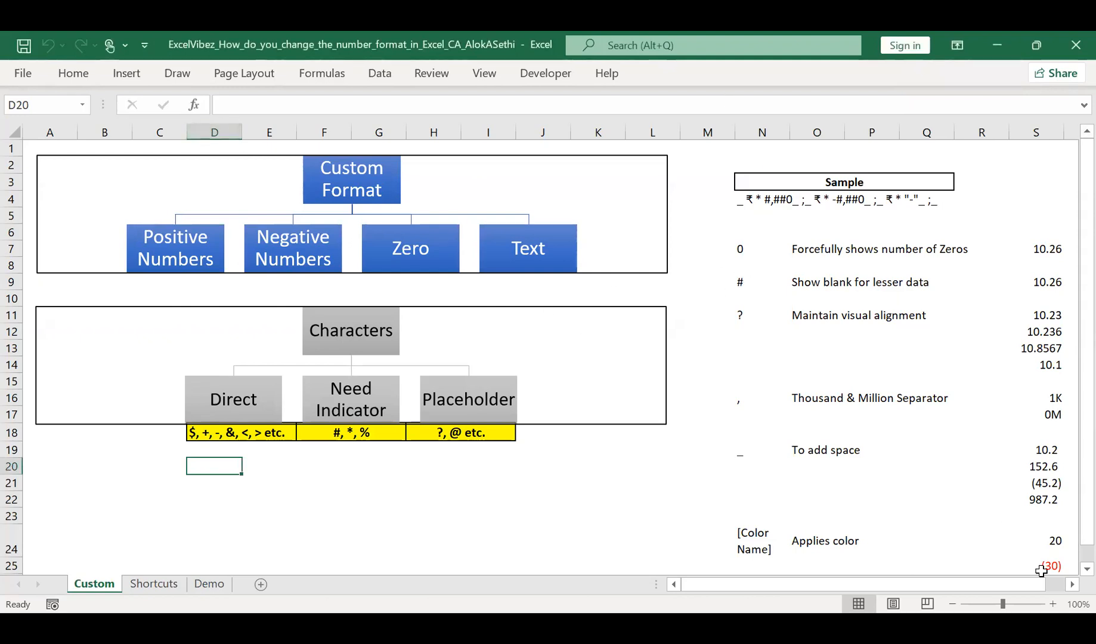
# Step: Look through the Shortcuts, Demo and Custom sheets, ending on Custom
pyautogui.click(1053, 604)
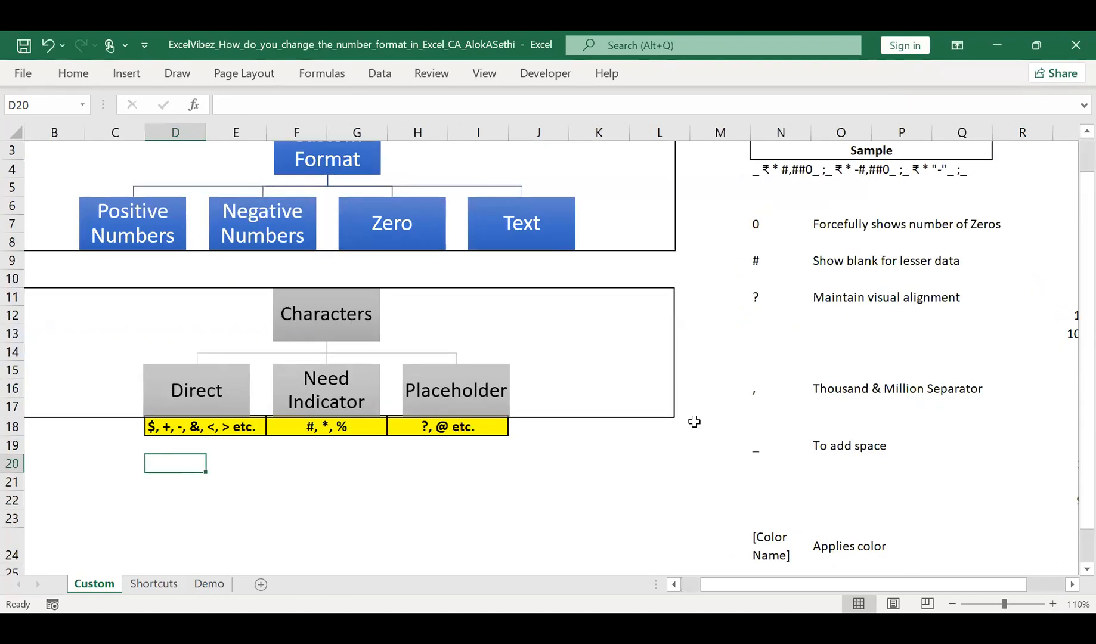
pyautogui.scroll(1, 663, 316)
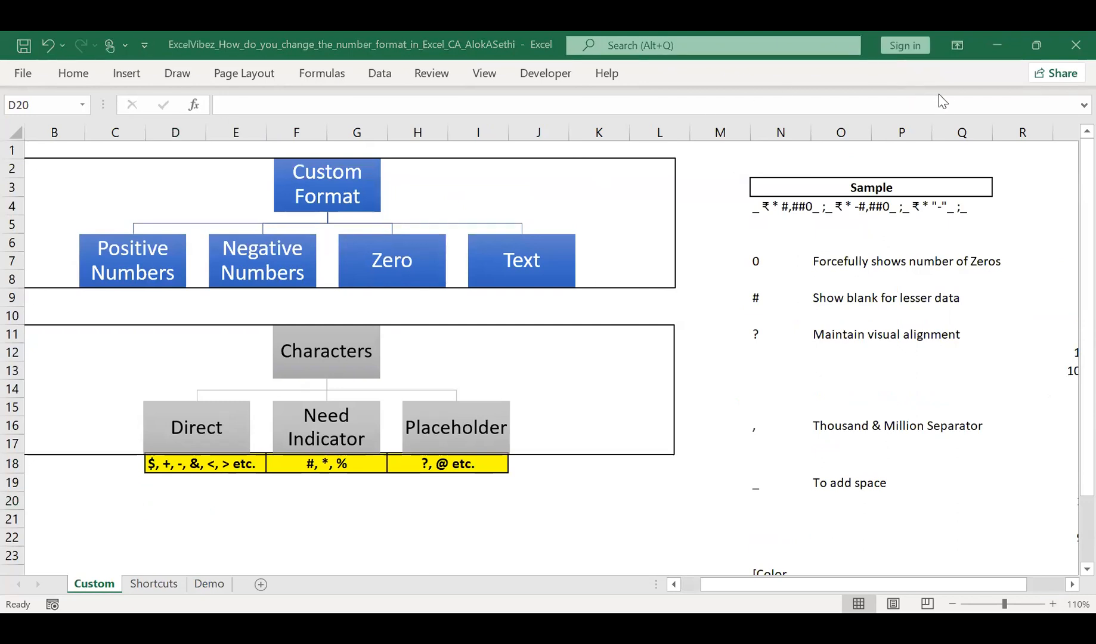
pyautogui.click(346, 540)
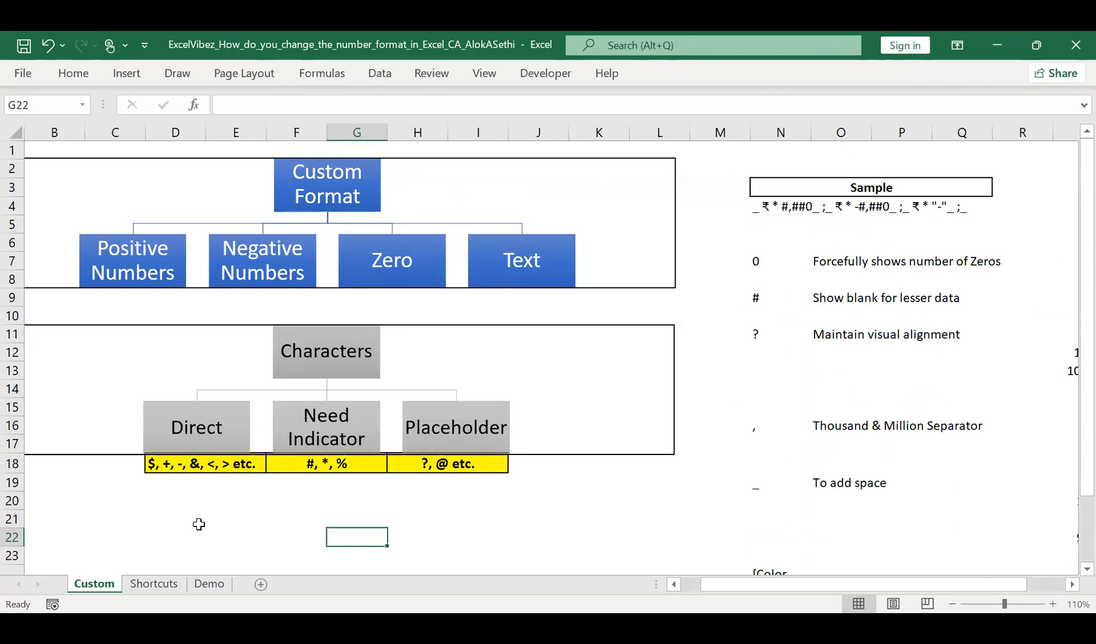
pyautogui.click(160, 588)
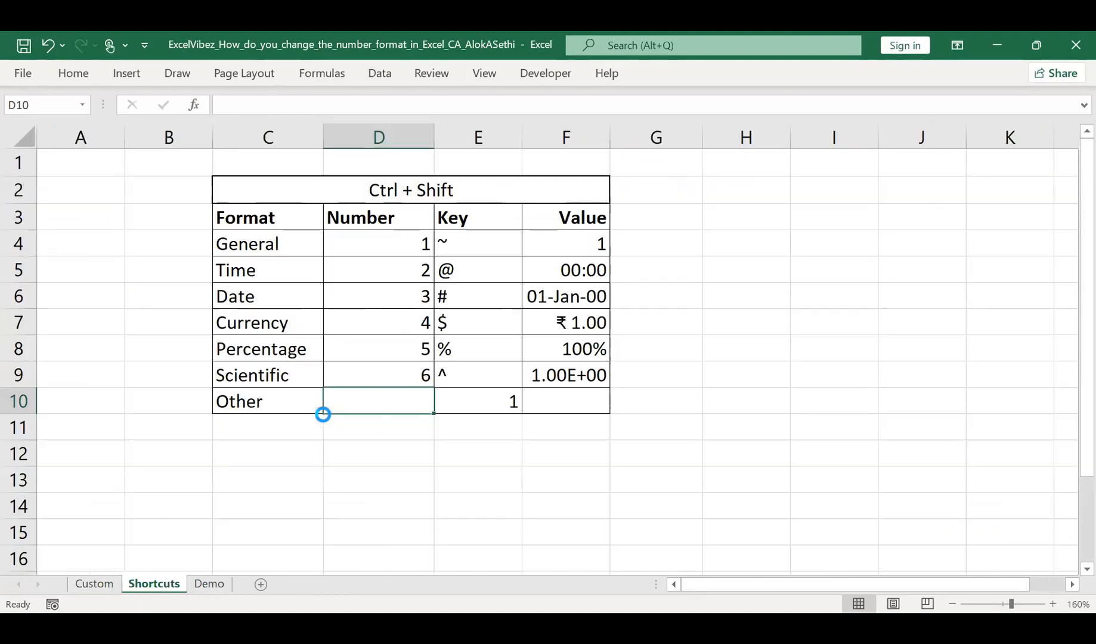
pyautogui.keyDown('ctrl'); pyautogui.scroll(1, 323, 414); pyautogui.keyUp('ctrl')
pyautogui.click(296, 211)
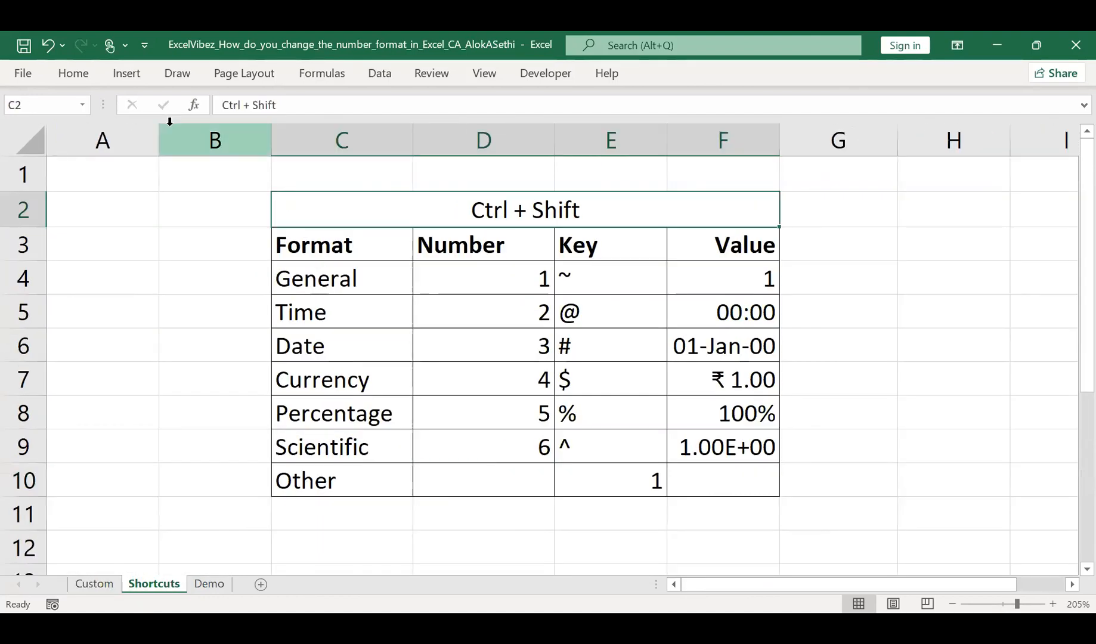
pyautogui.click(206, 343)
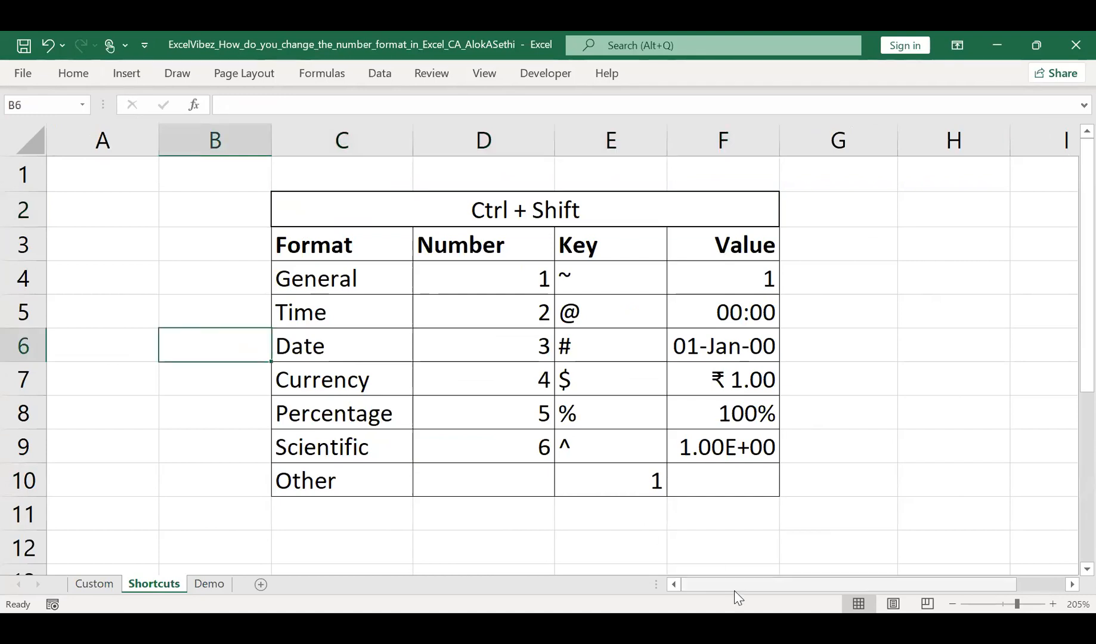
pyautogui.click(199, 590)
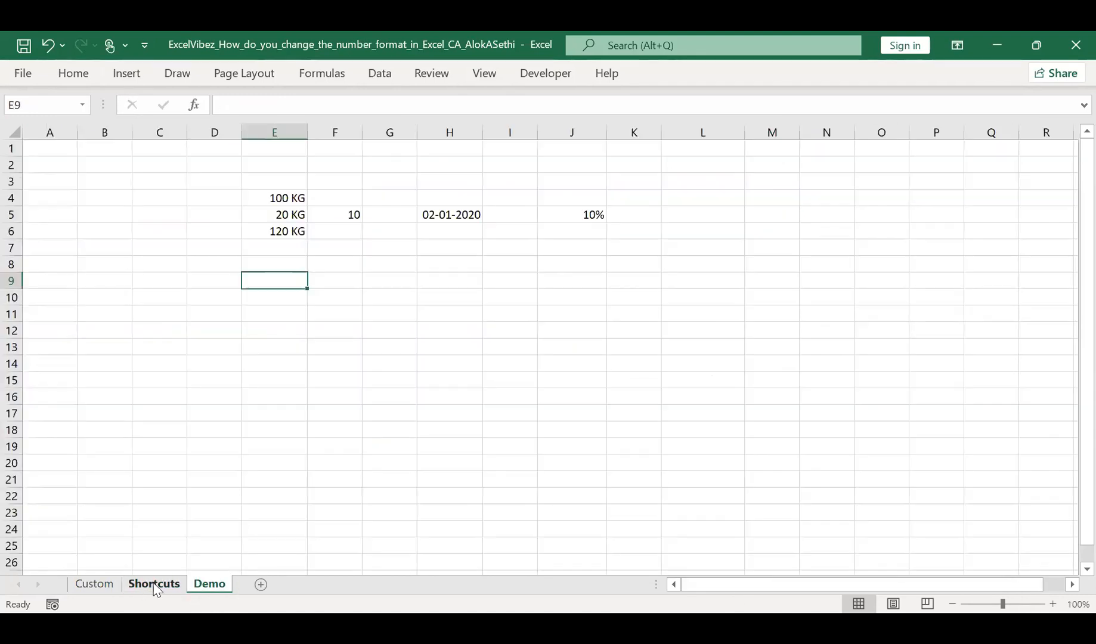
pyautogui.click(104, 585)
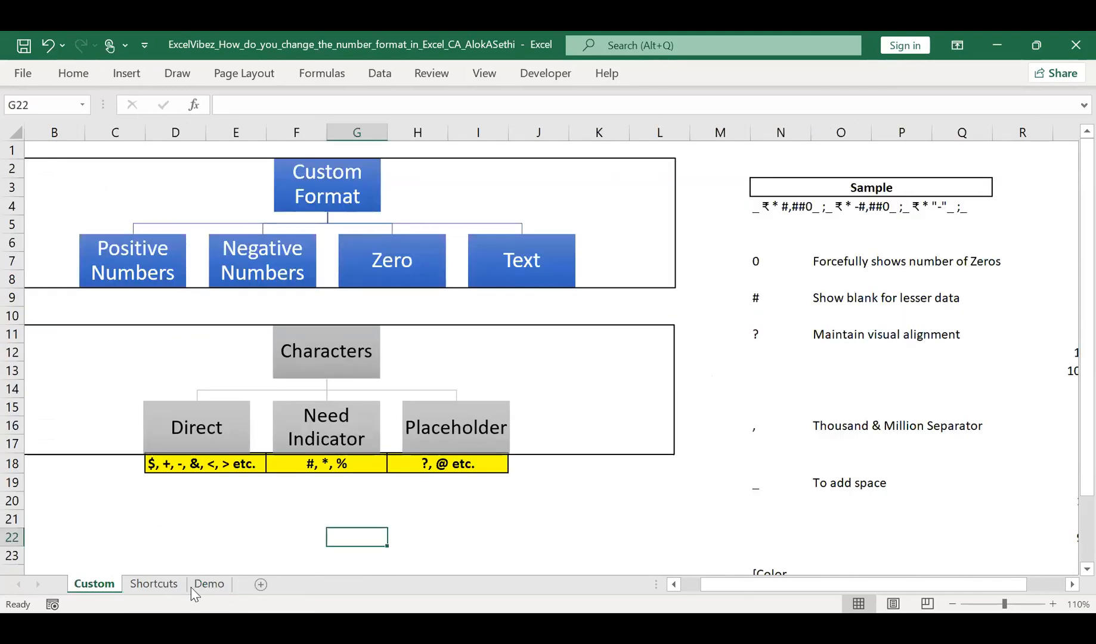
# Step: Insert a new blank sheet and enter the heading 'Ctrl + #' in C3
pyautogui.click(258, 585)
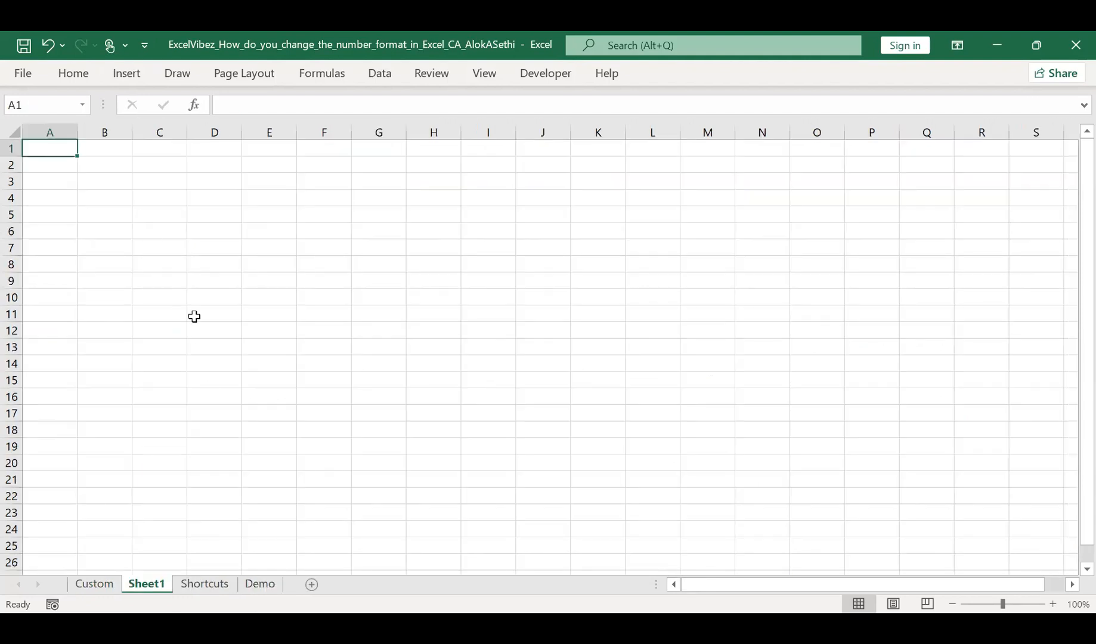
pyautogui.scroll(4, 223, 322)
pyautogui.click(258, 208)
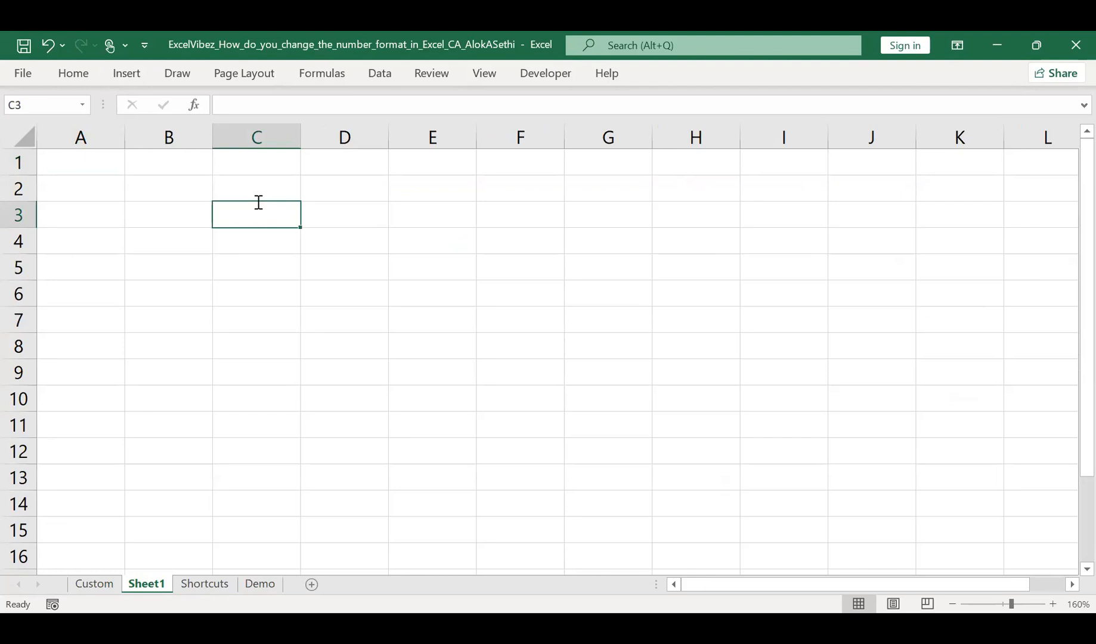
pyautogui.write('Ctrl +')
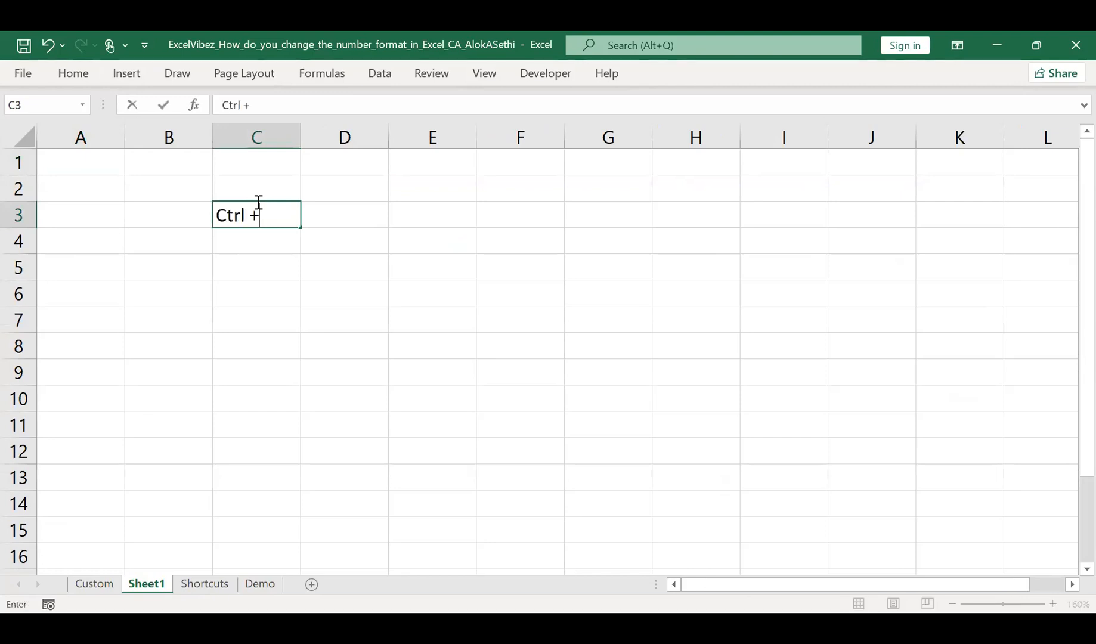
pyautogui.write(' #')
pyautogui.hotkey('ctrl', 'Return')
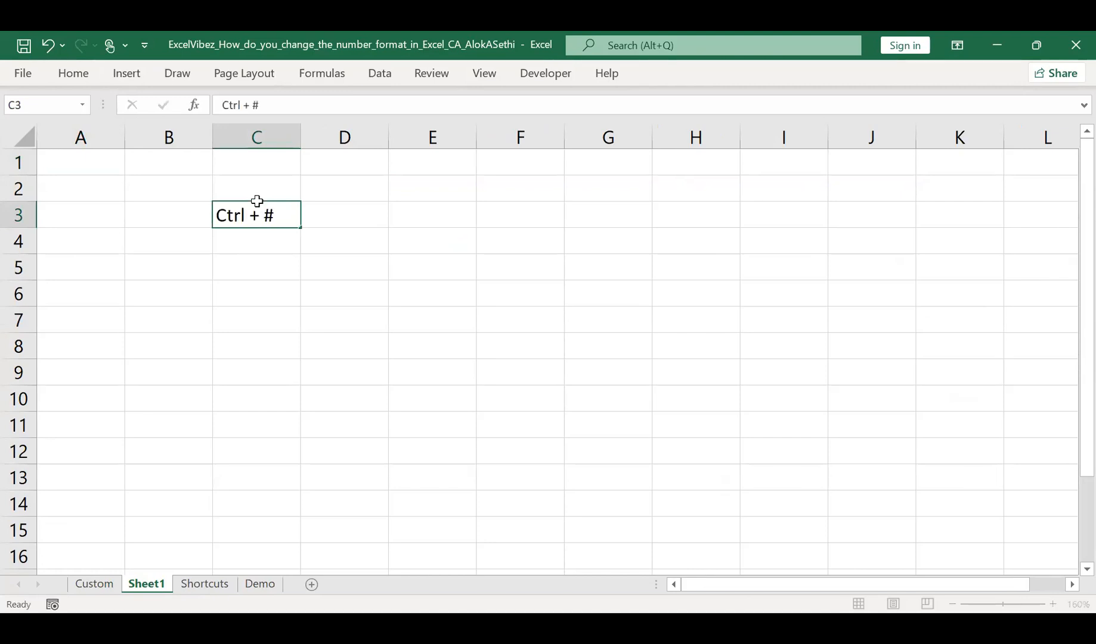
pyautogui.press('Down')
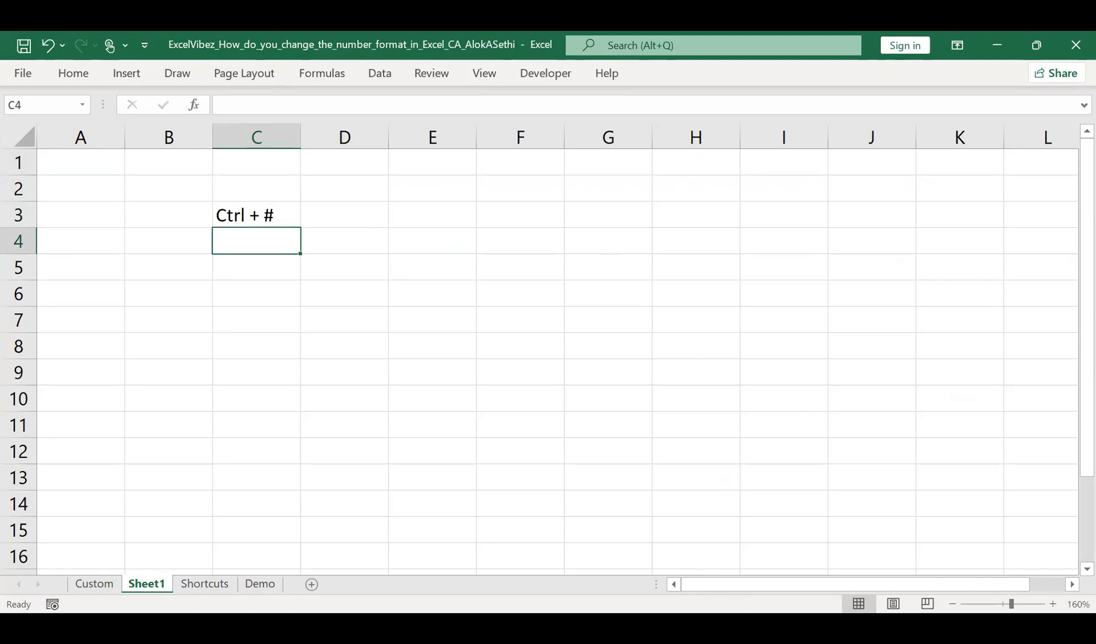
# Step: Save the workbook and widen column C slightly
pyautogui.click(587, 460)
pyautogui.hotkey('ctrl', 's')
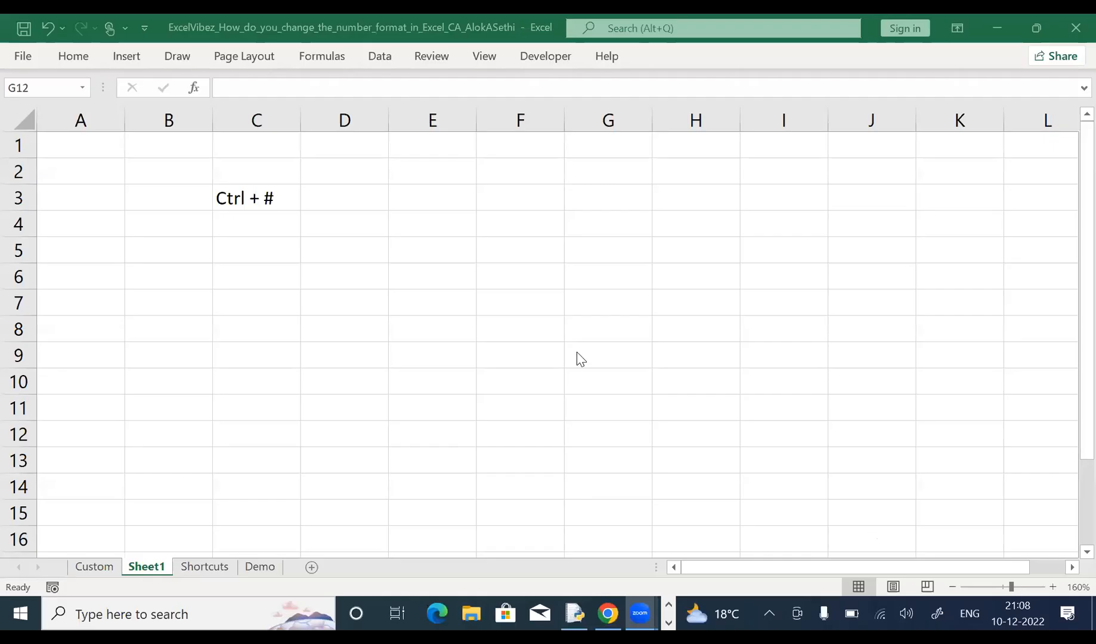
pyautogui.hotkey('ctrl', 's')
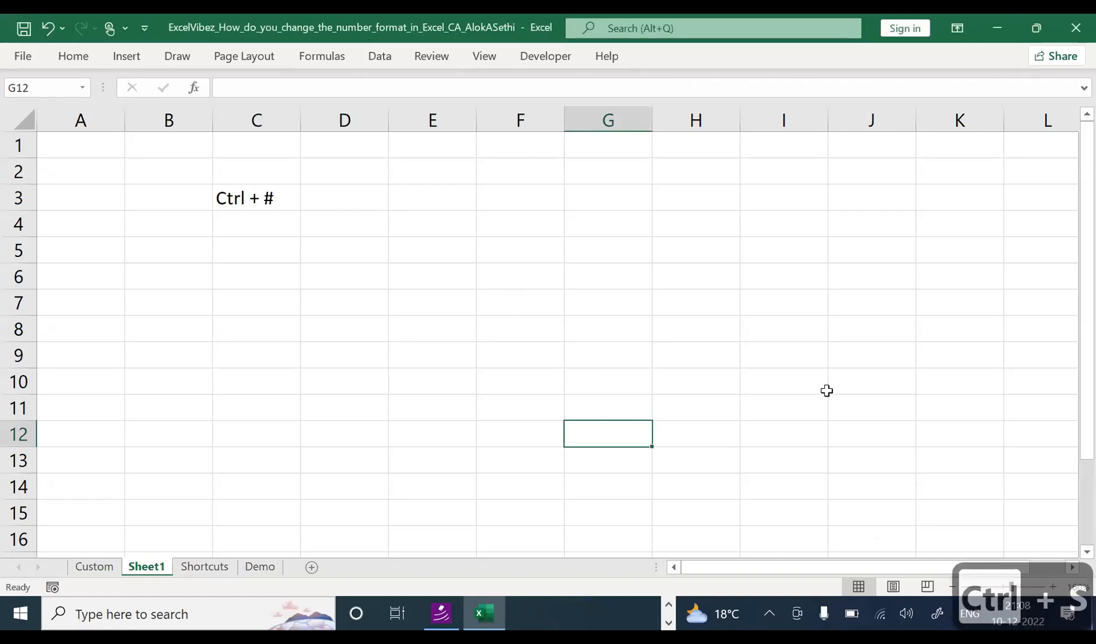
pyautogui.click(786, 384)
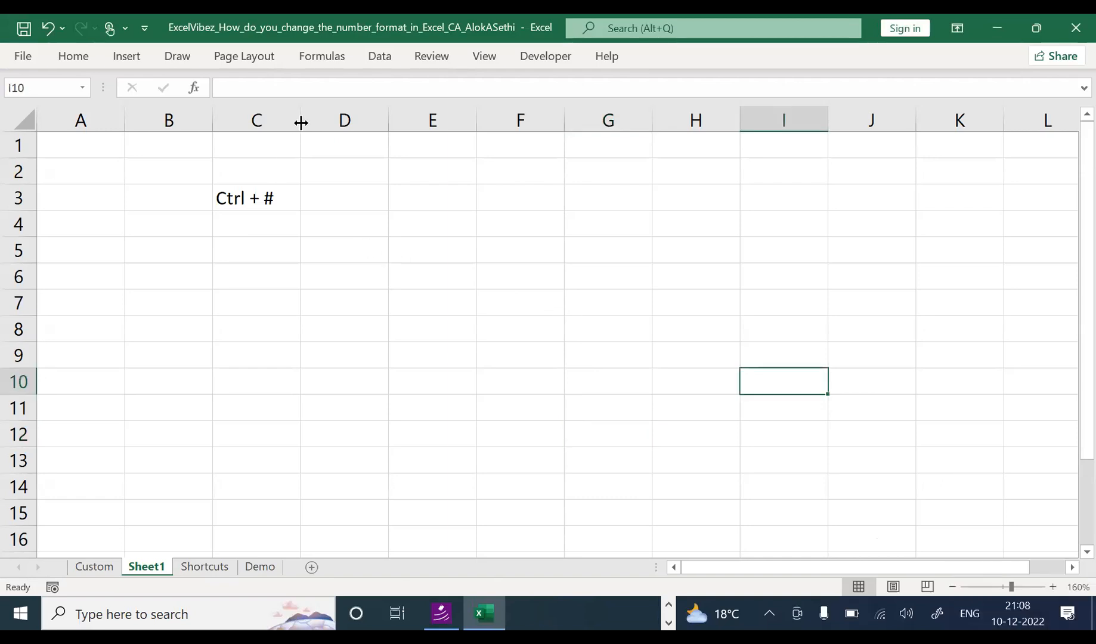
pyautogui.moveTo(302, 120); pyautogui.dragTo(315, 120)
# Step: Enter 'Ctrl + 1' in C4 and 'Ctrl + 2' in C5
pyautogui.click(279, 232)
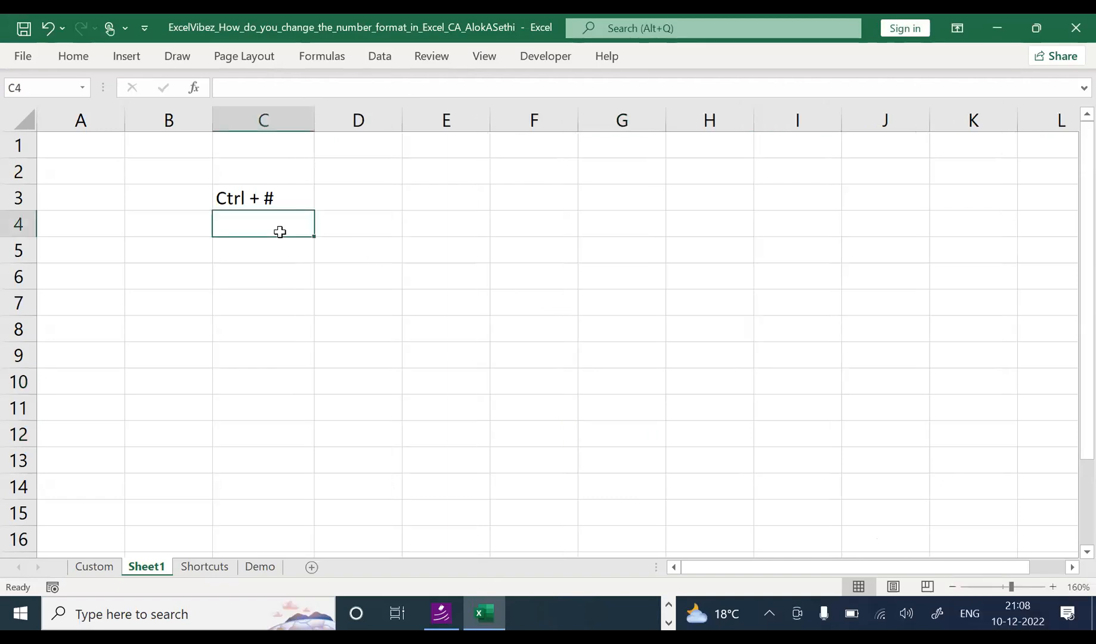
pyautogui.write('Ctrl + ')
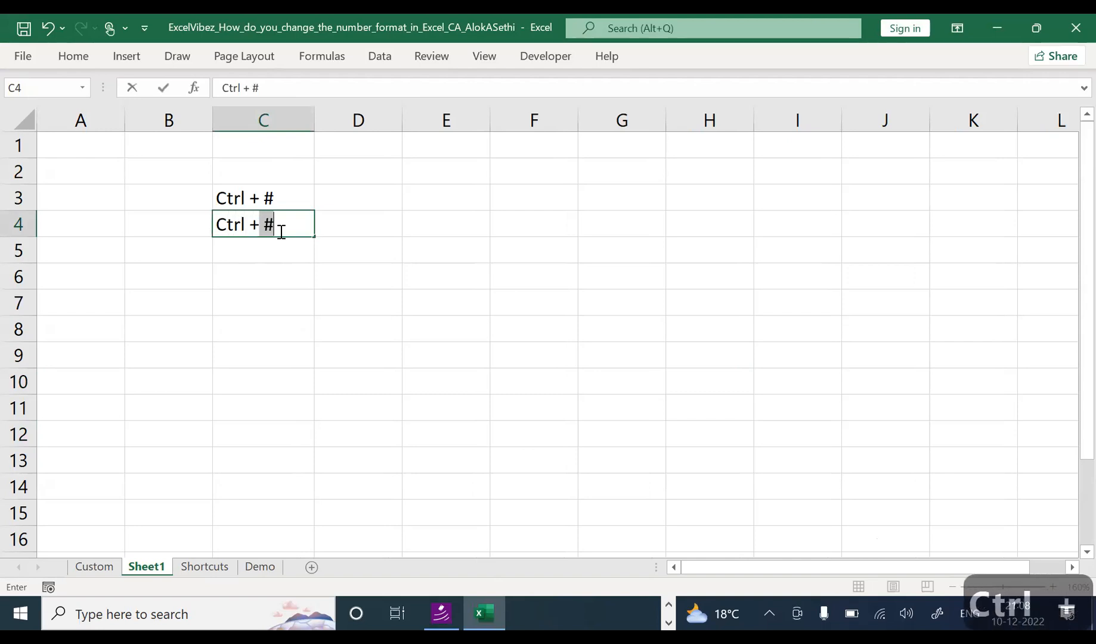
pyautogui.write('1')
pyautogui.press('Return')
pyautogui.click(280, 232)
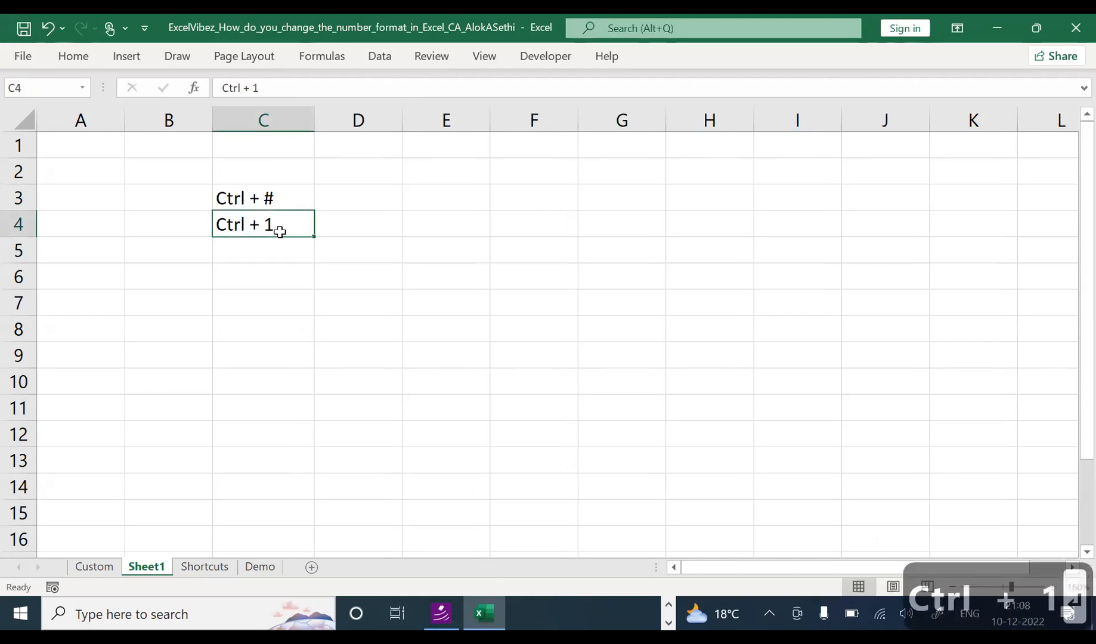
pyautogui.press('Down')
pyautogui.write('Ctr')
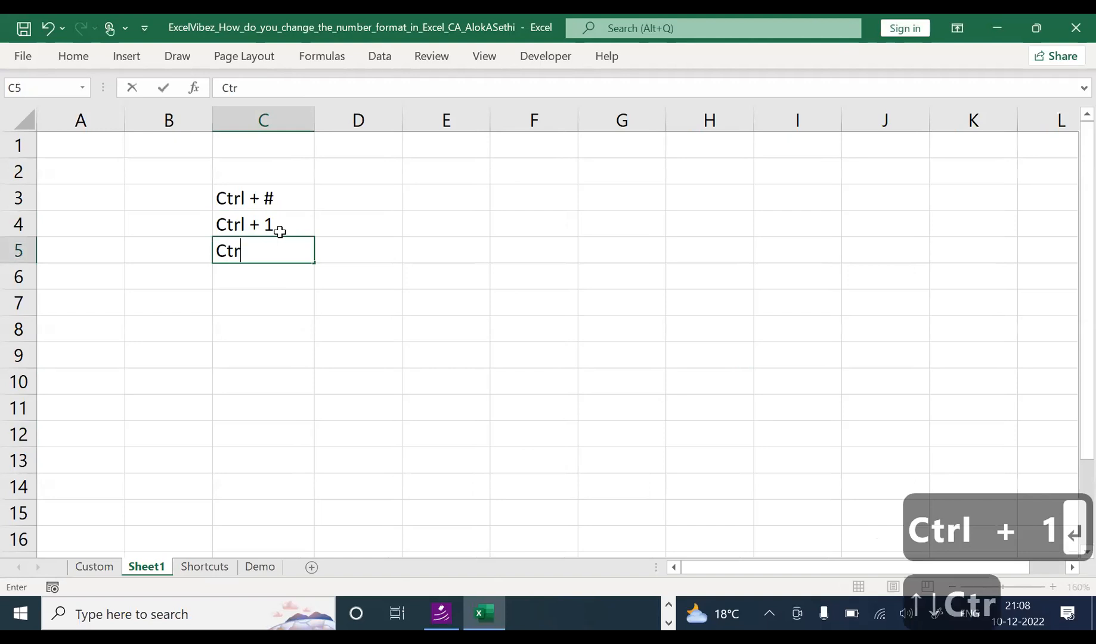
pyautogui.write('l +')
pyautogui.press('Down')
pyautogui.press('Return')
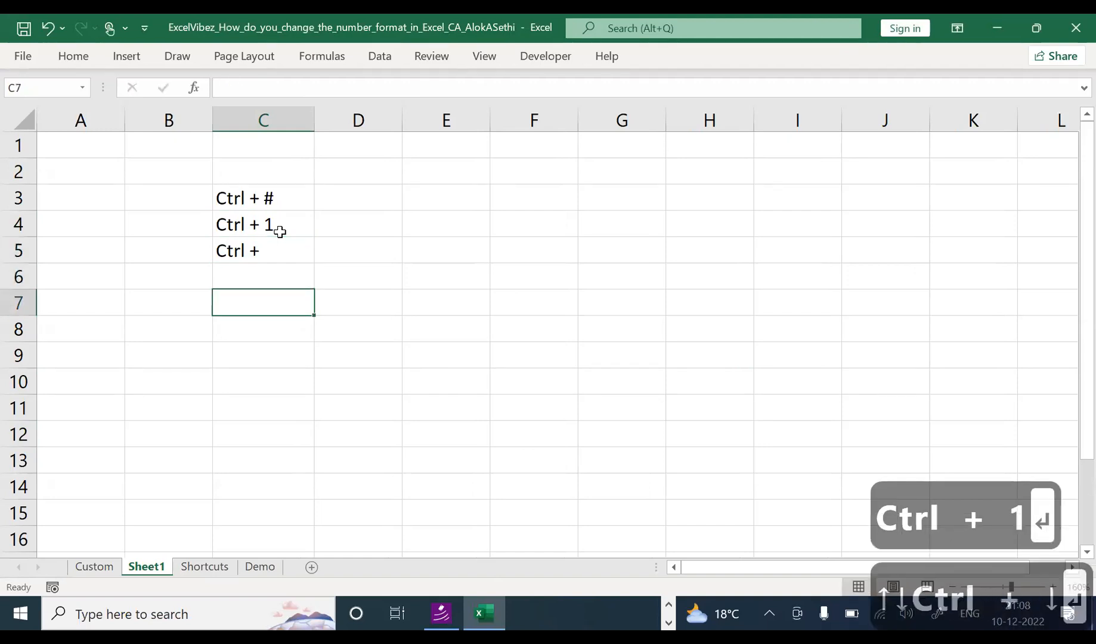
pyautogui.press('Up')
pyautogui.press('Up')
pyautogui.press('F2')
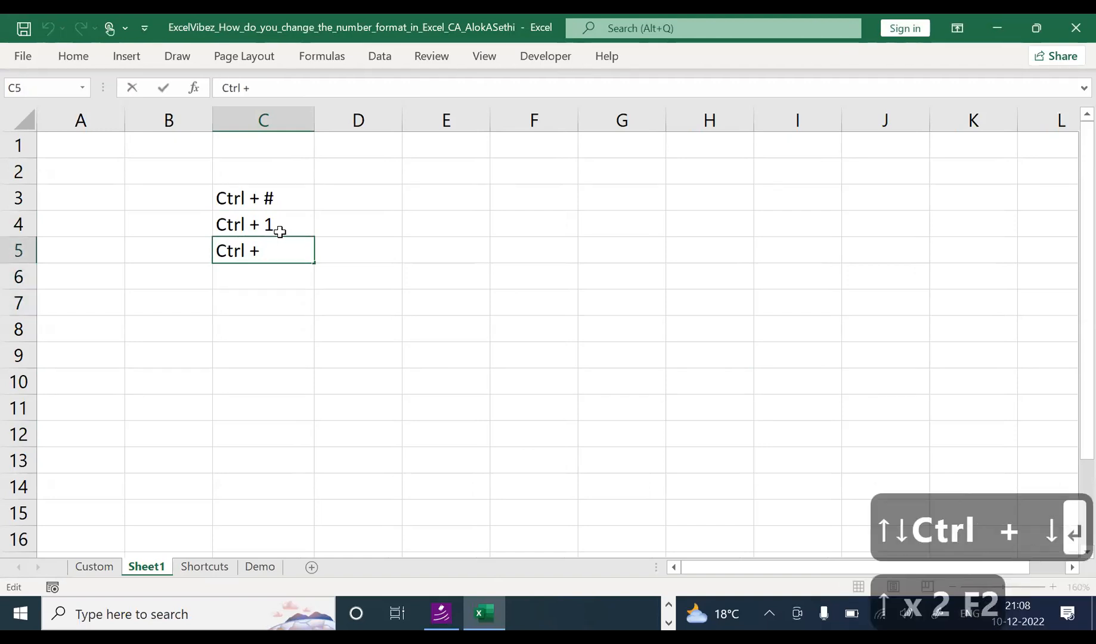
pyautogui.write('2')
pyautogui.press('Return')
# Step: Fill the C4:C5 series down to 'Ctrl + 7' in C10
pyautogui.press('Up')
pyautogui.press('Up')
pyautogui.hotkey('shift', 'Down')
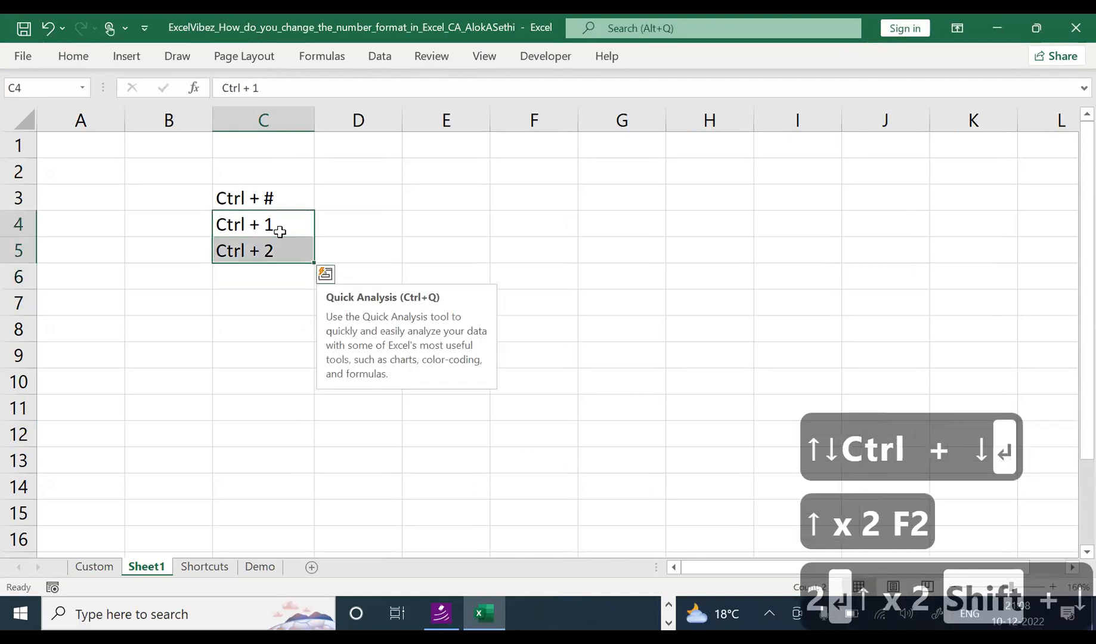
pyautogui.moveTo(314, 263); pyautogui.dragTo(311, 394)
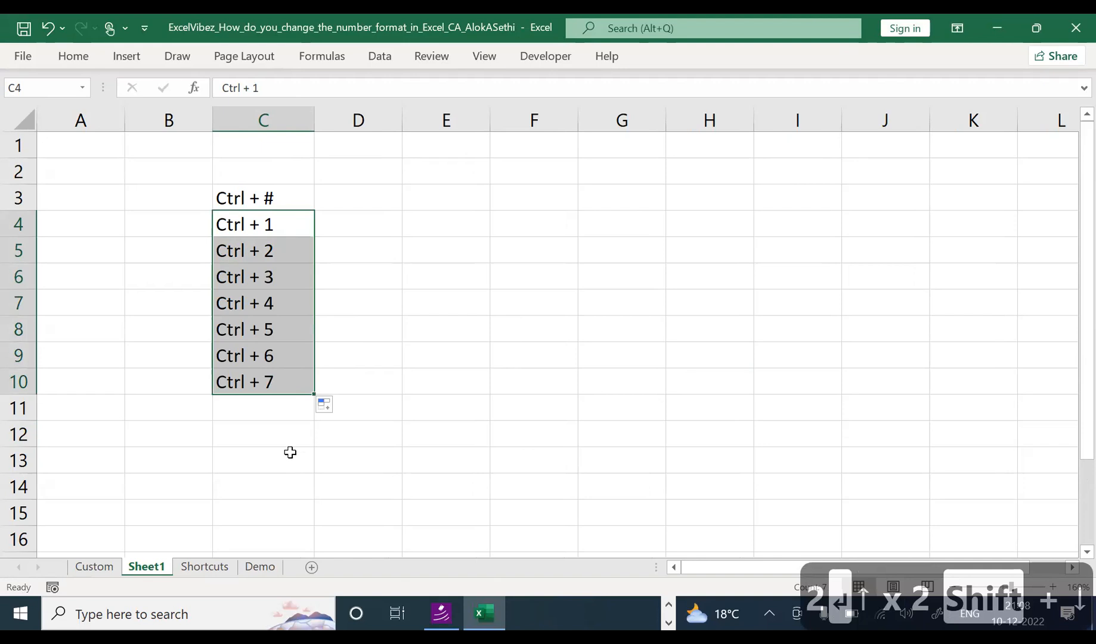
pyautogui.click(347, 249)
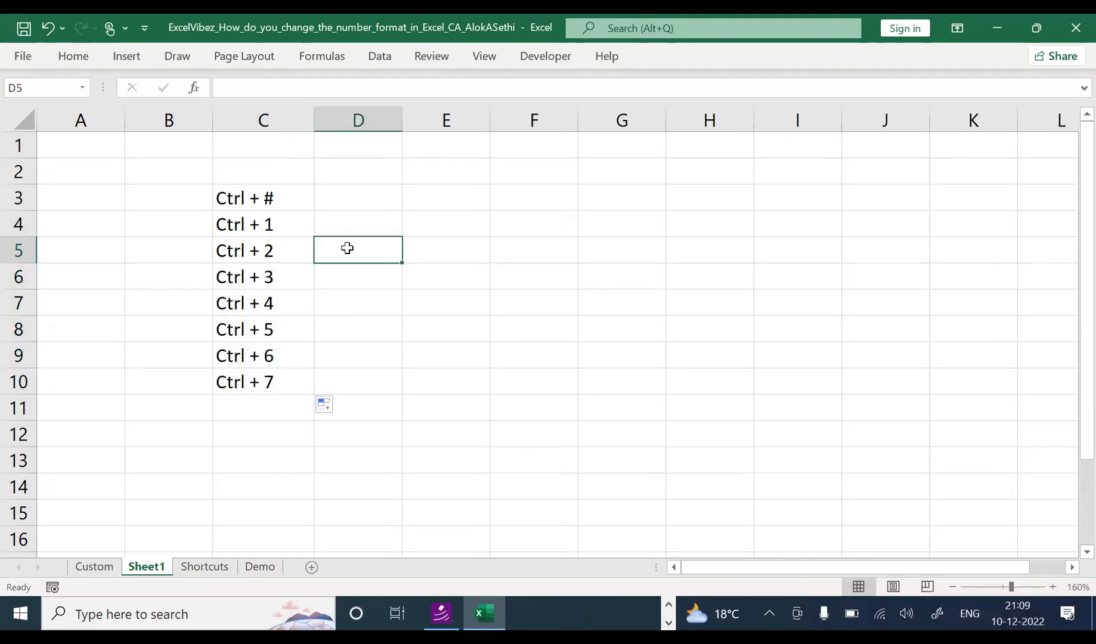
# Step: Rename the new sheet to 'Ctrl + #'
pyautogui.doubleClick(150, 567)
pyautogui.write('C')
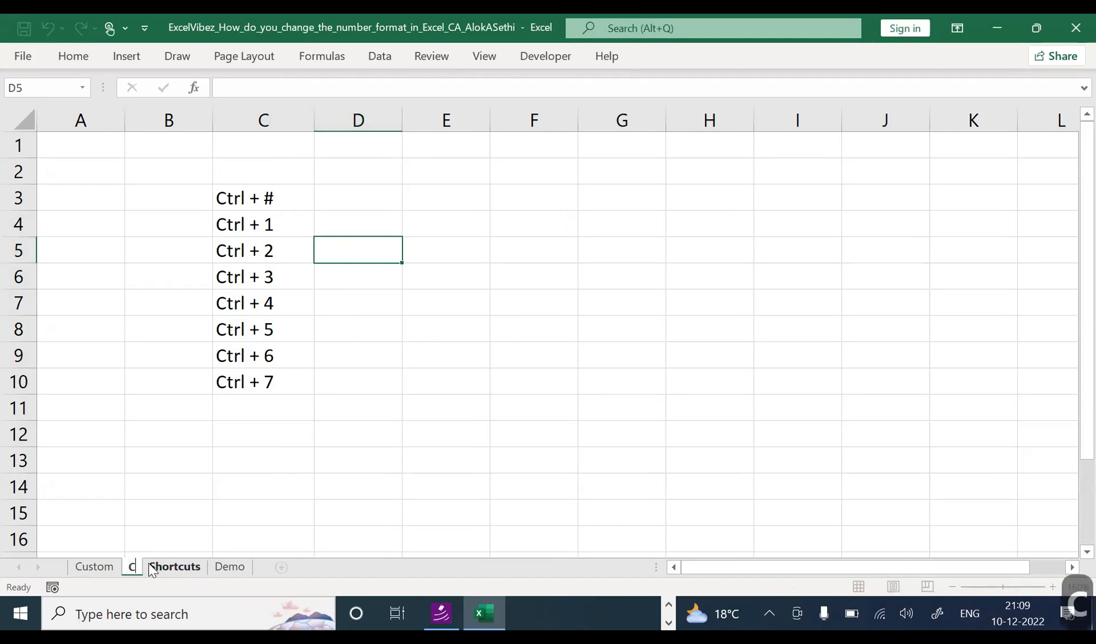
pyautogui.write('trl+')
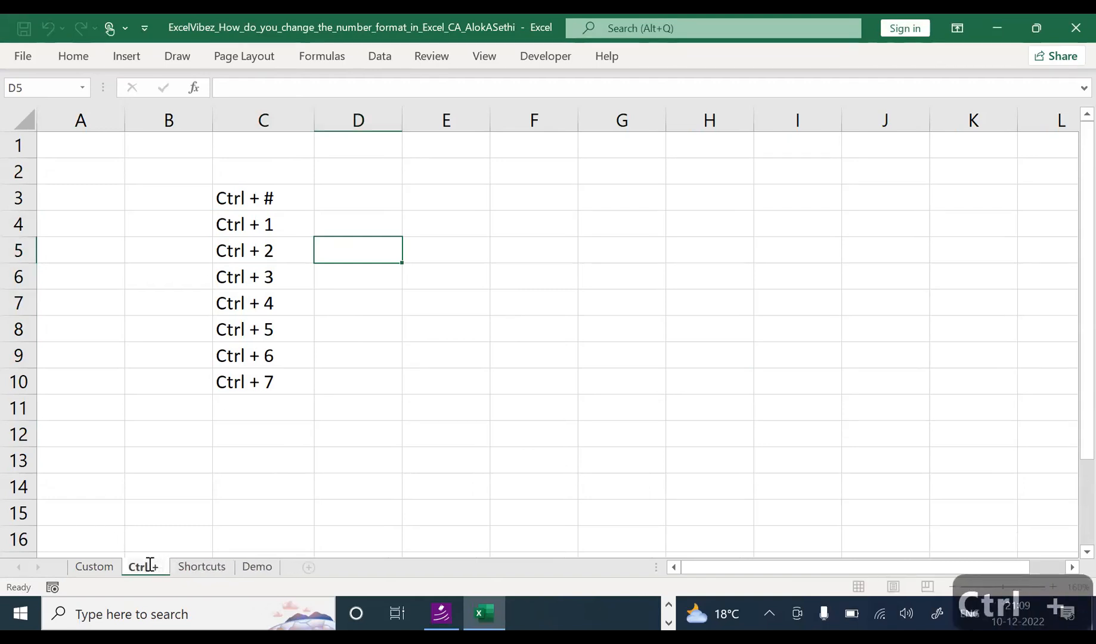
pyautogui.write(' #')
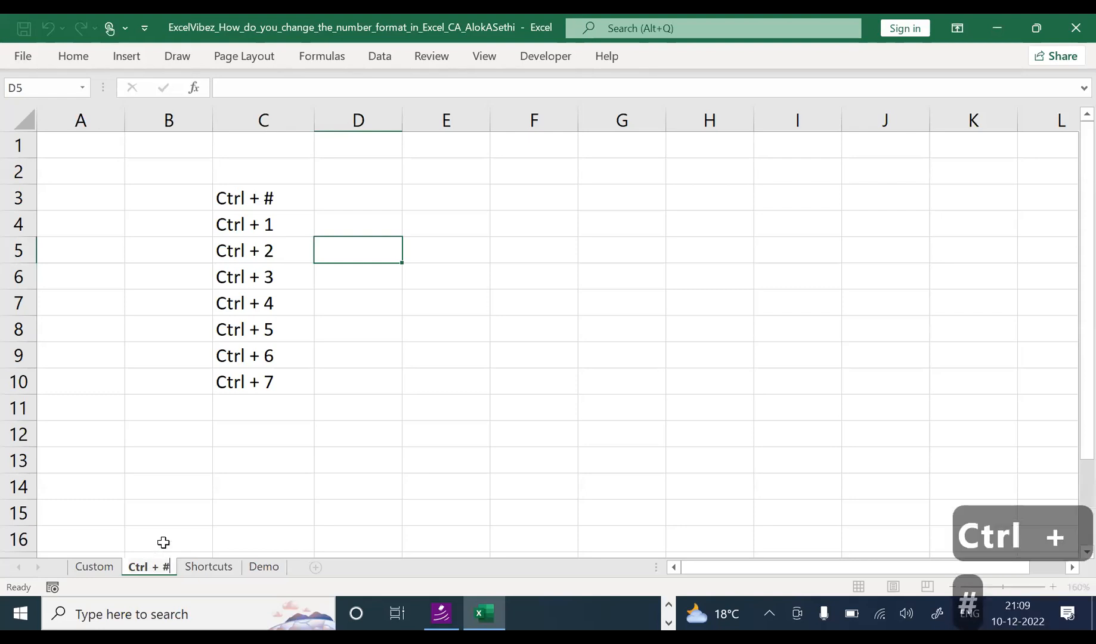
pyautogui.click(170, 518)
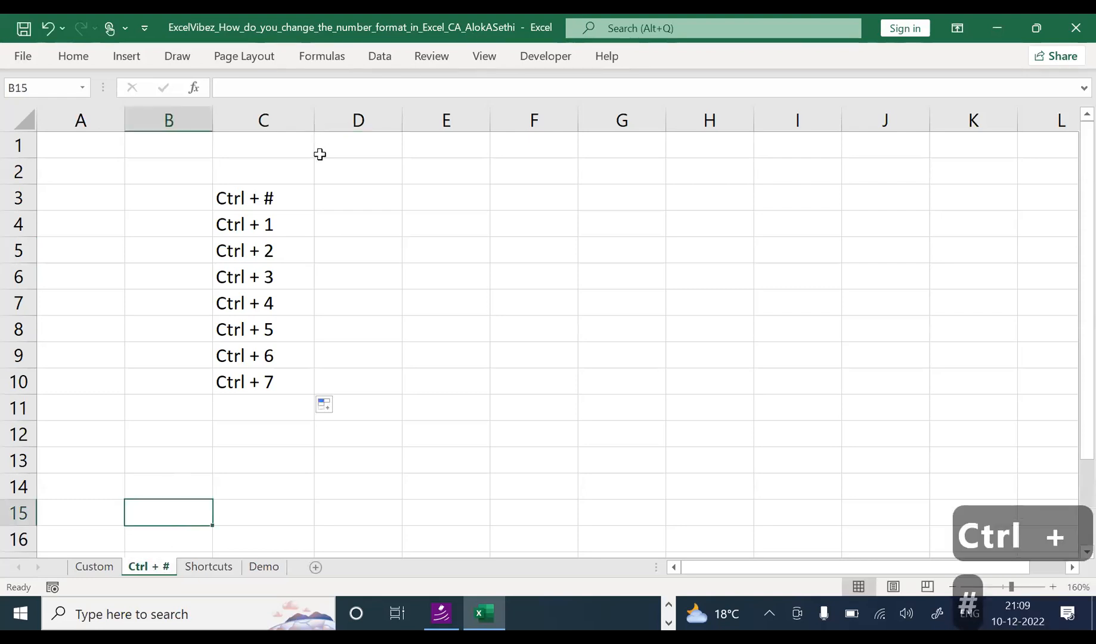
# Step: Widen column D beside the shortcut list
pyautogui.click(340, 229)
pyautogui.click(349, 249)
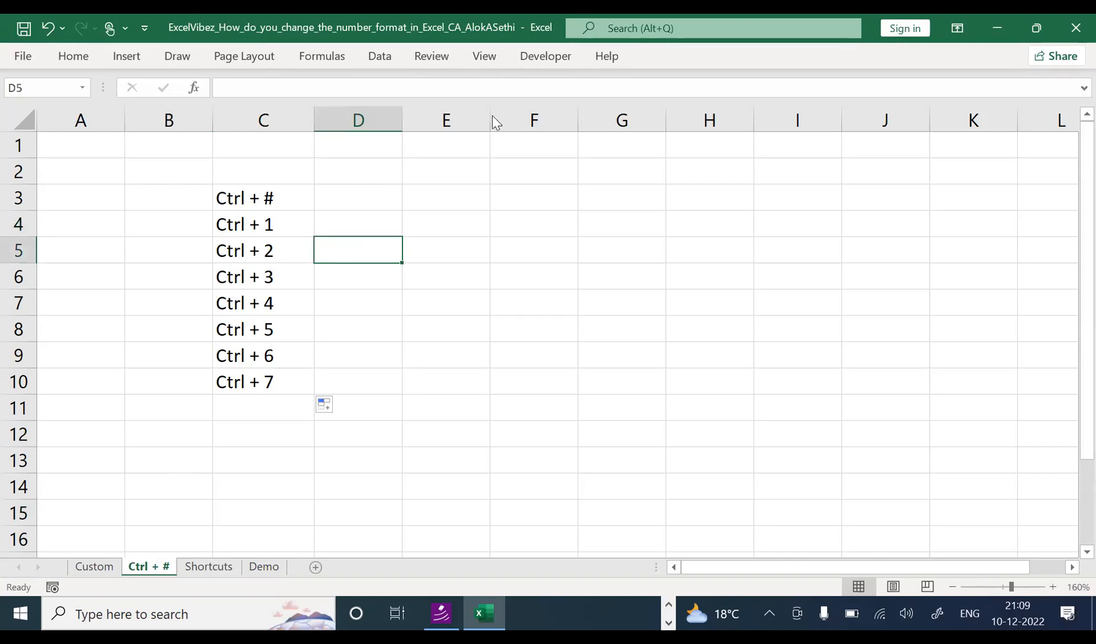
pyautogui.hotkey('ctrl', '1')
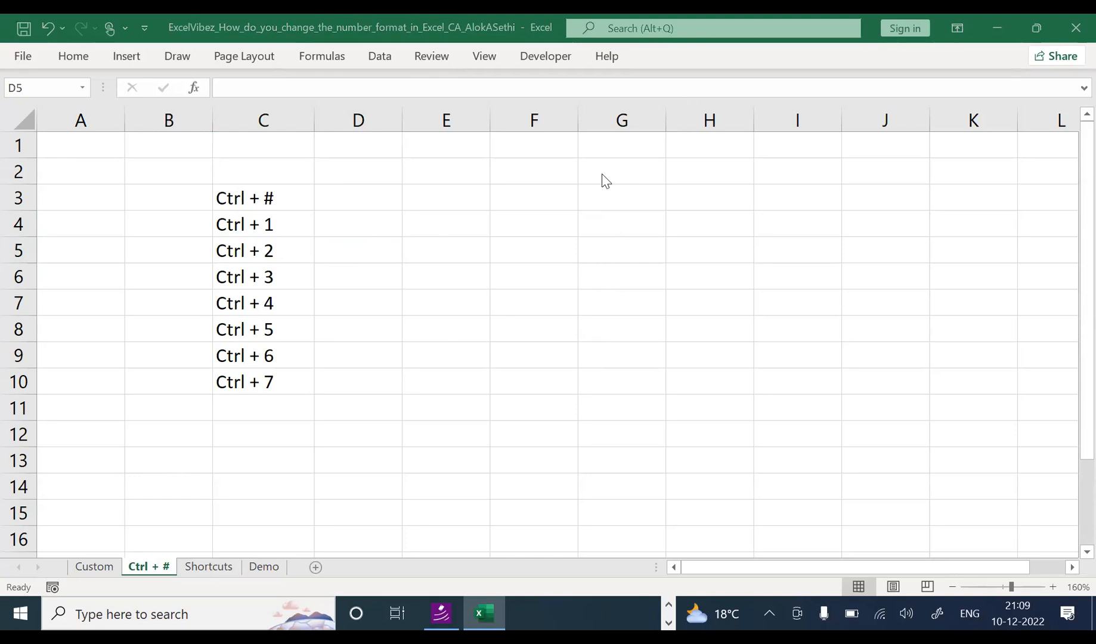
pyautogui.press('Escape')
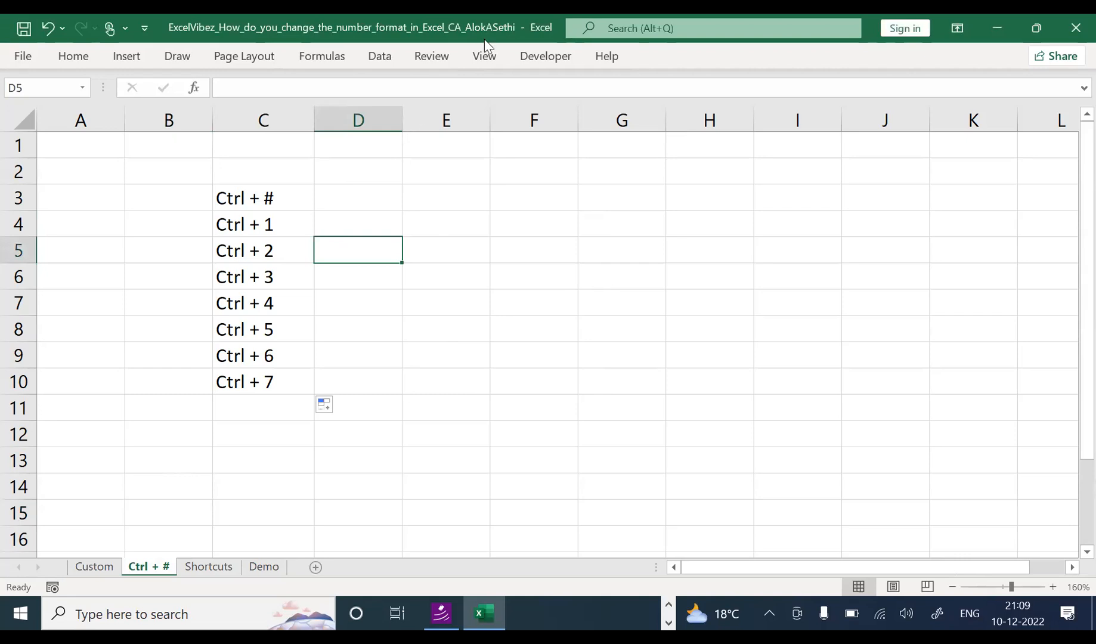
pyautogui.hotkey('ctrl', '1')
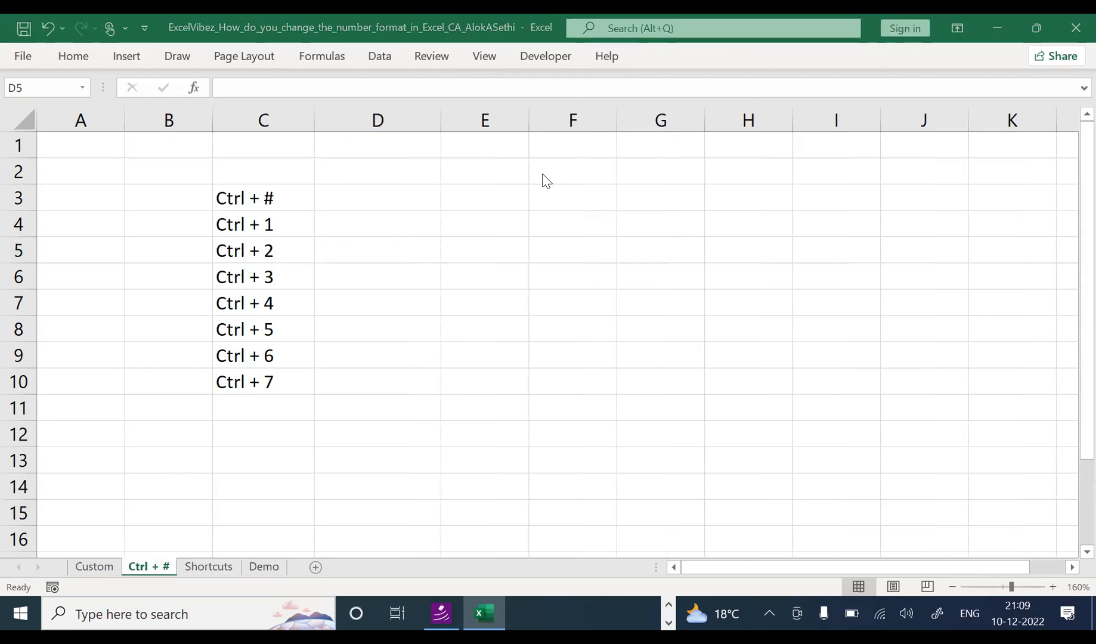
# Step: Type a sample person's name into cell D4
pyautogui.press('Escape')
pyautogui.click(350, 228)
pyautogui.write('Aol')
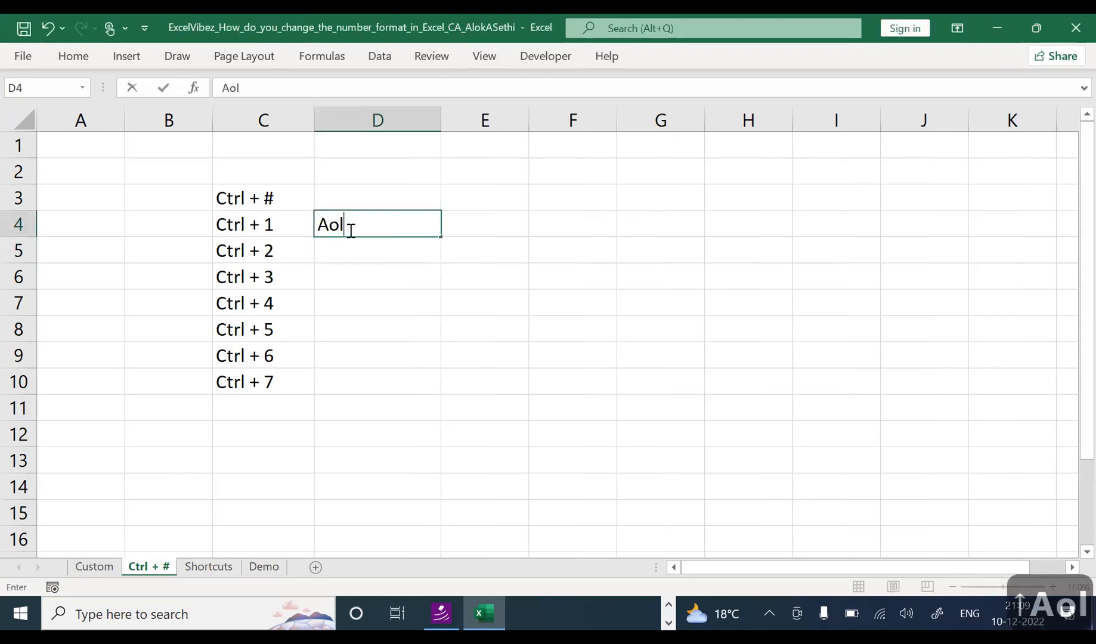
pyautogui.press('BackSpace')
pyautogui.press('BackSpace')
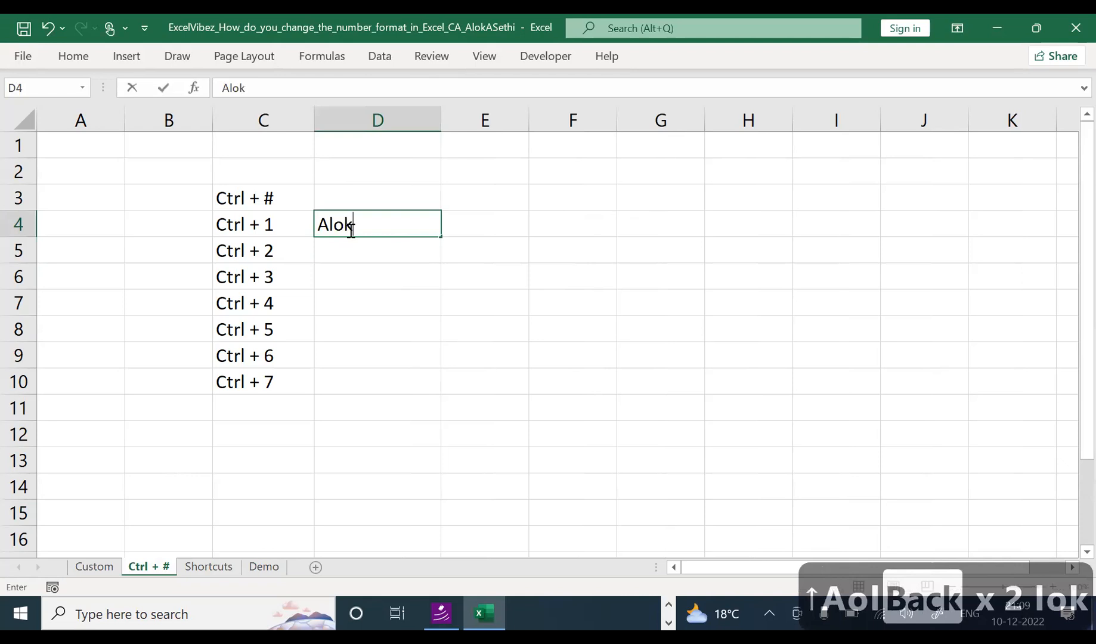
pyautogui.press('Return')
# Step: Fill the name in D4 down through D10 with Ctrl+D
pyautogui.click(350, 228)
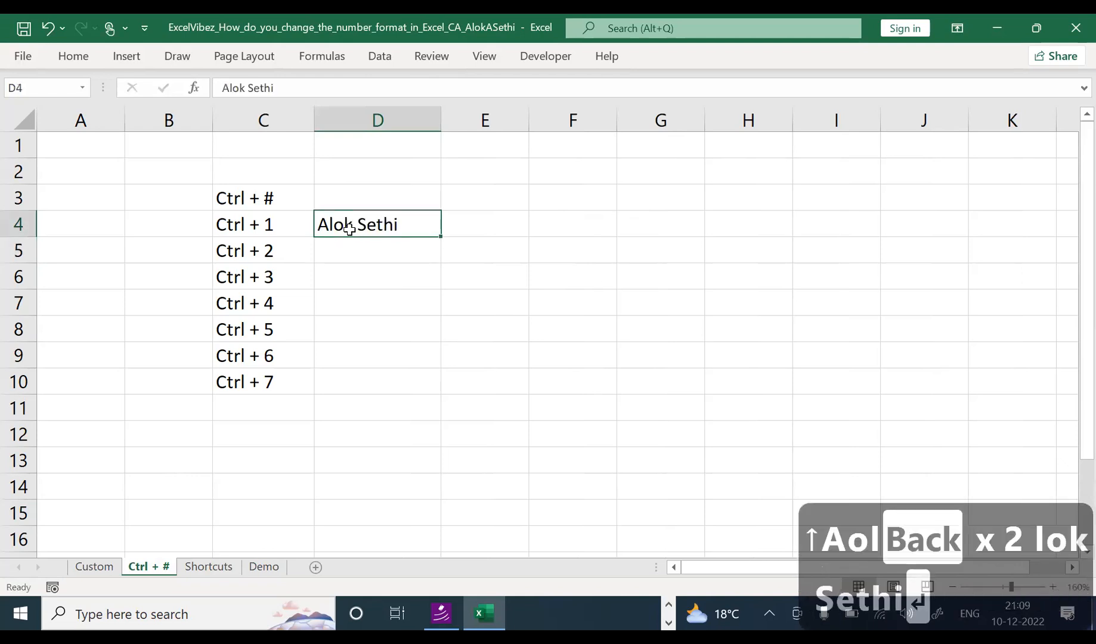
pyautogui.hotkey('shift', 'Down')
pyautogui.hotkey('shift', 'Down')
pyautogui.hotkey('shift', 'Down')
pyautogui.hotkey('shift', 'Down')
pyautogui.hotkey('shift', 'Down')
pyautogui.hotkey('shift', 'Down')
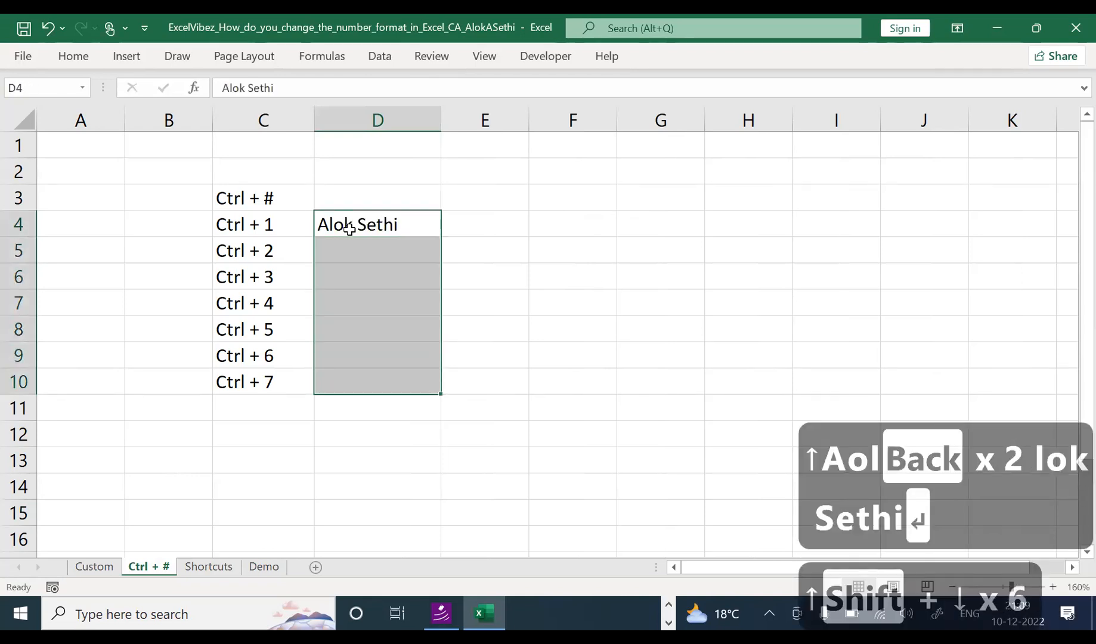
pyautogui.hotkey('ctrl', 'd')
pyautogui.press('Up')
pyautogui.press('Down')
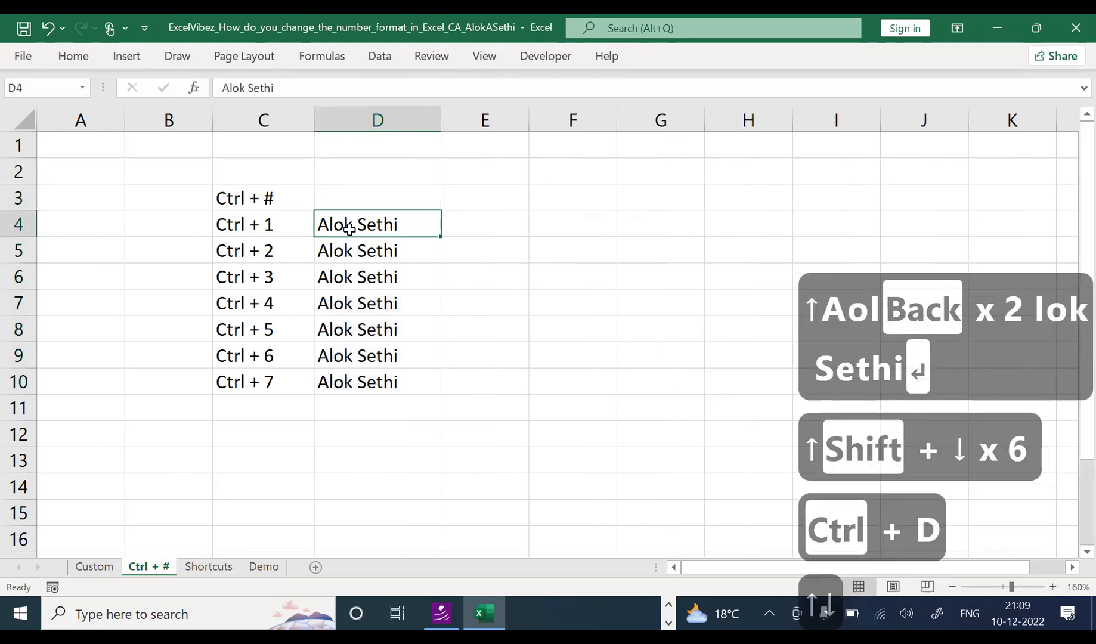
pyautogui.press('Down')
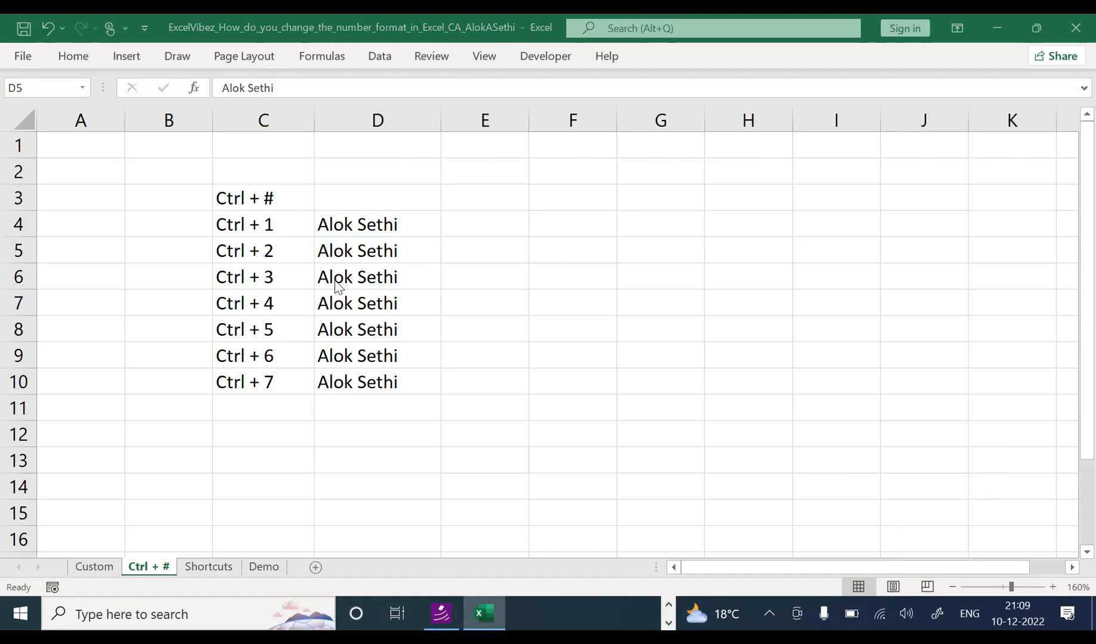
# Step: Make the name in D5 bold and underline the name in D6
pyautogui.click(342, 250)
pyautogui.hotkey('ctrl', 'b')
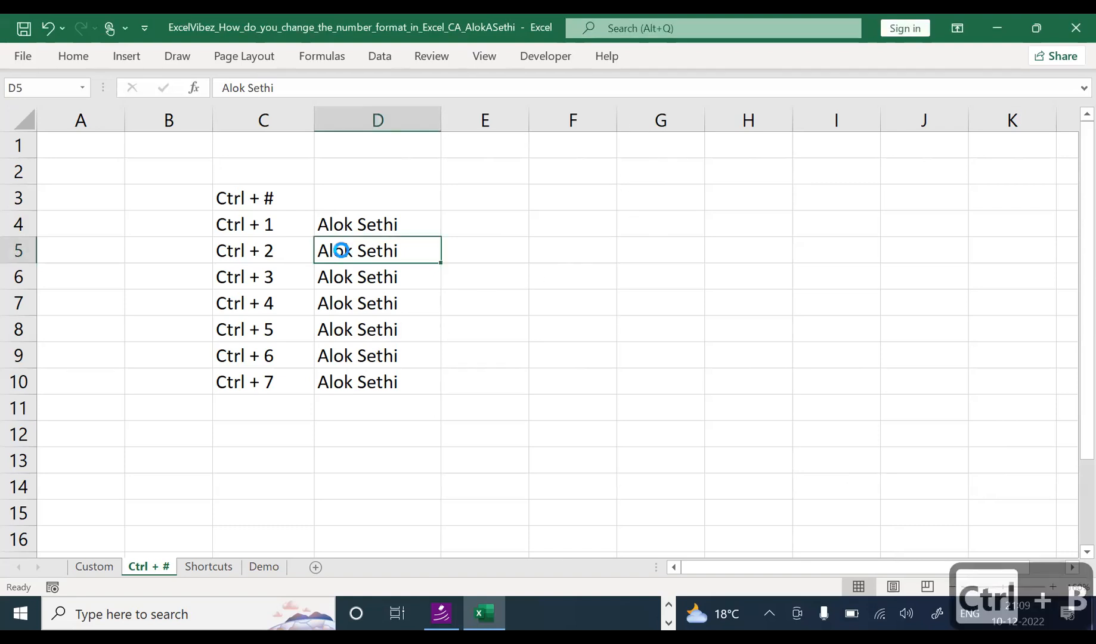
pyautogui.click(412, 273)
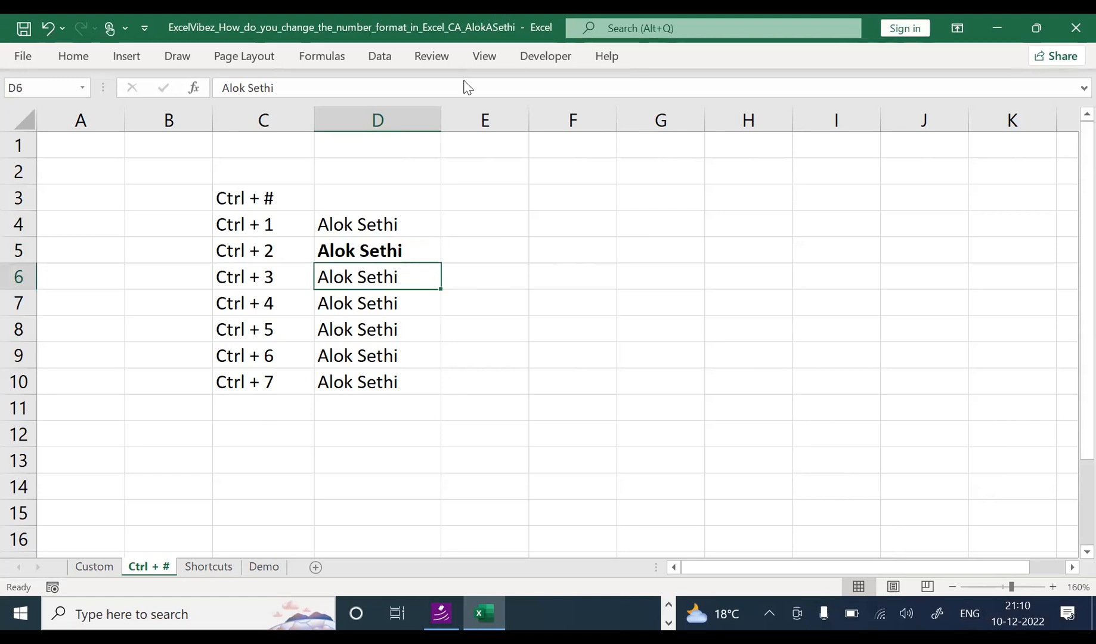
pyautogui.hotkey('ctrl', 'u')
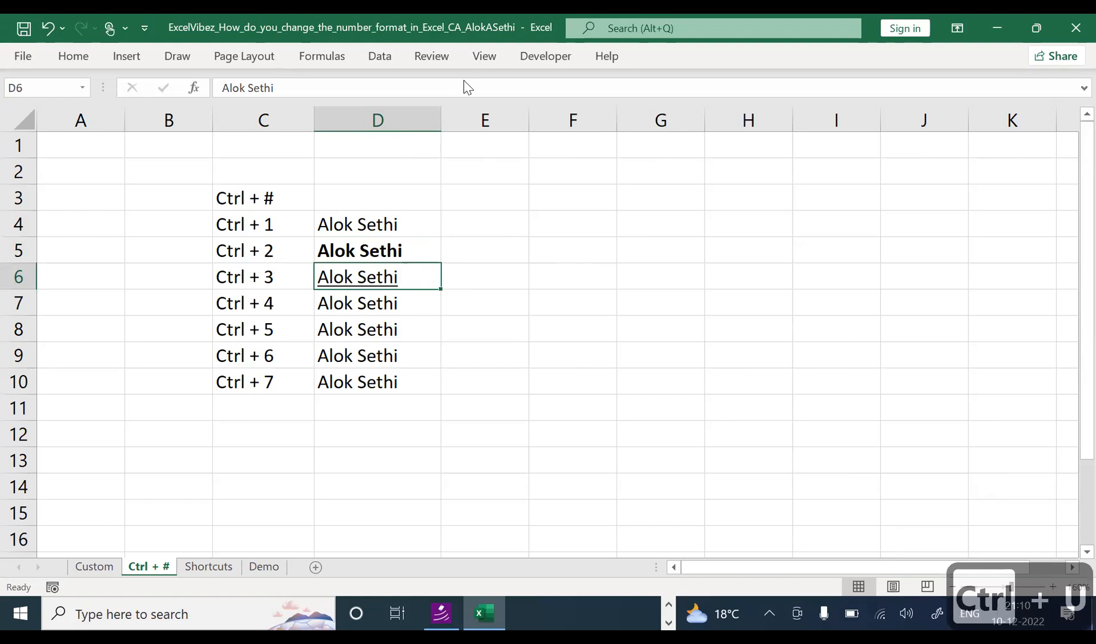
pyautogui.click(495, 38)
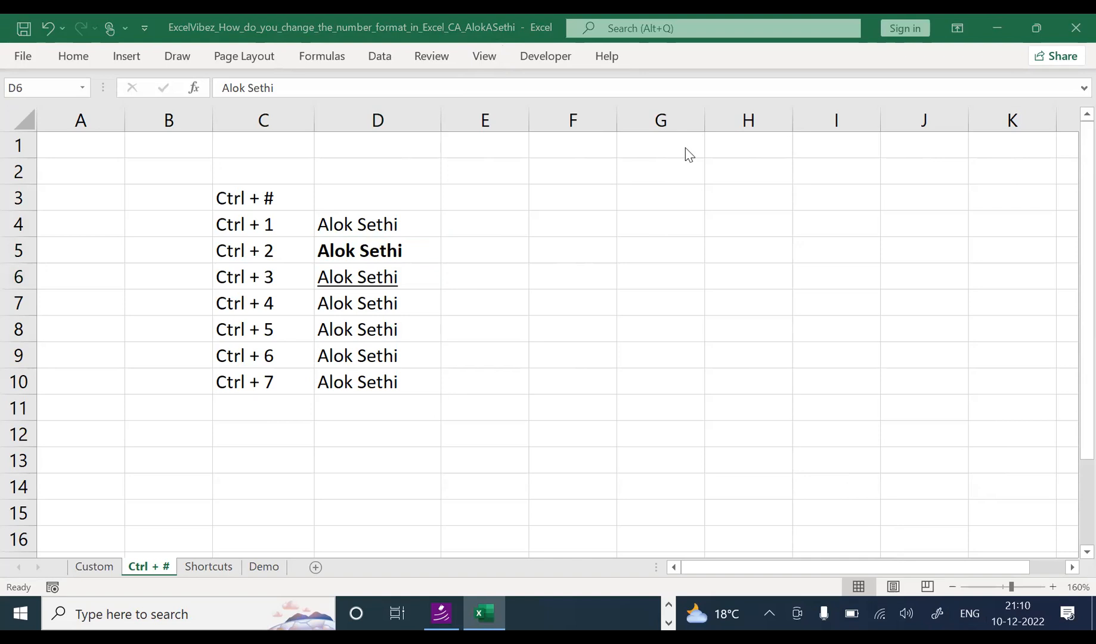
# Step: Enter the note 'Ctrl + B' in E5 and make it bold
pyautogui.click(486, 245)
pyautogui.write('B')
pyautogui.press('BackSpace')
pyautogui.press('BackSpace')
pyautogui.write('Ctrl + B')
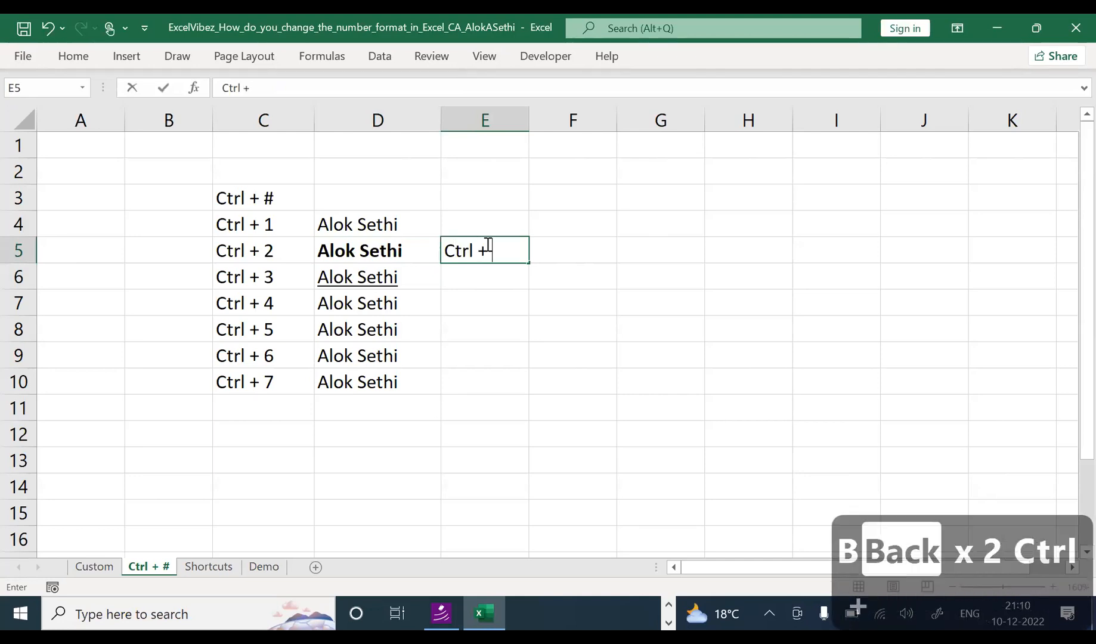
pyautogui.press('Return')
pyautogui.press('Up')
pyautogui.hotkey('ctrl', 'b')
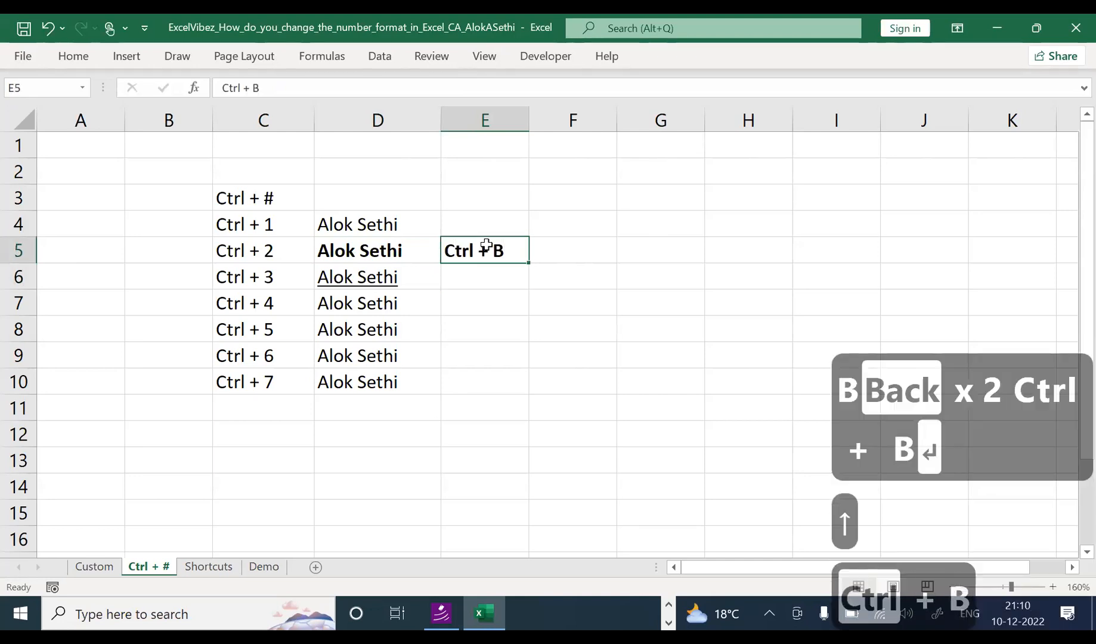
# Step: Enter the note 'Ctrl + I' in E6 and italicize it
pyautogui.press('Down')
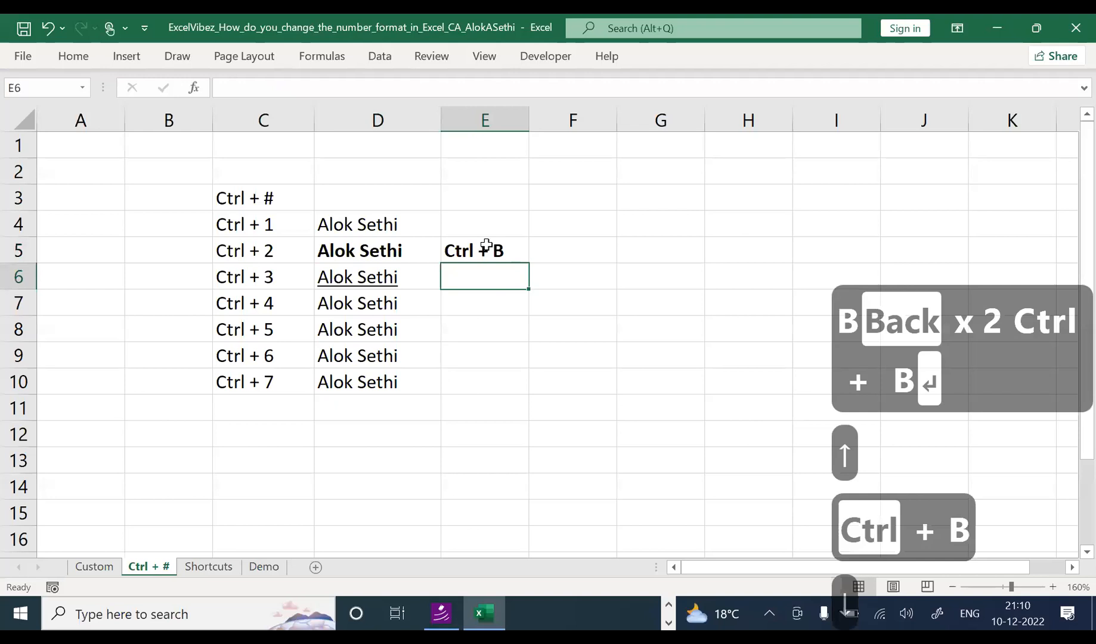
pyautogui.write('Ctrl + ')
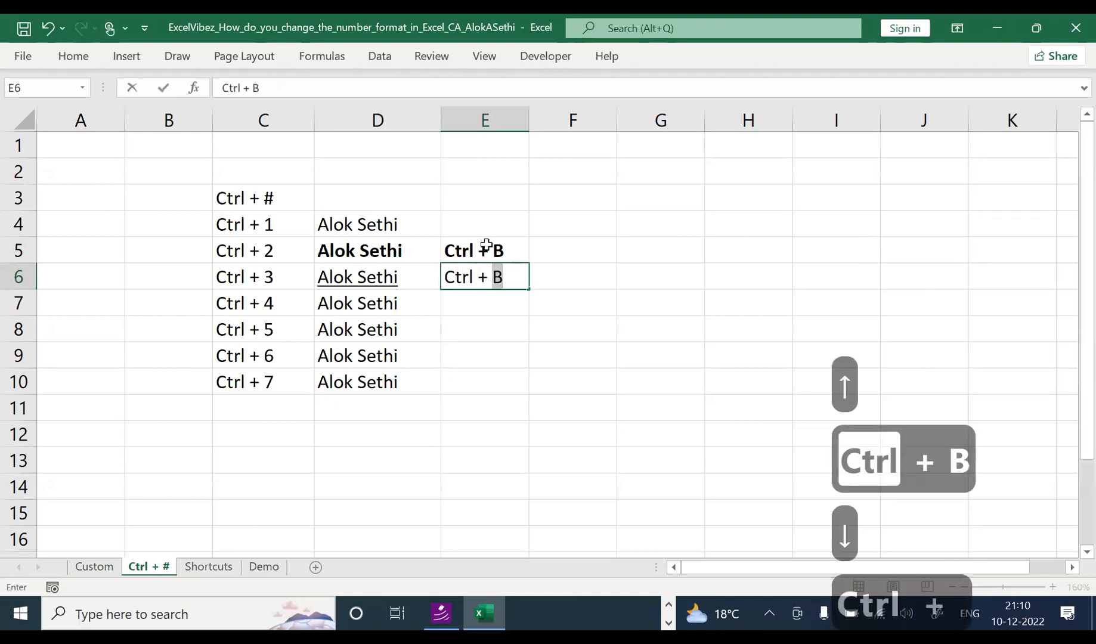
pyautogui.write('I')
pyautogui.press('Return')
pyautogui.press('Up')
pyautogui.hotkey('ctrl', '3')
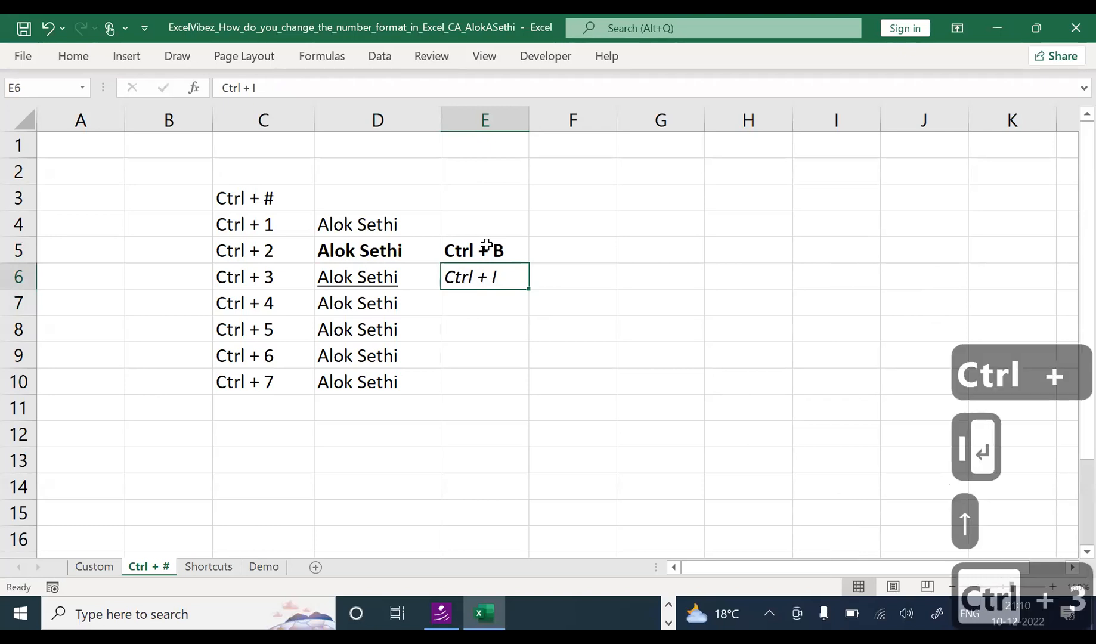
# Step: Enter the note 'Ctrl + U' in E7
pyautogui.press('Down')
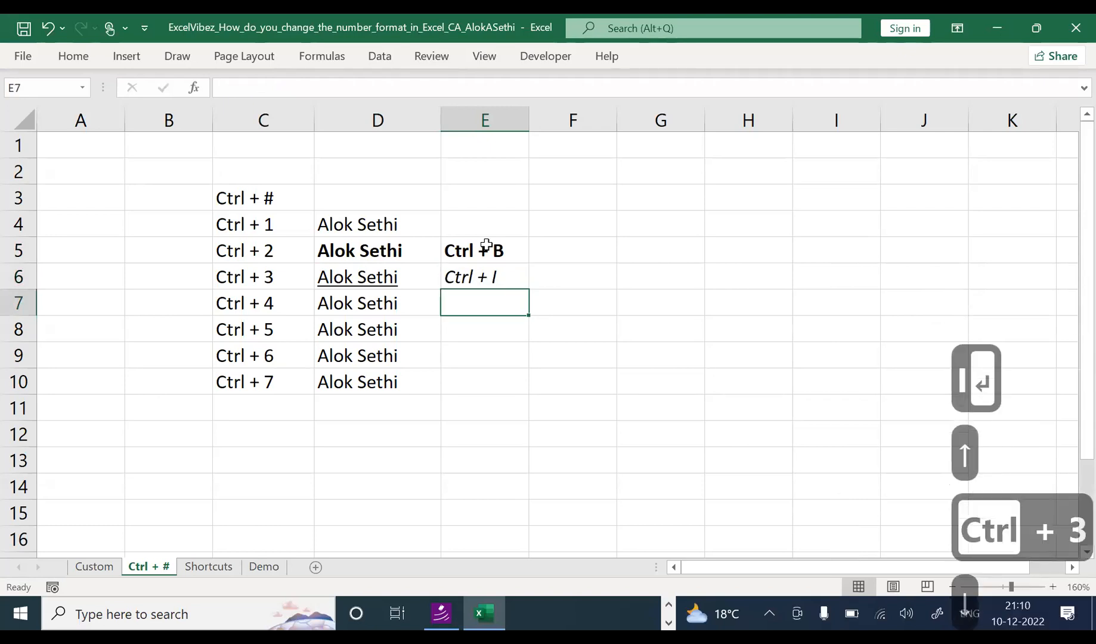
pyautogui.press('Up')
pyautogui.press('Left')
pyautogui.press('Down')
pyautogui.press('Right')
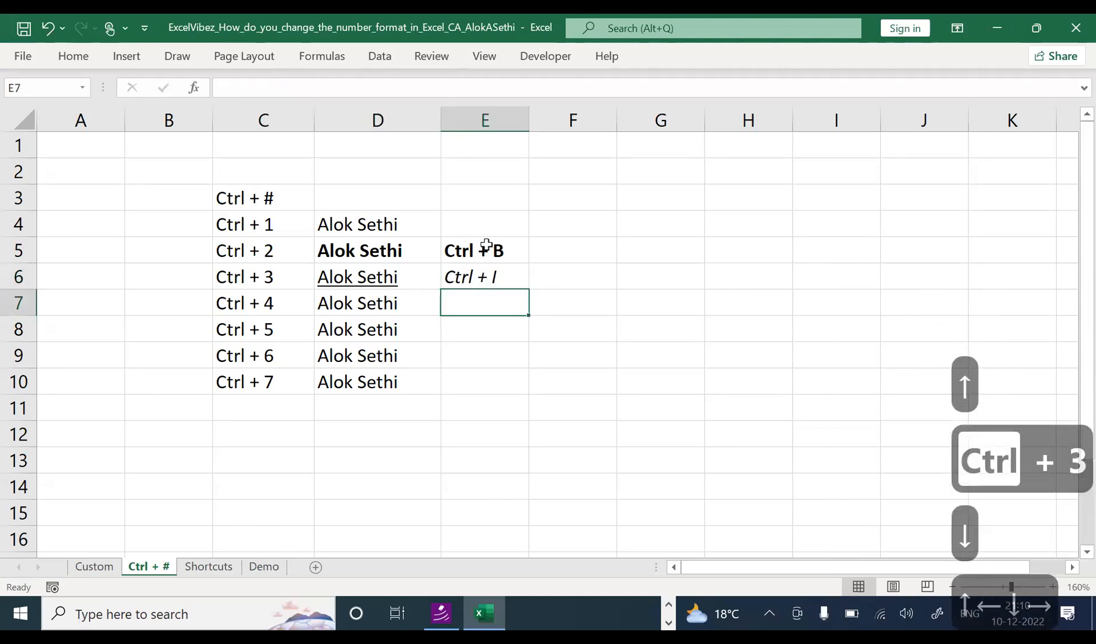
pyautogui.write('Ctrl + U')
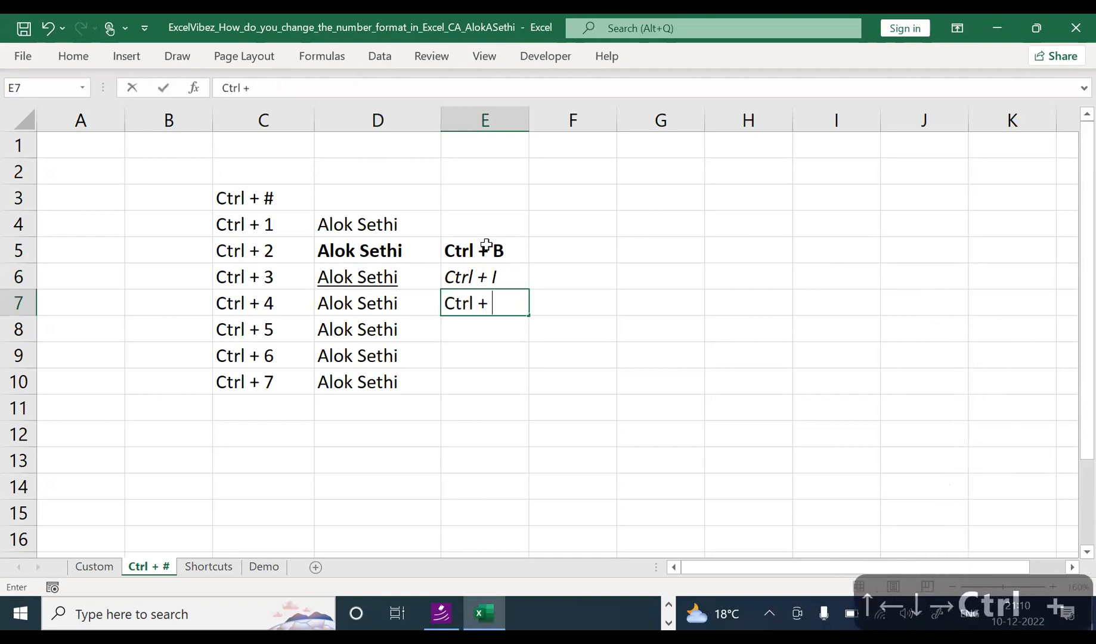
pyautogui.press('Return')
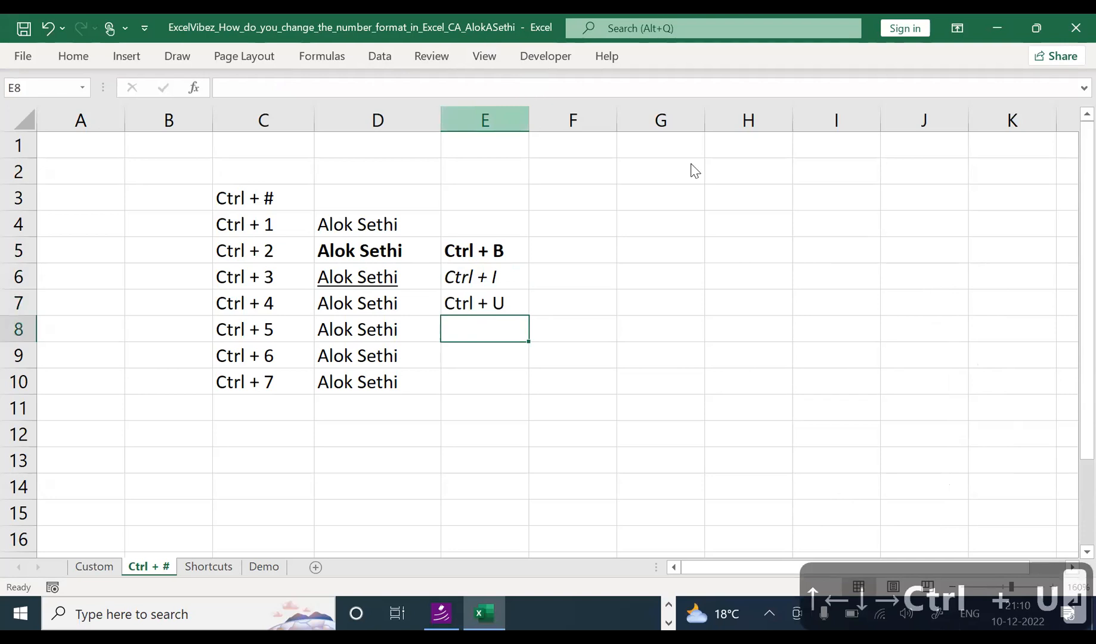
pyautogui.click(367, 299)
# Step: Correct the notes so E6 reads 'Ctrl + U' and E7 reads 'Ctrl + I'
pyautogui.doubleClick(463, 277)
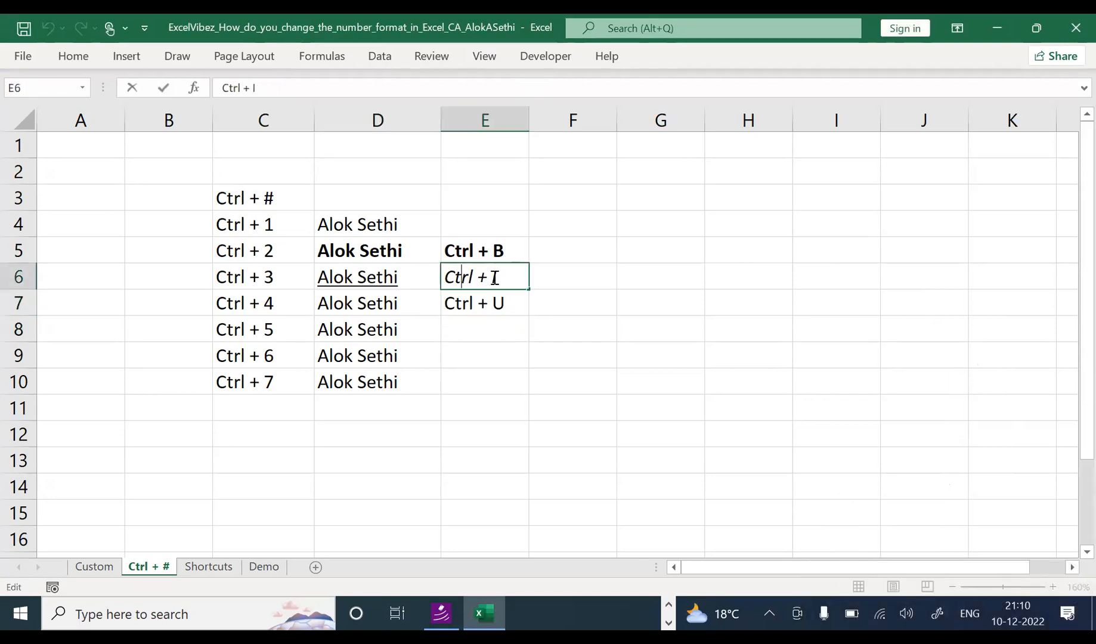
pyautogui.press('BackSpace')
pyautogui.write('U')
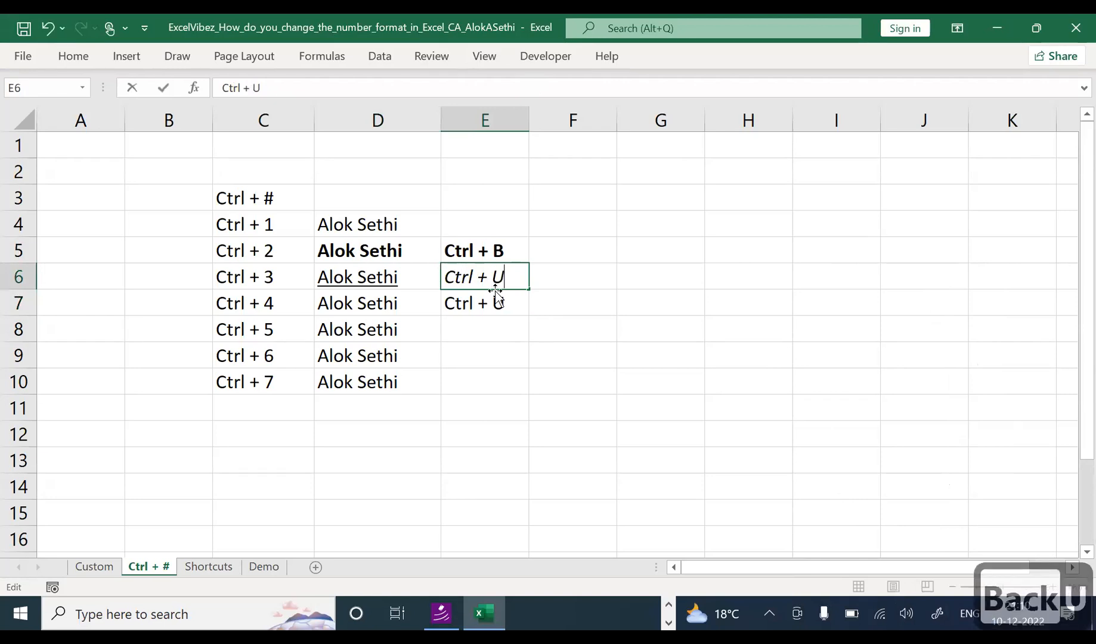
pyautogui.press('Return')
pyautogui.press('F2')
pyautogui.press('BackSpace')
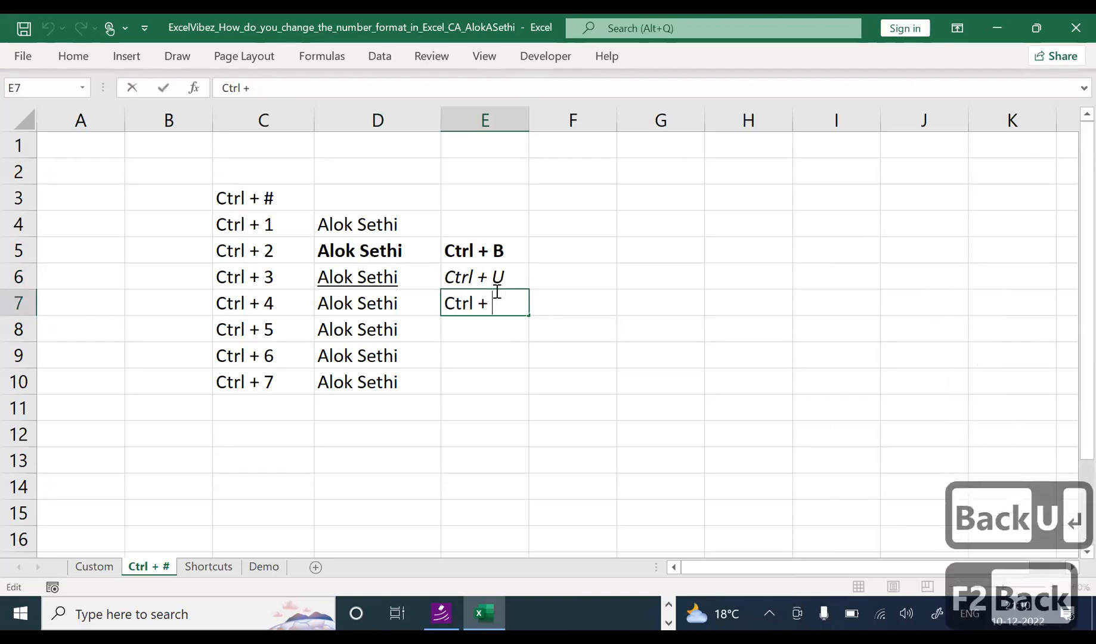
pyautogui.write('I')
pyautogui.press('Return')
# Step: Italicize the name in D7
pyautogui.press('Up')
pyautogui.press('Left')
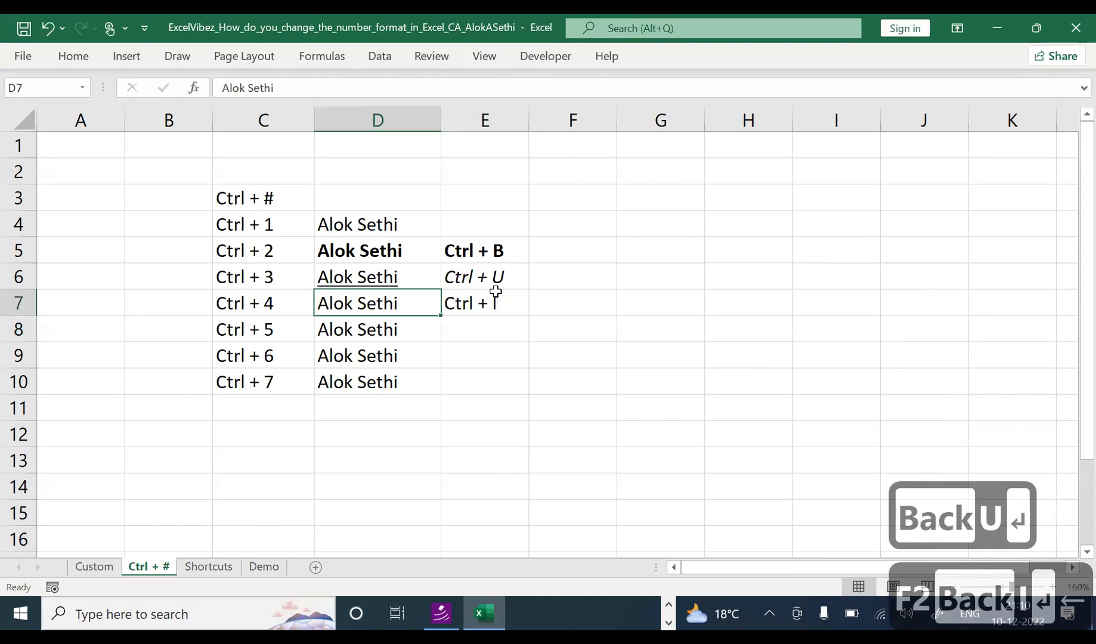
pyautogui.hotkey('ctrl', 'i')
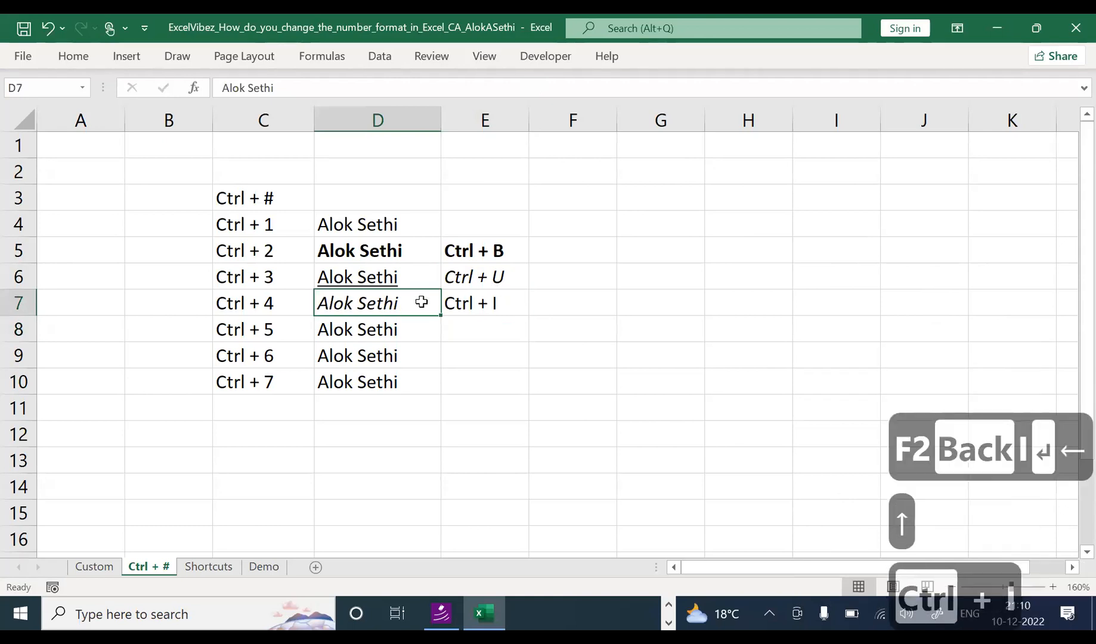
pyautogui.keyDown('ctrl'); pyautogui.scroll(4, 429, 352); pyautogui.keyUp('ctrl')
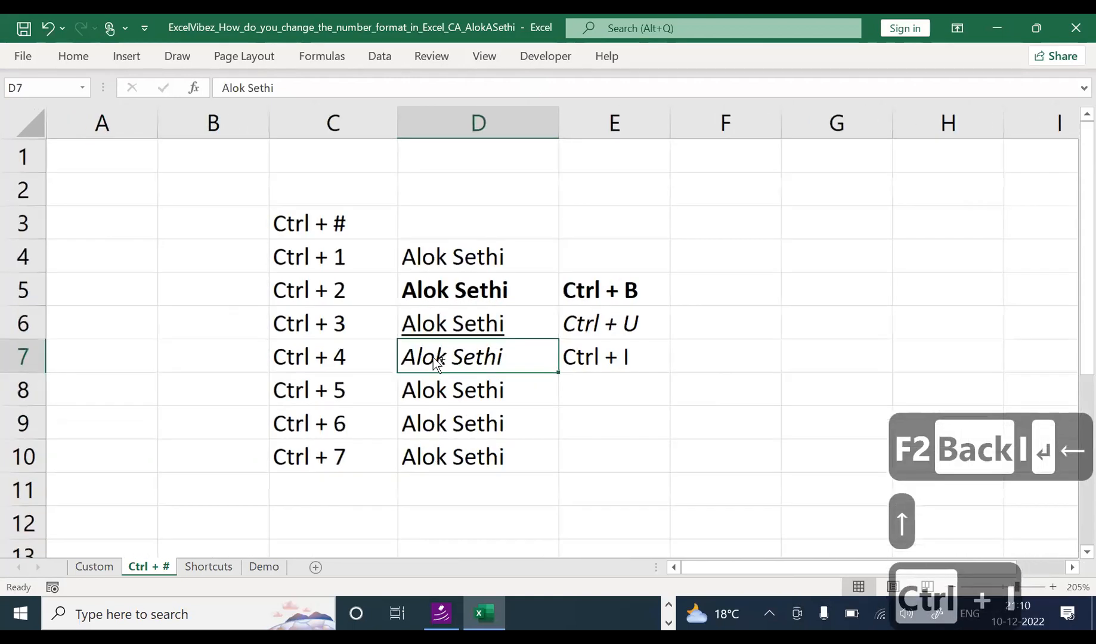
pyautogui.click(645, 418)
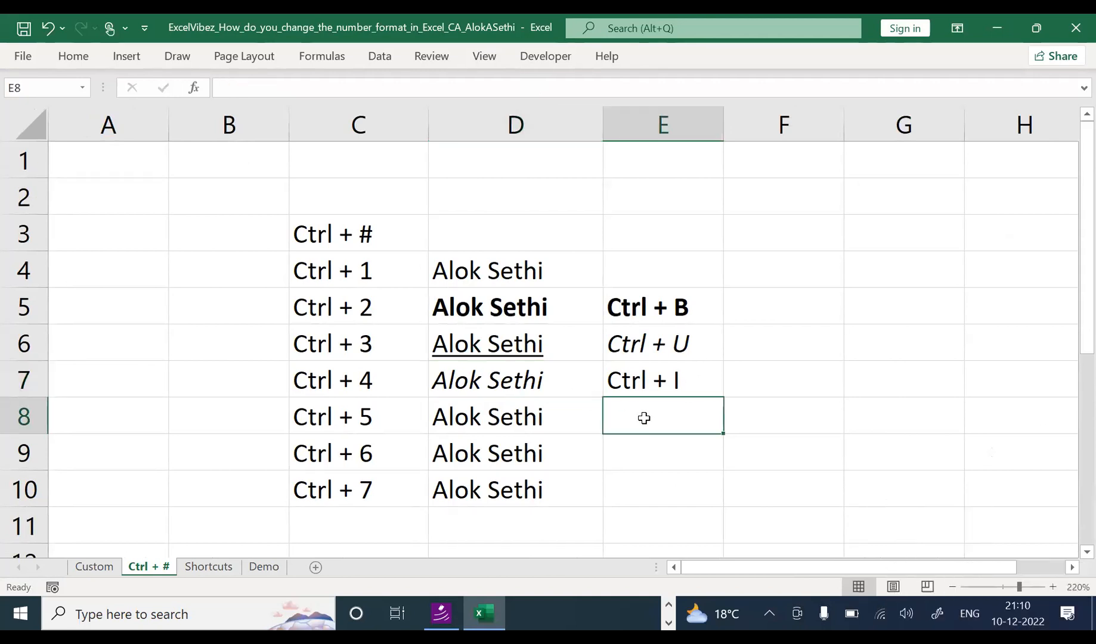
# Step: Apply strikethrough to the name in D8 and label E8 'Strike off'
pyautogui.click(550, 417)
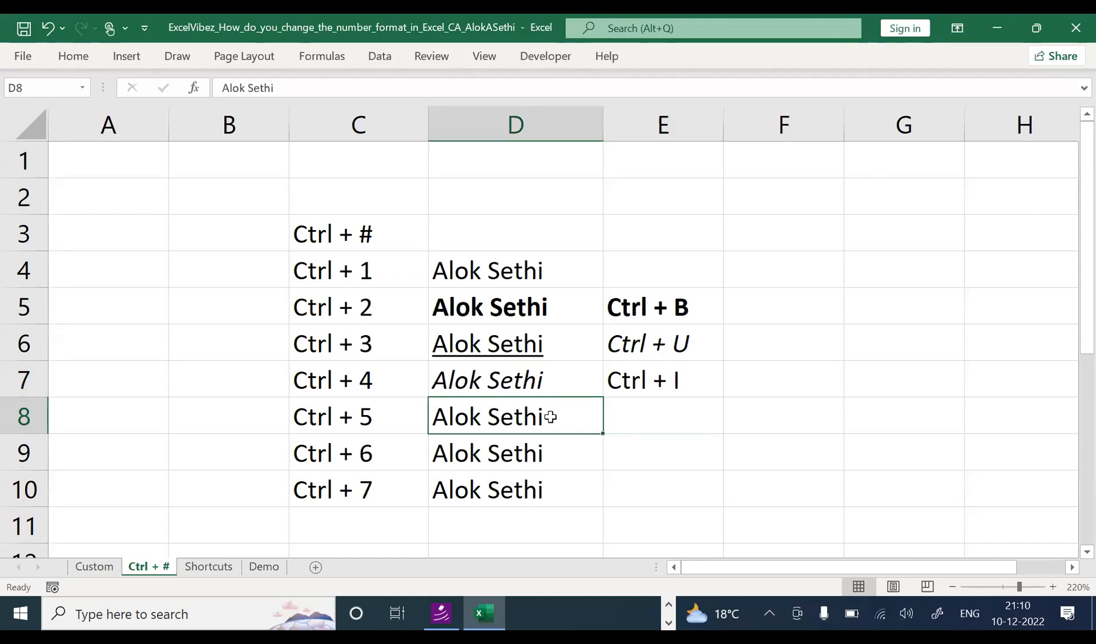
pyautogui.hotkey('ctrl', '5')
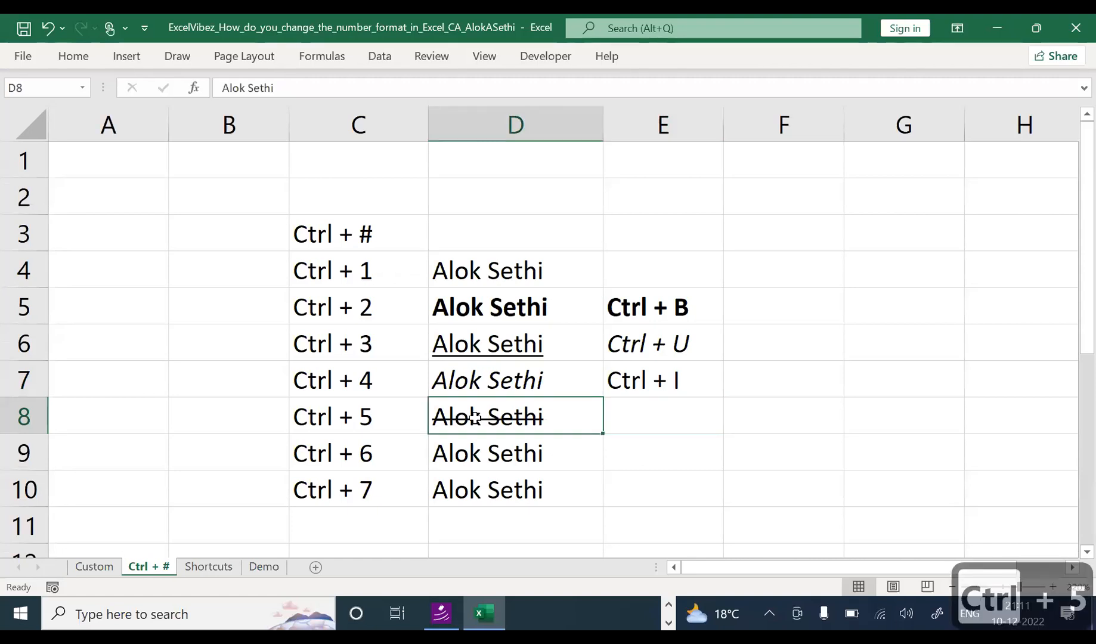
pyautogui.click(668, 433)
pyautogui.write('St')
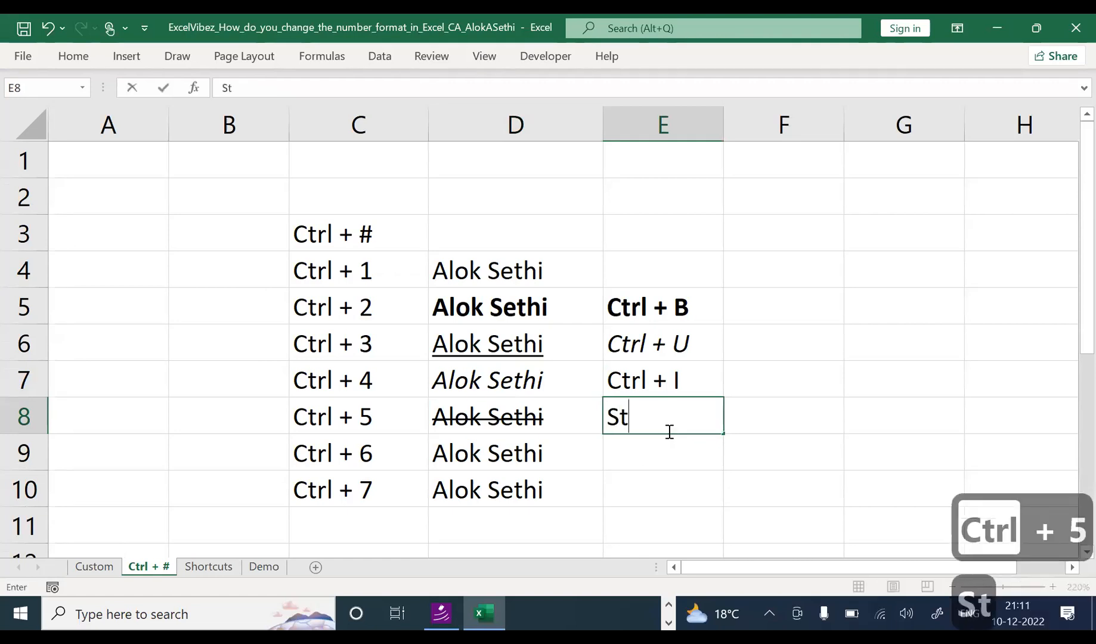
pyautogui.write('rike offf\\')
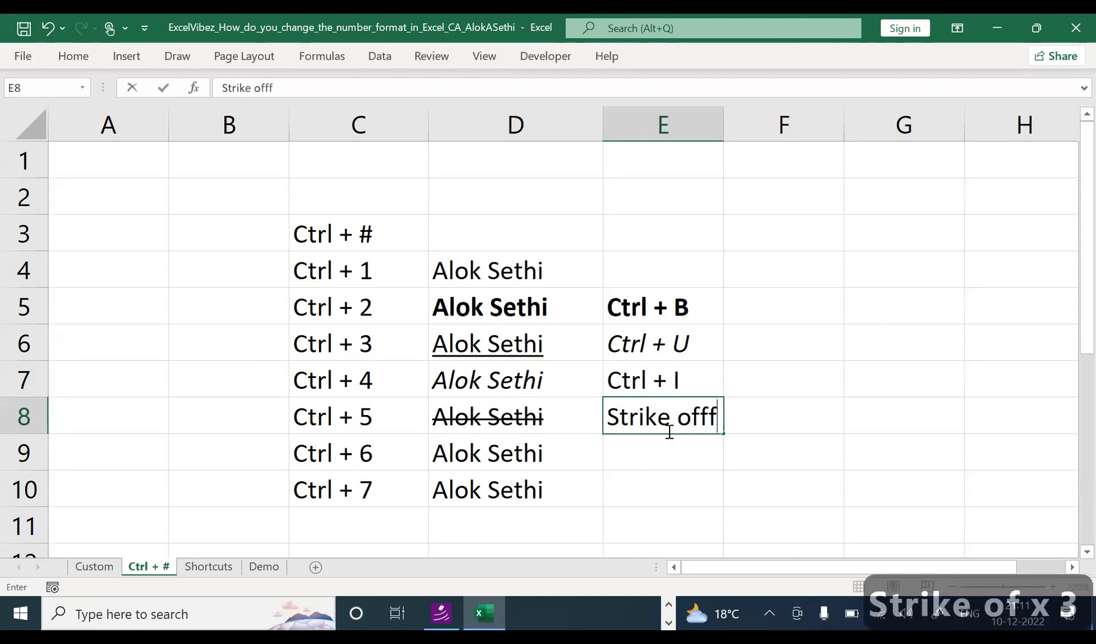
pyautogui.press('BackSpace')
pyautogui.write('\\')
pyautogui.press('BackSpace')
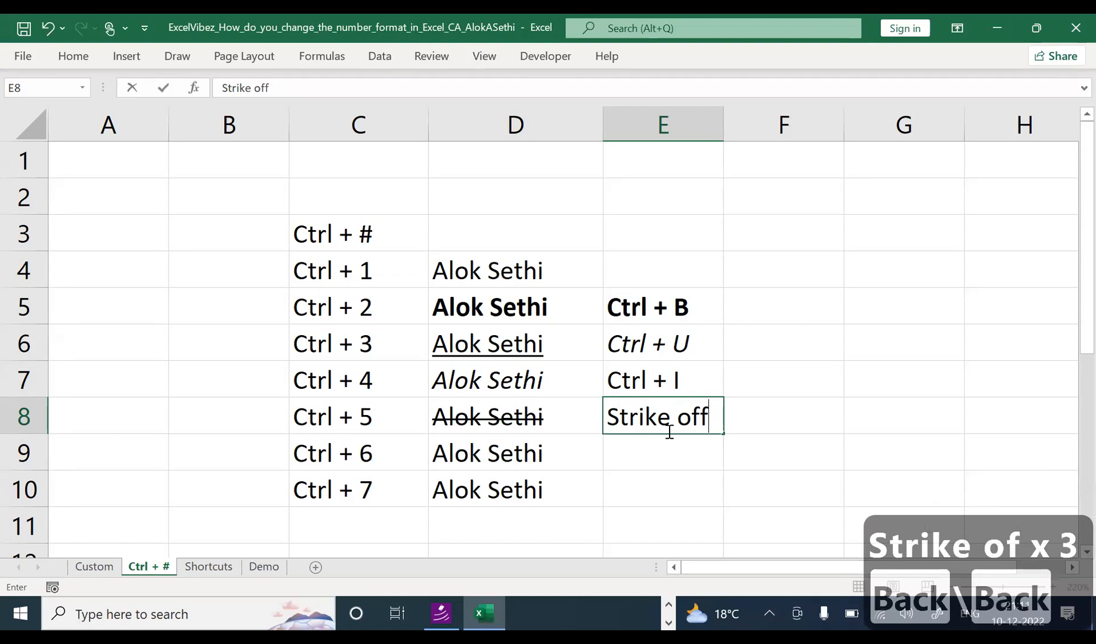
pyautogui.press('Return')
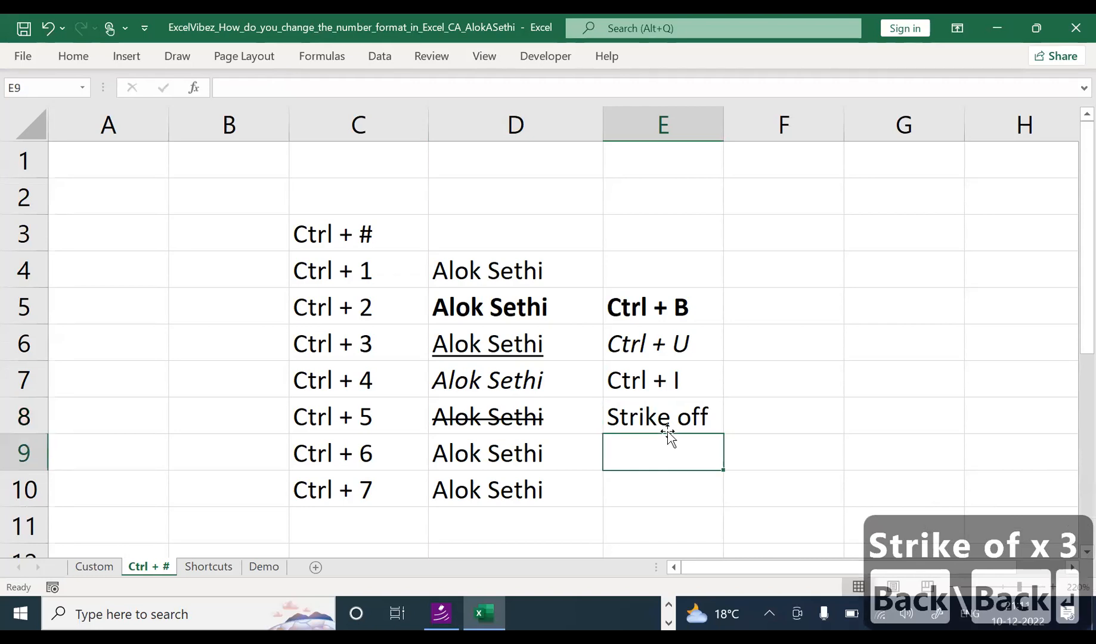
pyautogui.click(531, 455)
pyautogui.click(521, 483)
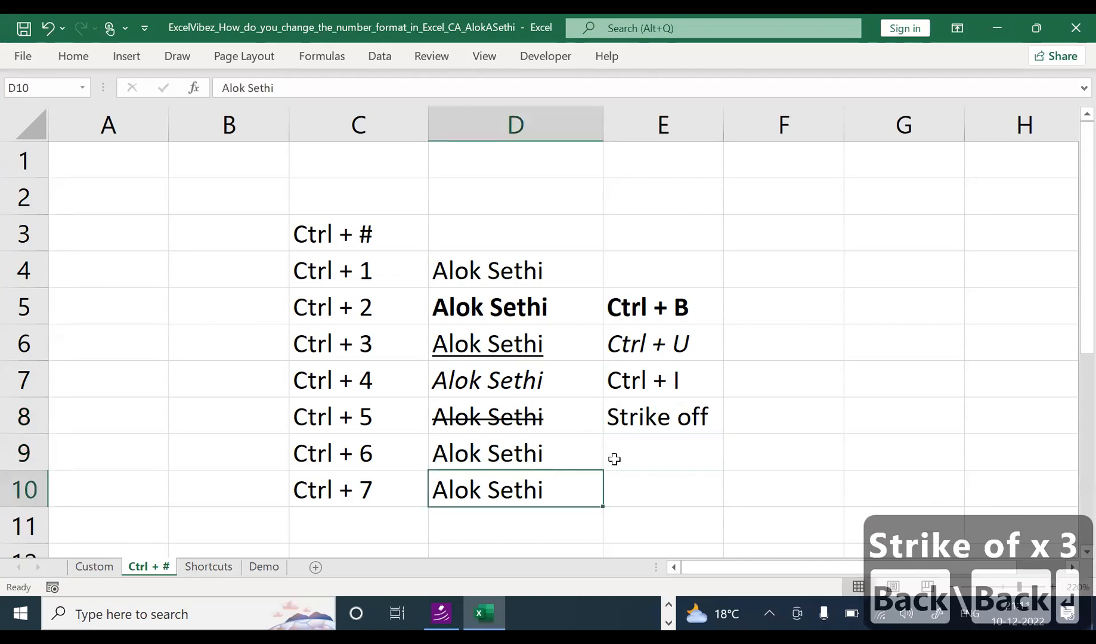
pyautogui.click(615, 457)
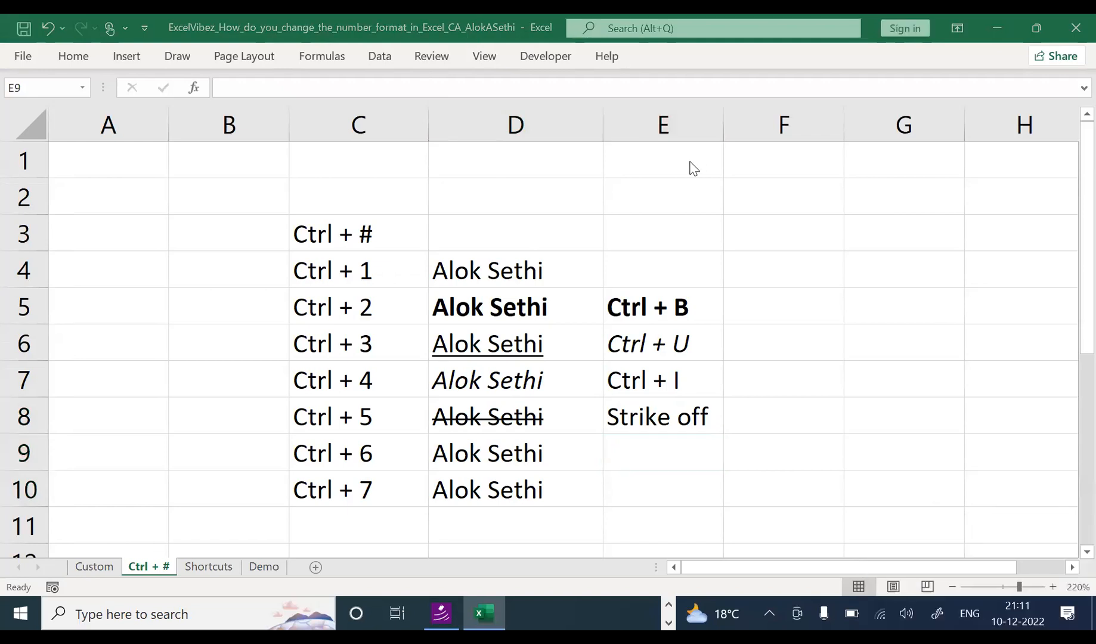
# Step: Test Ctrl+6 on the sheet, hiding objects and then showing them again
pyautogui.click(640, 456)
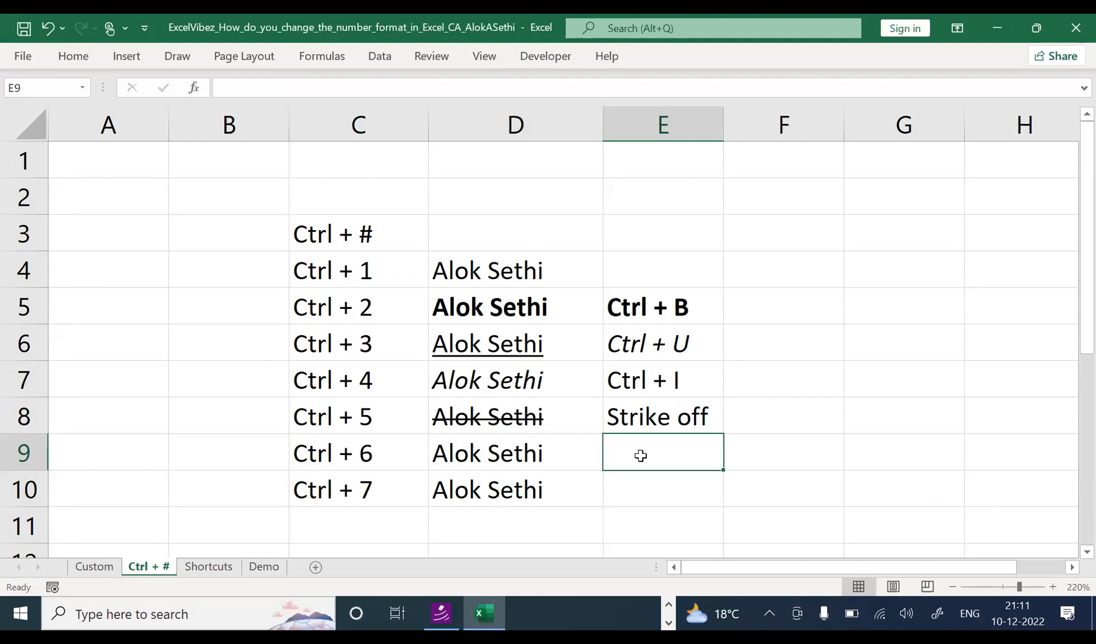
pyautogui.hotkey('ctrl', '6')
pyautogui.click(562, 453)
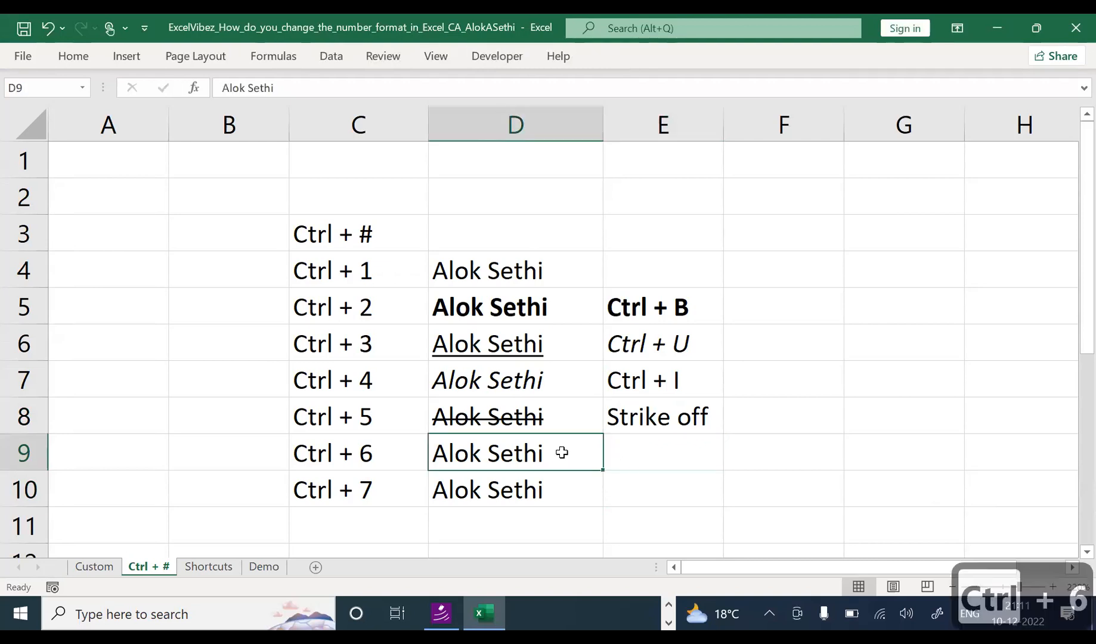
pyautogui.hotkey('ctrl', '6')
pyautogui.click(609, 457)
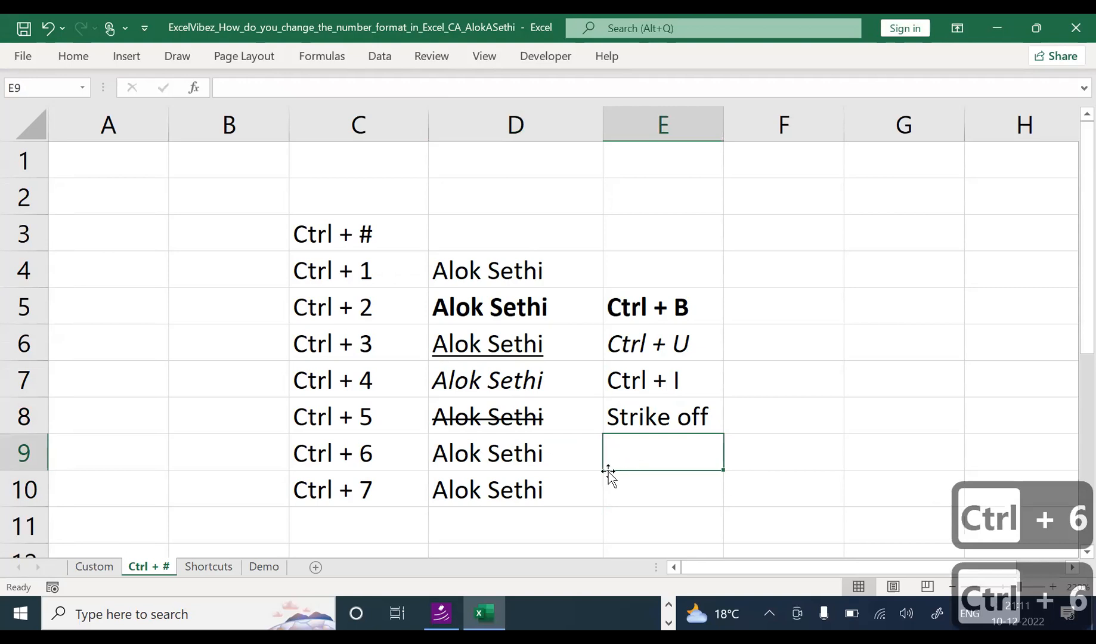
pyautogui.click(586, 482)
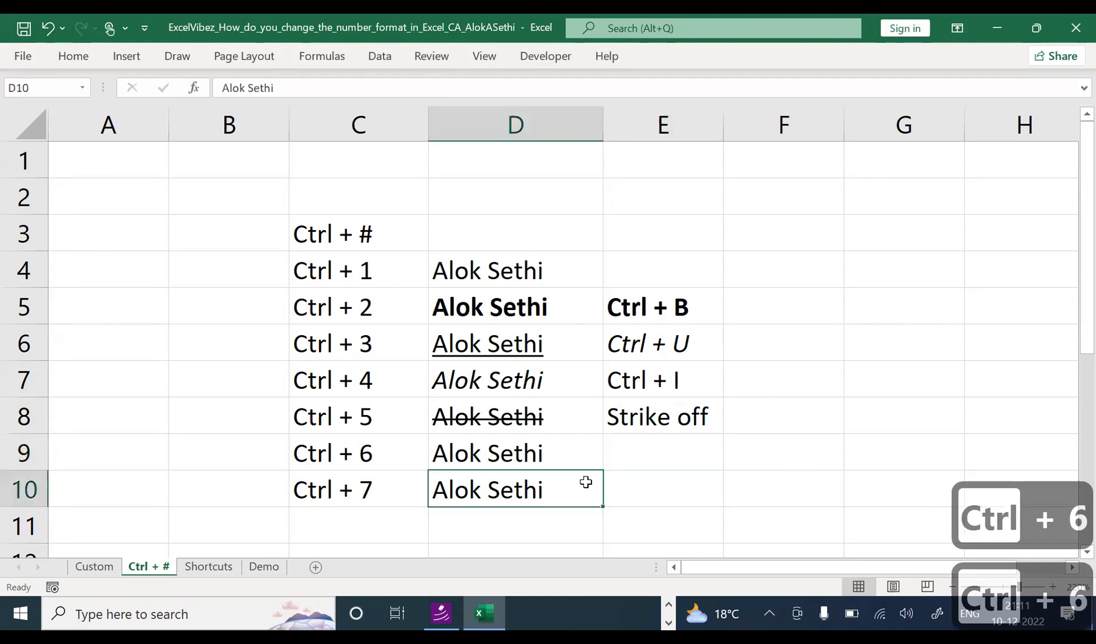
# Step: Add 'Ctrl + 8' to the list in C11
pyautogui.click(391, 521)
pyautogui.write('Ctrl +')
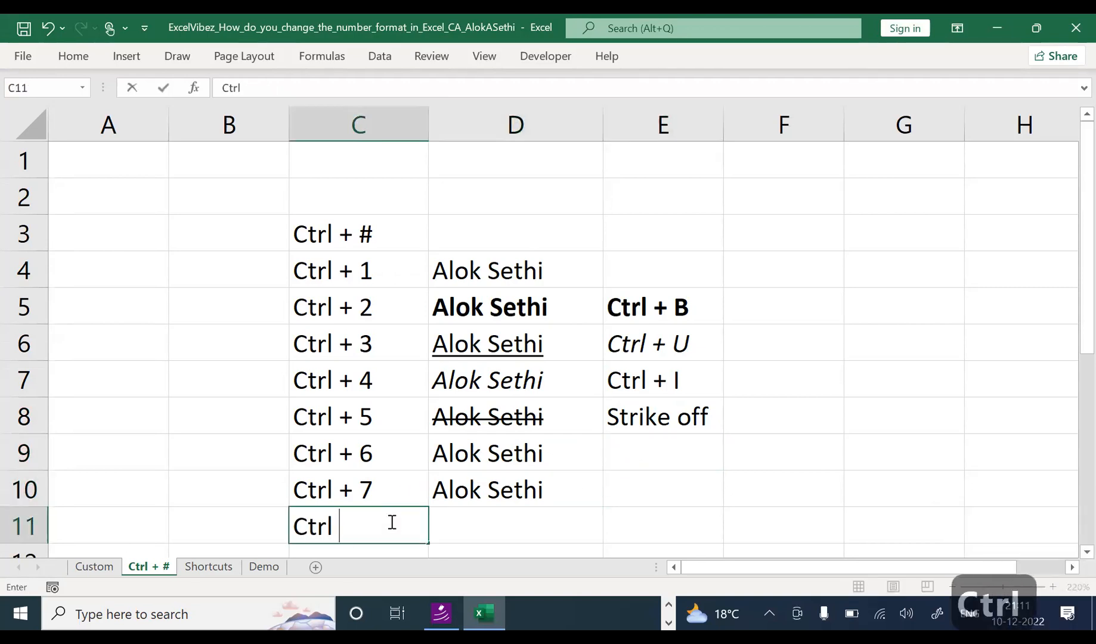
pyautogui.press('Up')
pyautogui.press('Down')
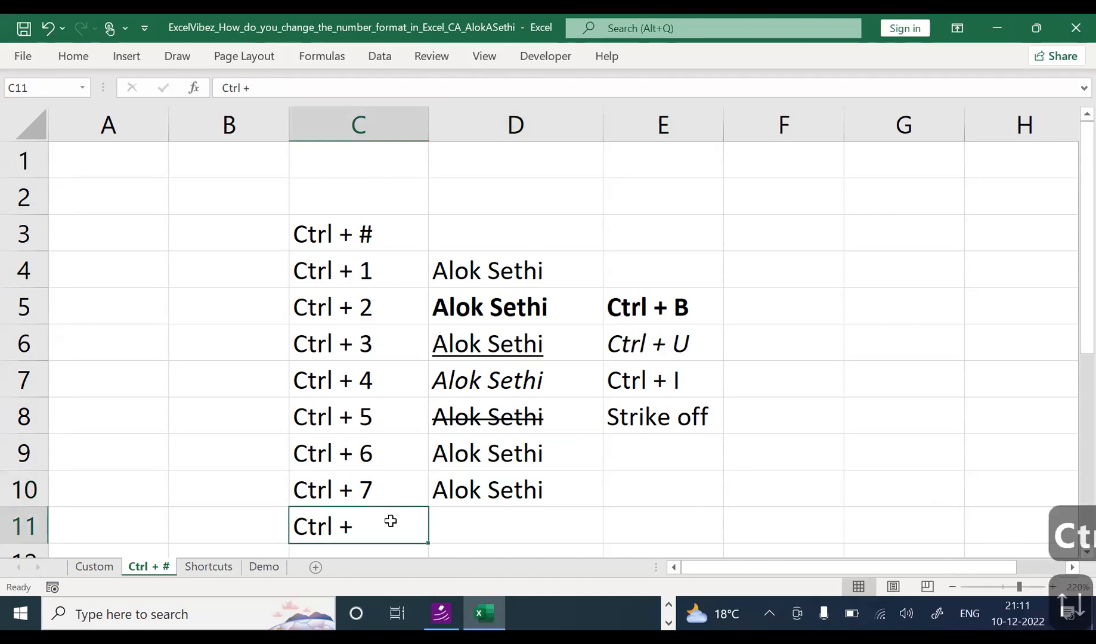
pyautogui.press('F2')
pyautogui.press('Right')
pyautogui.press('Right')
pyautogui.press('Right')
pyautogui.press('Right')
pyautogui.press('Right')
pyautogui.press('Right')
pyautogui.press('Right')
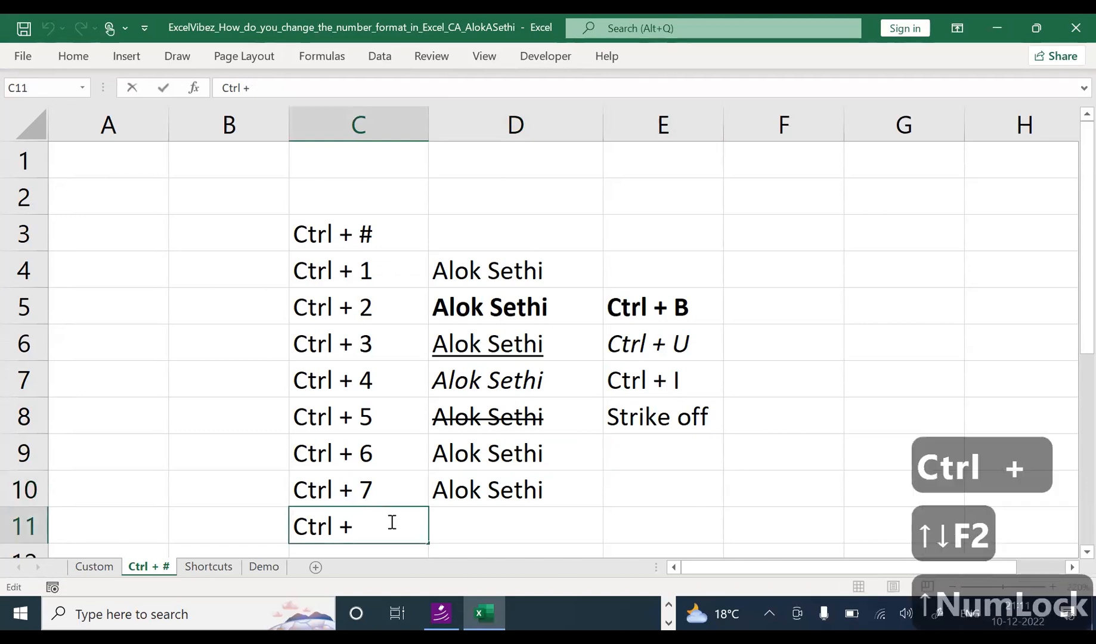
pyautogui.write('8')
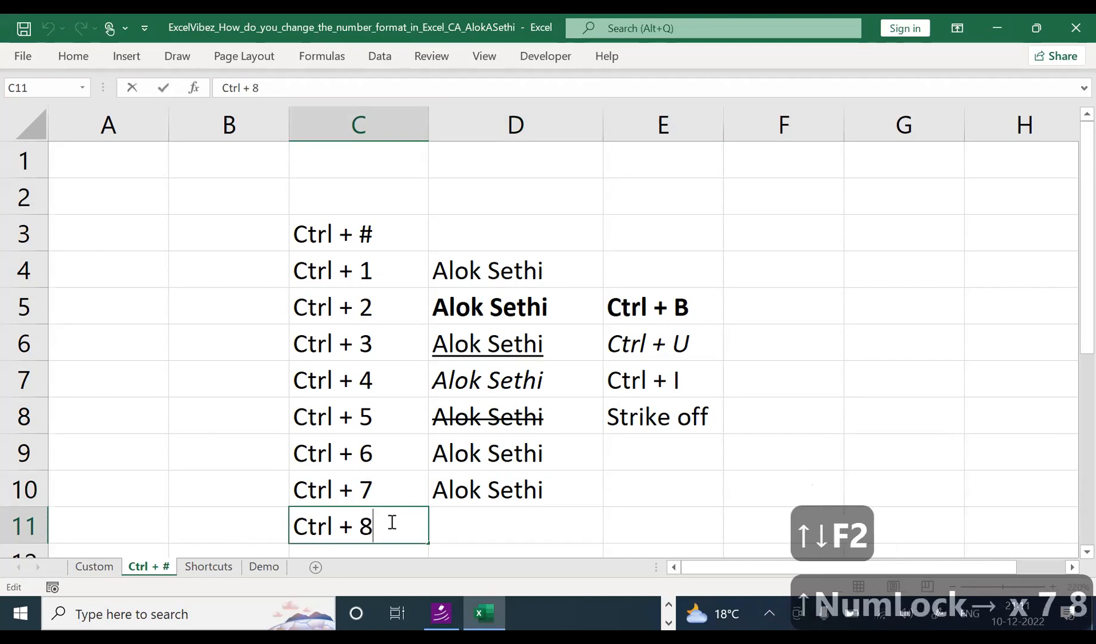
pyautogui.press('Return')
# Step: Try the Ctrl+7 shortcut on the name in D10
pyautogui.press('Up')
pyautogui.press('Right')
pyautogui.press('Up')
pyautogui.press('Up')
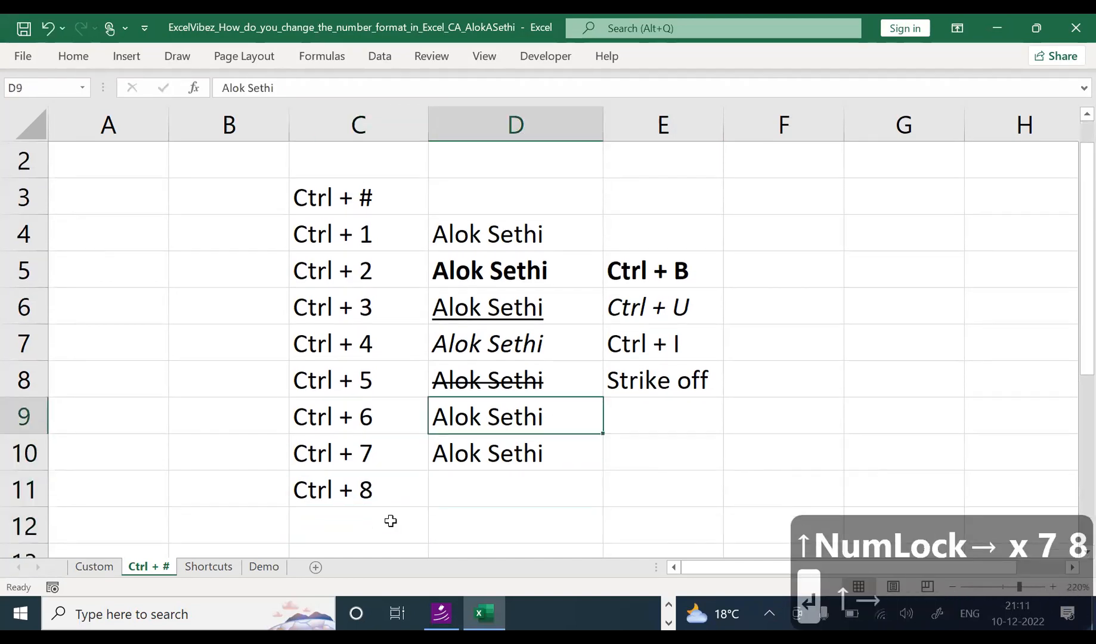
pyautogui.press('Down')
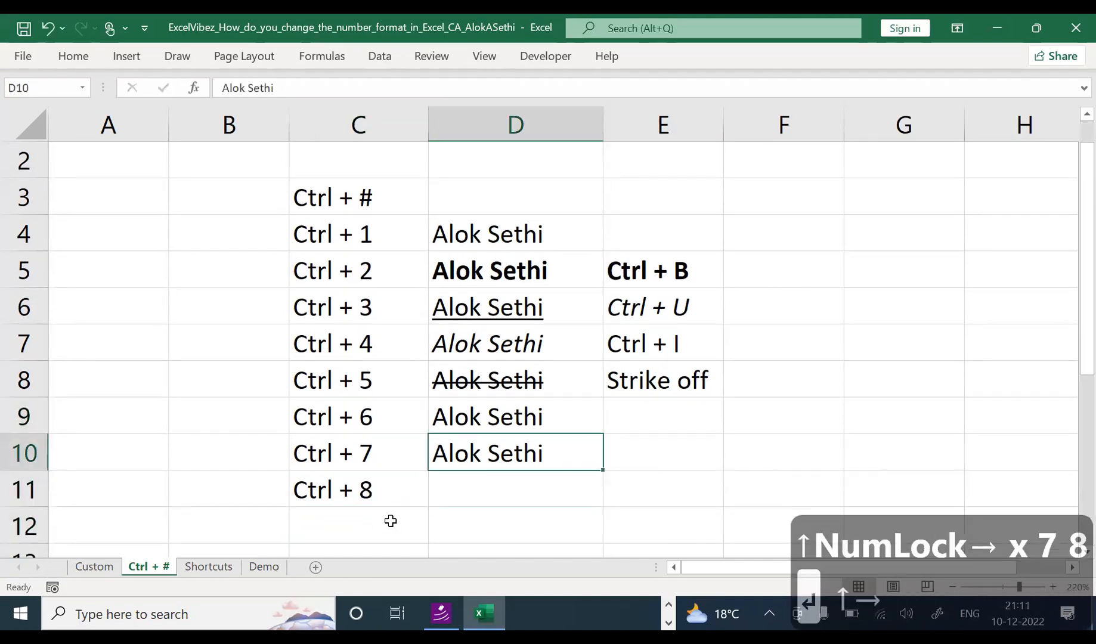
pyautogui.hotkey('ctrl', '7')
# Step: Enter 'No use' in E9 and copy it down into E10
pyautogui.press('Up')
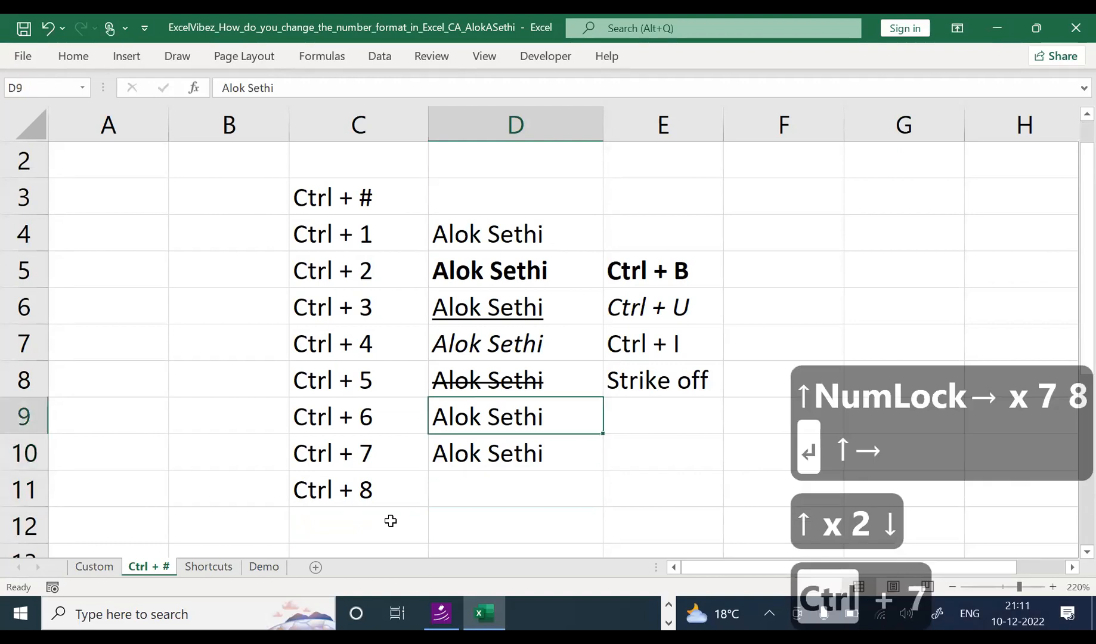
pyautogui.press('Right')
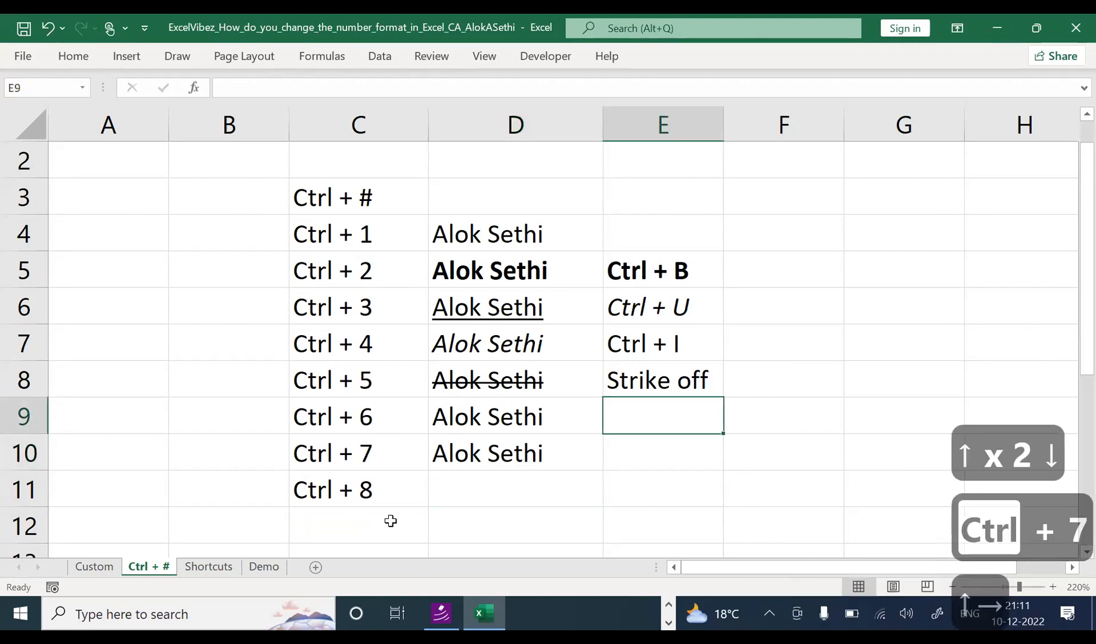
pyautogui.write('No use')
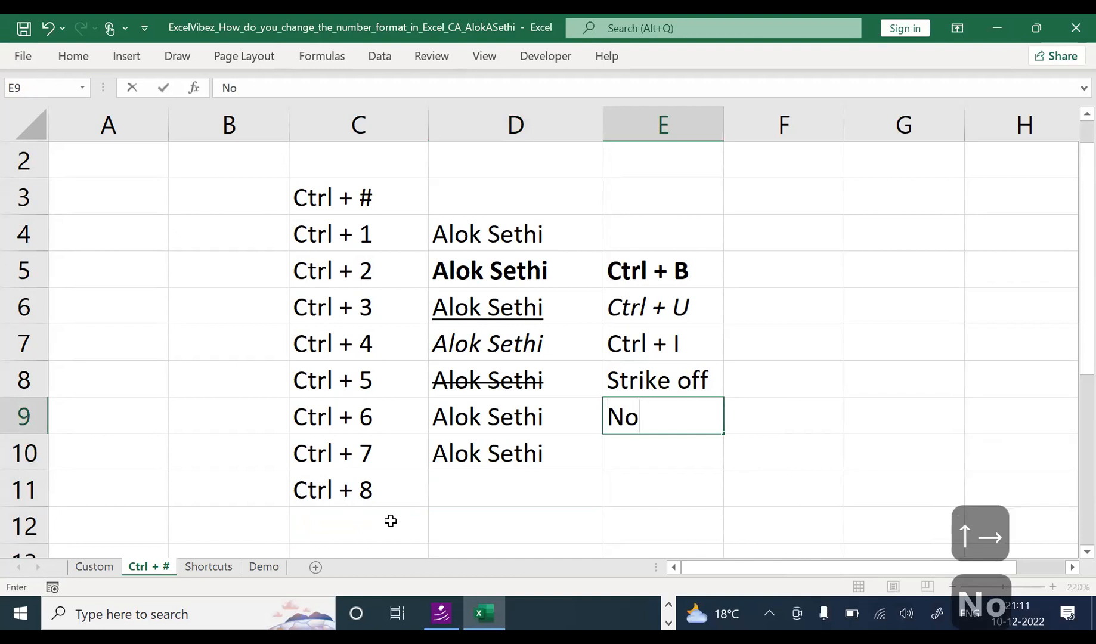
pyautogui.press('Return')
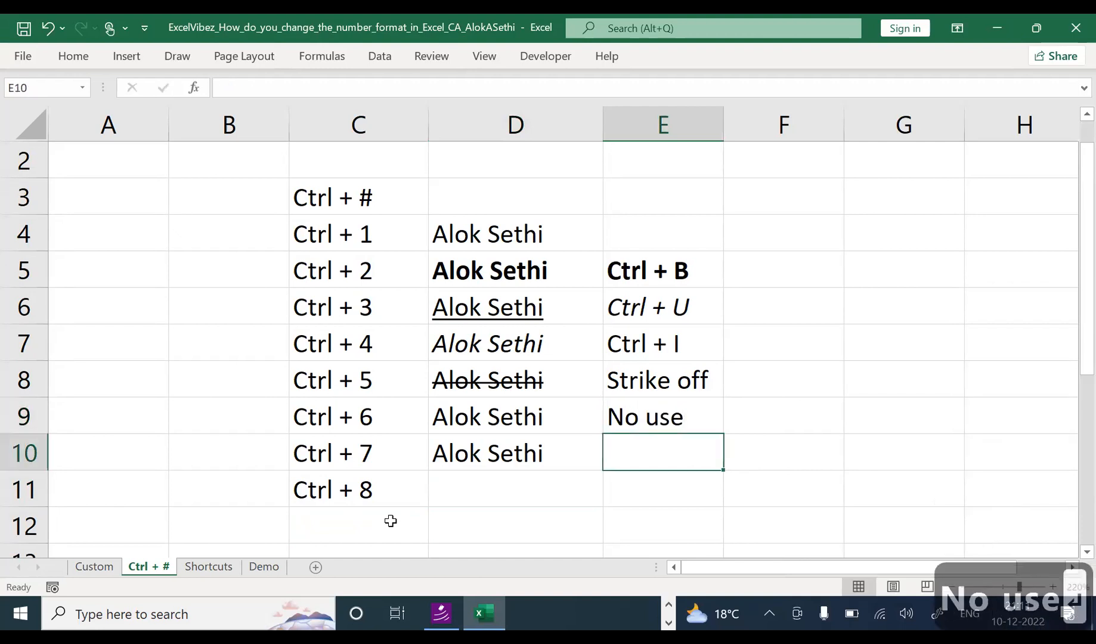
pyautogui.hotkey('ctrl', 'd')
pyautogui.press('Down')
pyautogui.press('Left')
pyautogui.press('Left')
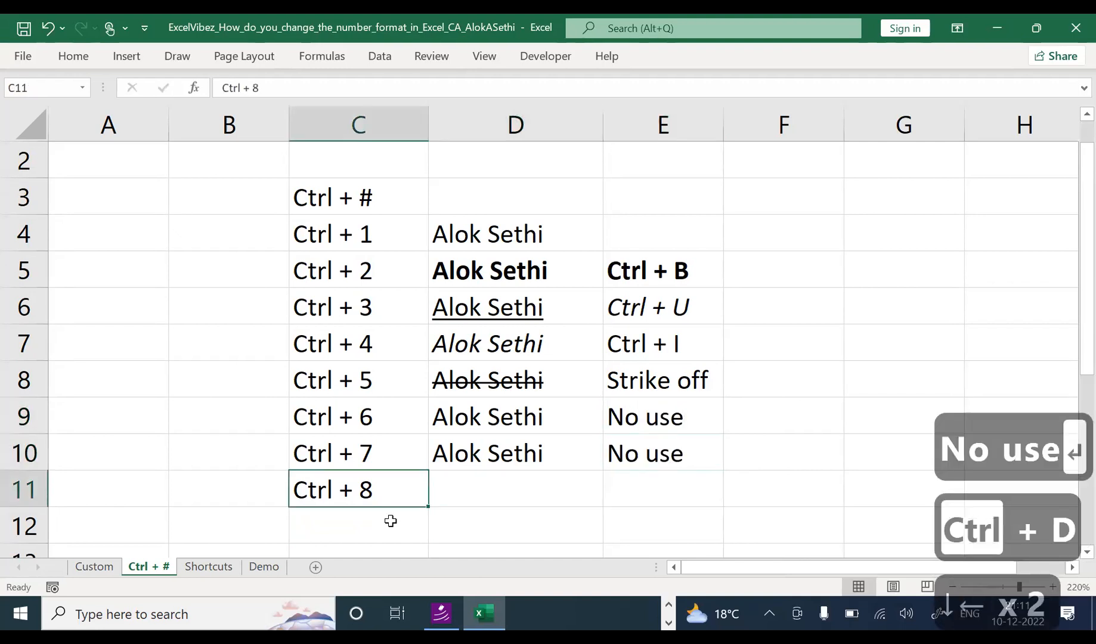
# Step: Try Ctrl+8 on the sheet and dismiss the outline prompt
pyautogui.hotkey('ctrl', '8')
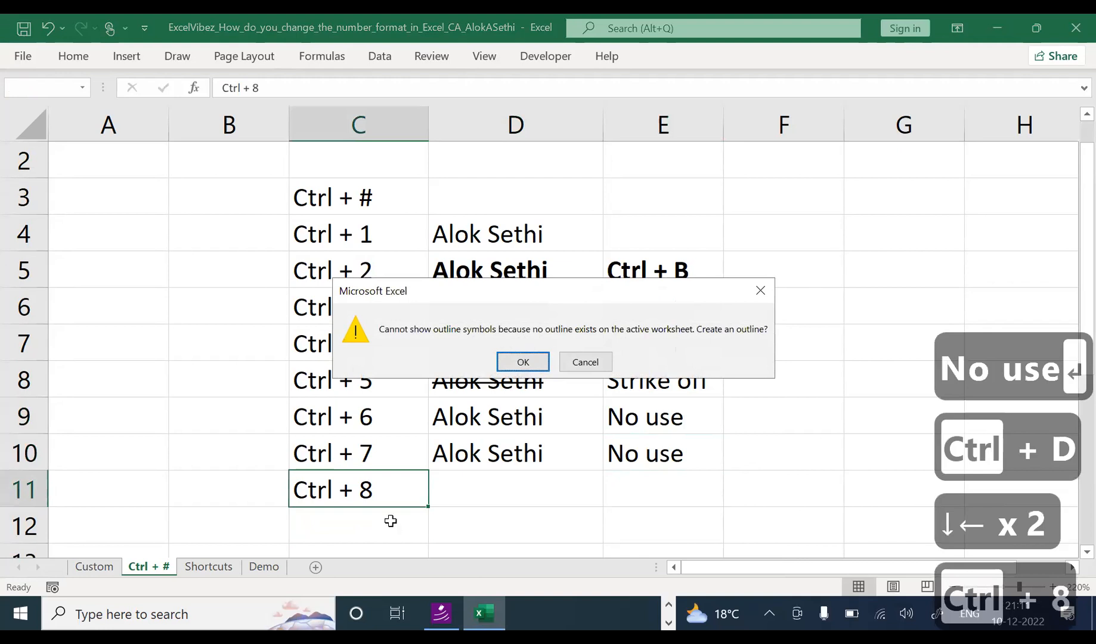
pyautogui.press('Escape')
pyautogui.click(147, 194)
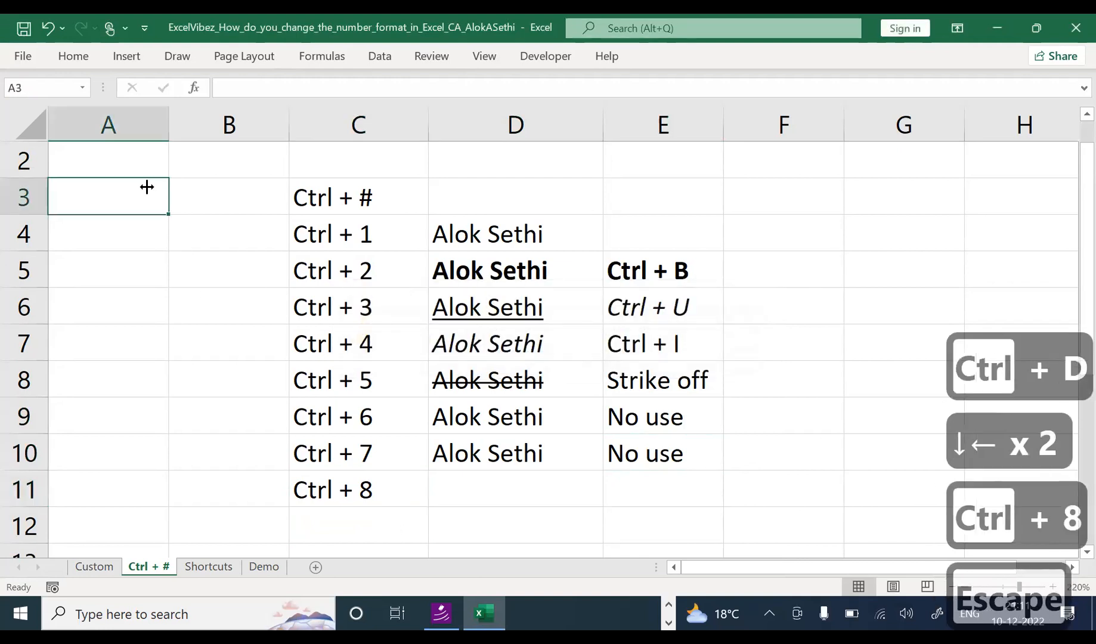
# Step: Open the Insert Picture file browser via Insert > Pictures > This Device
pyautogui.click(113, 63)
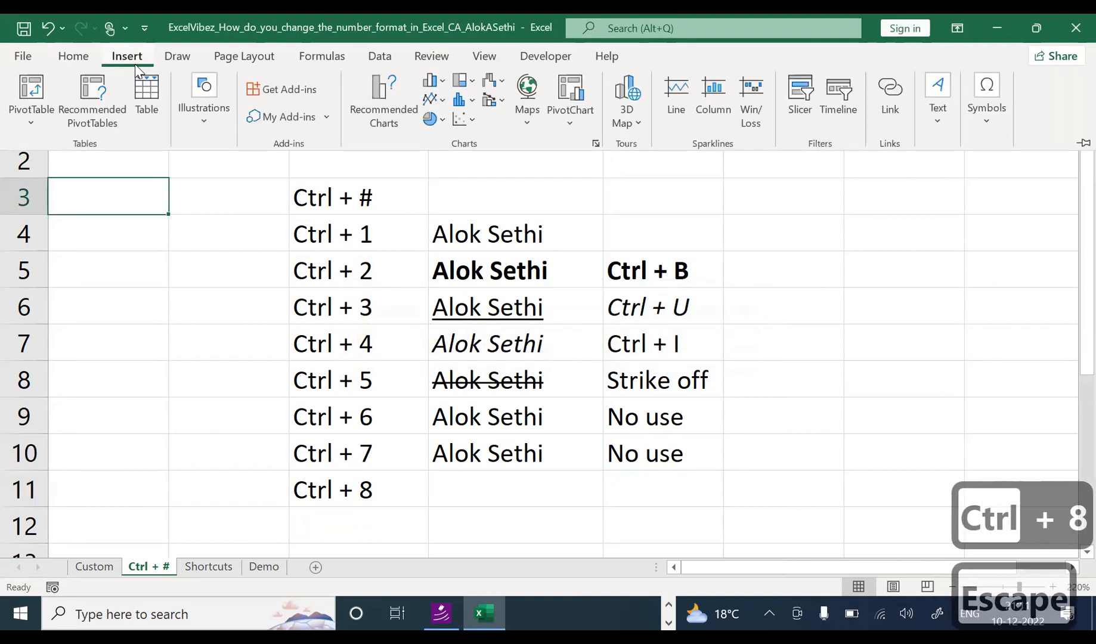
pyautogui.click(209, 109)
pyautogui.click(208, 173)
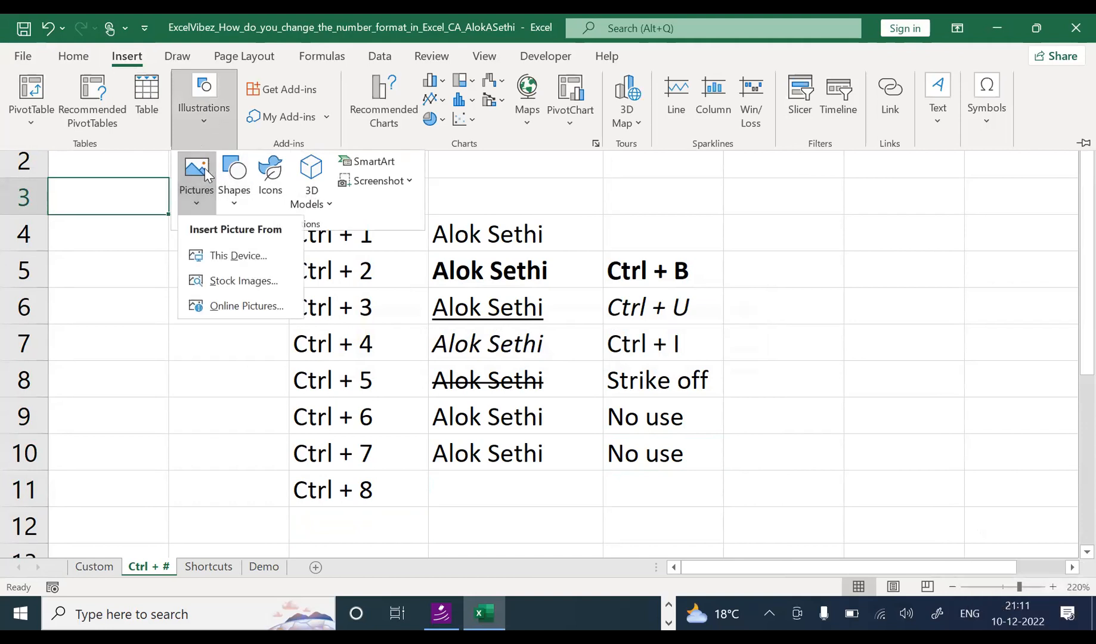
pyautogui.click(233, 256)
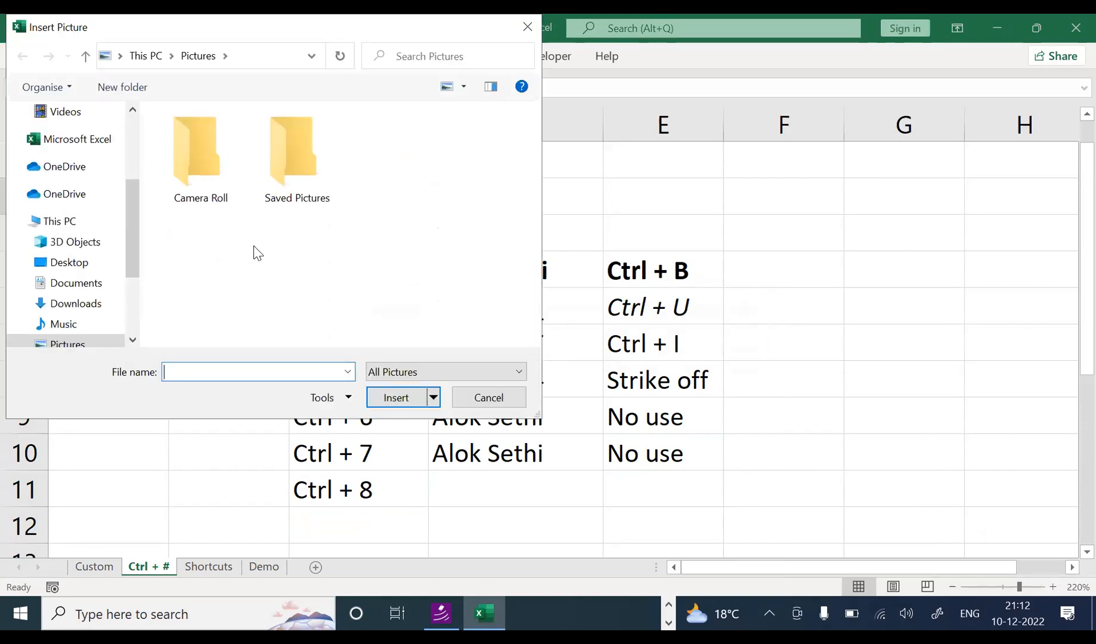
pyautogui.scroll(3, 97, 159)
# Step: Insert the 'images' picture from the Desktop into the sheet
pyautogui.click(95, 152)
pyautogui.click(200, 170)
pyautogui.click(296, 167)
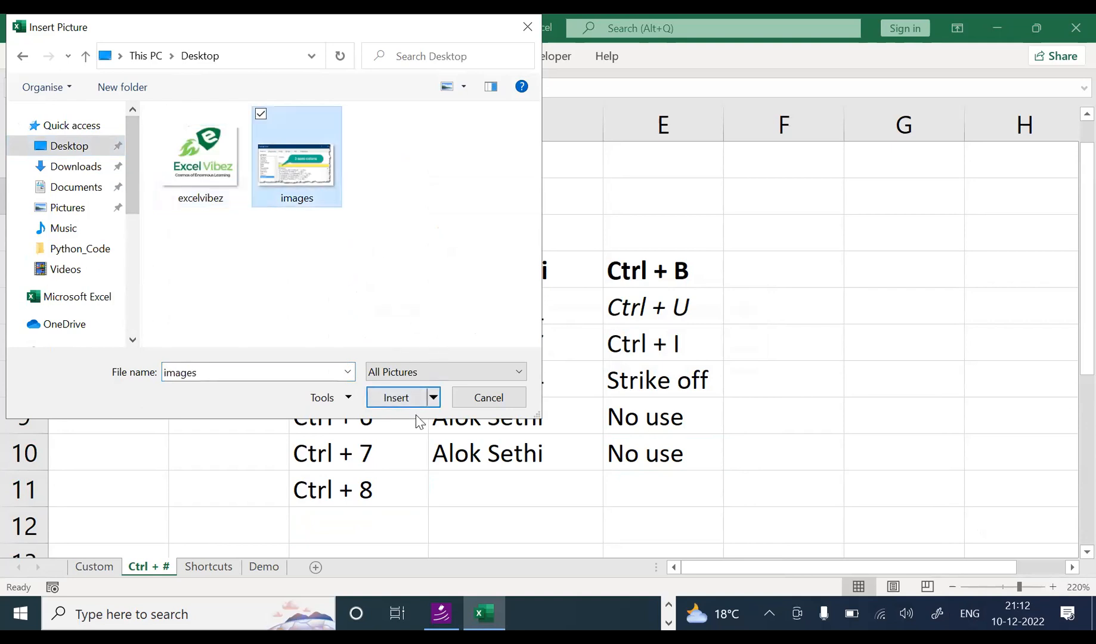
pyautogui.click(398, 397)
# Step: Position the screenshot beside the table, its left edge in column E, and narrow column B
pyautogui.moveTo(429, 381); pyautogui.dragTo(1089, 322)
pyautogui.moveTo(839, 565); pyautogui.dragTo(952, 548)
pyautogui.moveTo(169, 124); pyautogui.dragTo(100, 124)
pyautogui.moveTo(597, 262); pyautogui.dragTo(575, 245)
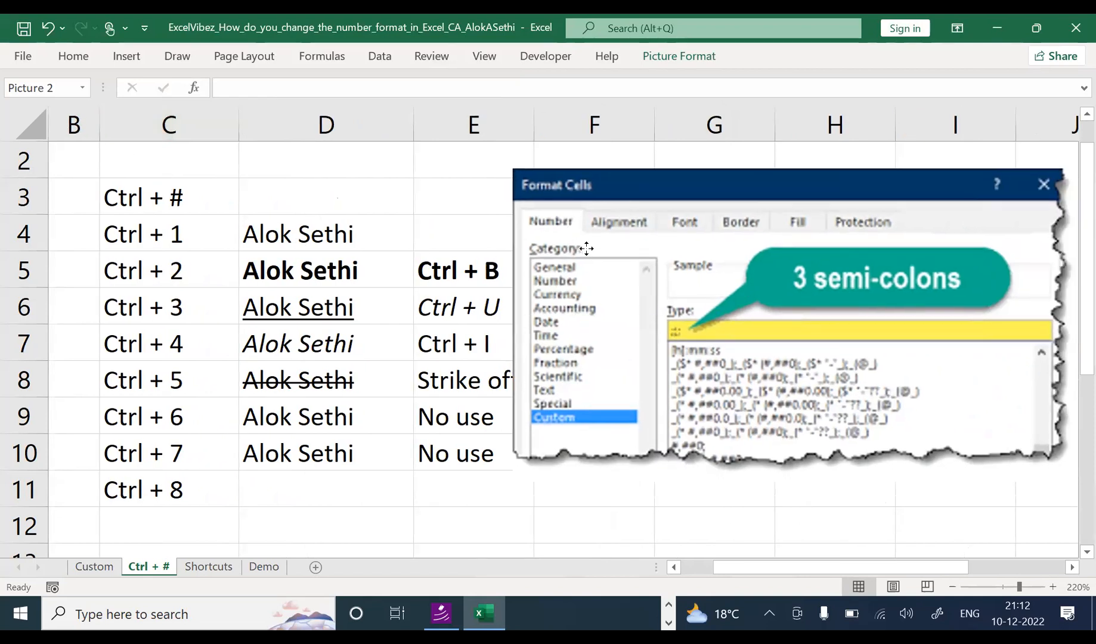
pyautogui.click(713, 516)
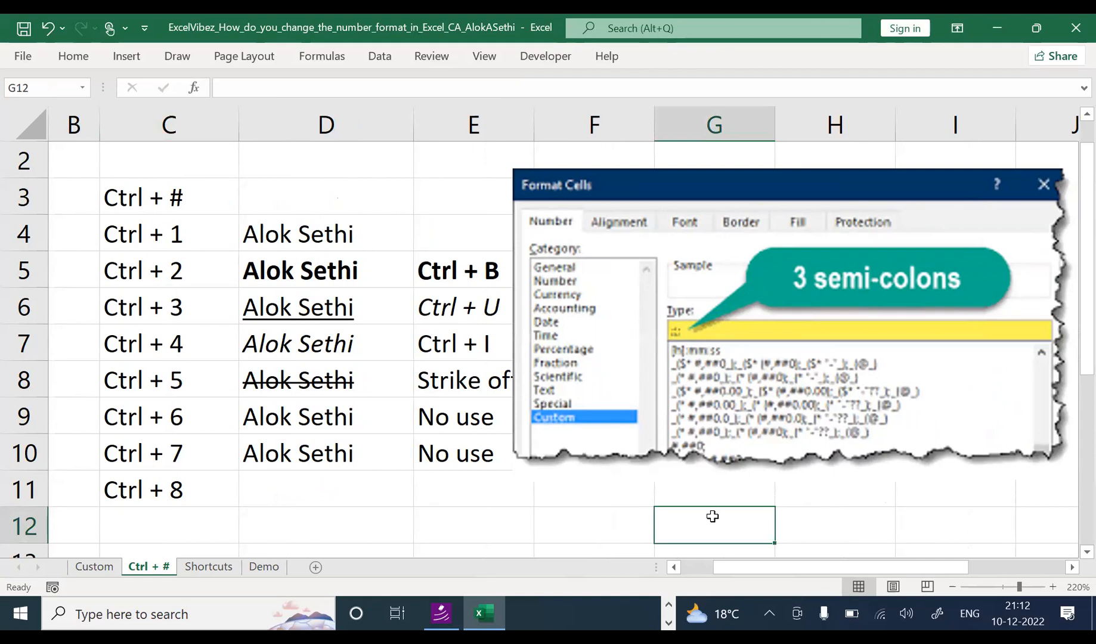
# Step: Try Ctrl+8 for outline symbols and dismiss the cannot-create-outline message
pyautogui.hotkey('ctrl', '8')
pyautogui.press('Return')
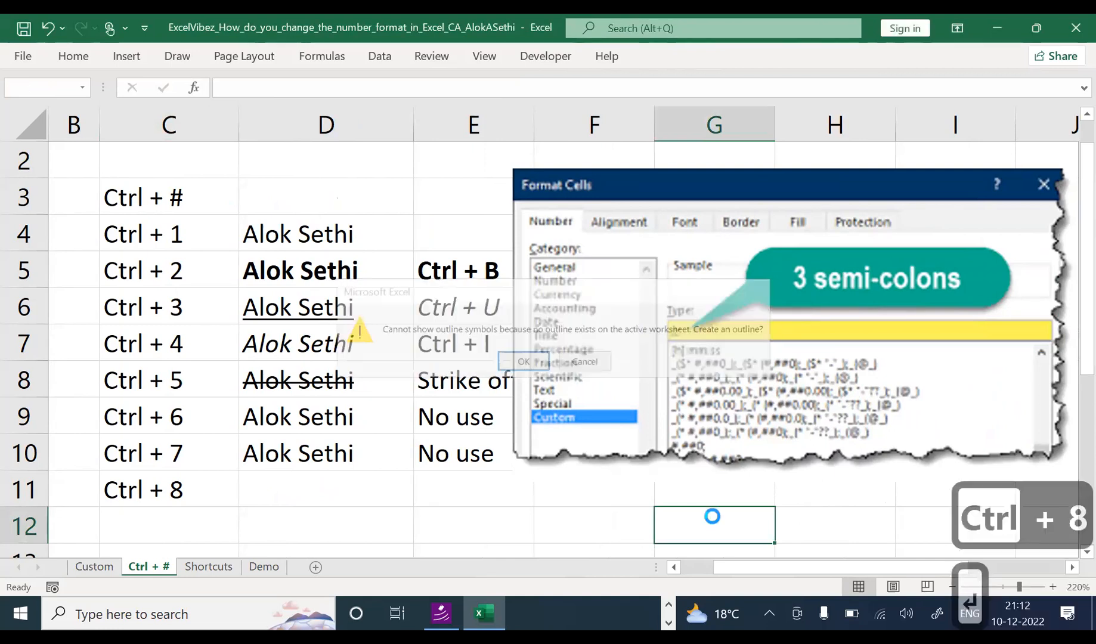
pyautogui.press('Escape')
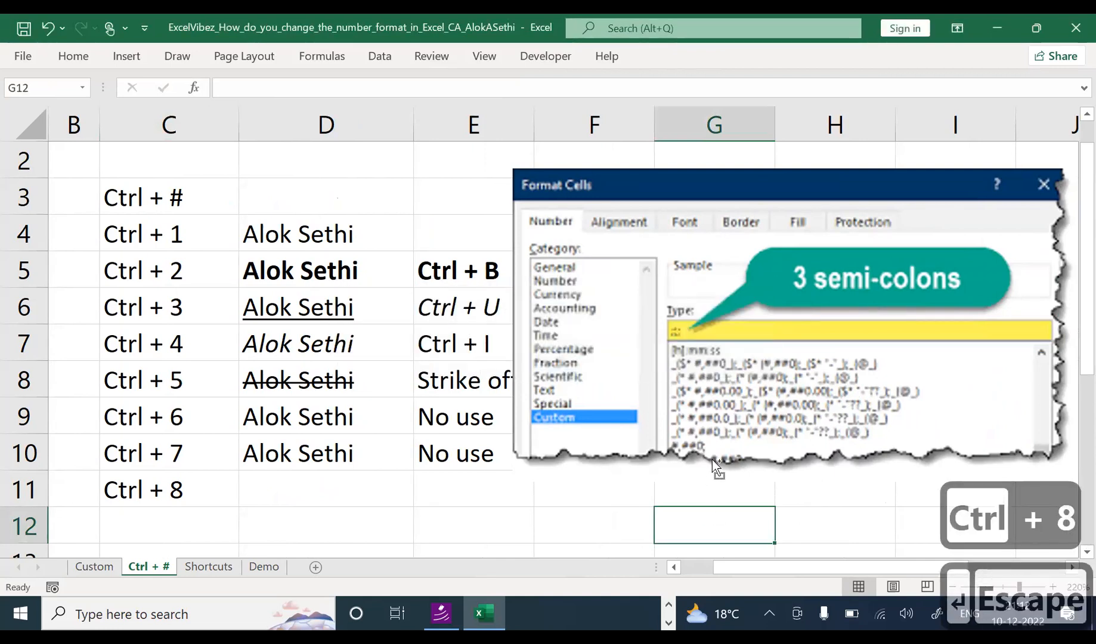
# Step: Hide objects with Ctrl+6, enter 'Hide an image' in E9, then show the screenshot again
pyautogui.hotkey('ctrl', '6')
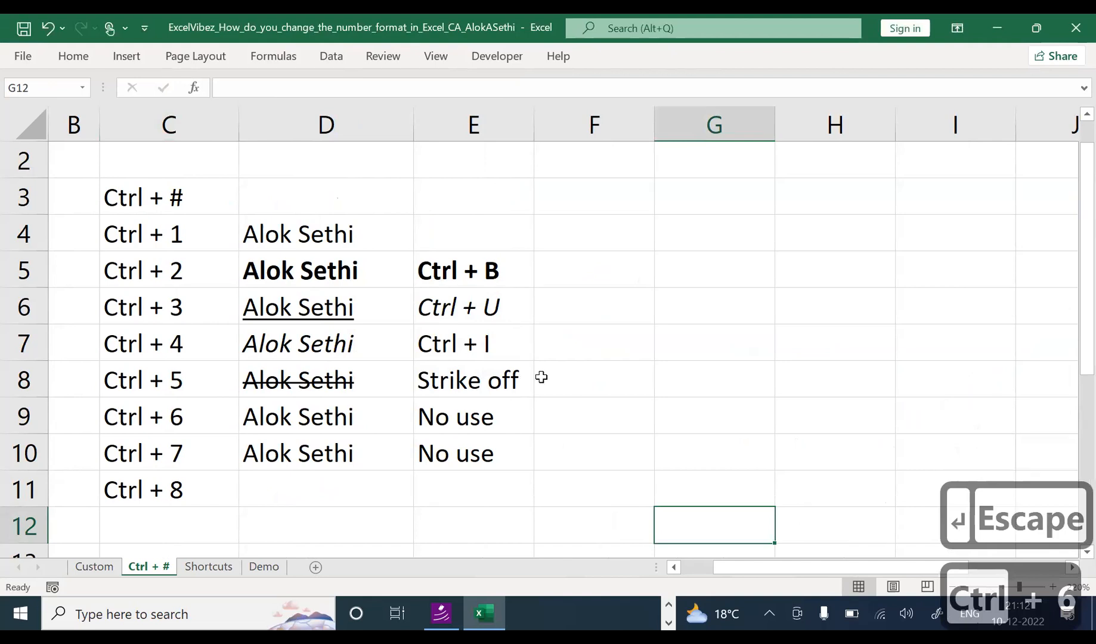
pyautogui.click(506, 429)
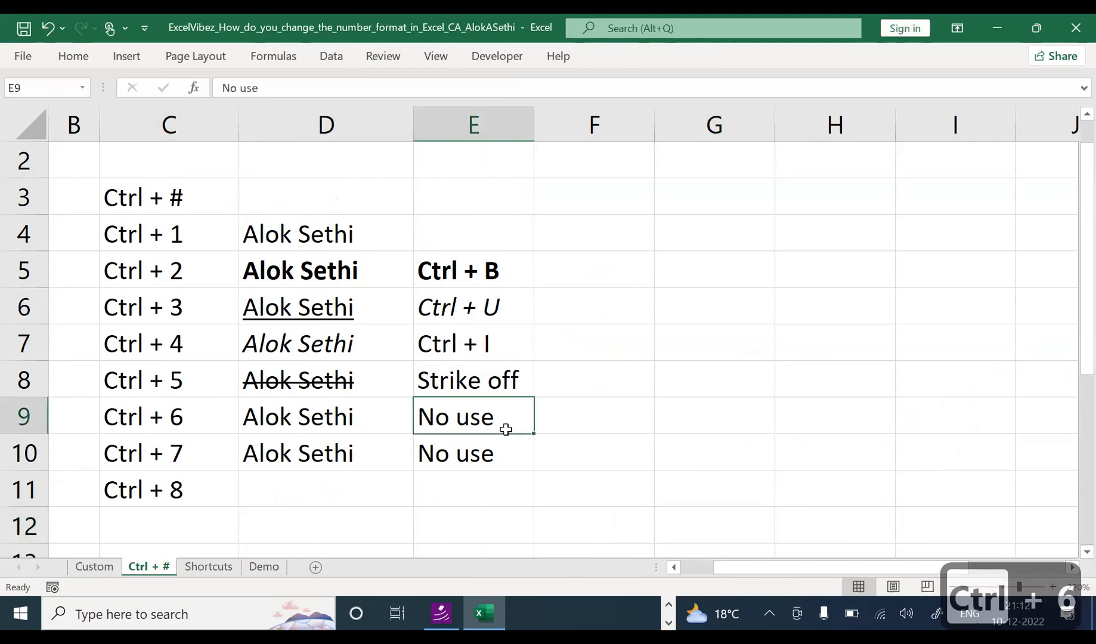
pyautogui.write('Hide ')
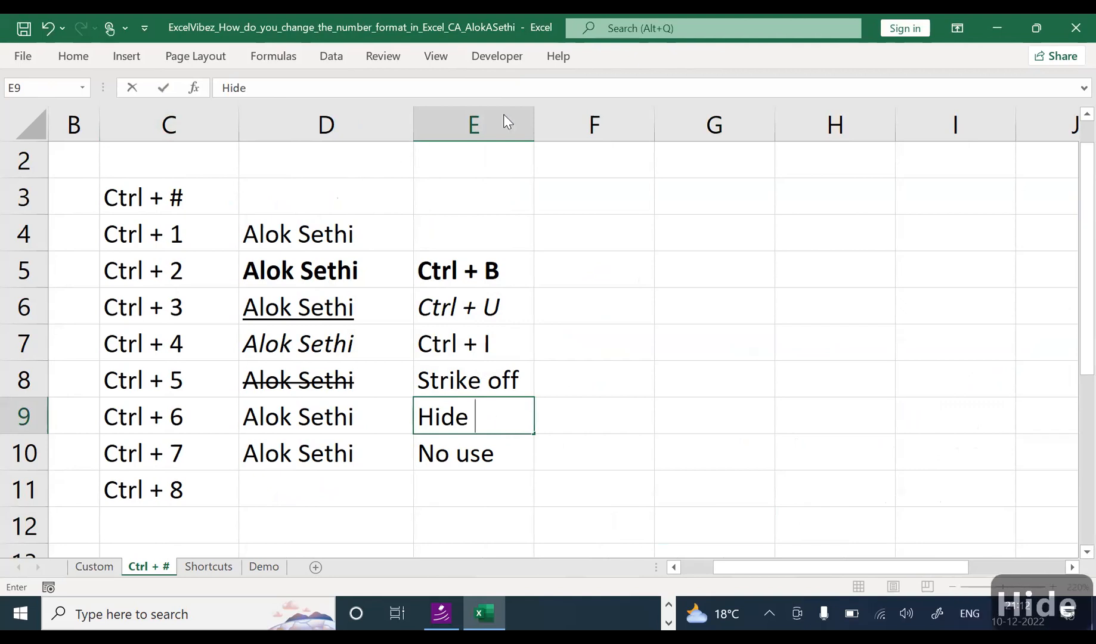
pyautogui.write('a image')
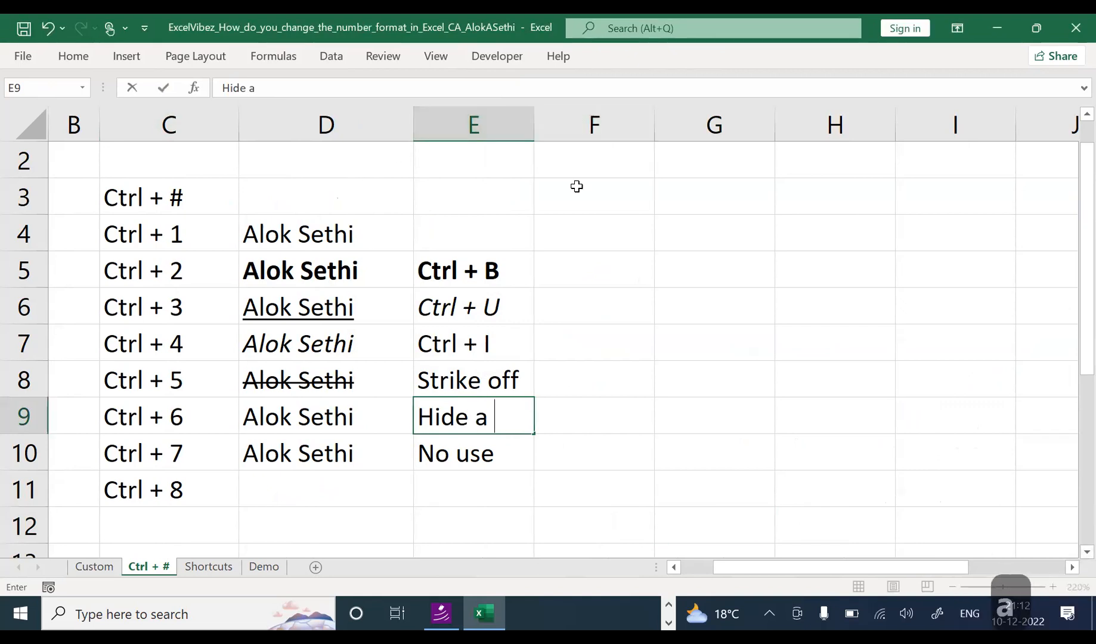
pyautogui.press('BackSpace')
pyautogui.press('BackSpace')
pyautogui.press('BackSpace')
pyautogui.press('BackSpace')
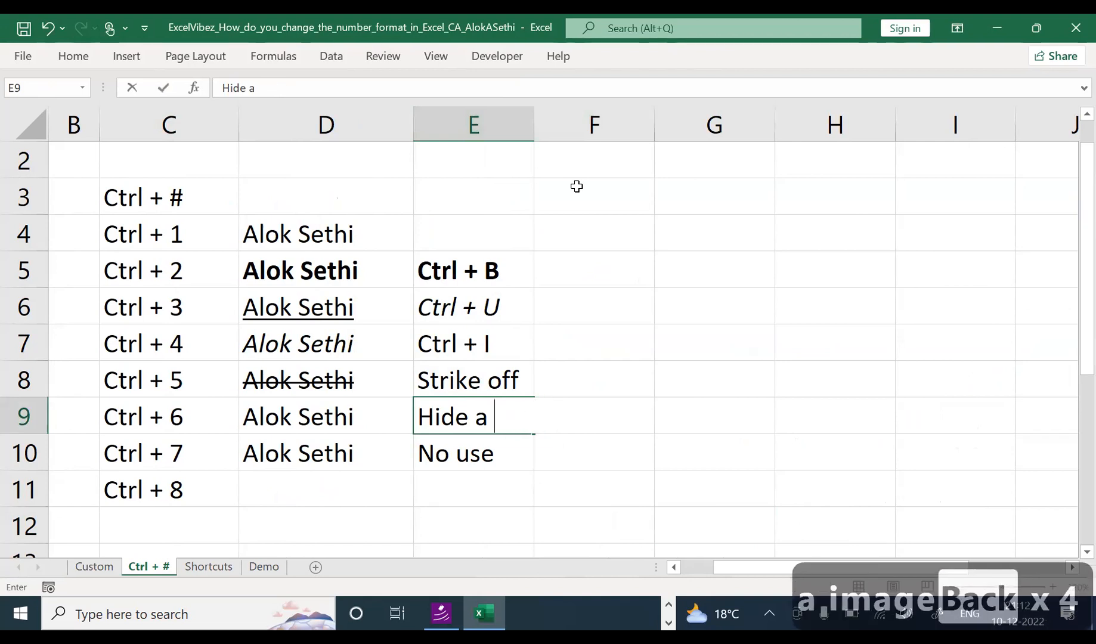
pyautogui.press('BackSpace')
pyautogui.write('n image')
pyautogui.press('Return')
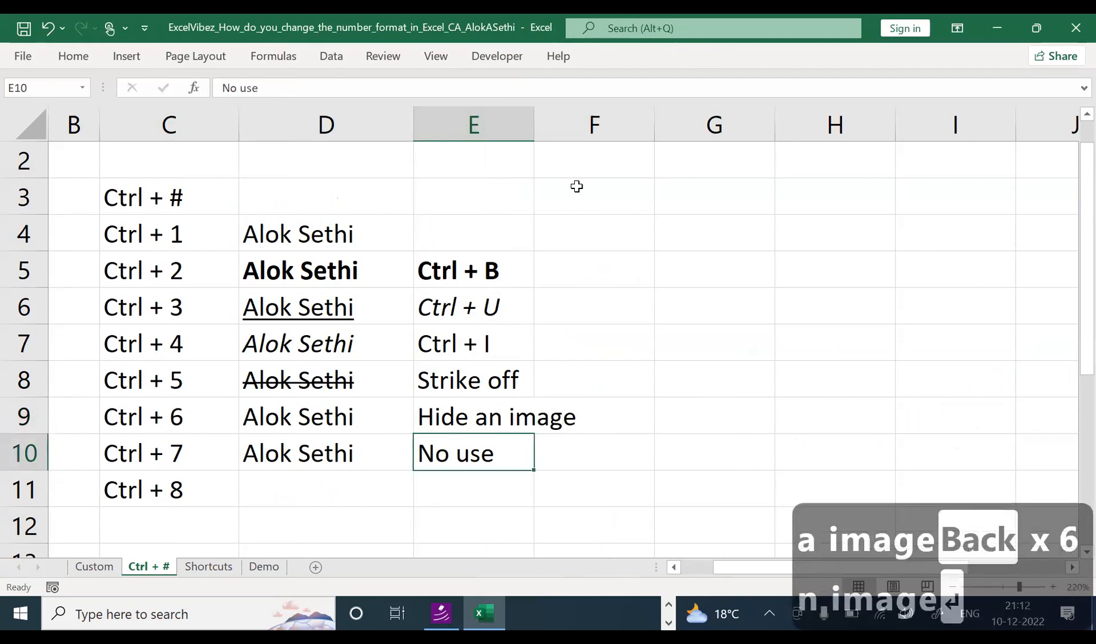
pyautogui.hotkey('ctrl', '6')
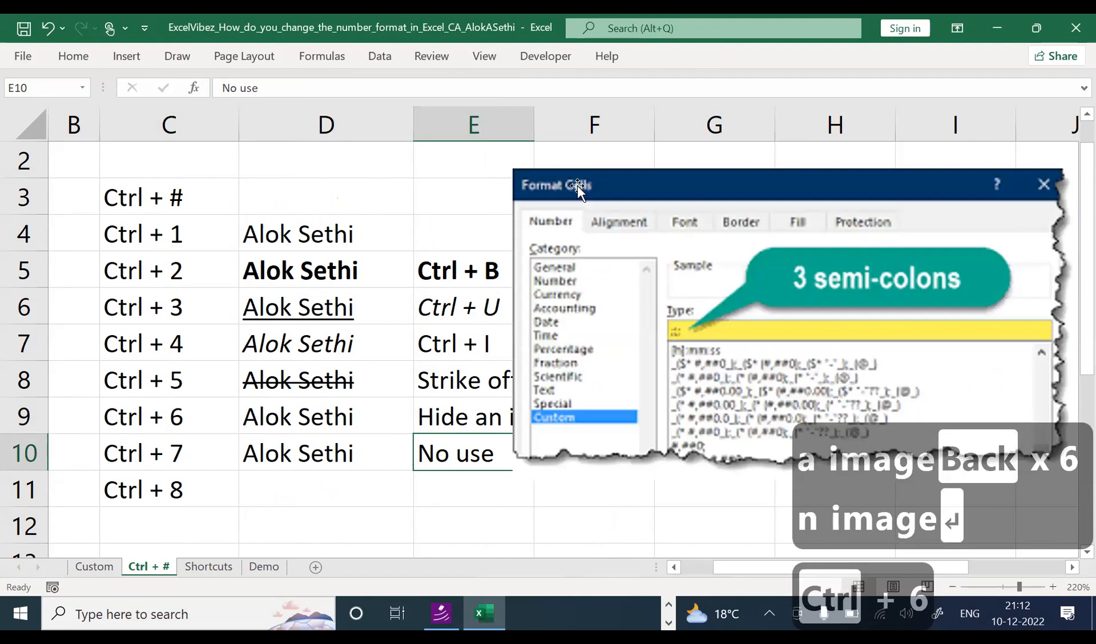
pyautogui.click(577, 188)
# Step: Shrink the screenshot from its corner and shift it right off E9, then check cells D9 to D11
pyautogui.moveTo(513, 170); pyautogui.dragTo(553, 192)
pyautogui.moveTo(724, 269); pyautogui.dragTo(739, 264)
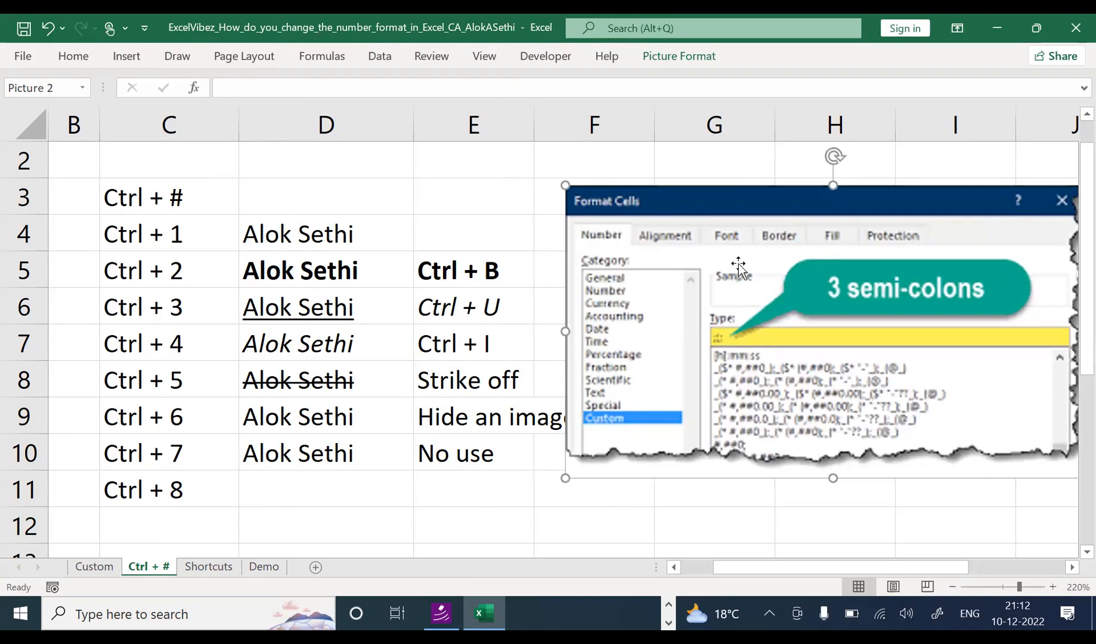
pyautogui.hotkey('ctrl', '6')
pyautogui.hotkey('ctrl', '6')
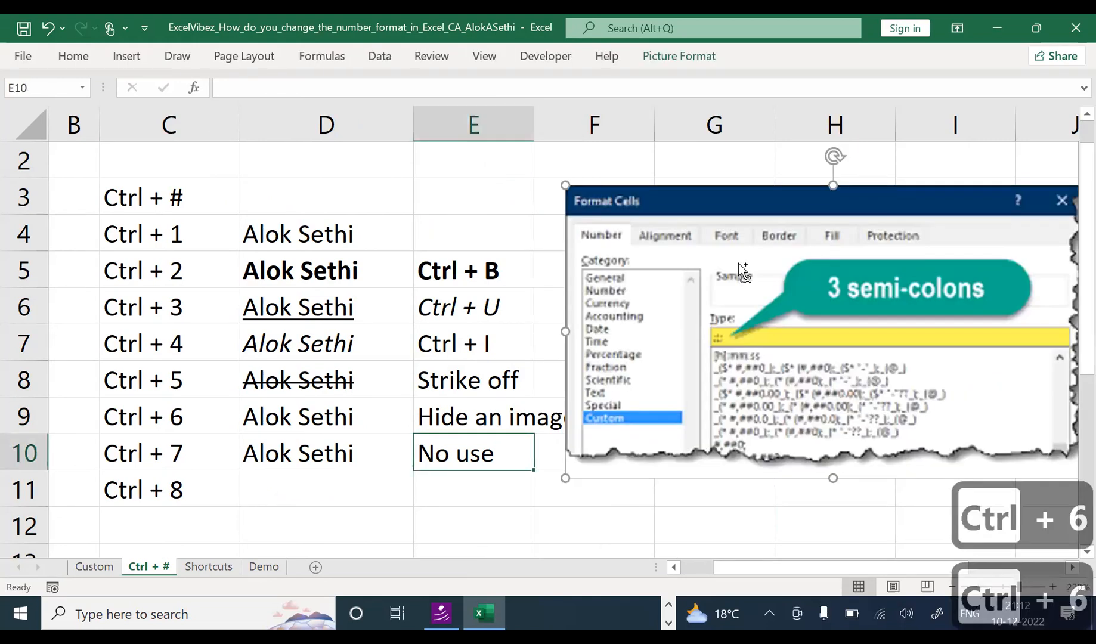
pyautogui.click(353, 421)
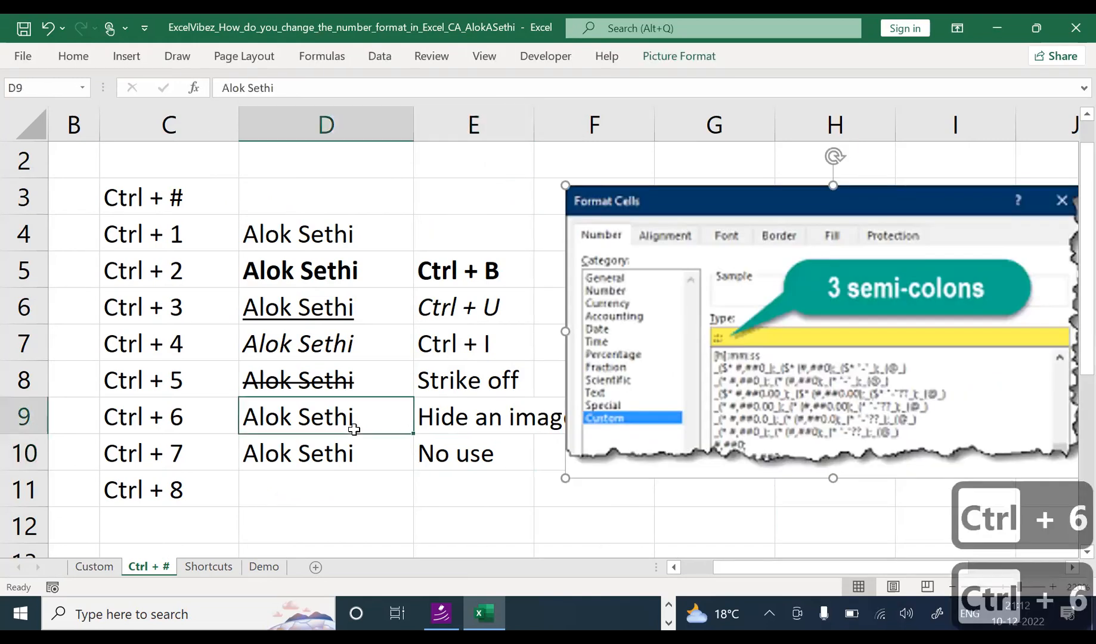
pyautogui.click(332, 452)
pyautogui.click(331, 474)
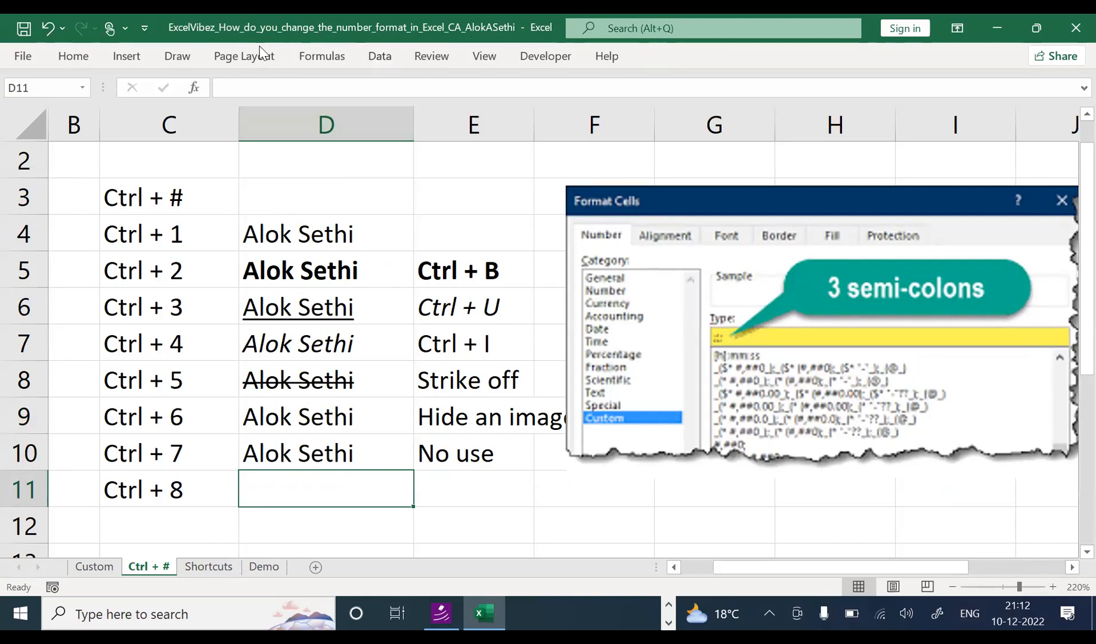
# Step: Group row 11 by rows from the Data commands
pyautogui.click(386, 63)
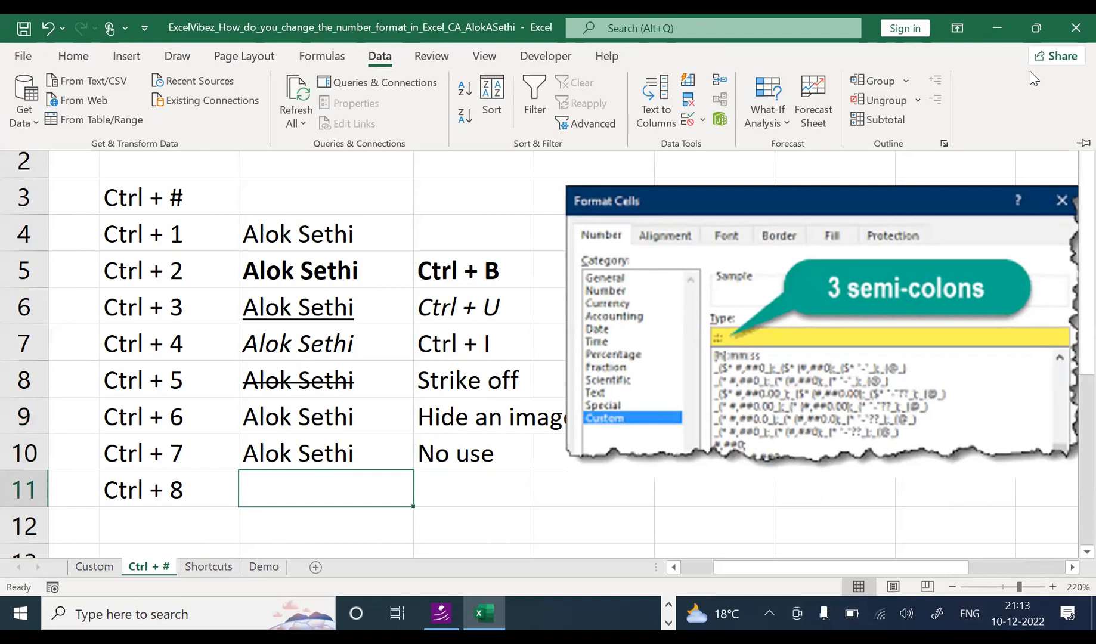
pyautogui.press('Escape')
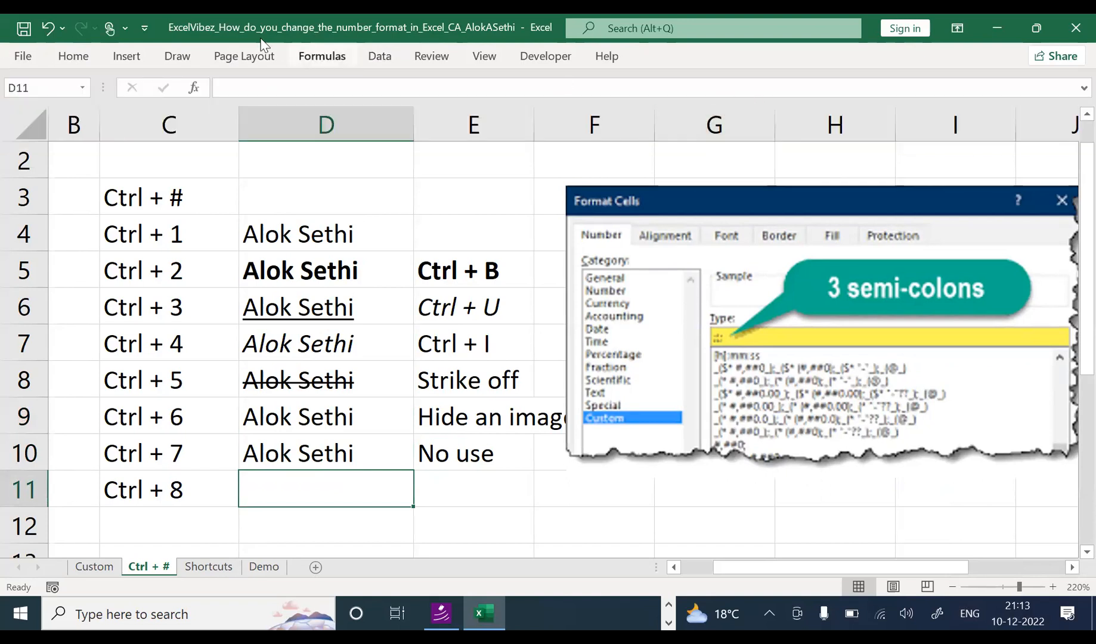
pyautogui.click(93, 61)
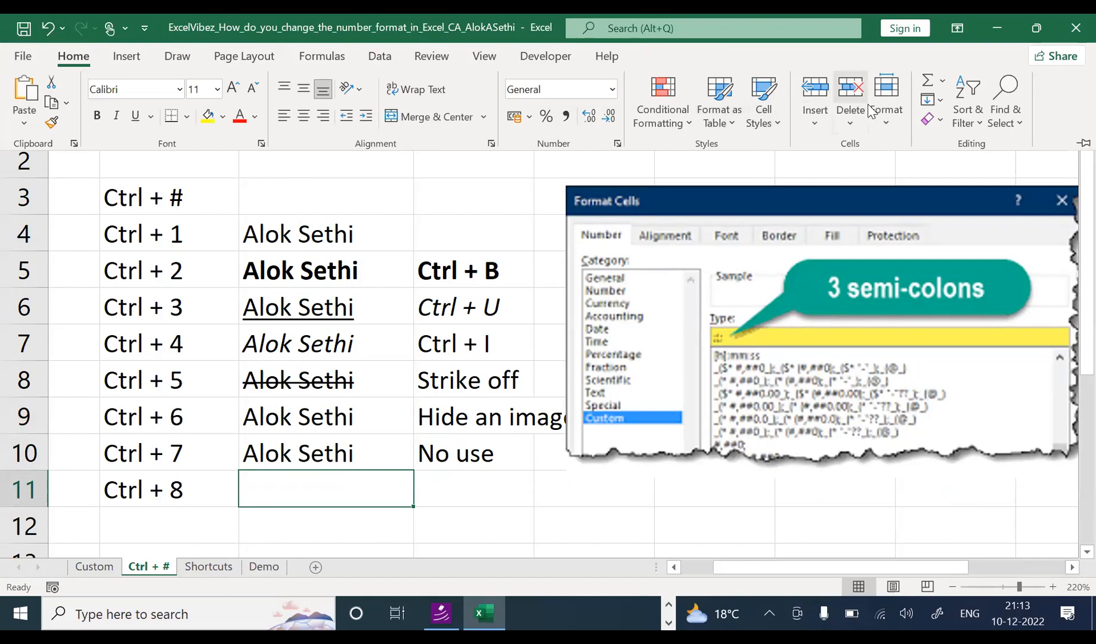
pyautogui.click(380, 60)
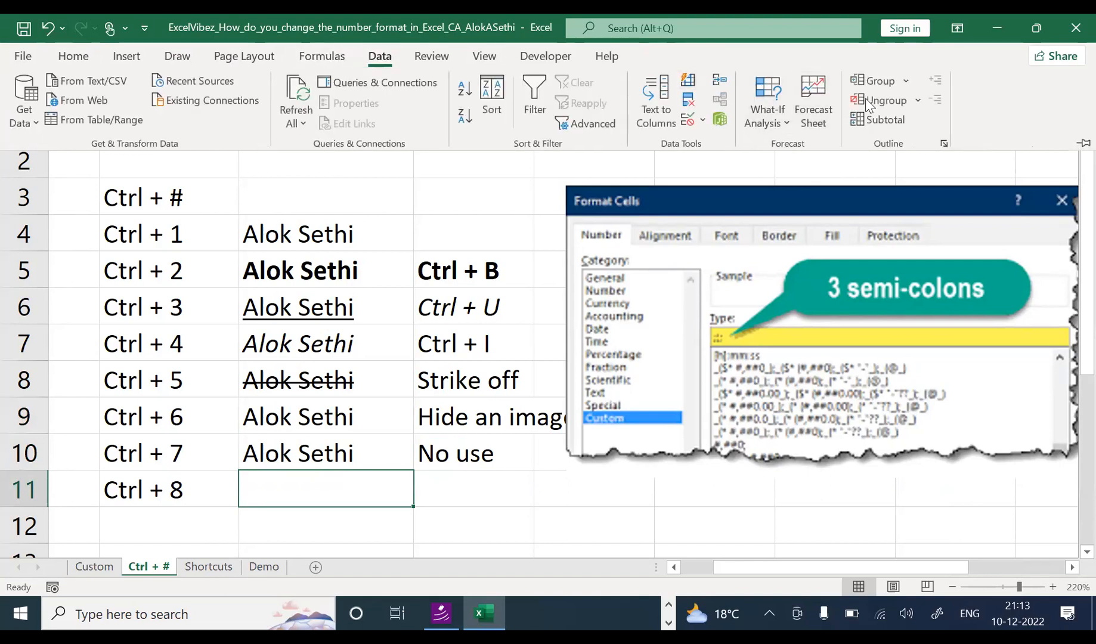
pyautogui.click(884, 85)
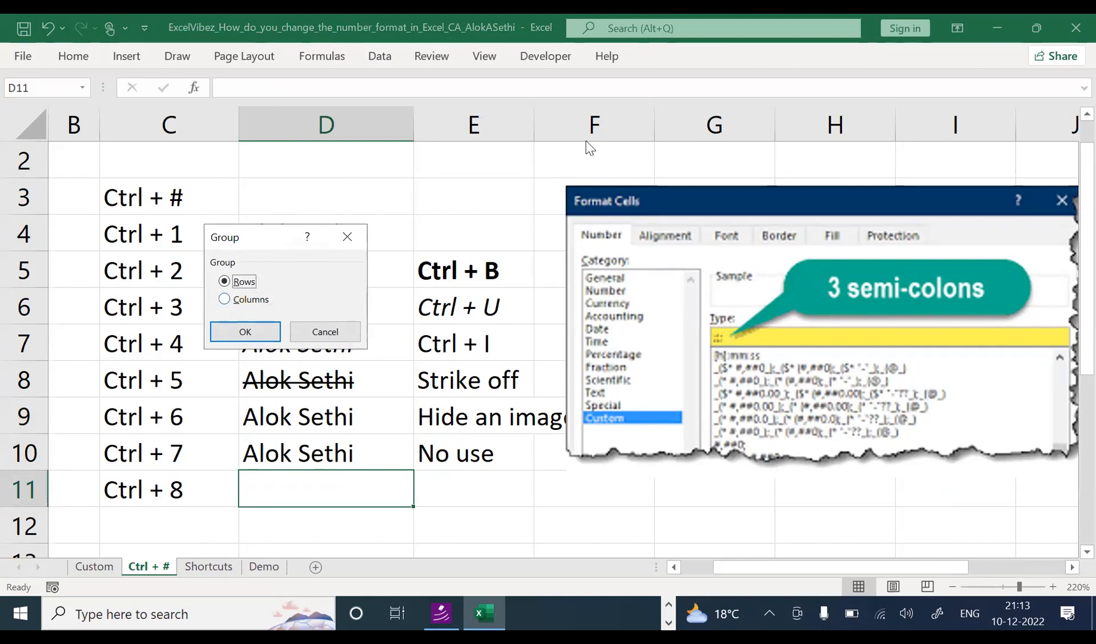
pyautogui.click(216, 338)
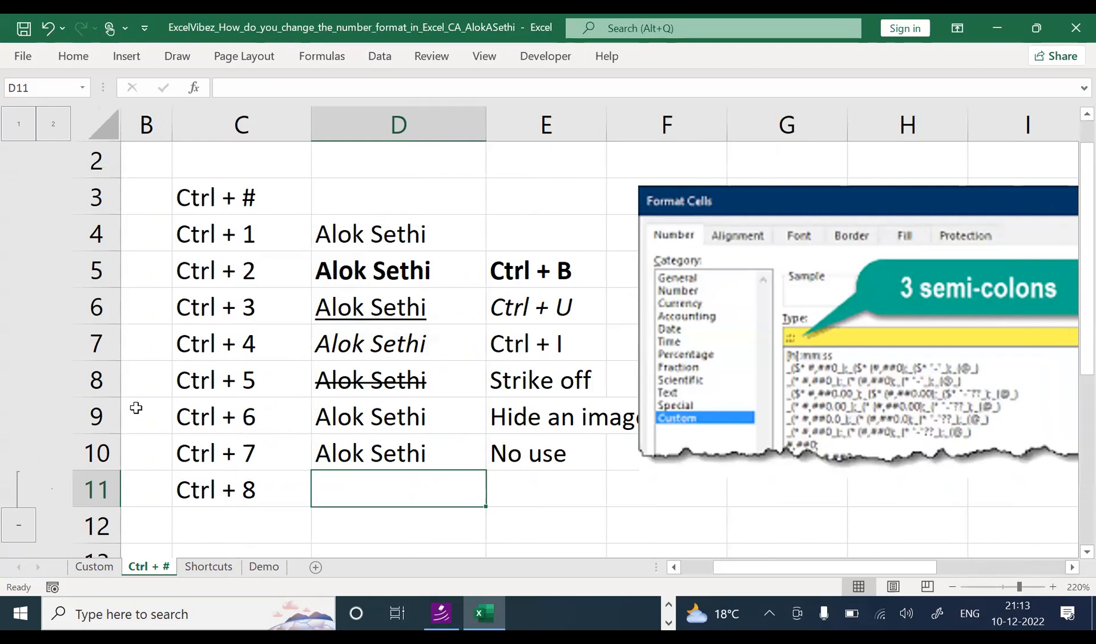
# Step: Select C4:D8 and group rows 4 to 8
pyautogui.moveTo(179, 233); pyautogui.dragTo(389, 386)
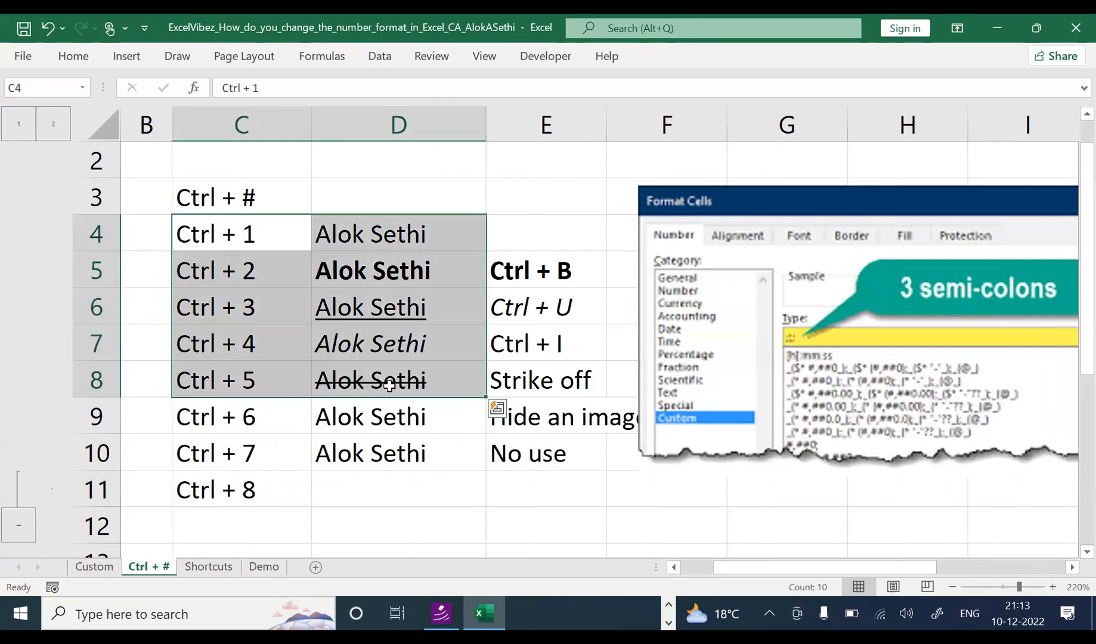
pyautogui.click(386, 60)
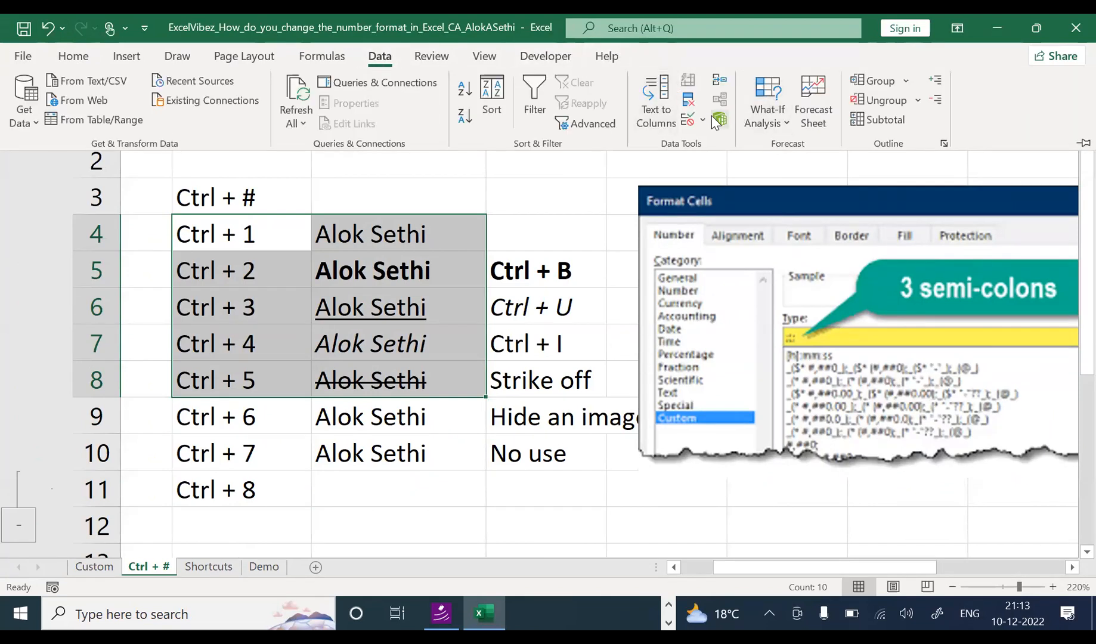
pyautogui.click(905, 81)
pyautogui.click(898, 104)
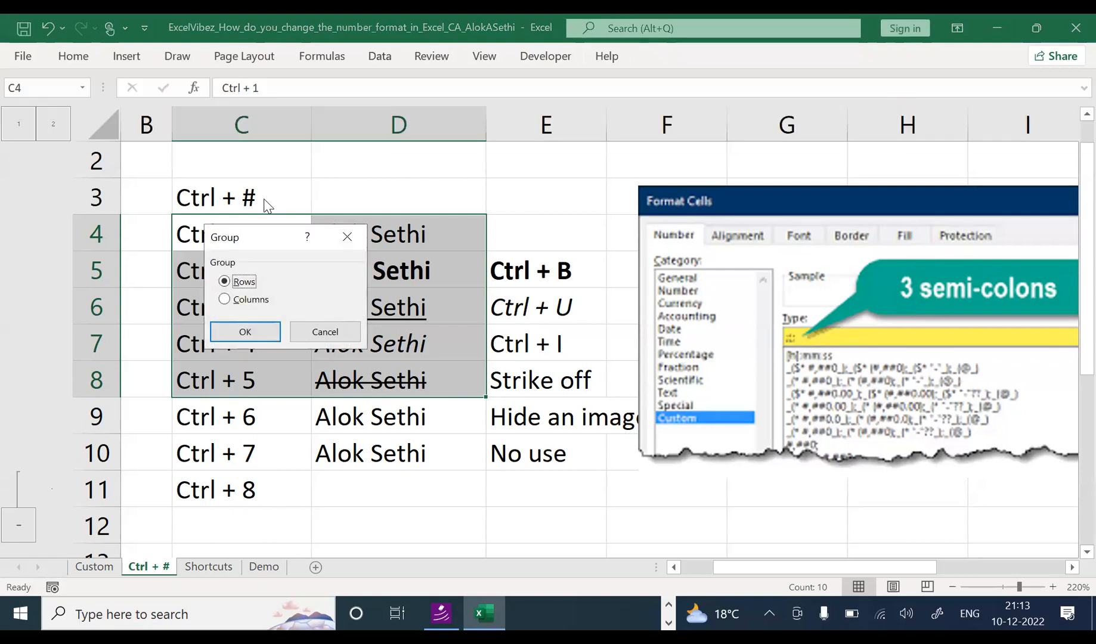
pyautogui.click(223, 330)
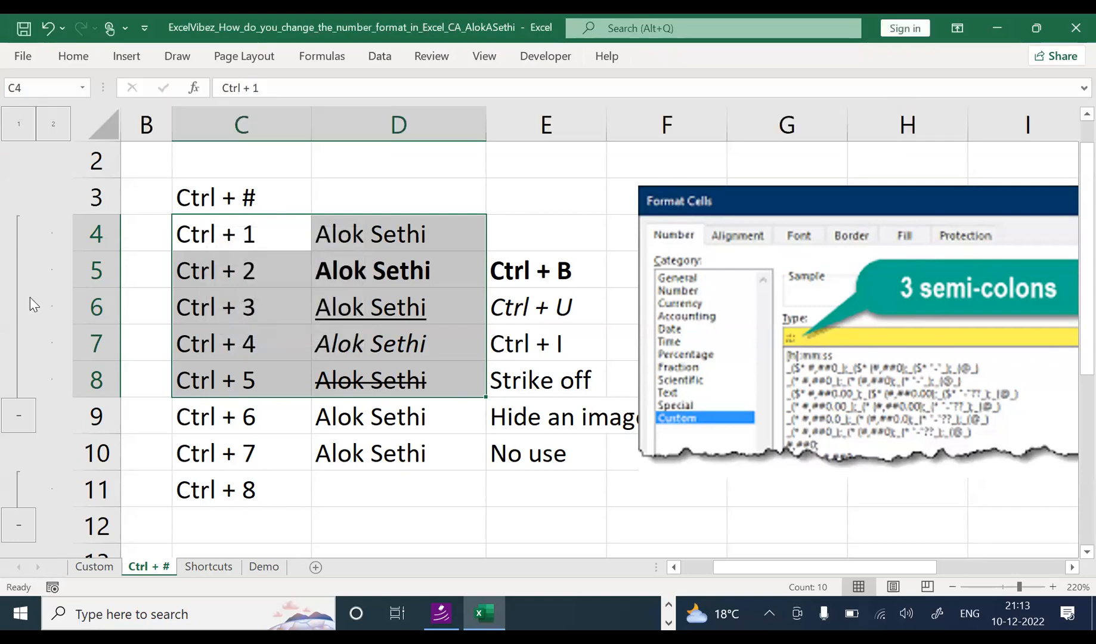
# Step: Collapse the rows 4–8 and row 11 groups, then hide outline symbols with Ctrl+8
pyautogui.click(18, 416)
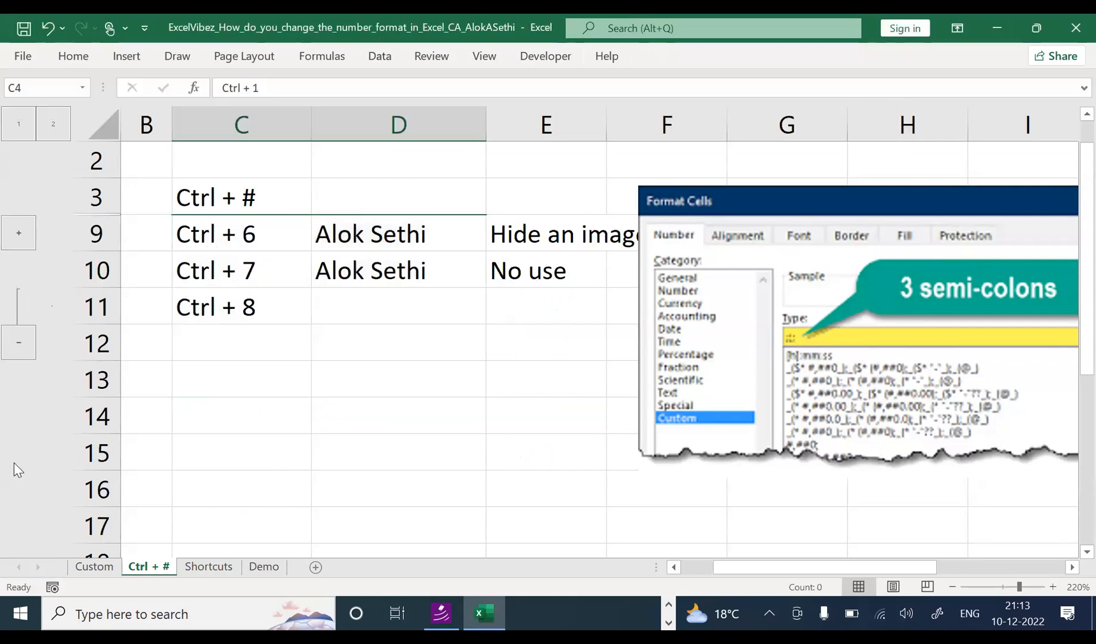
pyautogui.click(27, 346)
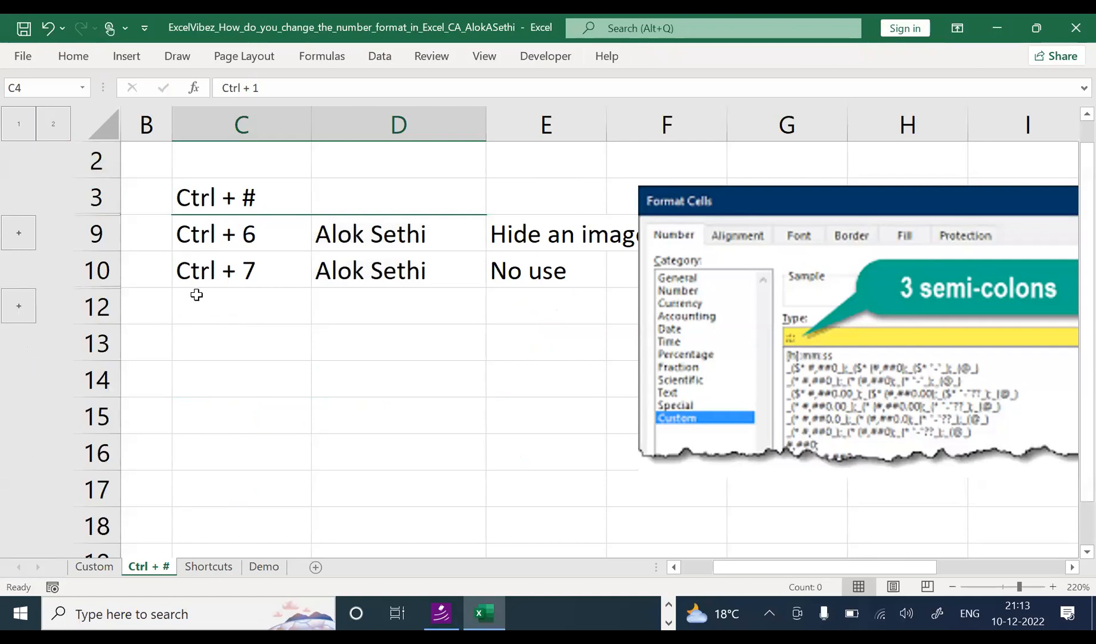
pyautogui.click(226, 377)
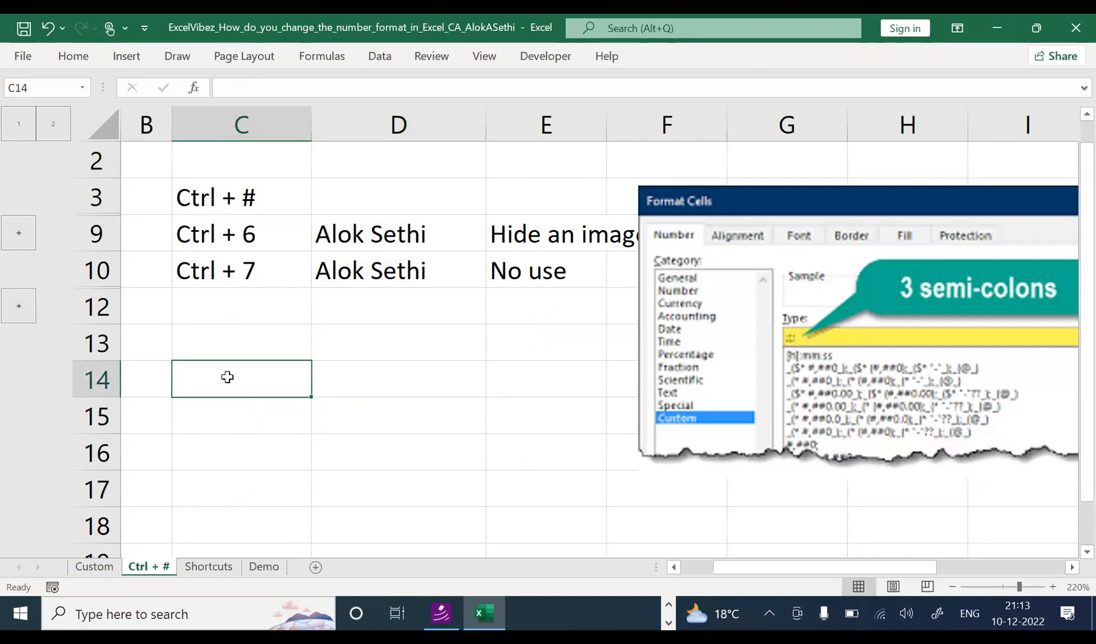
pyautogui.hotkey('ctrl', '8')
pyautogui.hotkey('ctrl', '8')
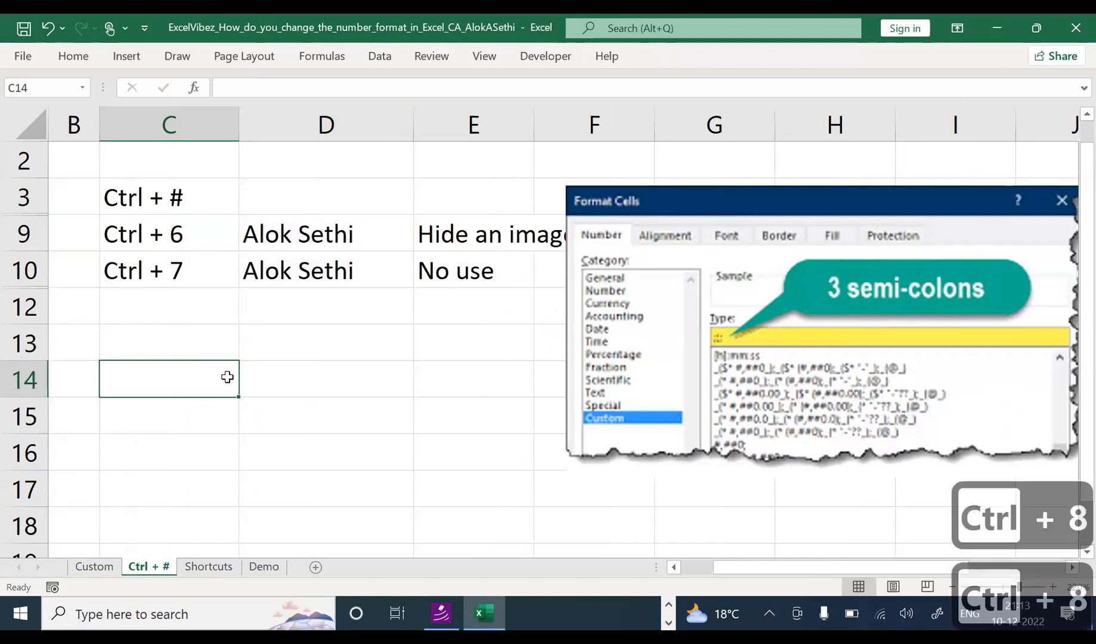
# Step: Expand the grouped rows and toggle the outline symbols off and back on
pyautogui.click(39, 128)
pyautogui.click(31, 126)
pyautogui.click(53, 126)
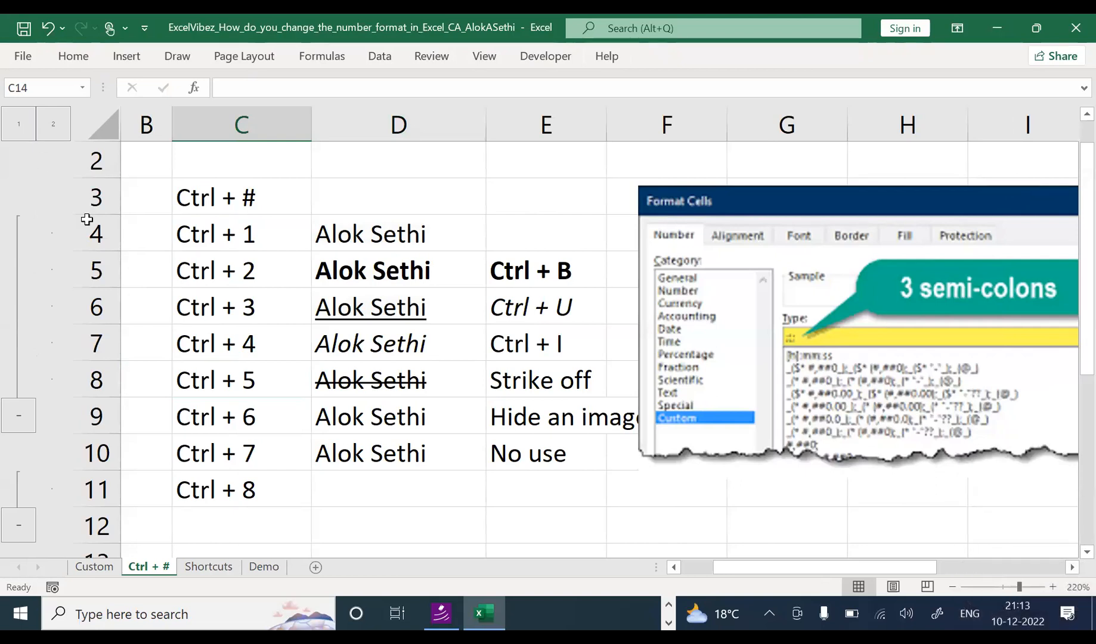
pyautogui.hotkey('ctrl', '8')
pyautogui.hotkey('ctrl', '8')
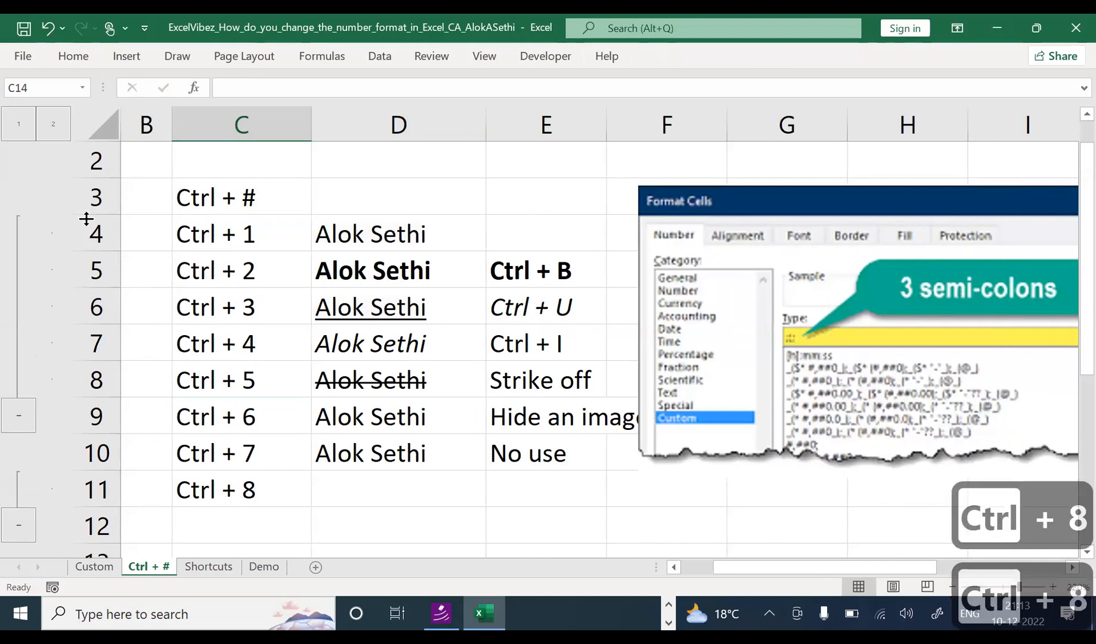
# Step: Enter 'Hide / Show Outlines' in E11 and 'Grouping' in D11
pyautogui.click(409, 514)
pyautogui.click(425, 495)
pyautogui.click(495, 494)
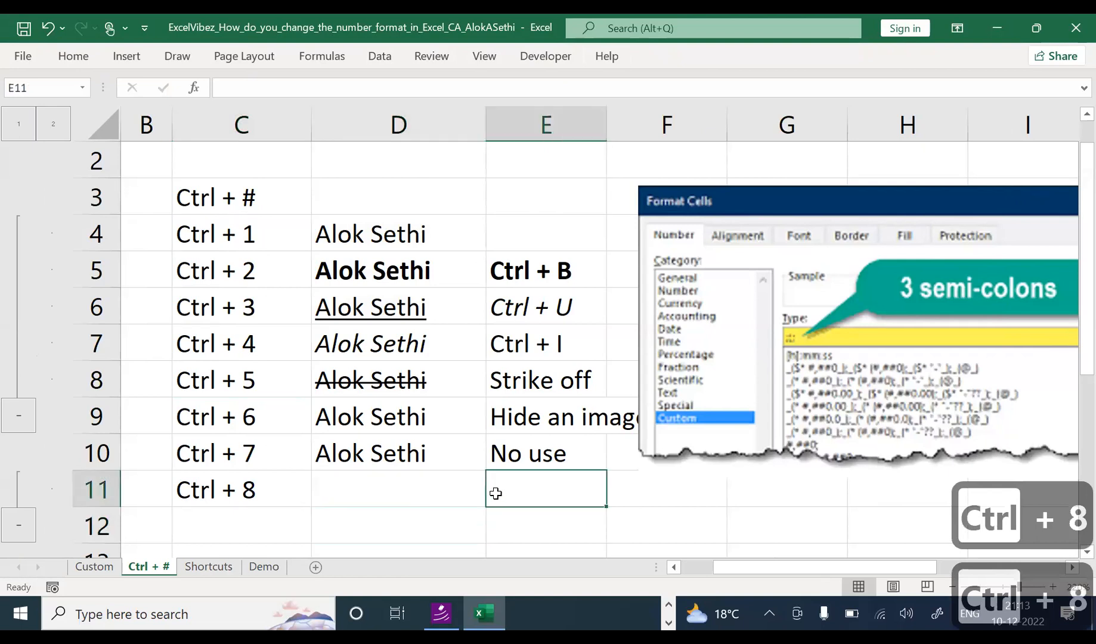
pyautogui.write('Hide ')
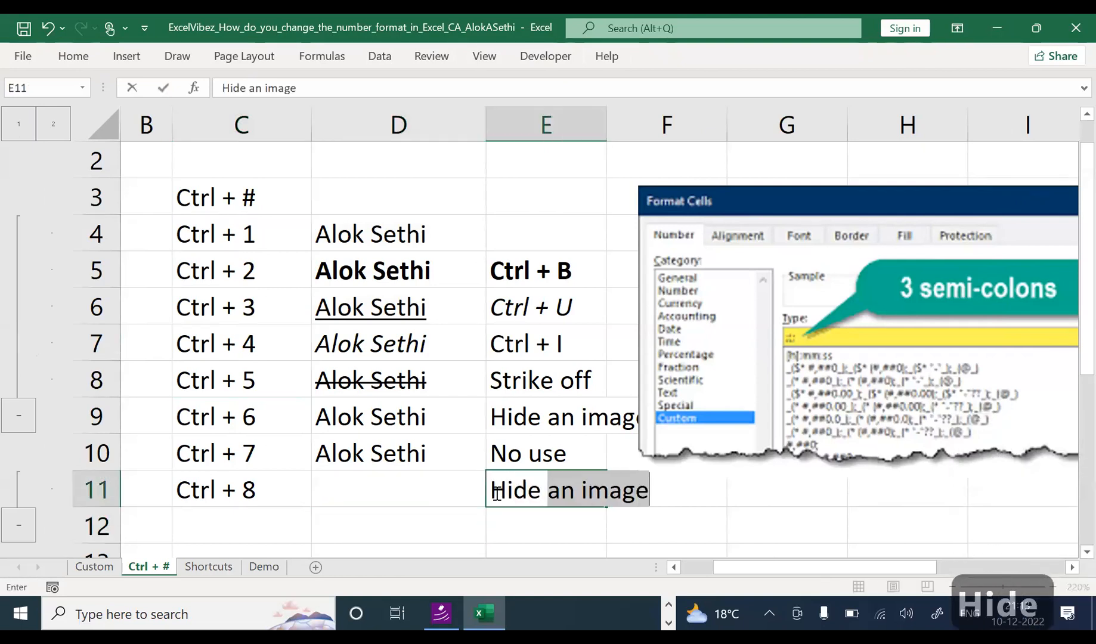
pyautogui.write('/ Show')
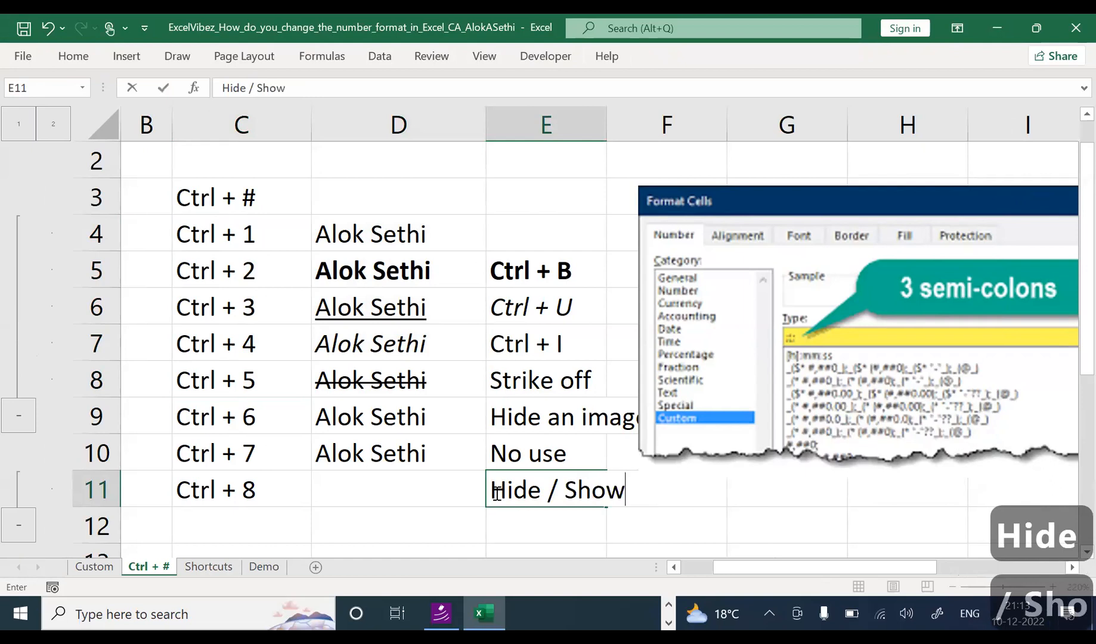
pyautogui.write(' Outlines')
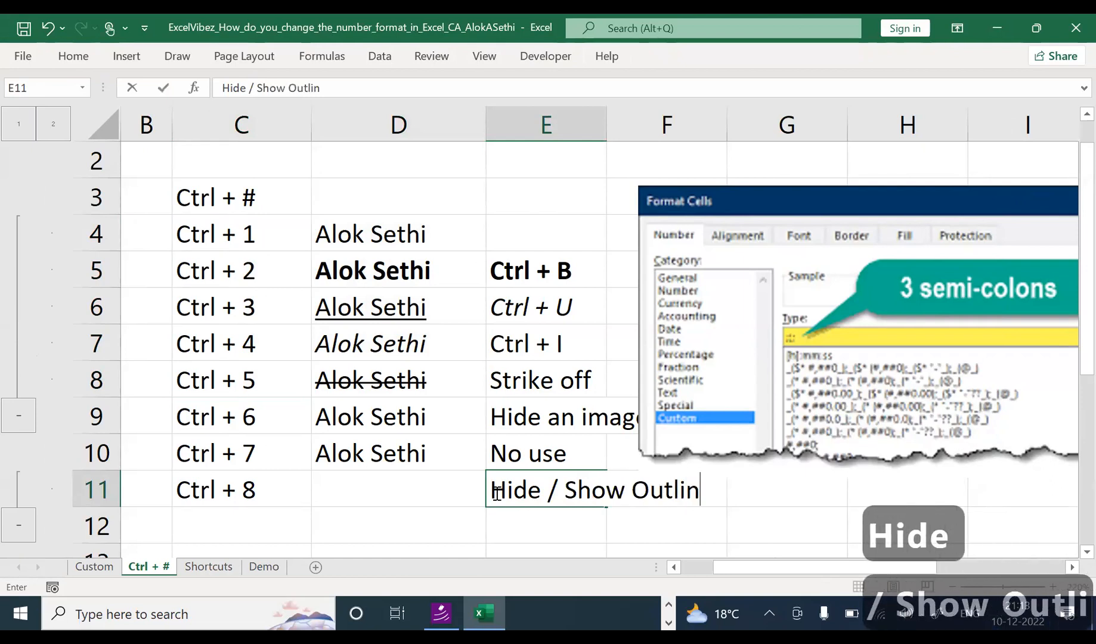
pyautogui.press('Return')
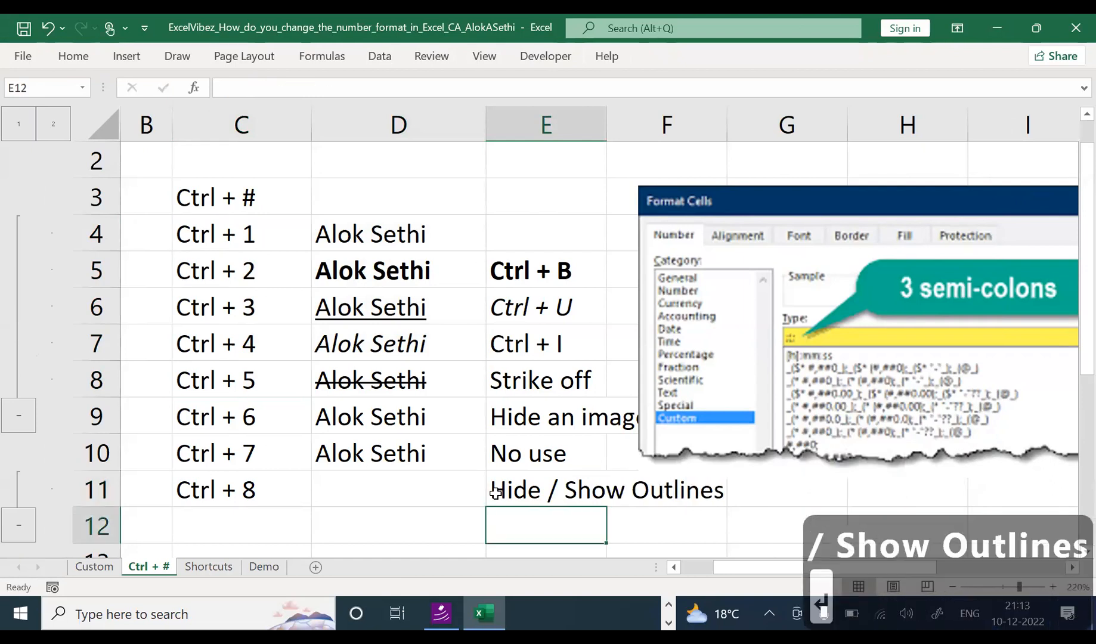
pyautogui.click(437, 484)
pyautogui.write('uping')
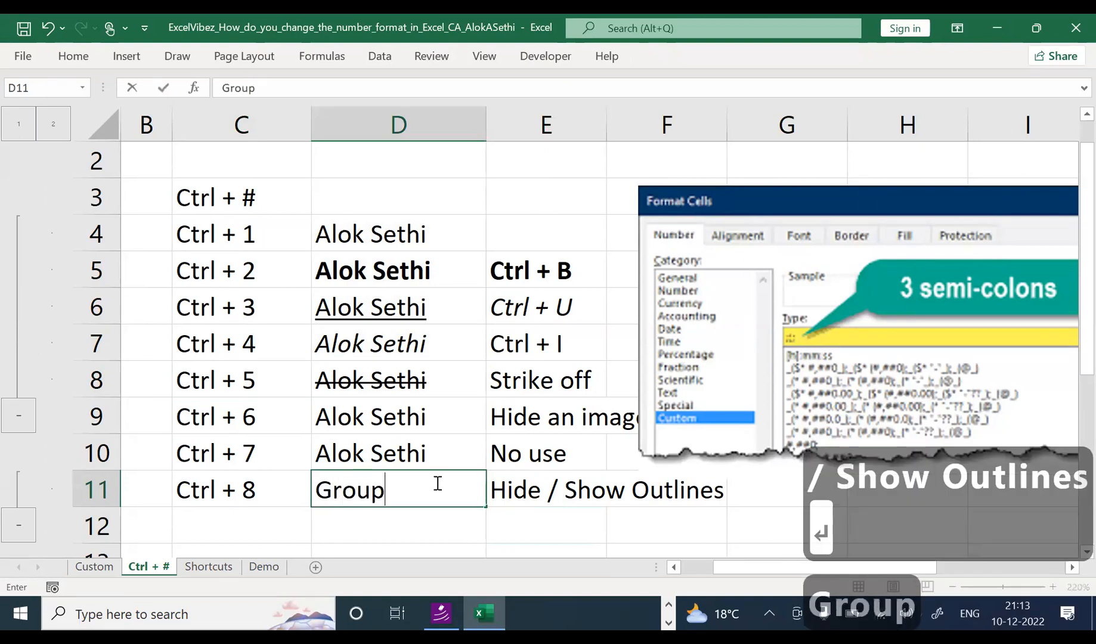
pyautogui.press('Return')
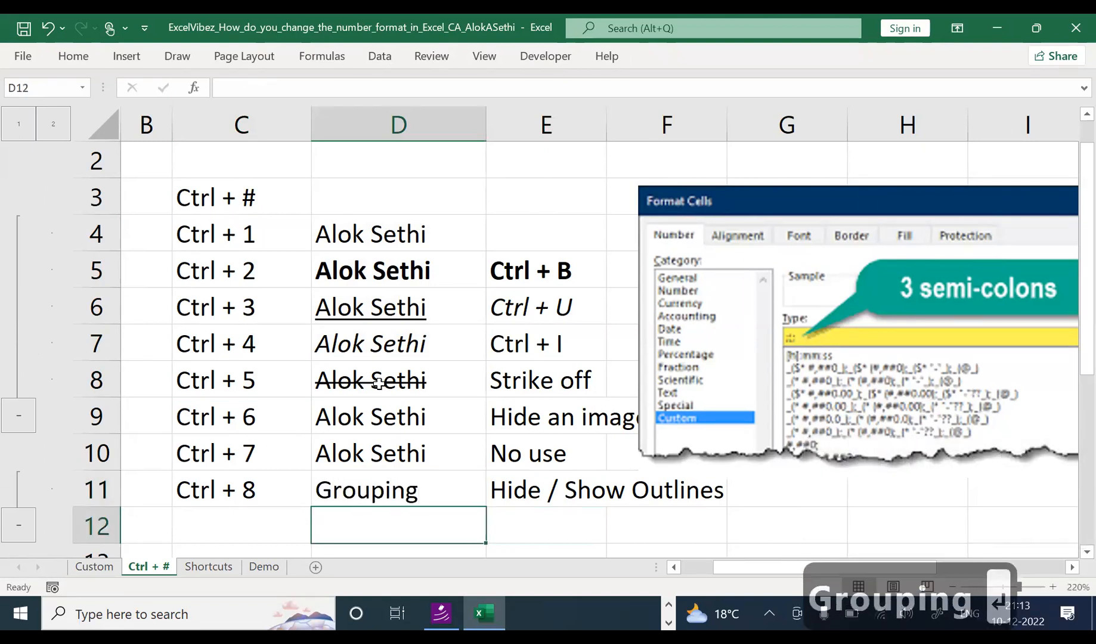
# Step: Select C5:E11, autofit column E, and apply All Borders to the table
pyautogui.click(212, 264)
pyautogui.moveTo(505, 366); pyautogui.dragTo(603, 490)
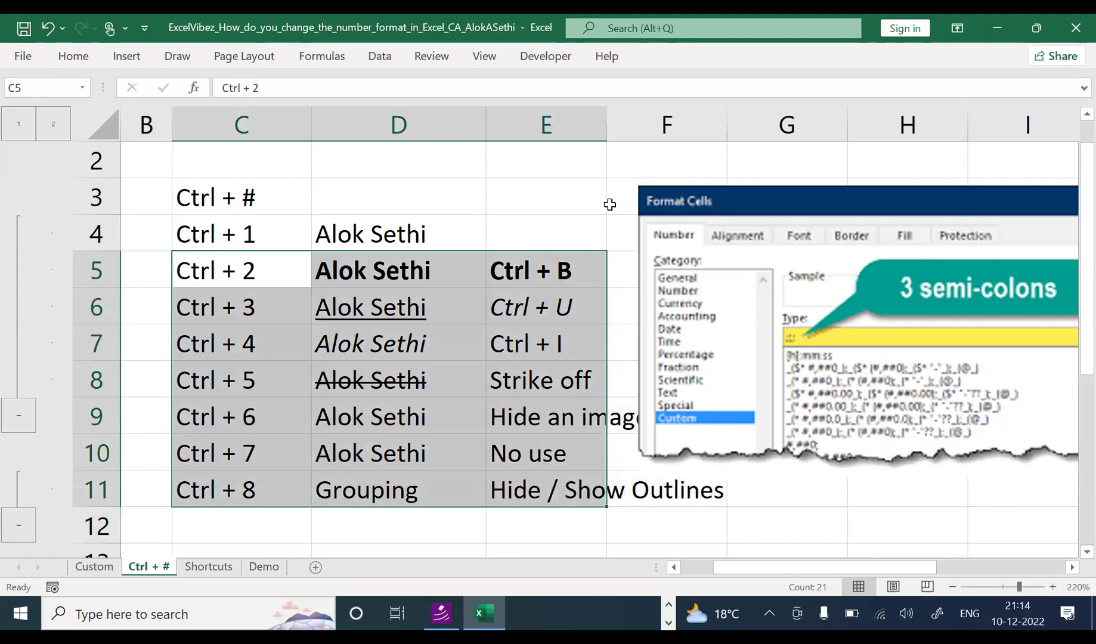
pyautogui.doubleClick(607, 124)
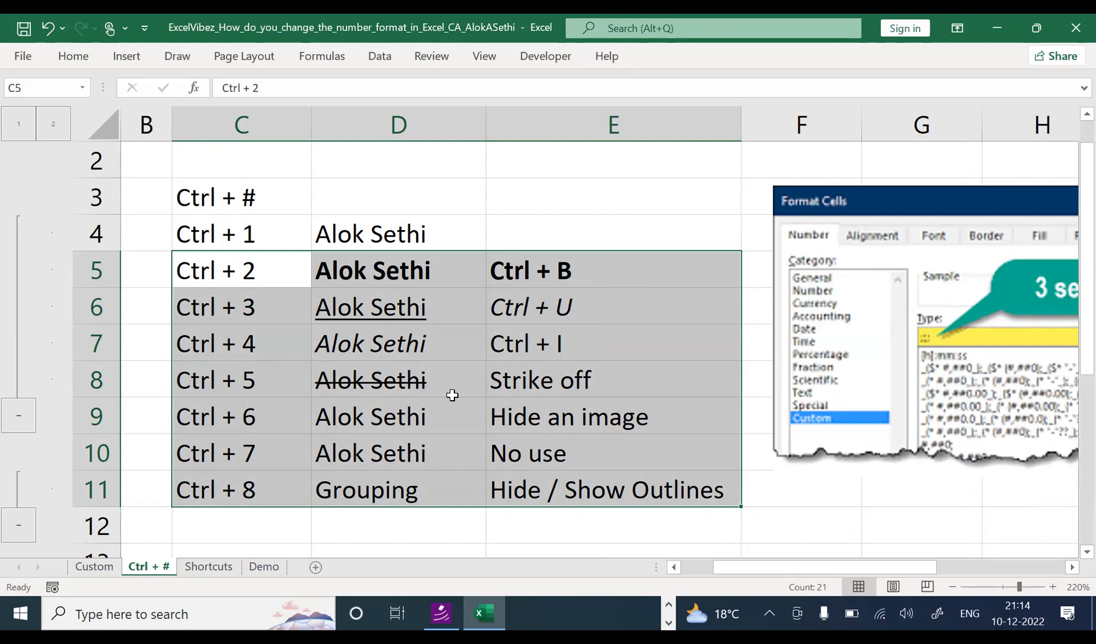
pyautogui.press('alt')
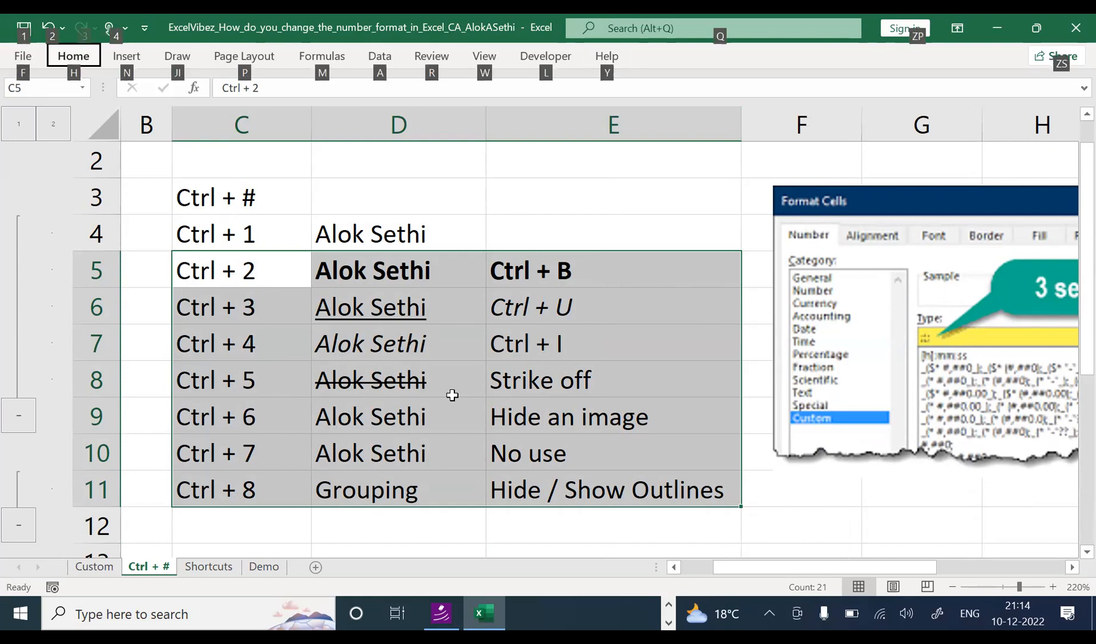
pyautogui.press('h')
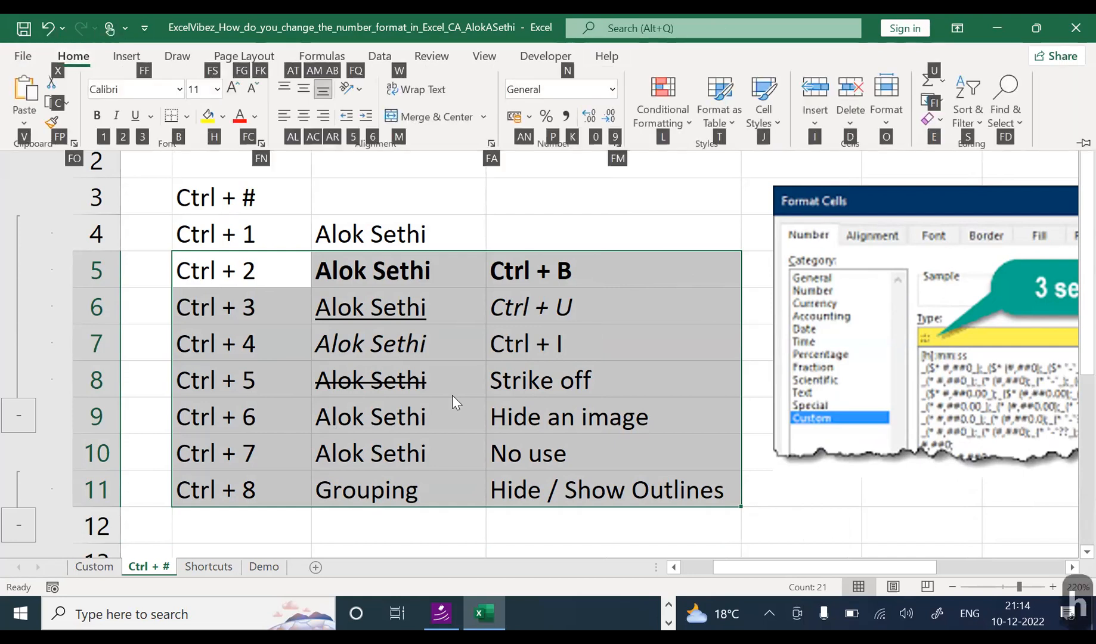
pyautogui.press('b')
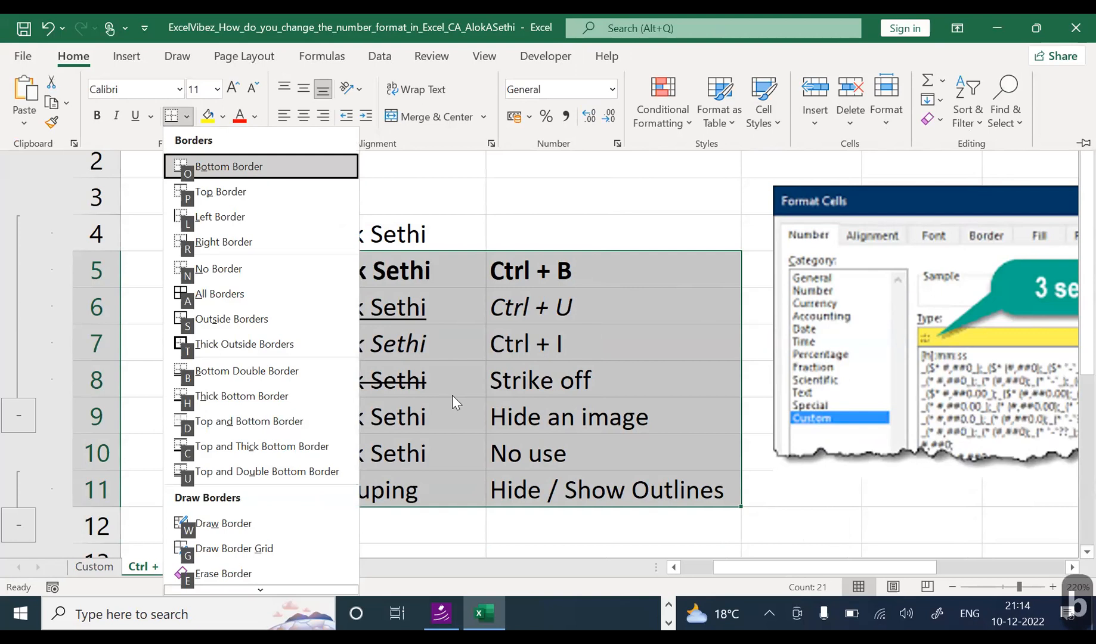
pyautogui.click(452, 395)
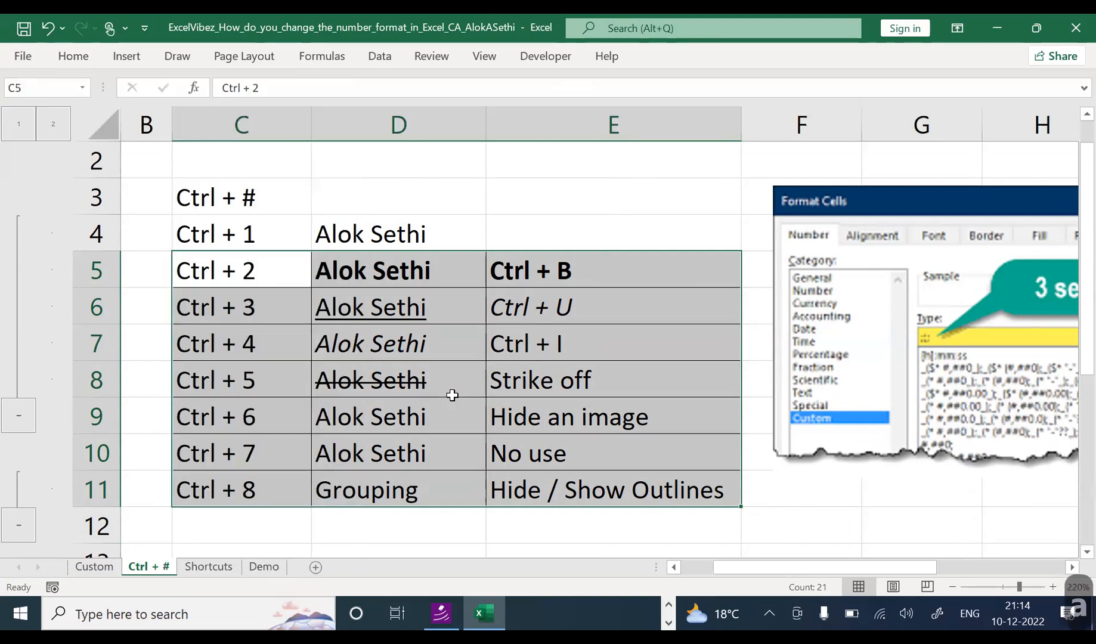
pyautogui.click(339, 403)
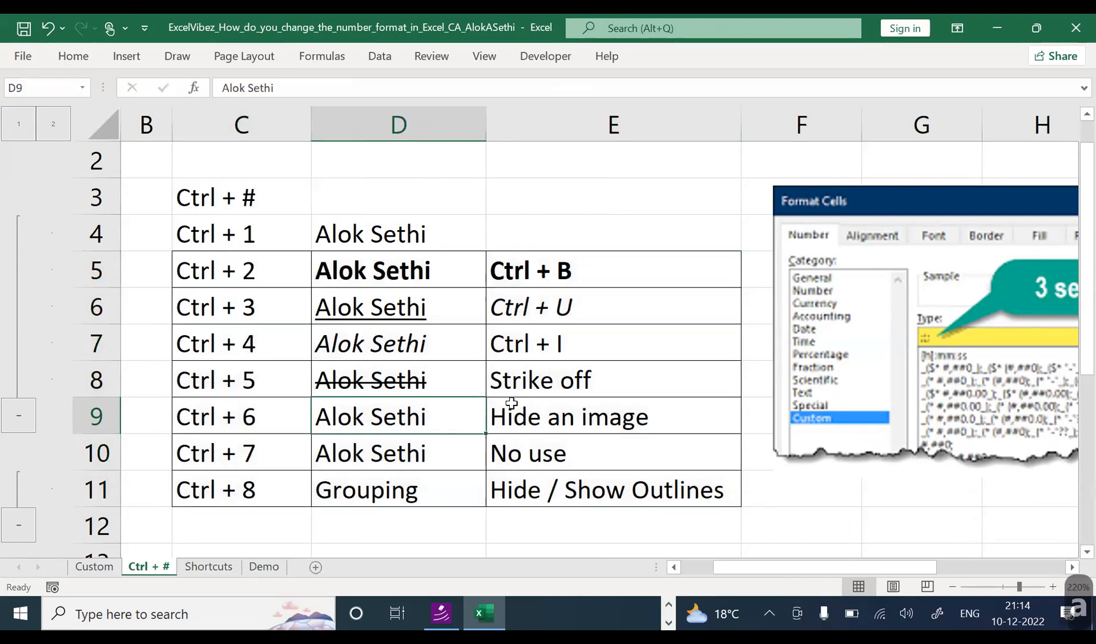
# Step: Fill the C5:E11 table with light orange
pyautogui.moveTo(240, 262); pyautogui.dragTo(682, 489)
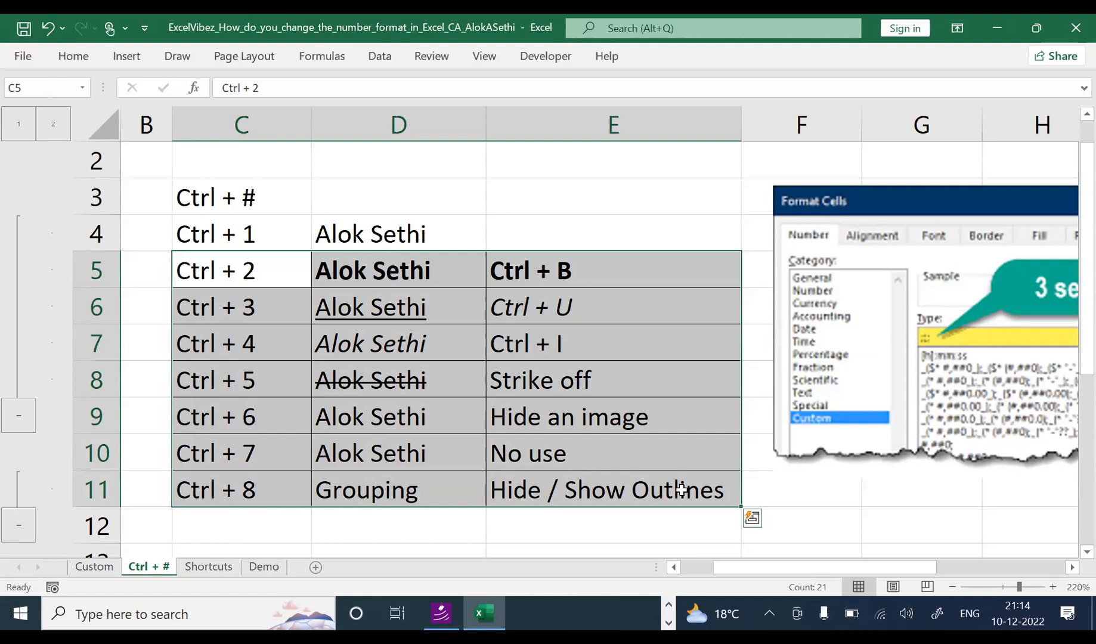
pyautogui.hotkey('alt', 'h')
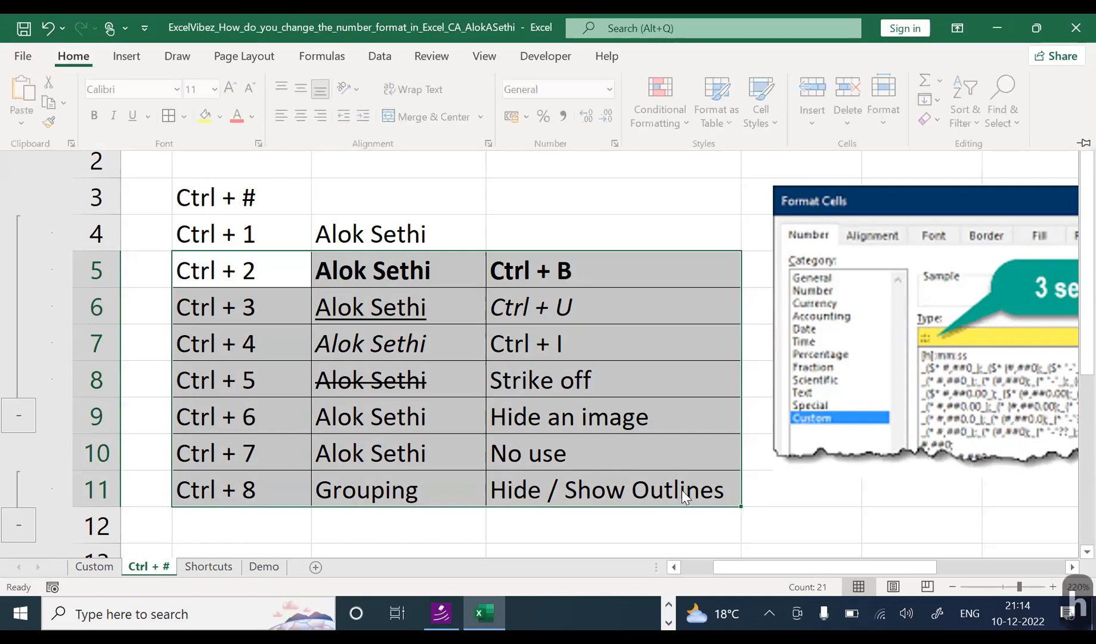
pyautogui.press('h')
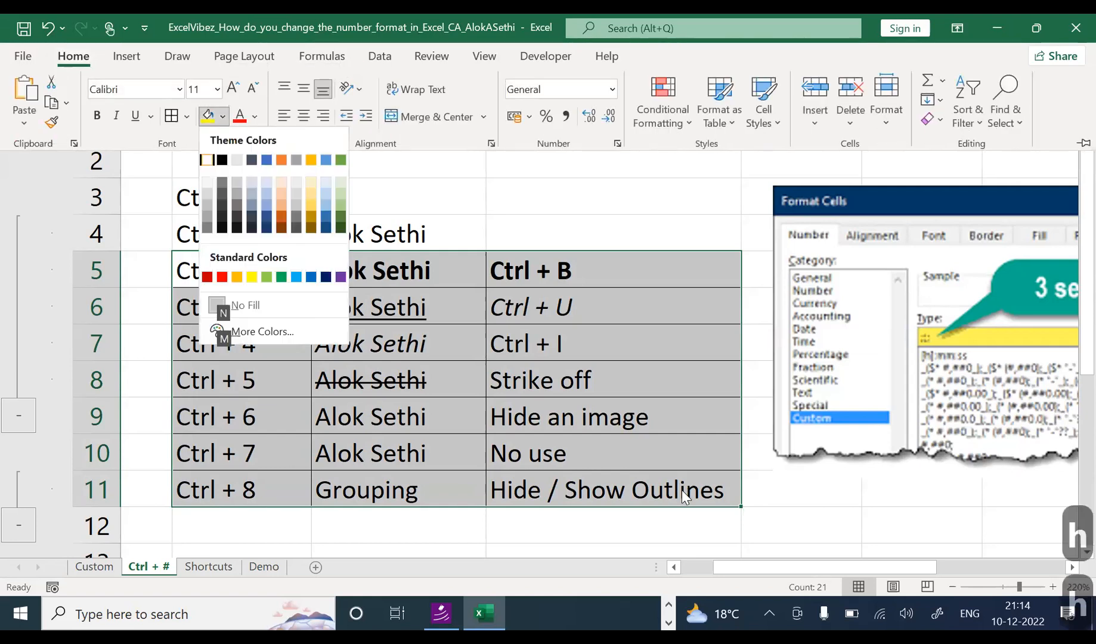
pyautogui.press('Down')
pyautogui.press('Down')
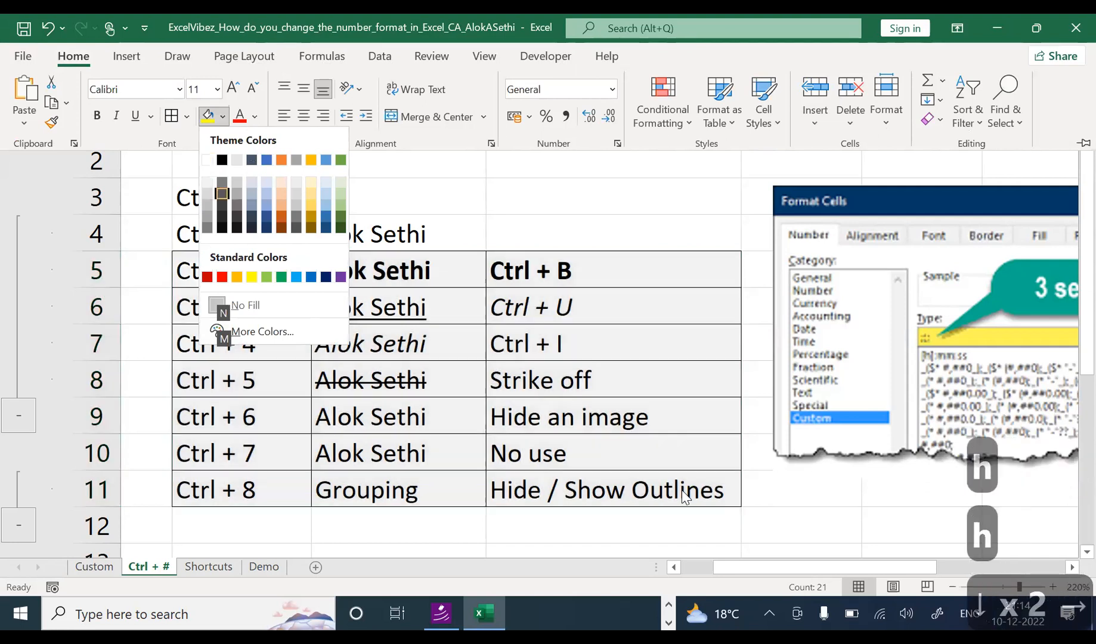
pyautogui.press('Right')
pyautogui.press('Right')
pyautogui.press('Right')
pyautogui.press('Right')
pyautogui.press('Right')
pyautogui.press('Right')
pyautogui.press('Right')
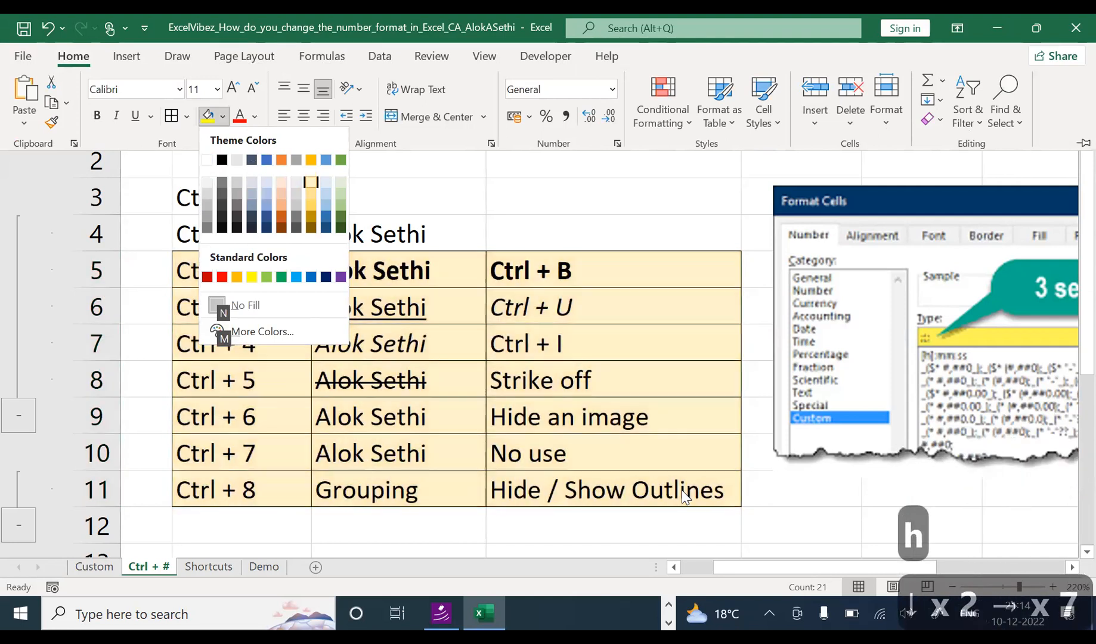
pyautogui.press('Return')
pyautogui.press('Down')
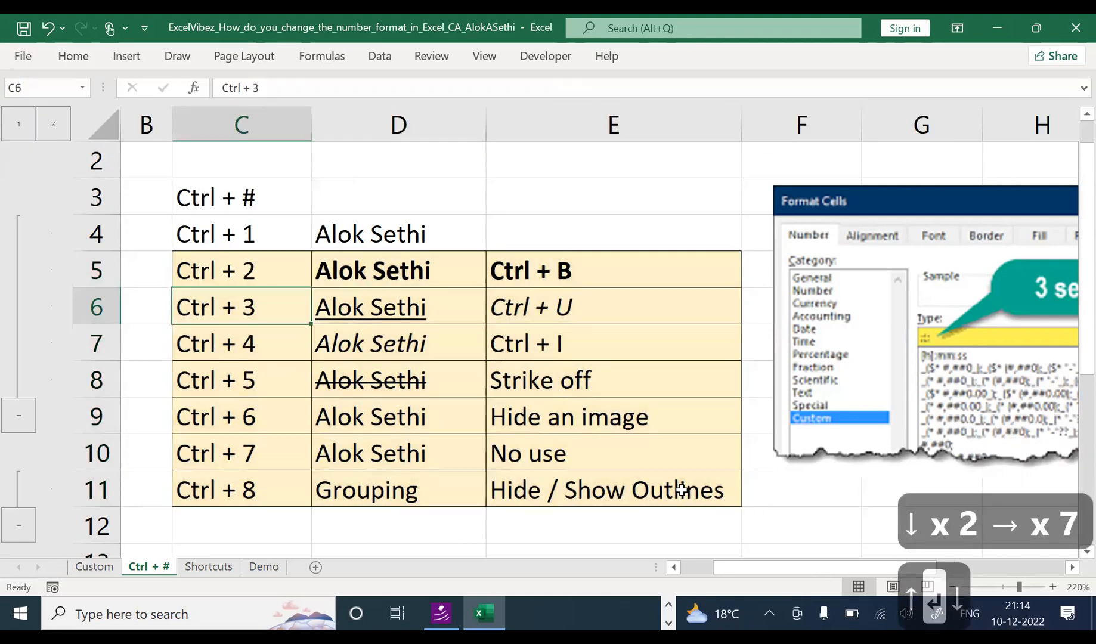
pyautogui.press('Left')
pyautogui.press('Left')
pyautogui.press('Left')
pyautogui.press('Right')
pyautogui.press('Right')
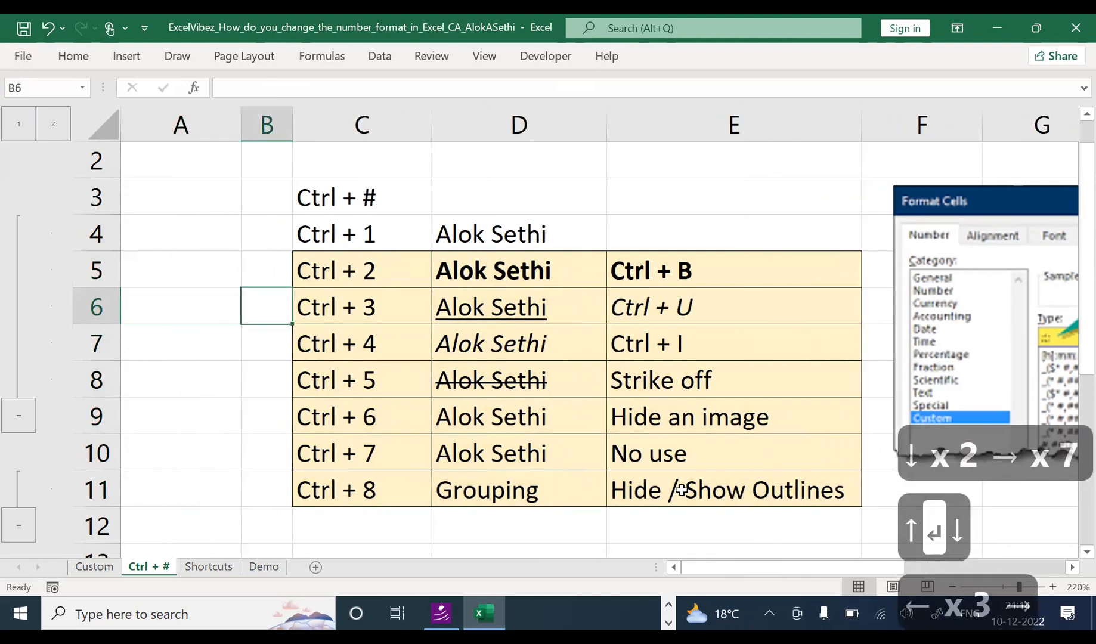
# Step: Make the shortcut labels in C5:C11 bold
pyautogui.press('Up')
pyautogui.hotkey('shift', 'Down')
pyautogui.hotkey('shift', 'Down')
pyautogui.hotkey('shift', 'Down')
pyautogui.hotkey('shift', 'Down')
pyautogui.hotkey('shift', 'Down')
pyautogui.hotkey('shift', 'Down')
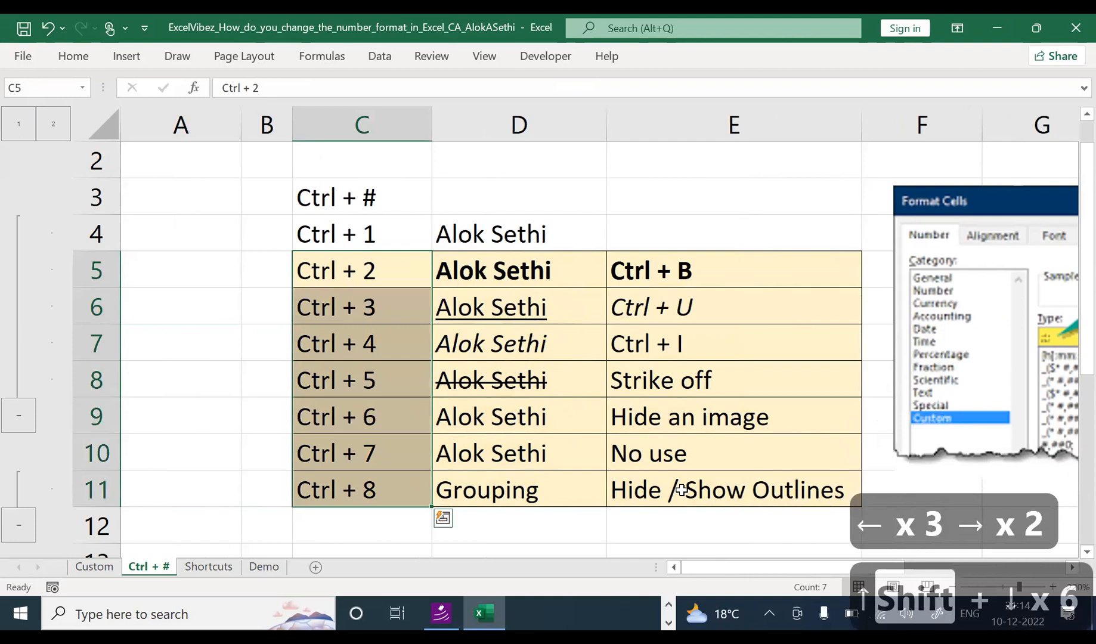
pyautogui.hotkey('ctrl', 'b')
# Step: Fill 'Ctrl + 8' down from C11 into C12:C13 with Ctrl+D
pyautogui.press('Down')
pyautogui.press('Down')
pyautogui.press('Down')
pyautogui.press('Down')
pyautogui.press('Down')
pyautogui.press('Down')
pyautogui.press('Down')
pyautogui.press('Down')
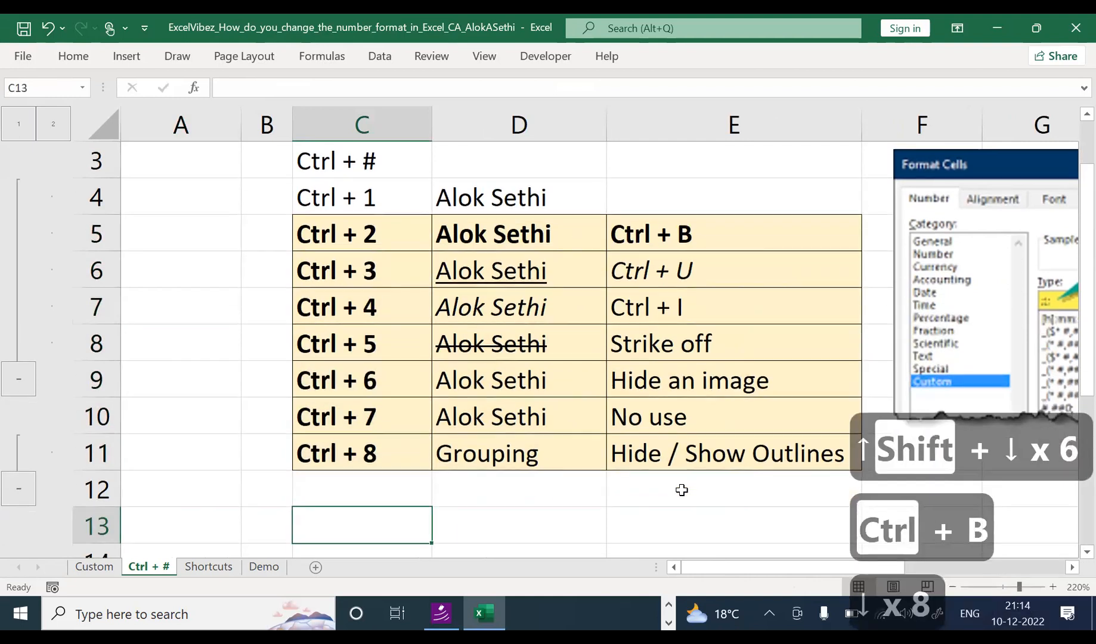
pyautogui.press('Up')
pyautogui.press('Up')
pyautogui.hotkey('shift', 'Down')
pyautogui.hotkey('shift', 'Down')
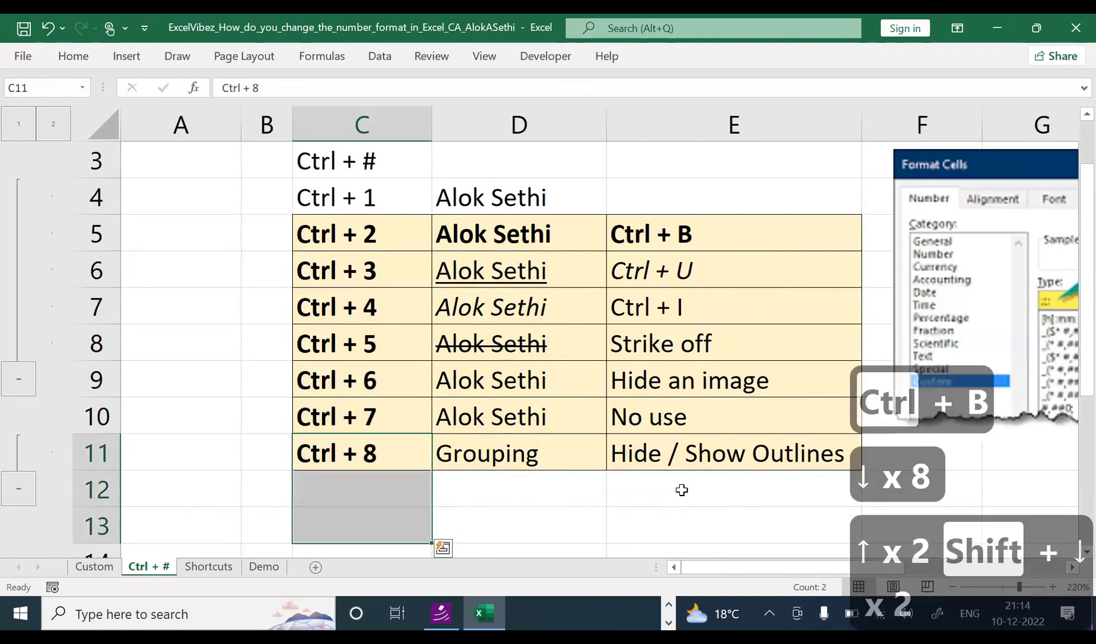
pyautogui.hotkey('ctrl', 'd')
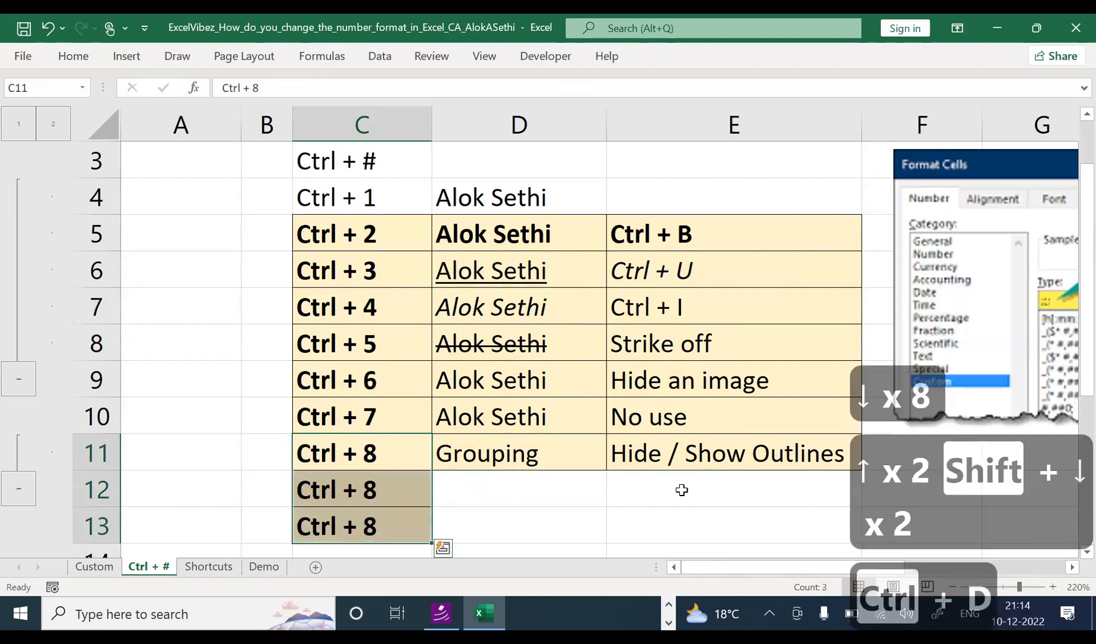
pyautogui.press('Down')
pyautogui.press('Up')
pyautogui.press('Down')
# Step: Change C12 to 'Ctrl + 9' and C13 to 'Ctrl + 10', then move to D12
pyautogui.press('F2')
pyautogui.press('BackSpace')
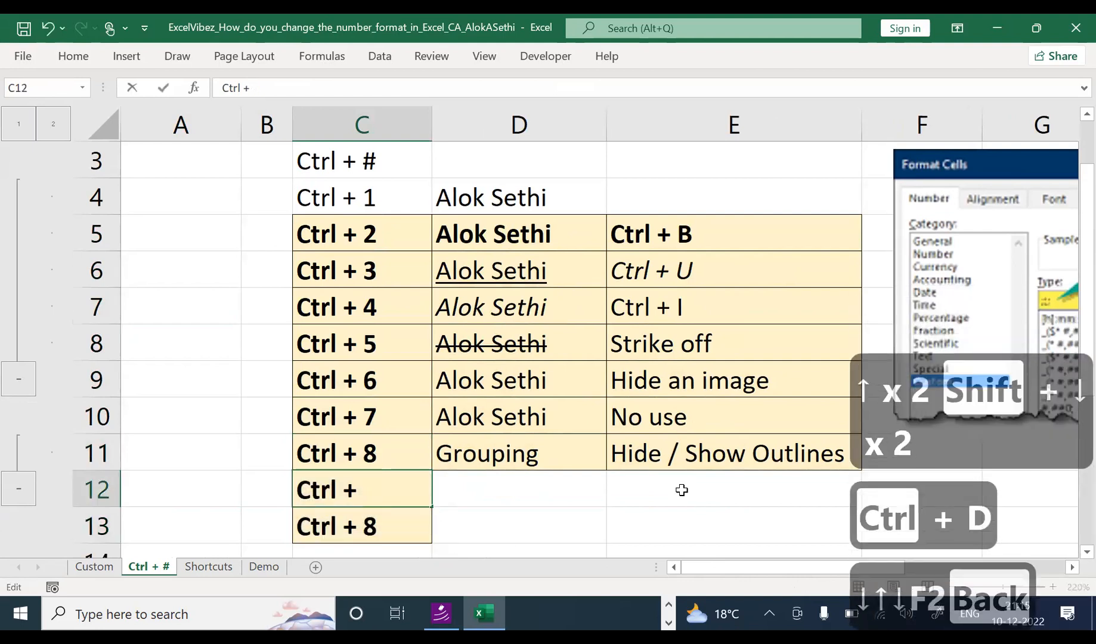
pyautogui.write('9')
pyautogui.press('Return')
pyautogui.press('F2')
pyautogui.press('BackSpace')
pyautogui.write('10')
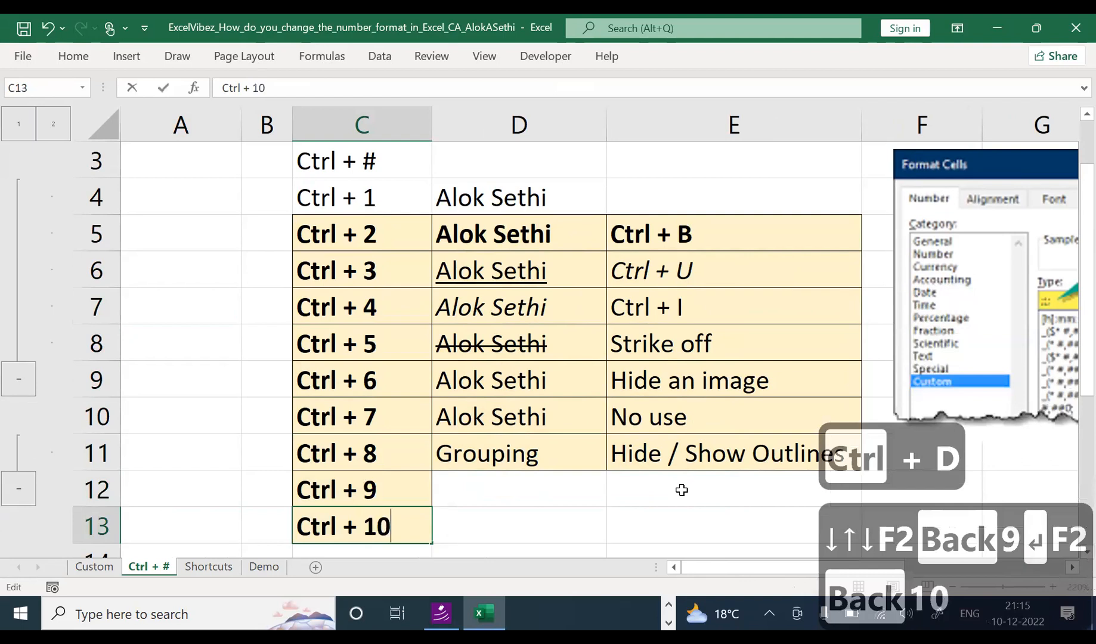
pyautogui.press('Return')
pyautogui.press('Up')
pyautogui.press('Right')
pyautogui.press('Up')
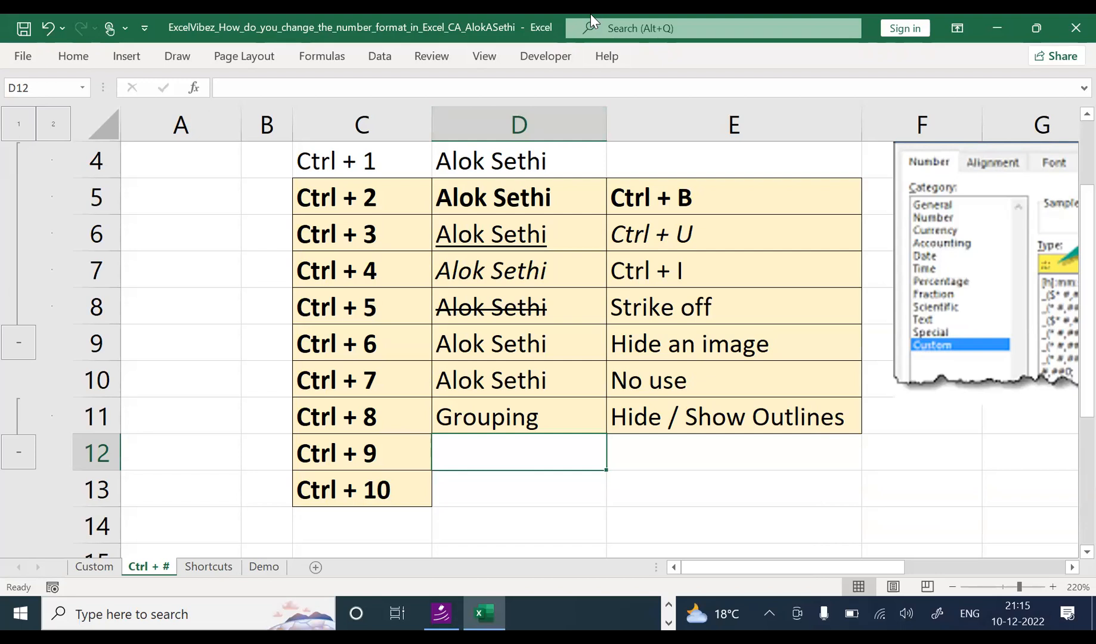
# Step: Select B4 and hide row 4 with Ctrl+9
pyautogui.click(477, 21)
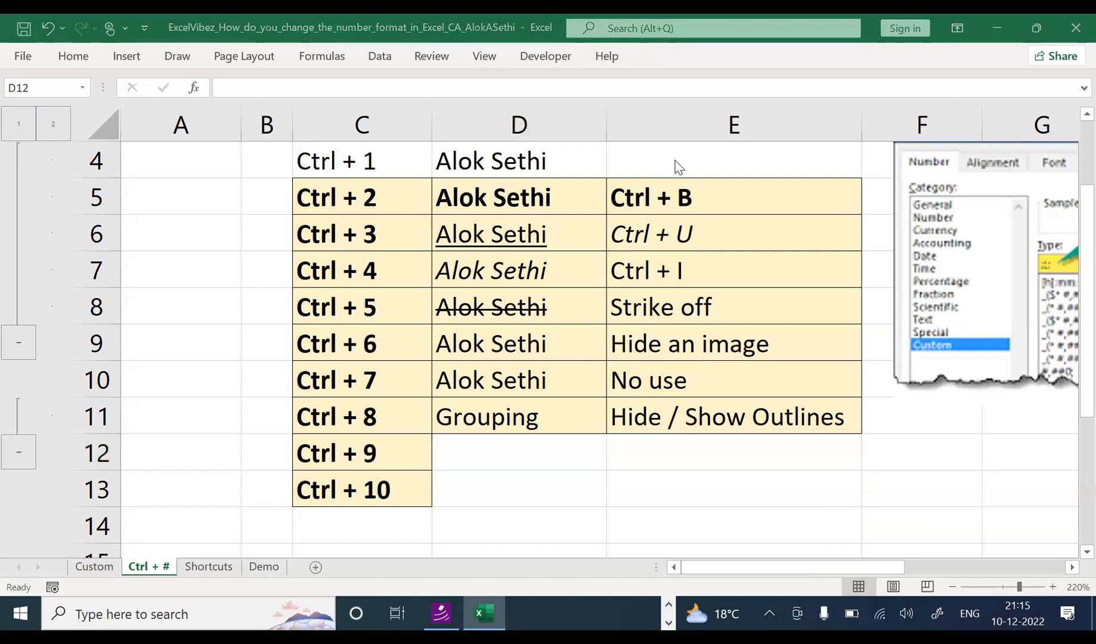
pyautogui.click(279, 173)
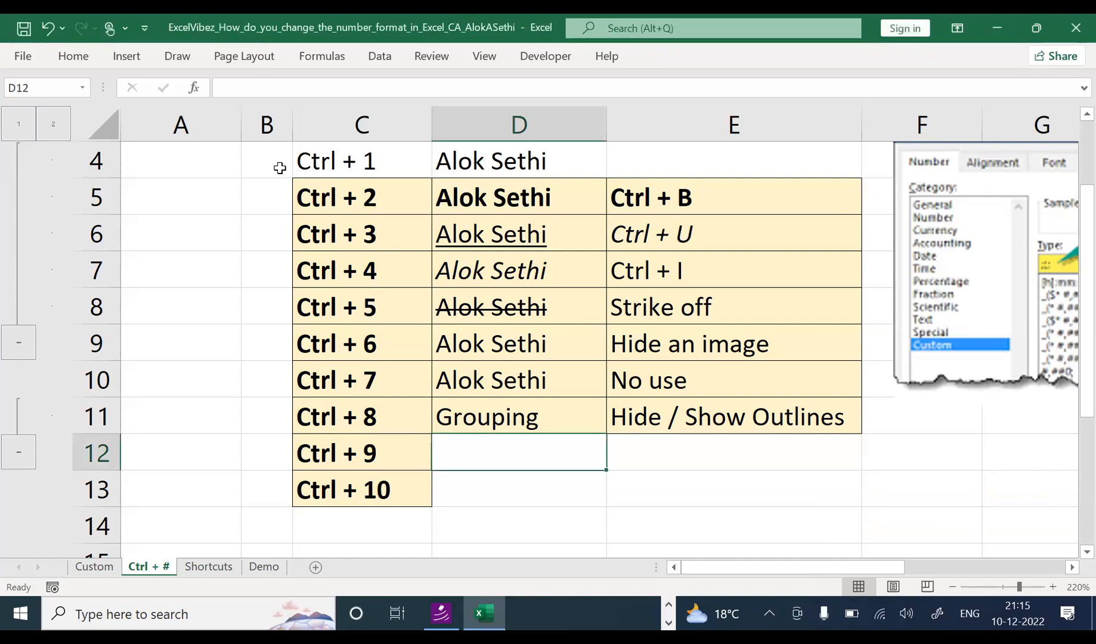
pyautogui.click(279, 164)
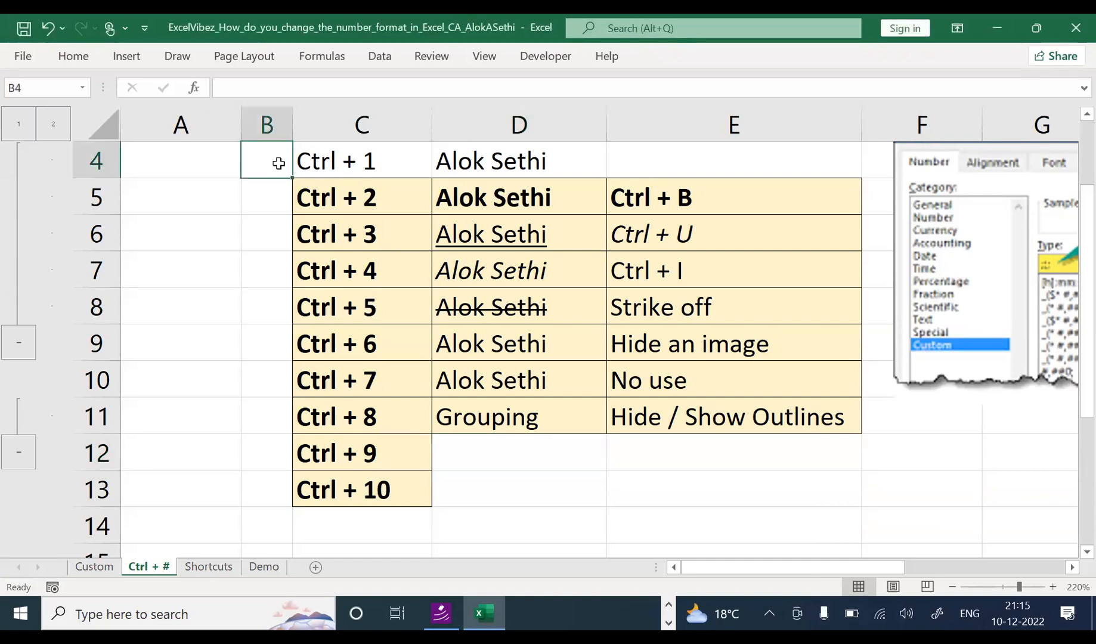
pyautogui.hotkey('ctrl', '9')
pyautogui.moveTo(1083, 316); pyautogui.dragTo(1069, 248)
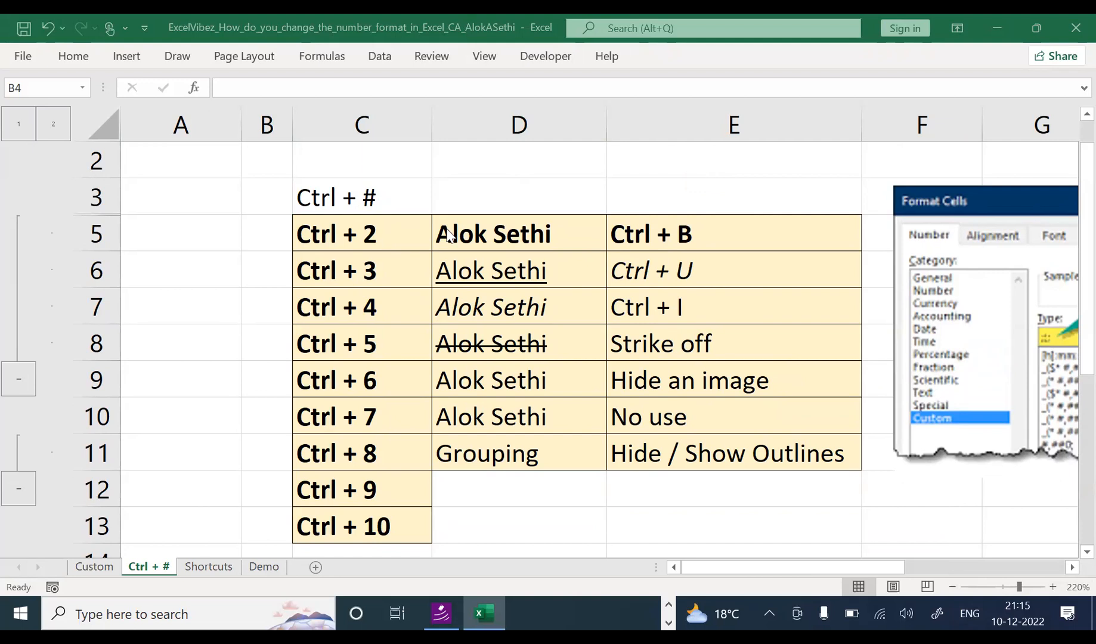
# Step: Enter 'Hide a Row' in E12 and 'Hide' in D12
pyautogui.click(266, 273)
pyautogui.click(488, 497)
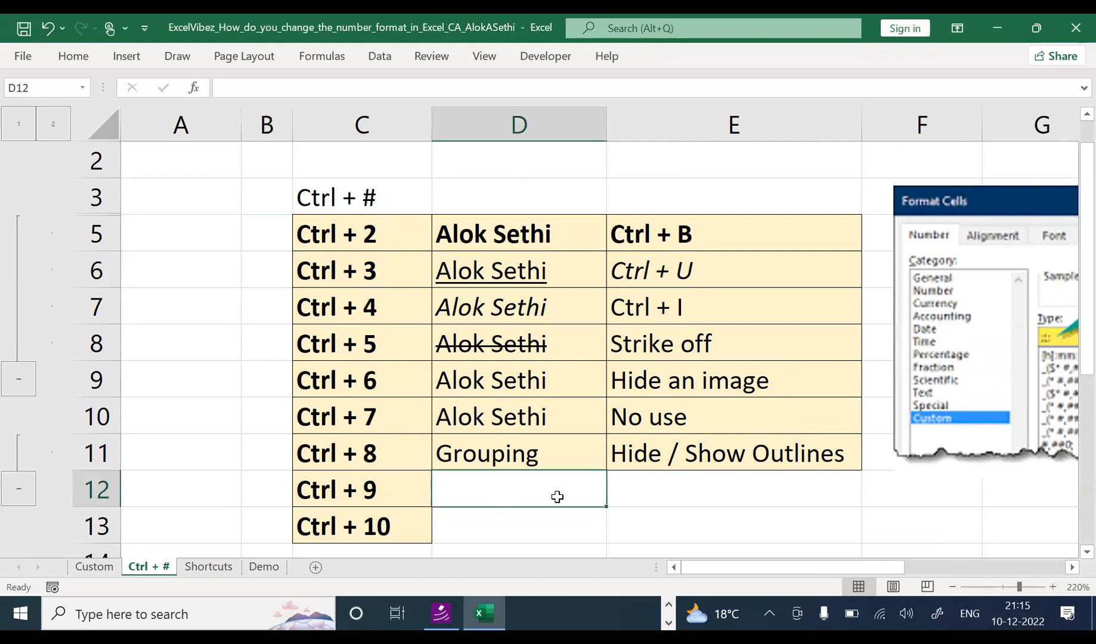
pyautogui.click(656, 495)
pyautogui.write('Hid')
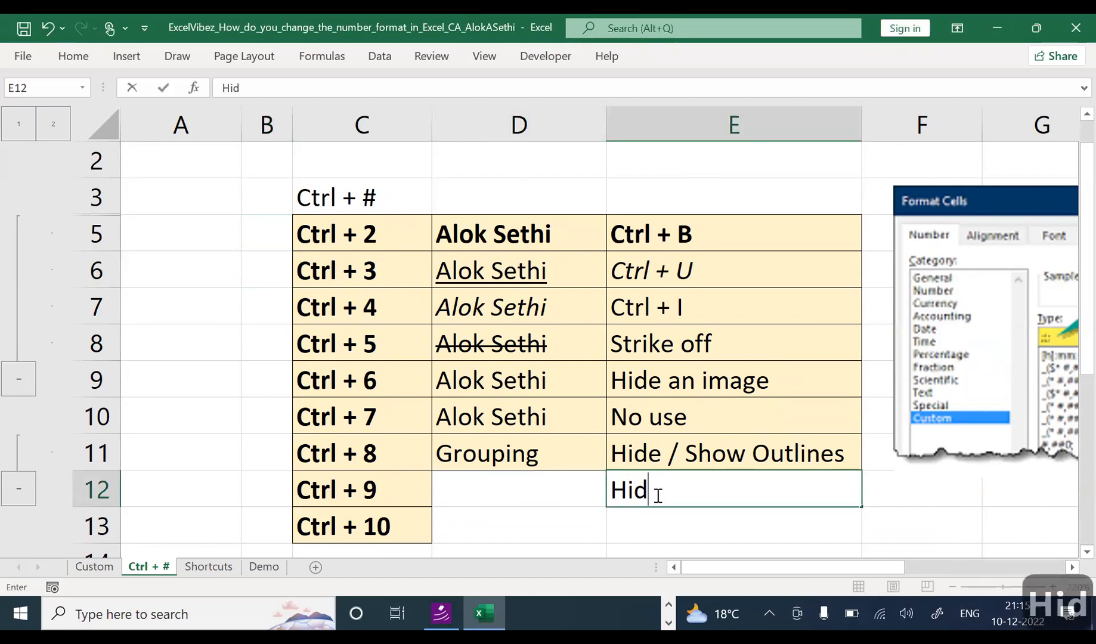
pyautogui.write('e a Row')
pyautogui.press('Return')
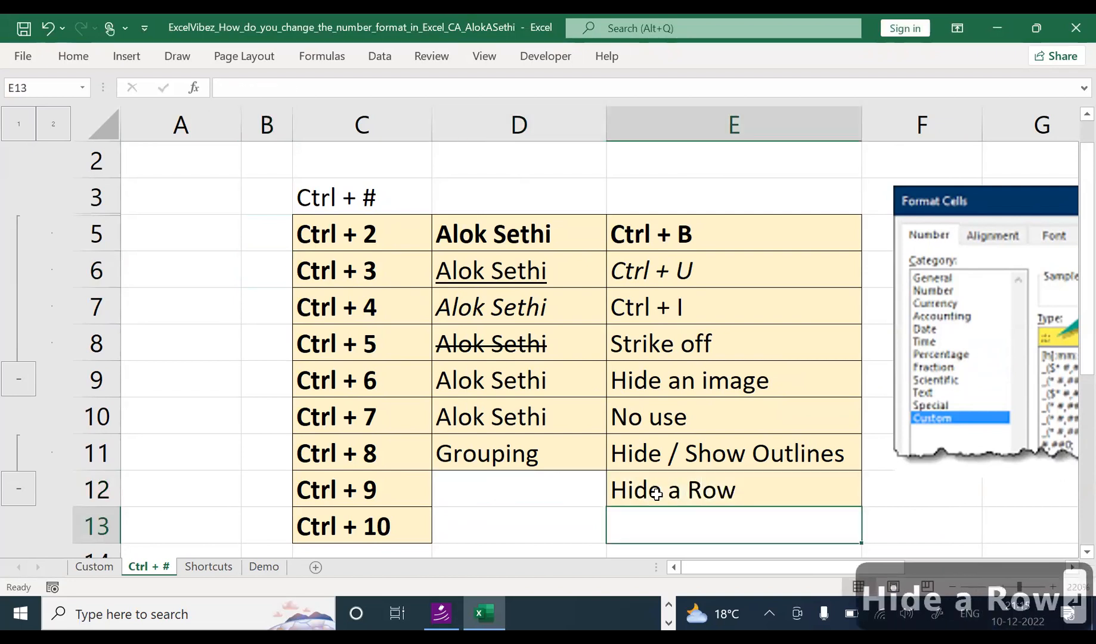
pyautogui.press('Up')
pyautogui.press('Left')
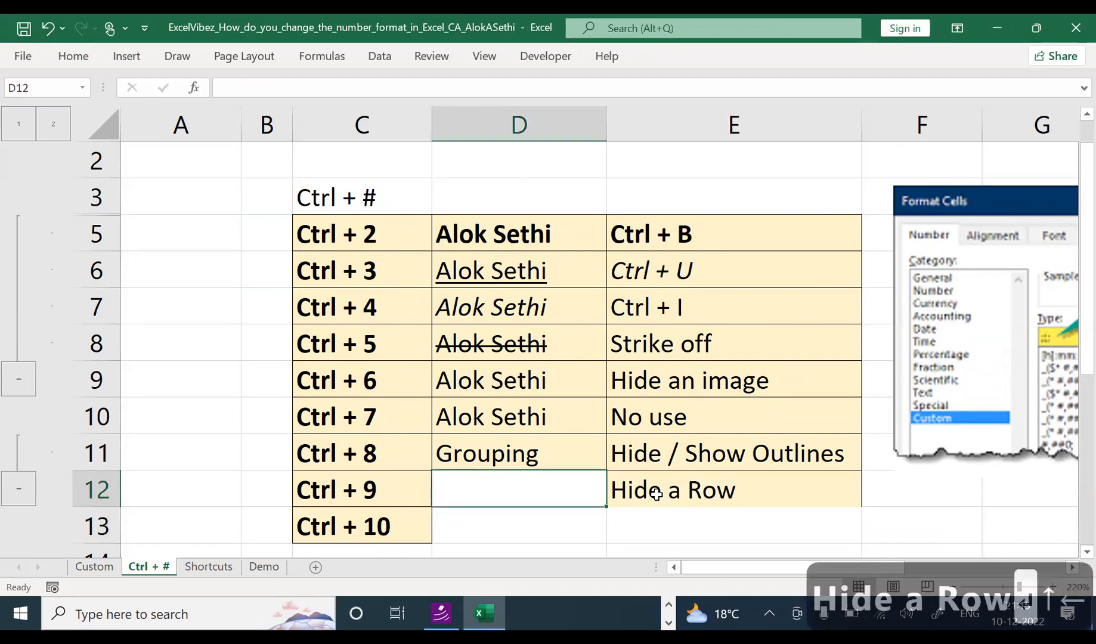
pyautogui.write('Hide')
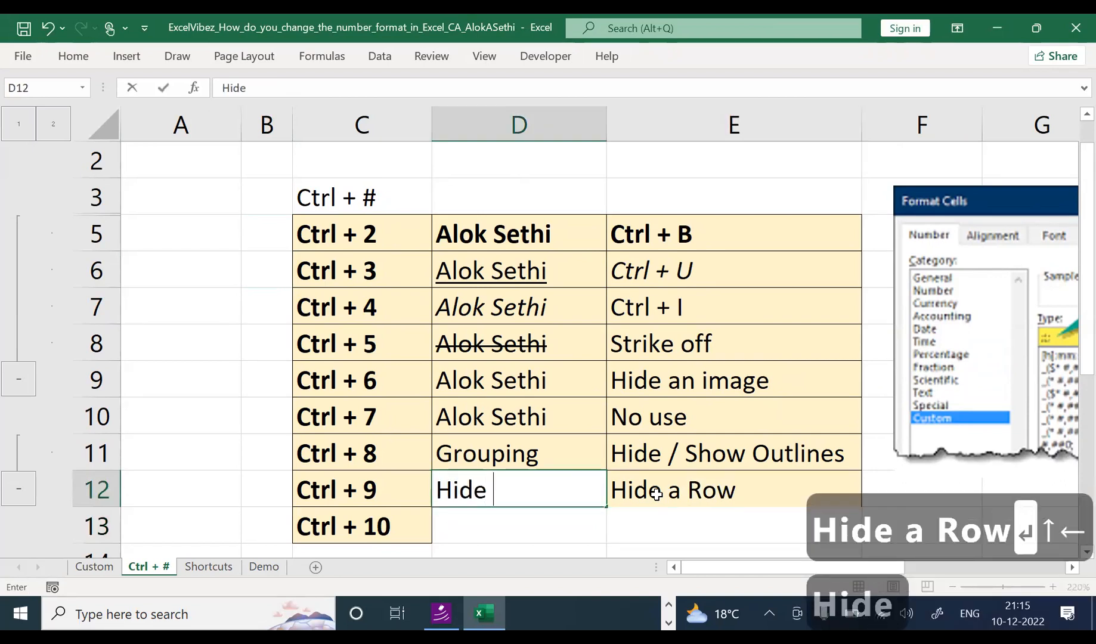
pyautogui.press('Return')
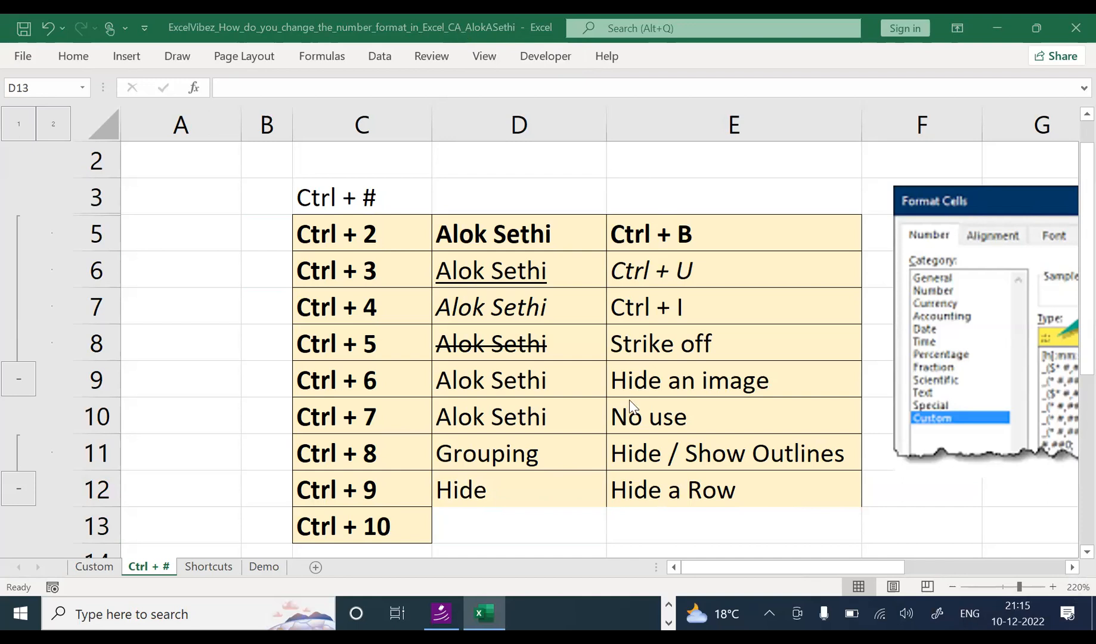
pyautogui.hotkey('ctrl', 'shift', '9')
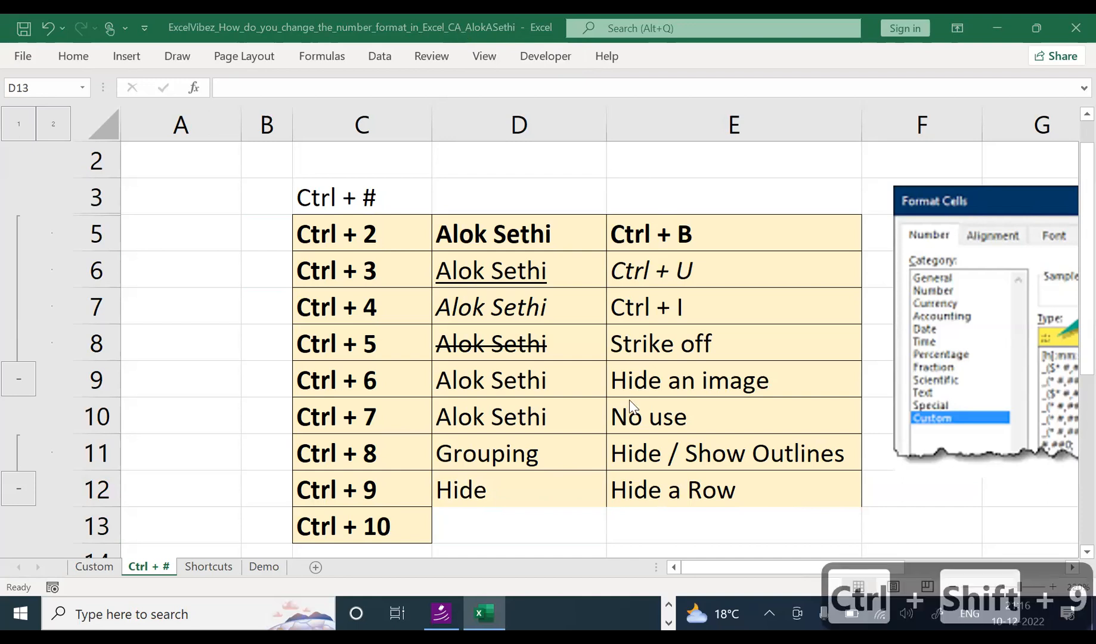
# Step: Unhide row 4 by selecting rows 3–5 with Ctrl+Shift+9, then hide rows 3 to 7 with Ctrl+9
pyautogui.click(217, 241)
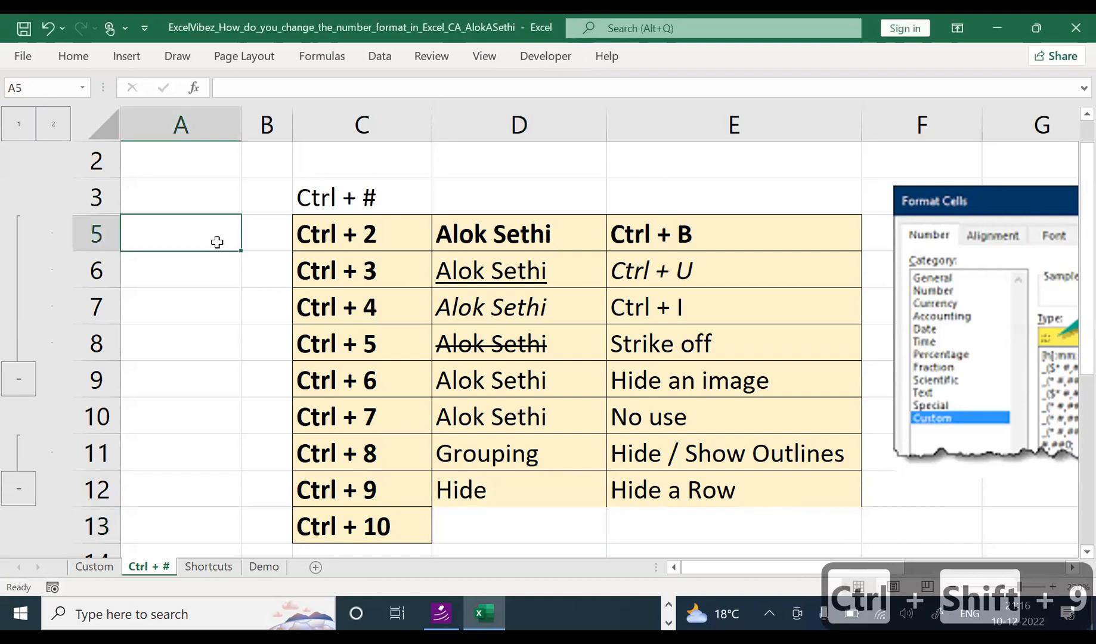
pyautogui.hotkey('ctrl', 'shift', '9')
pyautogui.moveTo(95, 195); pyautogui.dragTo(92, 238)
pyautogui.hotkey('ctrl', 'shift', '9')
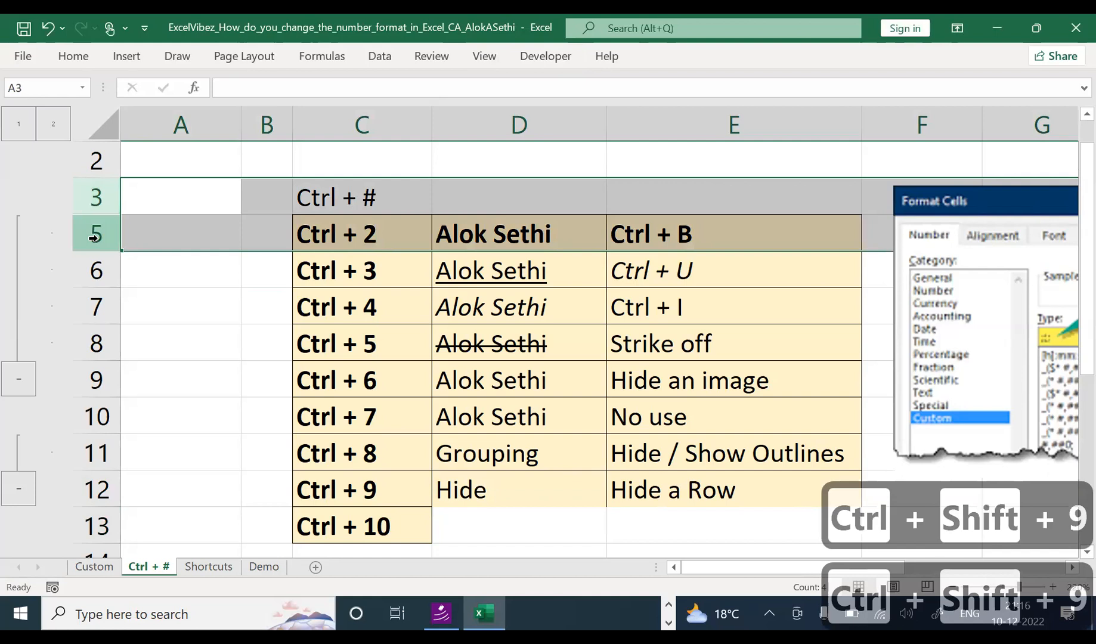
pyautogui.moveTo(107, 197); pyautogui.dragTo(105, 345)
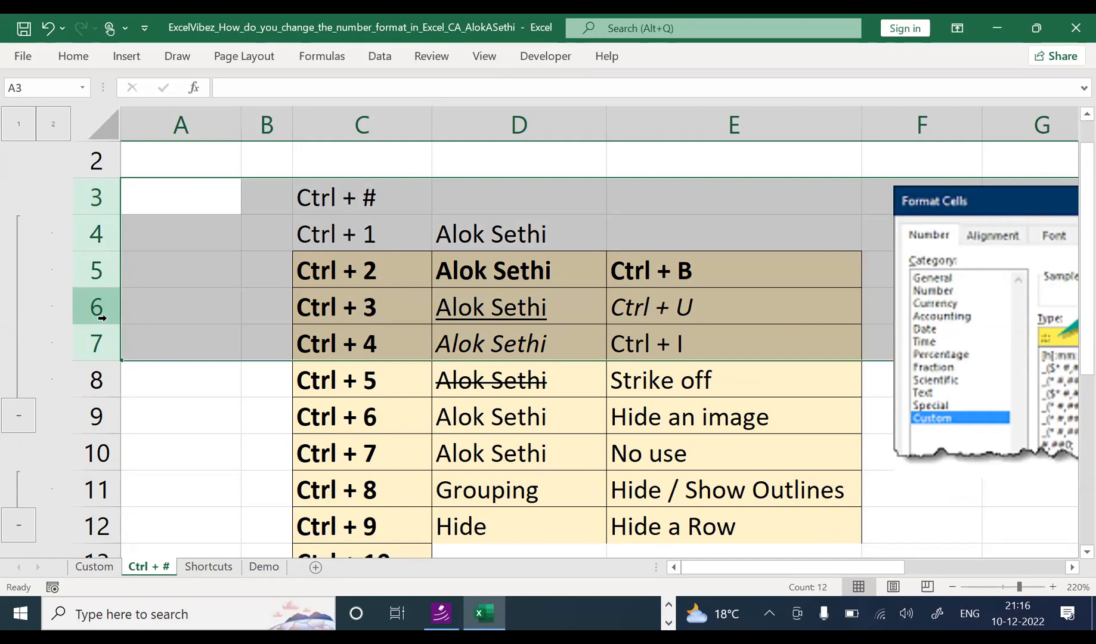
pyautogui.hotkey('ctrl', '9')
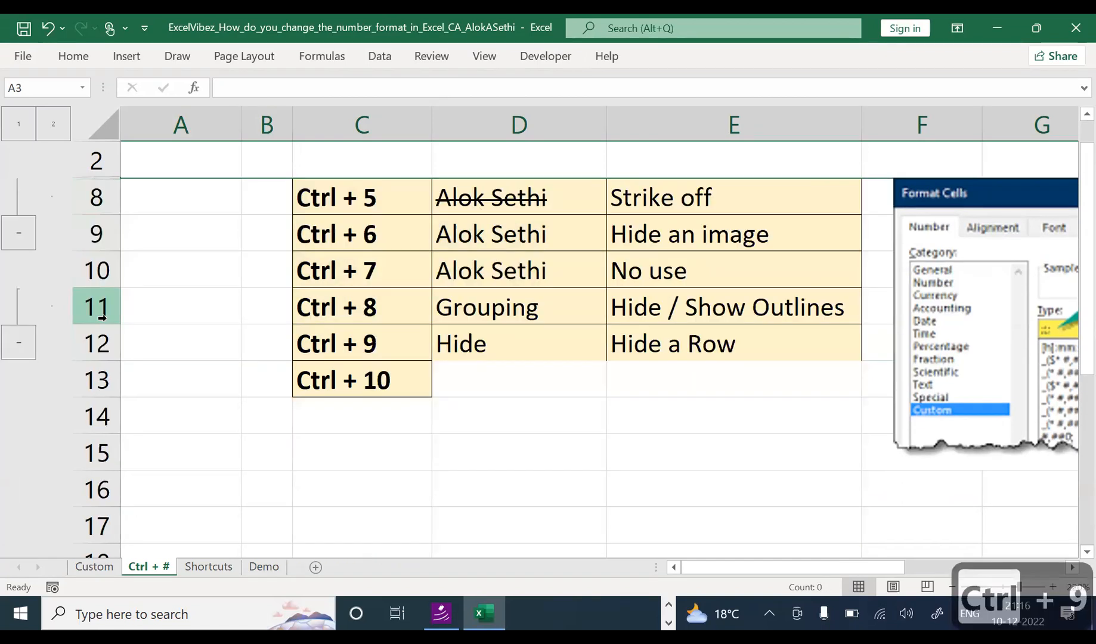
# Step: Check the hidden rows by moving between row 2 and row 8 around them
pyautogui.press('Up')
pyautogui.scroll(1, 101, 318)
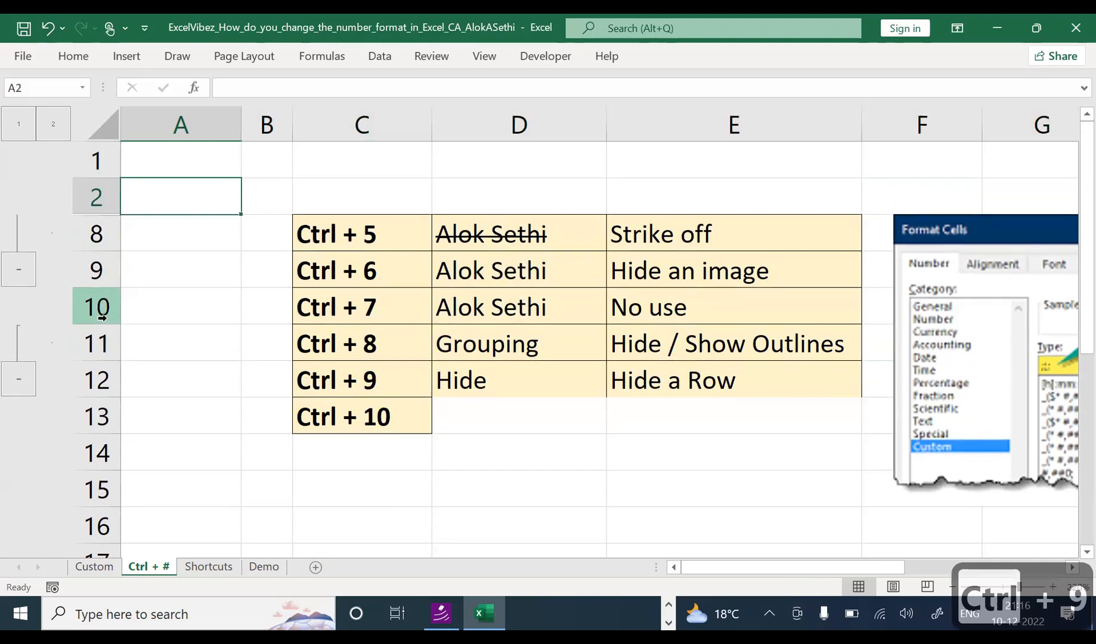
pyautogui.hotkey('shift', 'space')
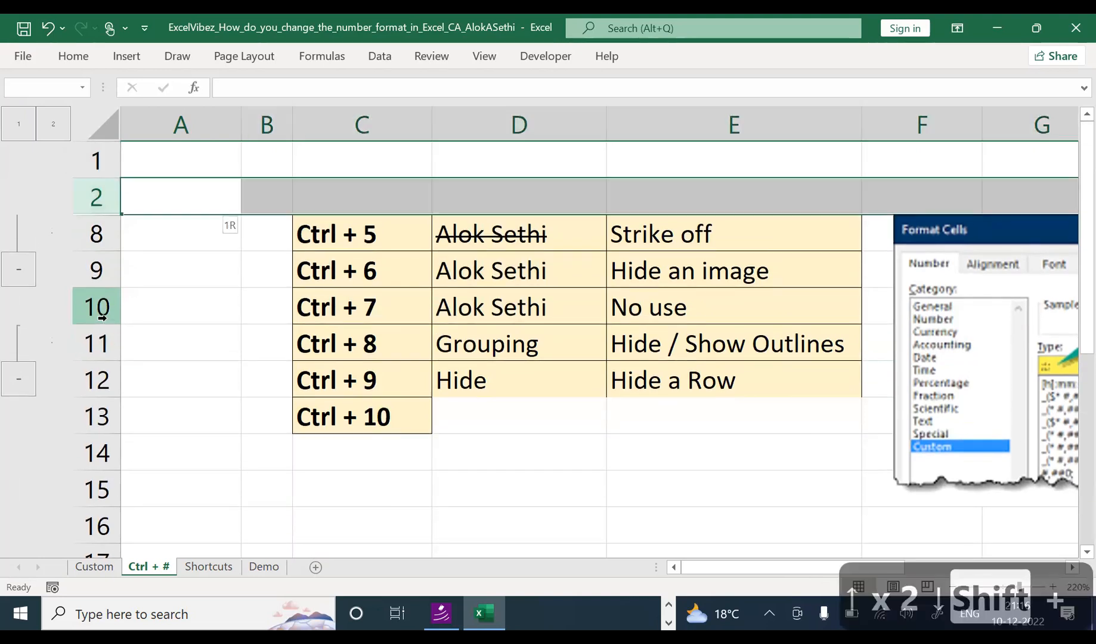
pyautogui.hotkey('shift', 'Down')
pyautogui.press('Up')
pyautogui.press('Down')
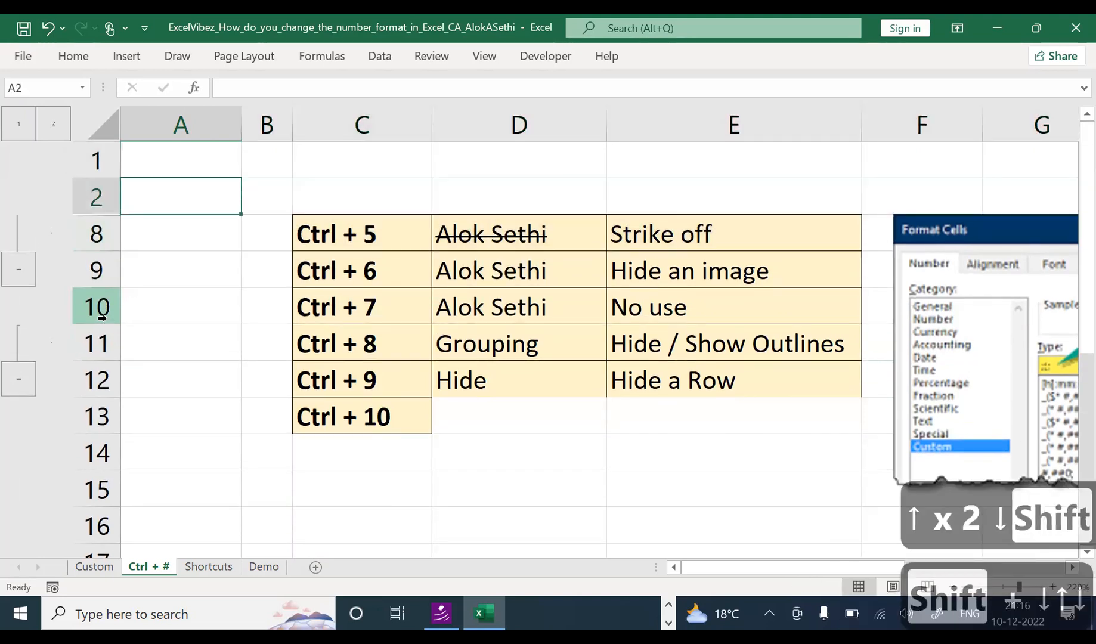
pyautogui.press('Down')
pyautogui.press('Up')
pyautogui.press('Down')
pyautogui.press('Up')
pyautogui.press('Down')
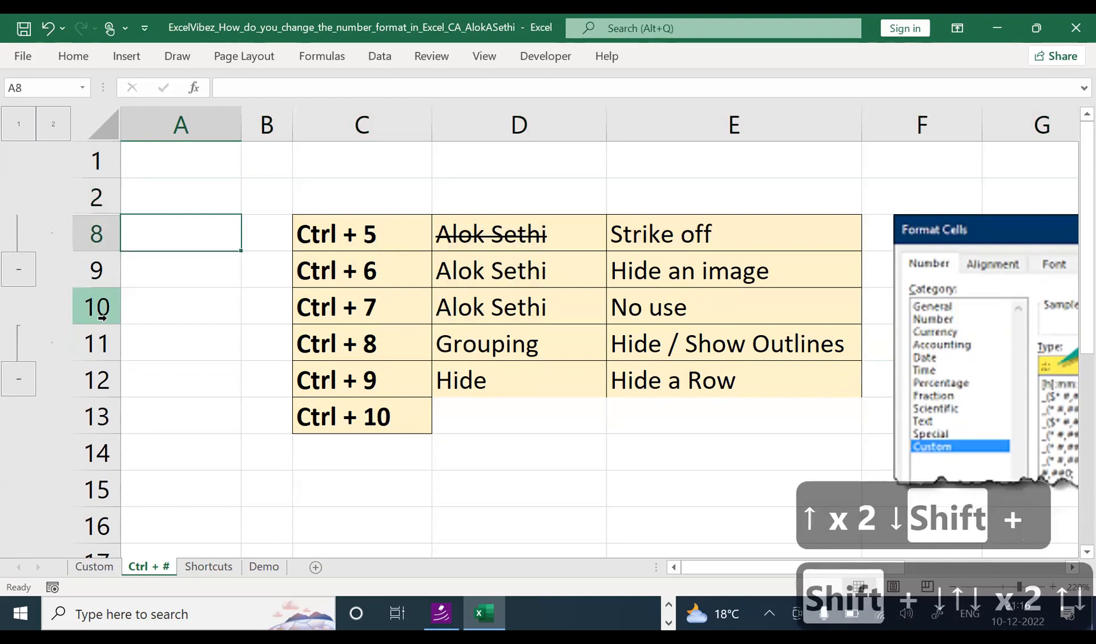
# Step: Hide the outline symbols beside the rows with Ctrl+8
pyautogui.hotkey('ctrl', '8')
pyautogui.press('Up')
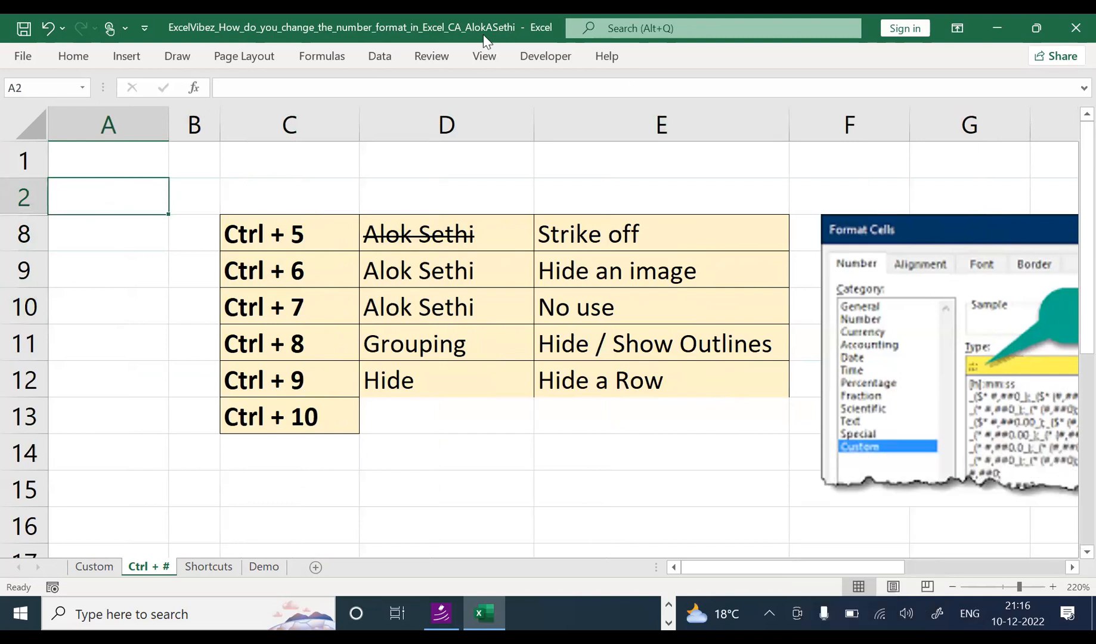
pyautogui.hotkey('ctrl', 'n')
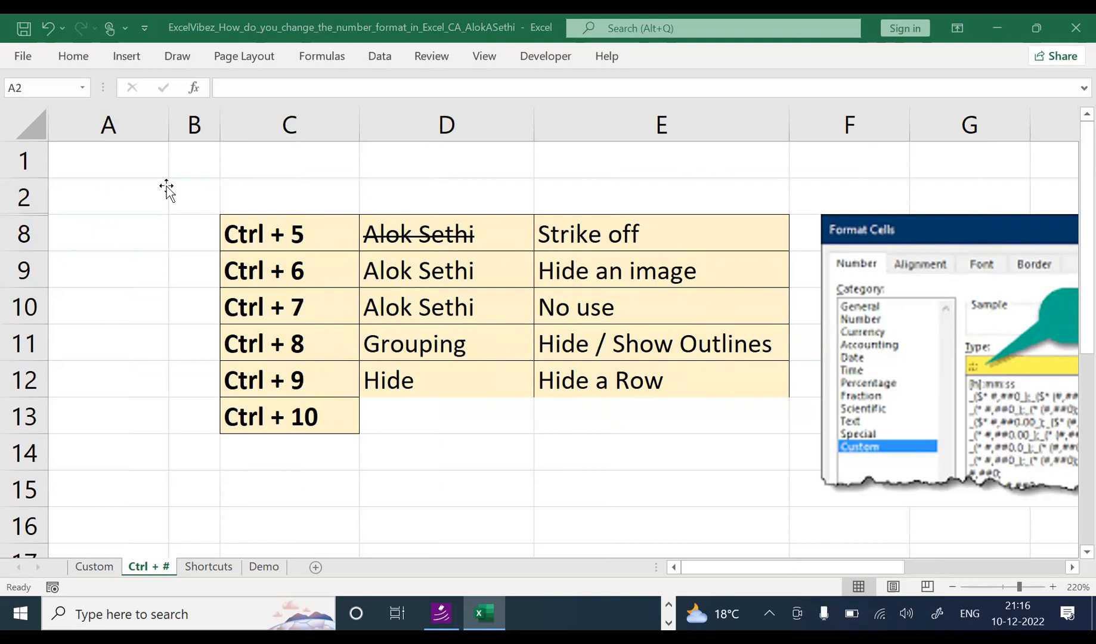
# Step: Select rows 2 to 8 and unhide rows 3–7 with Ctrl+Shift+9
pyautogui.click(150, 199)
pyautogui.hotkey('shift', 'space')
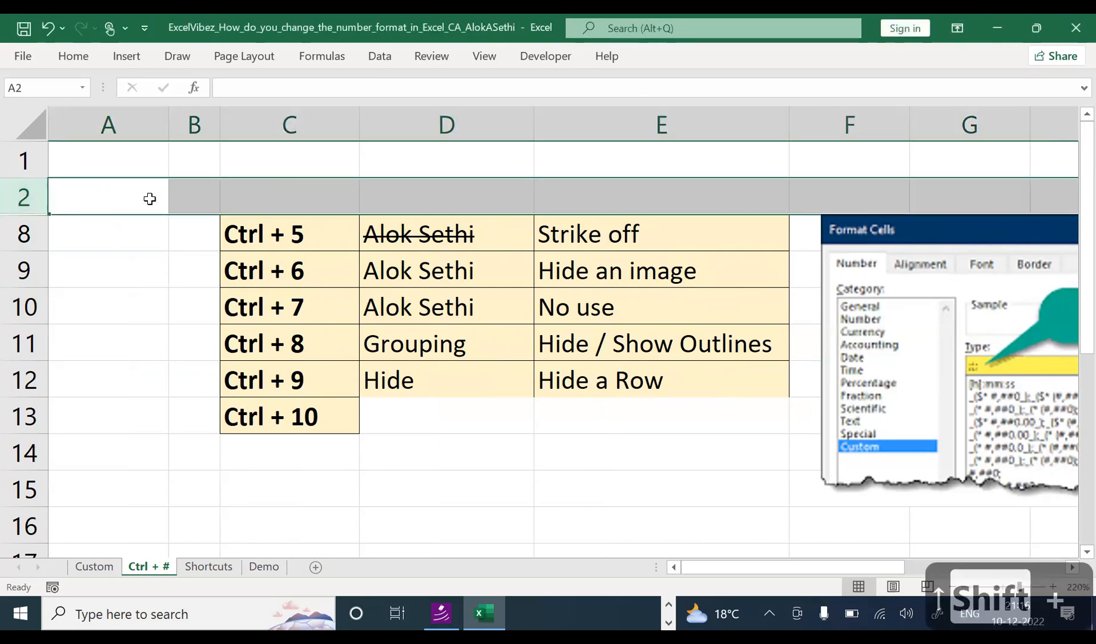
pyautogui.hotkey('shift', 'Down')
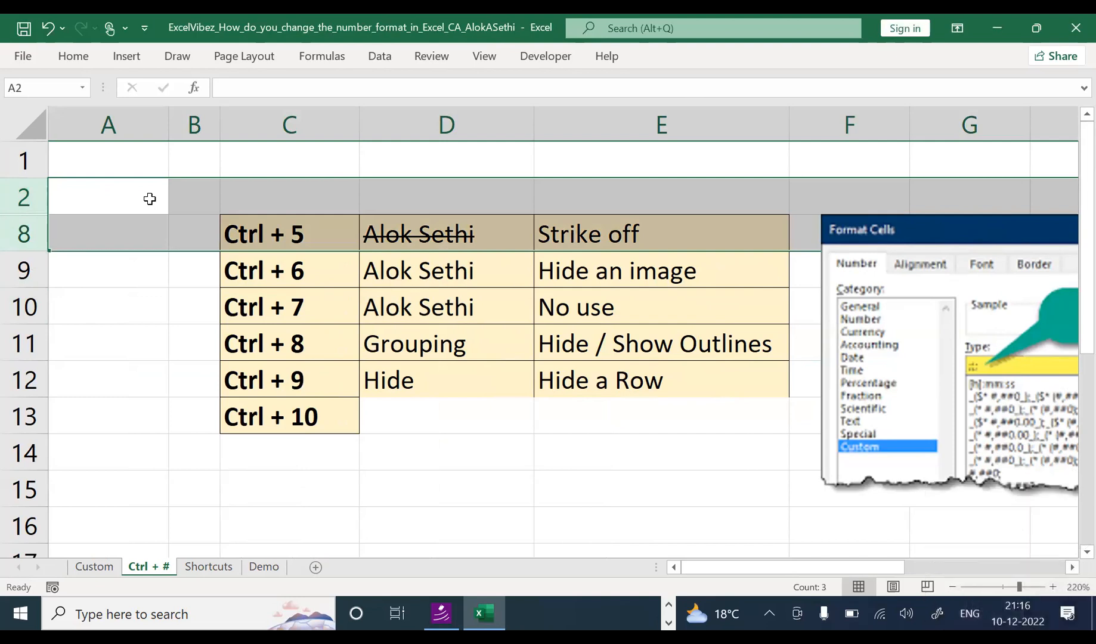
pyautogui.hotkey('ctrl', 'shift', '9')
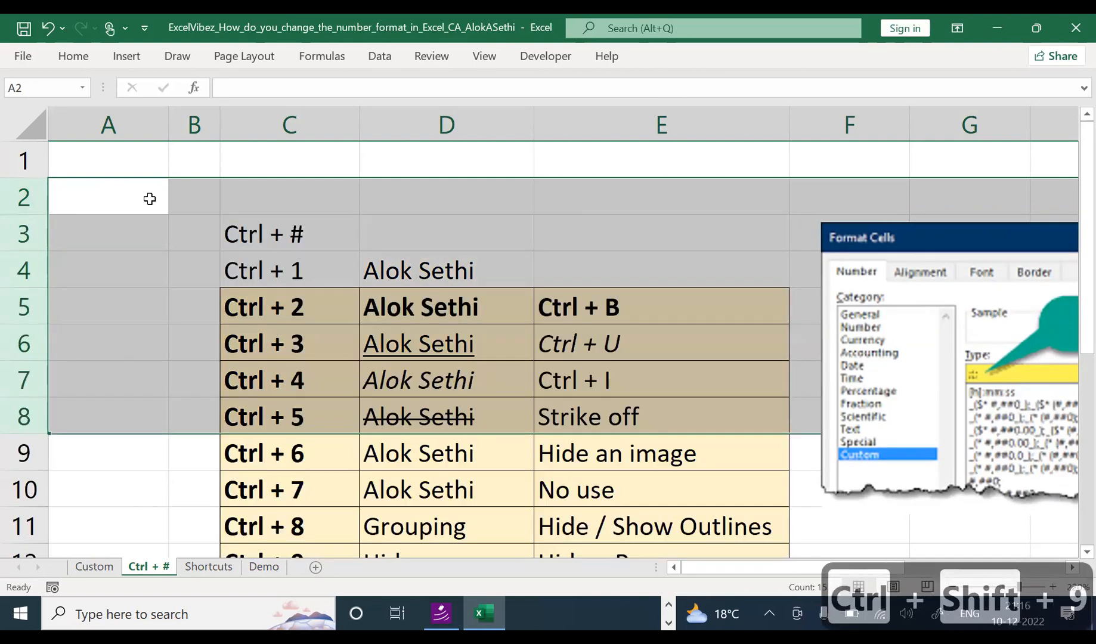
pyautogui.press('Down')
pyautogui.press('Down')
pyautogui.press('Down')
pyautogui.press('Down')
pyautogui.press('Down')
pyautogui.press('Down')
pyautogui.press('Down')
pyautogui.press('Down')
pyautogui.press('Down')
pyautogui.press('Down')
pyautogui.press('Down')
pyautogui.press('Down')
pyautogui.press('Down')
pyautogui.press('Down')
pyautogui.press('Down')
pyautogui.press('Up')
pyautogui.press('Up')
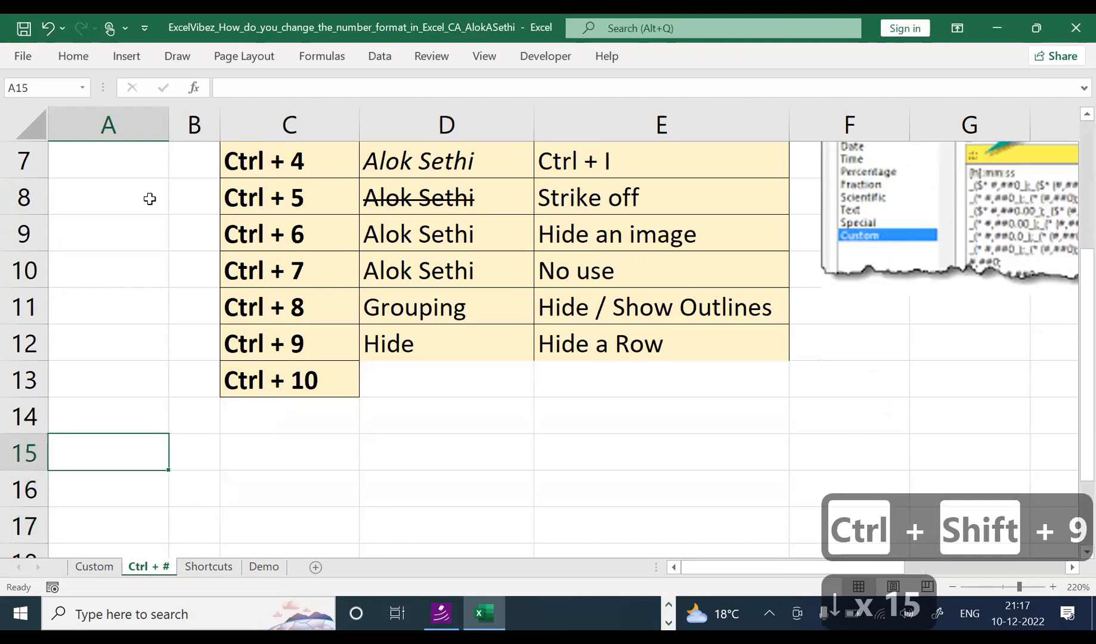
# Step: Copy 'Hide' and 'Hide a Row' down into D13 and E13 beside Ctrl + 10
pyautogui.press('Up')
pyautogui.press('Up')
pyautogui.press('Right')
pyautogui.press('Right')
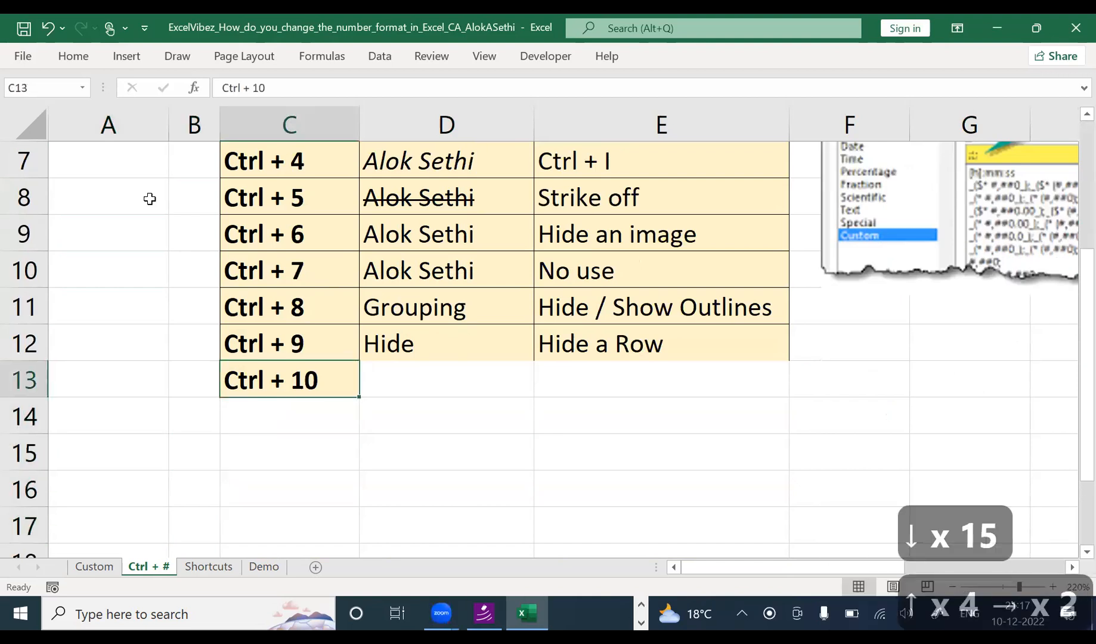
pyautogui.press('Right')
pyautogui.hotkey('ctrl', 'd')
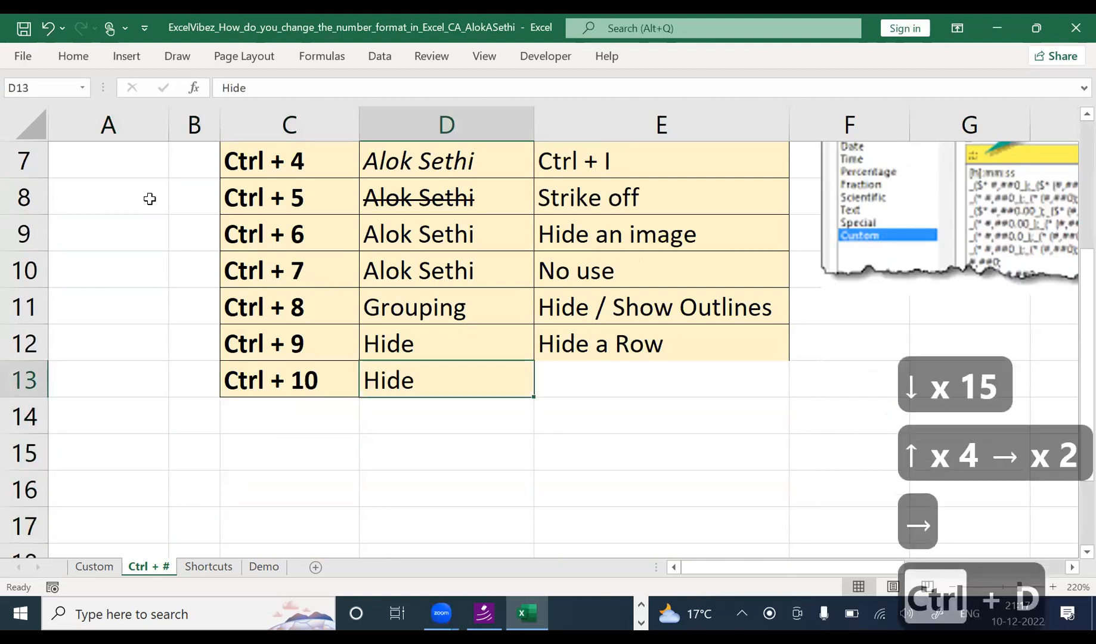
pyautogui.press('Right')
pyautogui.hotkey('ctrl', 'd')
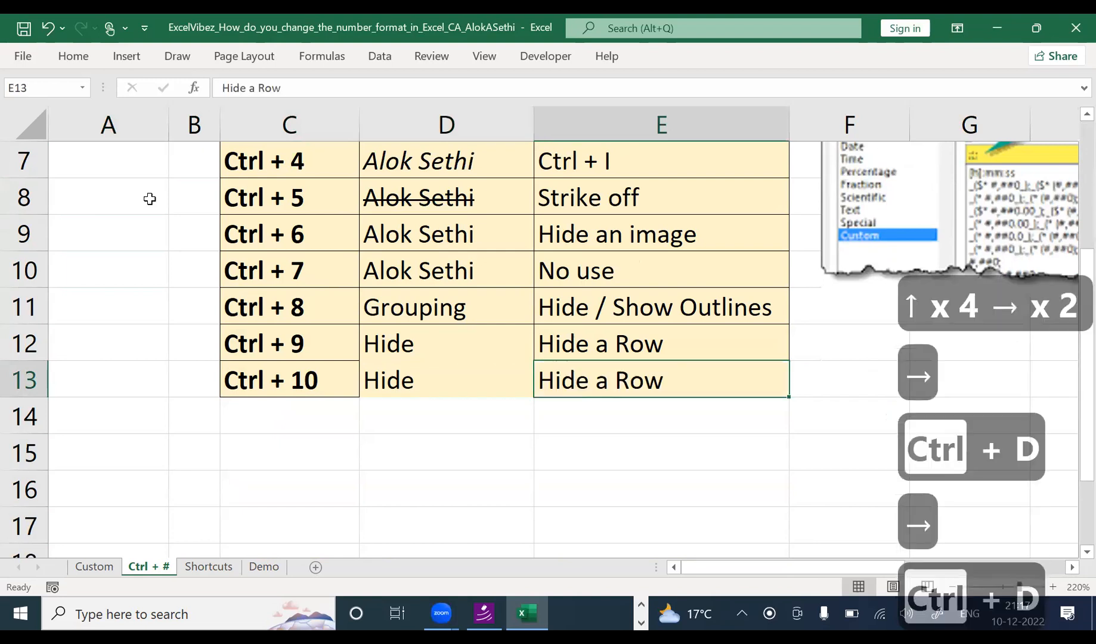
# Step: Edit E13 so it reads 'Hide a Column'
pyautogui.press('F2')
pyautogui.press('BackSpace')
pyautogui.press('BackSpace')
pyautogui.press('BackSpace')
pyautogui.write('C')
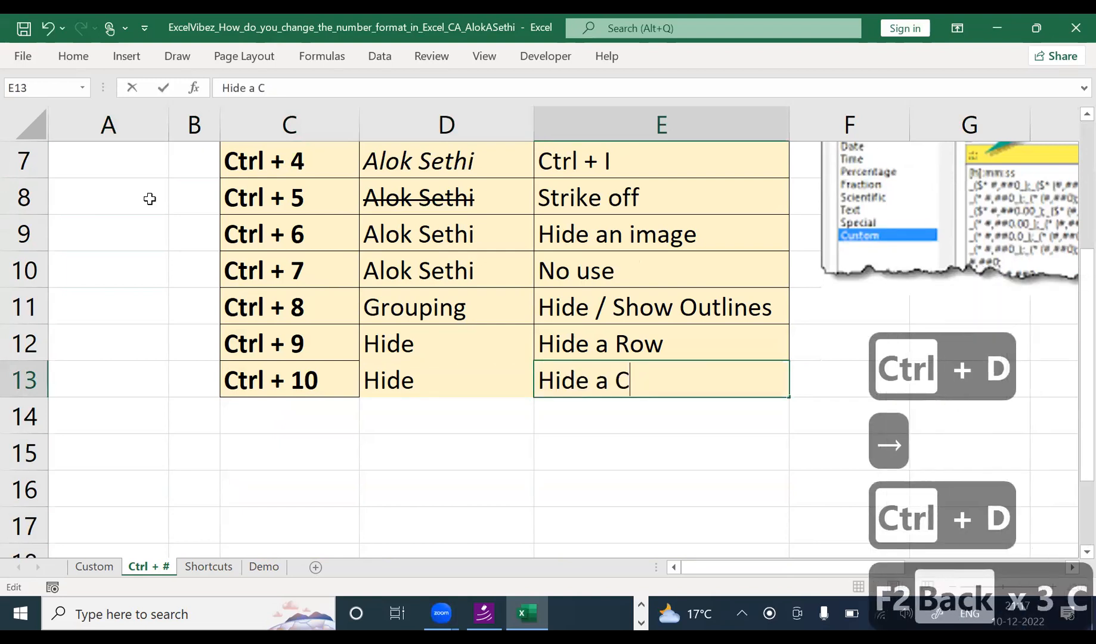
pyautogui.write('olumn')
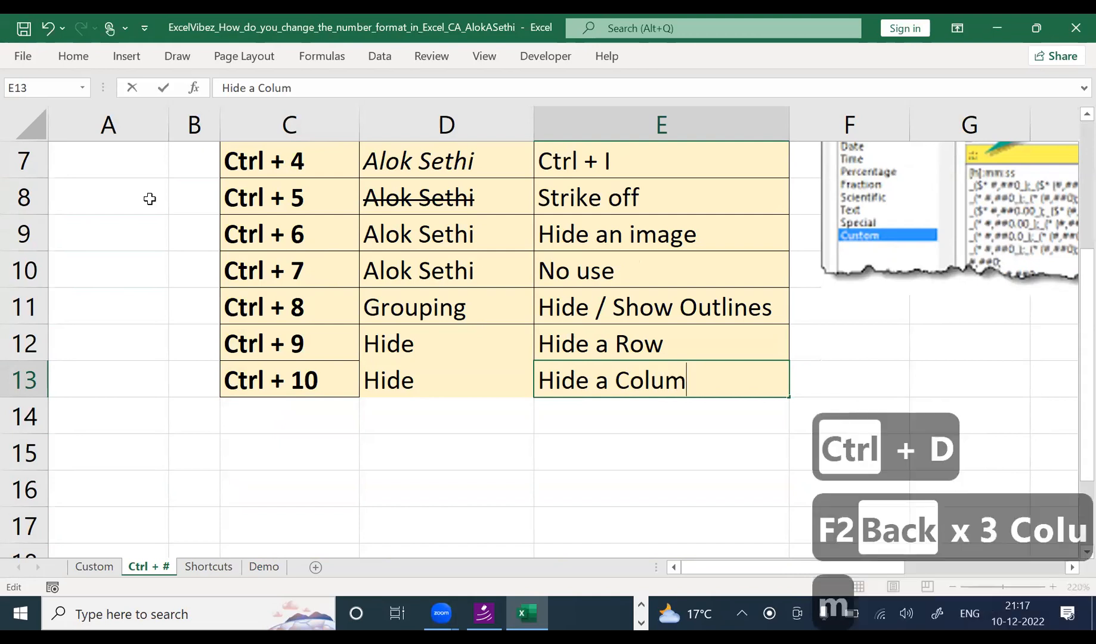
pyautogui.press('Up')
pyautogui.press('Up')
pyautogui.press('Up')
pyautogui.press('Up')
pyautogui.press('Up')
pyautogui.press('Up')
pyautogui.press('Return')
pyautogui.press('Up')
pyautogui.press('Up')
pyautogui.press('Up')
pyautogui.press('Up')
pyautogui.press('Up')
pyautogui.press('Up')
pyautogui.press('Up')
pyautogui.press('Up')
pyautogui.press('Up')
pyautogui.press('Up')
pyautogui.press('Up')
pyautogui.press('Up')
pyautogui.press('Up')
pyautogui.press('Up')
pyautogui.press('Up')
pyautogui.press('Up')
pyautogui.press('Up')
pyautogui.press('Up')
pyautogui.press('Up')
pyautogui.press('Up')
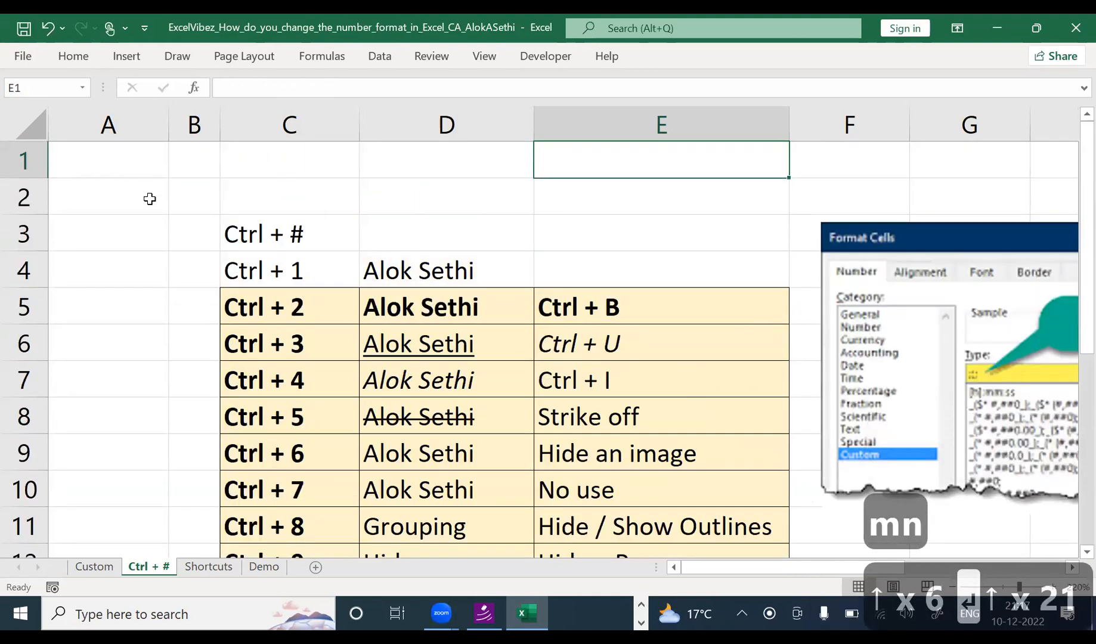
# Step: Select columns D and E and hide them with Ctrl+0
pyautogui.press('Up')
pyautogui.press('Up')
pyautogui.press('Left')
pyautogui.hotkey('ctrl', 'space')
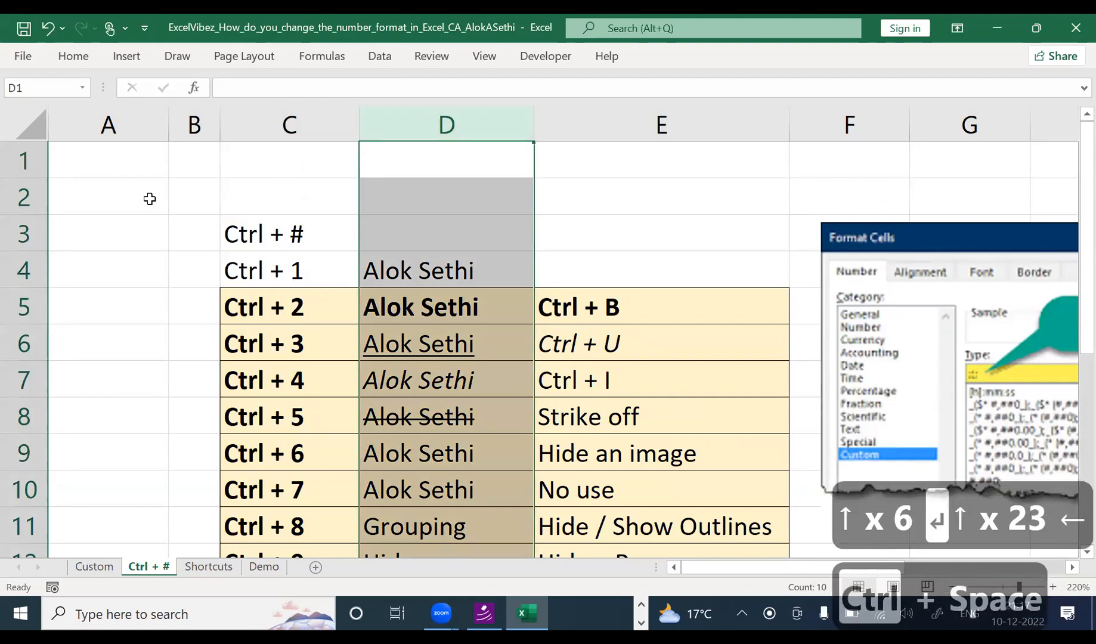
pyautogui.press('Right')
pyautogui.press('Left')
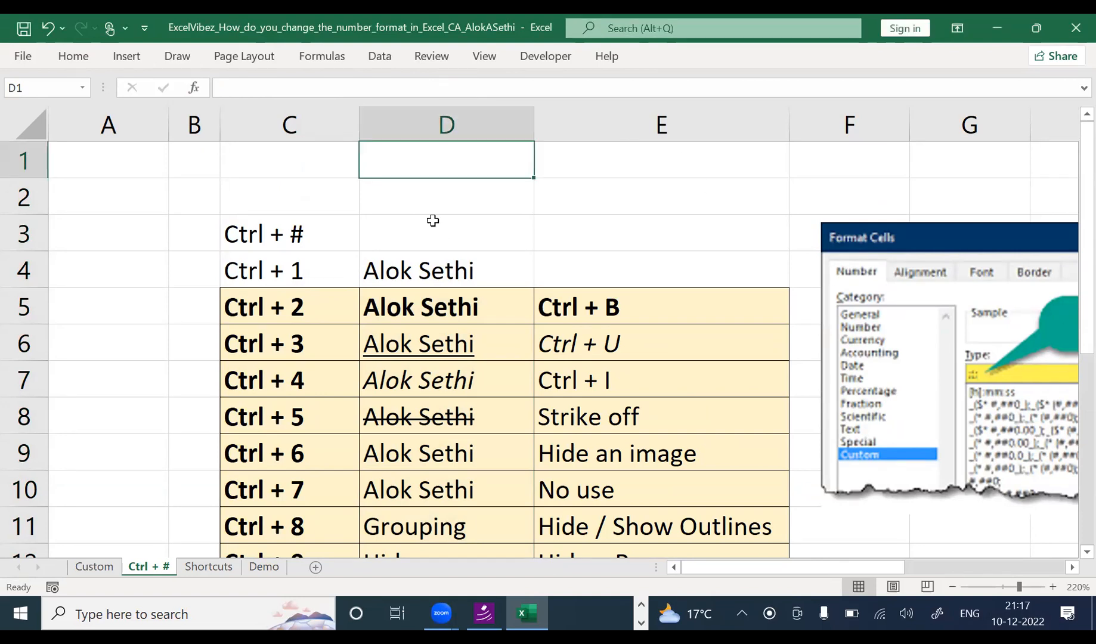
pyautogui.hotkey('ctrl', 'space')
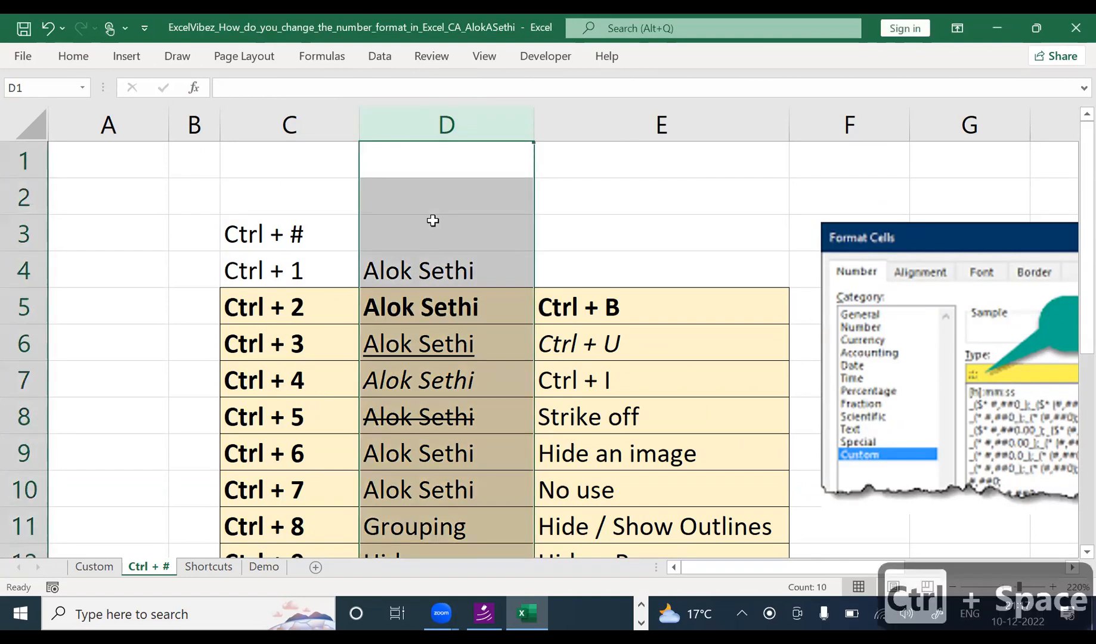
pyautogui.hotkey('shift', 'Right')
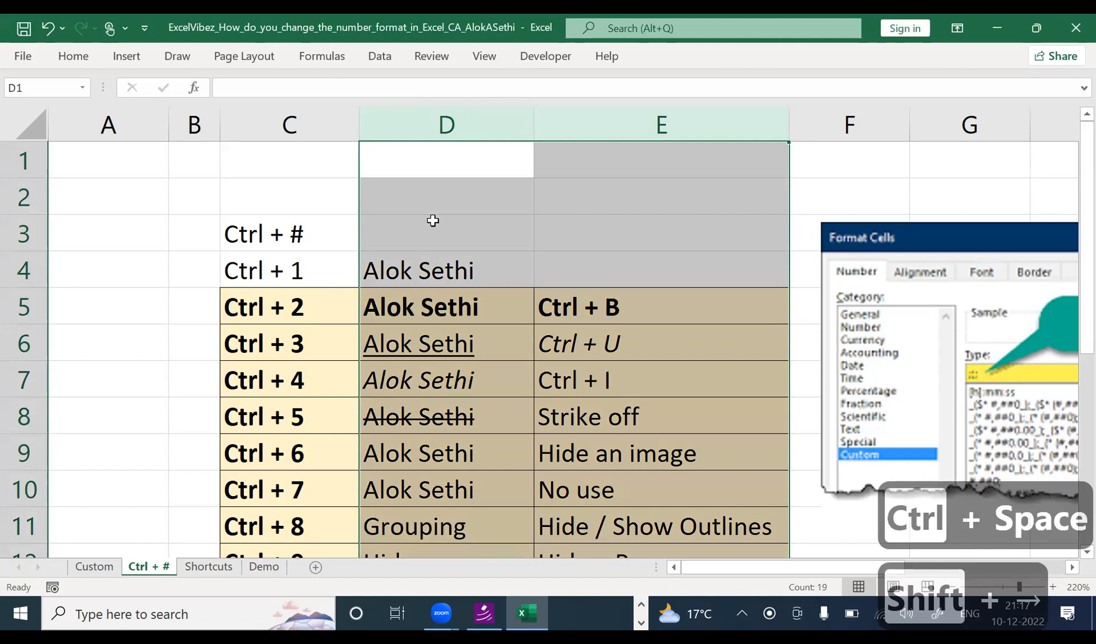
pyautogui.hotkey('ctrl', '0')
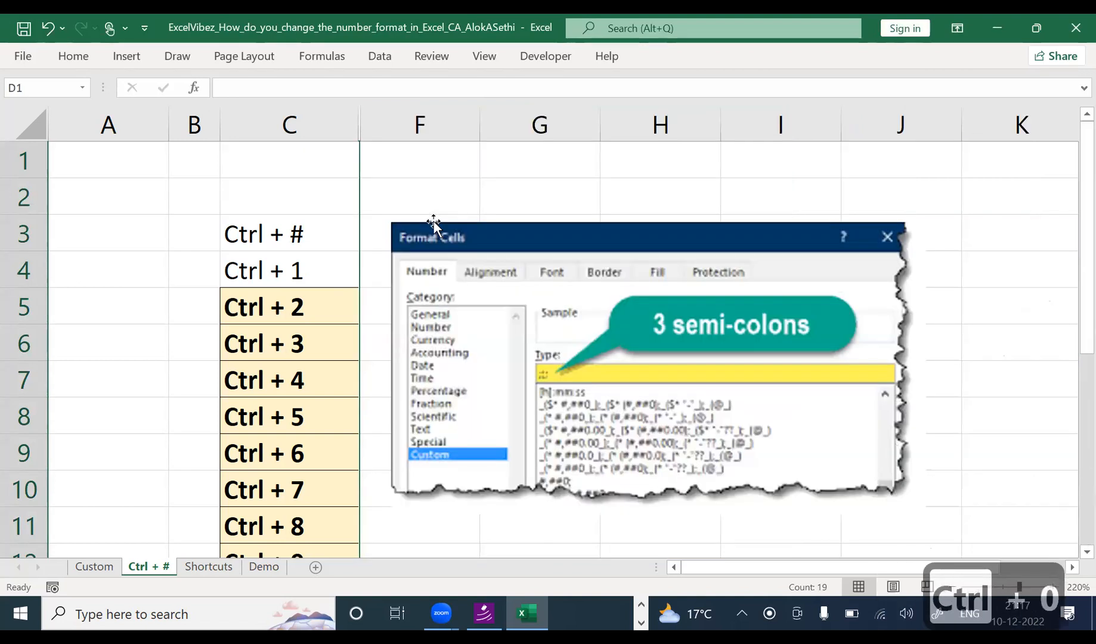
# Step: Select columns C to F and try Ctrl+Shift+0 to unhide D and E
pyautogui.click(399, 177)
pyautogui.click(300, 165)
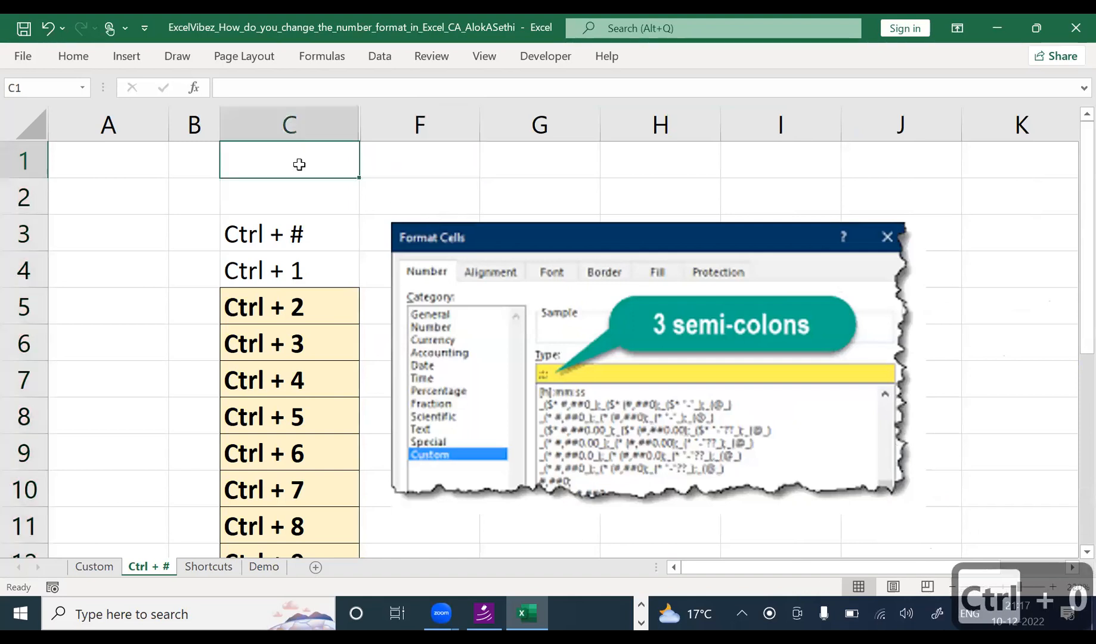
pyautogui.hotkey('shift', 'space')
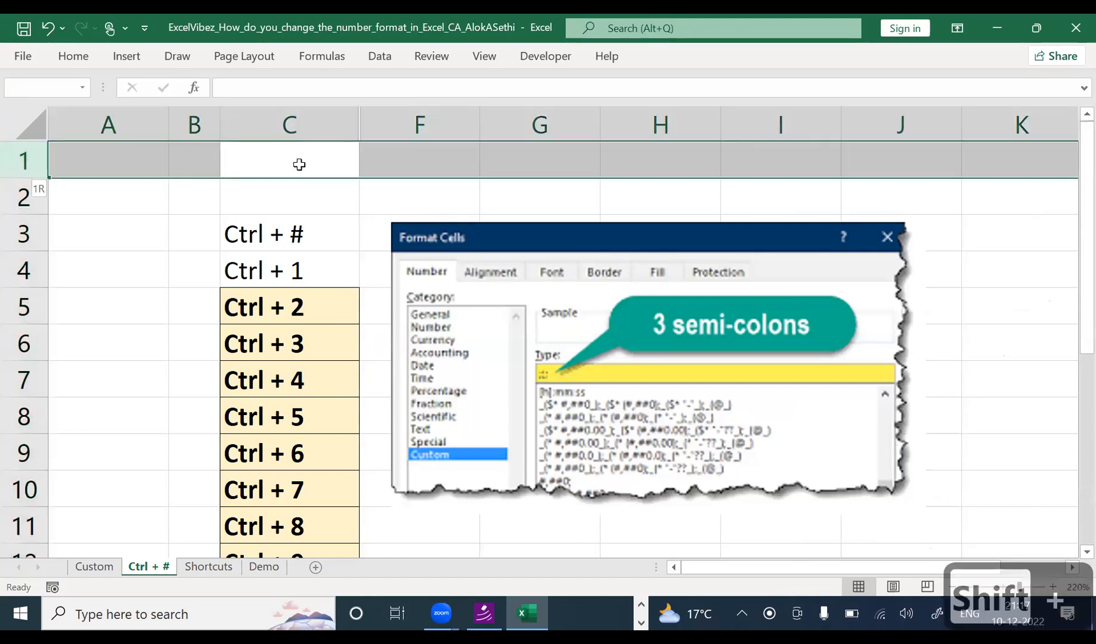
pyautogui.press('Down')
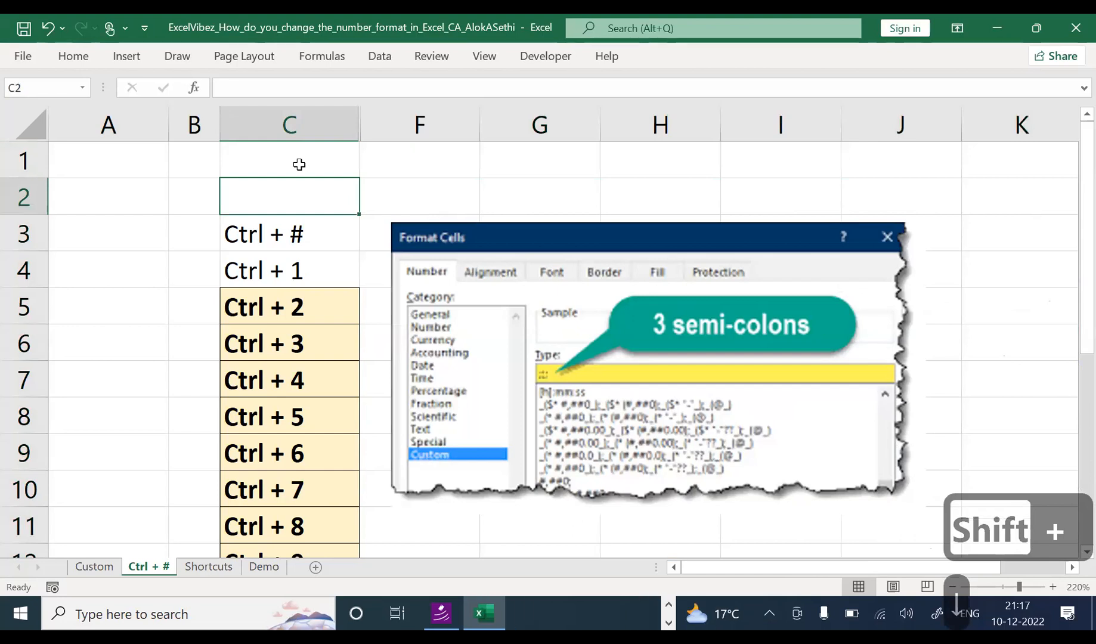
pyautogui.hotkey('ctrl', 'space')
pyautogui.hotkey('shift', 'Right')
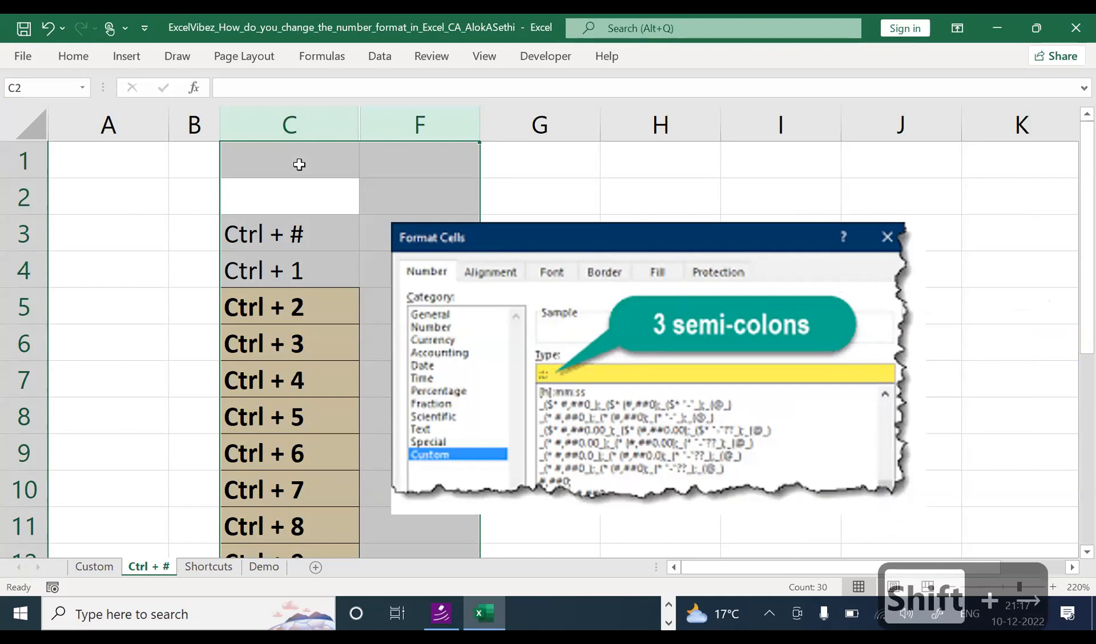
pyautogui.hotkey('ctrl', 'shift', '0')
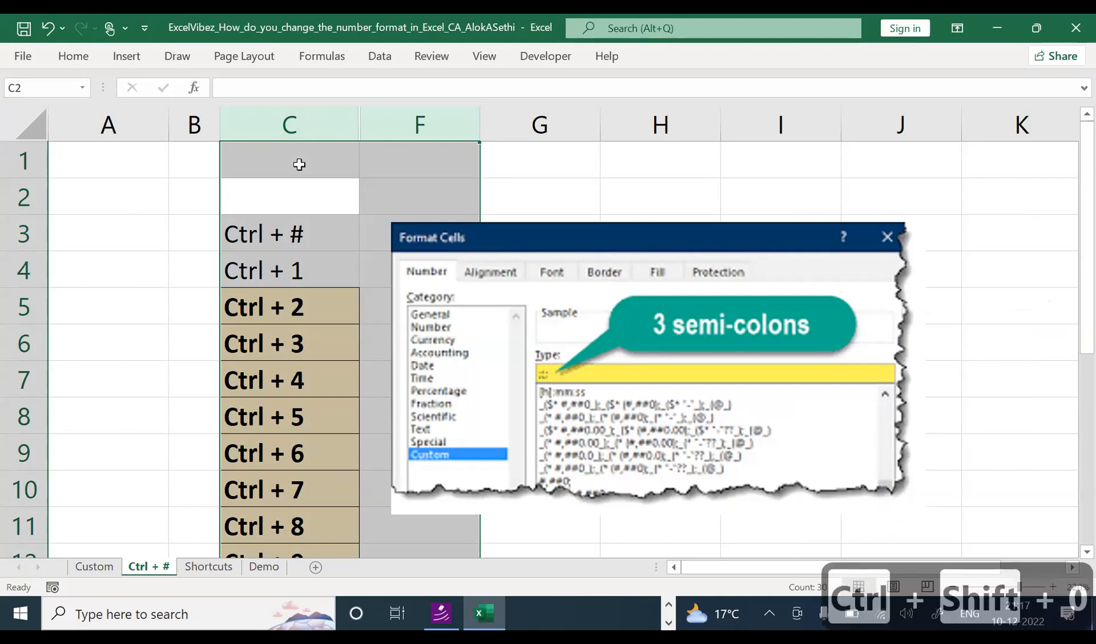
pyautogui.hotkey('ctrl', 'shift', '0')
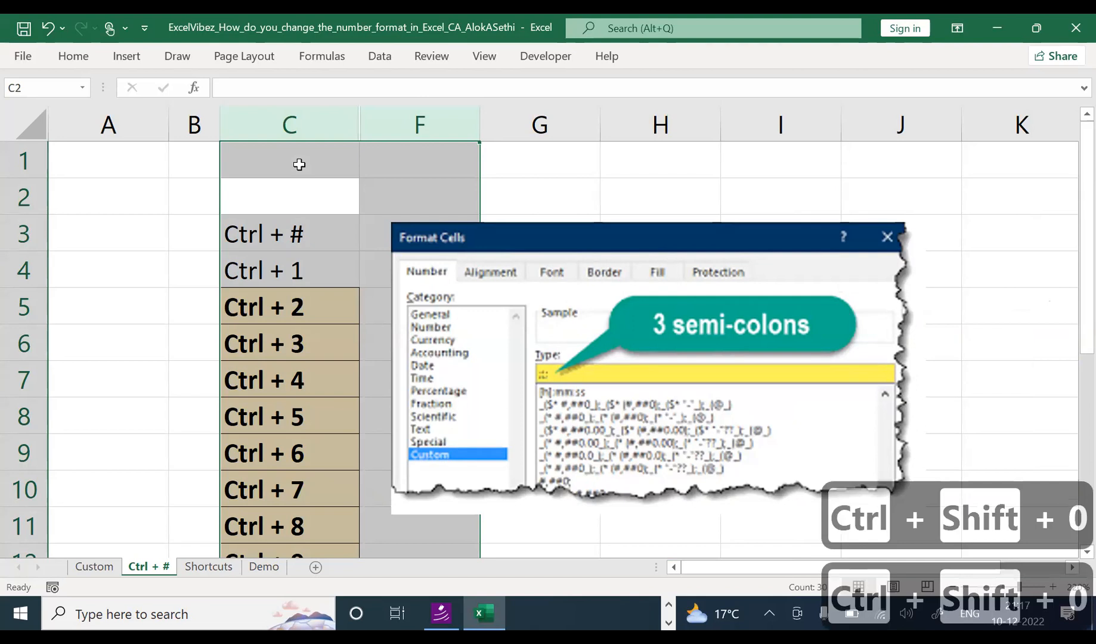
# Step: Select columns C through F and hide them with Ctrl+0
pyautogui.click(299, 164)
pyautogui.moveTo(326, 129); pyautogui.dragTo(420, 120)
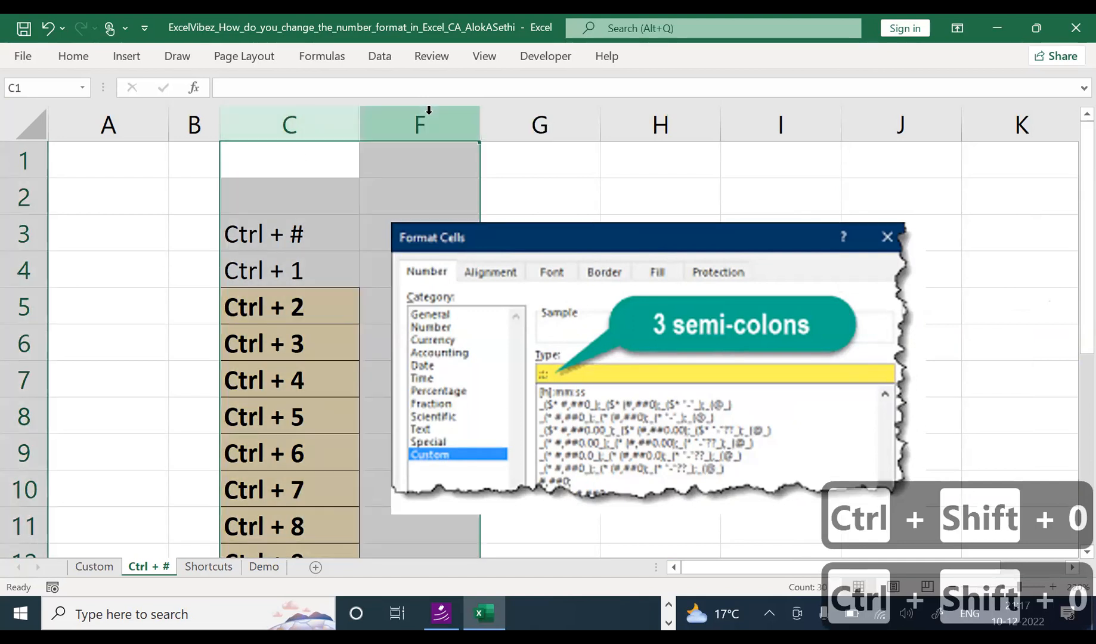
pyautogui.rightClick(423, 119)
pyautogui.press('Escape')
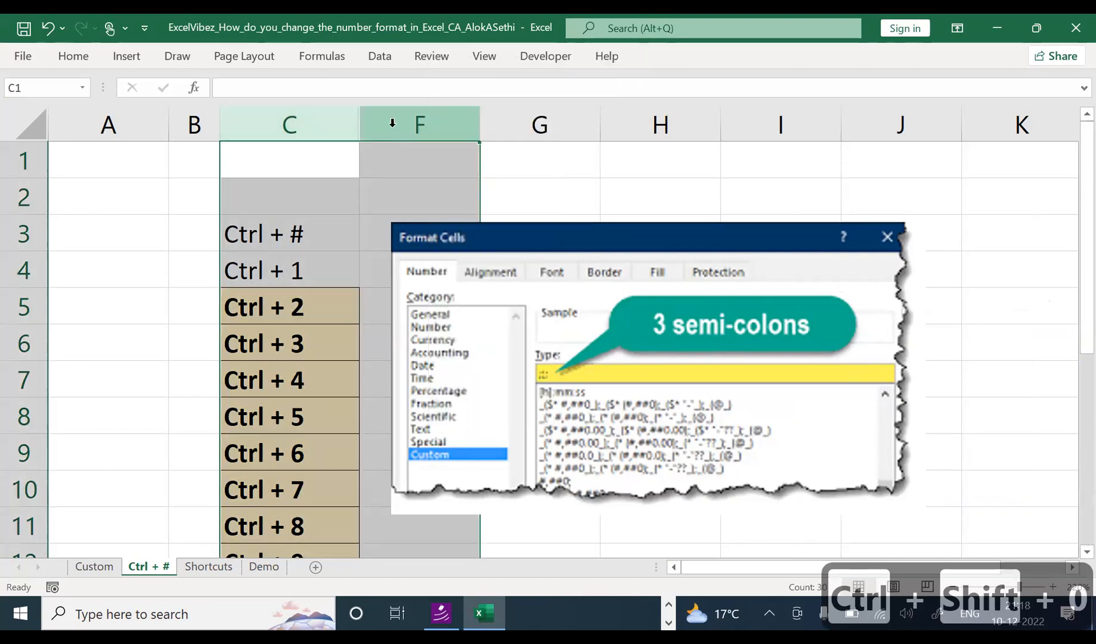
pyautogui.hotkey('ctrl', '0')
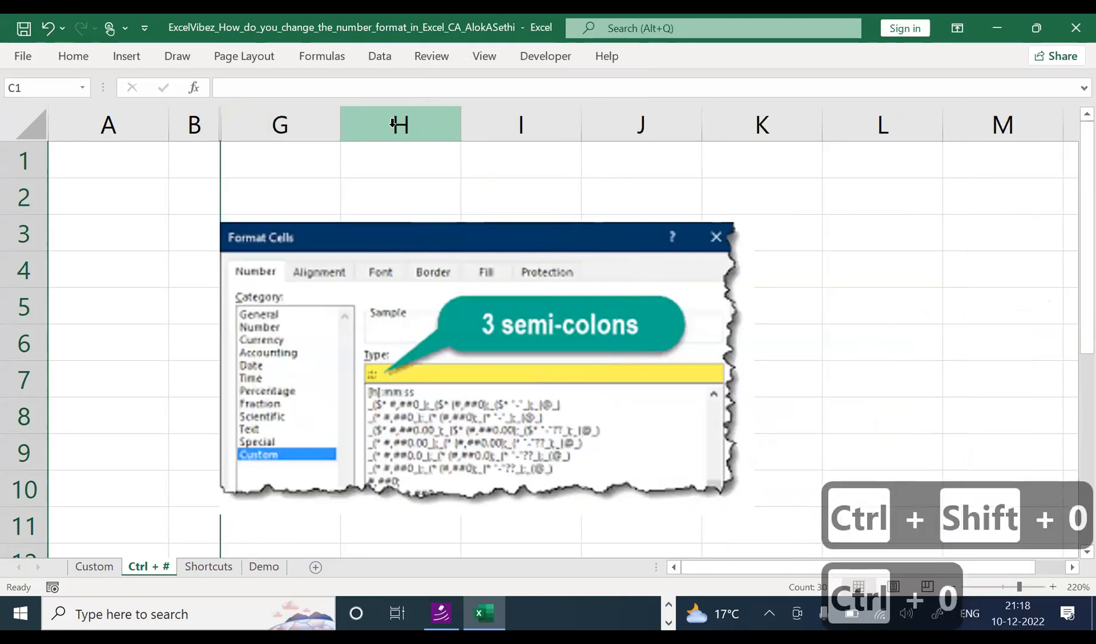
# Step: Try Ctrl+Shift+0 on a selection from column B, then undo the last two hides
pyautogui.press('Left')
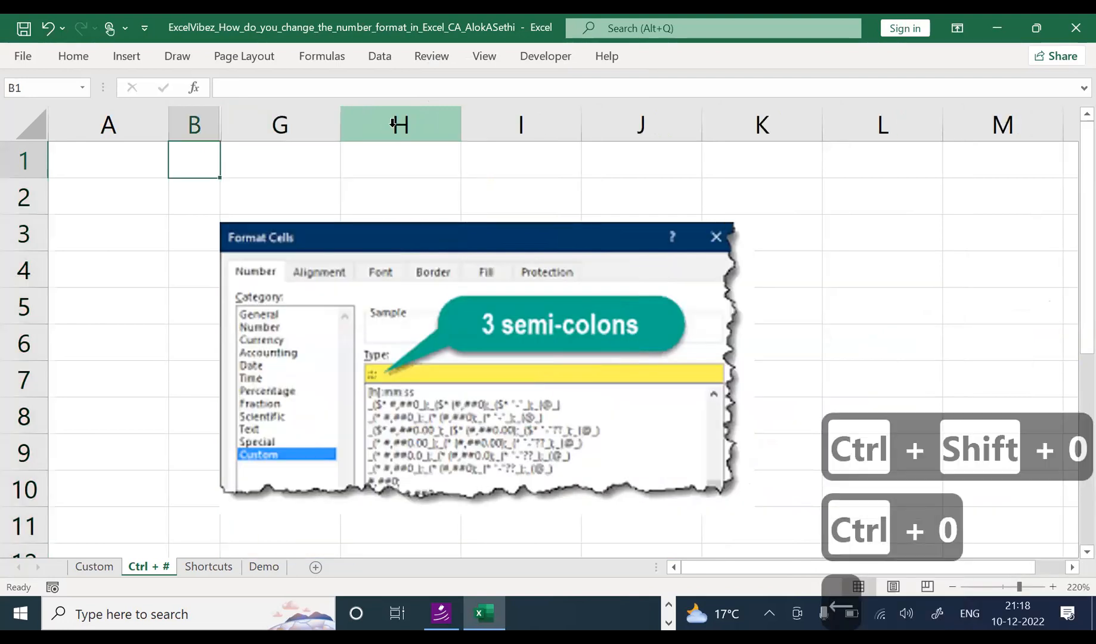
pyautogui.hotkey('shift', 'space')
pyautogui.press('Down')
pyautogui.hotkey('ctrl', 'space')
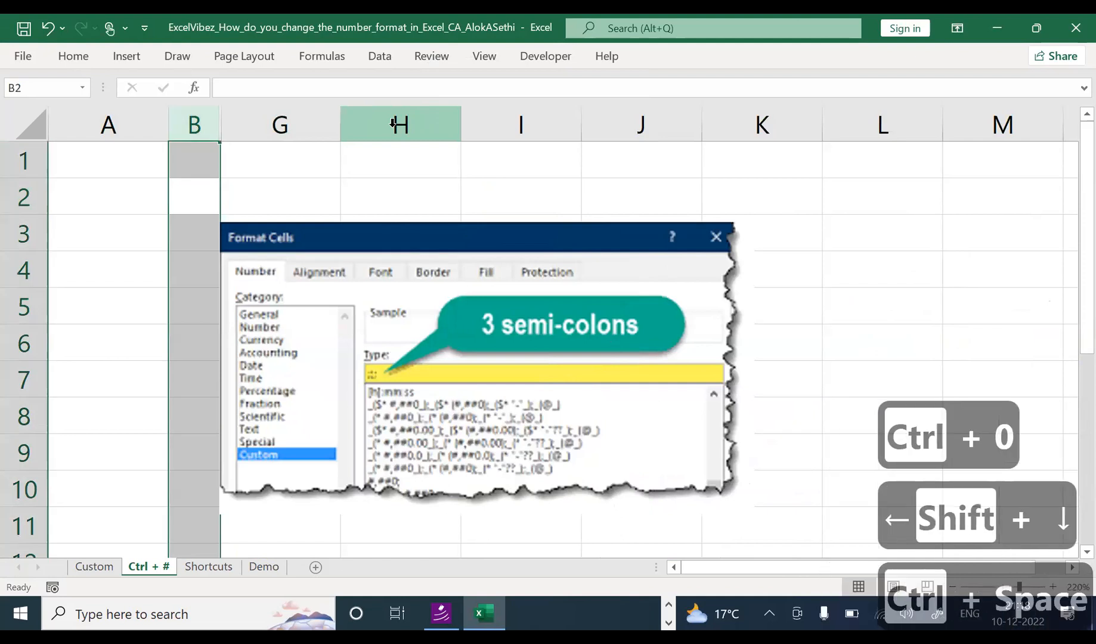
pyautogui.hotkey('shift', 'Right')
pyautogui.hotkey('shift', 'Right')
pyautogui.hotkey('ctrl', 'shift', '0')
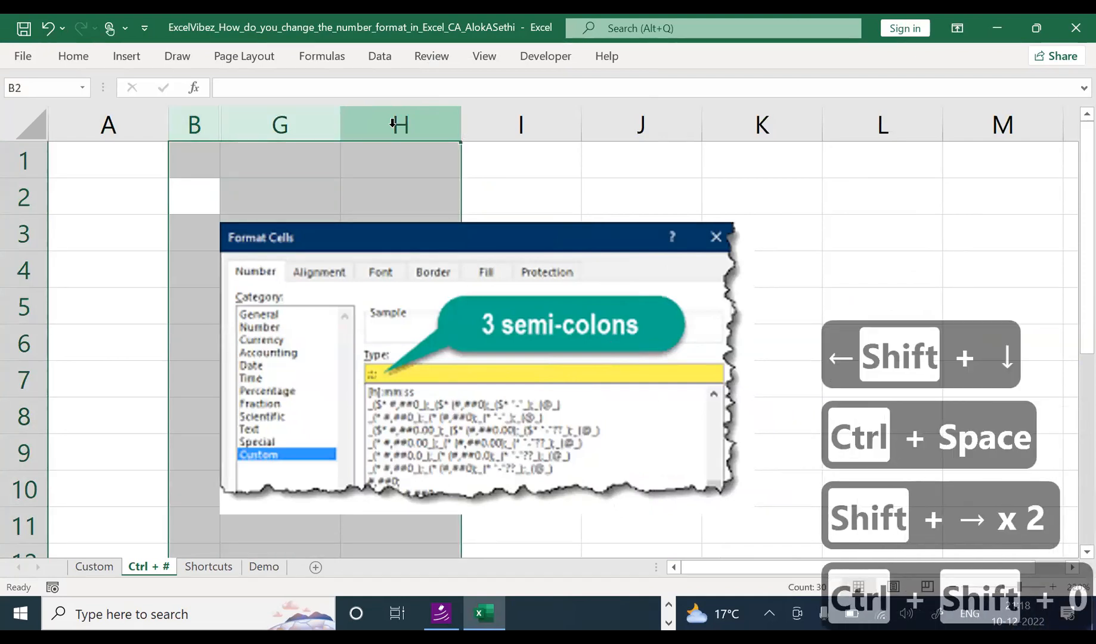
pyautogui.hotkey('ctrl', 'z')
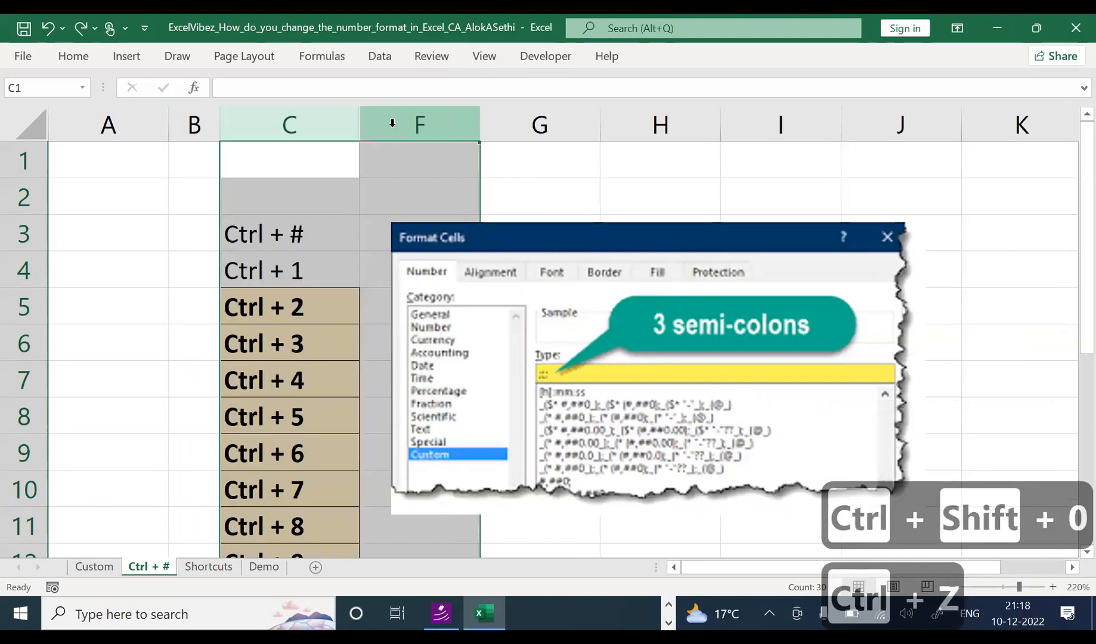
pyautogui.hotkey('ctrl', 'z')
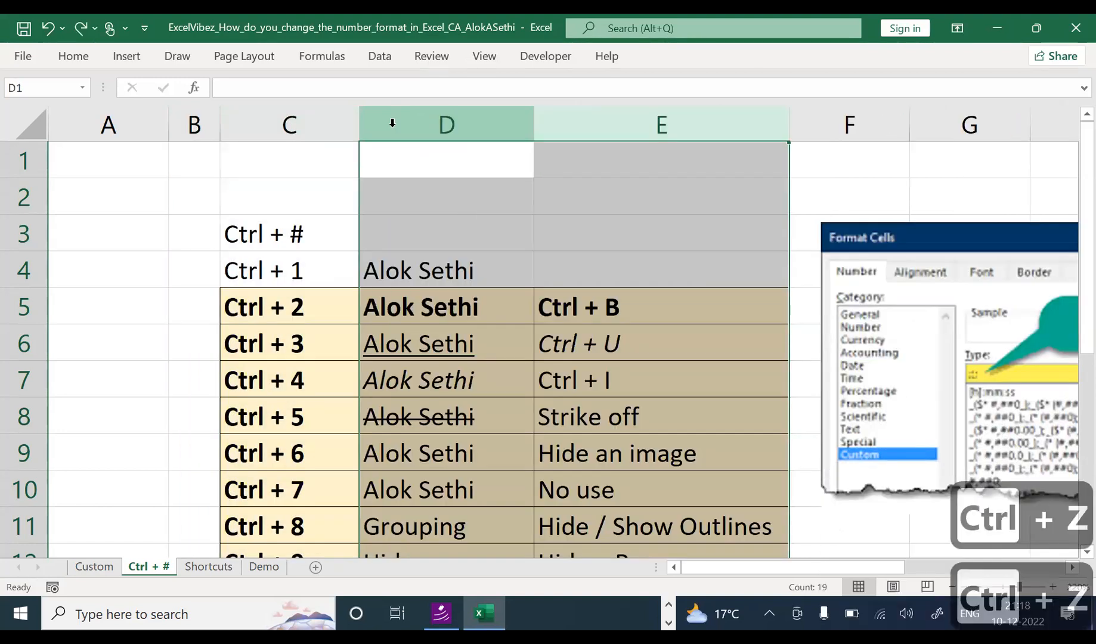
# Step: Select columns D and E again and hide them with Ctrl+0
pyautogui.hotkey('ctrl', 'z')
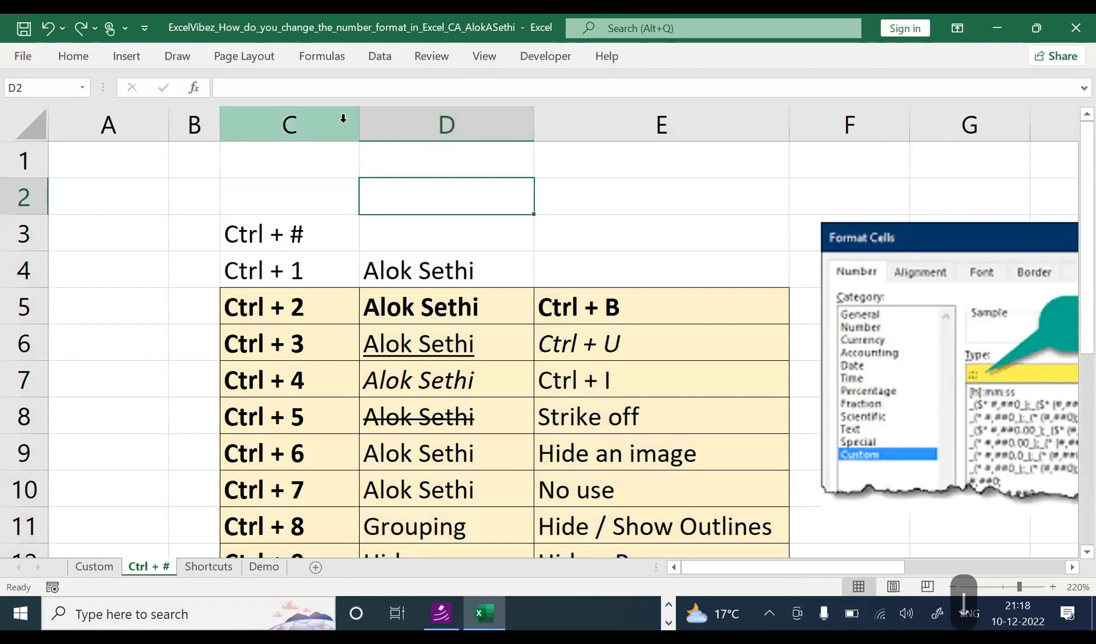
pyautogui.hotkey('ctrl', 'y')
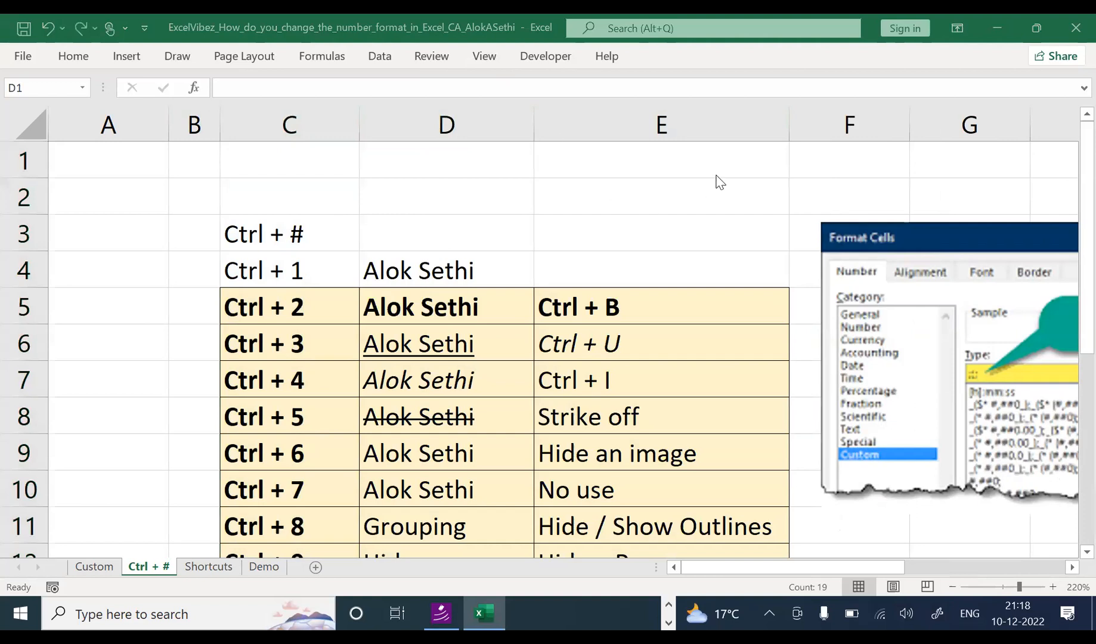
pyautogui.click(632, 254)
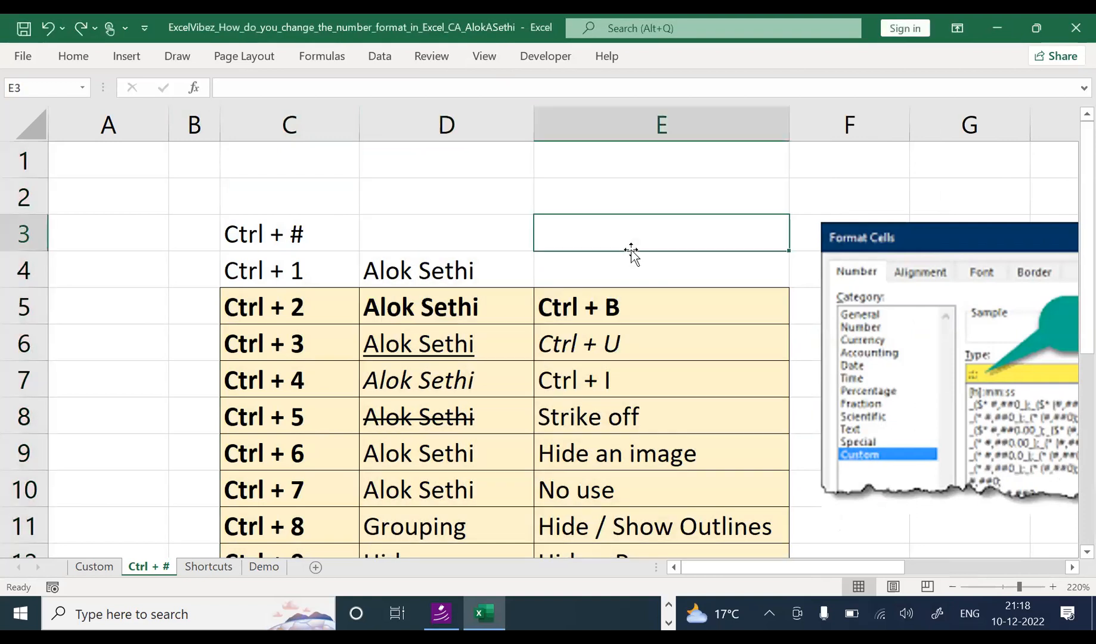
pyautogui.hotkey('ctrl', 'space')
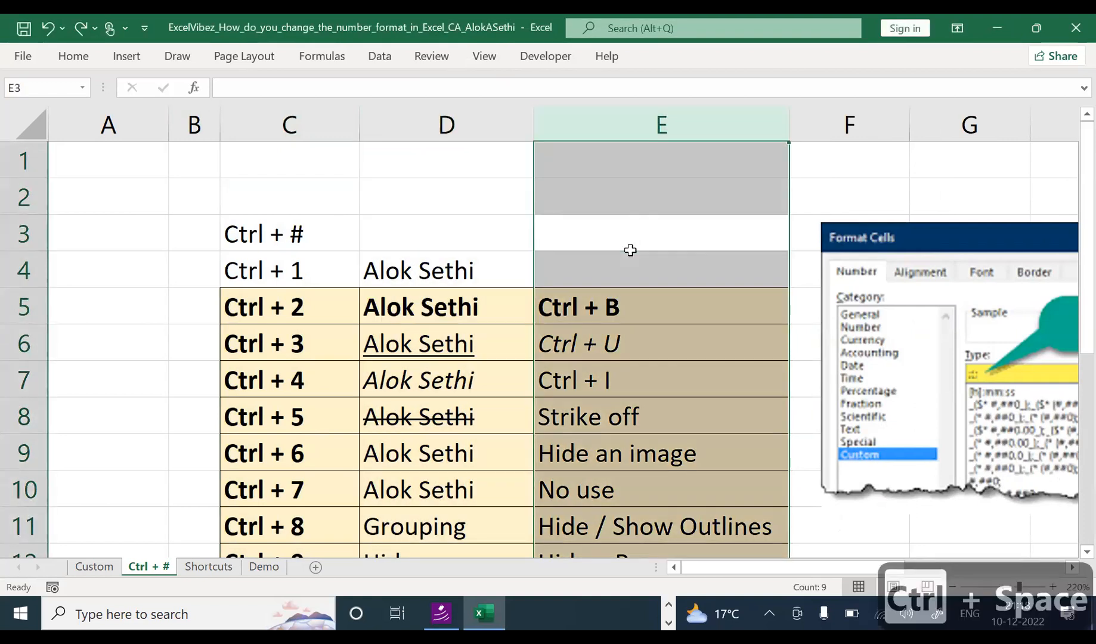
pyautogui.hotkey('shift', 'Left')
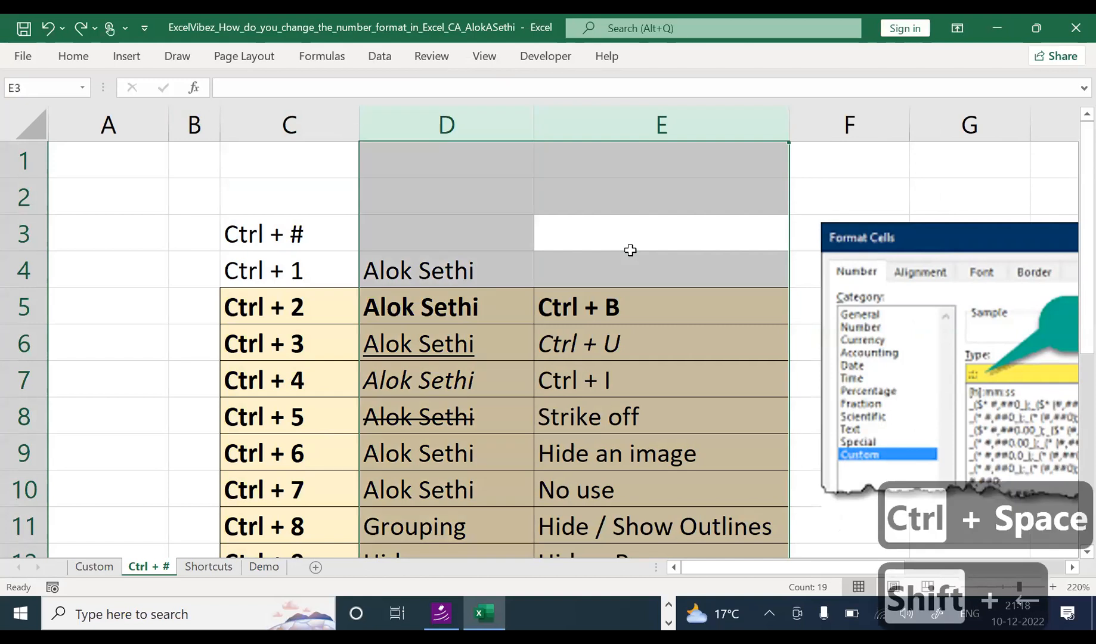
pyautogui.hotkey('ctrl', '0')
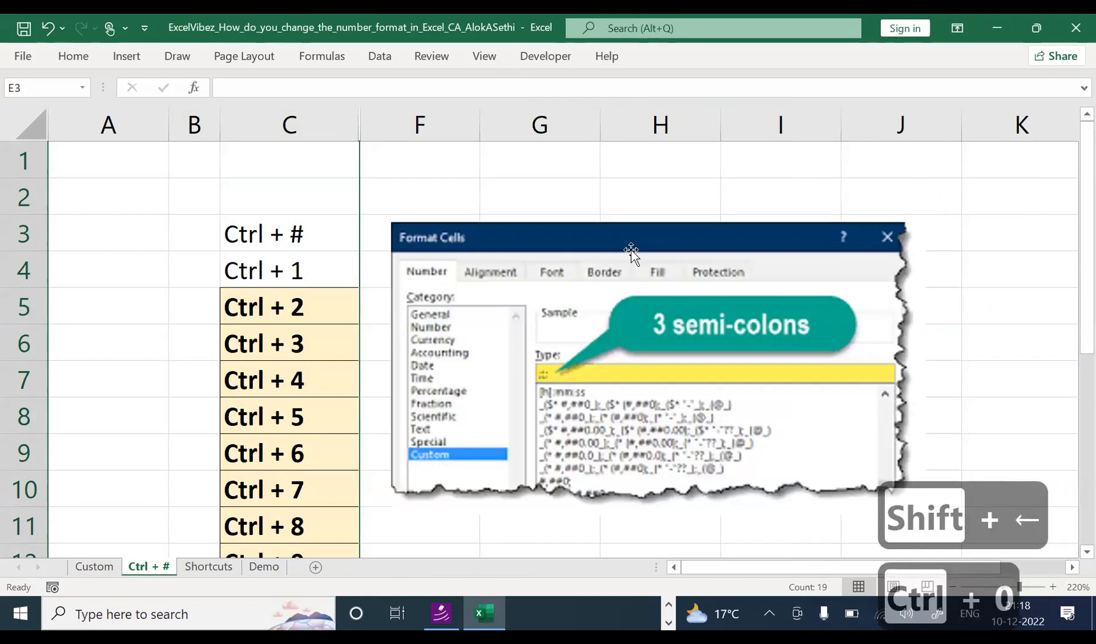
# Step: Select columns C to F and choose Unhide from the context menu
pyautogui.press('Right')
pyautogui.press('Left')
pyautogui.press('Up')
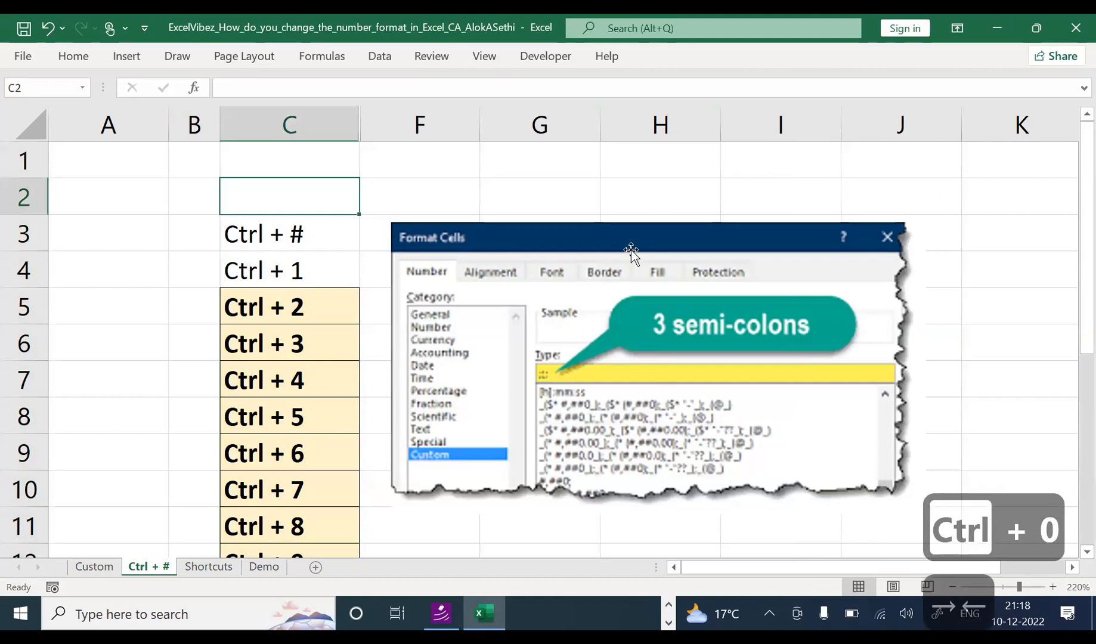
pyautogui.hotkey('ctrl', 'space')
pyautogui.hotkey('shift', 'Right')
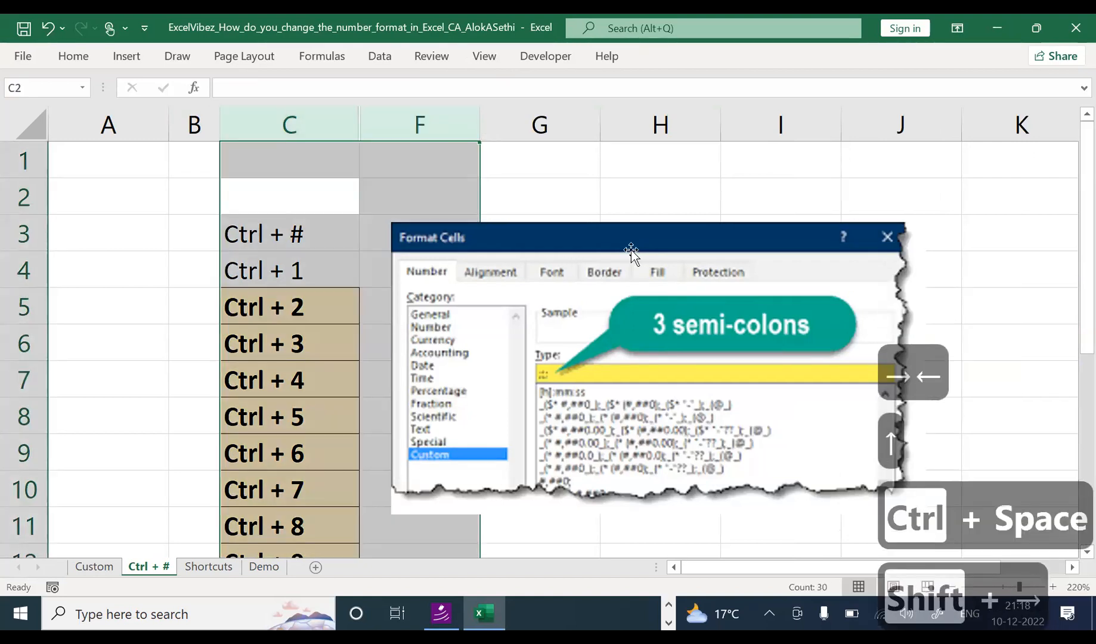
pyautogui.press('Menu')
pyautogui.press('Up')
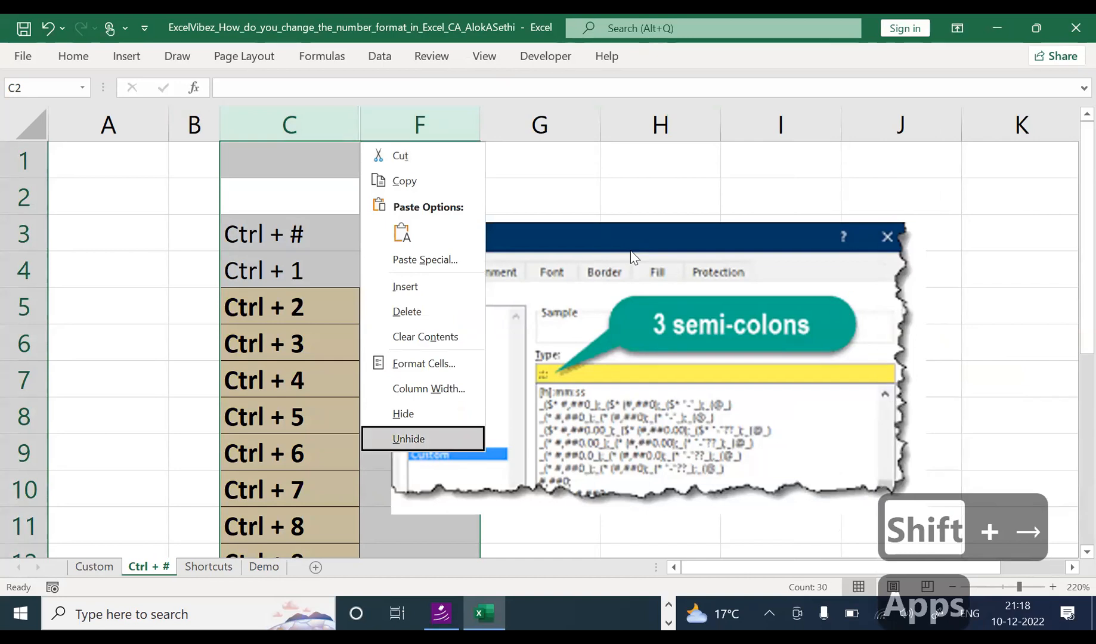
pyautogui.press('Return')
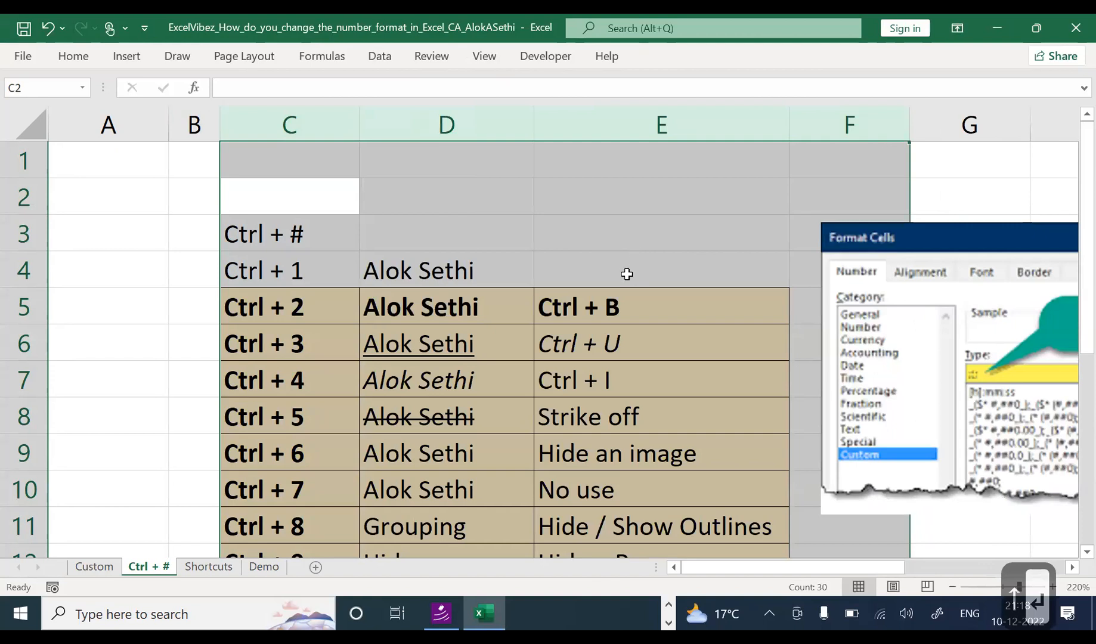
pyautogui.scroll(-1, 608, 263)
pyautogui.scroll(1, 587, 267)
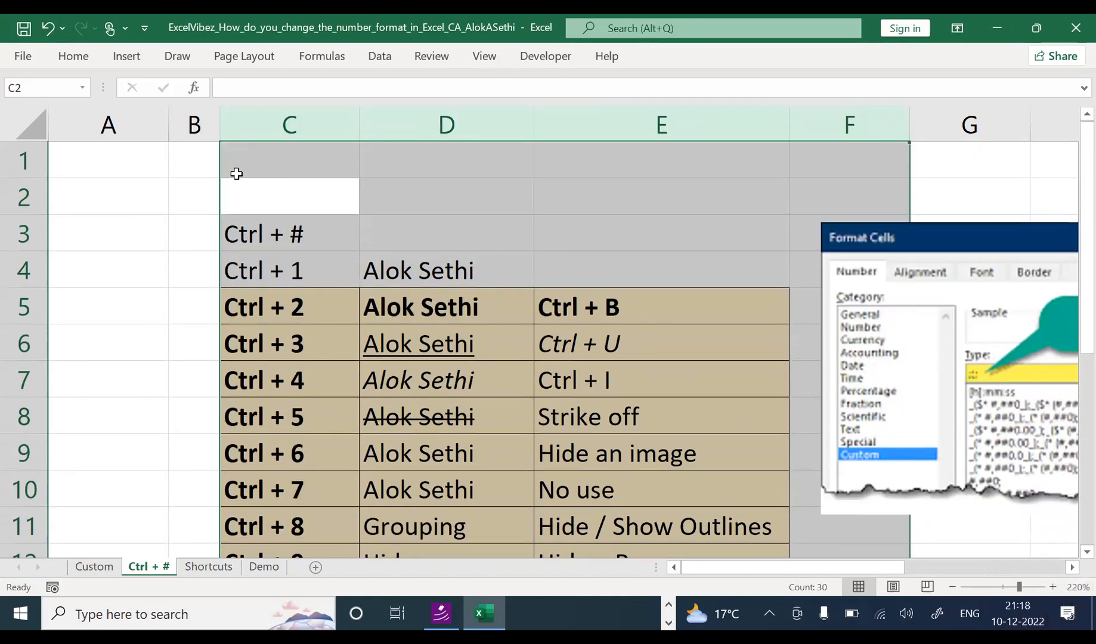
# Step: Select the title cells and try centre alignment, then cancel it
pyautogui.click(232, 171)
pyautogui.moveTo(257, 225); pyautogui.dragTo(662, 239)
pyautogui.press('alt')
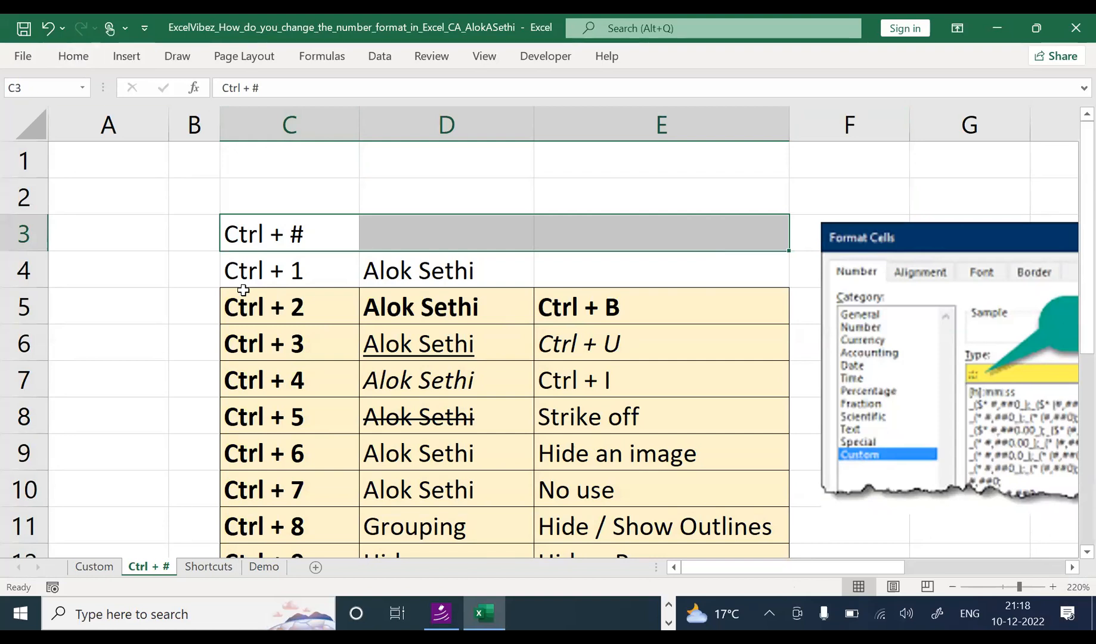
pyautogui.press('h')
pyautogui.press('a')
pyautogui.press('c')
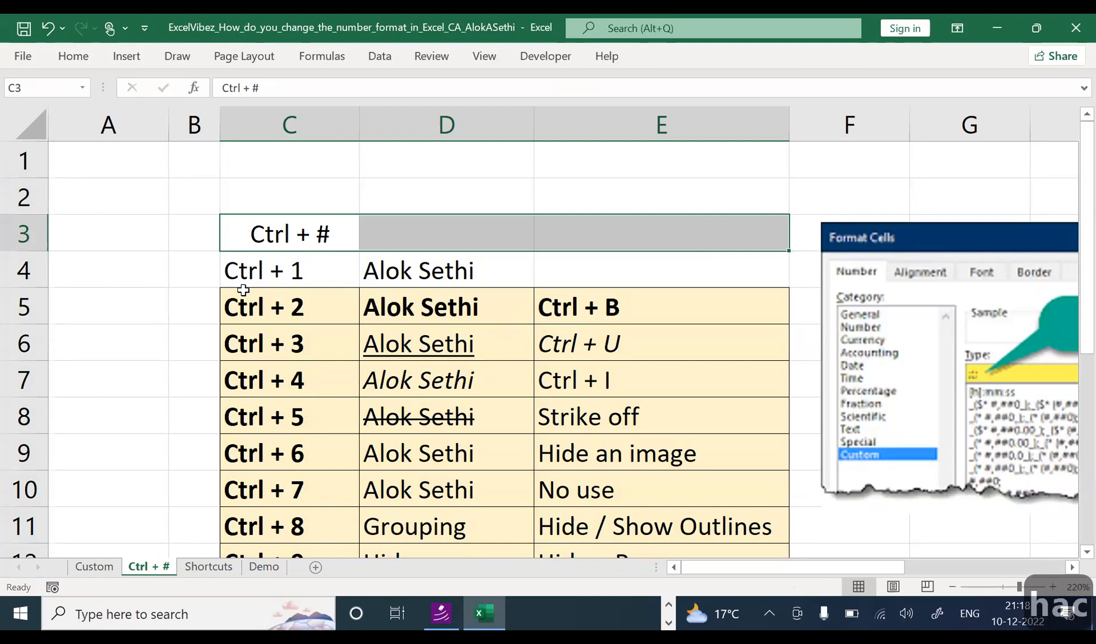
pyautogui.press('Escape')
pyautogui.press('Down')
pyautogui.press('Up')
# Step: Merge and centre C3:E3 and make the Ctrl + # title bold
pyautogui.hotkey('shift', 'Right')
pyautogui.hotkey('shift', 'Right')
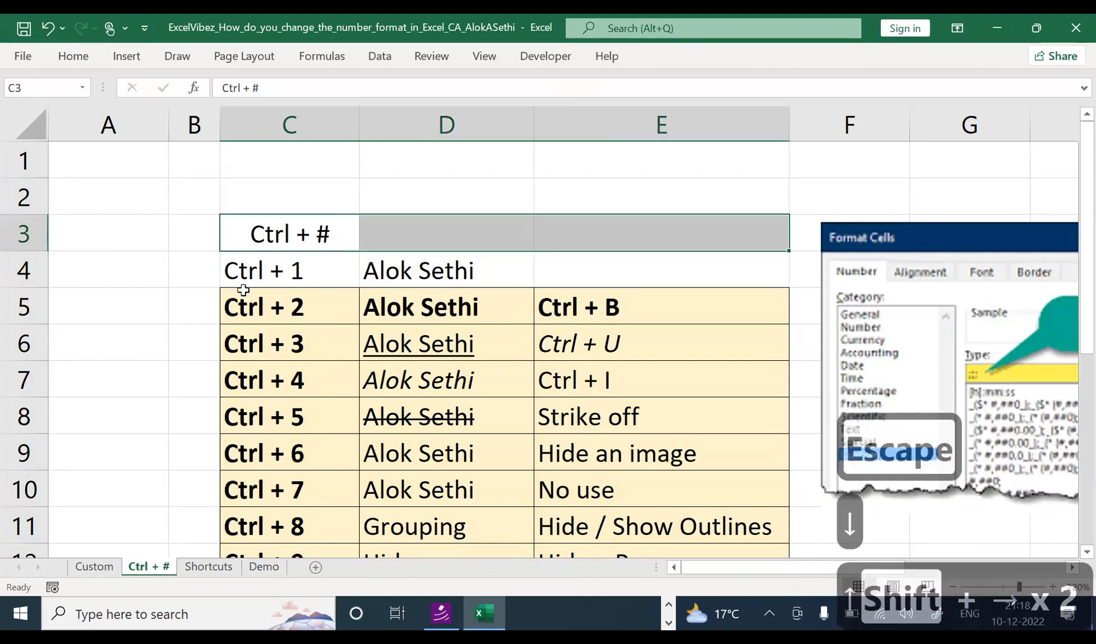
pyautogui.hotkey('alt', 'h')
pyautogui.press('a')
pyautogui.press('c')
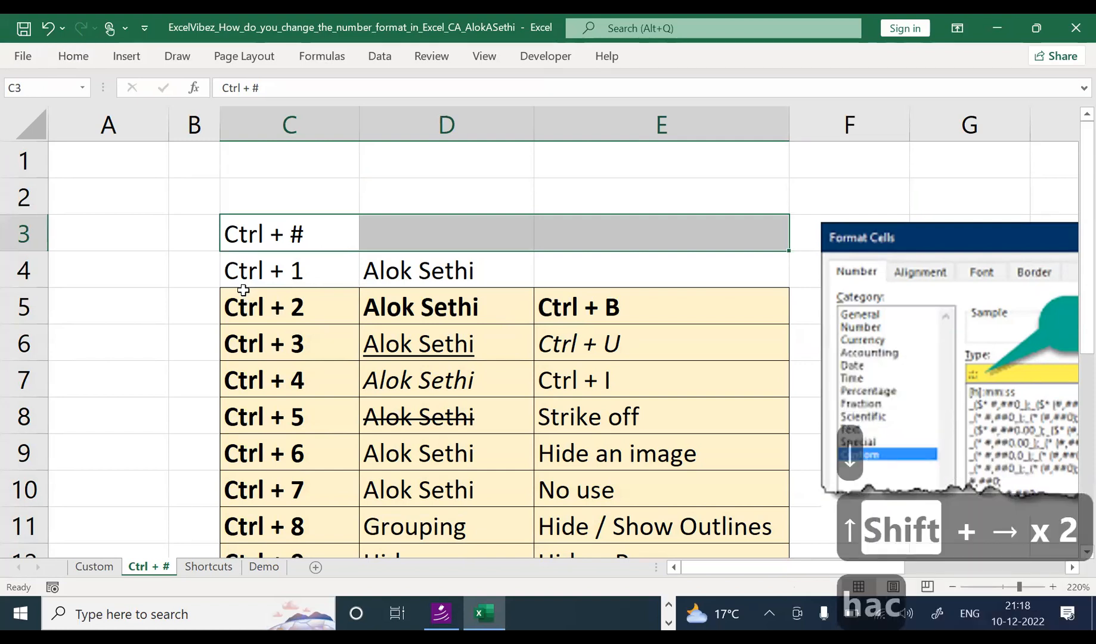
pyautogui.hotkey('alt', 'h')
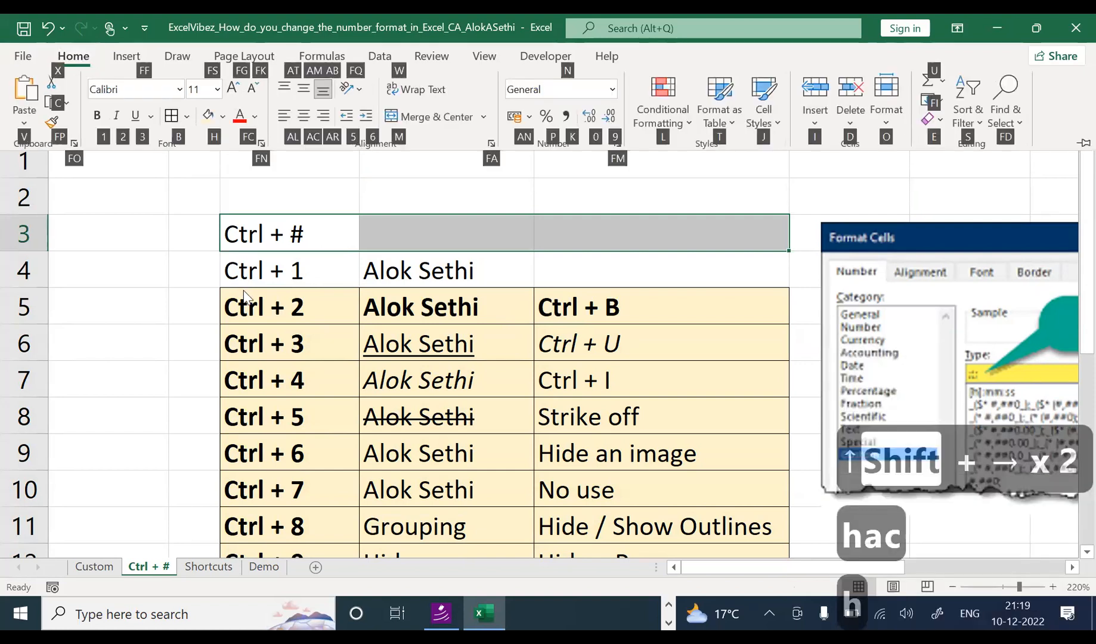
pyautogui.press('m')
pyautogui.press('c')
pyautogui.hotkey('ctrl', 'b')
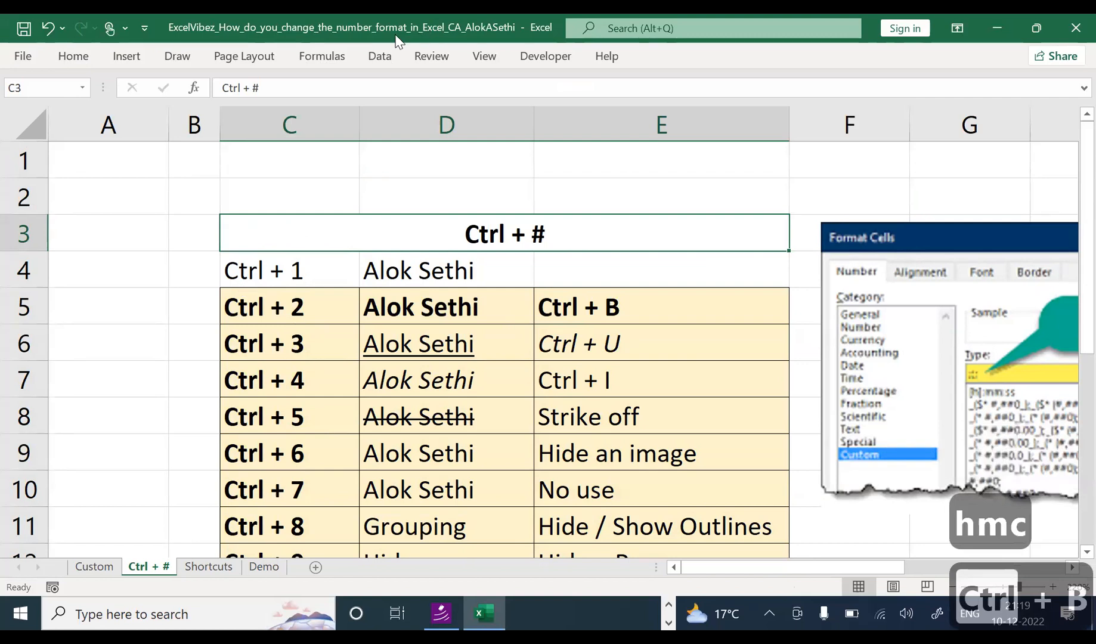
# Step: Select cells C4 through E4 in the first table row
pyautogui.click(278, 267)
pyautogui.moveTo(387, 279); pyautogui.dragTo(486, 291)
pyautogui.click(505, 270)
pyautogui.click(578, 270)
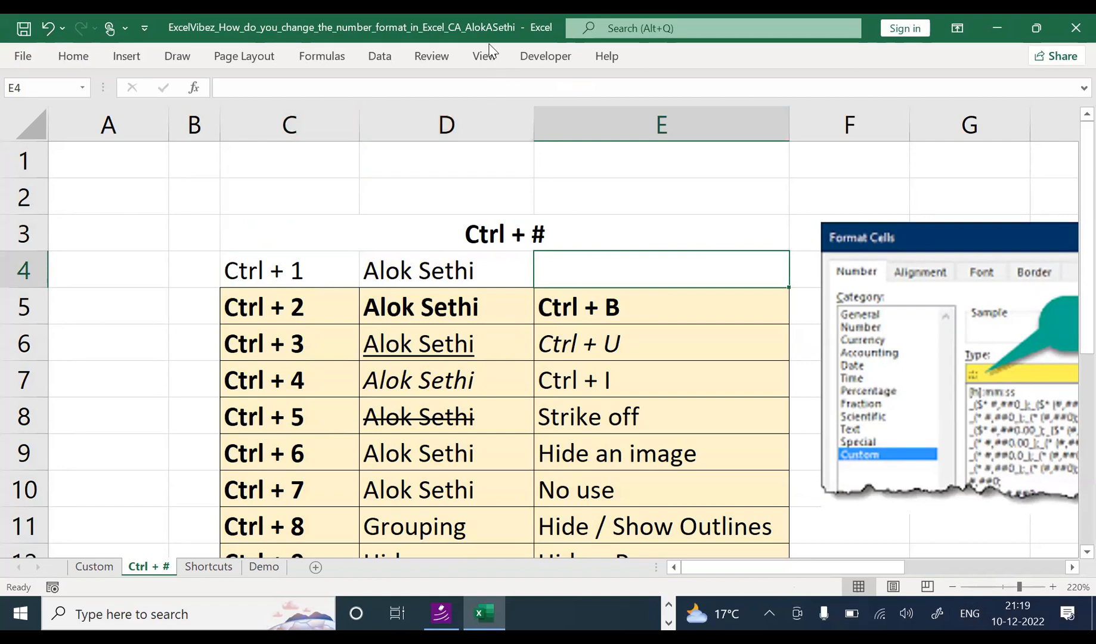
pyautogui.hotkey('ctrl', '1')
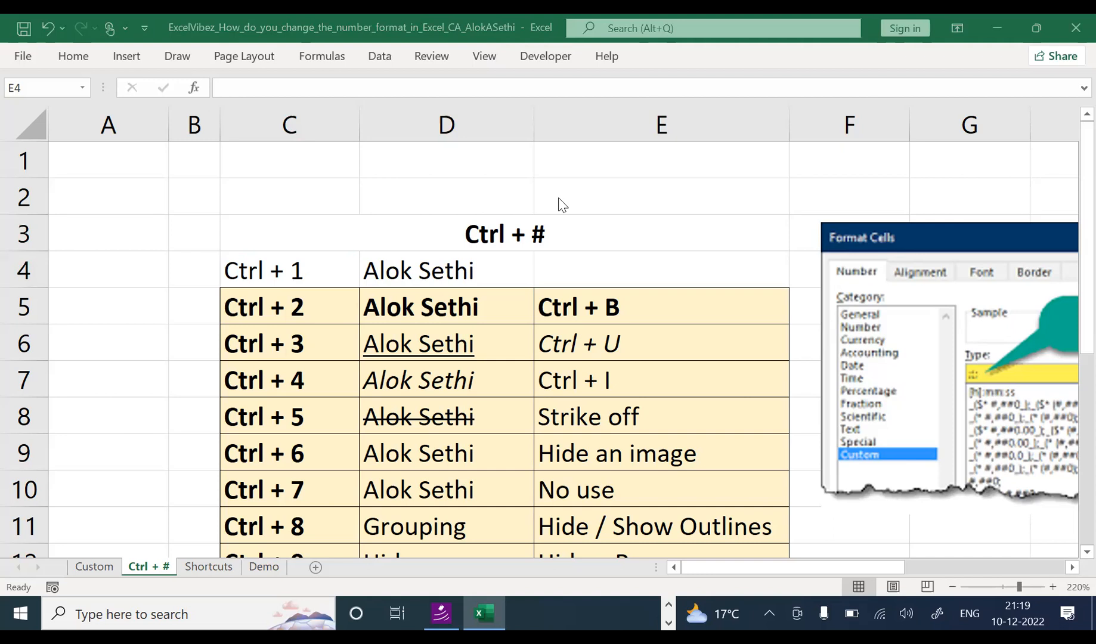
pyautogui.click(639, 222)
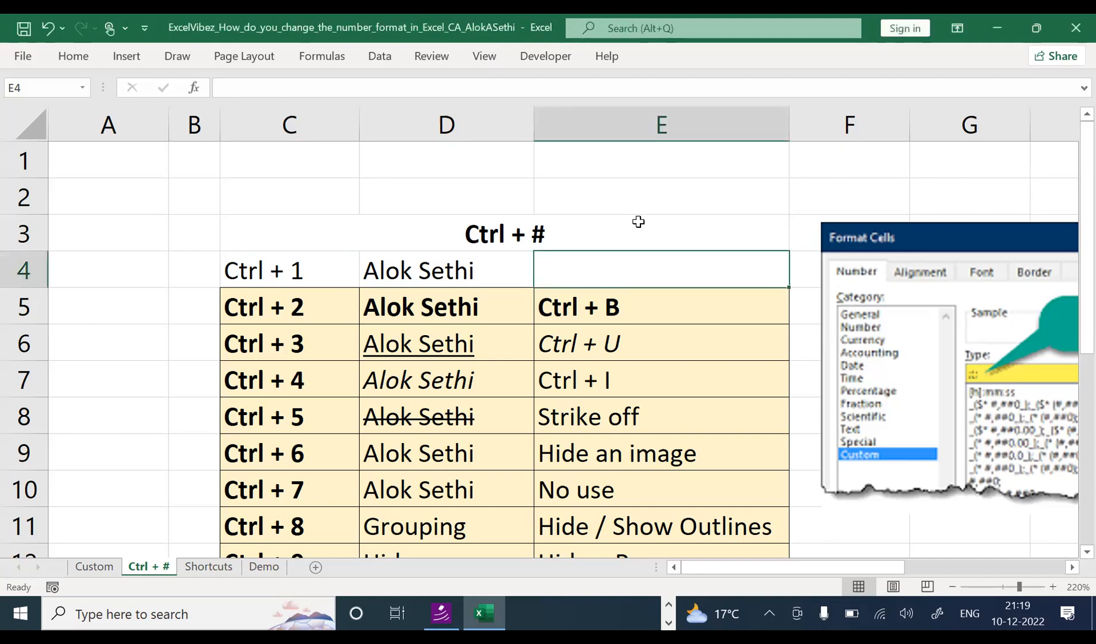
pyautogui.hotkey('ctrl', 'space')
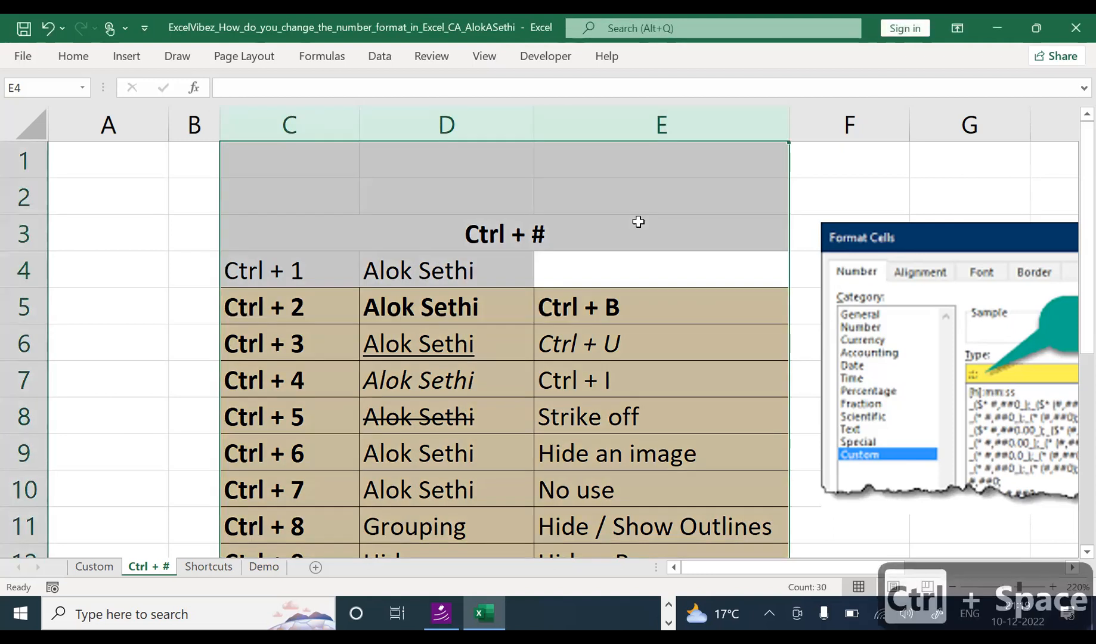
pyautogui.press('Down')
pyautogui.press('Left')
pyautogui.press('Left')
pyautogui.press('Left')
pyautogui.press('Left')
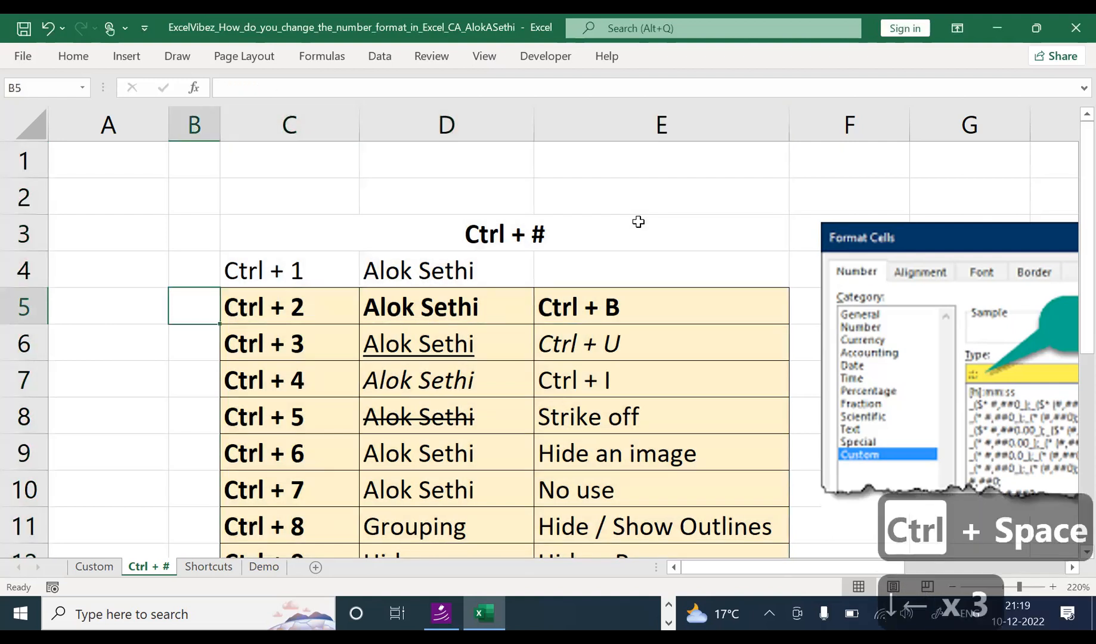
pyautogui.hotkey('ctrl', 'space')
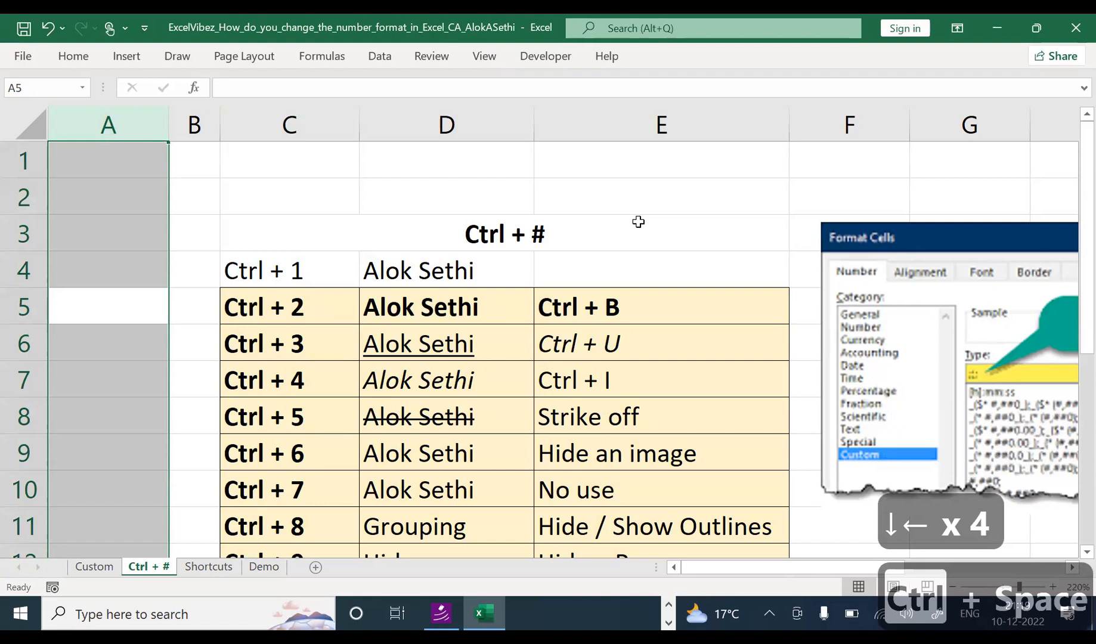
pyautogui.press('Right')
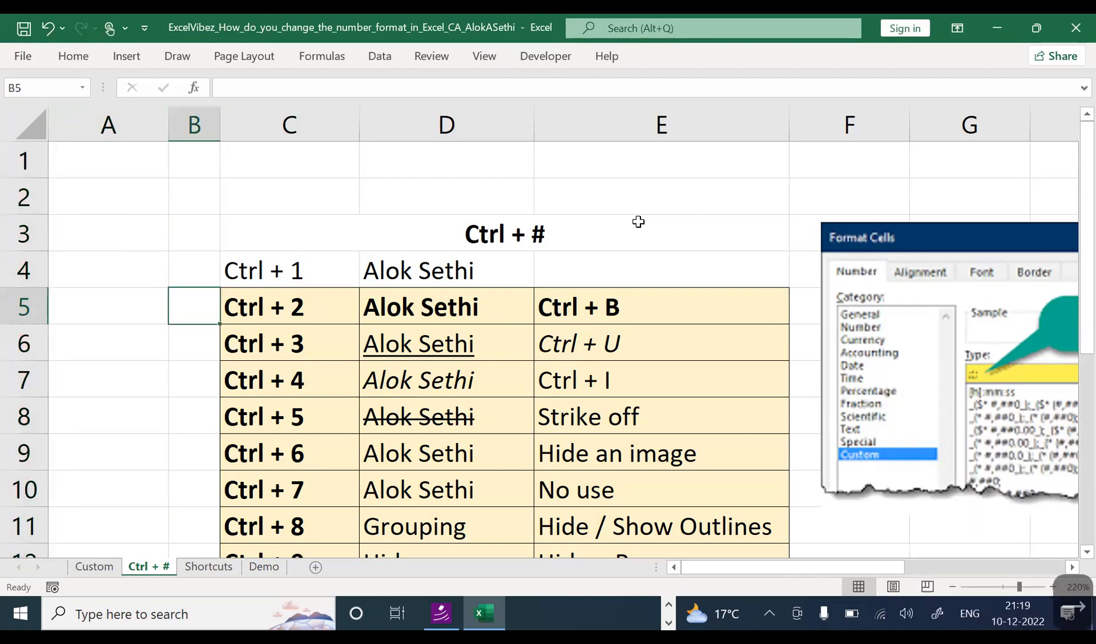
pyautogui.hotkey('ctrl', 'space')
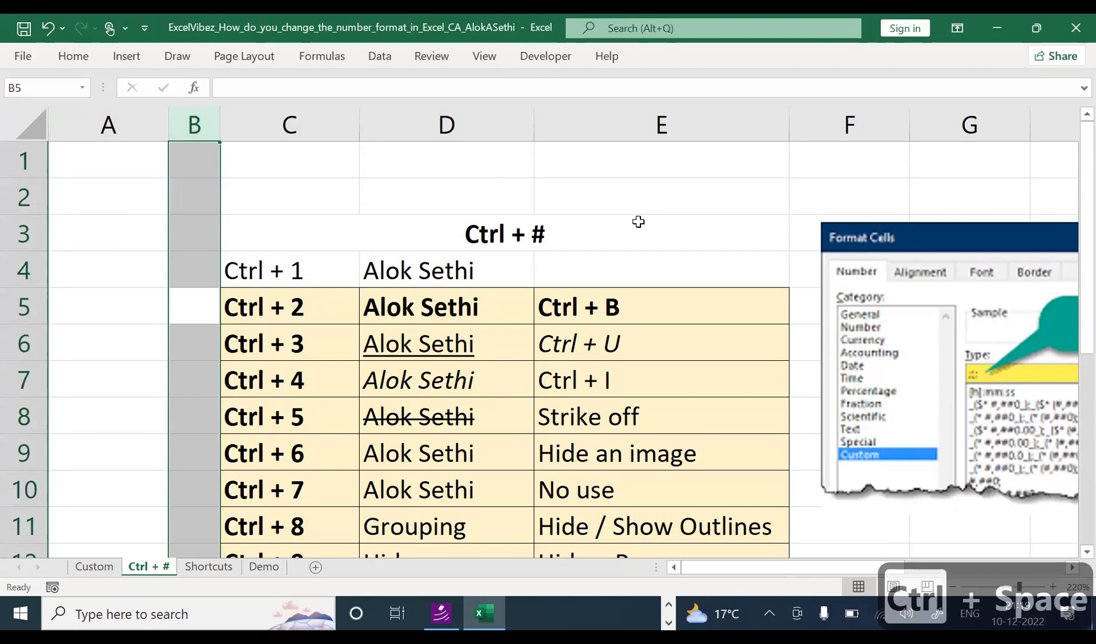
pyautogui.press('Right')
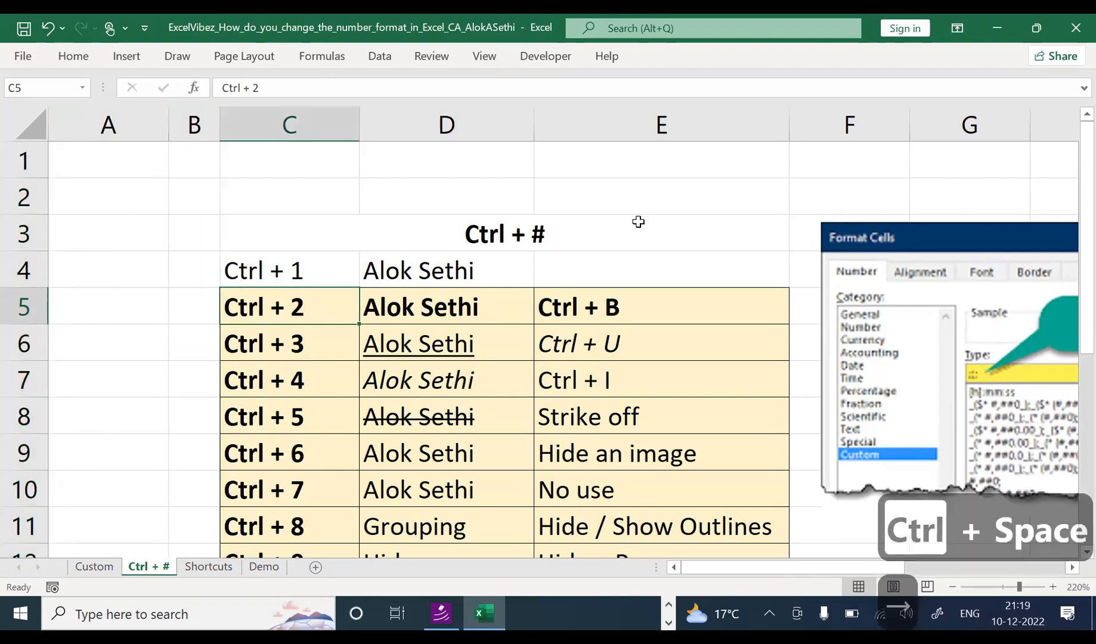
pyautogui.press('Up')
pyautogui.press('Up')
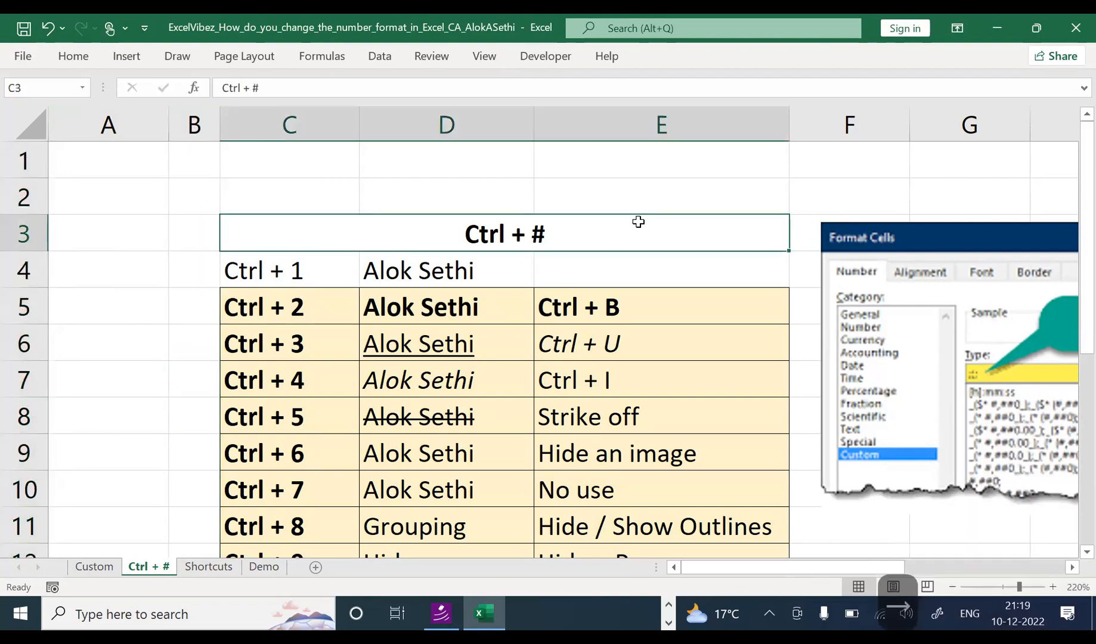
pyautogui.hotkey('ctrl', 'space')
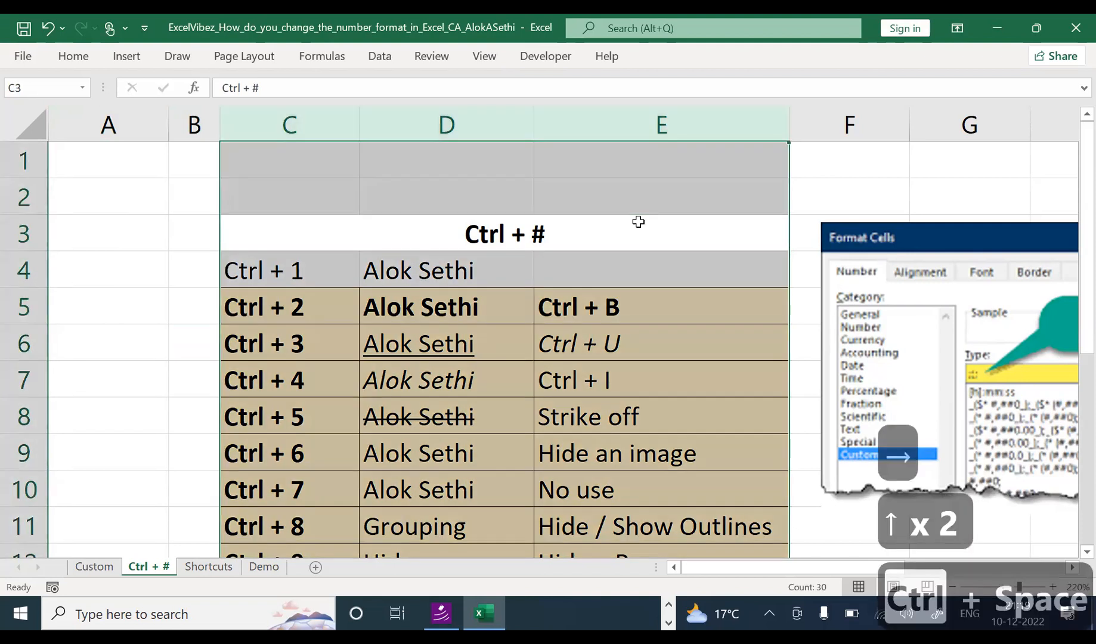
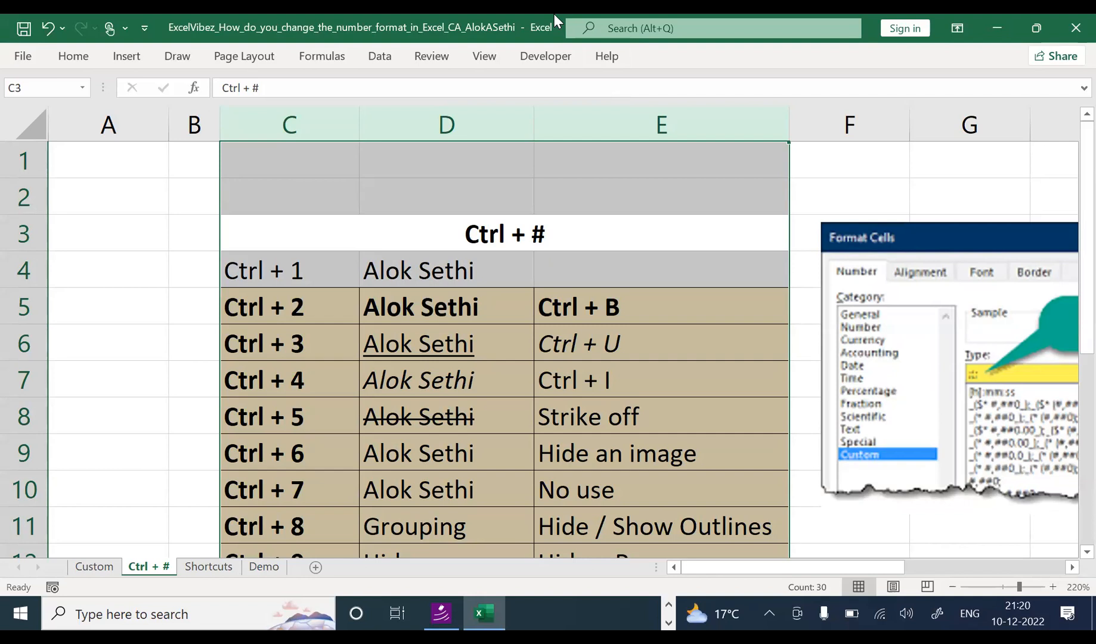
# Step: Select the title and columns C to E, then cancel the stray edit so C3 shows Ctrl + # again
pyautogui.click(298, 224)
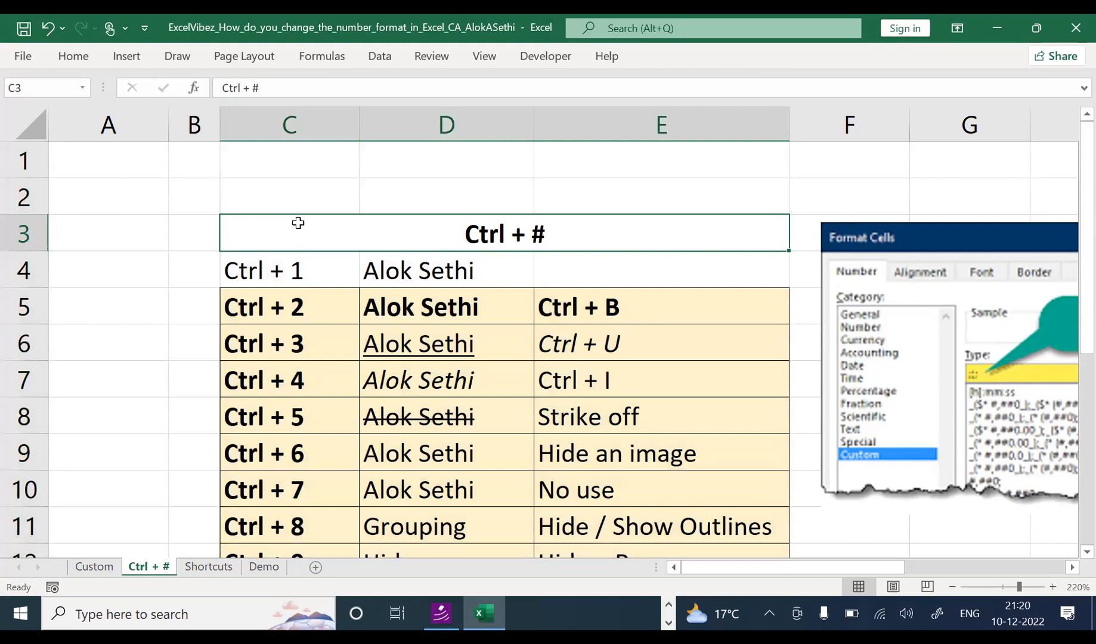
pyautogui.hotkey('ctrl', 'space')
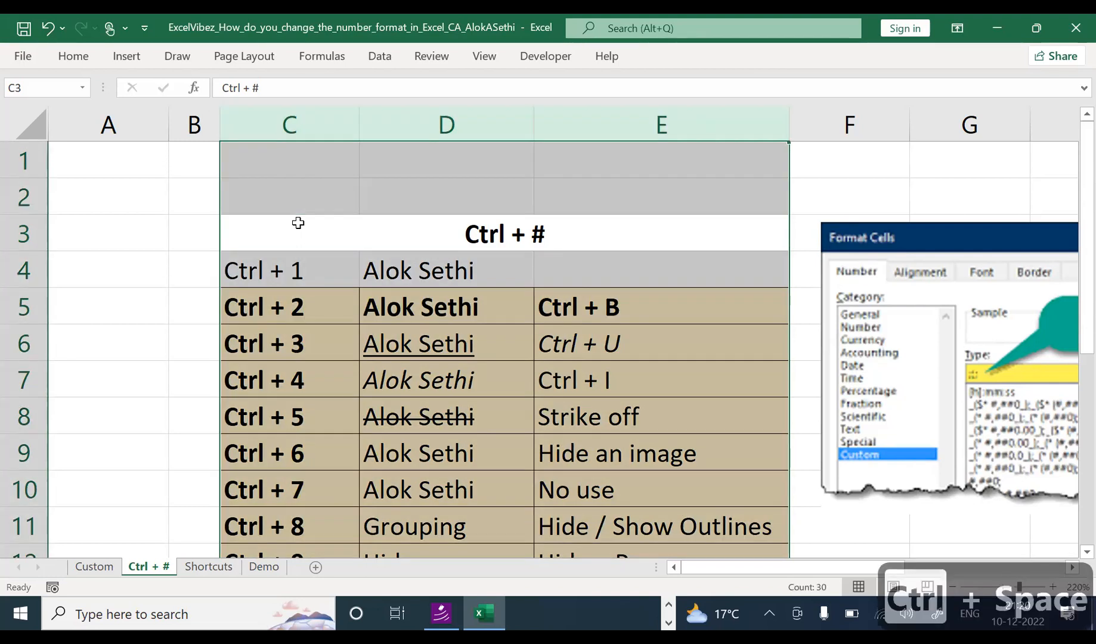
pyautogui.press('Down')
pyautogui.press('Up')
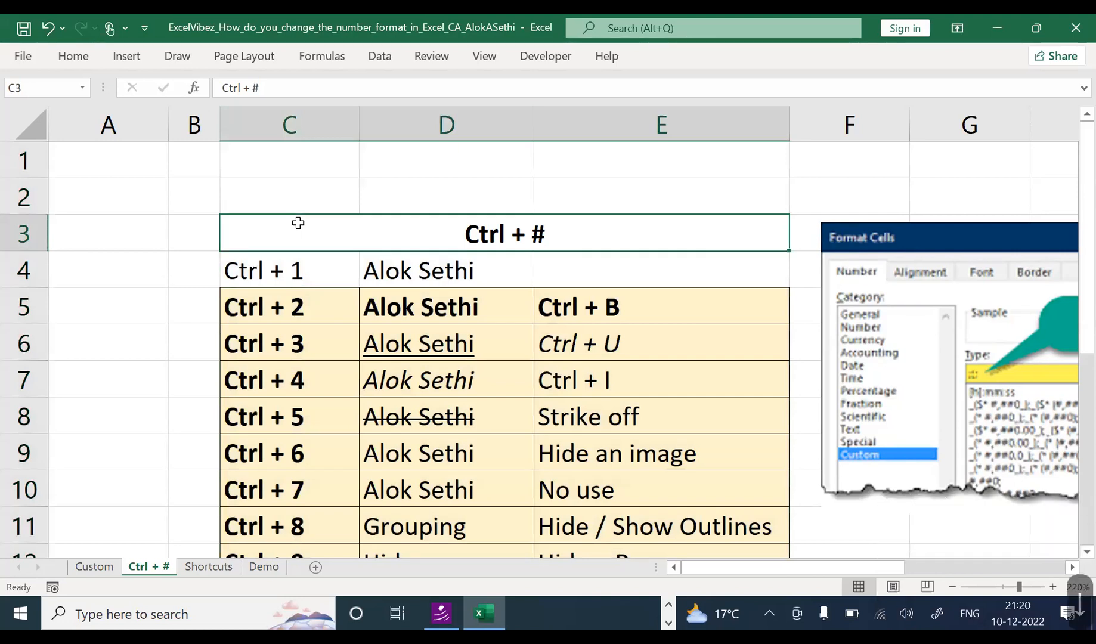
pyautogui.write('a')
pyautogui.press('alt')
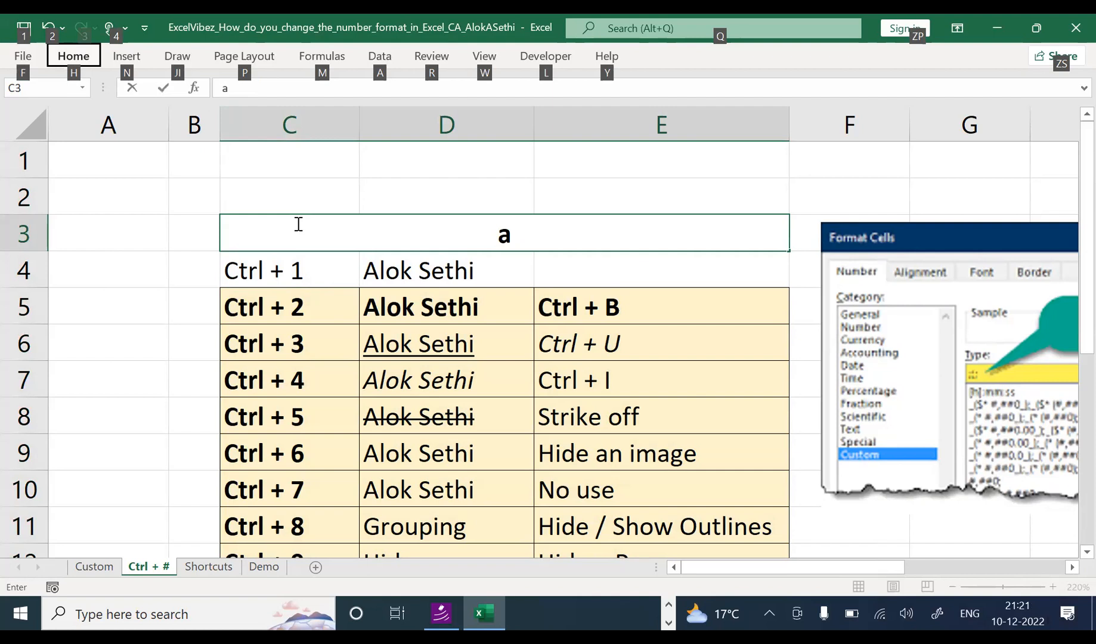
pyautogui.press('Escape')
pyautogui.press('Escape')
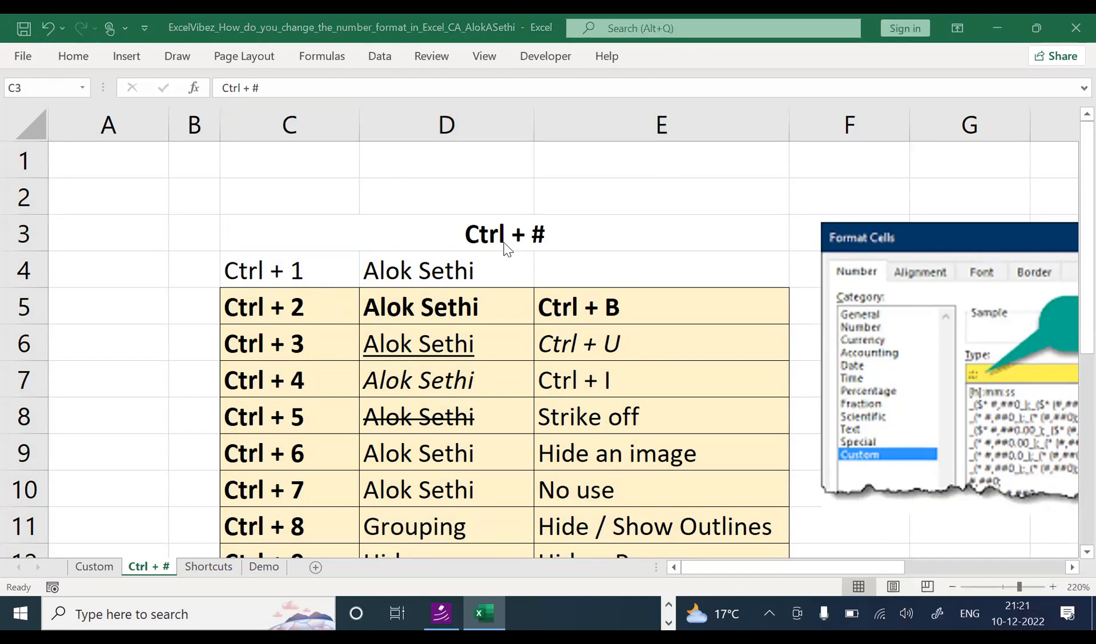
# Step: Unmerge the C3:E3 title back into separate cells
pyautogui.click(401, 224)
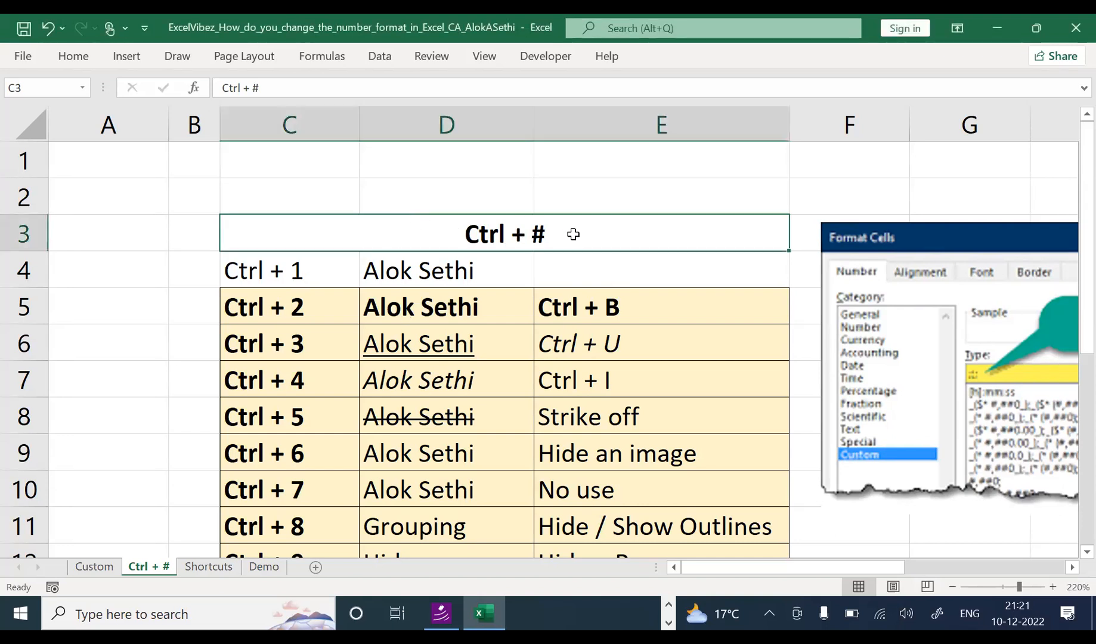
pyautogui.press('alt')
pyautogui.press('h')
pyautogui.press('m')
pyautogui.press('u')
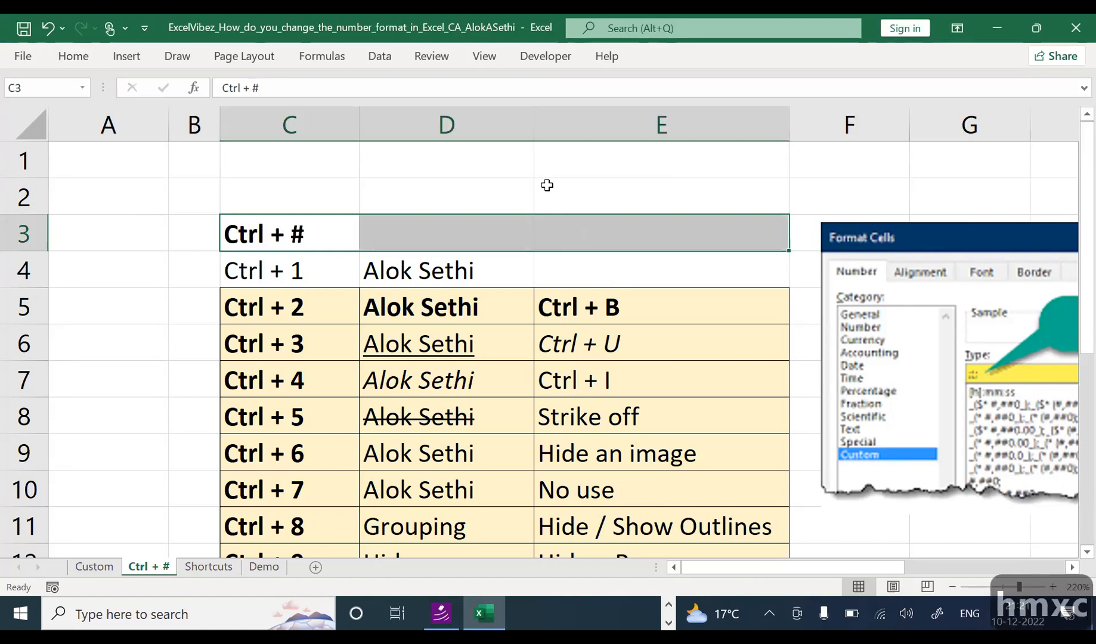
# Step: Reselect C3:E3 and merge and centre the Ctrl + # title again
pyautogui.click(489, 209)
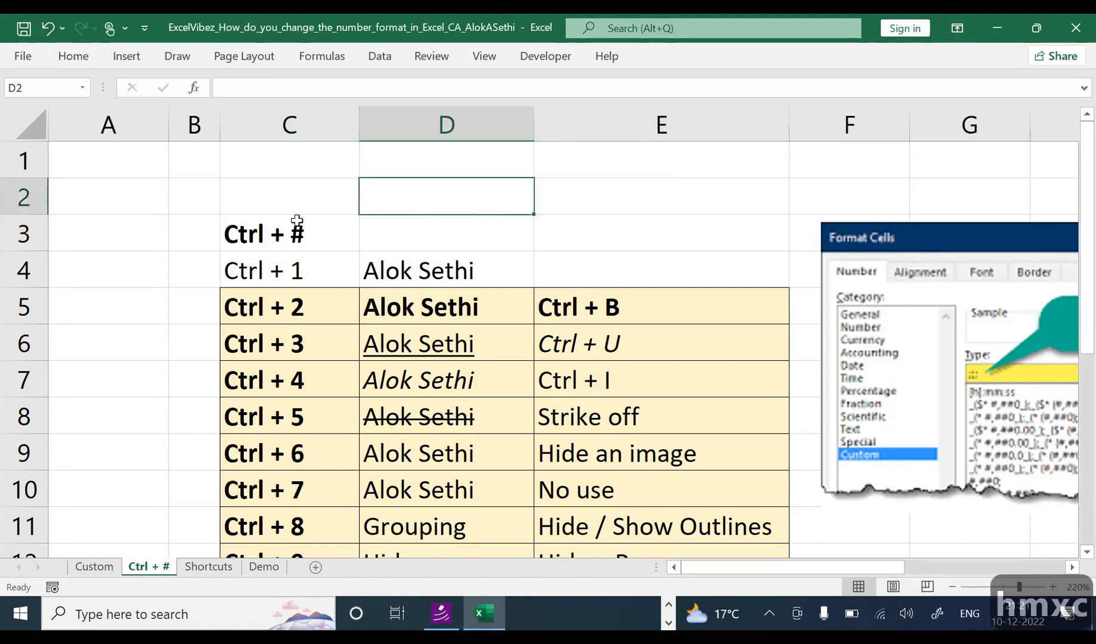
pyautogui.click(296, 235)
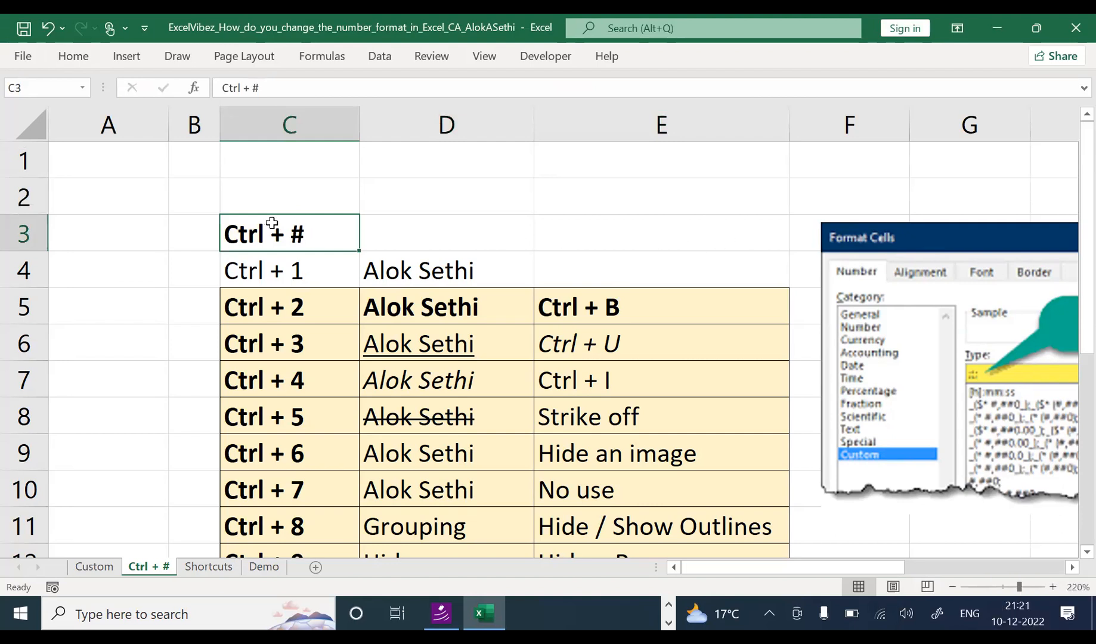
pyautogui.hotkey('shift', 'Right')
pyautogui.hotkey('shift', 'Right')
pyautogui.hotkey('alt', 'h')
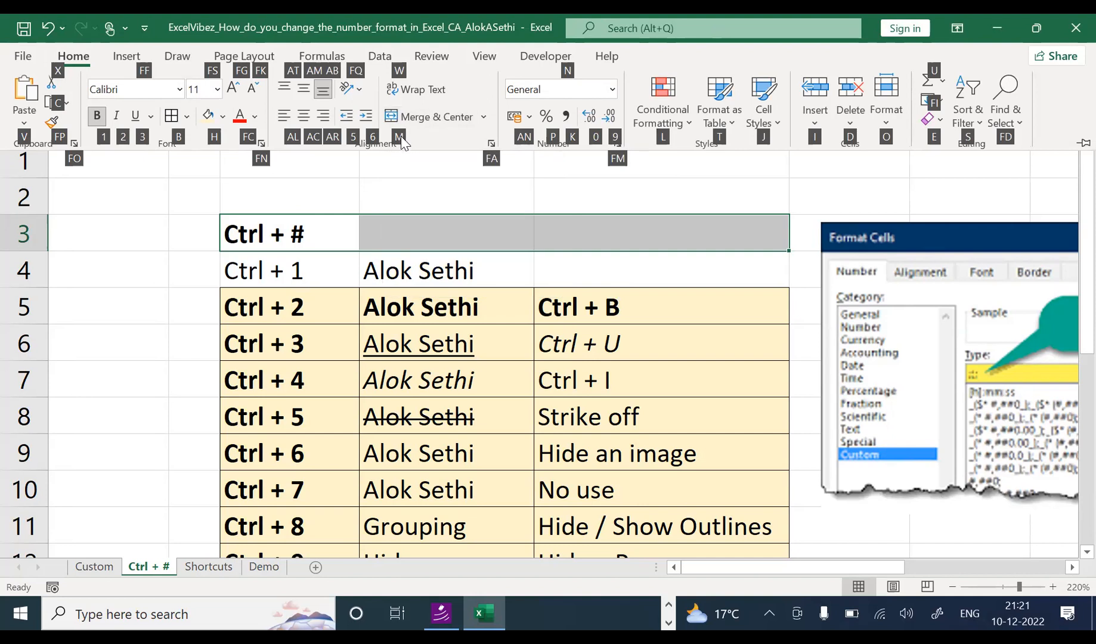
pyautogui.press('m')
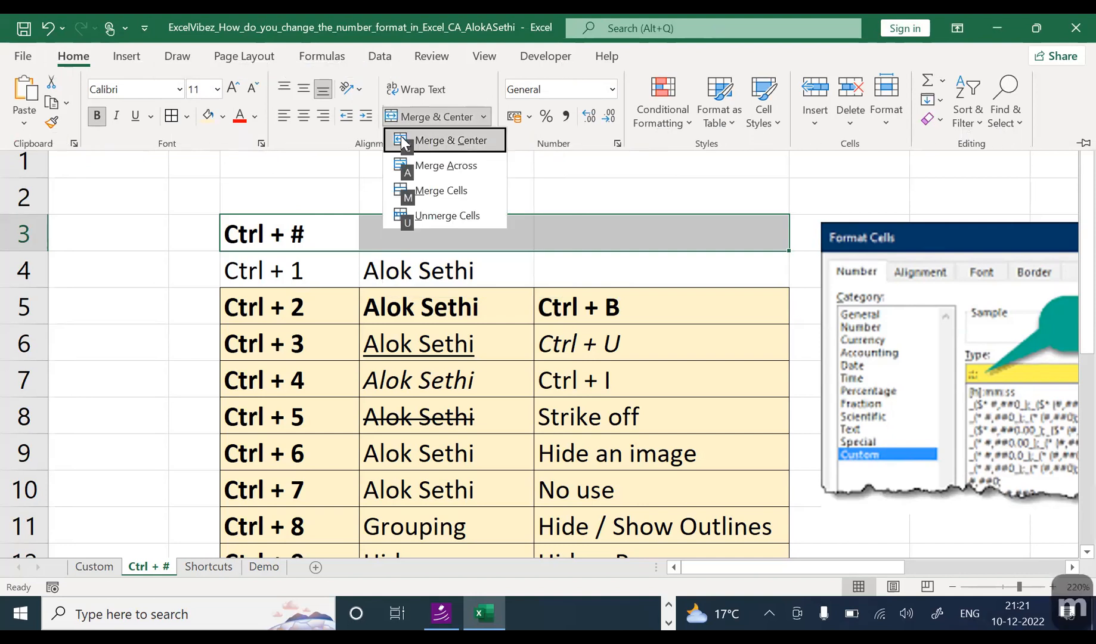
pyautogui.click(449, 145)
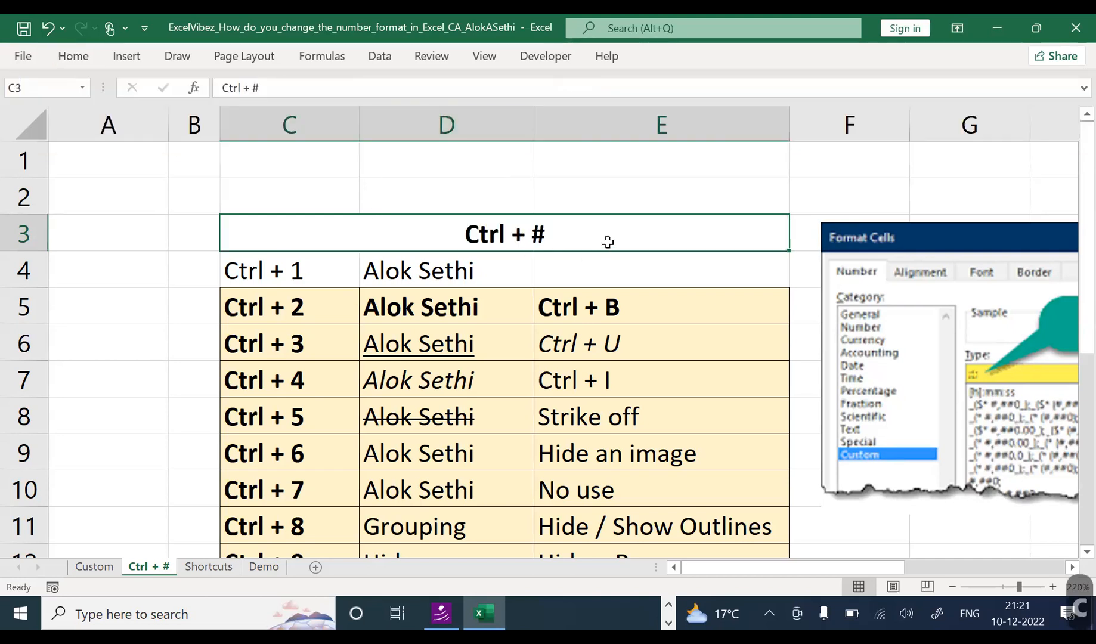
# Step: Give table row C4:E4 a blue fill colour
pyautogui.moveTo(254, 272); pyautogui.dragTo(665, 271)
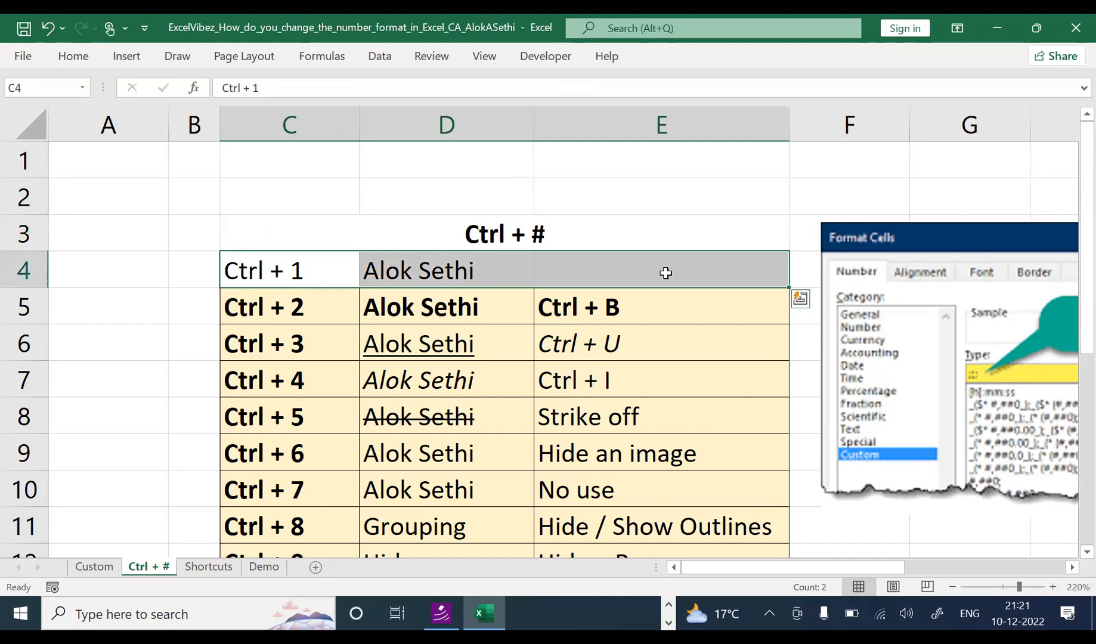
pyautogui.hotkey('alt', 'h')
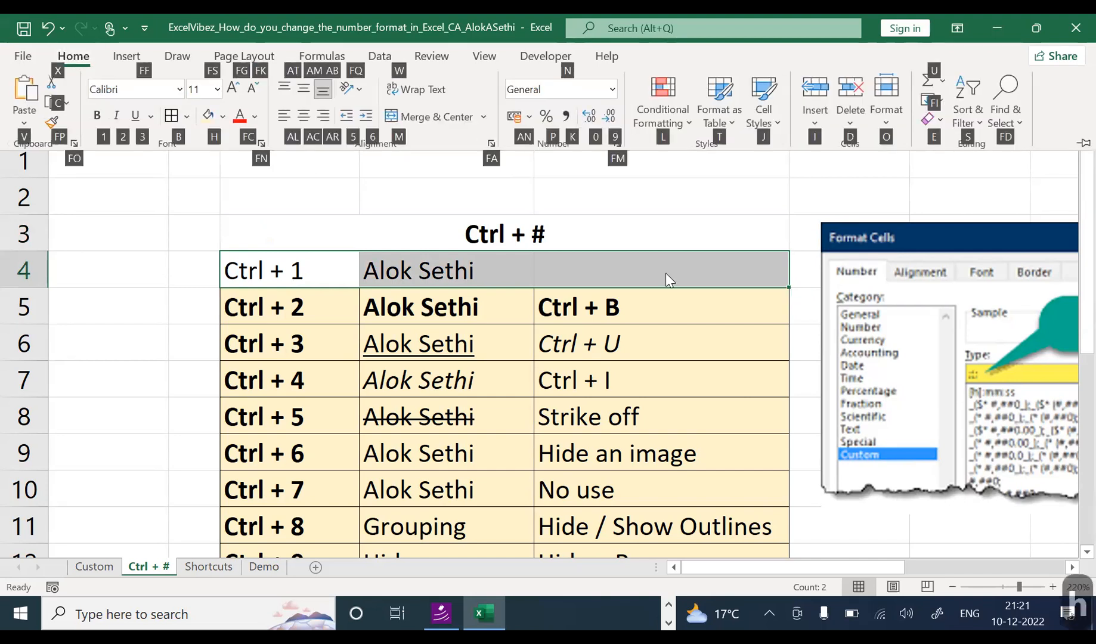
pyautogui.press('h')
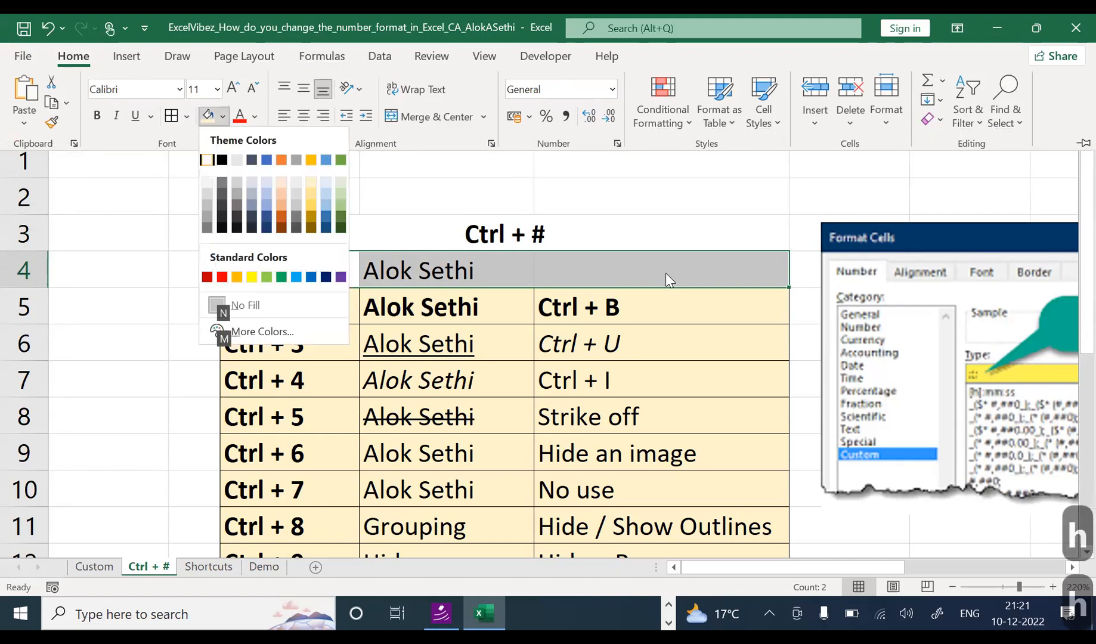
pyautogui.press('Right')
pyautogui.press('Right')
pyautogui.press('Right')
pyautogui.press('Right')
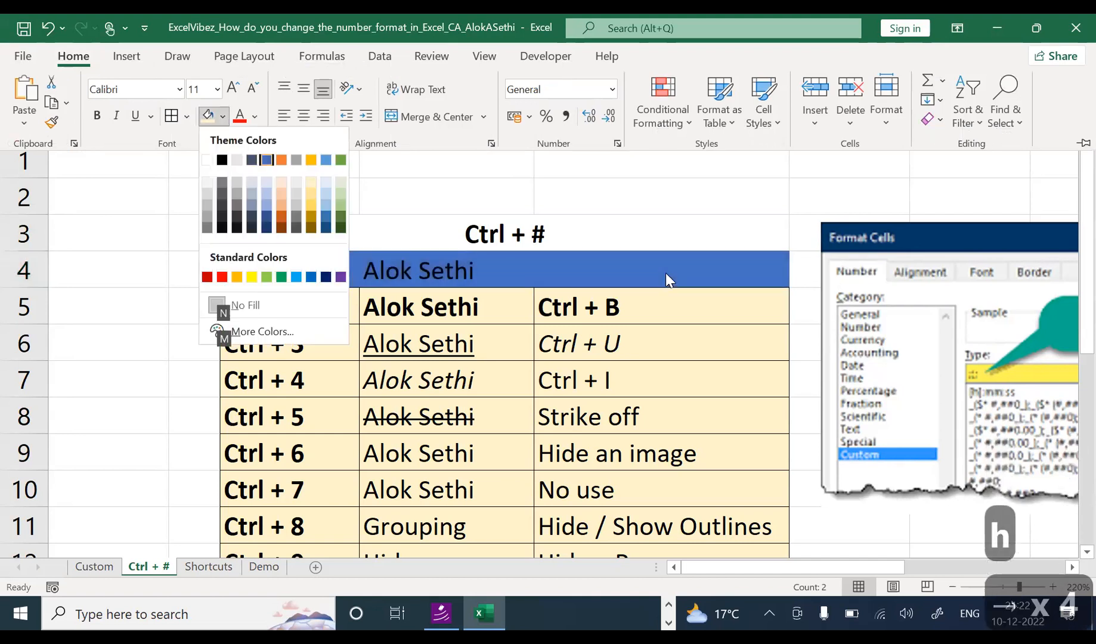
pyautogui.press('Return')
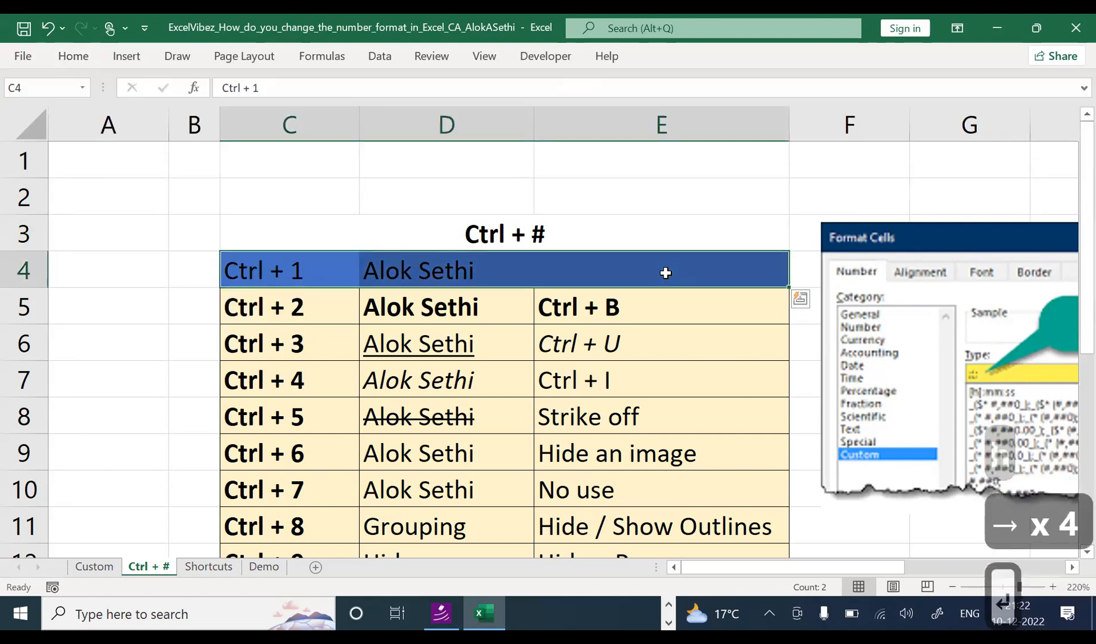
# Step: Dismiss the save-changes prompt and close the font colour choices without changes
pyautogui.hotkey('alt', 'f')
pyautogui.press('c')
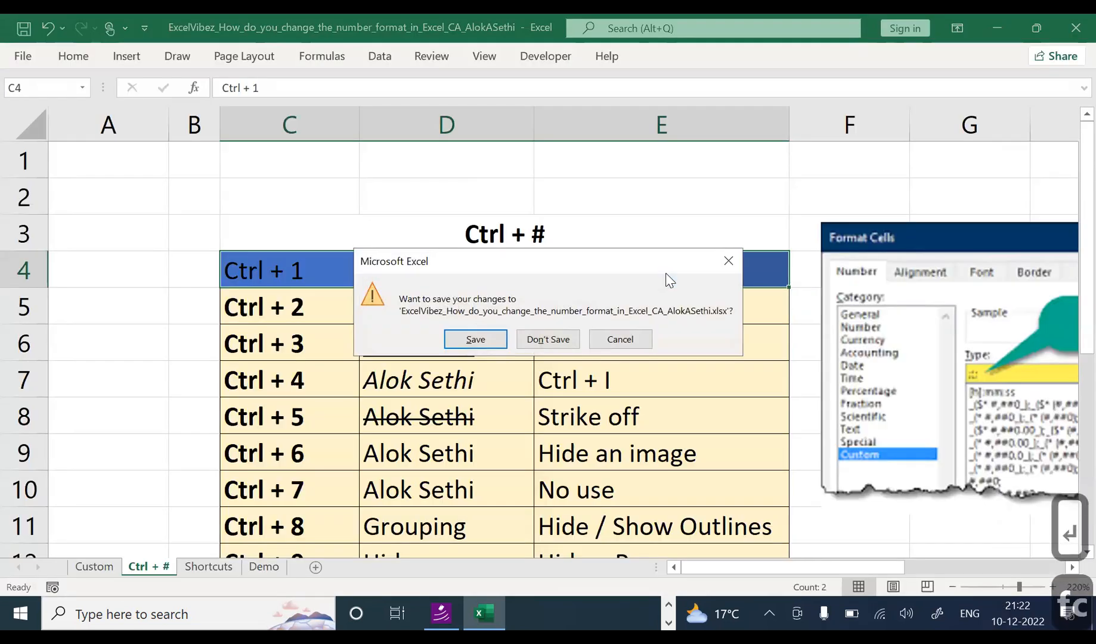
pyautogui.press('Escape')
pyautogui.hotkey('alt', 'h')
pyautogui.press('f')
pyautogui.press('c')
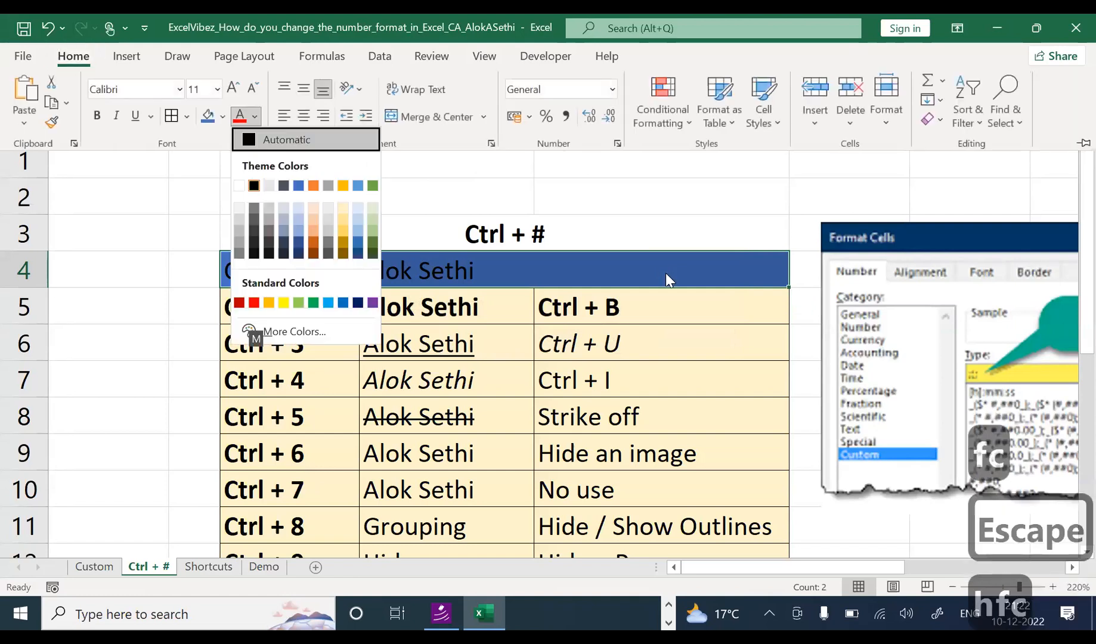
pyautogui.press('Escape')
pyautogui.press('Escape')
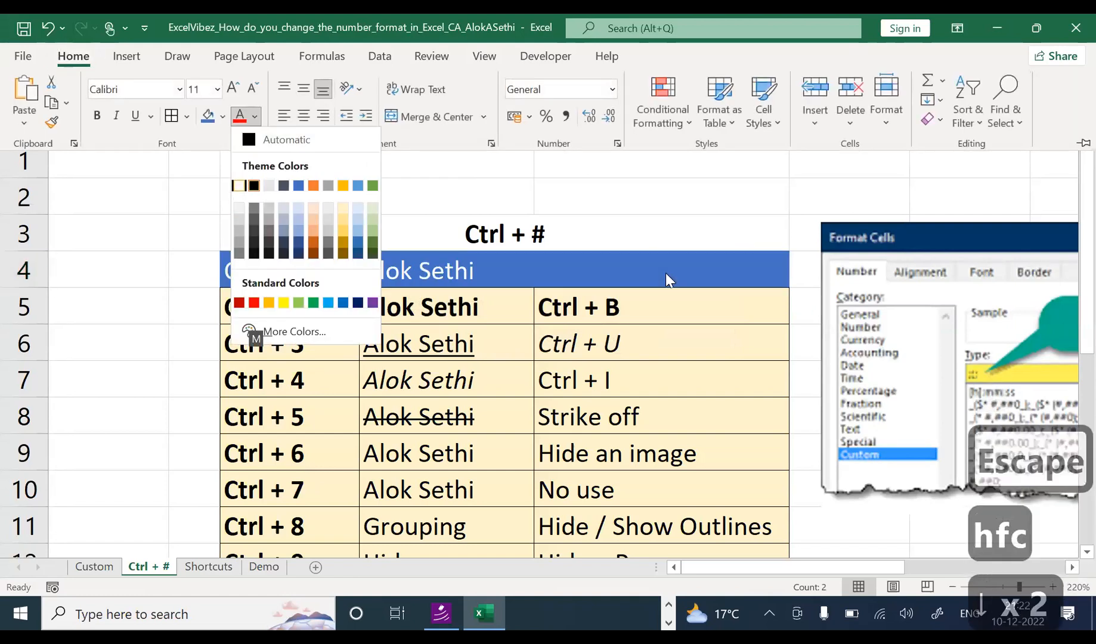
# Step: Type the label Format the Cells into cell E4
pyautogui.press('Tab')
pyautogui.hotkey('shift', 'Tab')
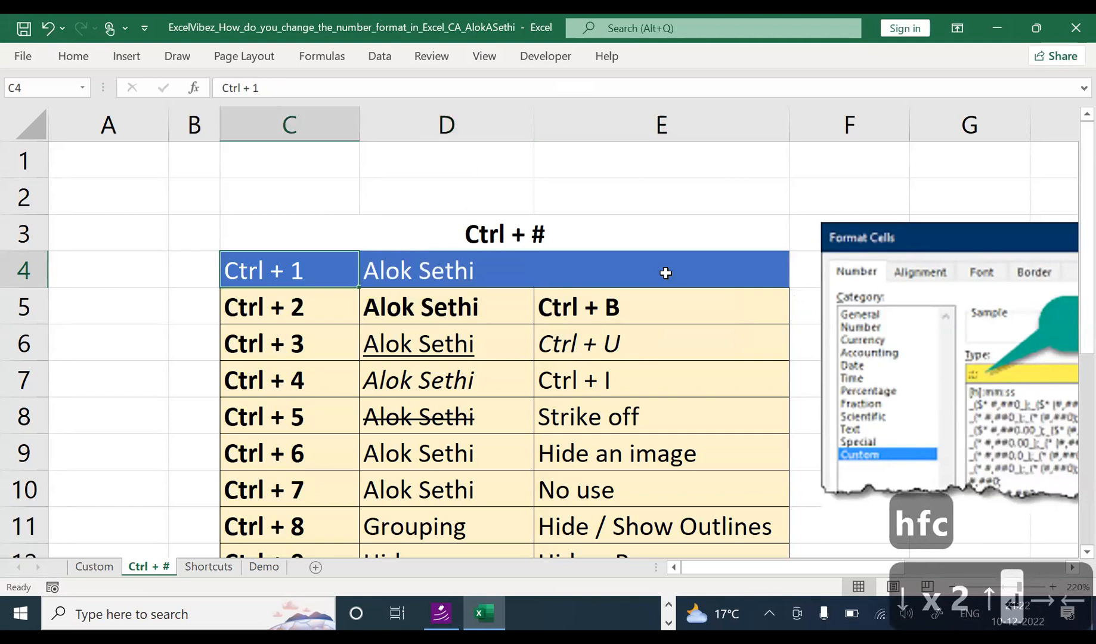
pyautogui.press('Tab')
pyautogui.press('Tab')
pyautogui.write('Format the')
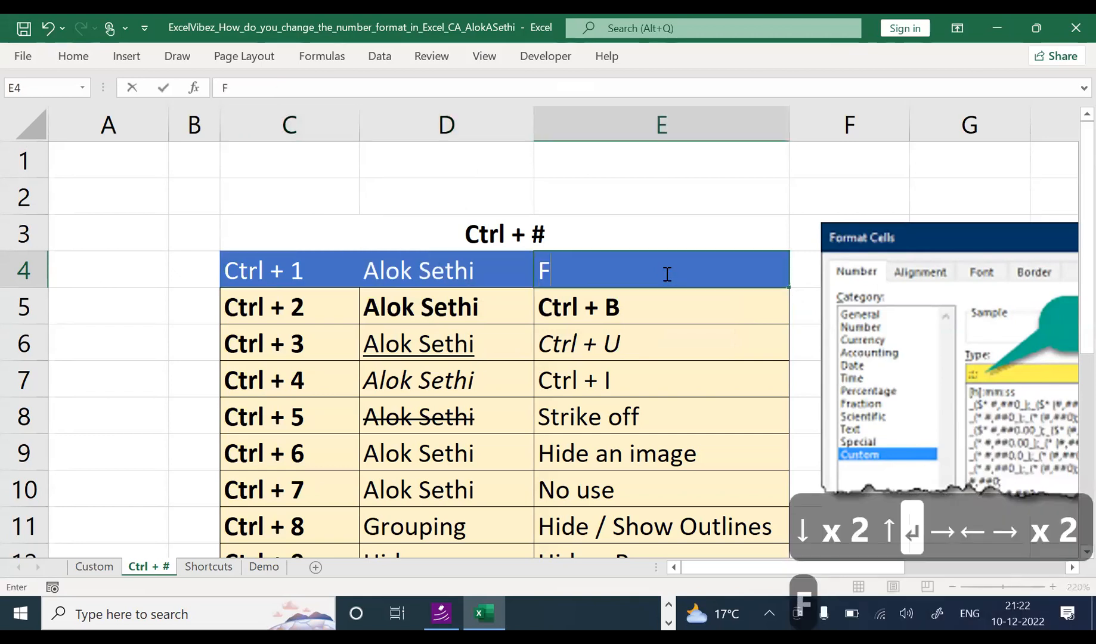
pyautogui.press('BackSpace')
pyautogui.press('BackSpace')
pyautogui.write('he Celss')
pyautogui.press('Return')
# Step: Correct the typo so E4 reads 'Format the Cells', then open Format Cells for E5
pyautogui.press('Up')
pyautogui.press('F2')
pyautogui.press('BackSpace')
pyautogui.press('BackSpace')
pyautogui.write('ls')
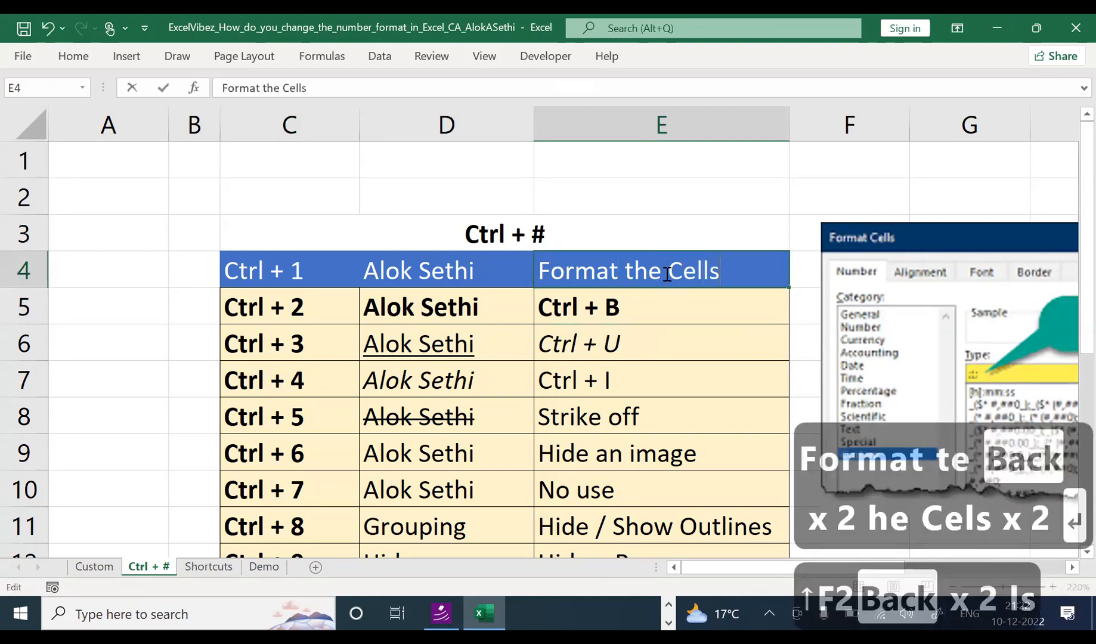
pyautogui.press('Return')
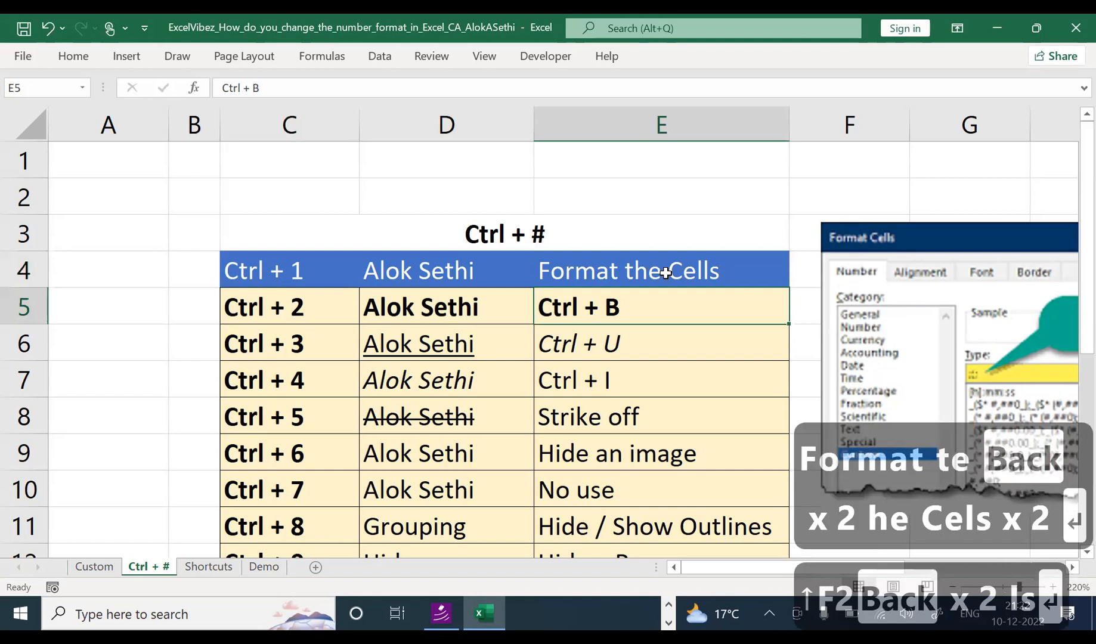
pyautogui.hotkey('ctrl', '1')
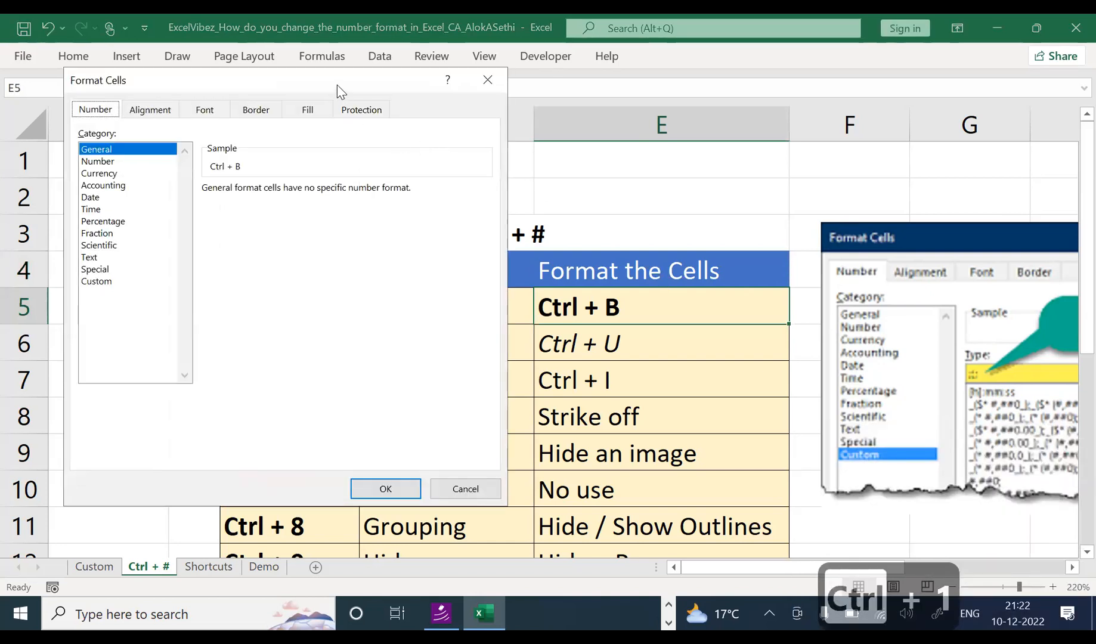
# Step: Browse the Alignment, Font, Border, Fill and Protection tabs, return to Number, and close unchanged
pyautogui.moveTo(361, 91); pyautogui.dragTo(598, 122)
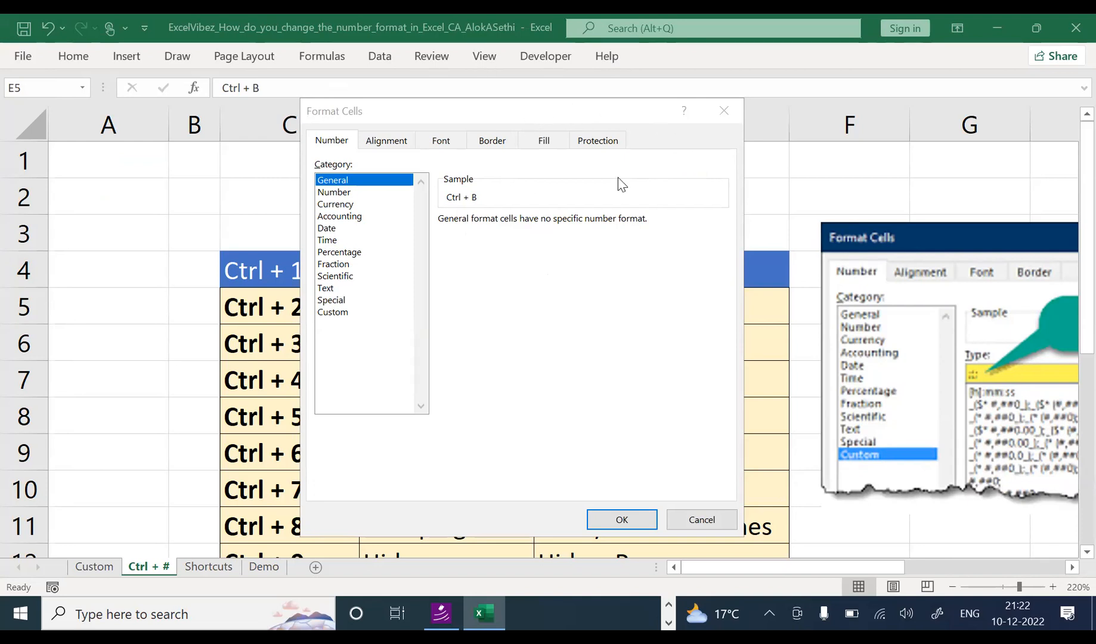
pyautogui.click(365, 124)
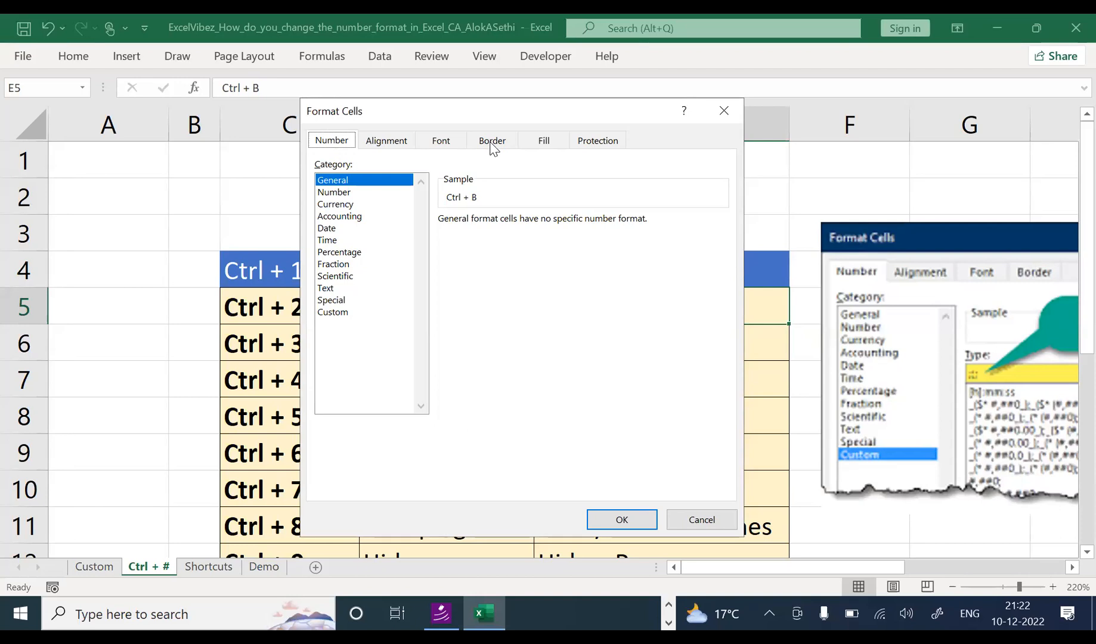
pyautogui.click(398, 146)
pyautogui.click(438, 143)
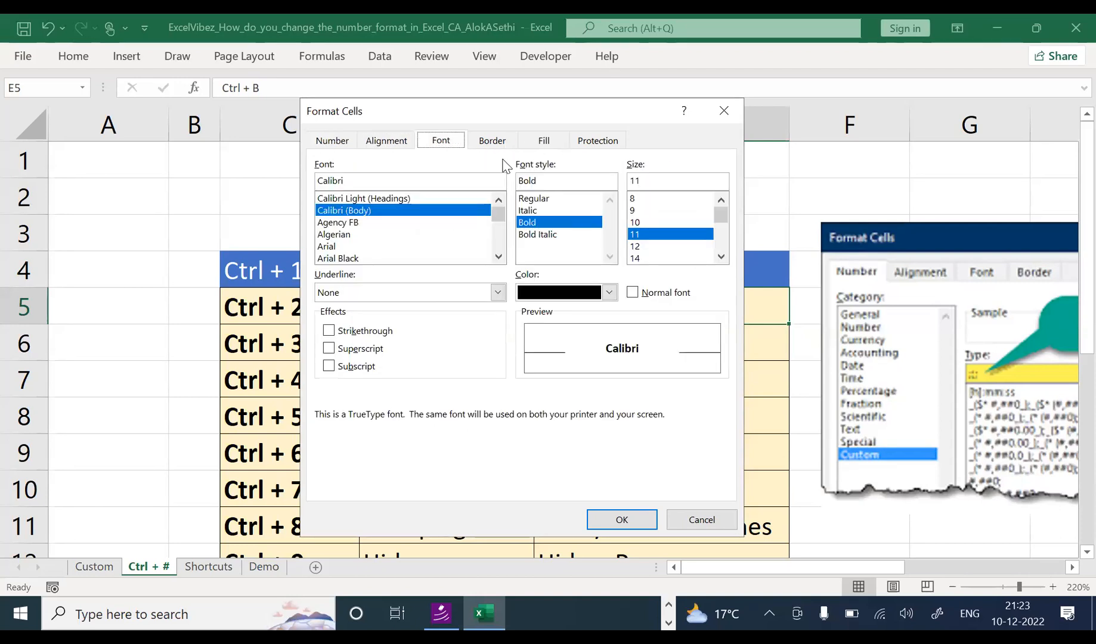
pyautogui.click(504, 146)
pyautogui.click(539, 146)
pyautogui.click(589, 148)
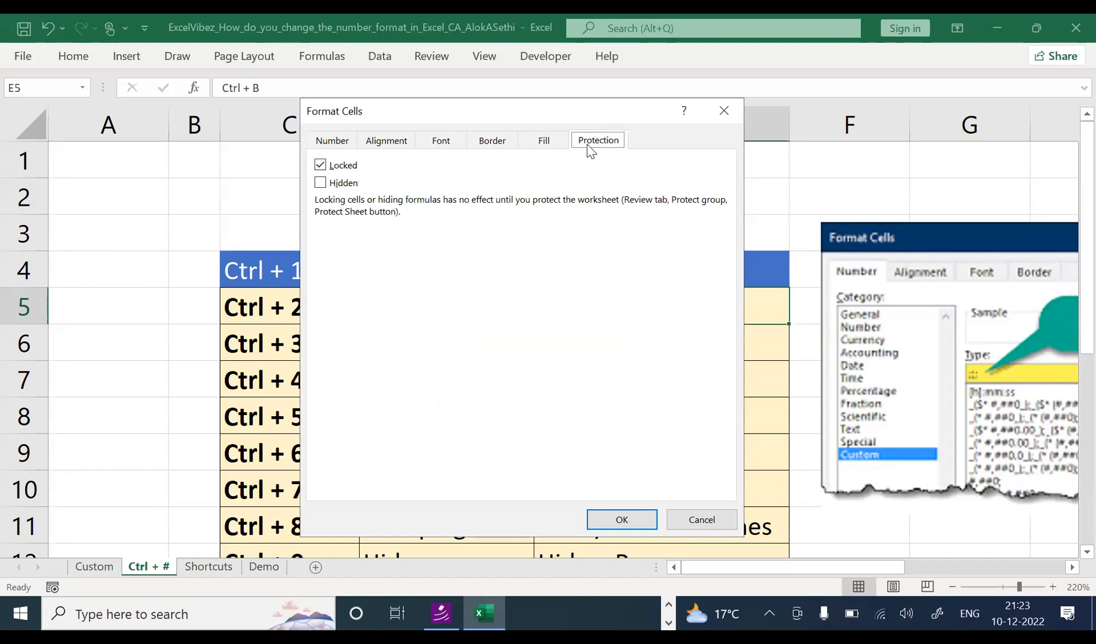
pyautogui.click(318, 138)
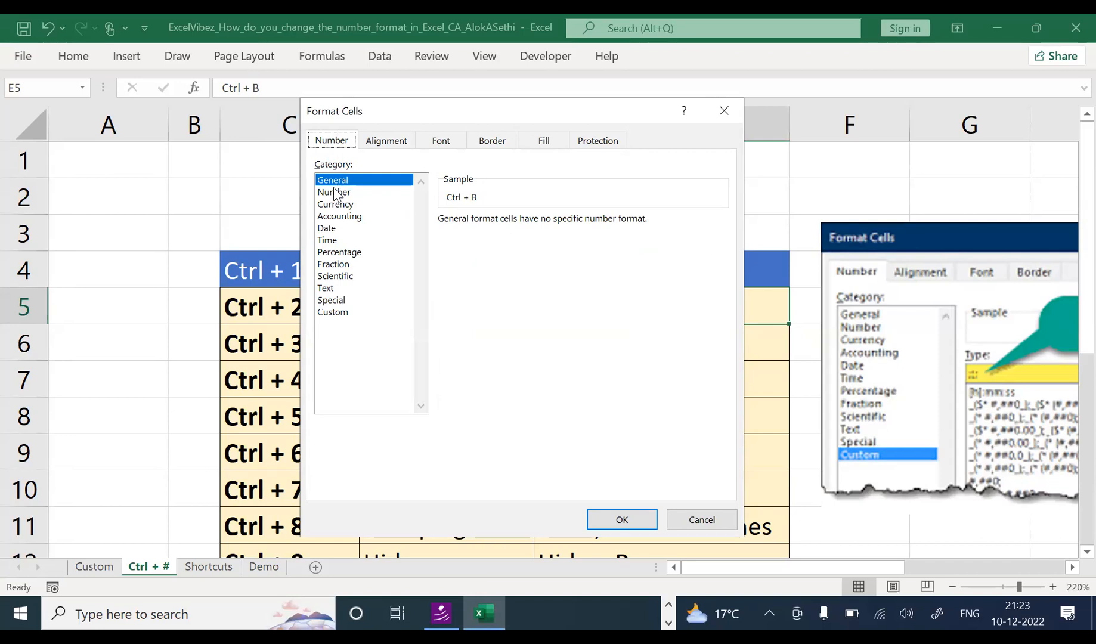
pyautogui.press('Escape')
# Step: Switch to the Demo sheet and inspect sample cells F5, G5, H5 and J5
pyautogui.click(265, 568)
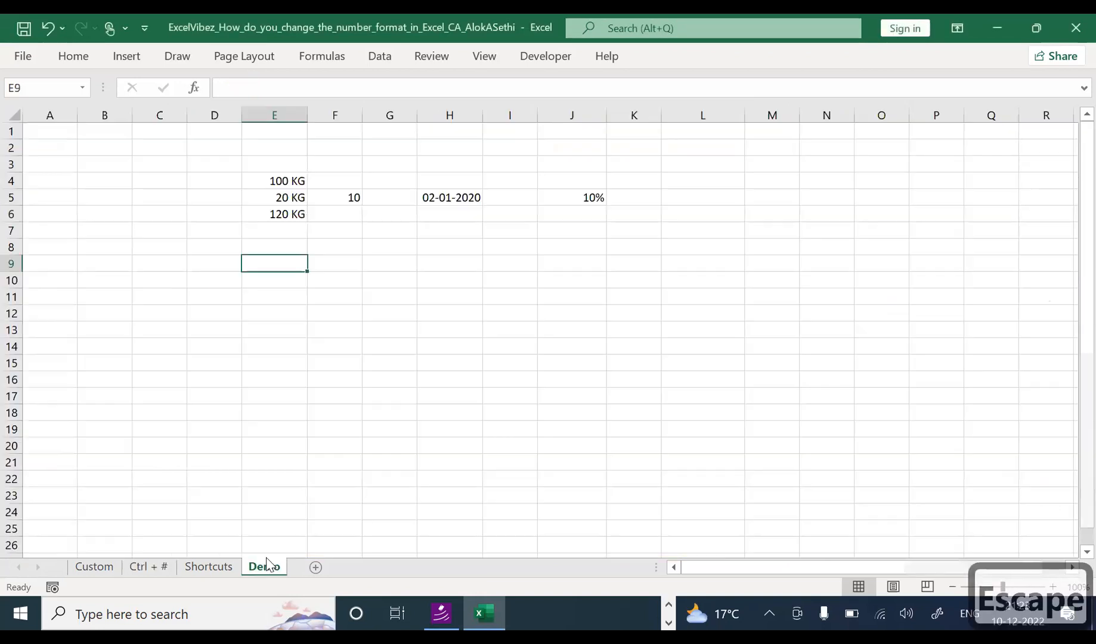
pyautogui.scroll(6, 292, 301)
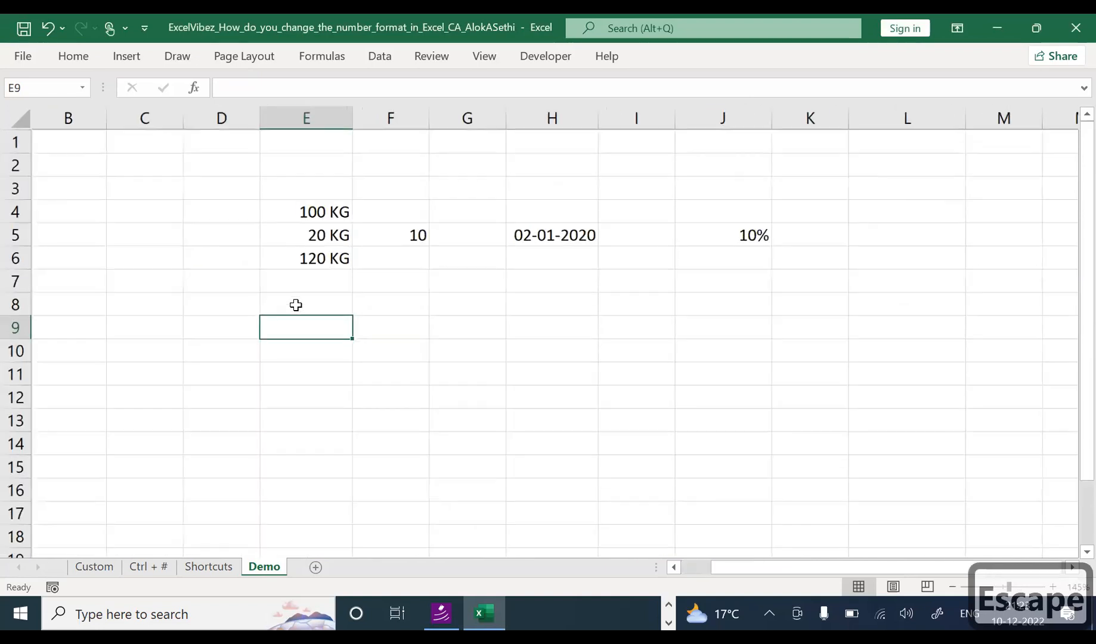
pyautogui.click(434, 299)
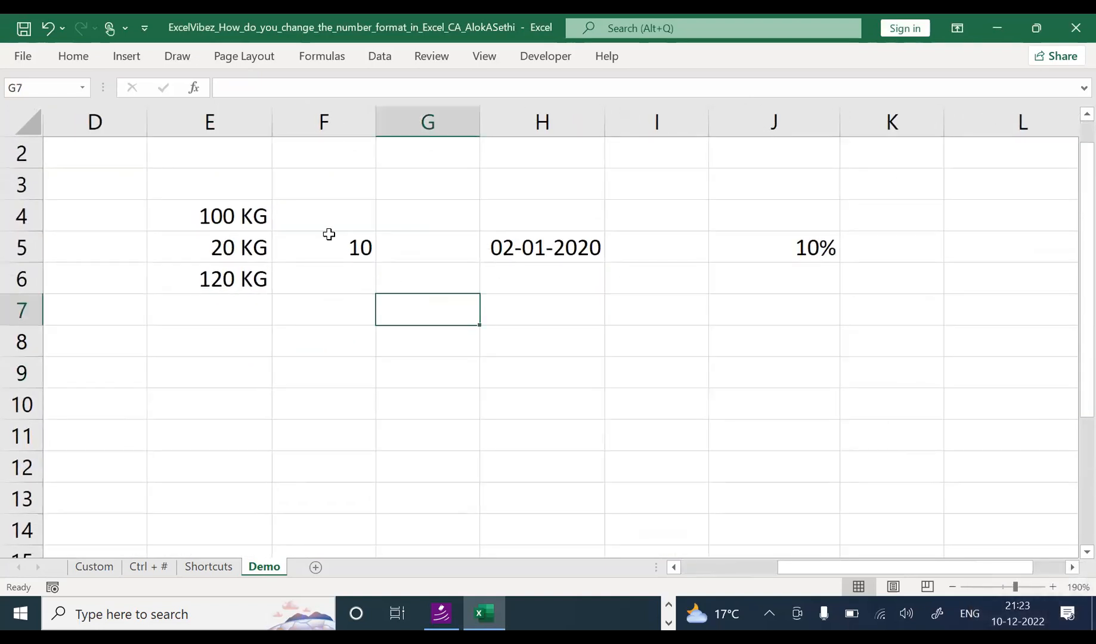
pyautogui.click(329, 236)
pyautogui.click(444, 256)
pyautogui.click(540, 248)
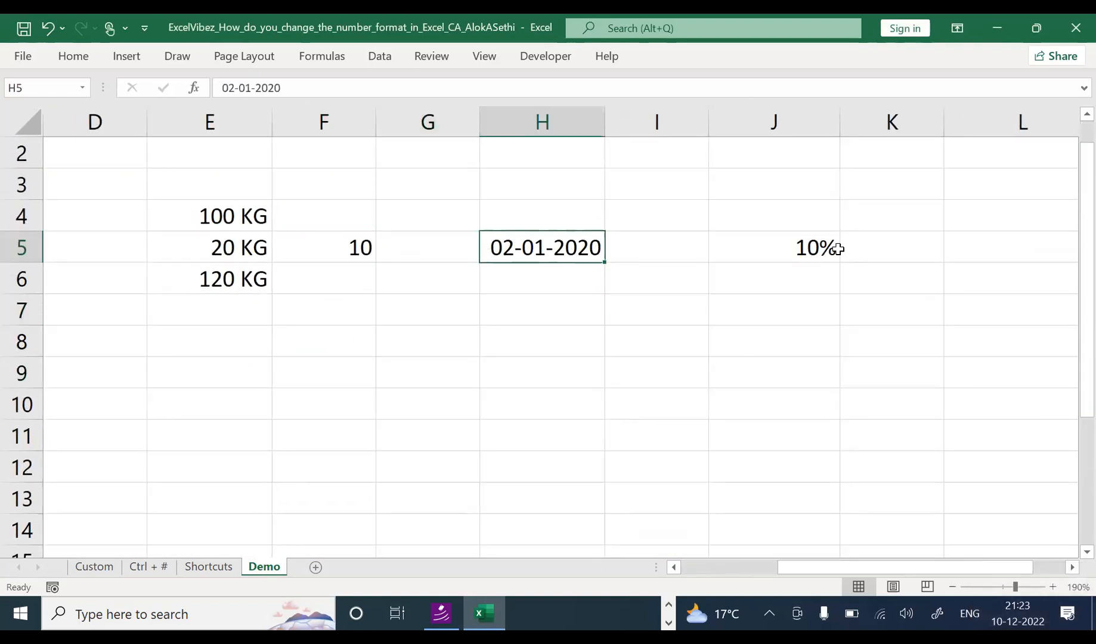
pyautogui.click(837, 249)
pyautogui.click(366, 258)
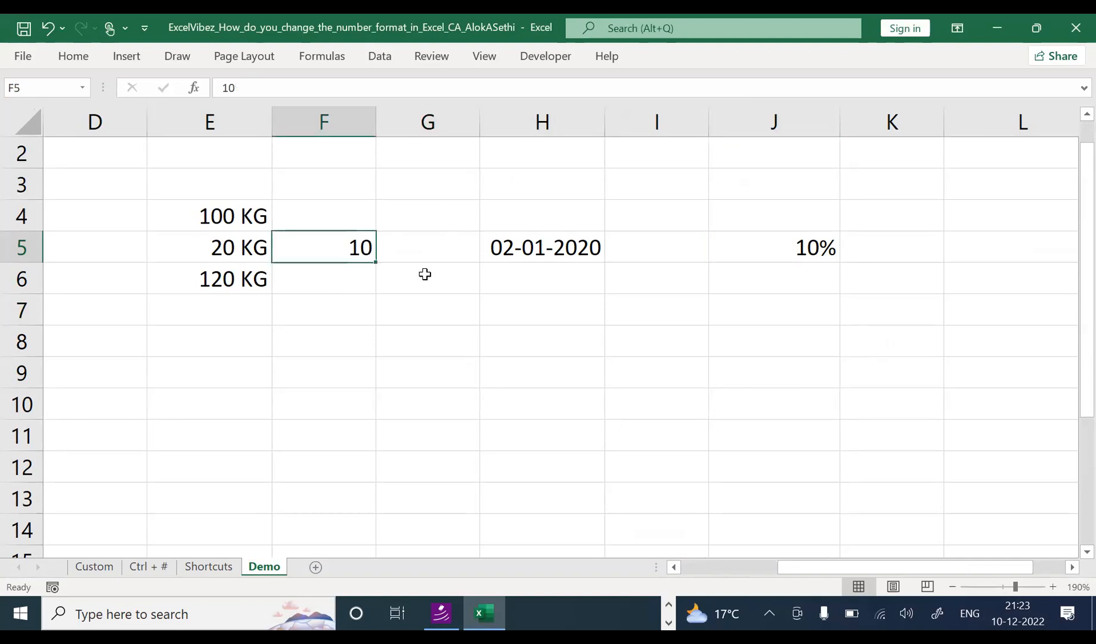
pyautogui.click(429, 253)
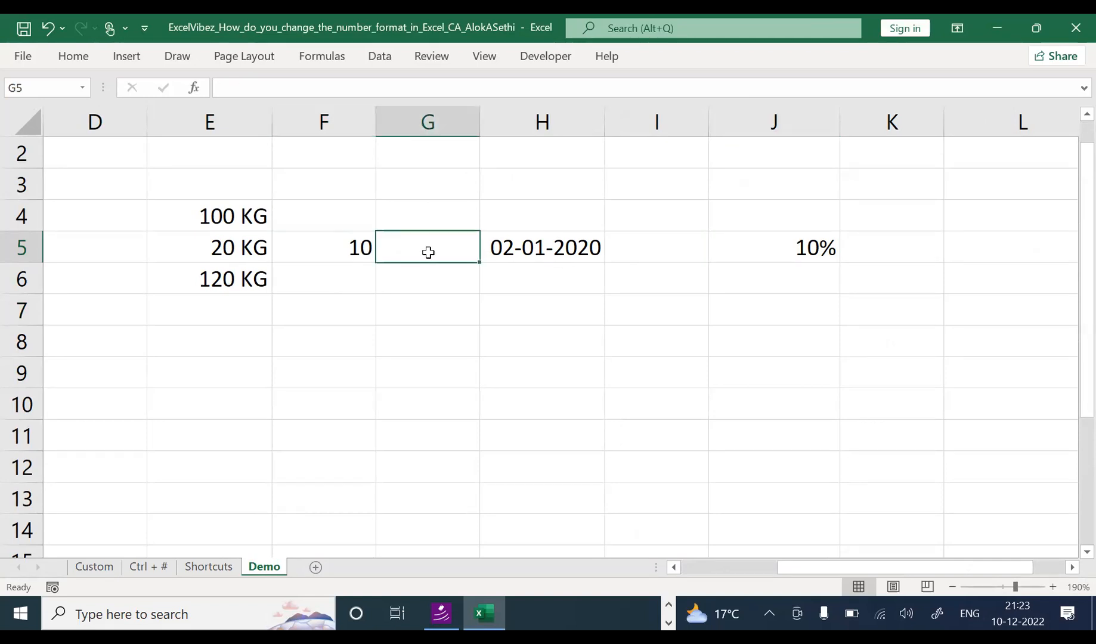
# Step: Enter 10:00 in G5 and compare it with the plain 10 in F5
pyautogui.write('10.')
pyautogui.press('BackSpace')
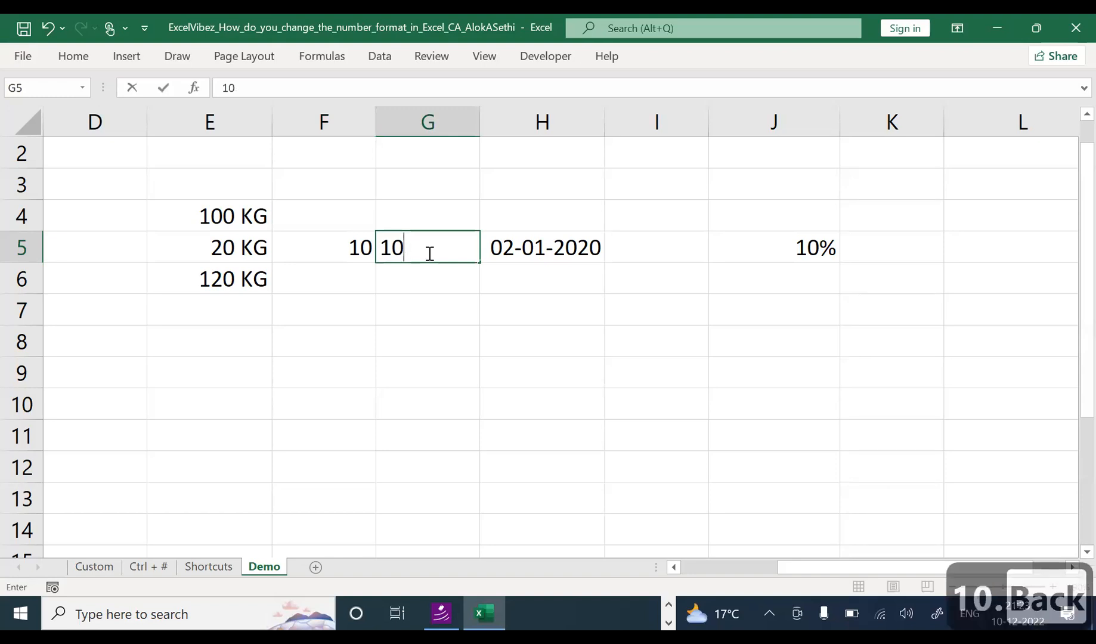
pyautogui.write(':00')
pyautogui.press('Return')
pyautogui.click(428, 253)
pyautogui.press('Left')
pyautogui.press('Right')
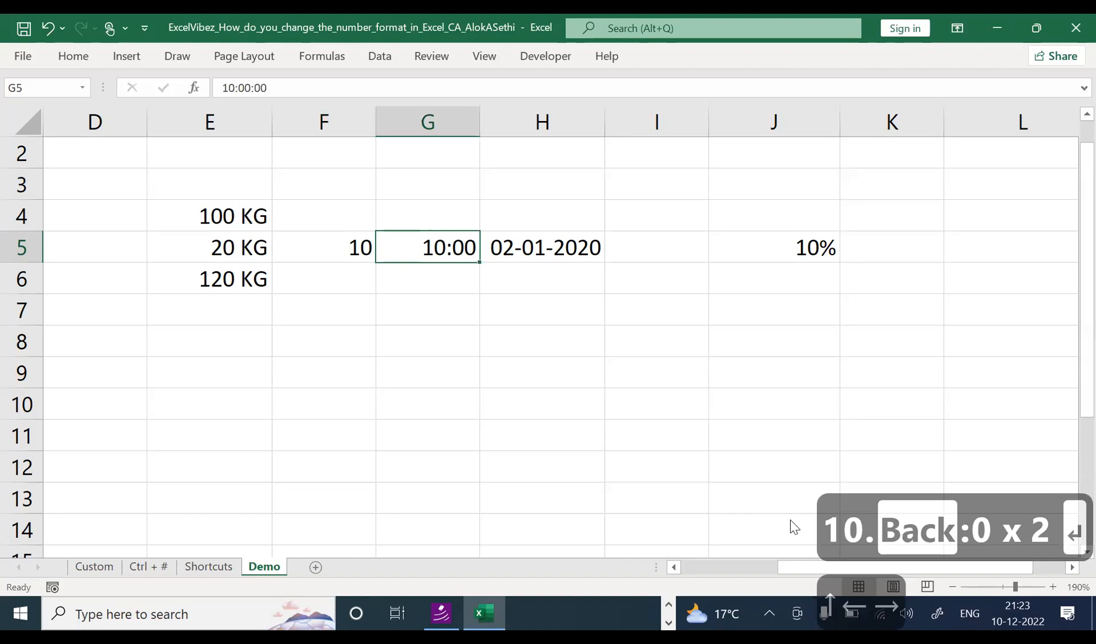
pyautogui.click(319, 247)
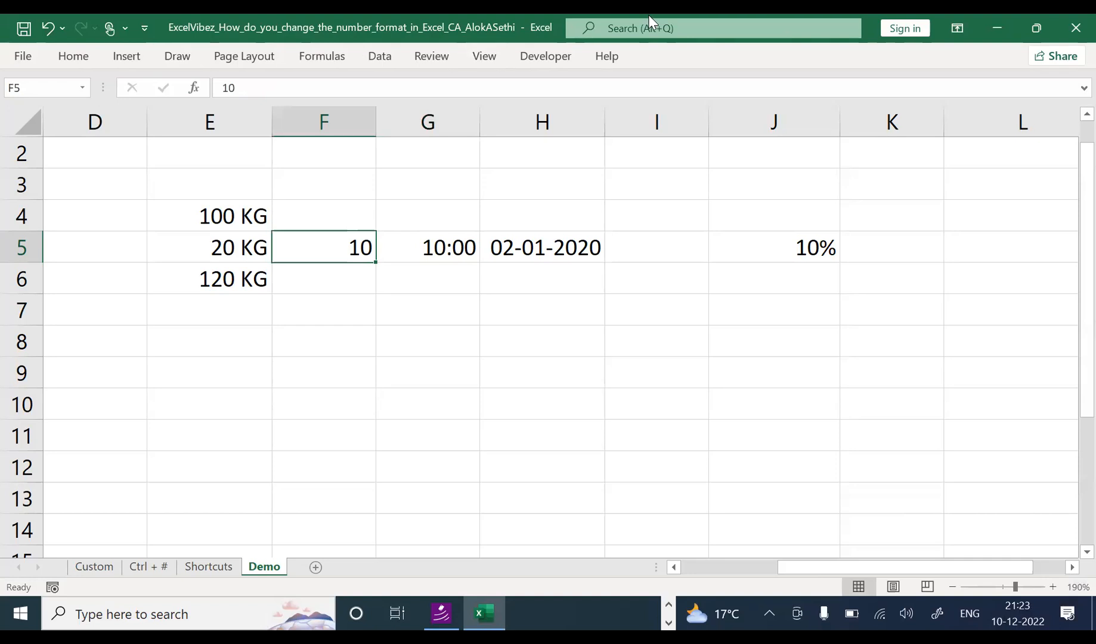
# Step: Pin the Home ribbon so its commands stay permanently visible
pyautogui.click(73, 59)
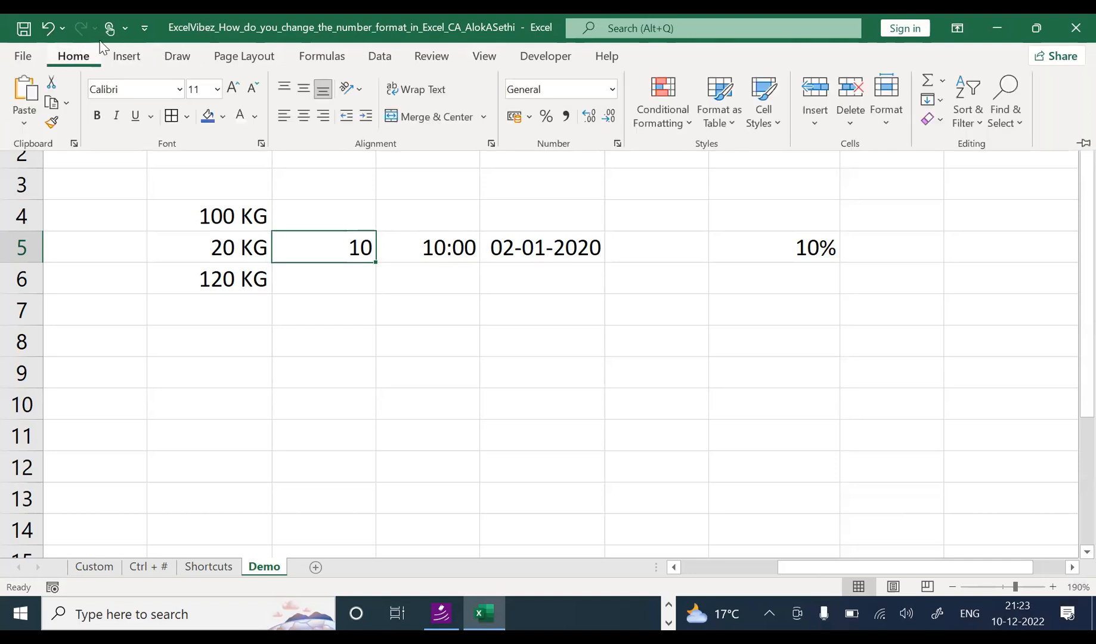
pyautogui.click(1084, 143)
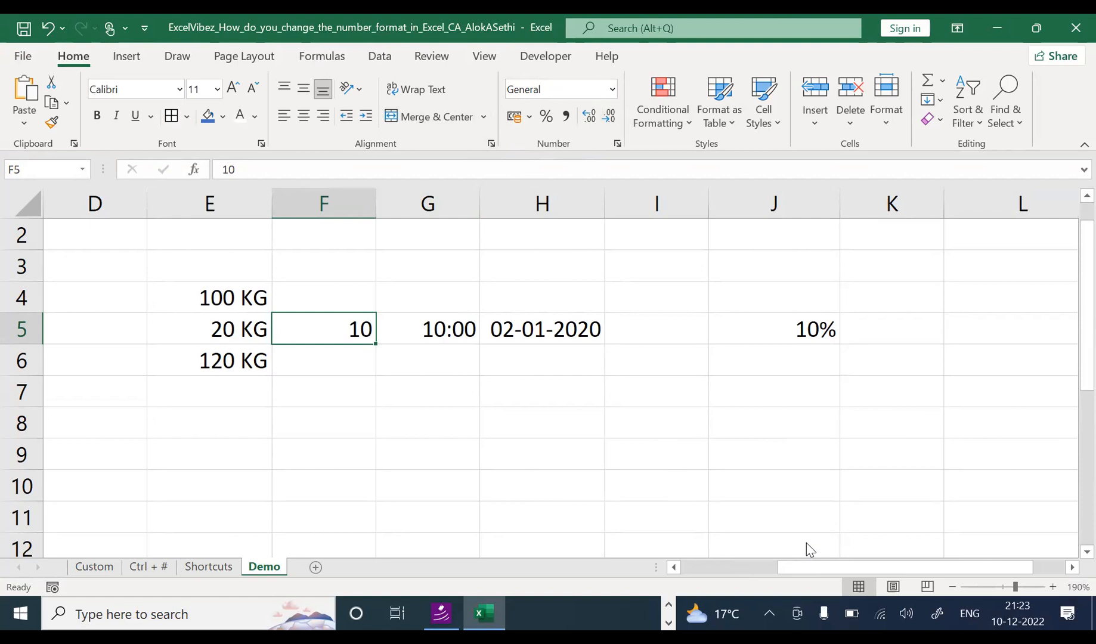
pyautogui.click(662, 538)
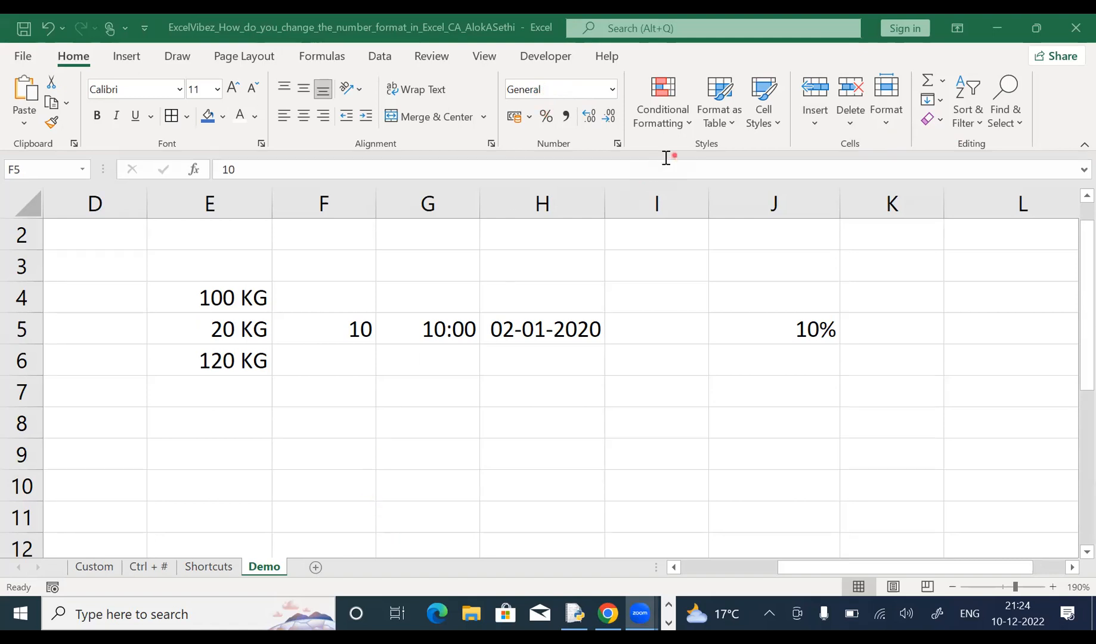
pyautogui.click(348, 332)
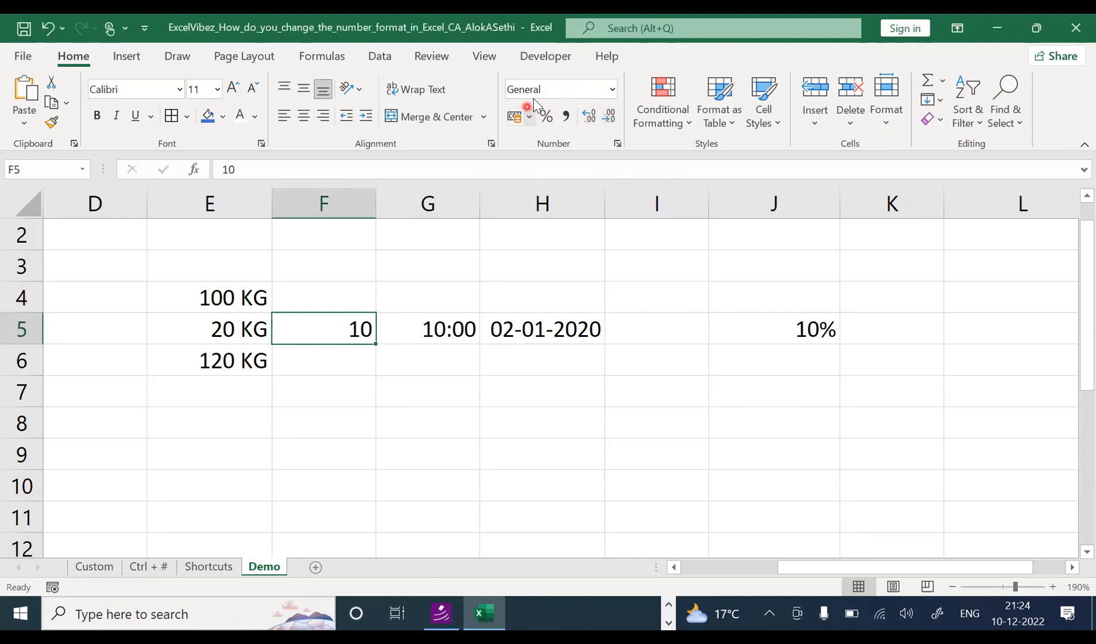
# Step: Check the number formats of G5, H5, J5, an empty cell, and the KG cells E4:E6
pyautogui.click(418, 328)
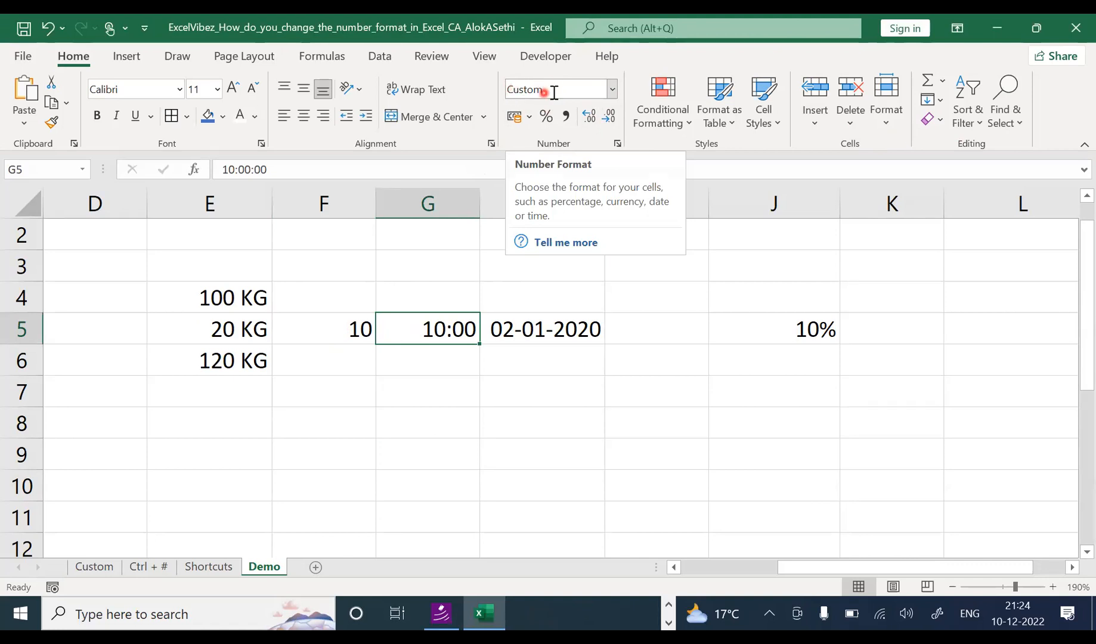
pyautogui.click(562, 329)
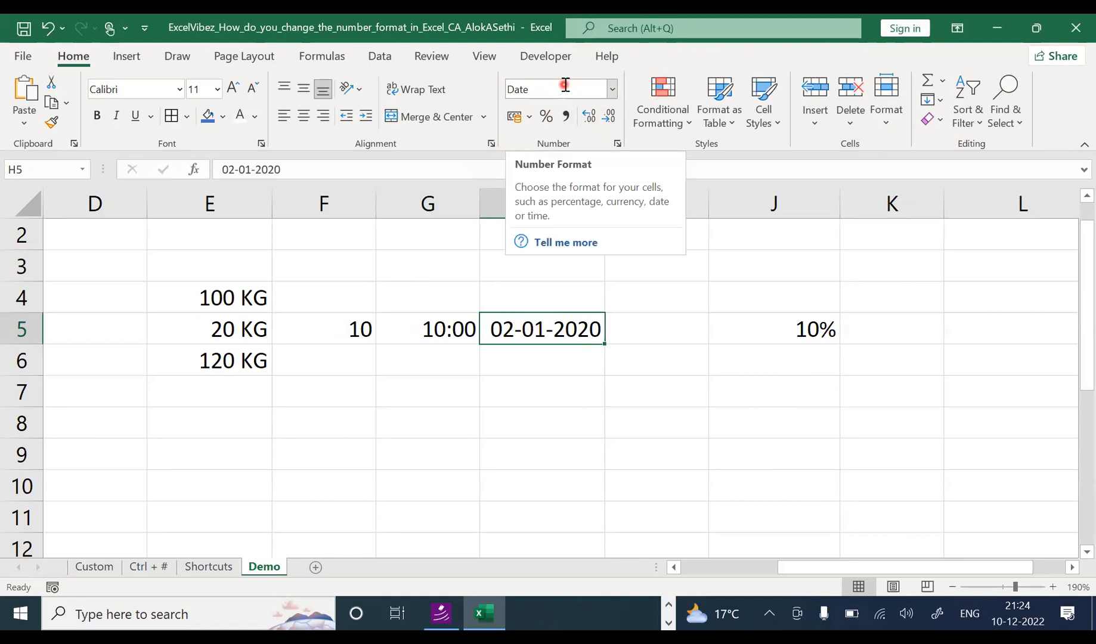
pyautogui.click(806, 327)
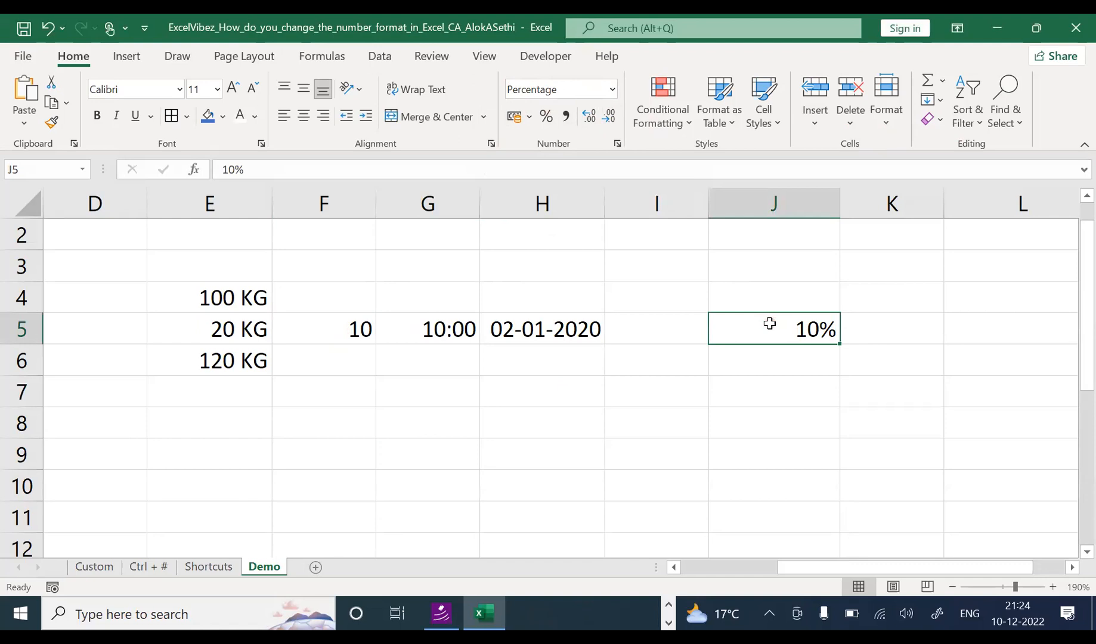
pyautogui.click(441, 272)
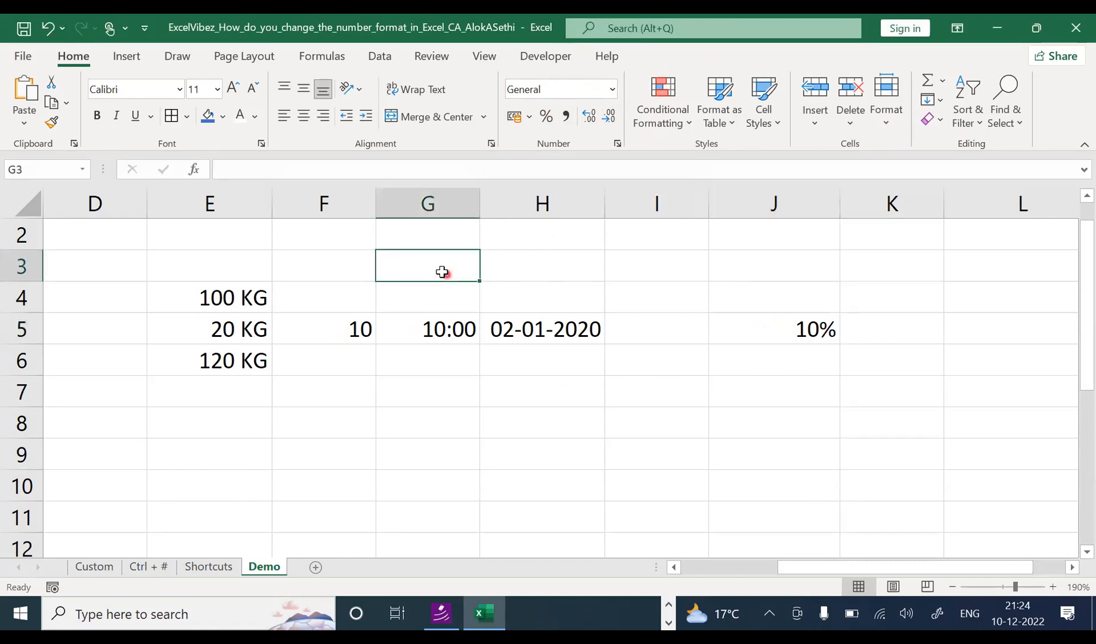
pyautogui.click(247, 301)
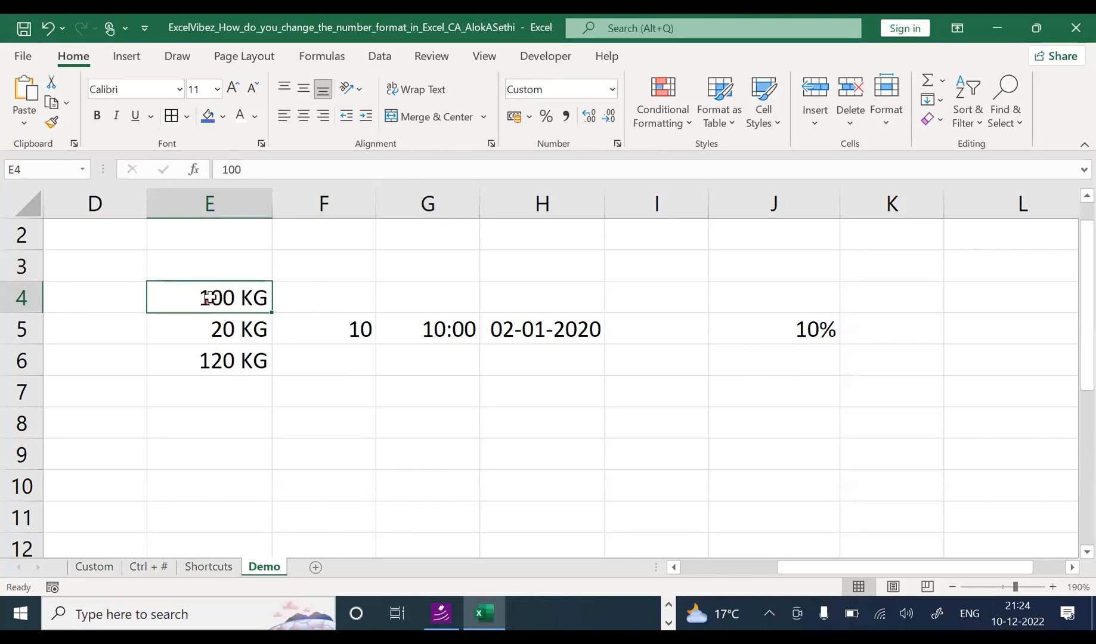
pyautogui.click(213, 327)
pyautogui.click(213, 356)
pyautogui.click(220, 296)
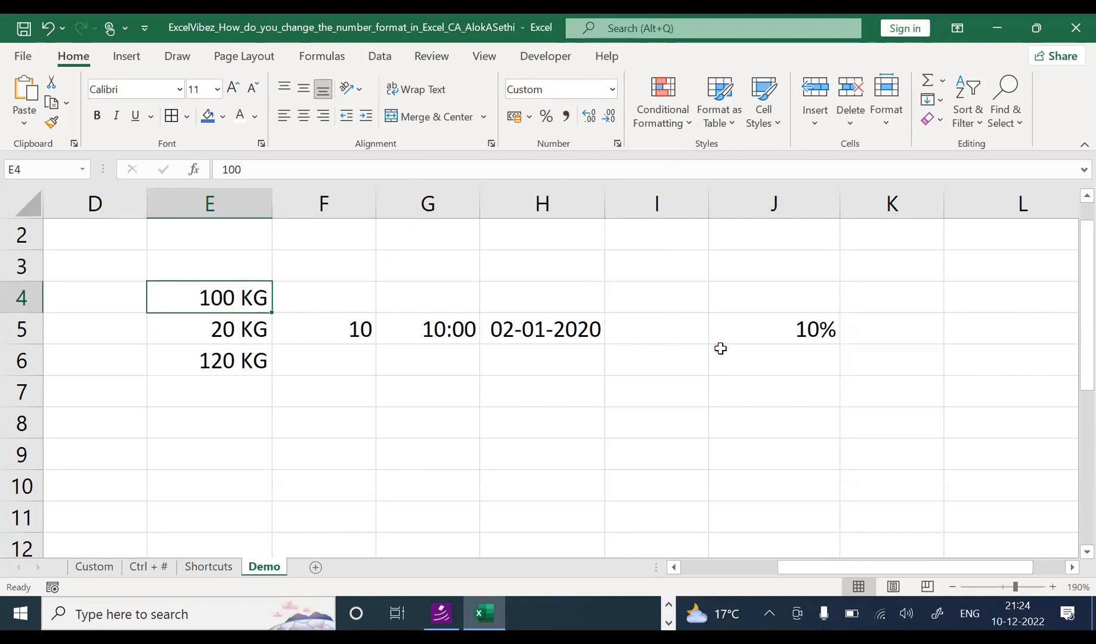
pyautogui.click(607, 118)
pyautogui.scroll(3, 198, 328)
pyautogui.moveTo(834, 574); pyautogui.dragTo(793, 570)
pyautogui.click(405, 362)
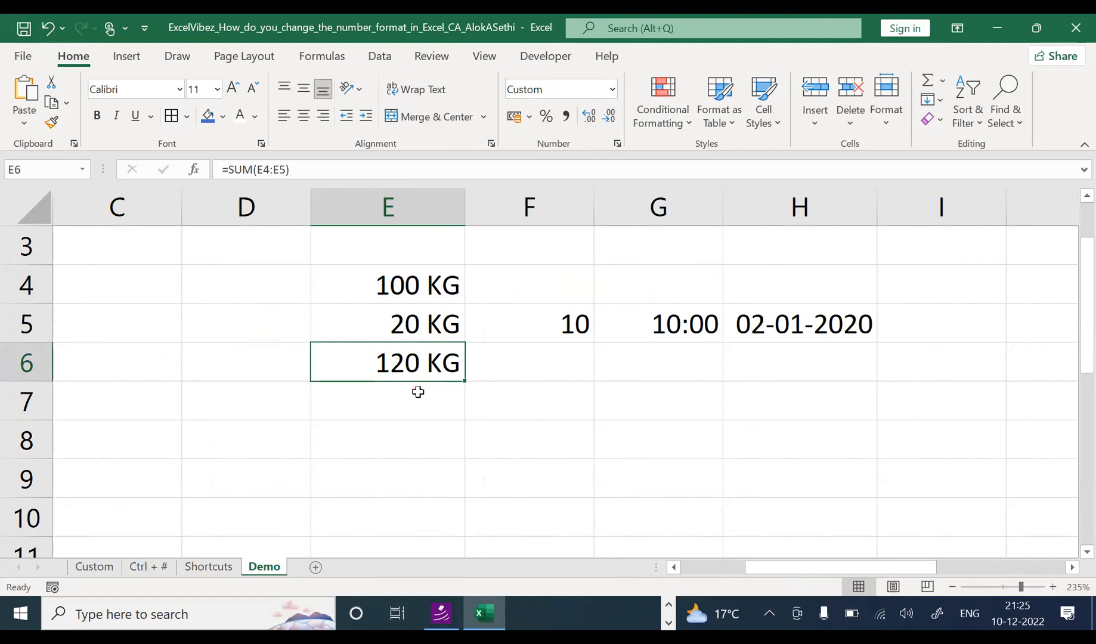
pyautogui.press('F2')
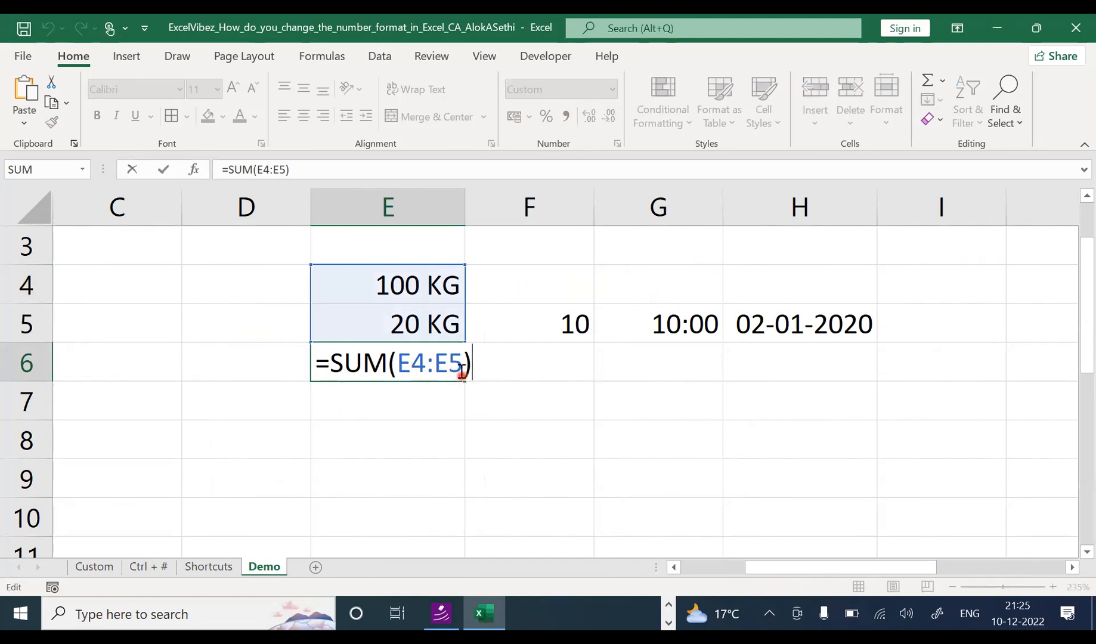
pyautogui.press('Escape')
pyautogui.click(233, 285)
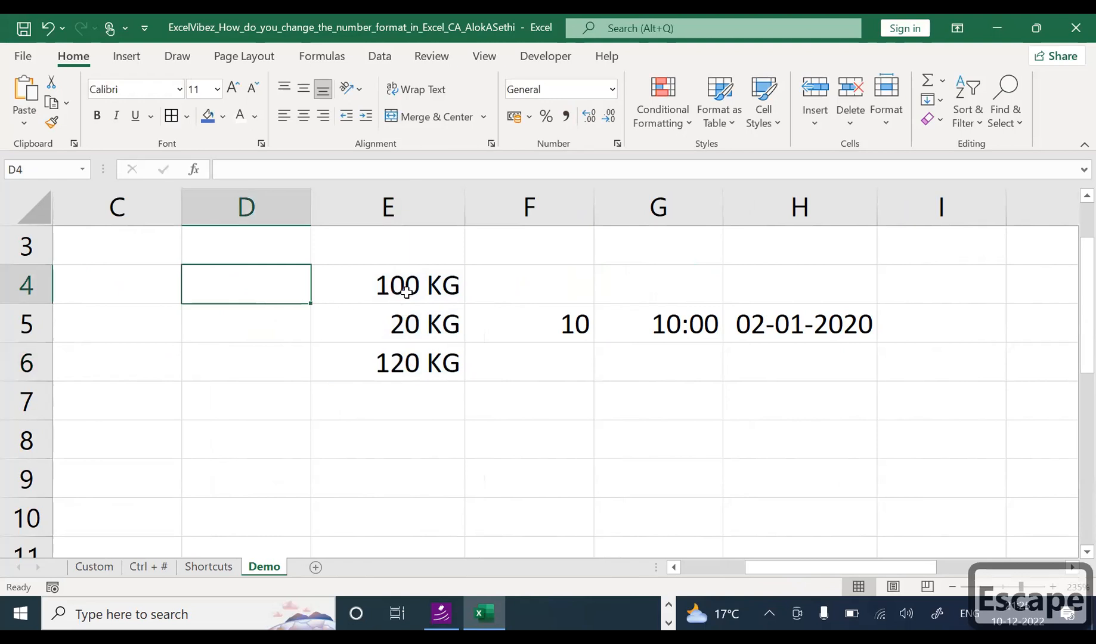
pyautogui.click(355, 286)
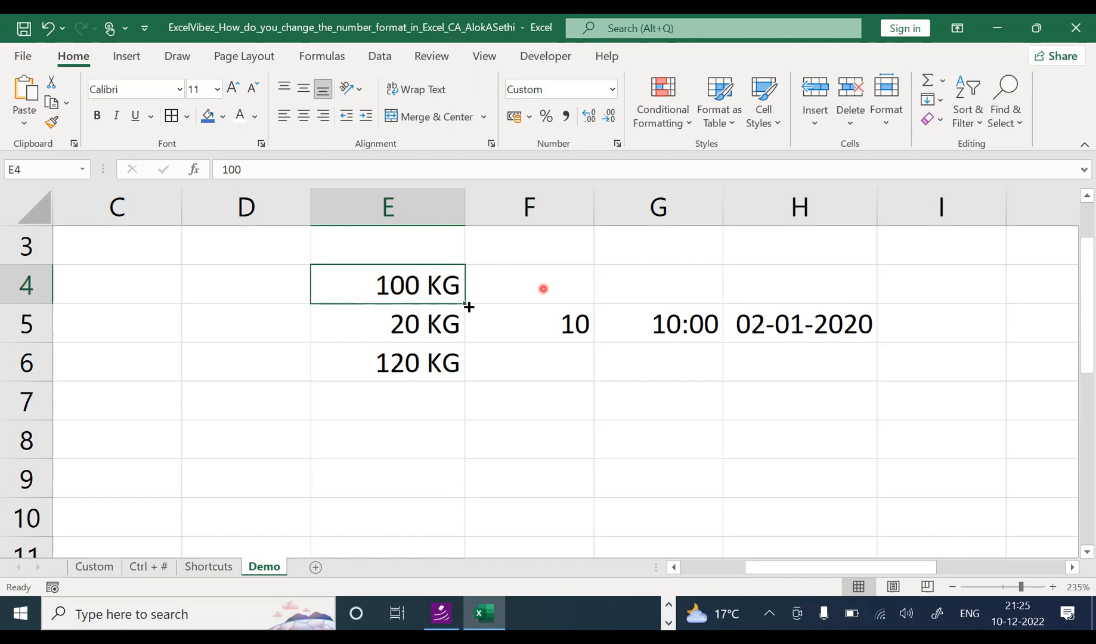
pyautogui.click(436, 314)
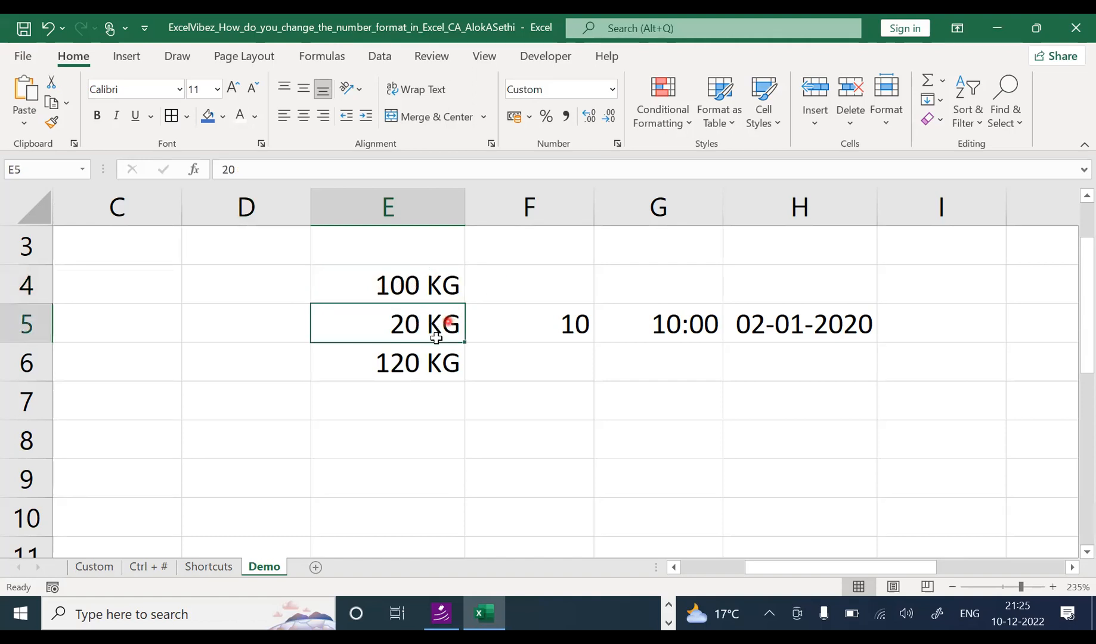
pyautogui.click(432, 369)
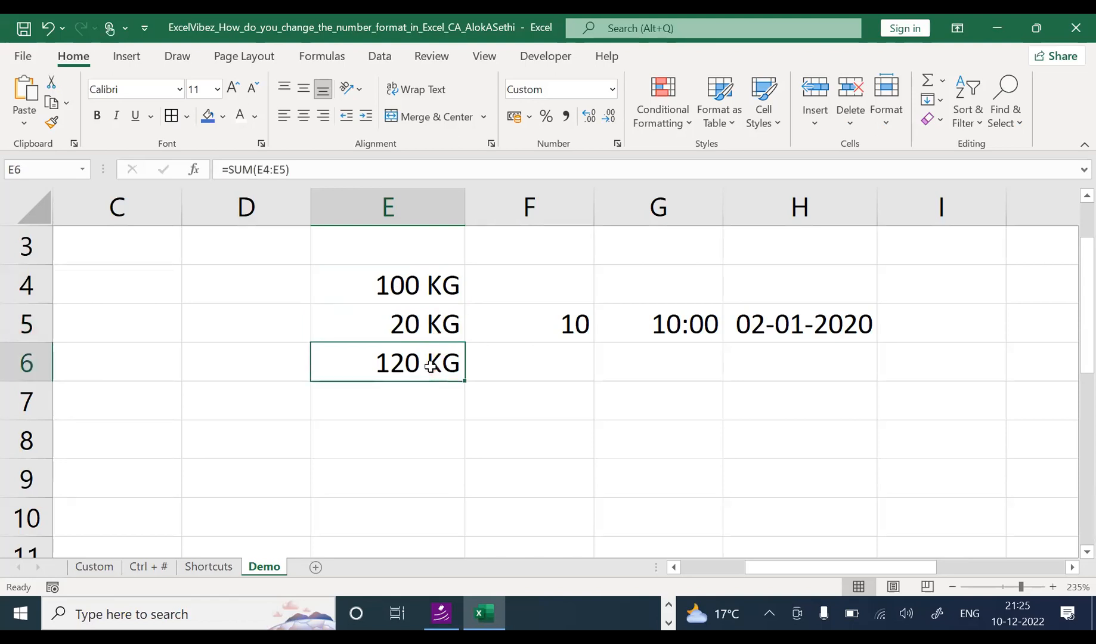
pyautogui.click(431, 293)
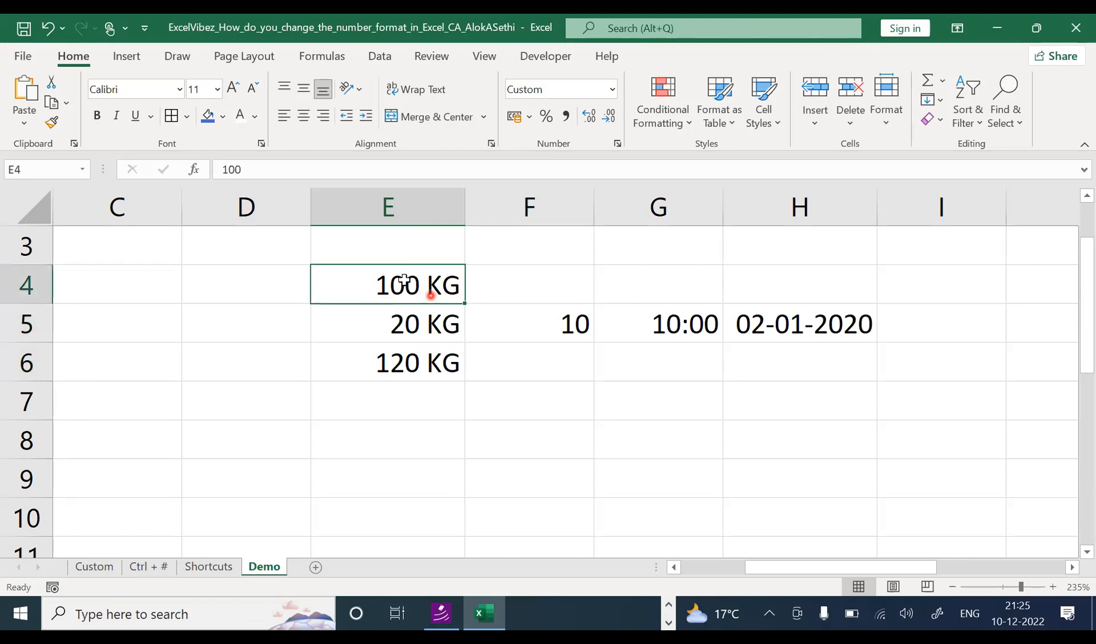
pyautogui.click(259, 172)
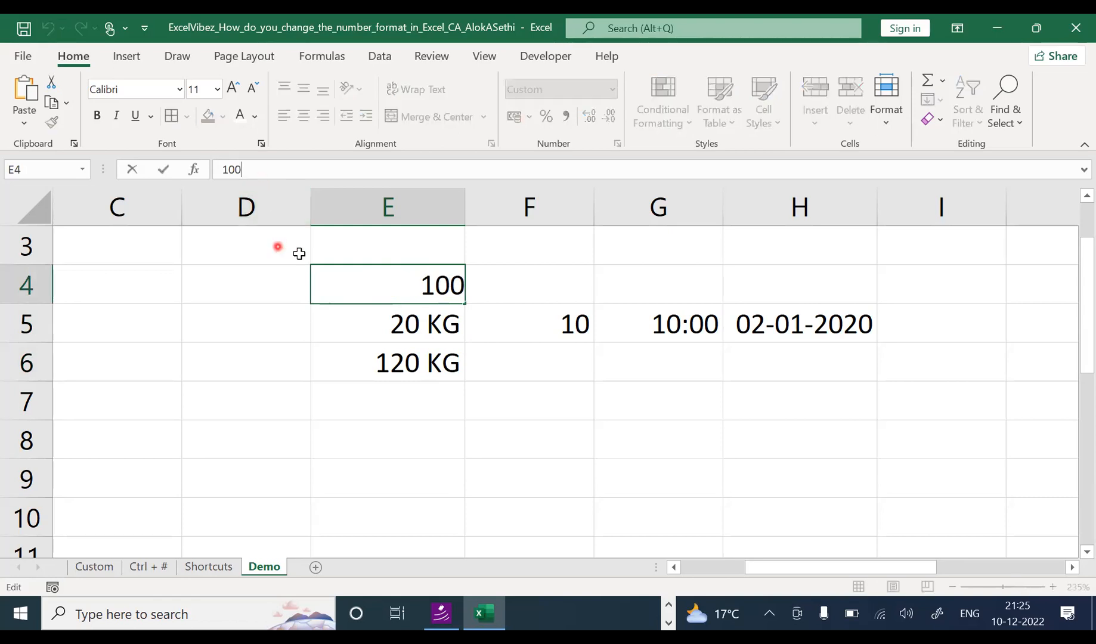
pyautogui.click(358, 269)
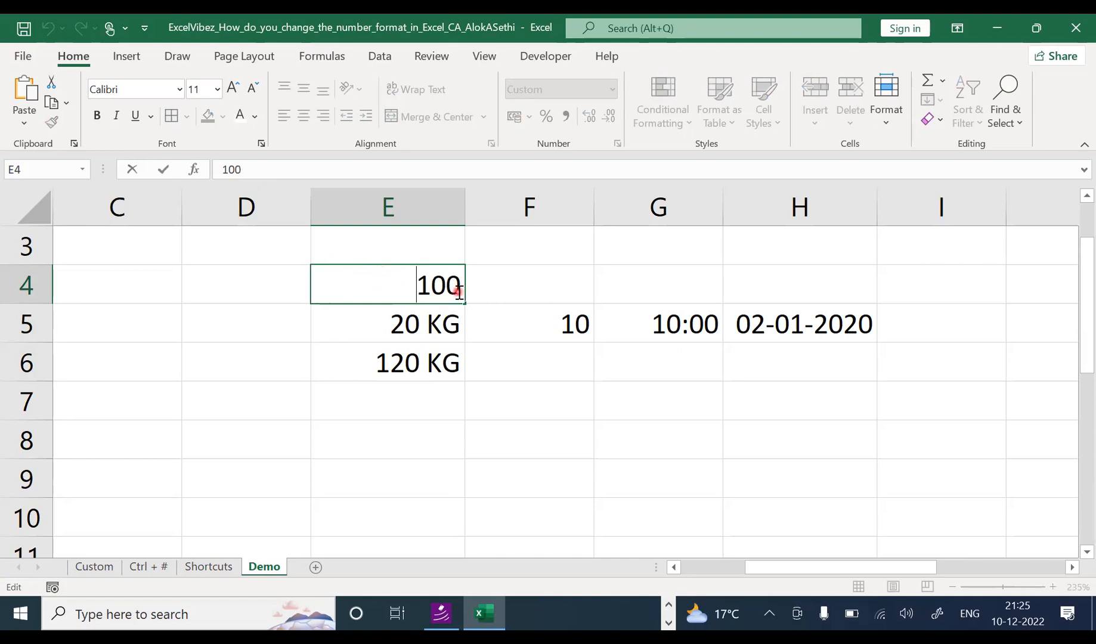
pyautogui.click(500, 289)
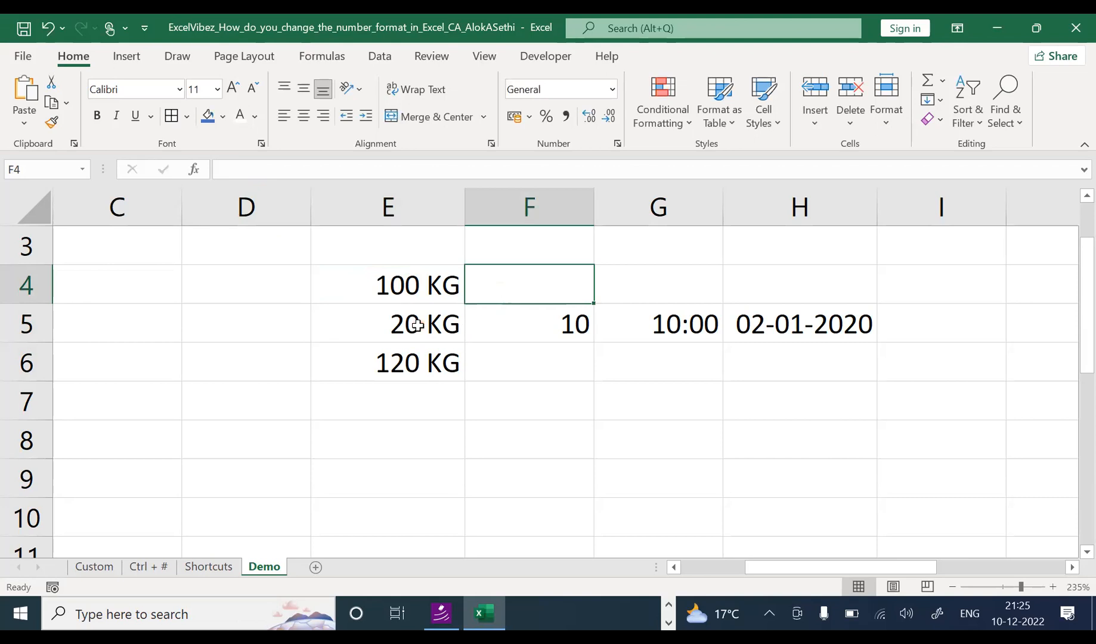
pyautogui.click(412, 292)
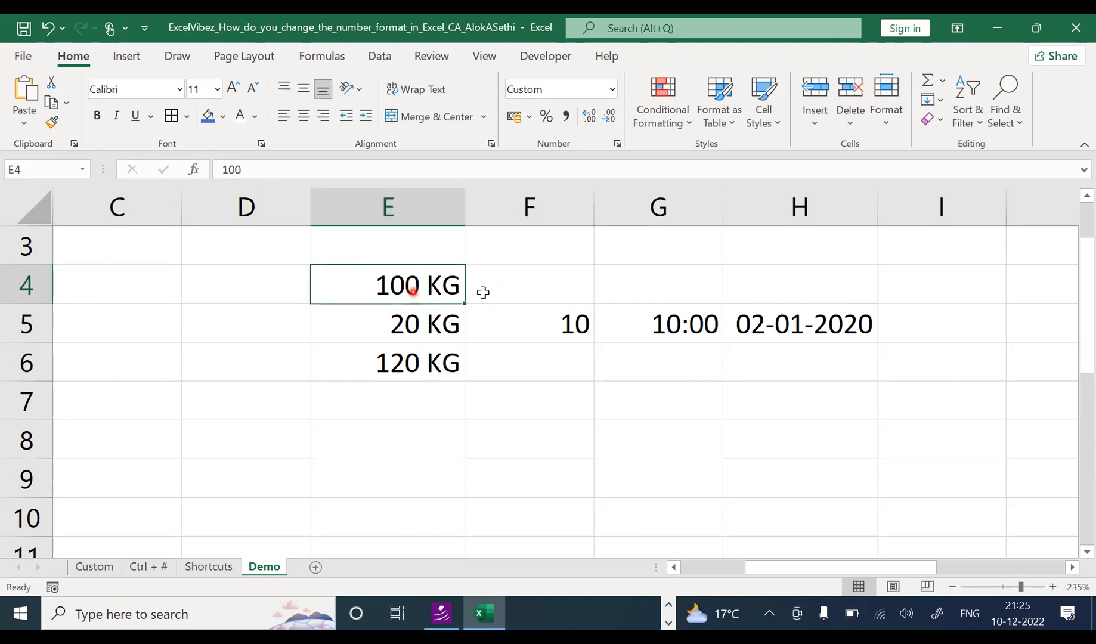
pyautogui.click(435, 350)
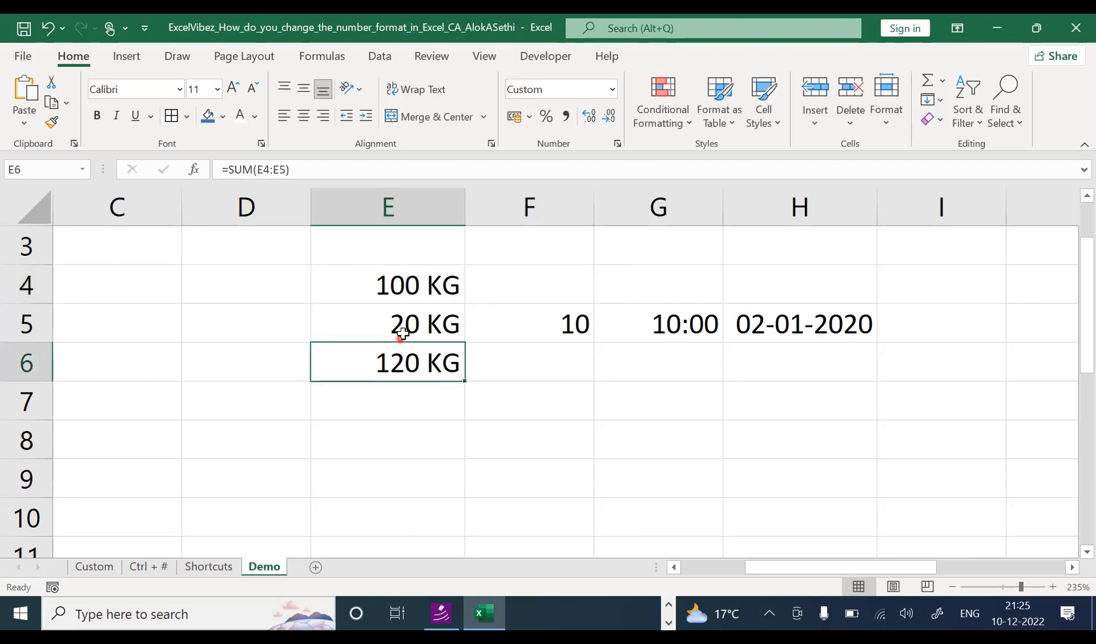
pyautogui.doubleClick(404, 334)
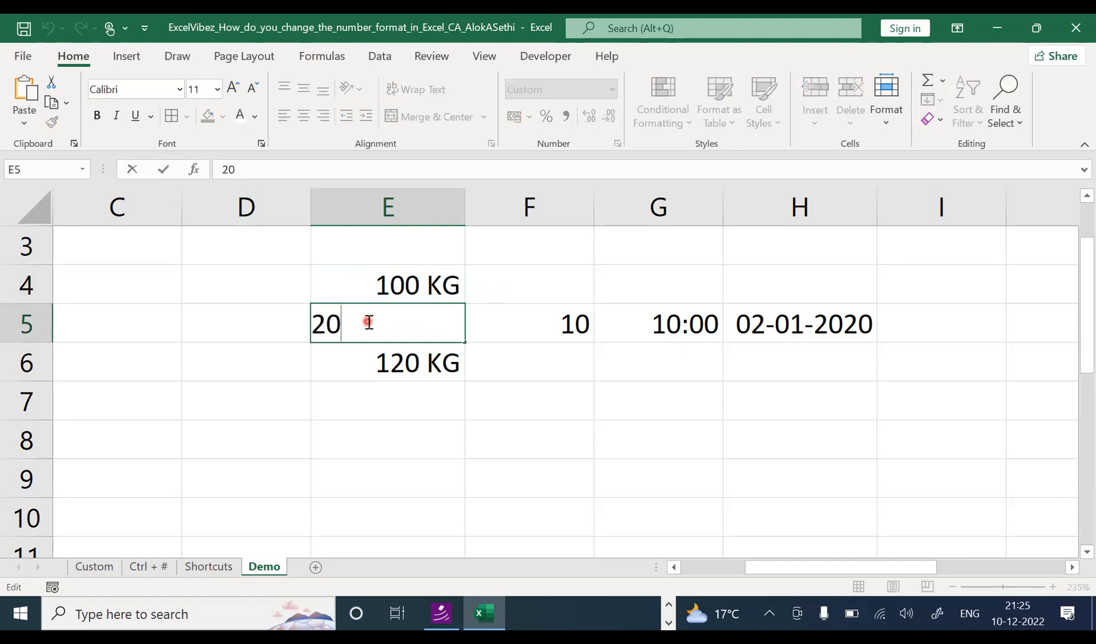
pyautogui.click(286, 335)
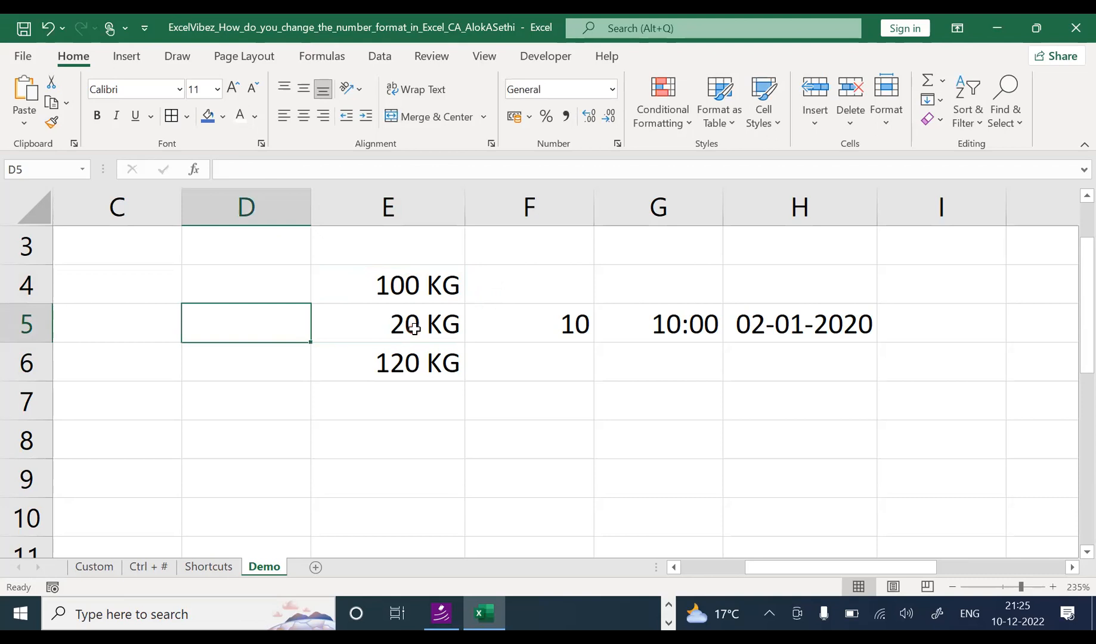
pyautogui.click(407, 361)
pyautogui.doubleClick(403, 369)
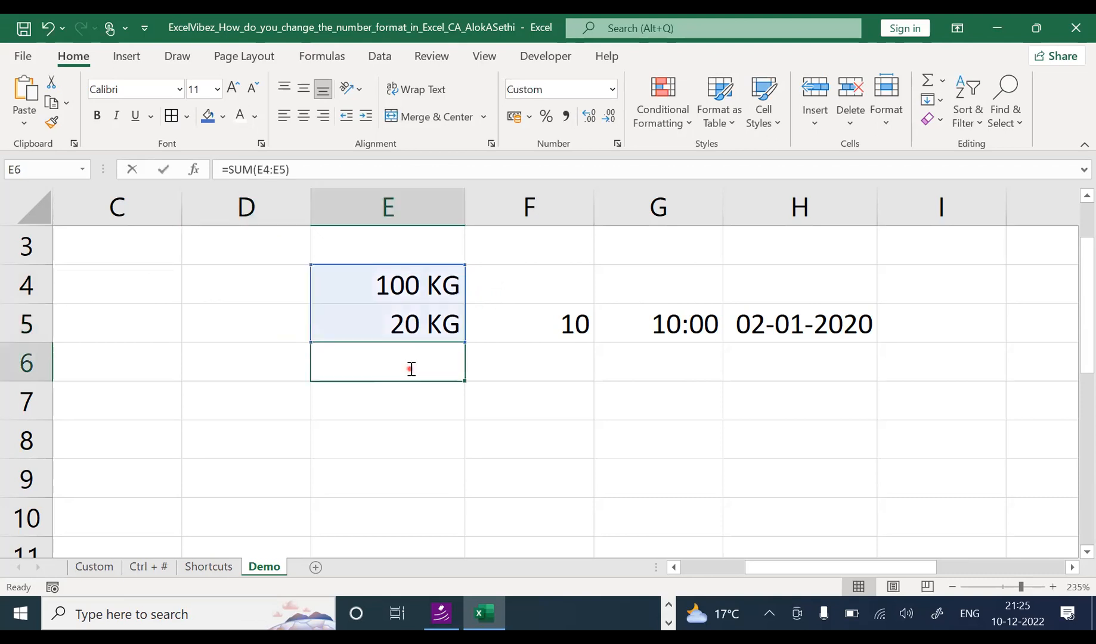
pyautogui.click(367, 408)
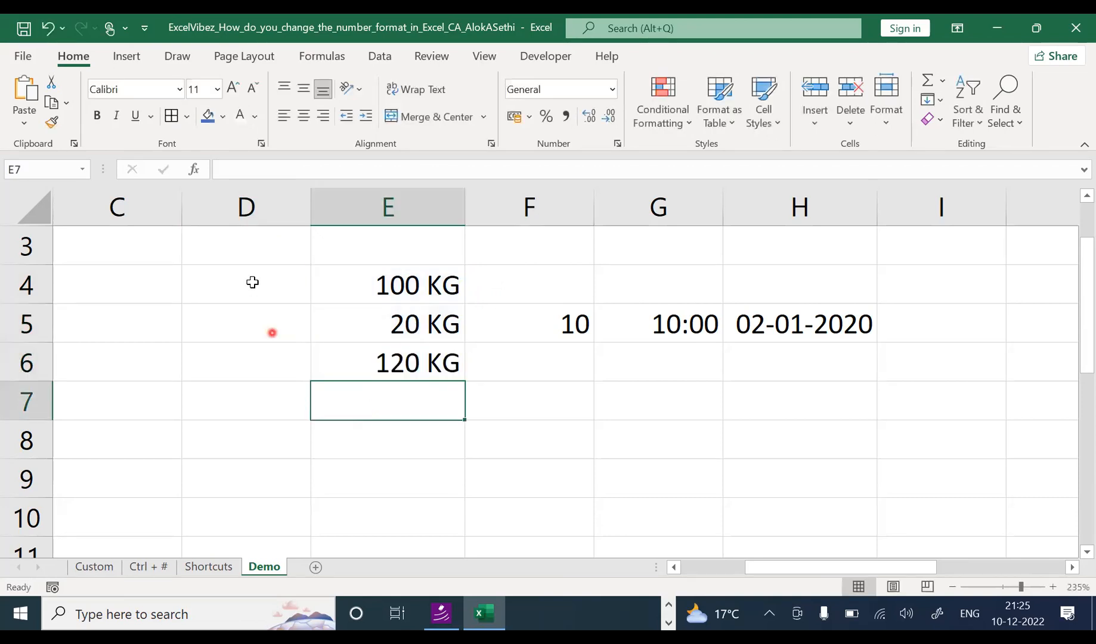
pyautogui.click(359, 281)
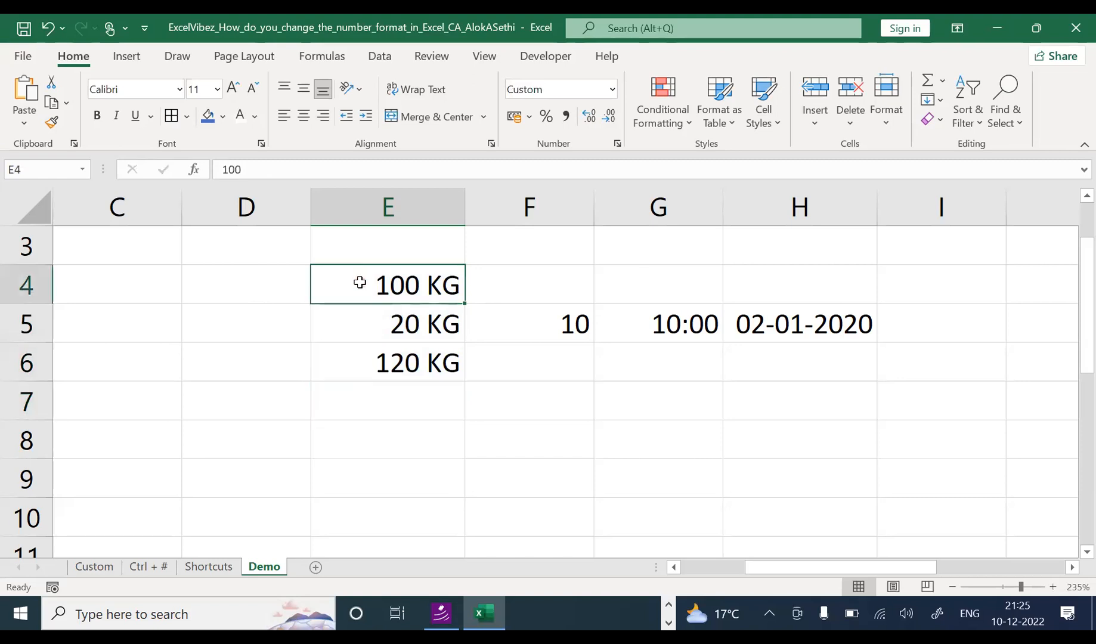
pyautogui.doubleClick(380, 287)
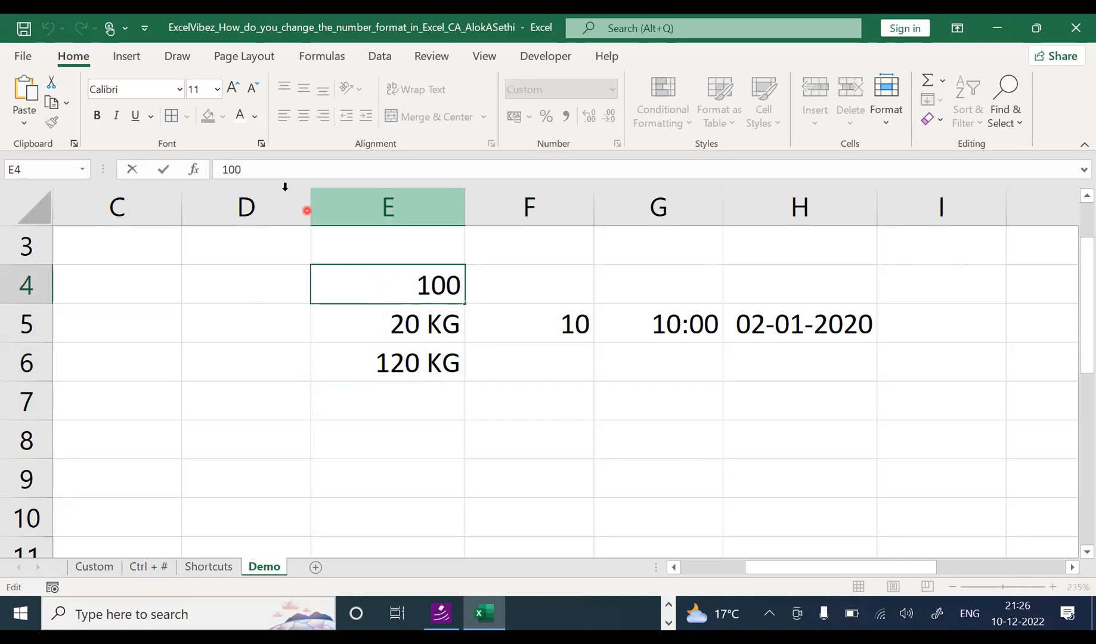
pyautogui.click(287, 299)
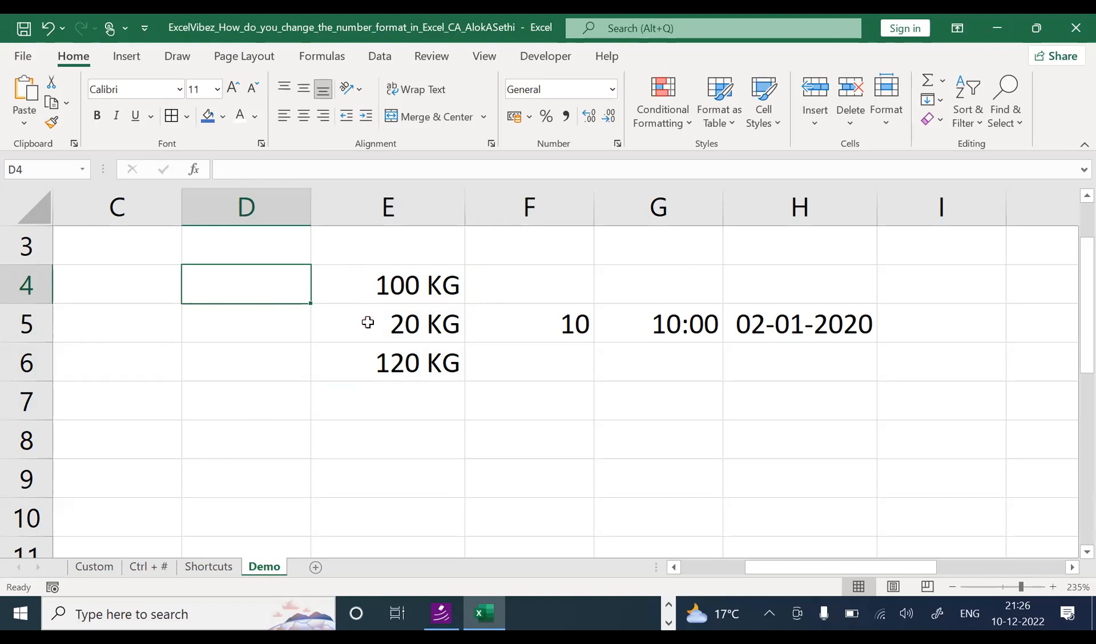
# Step: Enter 100 KG as plain text in D4 and check its contents
pyautogui.write('0')
pyautogui.press('BackSpace')
pyautogui.write('100 kg')
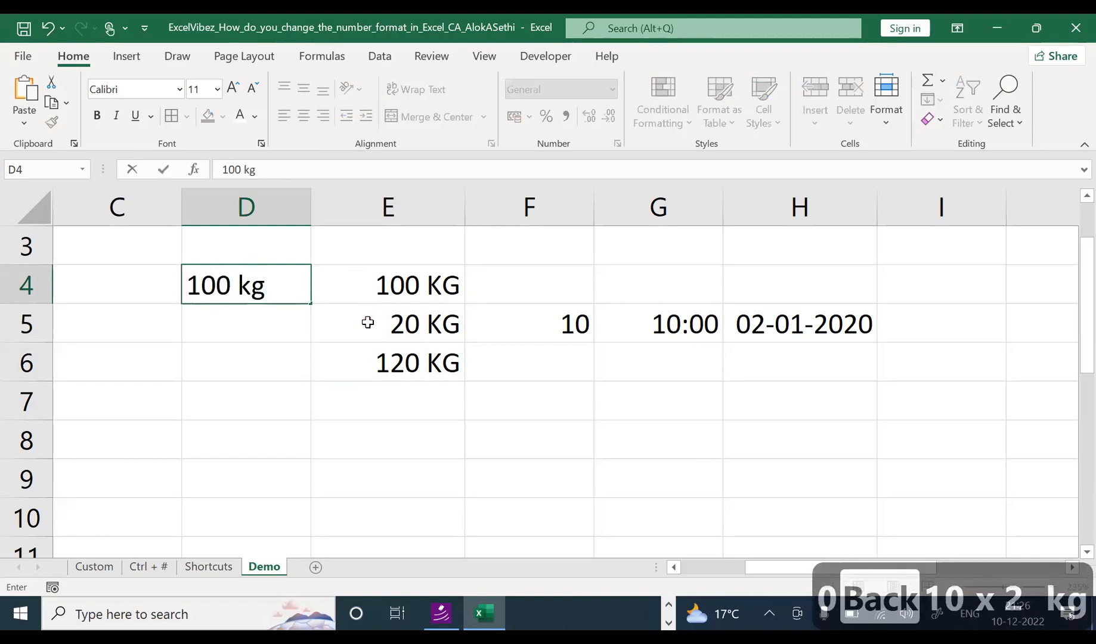
pyautogui.press('BackSpace')
pyautogui.press('BackSpace')
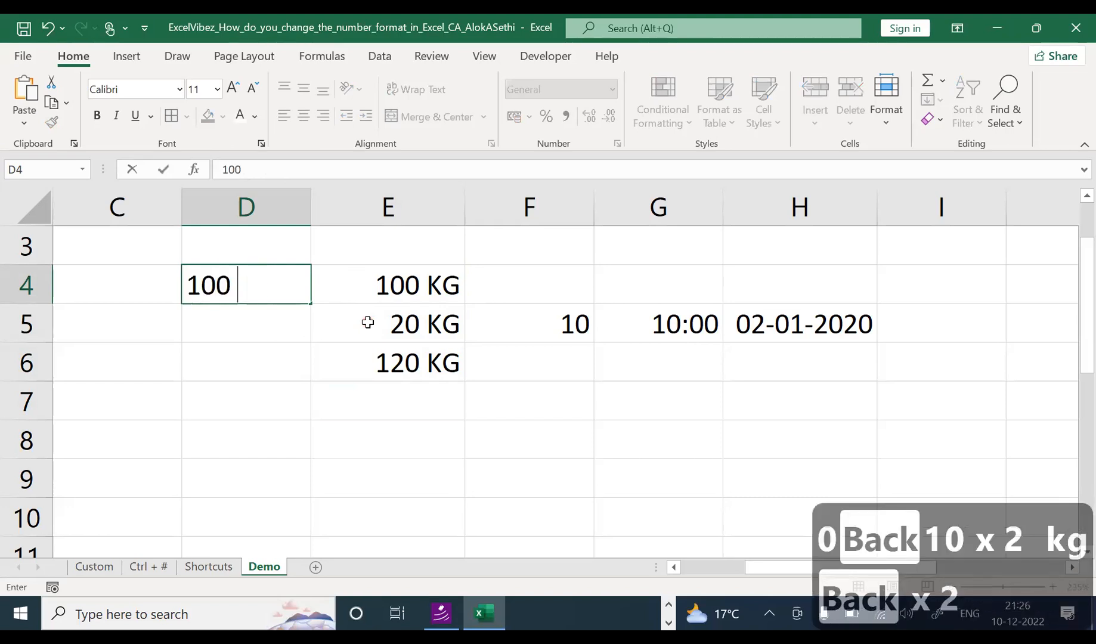
pyautogui.press('capslock')
pyautogui.write('KG')
pyautogui.press('Return')
pyautogui.press('Up')
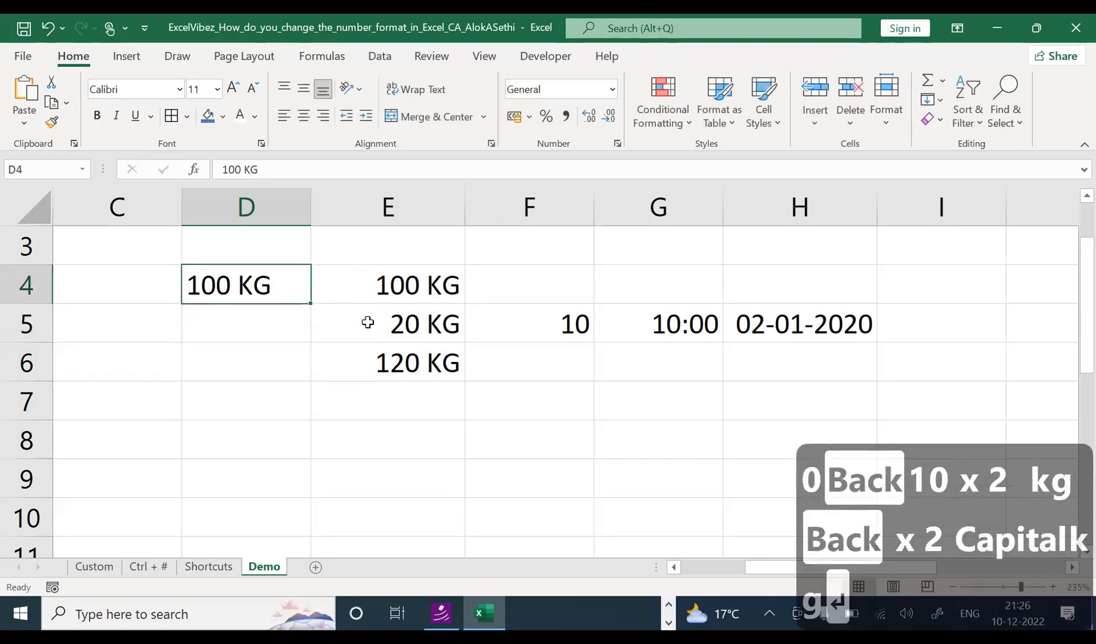
pyautogui.doubleClick(232, 278)
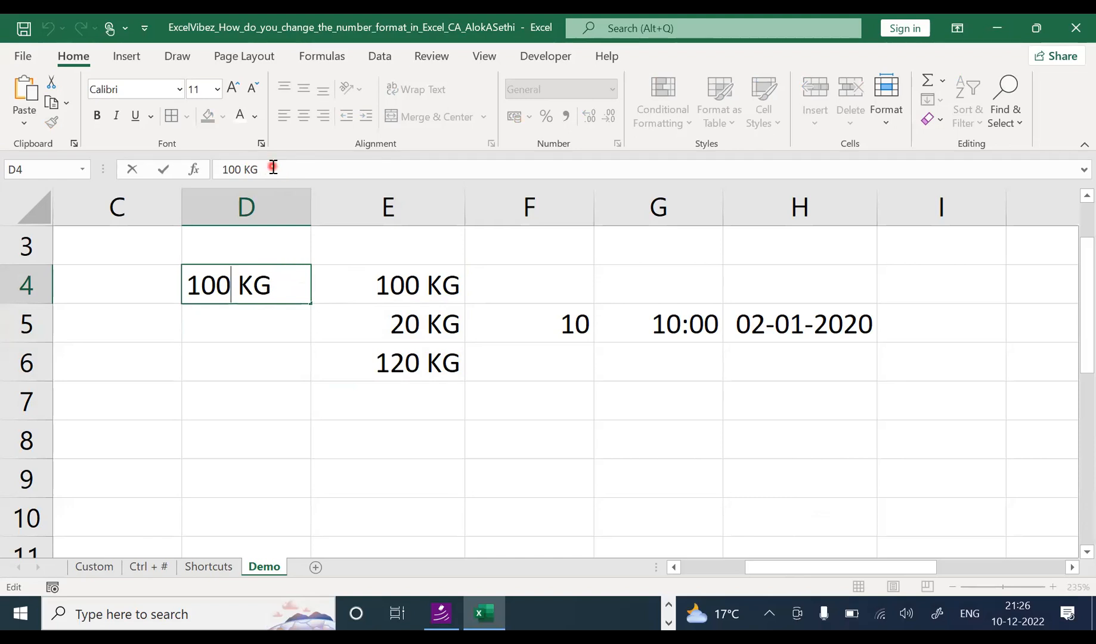
# Step: Enter 20 KG as plain text in D5, check it, and zoom the sheet in
pyautogui.click(257, 331)
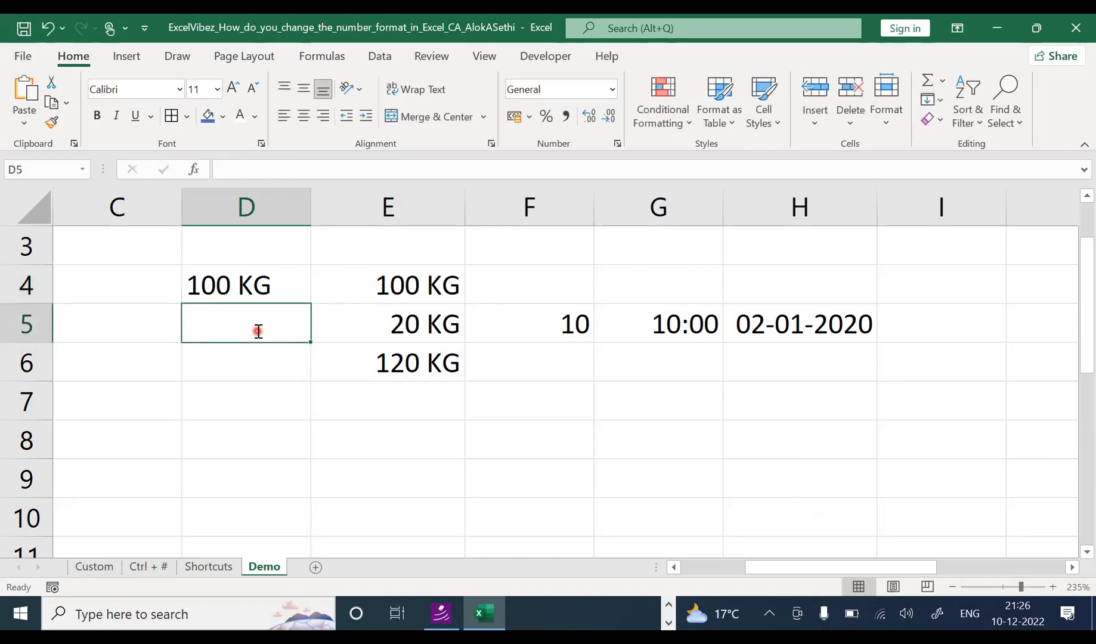
pyautogui.write('20 LKG')
pyautogui.press('BackSpace')
pyautogui.press('BackSpace')
pyautogui.press('BackSpace')
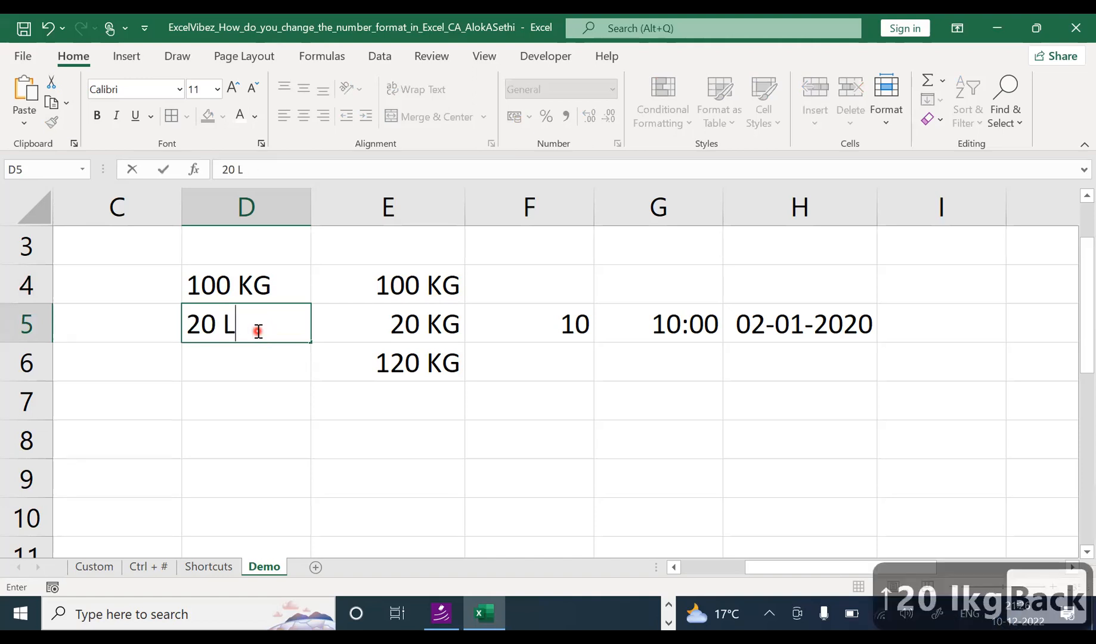
pyautogui.write('KG')
pyautogui.press('Return')
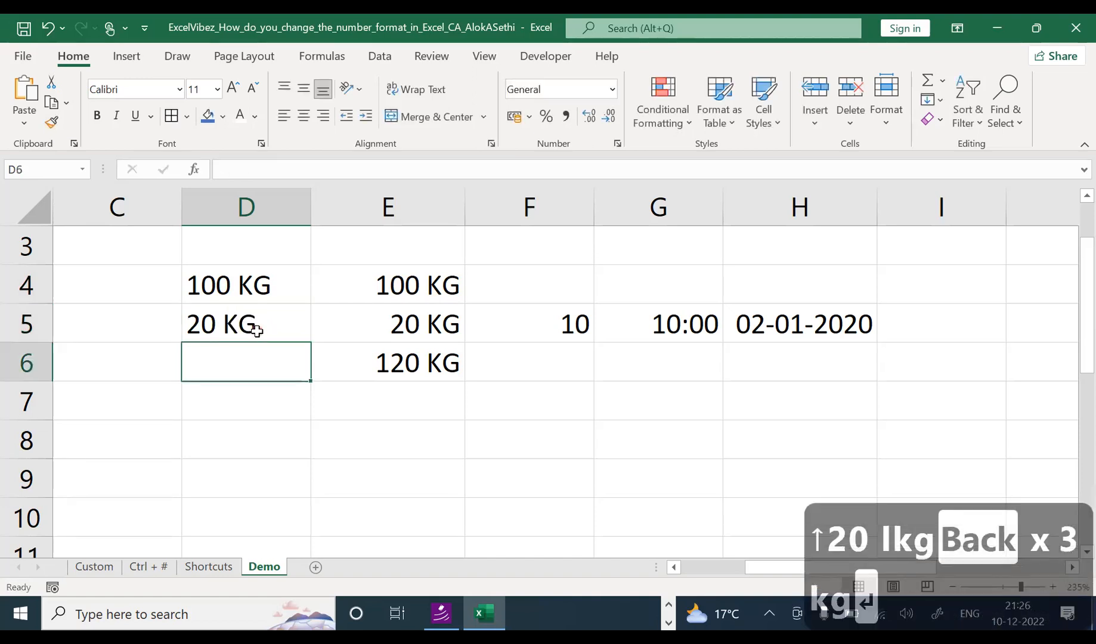
pyautogui.click(239, 322)
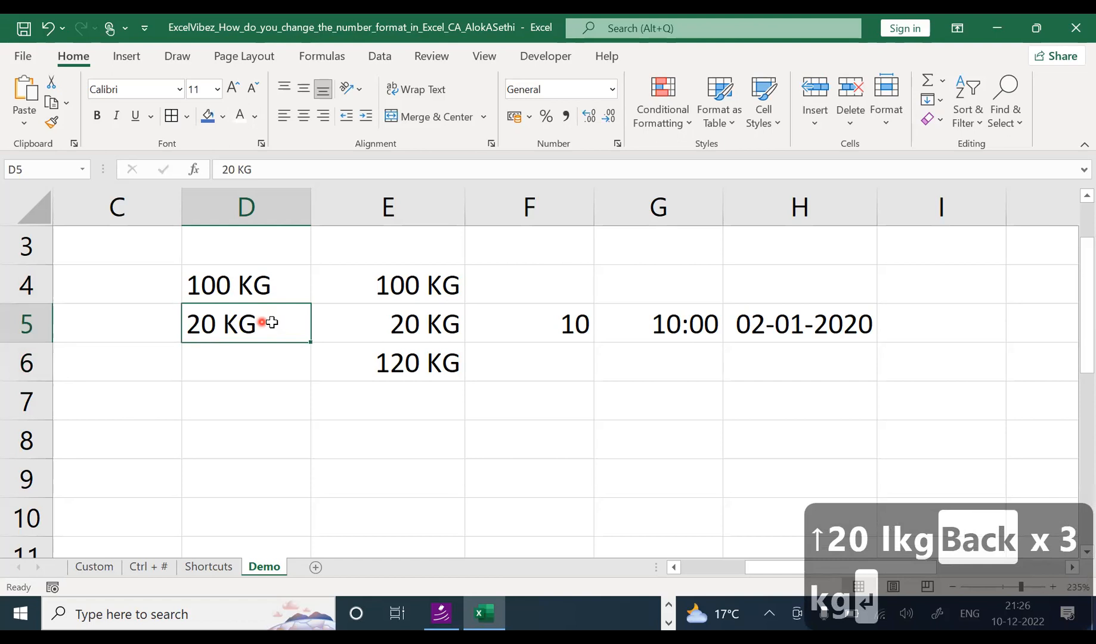
pyautogui.click(276, 167)
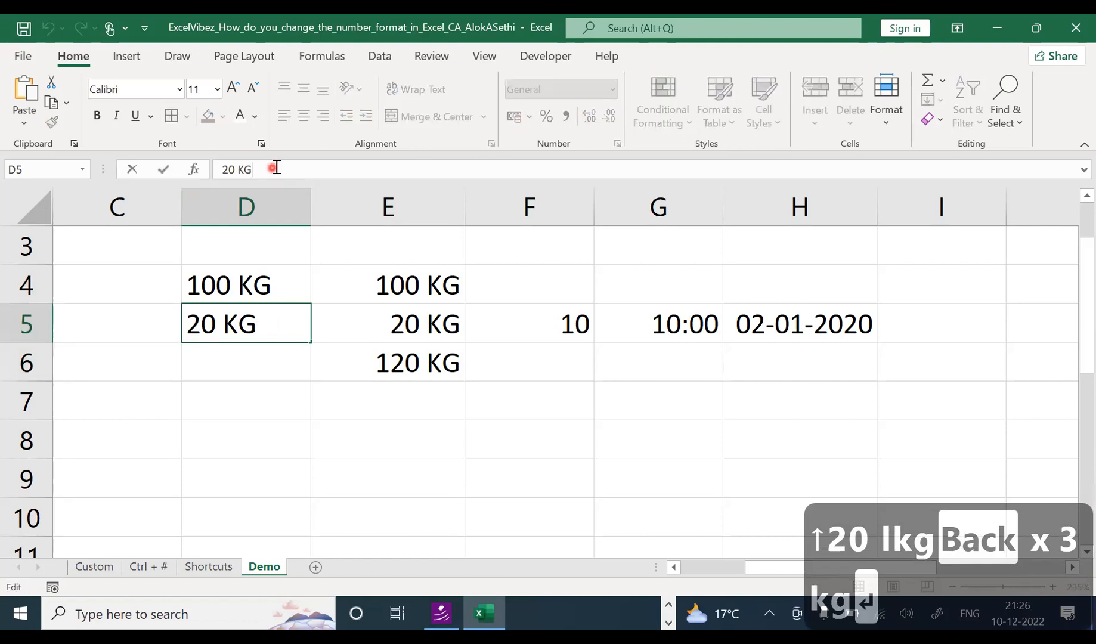
pyautogui.click(252, 362)
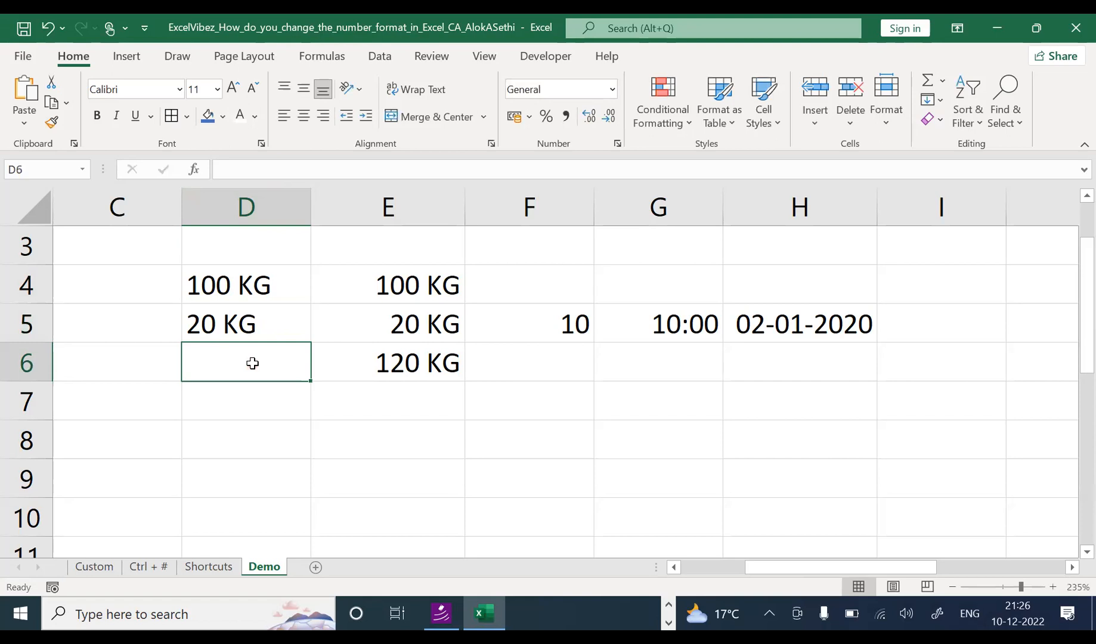
pyautogui.hotkey('ctrl', 'alt', '=')
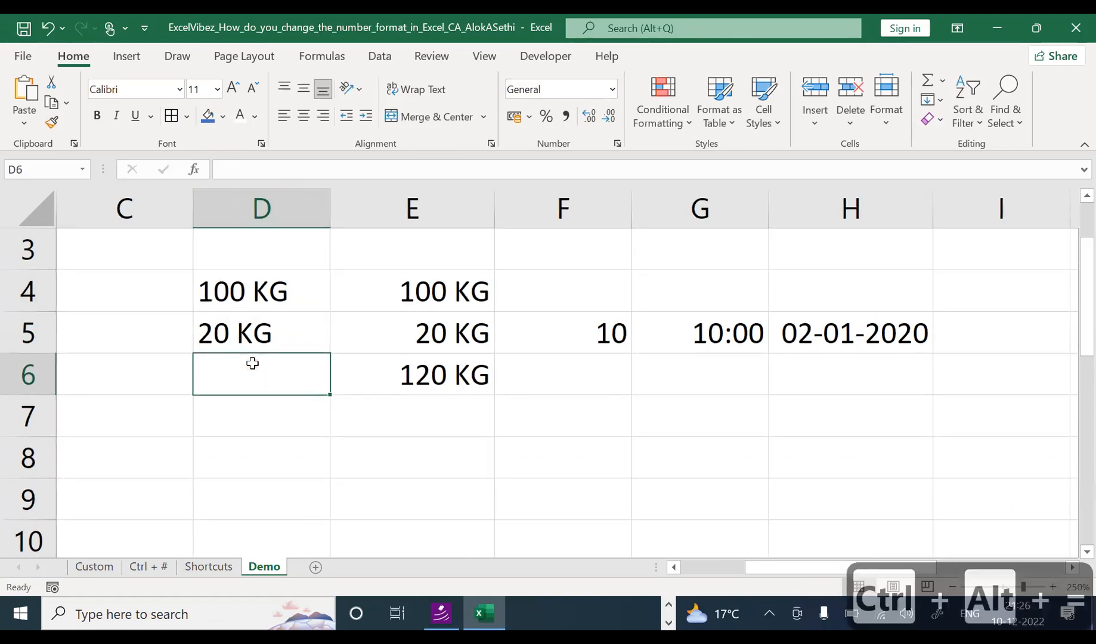
pyautogui.hotkey('alt', '=')
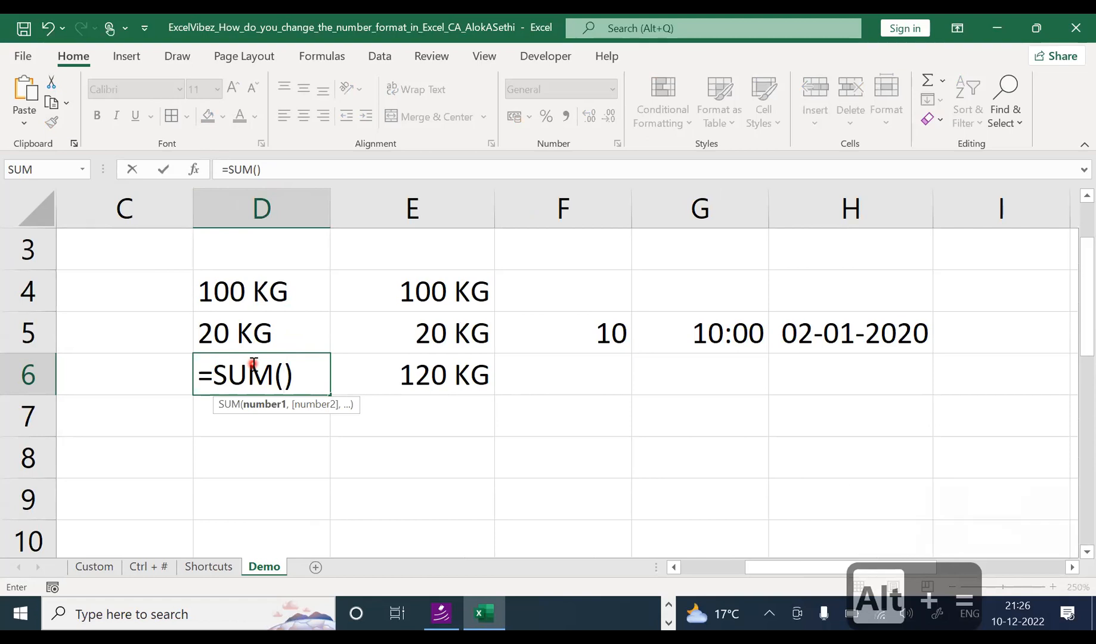
pyautogui.click(252, 330)
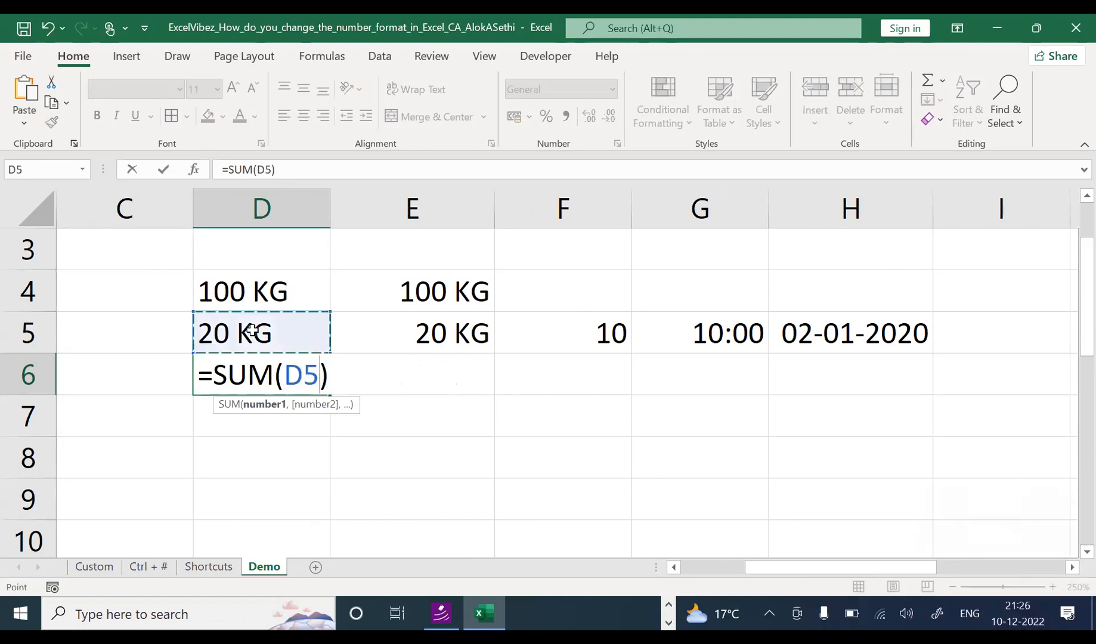
pyautogui.hotkey('shift', 'Up')
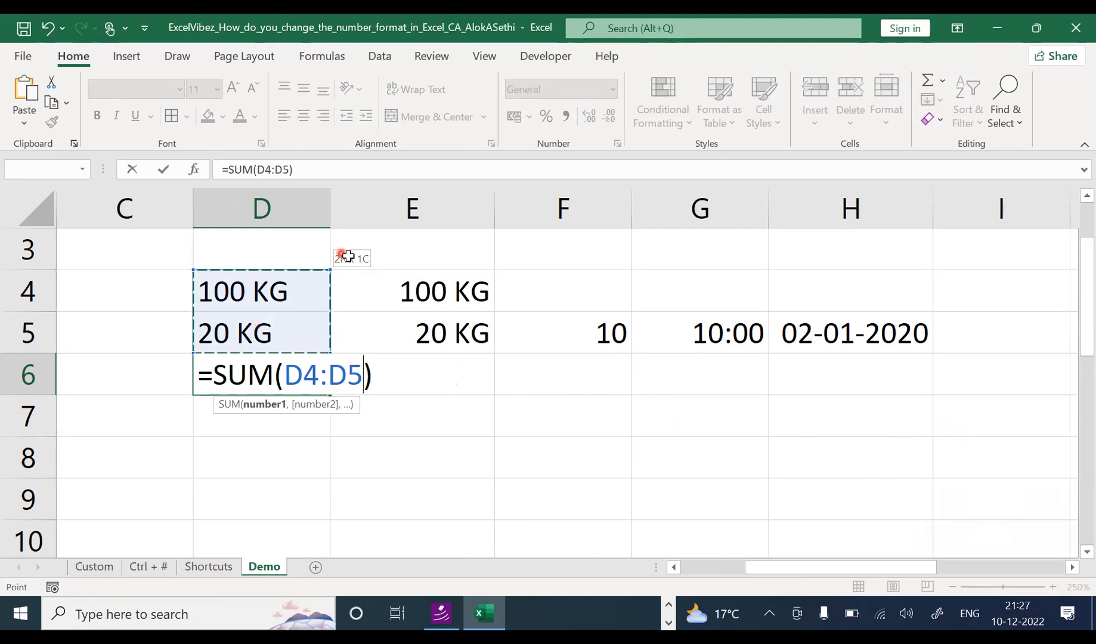
pyautogui.click(1014, 450)
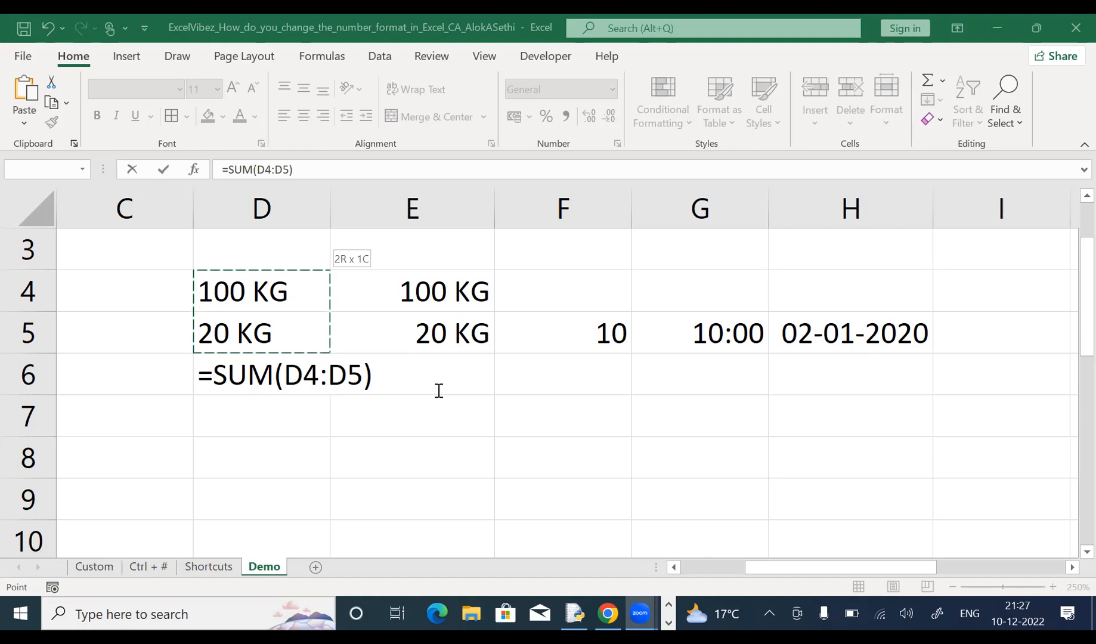
pyautogui.press('Return')
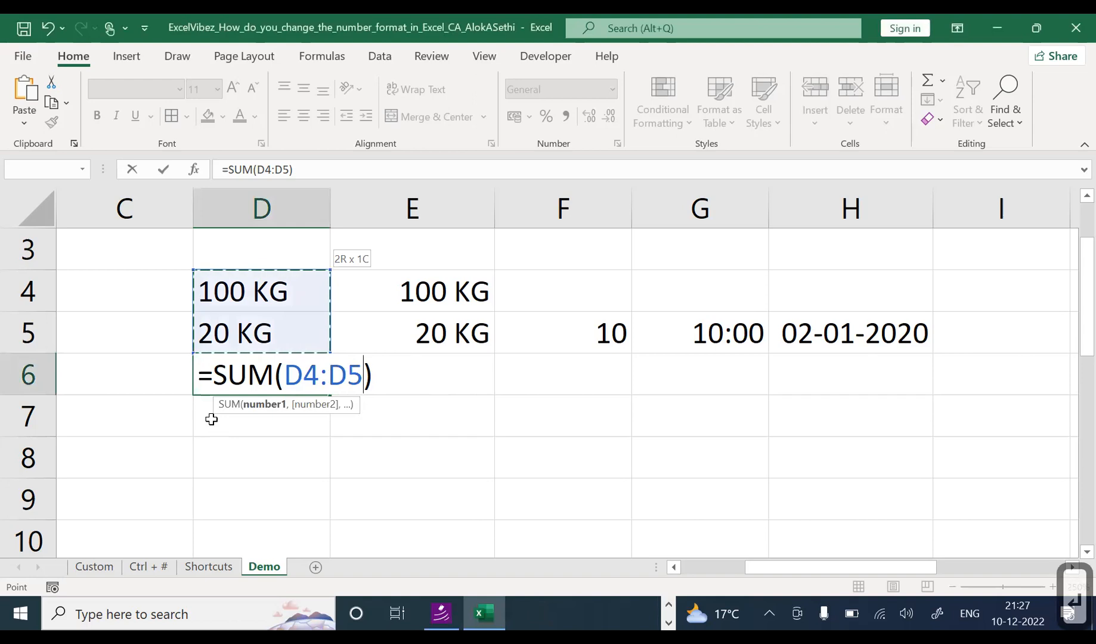
pyautogui.press('Return')
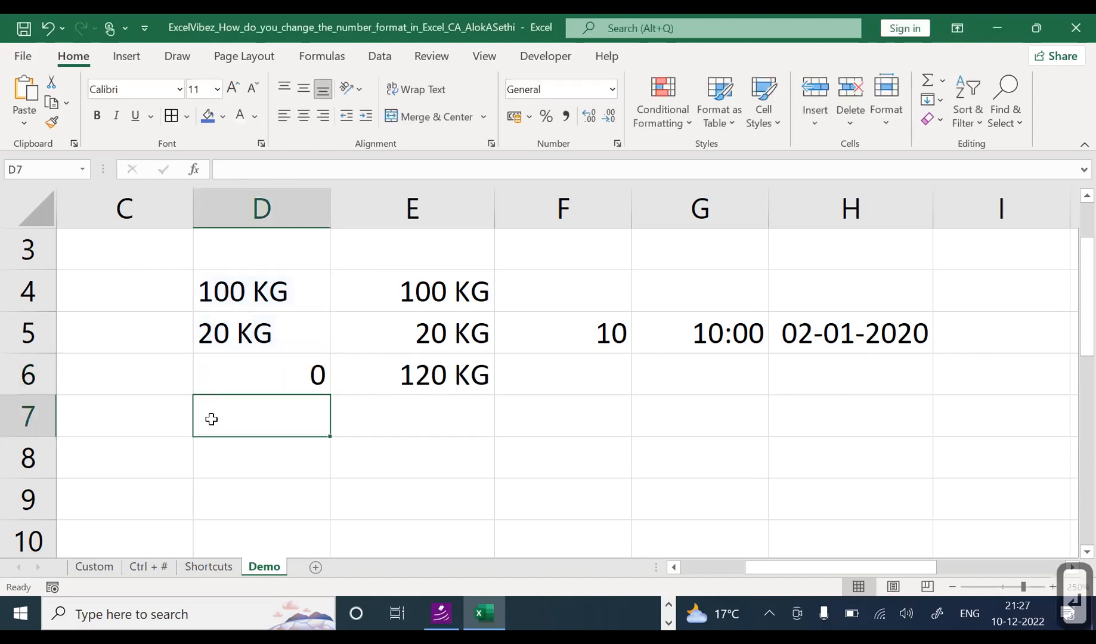
pyautogui.press('Up')
pyautogui.press('F2')
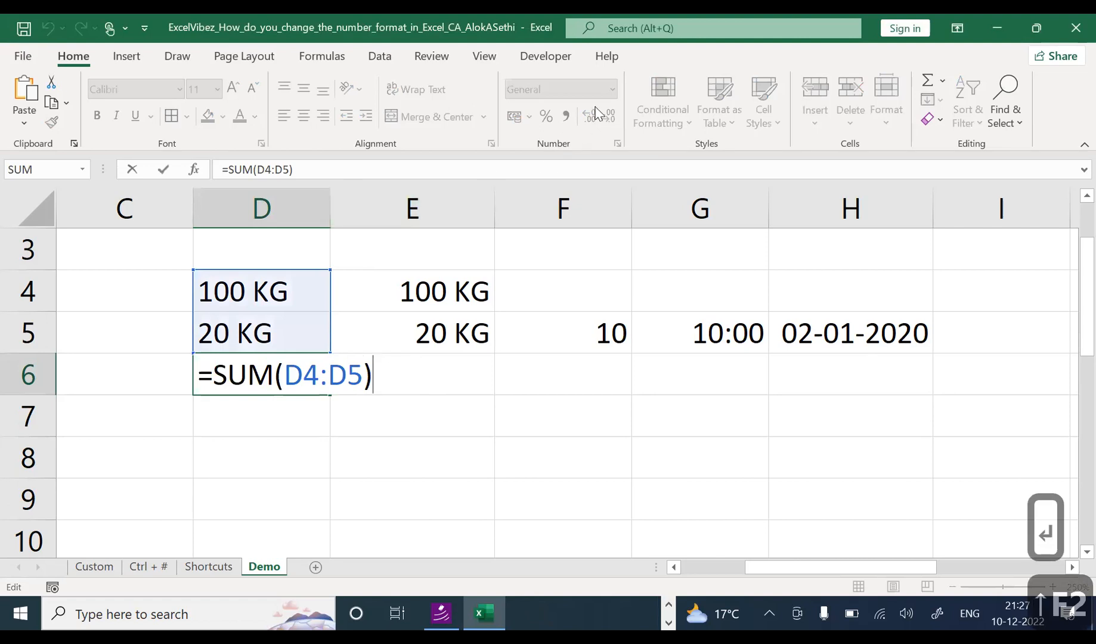
pyautogui.press('Escape')
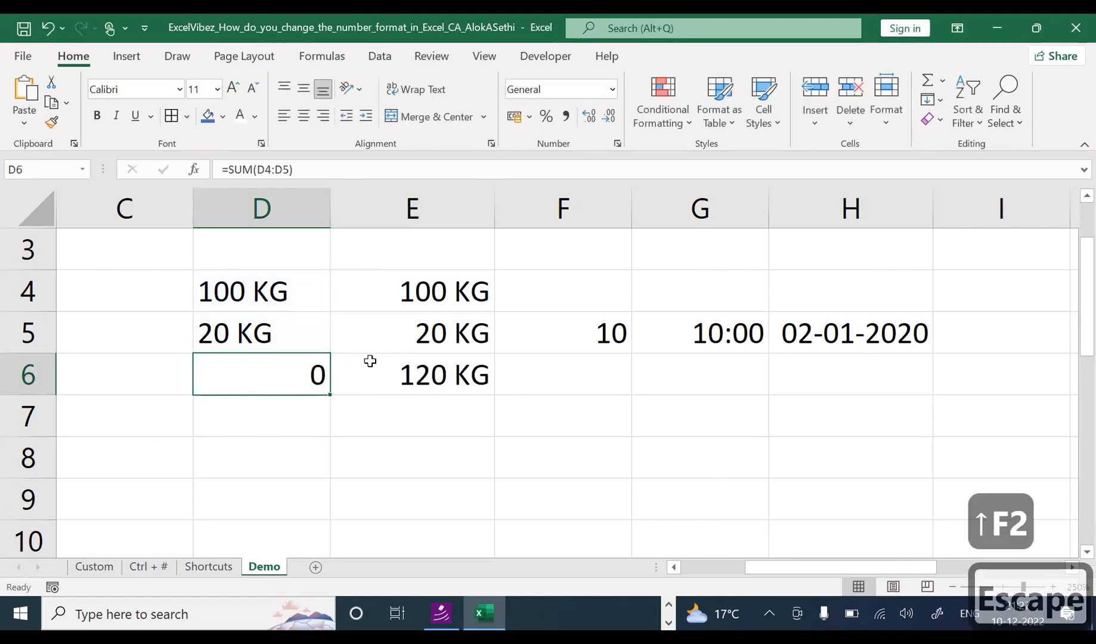
pyautogui.click(371, 362)
pyautogui.press('F2')
pyautogui.press('Escape')
pyautogui.click(274, 363)
pyautogui.press('F2')
pyautogui.press('Escape')
pyautogui.click(416, 374)
pyautogui.press('F2')
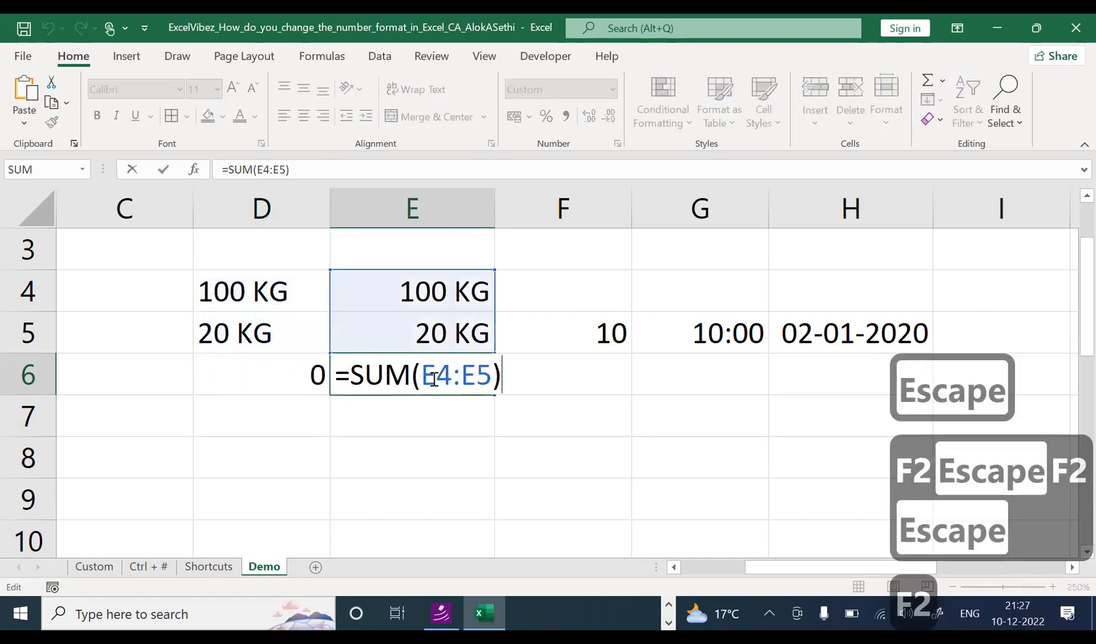
pyautogui.press('Escape')
pyautogui.click(296, 384)
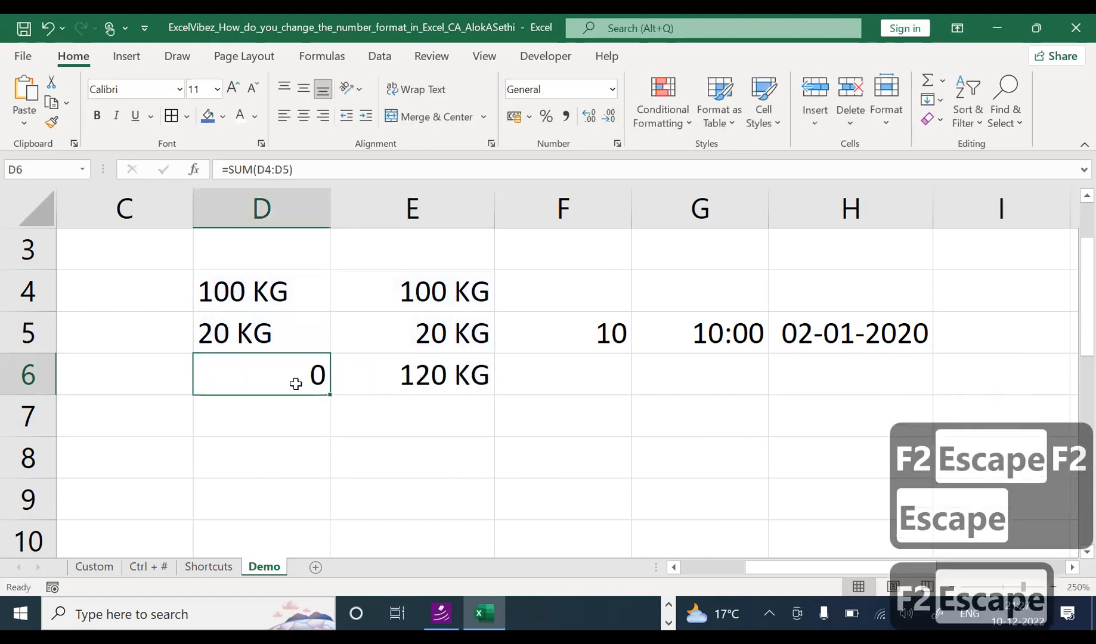
pyautogui.click(271, 412)
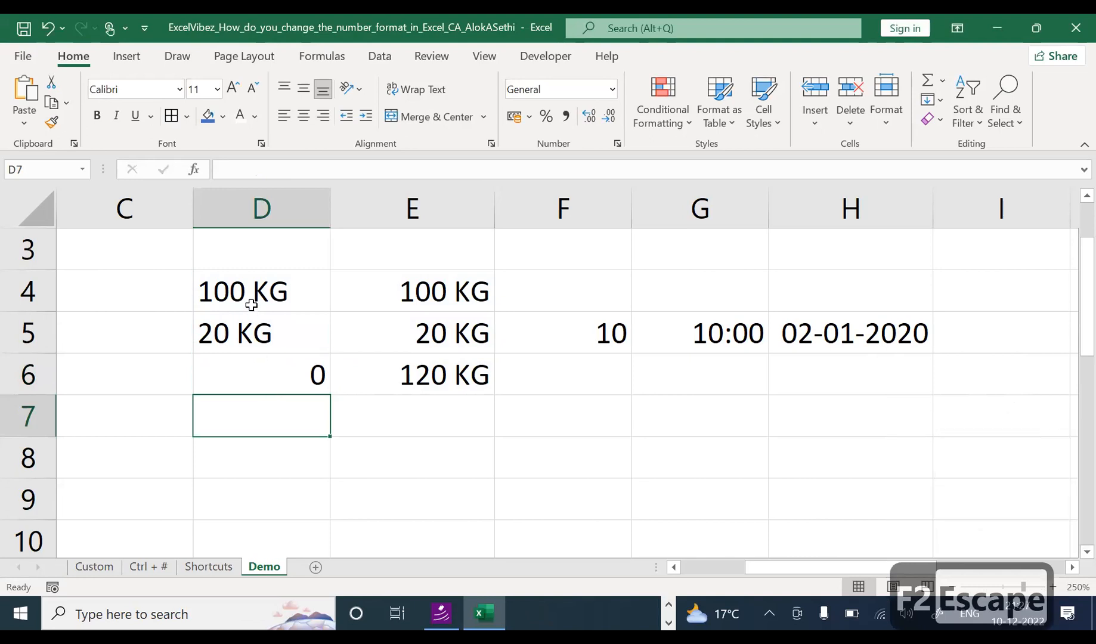
pyautogui.click(251, 281)
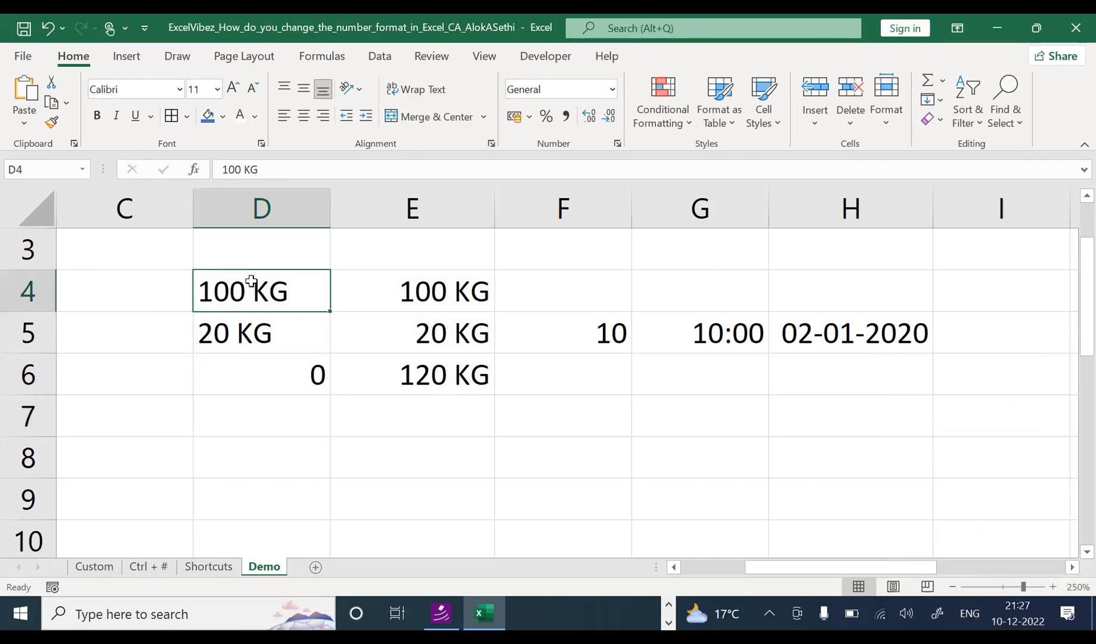
pyautogui.click(594, 291)
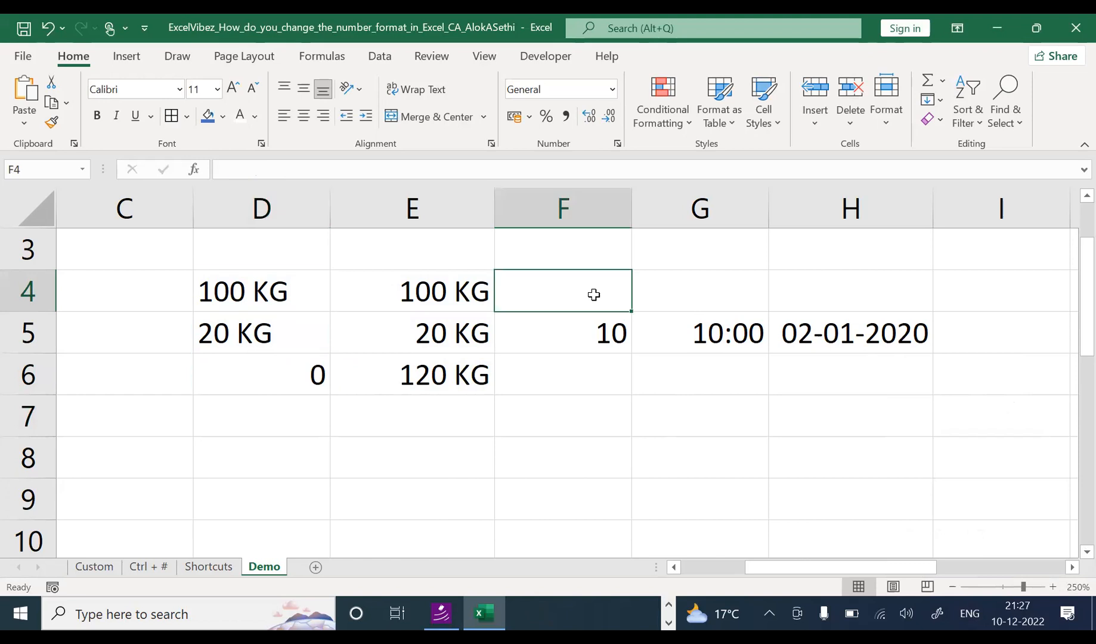
pyautogui.click(577, 329)
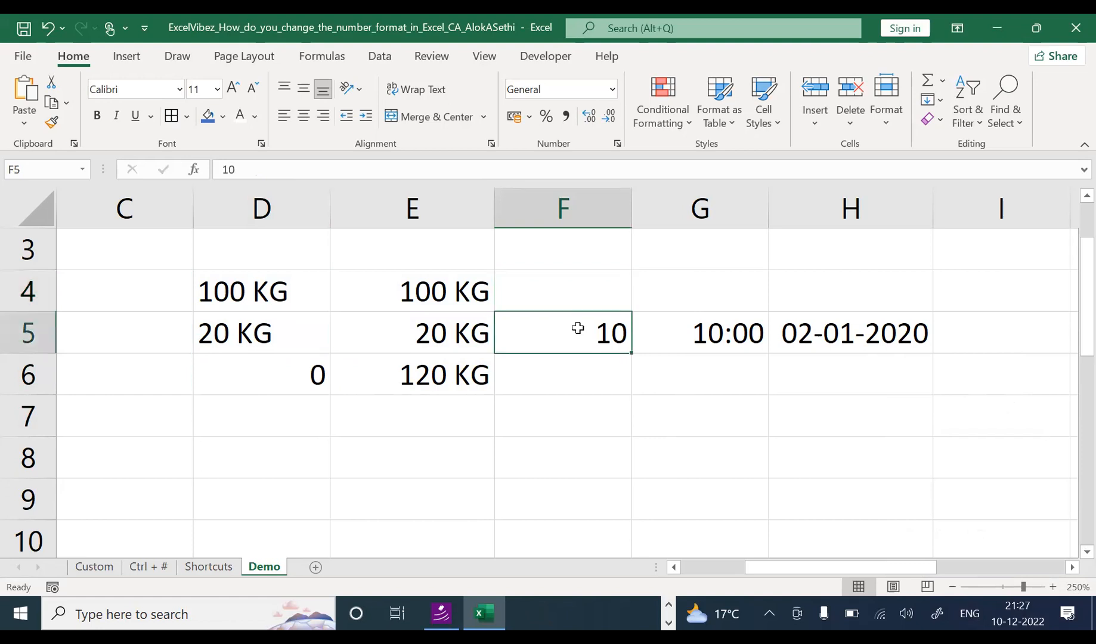
pyautogui.click(445, 297)
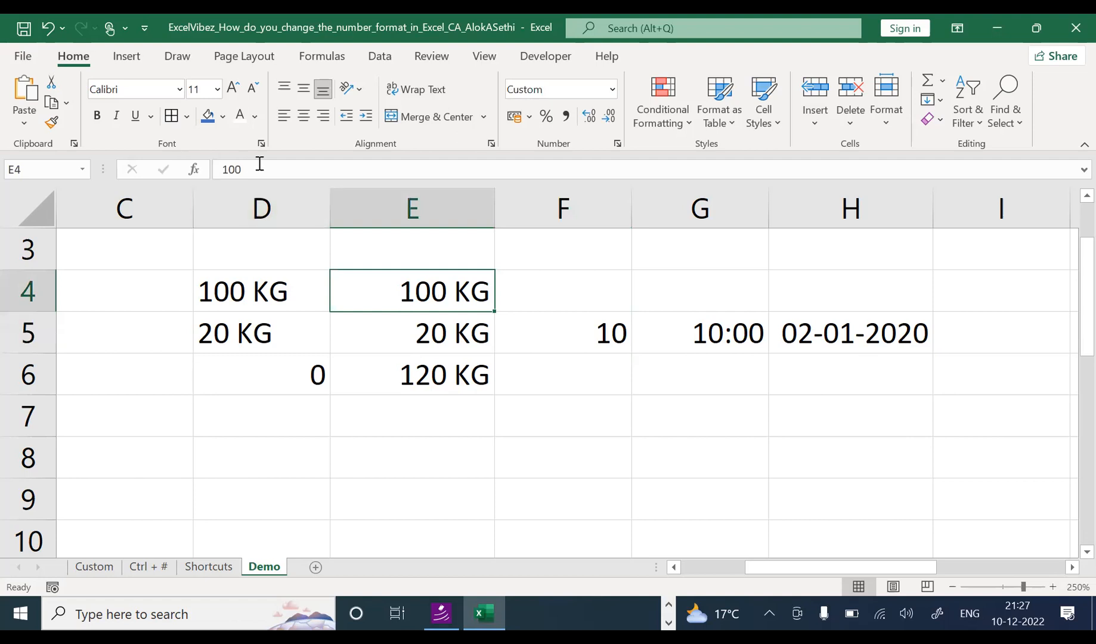
pyautogui.click(465, 339)
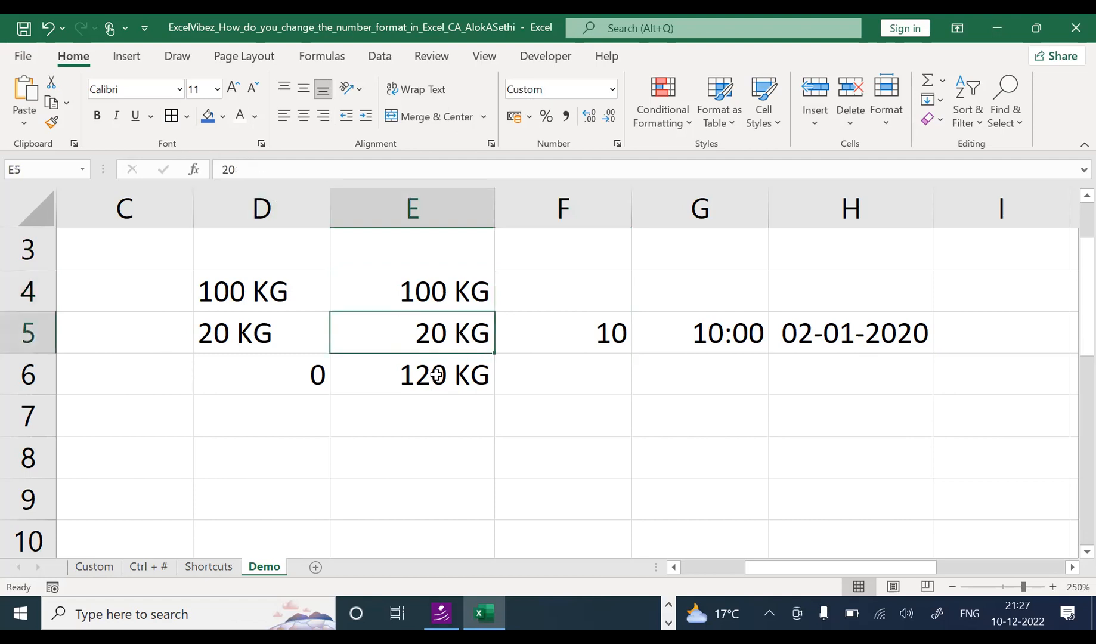
pyautogui.click(437, 374)
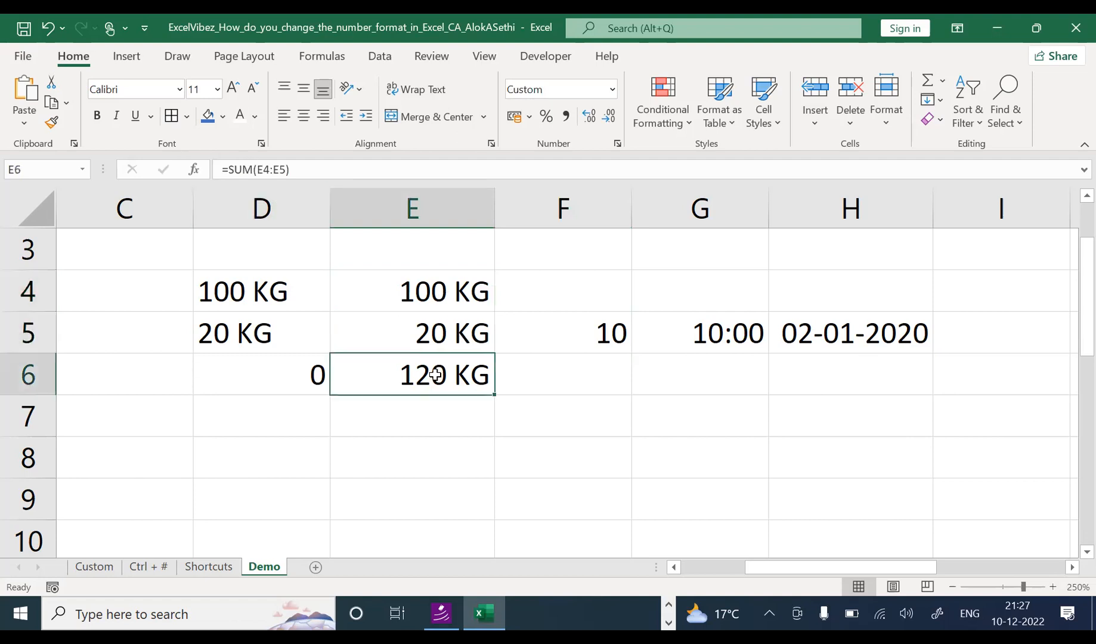
pyautogui.click(294, 371)
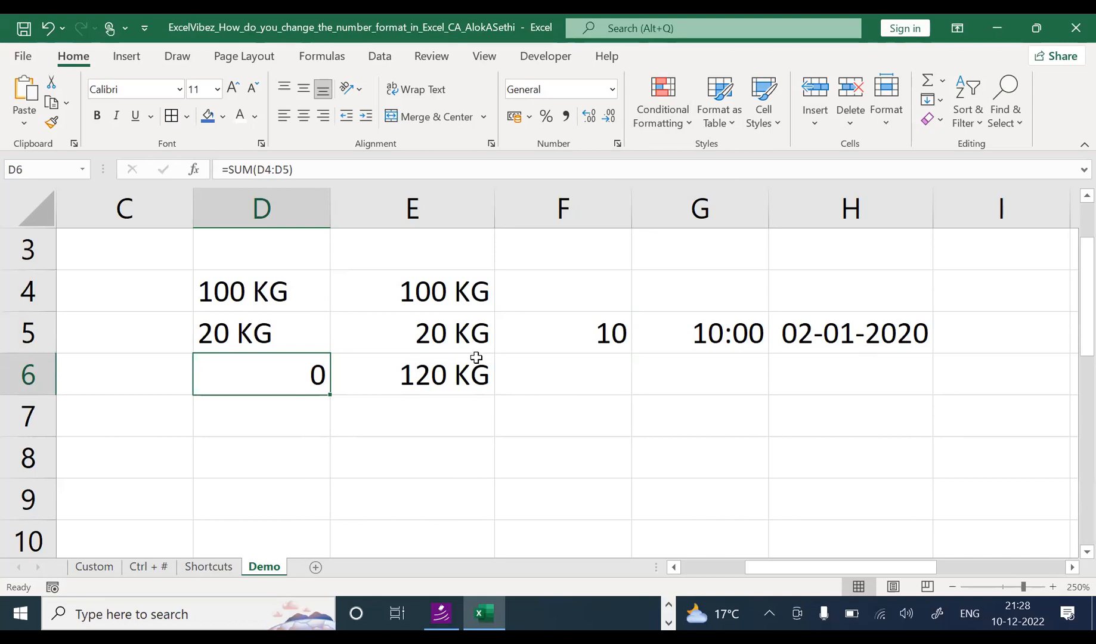
pyautogui.click(233, 295)
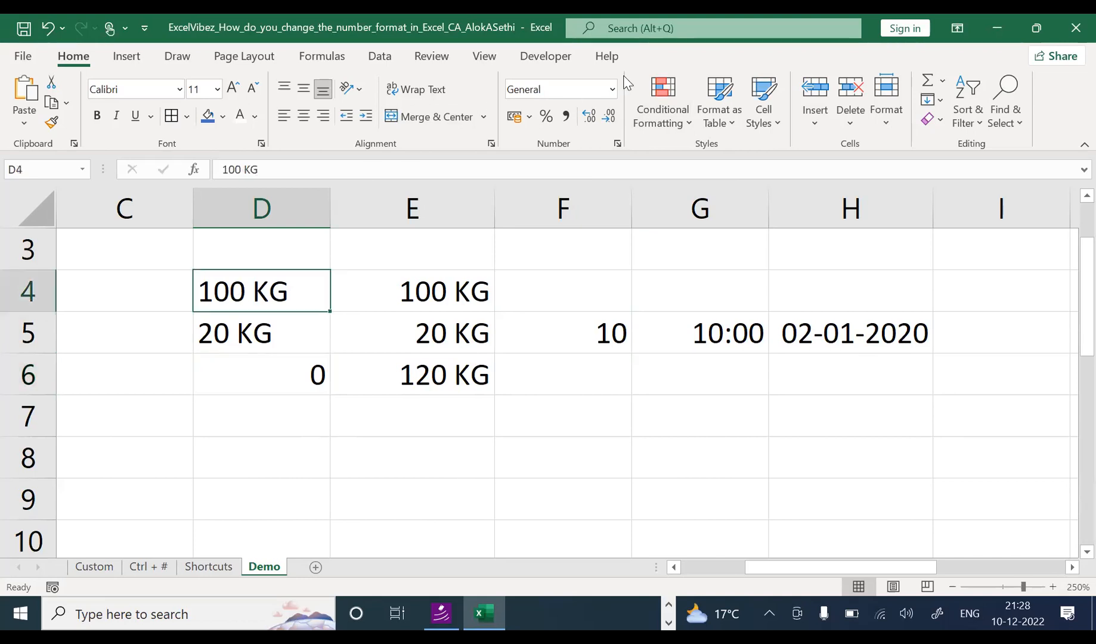
# Step: Apply the Number format to the 100 KG and 20 KG entries in D4 and D5
pyautogui.click(612, 89)
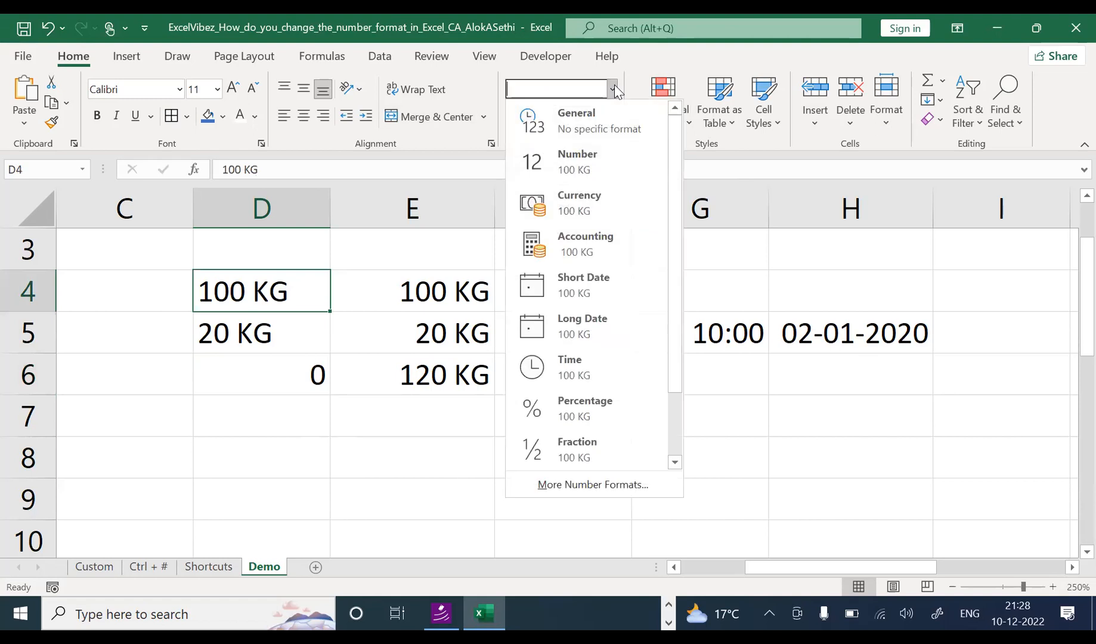
pyautogui.click(604, 156)
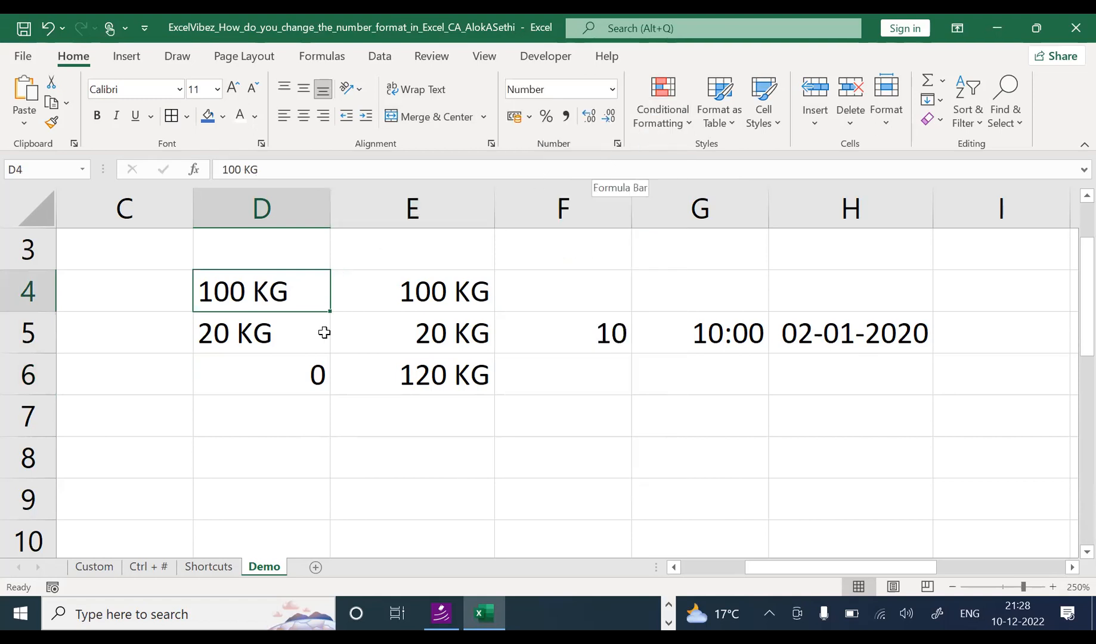
pyautogui.click(289, 326)
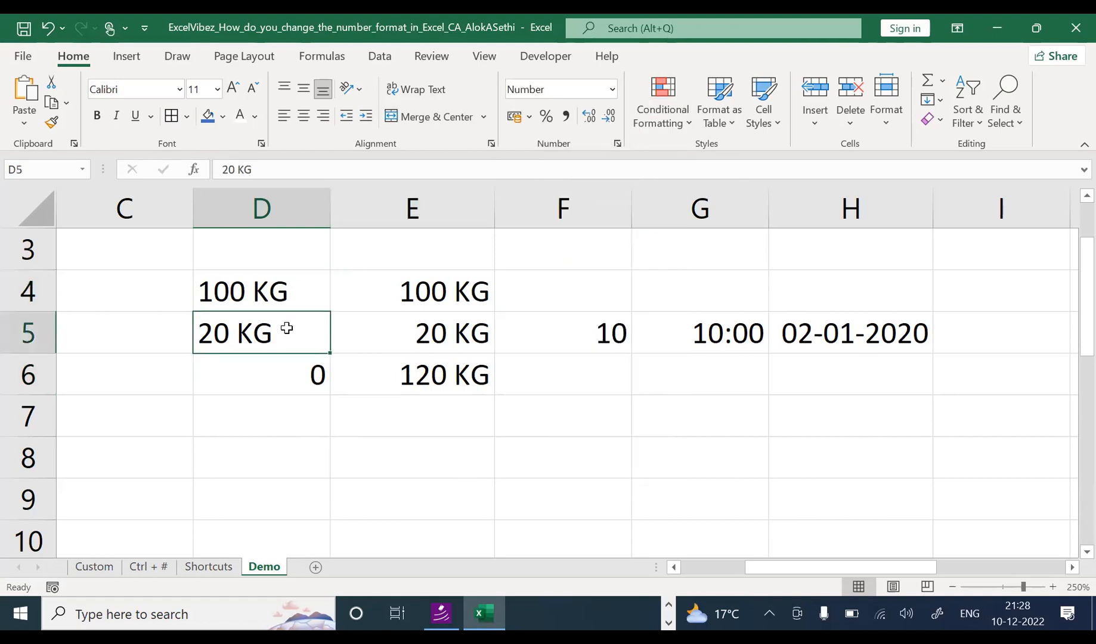
pyautogui.click(612, 89)
pyautogui.click(535, 164)
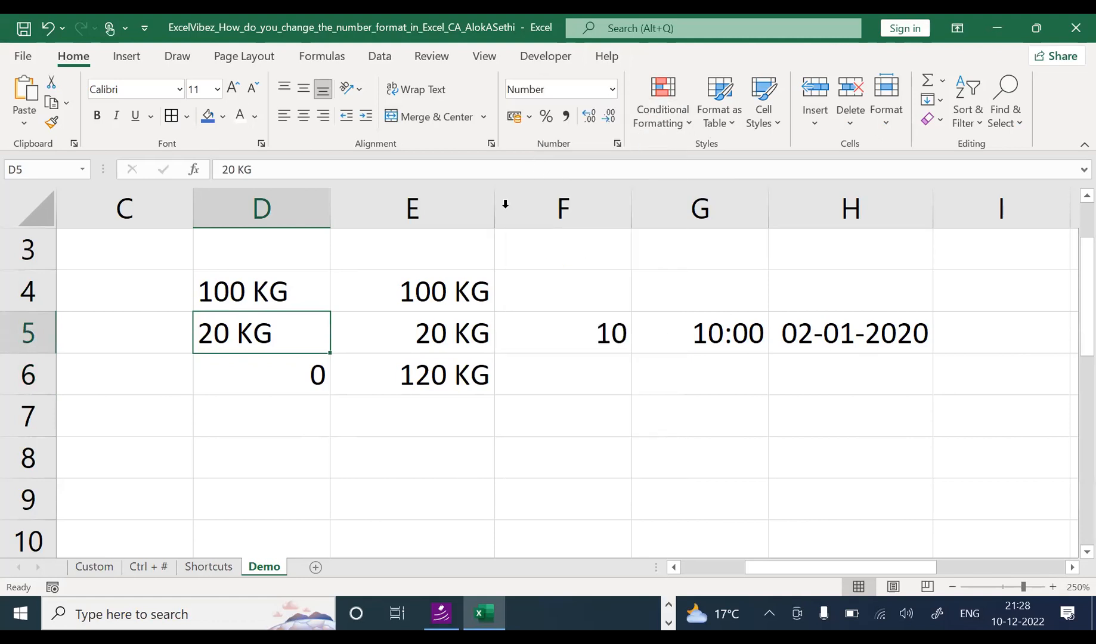
# Step: Re-enter the D6 formula so the total recalculates to 0.00, and compare it with E6
pyautogui.click(219, 383)
pyautogui.press('F2')
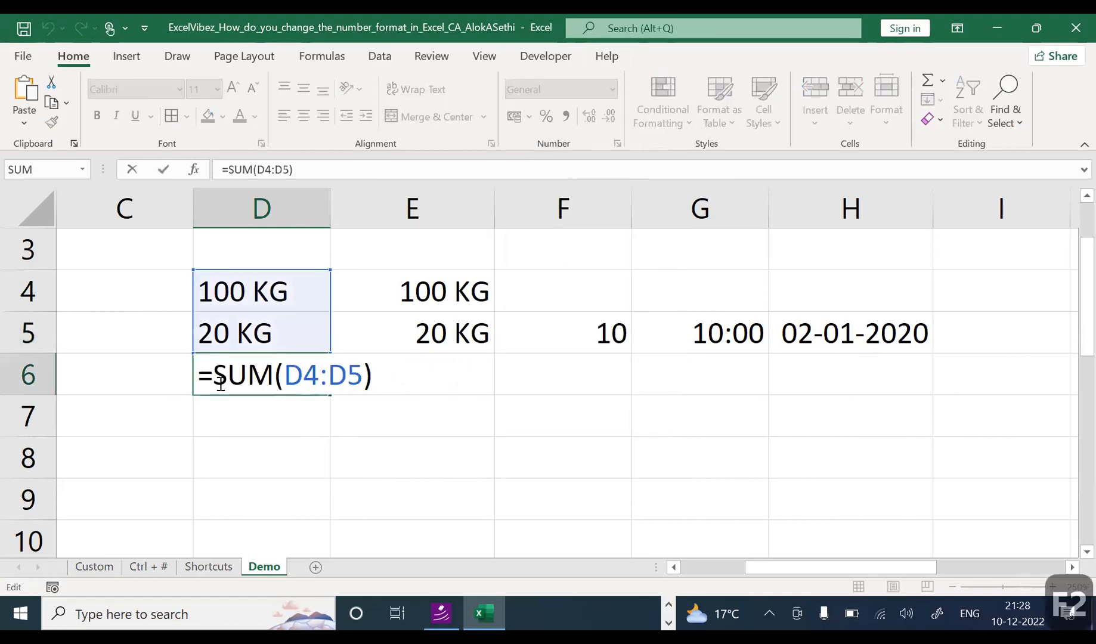
pyautogui.press('Escape')
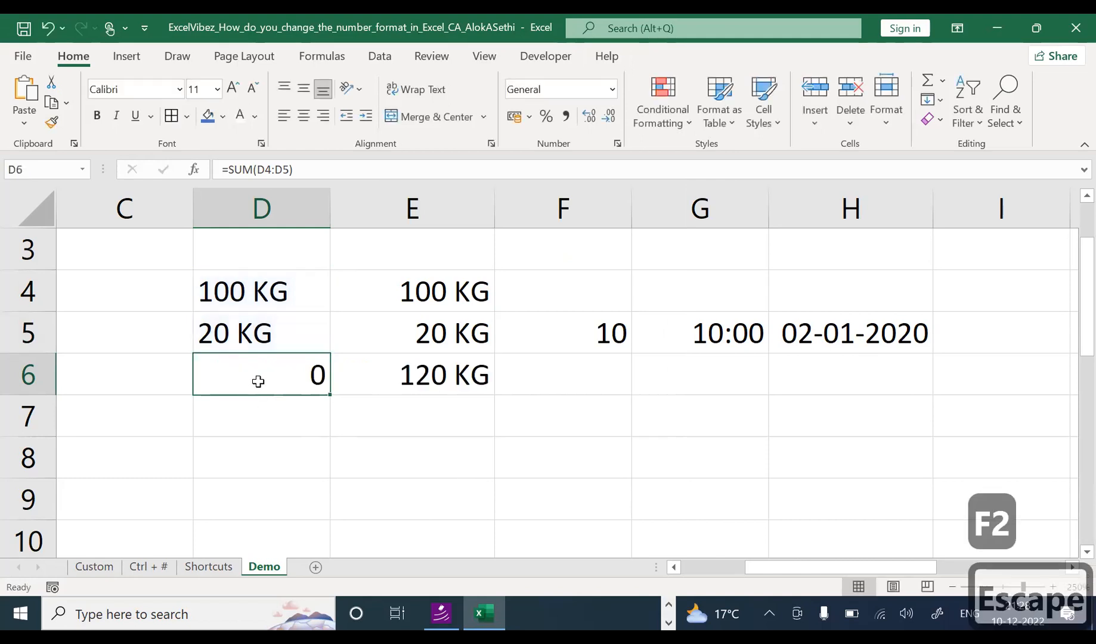
pyautogui.press('F2')
pyautogui.press('Return')
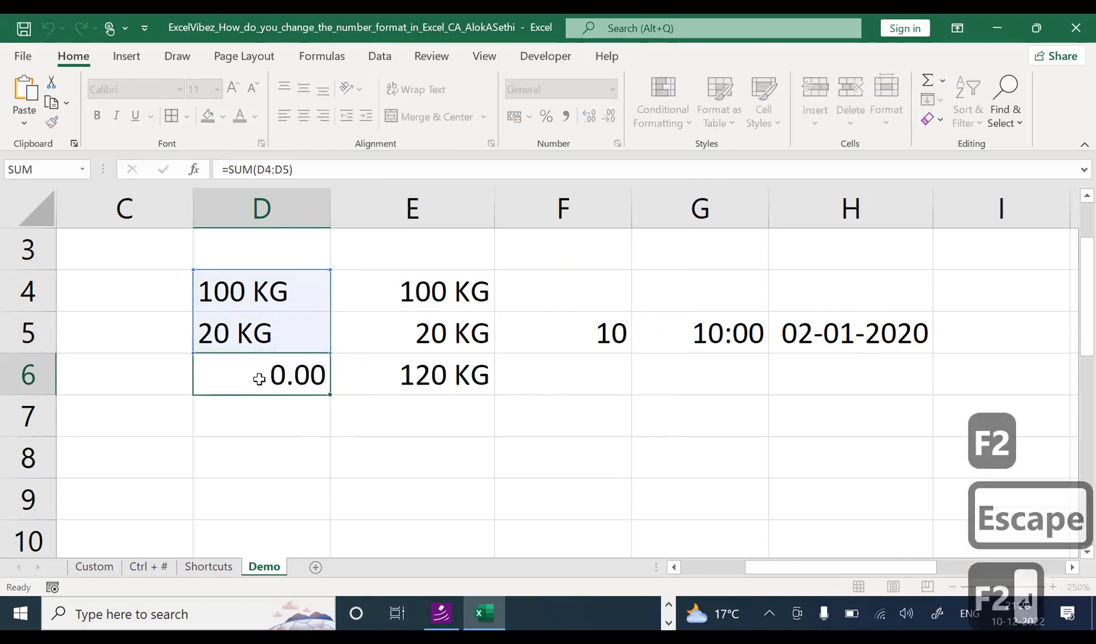
pyautogui.click(259, 379)
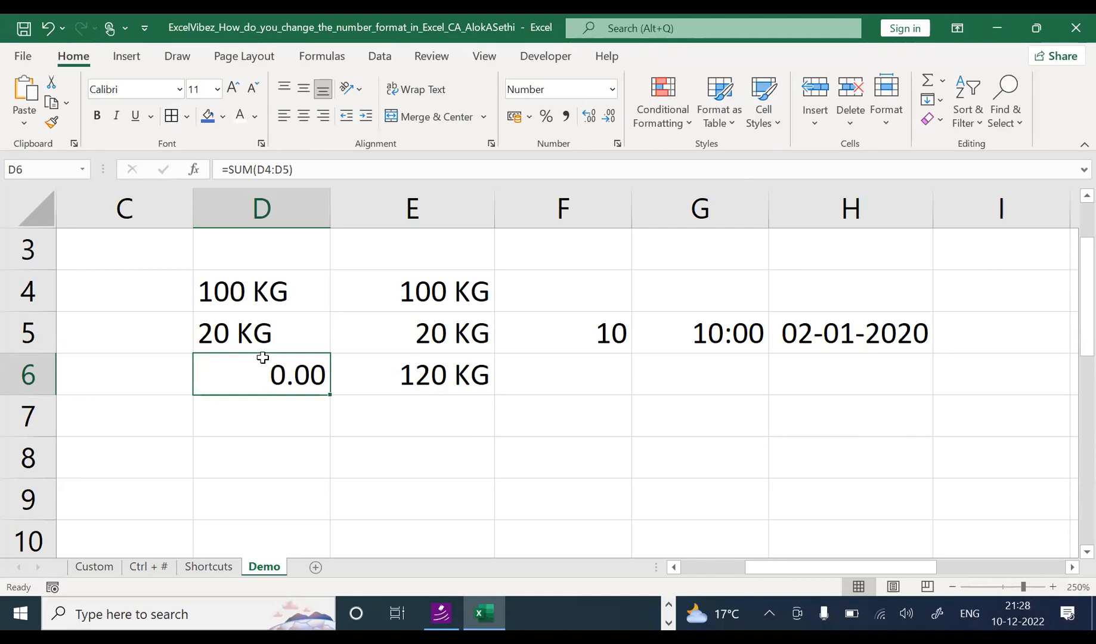
pyautogui.click(274, 406)
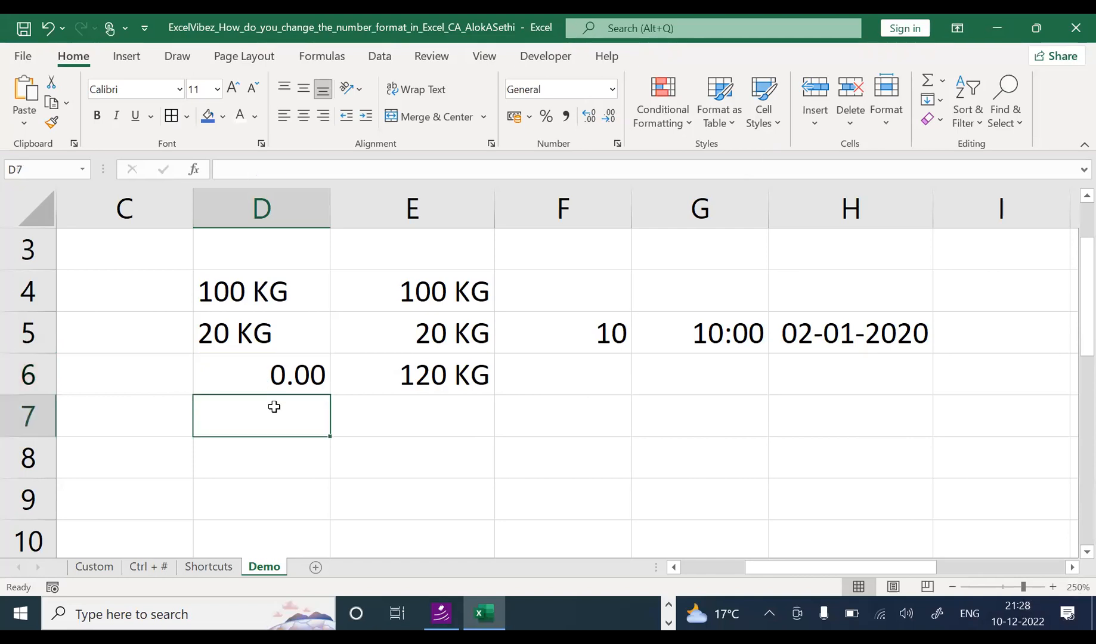
pyautogui.click(283, 377)
pyautogui.click(406, 369)
pyautogui.click(328, 371)
# Step: Confirm D4:D5 hold text while E4:E6 store numbers with the custom KG format
pyautogui.click(376, 283)
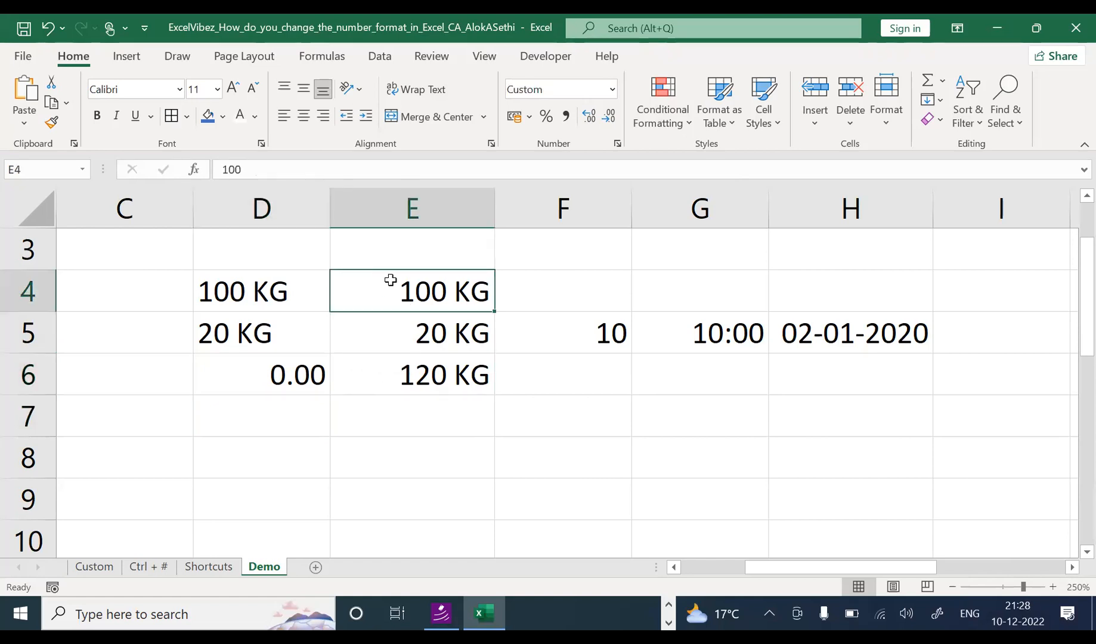
pyautogui.click(233, 287)
pyautogui.click(240, 328)
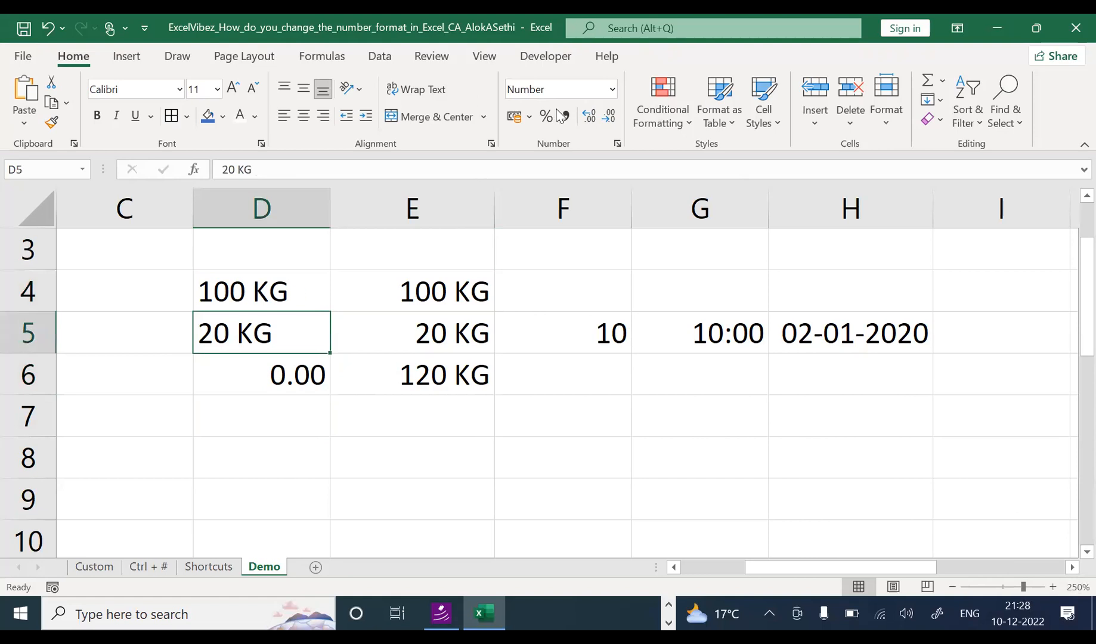
pyautogui.click(416, 279)
pyautogui.click(567, 89)
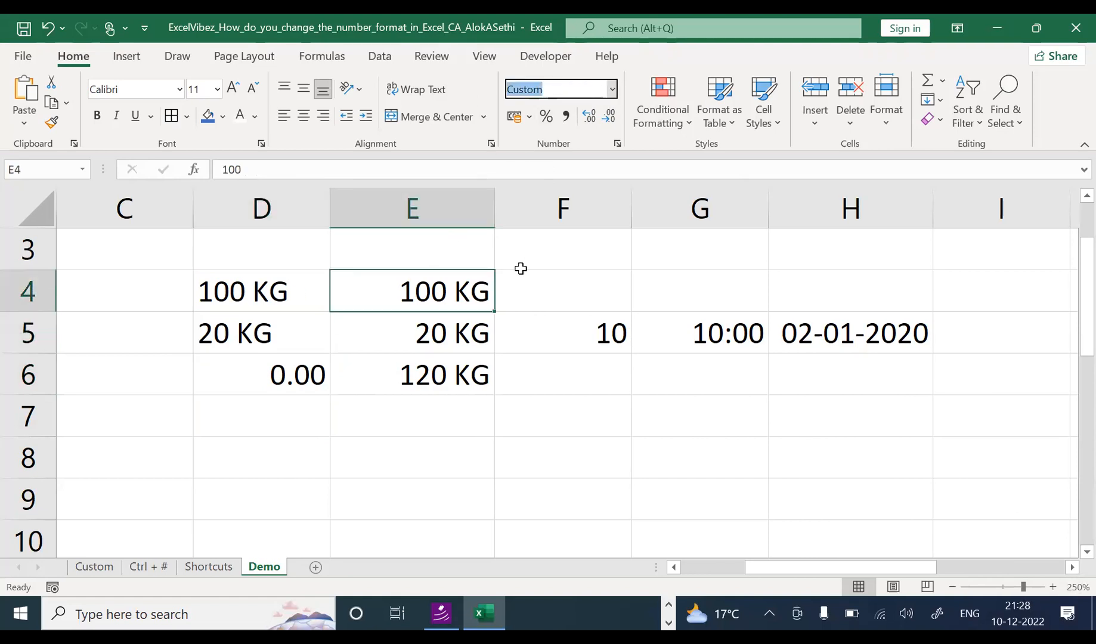
pyautogui.click(539, 341)
pyautogui.click(454, 334)
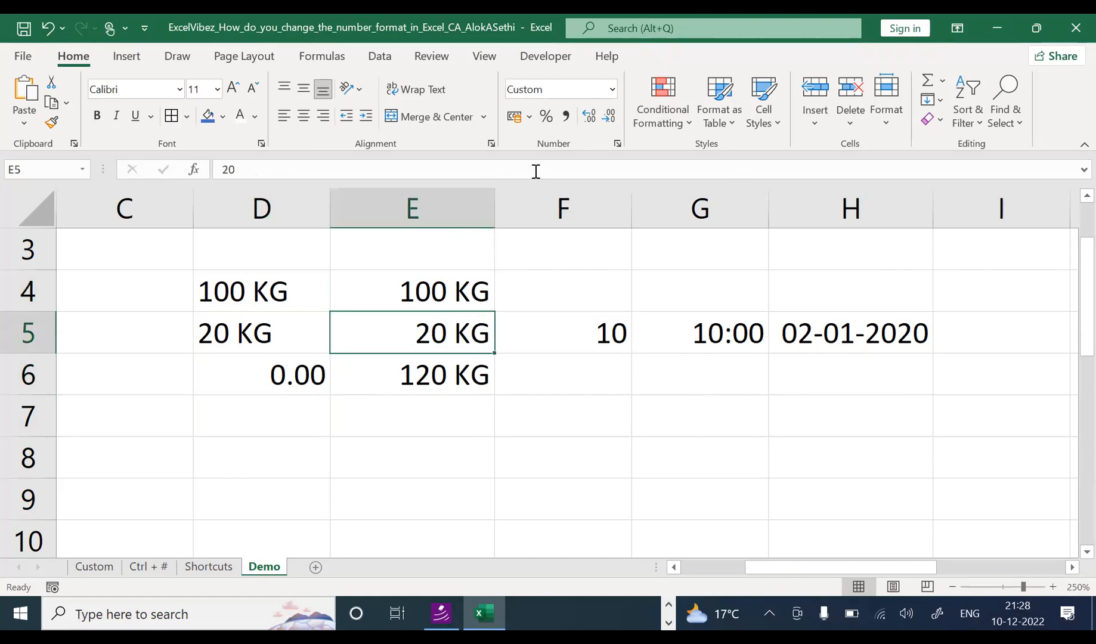
pyautogui.click(554, 89)
pyautogui.click(422, 387)
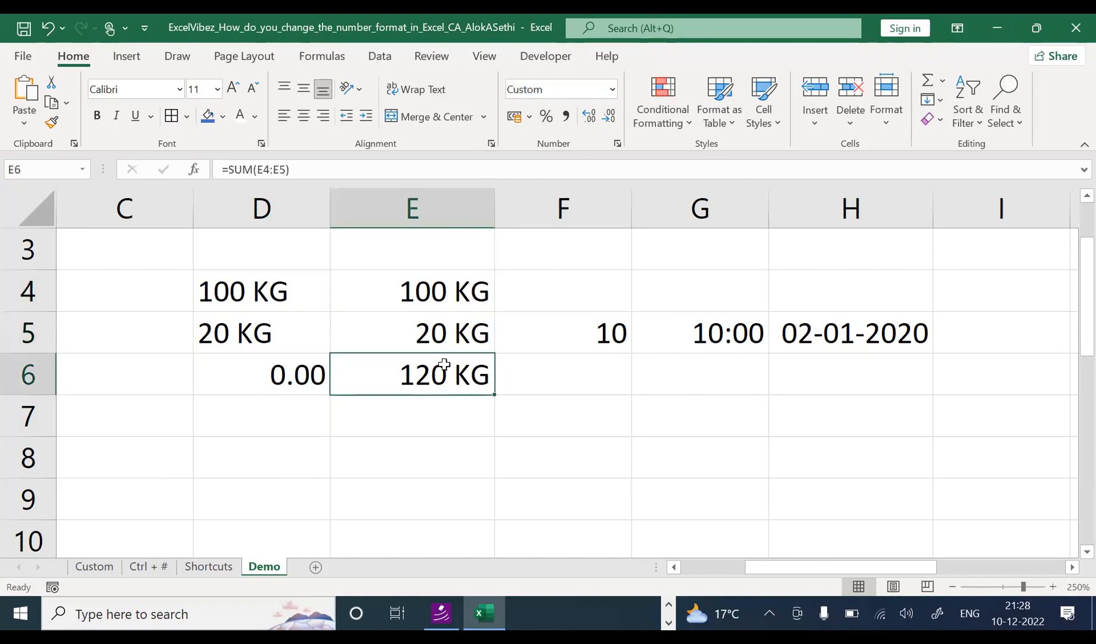
pyautogui.click(556, 88)
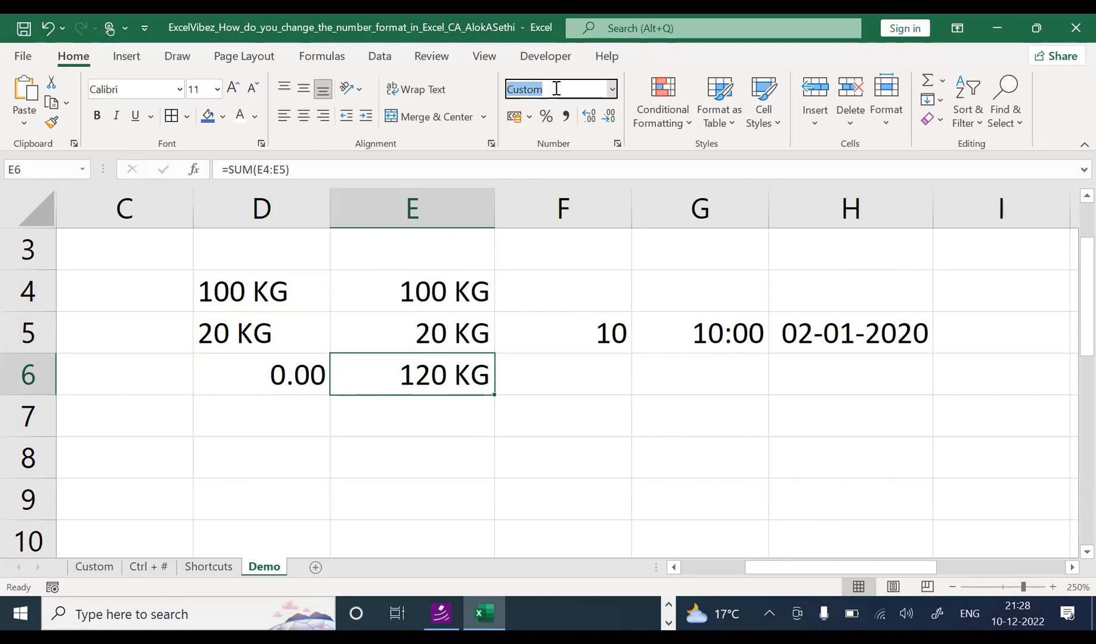
pyautogui.click(533, 370)
pyautogui.click(558, 334)
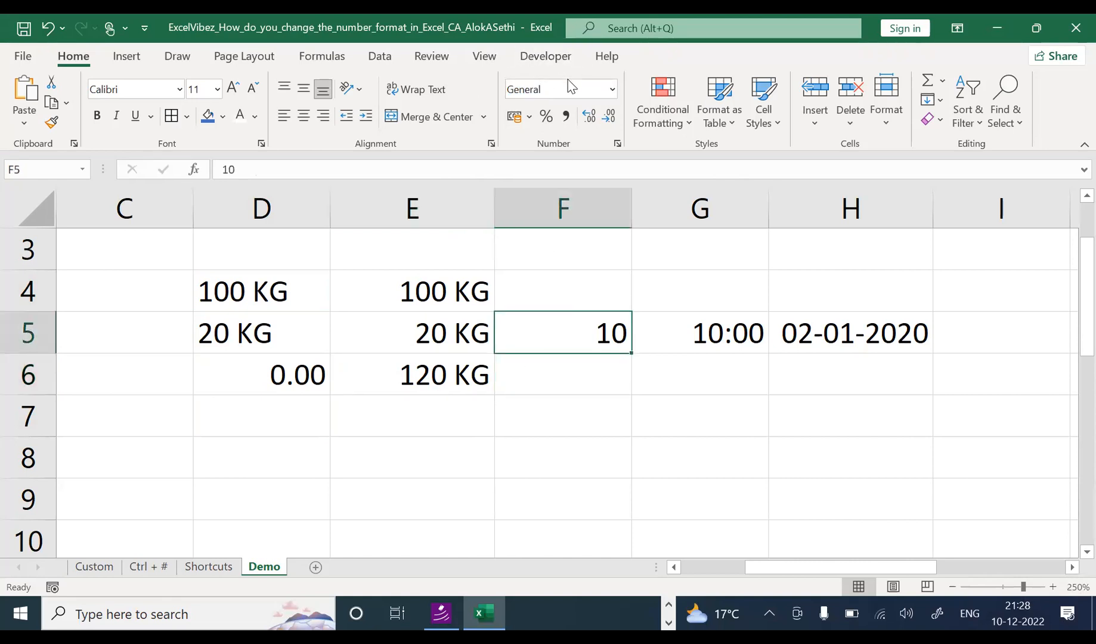
pyautogui.click(612, 89)
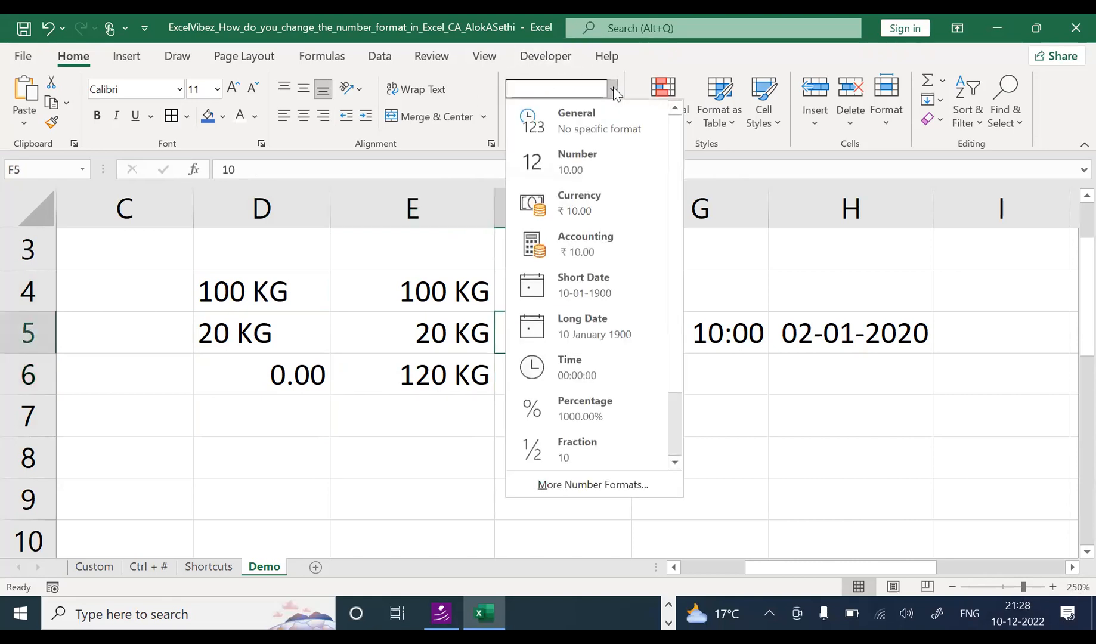
# Step: Show F5's 10 in Accounting format as ₹ 10.00
pyautogui.click(572, 156)
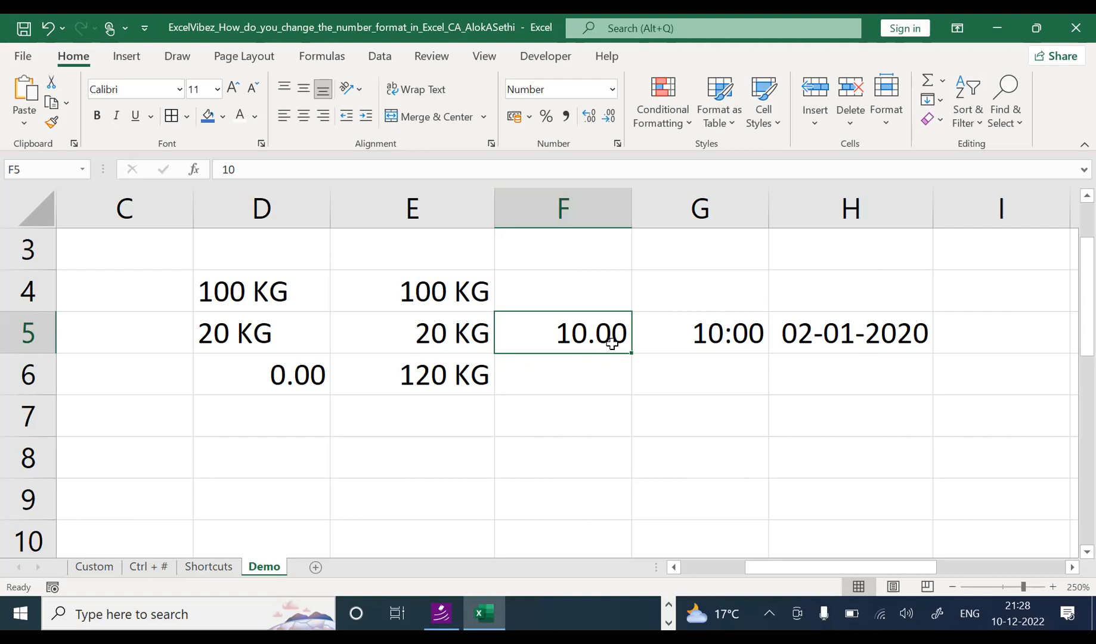
pyautogui.click(612, 89)
pyautogui.click(611, 91)
pyautogui.click(611, 91)
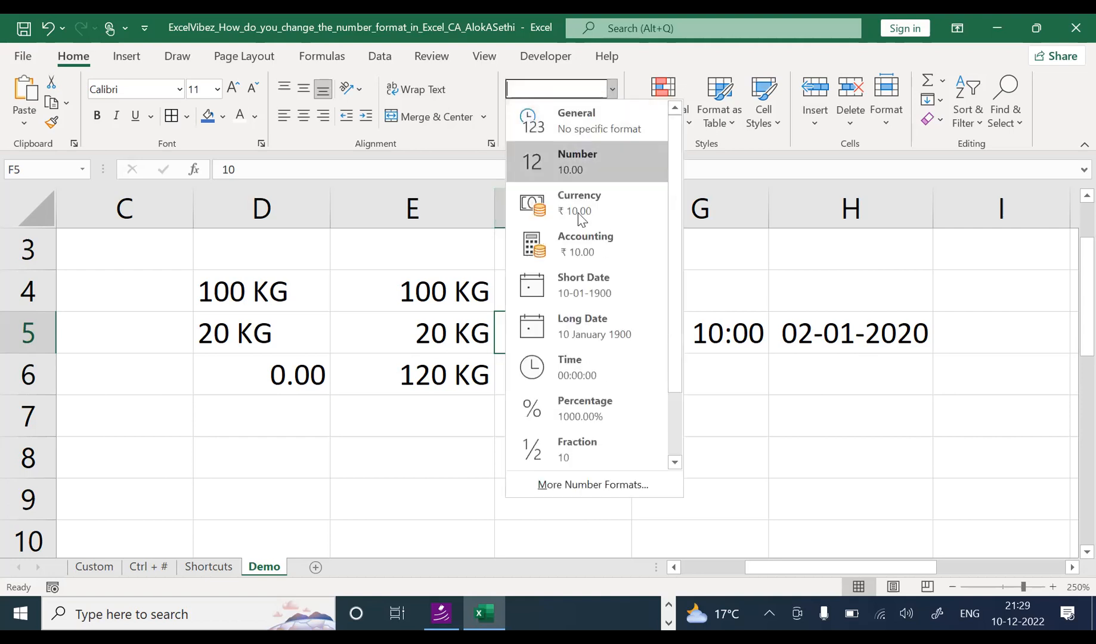
pyautogui.click(586, 256)
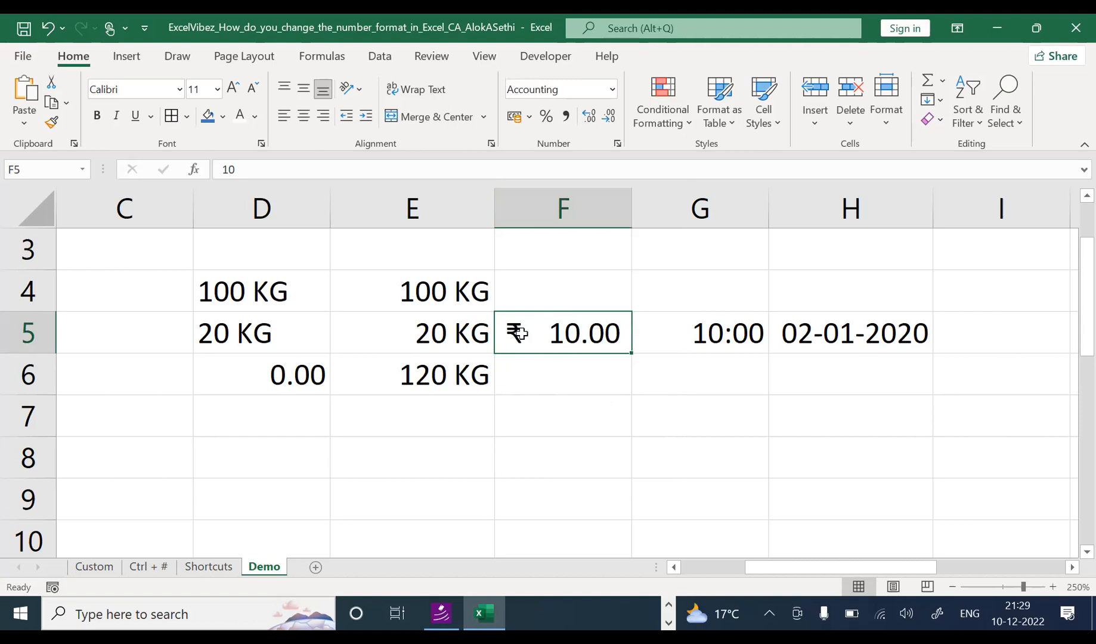
# Step: Enter 10 in F6, try Accounting, then format it as Short Date, showing 10-01-1900
pyautogui.click(538, 370)
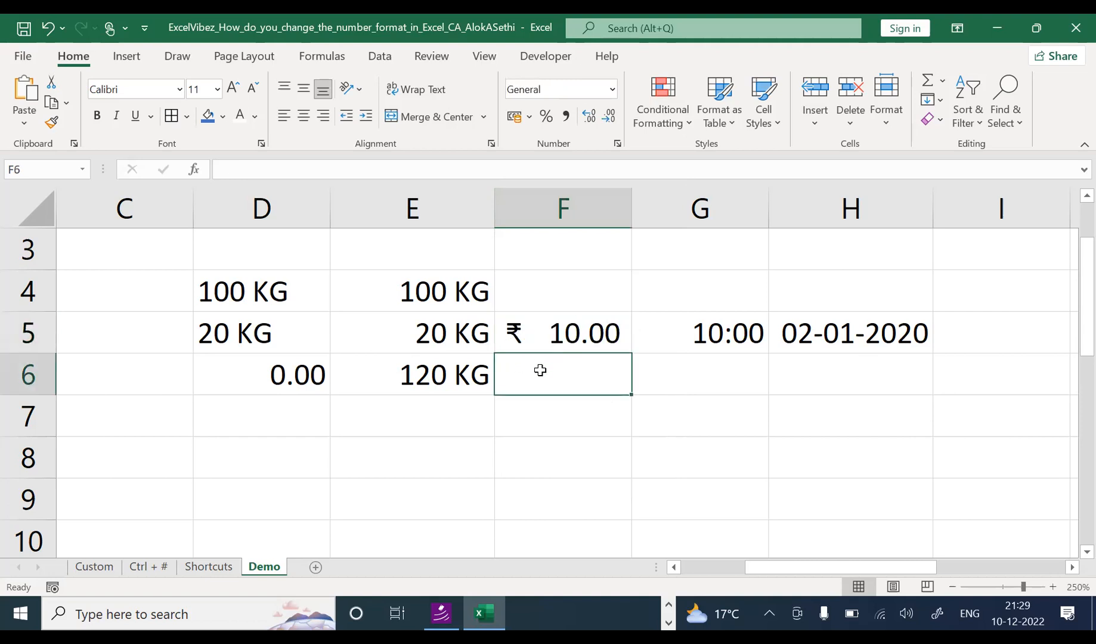
pyautogui.write('10')
pyautogui.press('Return')
pyautogui.press('Up')
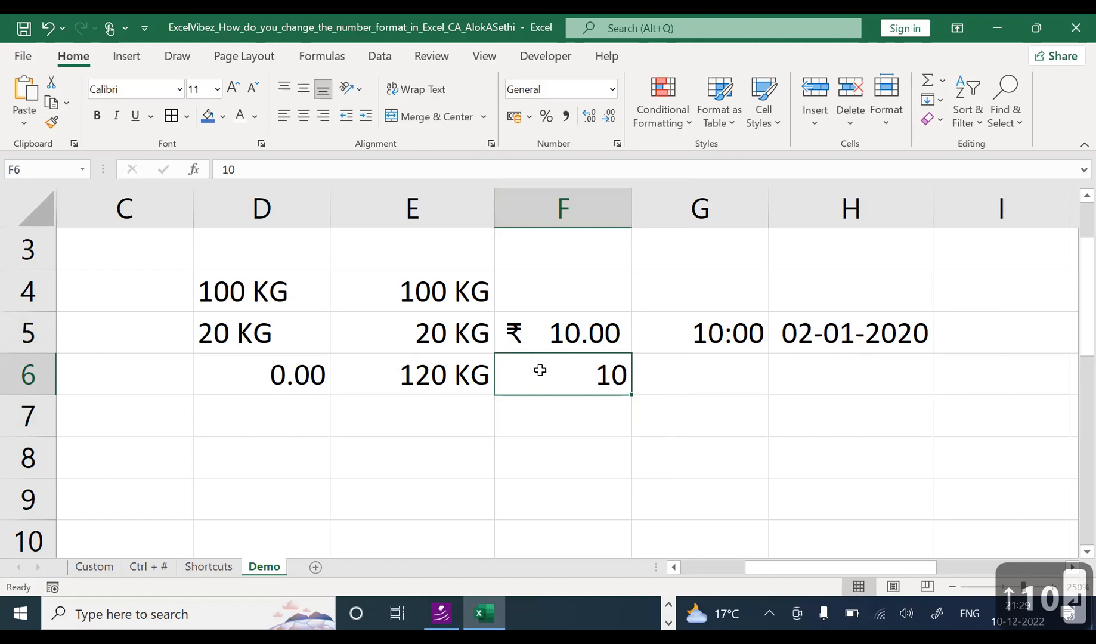
pyautogui.click(613, 90)
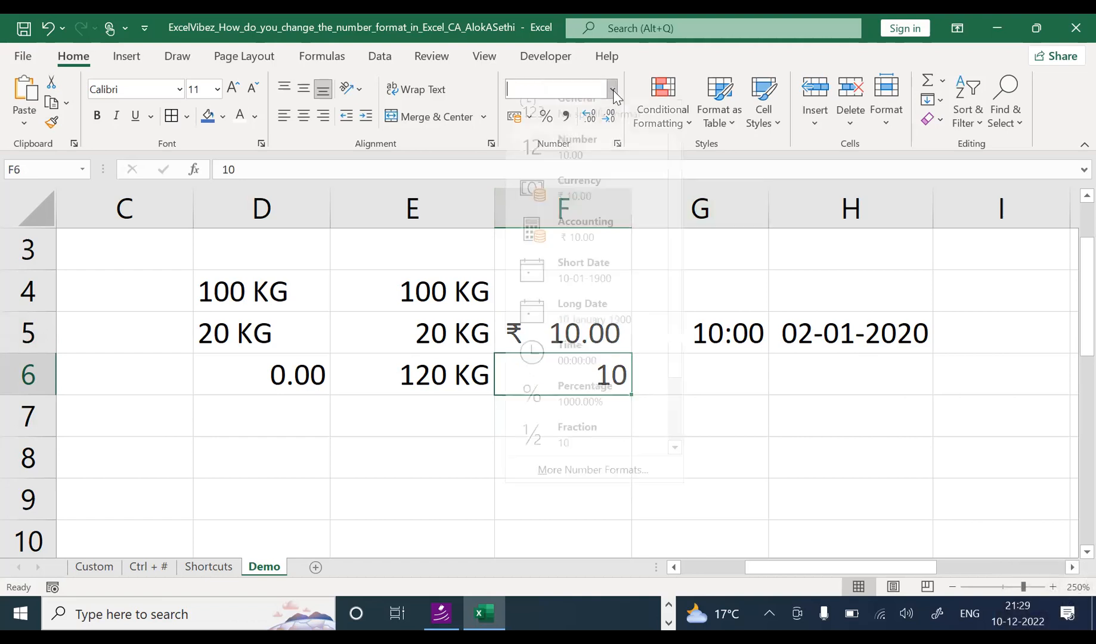
pyautogui.click(605, 241)
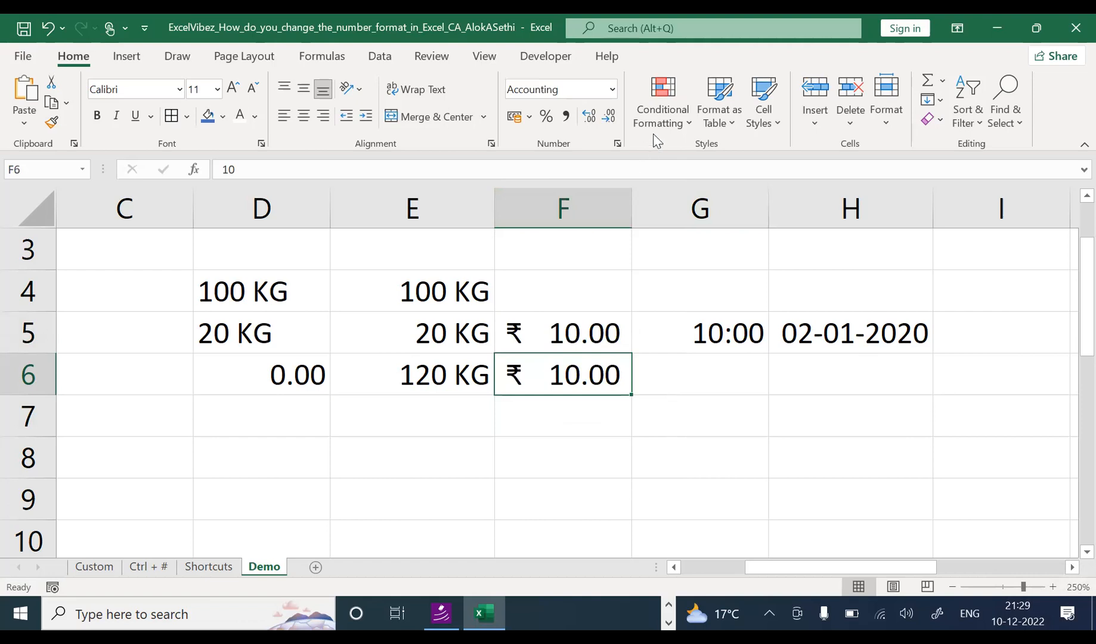
pyautogui.click(613, 91)
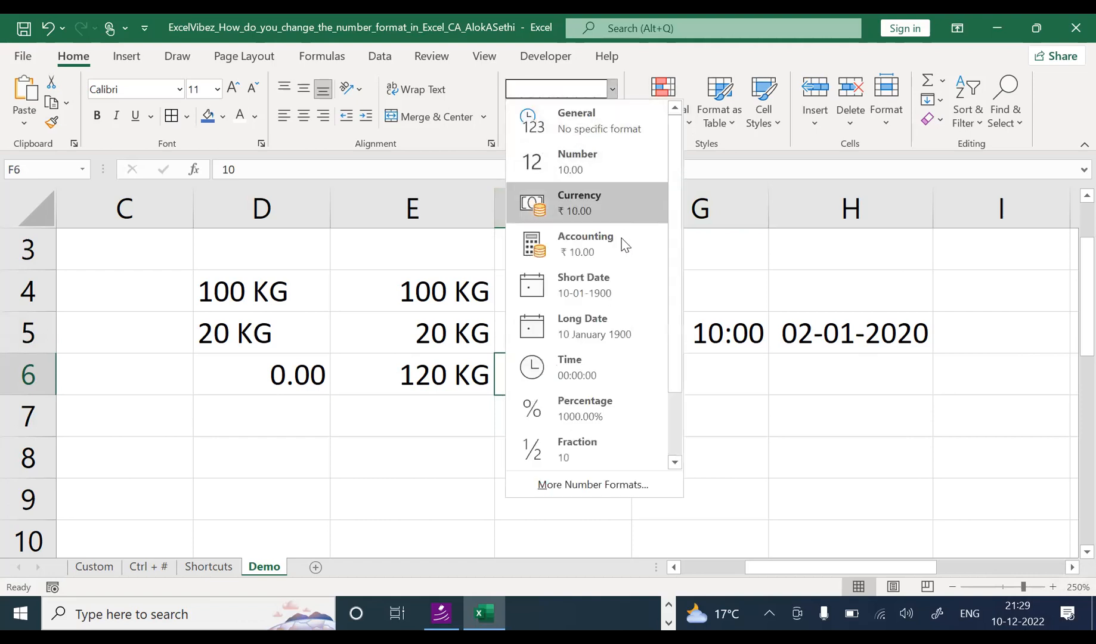
pyautogui.click(623, 284)
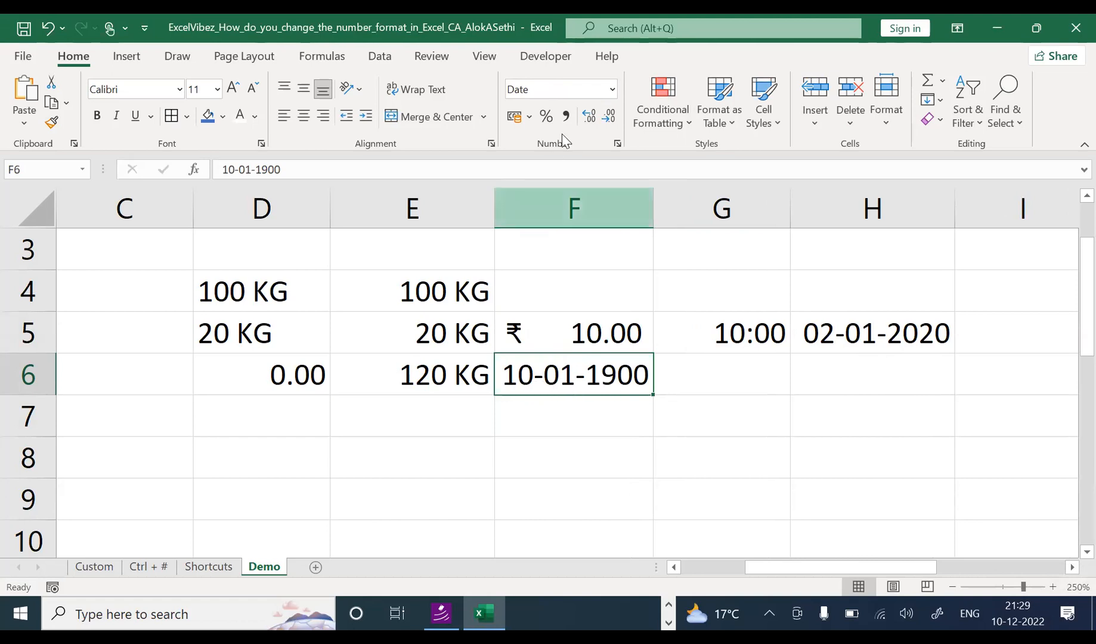
# Step: Format F6 as Time and test the values 10, 10000 and 363636
pyautogui.click(611, 92)
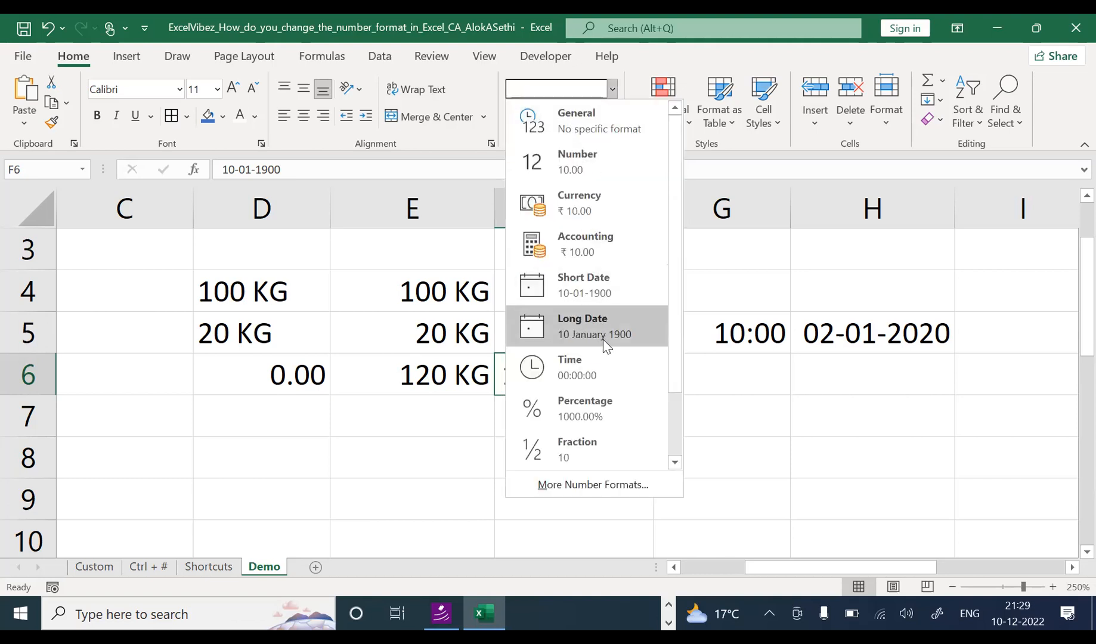
pyautogui.click(603, 365)
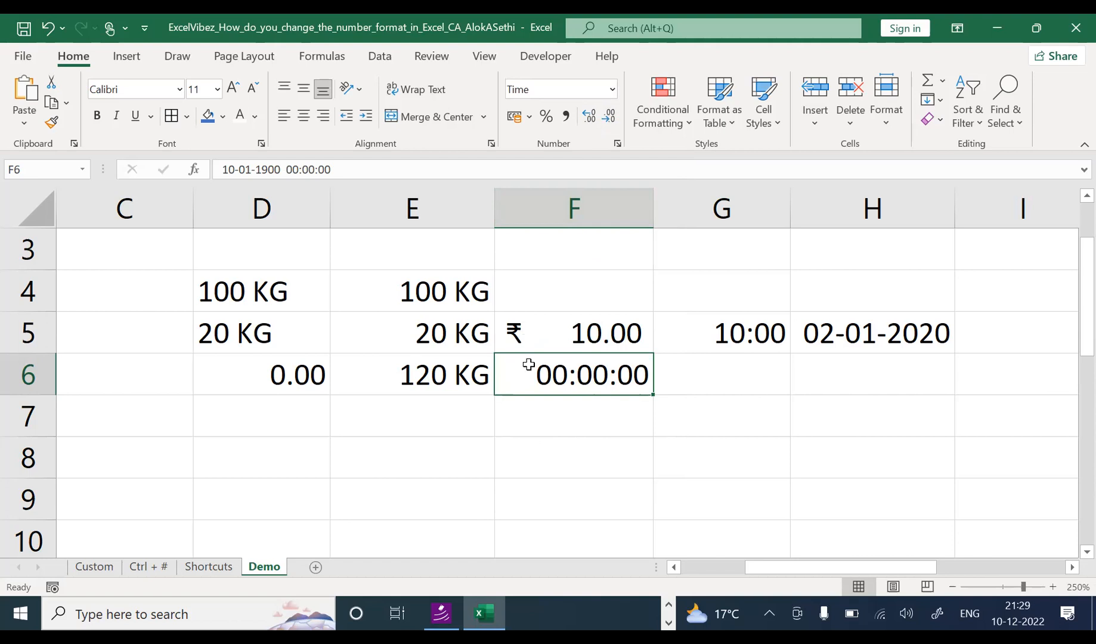
pyautogui.write('10')
pyautogui.press('Return')
pyautogui.press('Up')
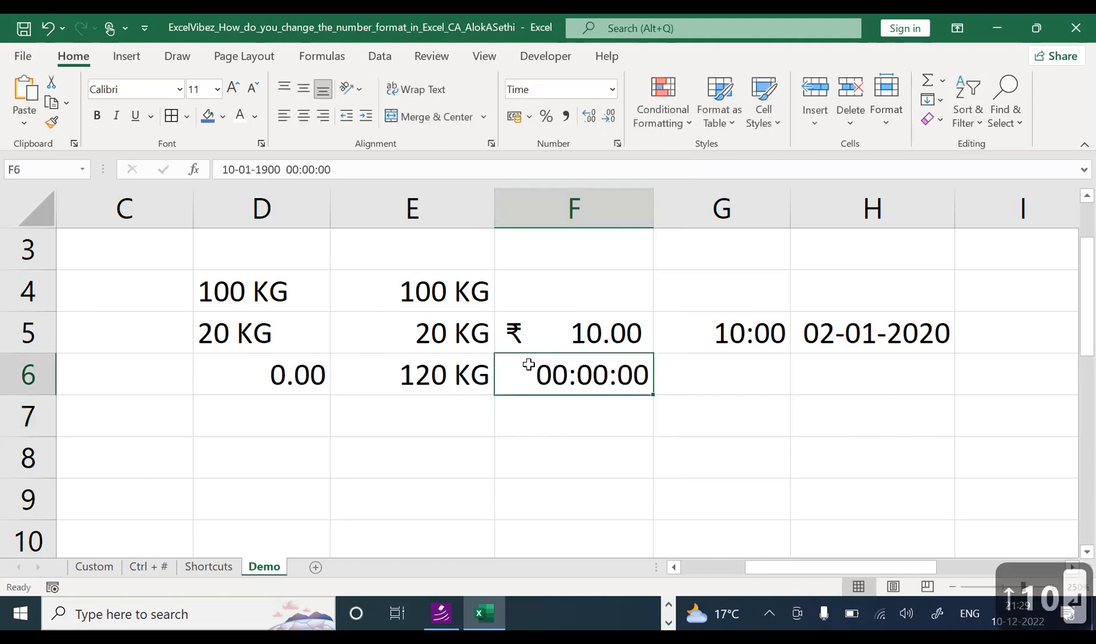
pyautogui.write('10000')
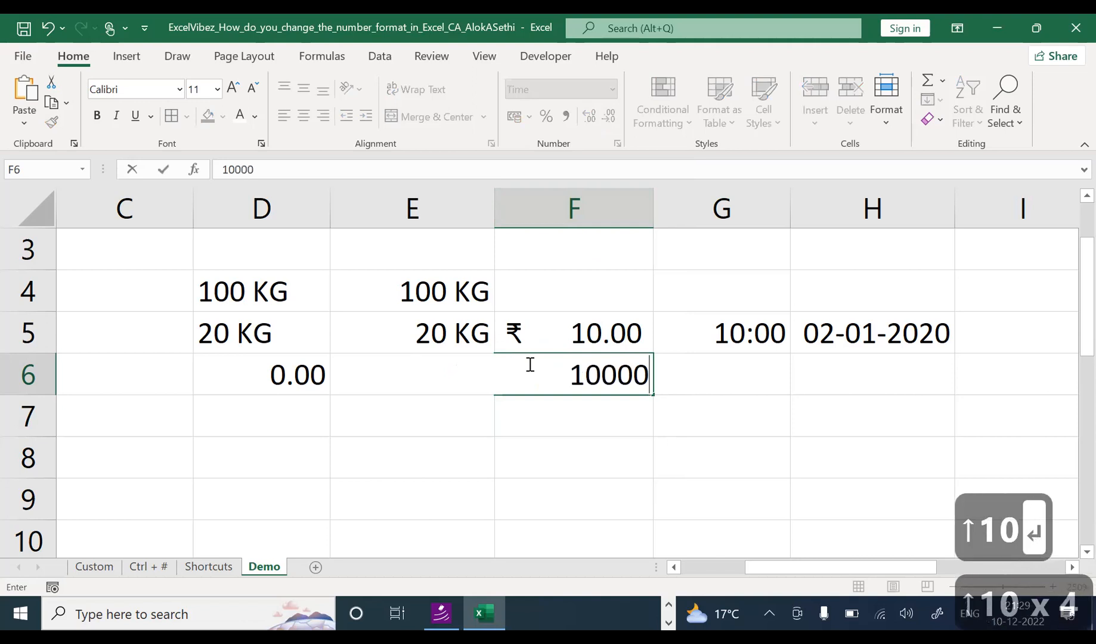
pyautogui.press('Return')
pyautogui.press('Up')
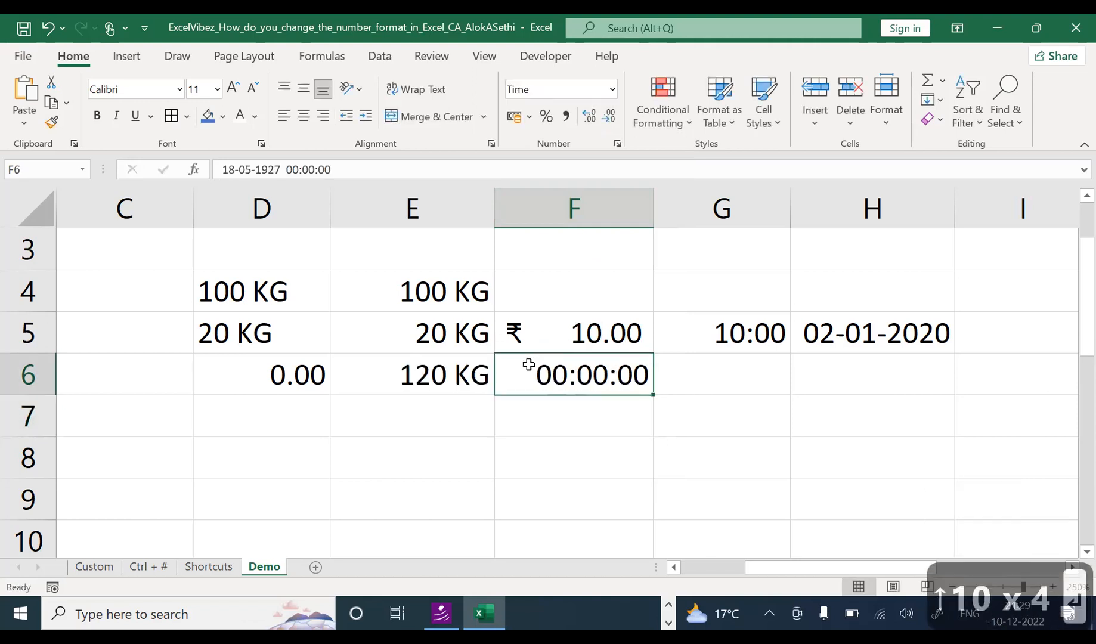
pyautogui.write('363636')
pyautogui.press('Return')
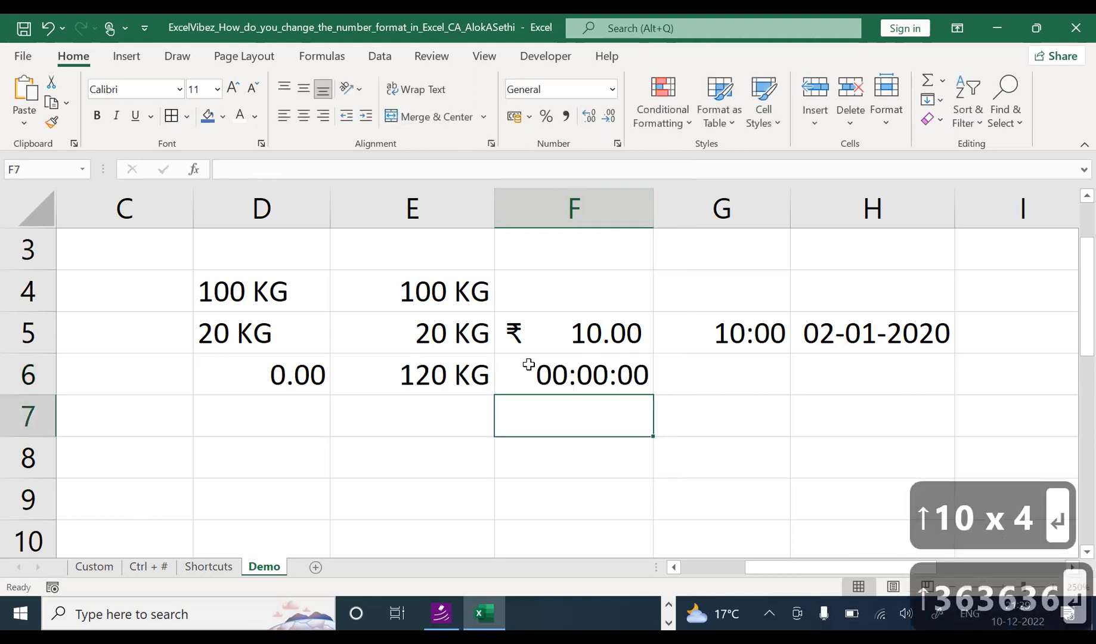
pyautogui.press('Up')
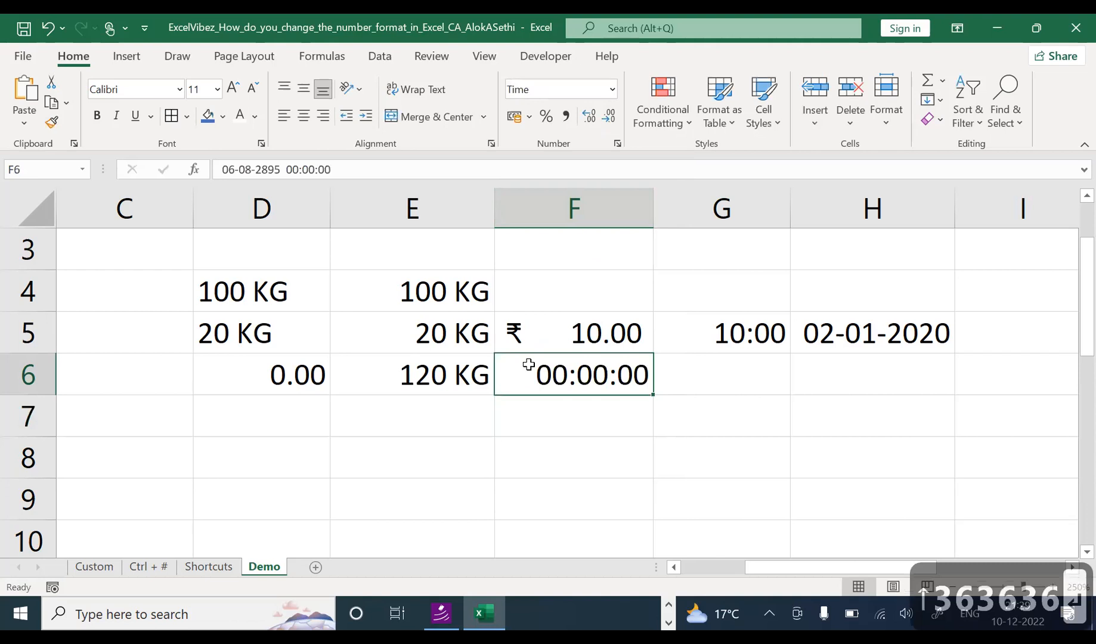
# Step: Clear F6, re-enter 10 and format it as Percentage, showing 1000.00%
pyautogui.doubleClick(607, 376)
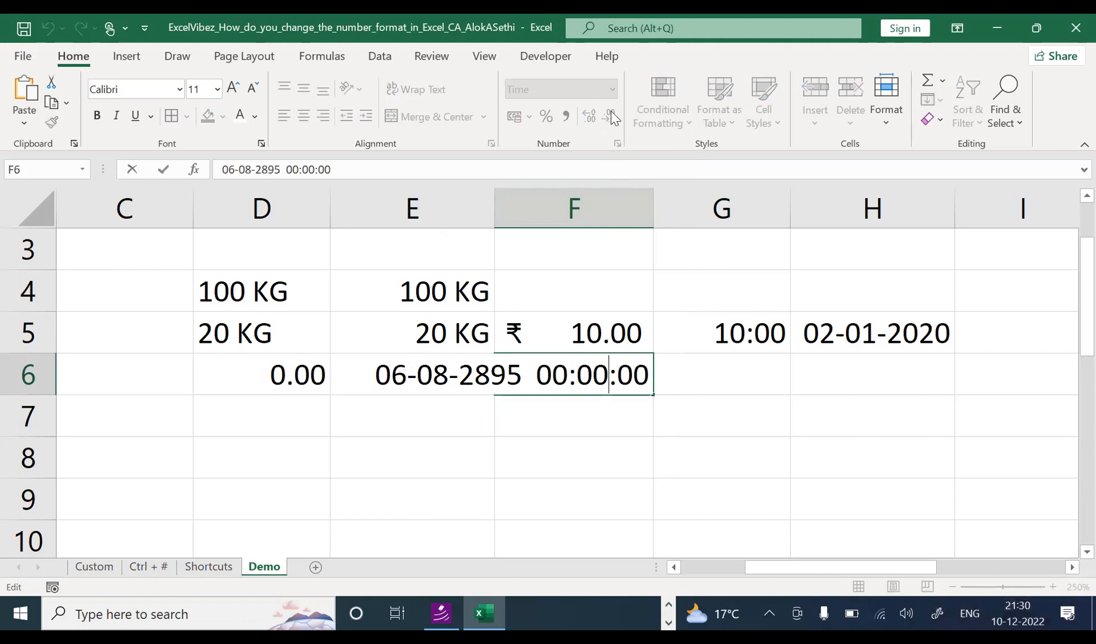
pyautogui.click(581, 411)
pyautogui.click(587, 385)
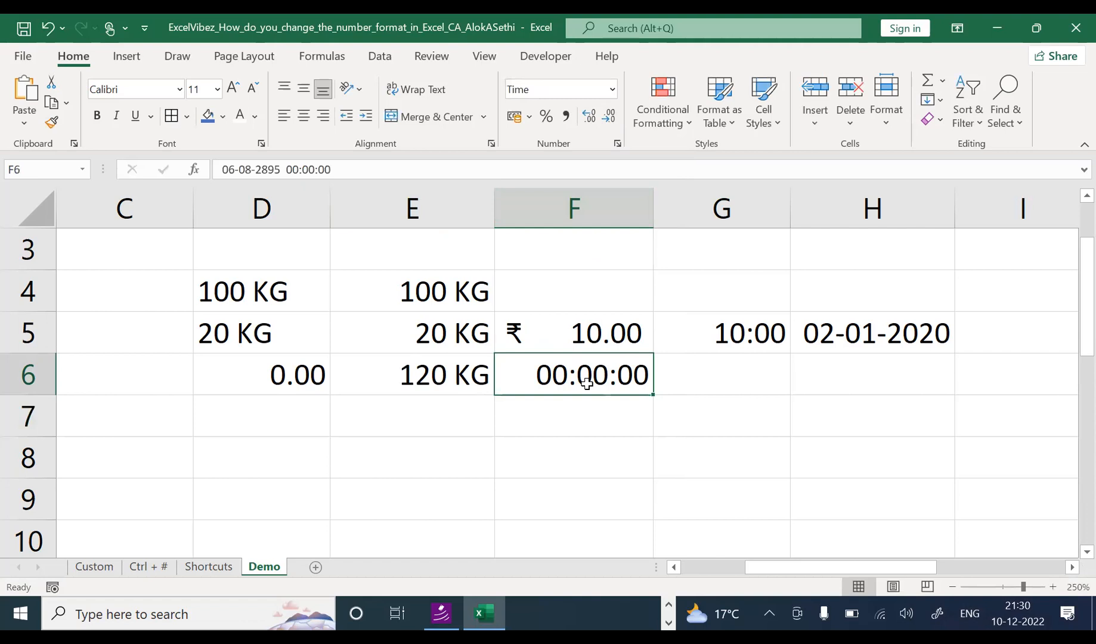
pyautogui.press('Delete')
pyautogui.write('100')
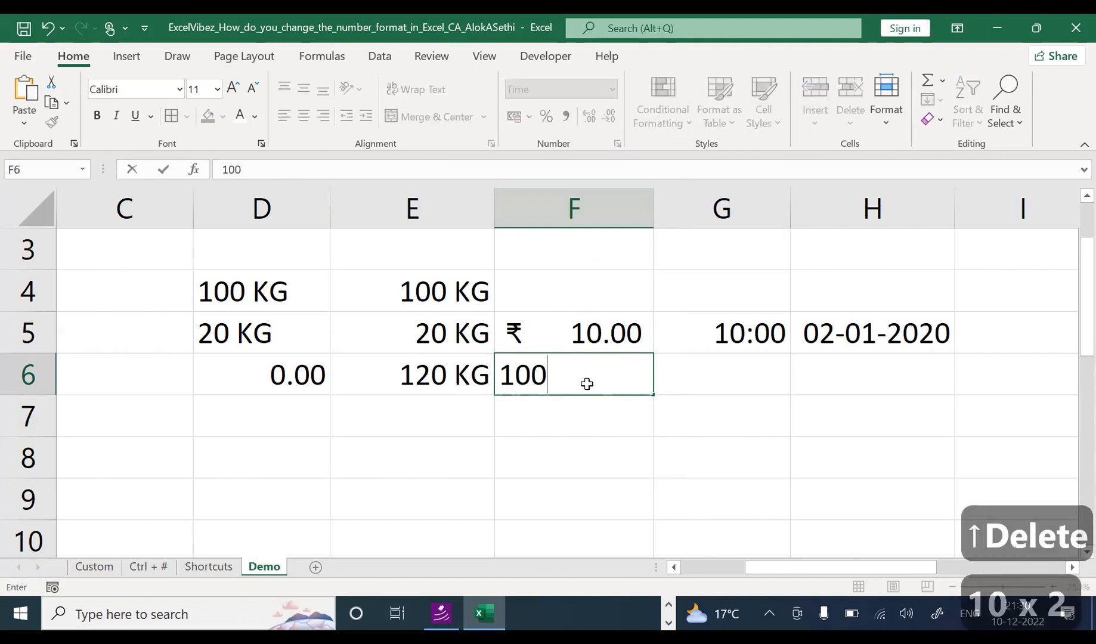
pyautogui.hotkey('ctrl', 'Return')
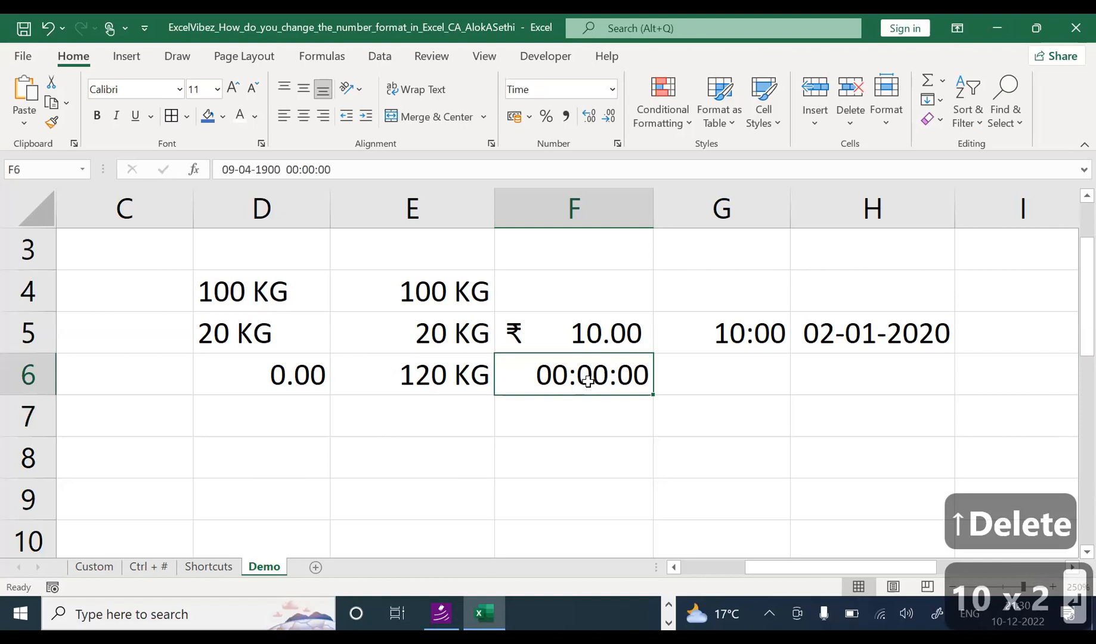
pyautogui.write('10')
pyautogui.press('Return')
pyautogui.press('Up')
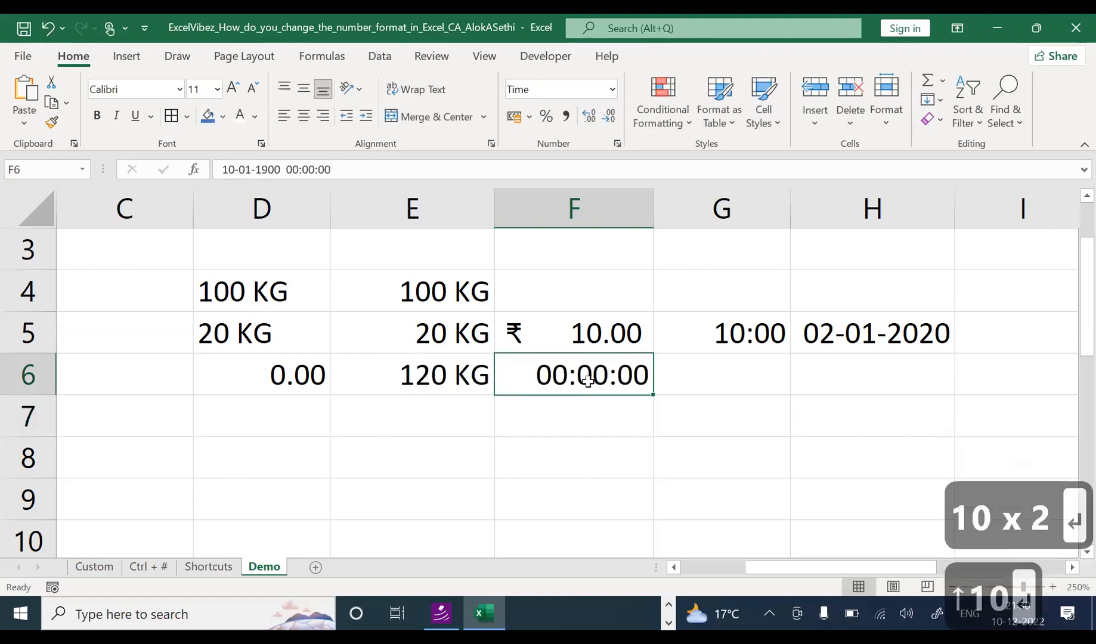
pyautogui.click(612, 90)
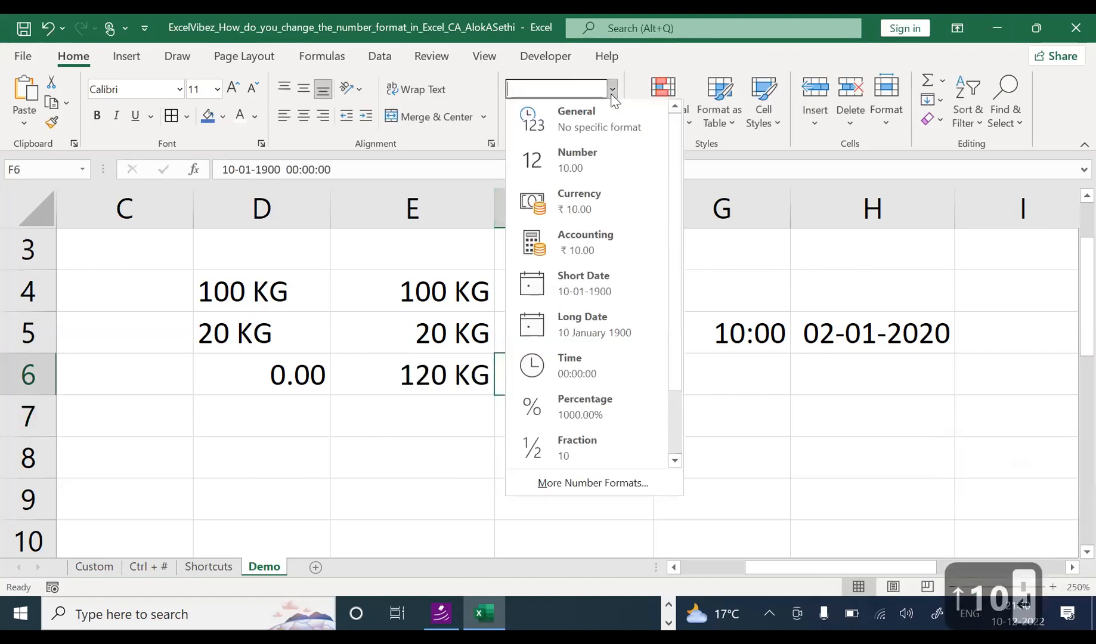
pyautogui.click(655, 406)
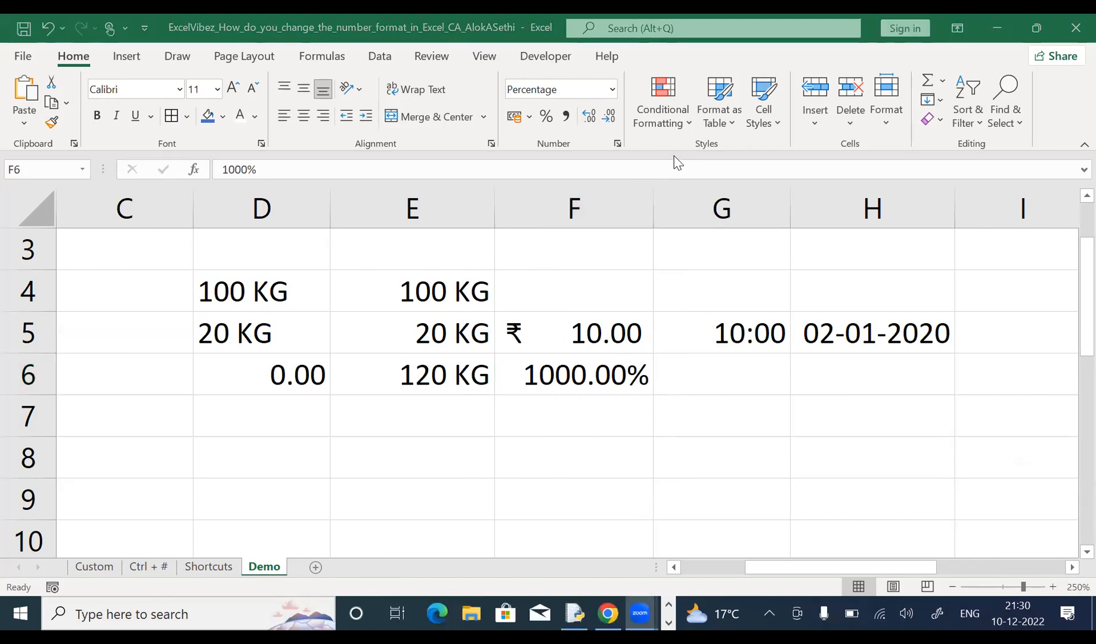
pyautogui.click(617, 147)
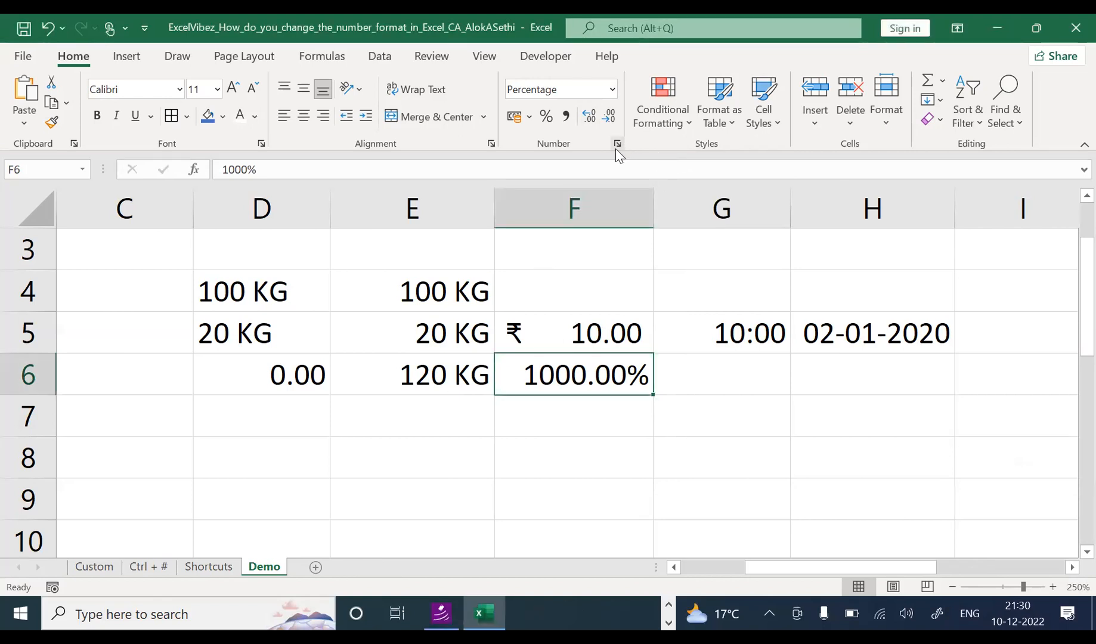
pyautogui.click(617, 147)
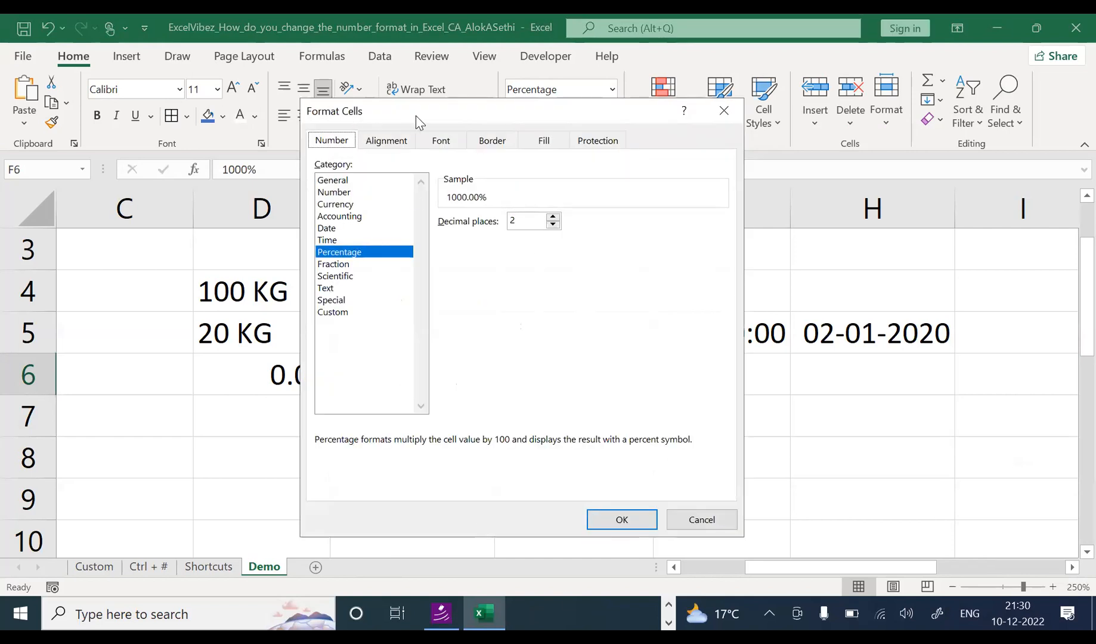
pyautogui.moveTo(417, 117); pyautogui.dragTo(459, 105)
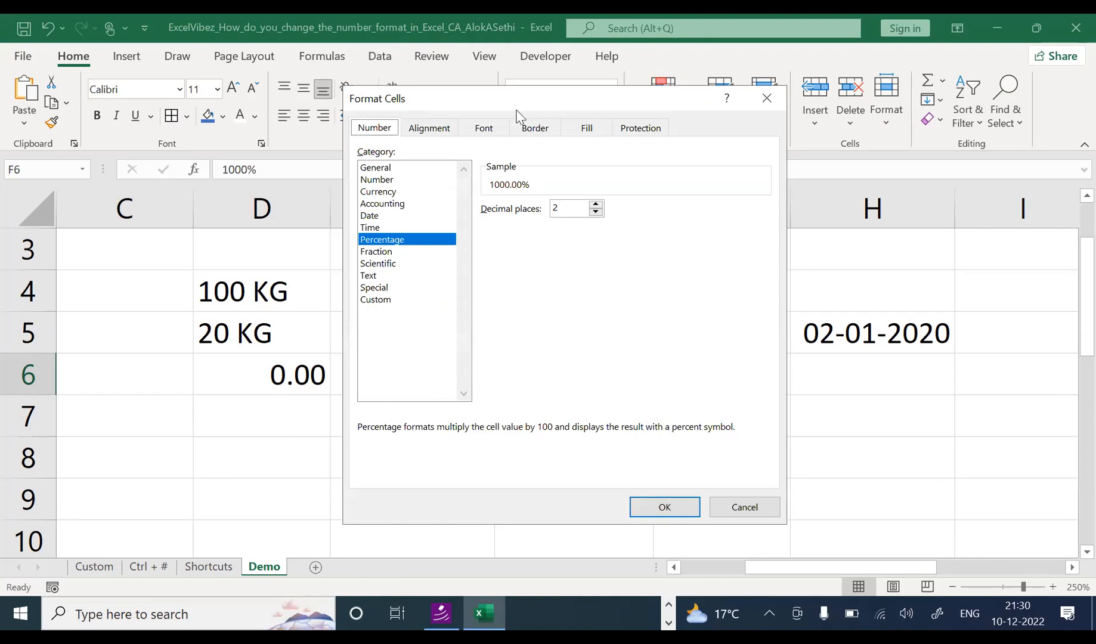
pyautogui.moveTo(541, 111); pyautogui.dragTo(496, 96)
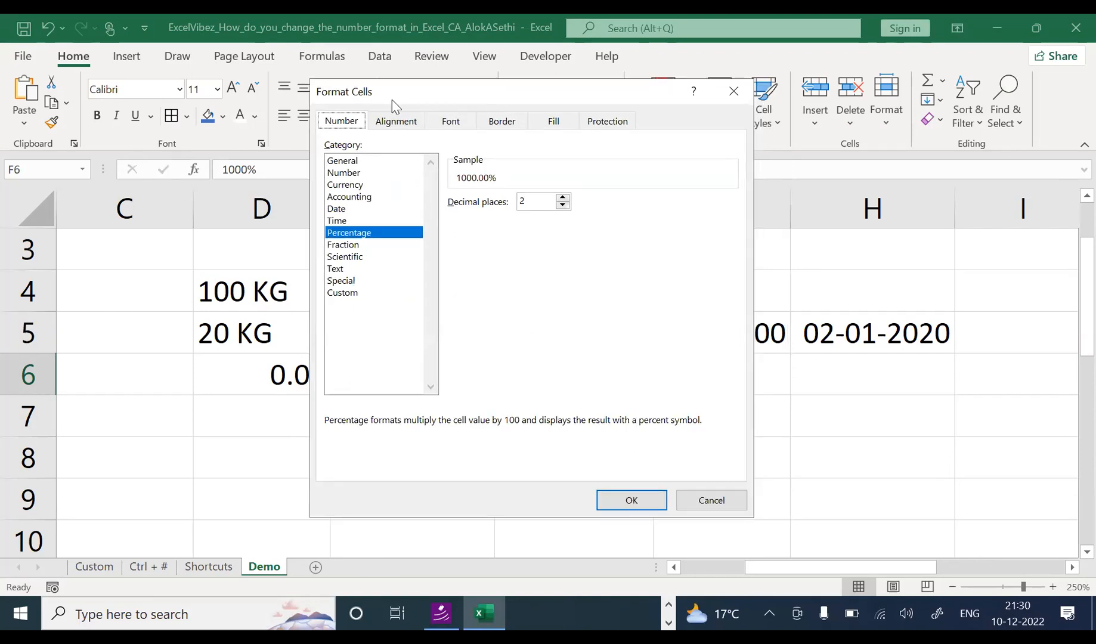
pyautogui.press('Escape')
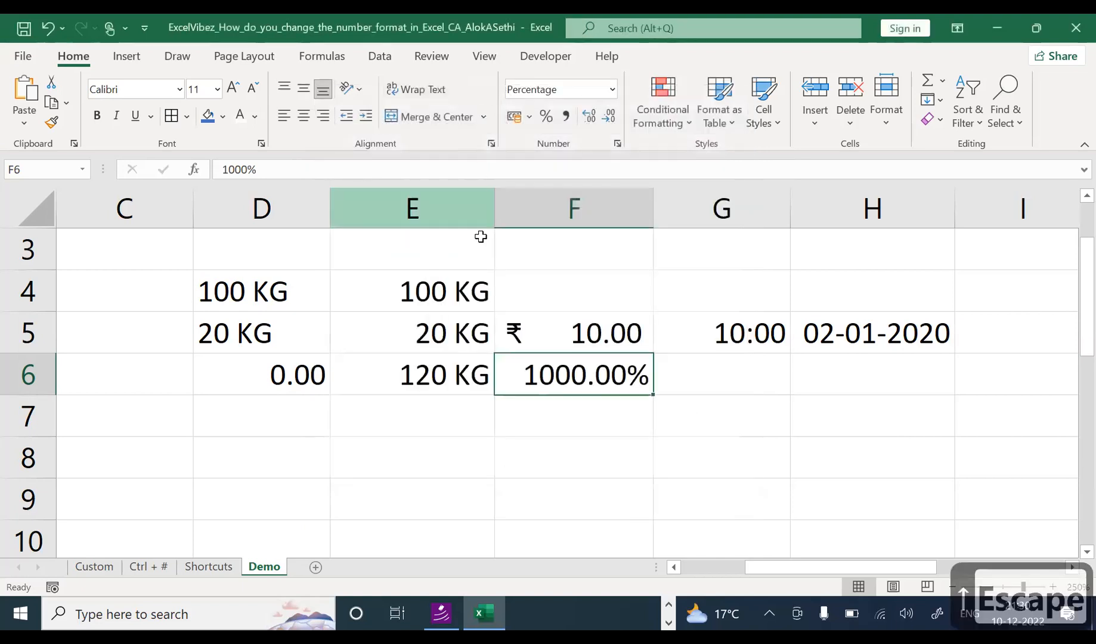
pyautogui.click(549, 449)
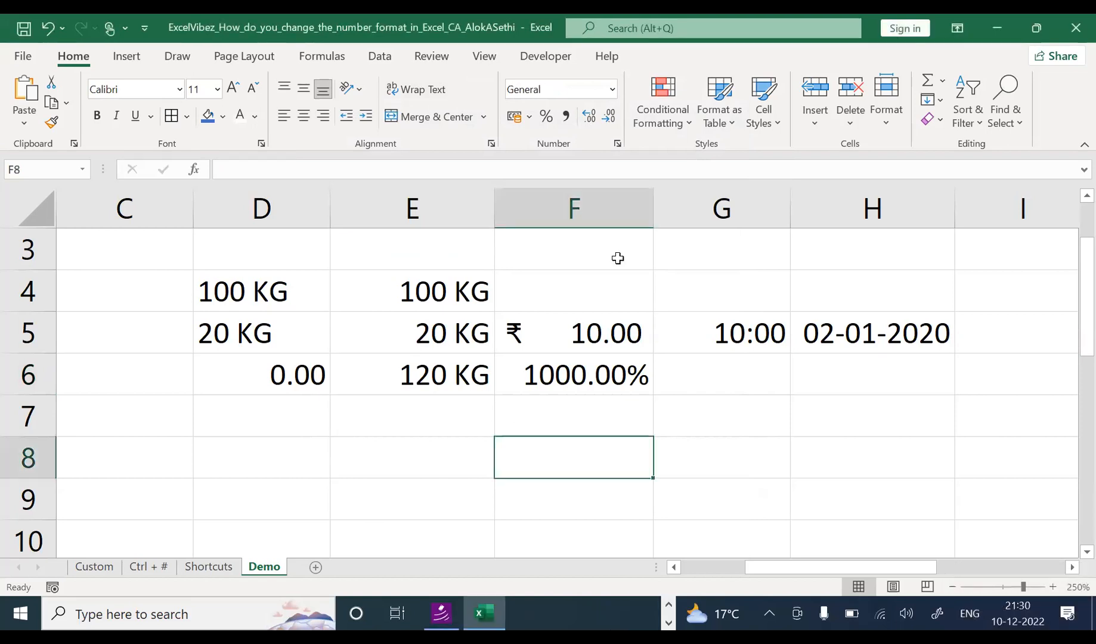
# Step: On the Ctrl + # sheet, raise C4:E4's font size to 18 and widen column D
pyautogui.click(208, 566)
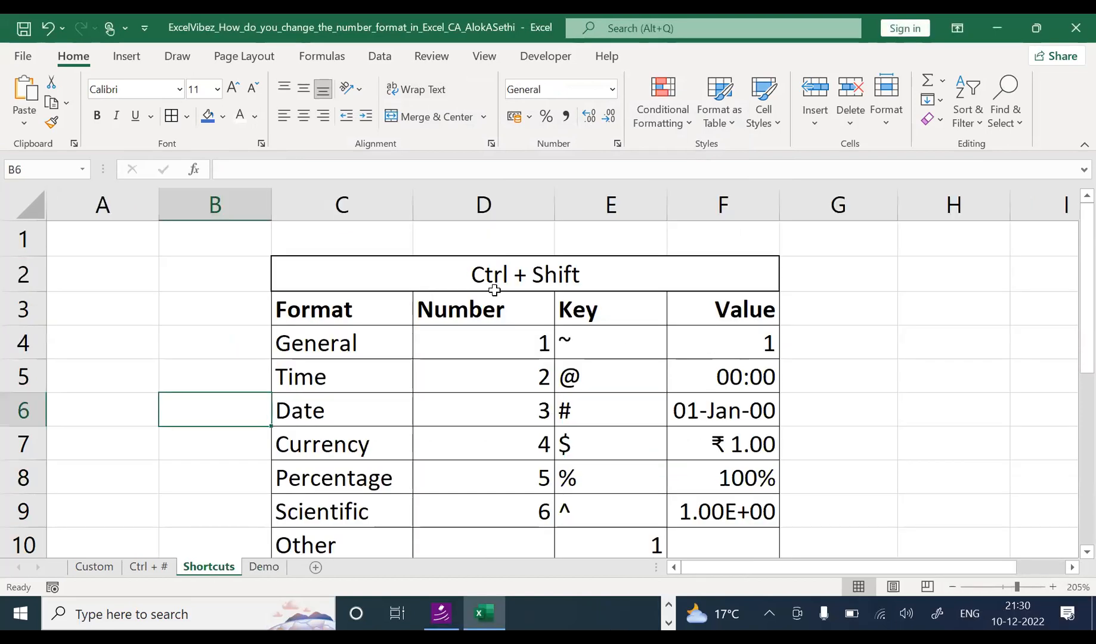
pyautogui.click(266, 567)
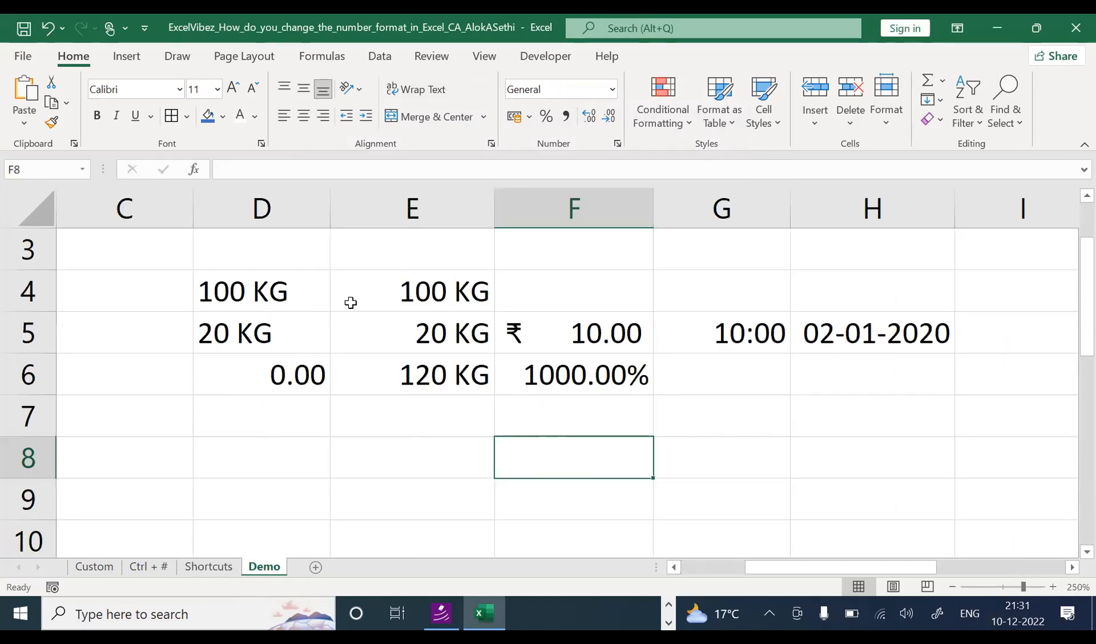
pyautogui.click(139, 570)
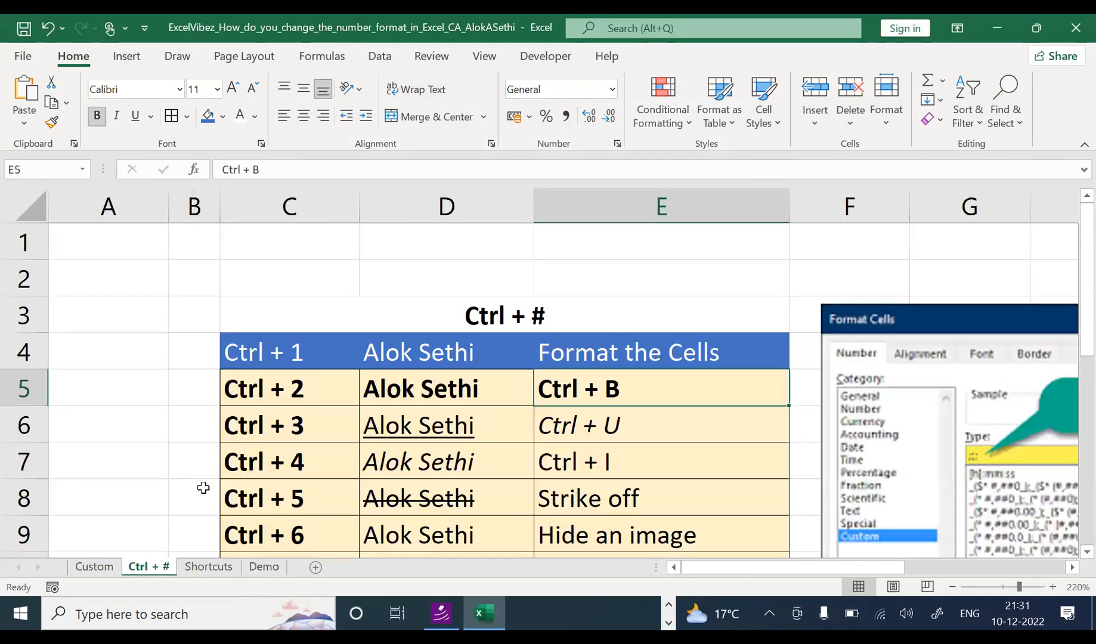
pyautogui.click(286, 353)
pyautogui.moveTo(358, 353); pyautogui.dragTo(680, 355)
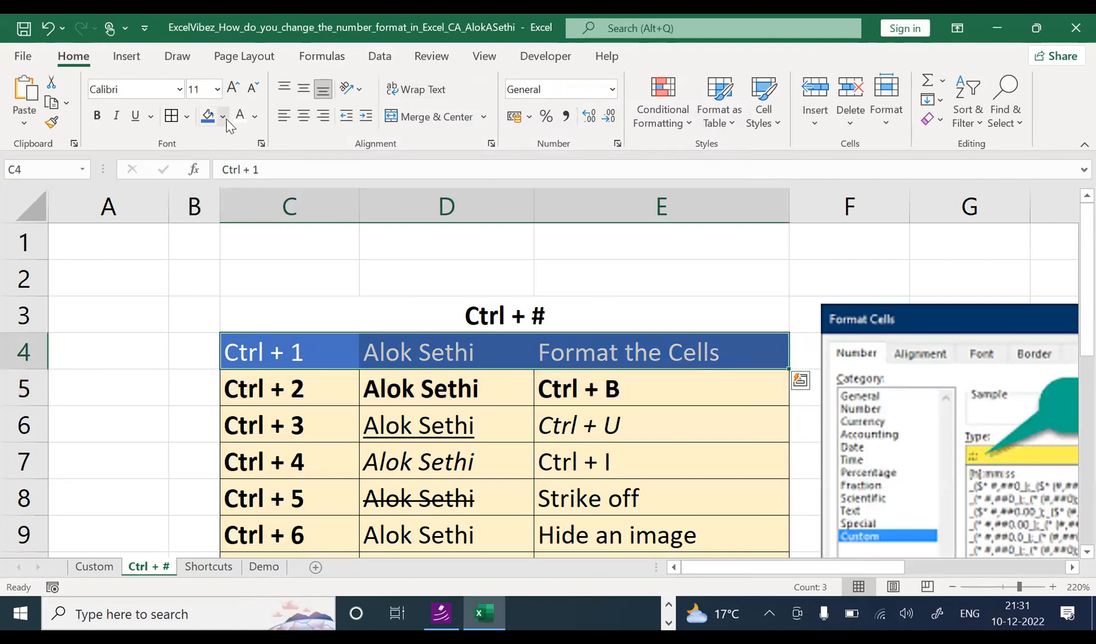
pyautogui.click(233, 94)
pyautogui.click(233, 94)
pyautogui.click(233, 95)
pyautogui.click(233, 94)
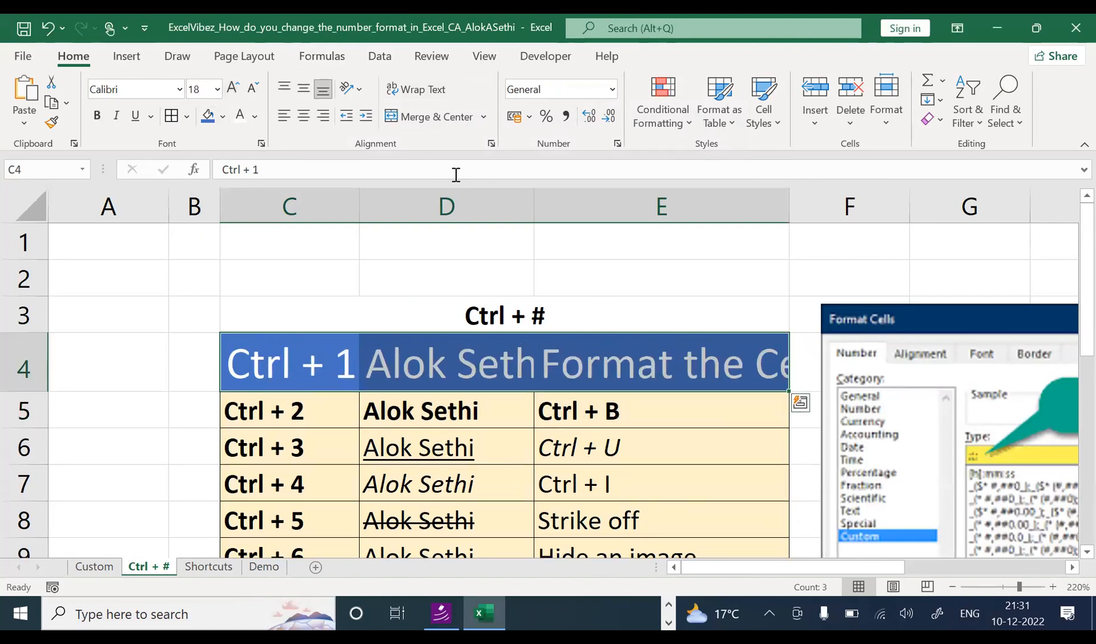
pyautogui.moveTo(532, 204); pyautogui.dragTo(566, 204)
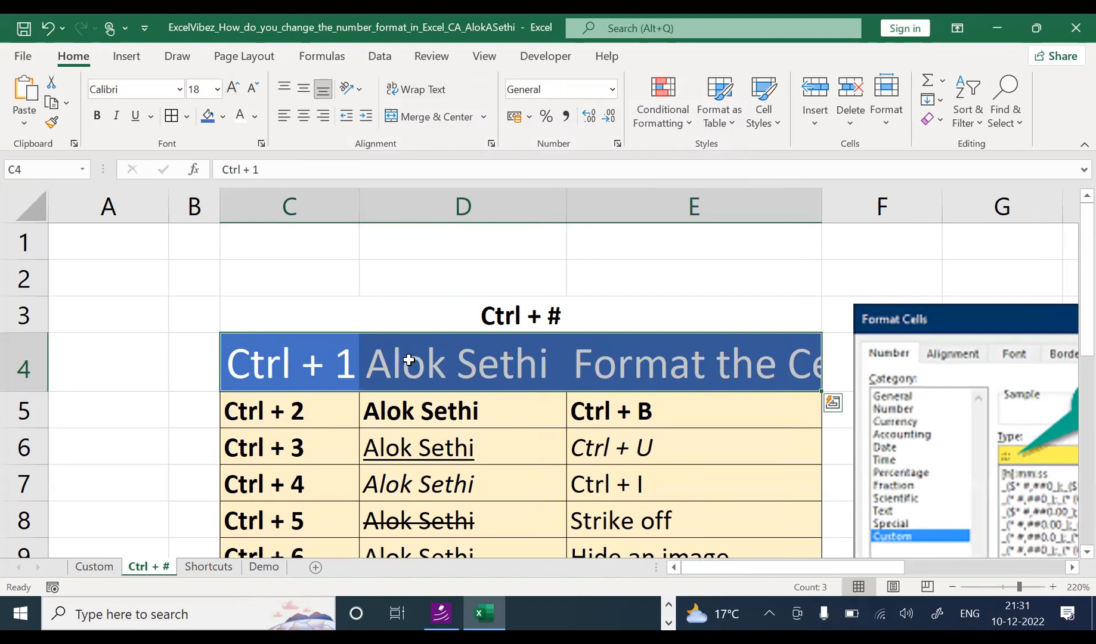
pyautogui.click(300, 373)
# Step: Return to the Demo sheet and select the empty cell F4
pyautogui.click(215, 567)
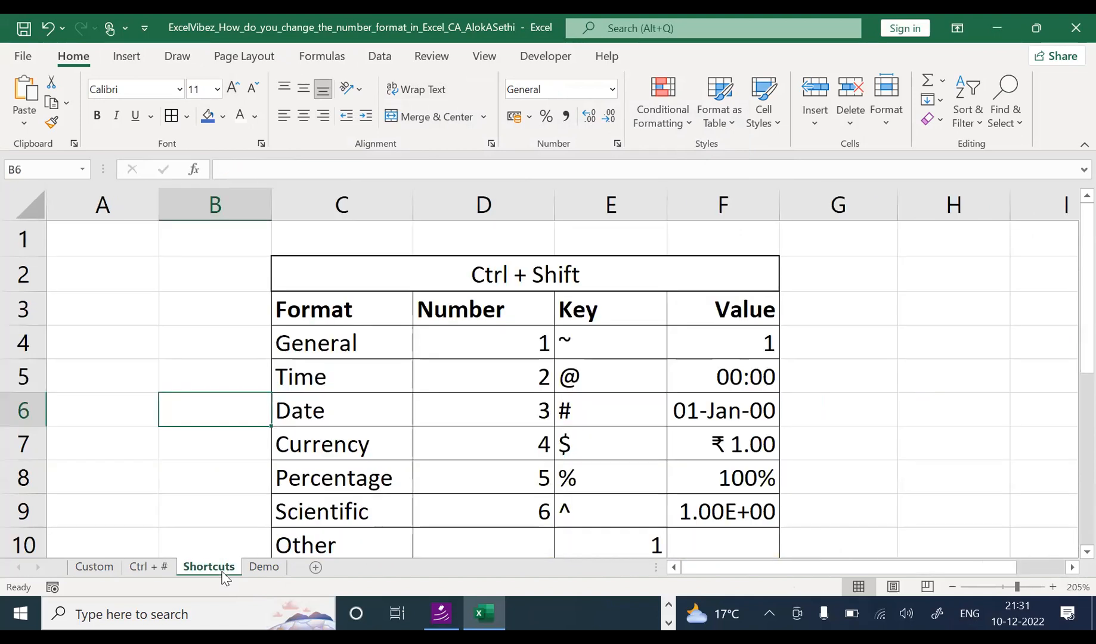
pyautogui.click(264, 568)
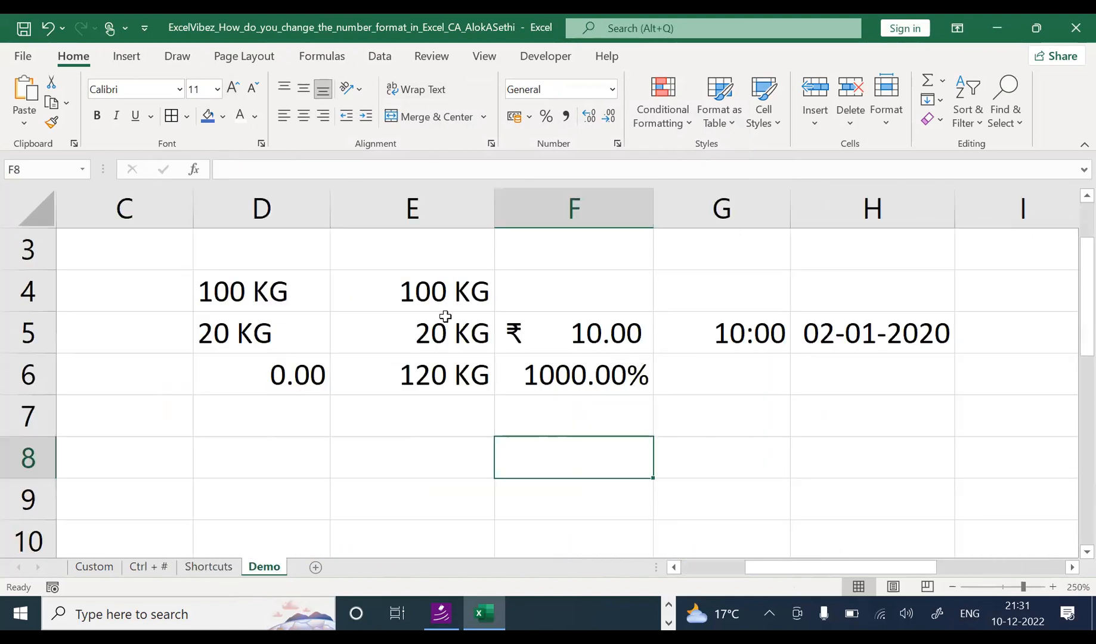
pyautogui.click(482, 291)
pyautogui.click(570, 304)
pyautogui.hotkey('ctrl', '1')
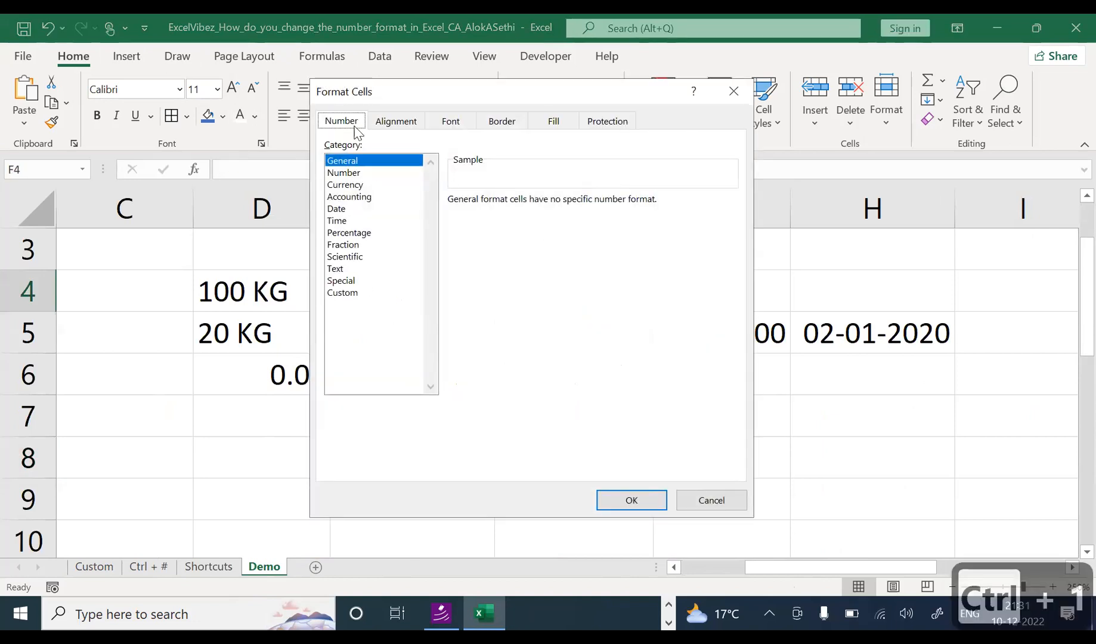
pyautogui.click(374, 174)
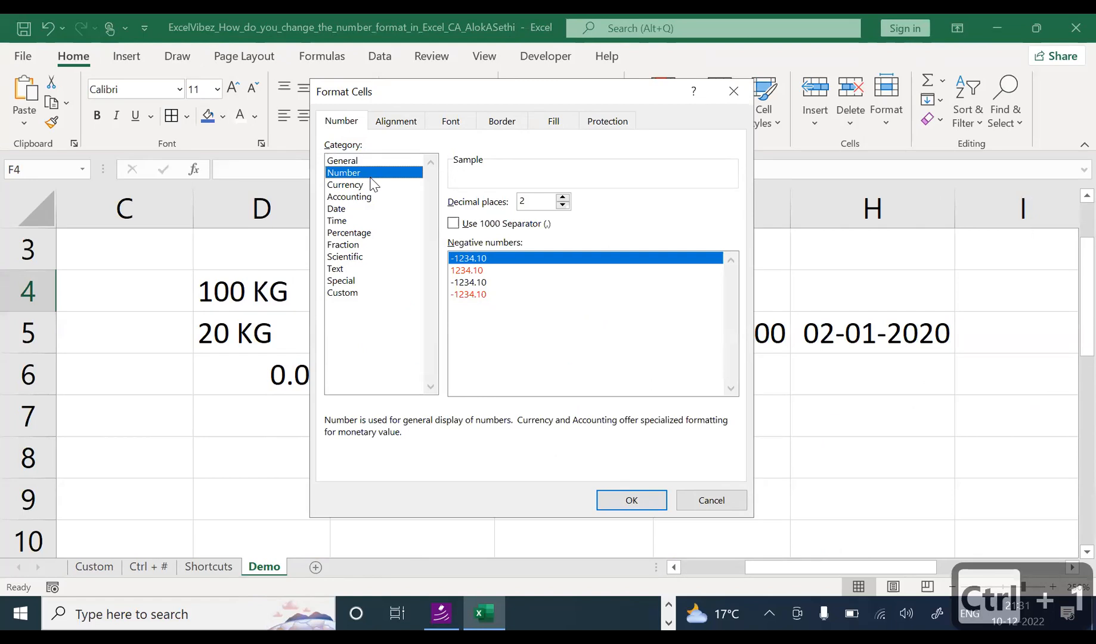
pyautogui.click(370, 197)
pyautogui.click(365, 186)
pyautogui.click(352, 209)
pyautogui.click(352, 220)
pyautogui.click(358, 233)
pyautogui.click(358, 257)
pyautogui.click(353, 269)
pyautogui.click(352, 281)
pyautogui.click(365, 292)
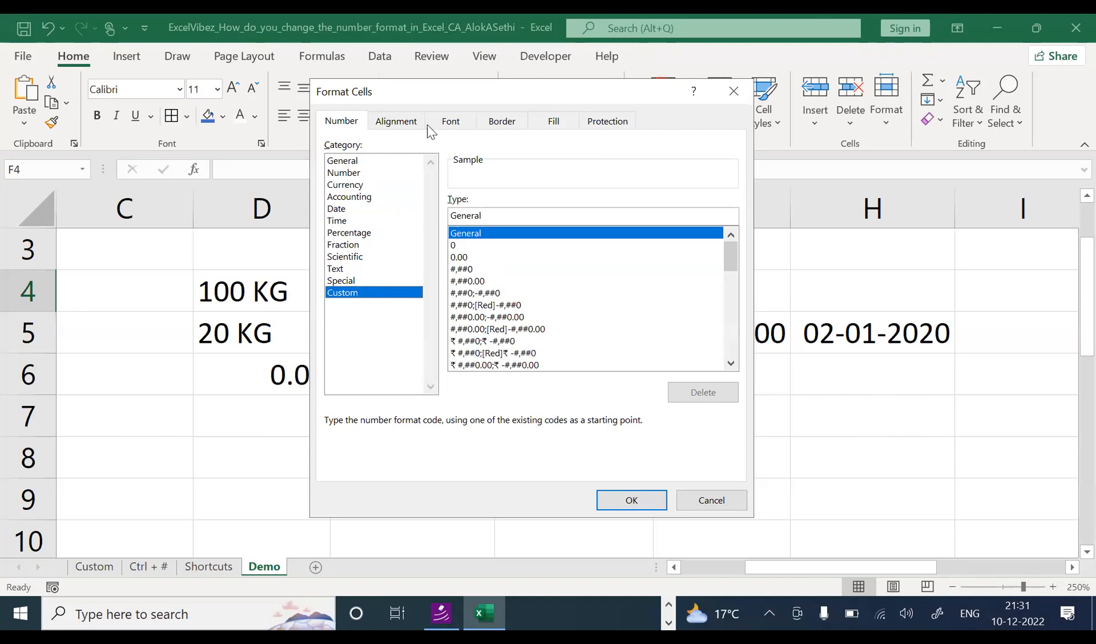
pyautogui.click(722, 93)
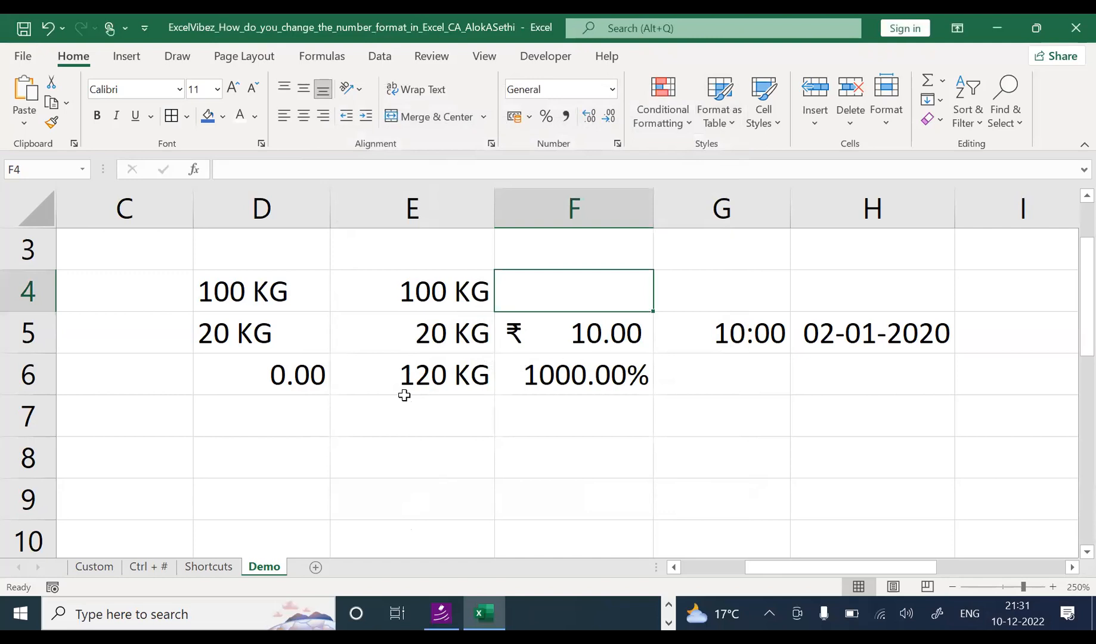
# Step: Clear the old KG values and total from D4:D7
pyautogui.press('Left')
pyautogui.press('Left')
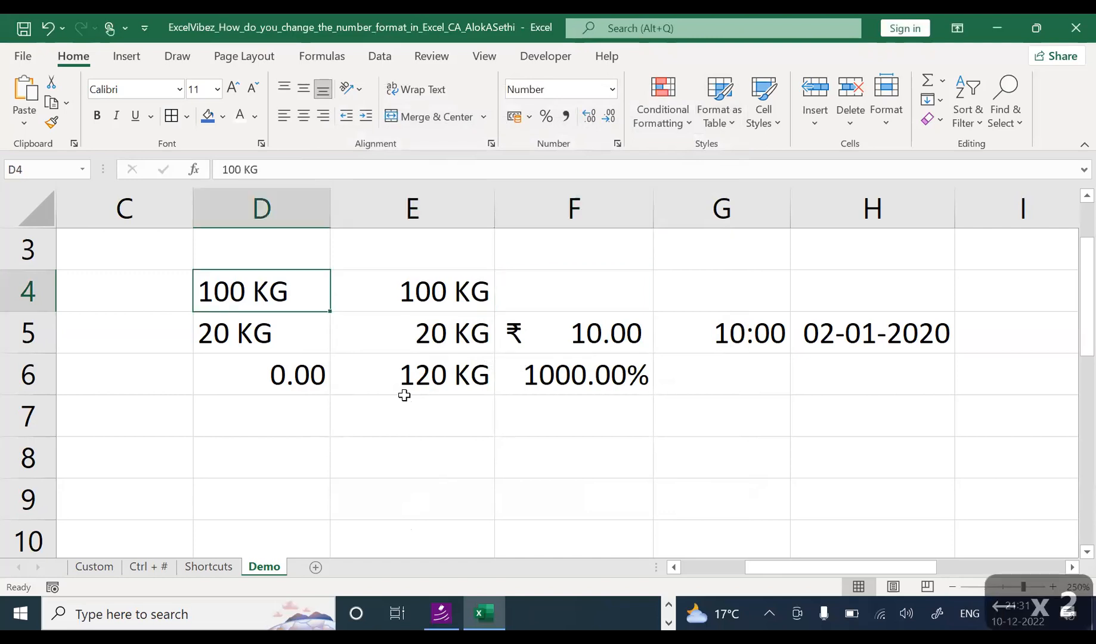
pyautogui.keyDown('ctrl'); pyautogui.scroll(2, 400, 406); pyautogui.keyUp('ctrl')
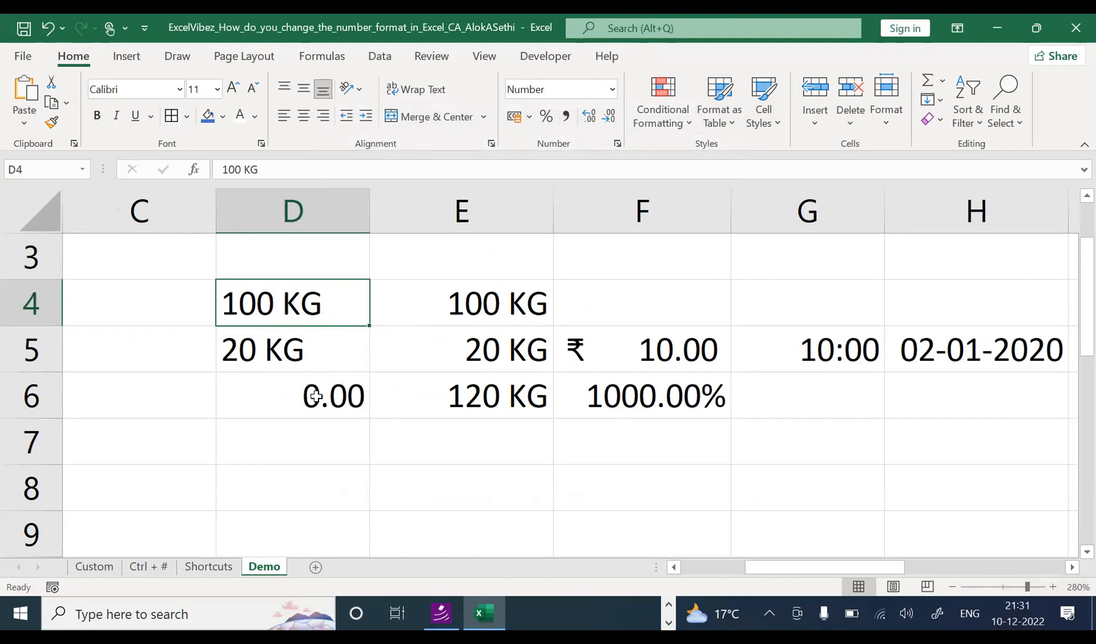
pyautogui.hotkey('shift', 'Down')
pyautogui.hotkey('shift', 'Down')
pyautogui.hotkey('shift', 'Down')
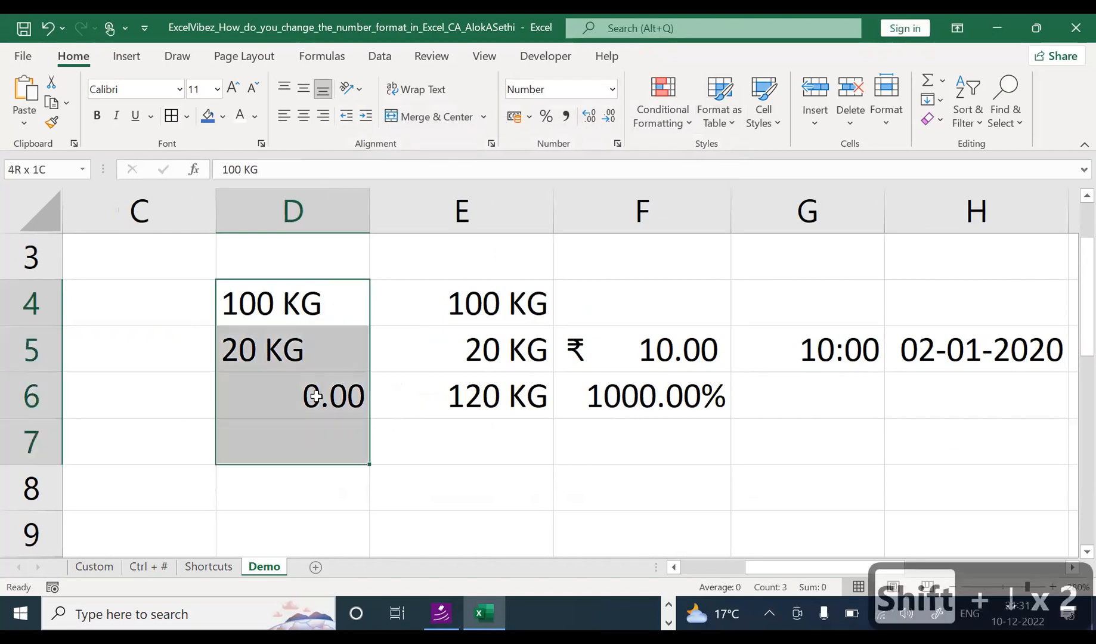
pyautogui.press('Delete')
pyautogui.press('Down')
pyautogui.press('Up')
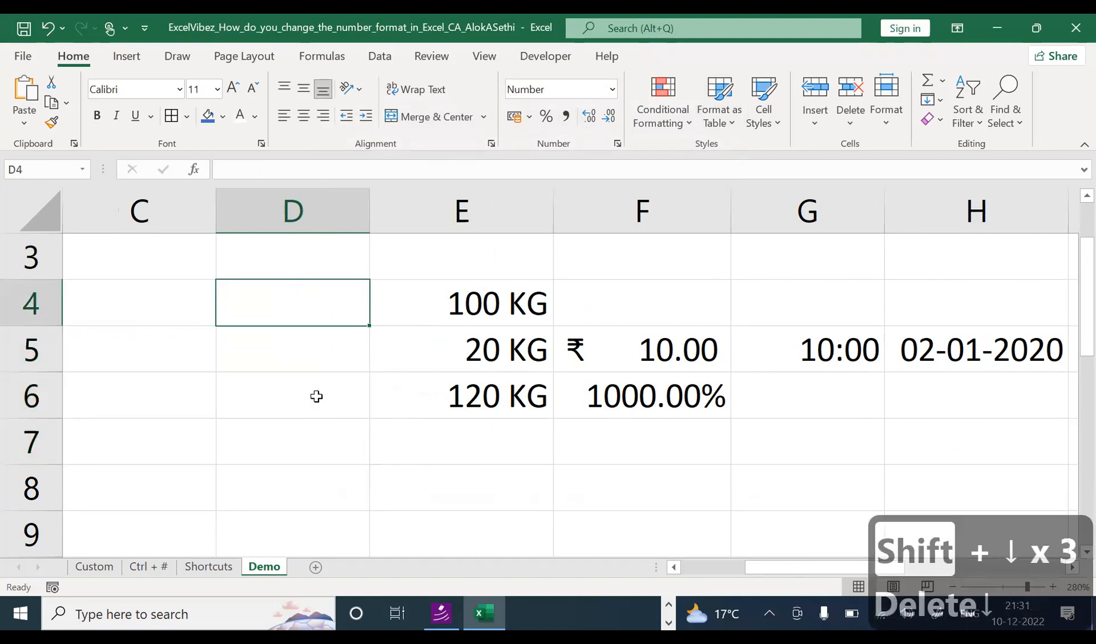
# Step: Enter 10 in D4 and set D4:D6 to General format
pyautogui.write('10')
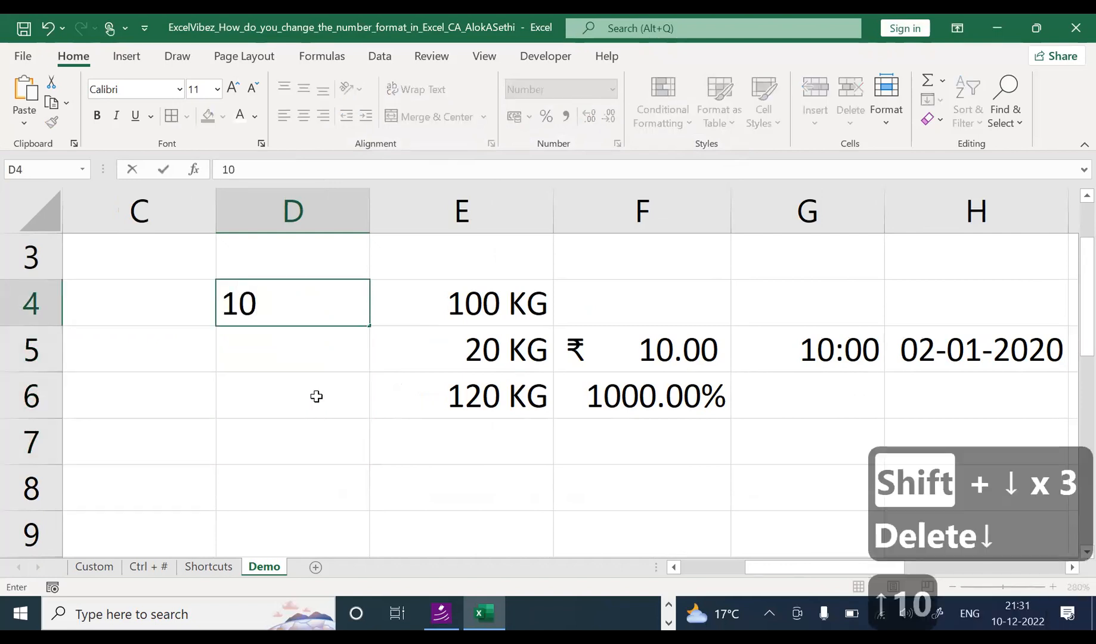
pyautogui.press('Return')
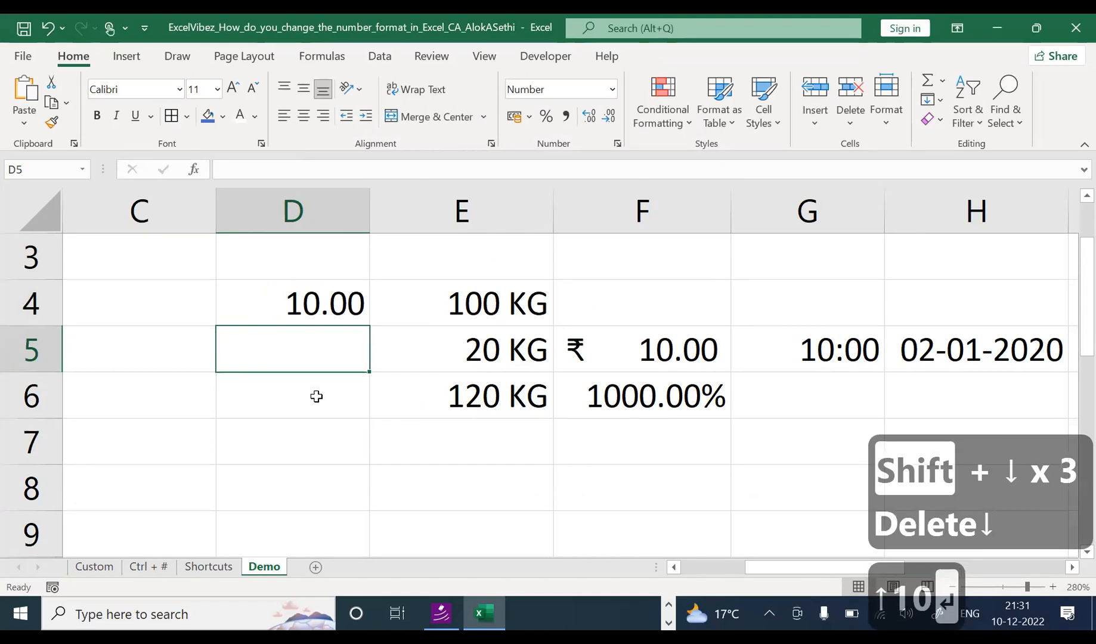
pyautogui.press('Up')
pyautogui.hotkey('shift', 'Down')
pyautogui.hotkey('shift', 'Down')
pyautogui.hotkey('shift', 'Down')
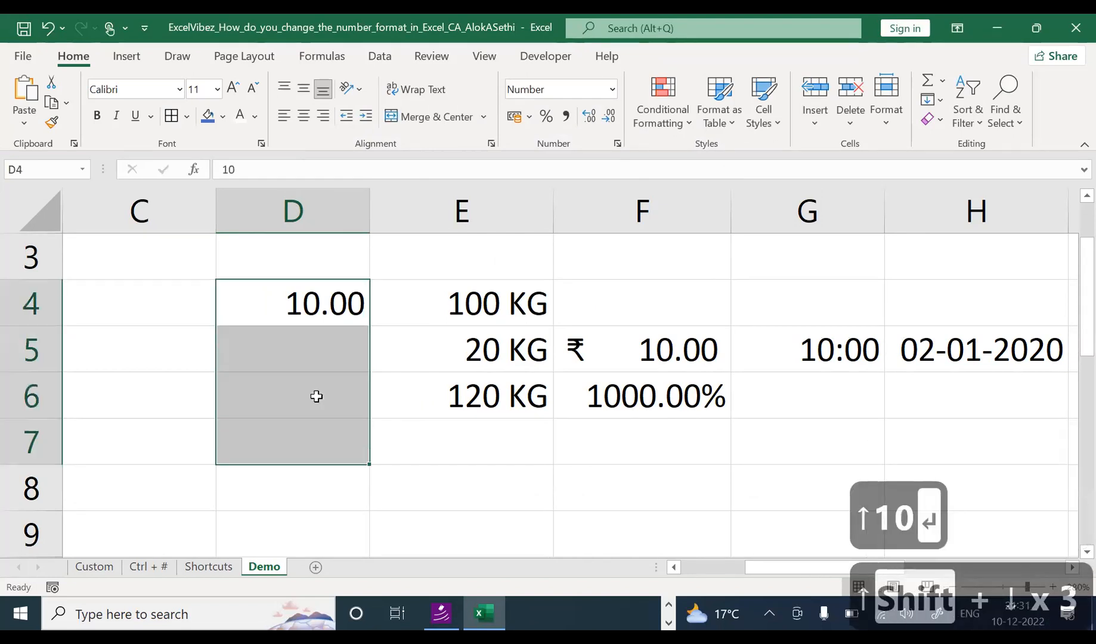
pyautogui.click(612, 89)
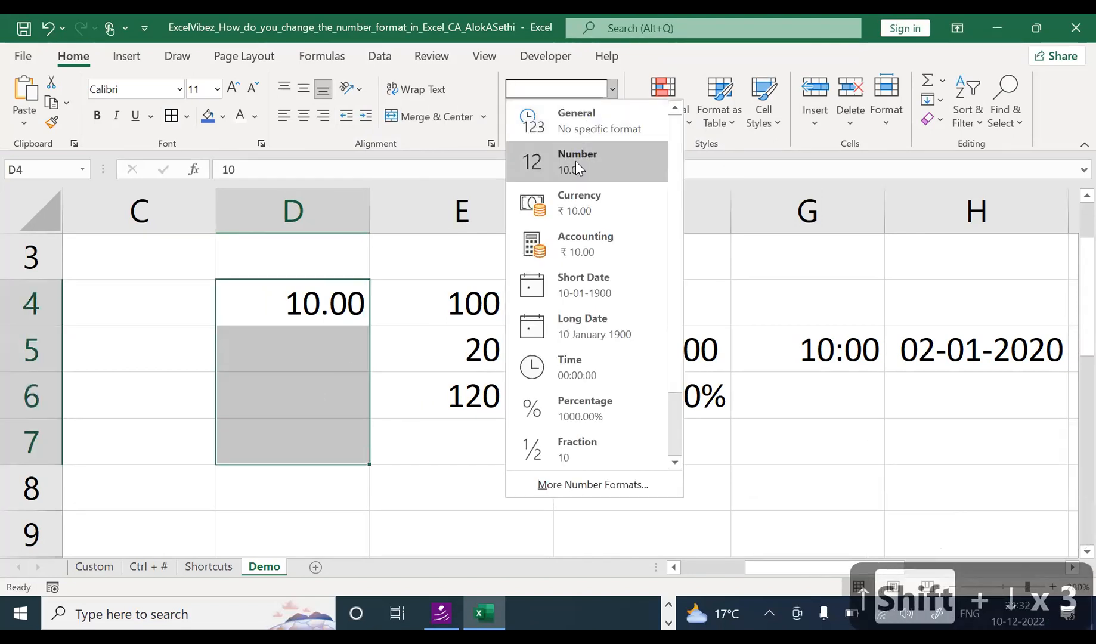
pyautogui.click(585, 128)
# Step: Enter 20 in D5 and 30 in D6
pyautogui.click(283, 365)
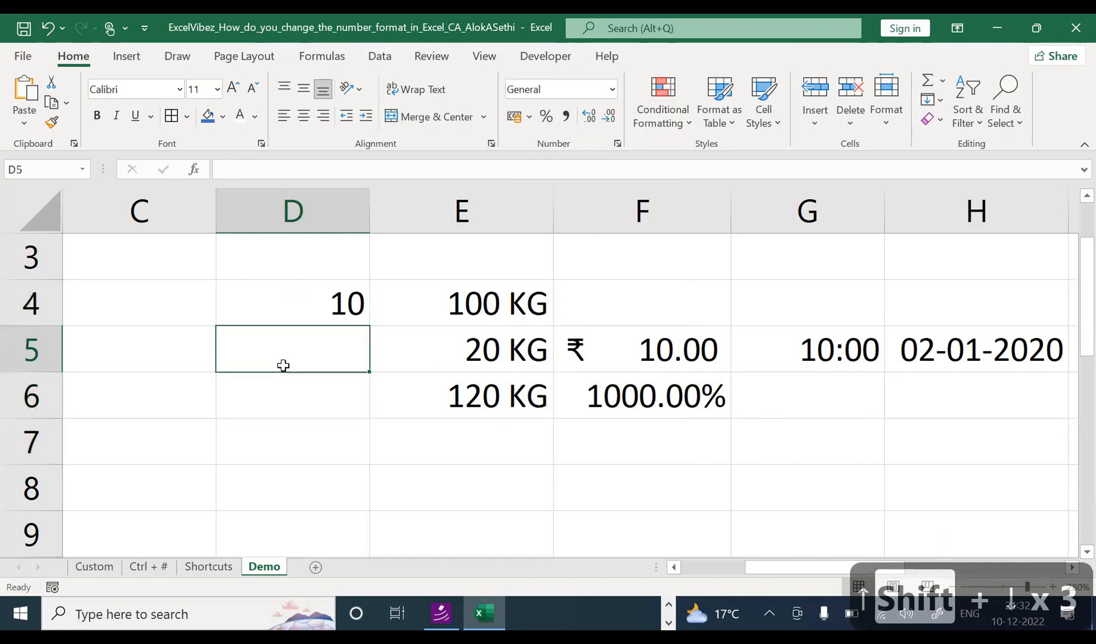
pyautogui.write('20')
pyautogui.press('Return')
pyautogui.write('30')
pyautogui.press('Return')
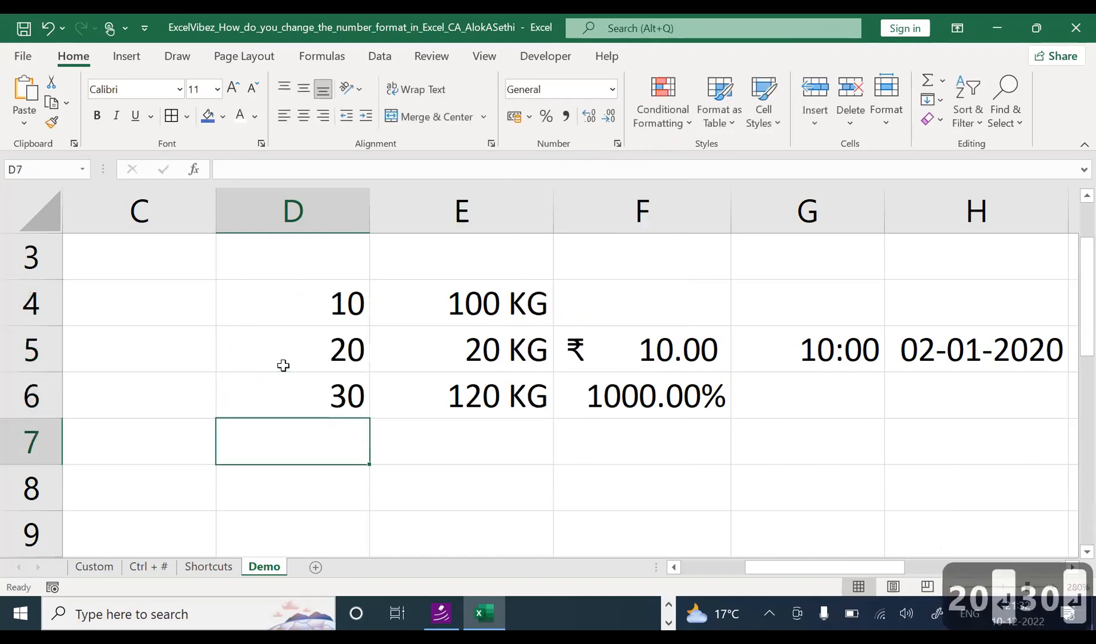
pyautogui.press('Up')
pyautogui.press('Down')
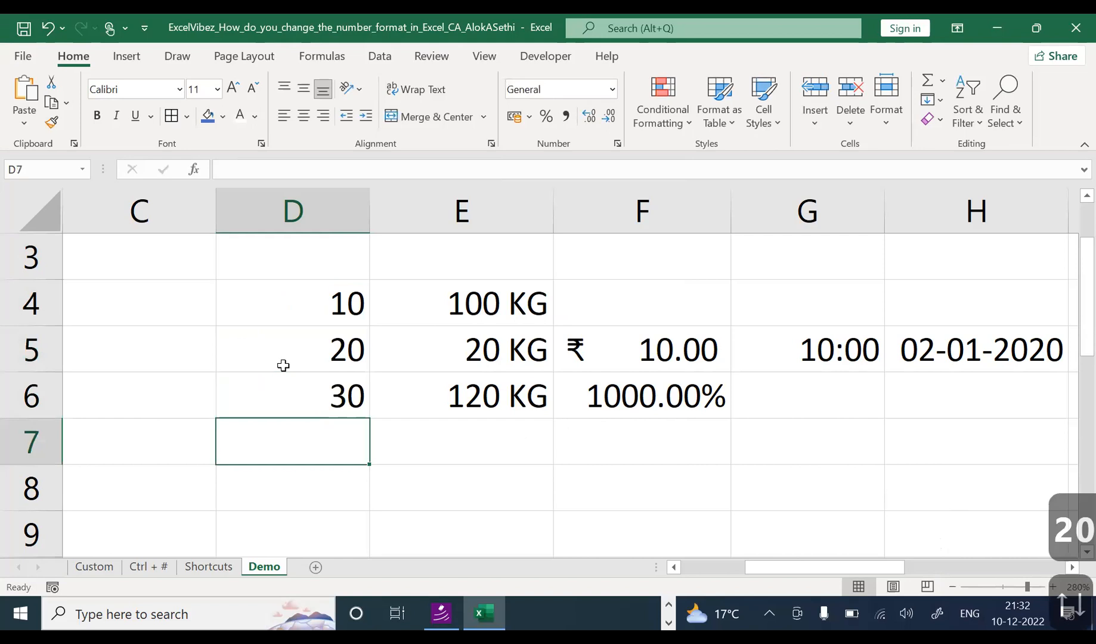
# Step: Total D4:D6 in D7 with AutoSum, showing 60, and add a bottom border under D6
pyautogui.hotkey('alt', '=')
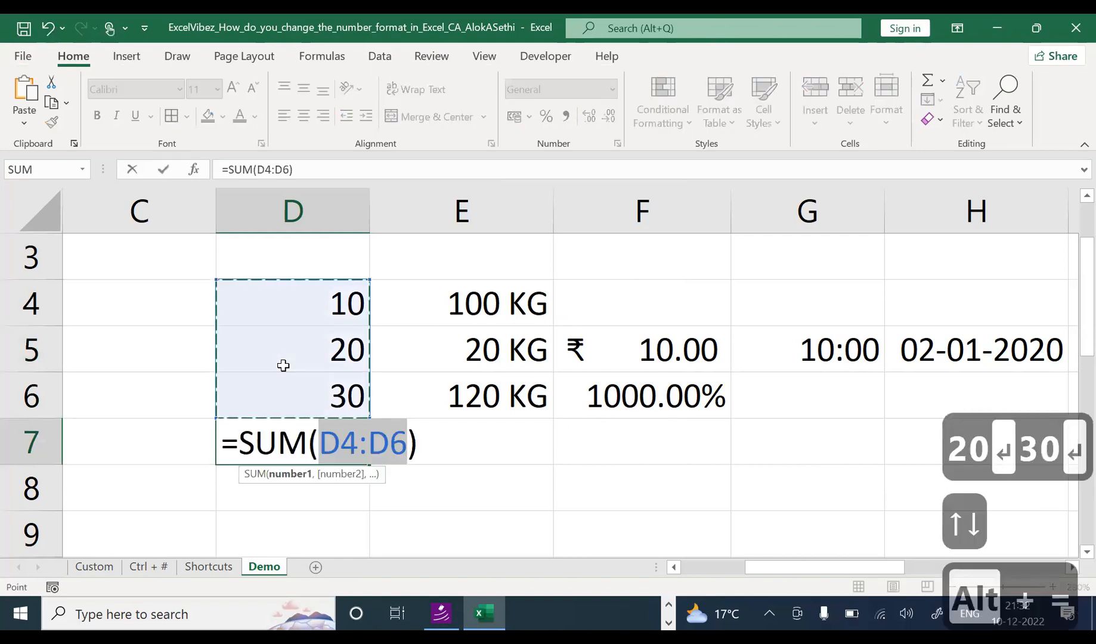
pyautogui.press('Return')
pyautogui.press('Up')
pyautogui.press('Up')
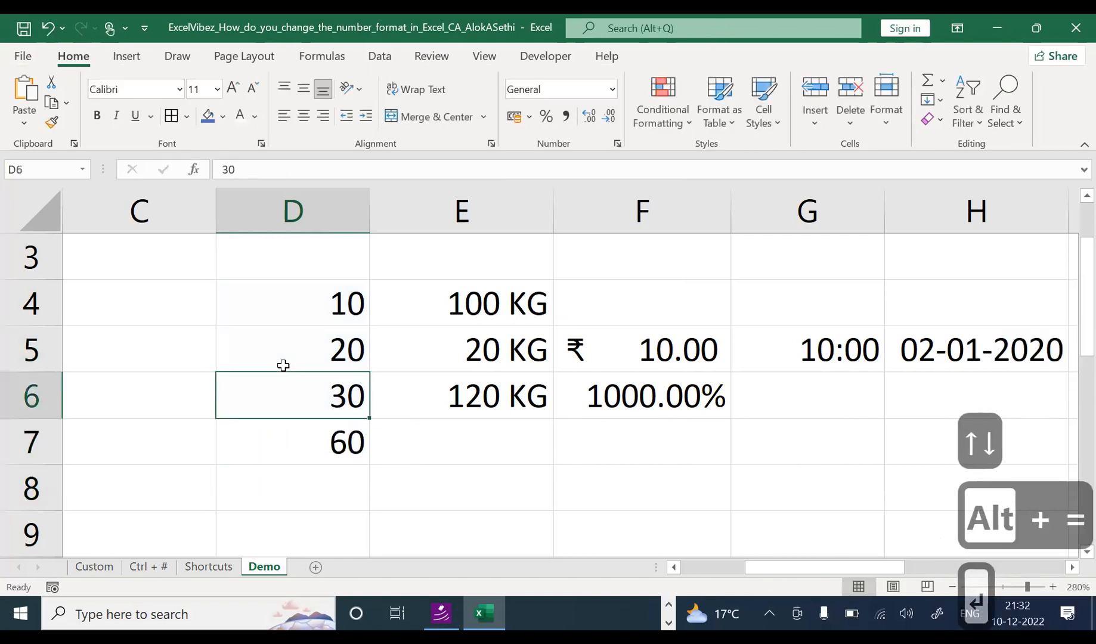
pyautogui.click(186, 116)
pyautogui.click(216, 169)
pyautogui.press('Down')
pyautogui.press('Down')
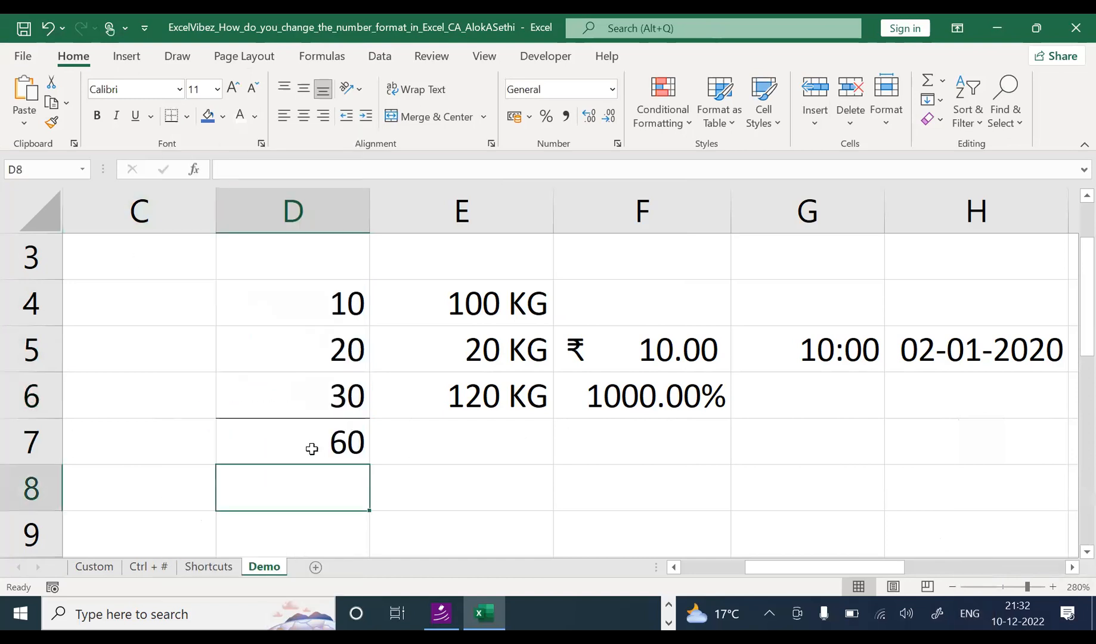
pyautogui.press('Up')
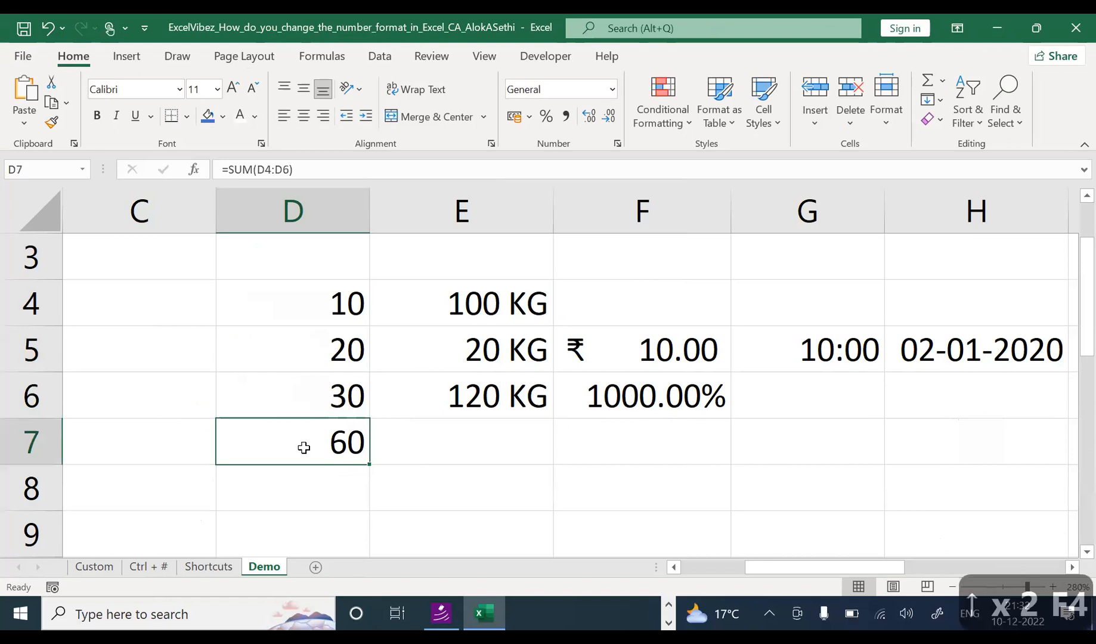
# Step: Apply Thick Outside Borders to the D7 total
pyautogui.click(179, 431)
pyautogui.click(116, 310)
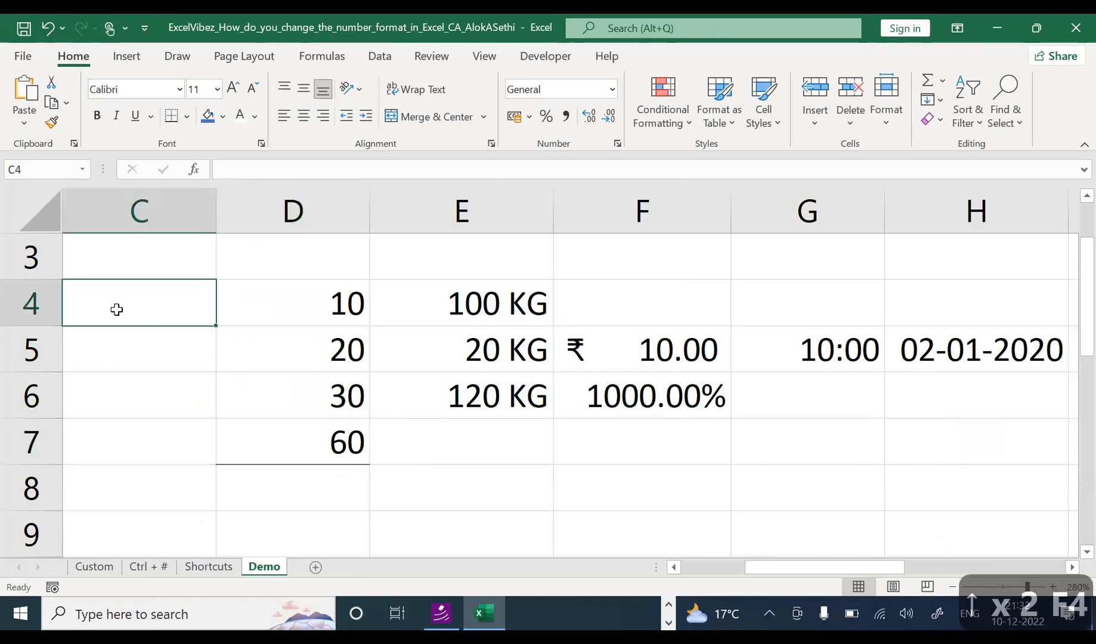
pyautogui.click(275, 406)
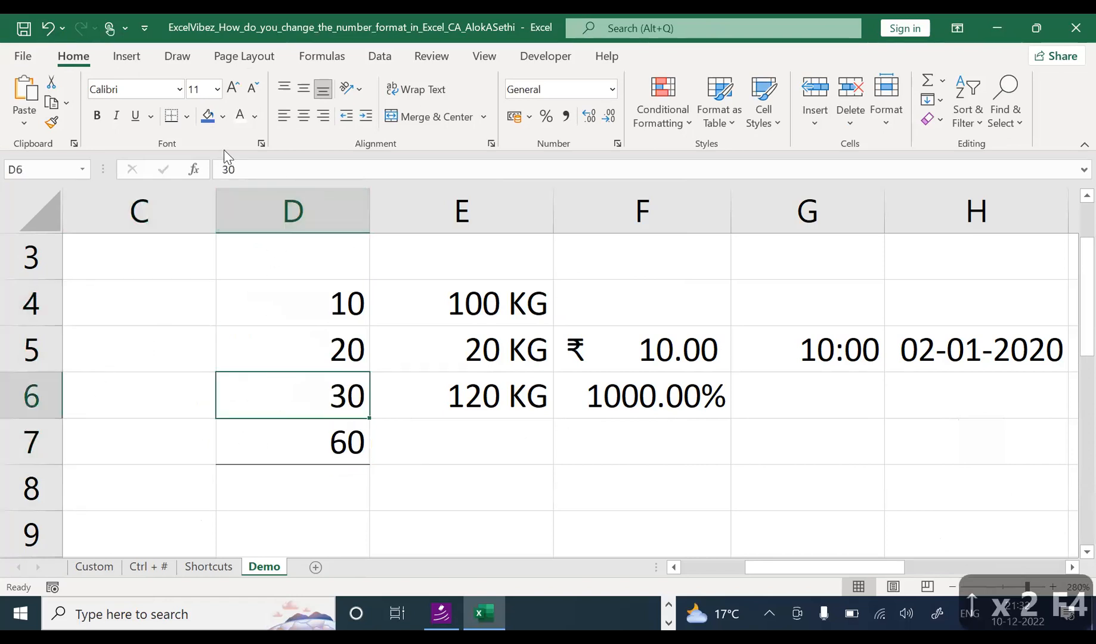
pyautogui.click(269, 424)
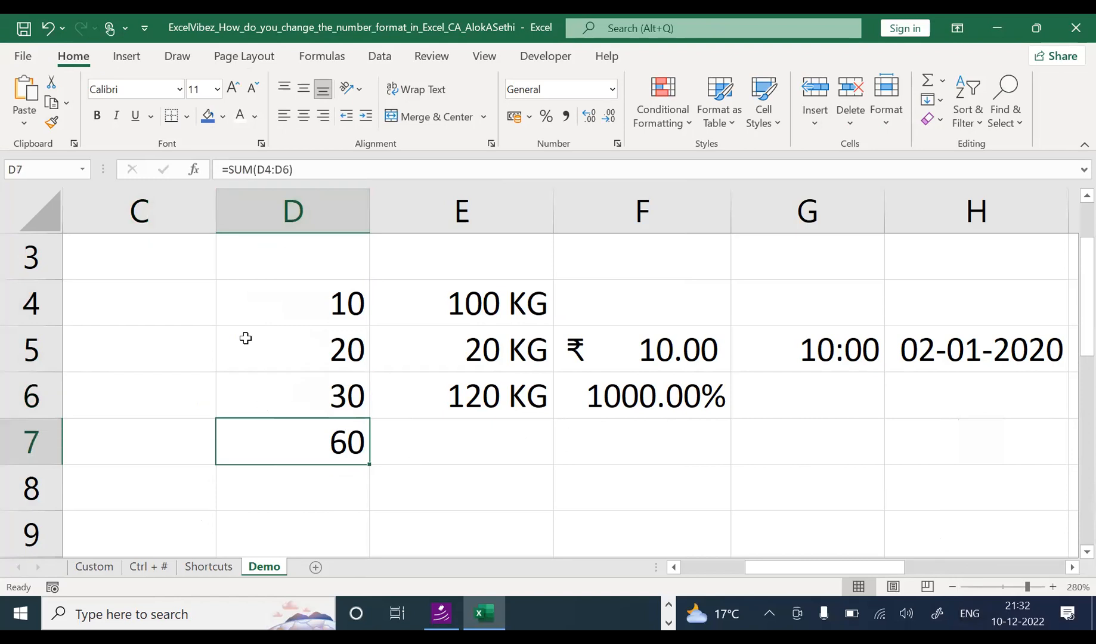
pyautogui.click(187, 116)
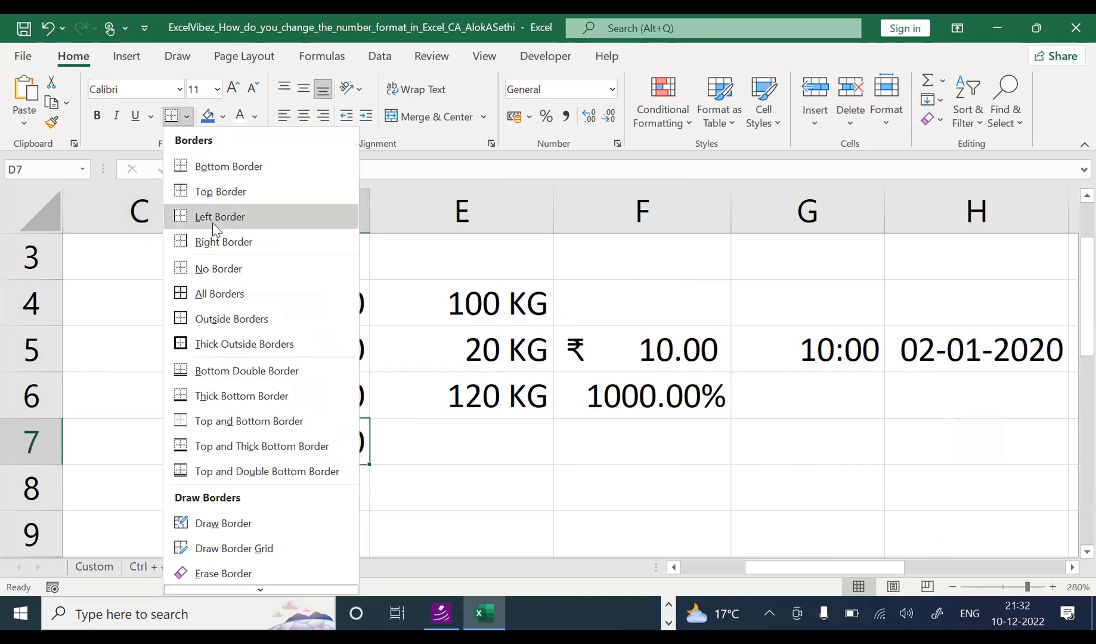
pyautogui.click(223, 344)
pyautogui.click(284, 497)
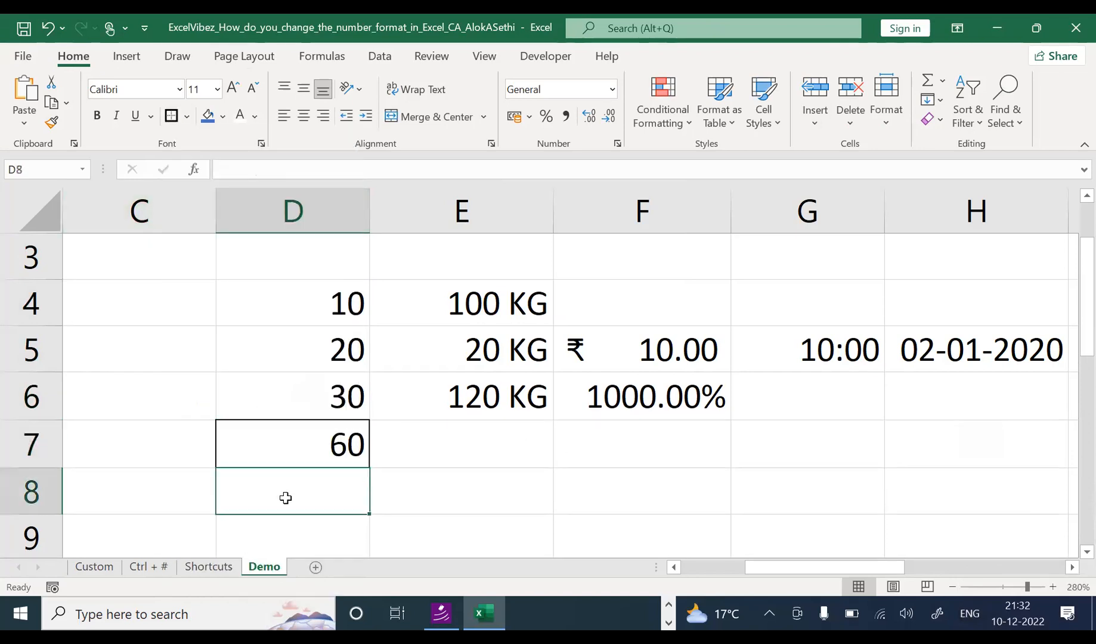
pyautogui.click(111, 307)
# Step: Enter 10 ltr in C4
pyautogui.write('10')
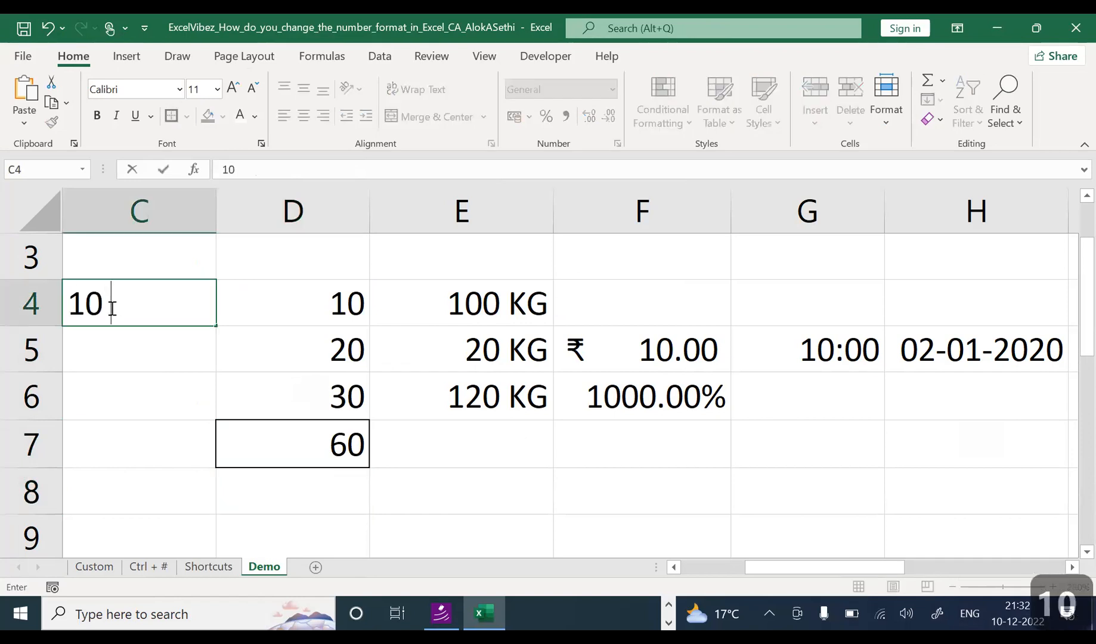
pyautogui.press('capslock')
pyautogui.write('kg')
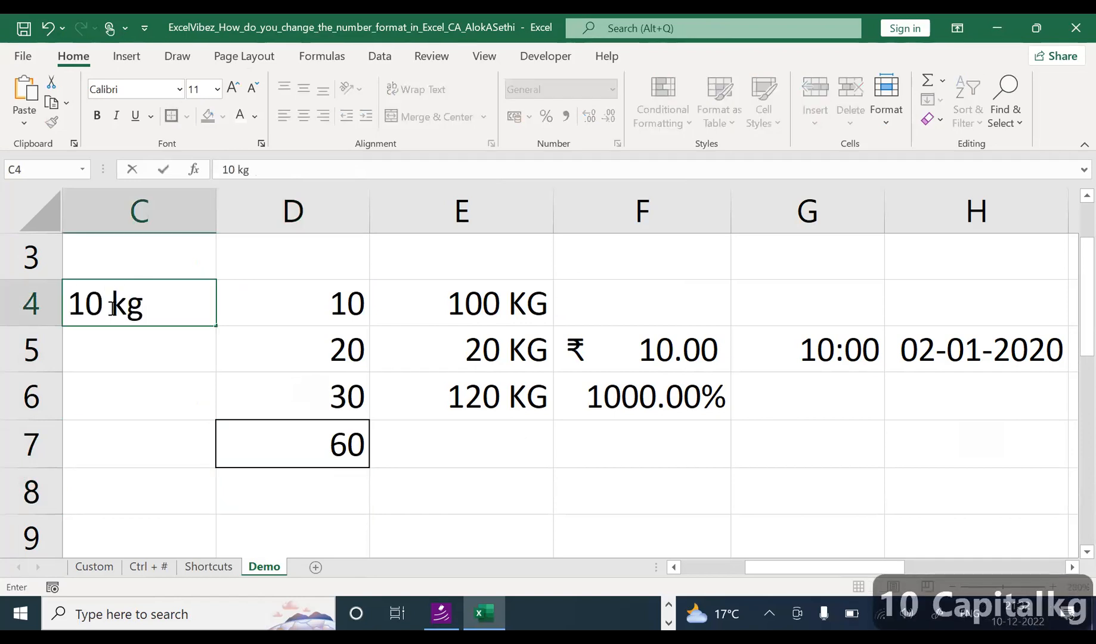
pyautogui.press('BackSpace')
pyautogui.press('BackSpace')
pyautogui.write('ltr')
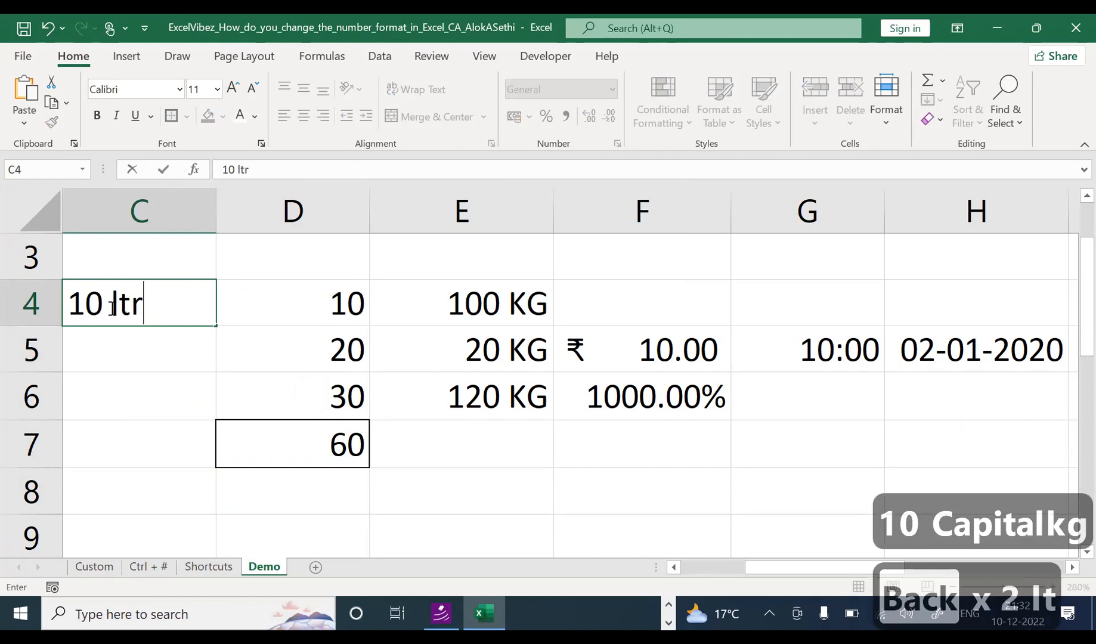
pyautogui.press('Return')
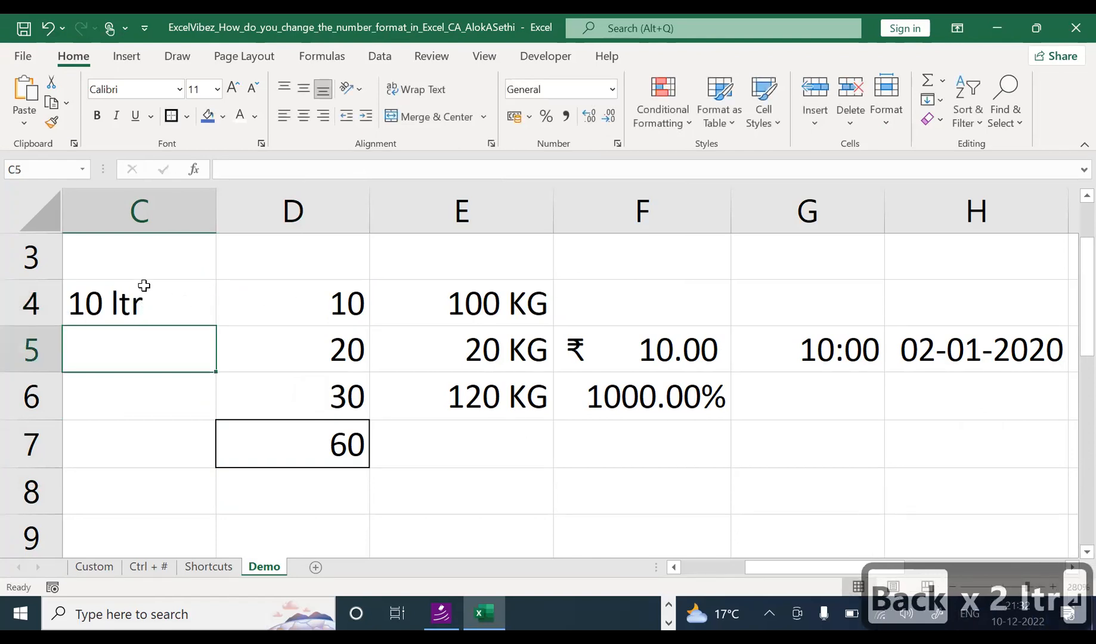
pyautogui.click(172, 297)
pyautogui.click(236, 298)
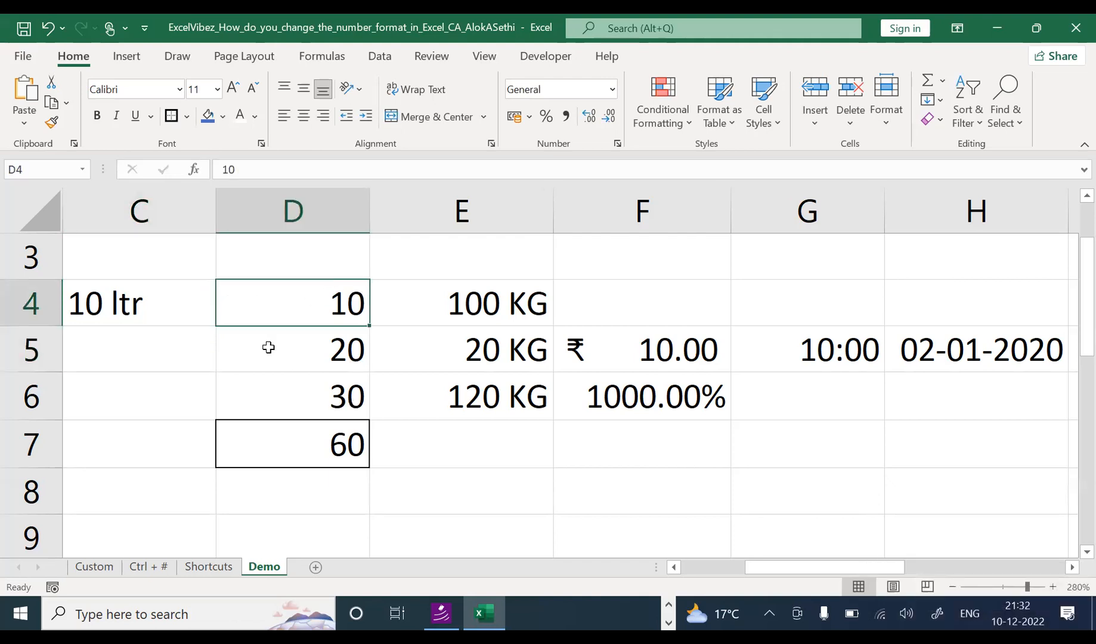
pyautogui.click(173, 318)
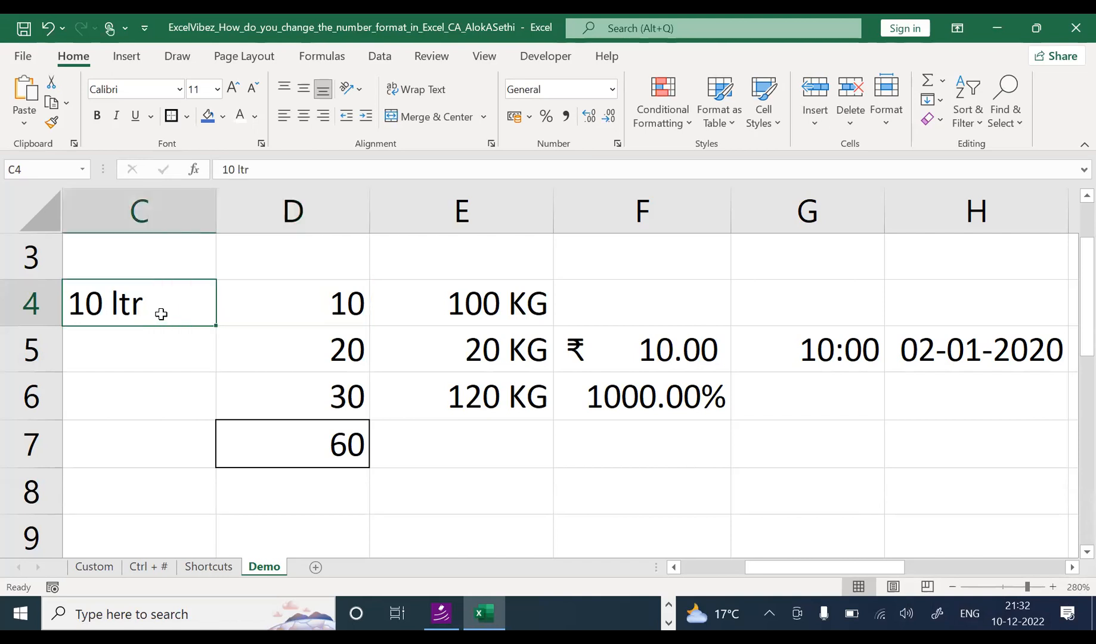
# Step: Enter 20 ltr in C5 and 30 ltr in C6
pyautogui.click(163, 351)
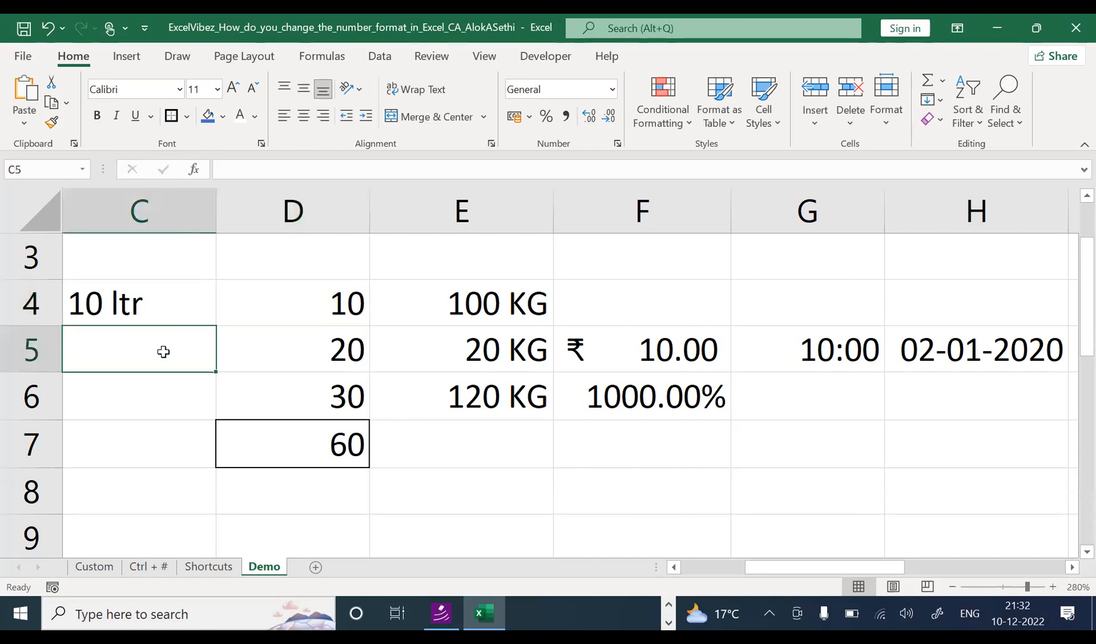
pyautogui.write('0')
pyautogui.press('BackSpace')
pyautogui.press('BackSpace')
pyautogui.write('20')
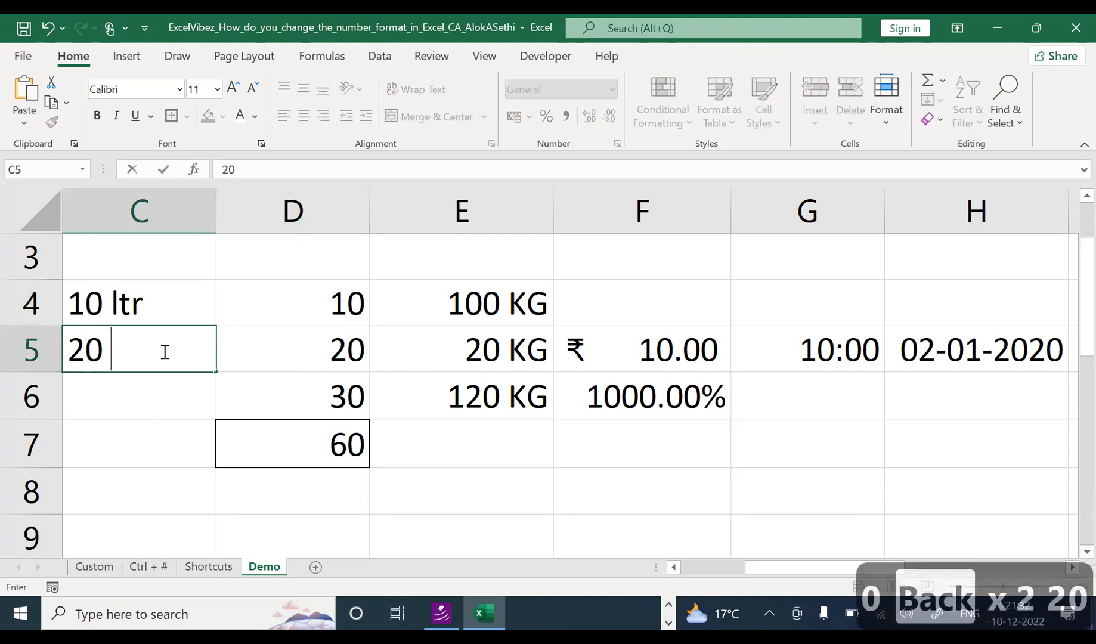
pyautogui.write(' ltr')
pyautogui.press('Return')
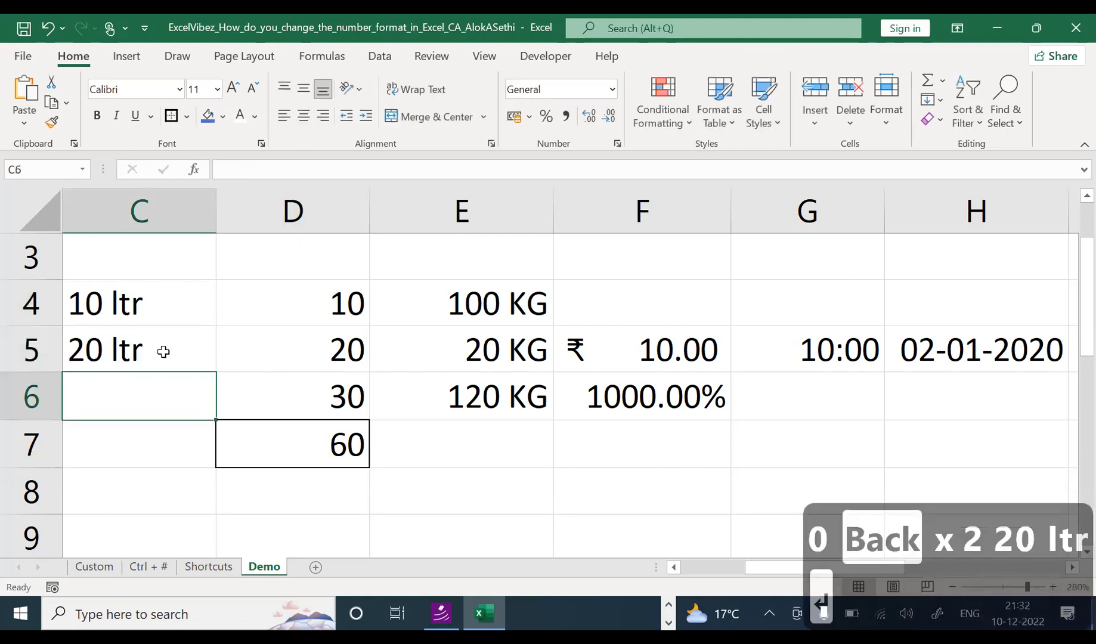
pyautogui.write('30 ltr')
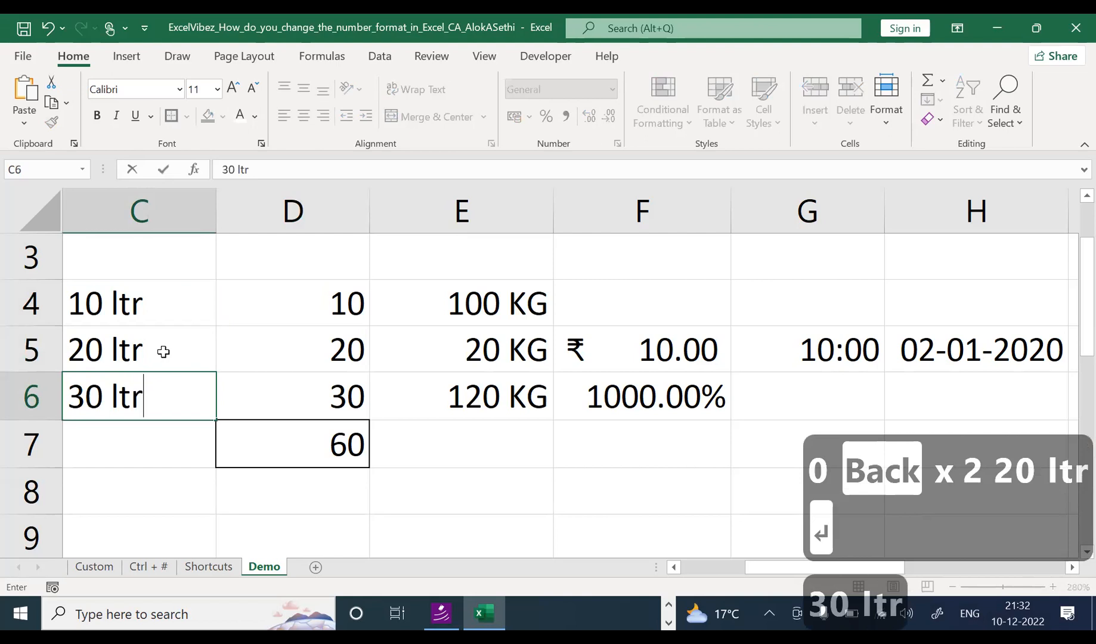
pyautogui.press('Return')
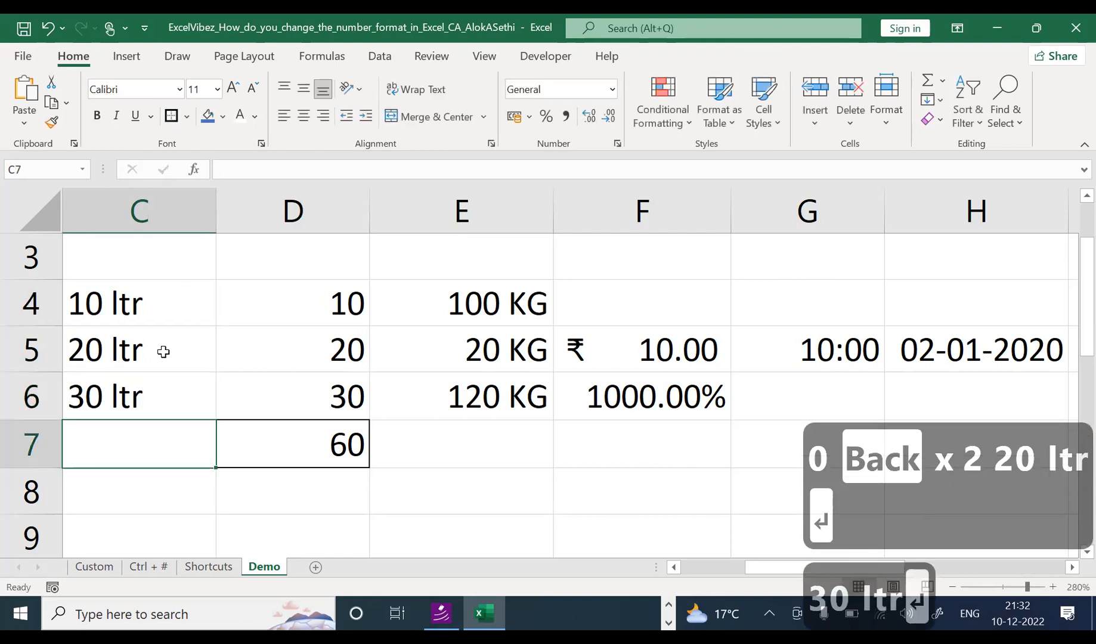
# Step: Re-confirm D7's SUM of D4:D6, showing 60
pyautogui.hotkey('alt', '=')
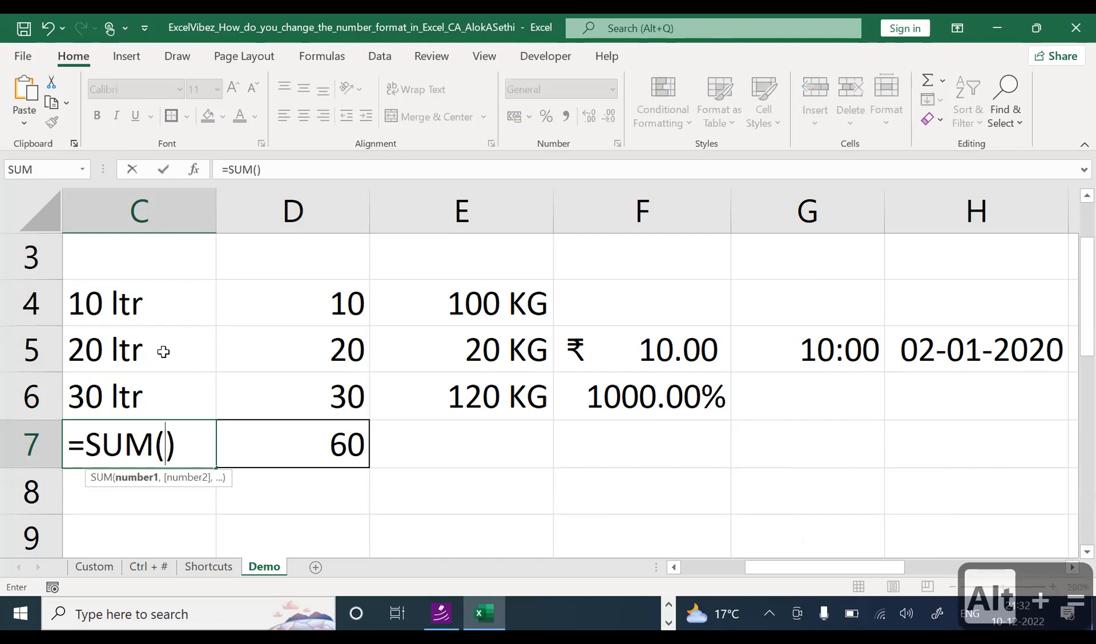
pyautogui.press('Escape')
pyautogui.write('0')
pyautogui.press('Escape')
pyautogui.press('Right')
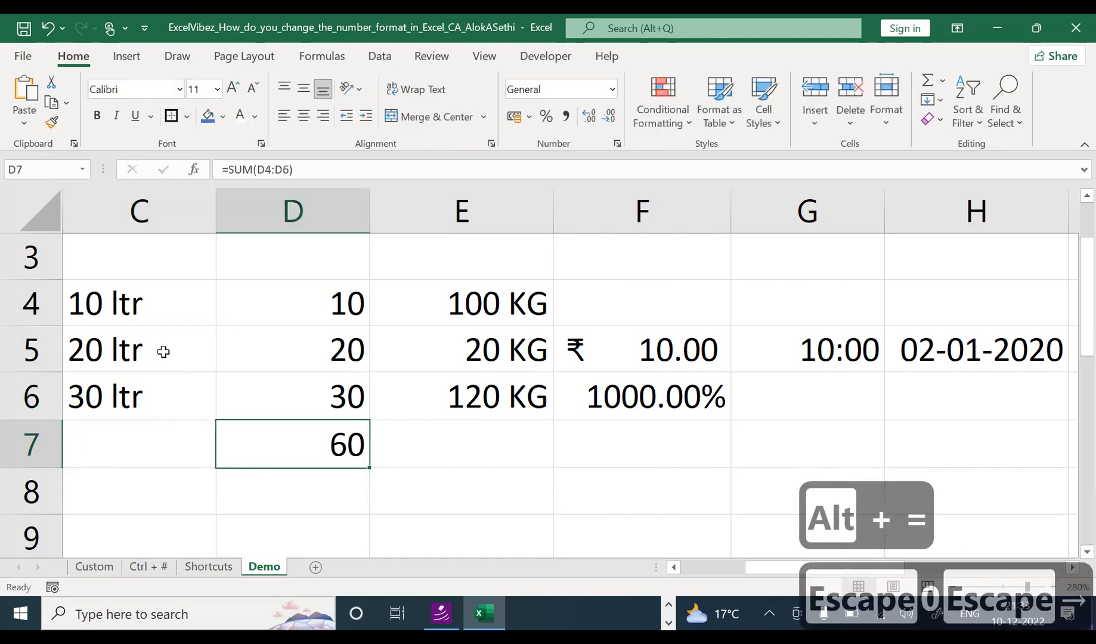
pyautogui.hotkey('alt', '=')
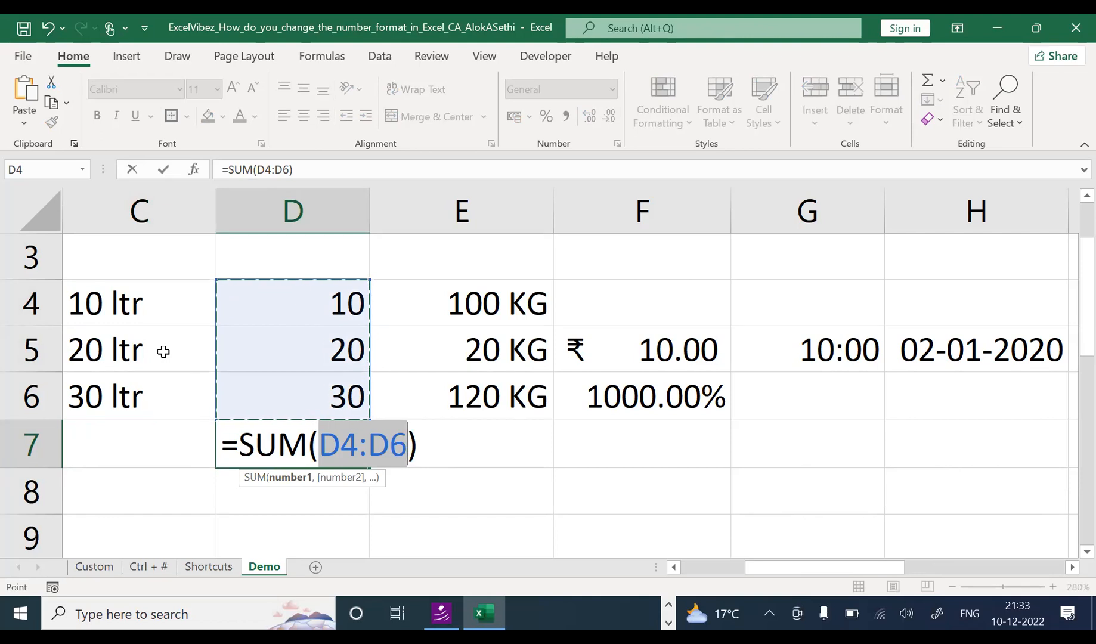
pyautogui.press('Return')
# Step: AutoSum C4:C6 into C7, which returns 0 because the ltr entries are text
pyautogui.press('Up')
pyautogui.press('Left')
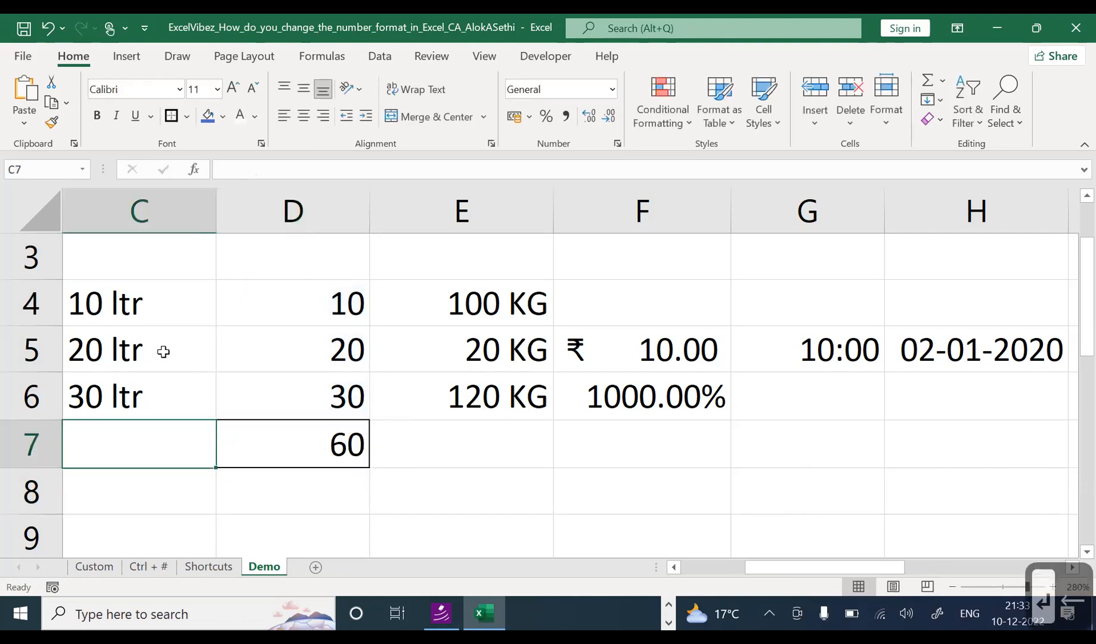
pyautogui.press('alt')
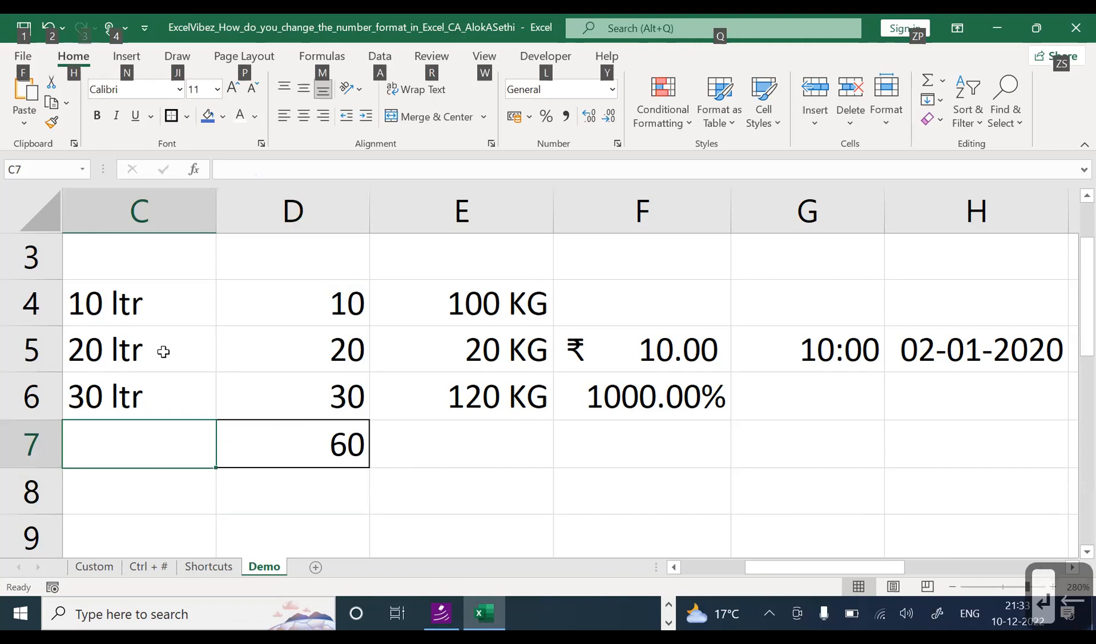
pyautogui.hotkey('alt', '=')
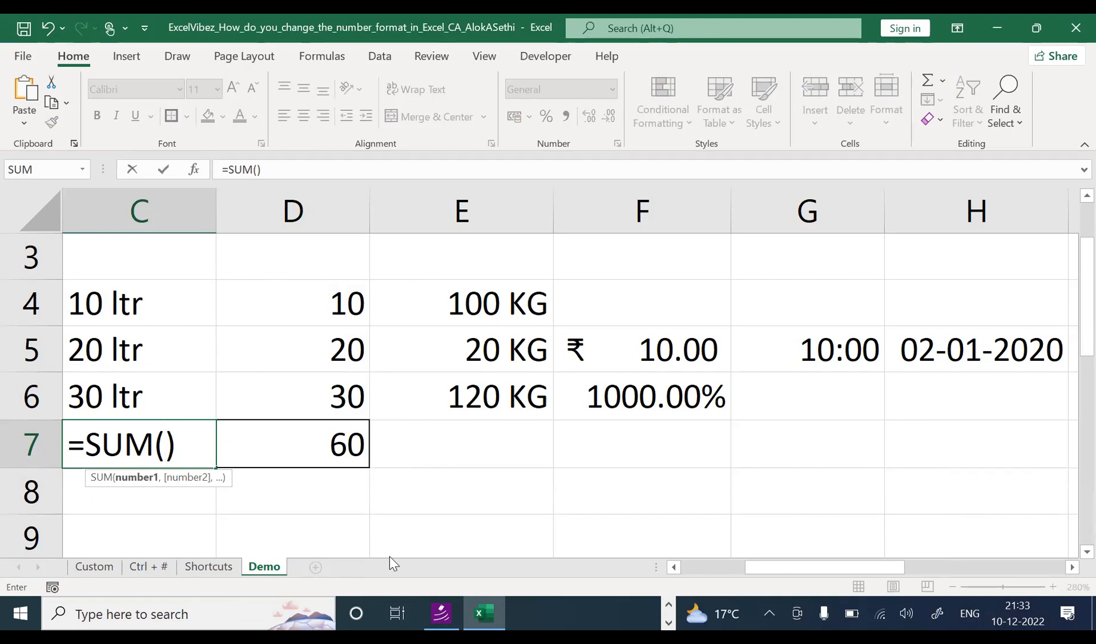
pyautogui.moveTo(147, 304); pyautogui.dragTo(143, 399)
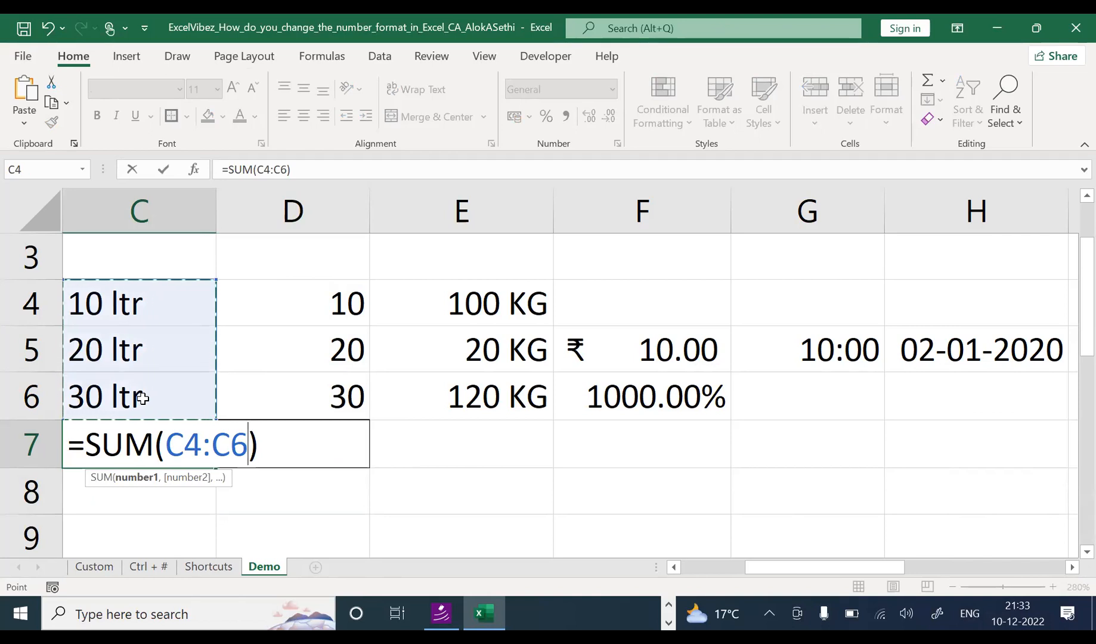
pyautogui.press('Return')
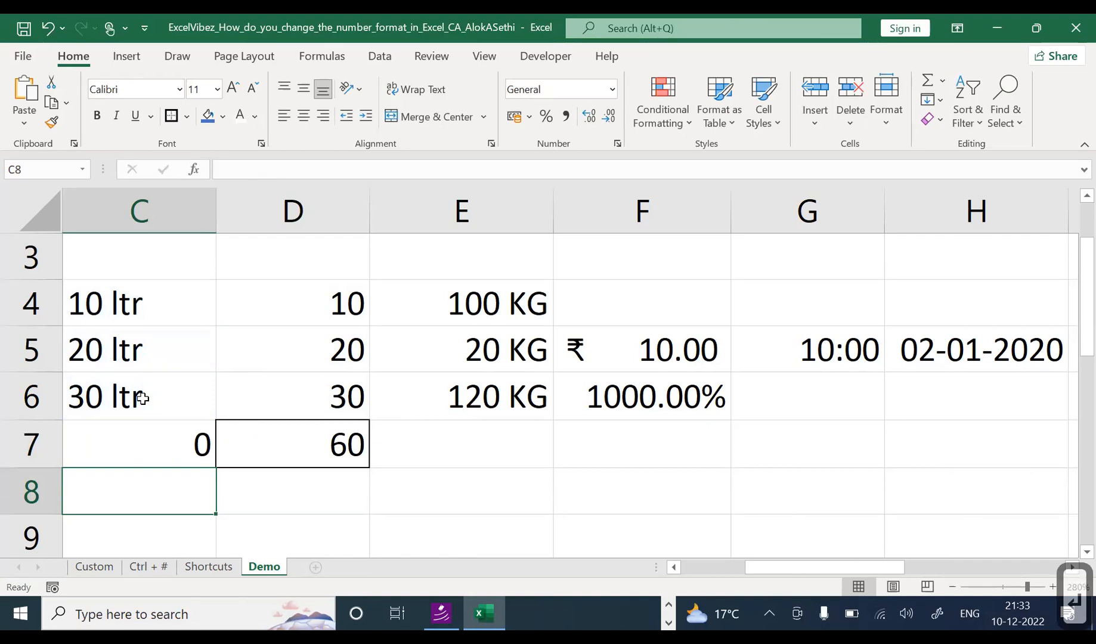
pyautogui.press('Up')
pyautogui.press('Up')
pyautogui.press('Up')
pyautogui.press('Up')
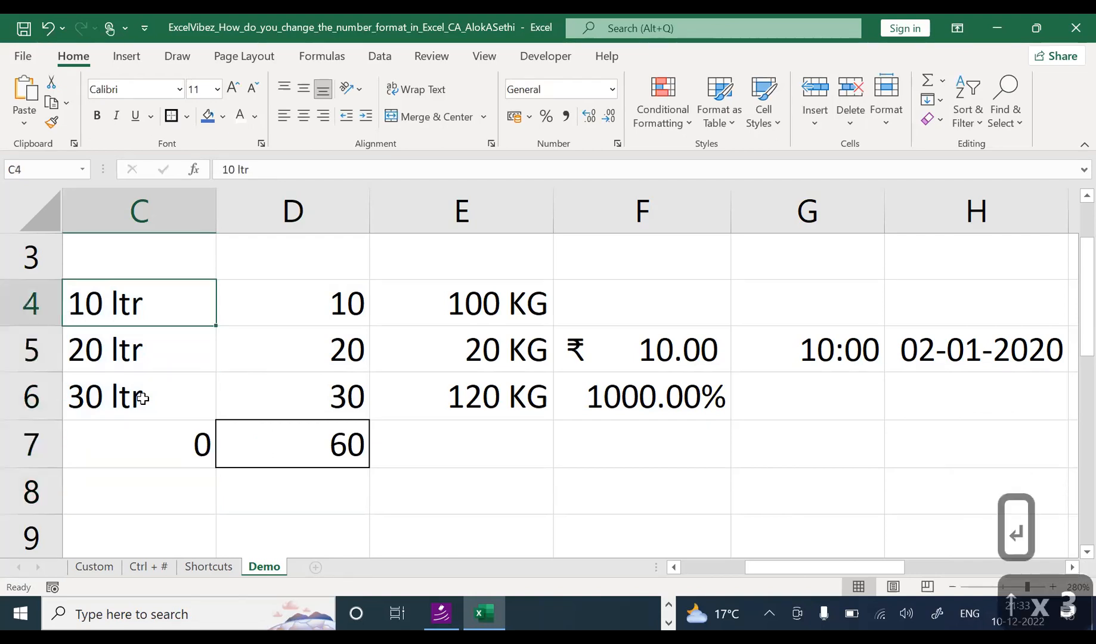
# Step: Delete 'ltr' from C4, leaving the plain number 10
pyautogui.press('Down')
pyautogui.press('Down')
pyautogui.press('Up')
pyautogui.press('Up')
pyautogui.press('Down')
pyautogui.press('Down')
pyautogui.press('Down')
pyautogui.press('Up')
pyautogui.press('Up')
pyautogui.press('Up')
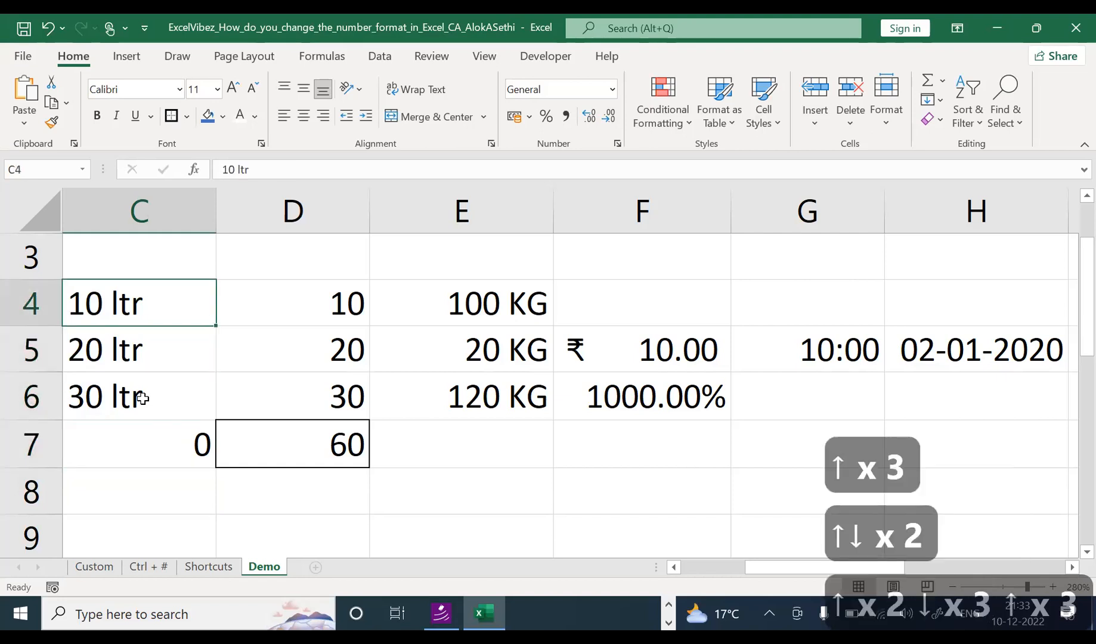
pyautogui.press('F2')
pyautogui.press('BackSpace')
pyautogui.press('BackSpace')
pyautogui.press('BackSpace')
pyautogui.press('Return')
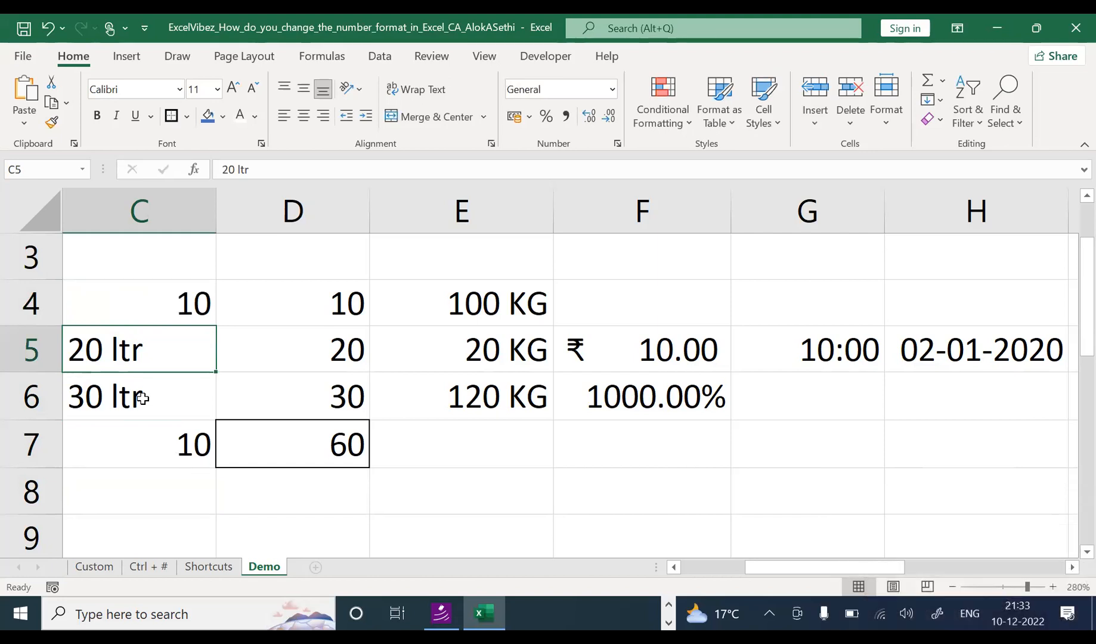
# Step: Delete 'ltr' from C5 and C6, leaving 20 and 30 so C7 totals 60
pyautogui.press('F2')
pyautogui.press('BackSpace')
pyautogui.press('BackSpace')
pyautogui.press('BackSpace')
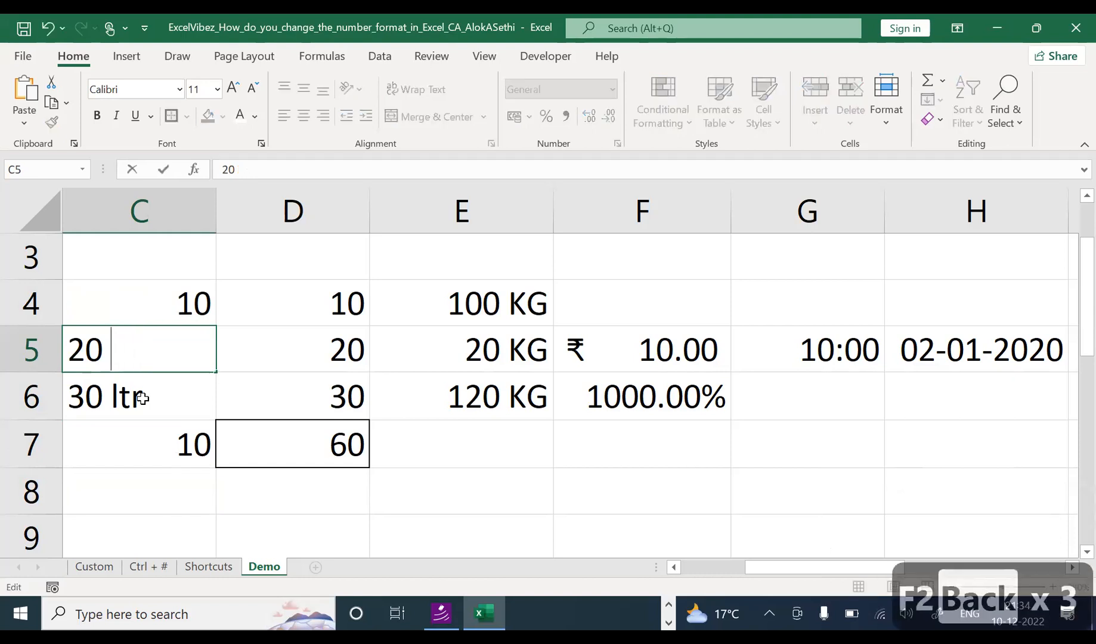
pyautogui.press('Return')
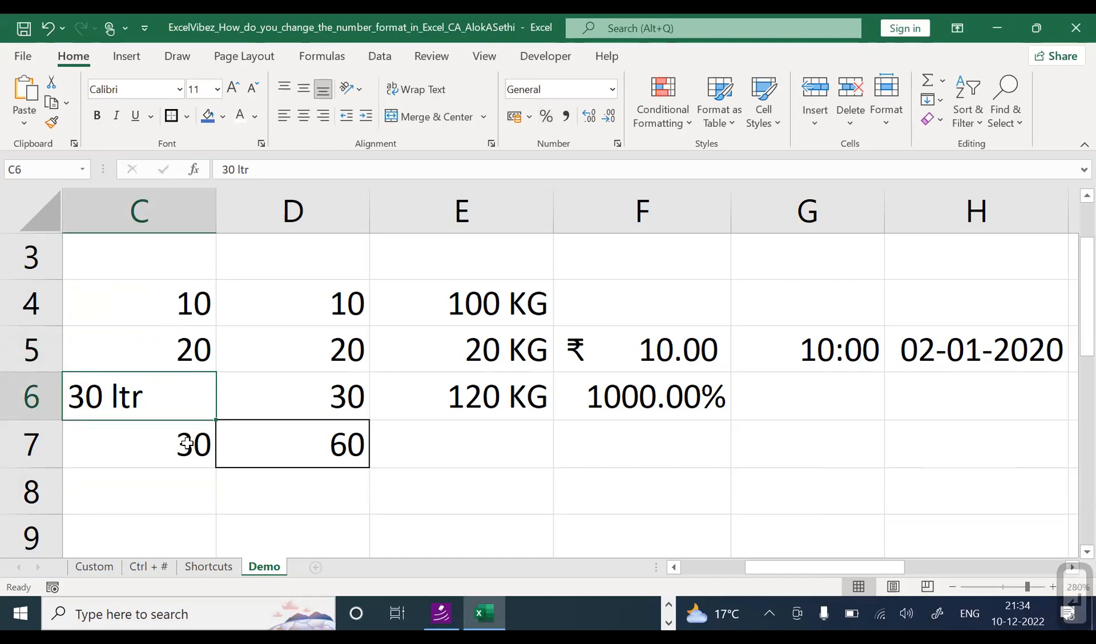
pyautogui.press('F2')
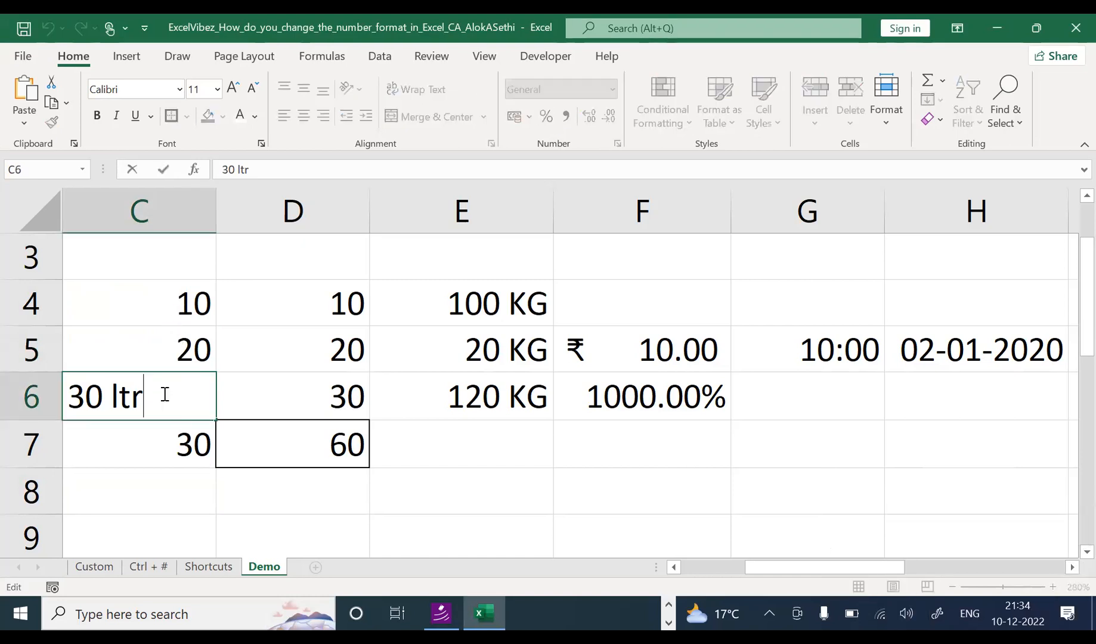
pyautogui.press('BackSpace')
pyautogui.press('BackSpace')
pyautogui.press('BackSpace')
pyautogui.press('Return')
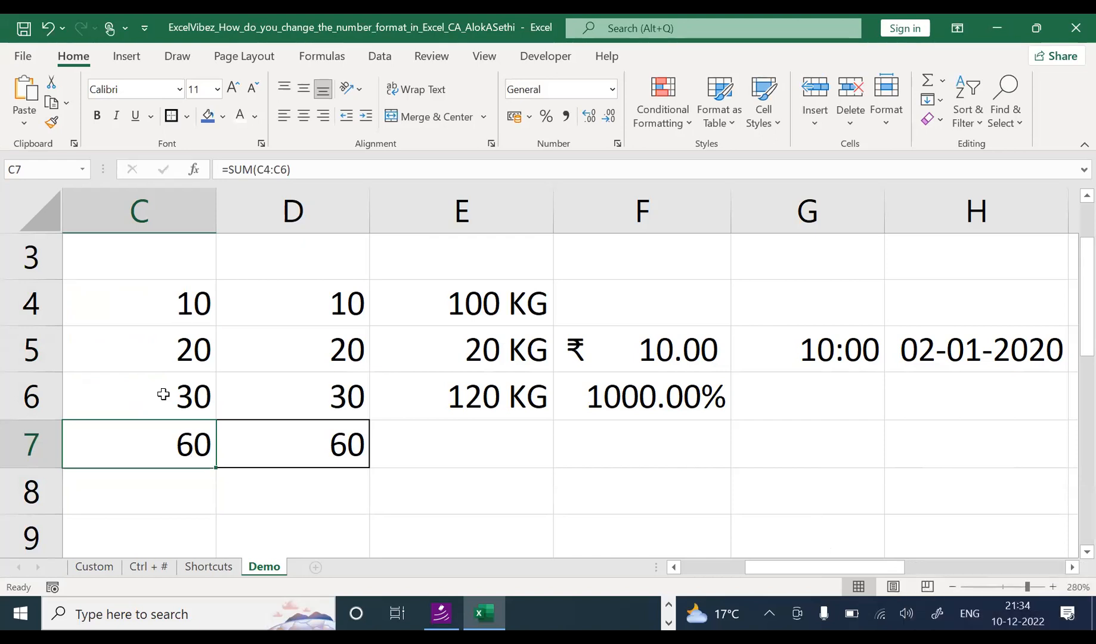
pyautogui.click(493, 395)
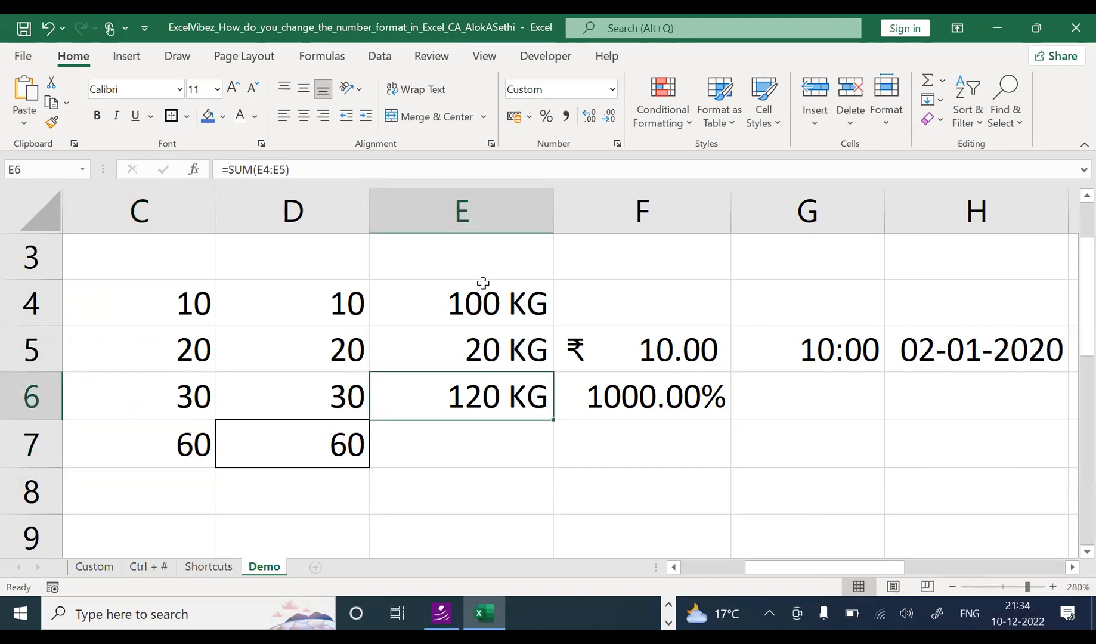
# Step: Inspect each KG weight in column E and select the range E4:E6
pyautogui.click(480, 303)
pyautogui.click(481, 349)
pyautogui.click(487, 396)
pyautogui.moveTo(455, 306); pyautogui.dragTo(460, 391)
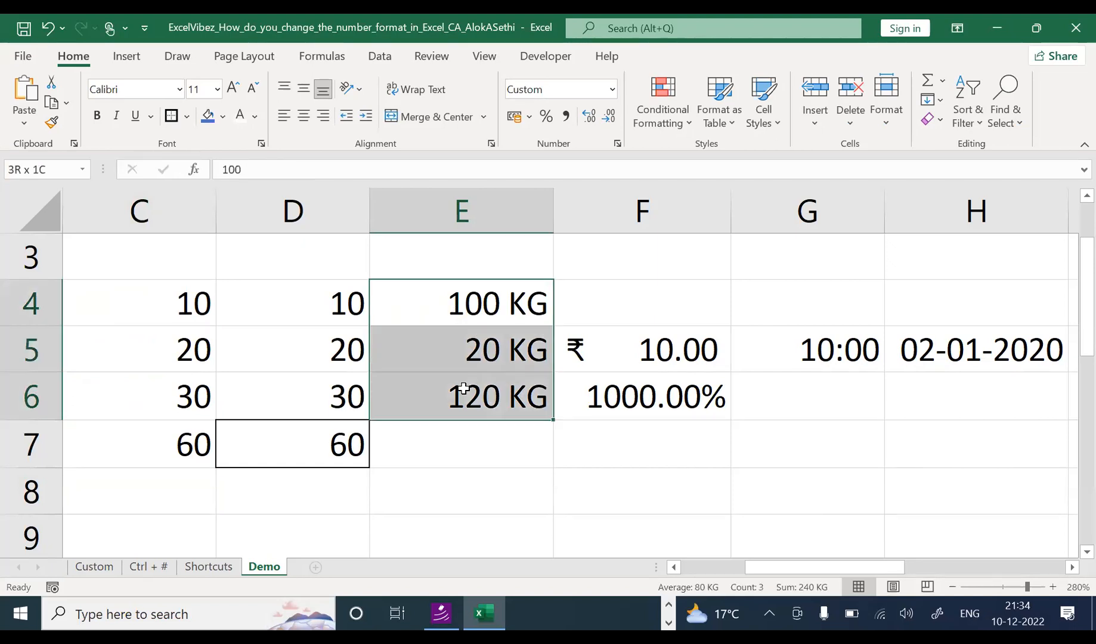
pyautogui.click(452, 456)
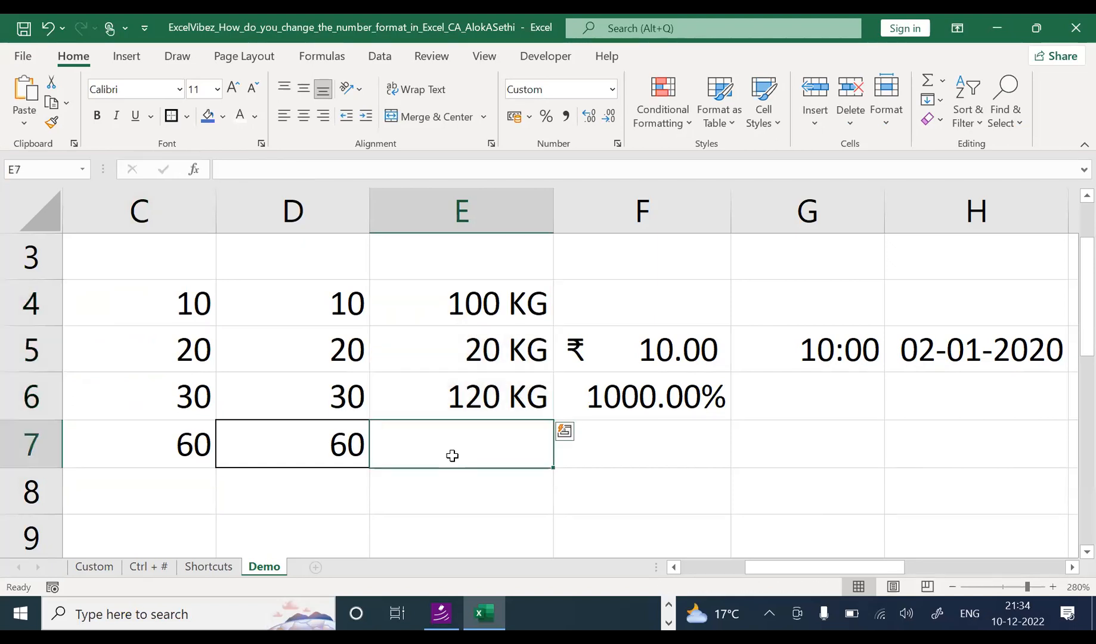
pyautogui.click(506, 295)
pyautogui.moveTo(497, 321); pyautogui.dragTo(493, 407)
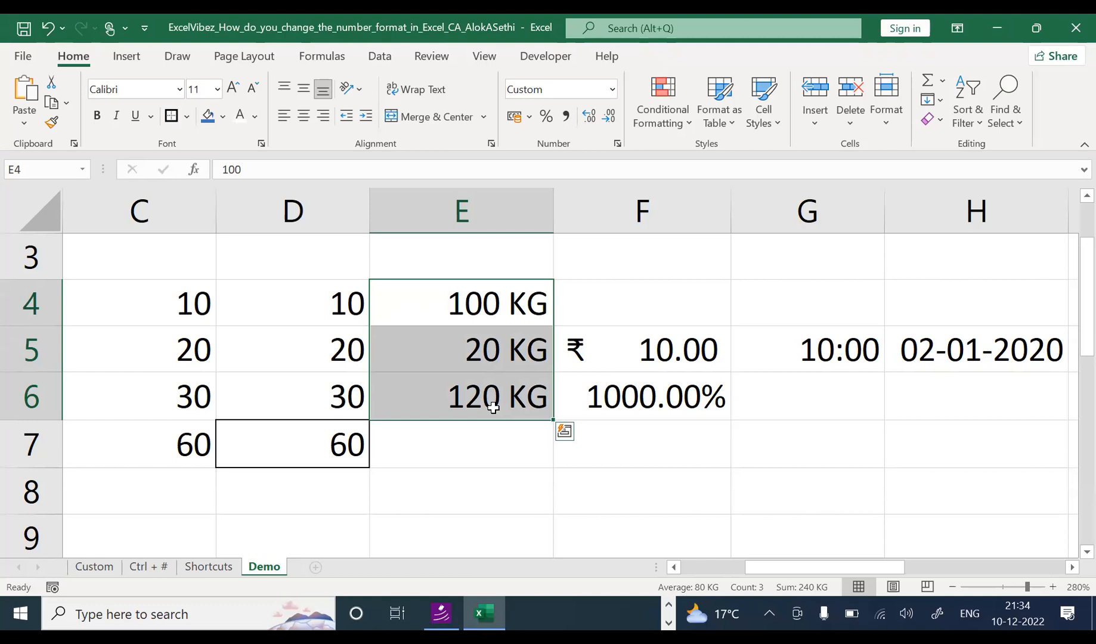
pyautogui.hotkey('ctrl', '1')
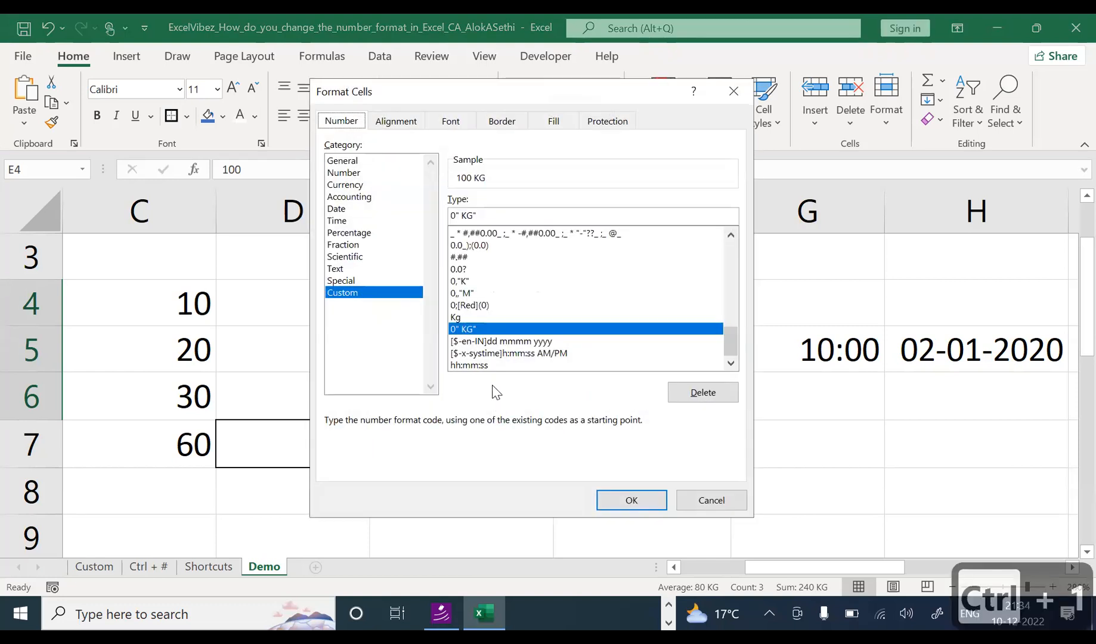
pyautogui.click(341, 295)
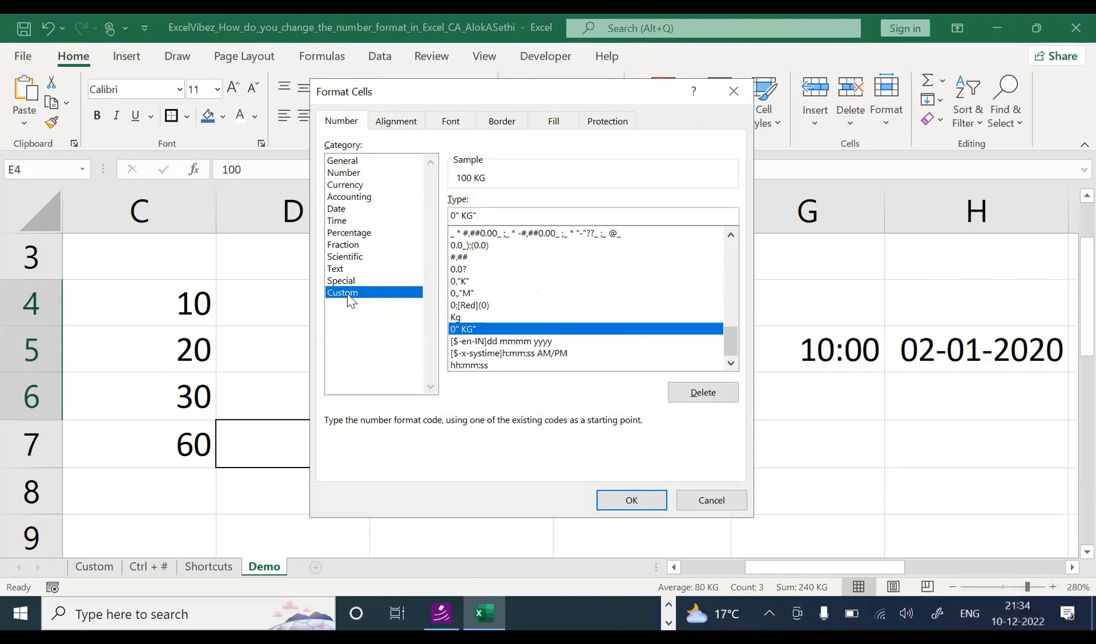
pyautogui.moveTo(734, 343); pyautogui.dragTo(770, 251)
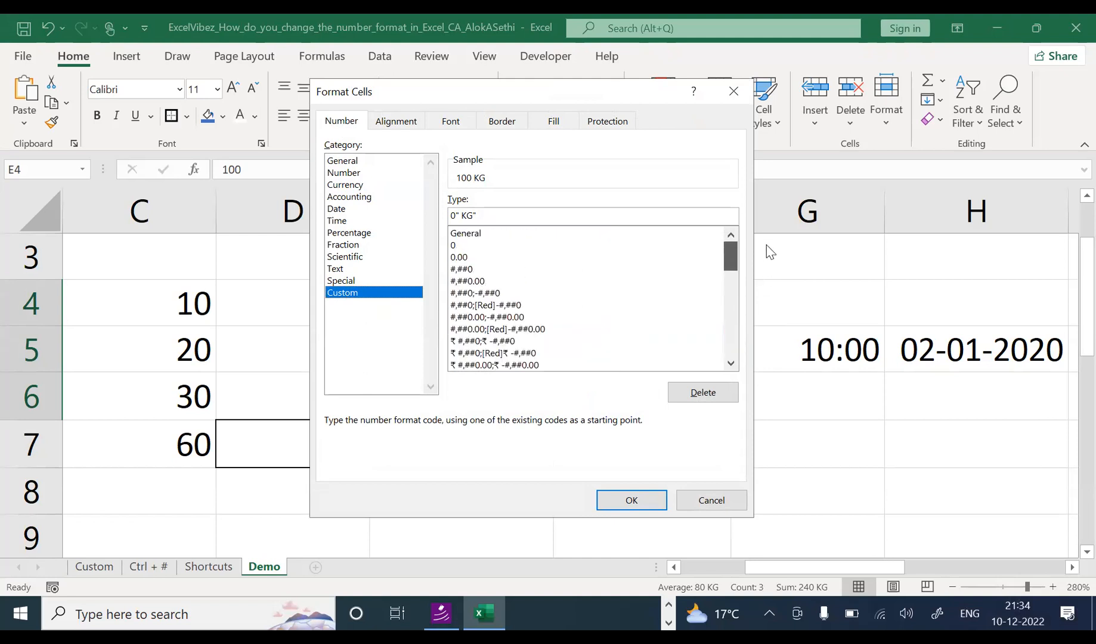
pyautogui.click(497, 236)
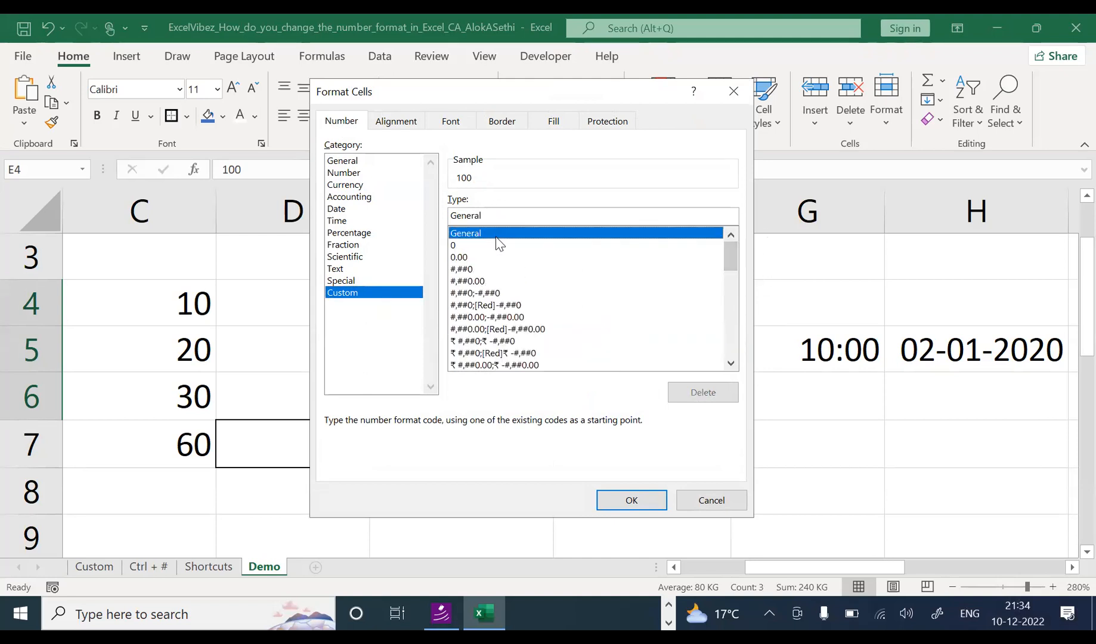
pyautogui.press('Down')
pyautogui.press('Down')
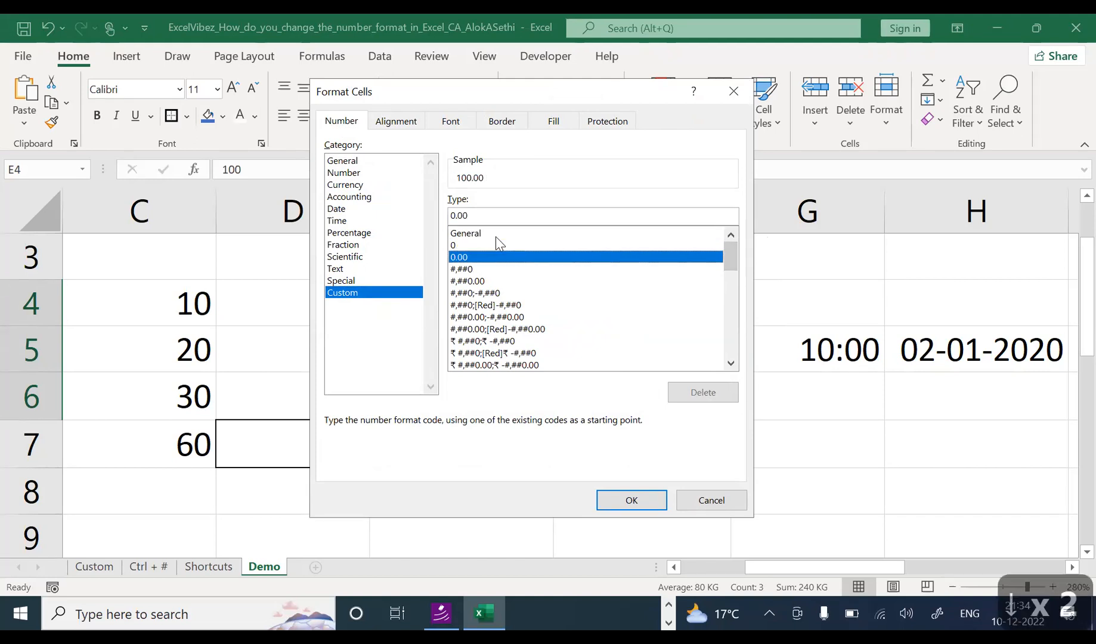
pyautogui.press('Down')
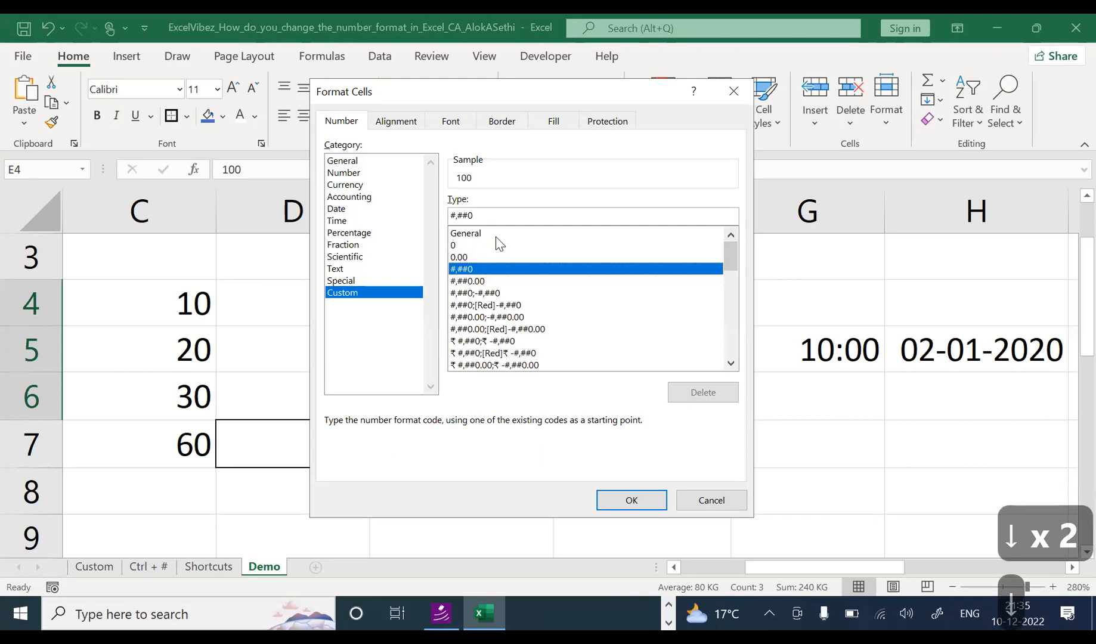
pyautogui.press('Down')
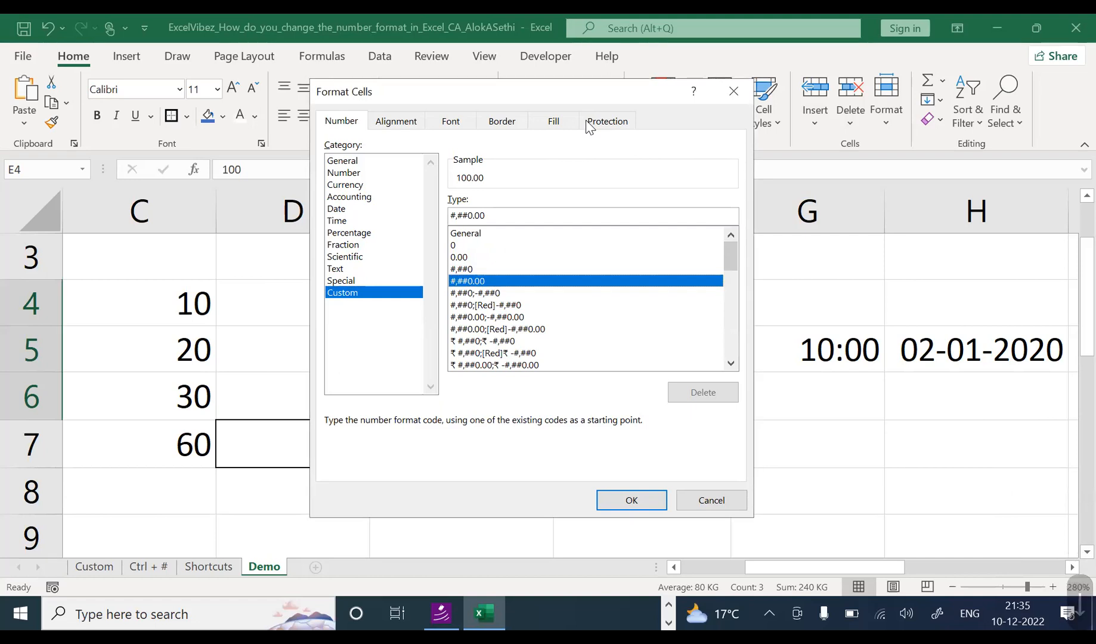
pyautogui.press('Down')
pyautogui.press('Down')
pyautogui.press('Down')
pyautogui.press('Down')
pyautogui.press('Down')
pyautogui.press('Down')
pyautogui.press('Down')
pyautogui.press('Down')
pyautogui.press('Down')
pyautogui.press('Down')
pyautogui.press('Down')
pyautogui.press('Down')
pyautogui.press('Down')
pyautogui.press('Down')
pyautogui.press('Down')
pyautogui.press('Down')
pyautogui.press('Down')
pyautogui.press('Down')
pyautogui.press('Down')
pyautogui.press('Down')
pyautogui.press('Down')
pyautogui.press('Down')
pyautogui.press('Down')
pyautogui.press('Down')
pyautogui.press('Down')
pyautogui.press('Down')
pyautogui.press('Down')
pyautogui.press('Down')
pyautogui.press('Down')
pyautogui.press('Down')
pyautogui.press('Down')
pyautogui.press('Up')
pyautogui.press('Up')
pyautogui.press('Up')
pyautogui.press('Up')
pyautogui.press('Up')
pyautogui.press('Up')
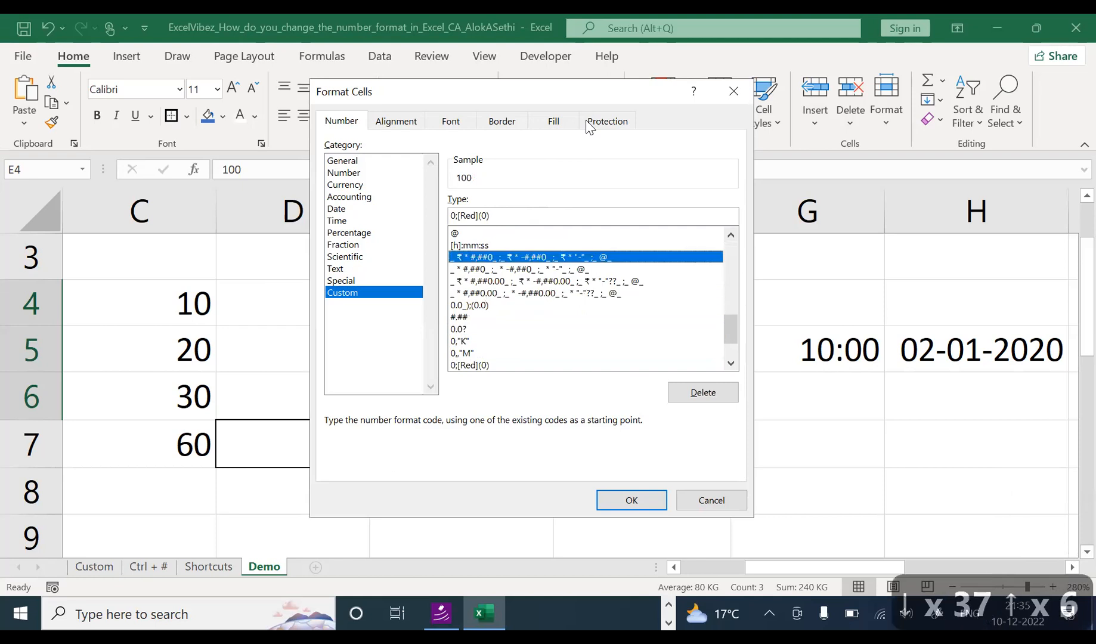
pyautogui.press('Up')
pyautogui.press('Up')
pyautogui.press('Up')
pyautogui.press('Up')
pyautogui.press('Up')
pyautogui.press('Up')
pyautogui.press('Up')
pyautogui.press('Up')
pyautogui.press('Up')
pyautogui.press('Up')
pyautogui.press('Up')
pyautogui.press('Up')
pyautogui.press('Up')
pyautogui.press('Up')
pyautogui.press('Up')
pyautogui.press('Up')
pyautogui.press('Up')
pyautogui.press('Down')
pyautogui.press('Down')
pyautogui.press('Down')
pyautogui.press('Down')
pyautogui.press('Down')
pyautogui.press('Down')
pyautogui.press('Down')
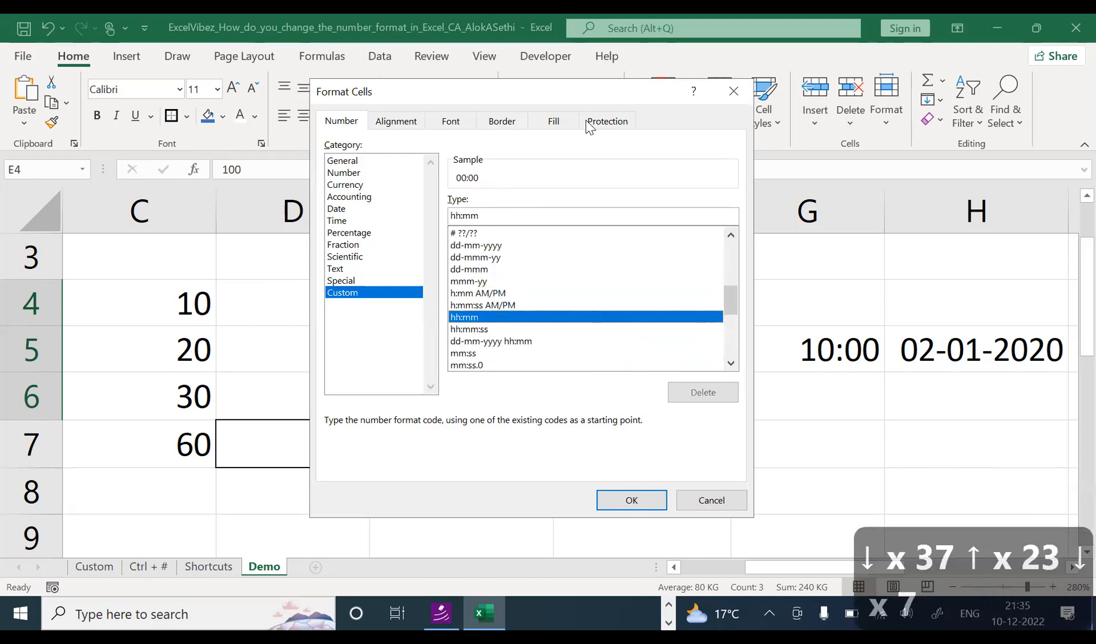
pyautogui.press('Down')
pyautogui.press('Down')
pyautogui.press('Down')
pyautogui.press('Down')
pyautogui.press('Down')
pyautogui.press('Down')
pyautogui.press('Down')
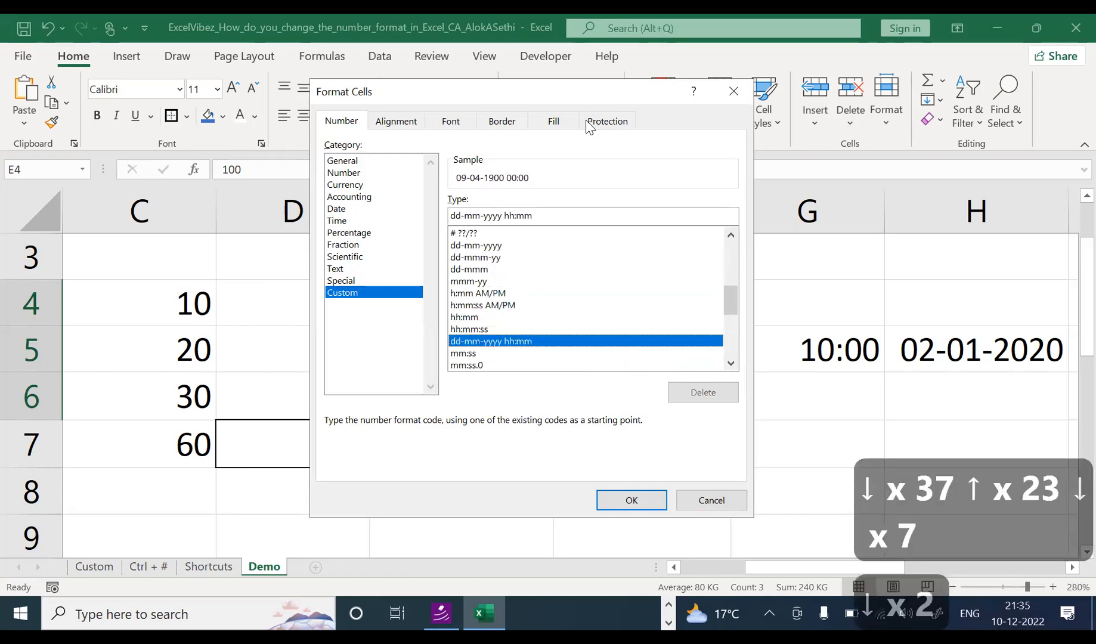
pyautogui.press('Down')
pyautogui.press('Down')
pyautogui.press('Down')
pyautogui.press('Down')
pyautogui.press('Down')
pyautogui.press('Down')
pyautogui.press('Down')
pyautogui.press('Down')
pyautogui.press('Down')
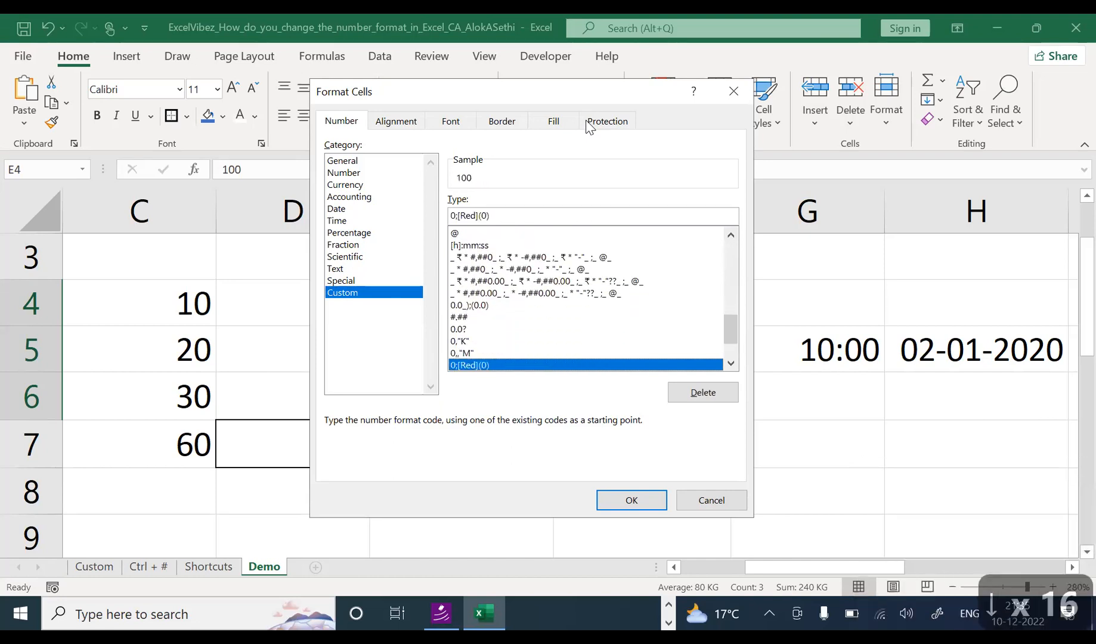
pyautogui.press('Up')
pyautogui.press('Up')
pyautogui.press('Up')
pyautogui.press('Up')
pyautogui.press('Up')
pyautogui.press('Up')
pyautogui.press('Up')
pyautogui.press('Up')
pyautogui.press('Up')
pyautogui.press('Up')
pyautogui.press('Up')
pyautogui.press('Up')
pyautogui.press('Up')
pyautogui.press('Up')
pyautogui.press('Up')
pyautogui.press('Up')
pyautogui.press('Up')
pyautogui.press('Up')
pyautogui.press('Up')
pyautogui.press('Up')
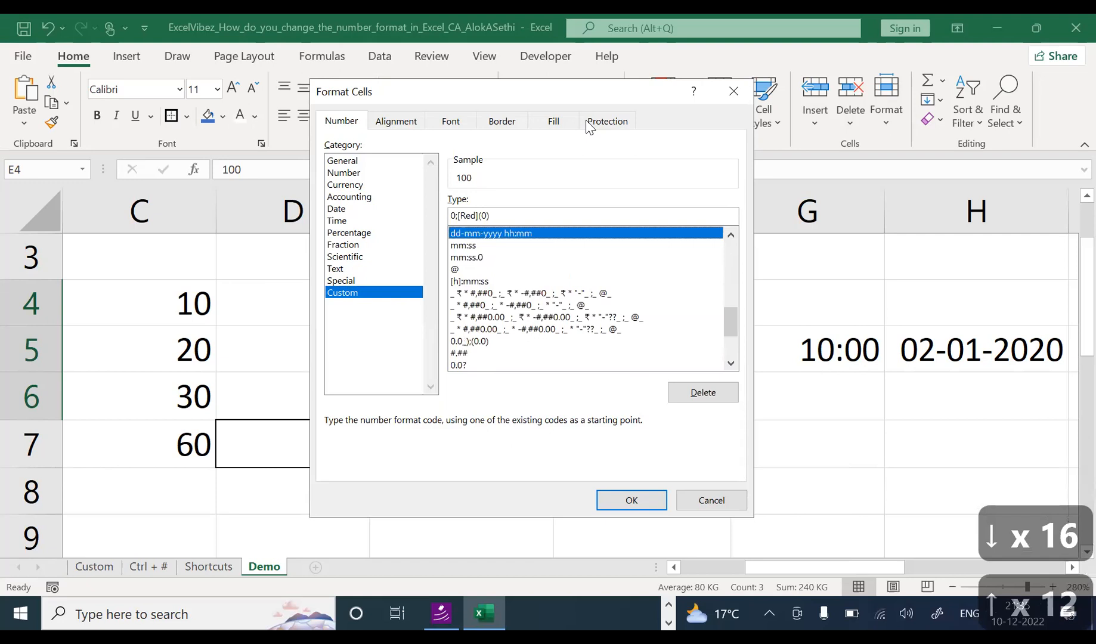
pyautogui.press('Up')
pyautogui.press('Up')
pyautogui.press('Up')
pyautogui.press('Up')
pyautogui.press('Up')
pyautogui.press('Up')
pyautogui.press('Up')
pyautogui.press('Up')
pyautogui.press('Up')
pyautogui.press('Up')
pyautogui.press('Up')
pyautogui.press('Up')
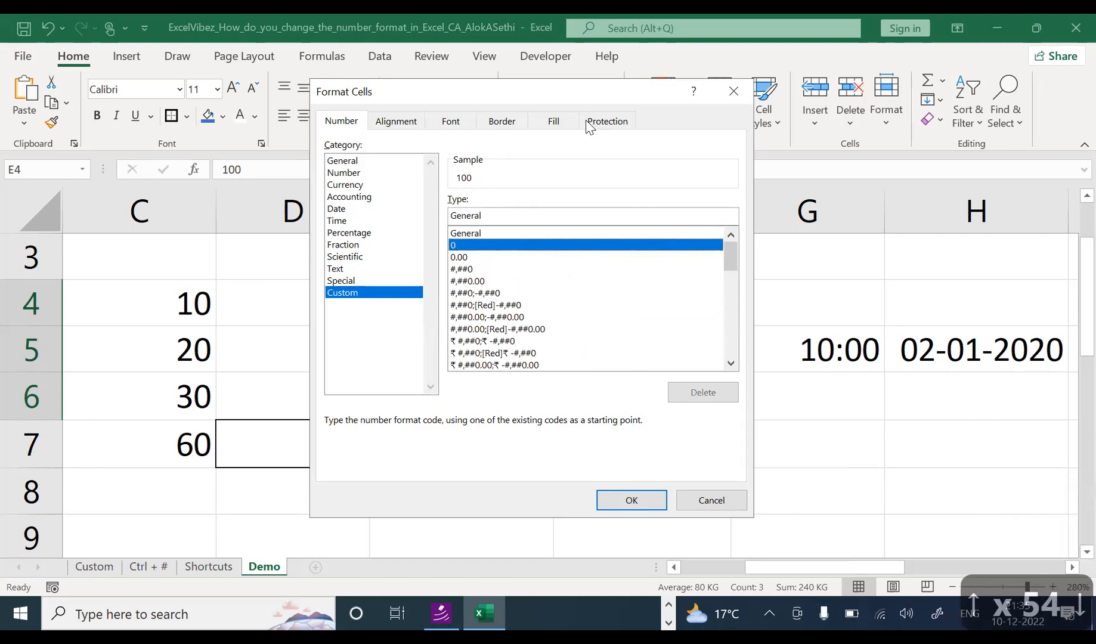
pyautogui.press('Down')
pyautogui.press('Down')
pyautogui.press('Down')
pyautogui.press('Down')
pyautogui.press('Down')
pyautogui.press('Down')
pyautogui.press('Down')
pyautogui.press('Down')
pyautogui.press('Down')
pyautogui.press('Down')
pyautogui.press('Down')
pyautogui.press('Down')
pyautogui.press('Down')
pyautogui.press('Down')
pyautogui.press('Down')
pyautogui.press('Down')
pyautogui.press('Down')
pyautogui.press('Down')
pyautogui.press('Down')
pyautogui.press('Down')
pyautogui.press('Down')
pyautogui.press('Down')
pyautogui.press('Down')
pyautogui.press('Down')
pyautogui.press('Down')
pyautogui.press('Down')
pyautogui.press('Down')
pyautogui.press('Down')
pyautogui.press('Down')
pyautogui.press('Down')
pyautogui.press('Down')
pyautogui.press('Down')
pyautogui.press('Down')
pyautogui.press('Down')
pyautogui.press('Down')
pyautogui.press('Down')
pyautogui.press('Down')
pyautogui.press('Down')
pyautogui.press('Down')
pyautogui.press('Down')
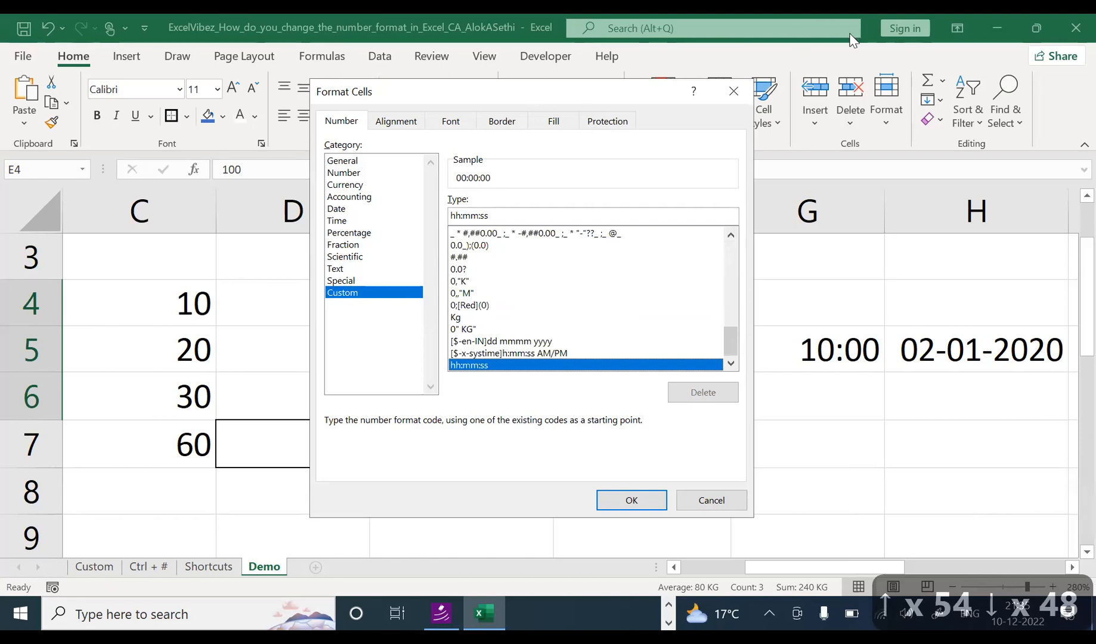
pyautogui.click(710, 500)
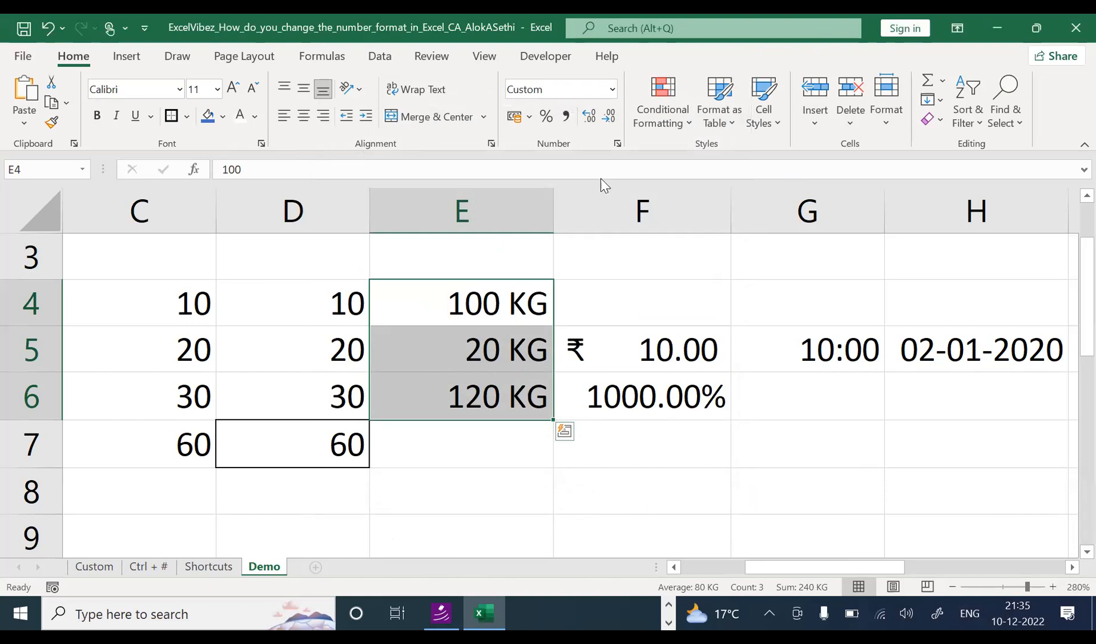
# Step: Refocus Excel and open Format Cells for E4:E6 with Ctrl+1 to view the custom 0" KG" format
pyautogui.click(677, 161)
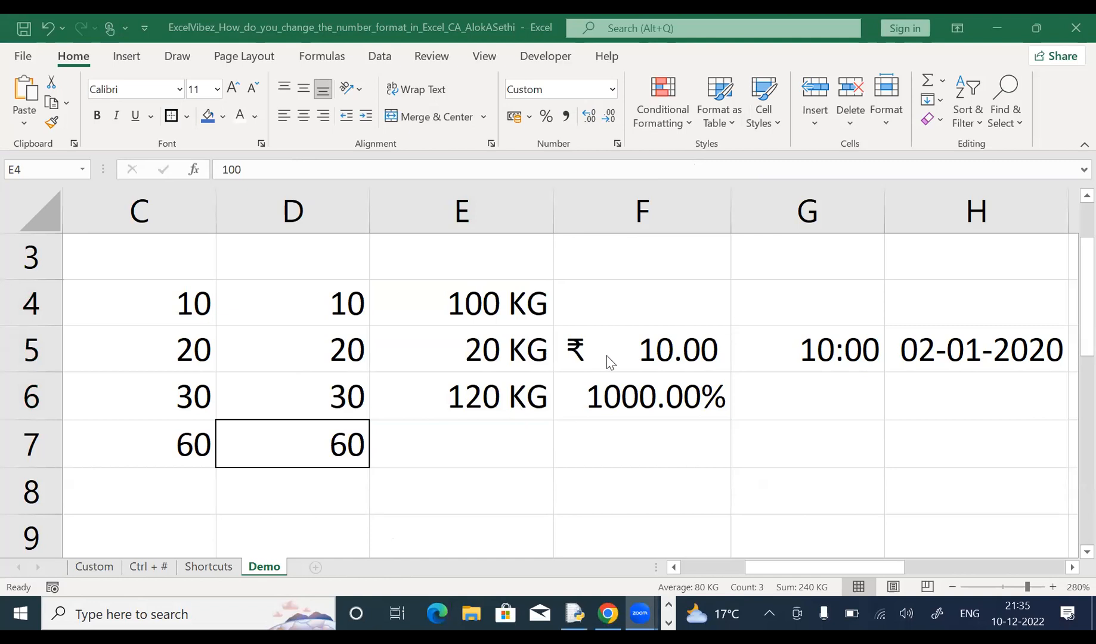
pyautogui.click(516, 327)
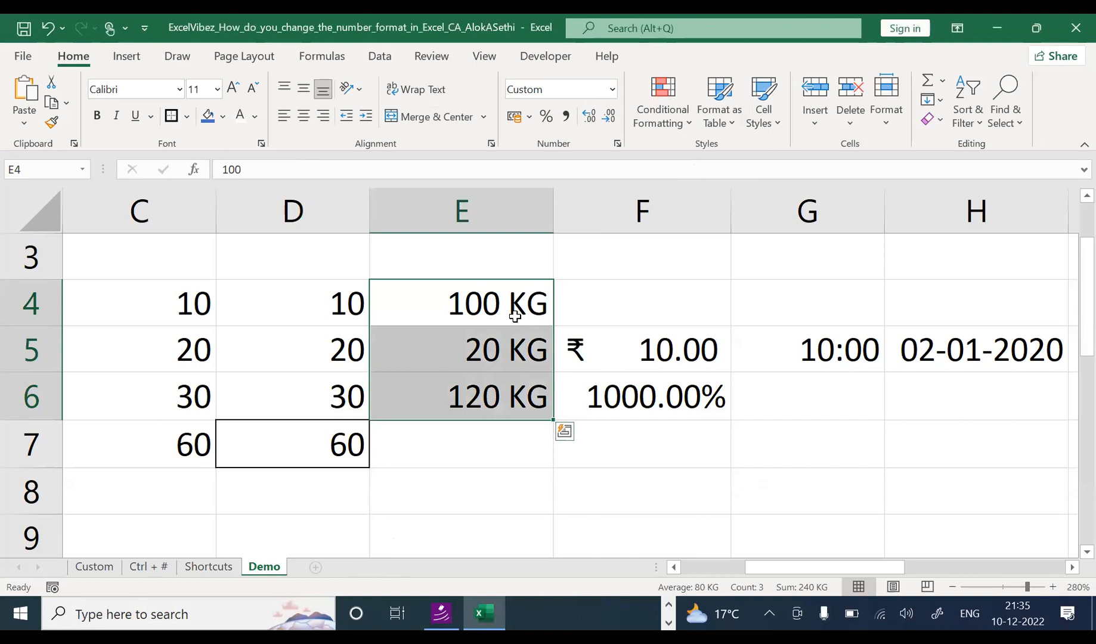
pyautogui.hotkey('ctrl', '1')
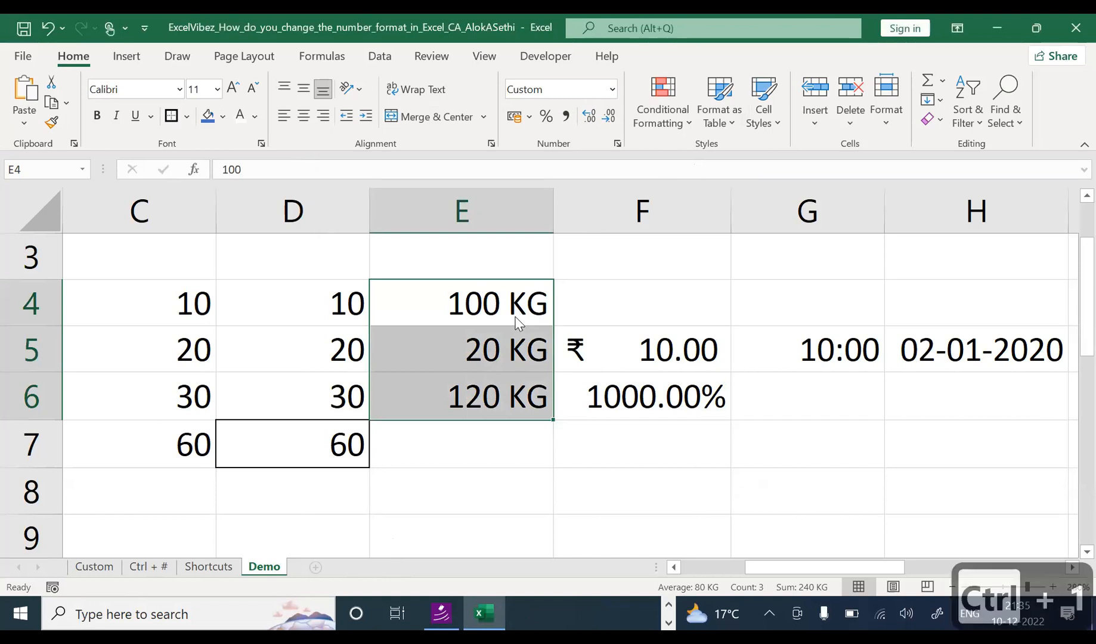
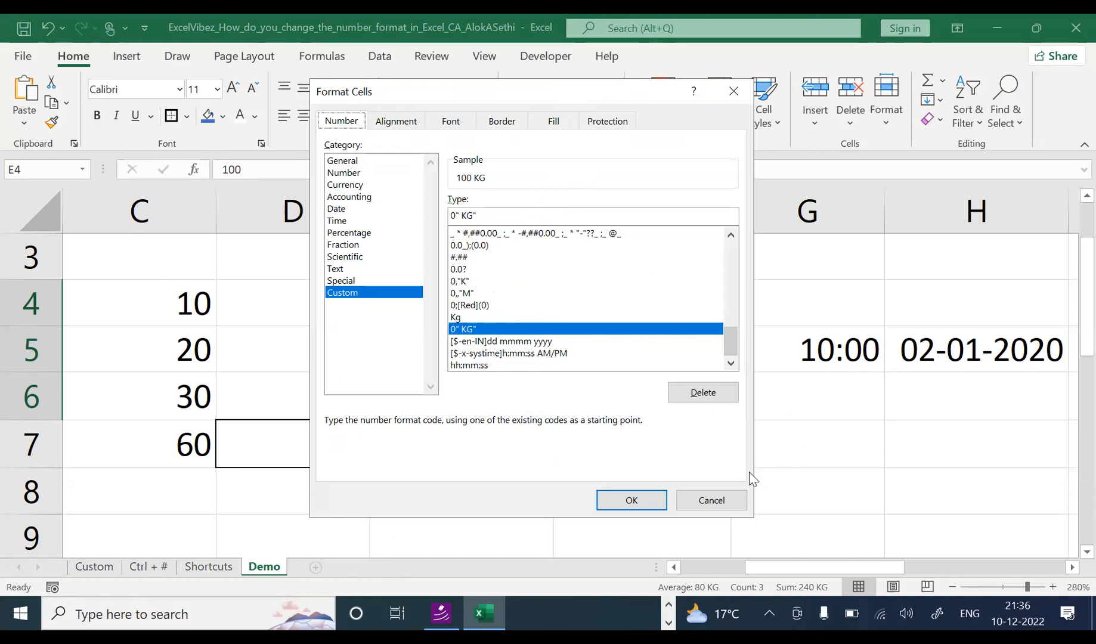
# Step: Dismiss Format Cells unchanged and open the Custom sheet with its positive/negative/zero/text format diagram
pyautogui.click(712, 500)
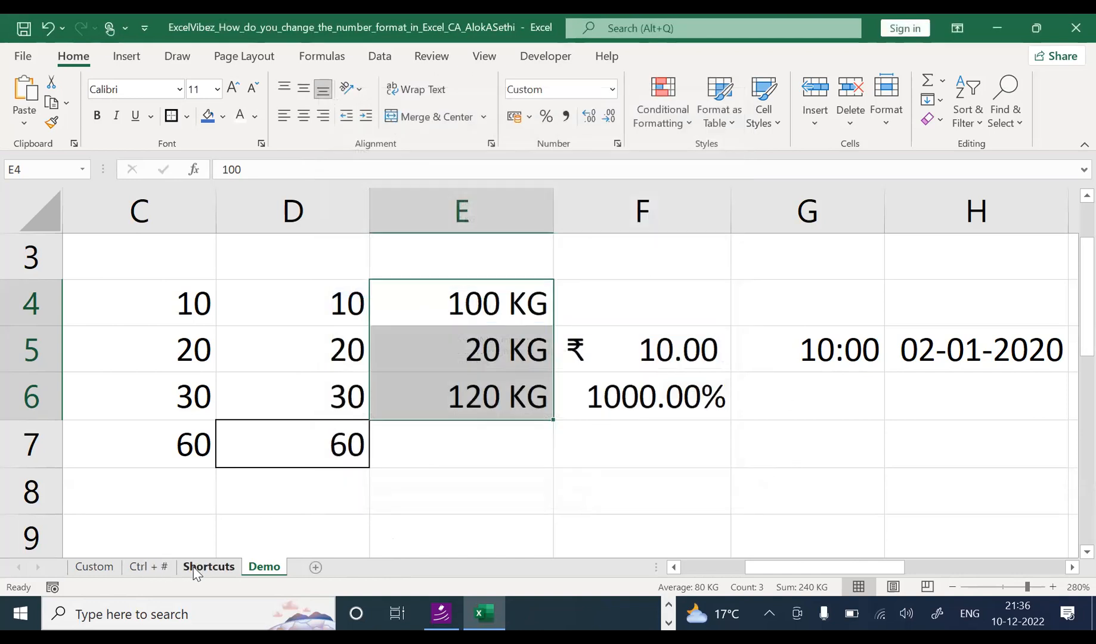
pyautogui.click(93, 567)
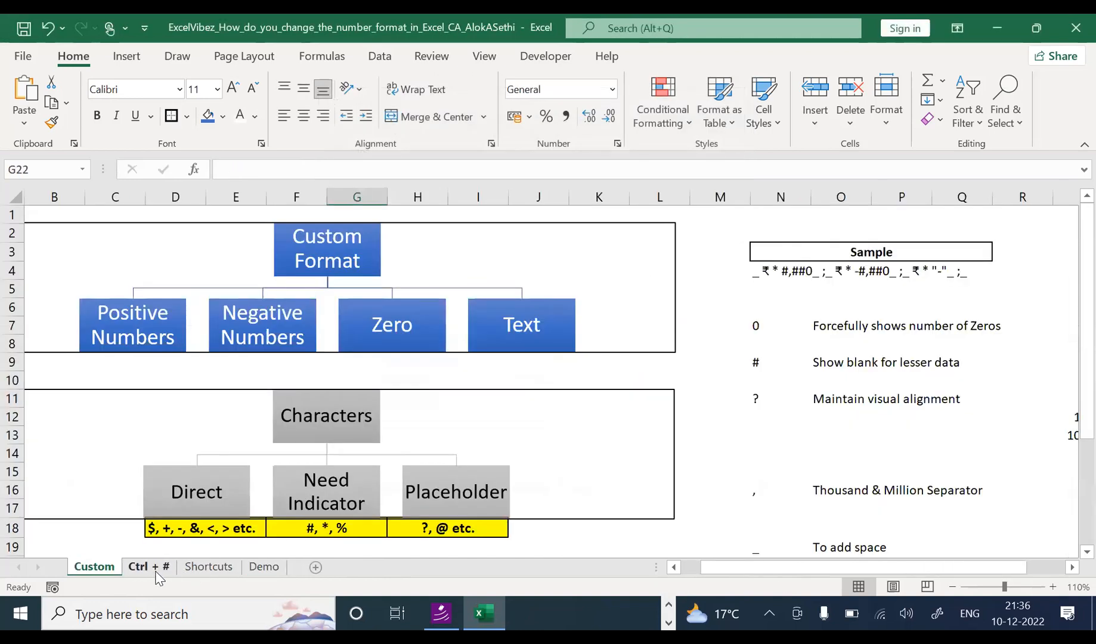
# Step: On the Shortcuts sheet, clear all six Value entries in F4:F9
pyautogui.click(208, 567)
pyautogui.click(420, 356)
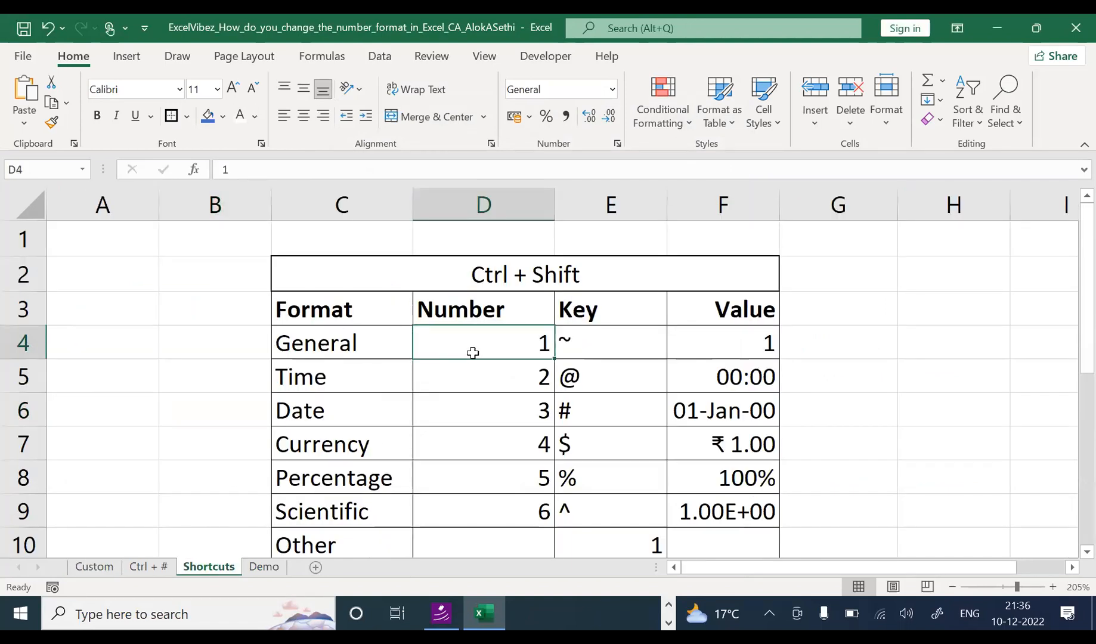
pyautogui.scroll(-1, 543, 448)
pyautogui.scroll(1, 590, 435)
pyautogui.moveTo(717, 335); pyautogui.dragTo(724, 507)
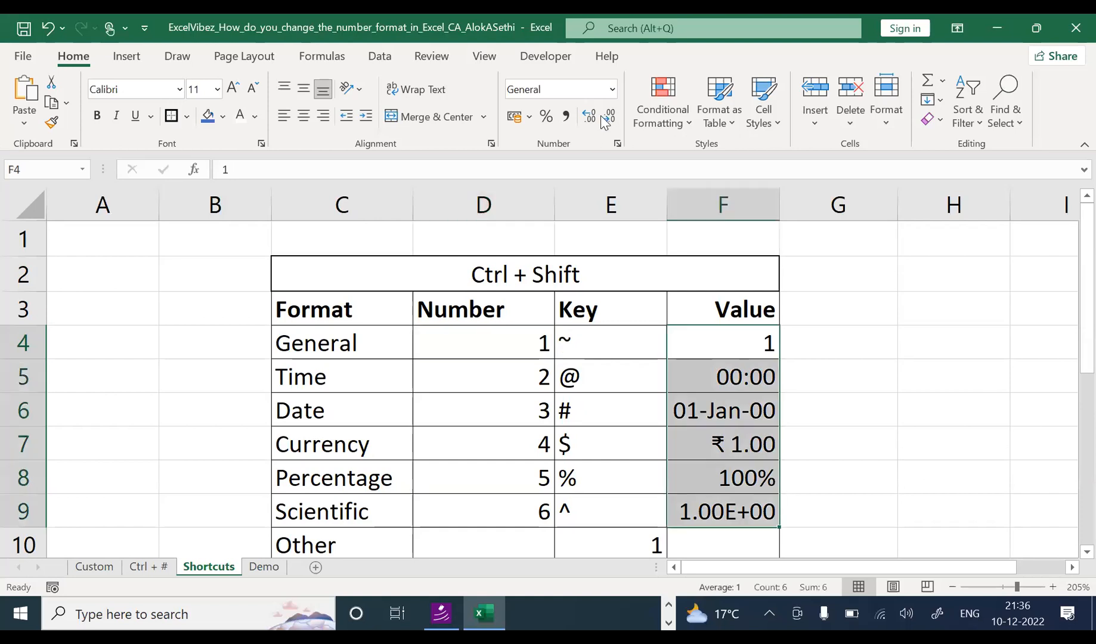
pyautogui.click(817, 332)
pyautogui.click(742, 336)
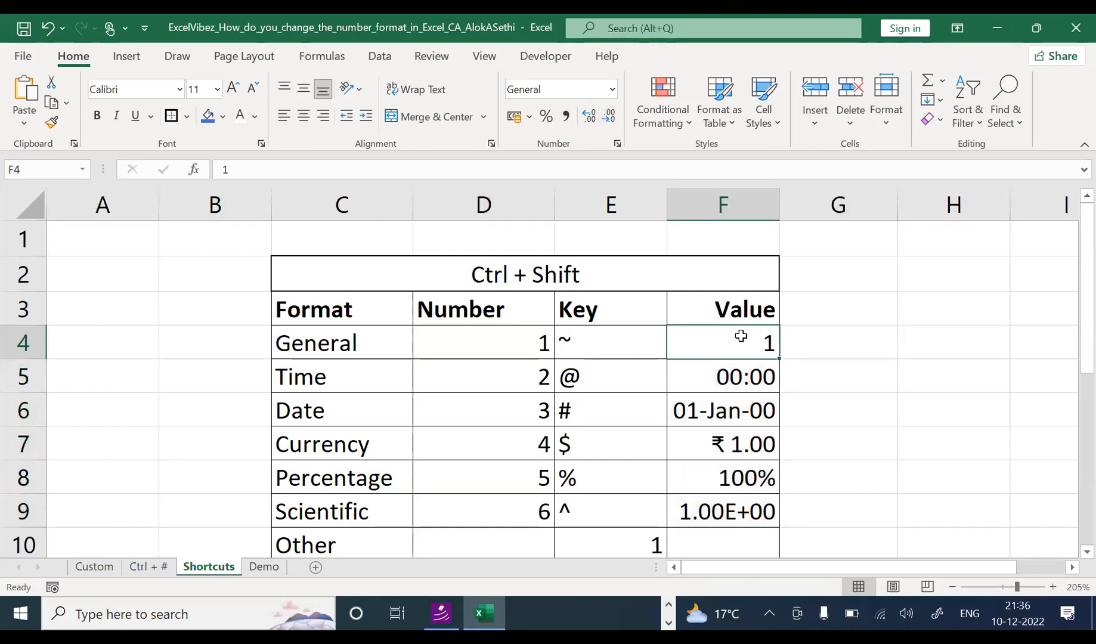
pyautogui.press('Down')
pyautogui.press('Down')
pyautogui.press('Up')
pyautogui.press('Up')
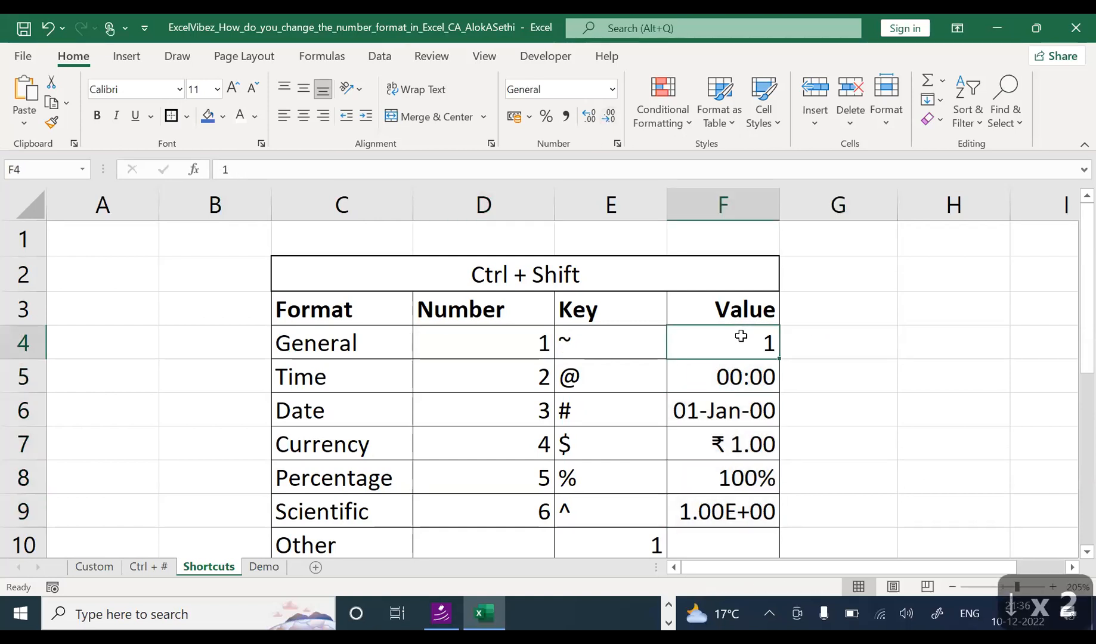
pyautogui.hotkey('shift', 'Down')
pyautogui.hotkey('shift', 'Down')
pyautogui.hotkey('shift', 'Down')
pyautogui.hotkey('shift', 'Down')
pyautogui.hotkey('shift', 'Down')
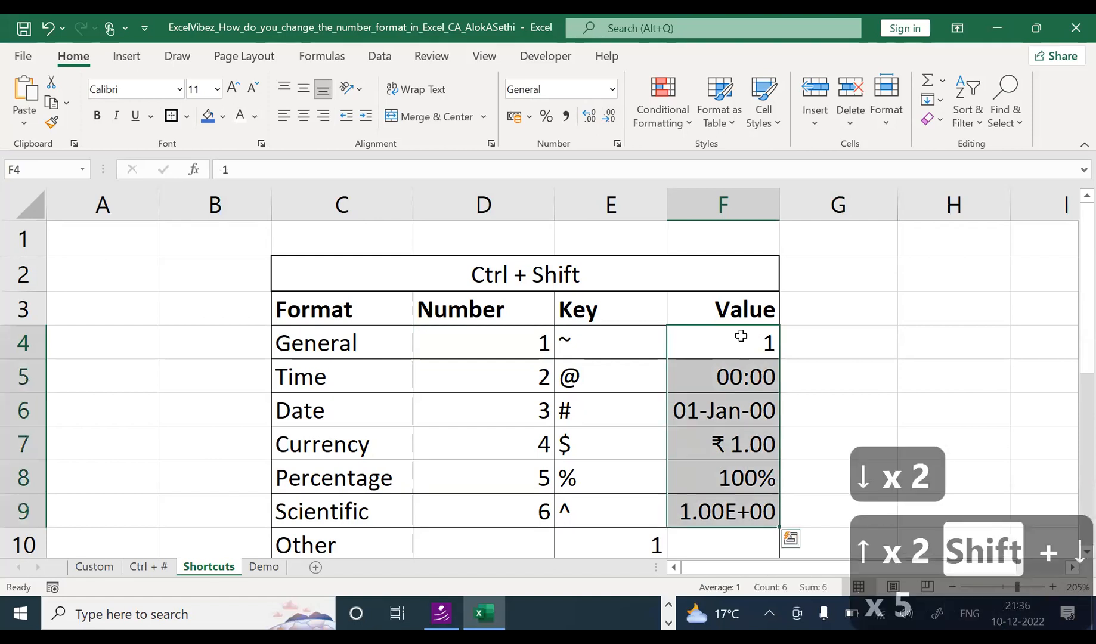
pyautogui.press('Delete')
# Step: Enter 1 in F4, fill it down to F9 with Ctrl+D, and centre the values
pyautogui.press('Up')
pyautogui.press('Down')
pyautogui.write('1')
pyautogui.press('Down')
pyautogui.press('Up')
pyautogui.hotkey('shift', 'Down')
pyautogui.hotkey('shift', 'Down')
pyautogui.hotkey('shift', 'Down')
pyautogui.hotkey('shift', 'Down')
pyautogui.hotkey('shift', 'Down')
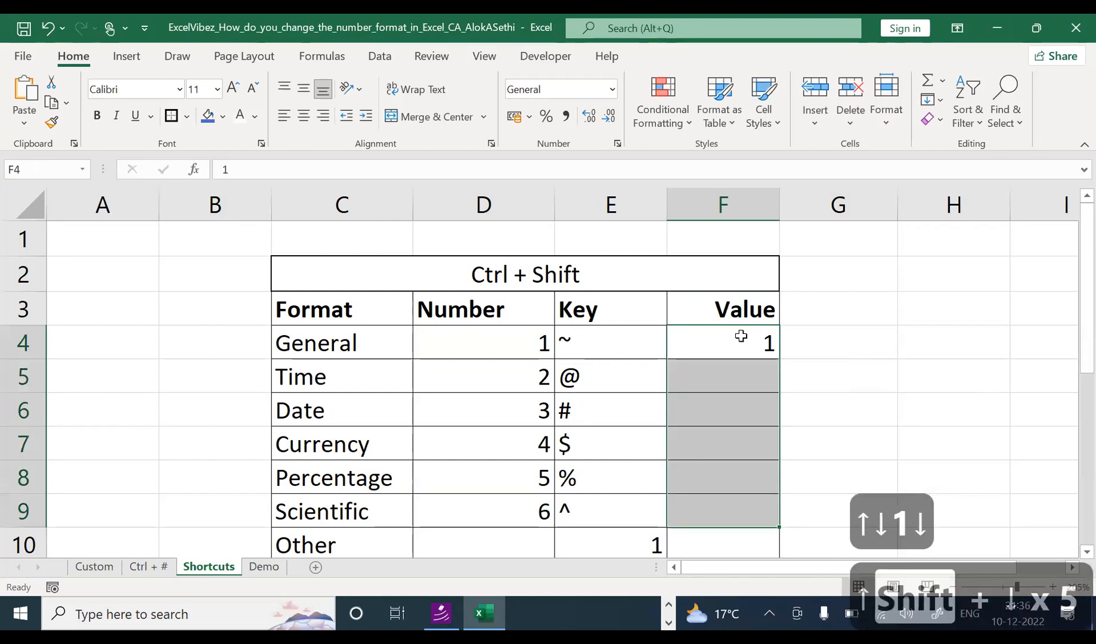
pyautogui.hotkey('ctrl', 'd')
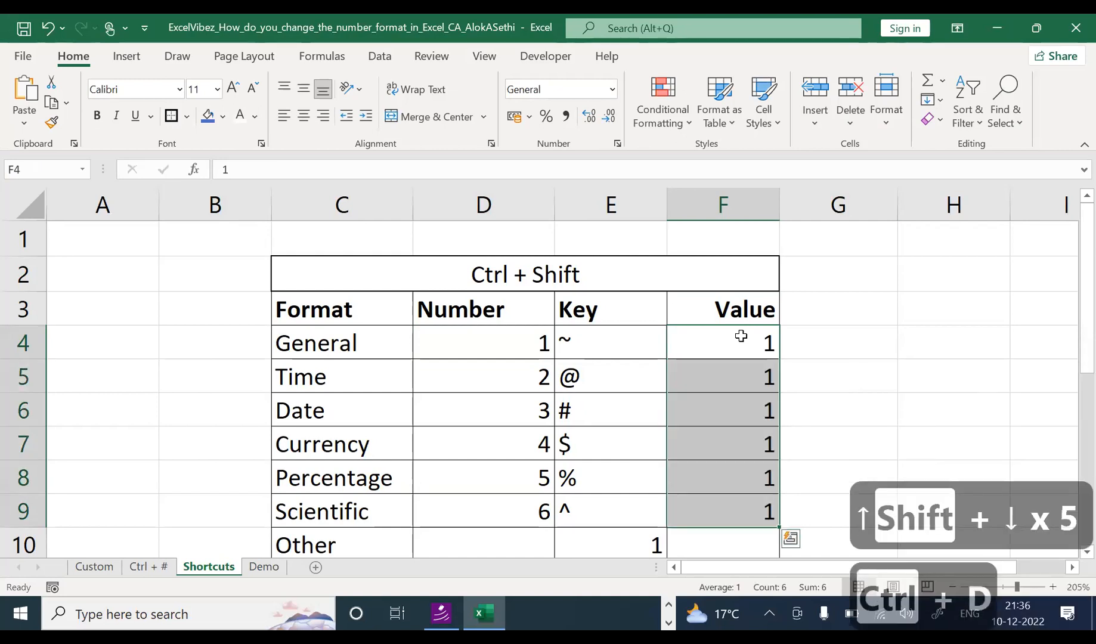
pyautogui.press('alt')
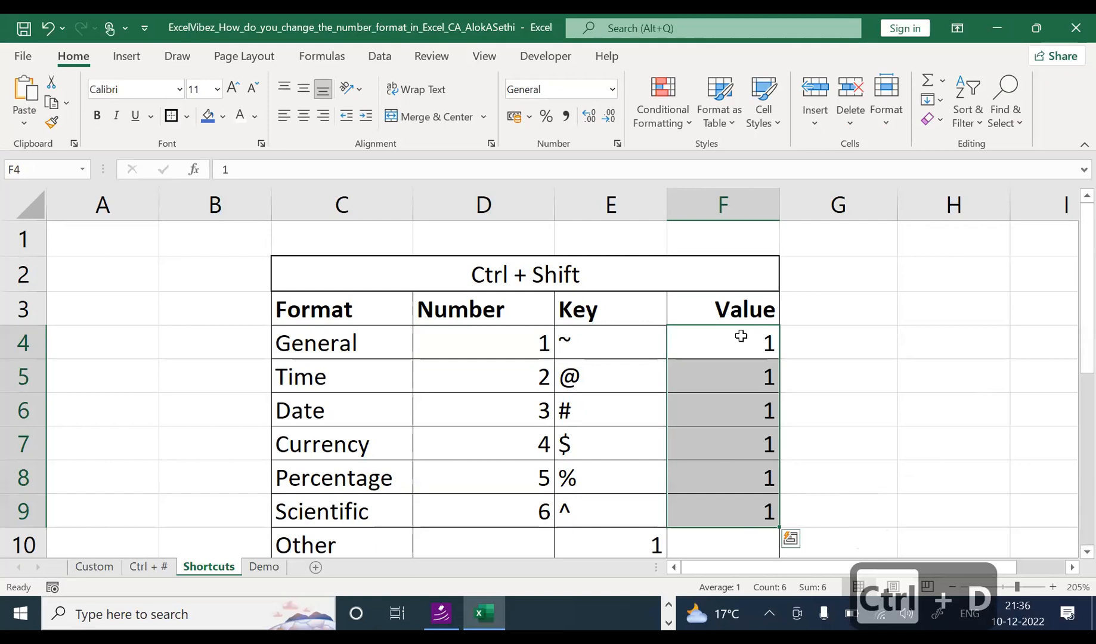
pyautogui.press('h')
pyautogui.press('a')
pyautogui.press('c')
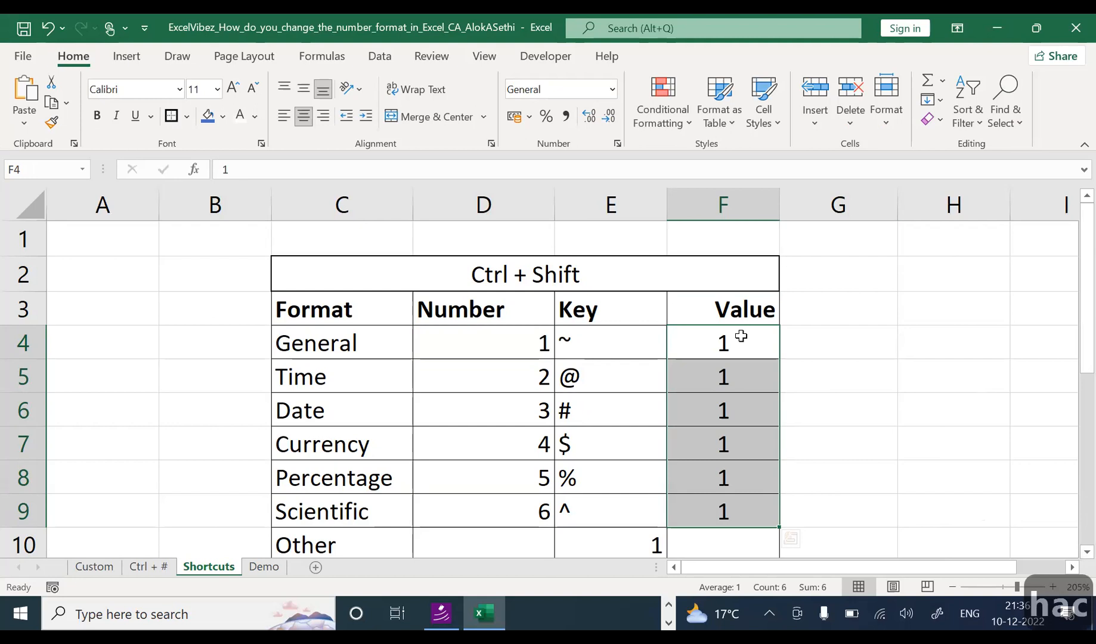
# Step: Make the Ctrl + Shift title in C2 bold
pyautogui.press('Up')
pyautogui.press('Up')
pyautogui.press('Up')
pyautogui.press('Down')
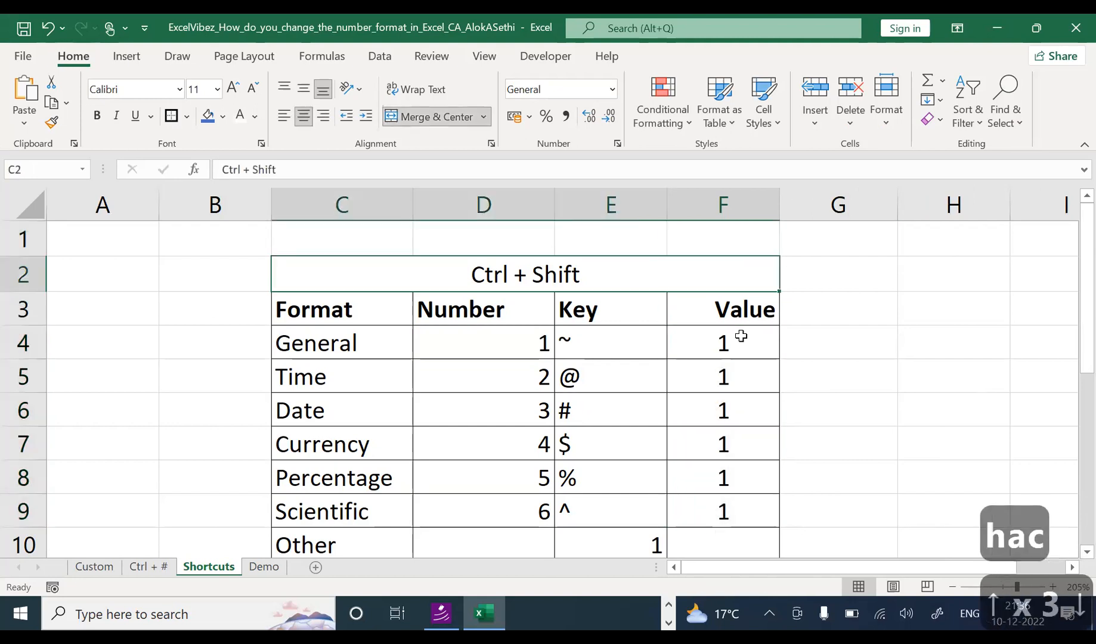
pyautogui.hotkey('ctrl', 'b')
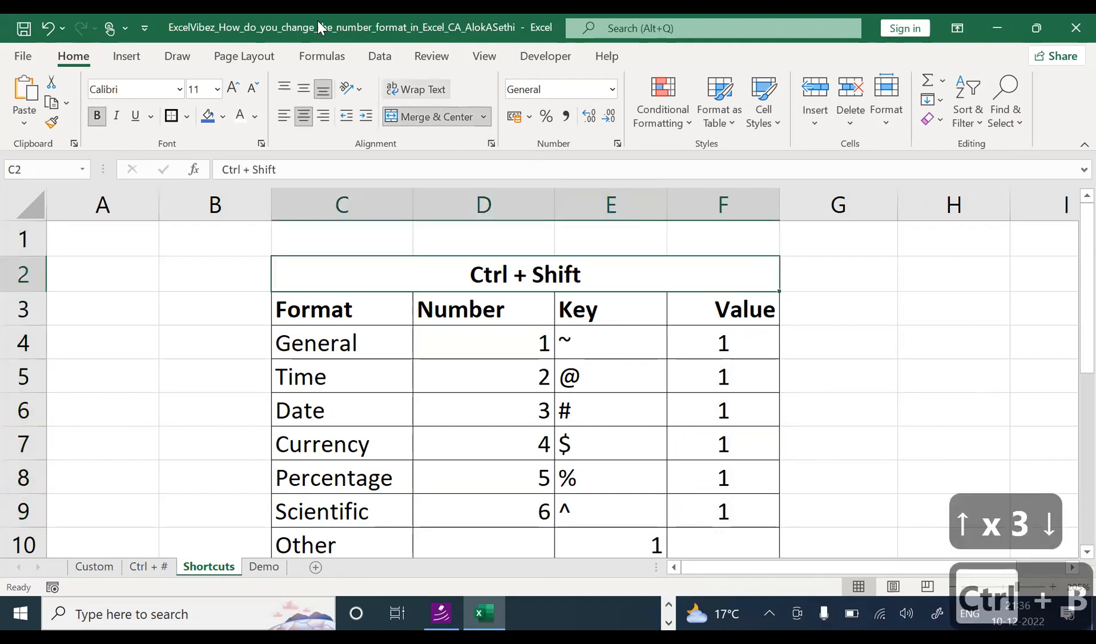
# Step: Enlarge the C2 title to font size 20 and fill it light gold
pyautogui.click(233, 88)
pyautogui.click(233, 88)
pyautogui.click(233, 89)
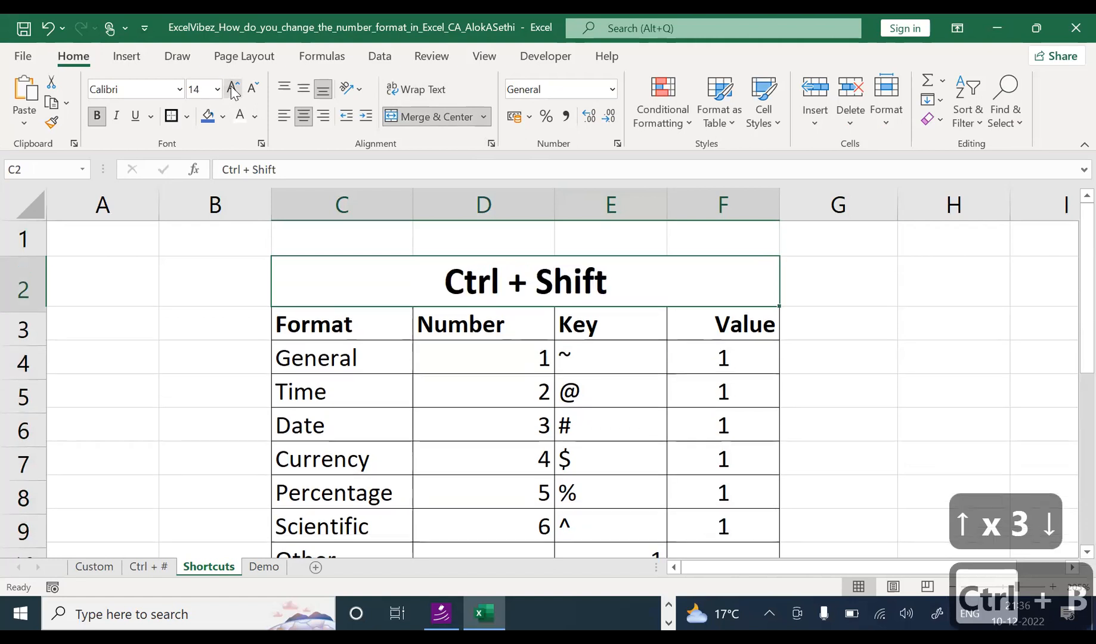
pyautogui.click(233, 88)
pyautogui.click(234, 89)
pyautogui.click(223, 116)
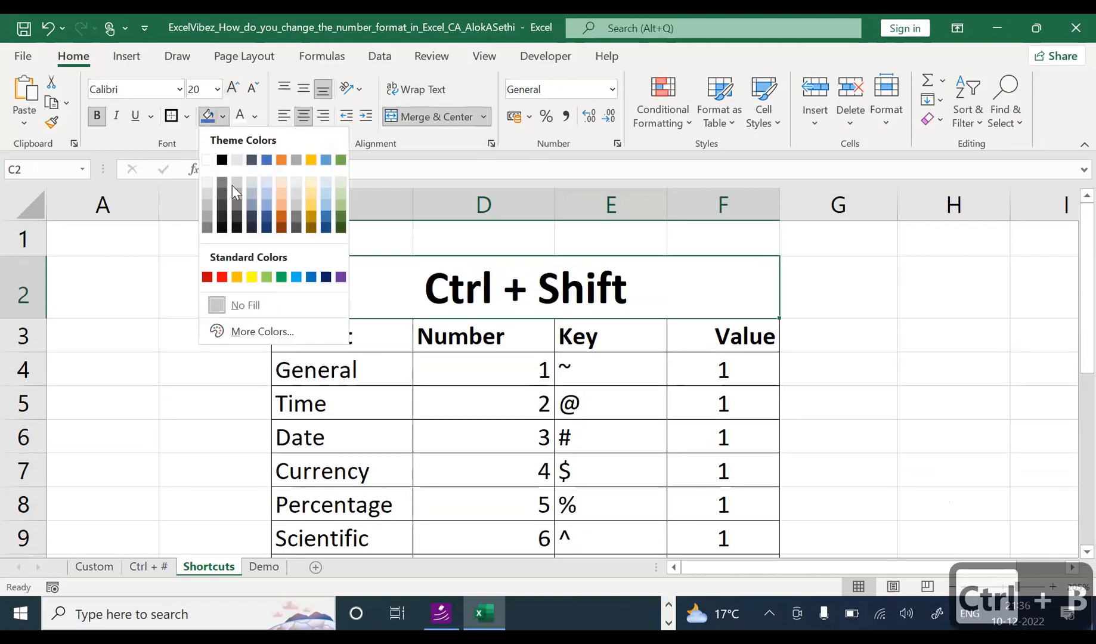
pyautogui.click(311, 204)
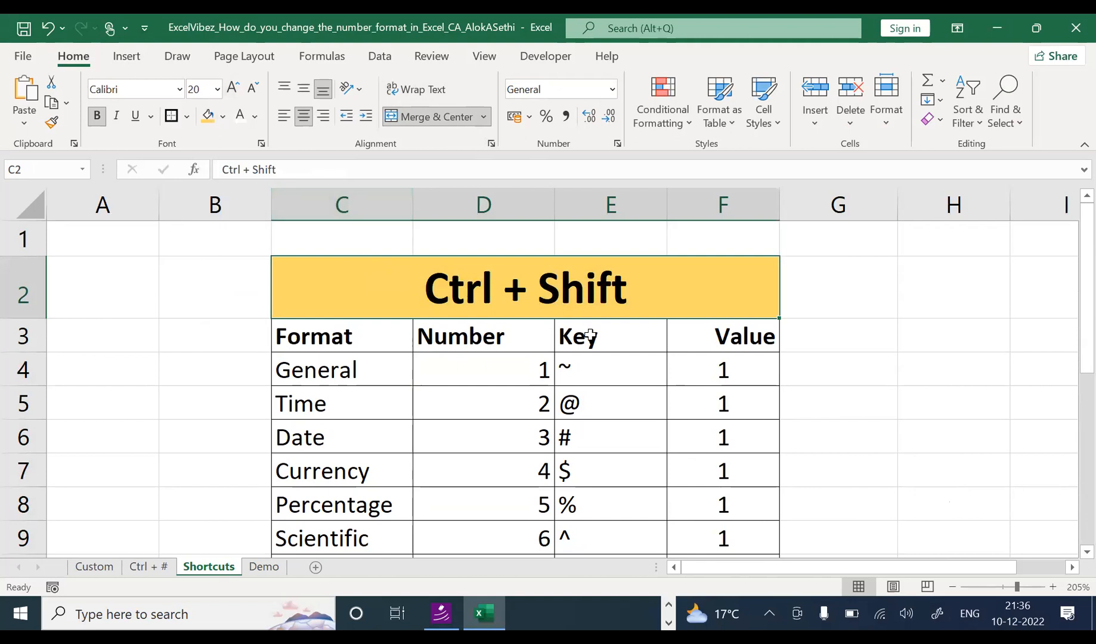
# Step: Append ' + ____' so the title reads 'Ctrl + Shift + ____'
pyautogui.doubleClick(644, 295)
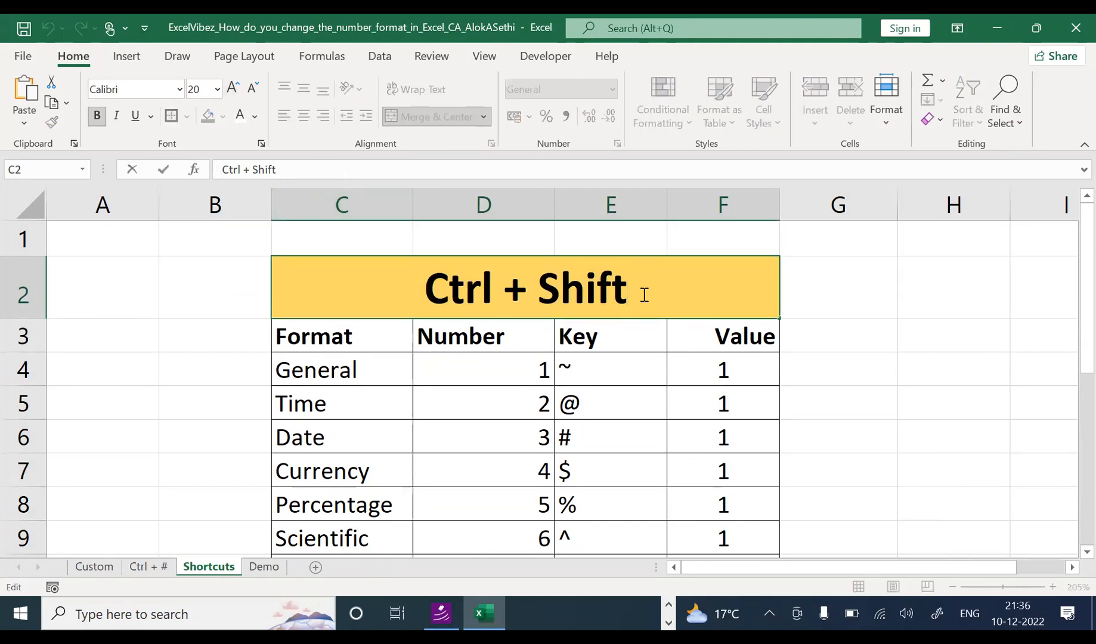
pyautogui.write('+')
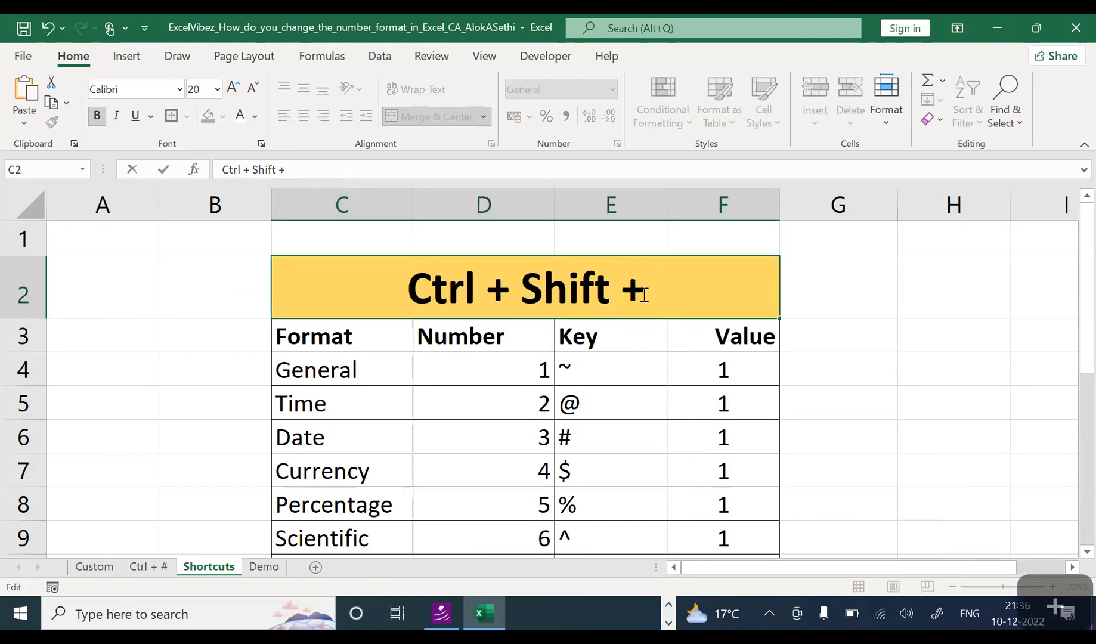
pyautogui.write(' ____')
pyautogui.press('Return')
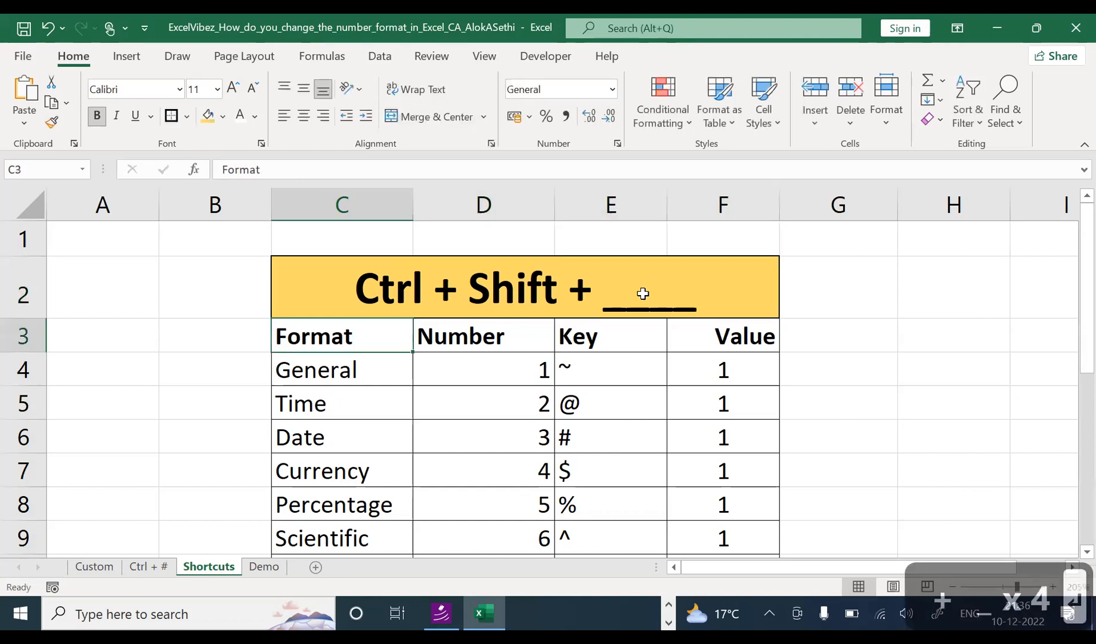
# Step: Centre the Number column values in D4:D9
pyautogui.click(699, 365)
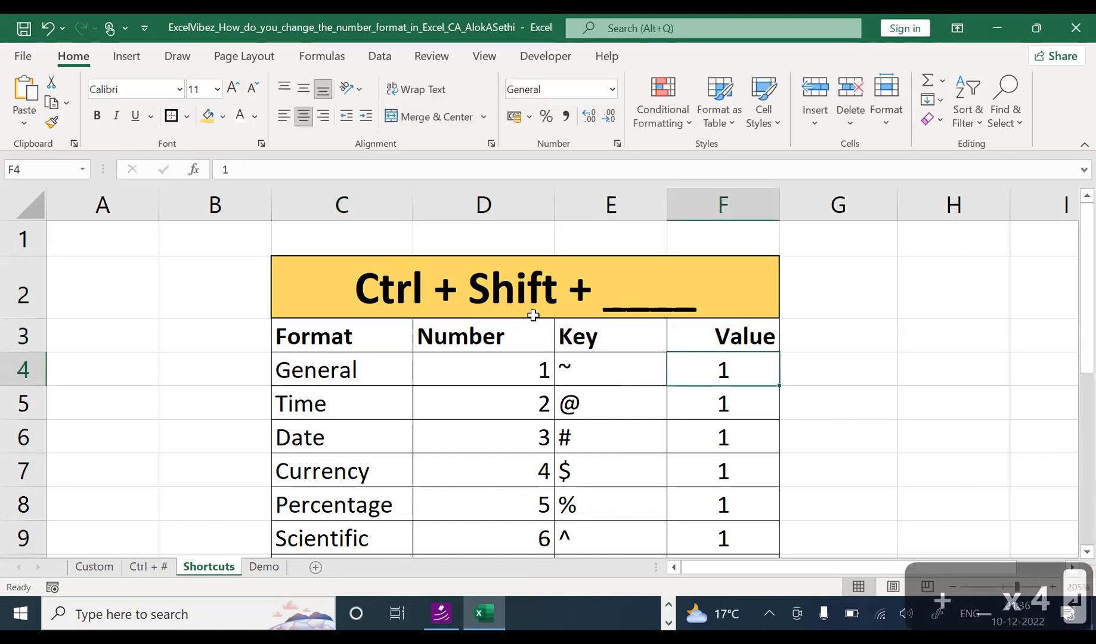
pyautogui.moveTo(531, 362); pyautogui.dragTo(524, 531)
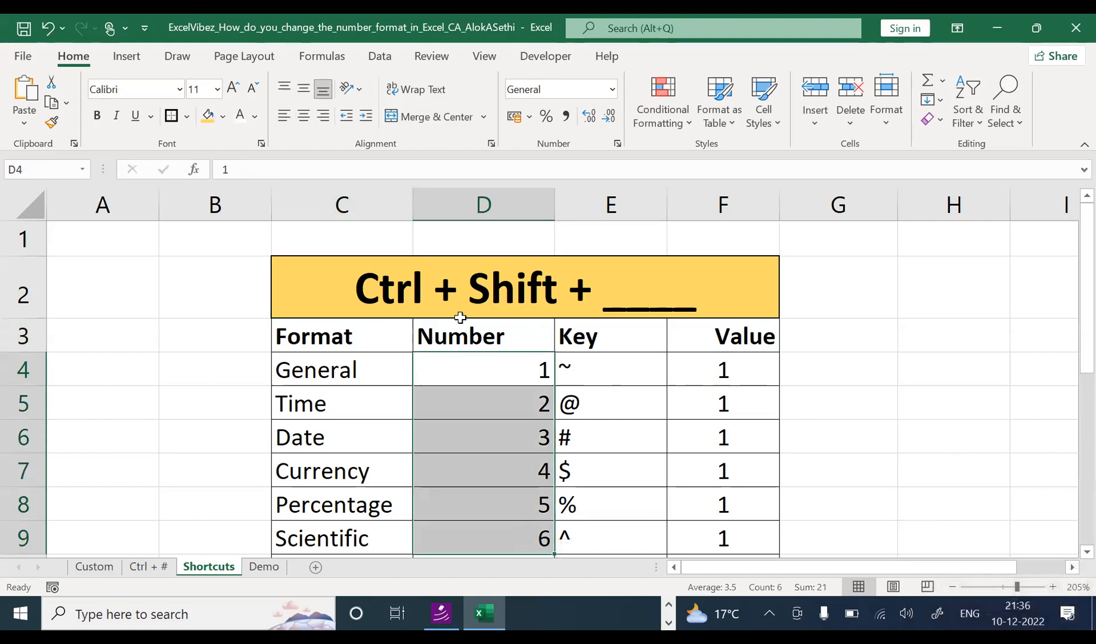
pyautogui.click(304, 121)
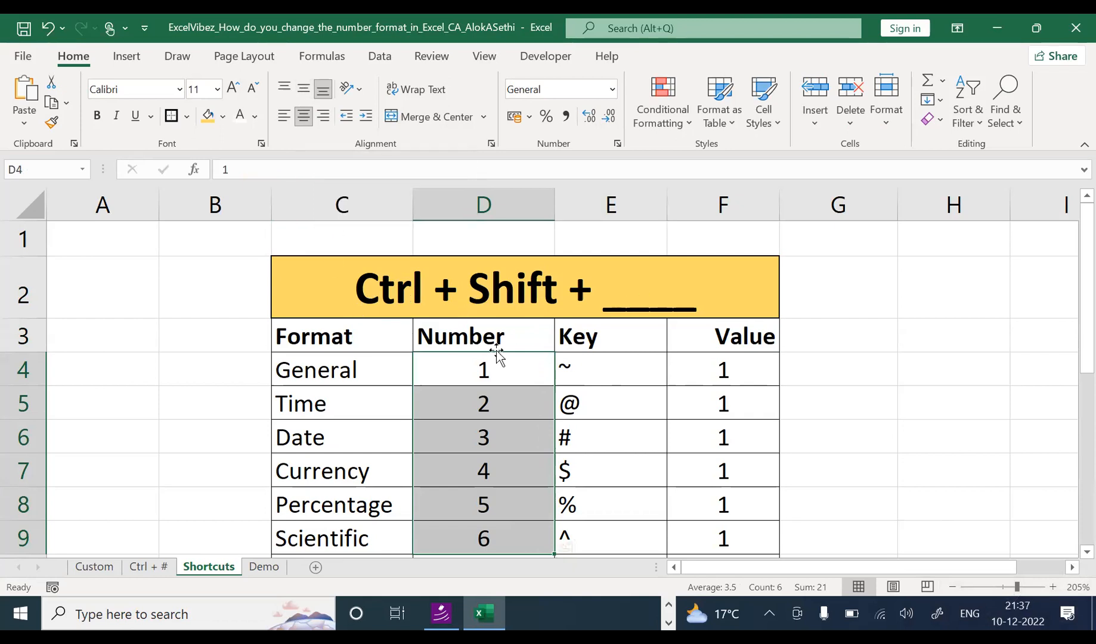
# Step: Format F4 with Ctrl+Shift+1 so it shows 1.00 in Number format
pyautogui.click(741, 369)
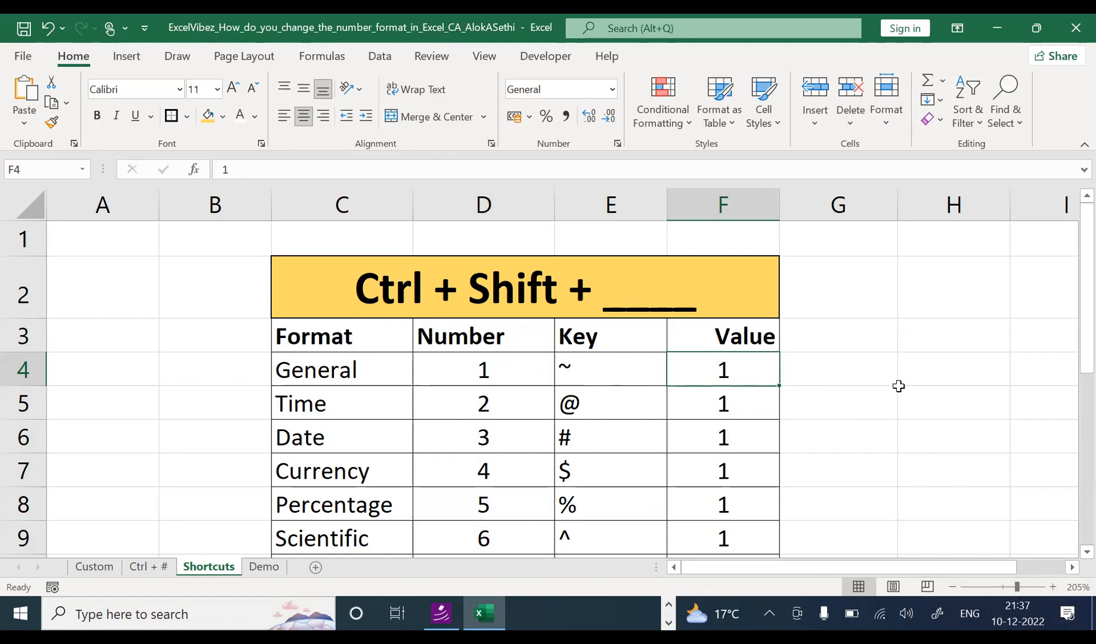
pyautogui.moveTo(1085, 311)
pyautogui.mouseDown()
pyautogui.moveTo(1073, 331)
pyautogui.moveTo(1078, 317)
pyautogui.mouseUp()
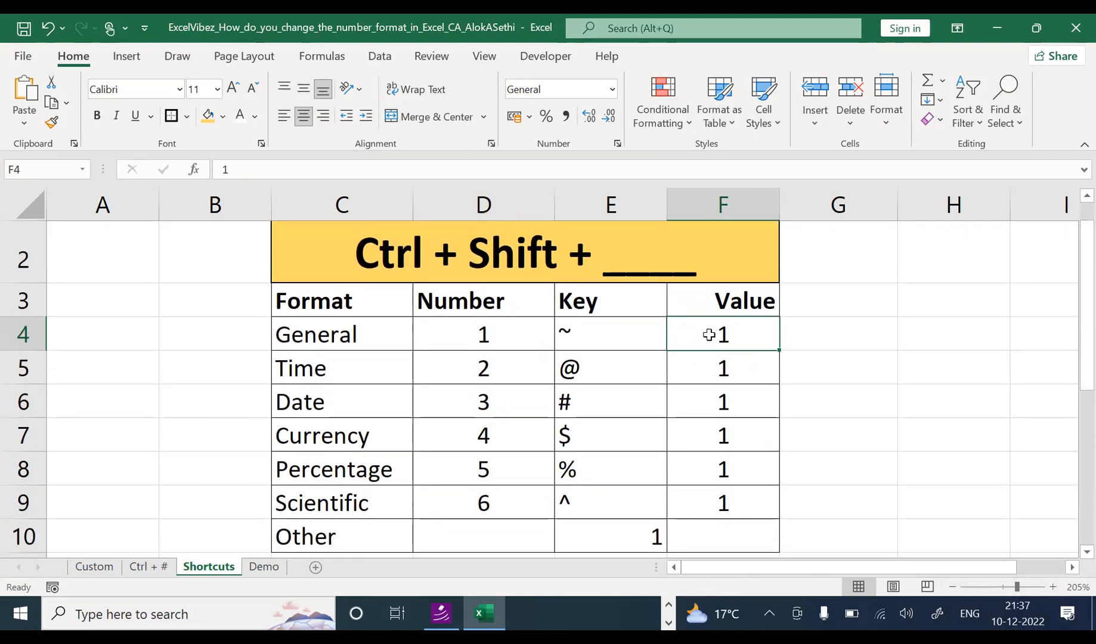
pyautogui.hotkey('ctrl', 'shift', '1')
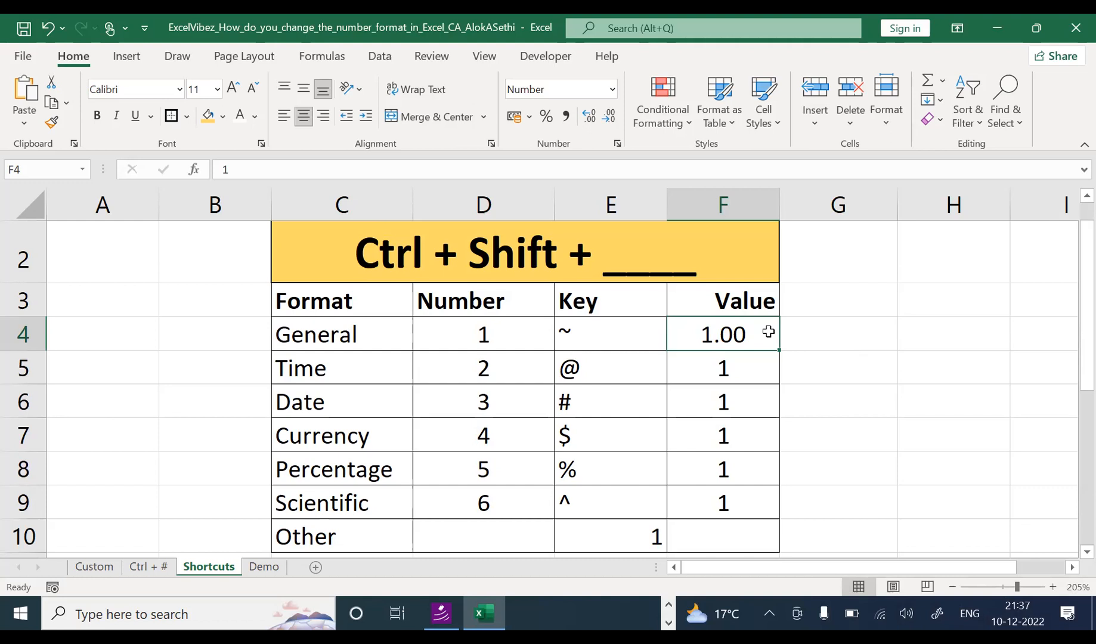
# Step: Label G4 'Decimal' and show F5 in time format with Ctrl+Shift+2
pyautogui.click(822, 338)
pyautogui.write('D')
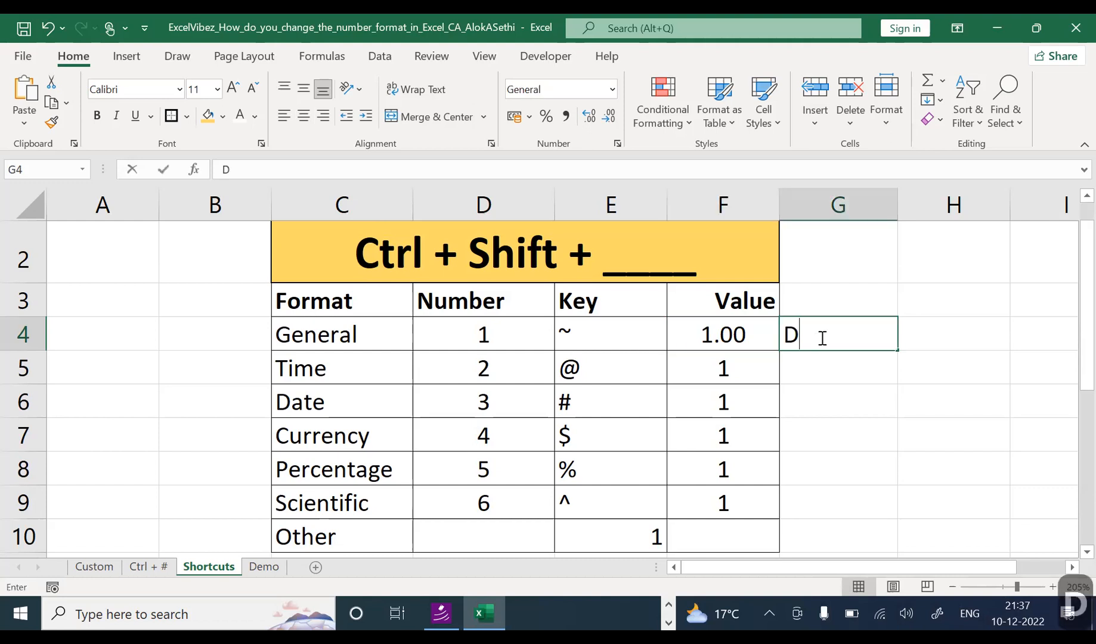
pyautogui.write('ecimal')
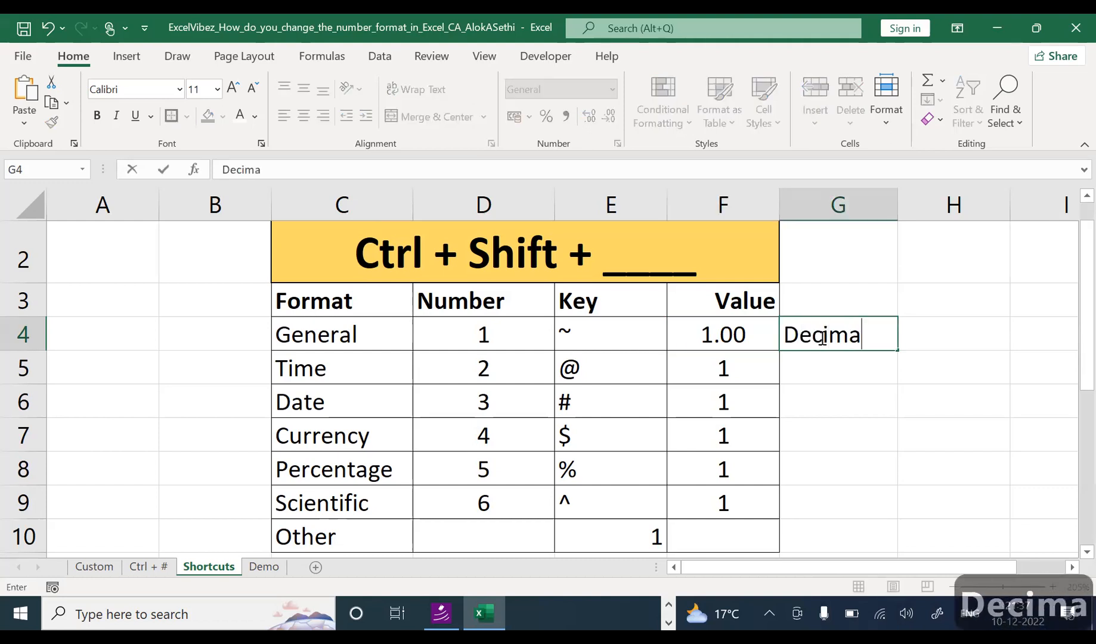
pyautogui.press('Return')
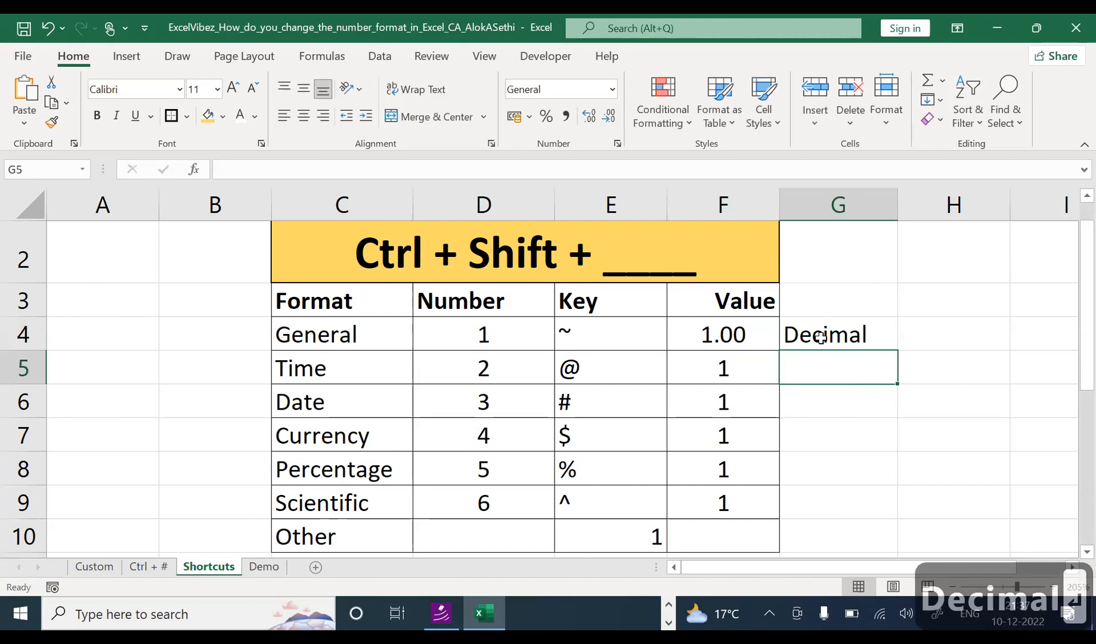
pyautogui.press('Left')
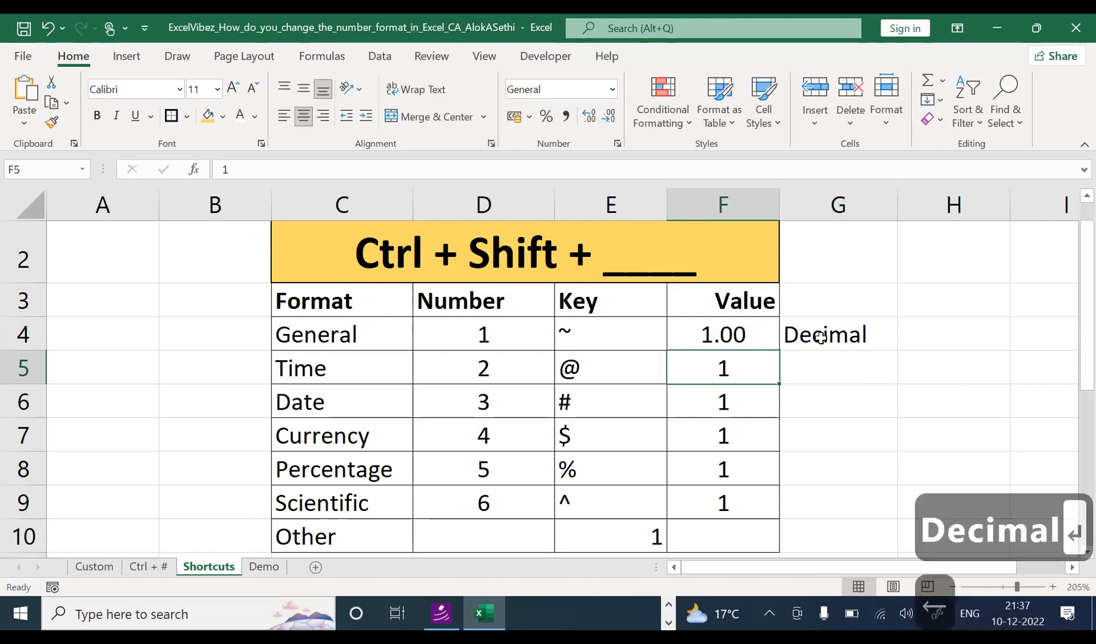
pyautogui.hotkey('ctrl', 'shift', '2')
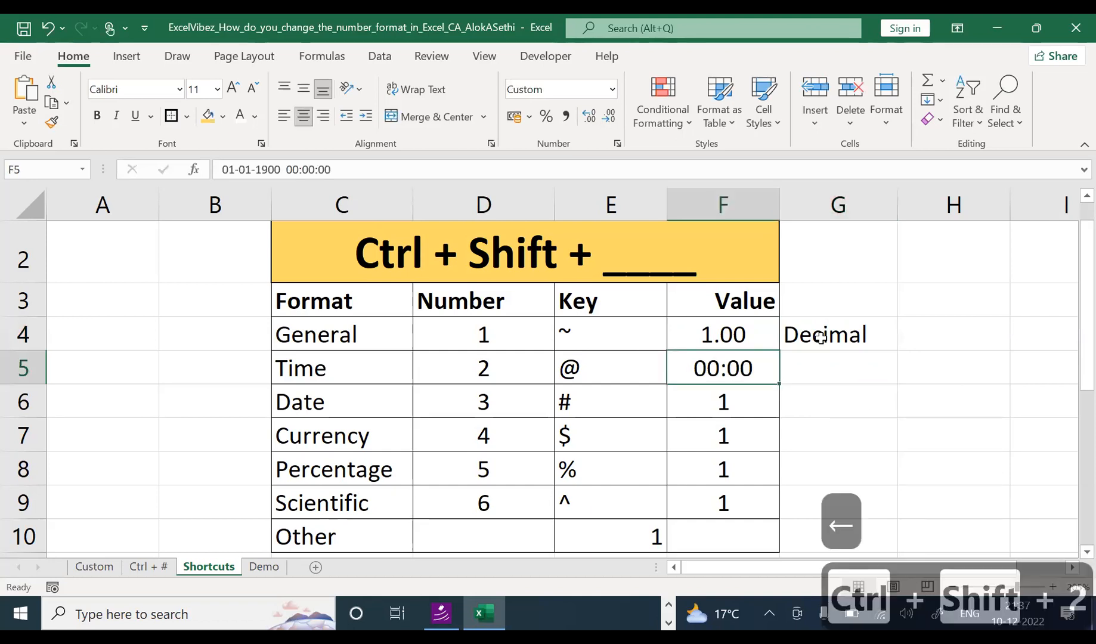
# Step: Change the General row's key in E4 from ~ to !
pyautogui.press('Up')
pyautogui.press('Left')
pyautogui.press('Left')
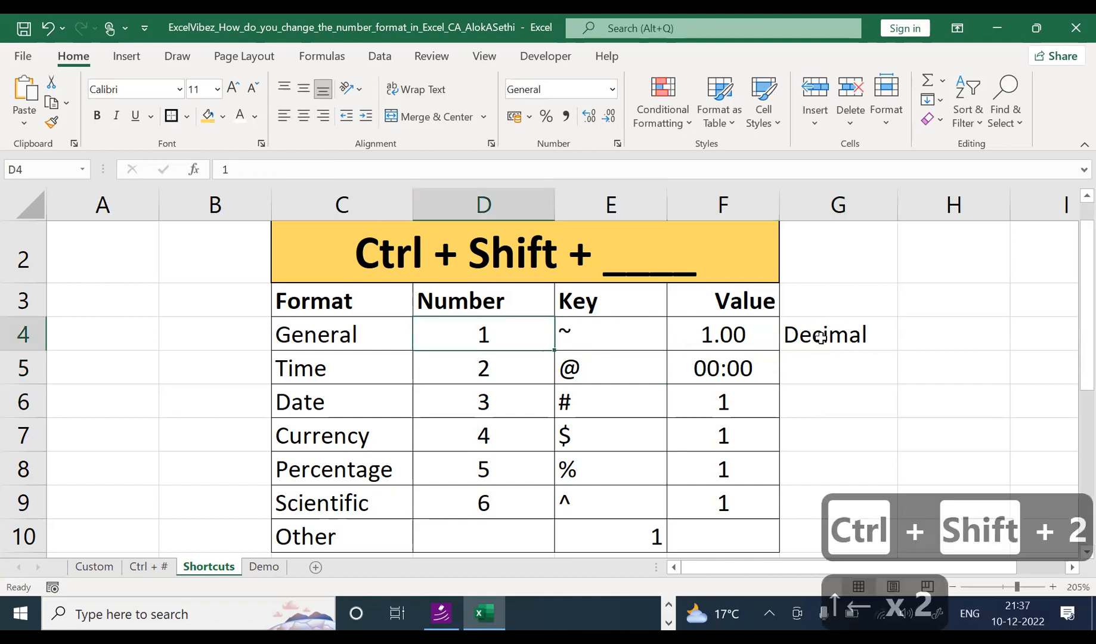
pyautogui.press('Right')
pyautogui.write('!')
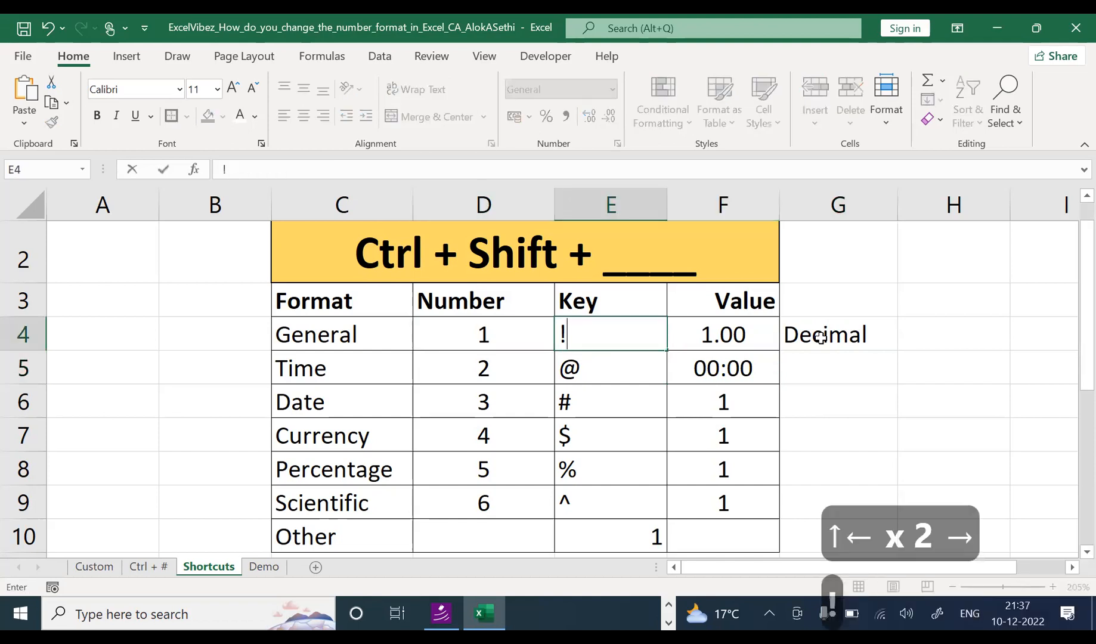
pyautogui.press('Return')
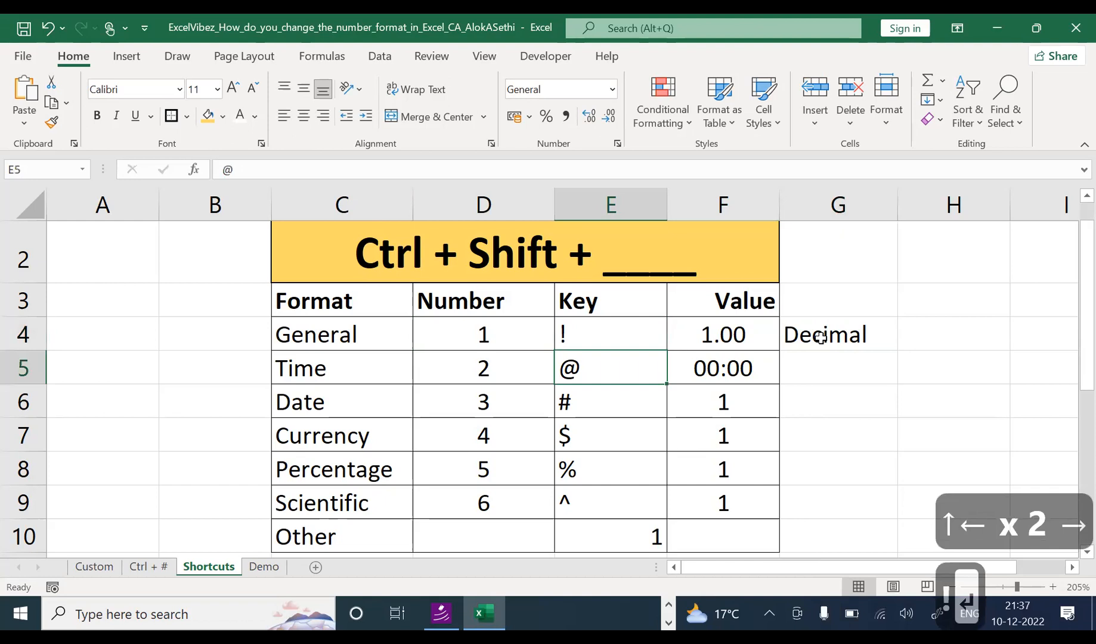
# Step: Inspect F5's stored date-time, label G5 'Date & time', and show F6 as 01-Jan-00
pyautogui.press('Left')
pyautogui.press('Right')
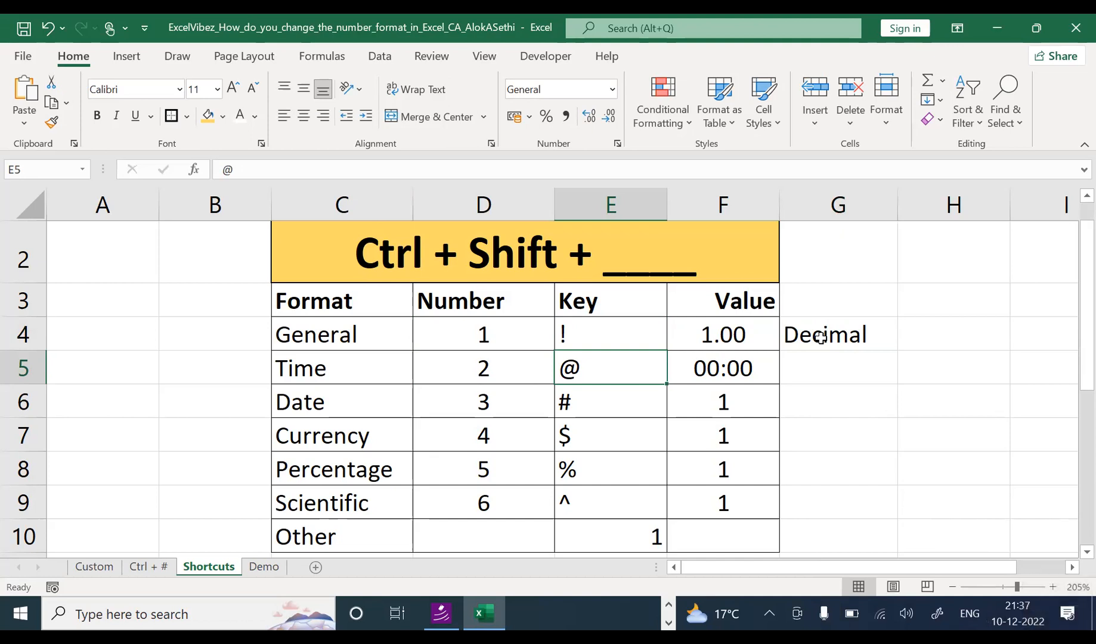
pyautogui.press('Right')
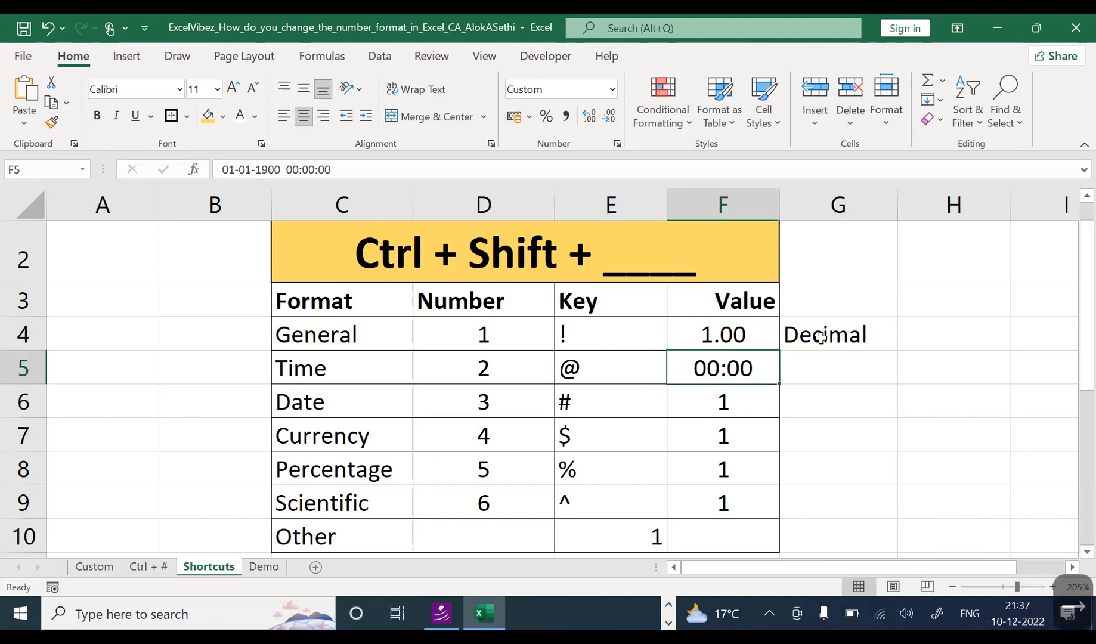
pyautogui.press('F2')
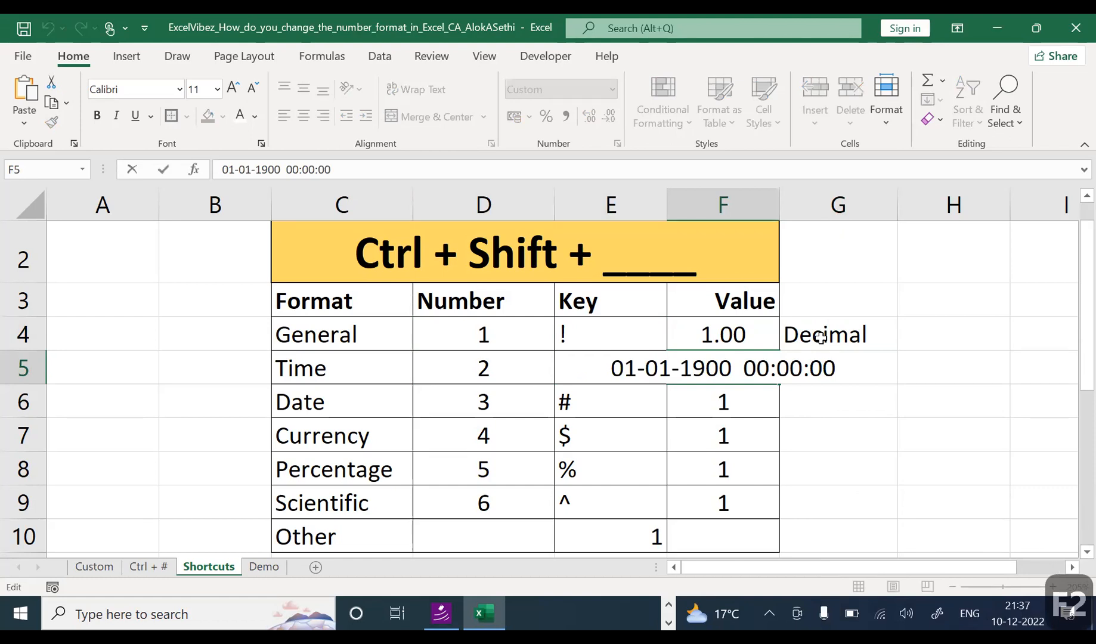
pyautogui.press('Escape')
pyautogui.press('Right')
pyautogui.write('Da')
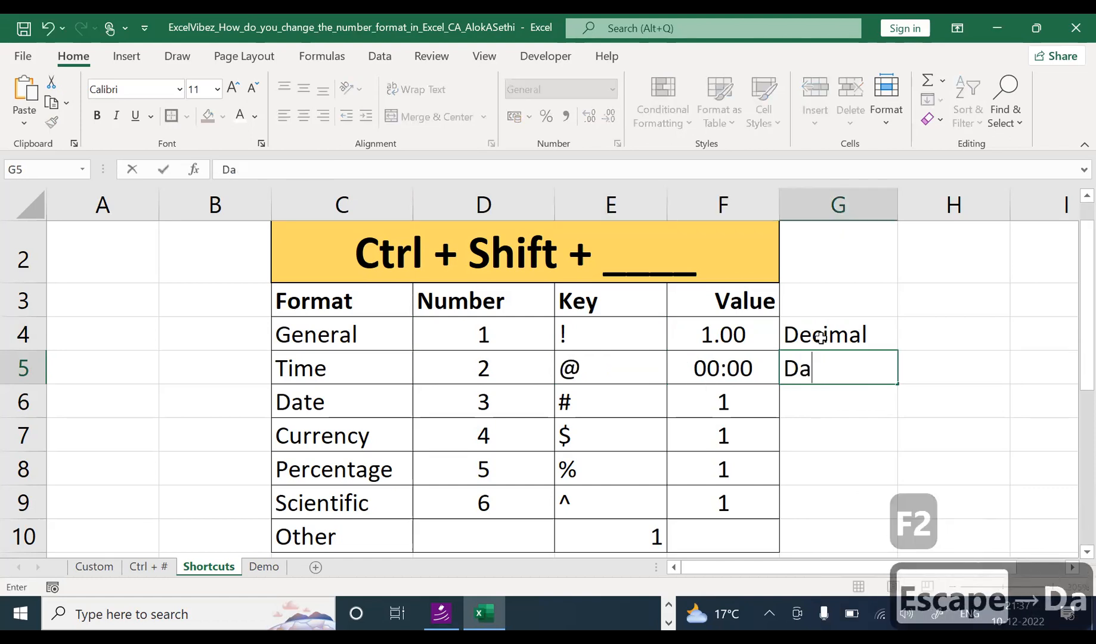
pyautogui.write('te & time')
pyautogui.hotkey('ctrl', 'Return')
pyautogui.press('Return')
pyautogui.press('Left')
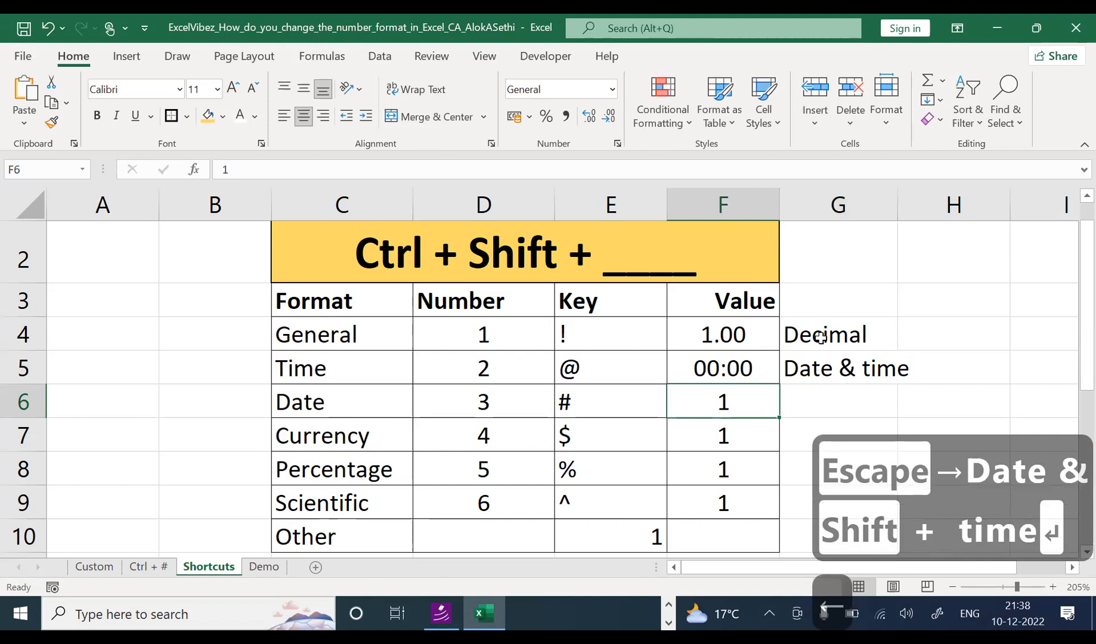
pyautogui.hotkey('ctrl', 'shift', '3')
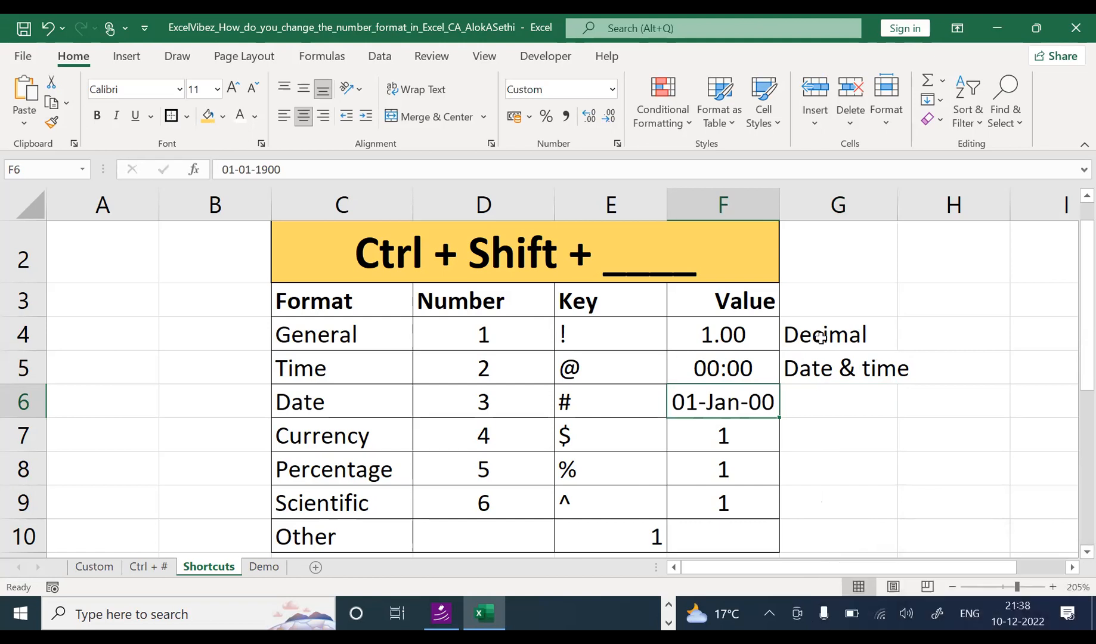
# Step: Label the date row in G6 as 'Date', removing the extra '& time'
pyautogui.press('Right')
pyautogui.write('Date')
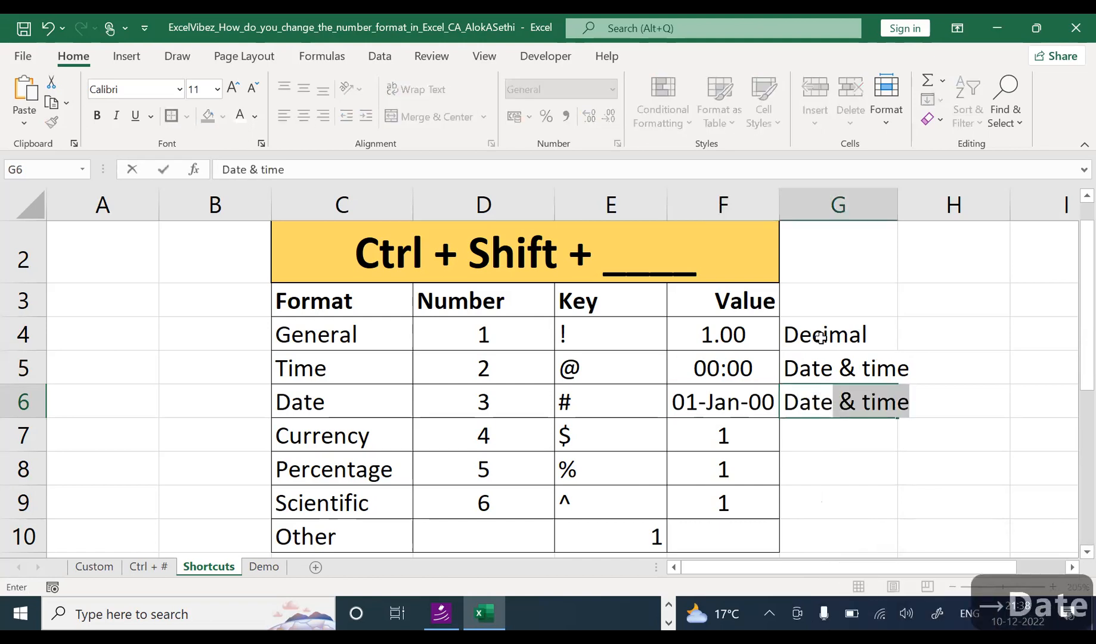
pyautogui.press('Return')
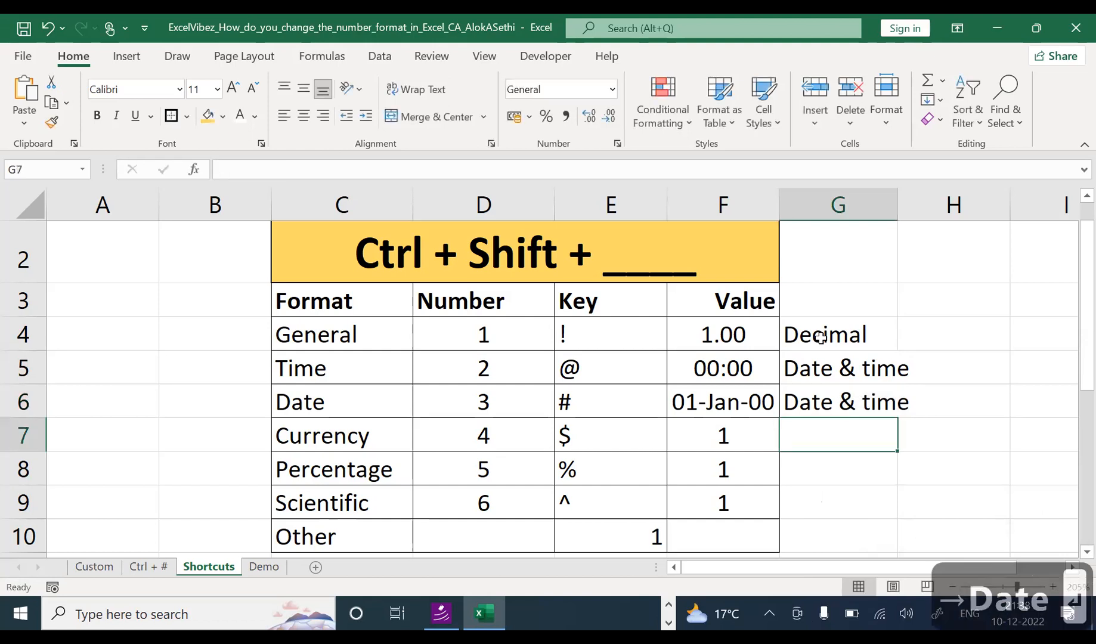
pyautogui.click(350, 385)
pyautogui.click(853, 417)
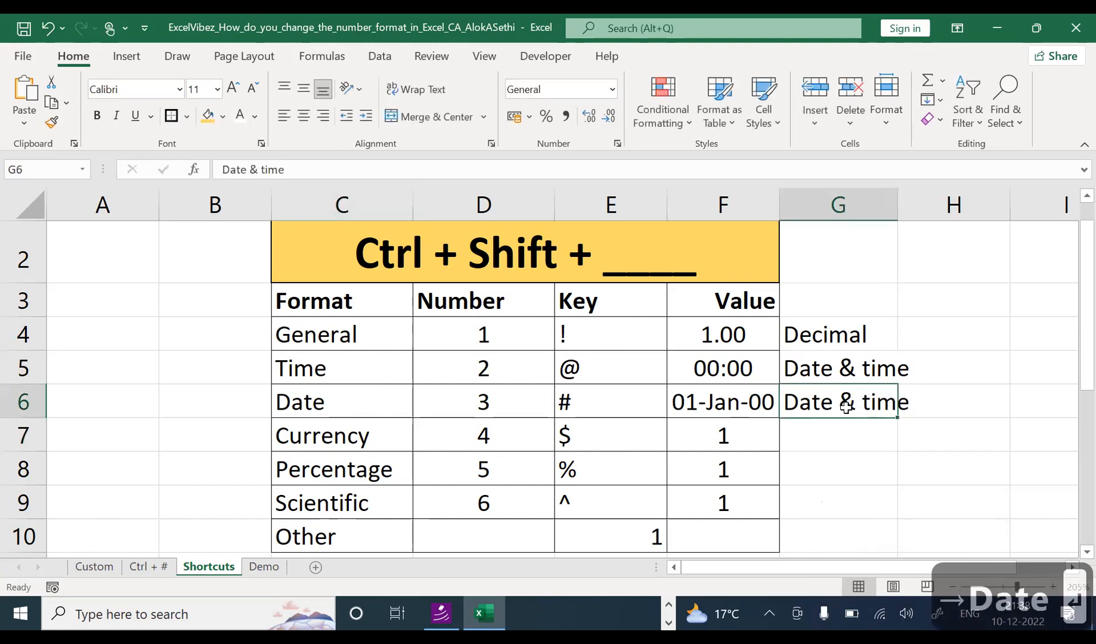
pyautogui.doubleClick(835, 400)
pyautogui.moveTo(835, 399); pyautogui.dragTo(920, 406)
pyautogui.press('BackSpace')
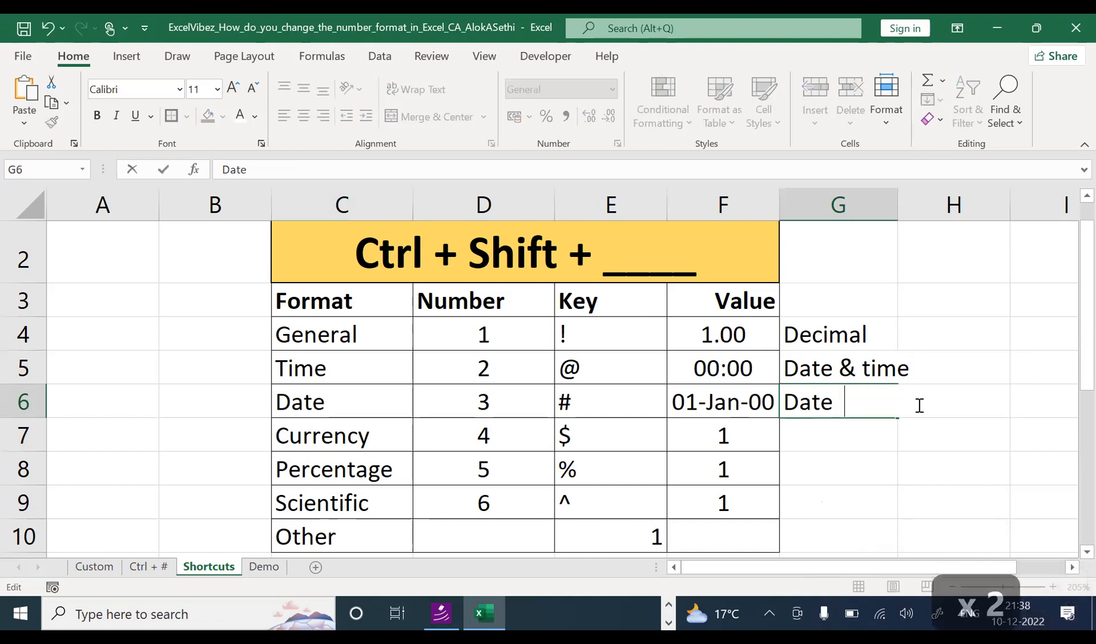
pyautogui.press('Return')
# Step: Show F7 as ₹ 1.00 with Ctrl+Shift+4 and label G7 'Currency (Rs)'
pyautogui.press('Left')
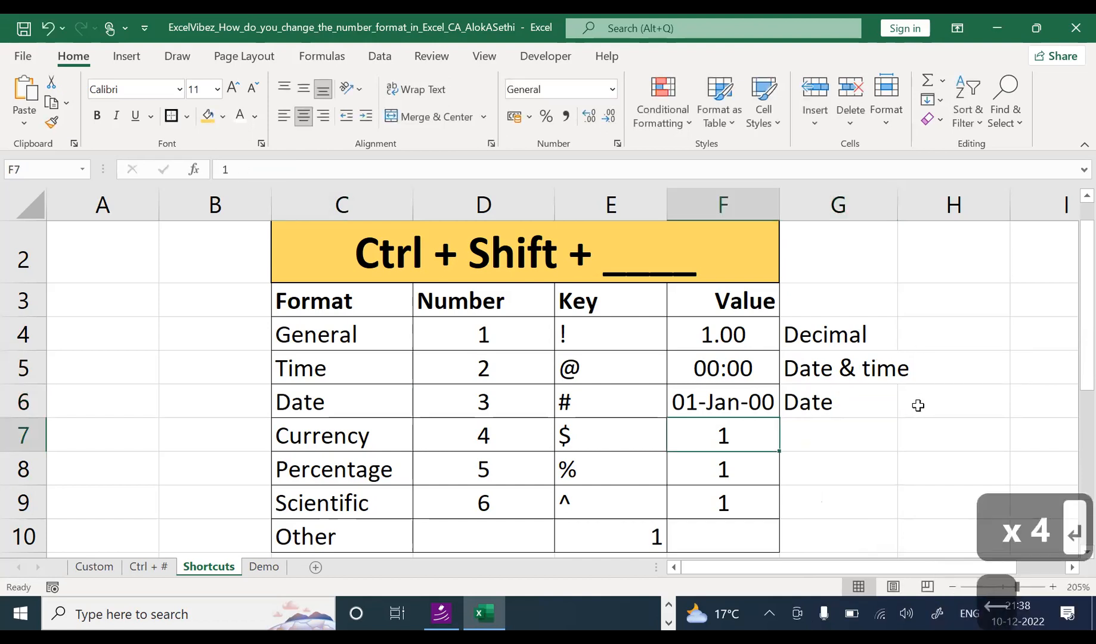
pyautogui.hotkey('ctrl', 'shift', '4')
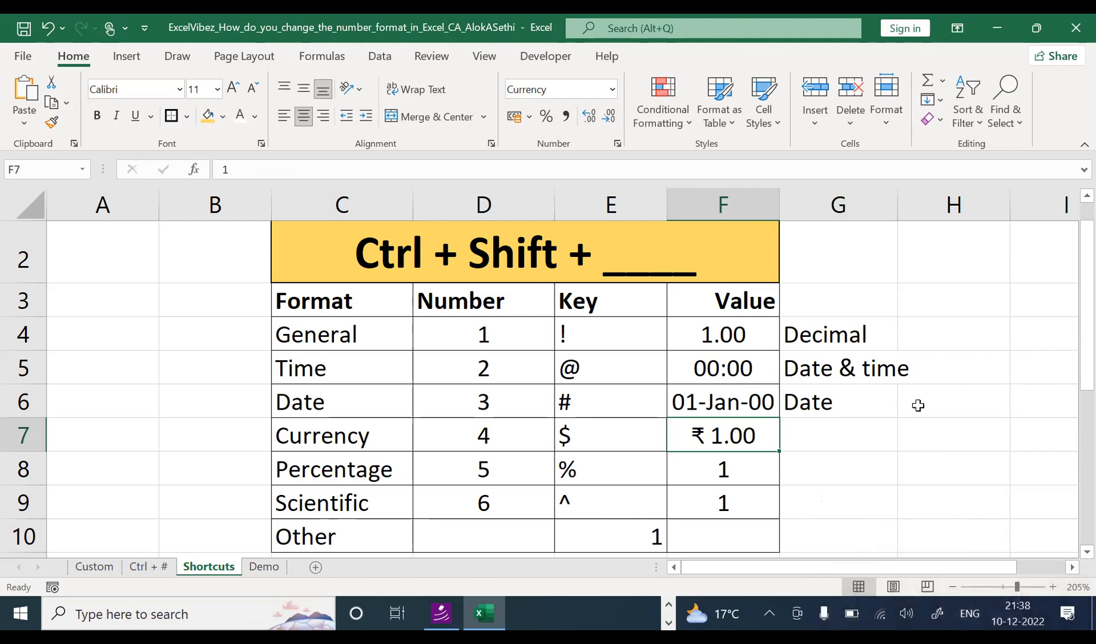
pyautogui.press('Right')
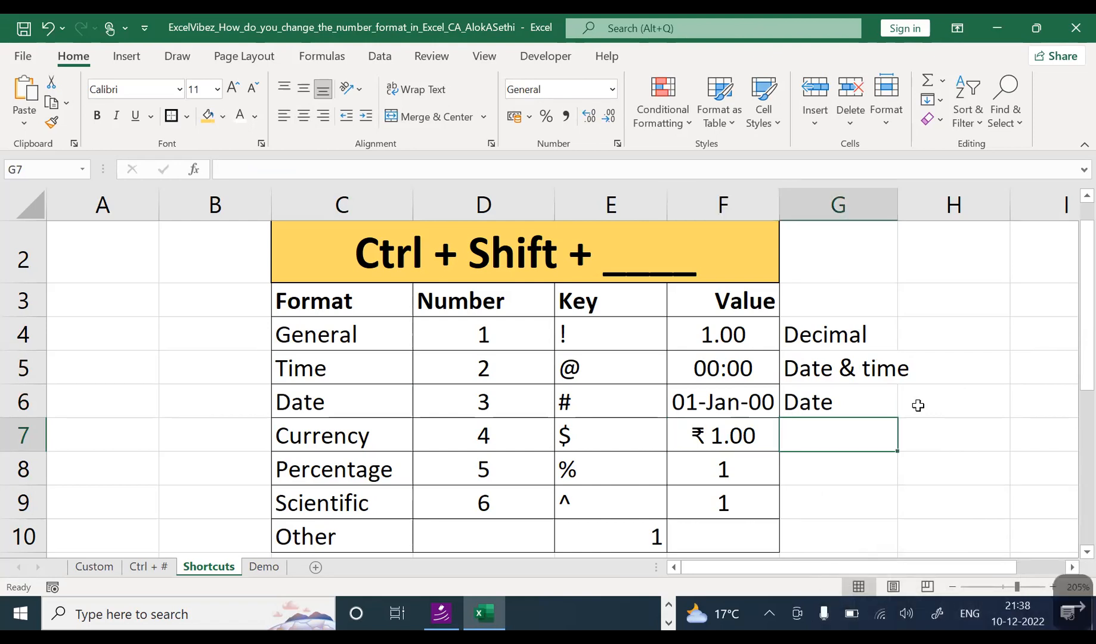
pyautogui.write('Cur')
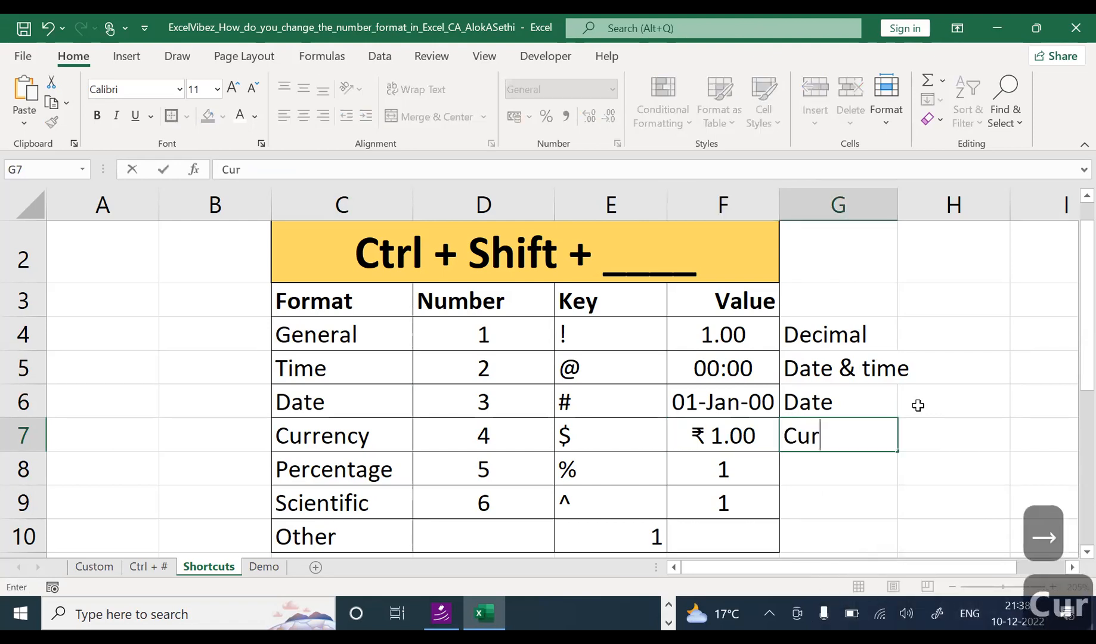
pyautogui.write('rency')
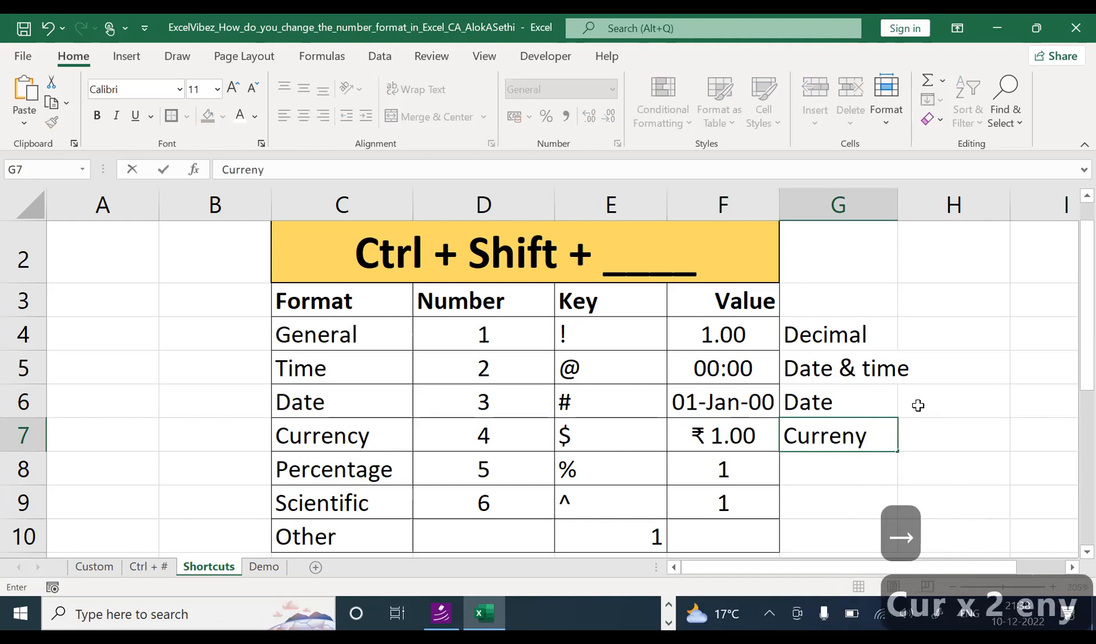
pyautogui.press('BackSpace')
pyautogui.write('cy (')
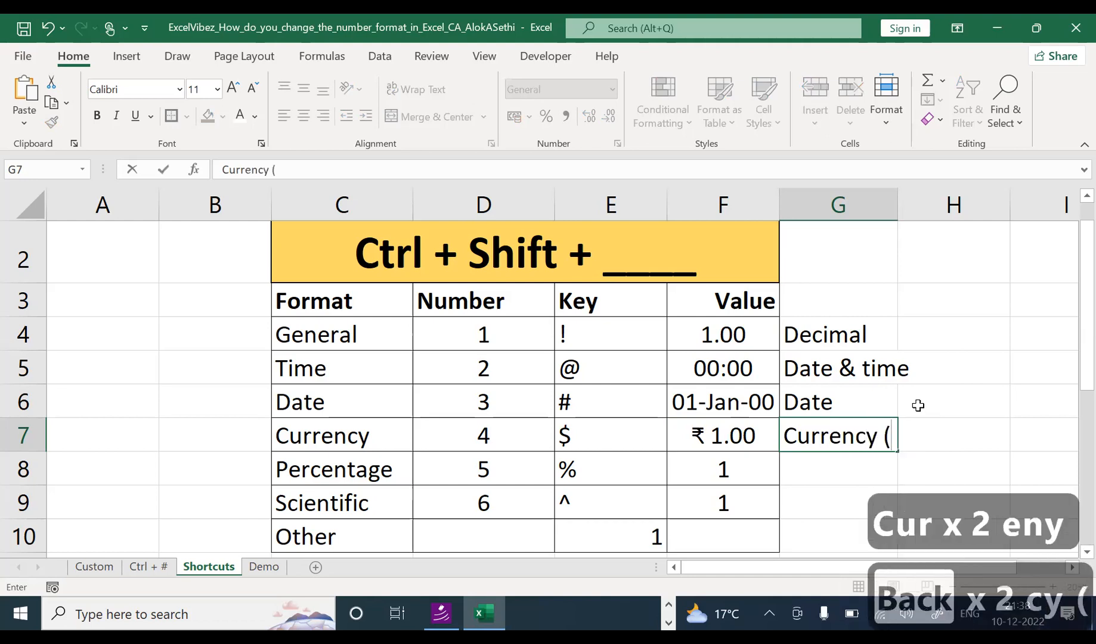
pyautogui.write('RS)')
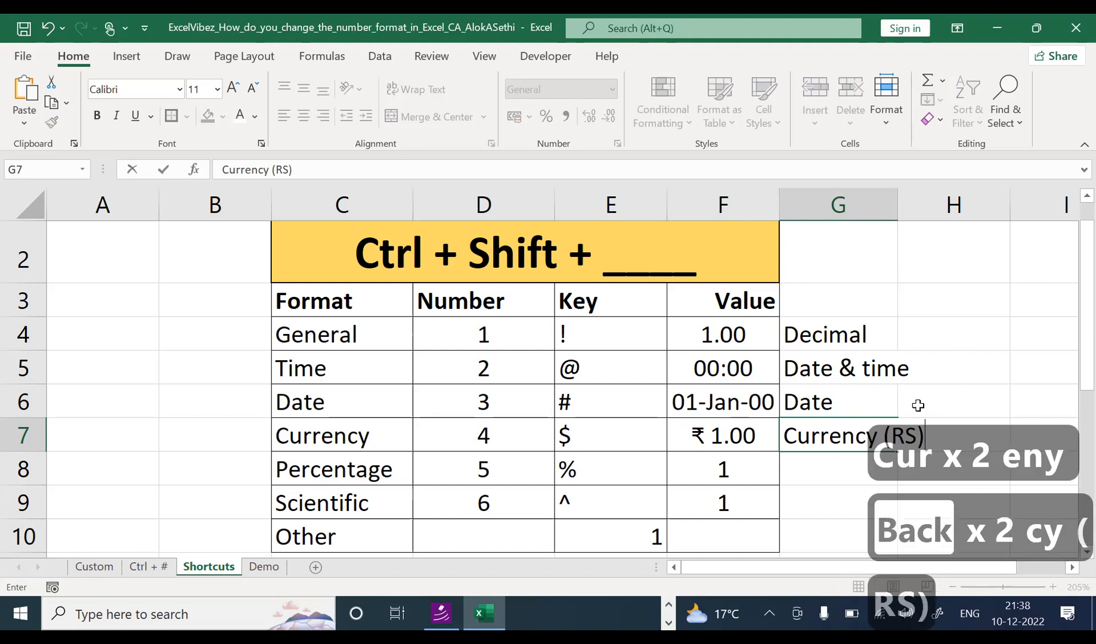
pyautogui.press('BackSpace')
pyautogui.press('BackSpace')
pyautogui.write('s)')
pyautogui.press('Return')
pyautogui.press('Right')
pyautogui.press('Right')
pyautogui.press('Right')
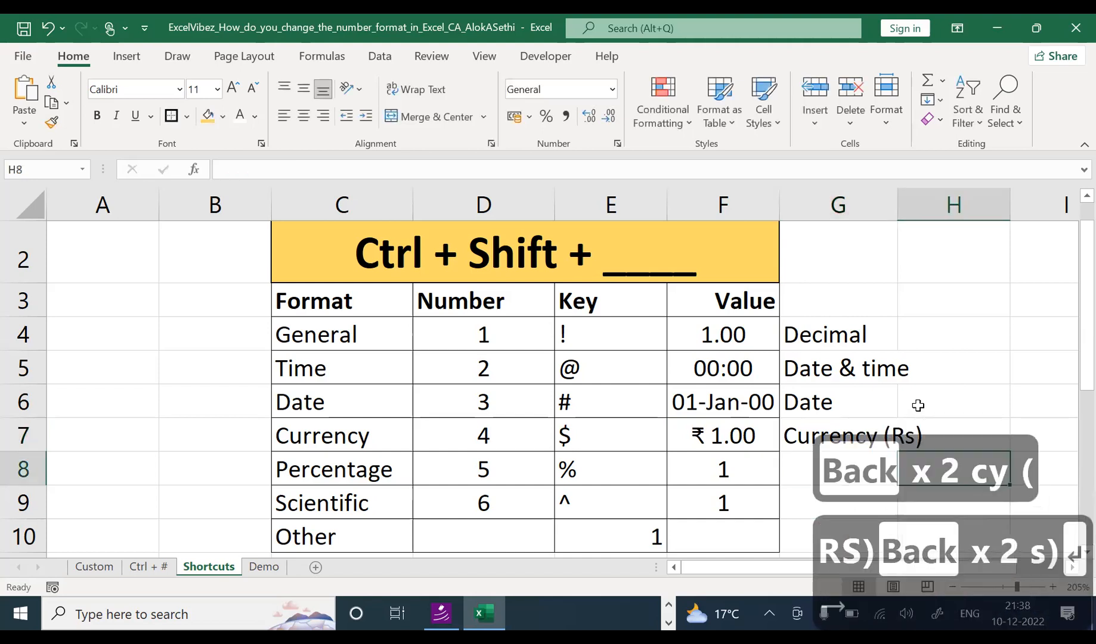
pyautogui.press('Up')
pyautogui.press('Up')
pyautogui.press('Left')
# Step: Enter the test value 100 in I5
pyautogui.write('10.0')
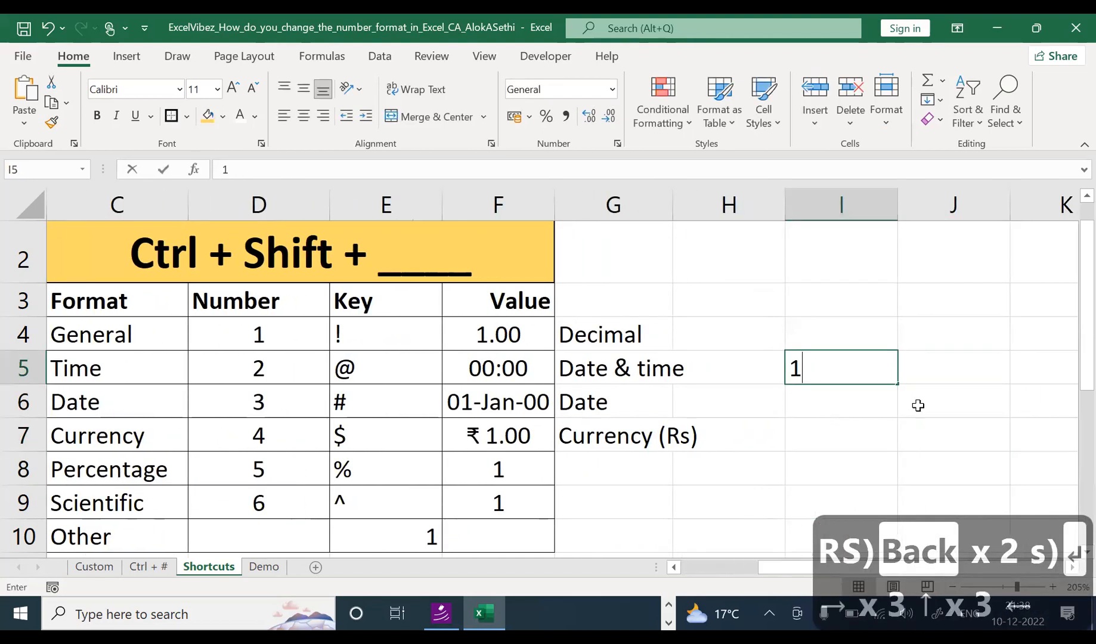
pyautogui.press('BackSpace')
pyautogui.press('BackSpace')
pyautogui.write('0')
pyautogui.press('Return')
pyautogui.press('Up')
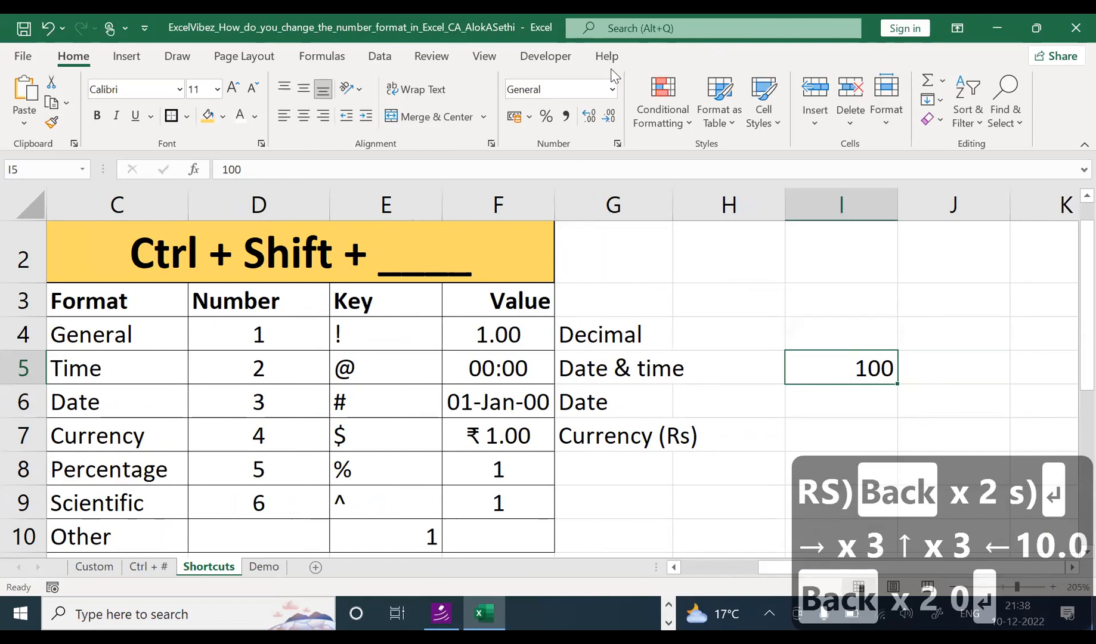
# Step: Try Currency and percentage formats on I5, settling on Ctrl+Shift+4 to show ₹ 100.00
pyautogui.click(611, 91)
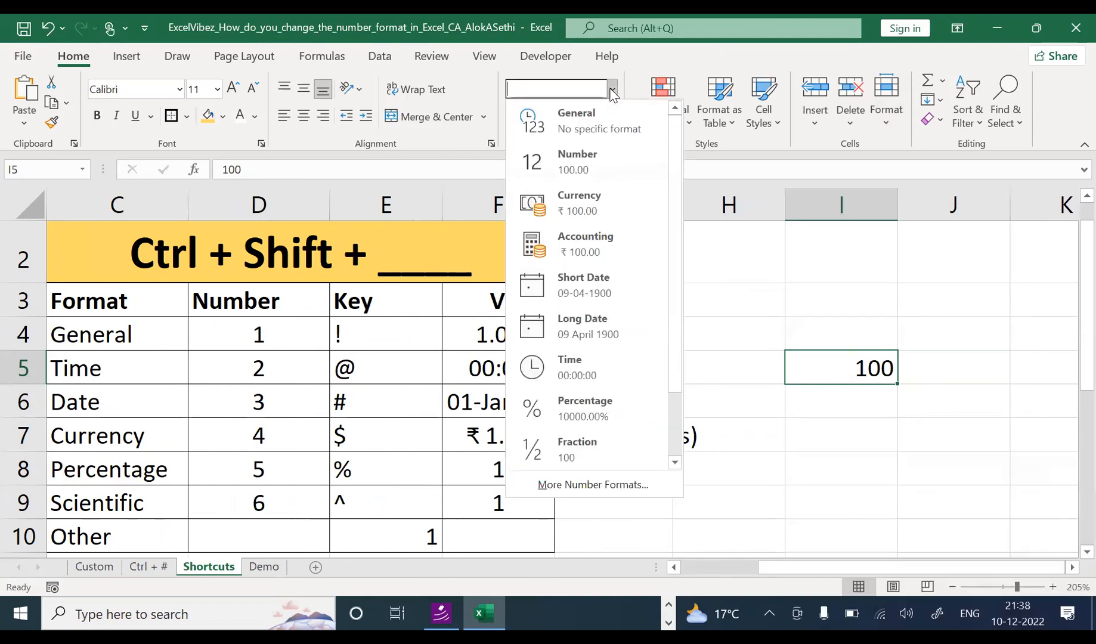
pyautogui.click(627, 212)
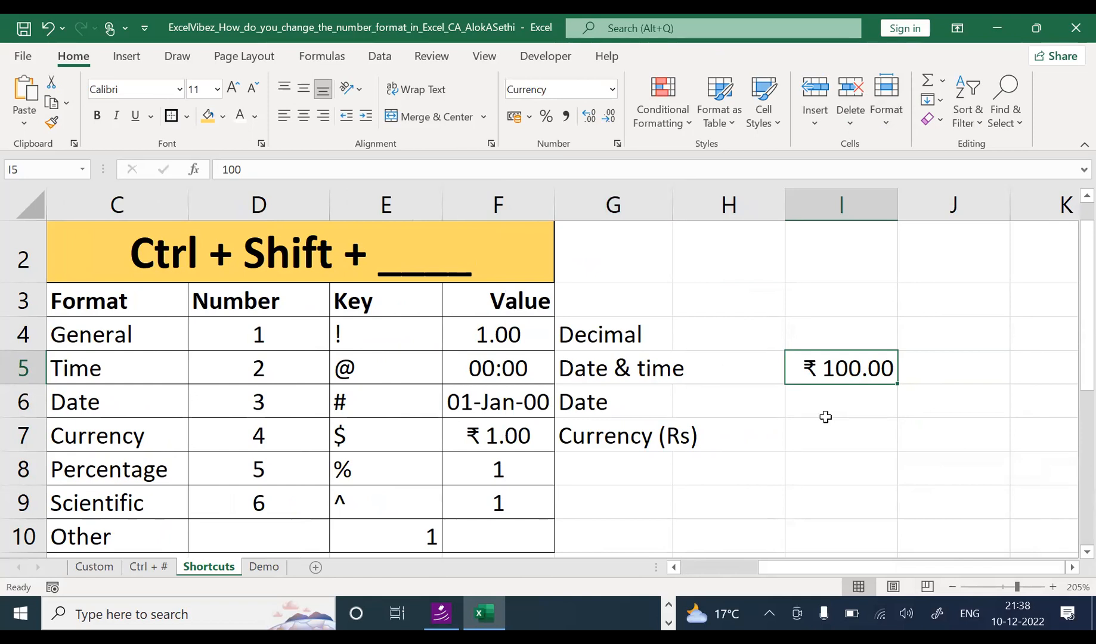
pyautogui.hotkey('ctrl', 'z')
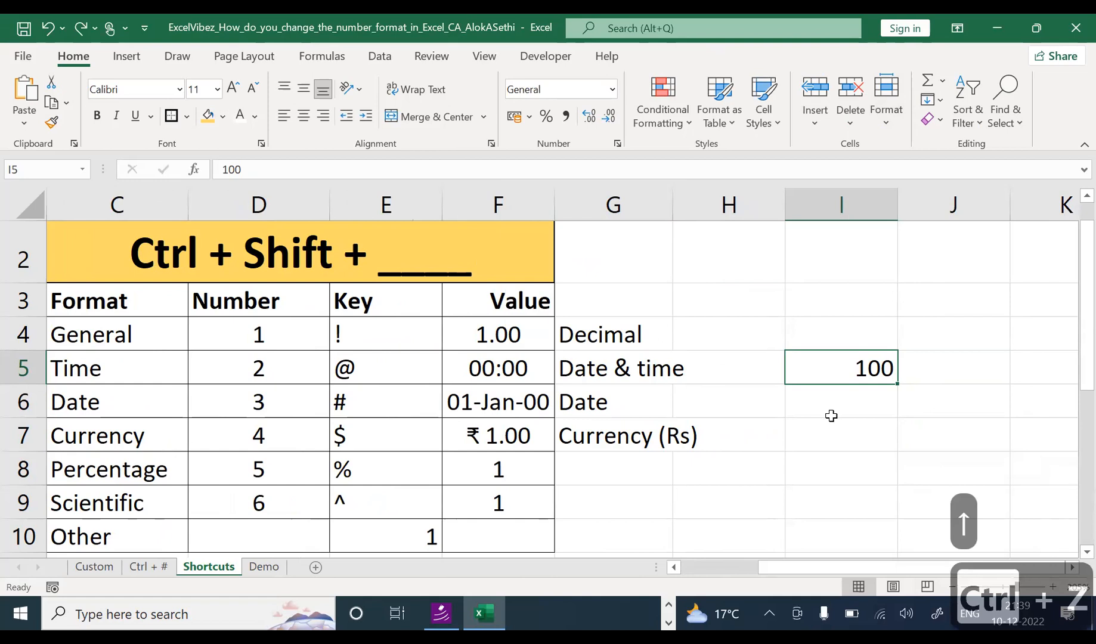
pyautogui.hotkey('ctrl', 'shift', '5')
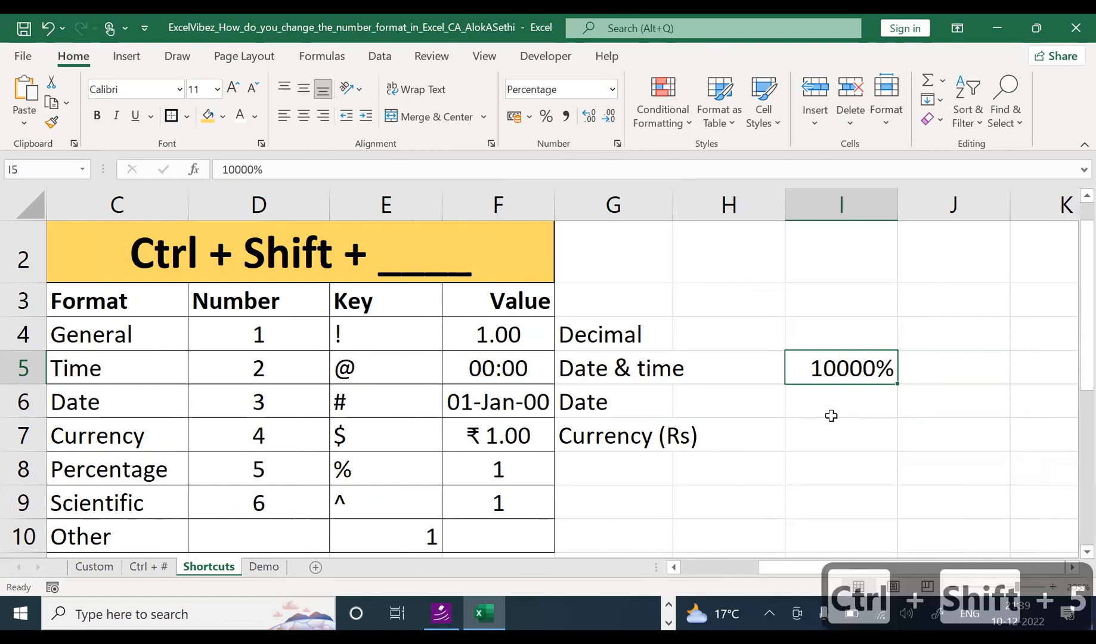
pyautogui.hotkey('ctrl', 'z')
pyautogui.hotkey('ctrl', 'shift', '4')
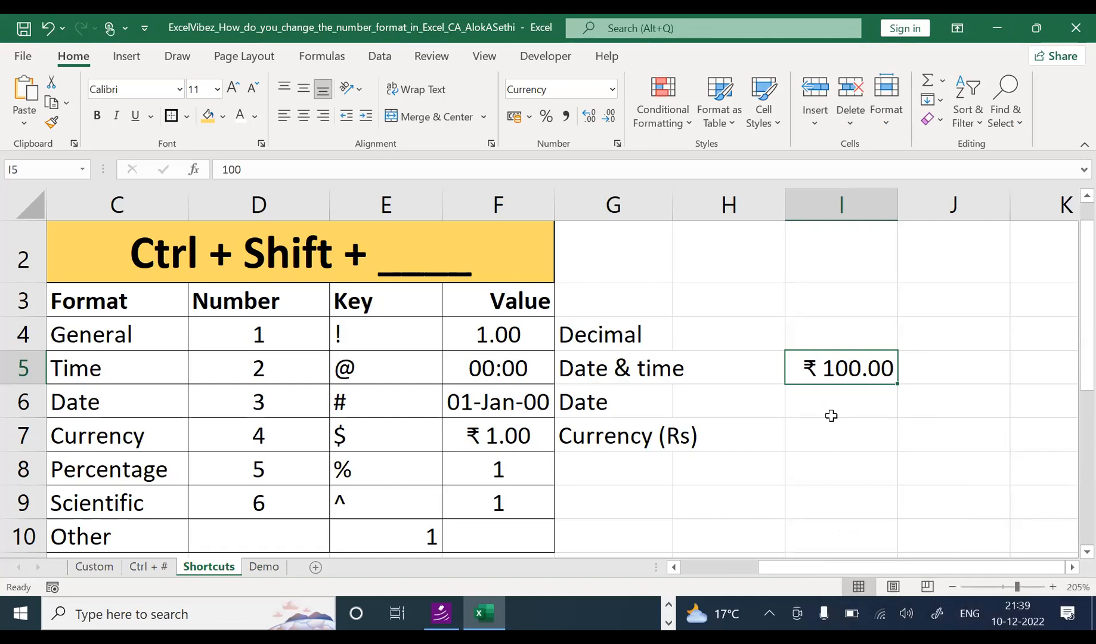
pyautogui.press('Left')
pyautogui.press('Left')
pyautogui.press('Left')
pyautogui.press('Left')
pyautogui.press('Left')
pyautogui.press('Left')
pyautogui.press('Left')
pyautogui.press('Left')
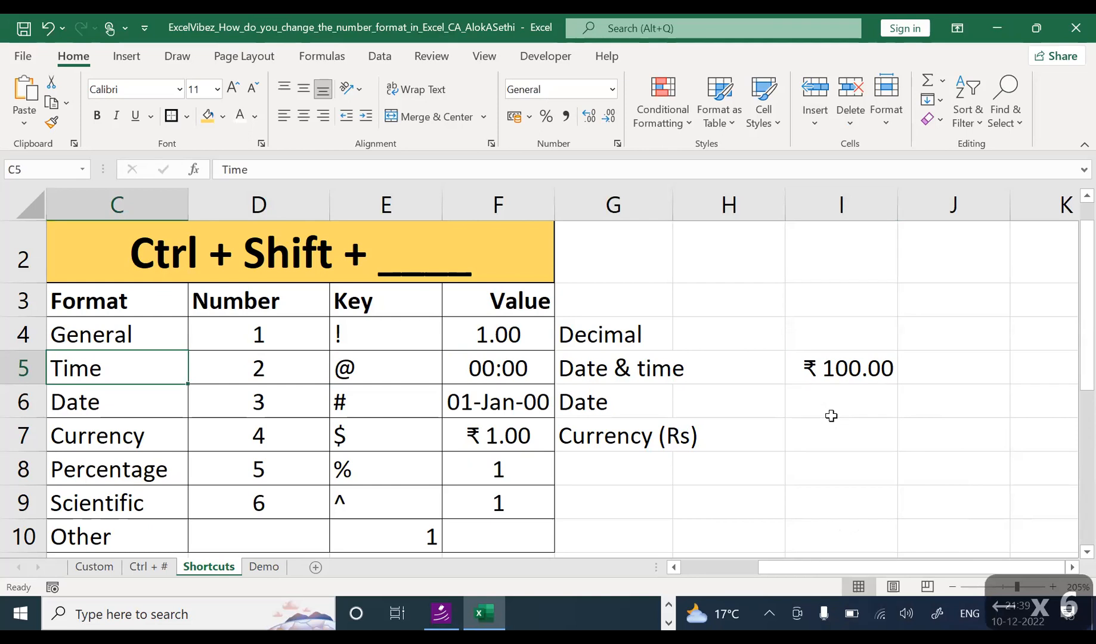
# Step: Format F8 as a percentage (100%) and label G8 'Percentage'
pyautogui.press('Right')
pyautogui.press('Right')
pyautogui.press('Right')
pyautogui.press('Right')
pyautogui.press('Down')
pyautogui.press('Down')
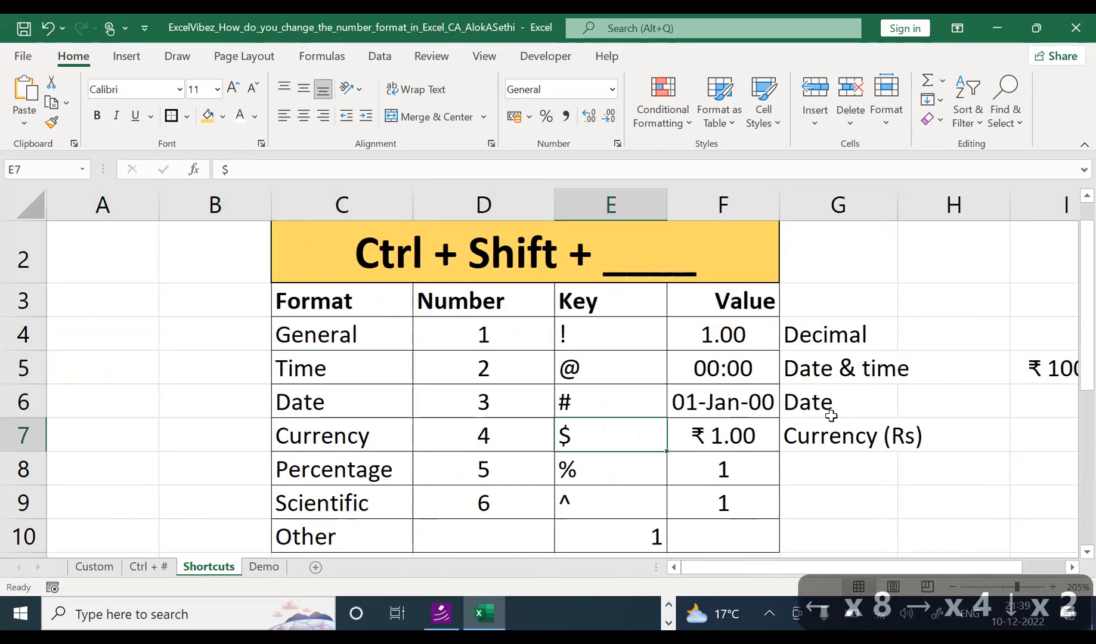
pyautogui.press('Down')
pyautogui.press('Right')
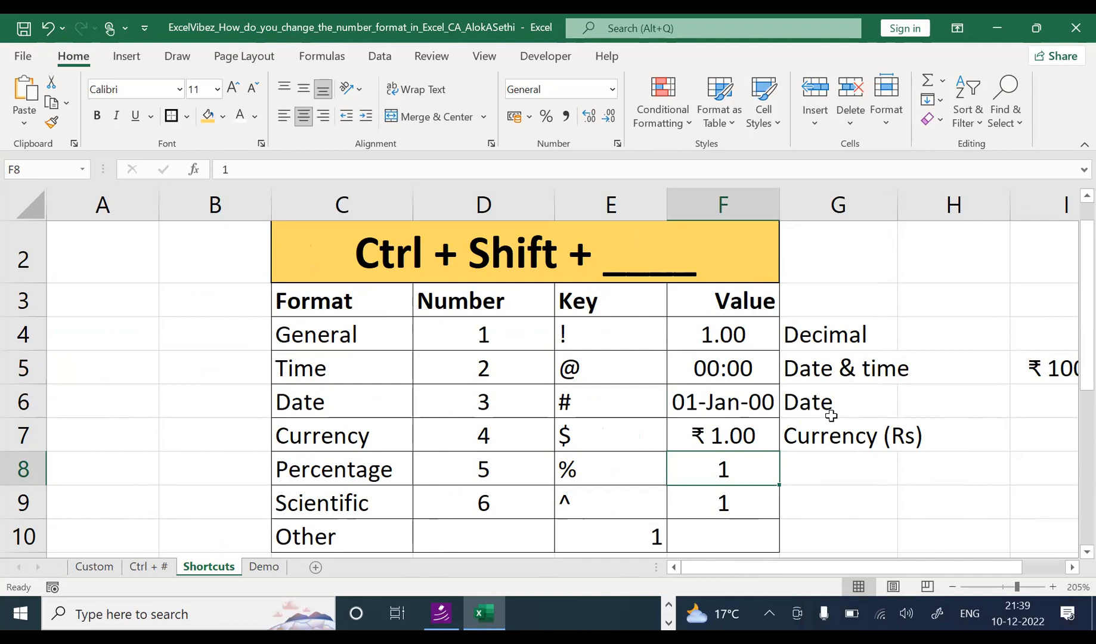
pyautogui.hotkey('ctrl', 'shift', '5')
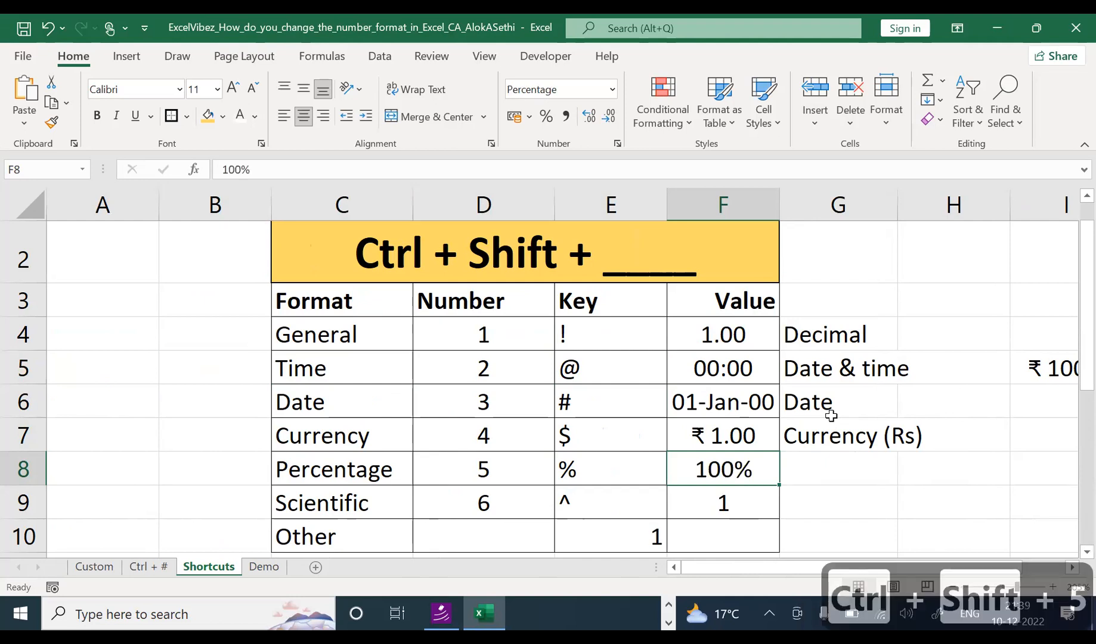
pyautogui.press('Right')
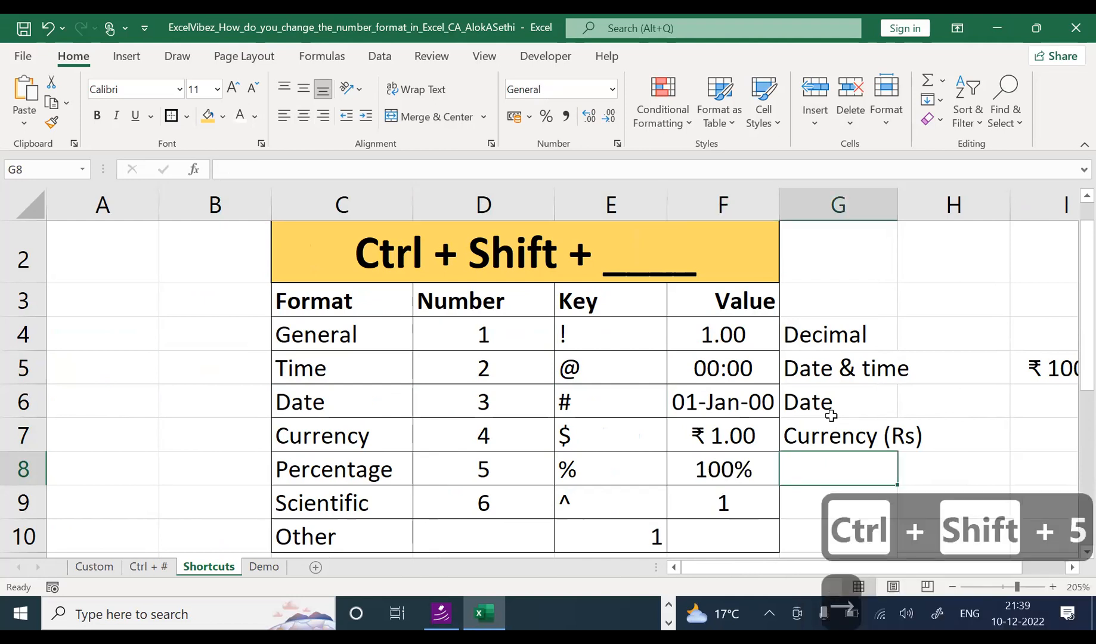
pyautogui.write('Perce')
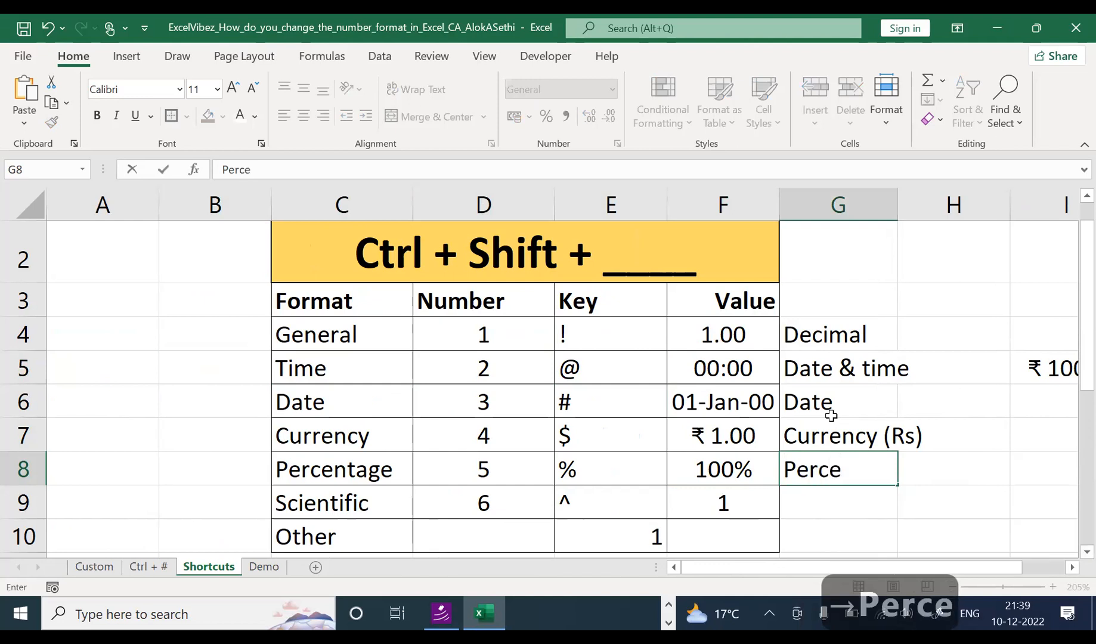
pyautogui.write('tn')
pyautogui.press('BackSpace')
pyautogui.press('BackSpace')
pyautogui.write('ntage')
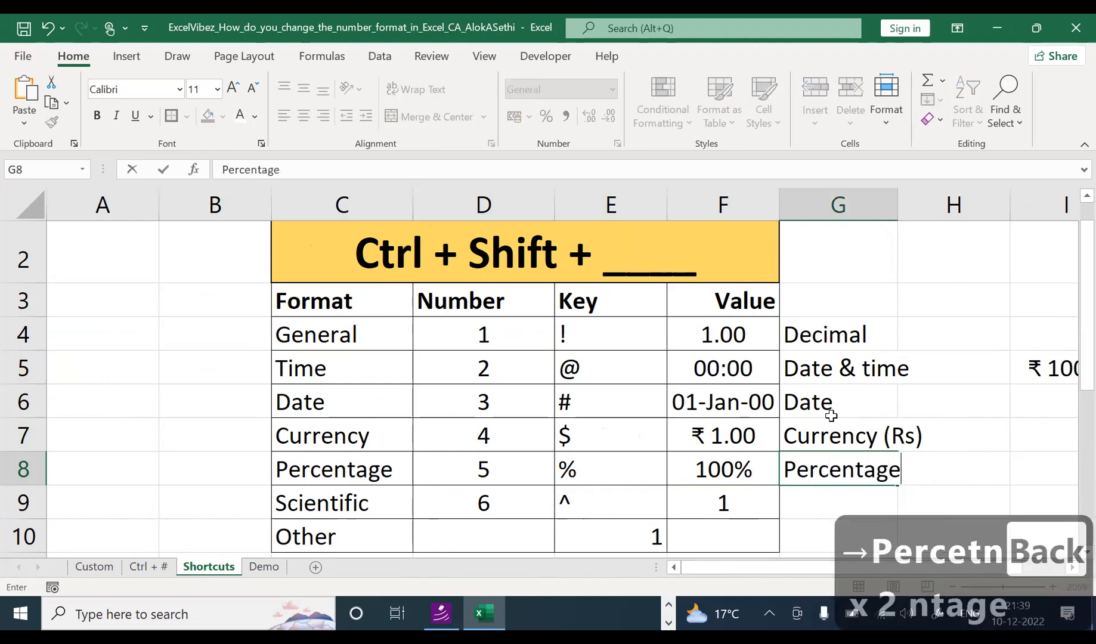
pyautogui.press('Return')
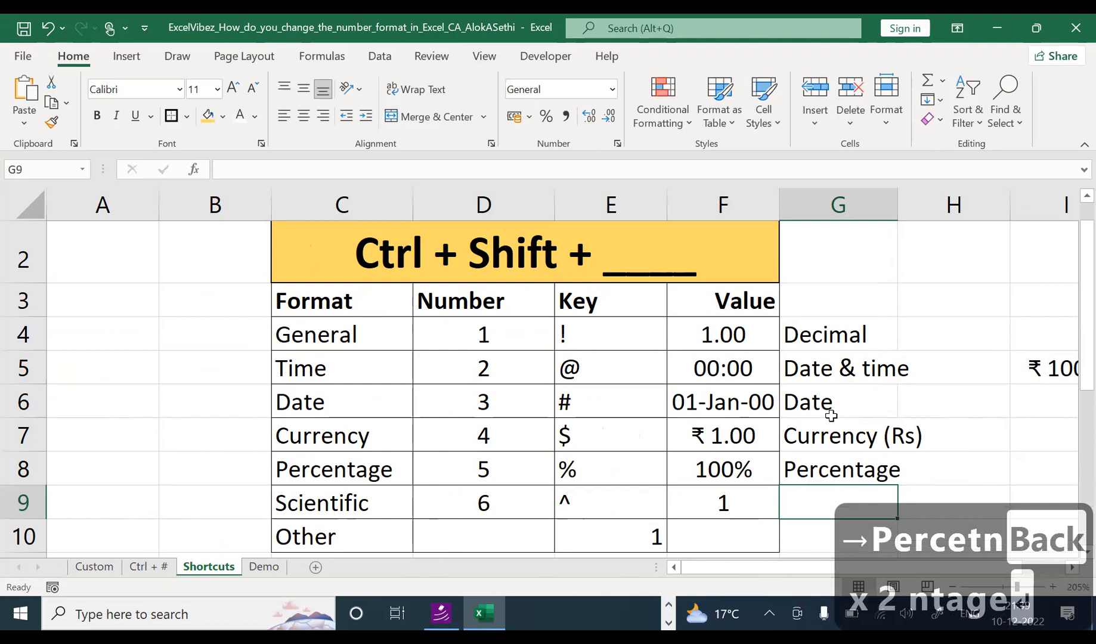
# Step: Format F9 in scientific notation (1.00E+00) and label G9 'Scientic'
pyautogui.press('Left')
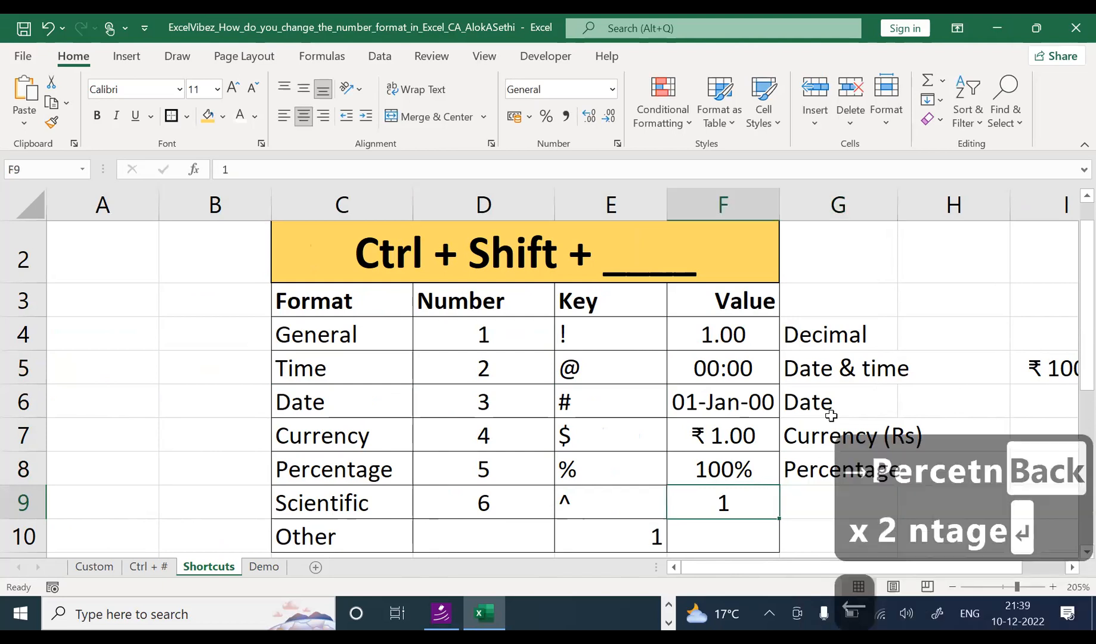
pyautogui.hotkey('ctrl', 'shift', '6')
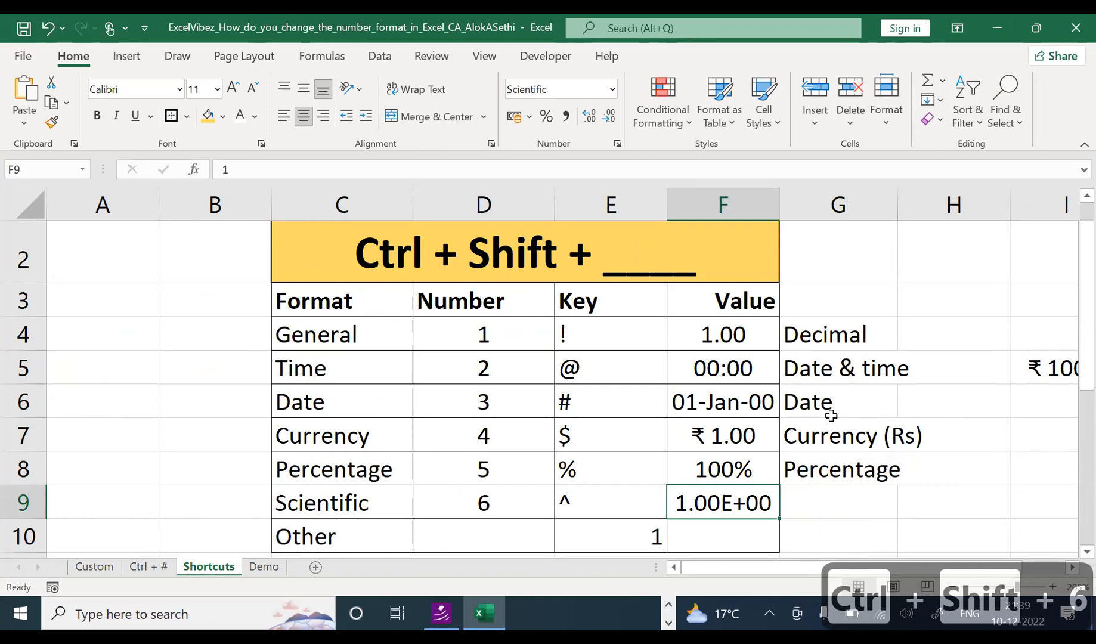
pyautogui.press('Right')
pyautogui.write('Sc')
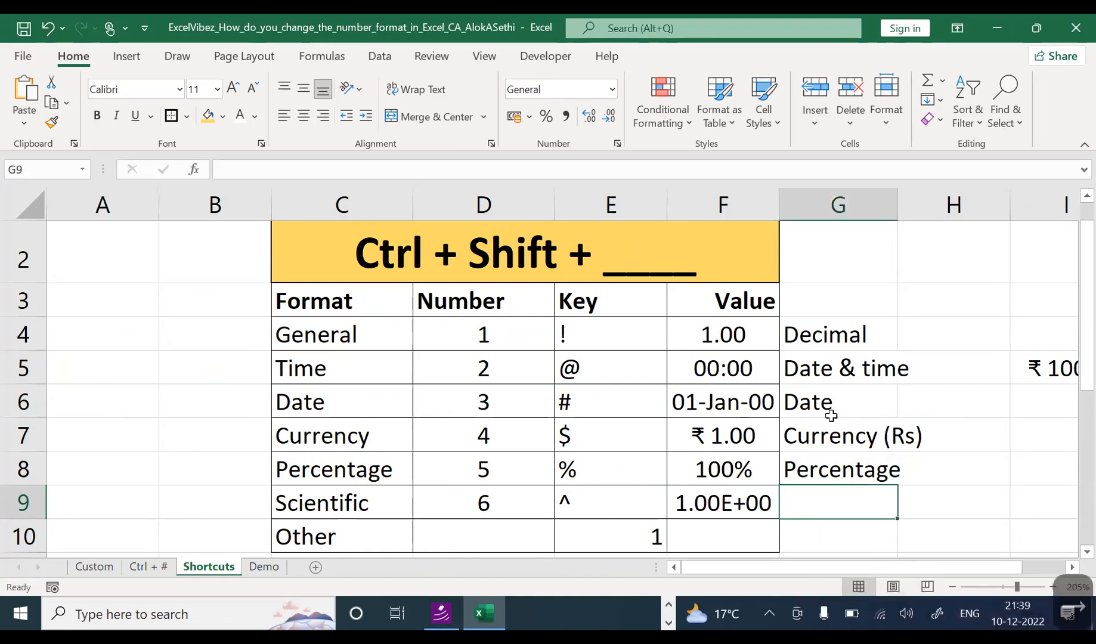
pyautogui.write('ientic')
pyautogui.press('Return')
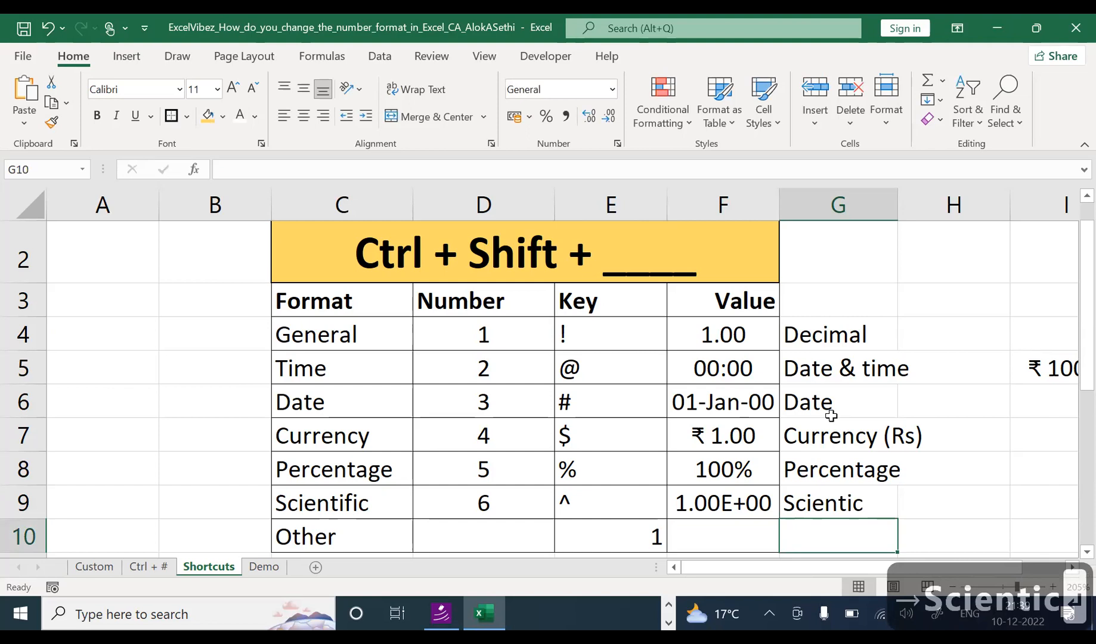
# Step: Open Format Cells for F9 to see its Scientific format with 2 decimal places
pyautogui.press('Up')
pyautogui.press('Up')
pyautogui.press('Up')
pyautogui.press('Up')
pyautogui.press('Up')
pyautogui.press('Left')
pyautogui.press('Up')
pyautogui.press('Up')
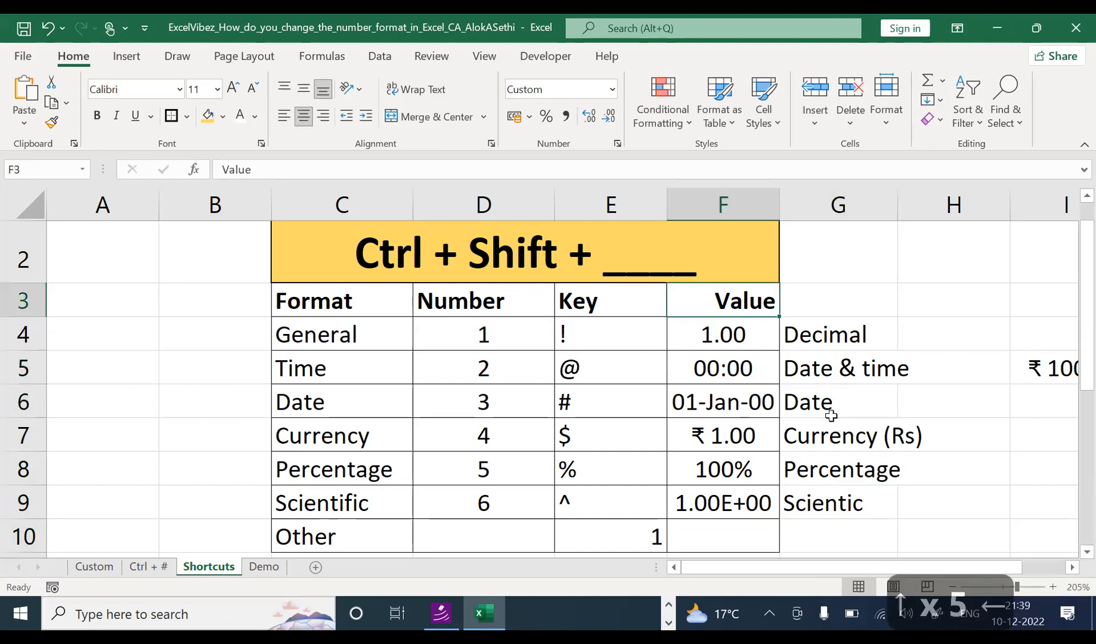
pyautogui.press('Up')
pyautogui.press('Down')
pyautogui.press('Down')
pyautogui.press('Down')
pyautogui.press('Down')
pyautogui.press('Down')
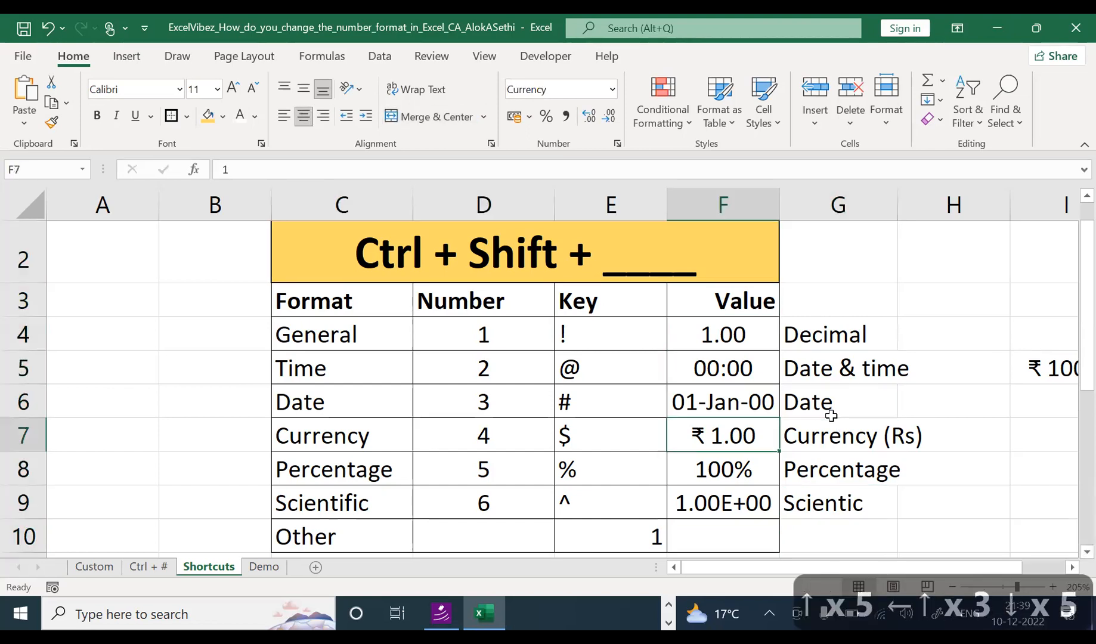
pyautogui.press('Down')
pyautogui.press('Down')
pyautogui.hotkey('ctrl', '1')
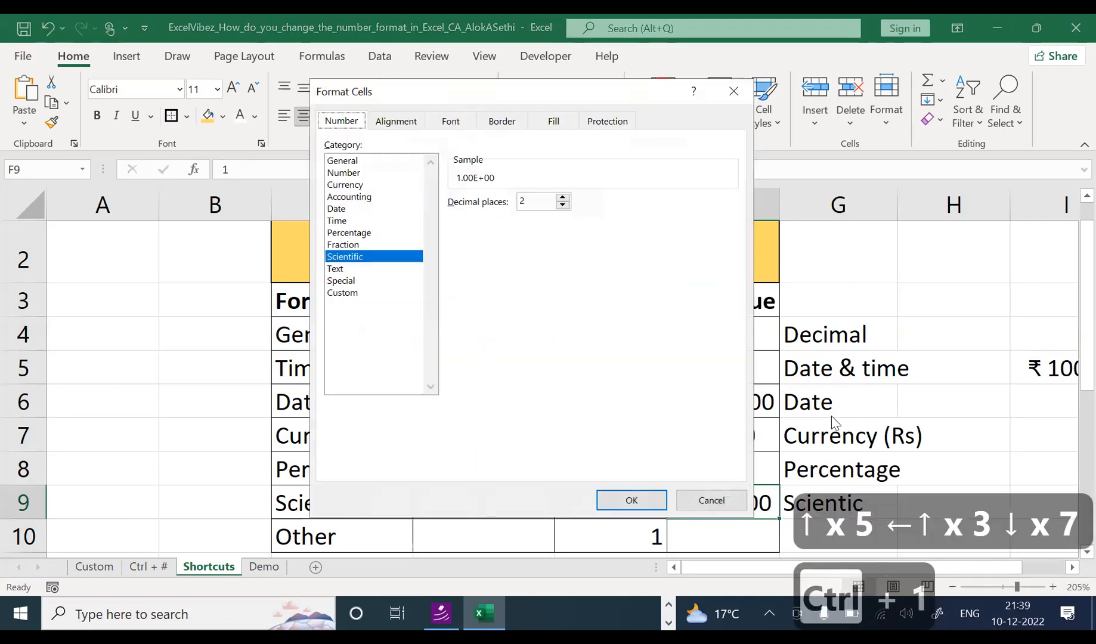
# Step: Preview each category from Number through Special to Custom for F9, then cancel unchanged
pyautogui.click(360, 173)
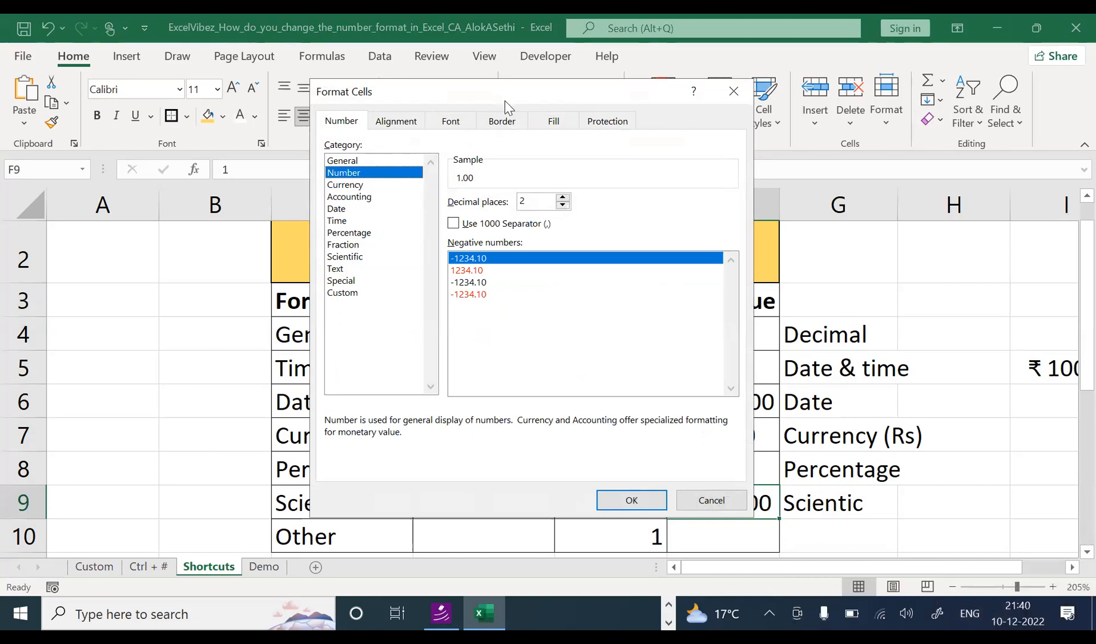
pyautogui.moveTo(505, 108); pyautogui.dragTo(551, 144)
pyautogui.click(385, 220)
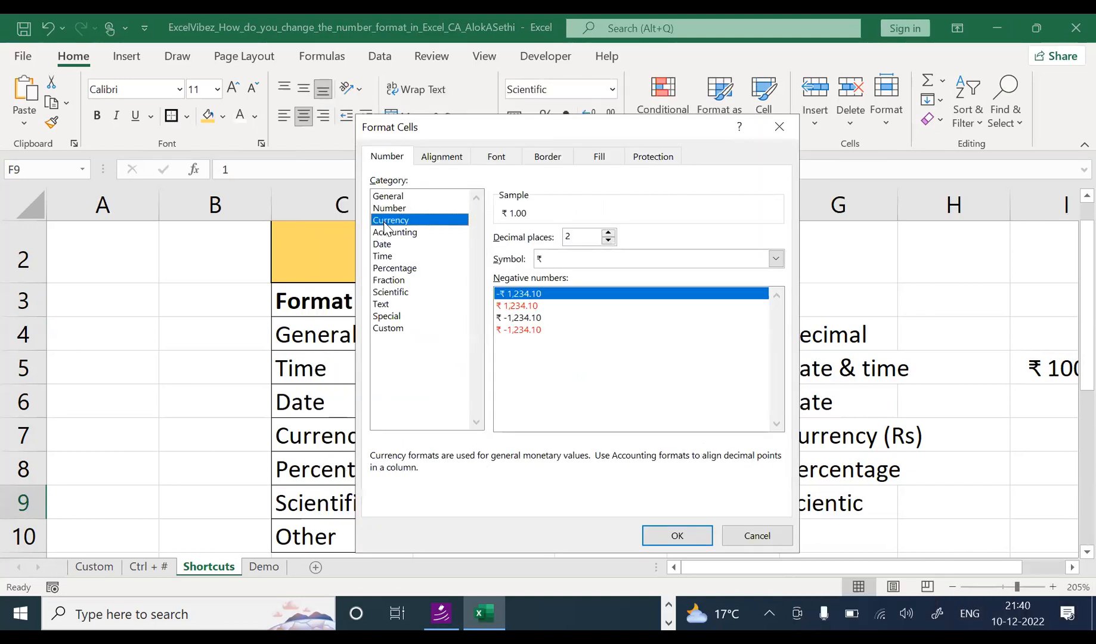
pyautogui.click(386, 234)
pyautogui.click(384, 244)
pyautogui.click(385, 256)
pyautogui.click(388, 268)
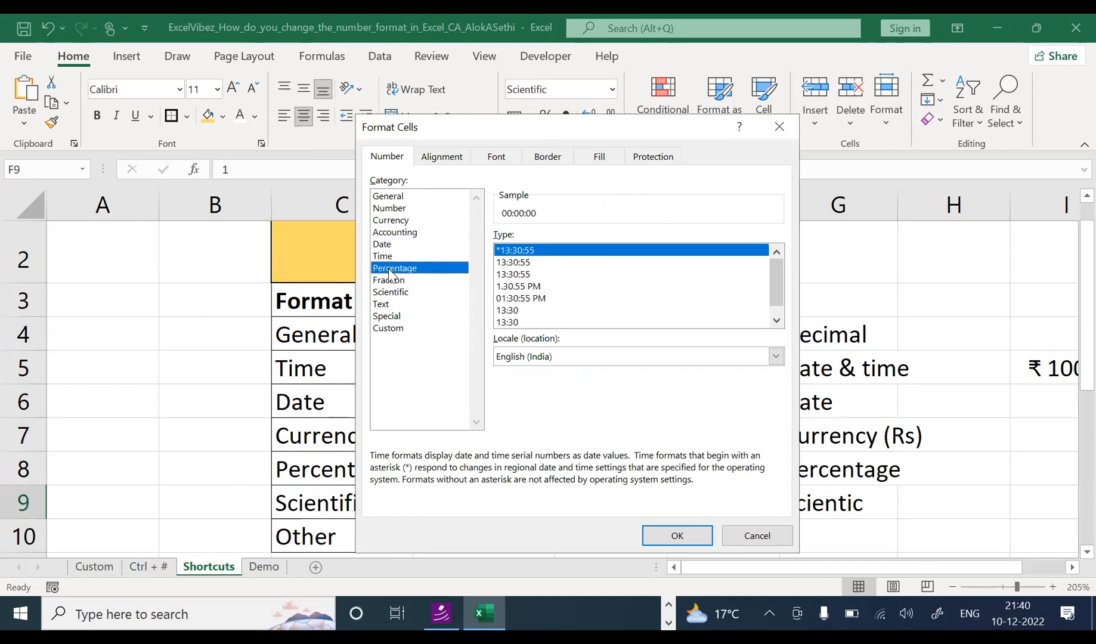
pyautogui.click(391, 280)
pyautogui.click(391, 292)
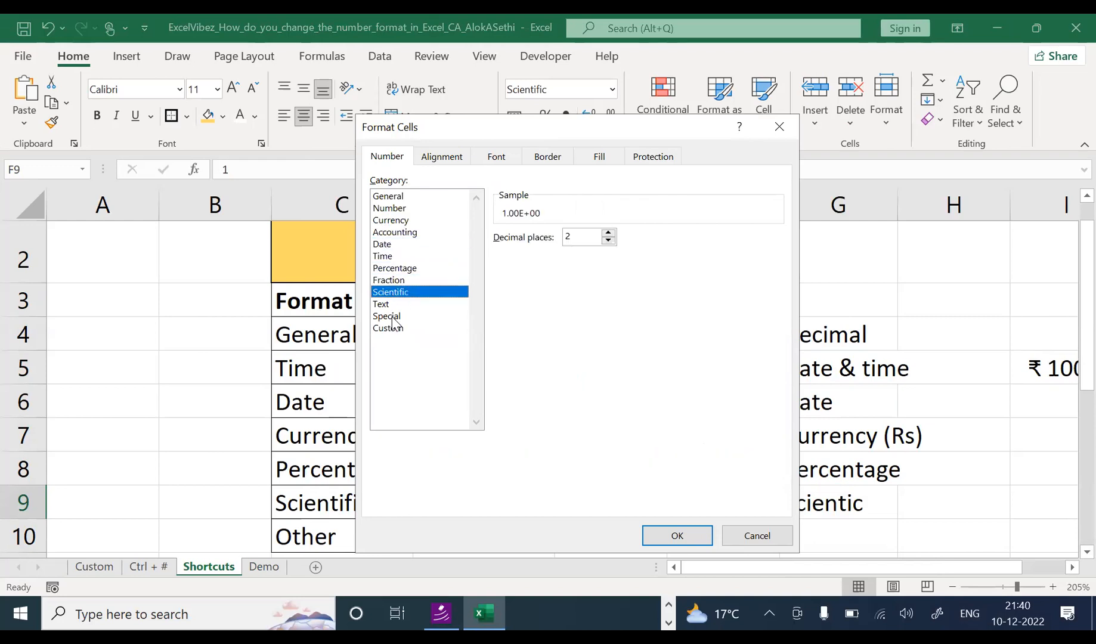
pyautogui.click(388, 304)
pyautogui.click(389, 316)
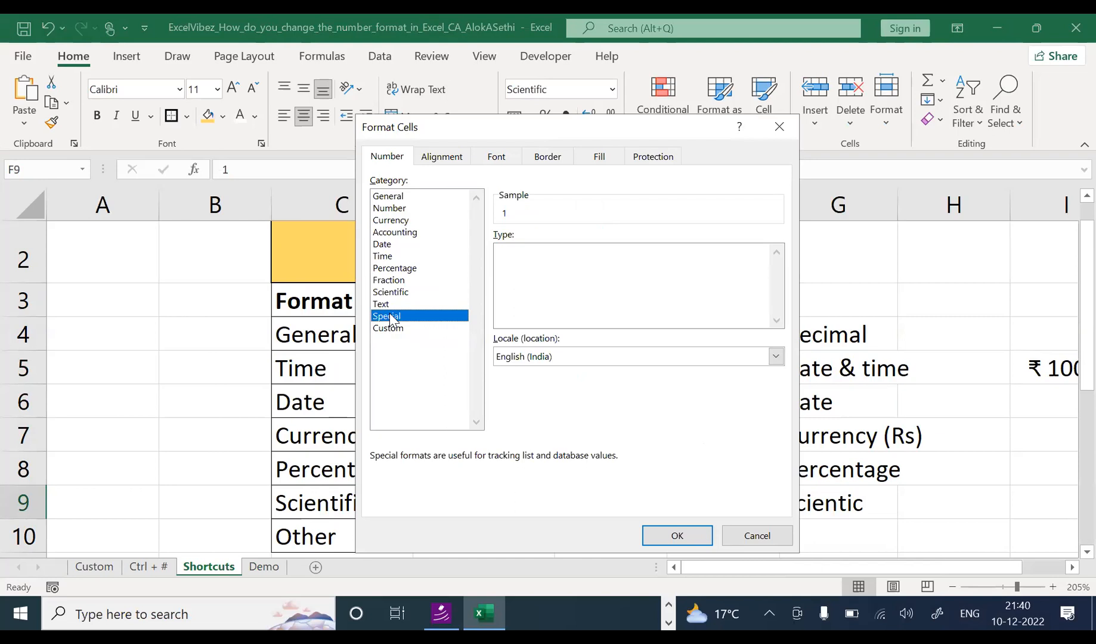
pyautogui.click(391, 329)
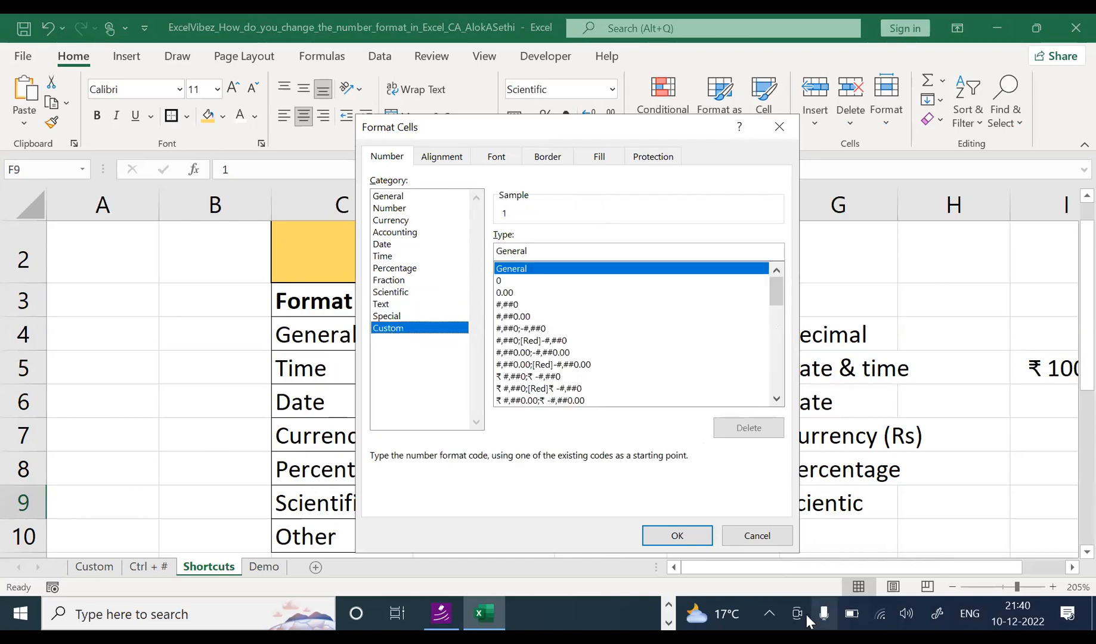
pyautogui.click(756, 540)
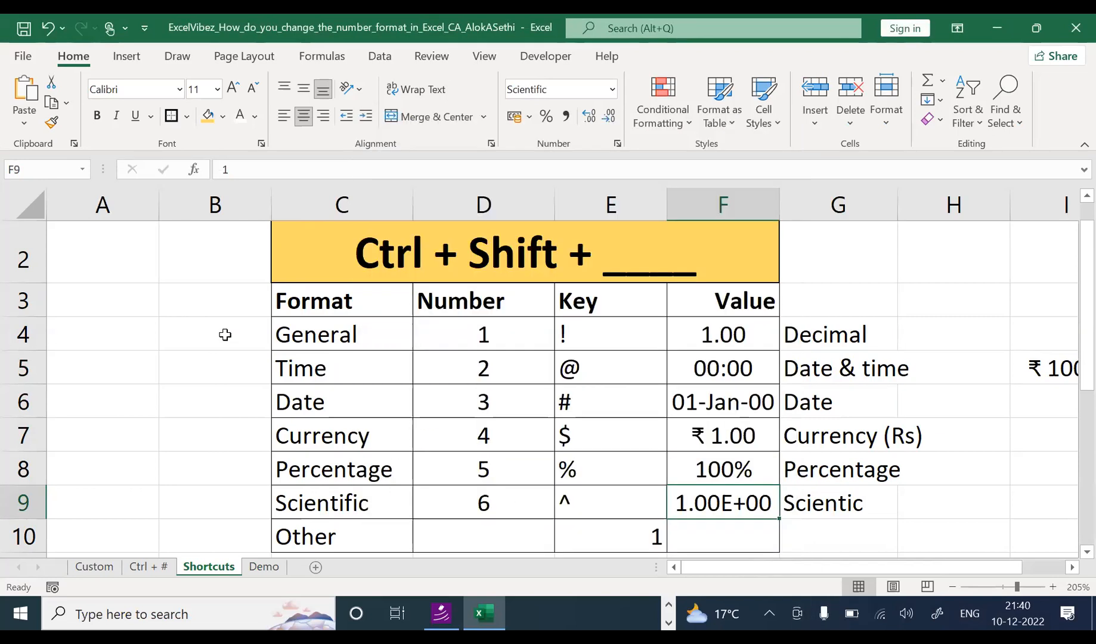
# Step: Edit the C2 title to read 'Ctrl + Shift + _#_'
pyautogui.click(379, 263)
pyautogui.moveTo(513, 326); pyautogui.dragTo(486, 502)
pyautogui.doubleClick(629, 258)
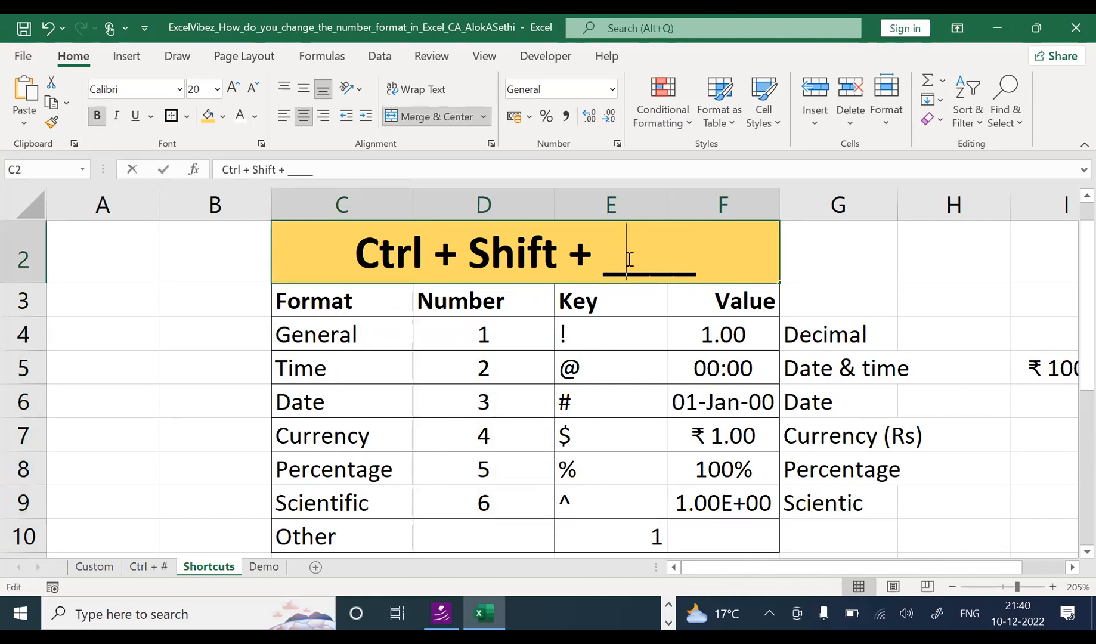
pyautogui.write('#')
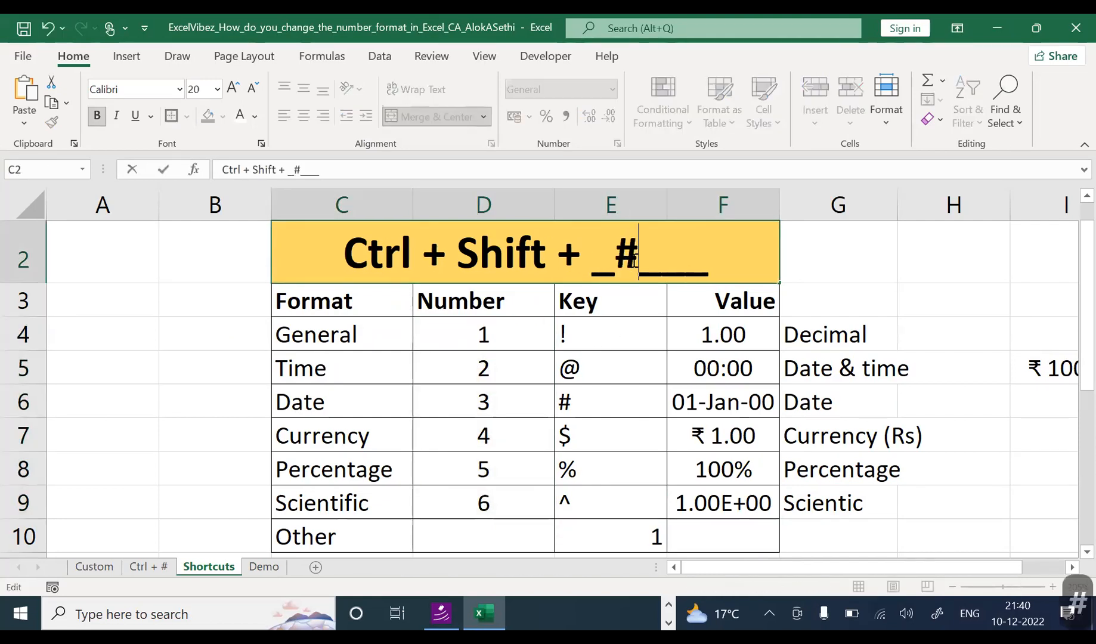
pyautogui.press('Delete')
pyautogui.press('Delete')
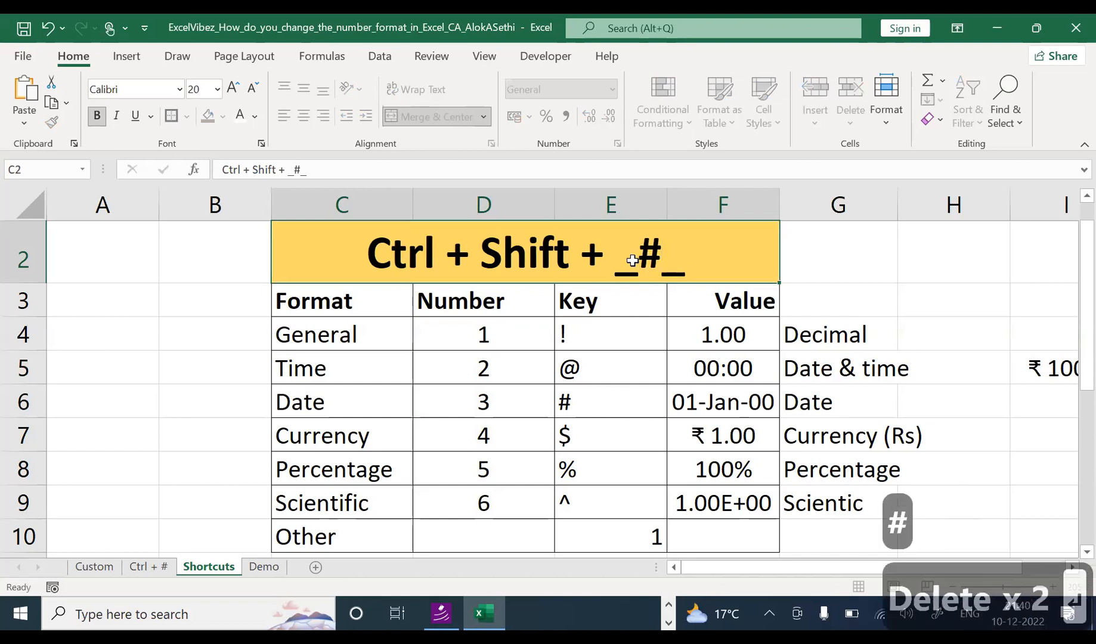
pyautogui.press('Return')
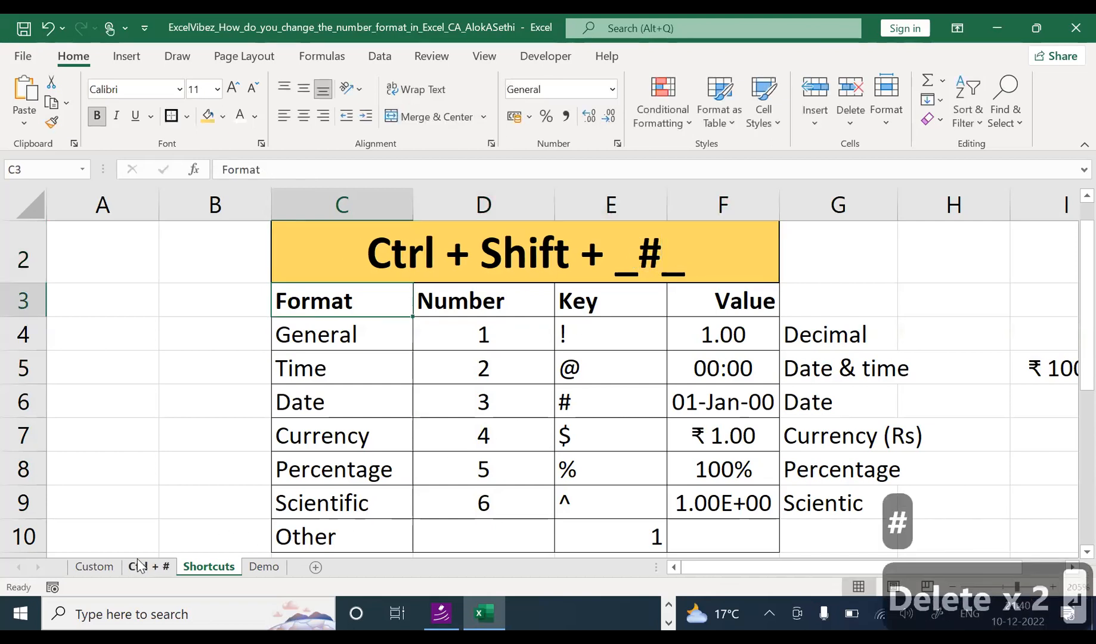
# Step: Switch to the Custom sheet and select cells beside its format code notes
pyautogui.click(100, 567)
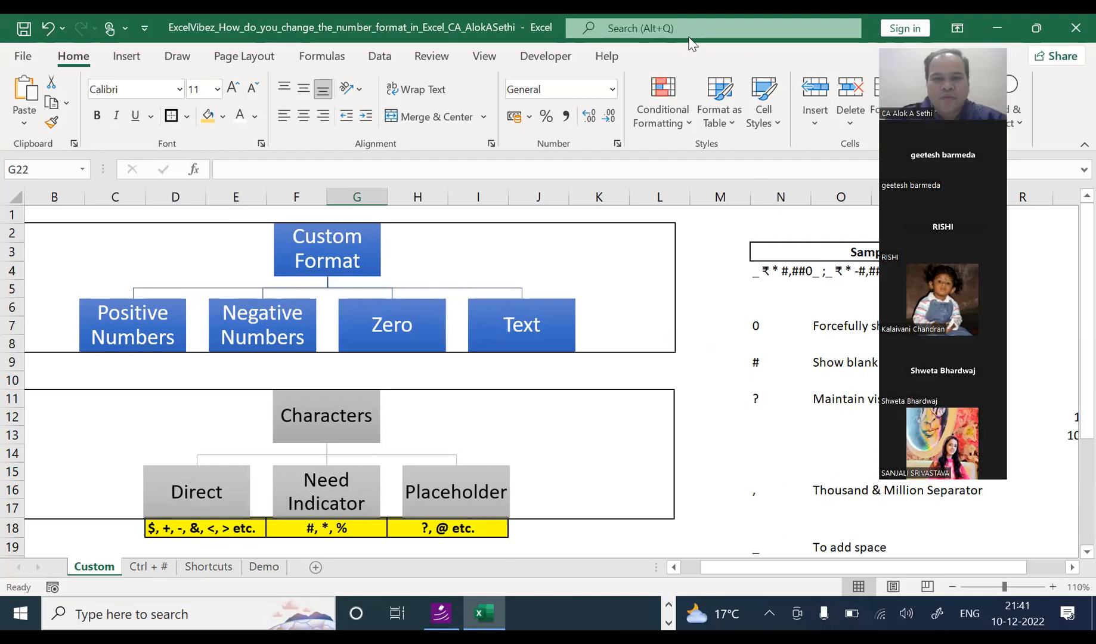
pyautogui.click(681, 269)
pyautogui.click(719, 289)
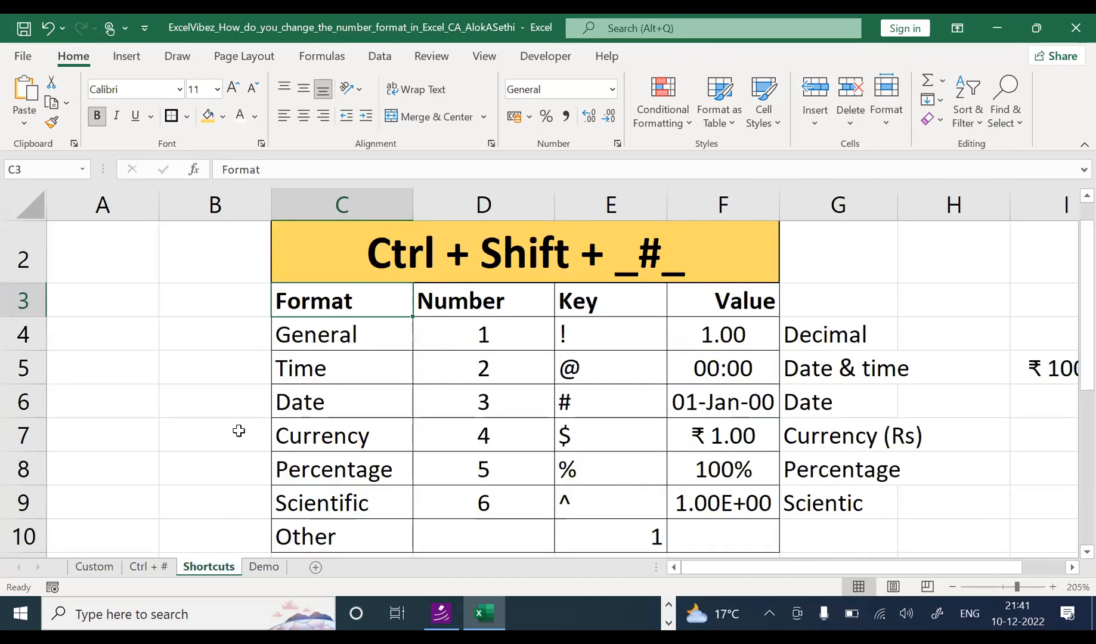
pyautogui.click(262, 568)
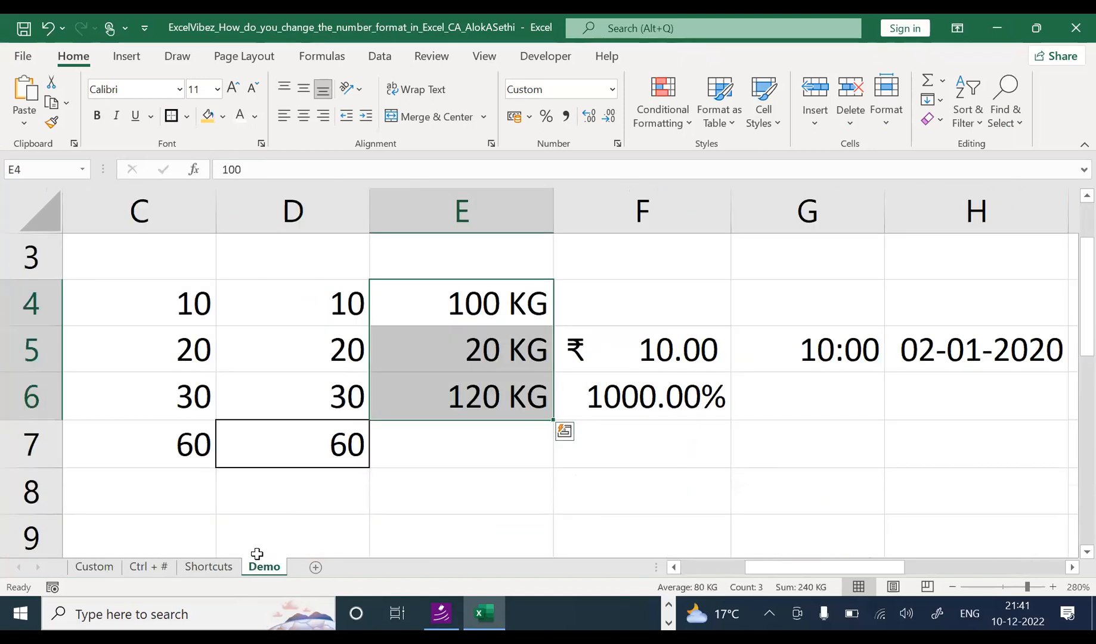
pyautogui.click(286, 316)
pyautogui.click(149, 316)
pyautogui.click(146, 346)
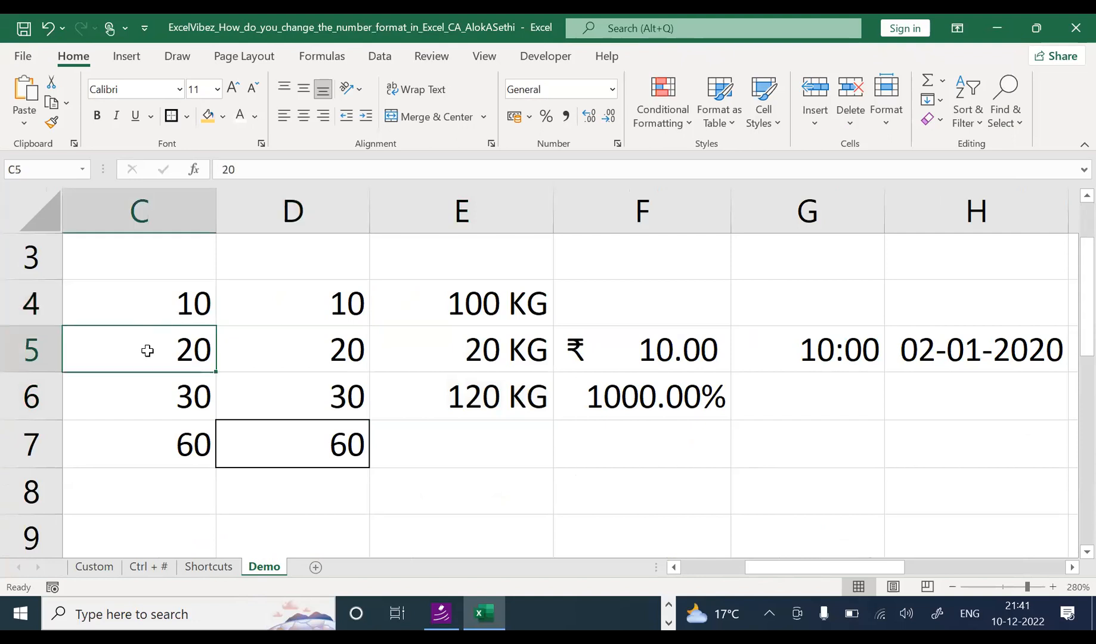
pyautogui.click(146, 380)
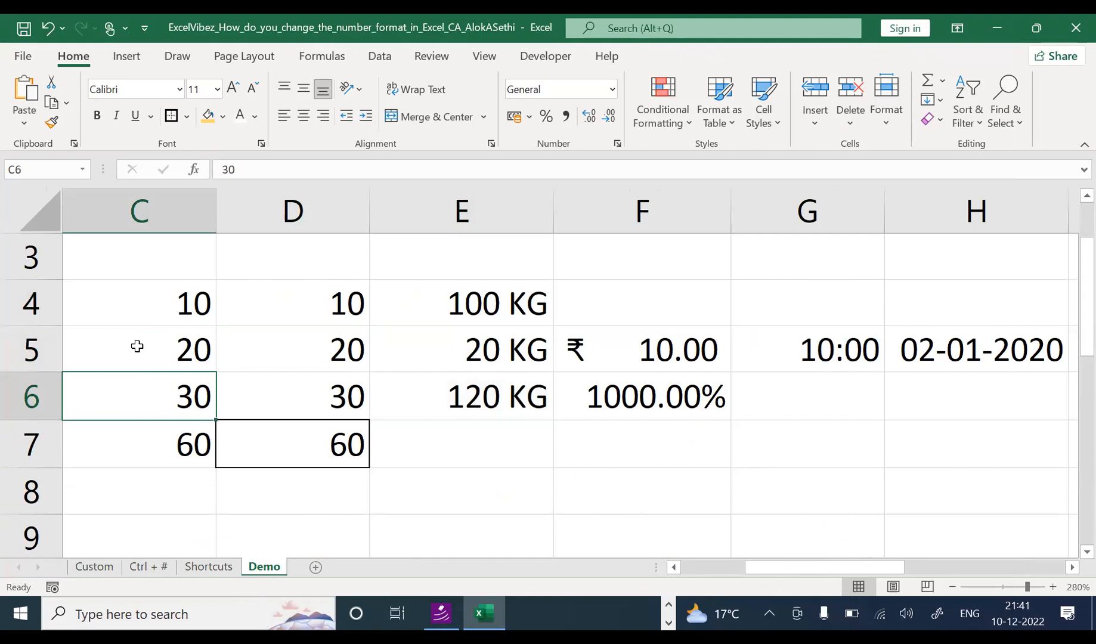
pyautogui.click(168, 312)
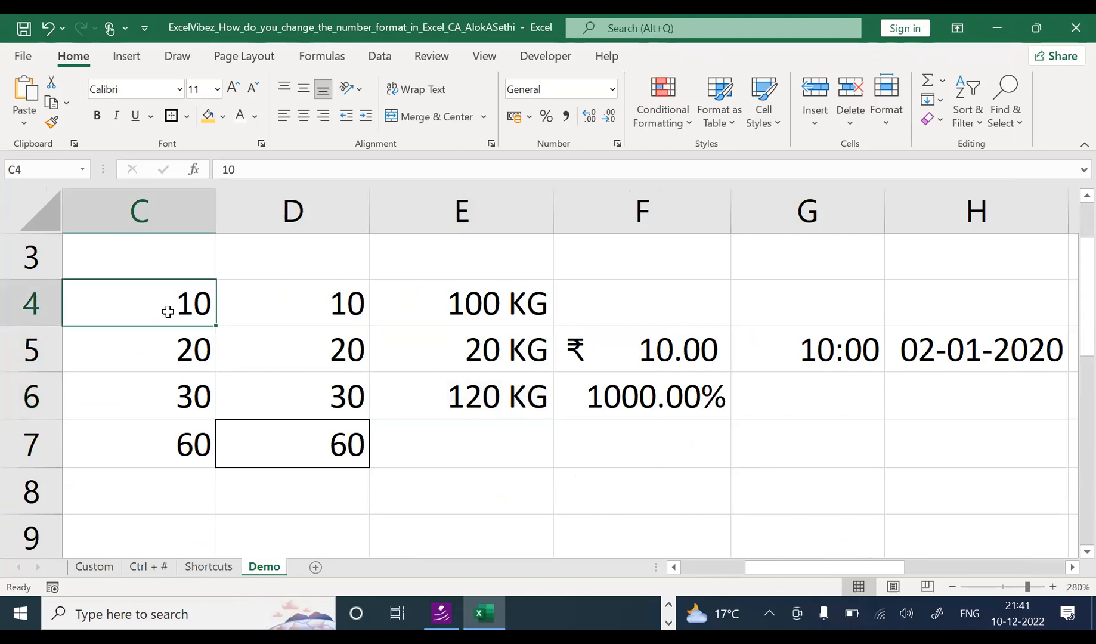
pyautogui.press('Down')
pyautogui.press('Down')
pyautogui.press('Down')
pyautogui.press('Up')
pyautogui.press('Up')
pyautogui.press('Up')
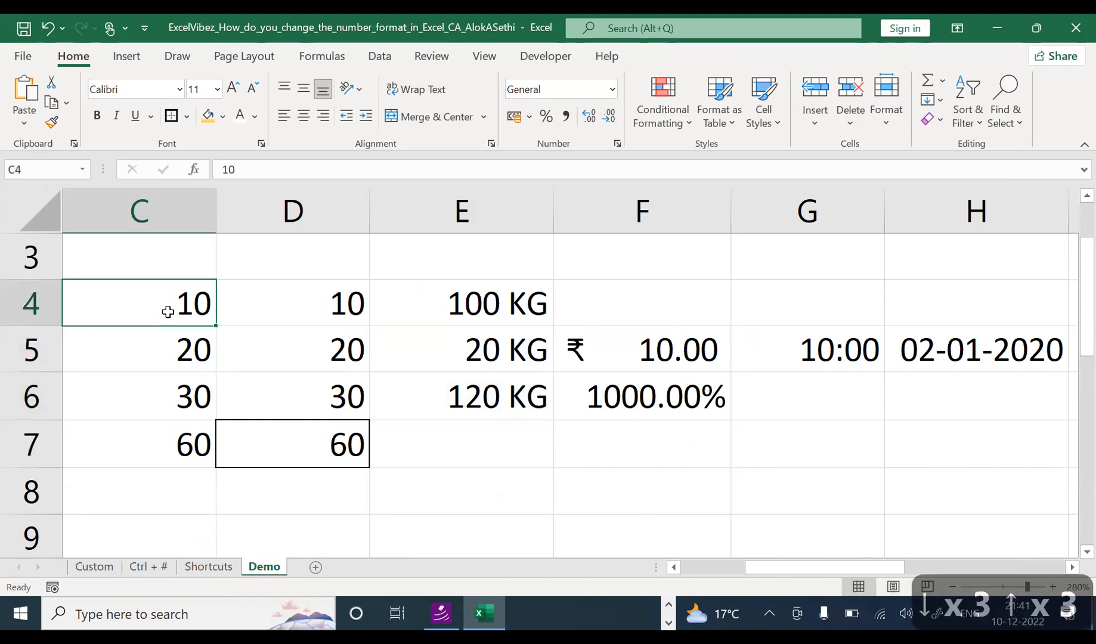
pyautogui.press('Right')
pyautogui.press('Right')
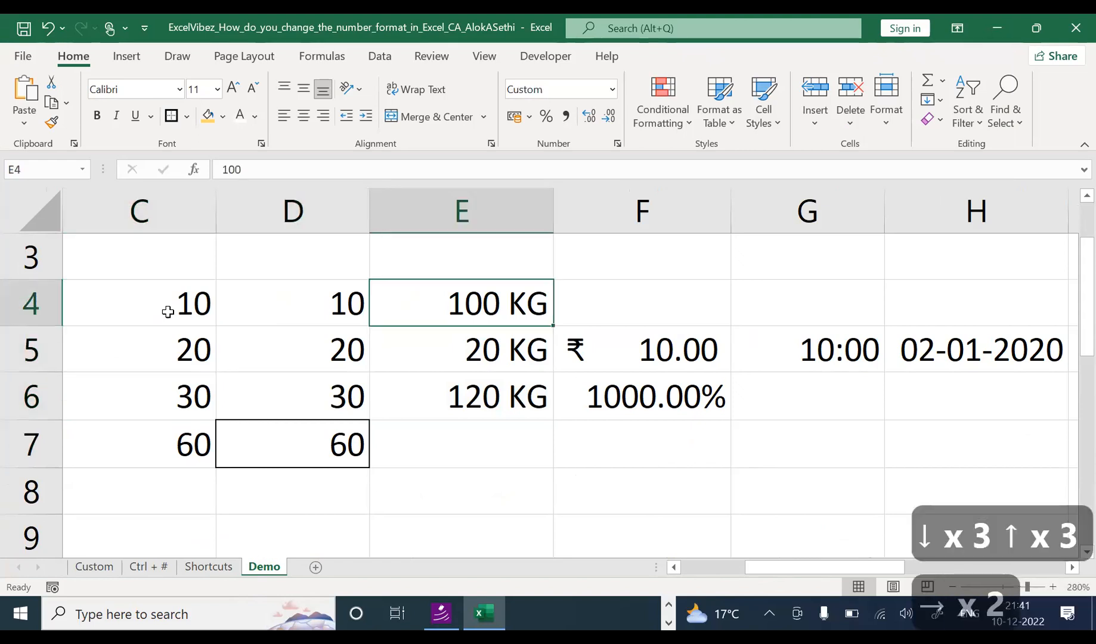
pyautogui.hotkey('ctrl', '1')
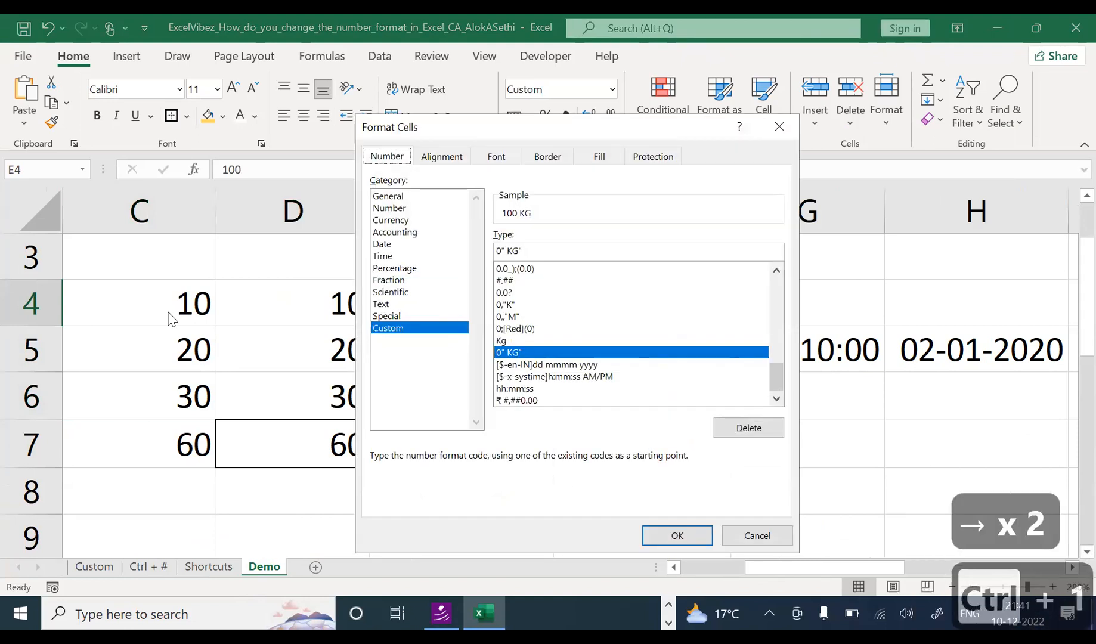
pyautogui.click(508, 253)
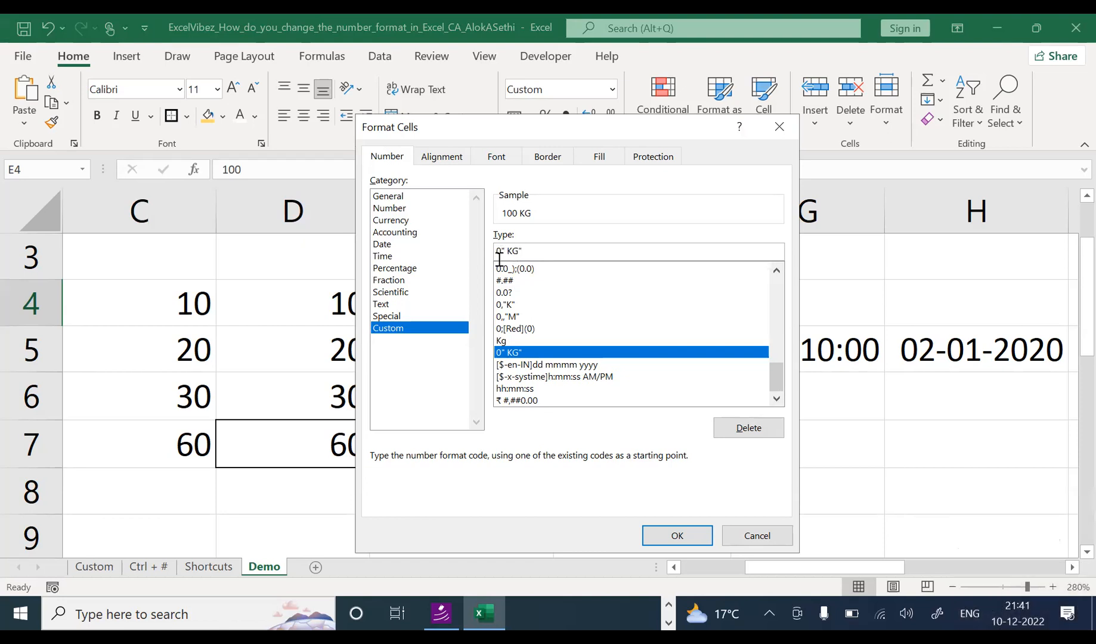
pyautogui.press('Escape')
pyautogui.moveTo(157, 301); pyautogui.dragTo(162, 433)
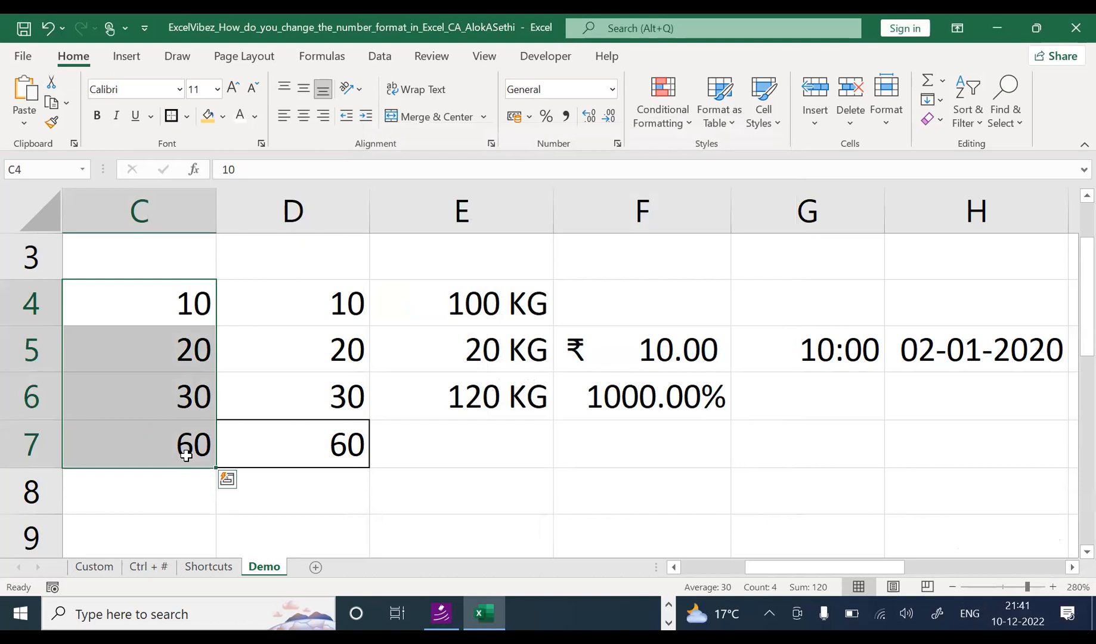
pyautogui.hotkey('ctrl', '1')
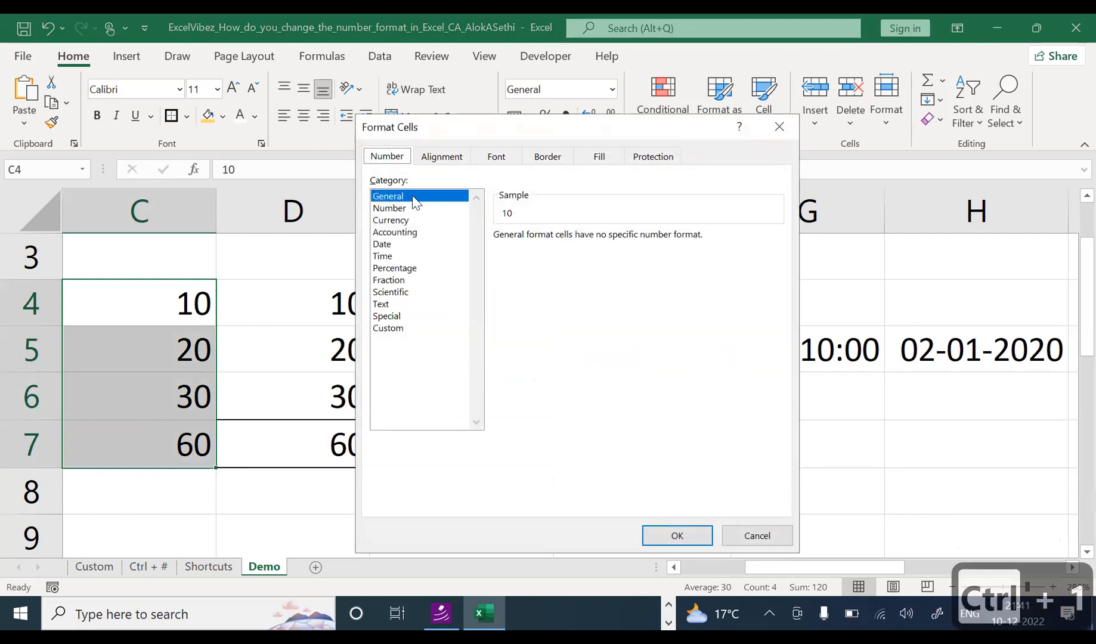
# Step: Apply the custom code 0" Ltr" to C4:C7 so they read 10, 20, 30 and 60 Ltr
pyautogui.click(391, 329)
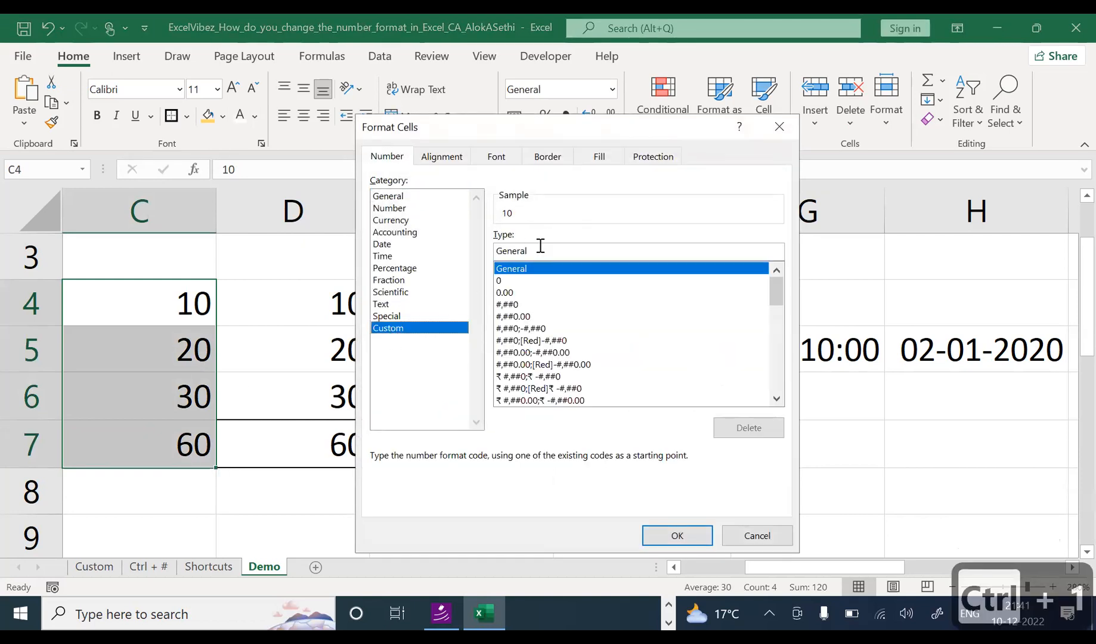
pyautogui.press('Delete')
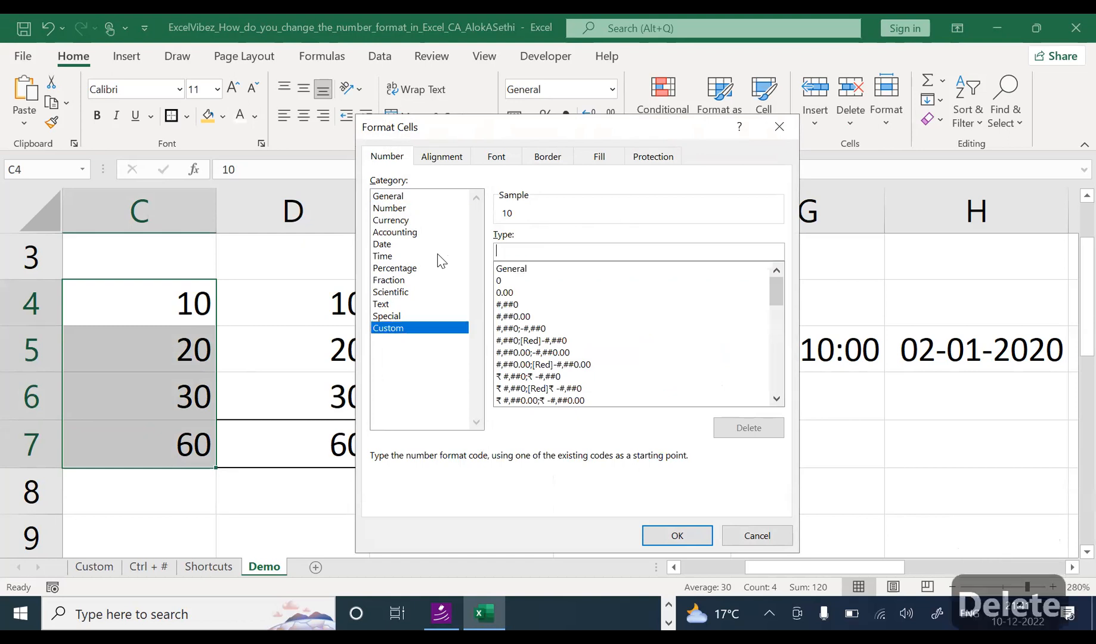
pyautogui.write('0')
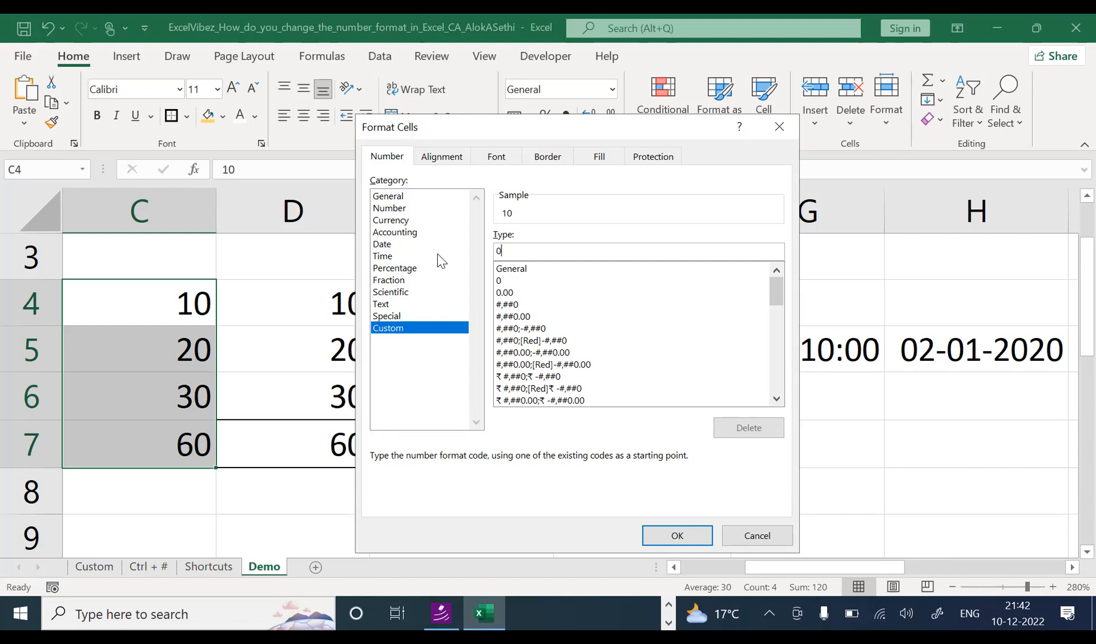
pyautogui.write('"')
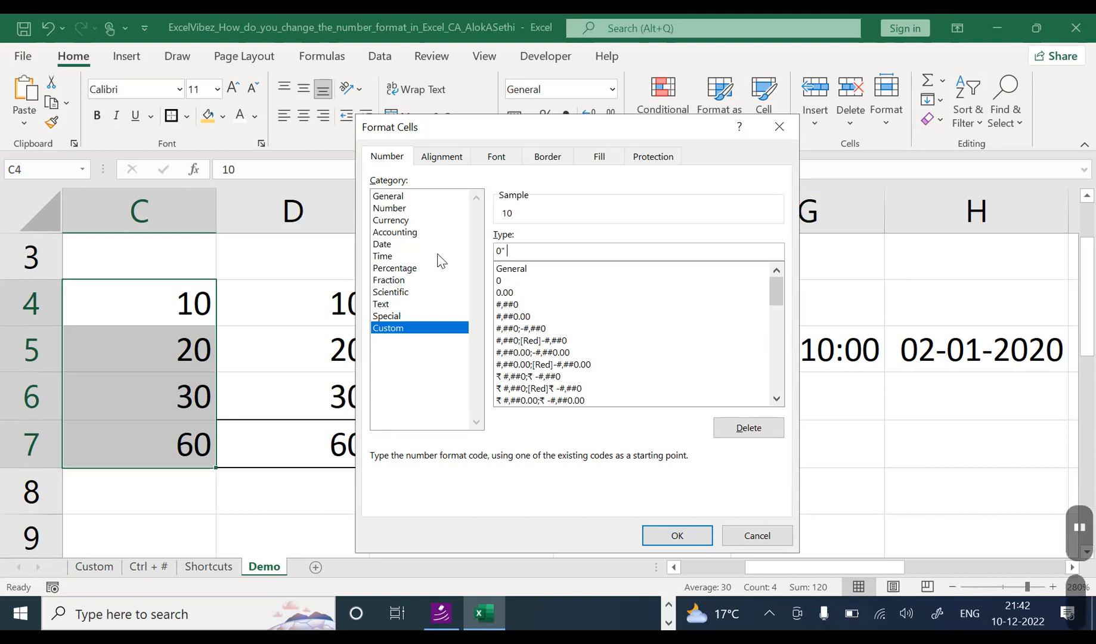
pyautogui.write(' Ltr')
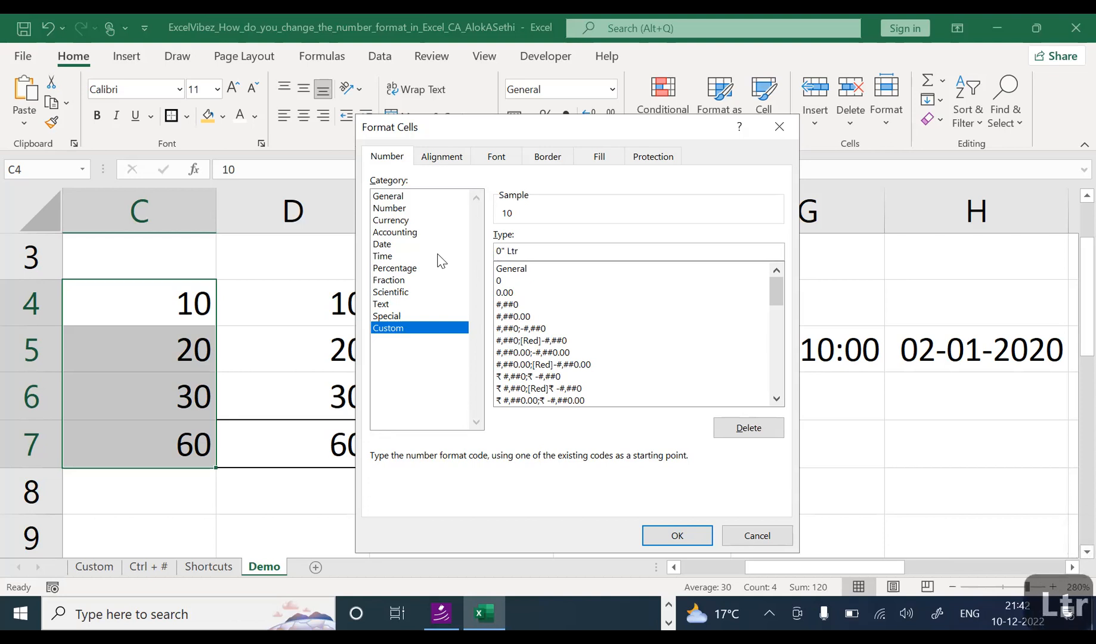
pyautogui.write('"')
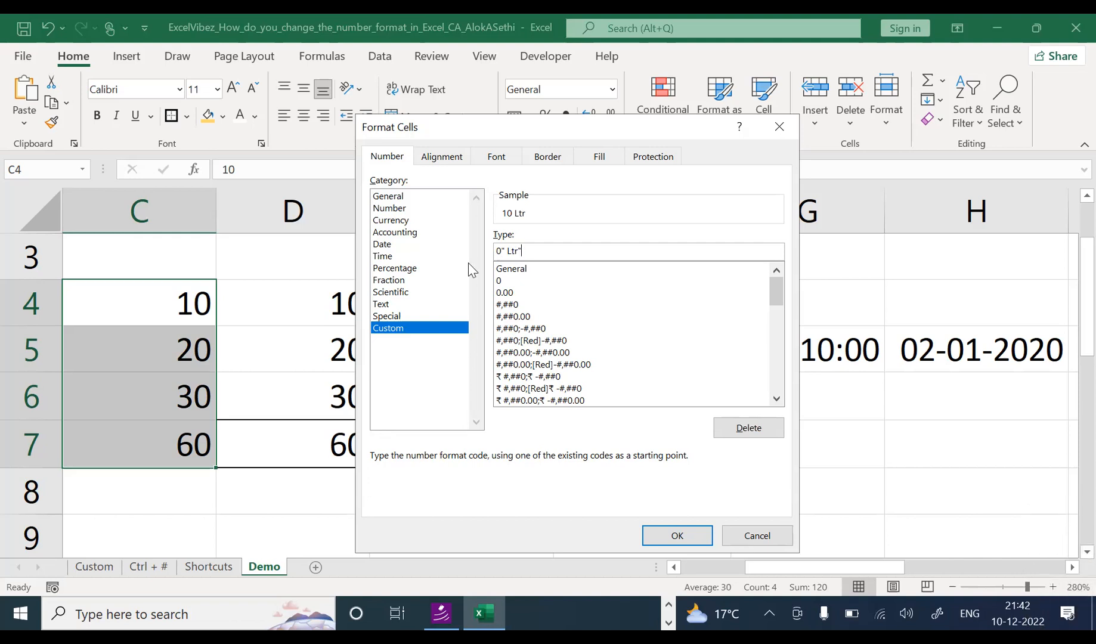
pyautogui.click(501, 251)
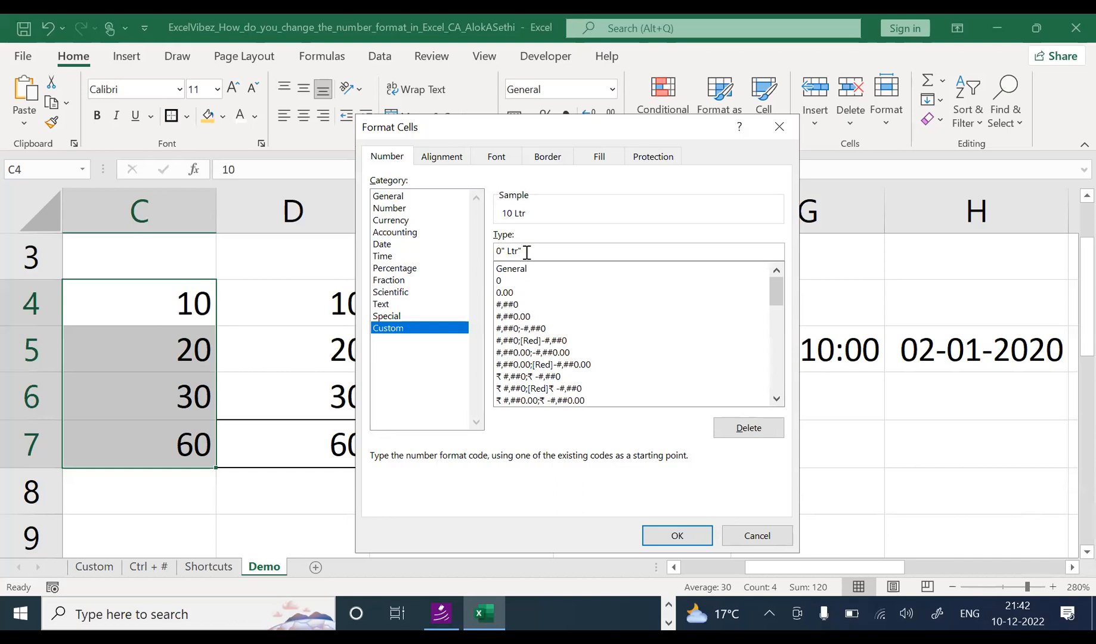
pyautogui.click(678, 536)
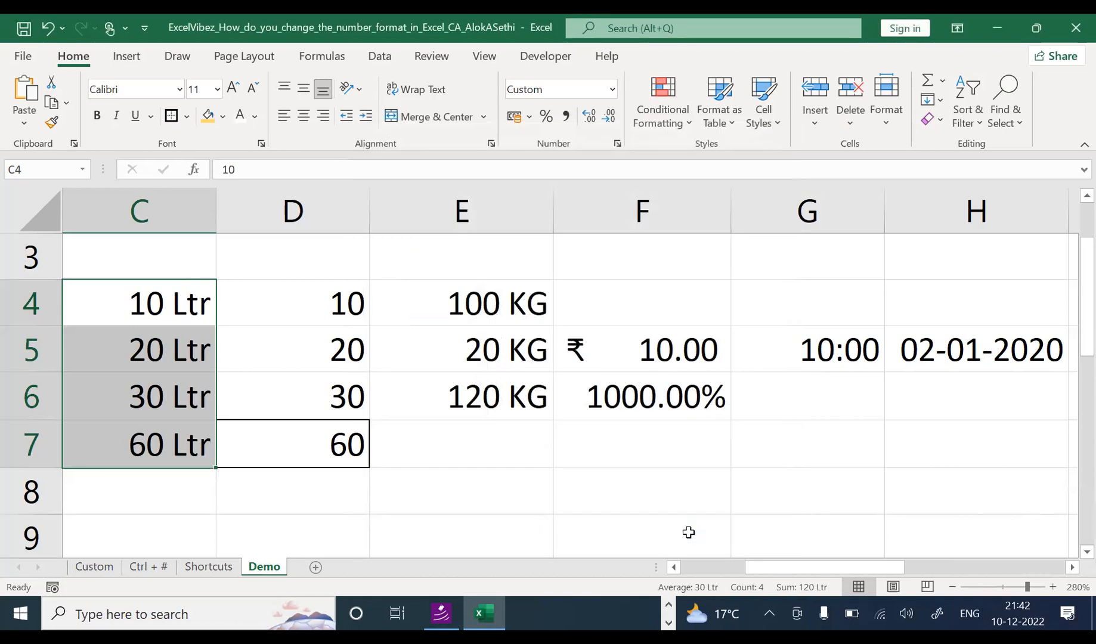
# Step: Give the total cell C7 a yellow fill
pyautogui.click(183, 520)
pyautogui.click(170, 412)
pyautogui.click(169, 426)
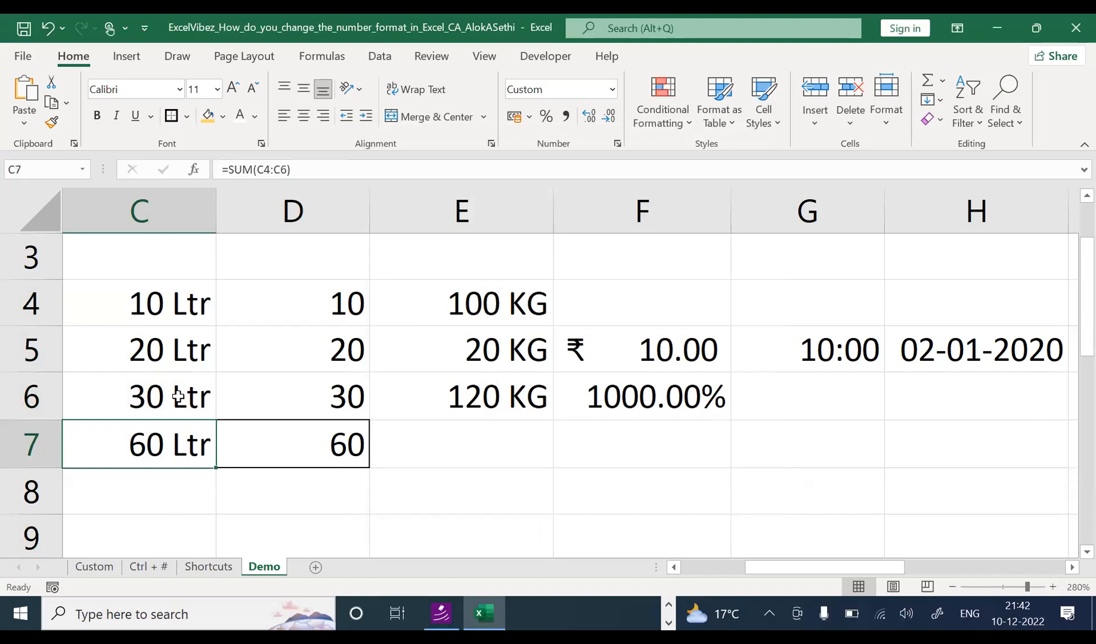
pyautogui.click(209, 116)
# Step: Reveal C7's =SUM(C4:C6) formula in edit mode
pyautogui.click(208, 482)
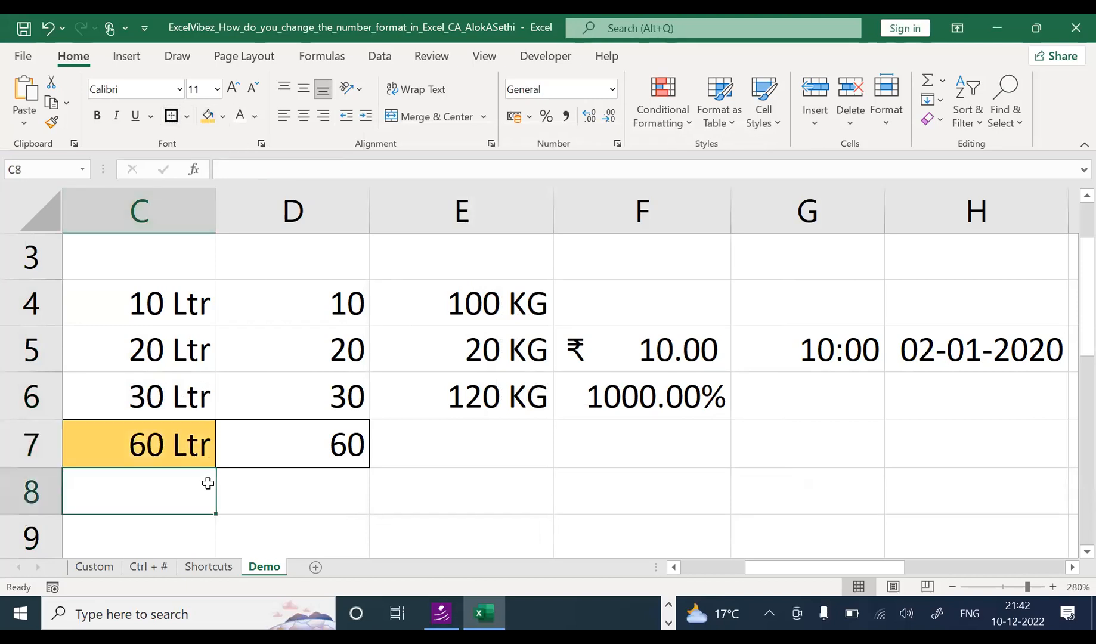
pyautogui.click(151, 444)
pyautogui.moveTo(143, 310); pyautogui.dragTo(142, 444)
pyautogui.click(145, 452)
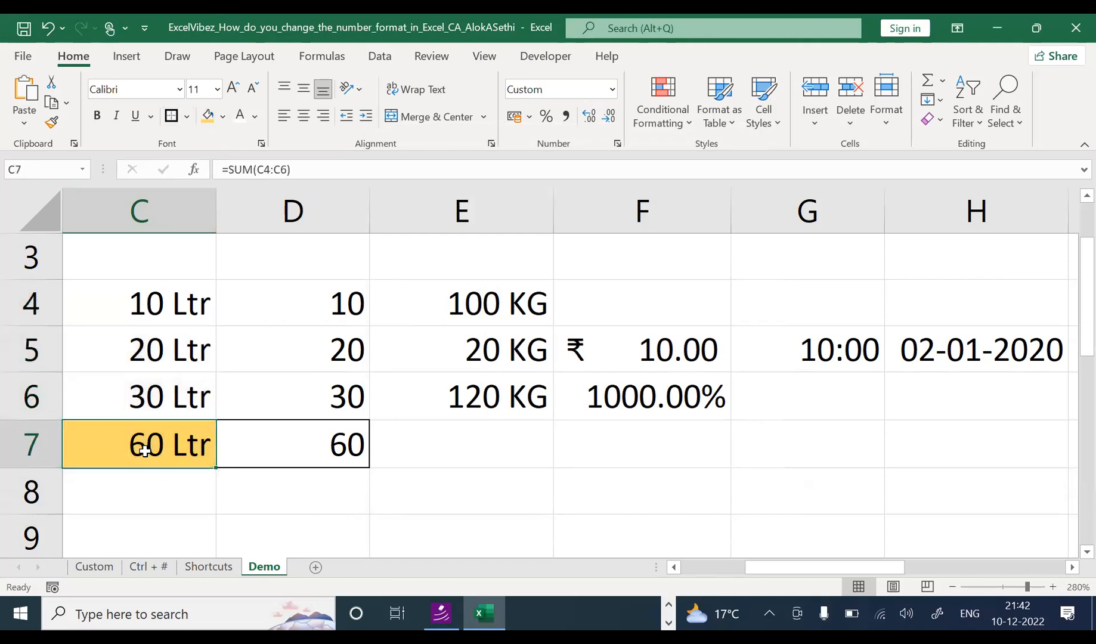
pyautogui.press('F2')
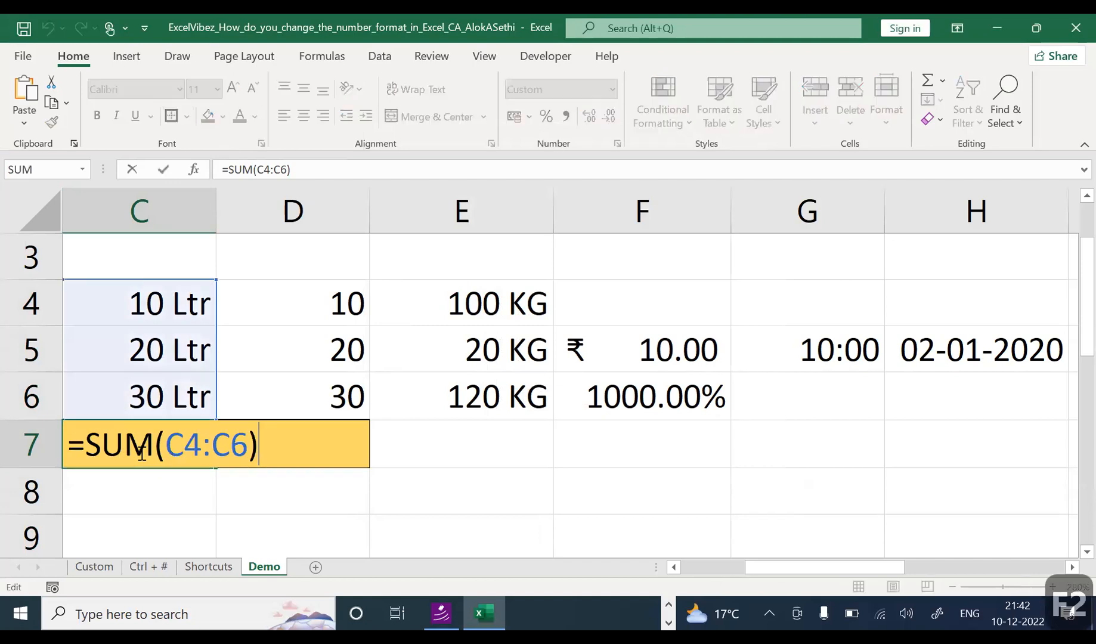
pyautogui.press('Escape')
pyautogui.click(336, 294)
pyautogui.press('F2')
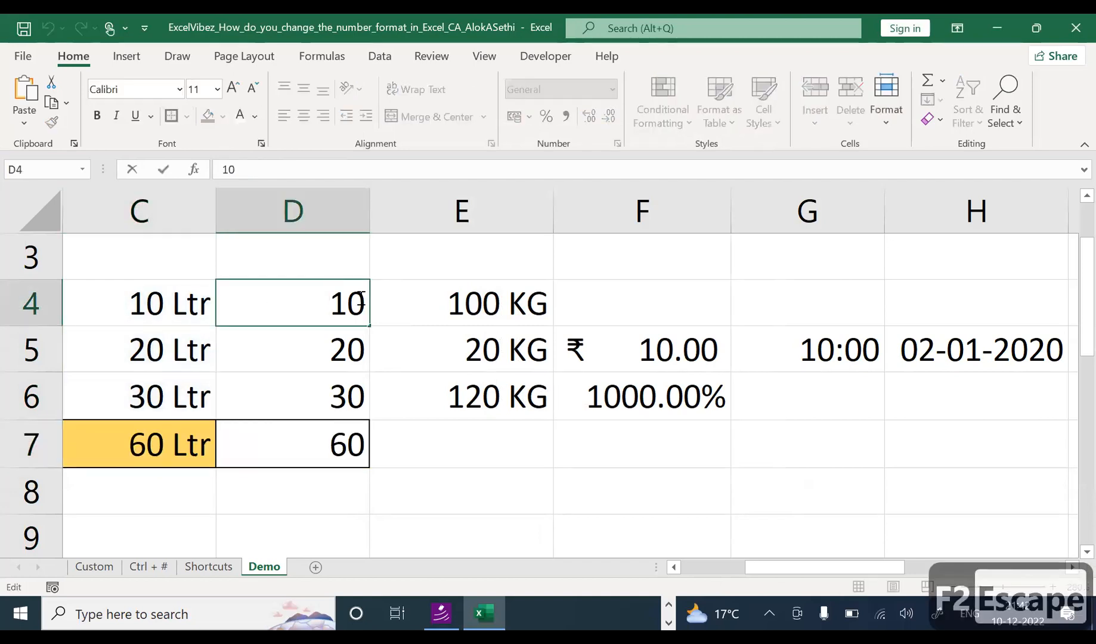
pyautogui.write(':')
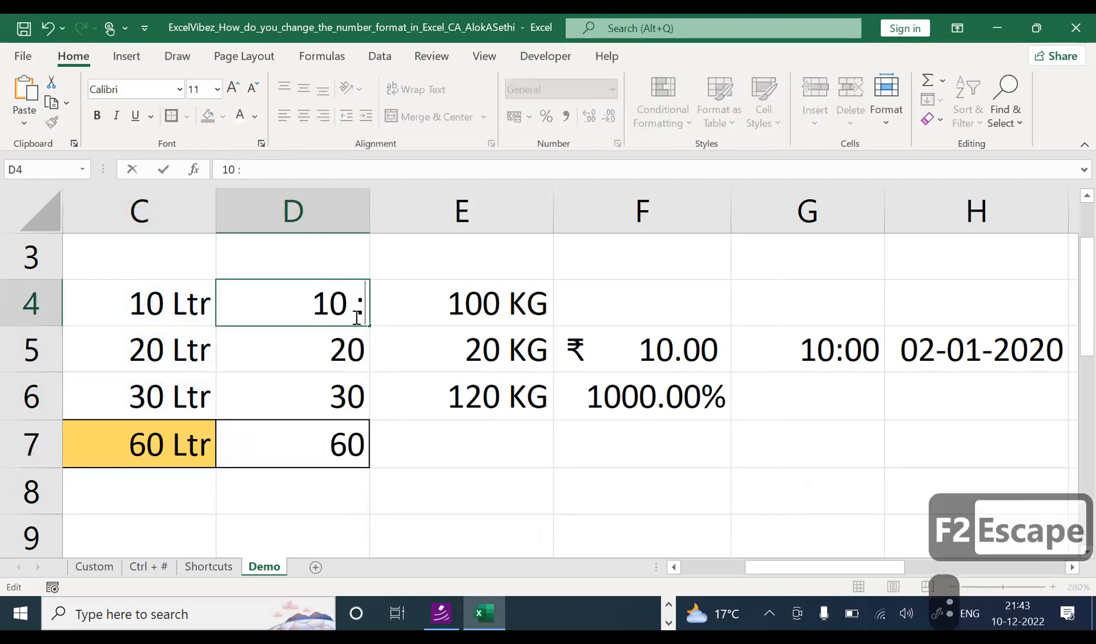
pyautogui.press('BackSpace')
pyautogui.write('LTr')
pyautogui.press('Return')
pyautogui.click(356, 317)
pyautogui.press('F2')
pyautogui.press('BackSpace')
pyautogui.press('BackSpace')
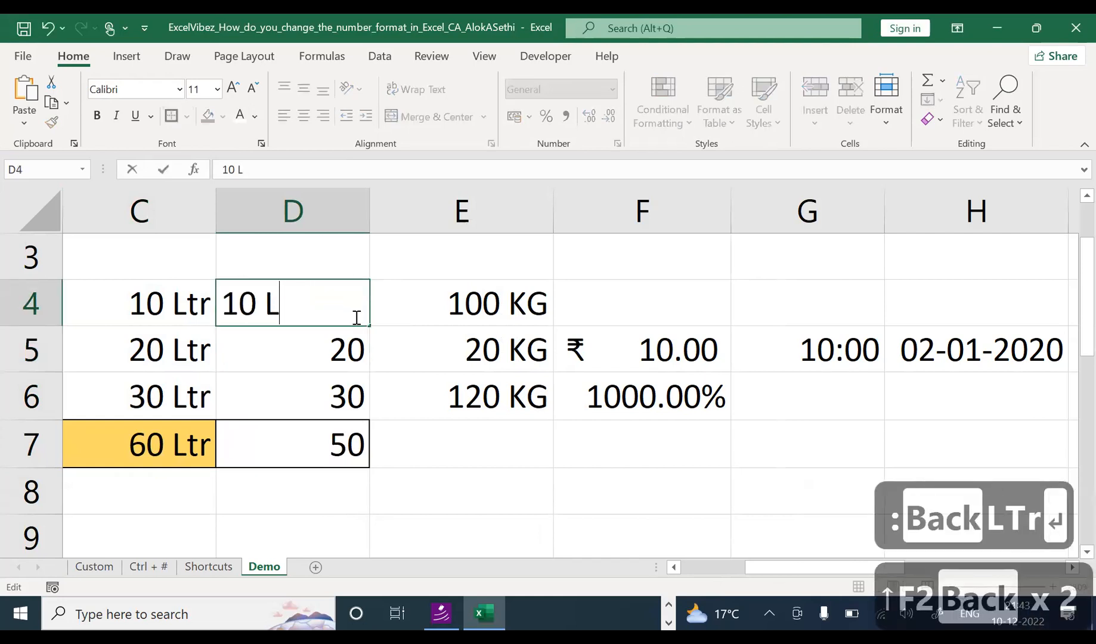
pyautogui.write('tr')
pyautogui.press('Return')
pyautogui.press('F2')
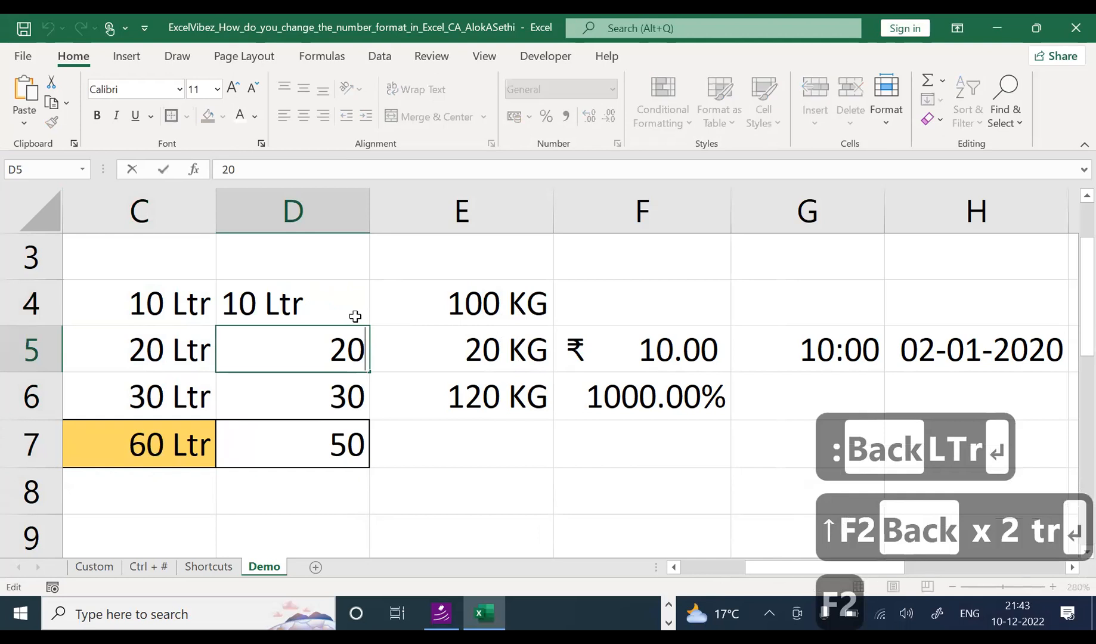
pyautogui.press('BackSpace')
pyautogui.write('0 Ltr')
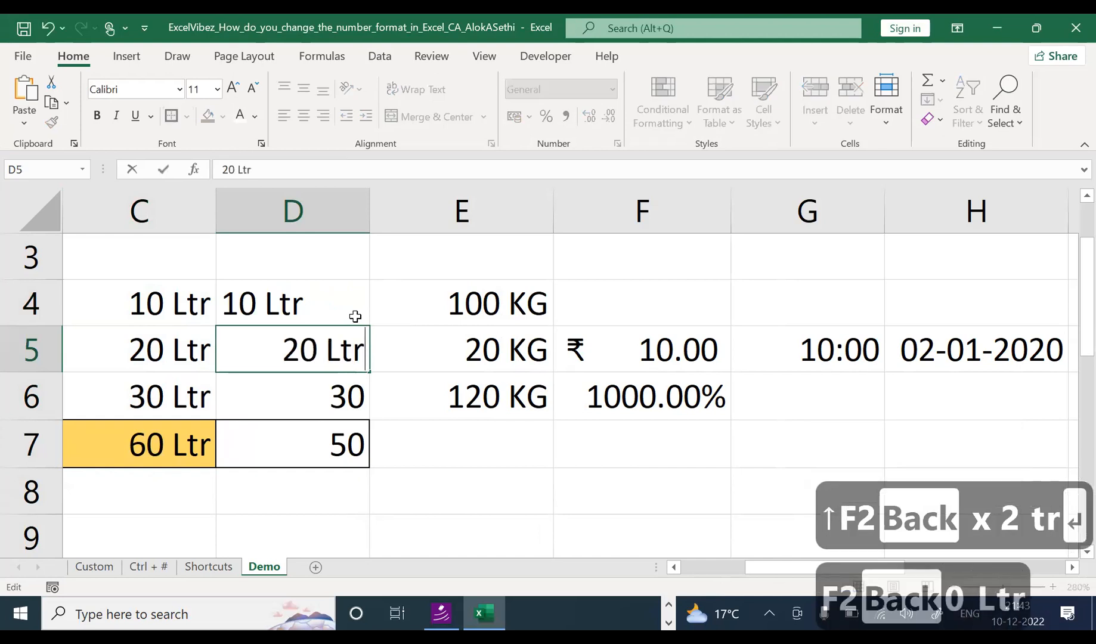
pyautogui.press('Return')
pyautogui.press('F2')
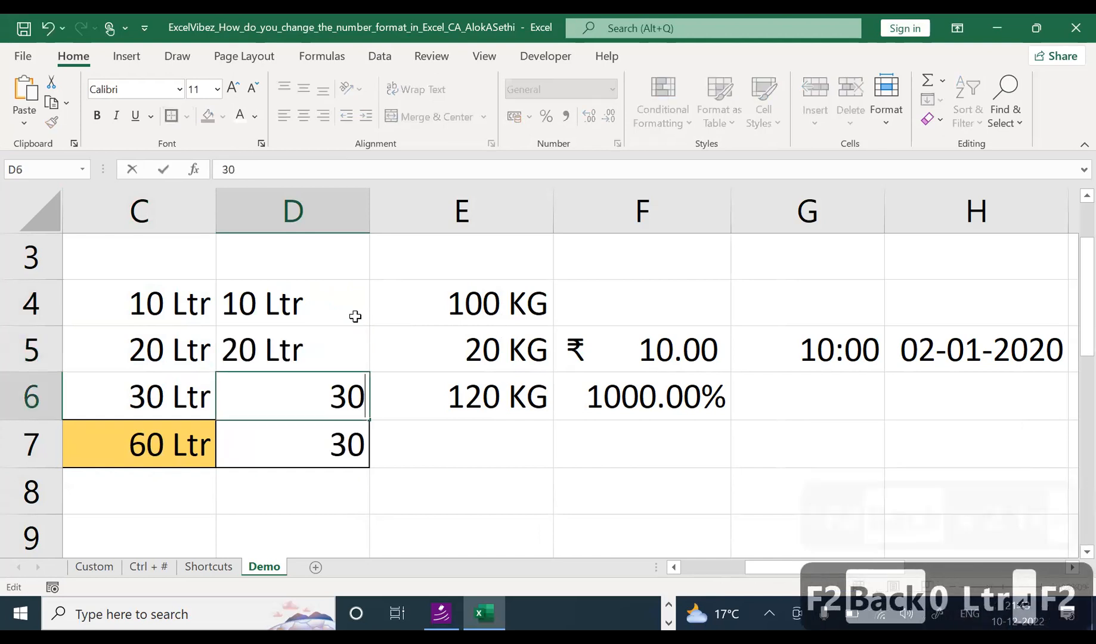
pyautogui.write('Ltr')
pyautogui.press('Return')
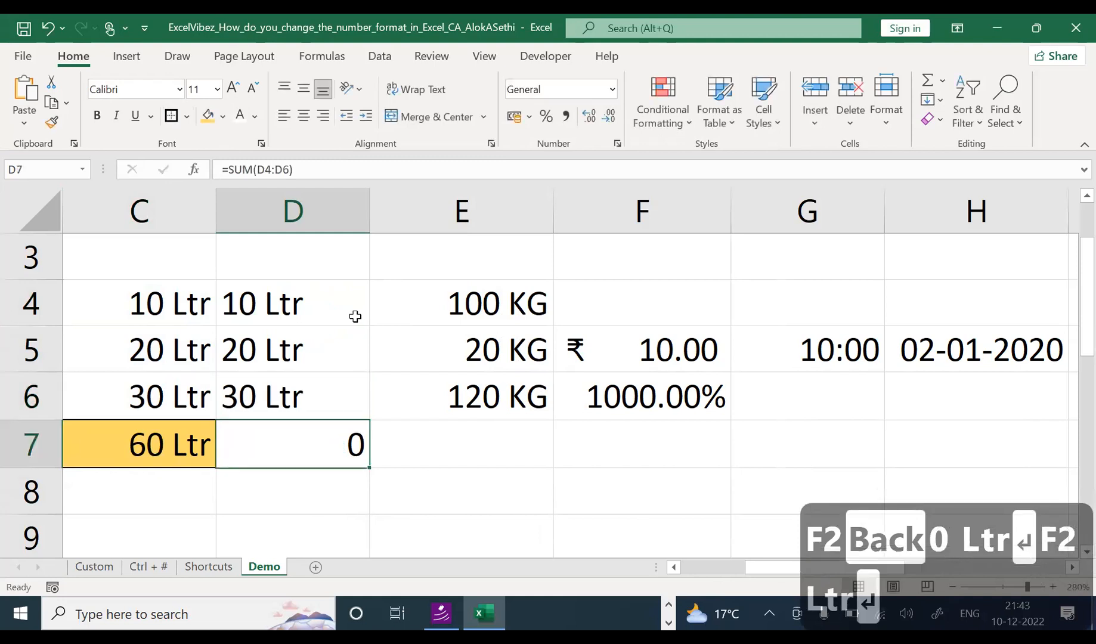
pyautogui.press('Up')
pyautogui.press('Up')
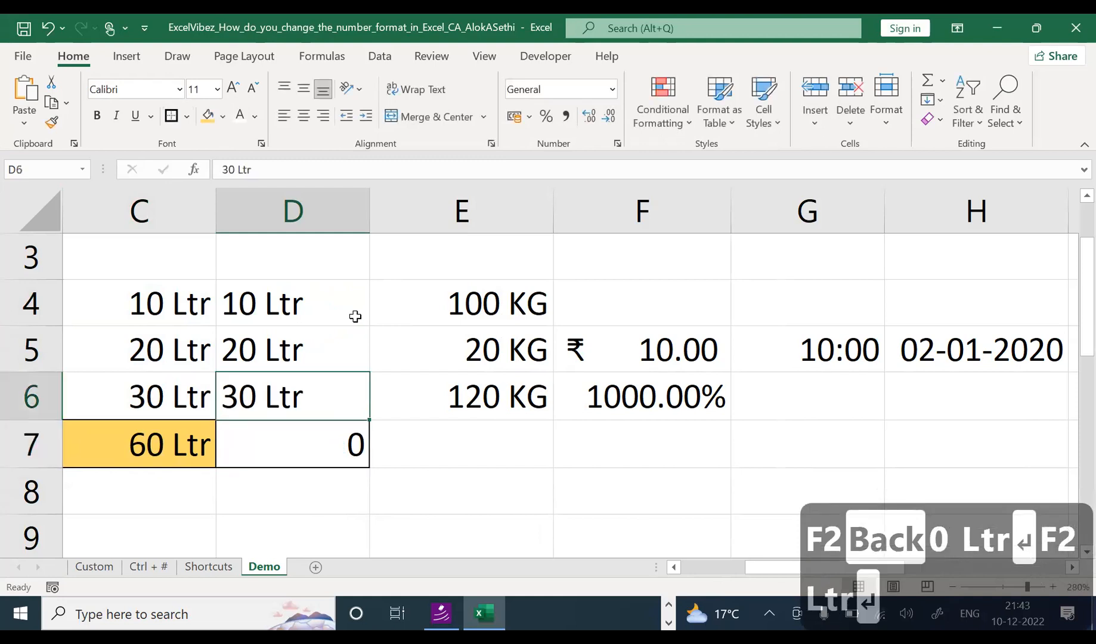
pyautogui.press('Left')
pyautogui.press('Down')
pyautogui.press('Down')
pyautogui.press('Down')
pyautogui.press('Right')
pyautogui.press('Up')
pyautogui.press('Up')
pyautogui.press('Up')
pyautogui.press('Up')
pyautogui.press('Up')
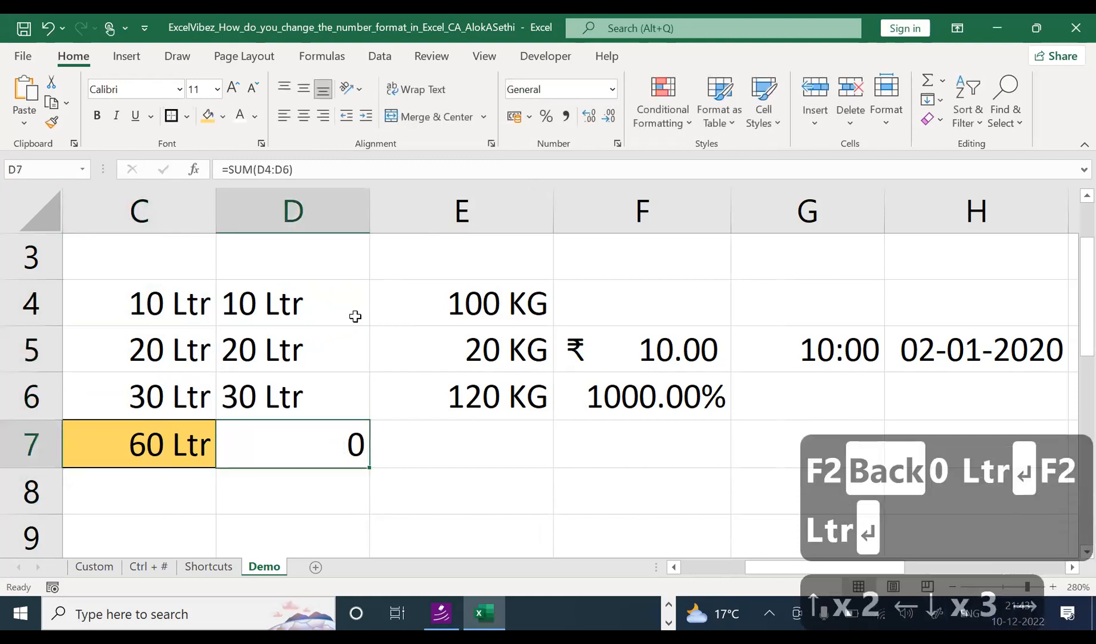
pyautogui.press('Down')
pyautogui.press('Down')
pyautogui.press('Down')
pyautogui.press('Up')
pyautogui.press('Up')
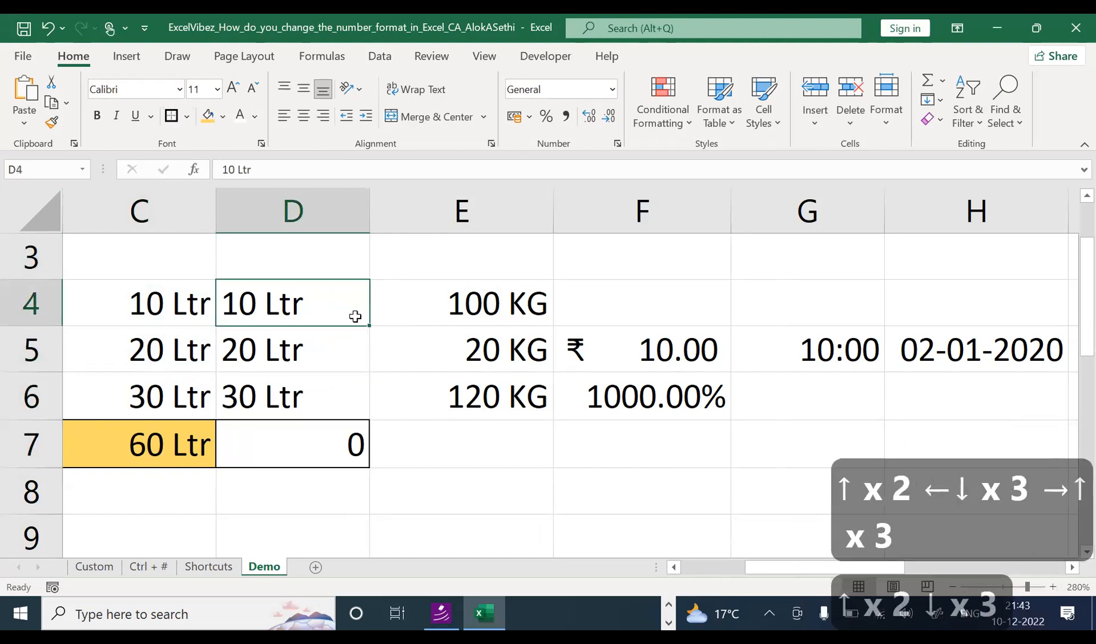
pyautogui.press('Left')
pyautogui.press('Right')
pyautogui.press('Down')
pyautogui.press('Left')
pyautogui.press('Down')
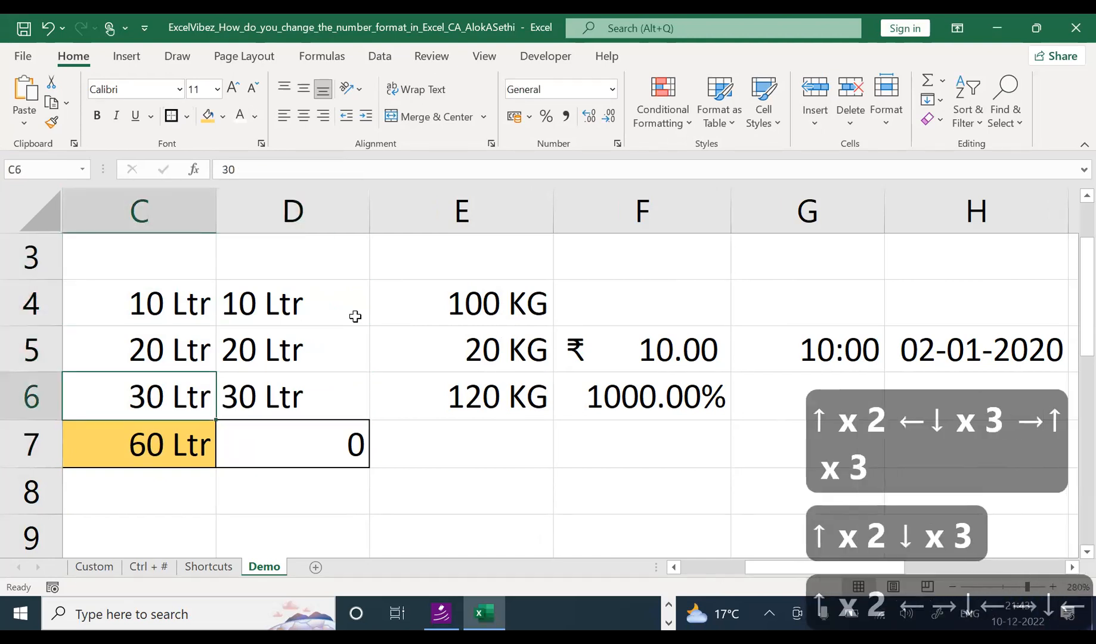
pyautogui.press('Right')
pyautogui.press('Left')
pyautogui.press('Right')
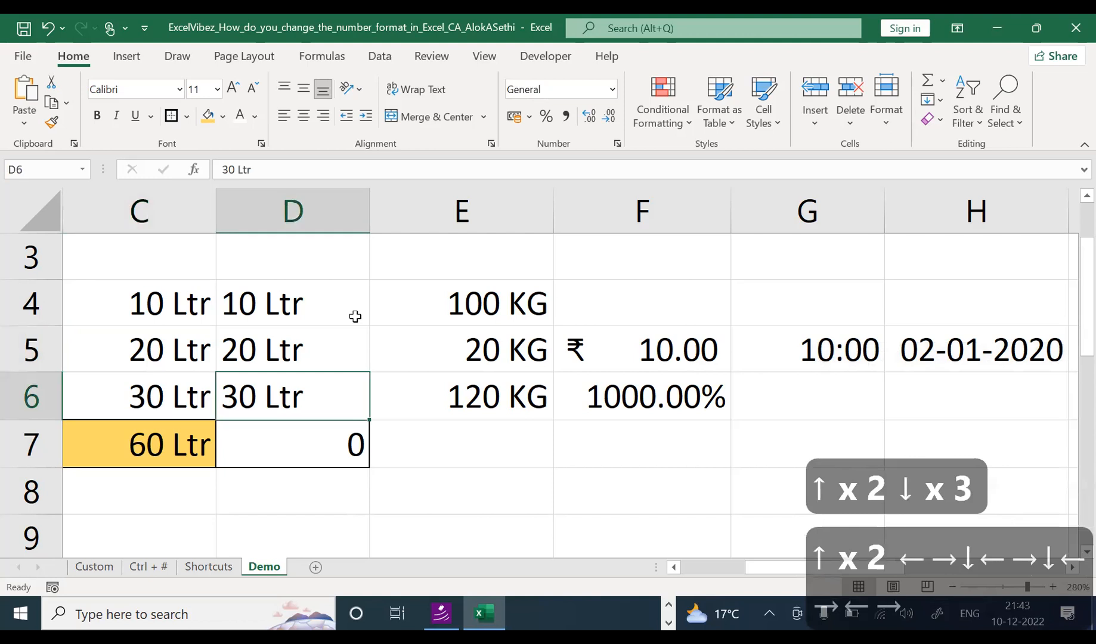
pyautogui.press('Left')
pyautogui.press('Right')
pyautogui.press('Up')
pyautogui.press('Left')
pyautogui.press('Up')
pyautogui.press('Right')
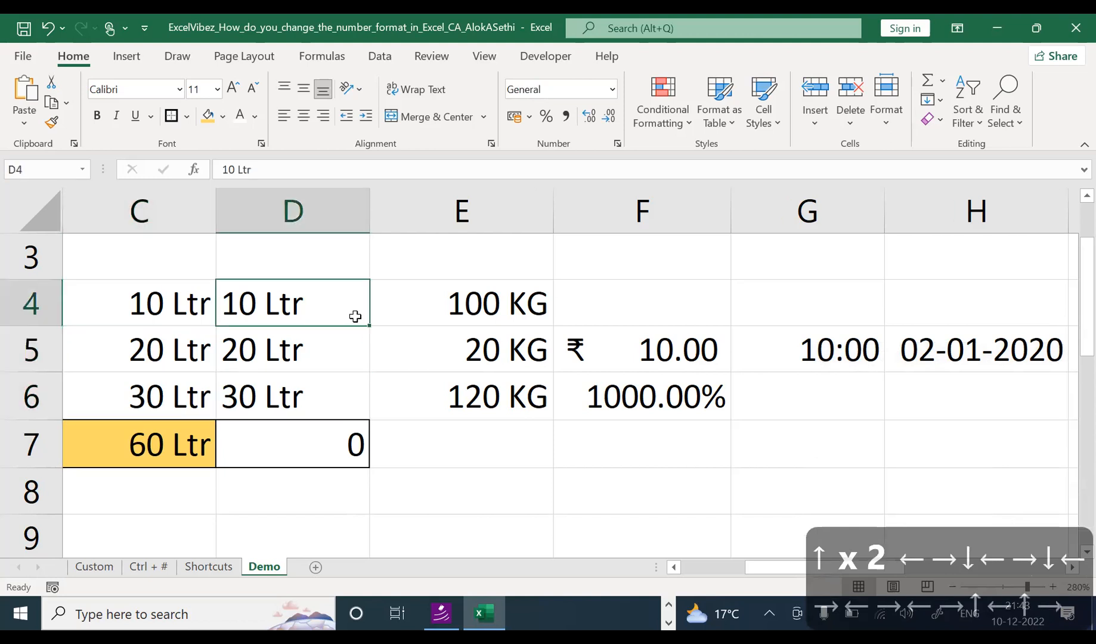
pyautogui.press('Left')
pyautogui.press('Down')
pyautogui.press('Down')
pyautogui.press('Down')
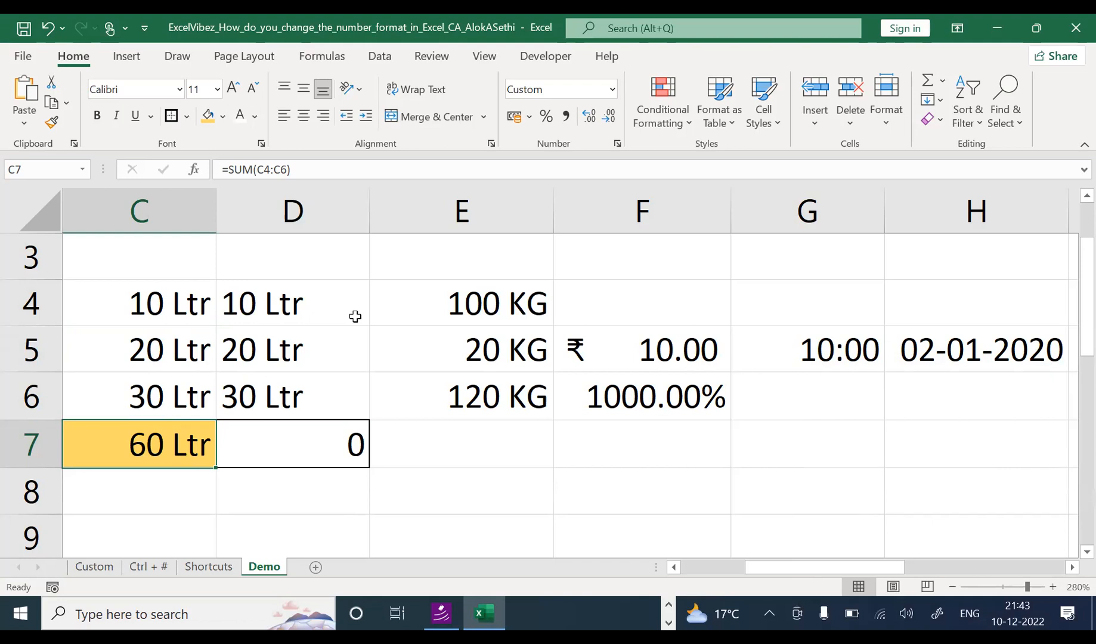
pyautogui.press('Right')
pyautogui.press('Up')
pyautogui.press('Up')
pyautogui.press('Up')
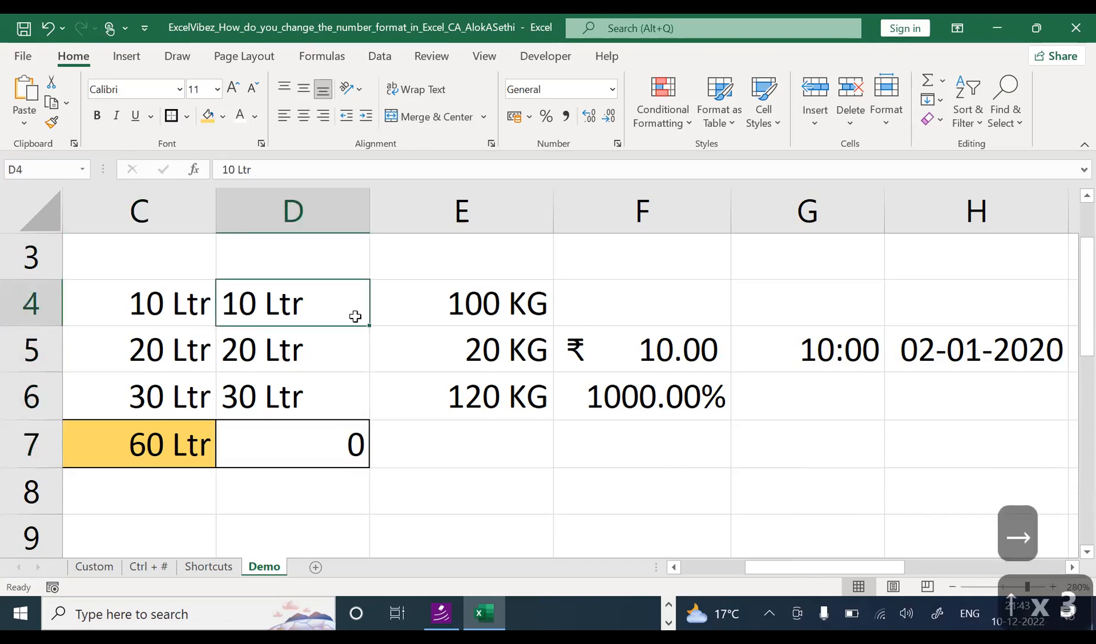
pyautogui.press('Left')
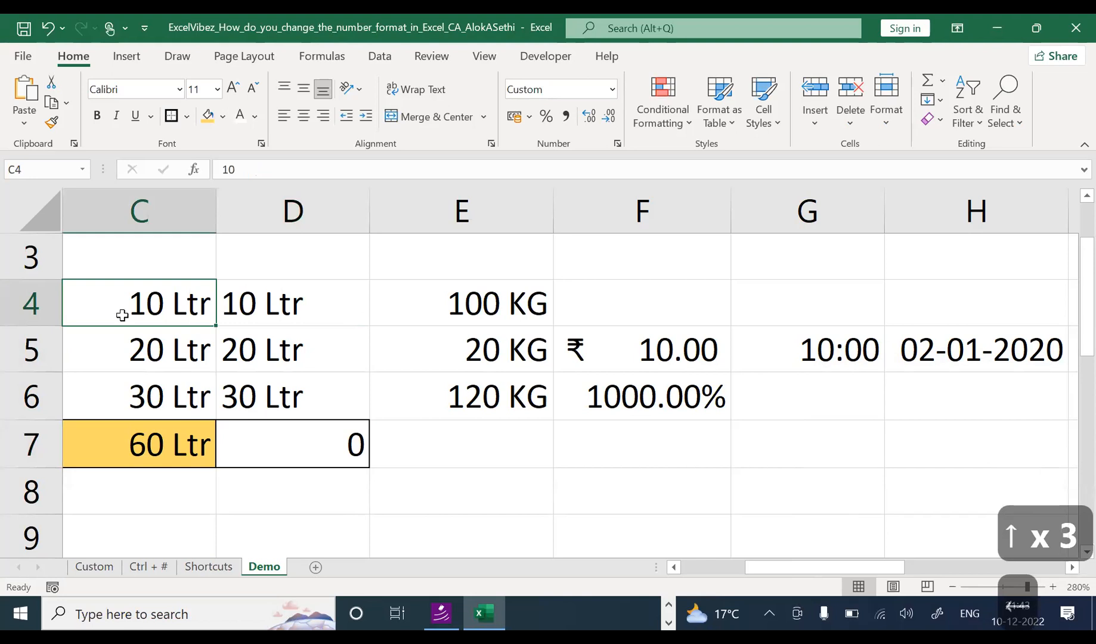
pyautogui.click(242, 166)
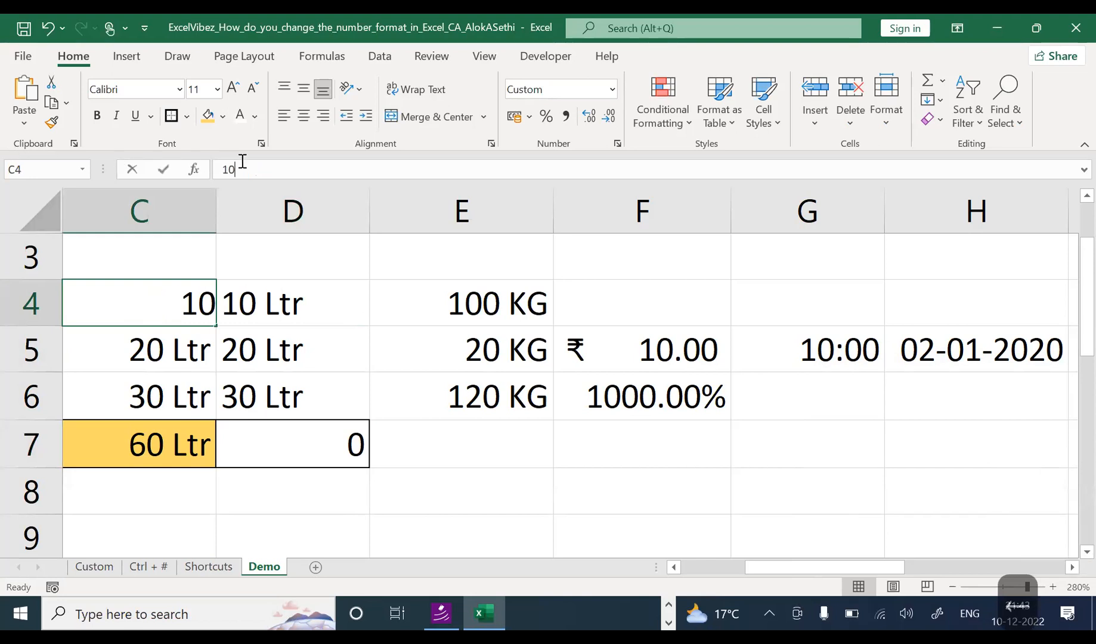
pyautogui.click(151, 334)
pyautogui.click(152, 383)
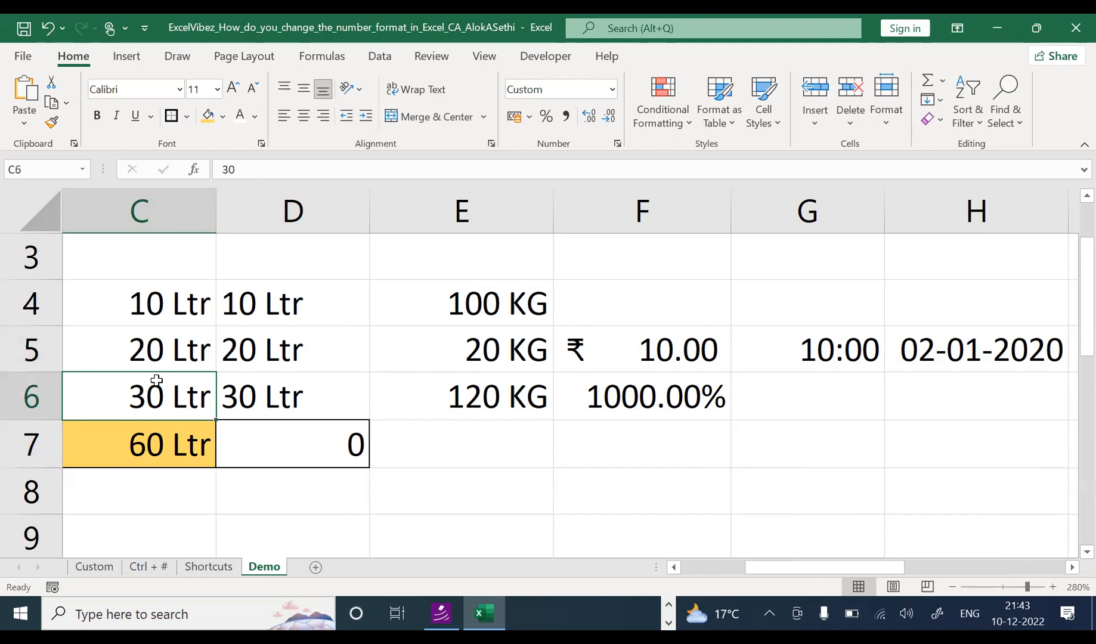
pyautogui.click(272, 310)
pyautogui.click(268, 344)
pyautogui.click(253, 394)
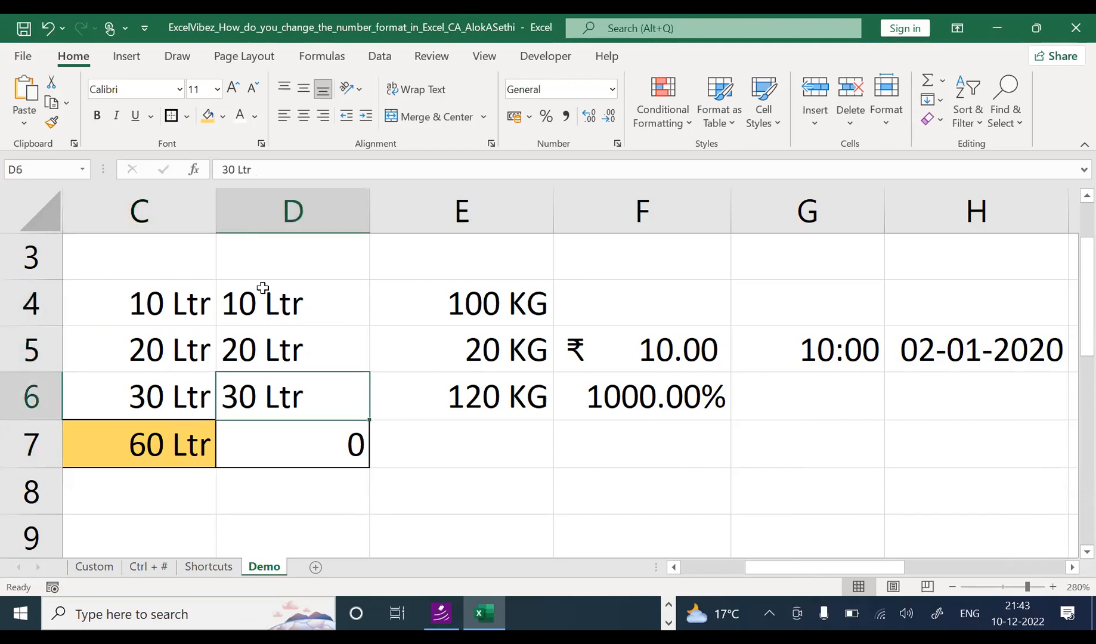
pyautogui.click(304, 298)
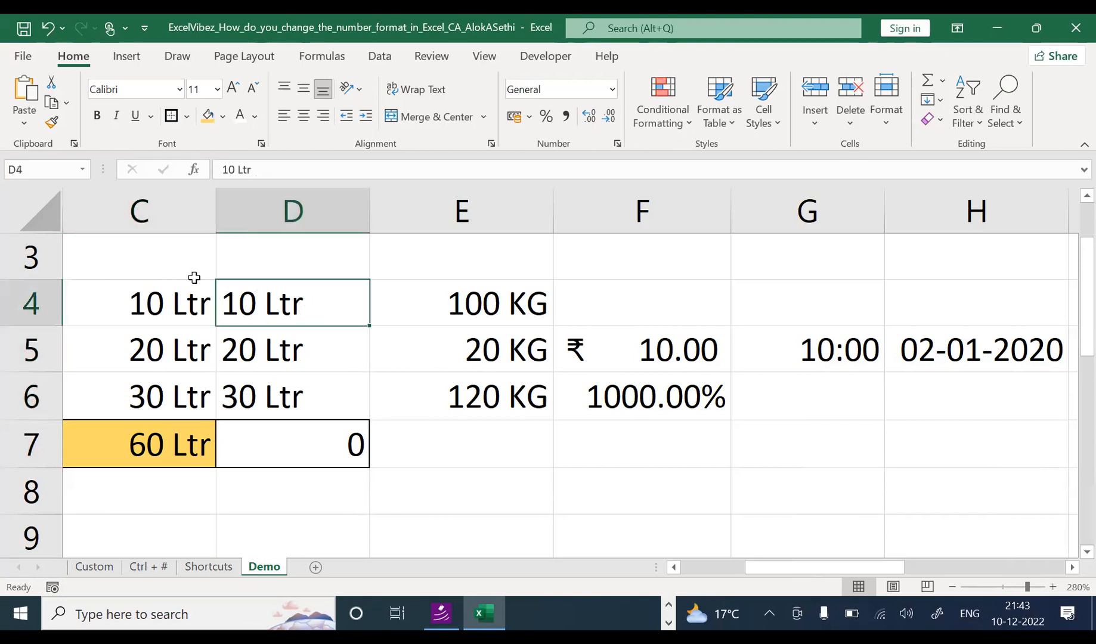
pyautogui.click(257, 443)
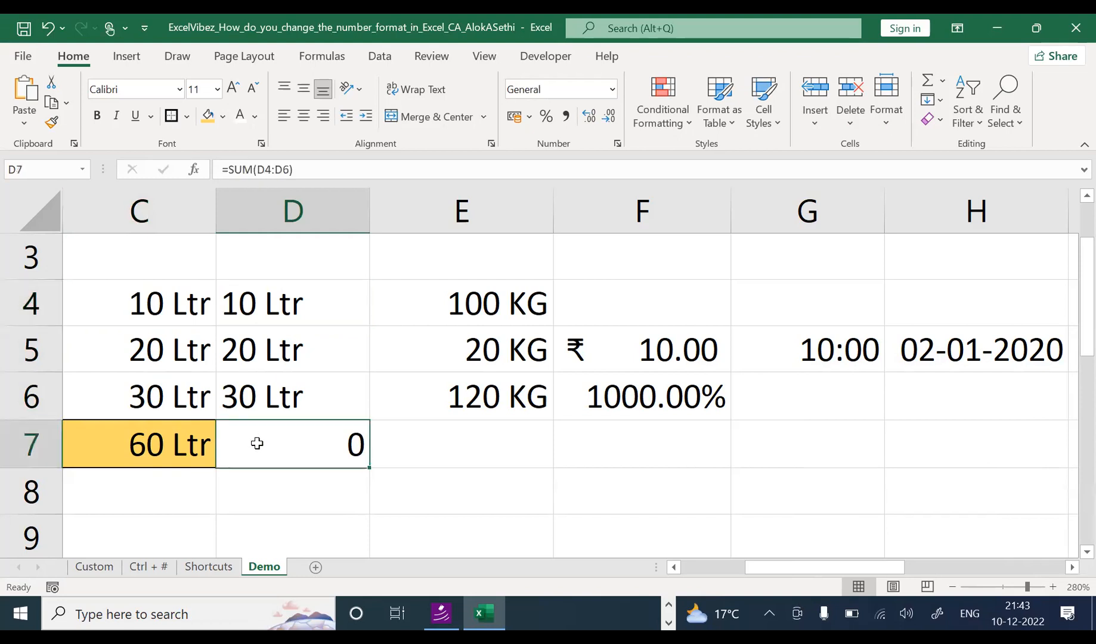
pyautogui.press('F2')
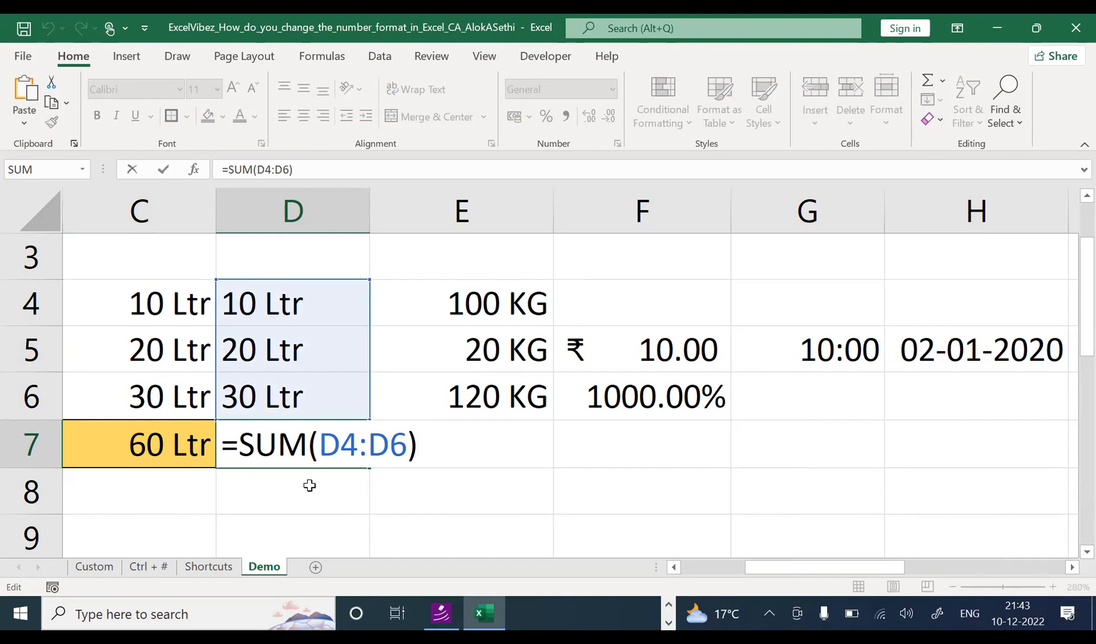
pyautogui.press('Escape')
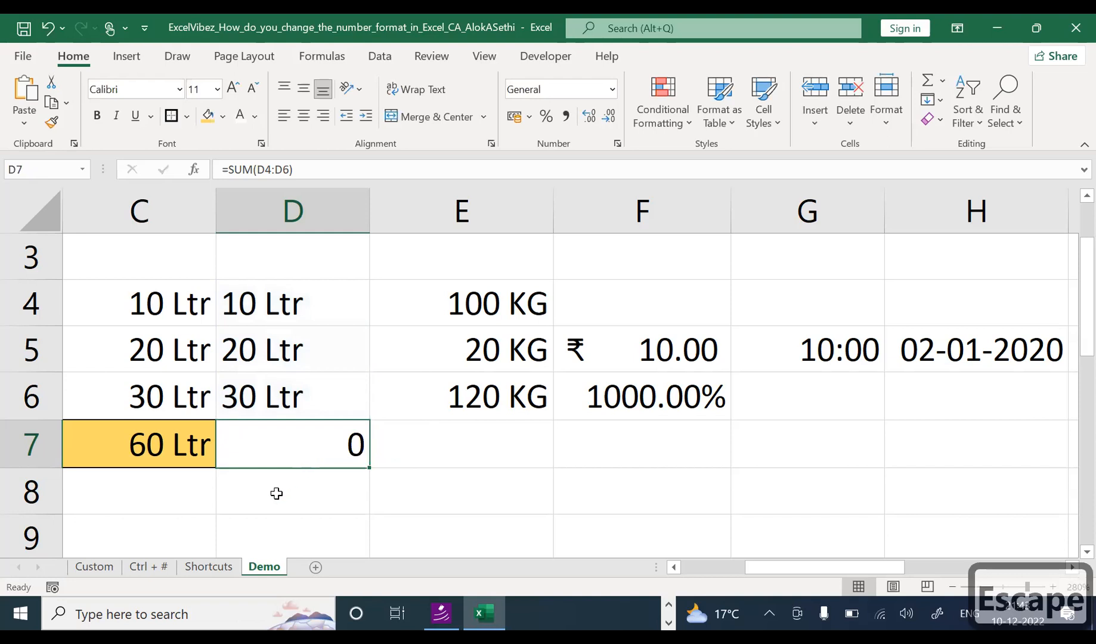
pyautogui.moveTo(127, 303); pyautogui.dragTo(162, 460)
pyautogui.click(158, 448)
pyautogui.click(155, 391)
pyautogui.click(173, 304)
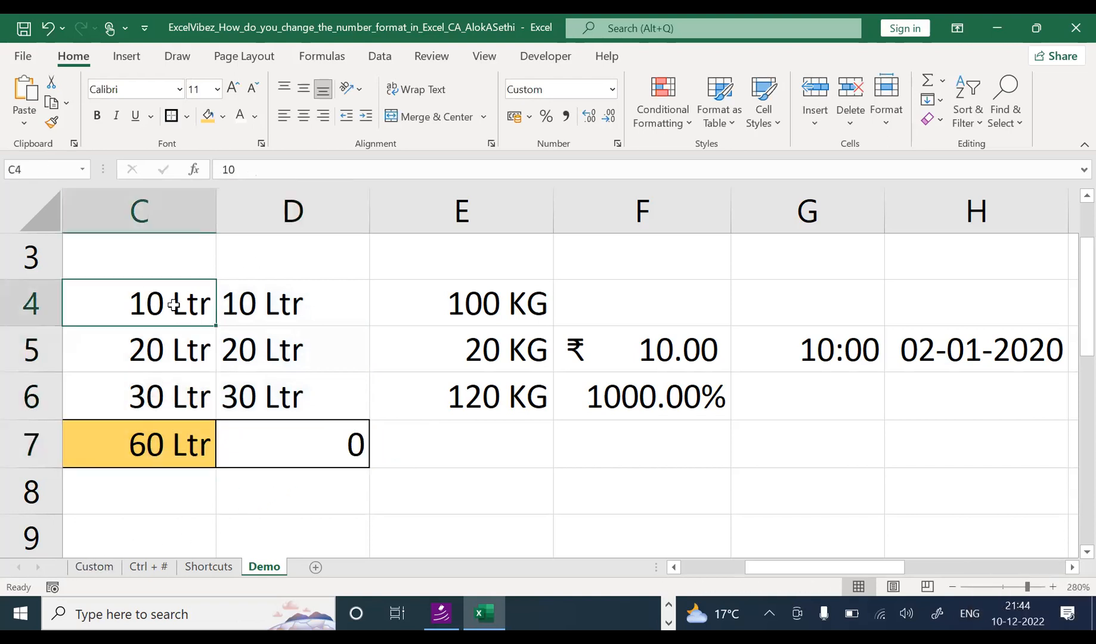
# Step: Apply the existing custom code 0" KG" to C4 so it reads 10 KG
pyautogui.hotkey('ctrl', '1')
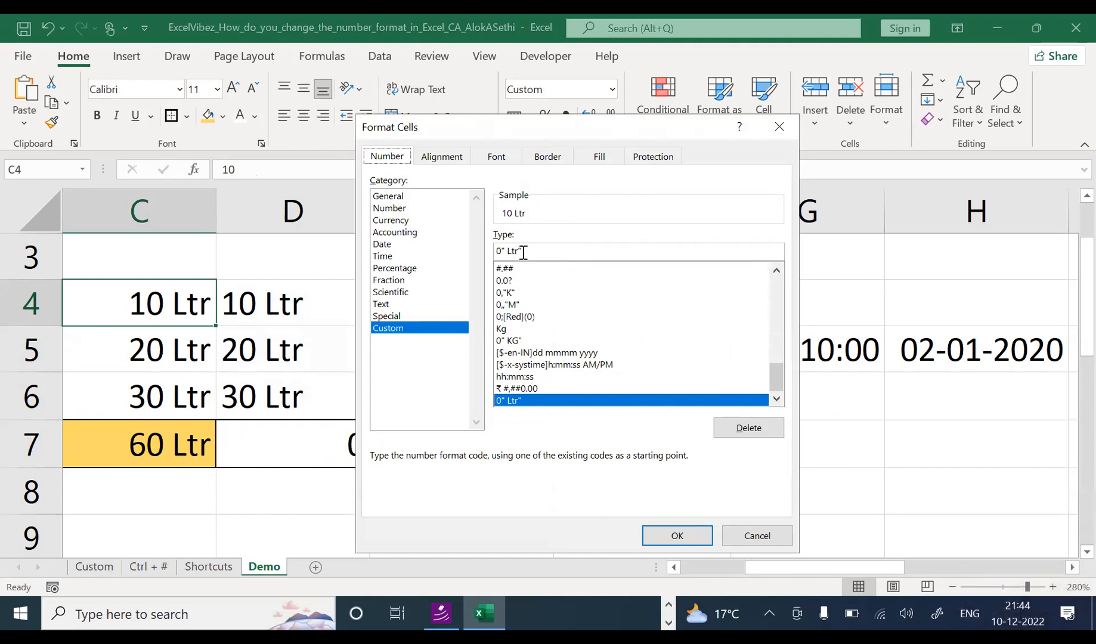
pyautogui.scroll(5, 643, 352)
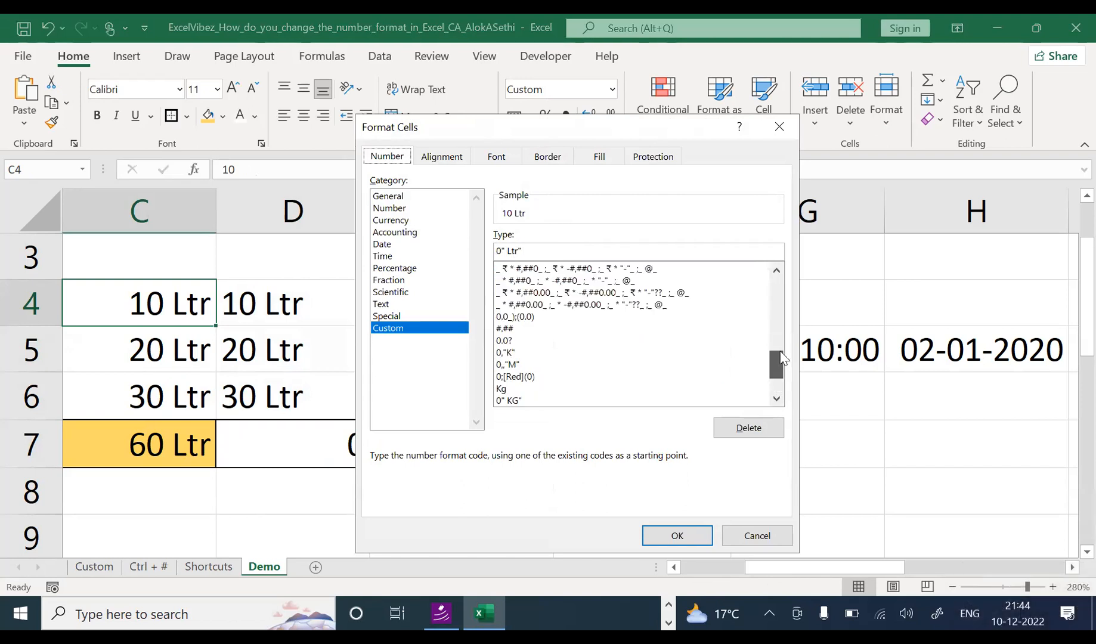
pyautogui.moveTo(776, 343); pyautogui.dragTo(772, 374)
pyautogui.click(560, 341)
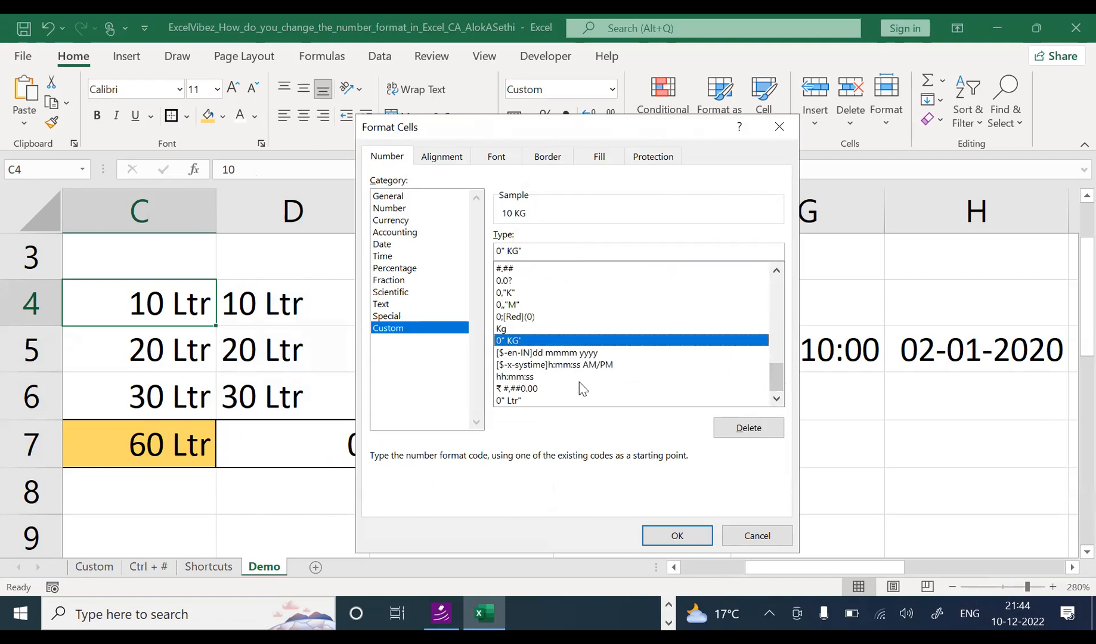
pyautogui.click(660, 537)
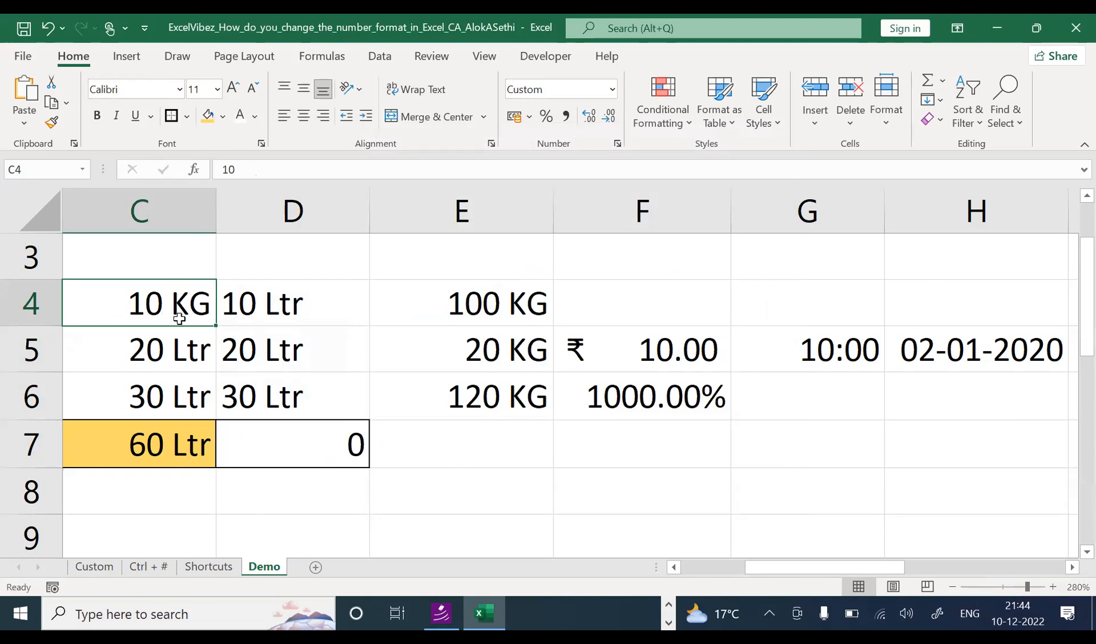
# Step: Check that C5:C6 keep the Ltr unit and C7 still totals 60
pyautogui.moveTo(176, 349); pyautogui.dragTo(175, 392)
pyautogui.click(173, 363)
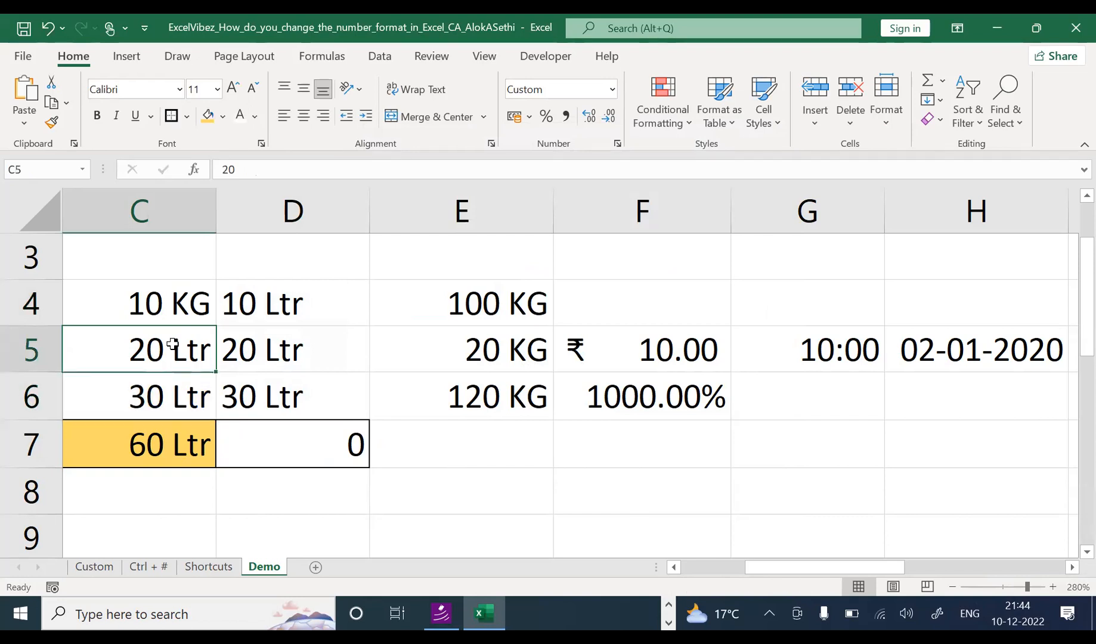
pyautogui.click(178, 437)
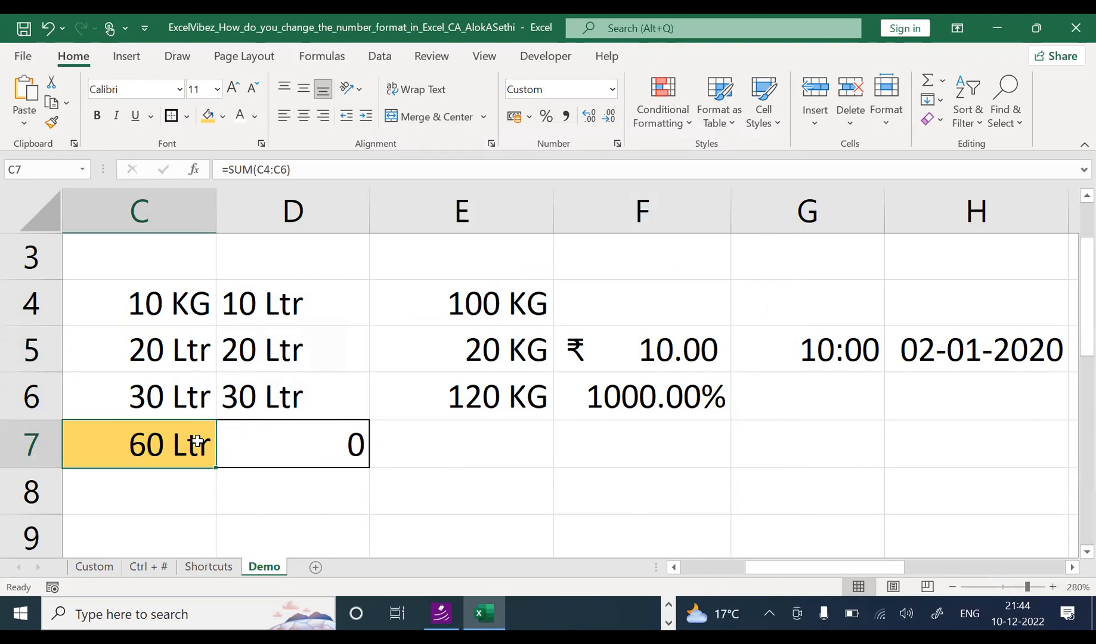
pyautogui.click(199, 305)
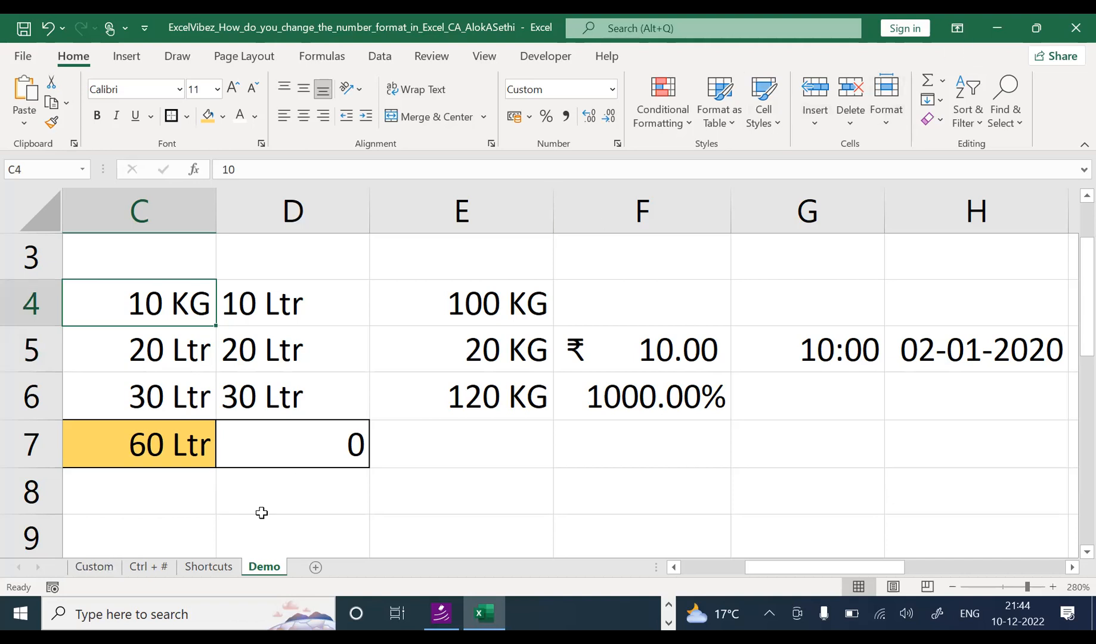
# Step: Switch to the Custom sheet and scroll back to its top rows
pyautogui.click(91, 567)
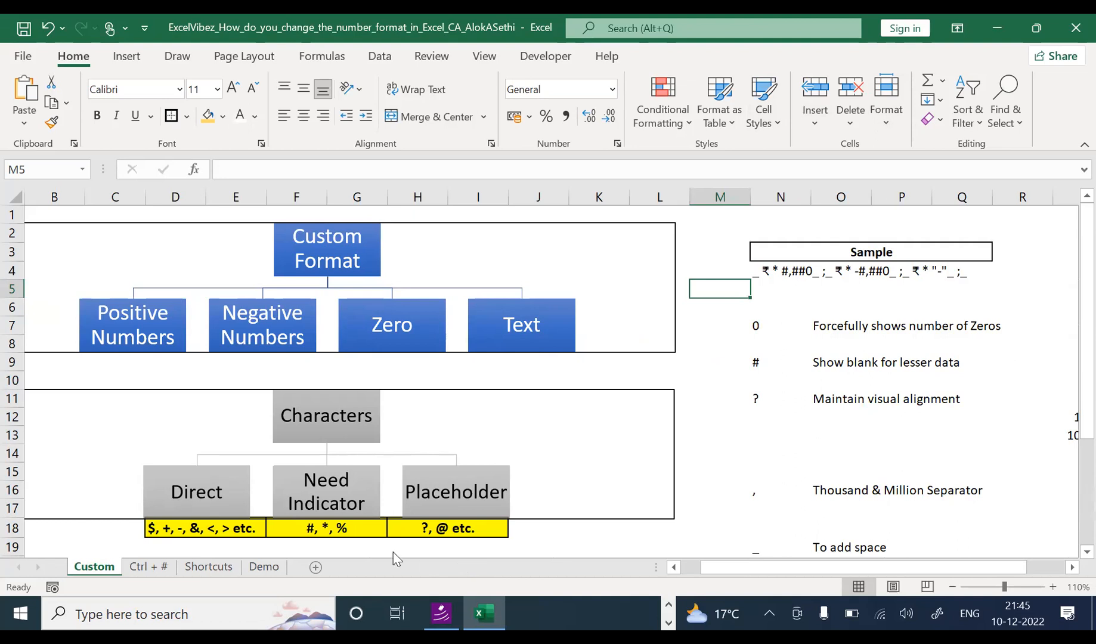
pyautogui.click(386, 536)
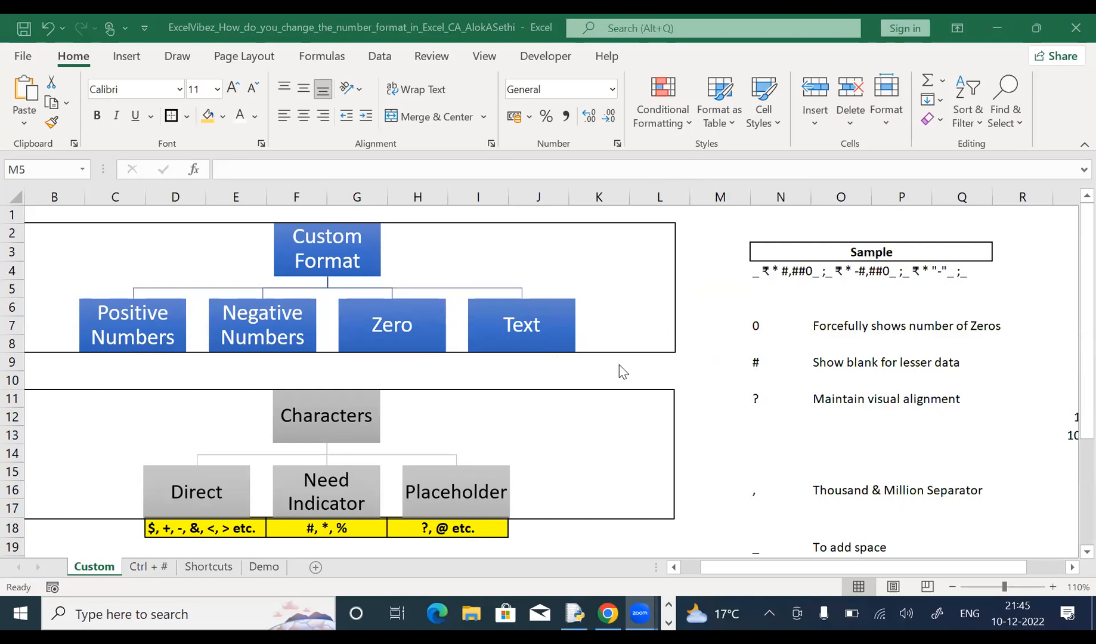
pyautogui.scroll(3, 680, 380)
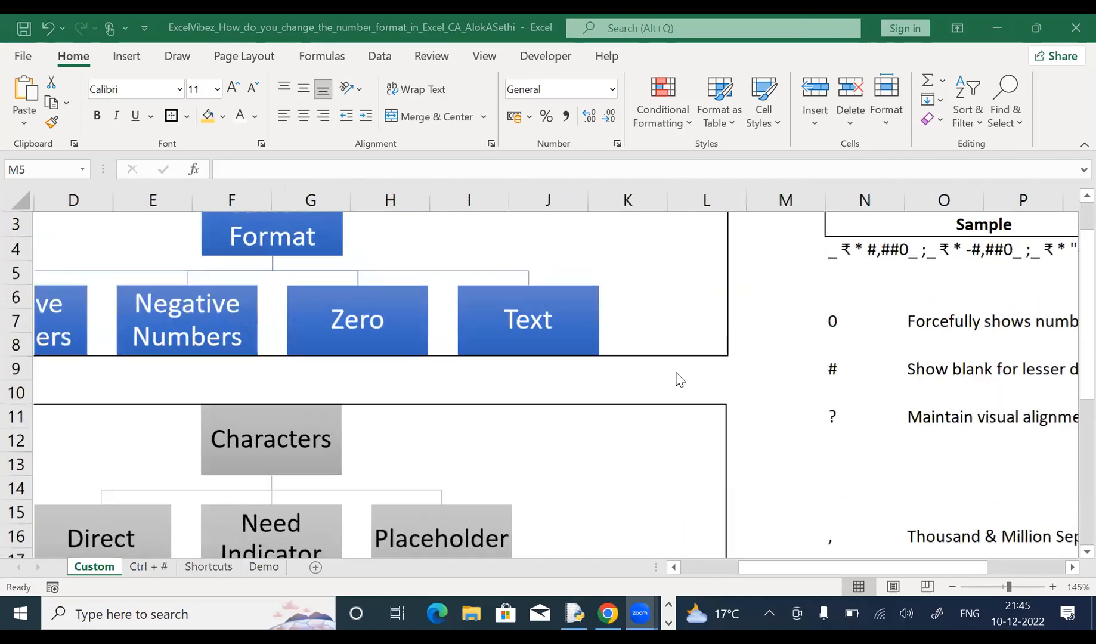
pyautogui.click(972, 569)
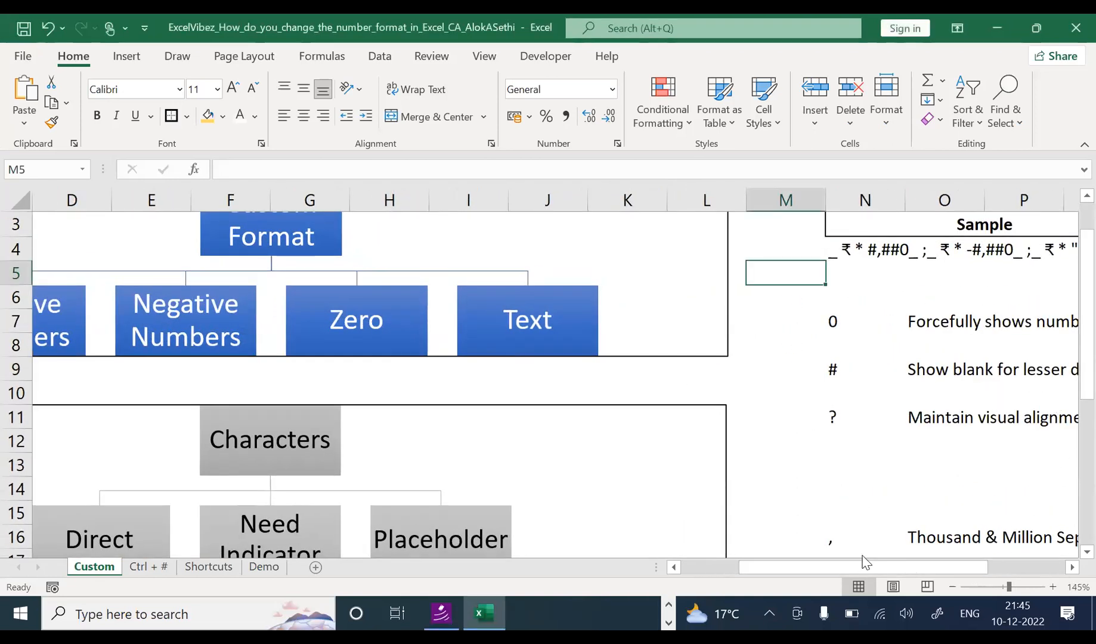
pyautogui.click(710, 568)
pyautogui.moveTo(1074, 279); pyautogui.dragTo(1071, 249)
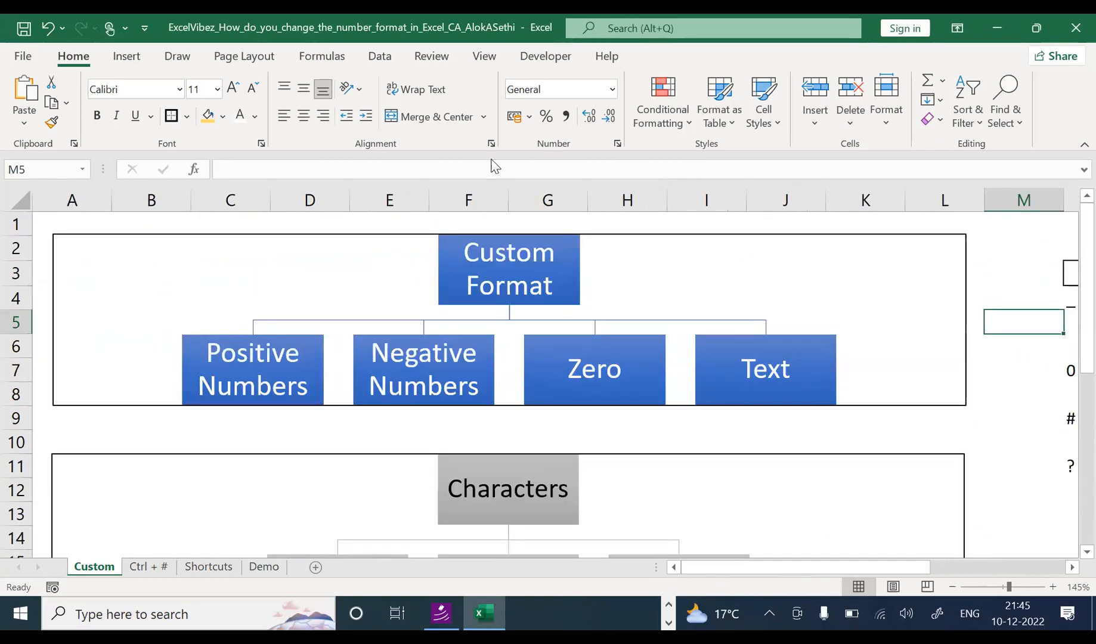
# Step: Inspect the Custom Format diagram, then move from L9 toward column S
pyautogui.click(224, 358)
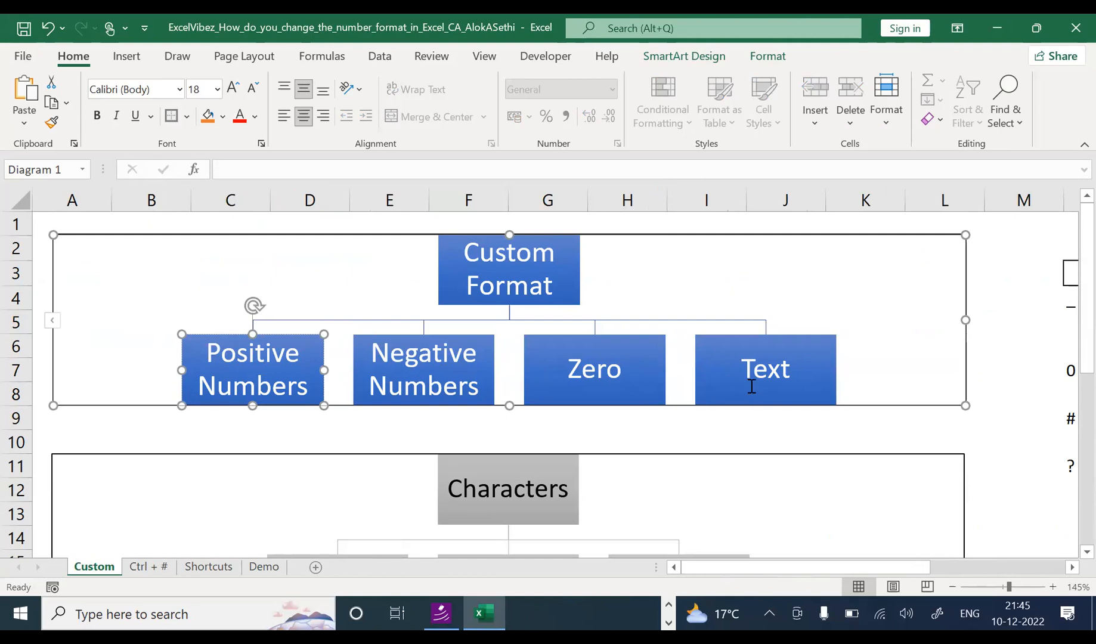
pyautogui.click(733, 426)
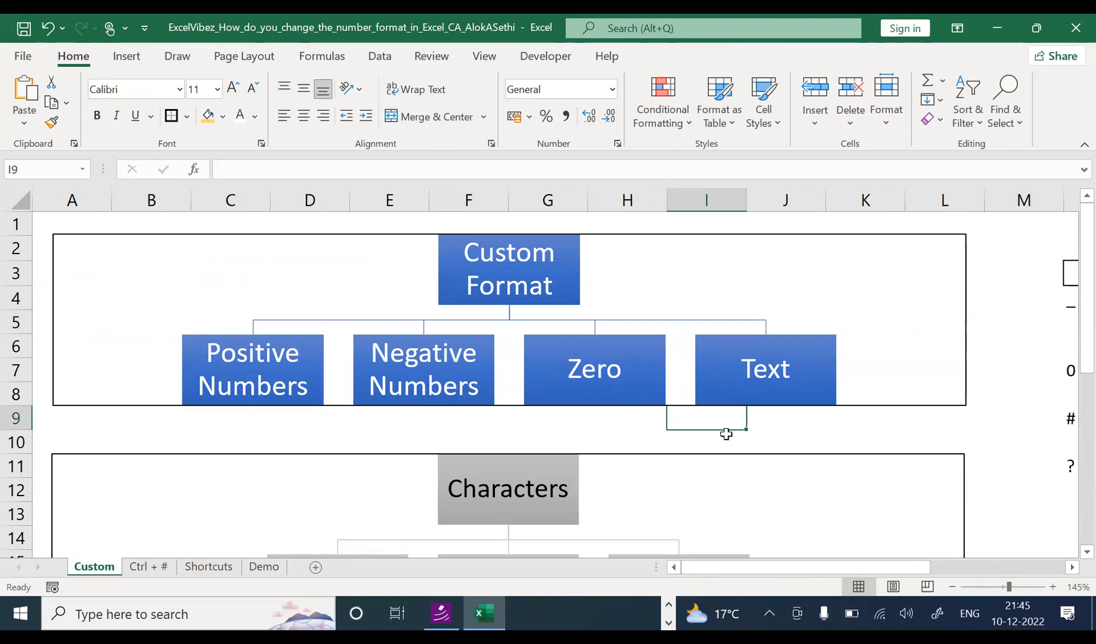
pyautogui.moveTo(151, 418); pyautogui.dragTo(455, 314)
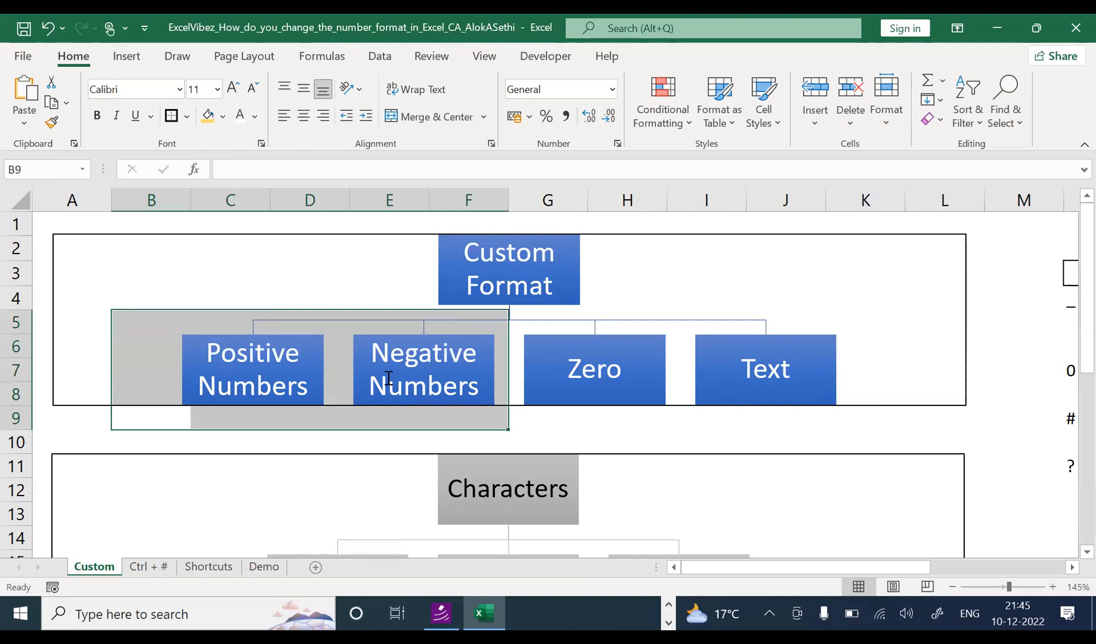
pyautogui.click(530, 327)
pyautogui.click(717, 418)
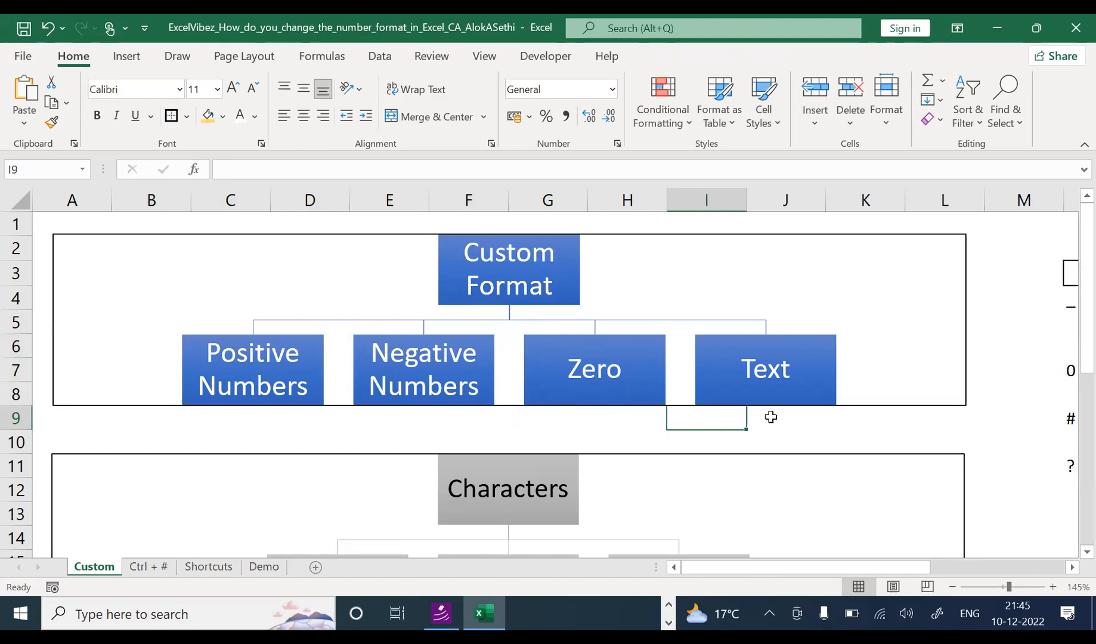
pyautogui.click(929, 425)
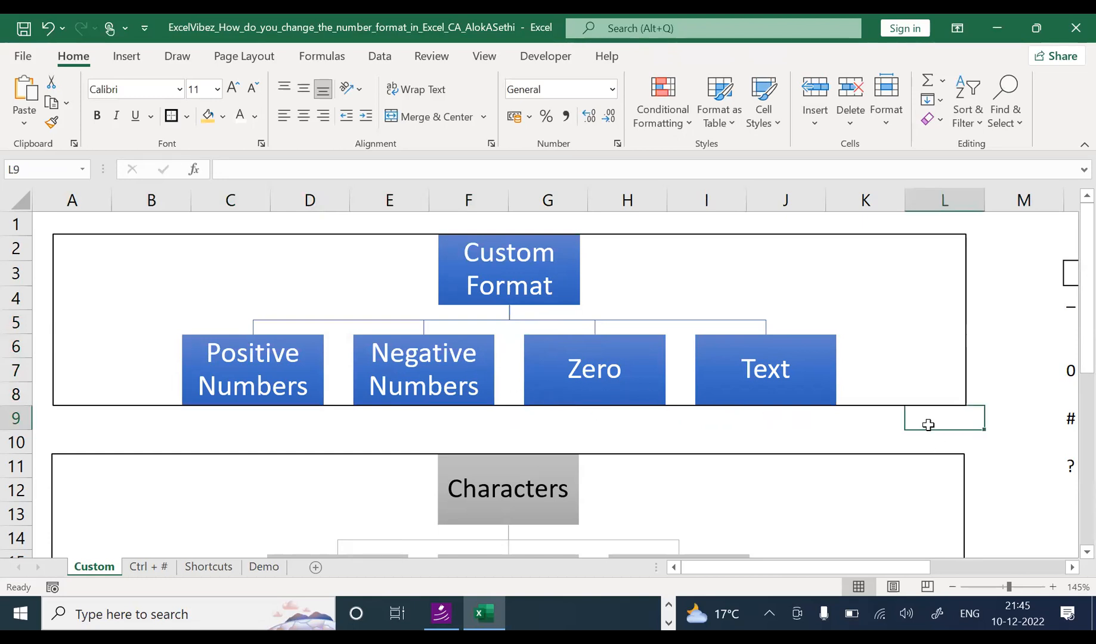
pyautogui.press('Right')
pyautogui.press('Right')
pyautogui.press('Right')
pyautogui.press('Right')
pyautogui.press('Right')
pyautogui.press('Right')
pyautogui.press('Right')
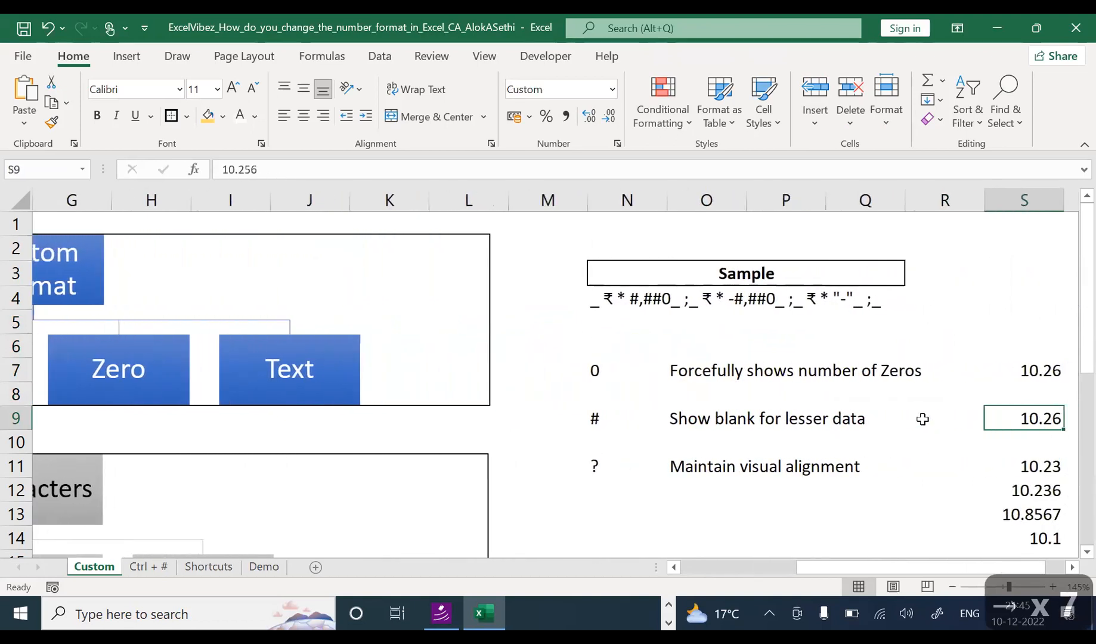
# Step: Fill the format-code row N4:Q4 with yellow
pyautogui.press('Right')
pyautogui.click(796, 298)
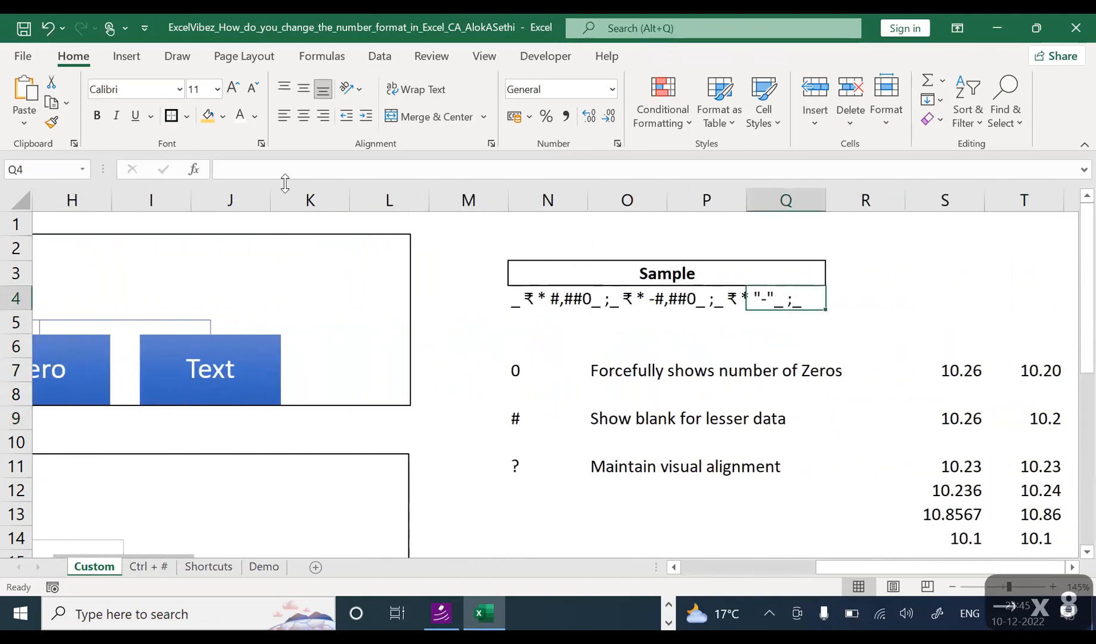
pyautogui.click(544, 299)
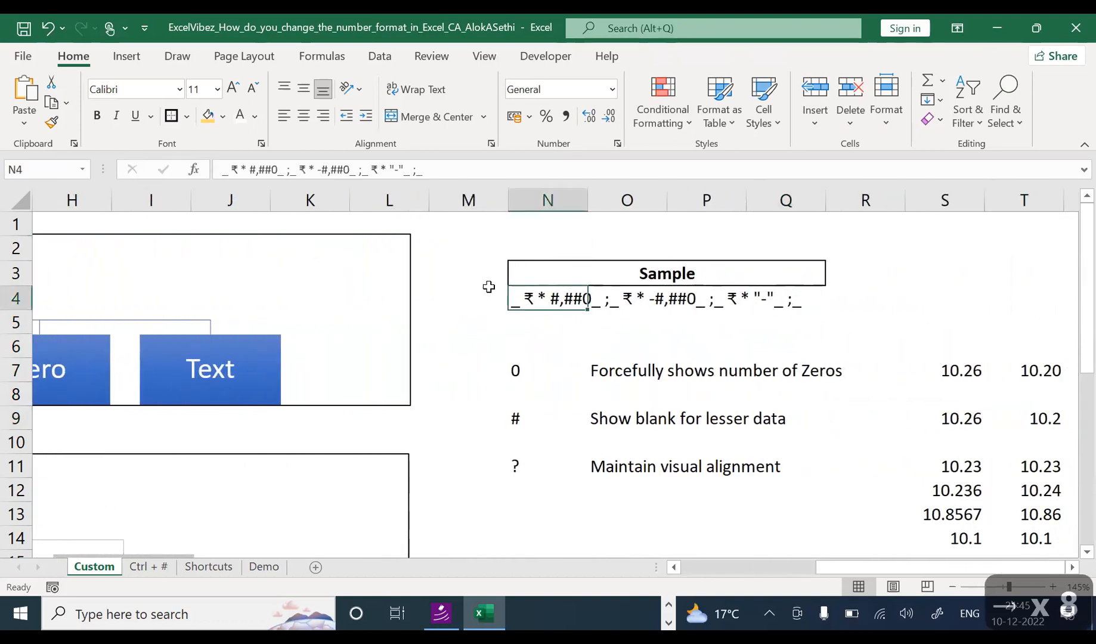
pyautogui.click(208, 119)
pyautogui.hotkey('shift', 'Right')
pyautogui.hotkey('shift', 'Right')
pyautogui.hotkey('shift', 'Right')
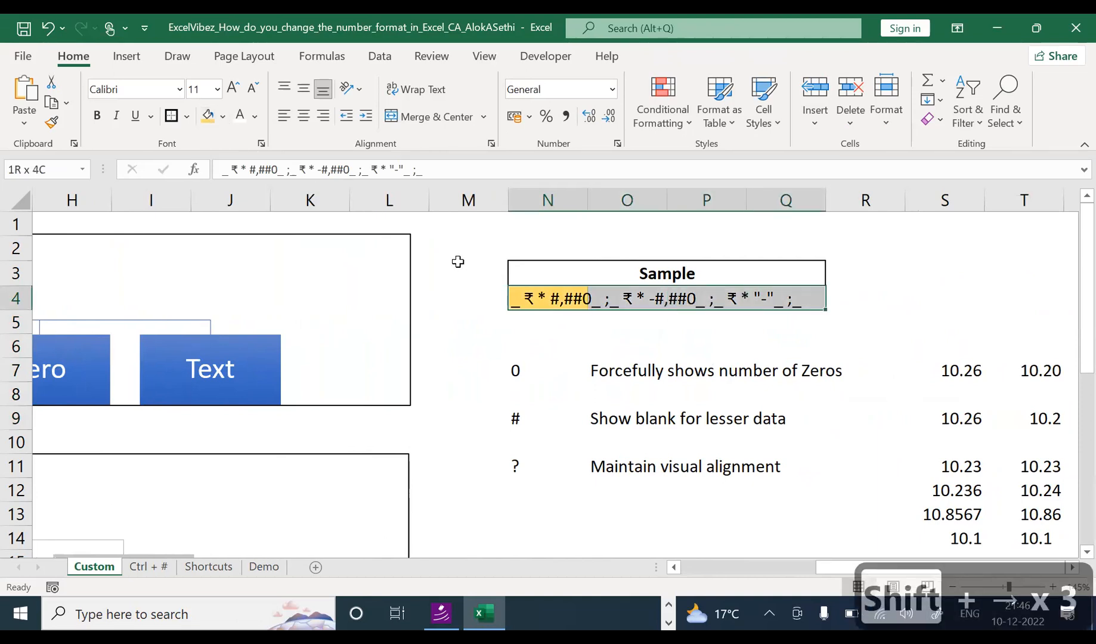
pyautogui.click(208, 116)
pyautogui.scroll(6, 564, 322)
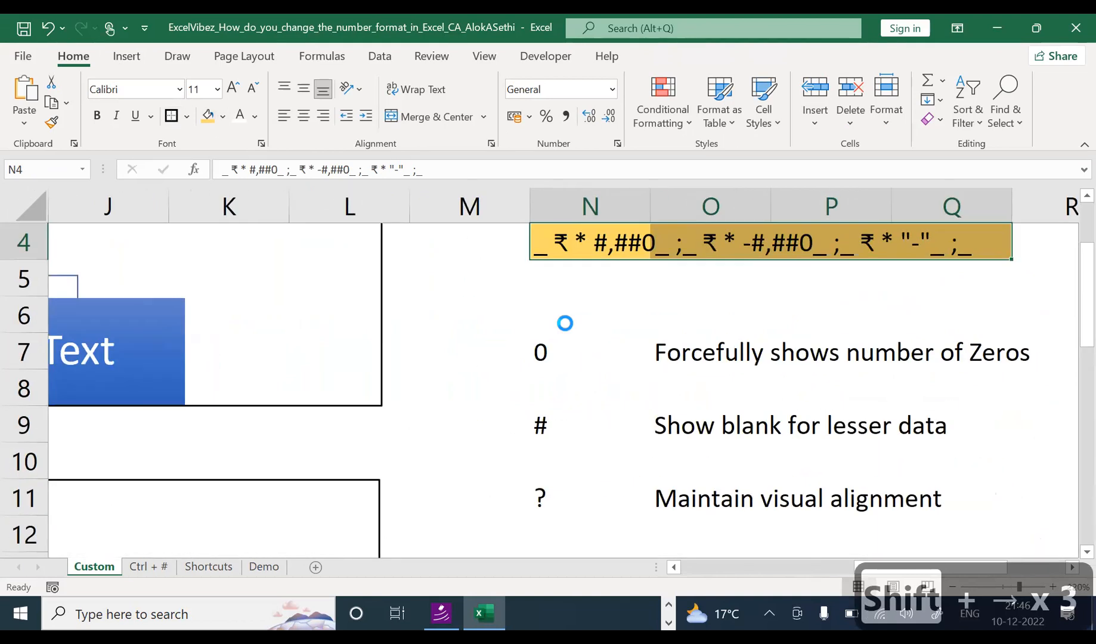
pyautogui.moveTo(1083, 311); pyautogui.dragTo(1082, 257)
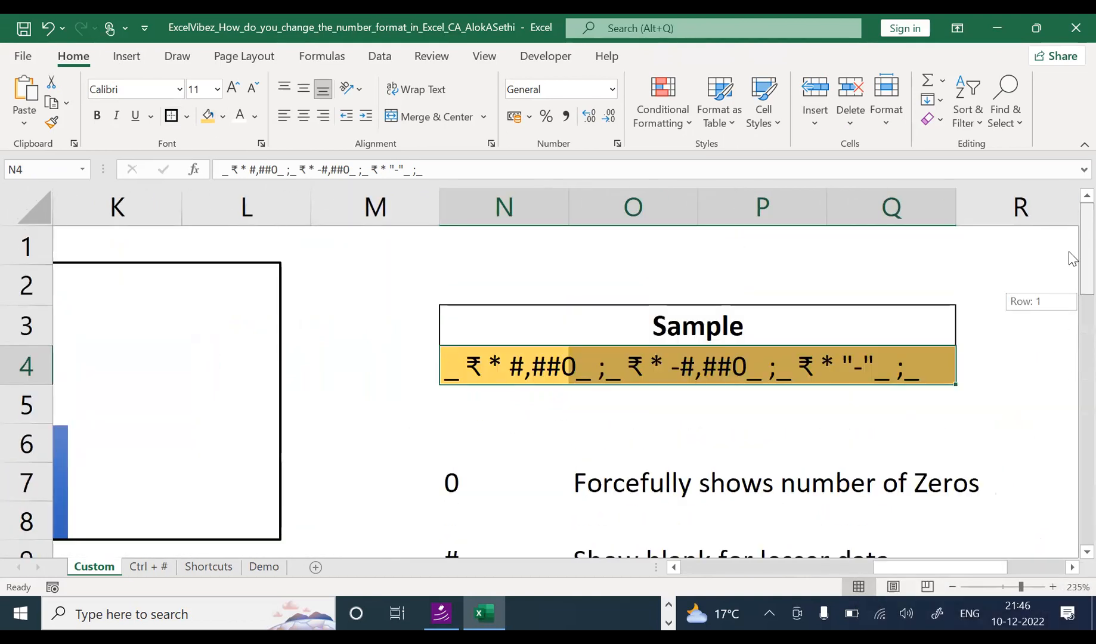
# Step: Check the yellow cells, then nudge the SmartArt diagram slightly left
pyautogui.click(795, 436)
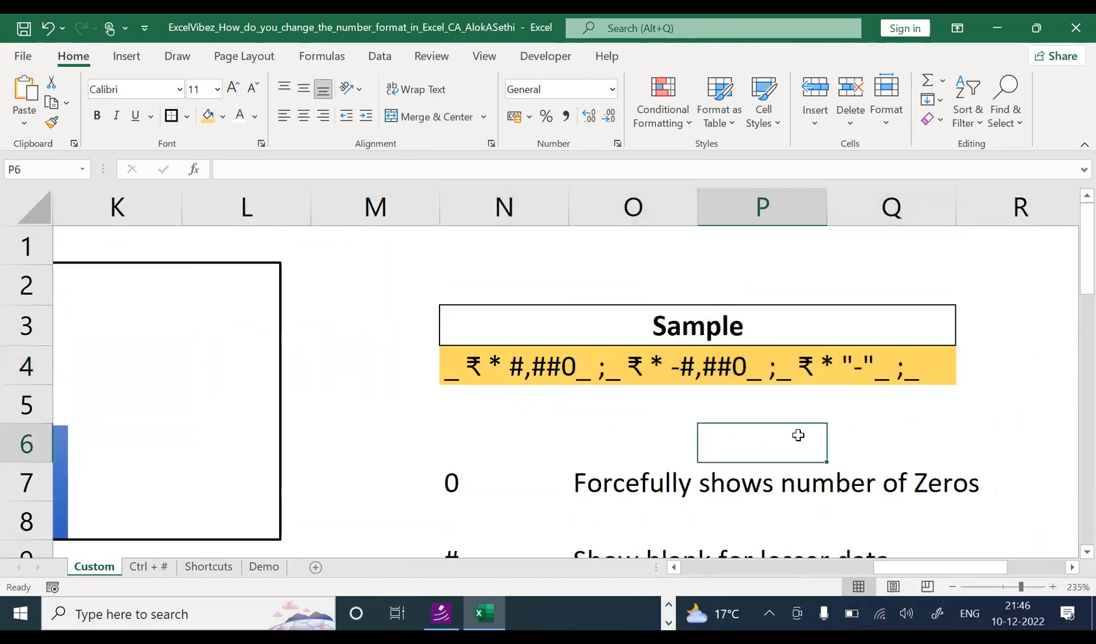
pyautogui.click(448, 367)
pyautogui.click(589, 370)
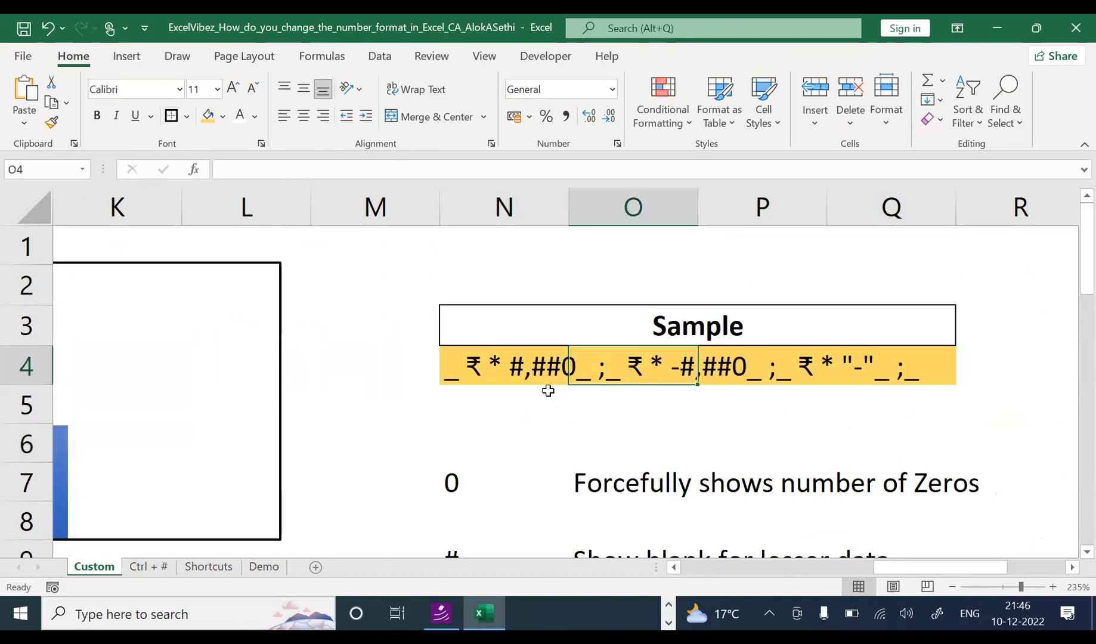
pyautogui.click(170, 397)
pyautogui.press('Left')
pyautogui.press('Left')
pyautogui.press('Left')
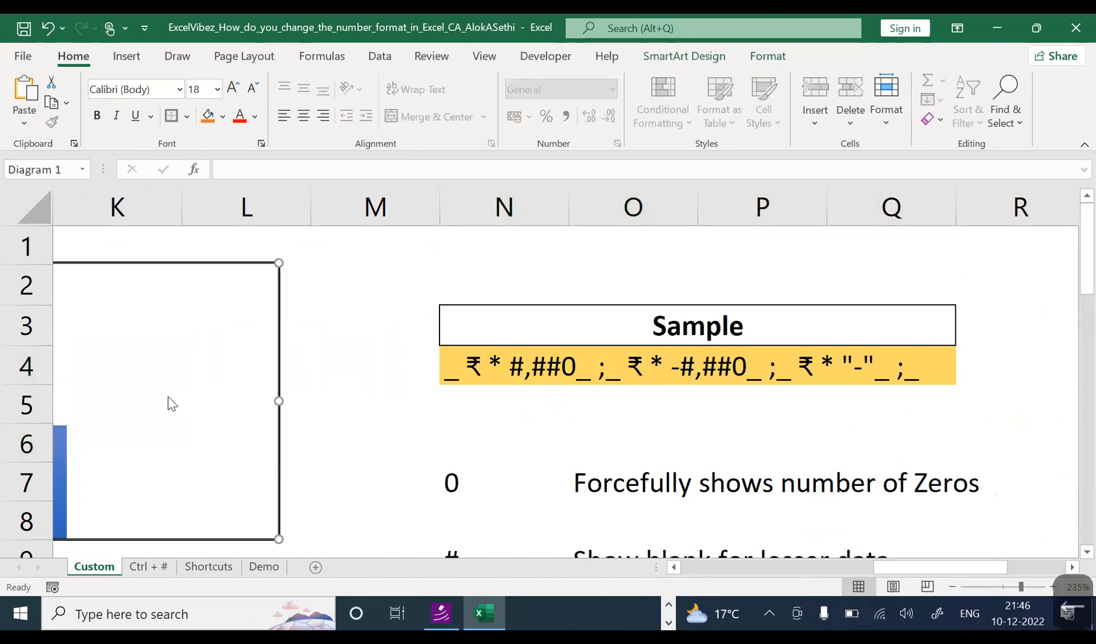
pyautogui.click(357, 383)
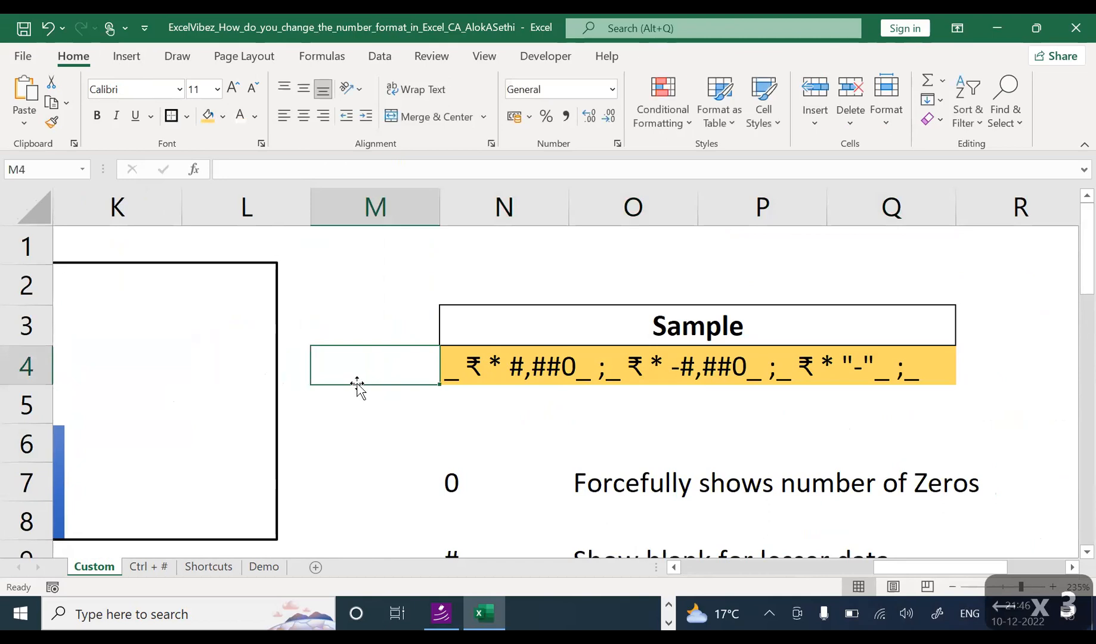
pyautogui.press('Left')
pyautogui.press('Left')
pyautogui.press('Left')
pyautogui.press('Left')
pyautogui.press('Left')
pyautogui.press('Left')
pyautogui.press('Left')
pyautogui.press('Left')
pyautogui.press('Left')
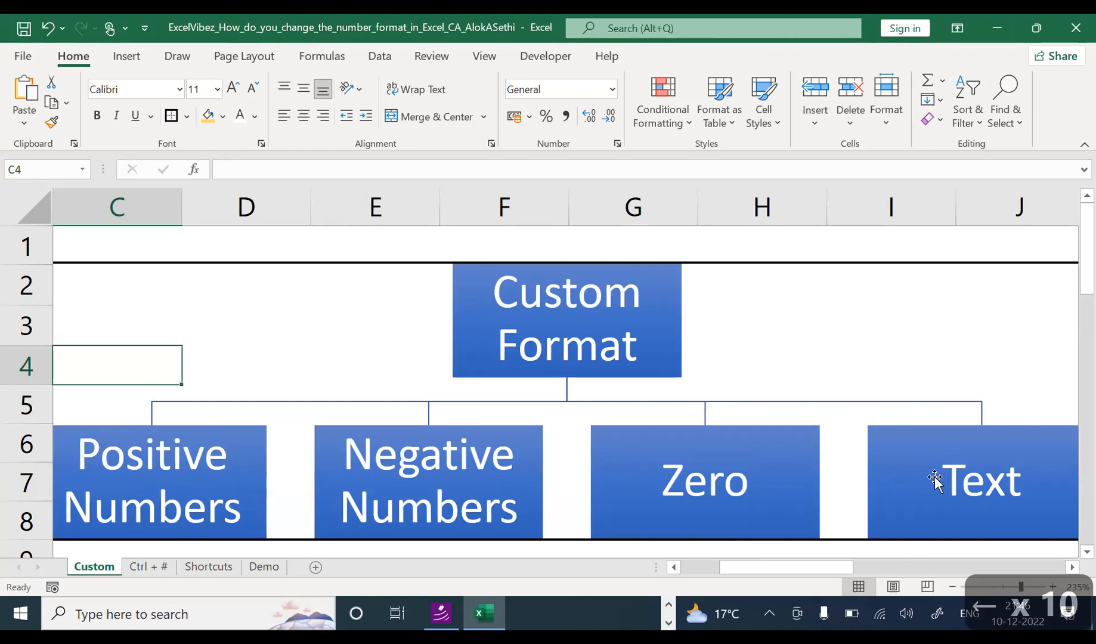
pyautogui.press('Right')
pyautogui.press('Right')
pyautogui.press('Right')
pyautogui.press('Right')
pyautogui.press('Right')
pyautogui.press('Right')
pyautogui.press('Right')
pyautogui.press('Right')
pyautogui.press('Right')
pyautogui.press('Right')
pyautogui.press('Right')
pyautogui.press('Right')
pyautogui.press('Right')
pyautogui.press('Right')
pyautogui.press('Right')
pyautogui.press('Right')
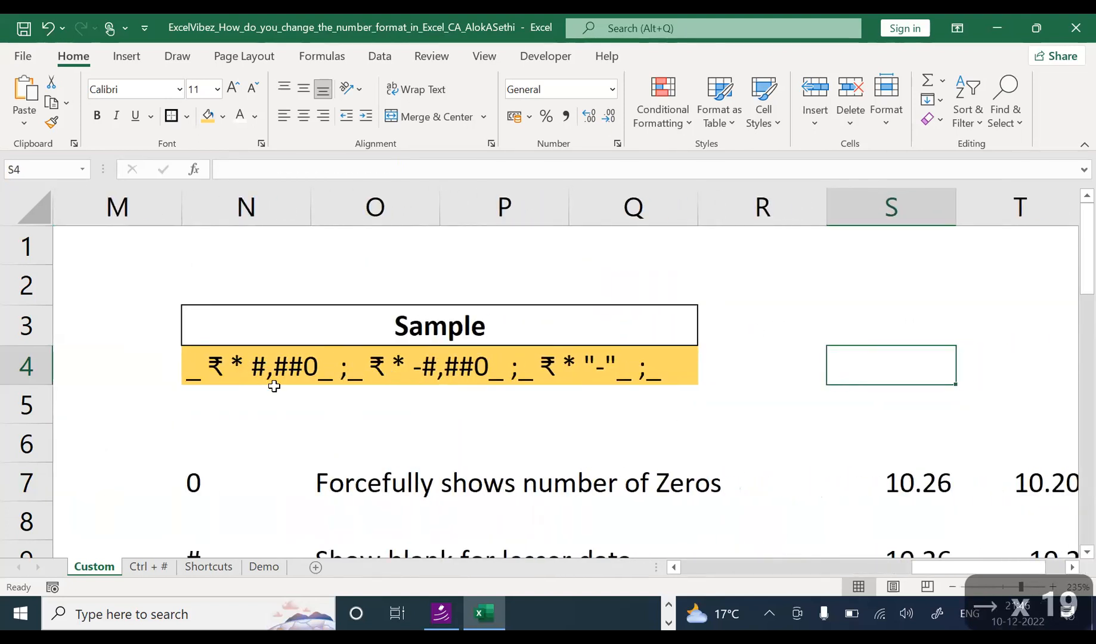
# Step: Select the format-code cell N4 below the Sample heading
pyautogui.click(320, 404)
pyautogui.click(341, 370)
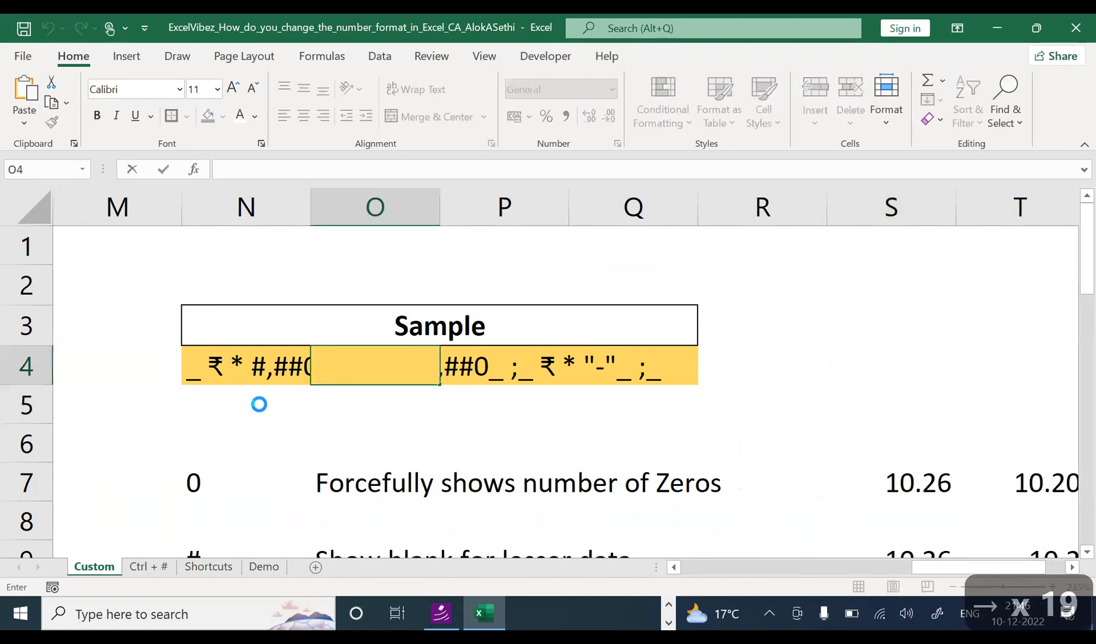
pyautogui.click(197, 364)
pyautogui.click(191, 346)
pyautogui.click(201, 363)
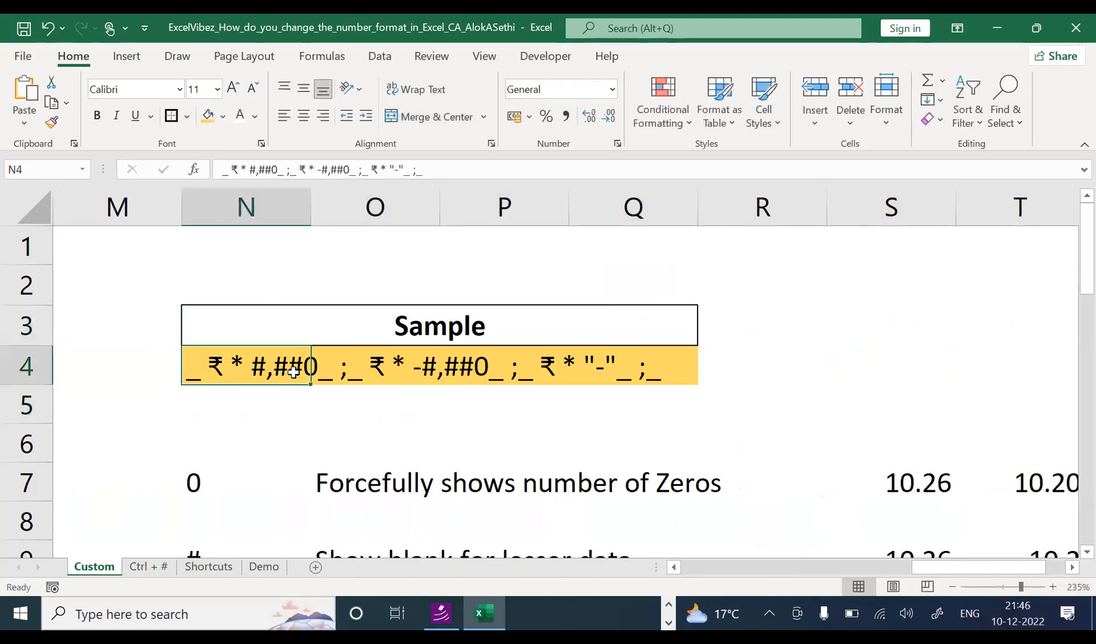
pyautogui.press('Right')
# Step: Bold the positive, negative, zero and text sections of N4's format code
pyautogui.doubleClick(219, 363)
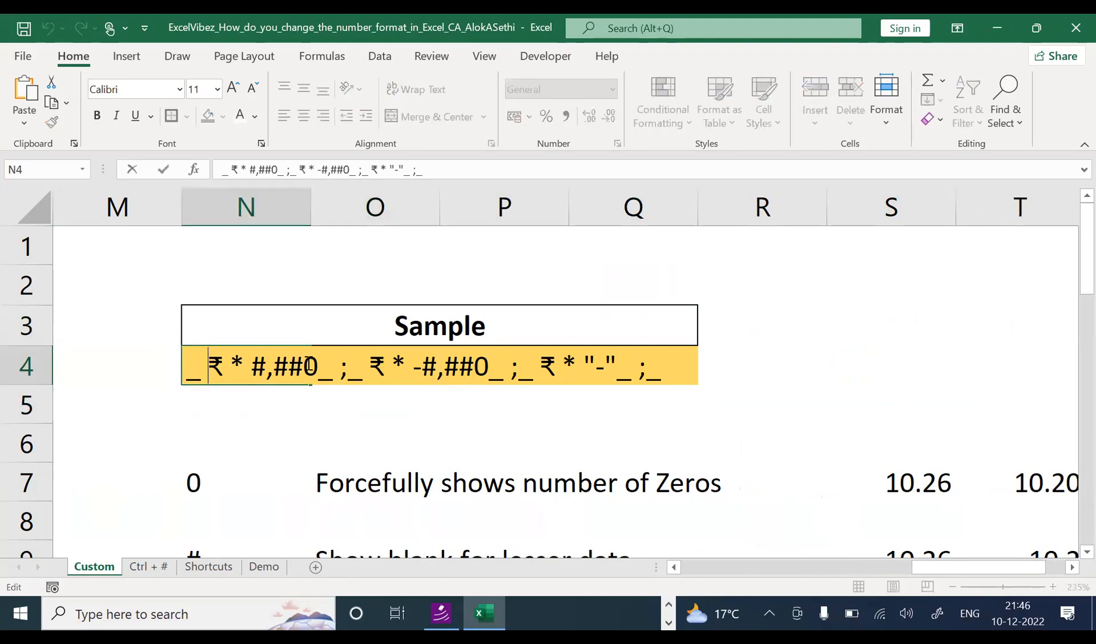
pyautogui.moveTo(327, 368); pyautogui.dragTo(176, 362)
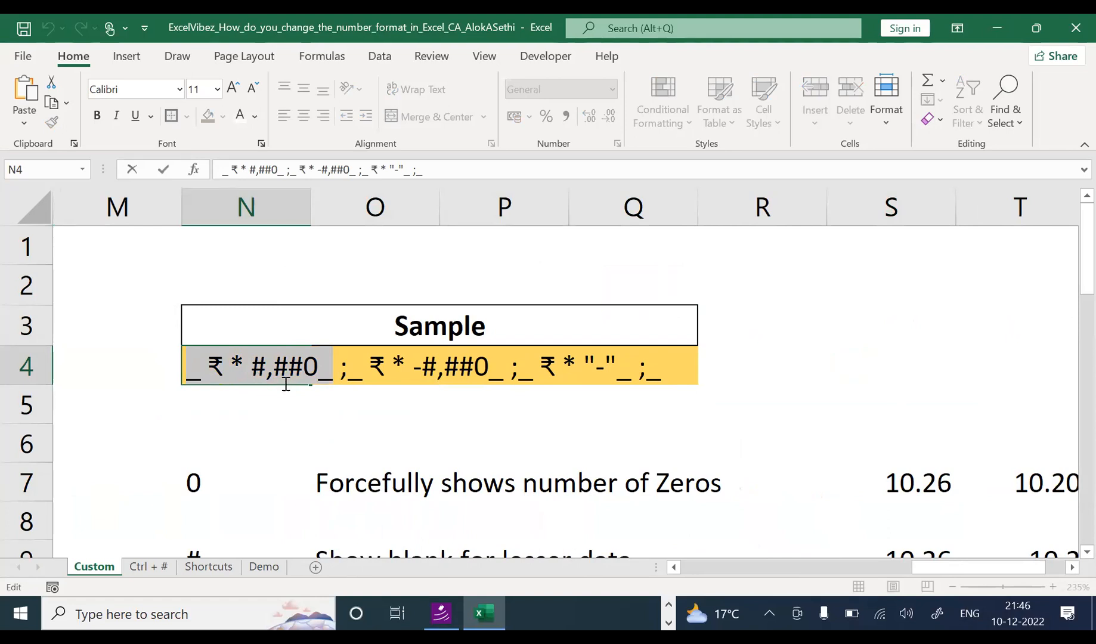
pyautogui.hotkey('ctrl', 'b')
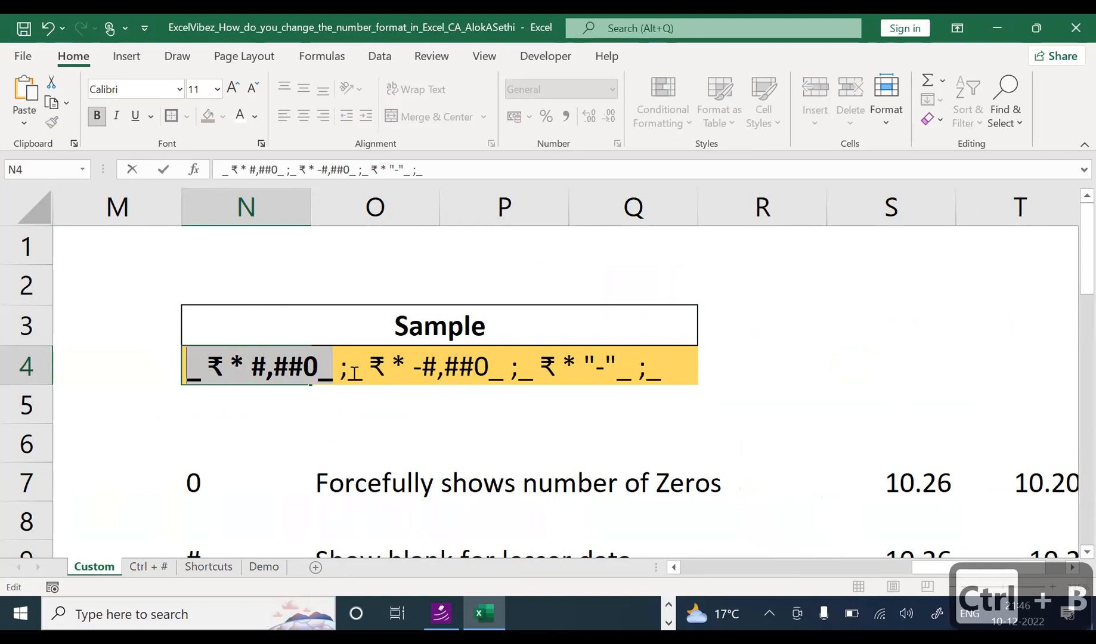
pyautogui.moveTo(349, 377); pyautogui.dragTo(501, 380)
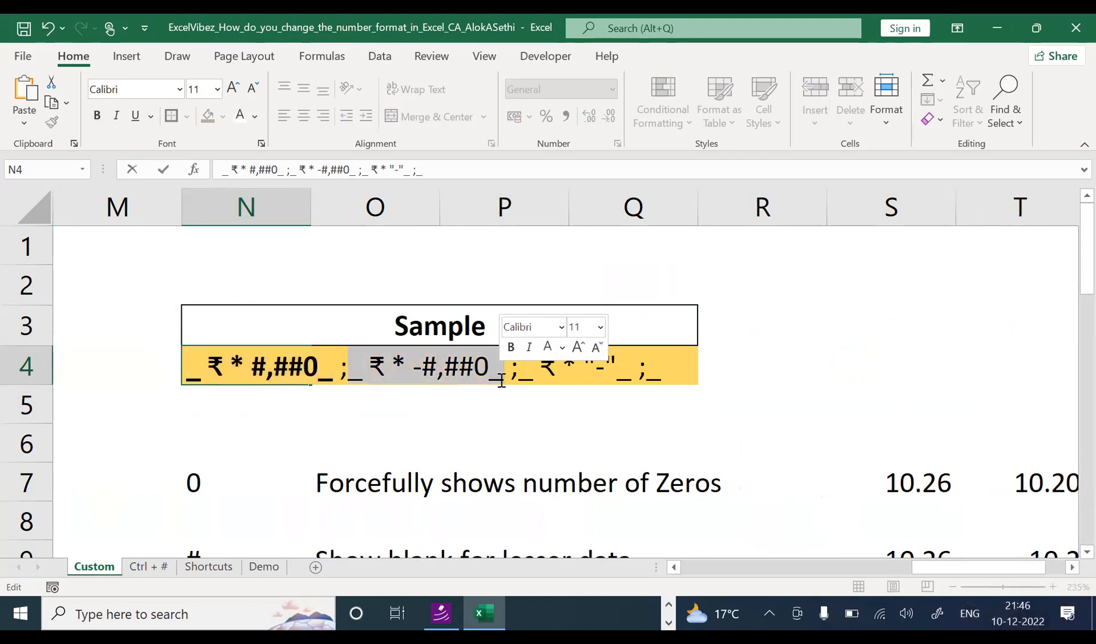
pyautogui.hotkey('ctrl', 'b')
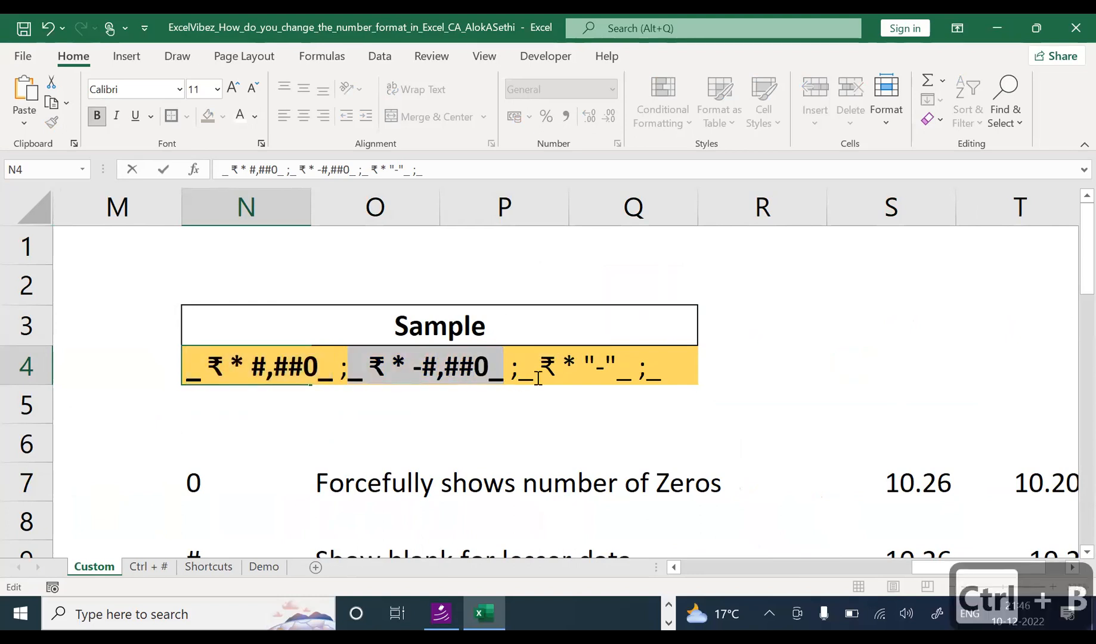
pyautogui.moveTo(513, 377); pyautogui.dragTo(685, 372)
pyautogui.hotkey('ctrl', 'b')
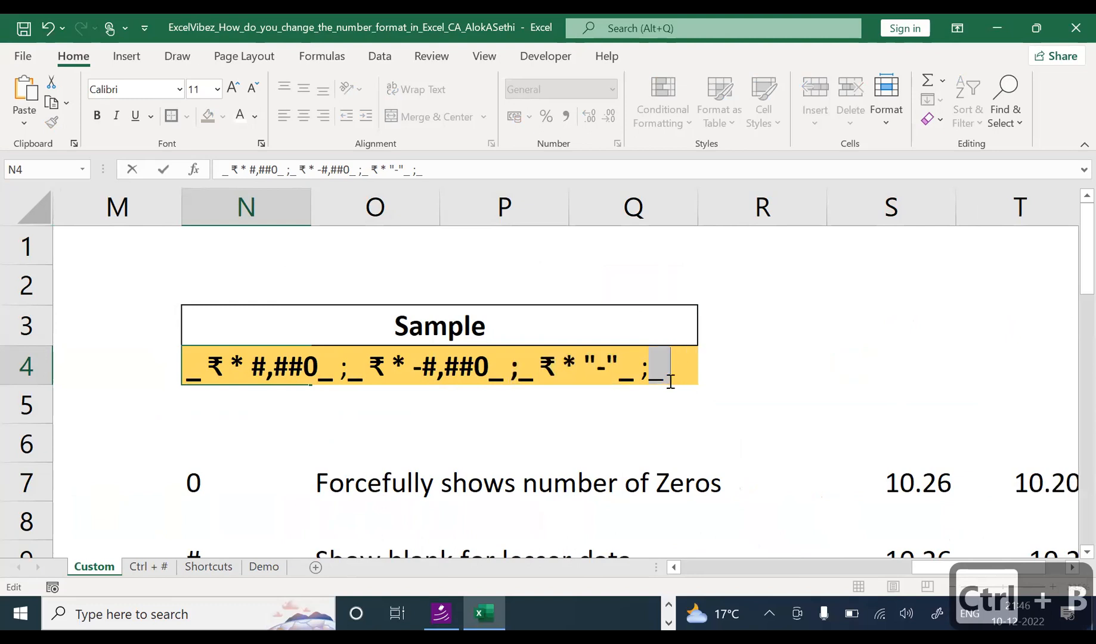
pyautogui.hotkey('ctrl', 'b')
pyautogui.click(633, 421)
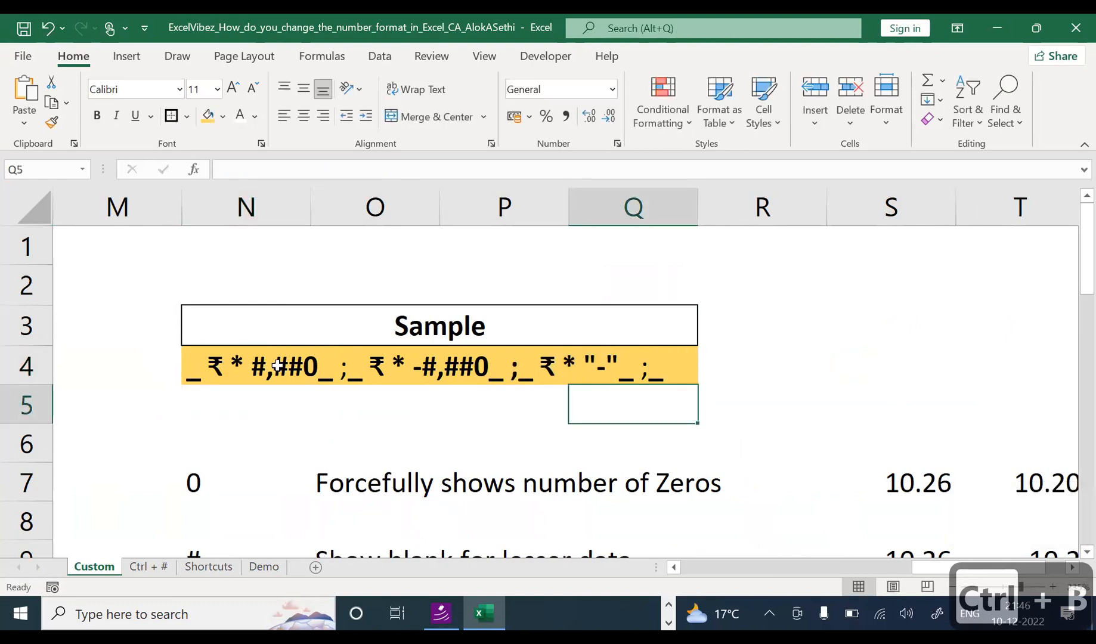
pyautogui.click(218, 371)
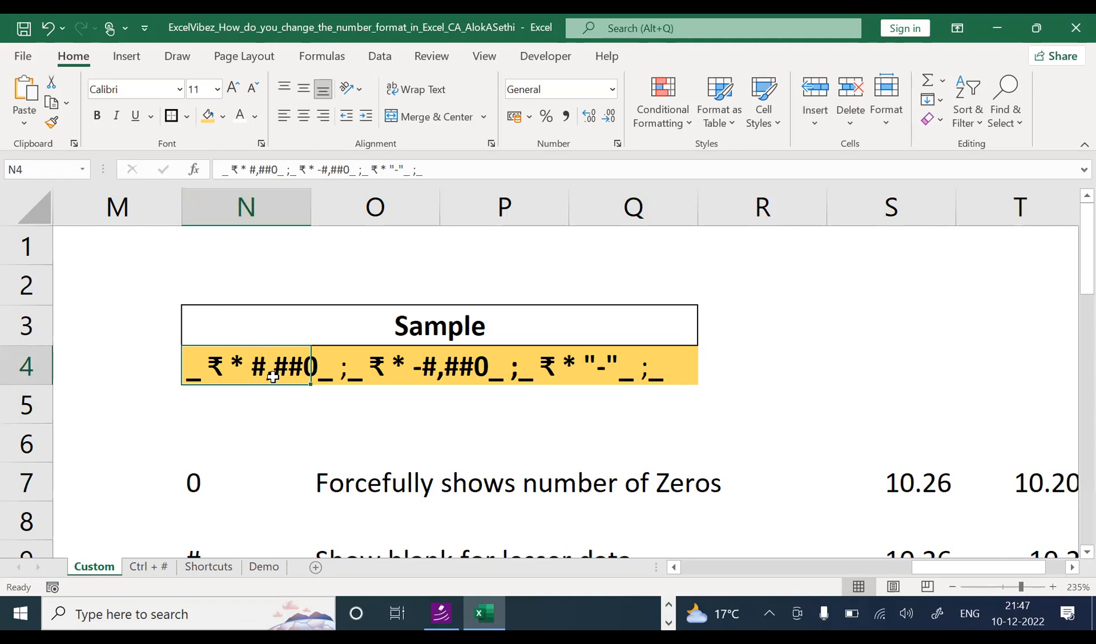
pyautogui.click(278, 413)
pyautogui.scroll(-1, 277, 417)
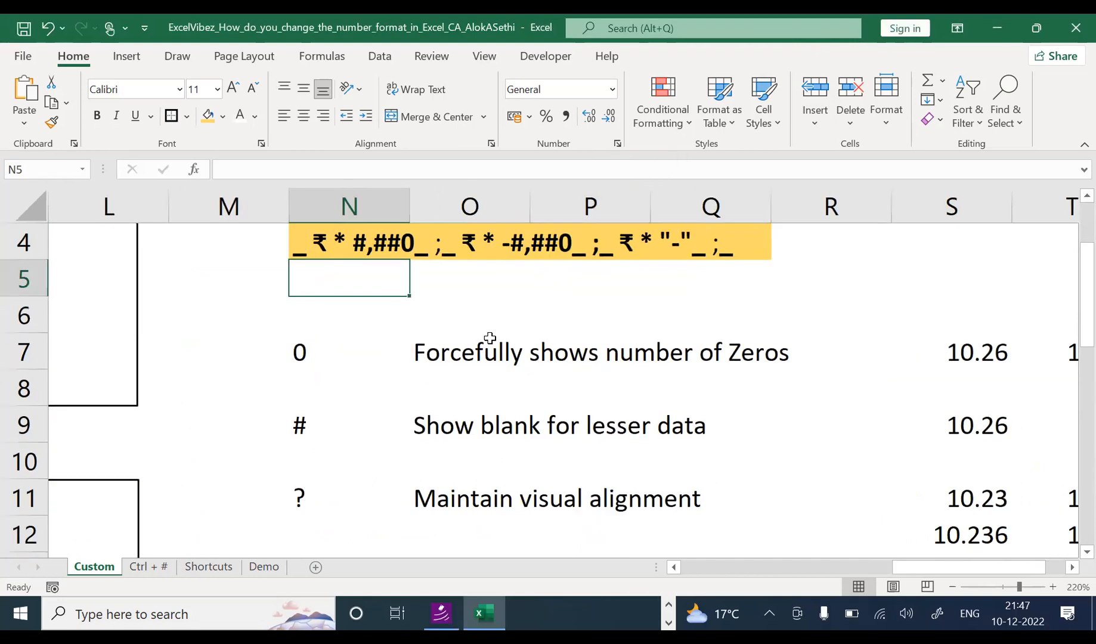
pyautogui.moveTo(949, 567); pyautogui.dragTo(977, 559)
pyautogui.click(858, 331)
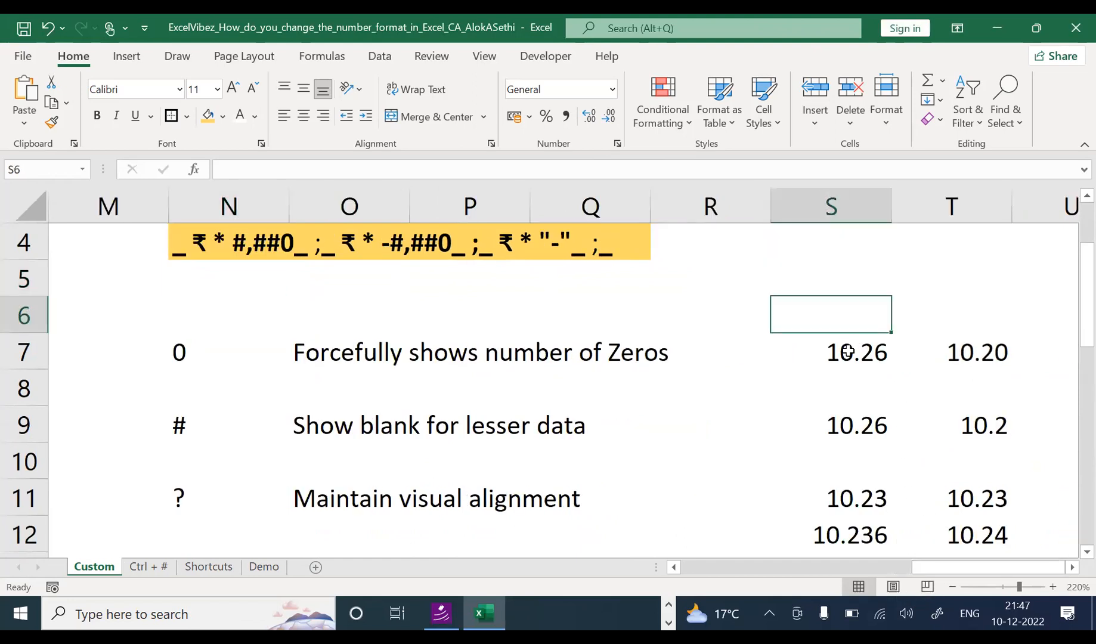
pyautogui.click(849, 352)
pyautogui.click(949, 351)
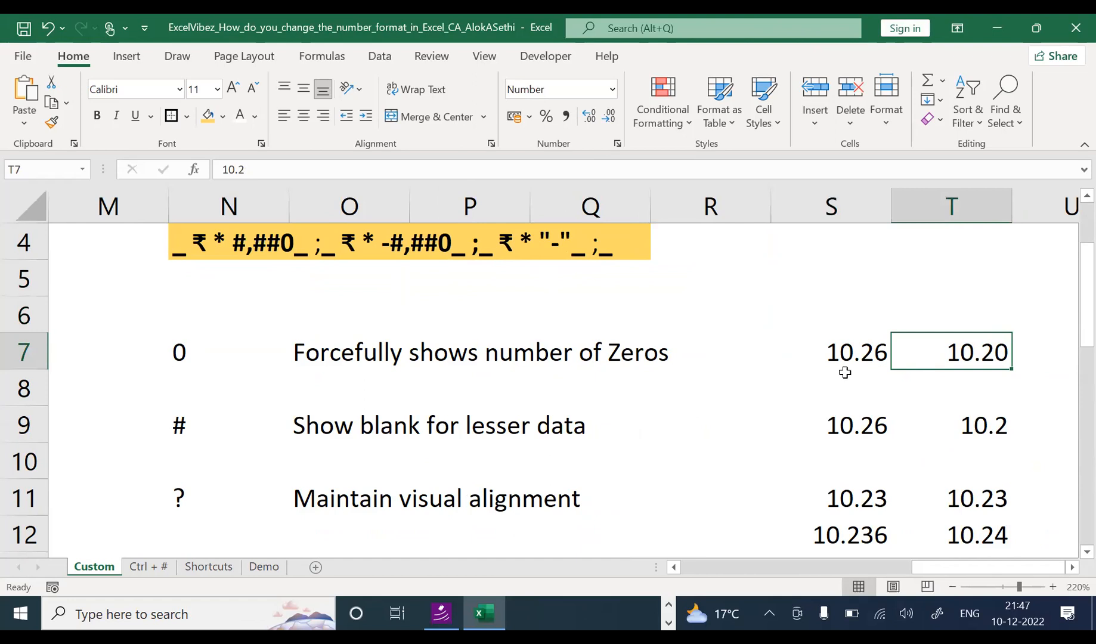
pyautogui.click(836, 421)
pyautogui.click(971, 423)
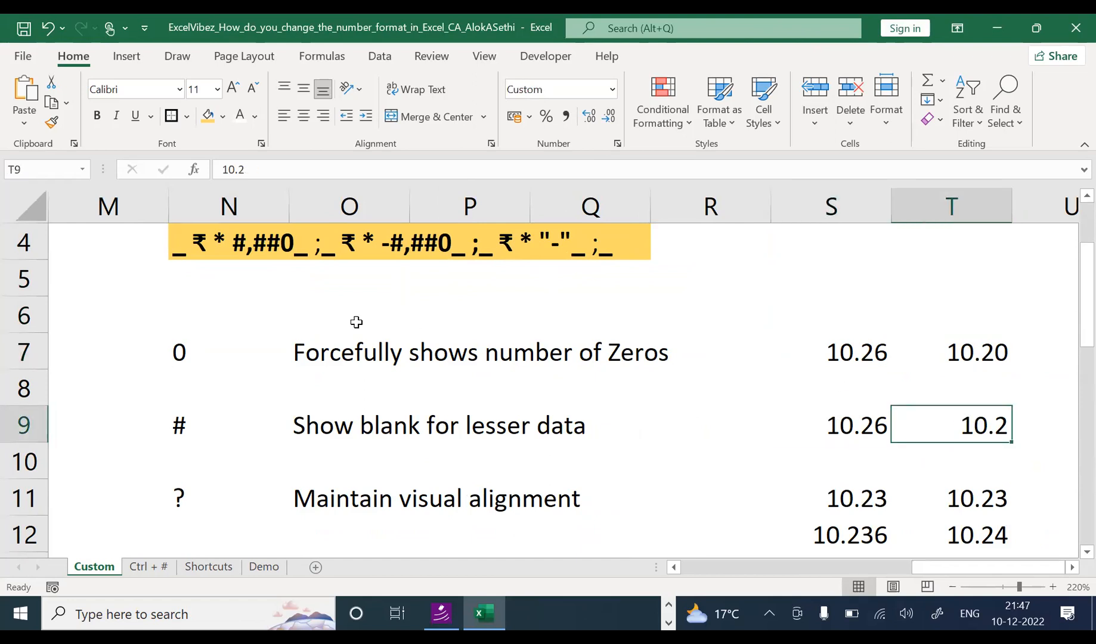
pyautogui.click(156, 341)
pyautogui.click(186, 341)
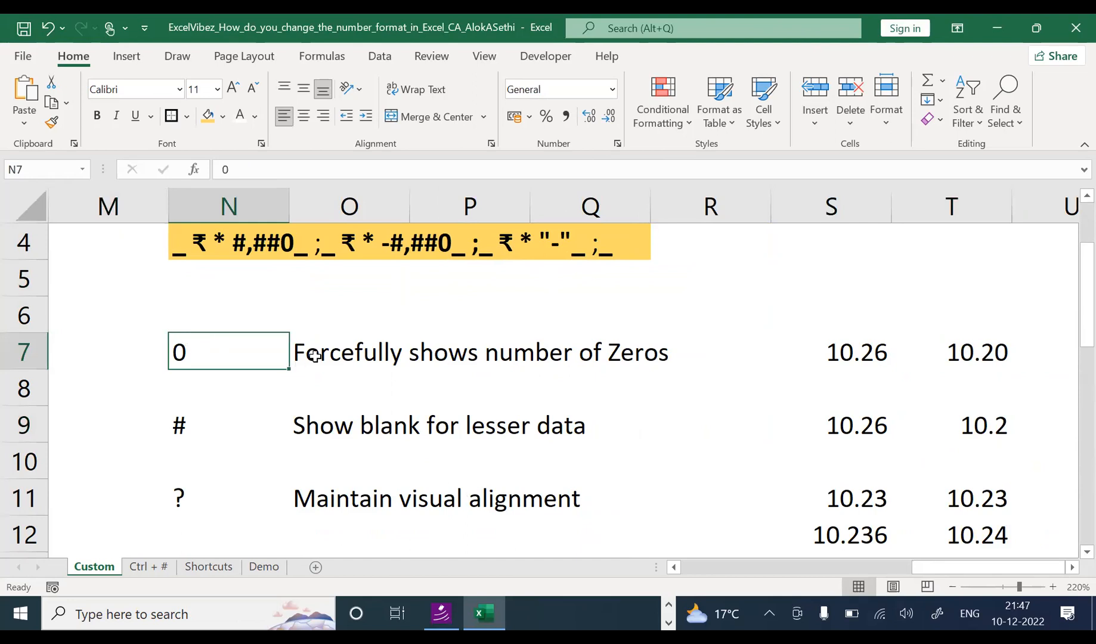
pyautogui.click(238, 318)
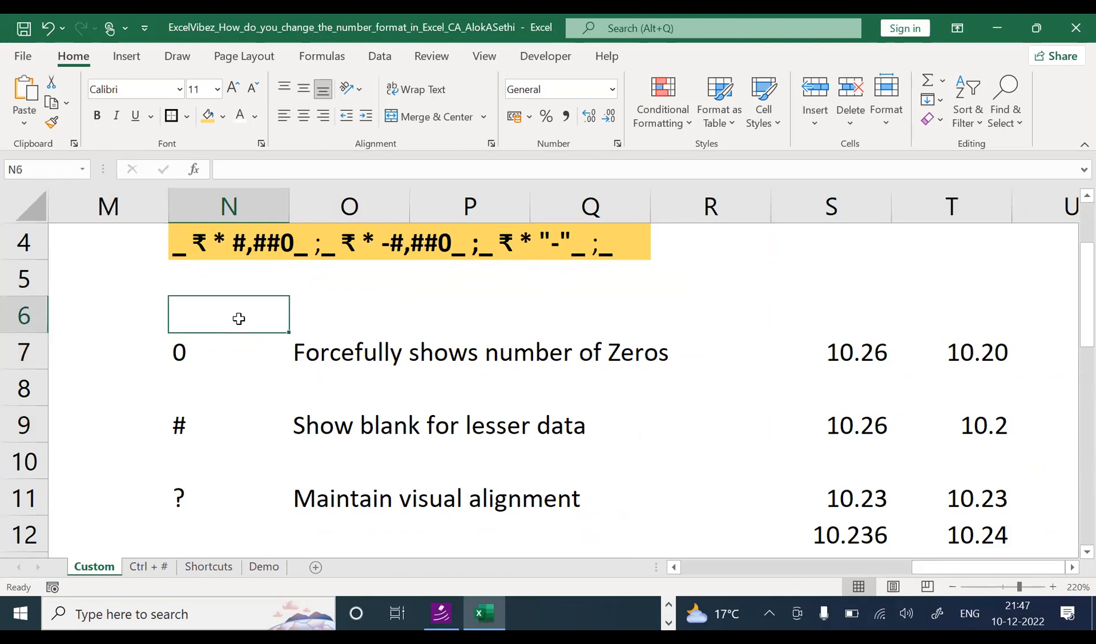
# Step: Enter 'Indicator' in N6 and 'What it does' merged and centred across O6:Q6
pyautogui.write('Indi')
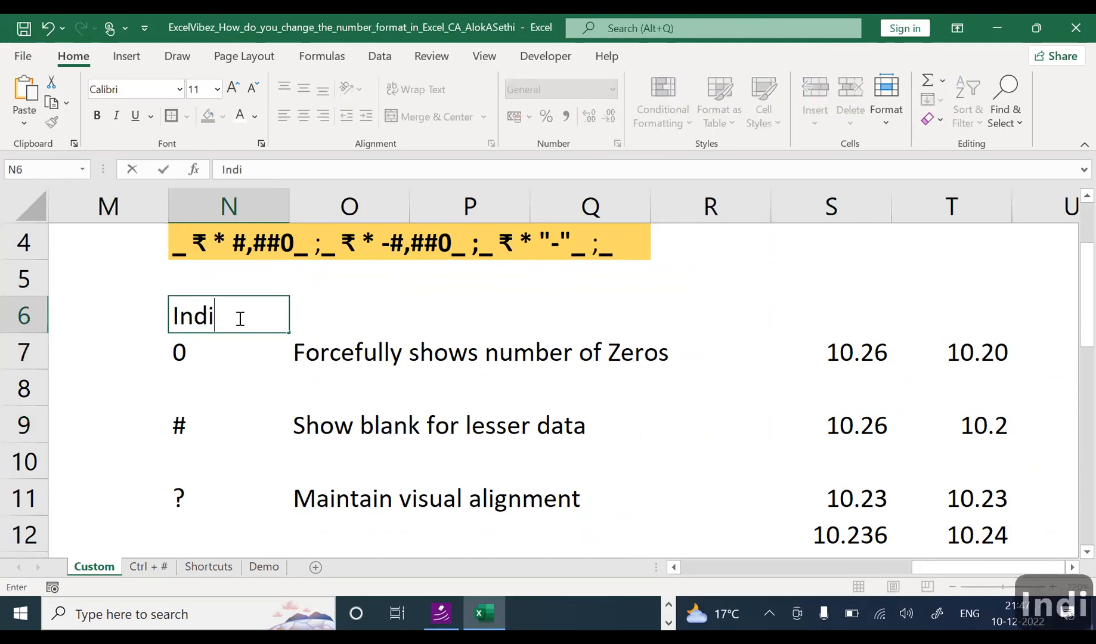
pyautogui.write('cator')
pyautogui.press('Tab')
pyautogui.press('Tab')
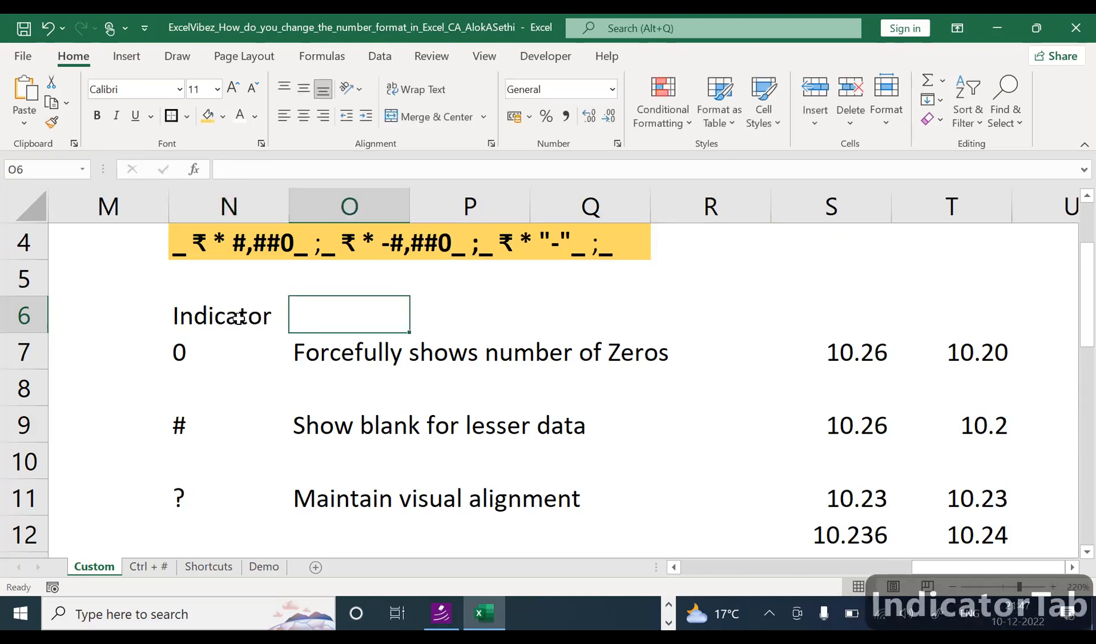
pyautogui.press('Left')
pyautogui.press('Left')
pyautogui.press('Right')
pyautogui.hotkey('shift', 'Right')
pyautogui.hotkey('shift', 'Right')
pyautogui.hotkey('shift', 'Right')
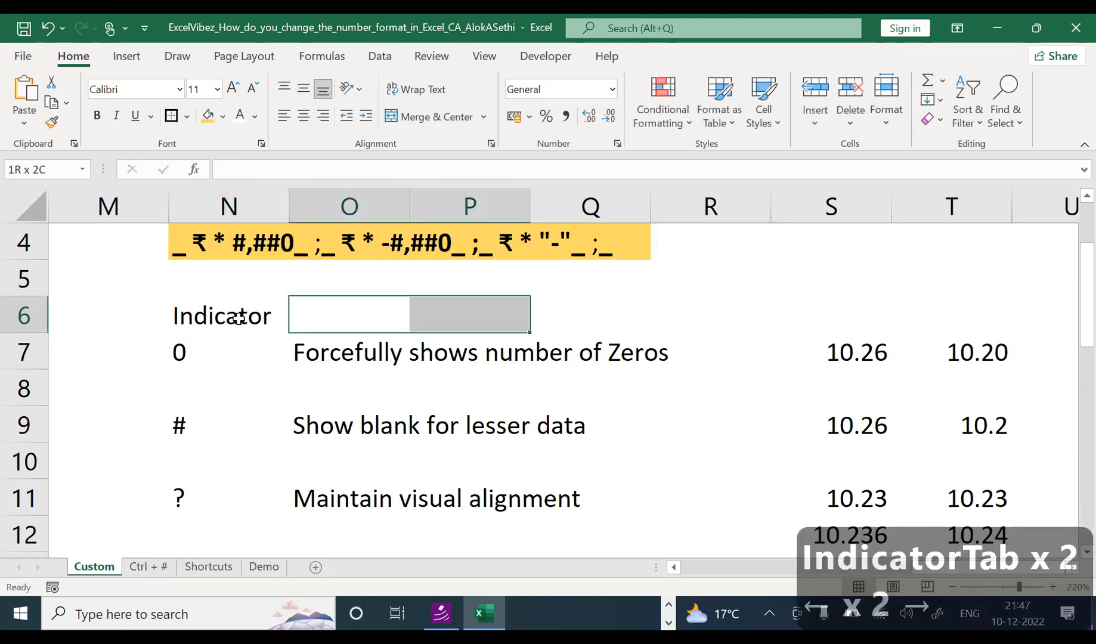
pyautogui.hotkey('shift', 'Left')
pyautogui.press('alt')
pyautogui.write('hmcWhat is')
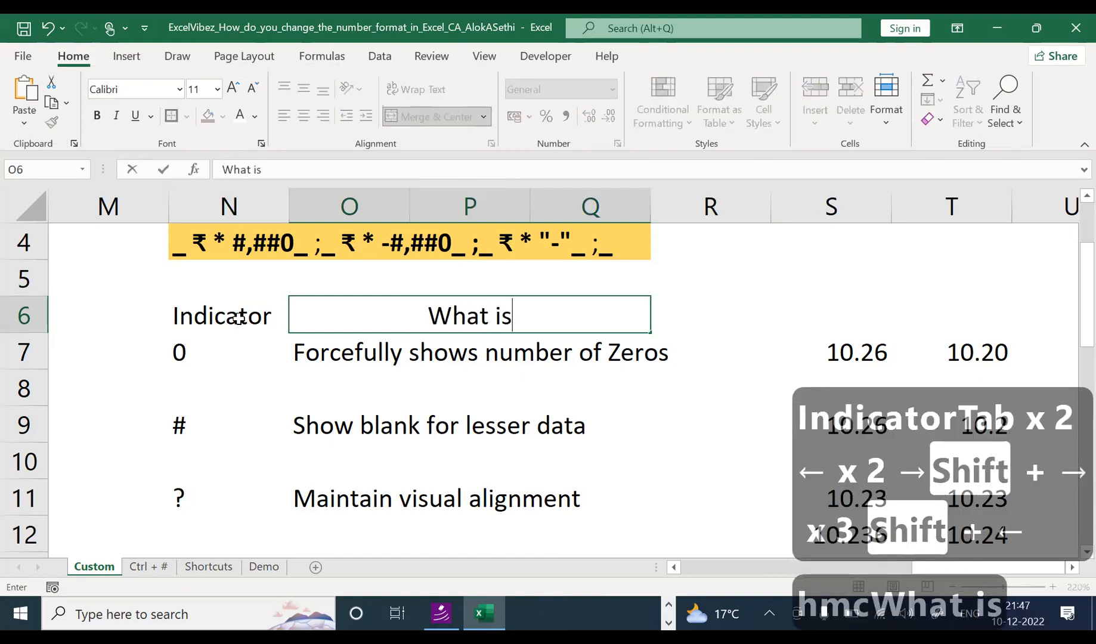
pyautogui.press('BackSpace')
pyautogui.write('t does')
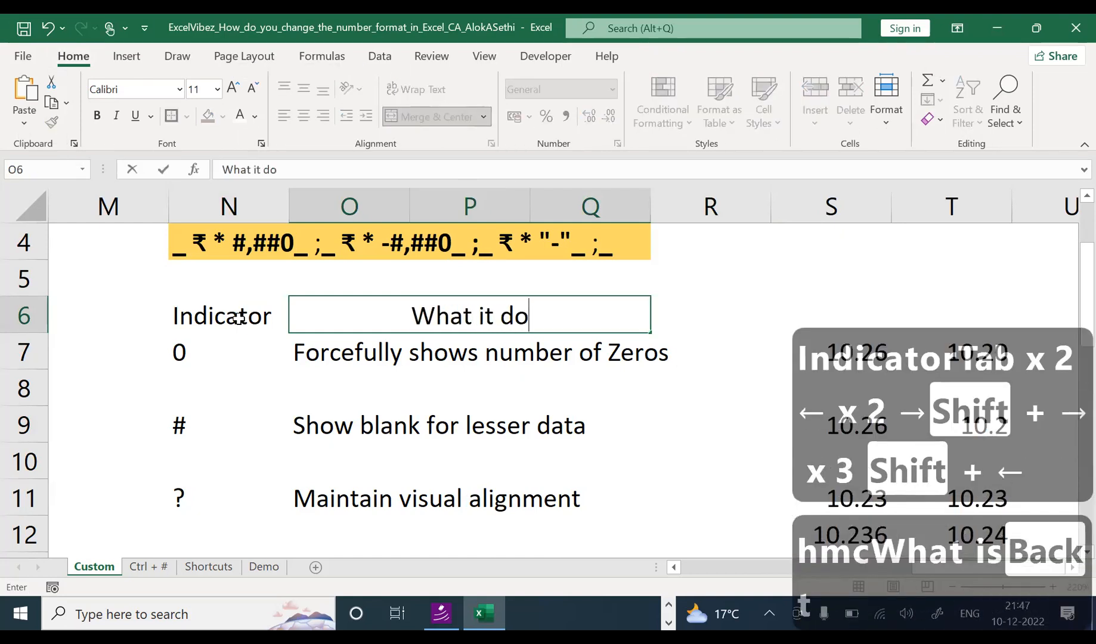
pyautogui.press('Tab')
pyautogui.press('Tab')
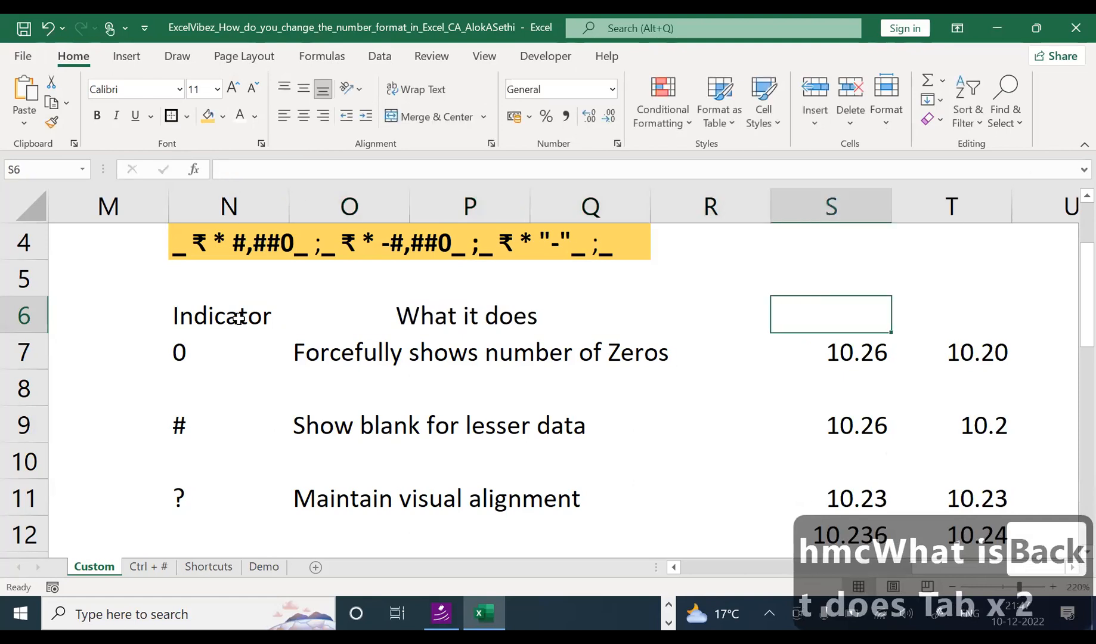
# Step: Enter 'Examples' in S6, merge and centre it across S6:T6, and bold it
pyautogui.write('Examples')
pyautogui.press('Return')
pyautogui.press('Up')
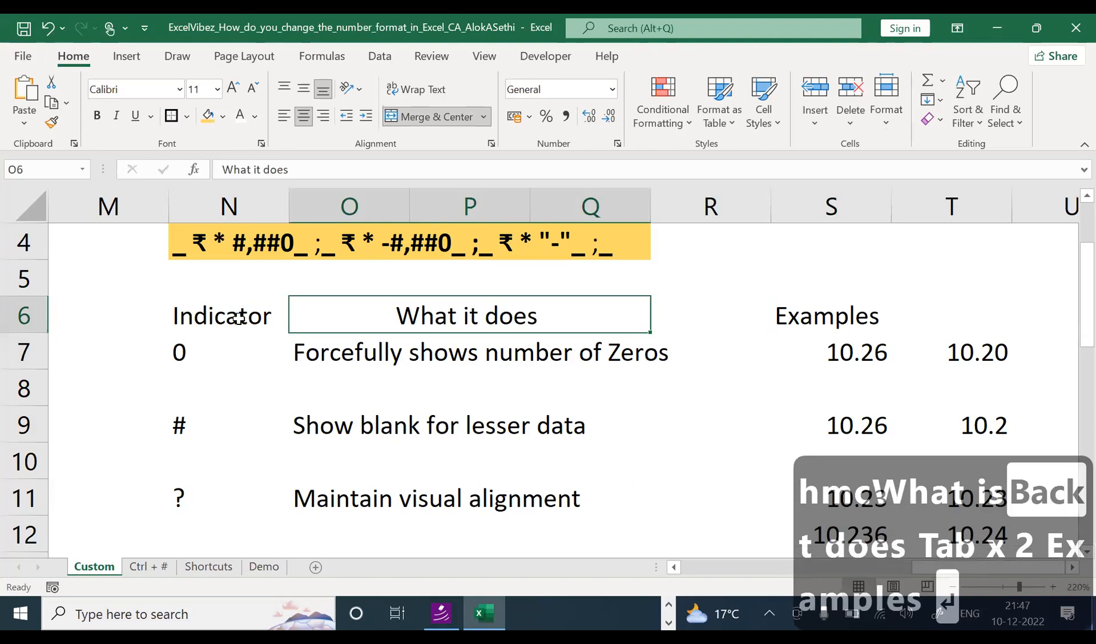
pyautogui.click(828, 320)
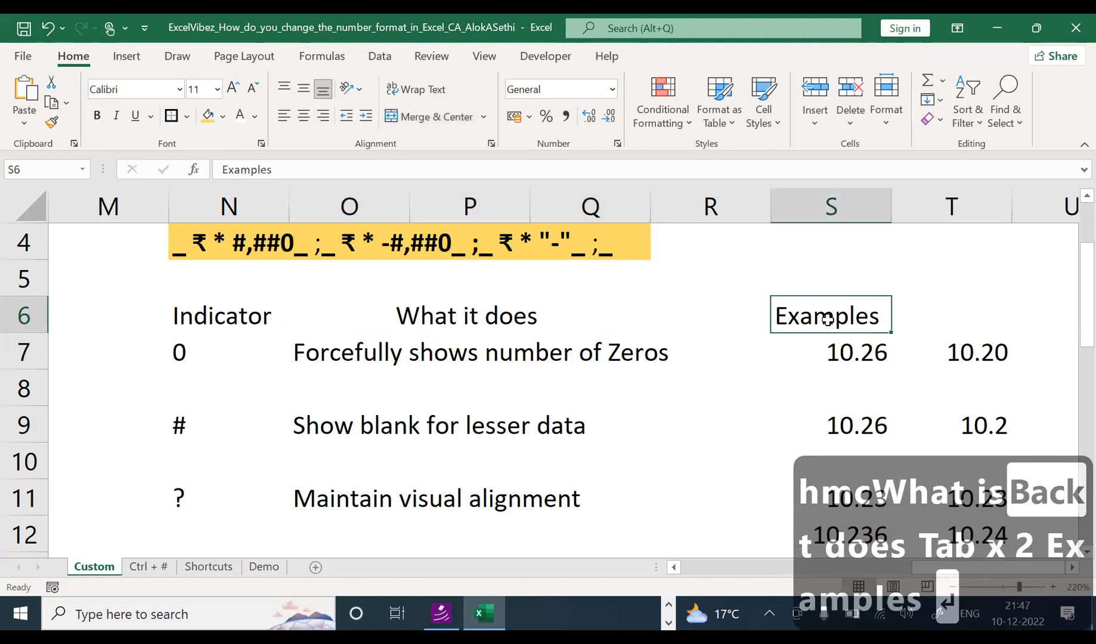
pyautogui.hotkey('shift', 'Right')
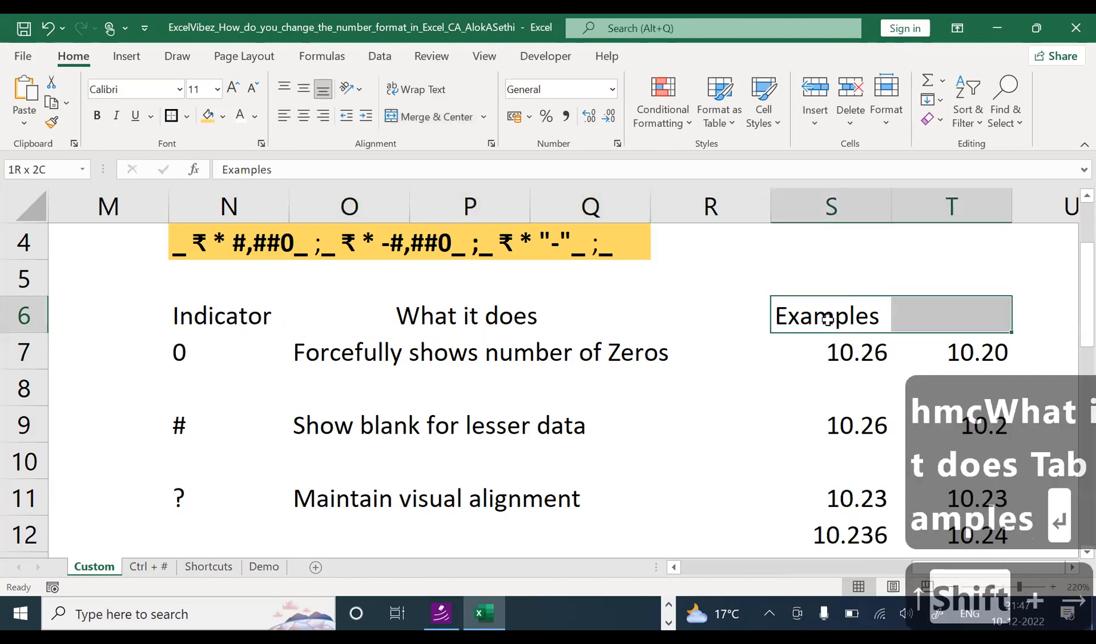
pyautogui.click(433, 118)
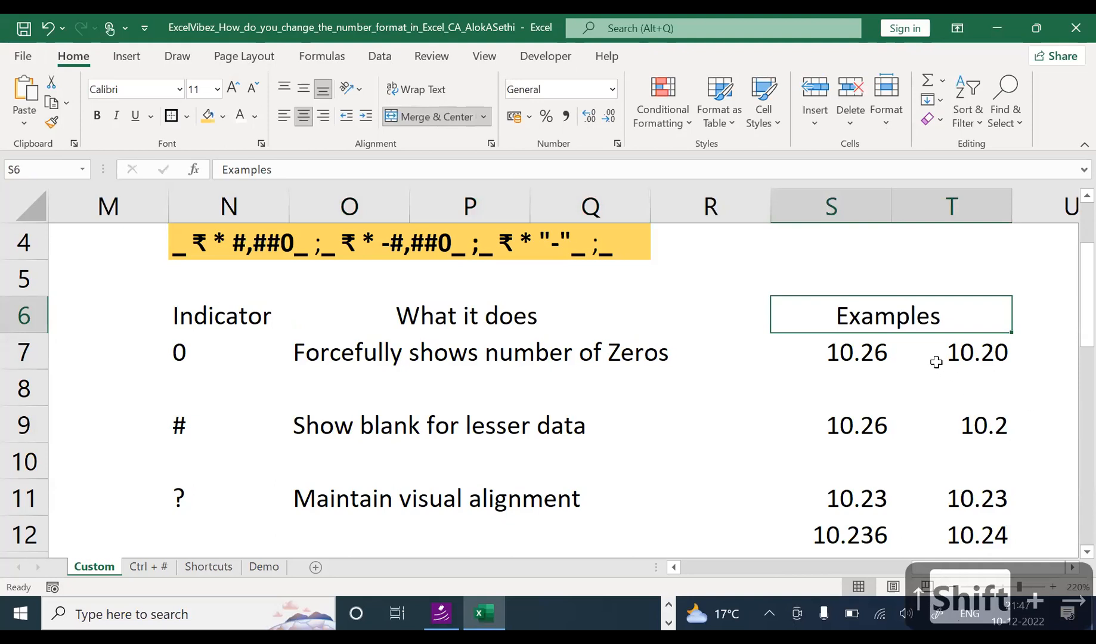
pyautogui.hotkey('ctrl', 'b')
# Step: Make the 'What it does' and 'Indicator' headings bold
pyautogui.click(896, 349)
pyautogui.click(893, 317)
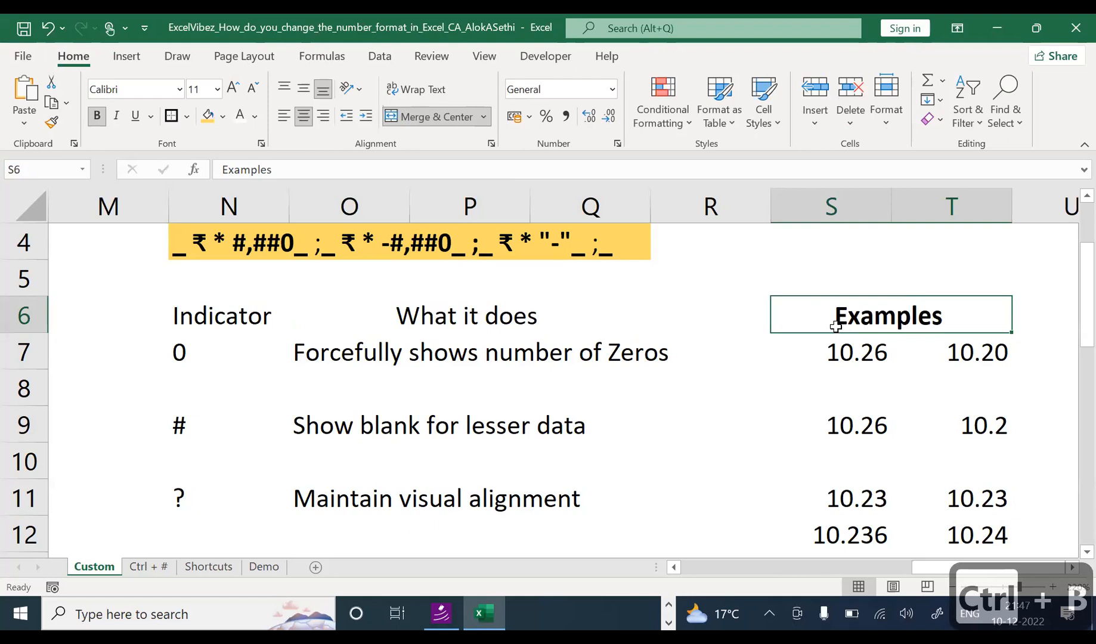
pyautogui.click(375, 308)
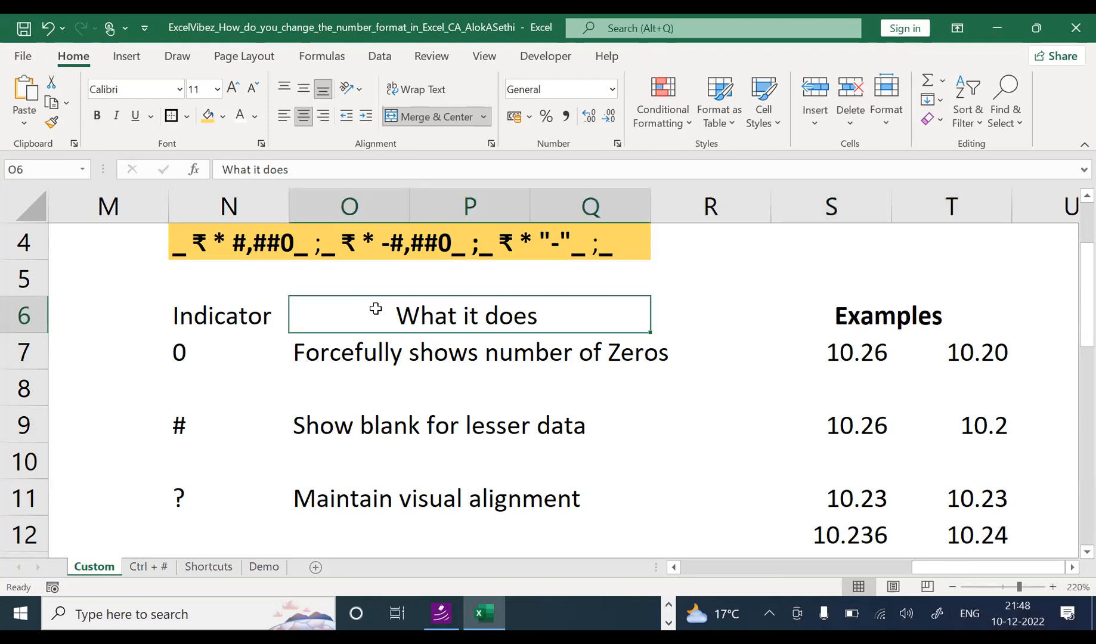
pyautogui.hotkey('ctrl', 'b')
pyautogui.click(237, 320)
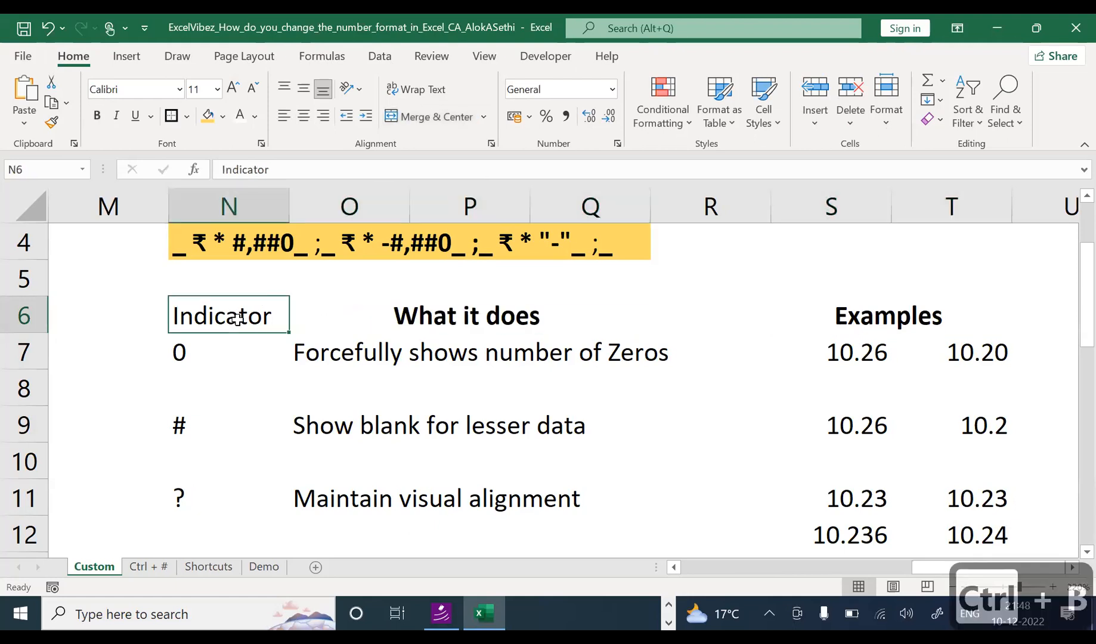
pyautogui.hotkey('ctrl', 'b')
pyautogui.click(834, 358)
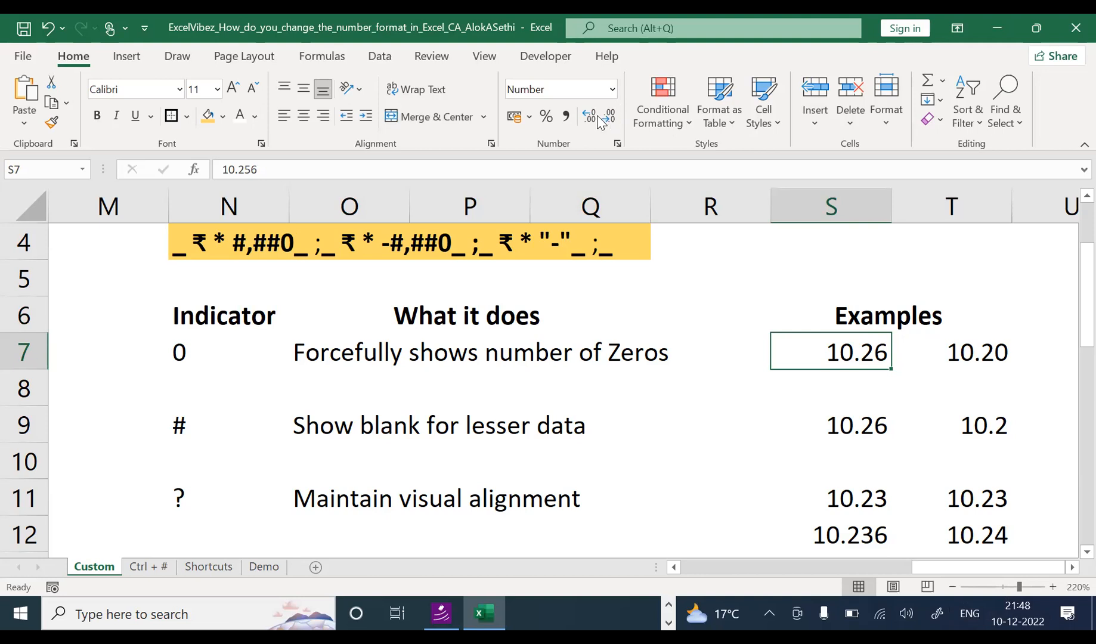
pyautogui.press('F2')
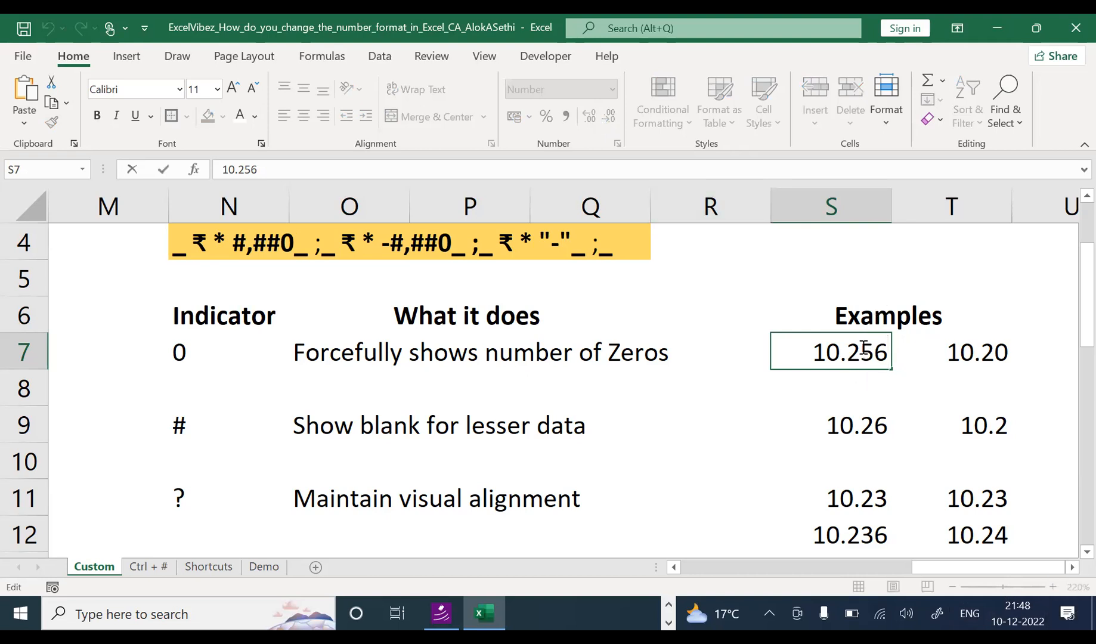
pyautogui.click(869, 381)
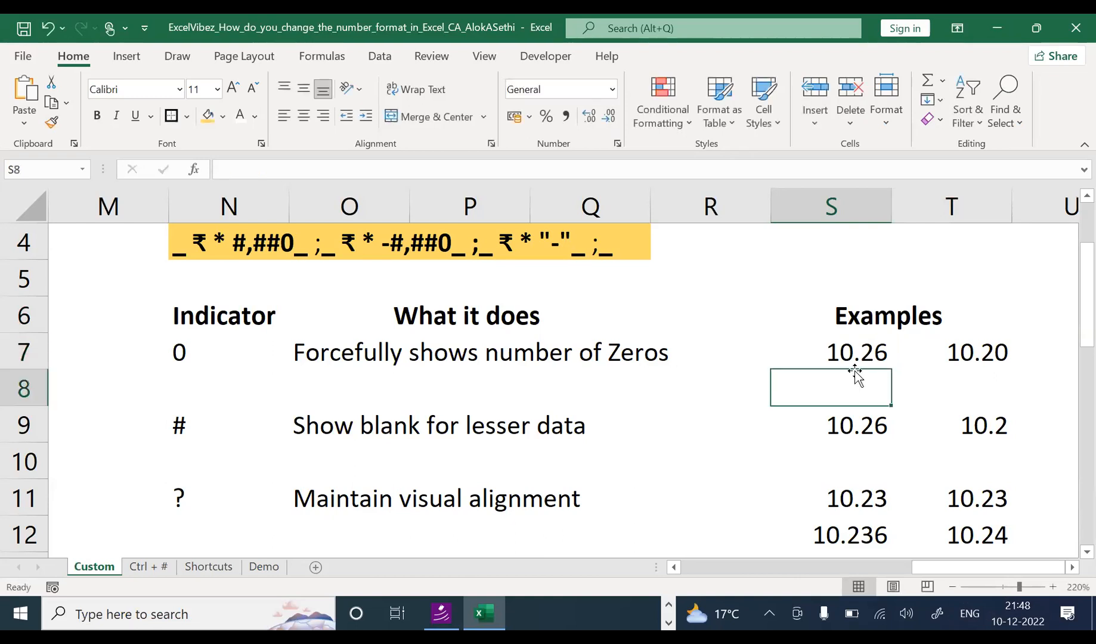
pyautogui.click(863, 350)
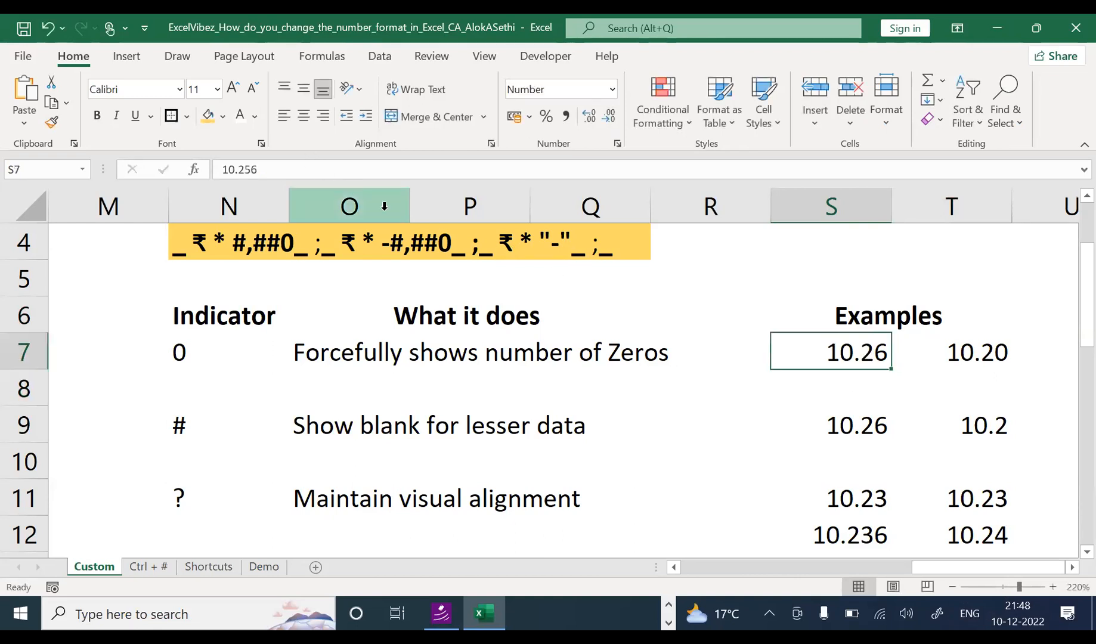
pyautogui.moveTo(320, 176); pyautogui.dragTo(213, 167)
pyautogui.click(741, 398)
pyautogui.click(807, 351)
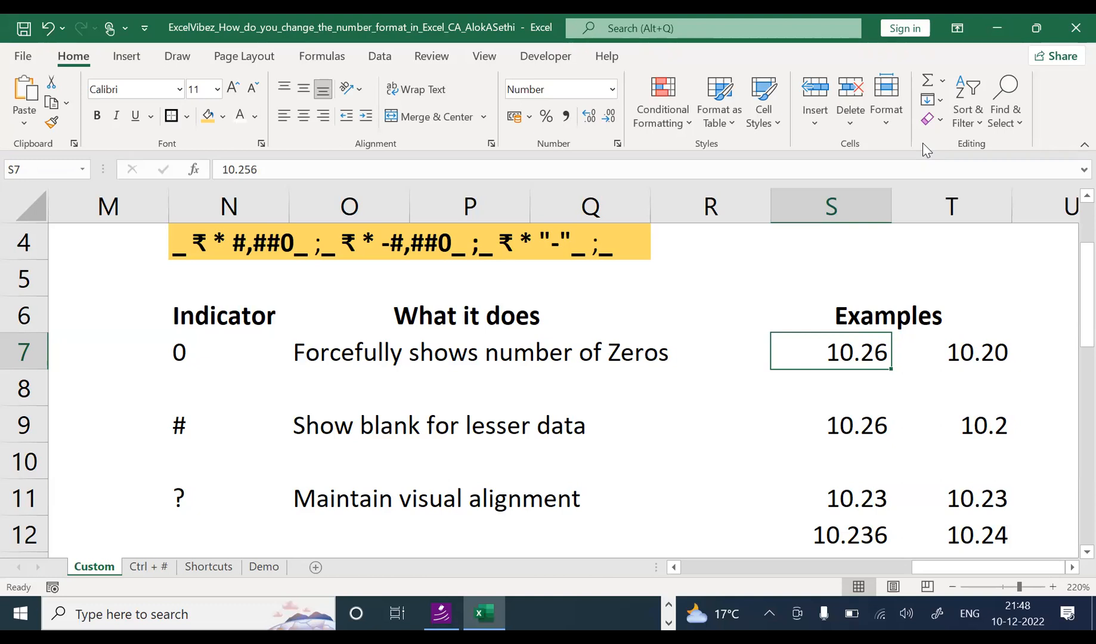
pyautogui.press('Right')
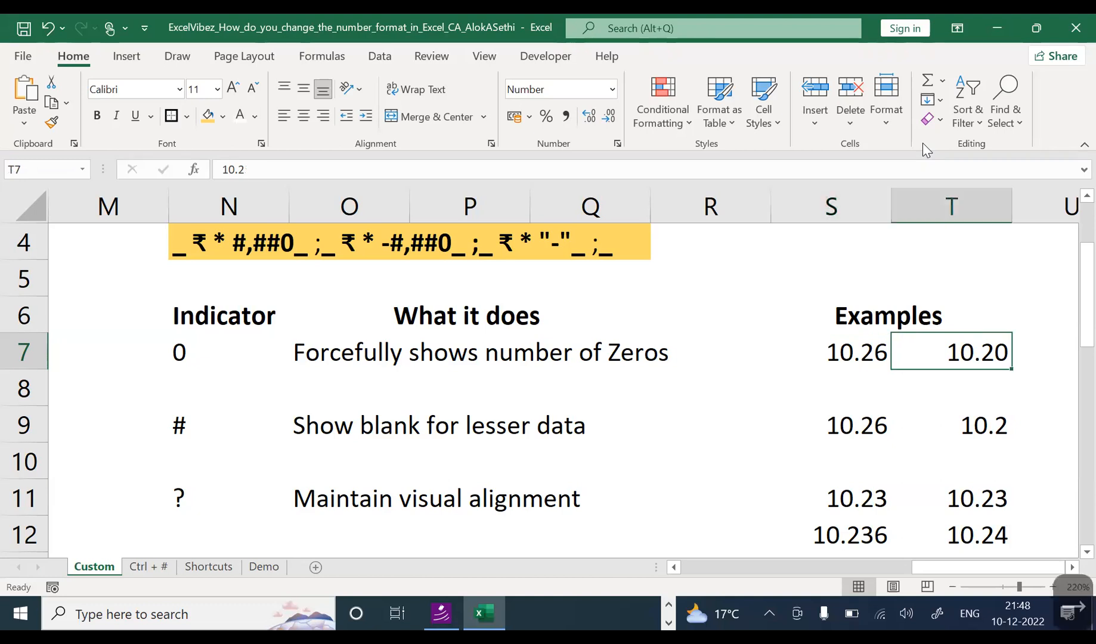
pyautogui.press('F2')
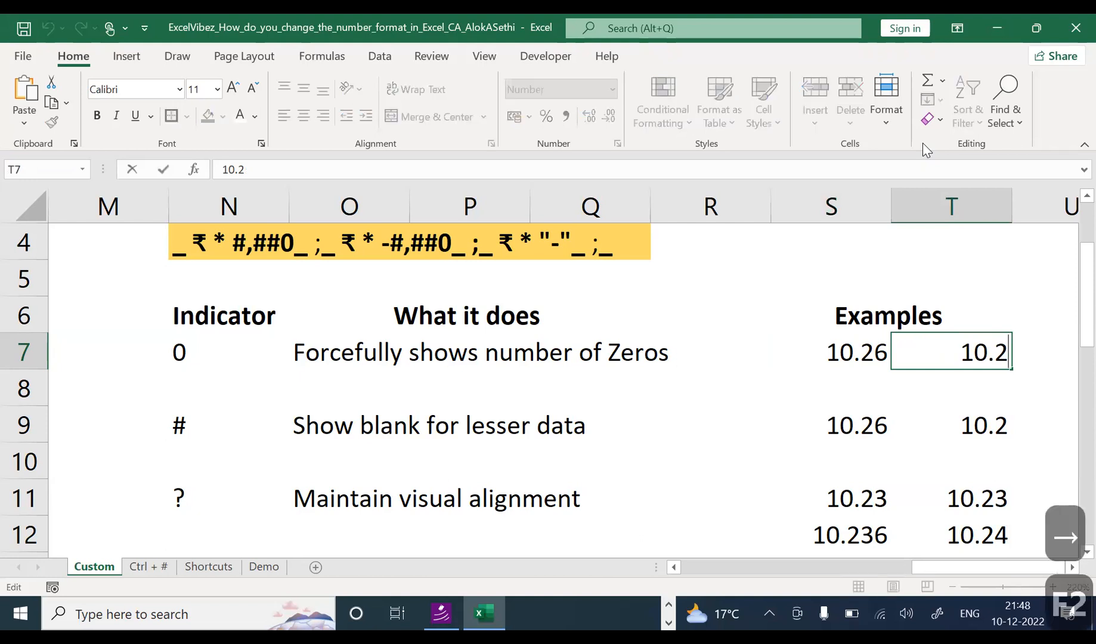
pyautogui.press('Escape')
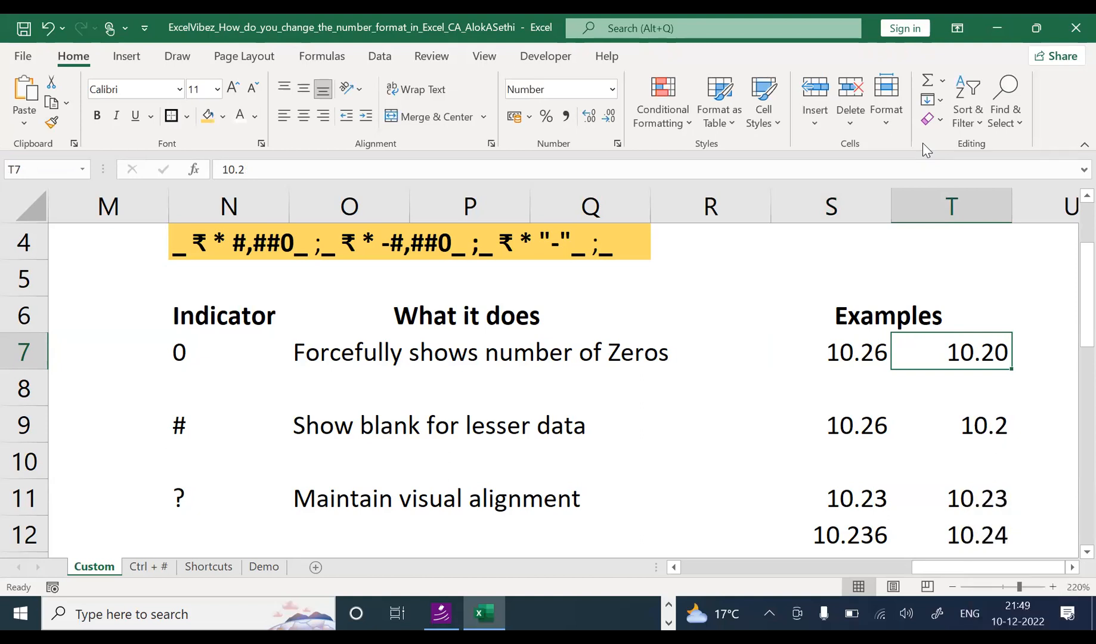
pyautogui.press('F2')
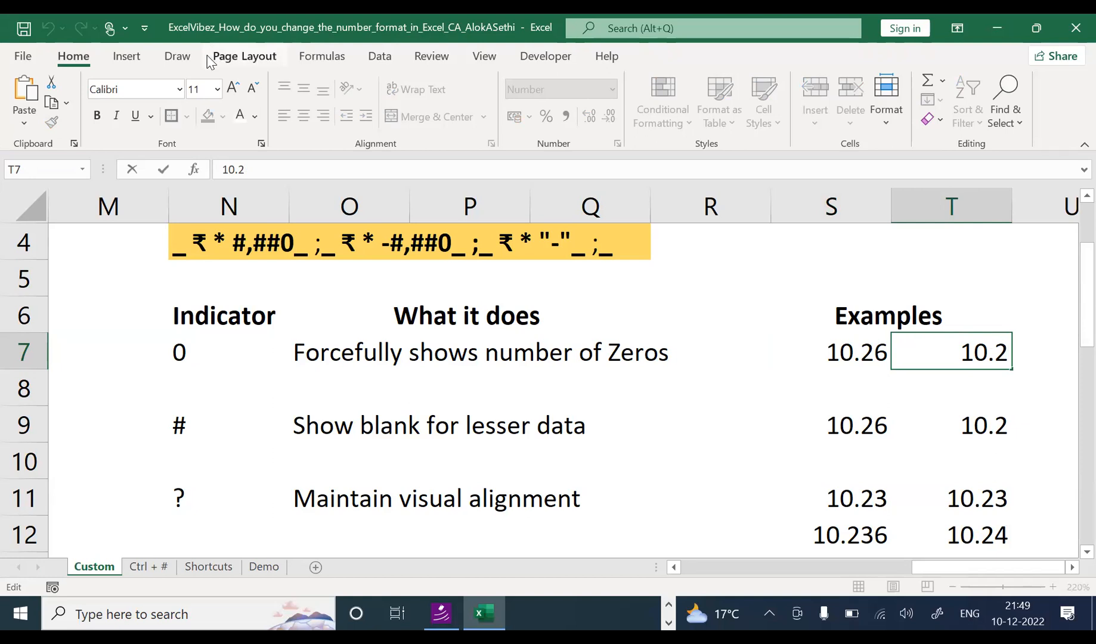
pyautogui.press('Escape')
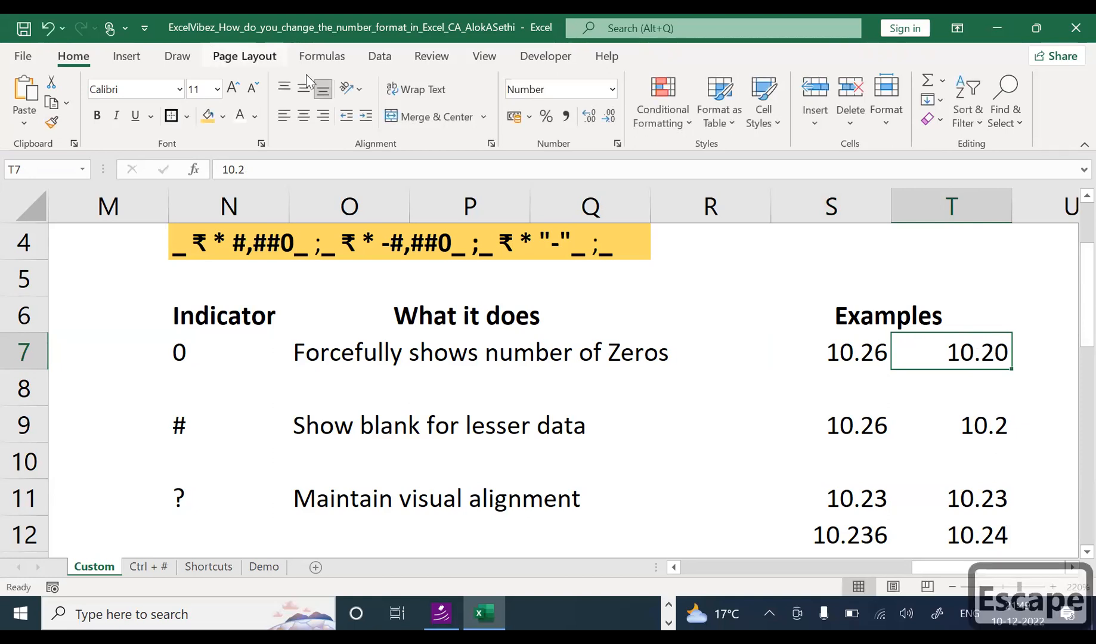
pyautogui.click(815, 339)
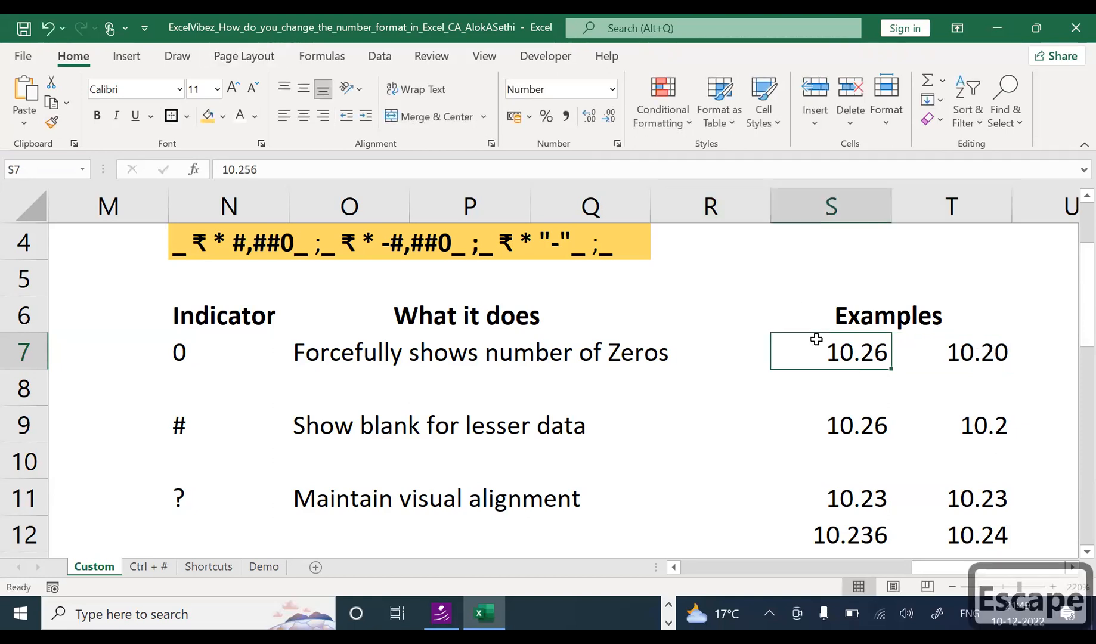
pyautogui.click(938, 352)
pyautogui.click(889, 352)
pyautogui.click(907, 355)
pyautogui.click(877, 352)
pyautogui.click(830, 385)
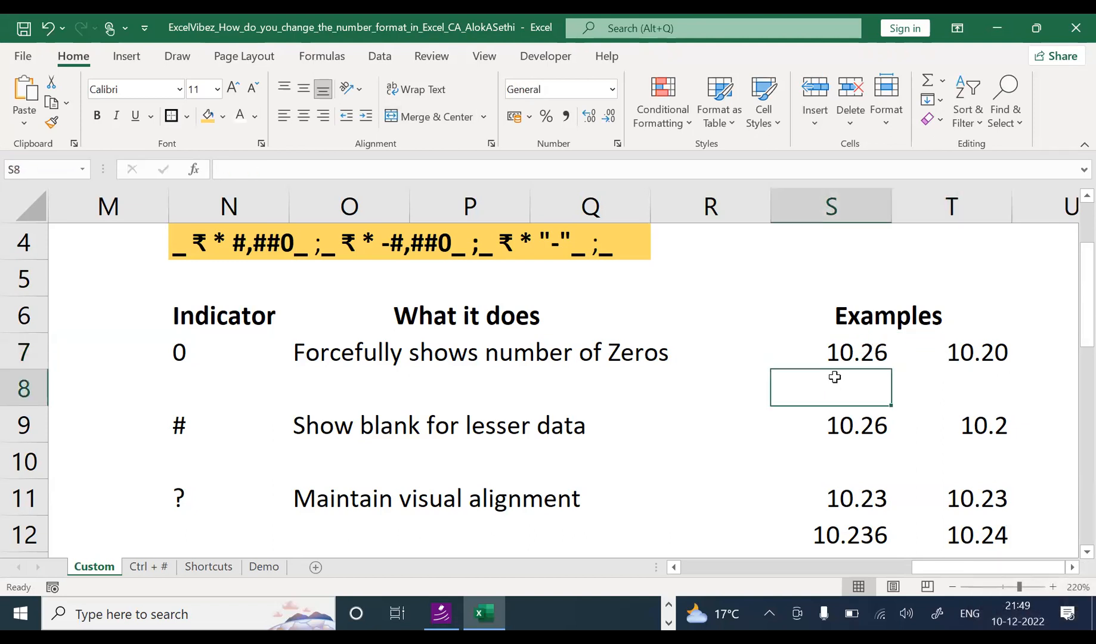
pyautogui.click(848, 357)
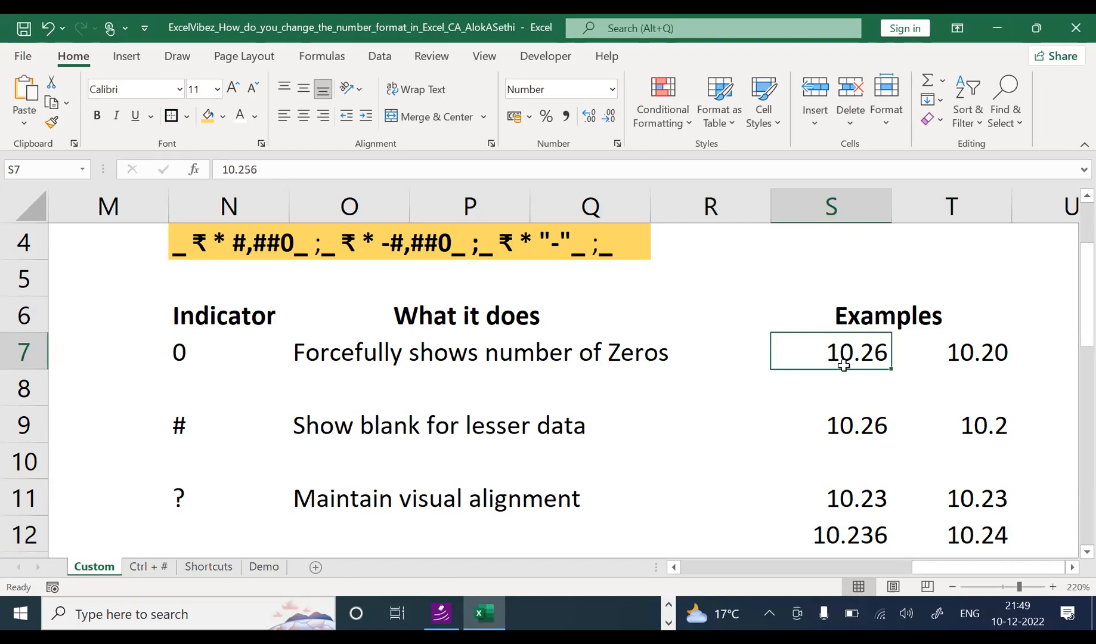
# Step: Give S7 the custom number code 0.00 so it still displays 10.26
pyautogui.hotkey('ctrl', '1')
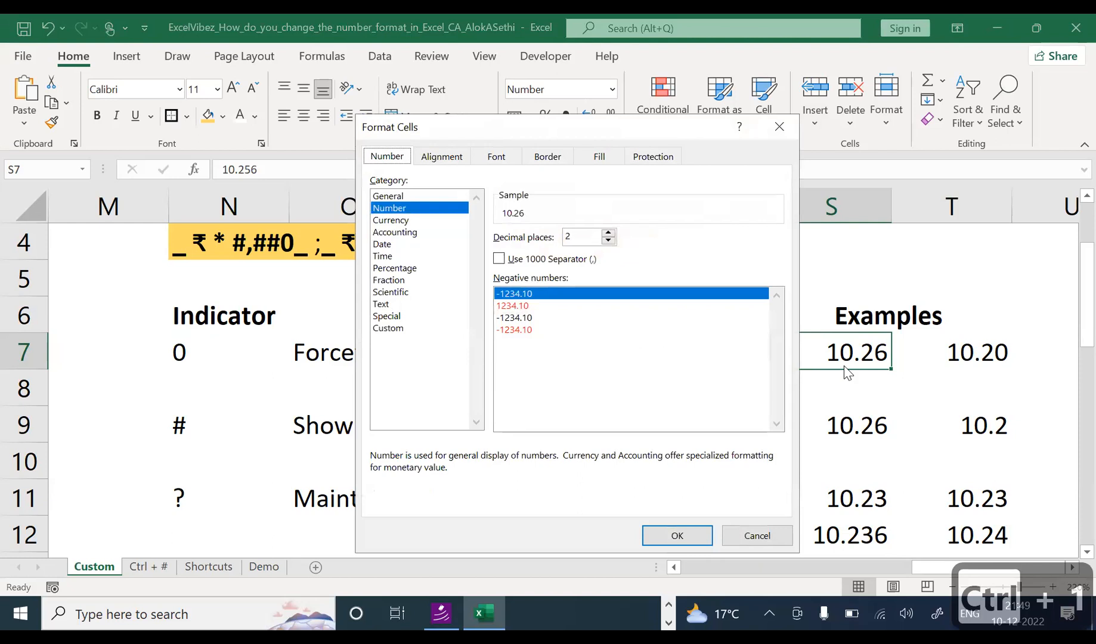
pyautogui.click(385, 329)
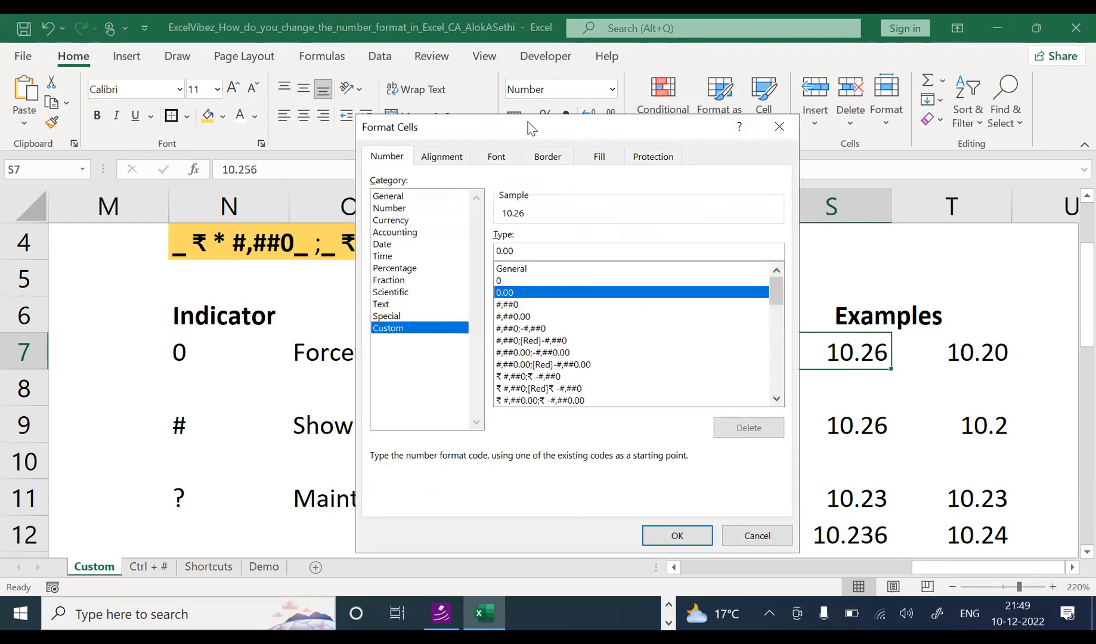
pyautogui.moveTo(528, 123); pyautogui.dragTo(320, 56)
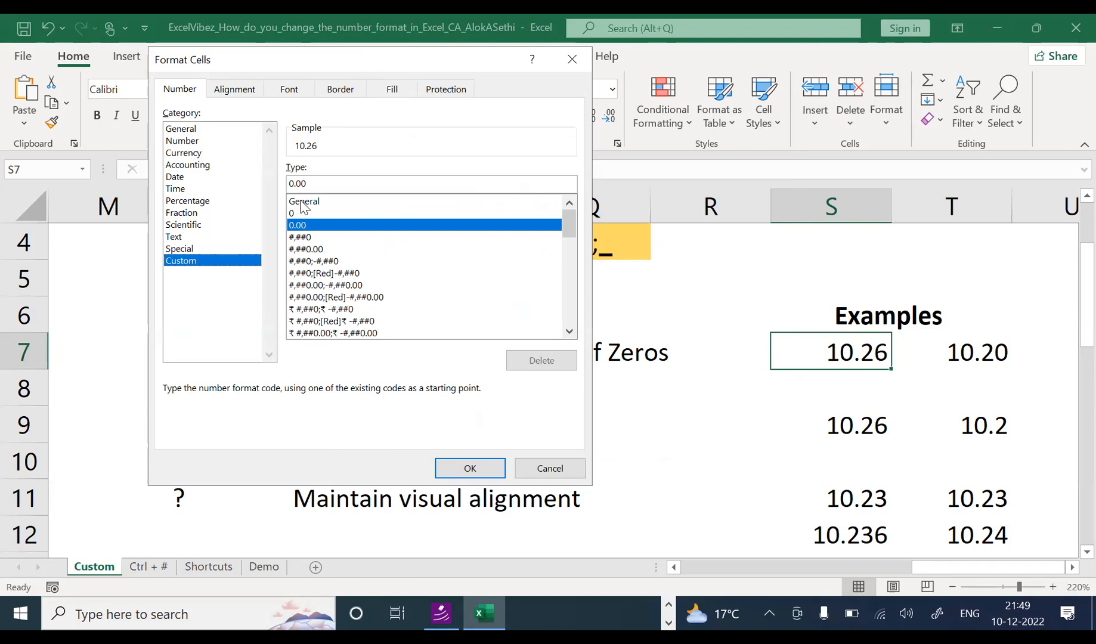
pyautogui.doubleClick(333, 184)
pyautogui.write('.00')
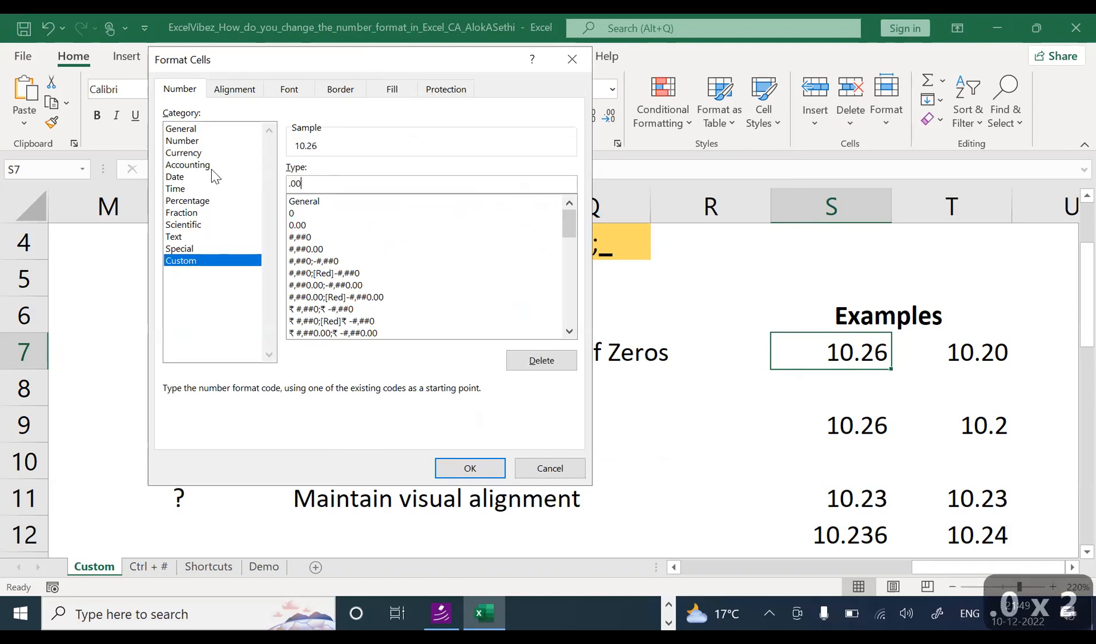
pyautogui.press('Left')
pyautogui.press('Left')
pyautogui.press('Left')
pyautogui.write('0')
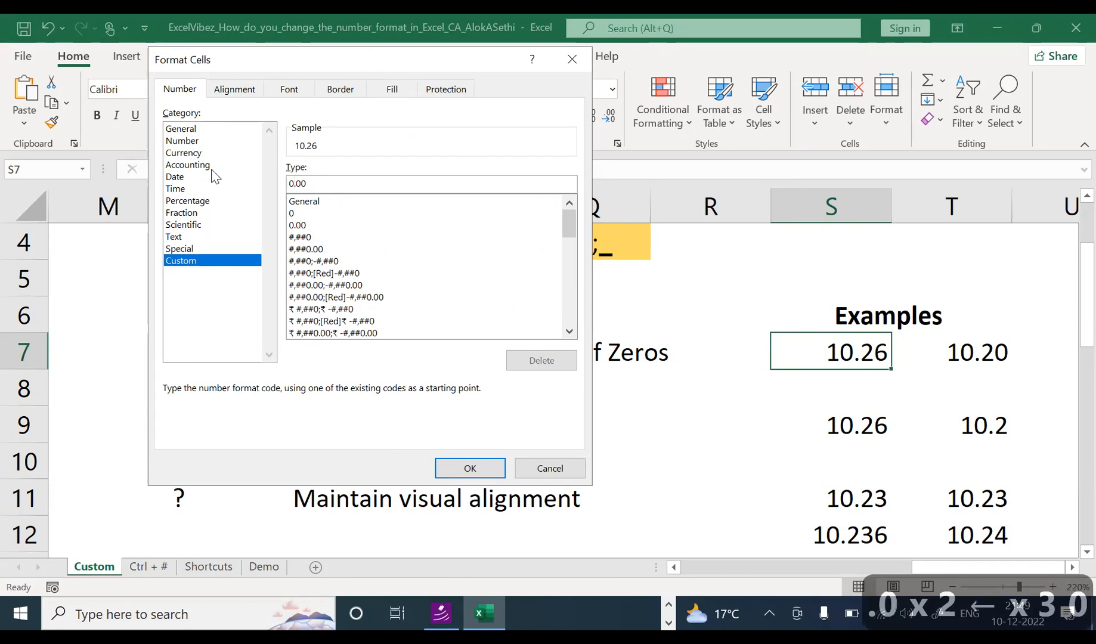
pyautogui.press('Return')
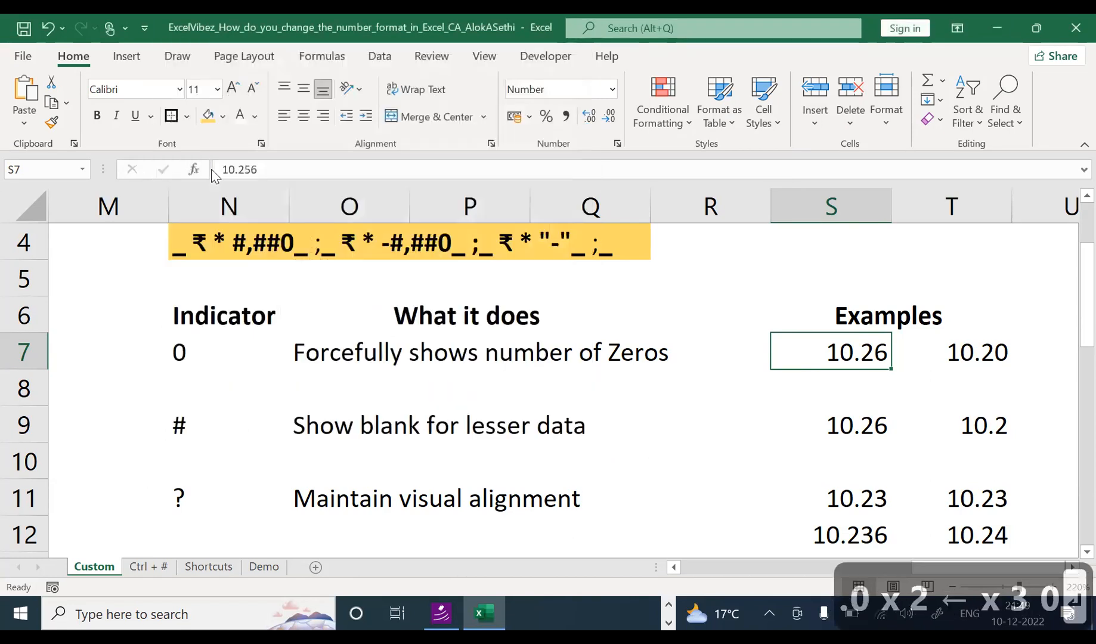
# Step: Enter the test value 101.101 in S5
pyautogui.click(802, 375)
pyautogui.click(835, 272)
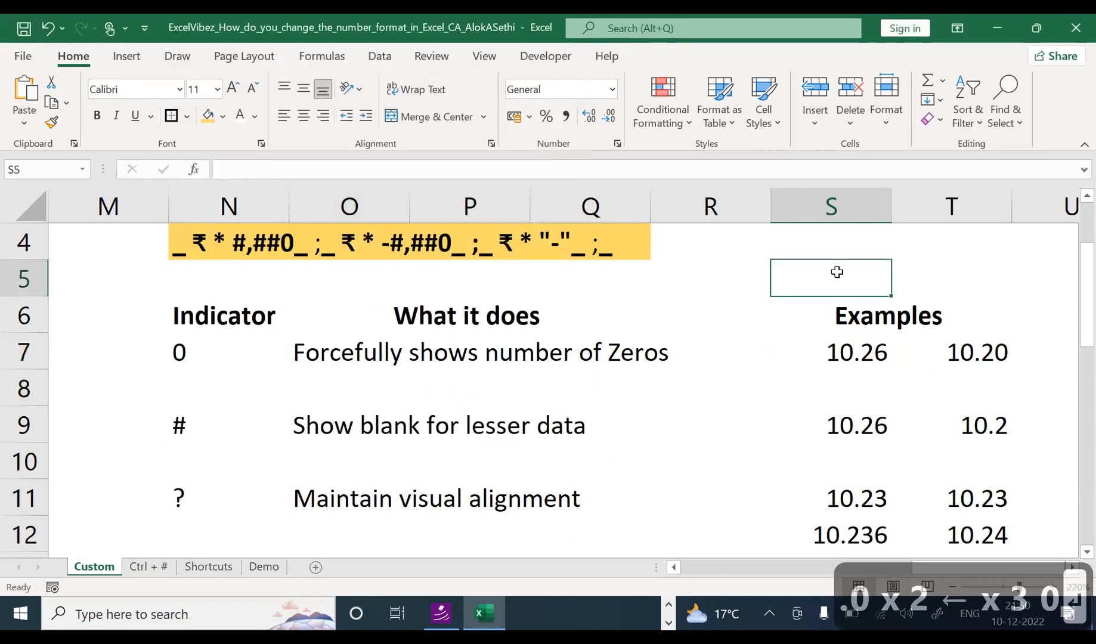
pyautogui.write('101.')
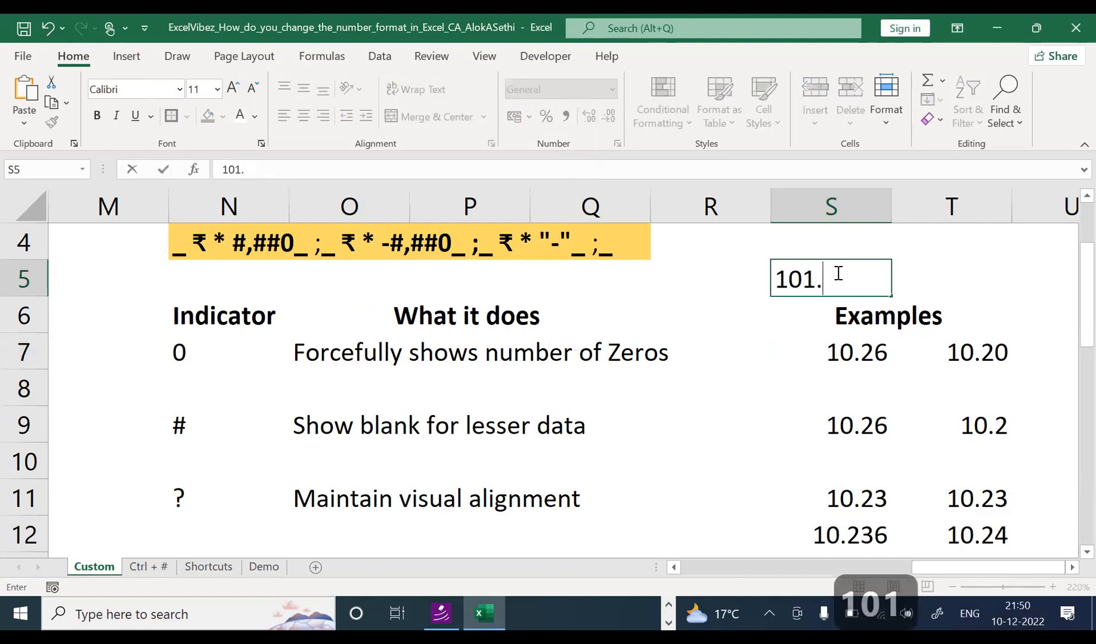
pyautogui.write('101')
pyautogui.press('Return')
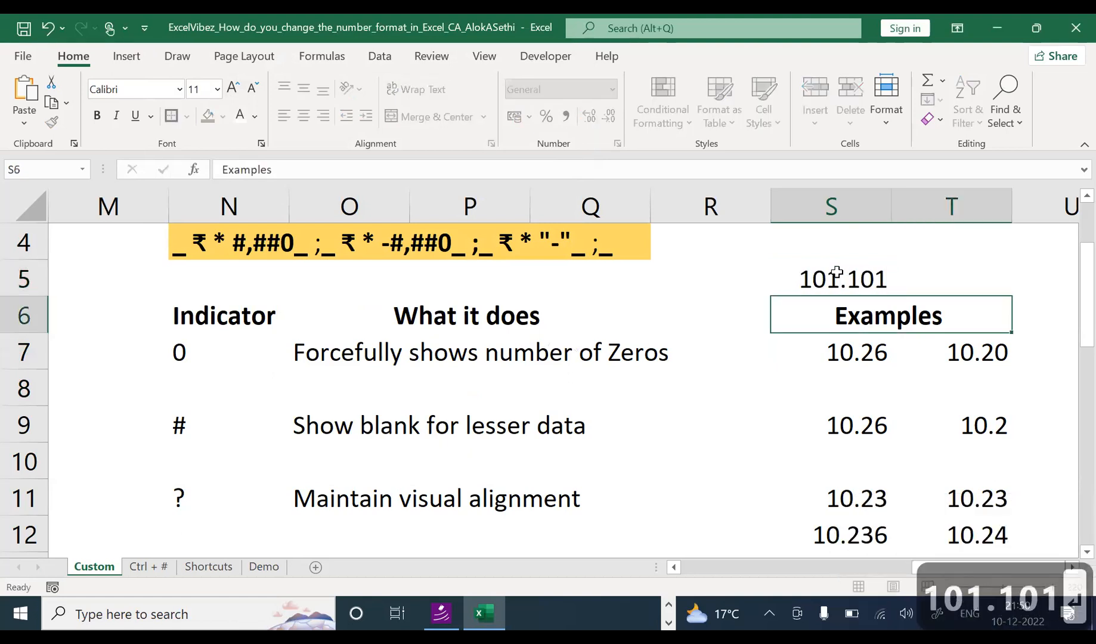
pyautogui.click(837, 272)
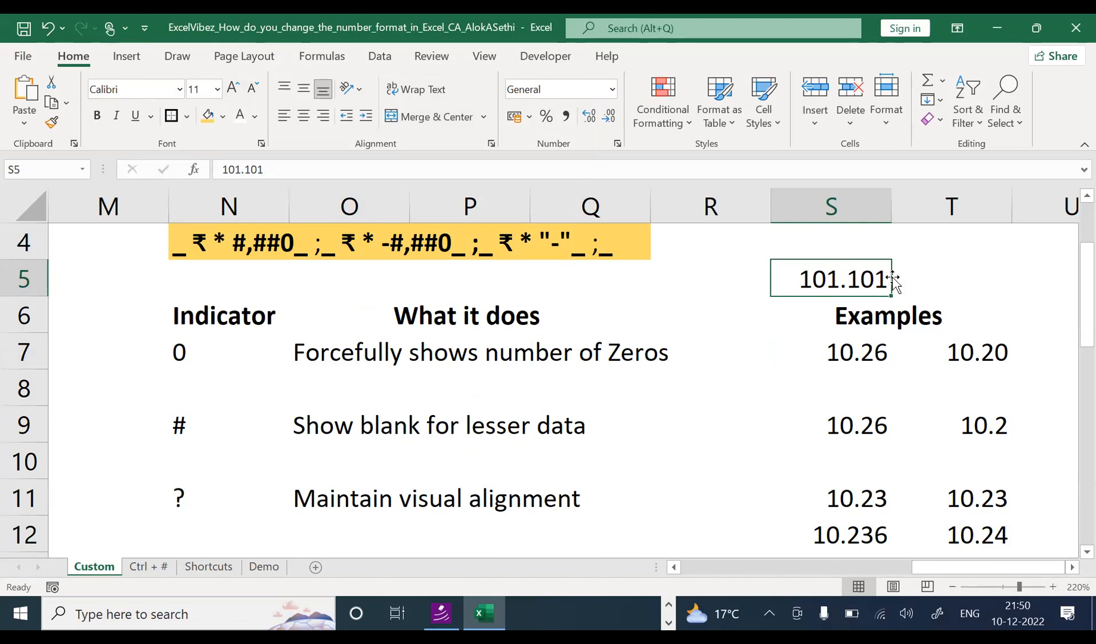
# Step: Apply the custom 0.00 format to S5 so it displays 101.10
pyautogui.hotkey('ctrl', '1')
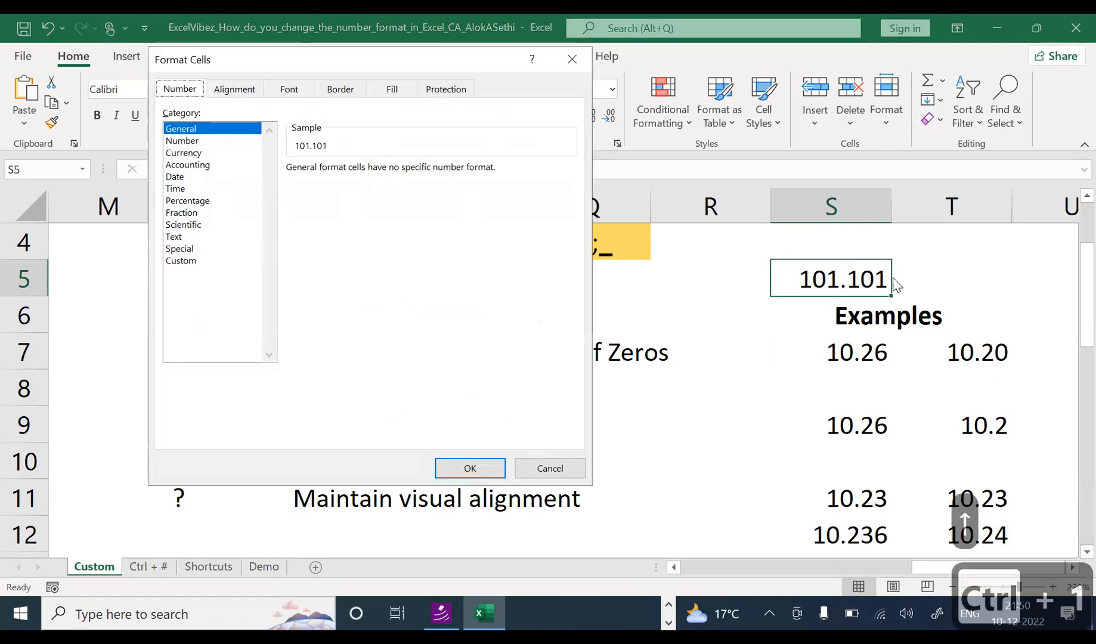
pyautogui.click(181, 262)
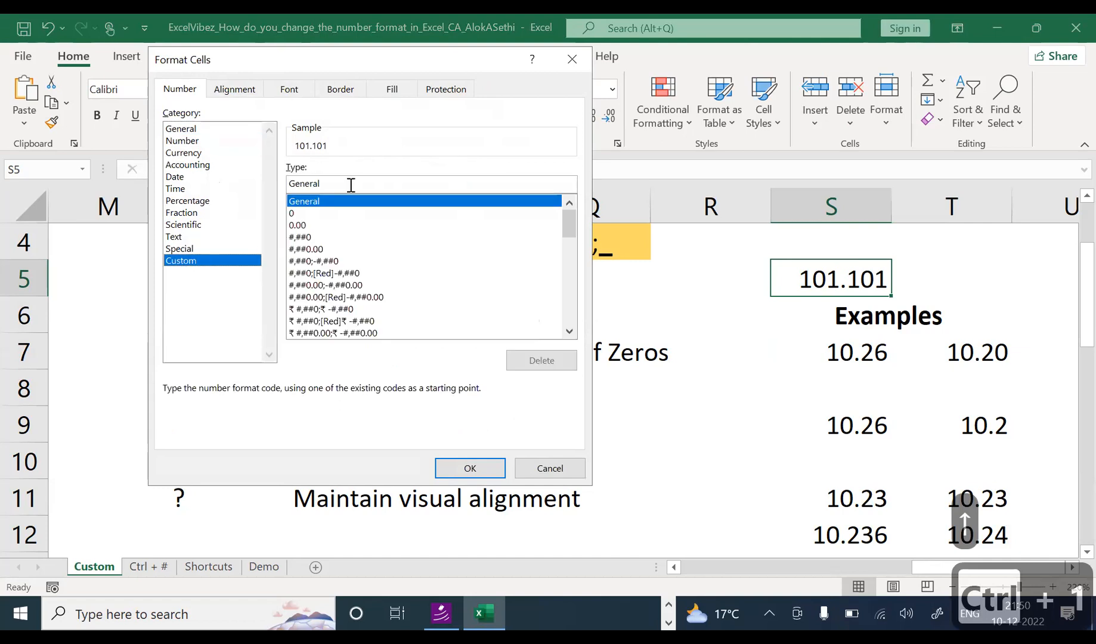
pyautogui.write('0')
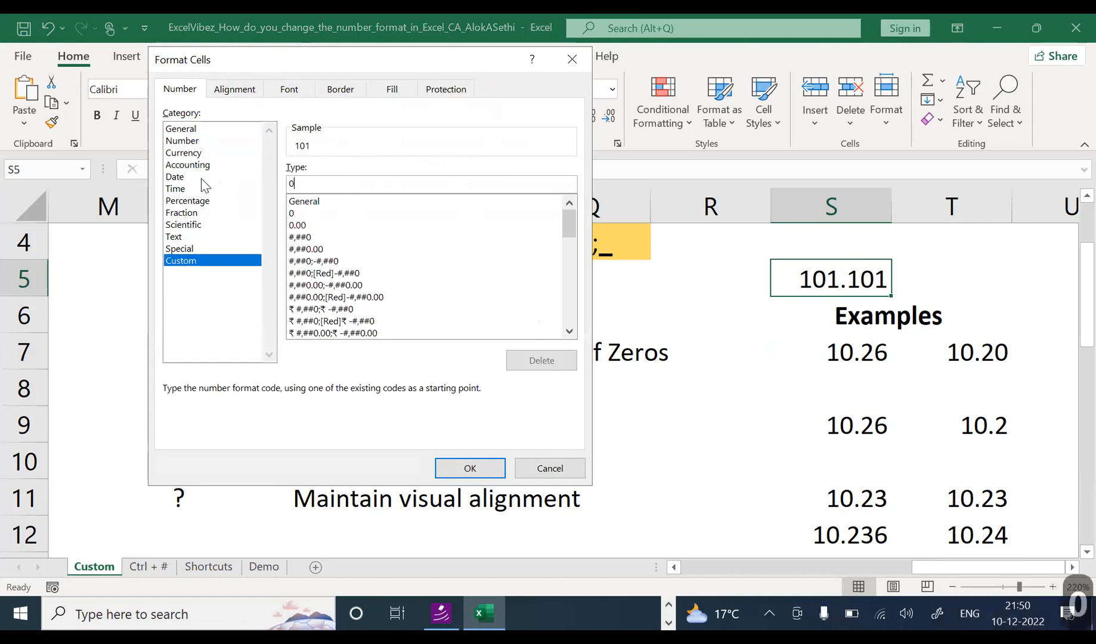
pyautogui.write('.00')
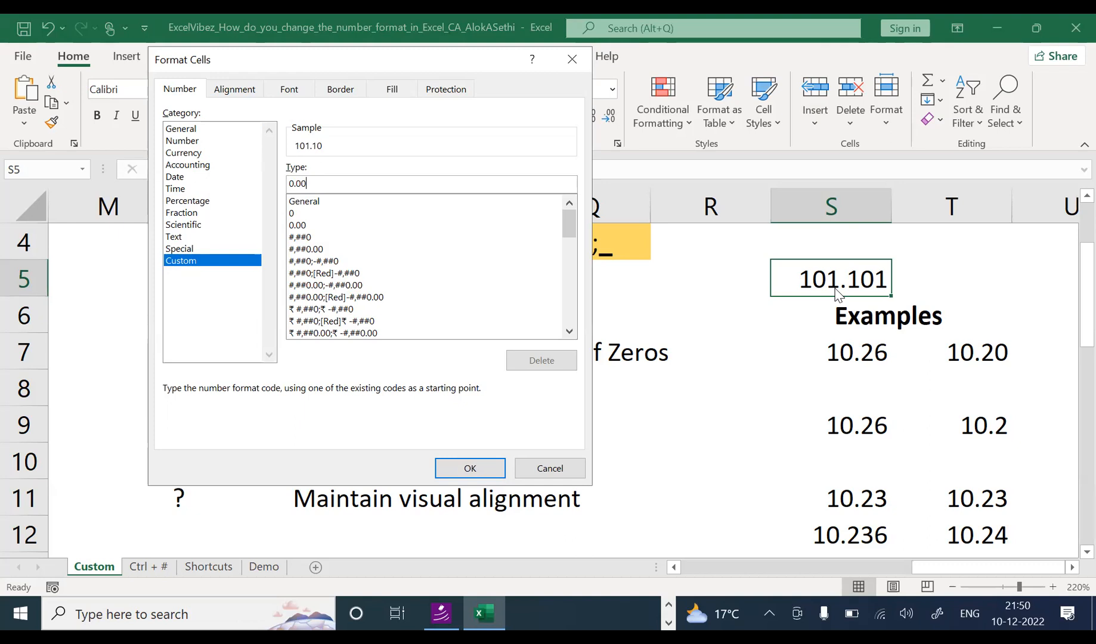
pyautogui.click(313, 187)
pyautogui.click(483, 468)
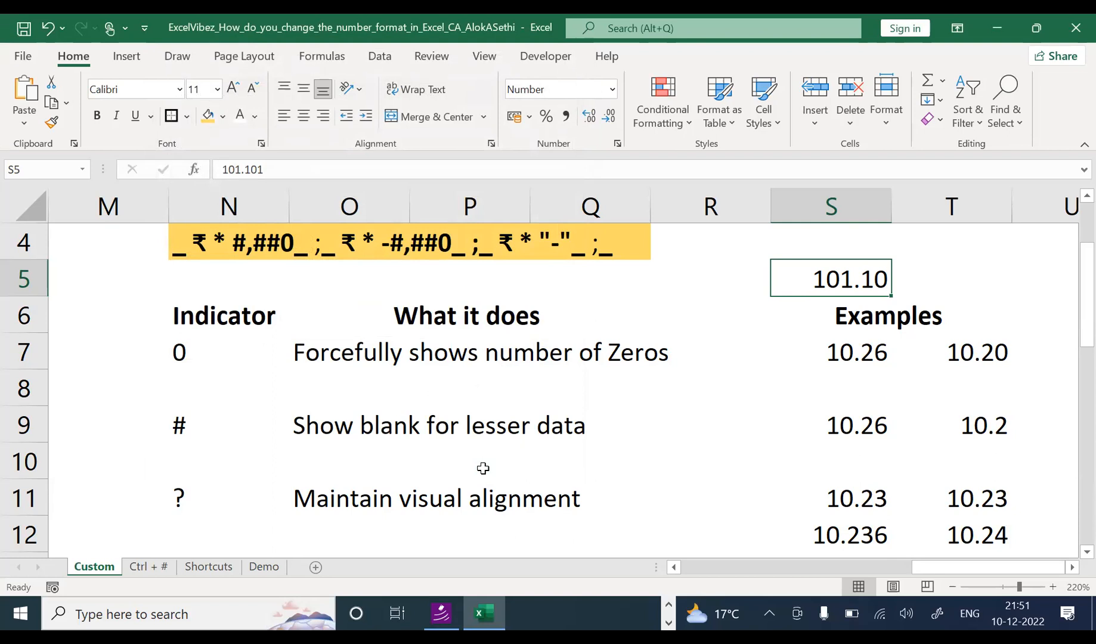
# Step: Change S5's value from 101.101 to 101.107
pyautogui.press('F2')
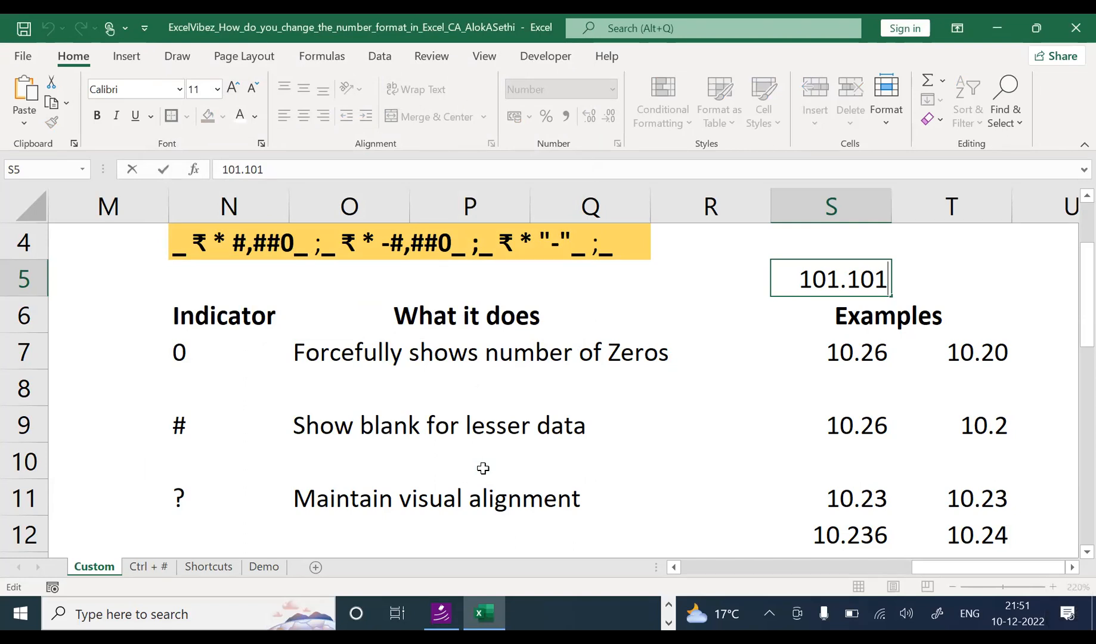
pyautogui.press('Escape')
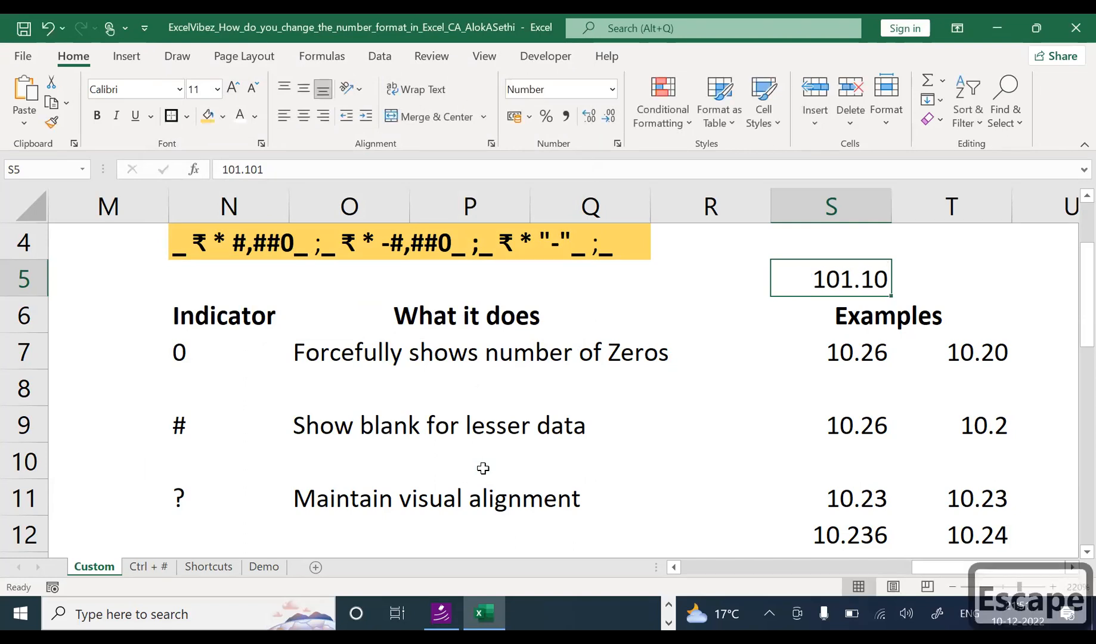
pyautogui.press('F2')
pyautogui.press('BackSpace')
pyautogui.write('7')
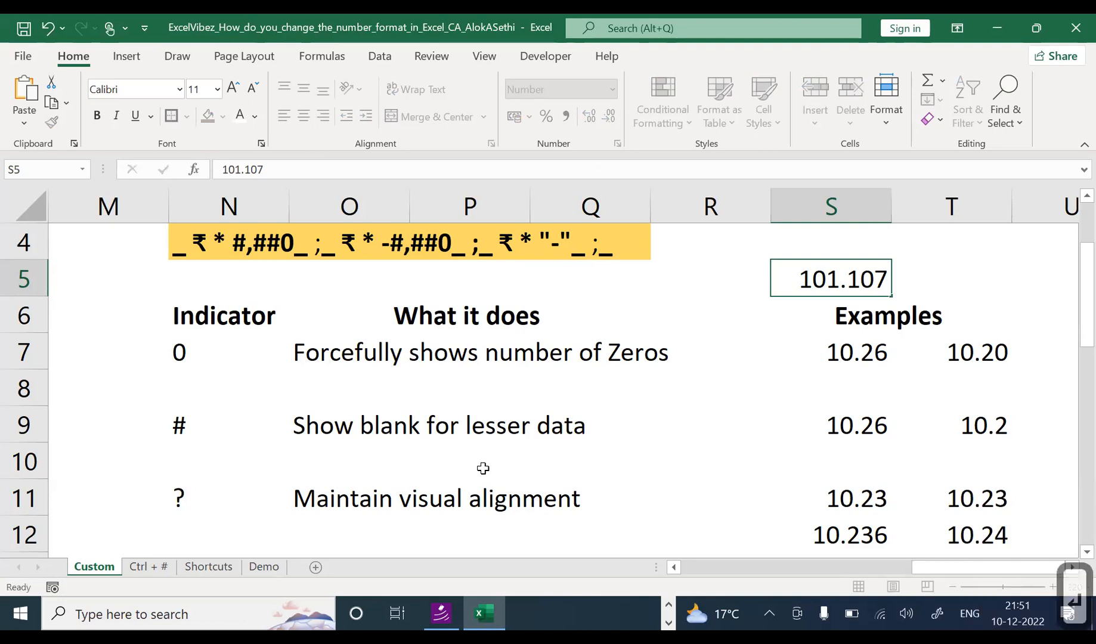
pyautogui.press('Return')
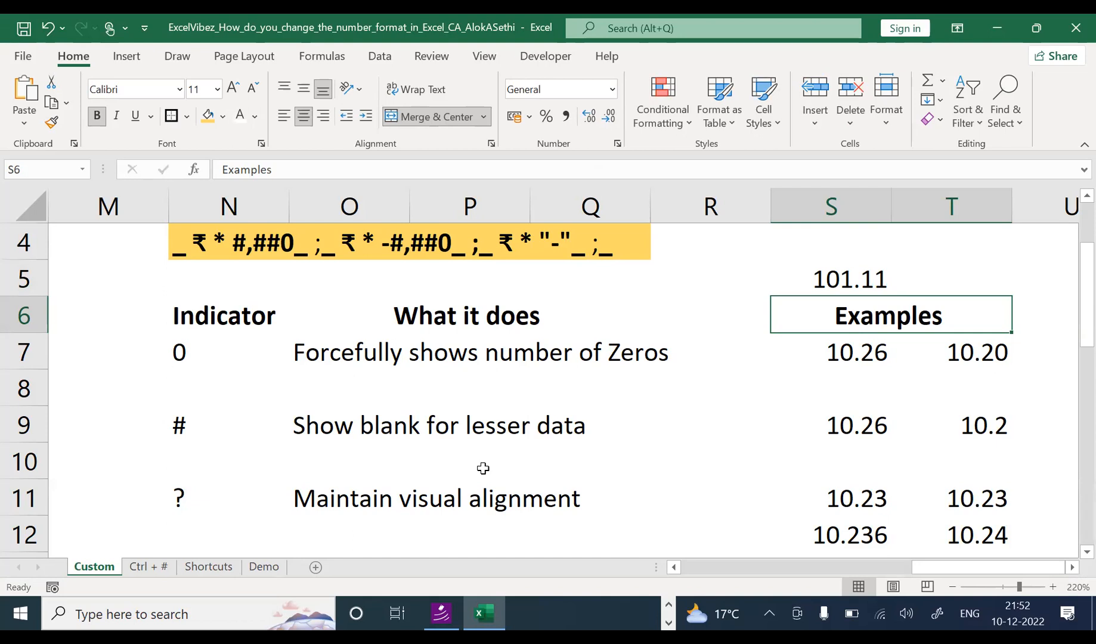
# Step: Enter 0.0 in S4 and show it with two decimal places (0.00)
pyautogui.press('Up')
pyautogui.press('Up')
pyautogui.write('0.0')
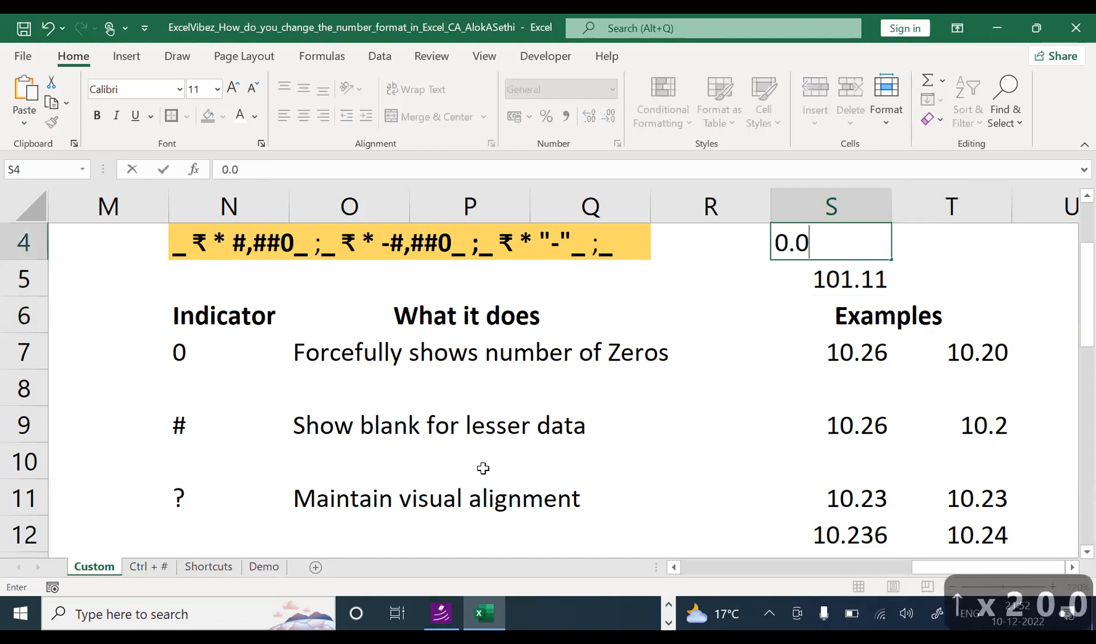
pyautogui.press('Return')
pyautogui.press('Up')
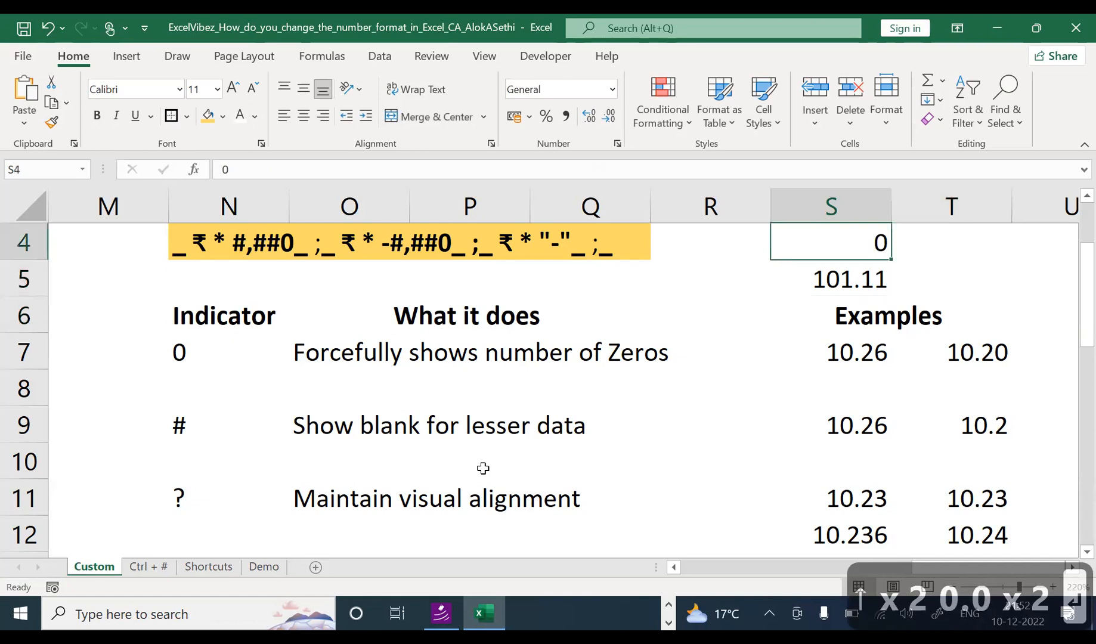
pyautogui.click(589, 117)
pyautogui.click(589, 117)
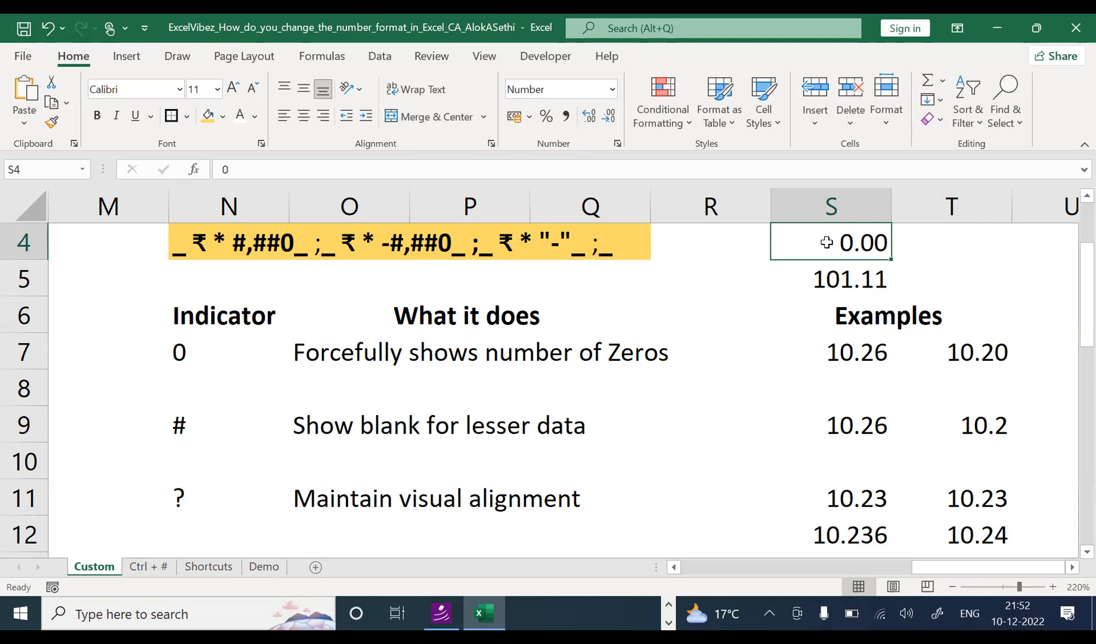
# Step: Check S4's raw value, then make the digits 101 in S5 bold
pyautogui.doubleClick(856, 242)
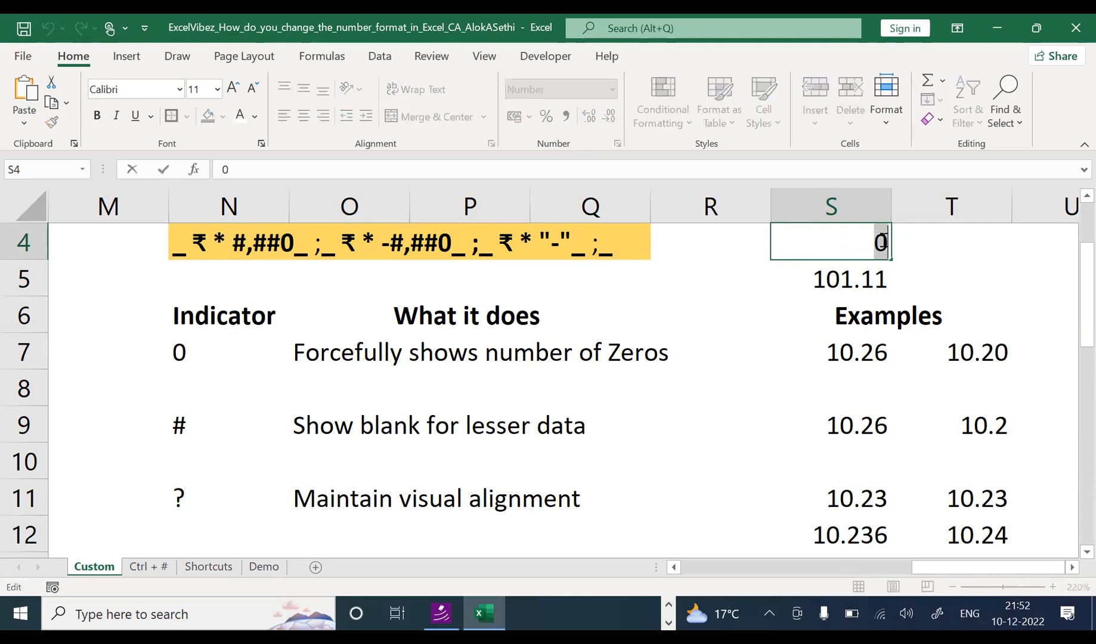
pyautogui.click(802, 279)
pyautogui.doubleClick(802, 280)
pyautogui.moveTo(799, 279); pyautogui.dragTo(840, 277)
pyautogui.hotkey('ctrl', 'b')
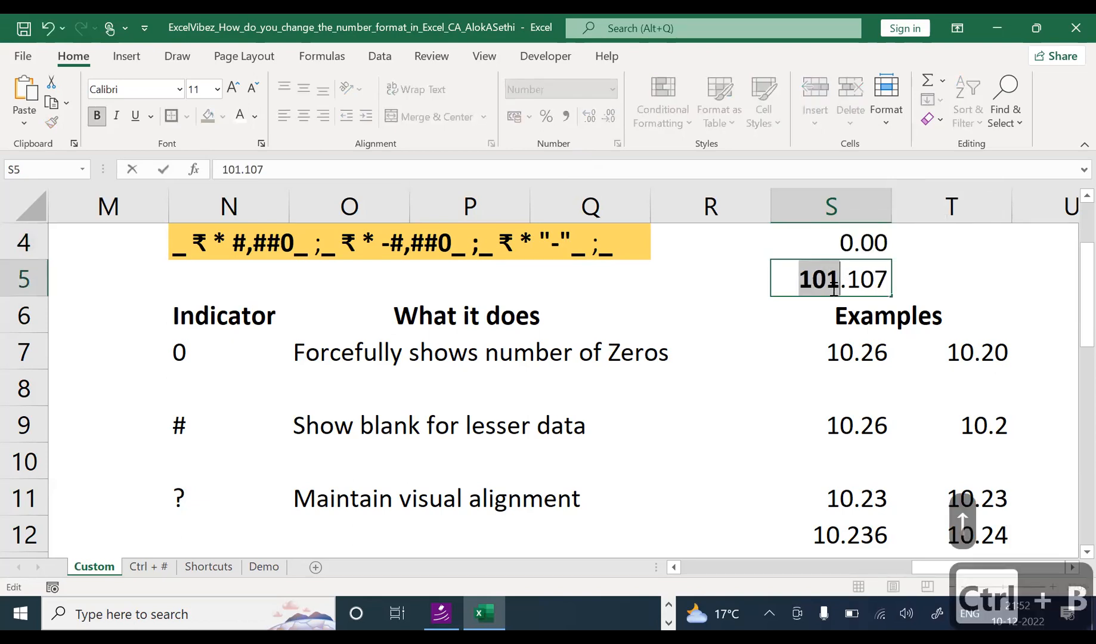
pyautogui.press('Return')
# Step: Inspect S4's stored value of 0 without changing it
pyautogui.click(832, 287)
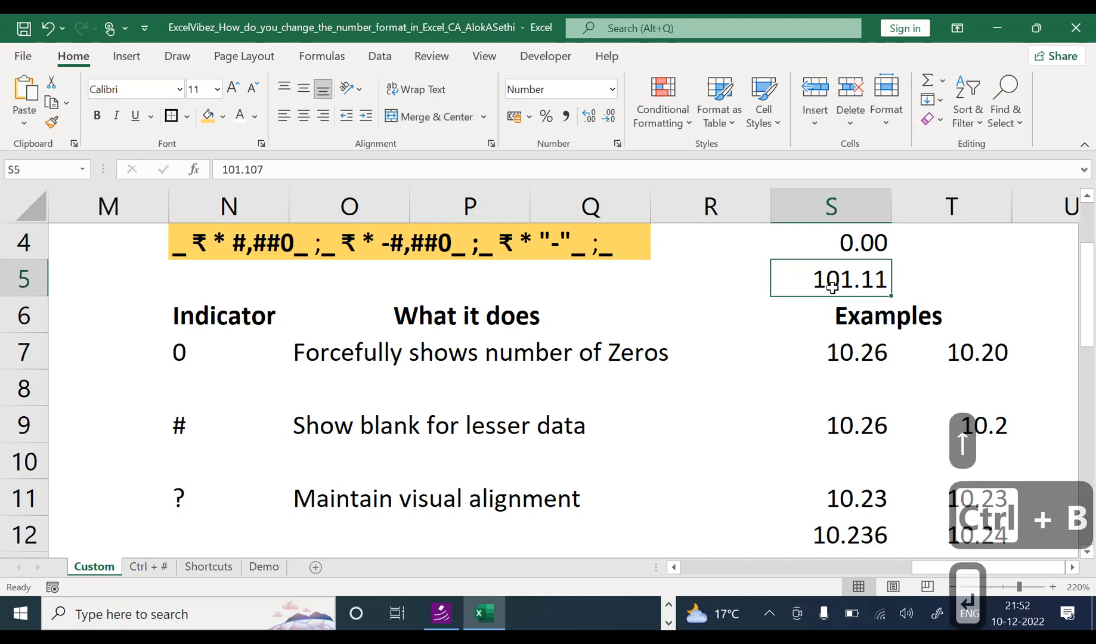
pyautogui.click(847, 241)
pyautogui.doubleClick(858, 240)
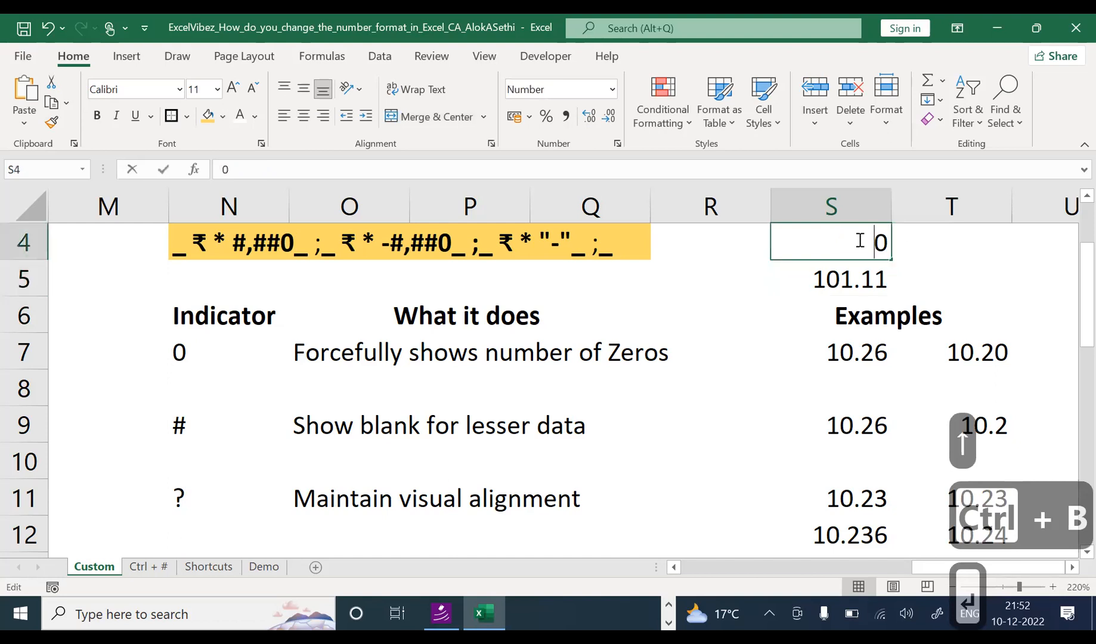
pyautogui.press('Escape')
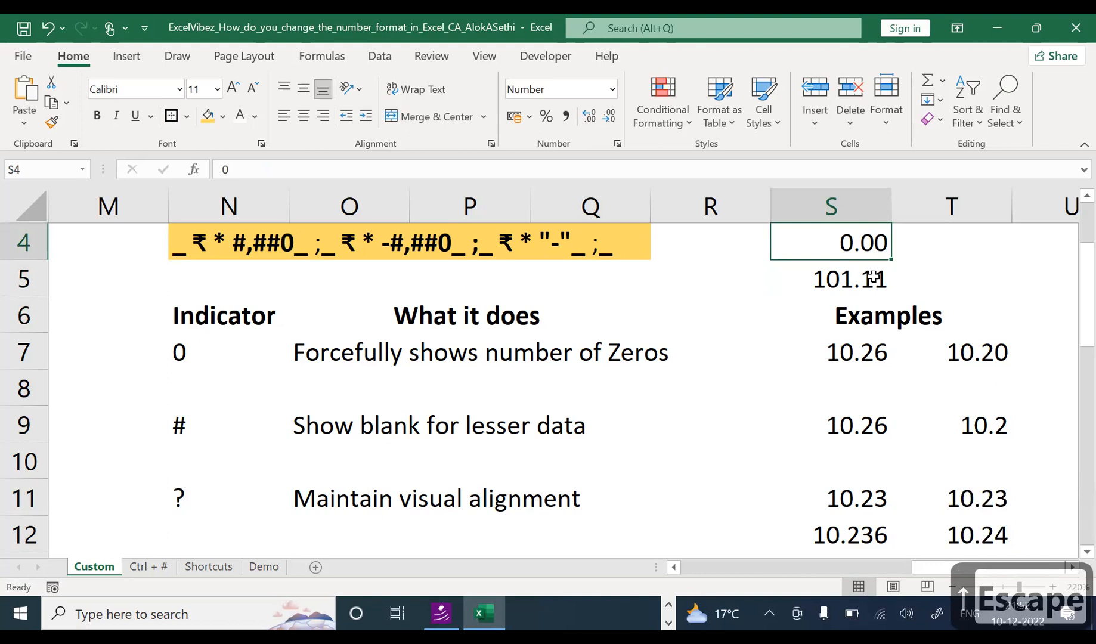
# Step: Revise S5 to 101.105, then 101.104, and open its Format Cells settings
pyautogui.click(869, 279)
pyautogui.doubleClick(871, 279)
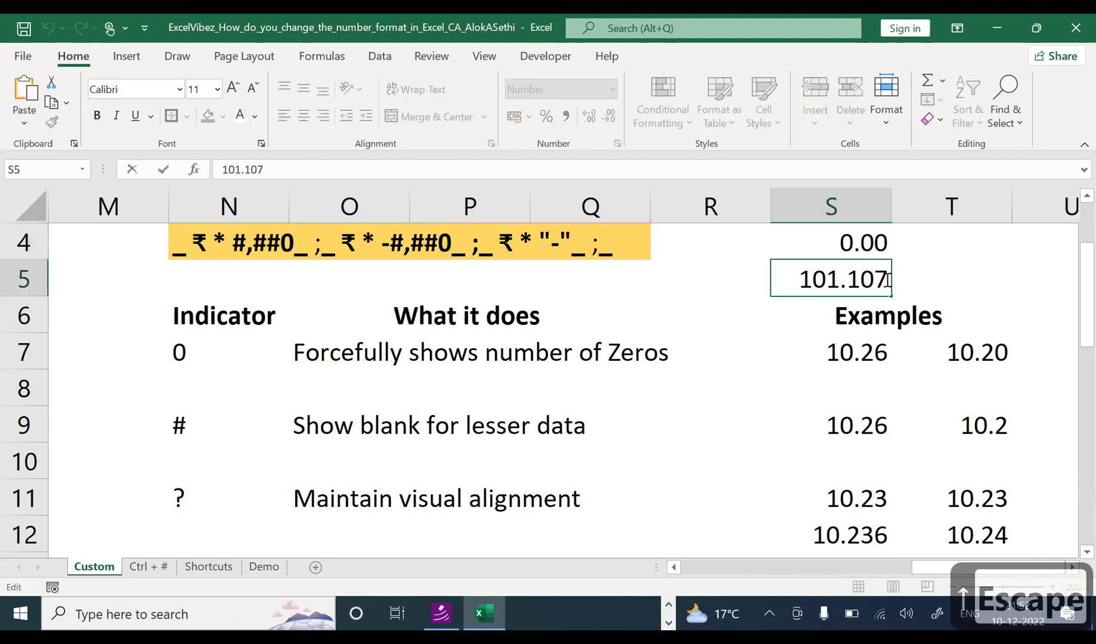
pyautogui.moveTo(890, 278); pyautogui.dragTo(875, 279)
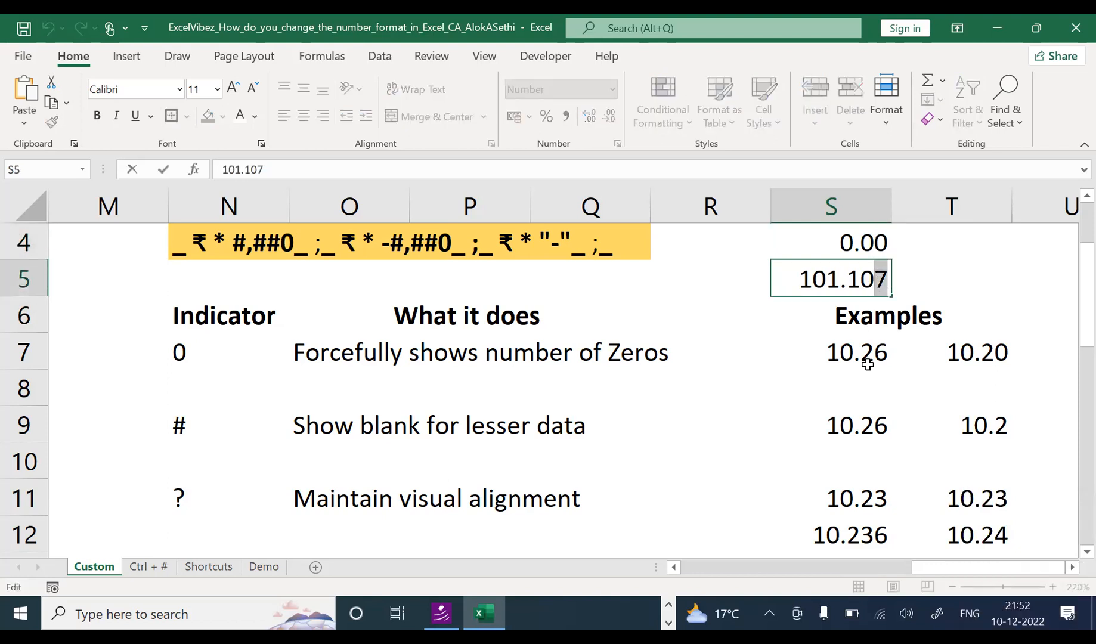
pyautogui.write('5')
pyautogui.press('Return')
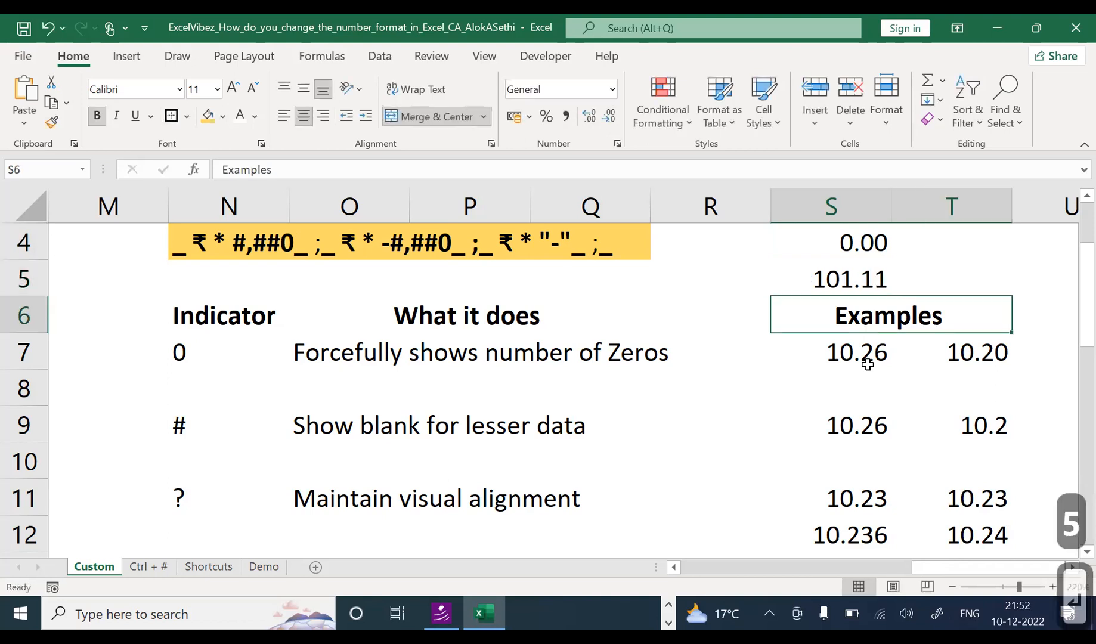
pyautogui.press('Up')
pyautogui.press('F2')
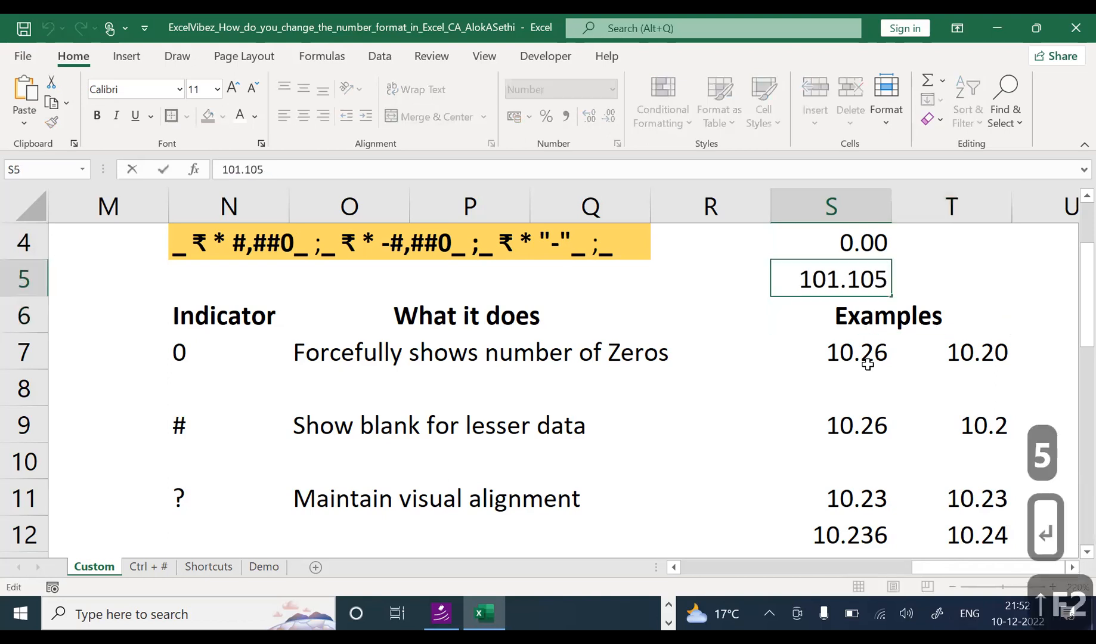
pyautogui.press('BackSpace')
pyautogui.write('4')
pyautogui.press('Return')
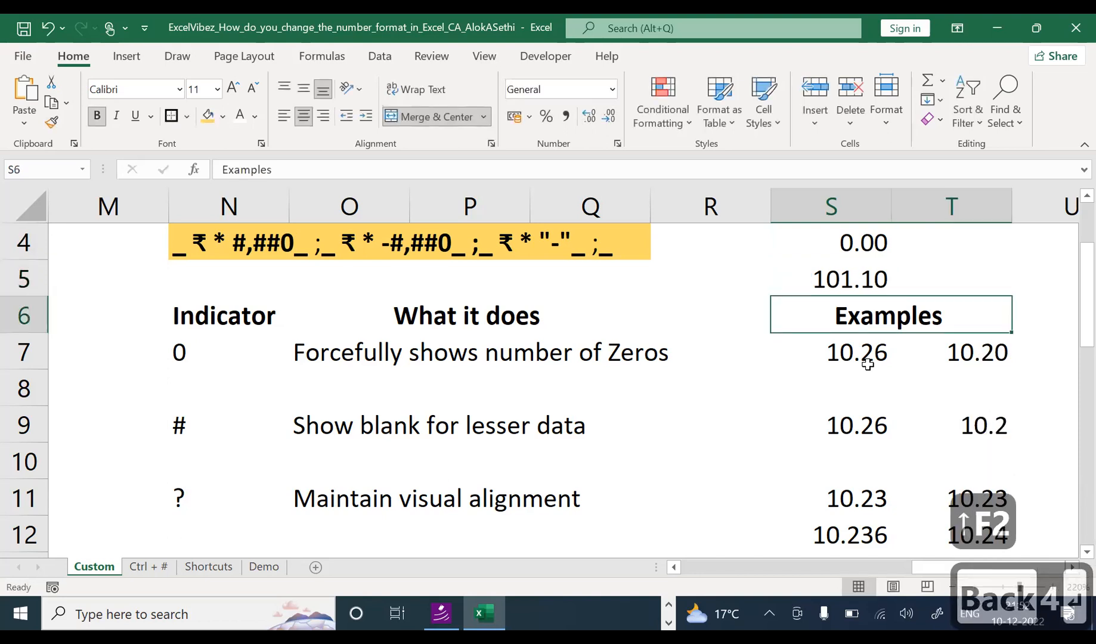
pyautogui.press('Up')
pyautogui.hotkey('ctrl', '1')
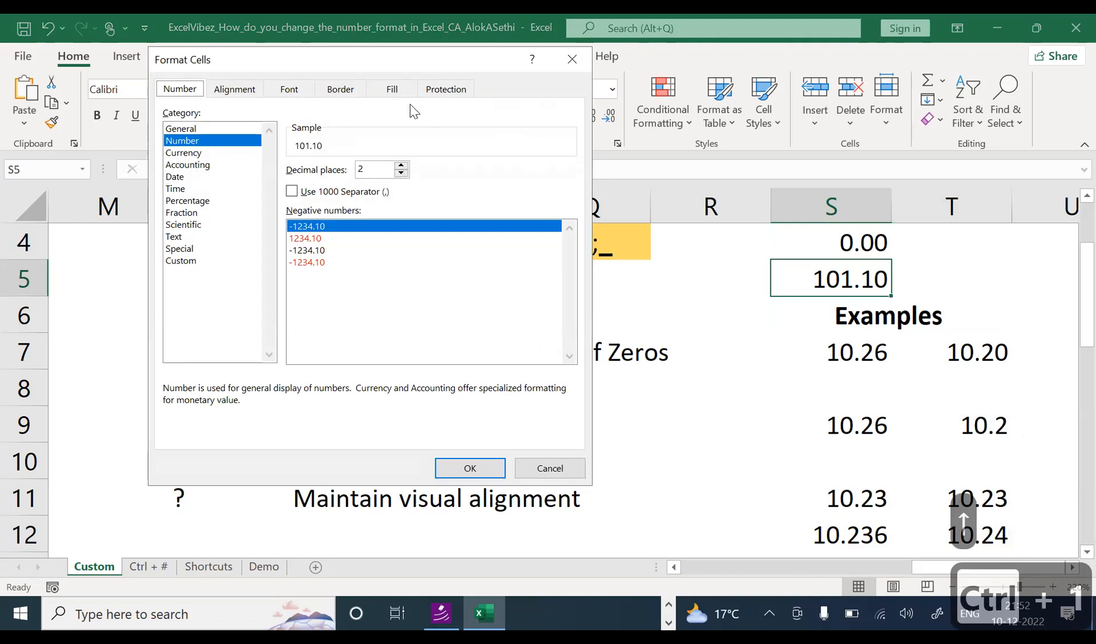
# Step: Choose the Custom category and extend the type code 0.00 with two more zeros
pyautogui.click(182, 261)
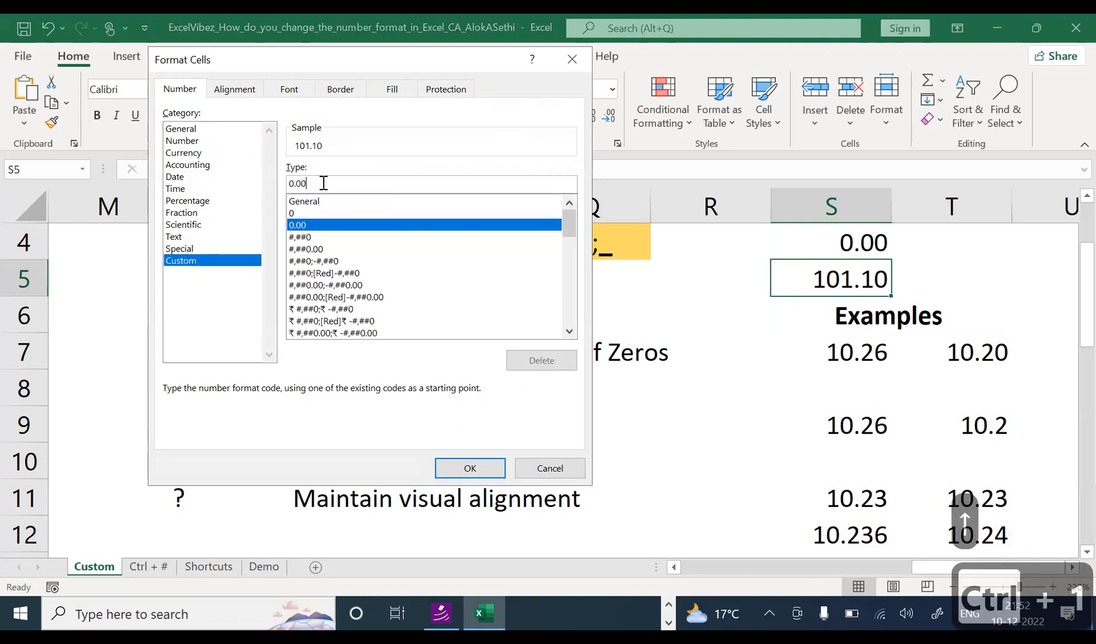
pyautogui.write('0')
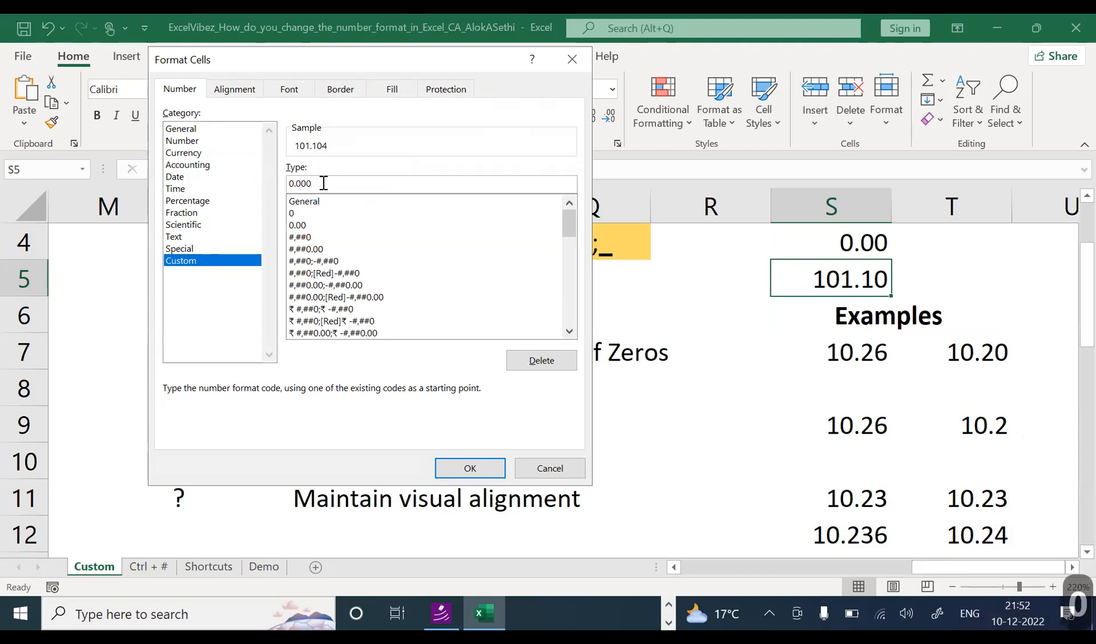
pyautogui.write('0')
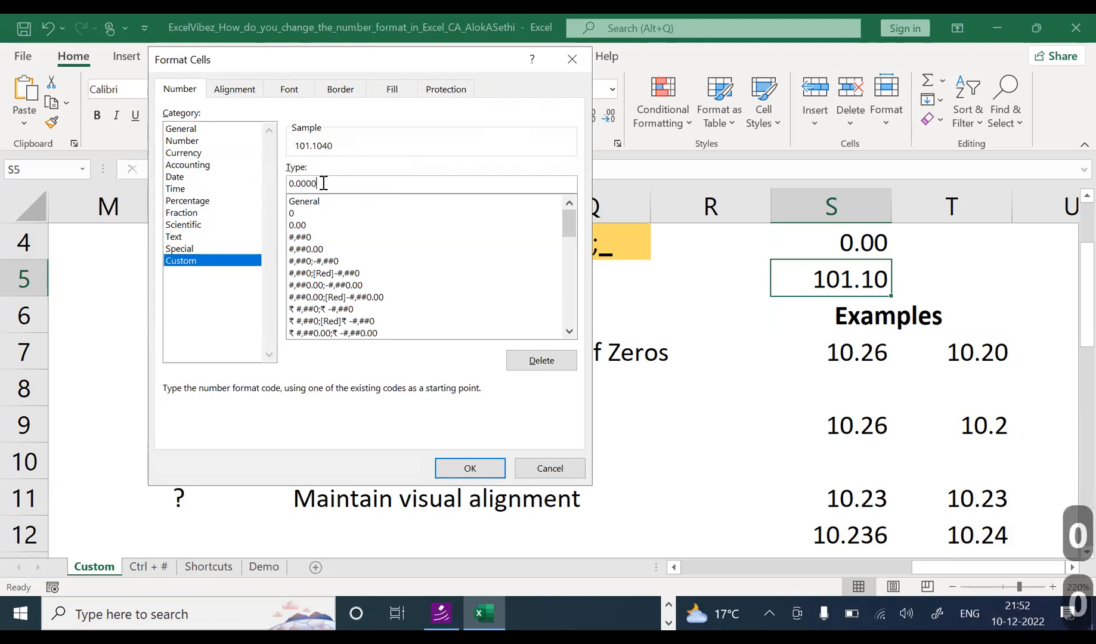
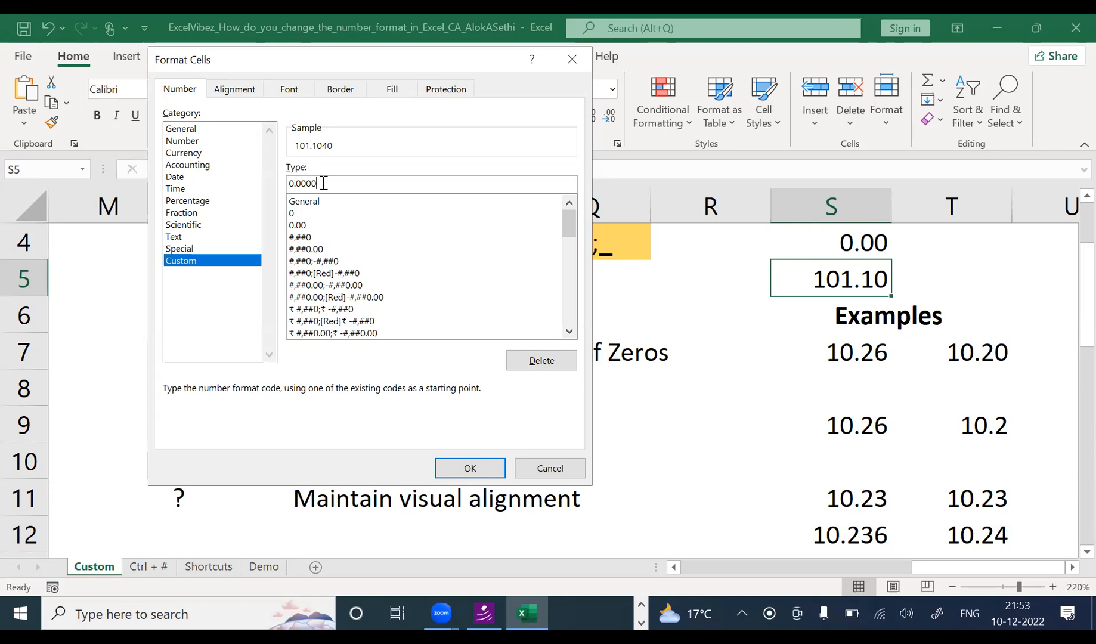
# Step: Confirm the 0.0000 custom format so S5 displays 101.1040, then move to T5
pyautogui.press('Return')
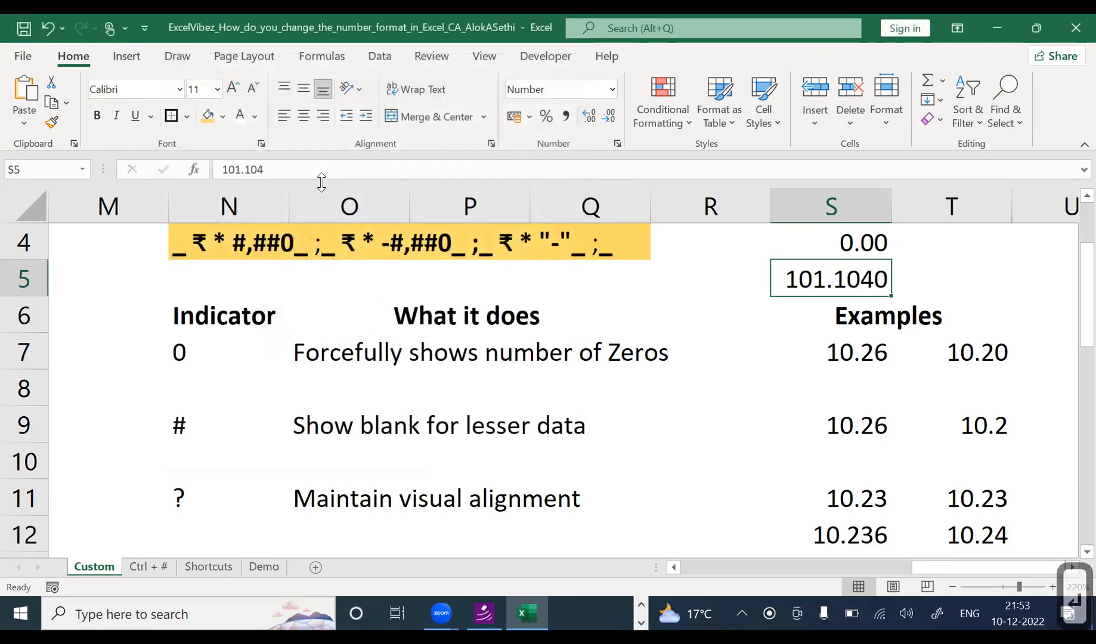
pyautogui.press('Right')
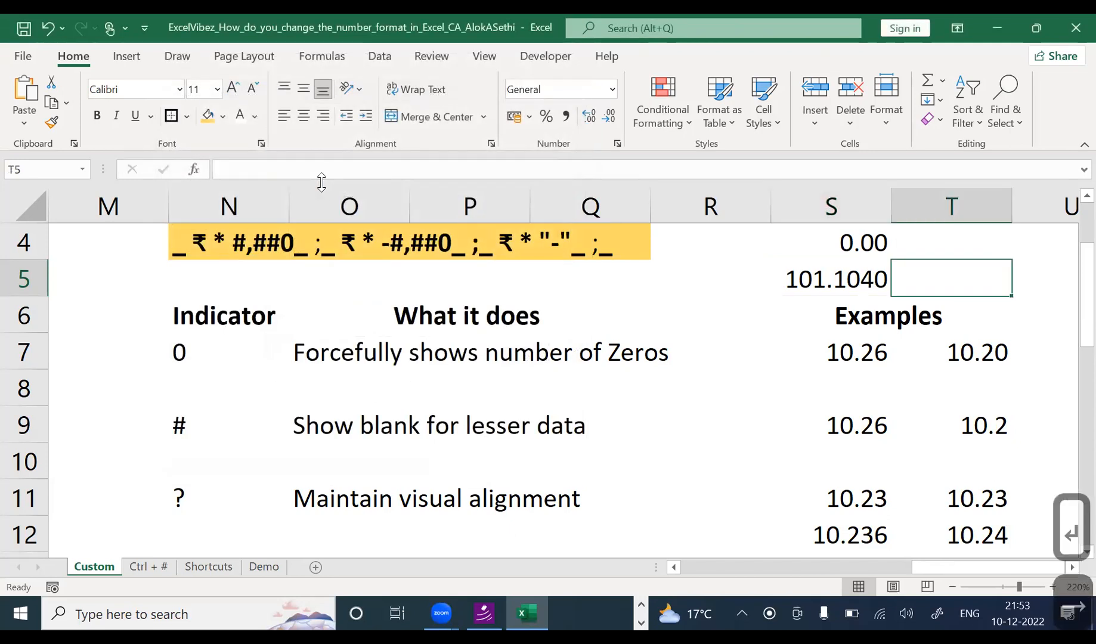
# Step: Enter 101 in T5 and compare it with S5's formatted value
pyautogui.write('101.')
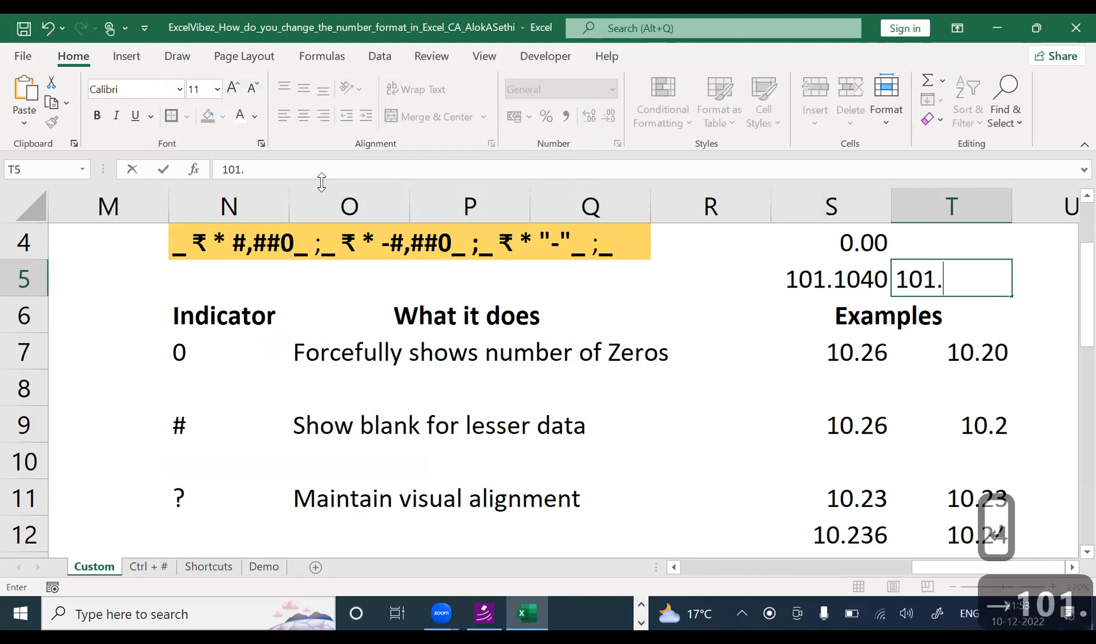
pyautogui.press('BackSpace')
pyautogui.press('Return')
pyautogui.press('Up')
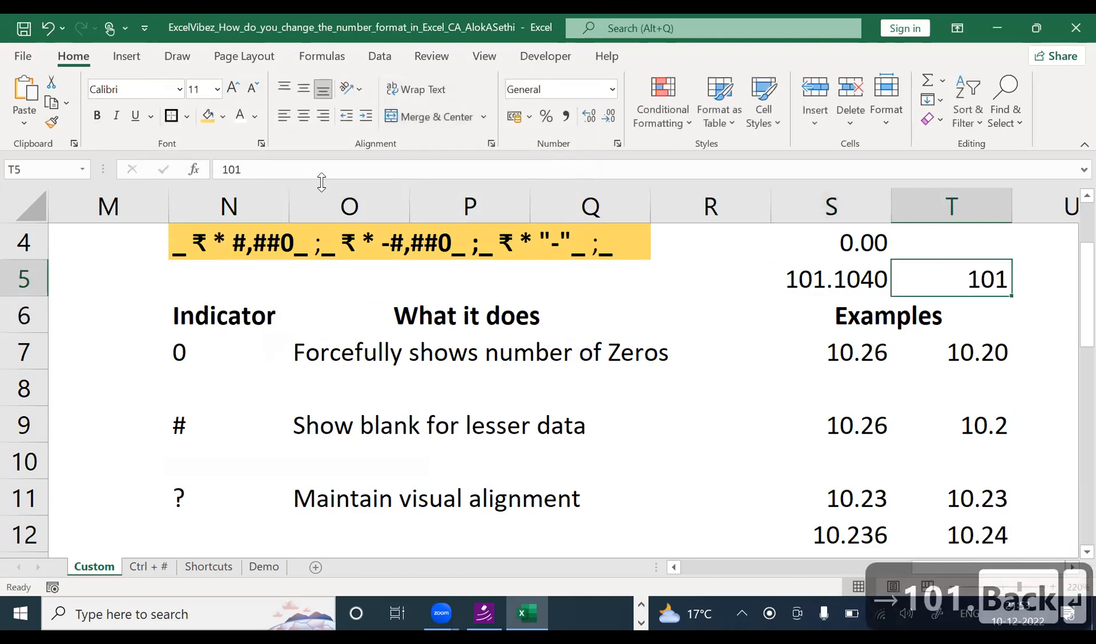
pyautogui.press('Left')
pyautogui.press('Right')
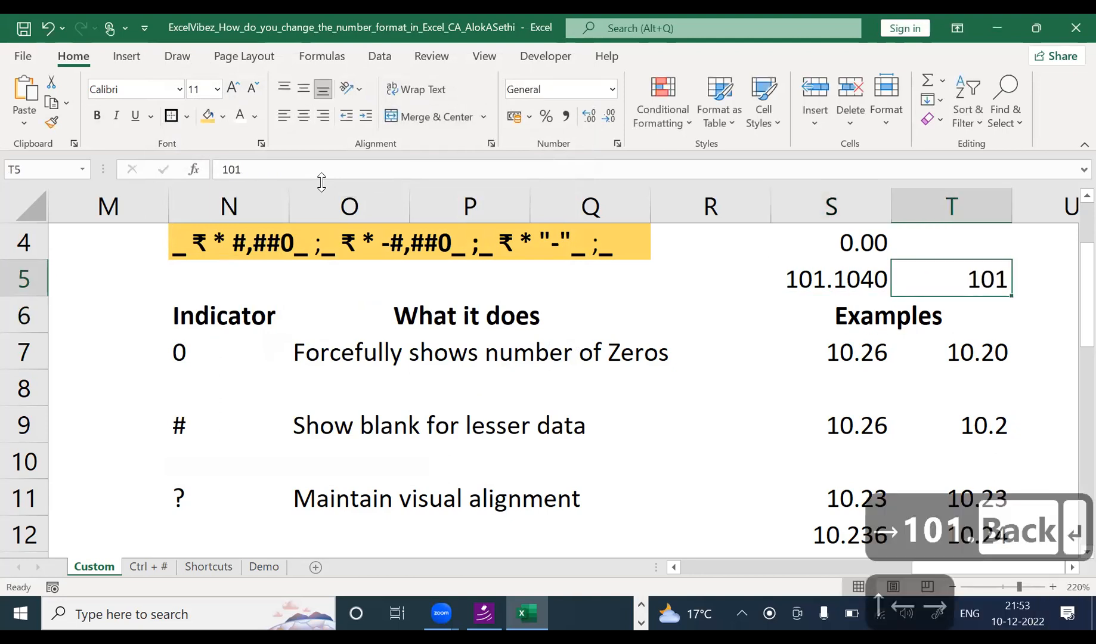
pyautogui.press('Left')
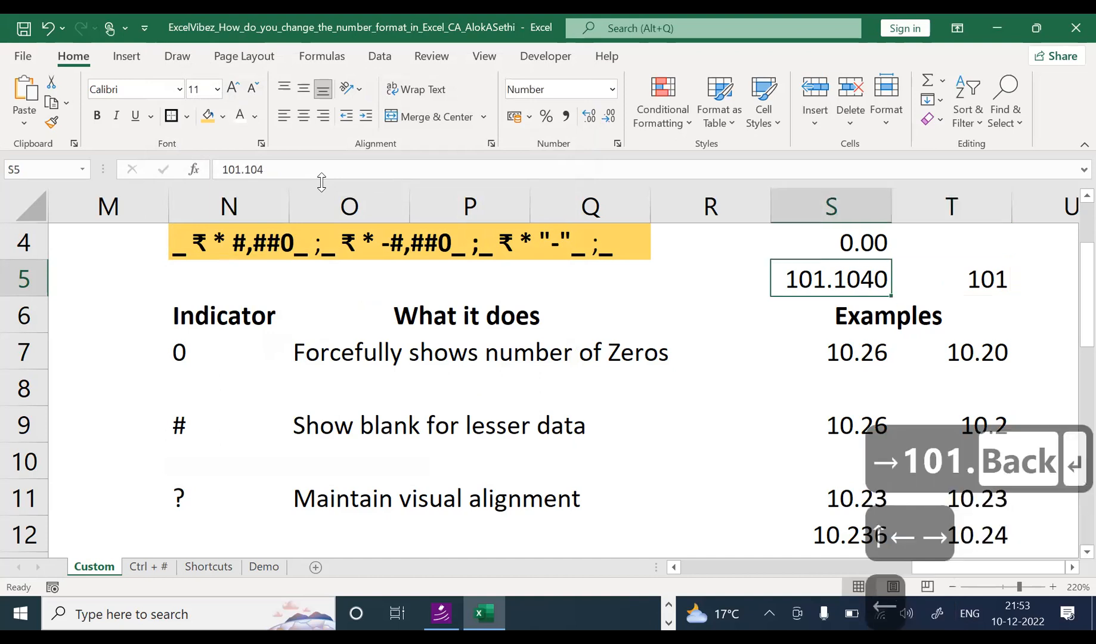
# Step: Check S5's stored value and custom format code without changes, then select T5's formatting
pyautogui.press('F2')
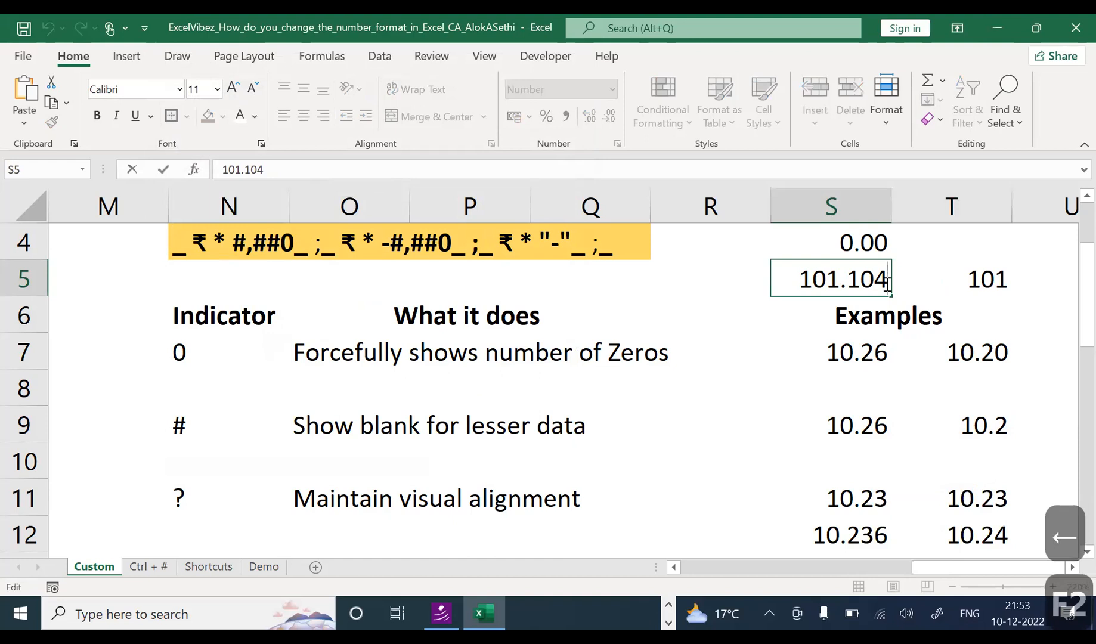
pyautogui.press('Escape')
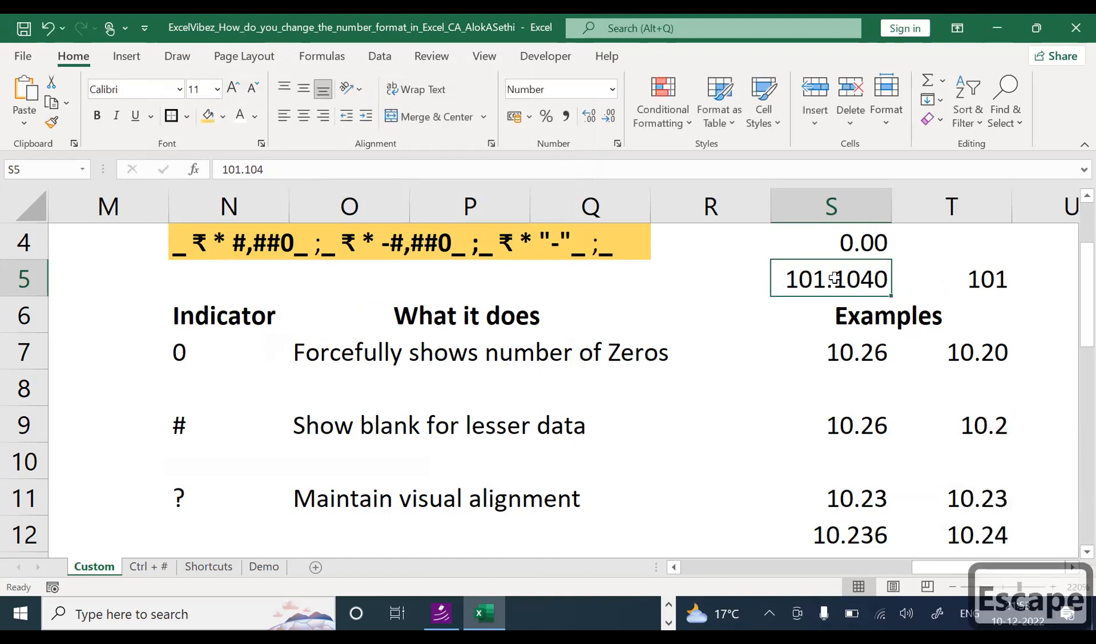
pyautogui.hotkey('ctrl', '1')
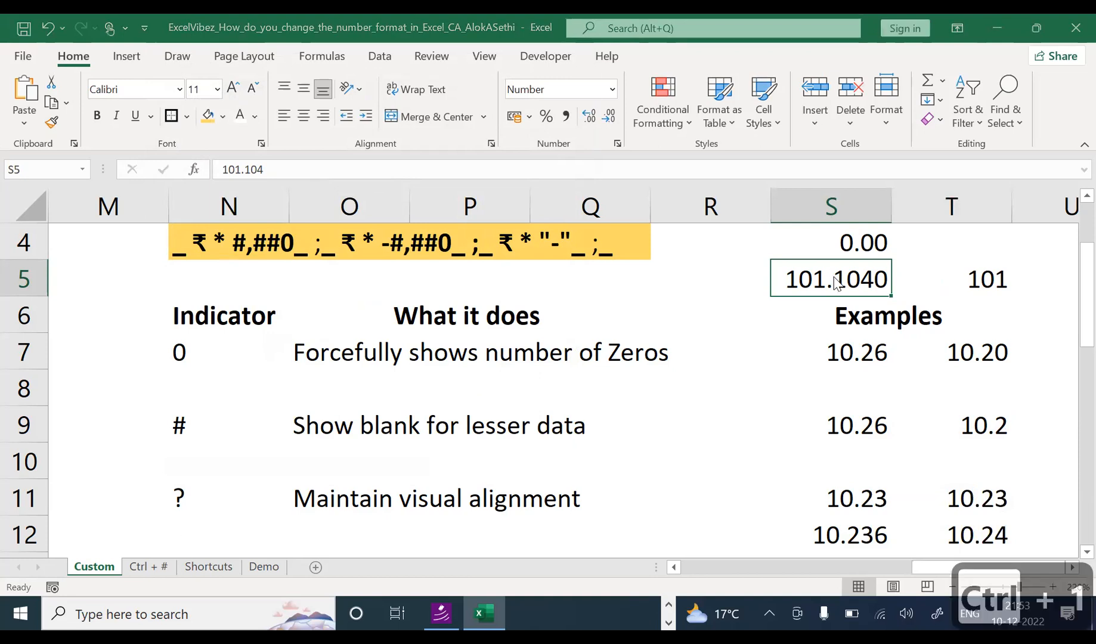
pyautogui.click(202, 263)
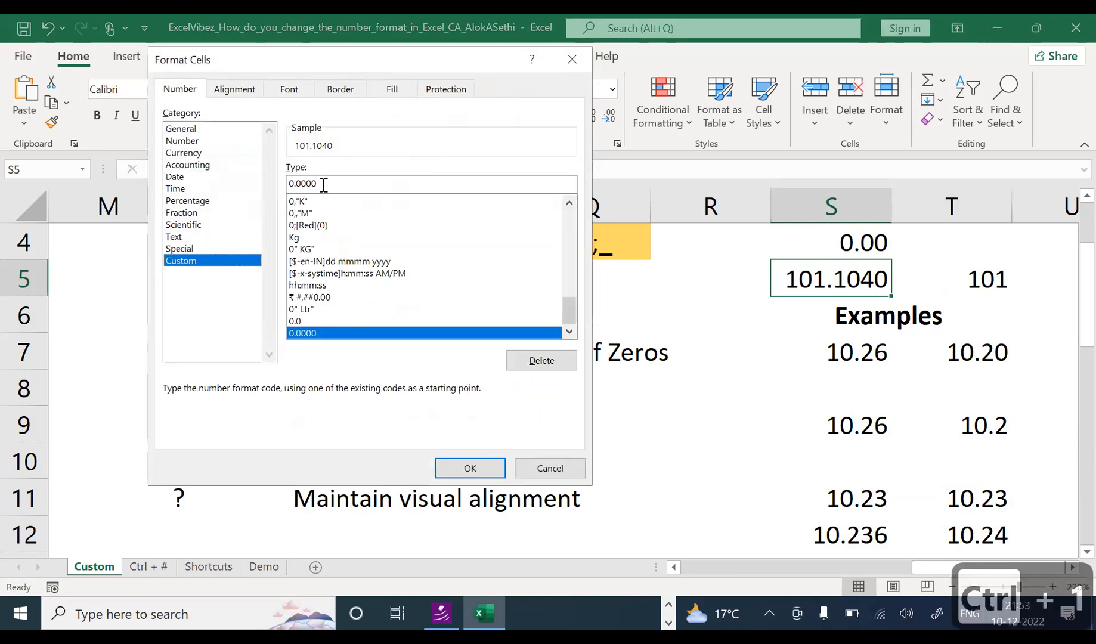
pyautogui.press('Escape')
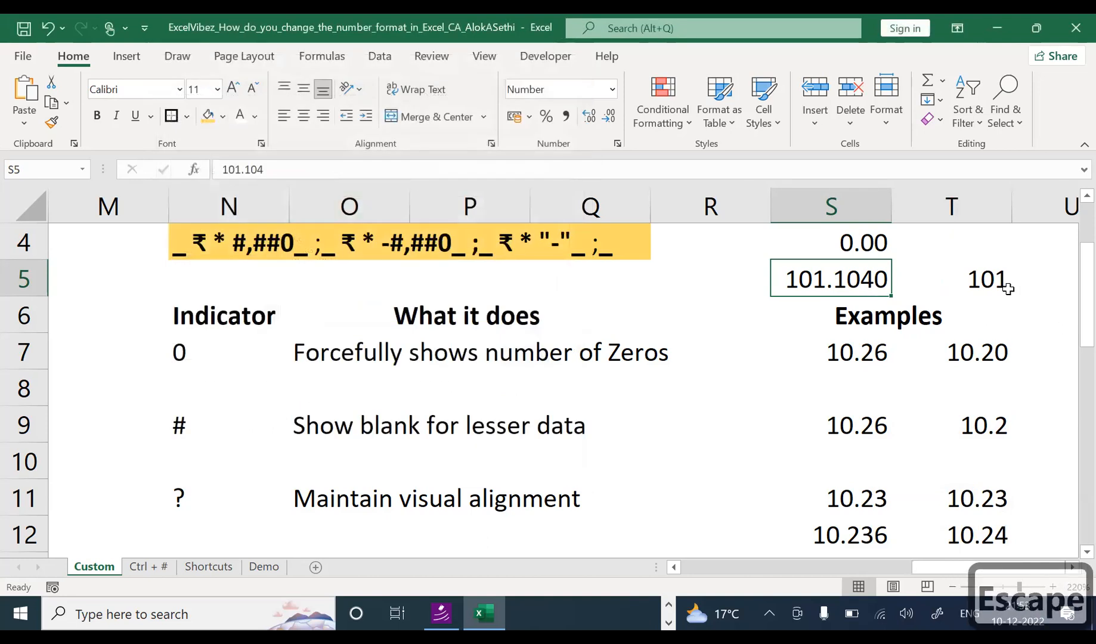
pyautogui.click(999, 285)
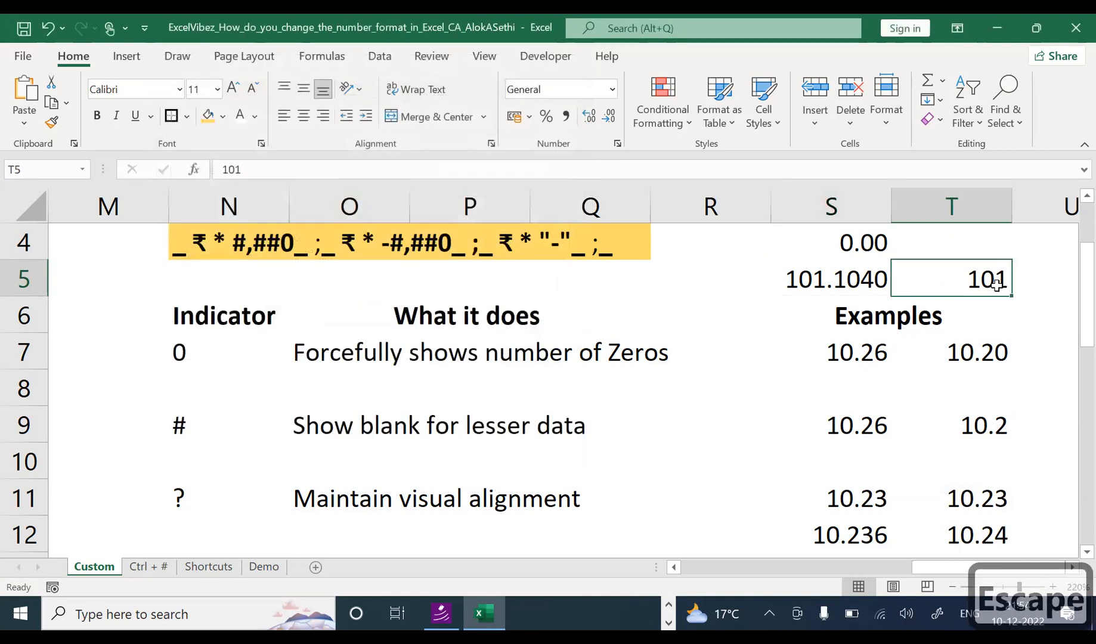
pyautogui.hotkey('ctrl', '1')
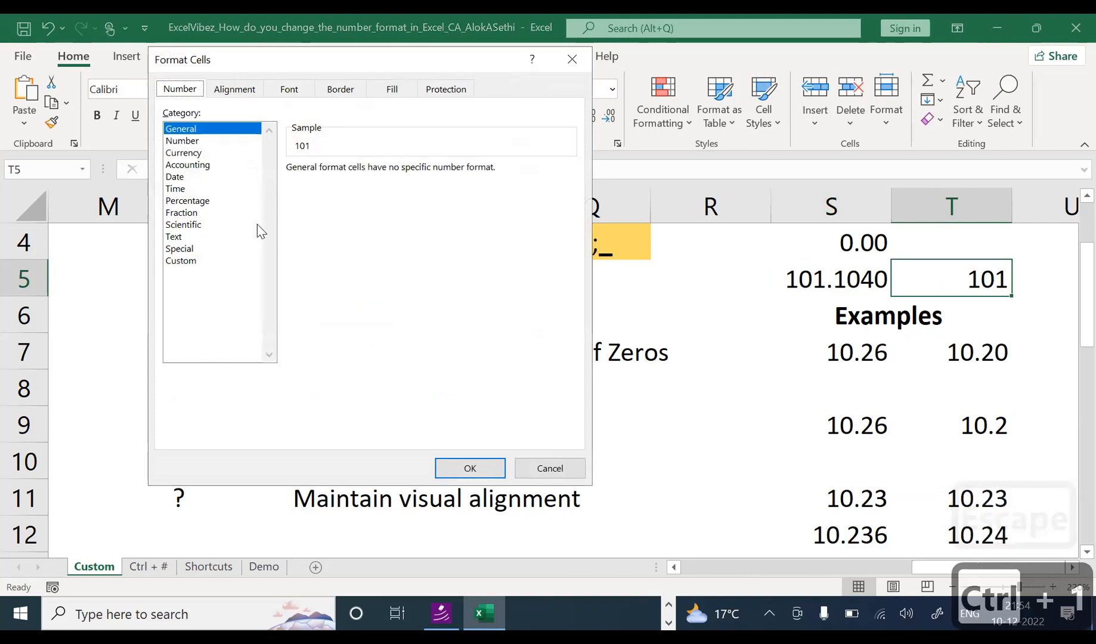
# Step: Apply the Custom 0.0000 type to T5 so 101 shows as 101.0000
pyautogui.click(228, 262)
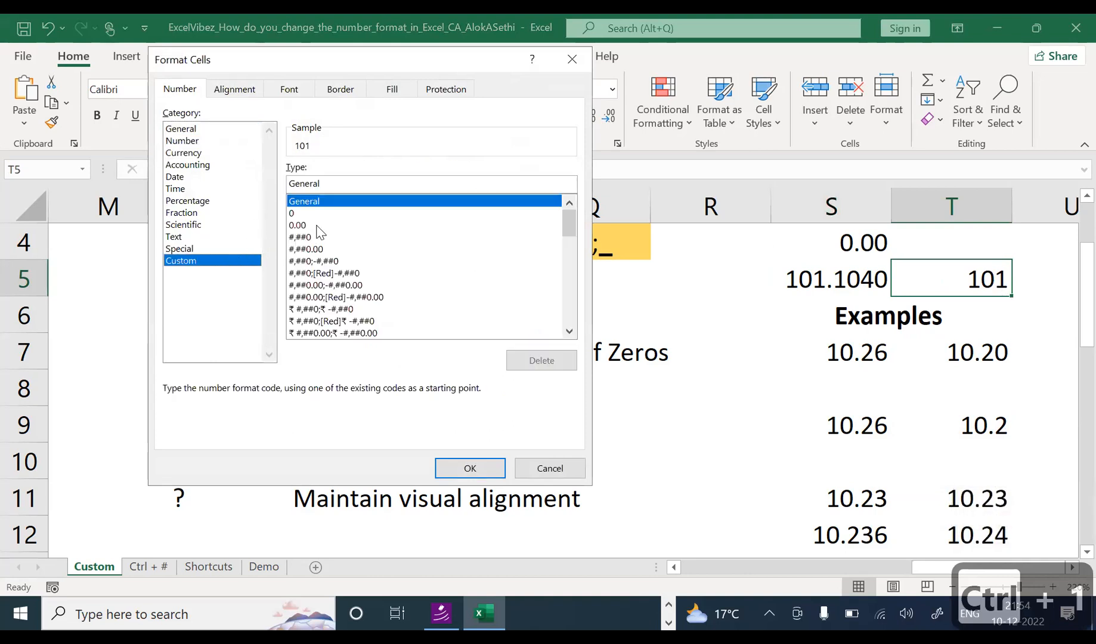
pyautogui.moveTo(570, 229); pyautogui.dragTo(568, 334)
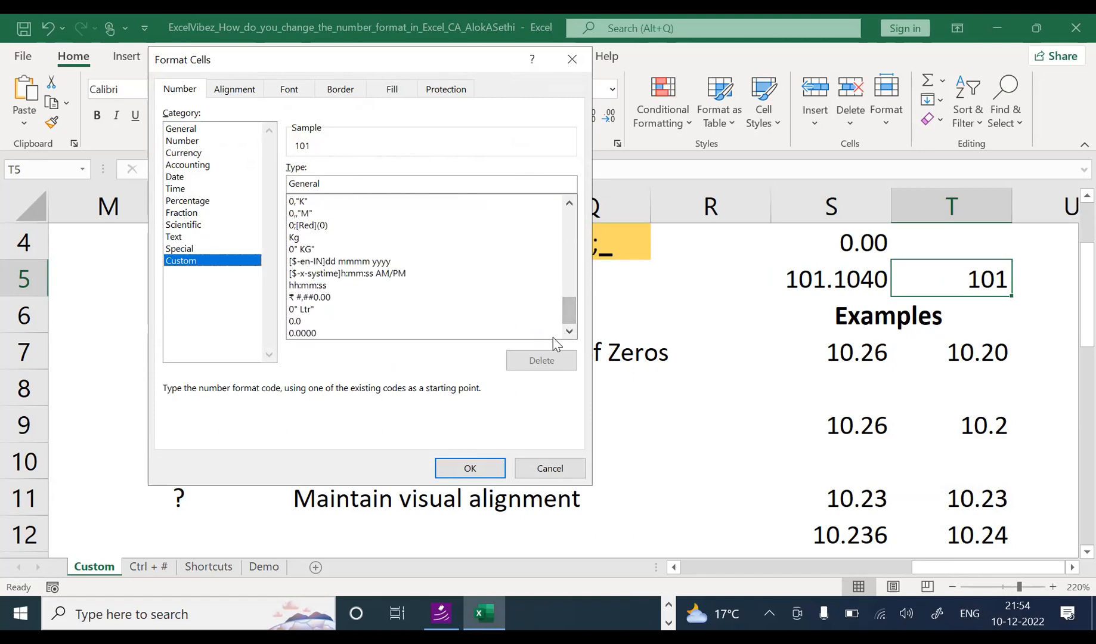
pyautogui.click(426, 334)
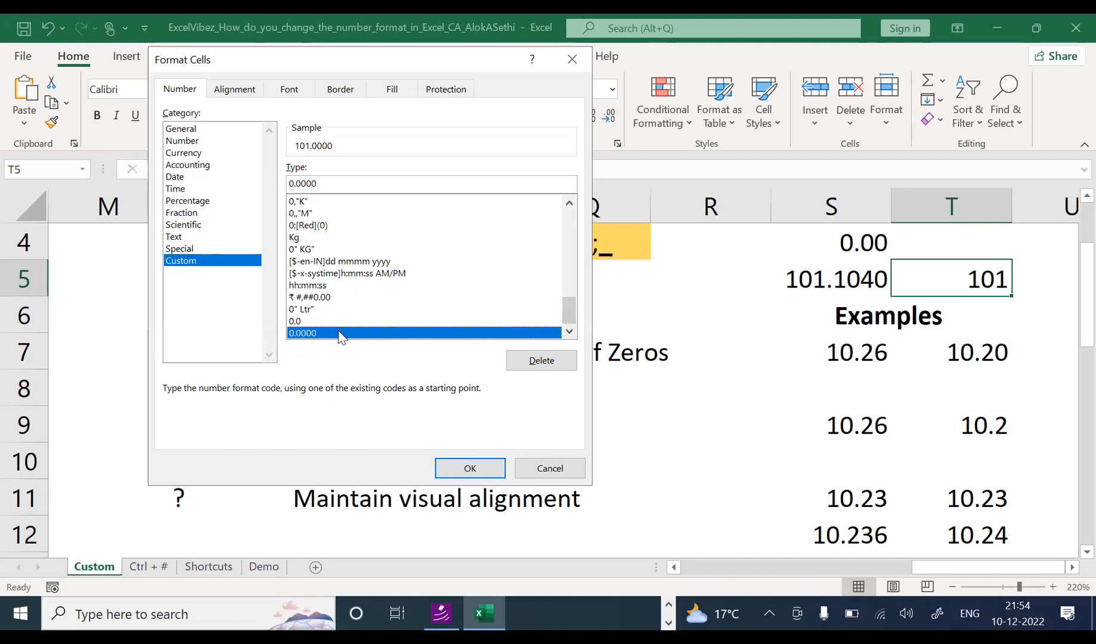
pyautogui.click(469, 465)
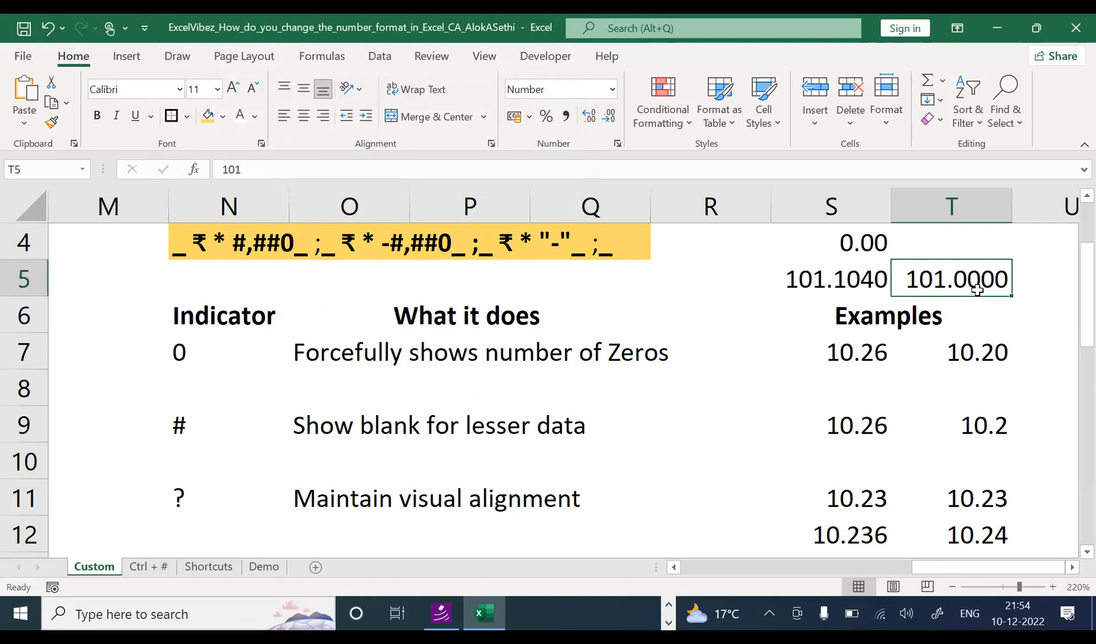
# Step: Edit T5 to 101.25 so it displays 101.2500
pyautogui.press('F2')
pyautogui.write('.25')
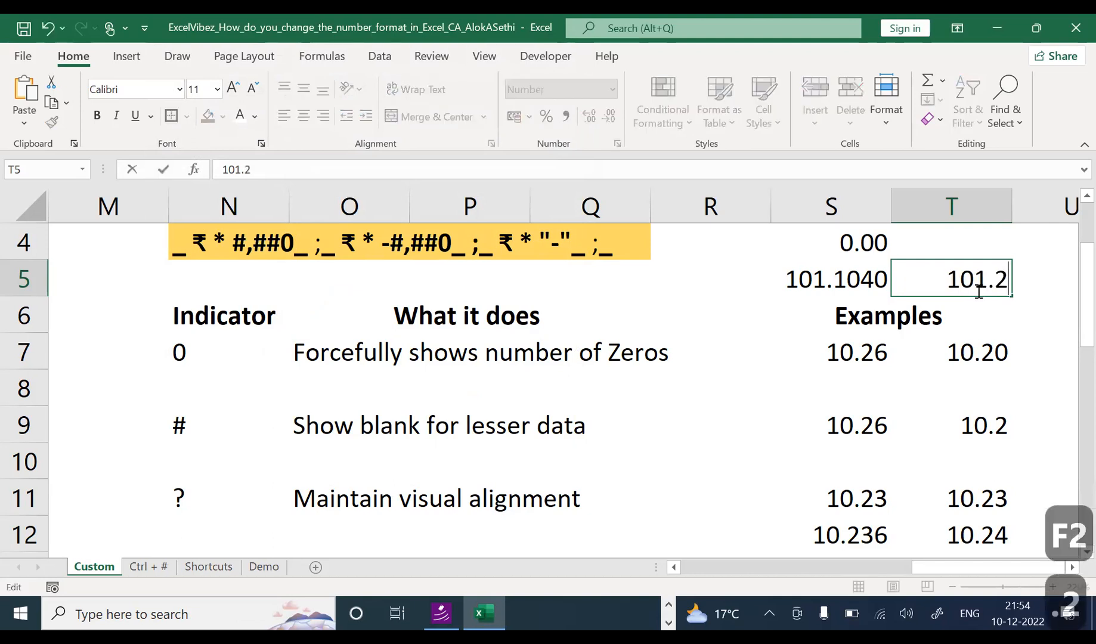
pyautogui.press('Return')
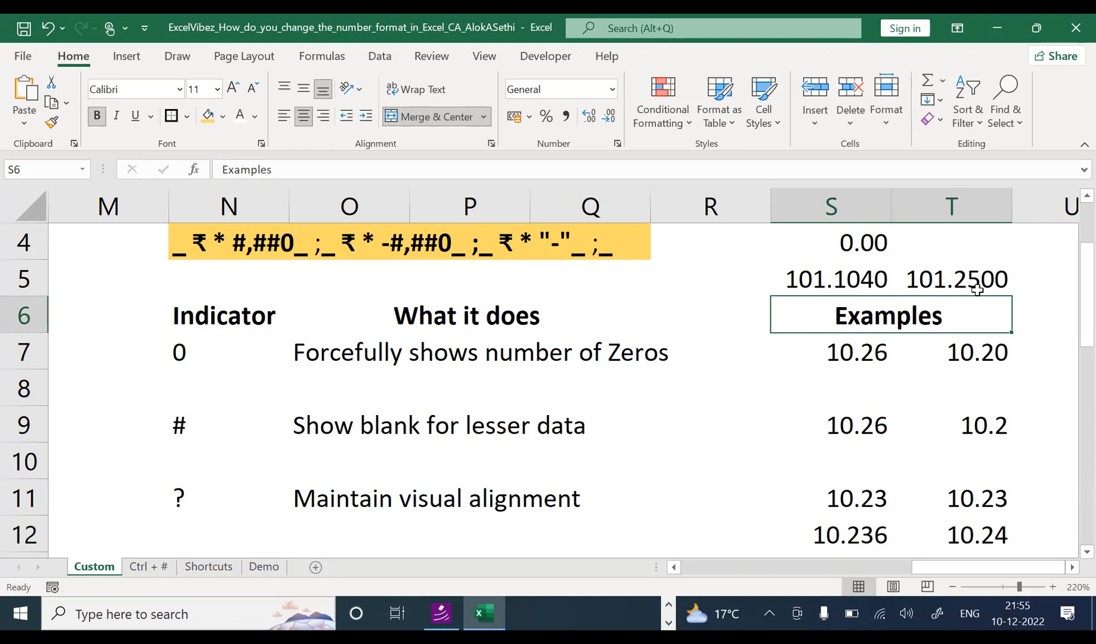
pyautogui.press('Down')
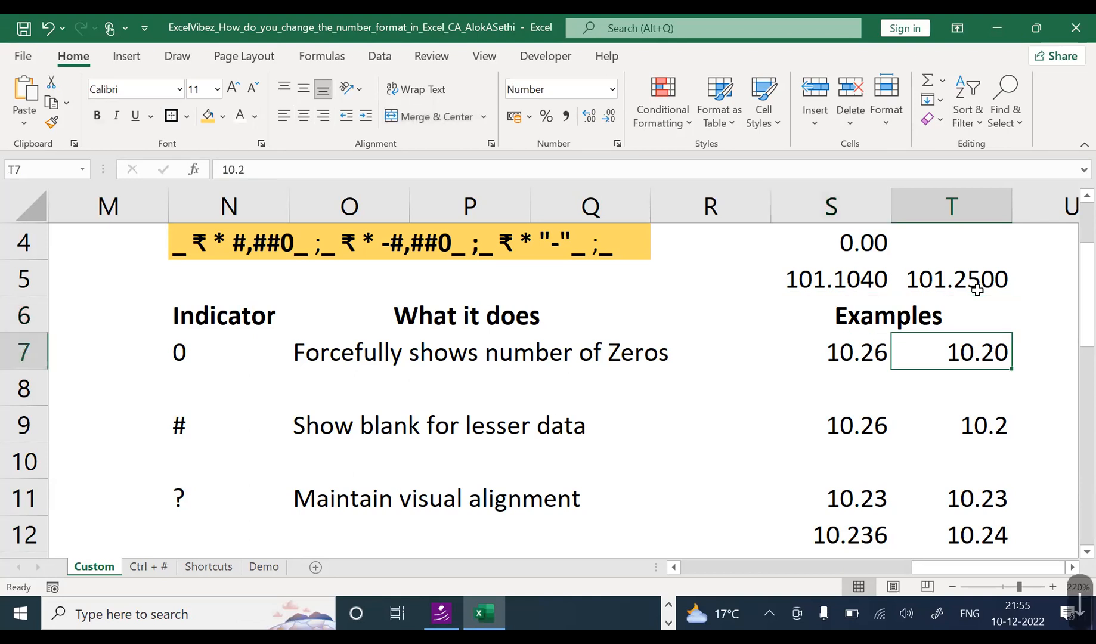
pyautogui.press('Left')
pyautogui.press('Left')
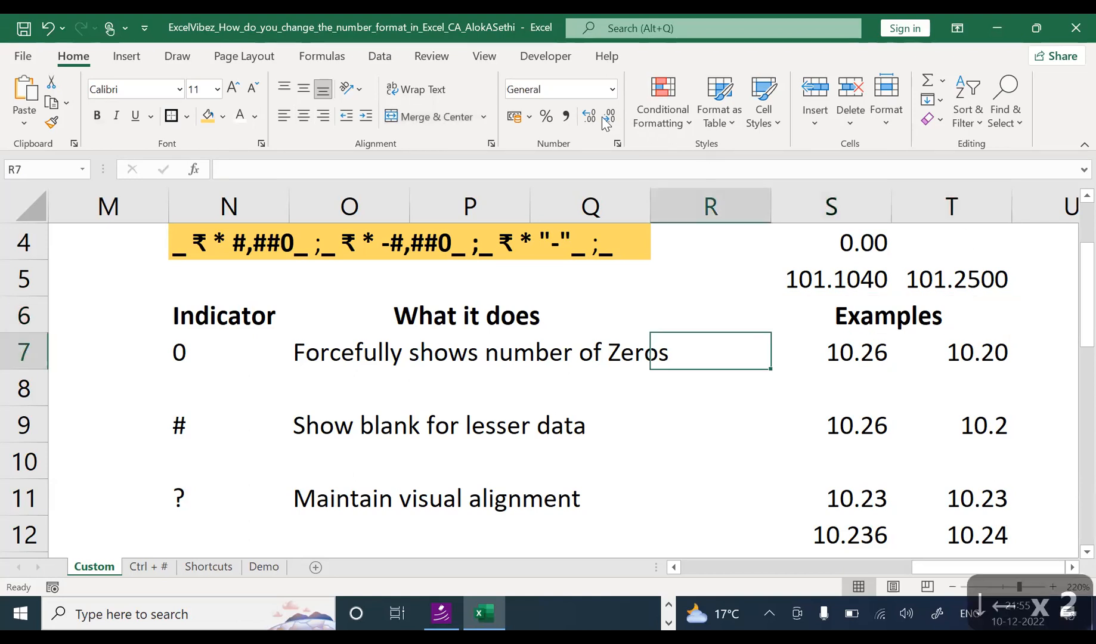
# Step: Extend O7's explanation text with 'after the decimal'
pyautogui.moveTo(175, 356); pyautogui.dragTo(672, 356)
pyautogui.doubleClick(672, 355)
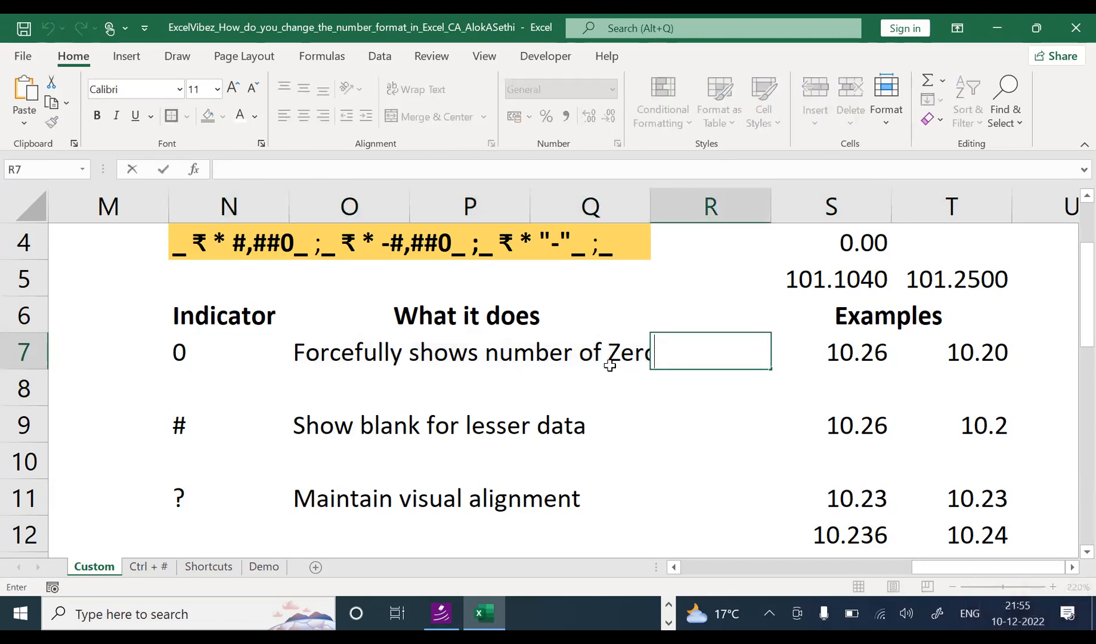
pyautogui.click(533, 367)
pyautogui.click(316, 350)
pyautogui.press('F2')
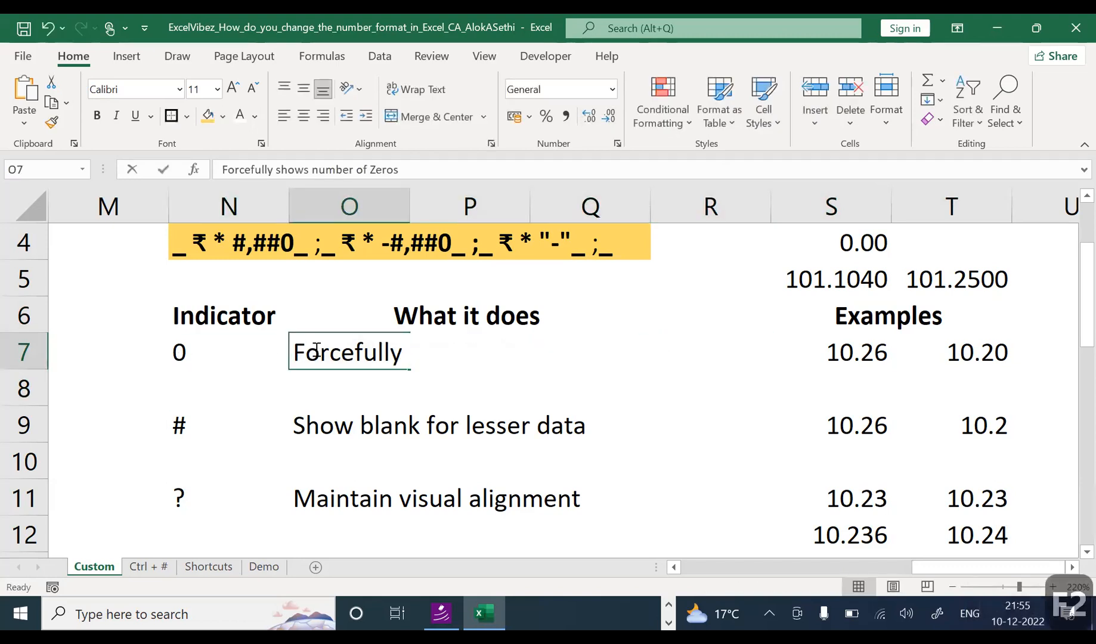
pyautogui.write('after th')
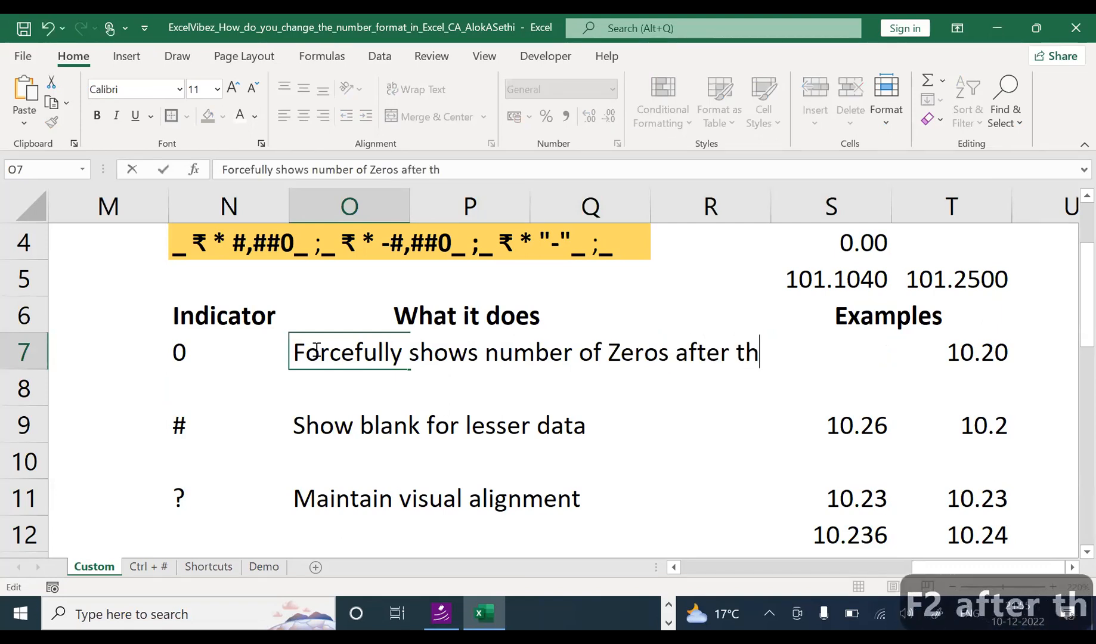
pyautogui.write('e deci')
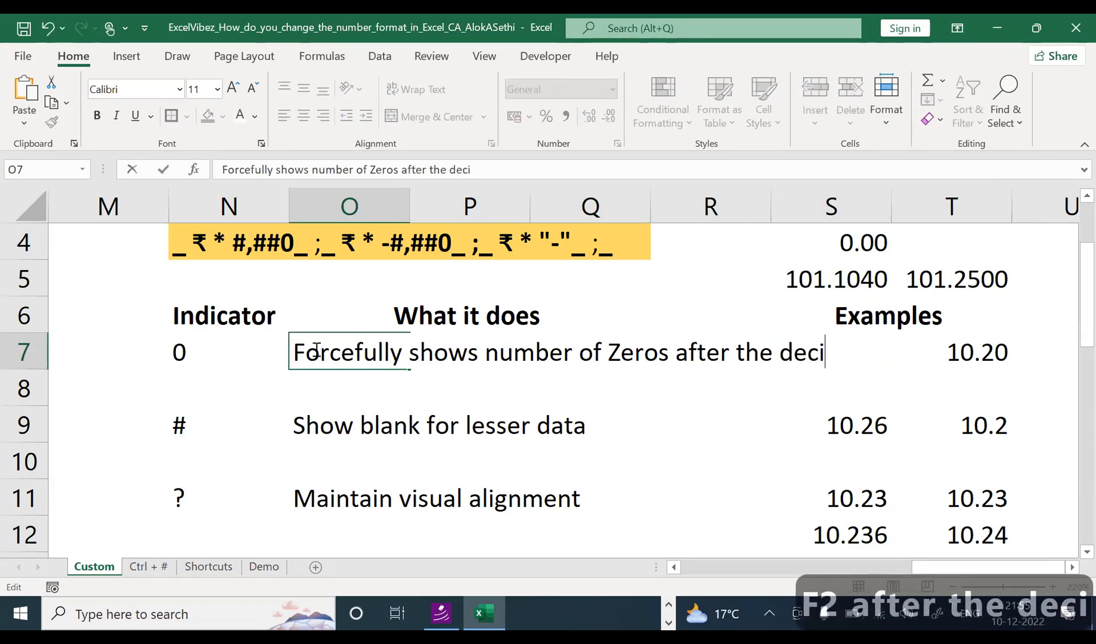
pyautogui.write('mal')
pyautogui.press('Return')
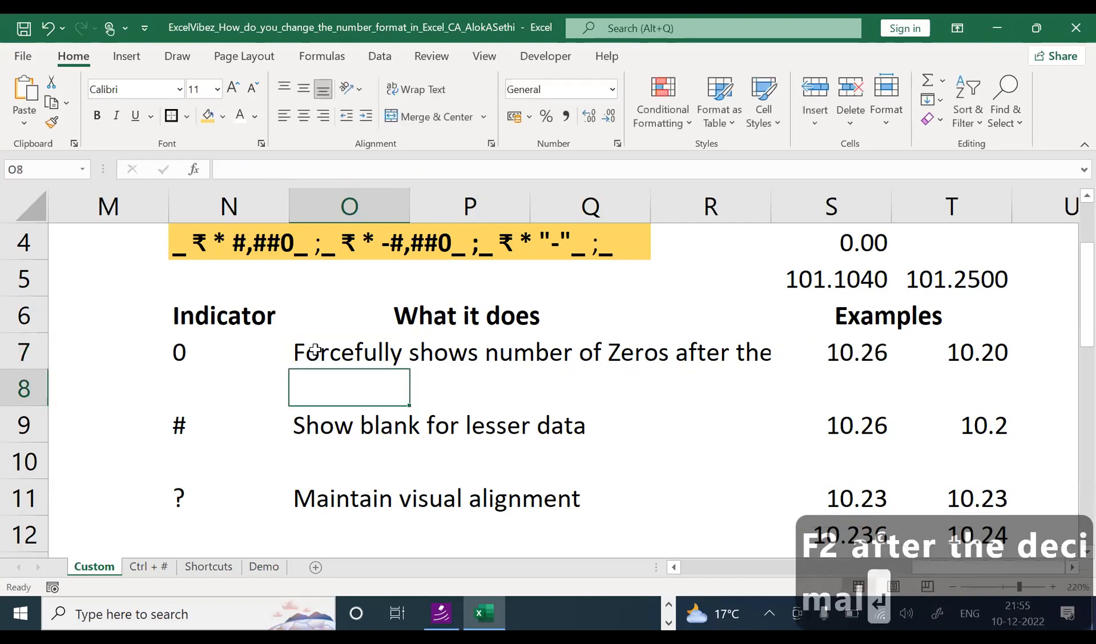
# Step: Try widening columns N–P and wrapping O7, then undo the column O widening and wrap
pyautogui.moveTo(408, 210); pyautogui.dragTo(416, 209)
pyautogui.moveTo(287, 206)
pyautogui.mouseDown()
pyautogui.moveTo(249, 206)
pyautogui.moveTo(283, 204)
pyautogui.mouseUp()
pyautogui.moveTo(531, 210); pyautogui.dragTo(539, 210)
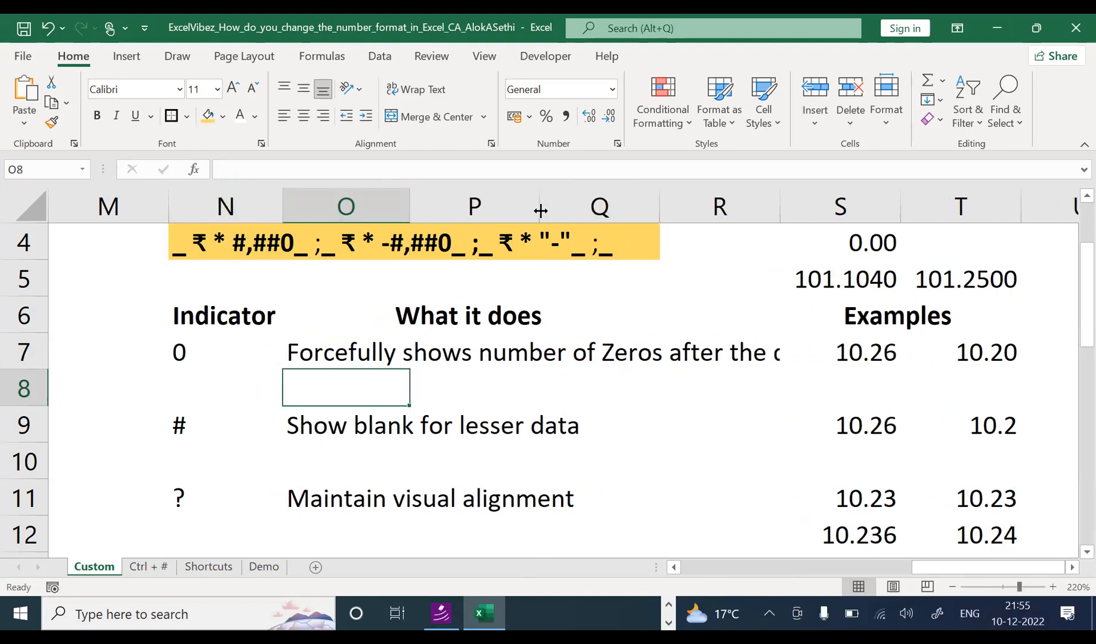
pyautogui.click(367, 353)
pyautogui.click(410, 90)
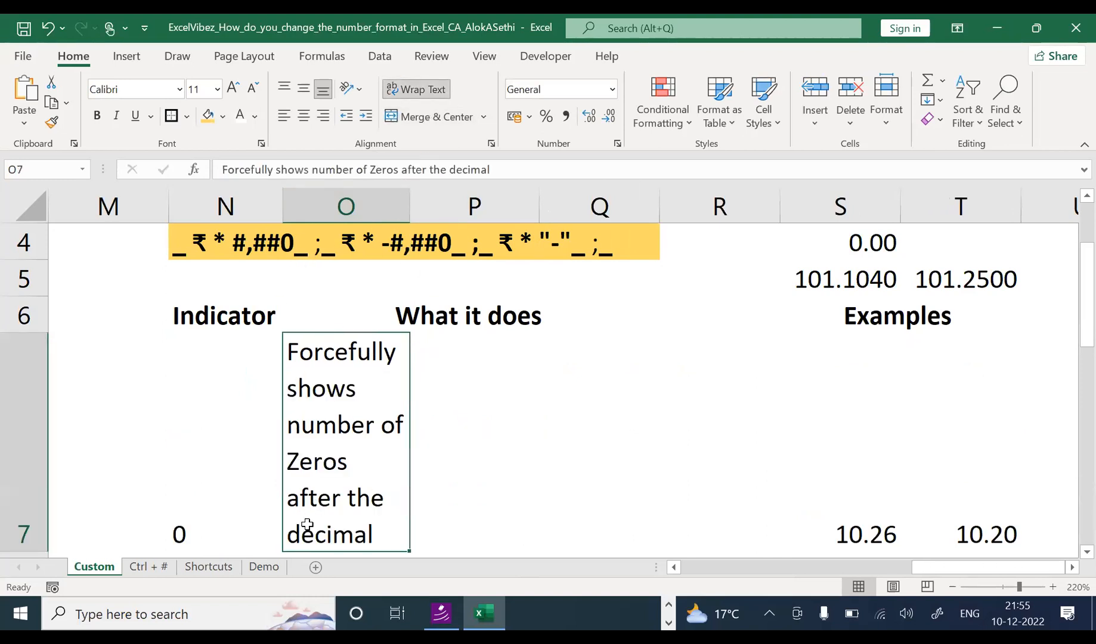
pyautogui.moveTo(410, 207); pyautogui.dragTo(675, 207)
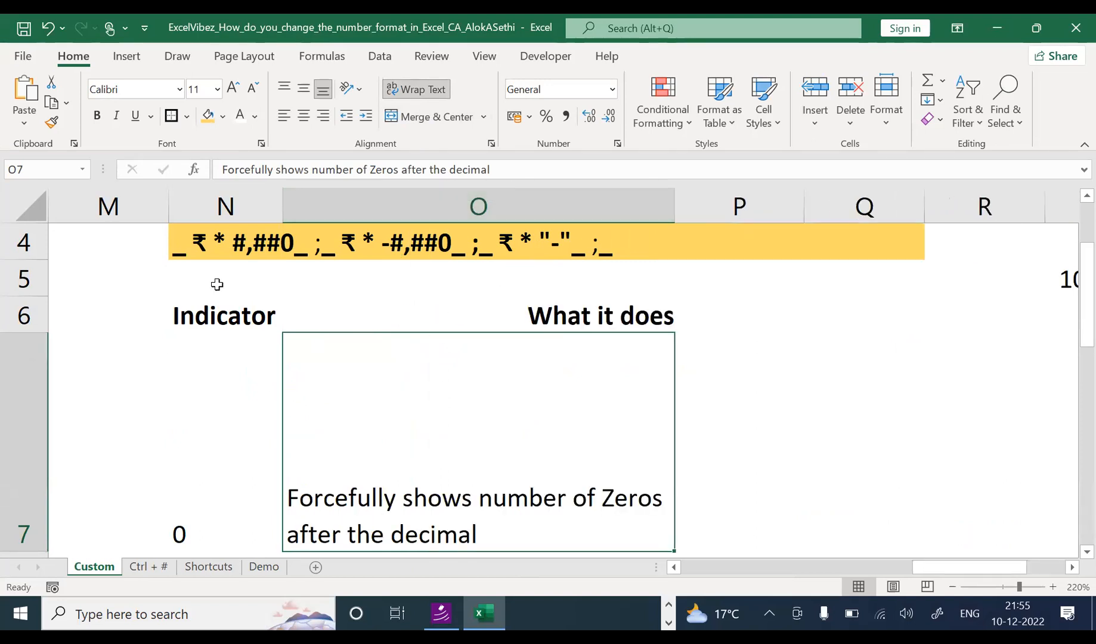
pyautogui.hotkey('ctrl', 'z')
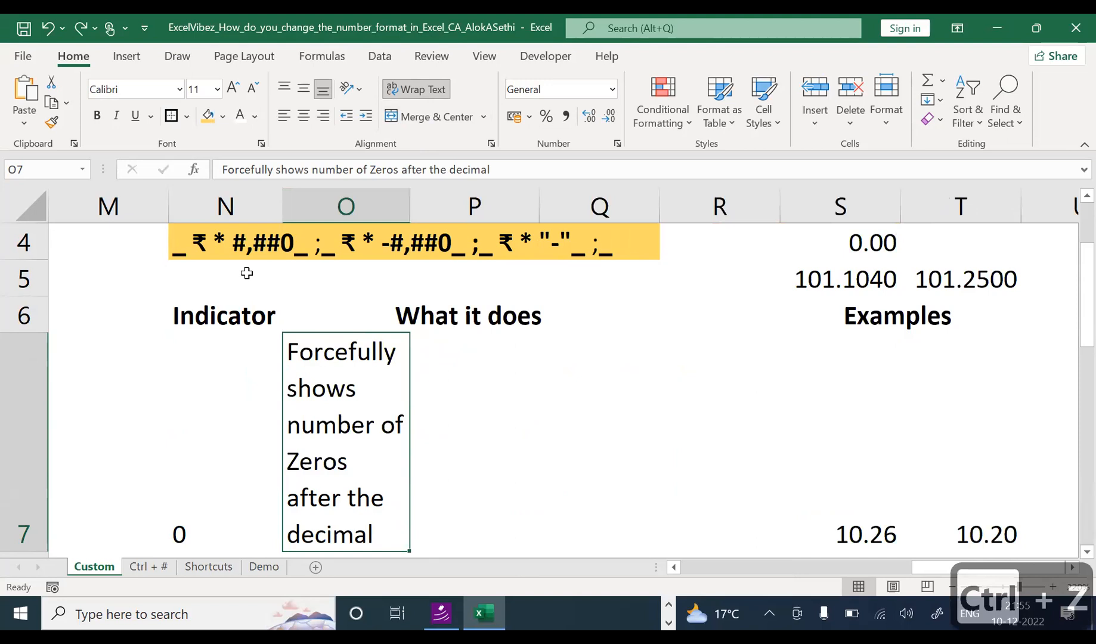
pyautogui.hotkey('ctrl', 'z')
# Step: Reduce O7's font size to 9 so its description fits on one line
pyautogui.click(254, 89)
pyautogui.click(254, 89)
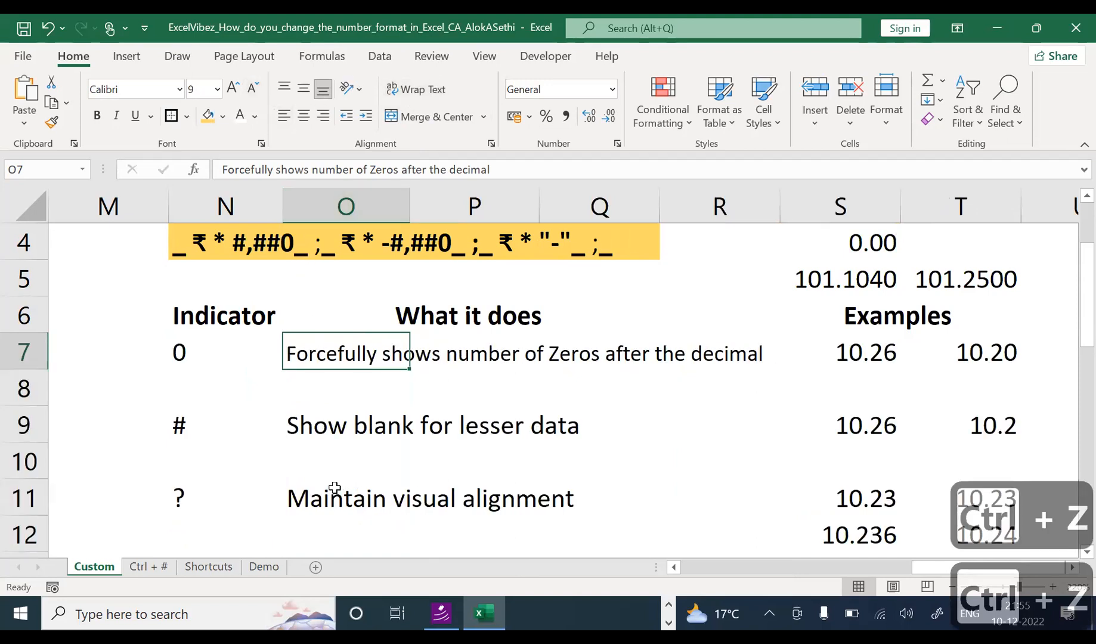
pyautogui.click(348, 438)
pyautogui.click(843, 433)
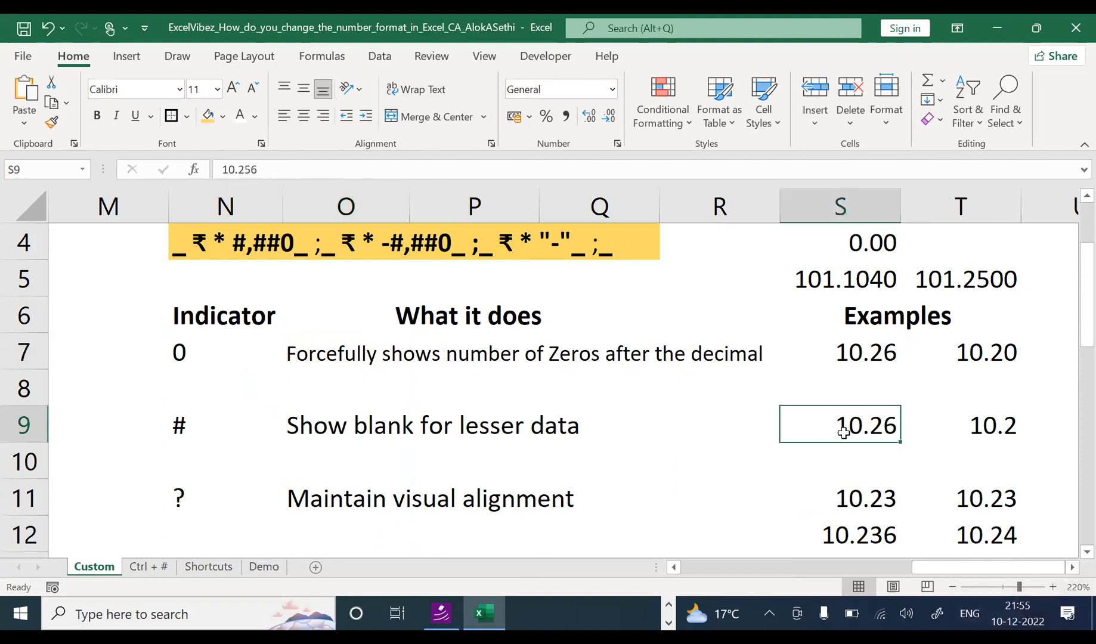
pyautogui.press('F2')
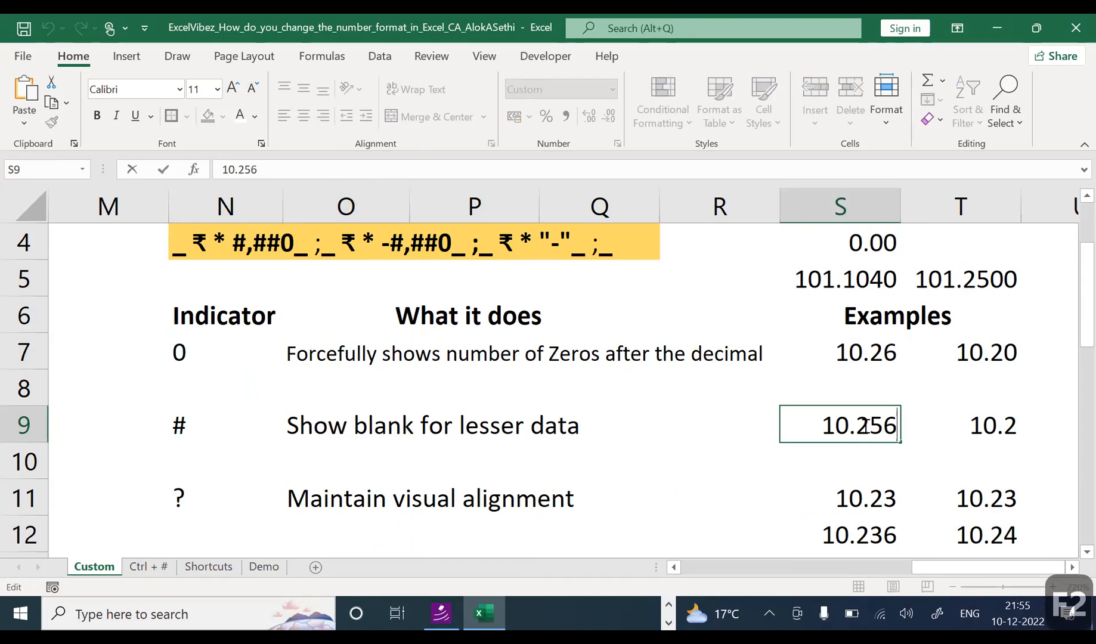
pyautogui.press('Escape')
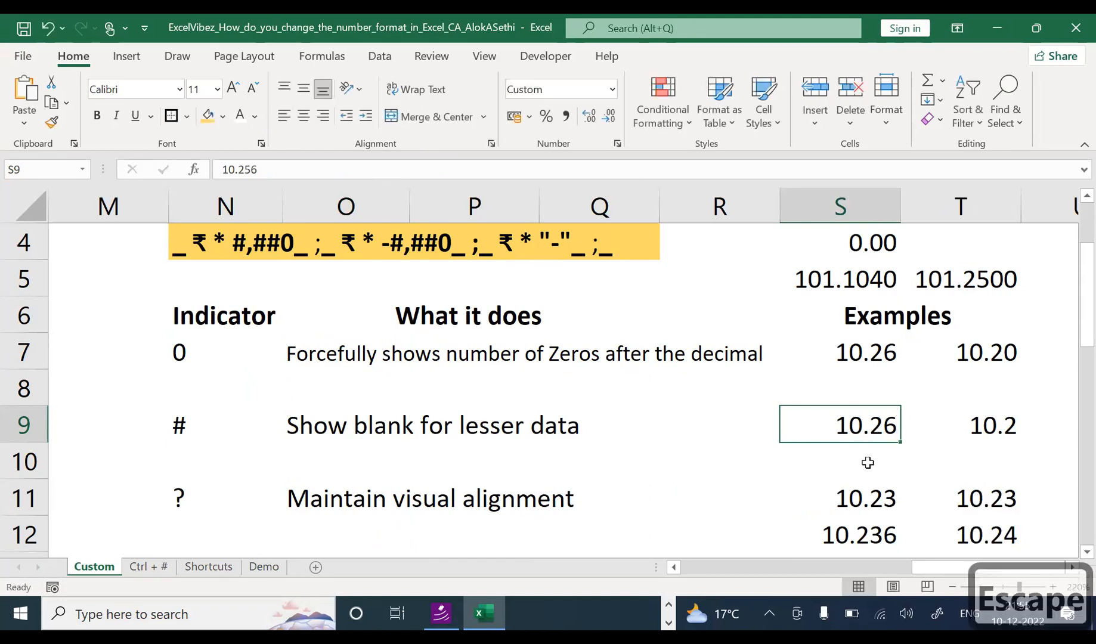
pyautogui.click(1002, 432)
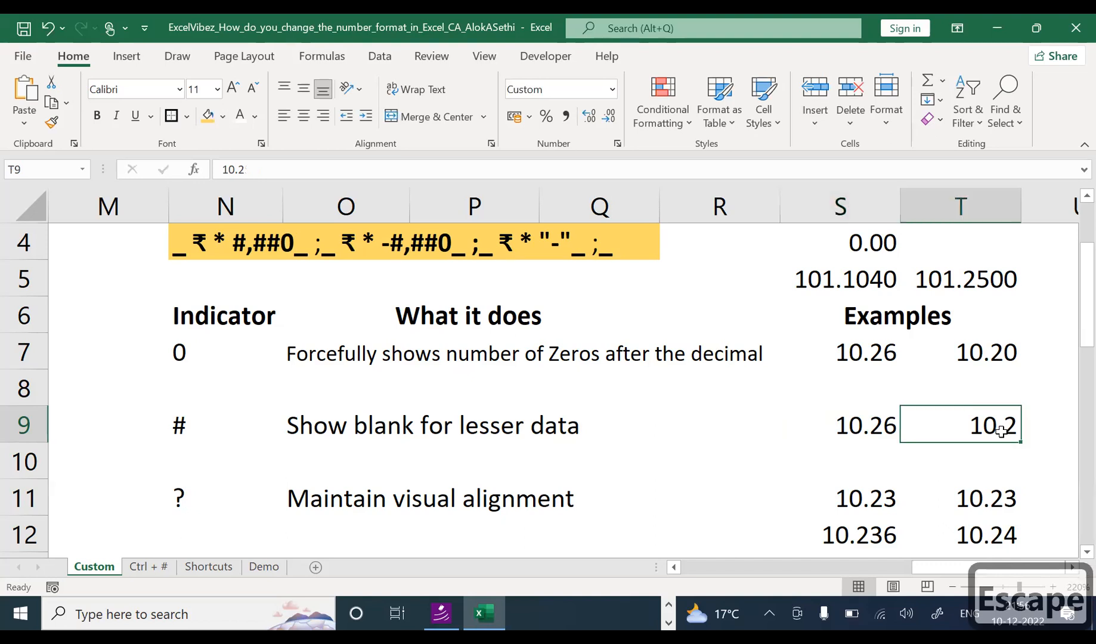
pyautogui.press('F2')
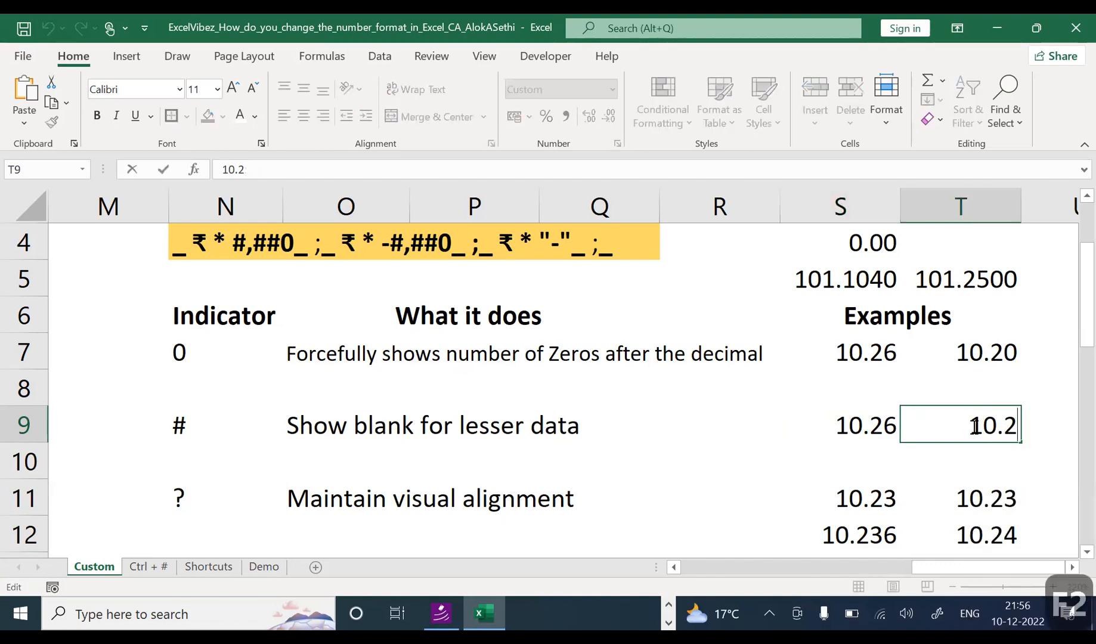
pyautogui.press('Escape')
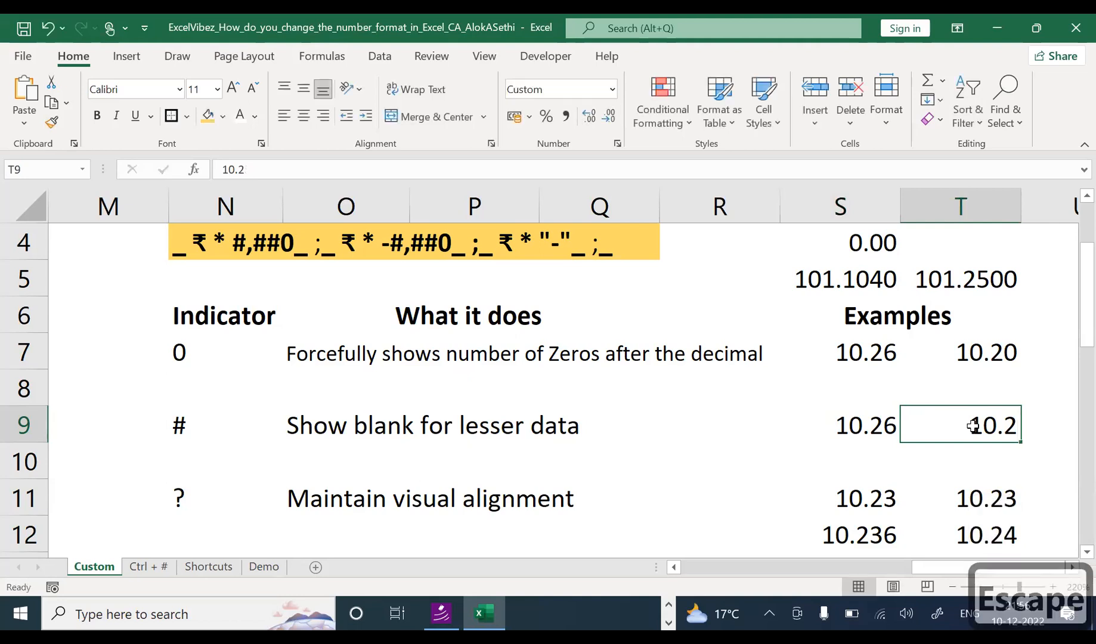
pyautogui.press('Left')
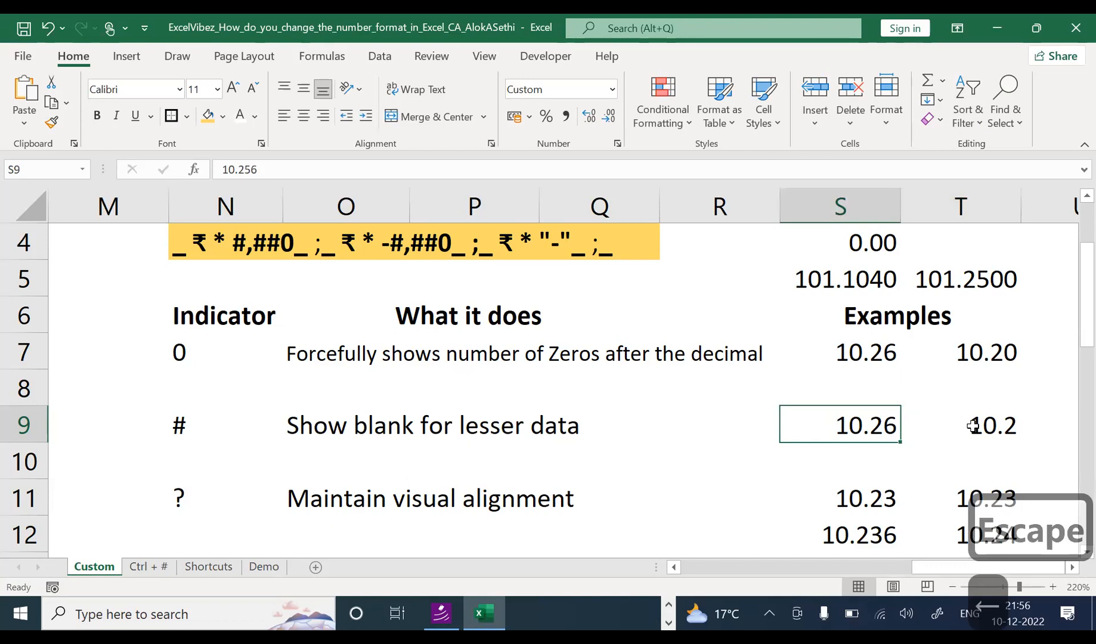
pyautogui.hotkey('ctrl', '1')
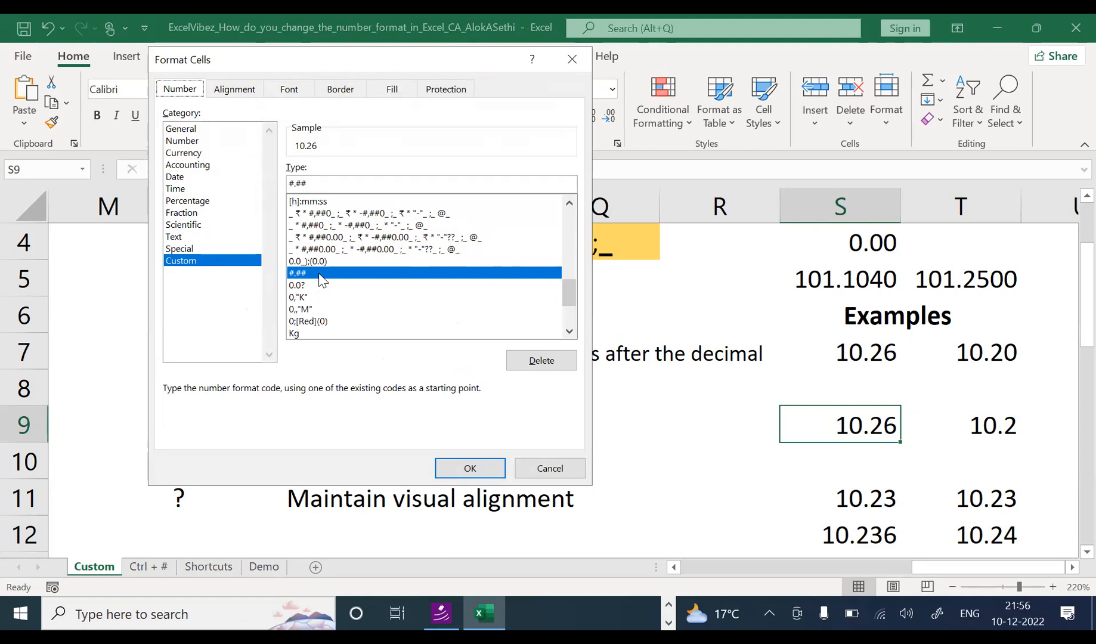
pyautogui.press('Escape')
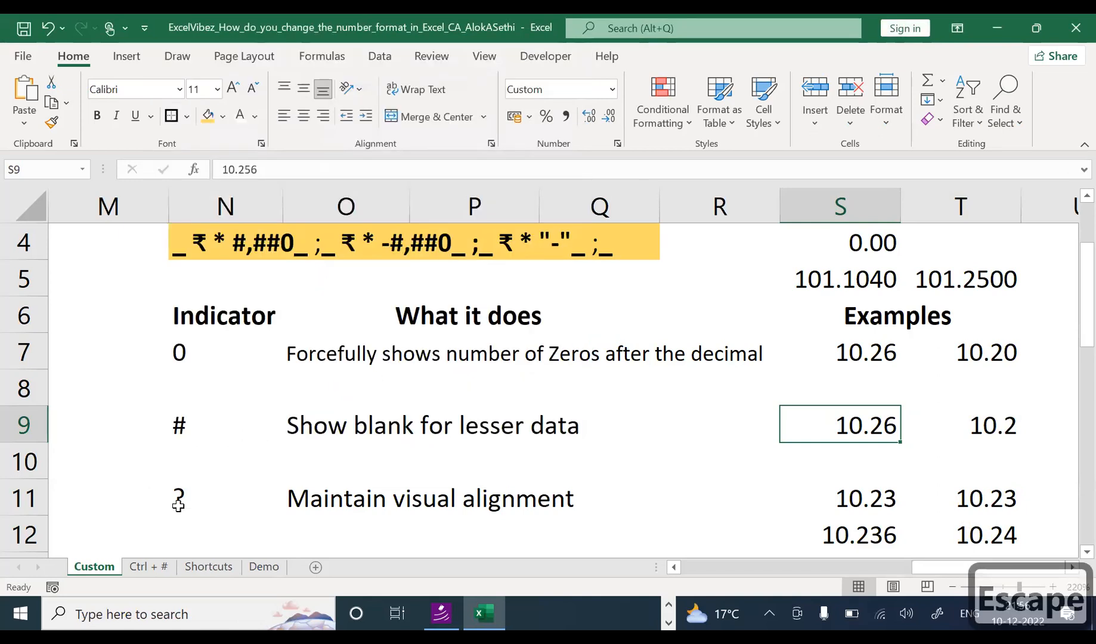
pyautogui.click(186, 434)
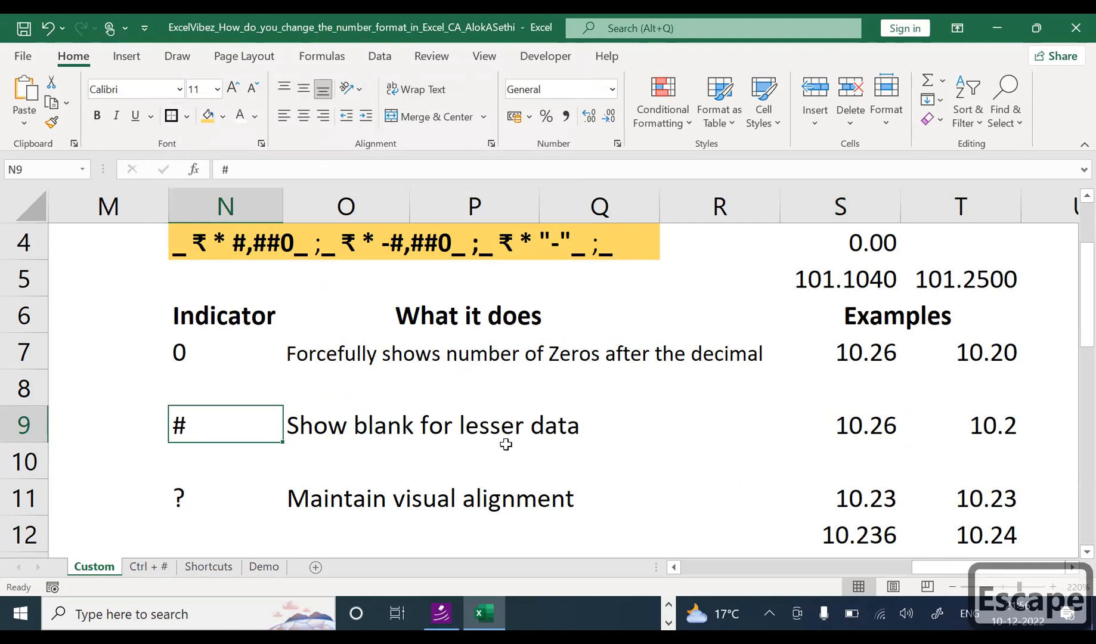
# Step: Change the first # example in S9 from 10.256 to 10.2566
pyautogui.click(319, 428)
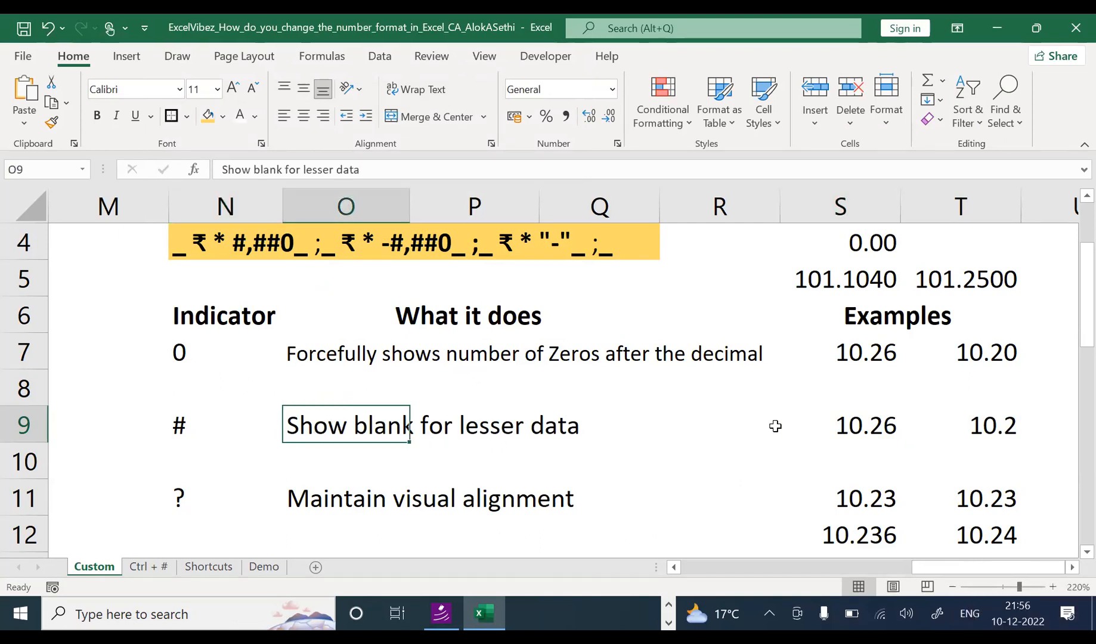
pyautogui.click(842, 422)
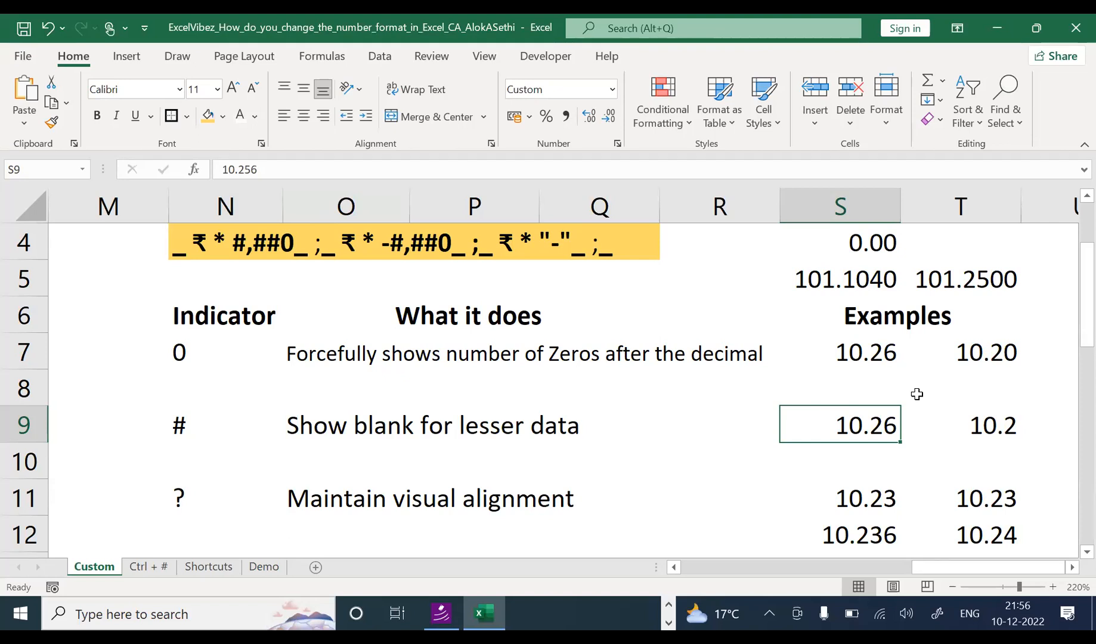
pyautogui.press('F2')
pyautogui.write('6')
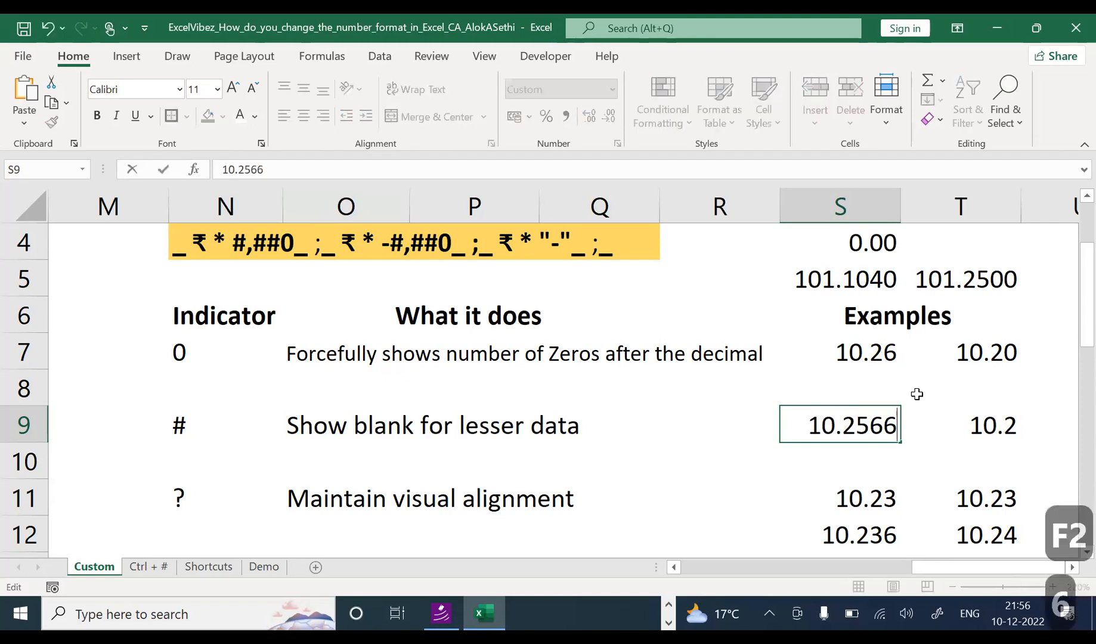
pyautogui.press('Return')
# Step: Revise S9 to show 10.28, then to 10.2736, displayed as 10.27
pyautogui.press('Up')
pyautogui.press('F2')
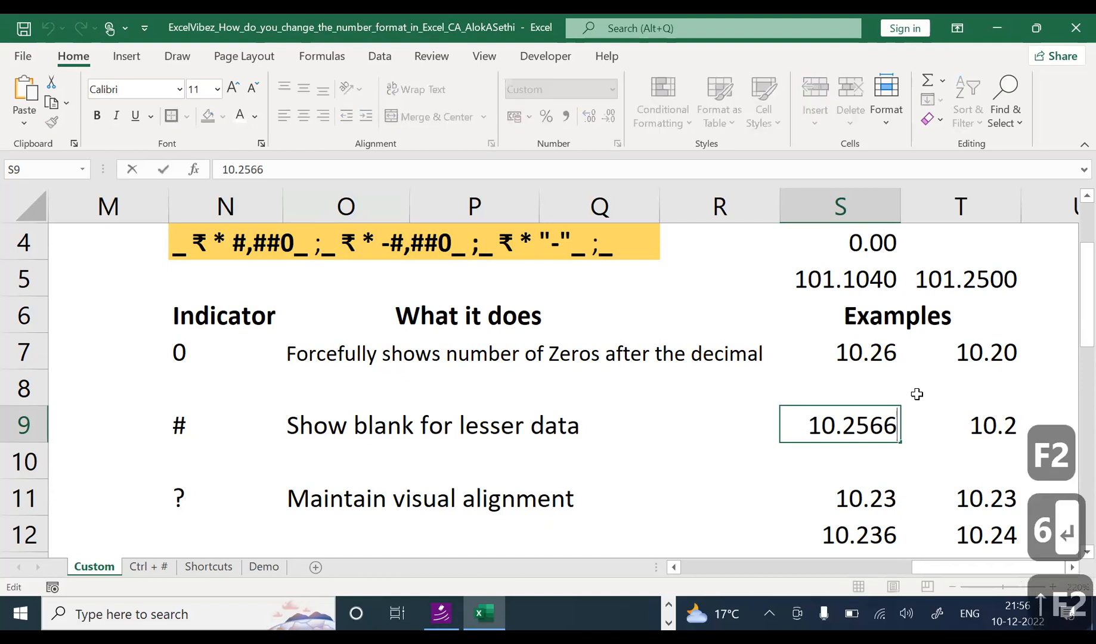
pyautogui.press('Left')
pyautogui.press('Left')
pyautogui.press('BackSpace')
pyautogui.write('7')
pyautogui.press('Return')
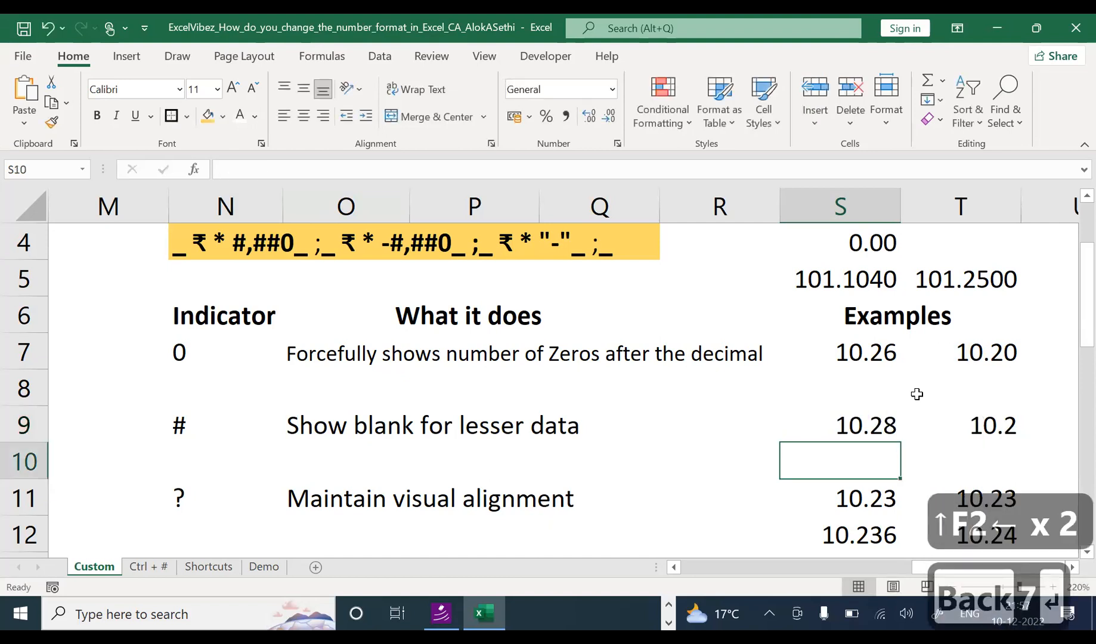
pyautogui.press('Up')
pyautogui.press('F2')
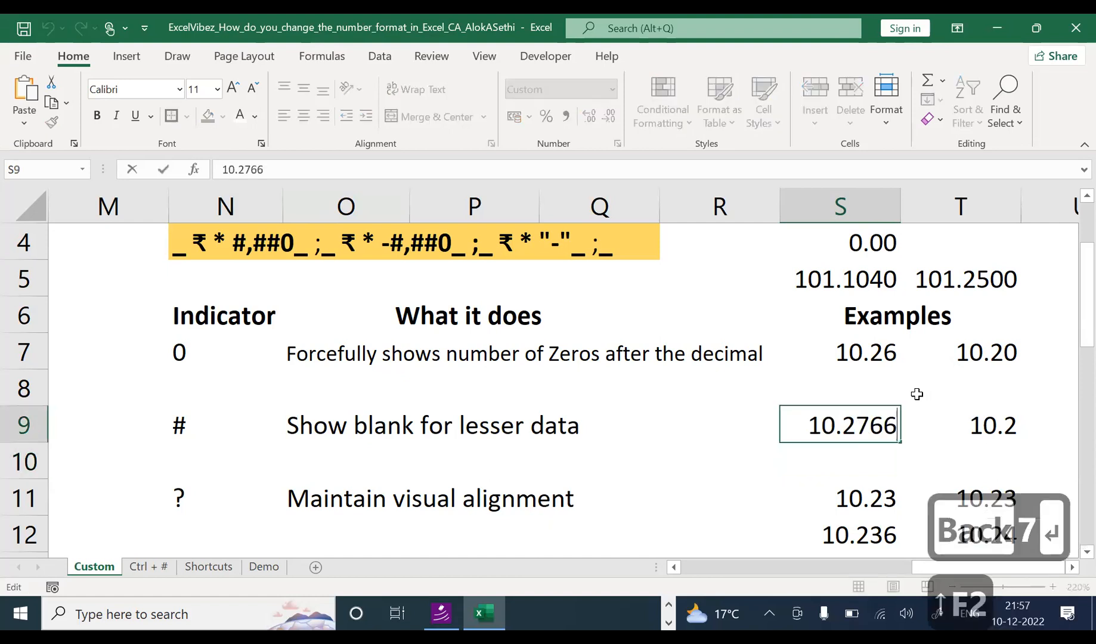
pyautogui.press('Left')
pyautogui.press('BackSpace')
pyautogui.write('3')
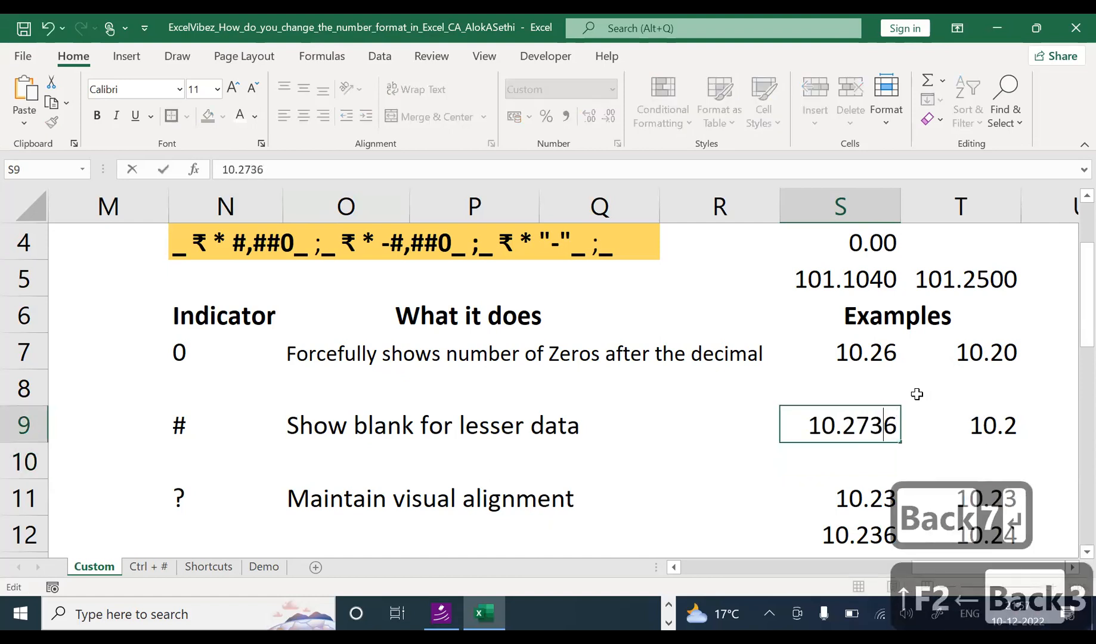
pyautogui.press('Return')
# Step: Append 0000 to T9's value so it holds 10.20000, still displayed as 10.2
pyautogui.press('Up')
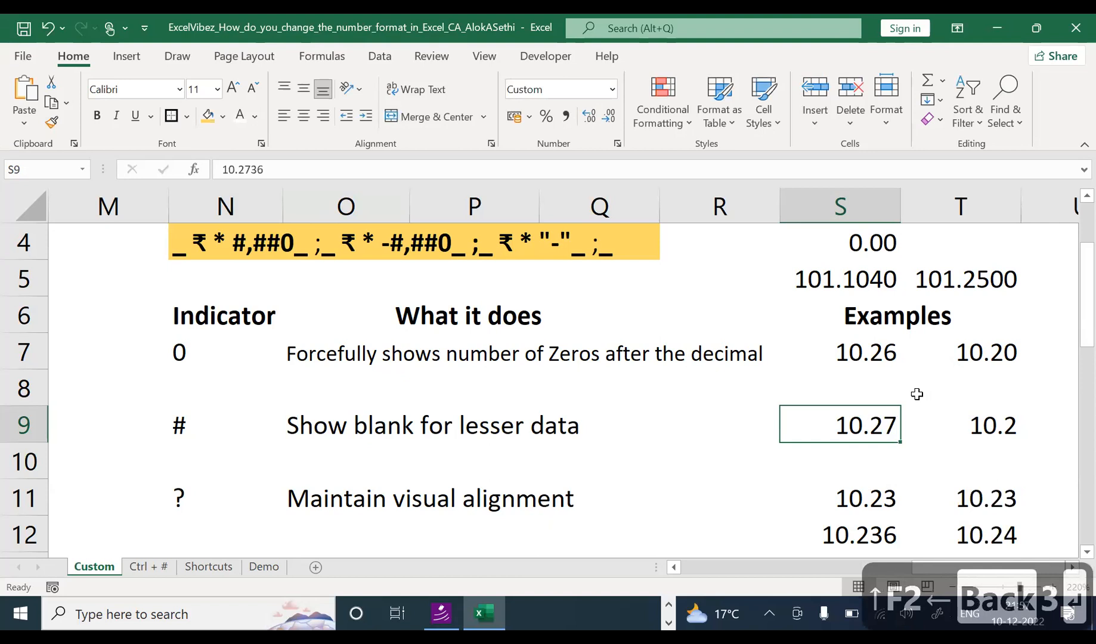
pyautogui.press('Right')
pyautogui.press('F2')
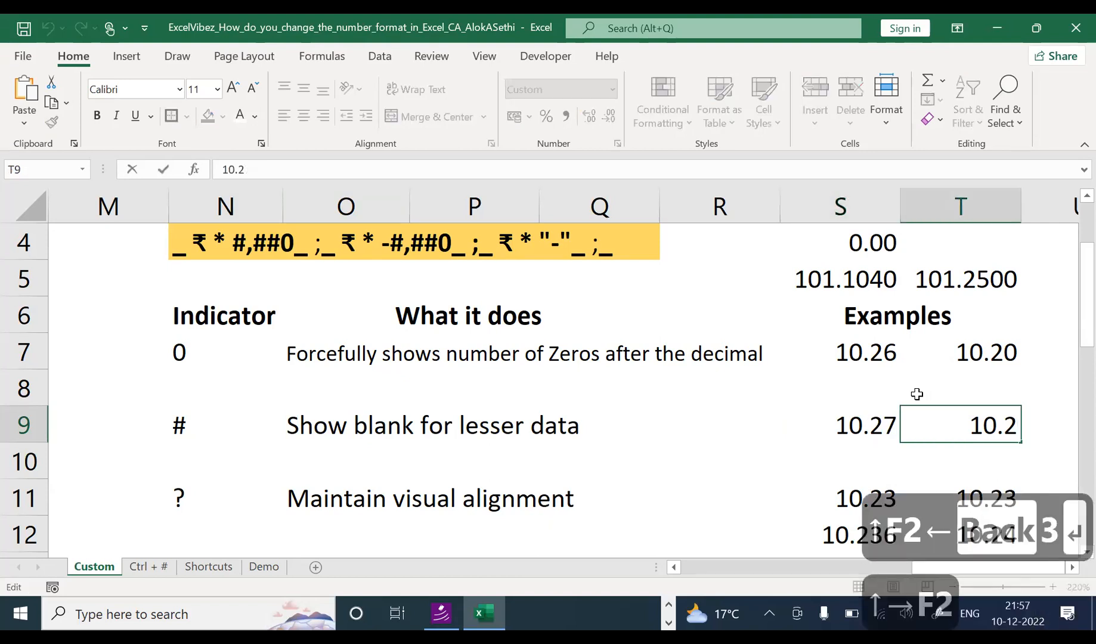
pyautogui.write('0000')
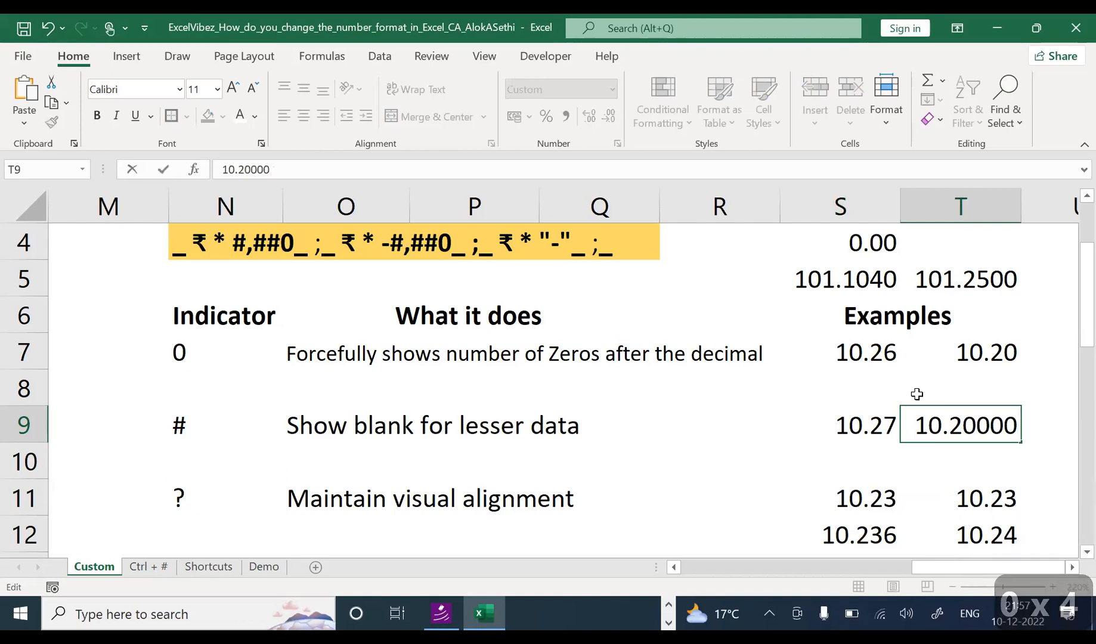
pyautogui.press('Return')
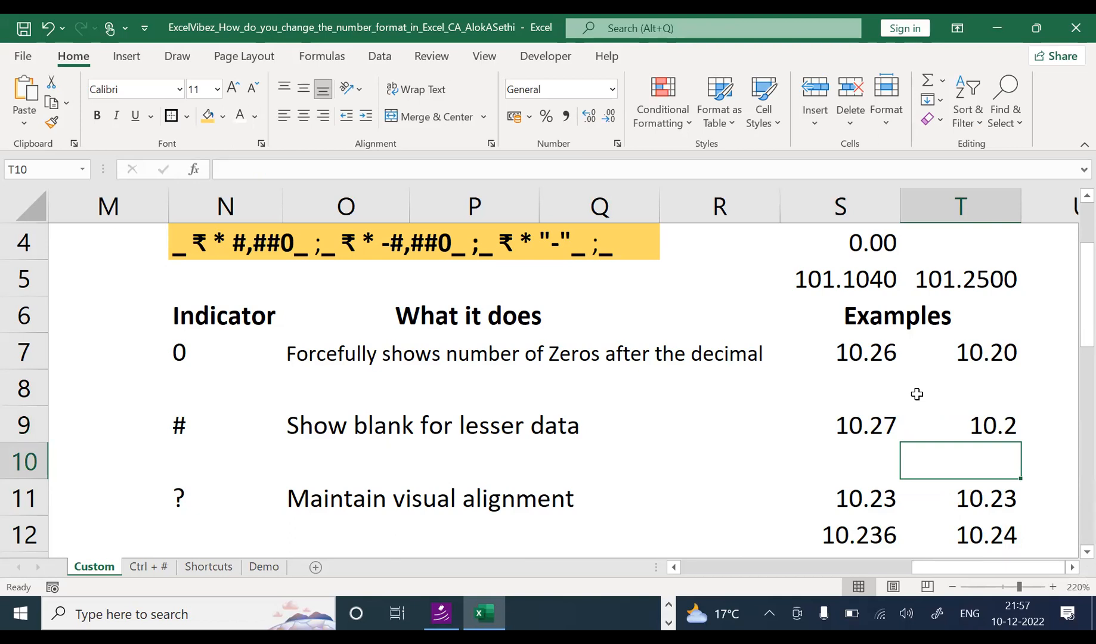
pyautogui.press('Up')
pyautogui.press('Left')
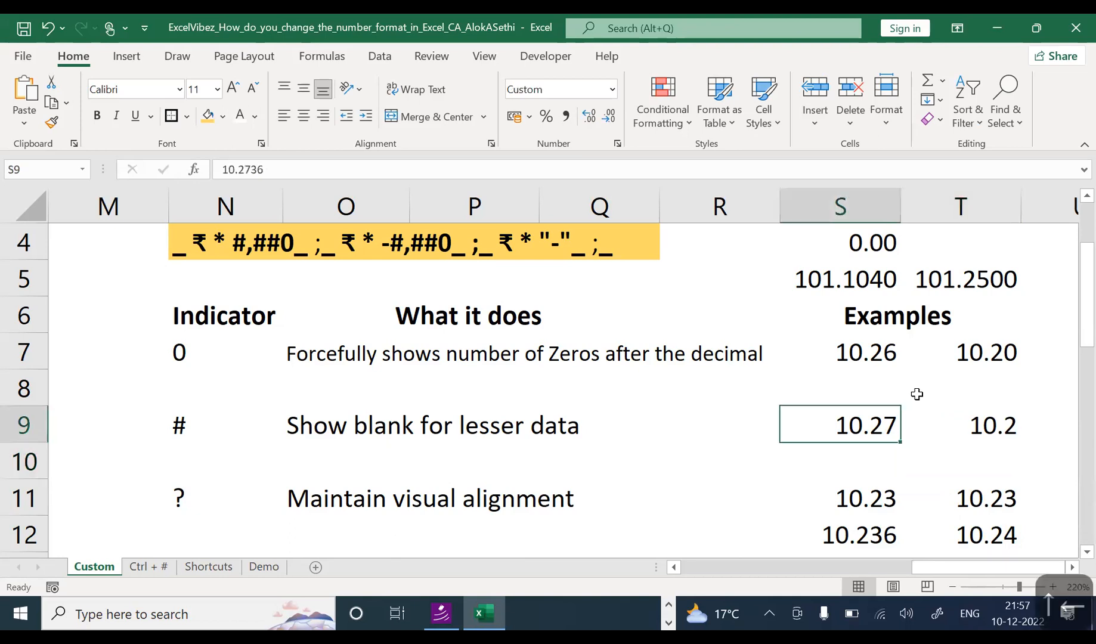
pyautogui.press('Right')
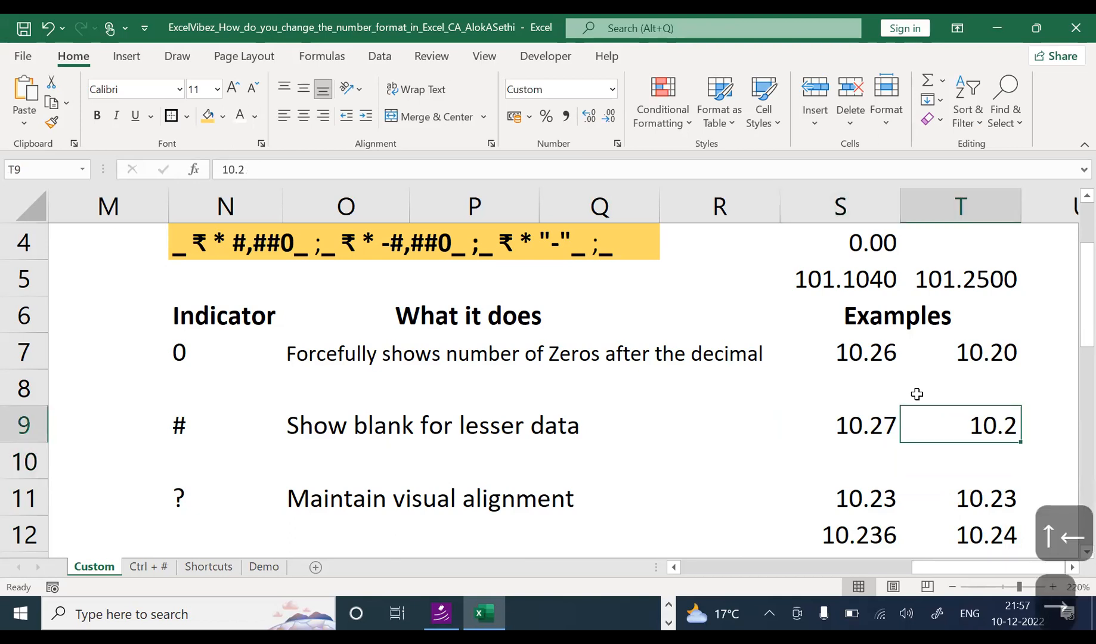
pyautogui.hotkey('ctrl', '1')
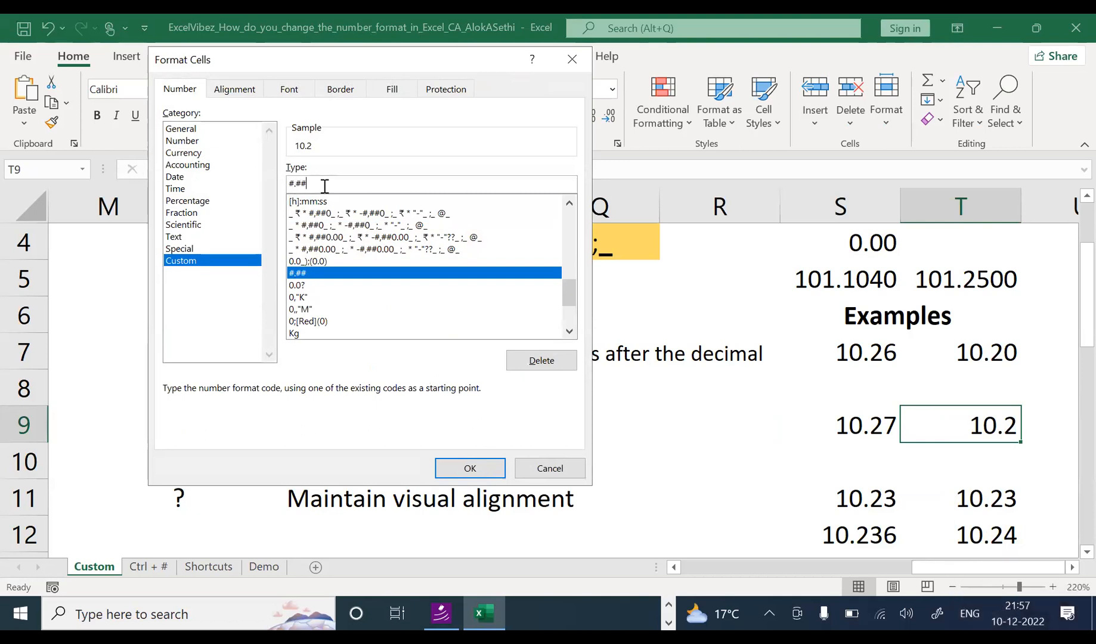
# Step: Change T9's # example to 10.25, then to 10.26
pyautogui.click(470, 468)
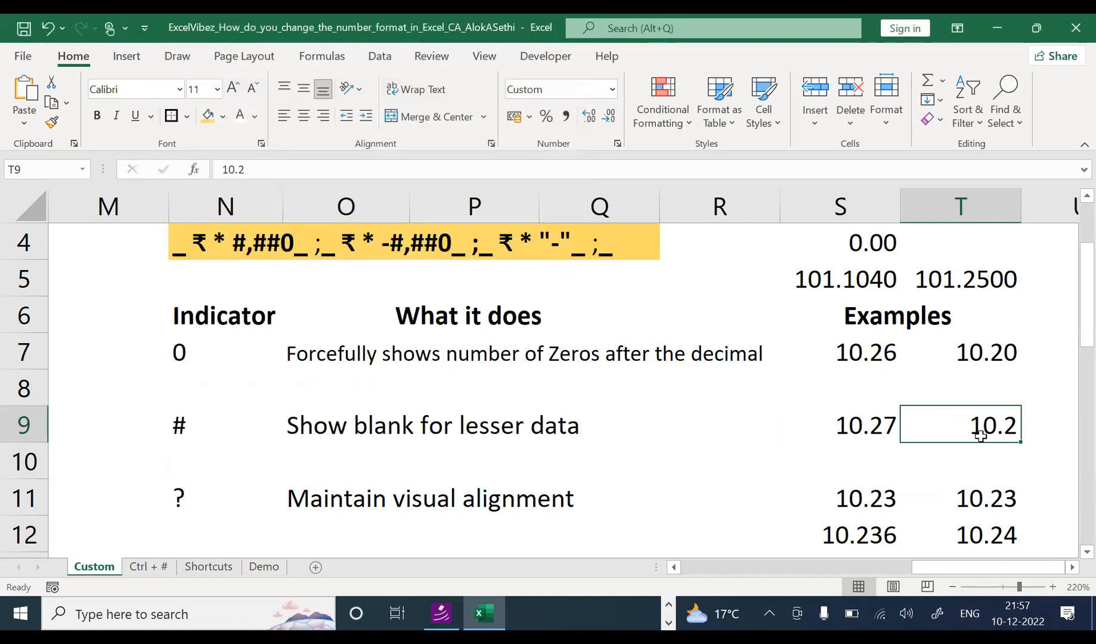
pyautogui.doubleClick(1015, 429)
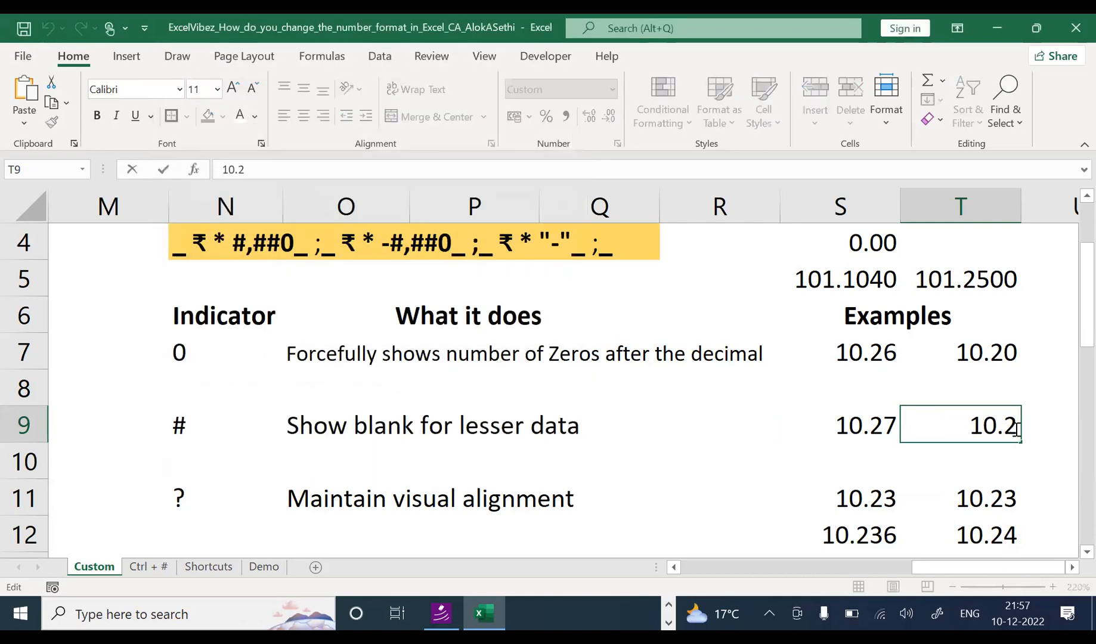
pyautogui.write('0')
pyautogui.press('BackSpace')
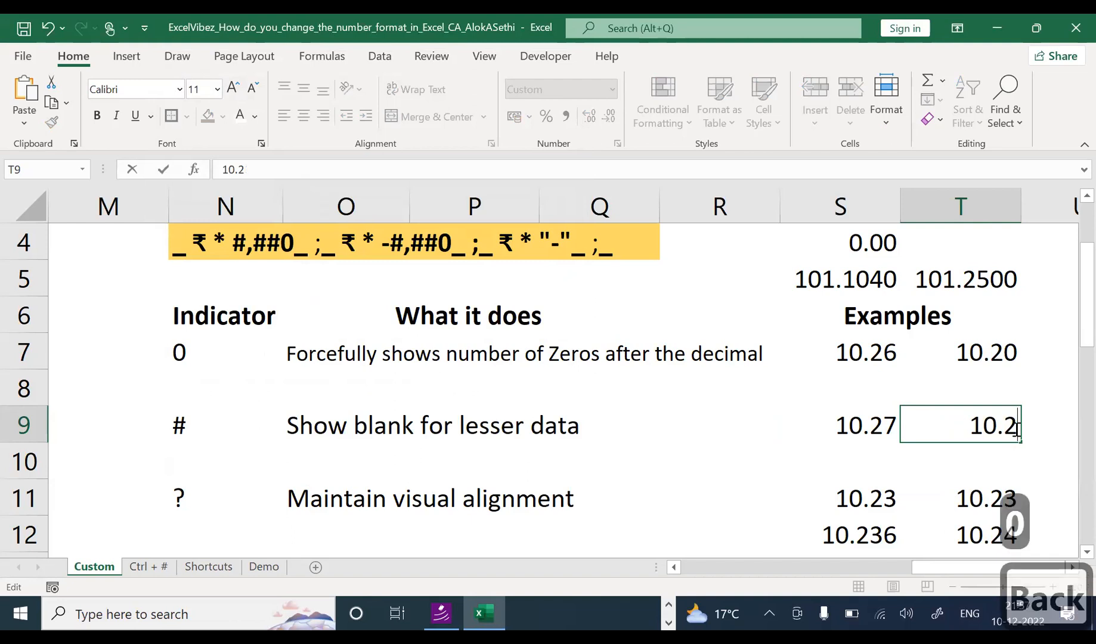
pyautogui.press('BackSpace')
pyautogui.write('25')
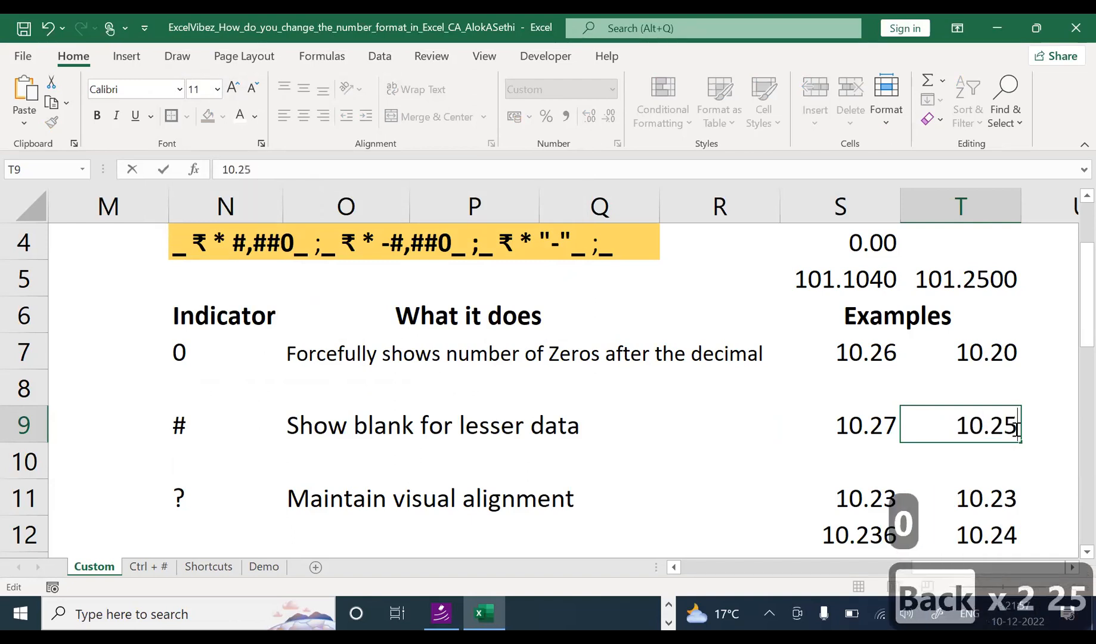
pyautogui.press('Return')
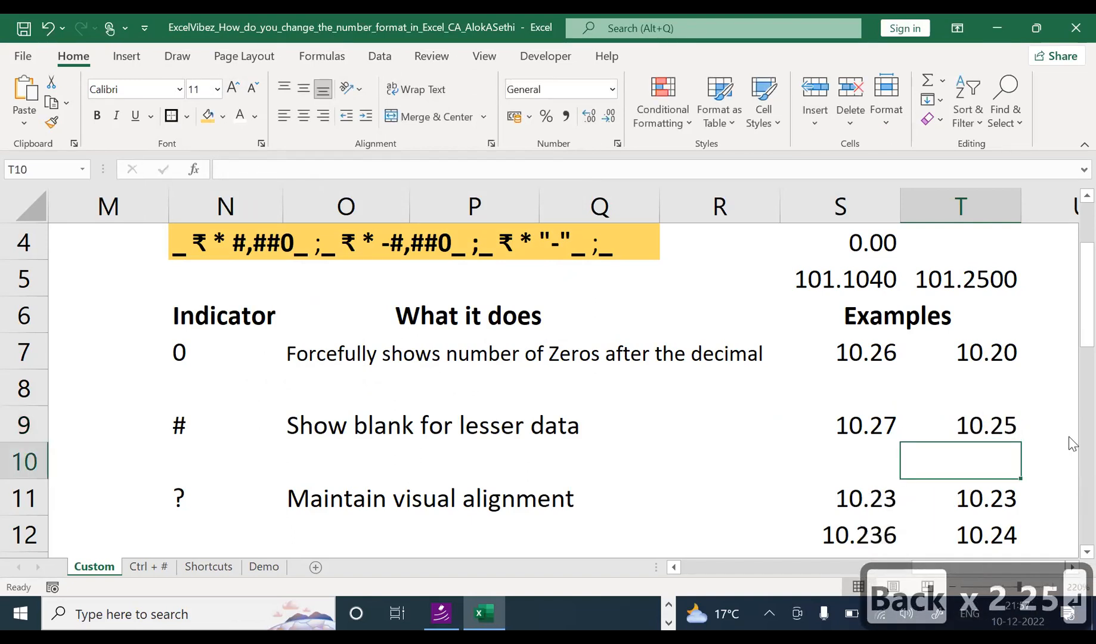
pyautogui.click(987, 425)
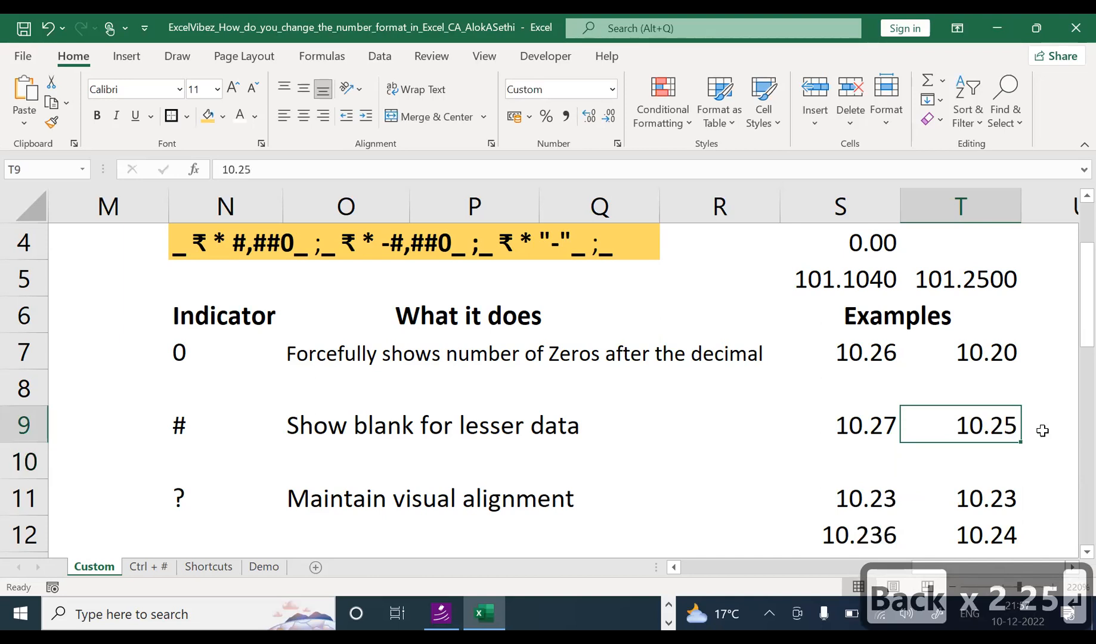
pyautogui.press('F2')
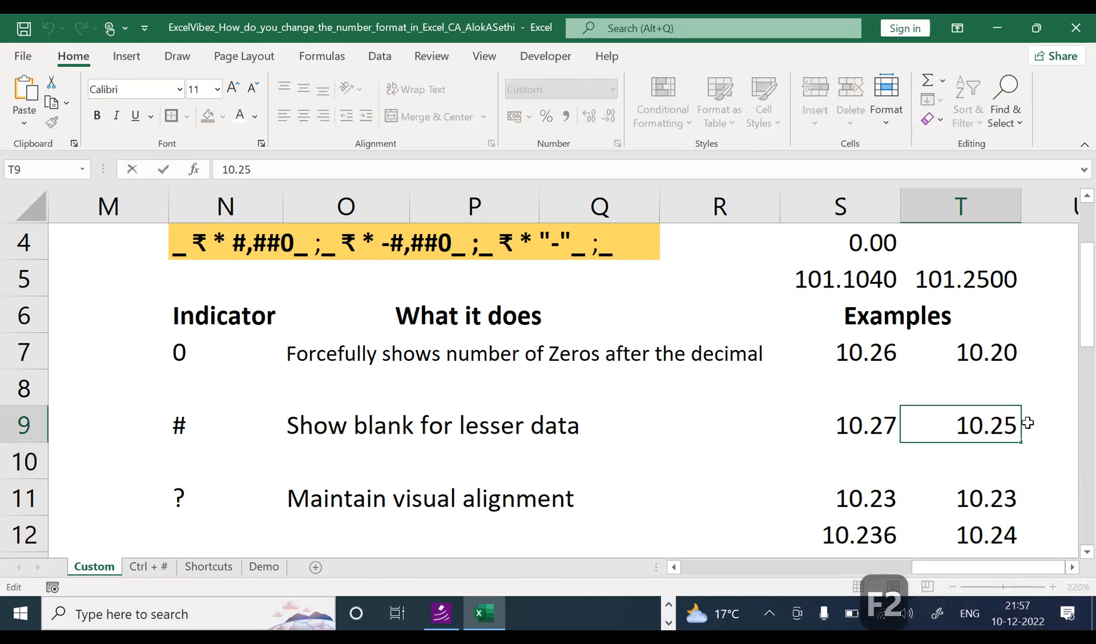
pyautogui.press('BackSpace')
pyautogui.write('6')
pyautogui.press('Return')
# Step: Change T9 to 10.267, then to 10.20, which displays as 10.2
pyautogui.press('Up')
pyautogui.press('F2')
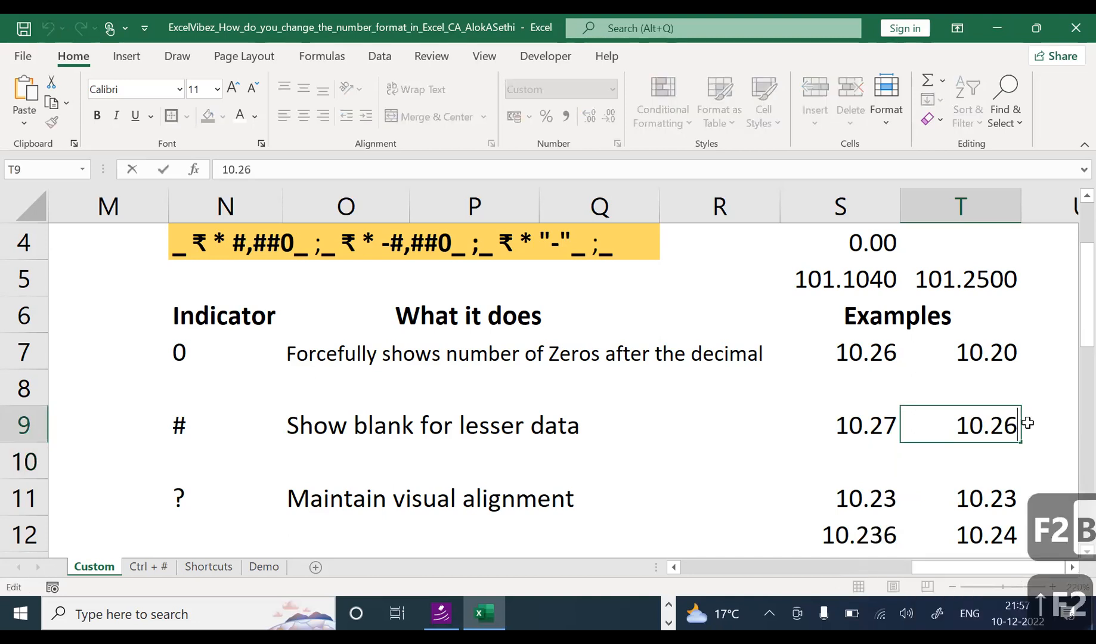
pyautogui.write('7')
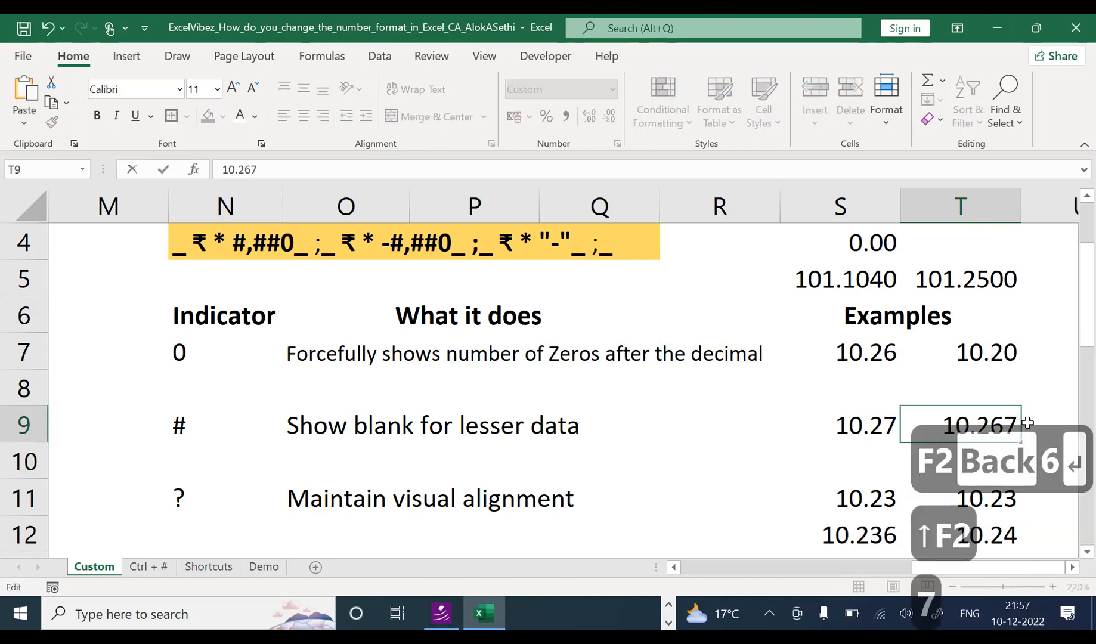
pyautogui.press('Return')
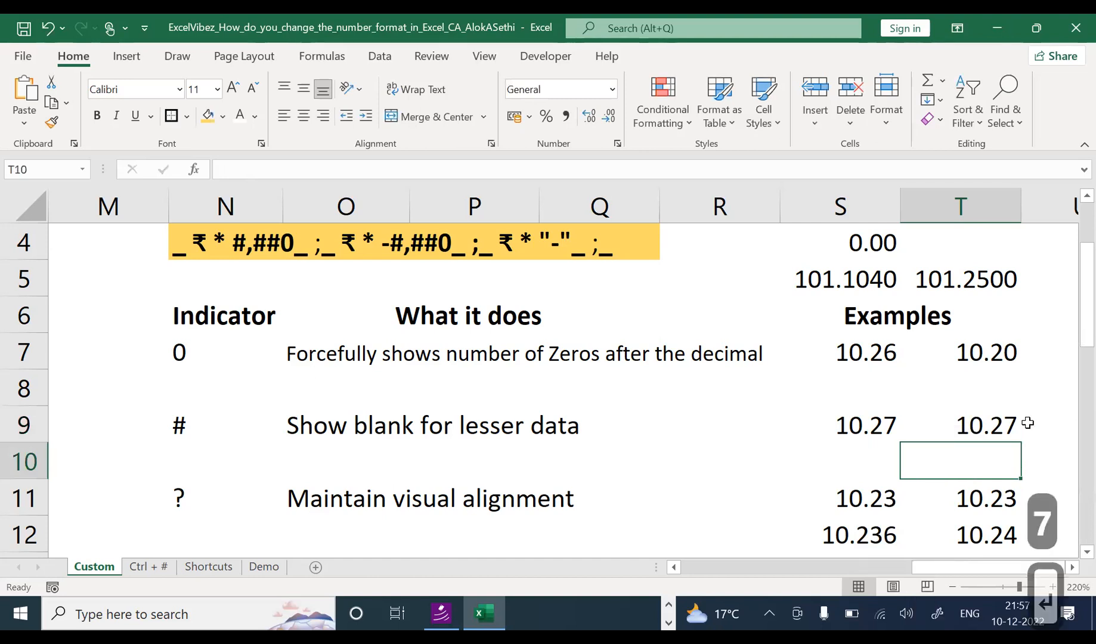
pyautogui.click(986, 431)
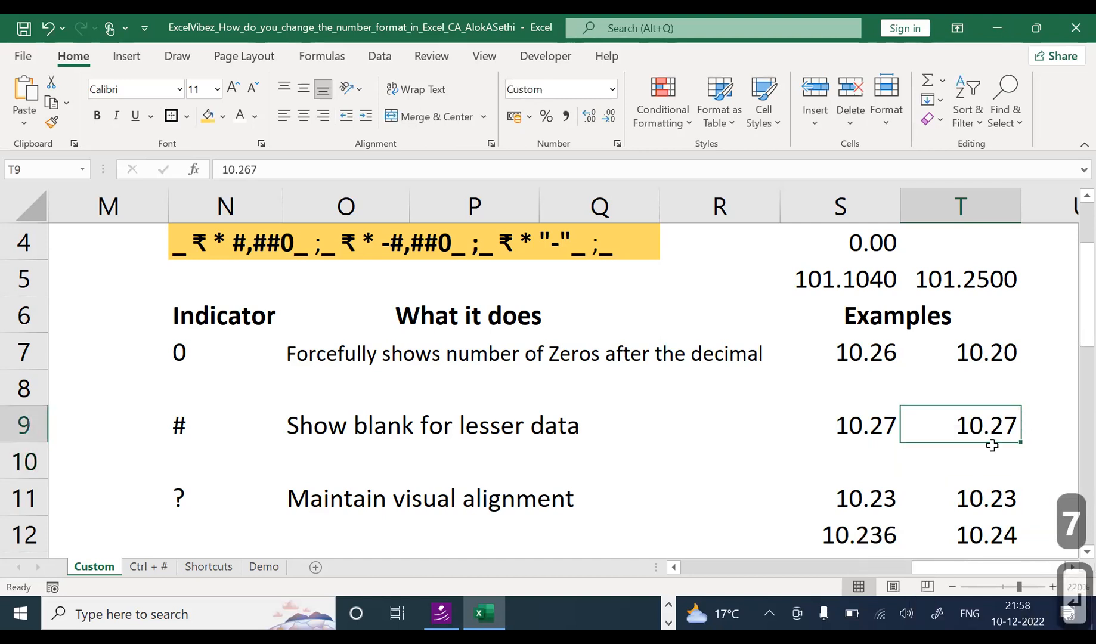
pyautogui.press('F2')
pyautogui.press('BackSpace')
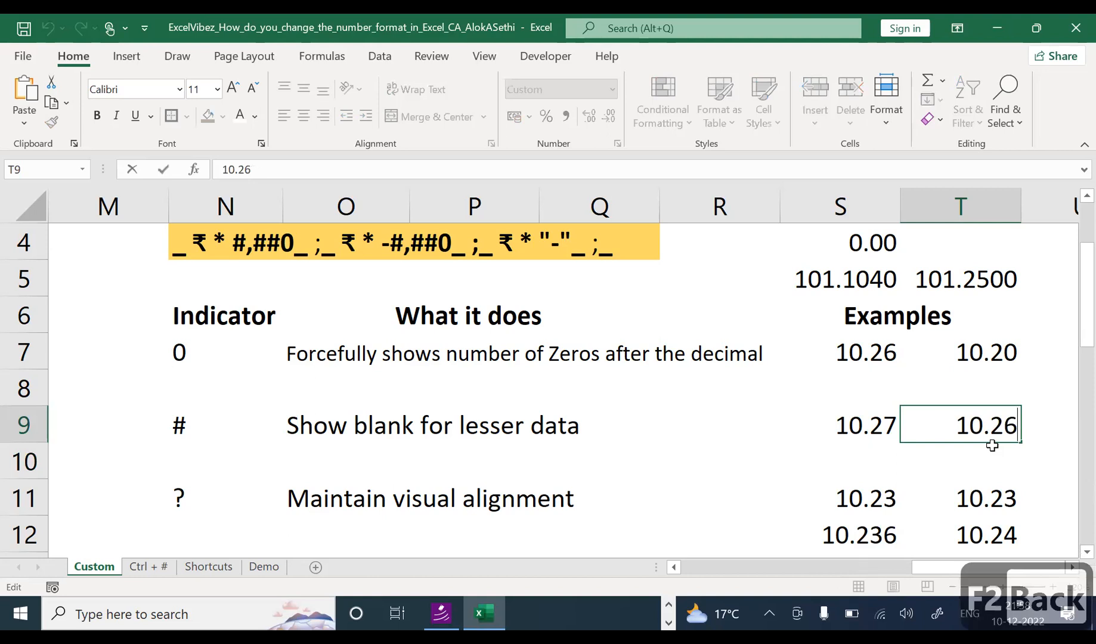
pyautogui.press('BackSpace')
pyautogui.write('0')
pyautogui.press('Return')
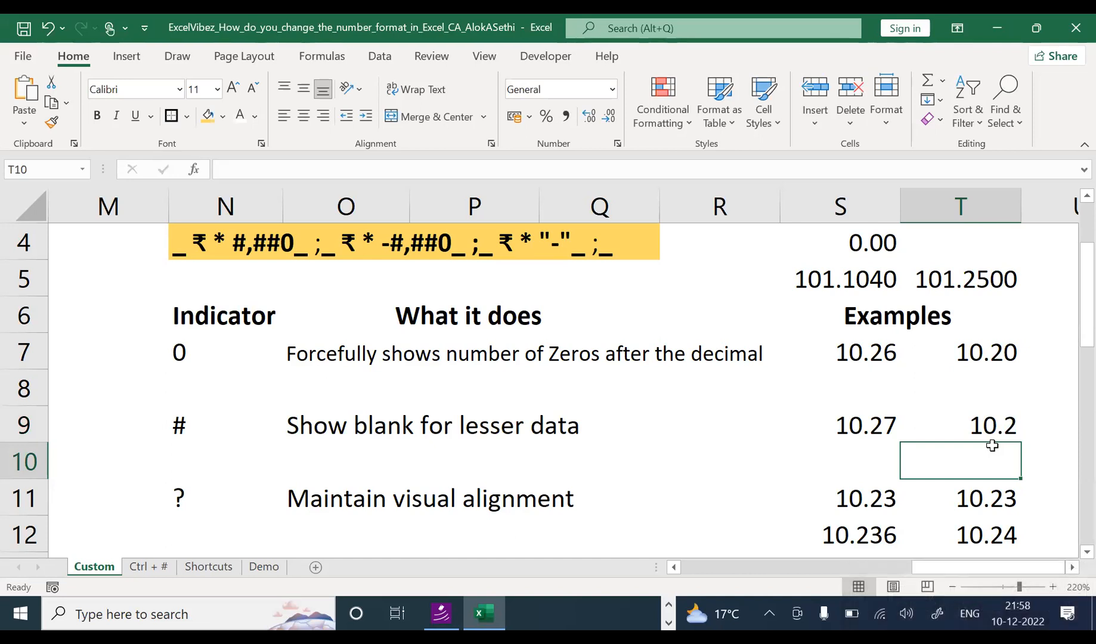
# Step: Compare the 0 and # indicators, descriptions and examples in rows 7 and 9
pyautogui.click(174, 353)
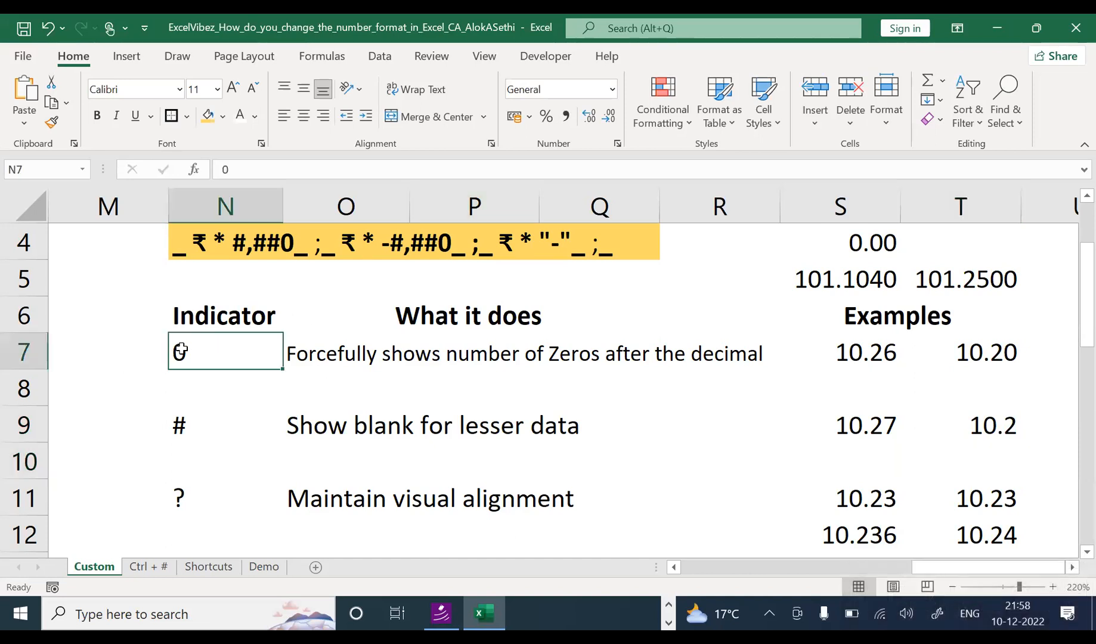
pyautogui.click(184, 419)
pyautogui.click(181, 352)
pyautogui.click(190, 424)
pyautogui.click(200, 365)
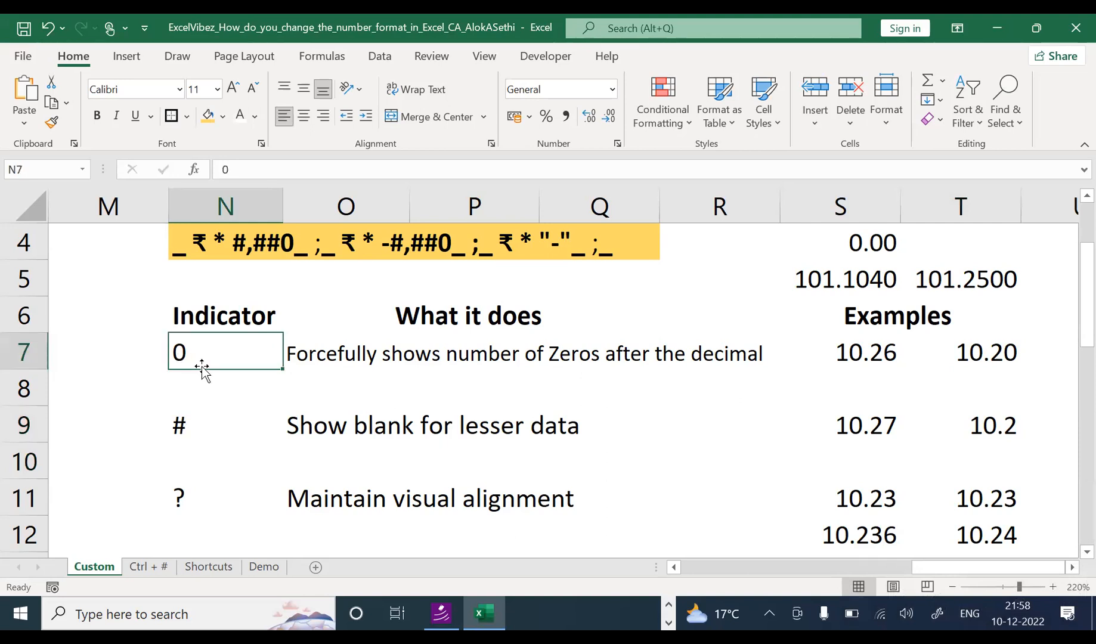
pyautogui.click(198, 418)
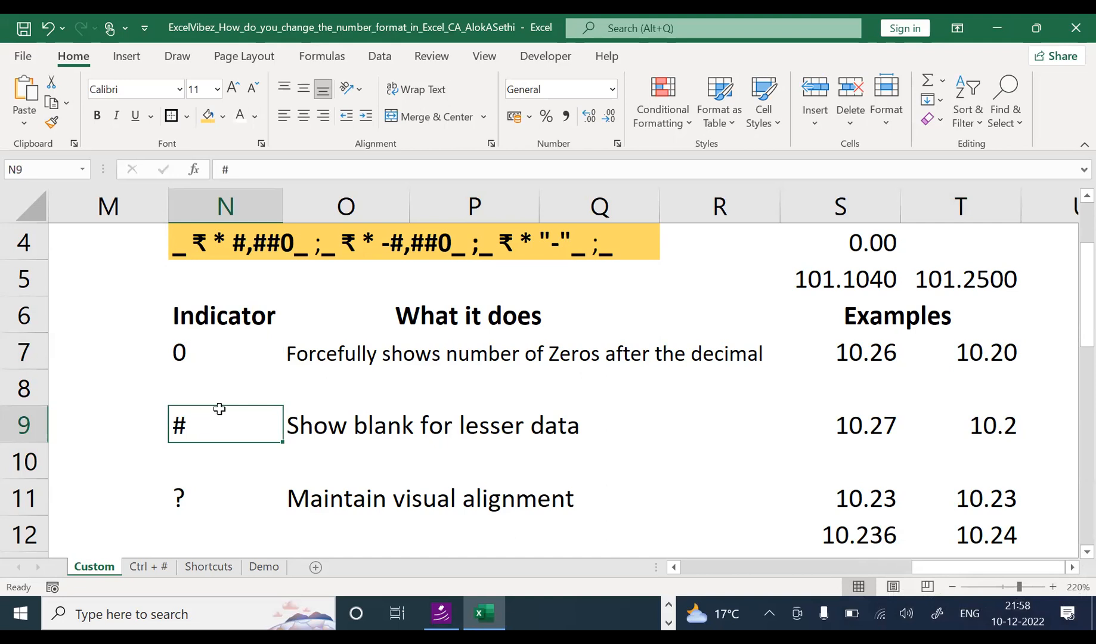
pyautogui.click(954, 352)
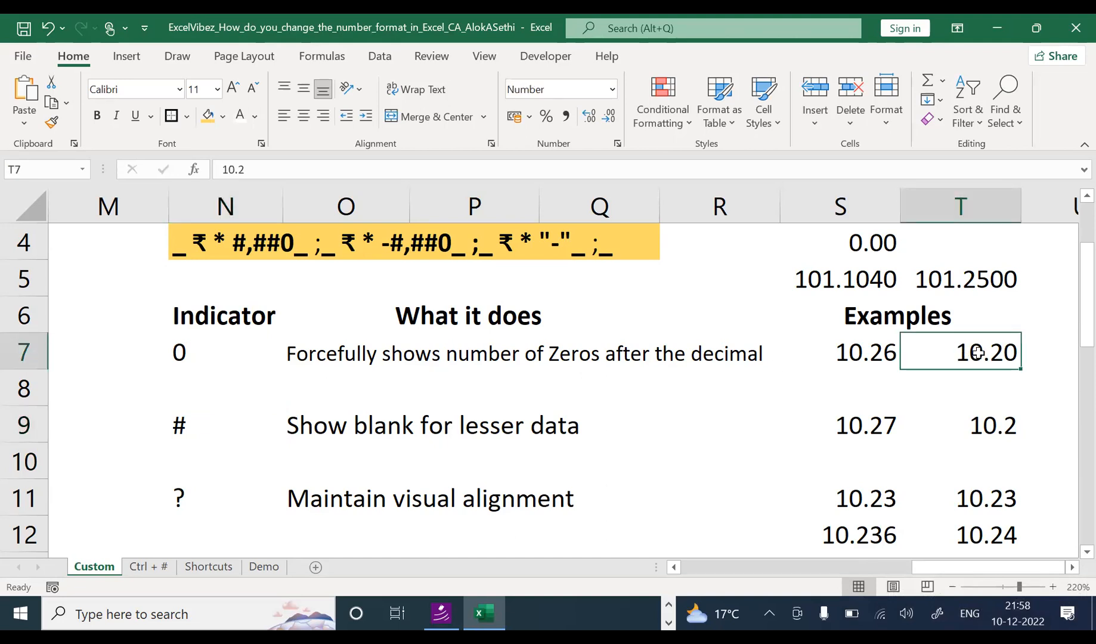
pyautogui.click(196, 429)
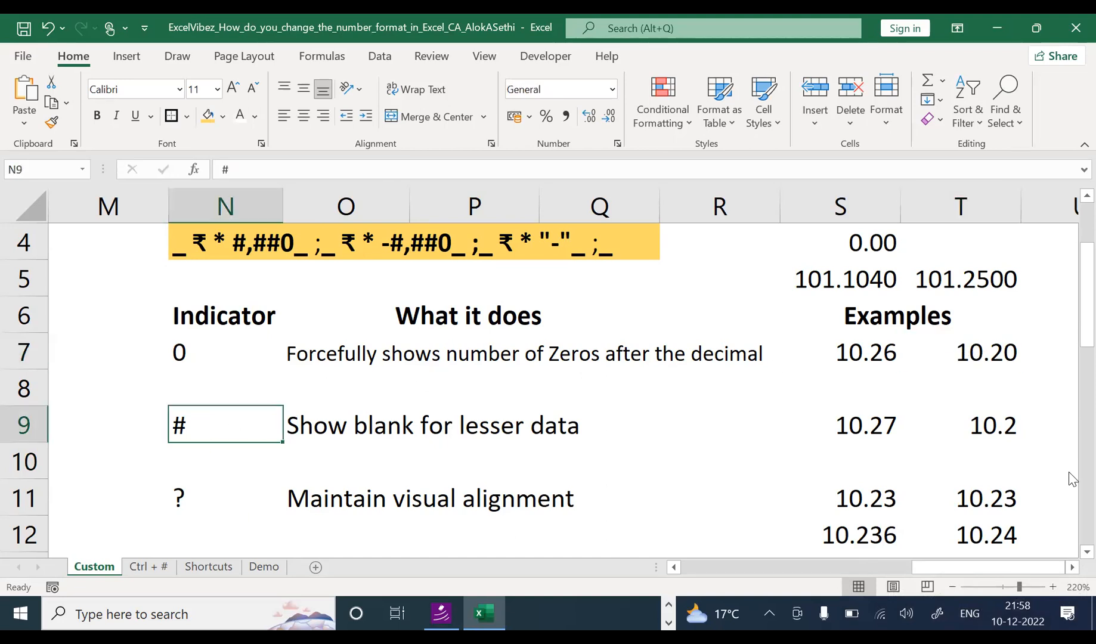
pyautogui.click(1009, 434)
pyautogui.click(300, 424)
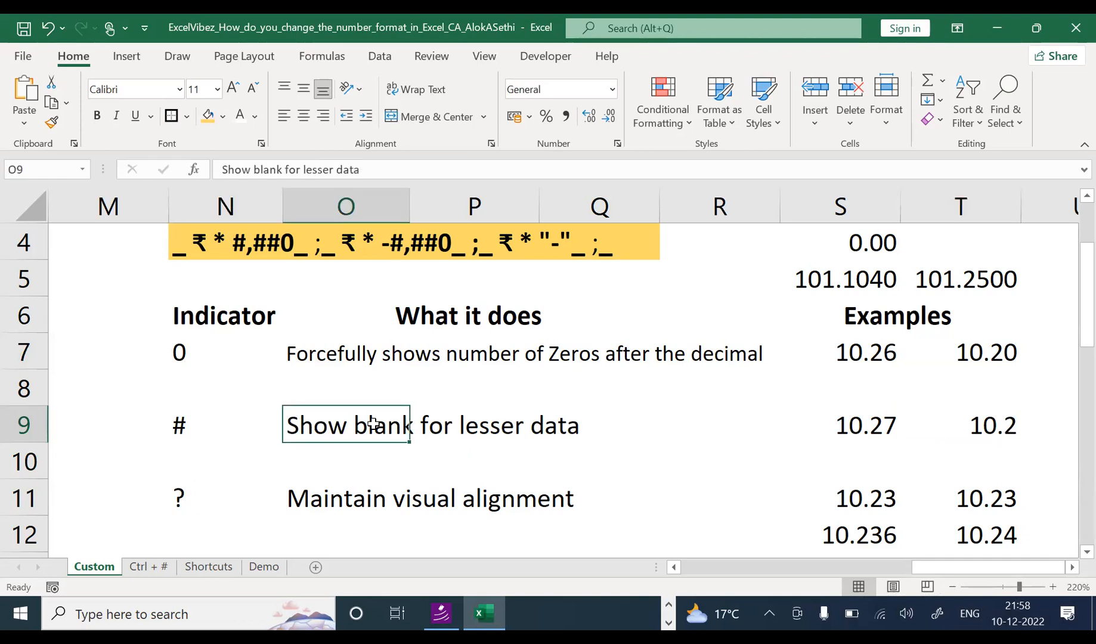
pyautogui.click(1017, 420)
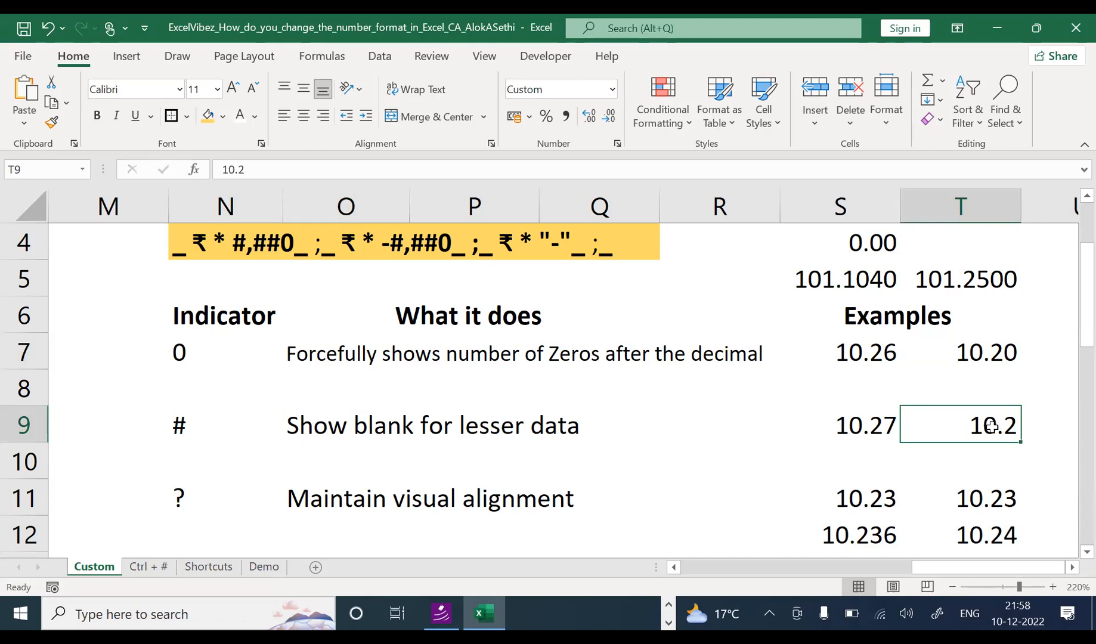
# Step: Change T9 to 10, then to 50, which displays as '50.'
pyautogui.press('F2')
pyautogui.press('BackSpace')
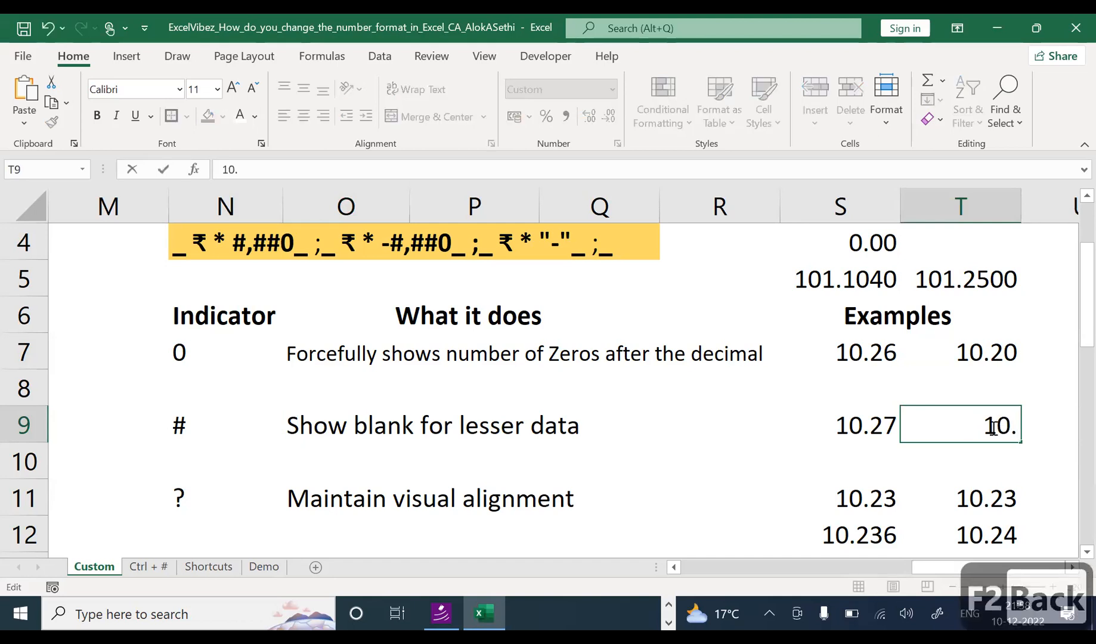
pyautogui.press('BackSpace')
pyautogui.press('Return')
pyautogui.click(992, 427)
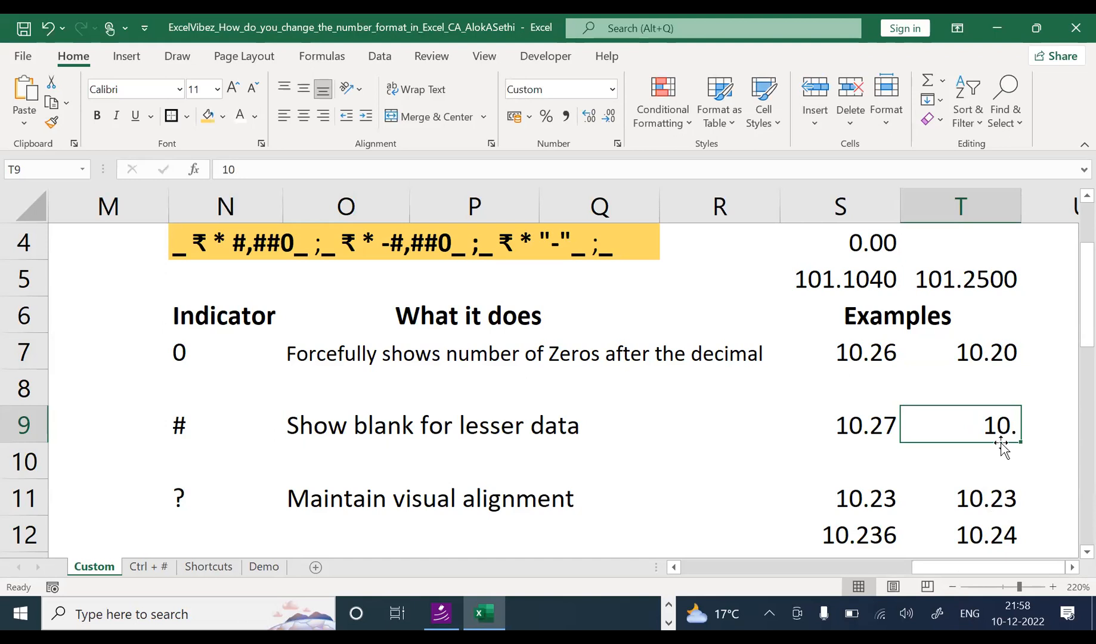
pyautogui.write('50')
pyautogui.press('Return')
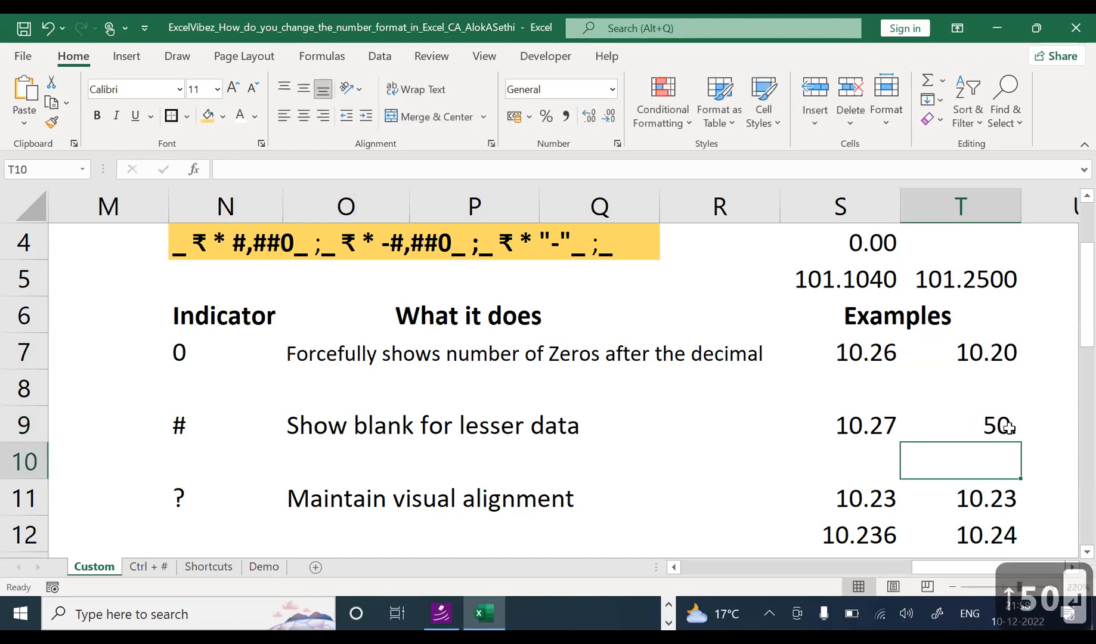
pyautogui.click(1064, 376)
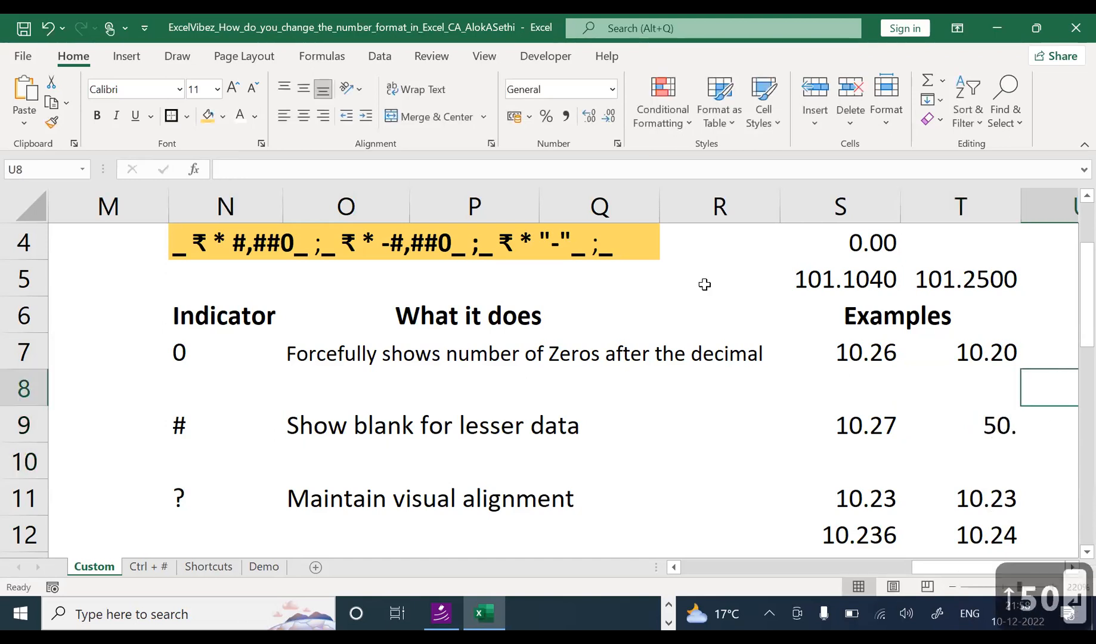
pyautogui.click(982, 427)
# Step: Enter a test 50 in R8, then clear it
pyautogui.click(692, 388)
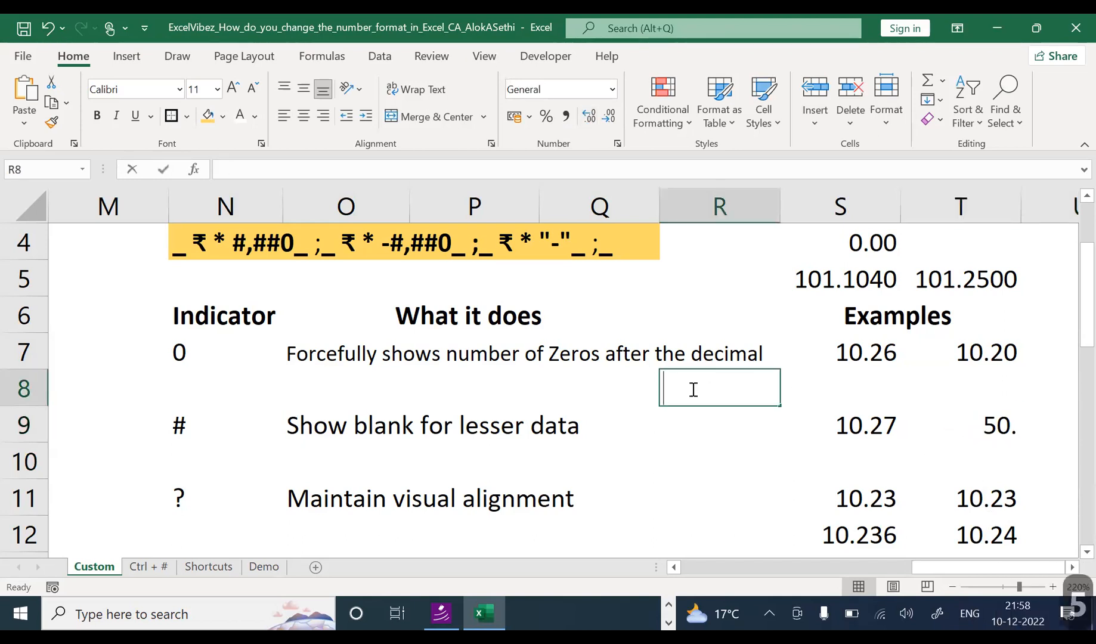
pyautogui.write('50')
pyautogui.press('Return')
pyautogui.press('Up')
pyautogui.press('Delete')
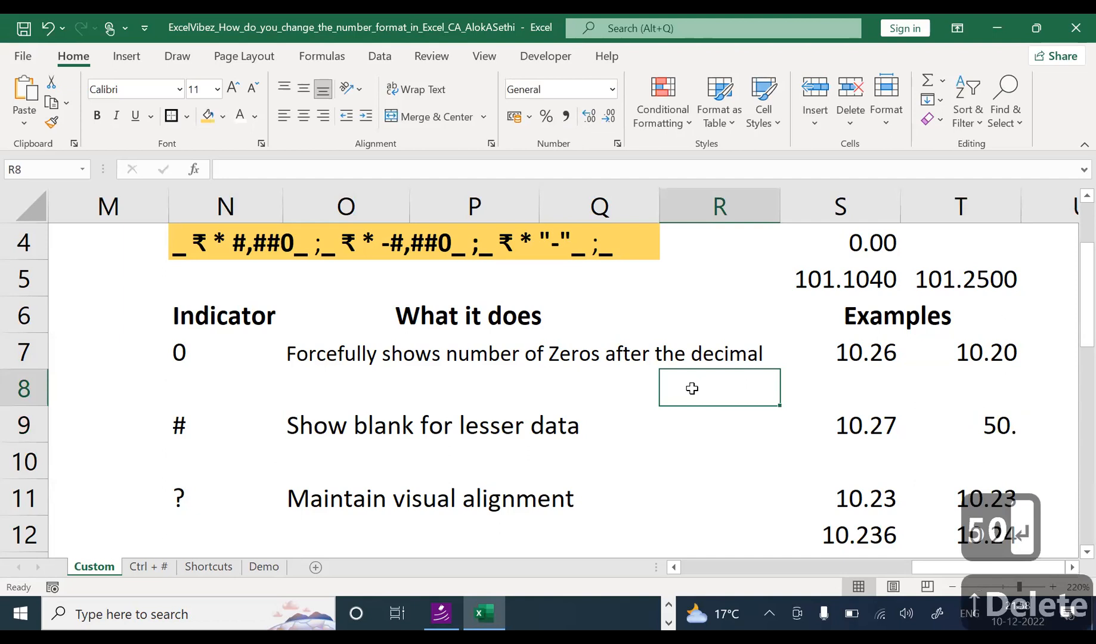
pyautogui.click(771, 462)
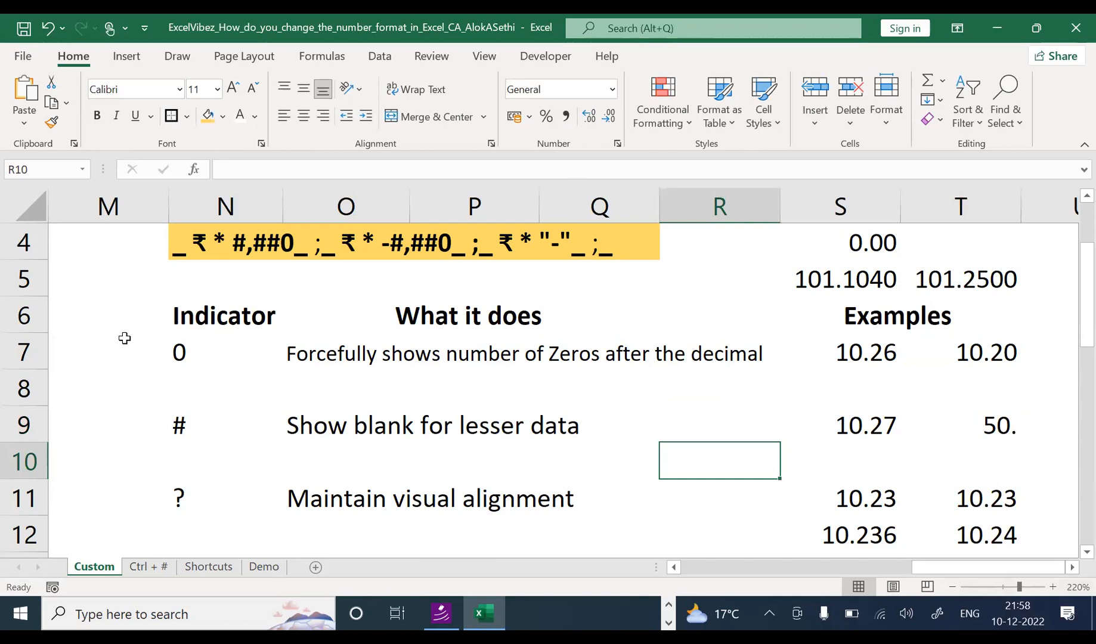
# Step: Fill N7:N9 and O7:O9 yellow to highlight the 0 and # indicator rows
pyautogui.moveTo(178, 354); pyautogui.dragTo(188, 412)
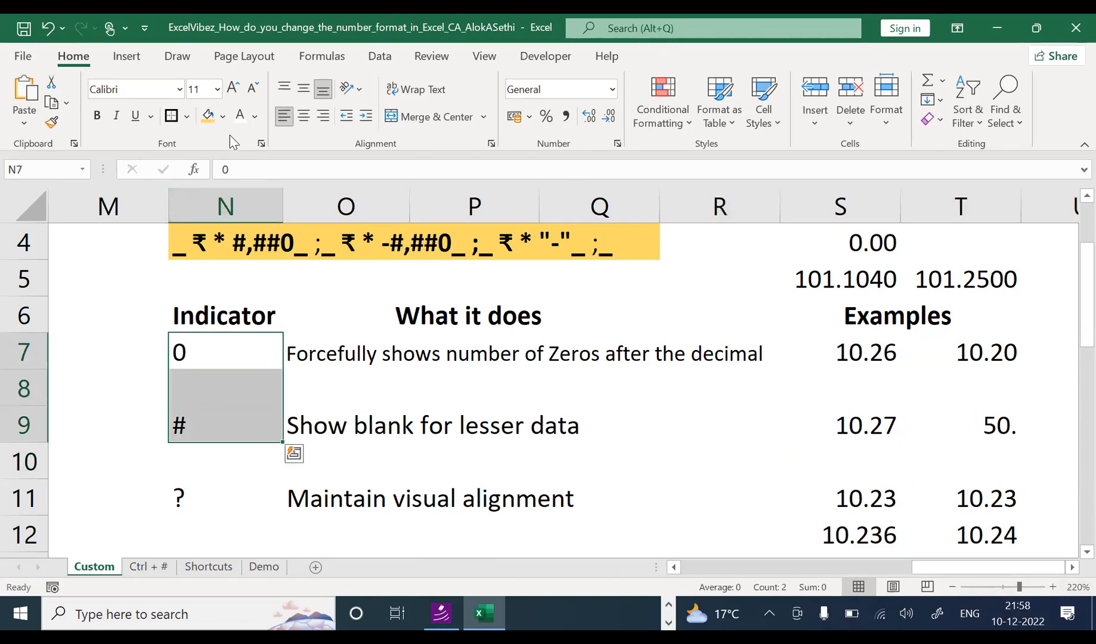
pyautogui.click(207, 115)
pyautogui.click(224, 462)
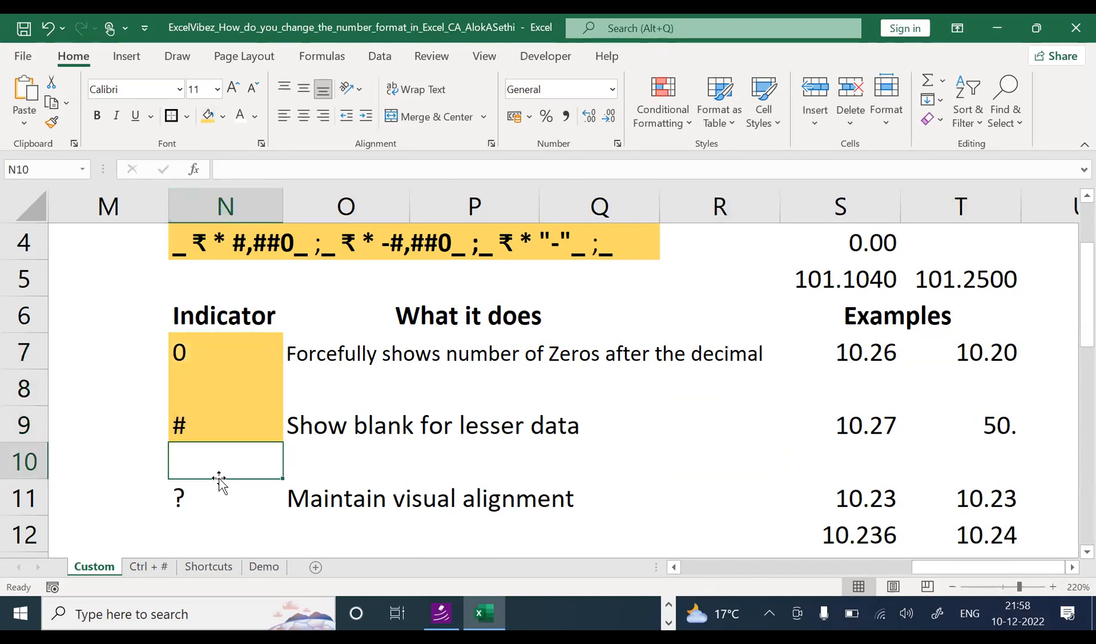
pyautogui.moveTo(318, 352); pyautogui.dragTo(328, 411)
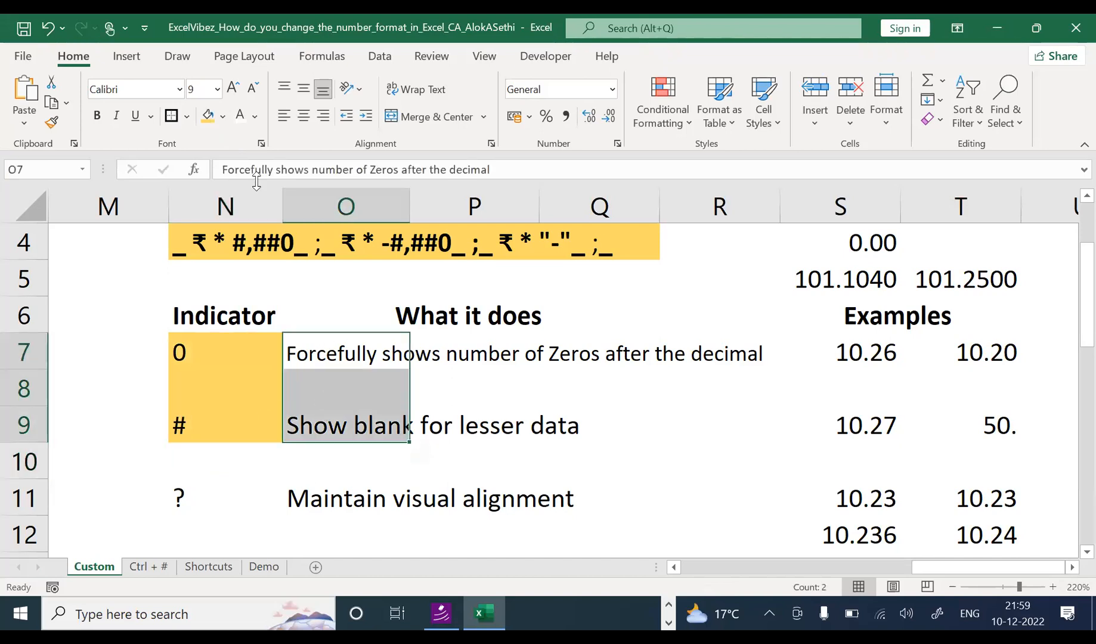
pyautogui.click(207, 115)
pyautogui.click(237, 476)
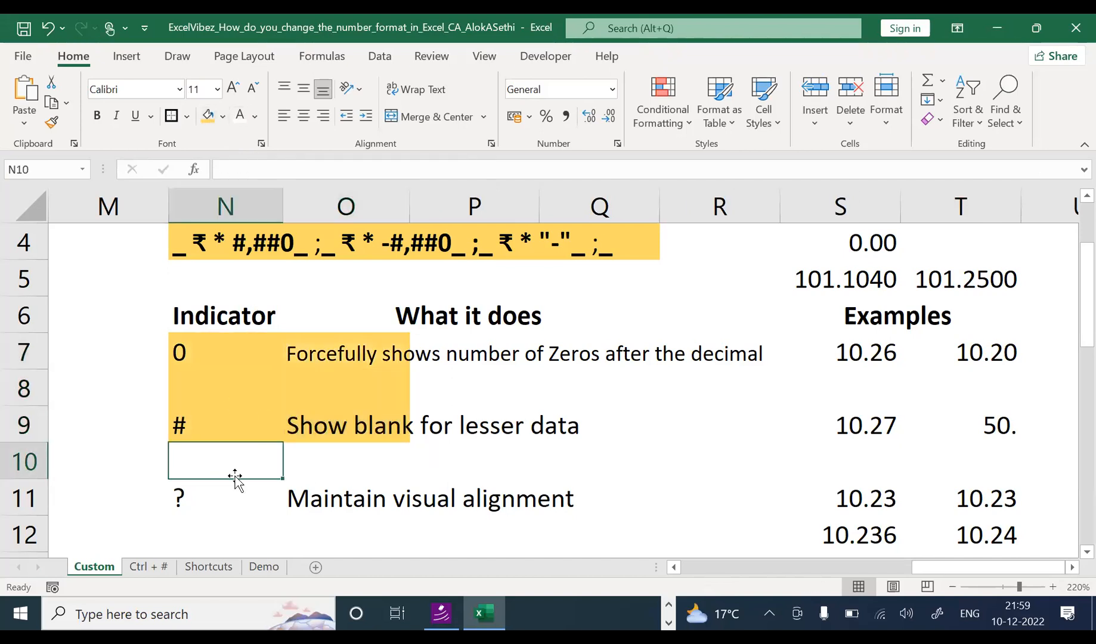
pyautogui.press('Down')
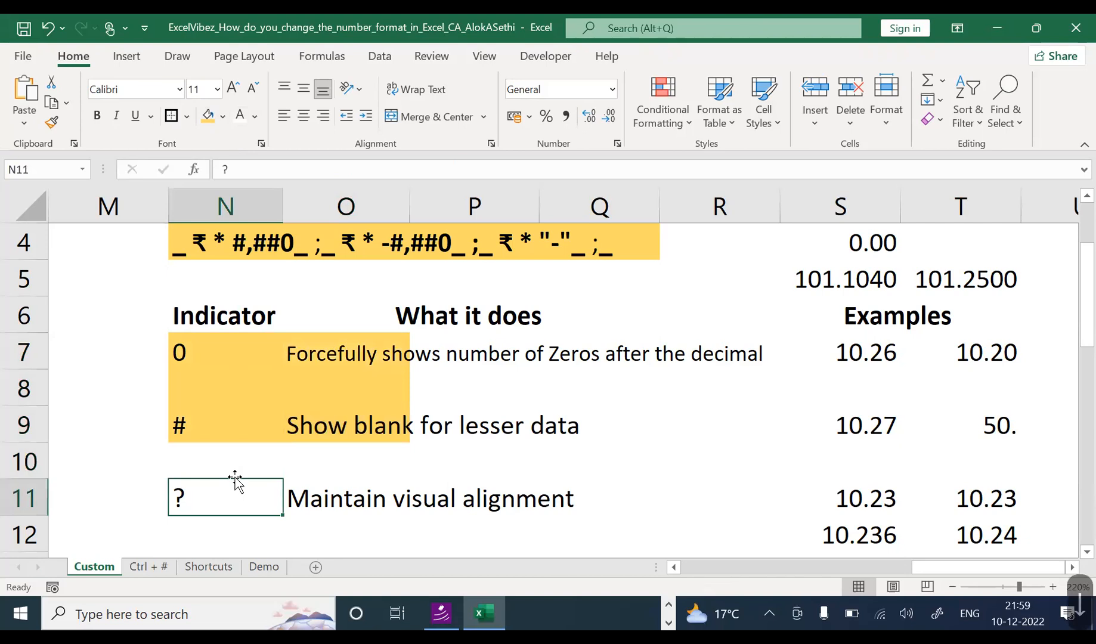
pyautogui.press('Down')
pyautogui.press('Down')
pyautogui.press('Down')
pyautogui.press('Down')
pyautogui.press('Down')
pyautogui.press('Down')
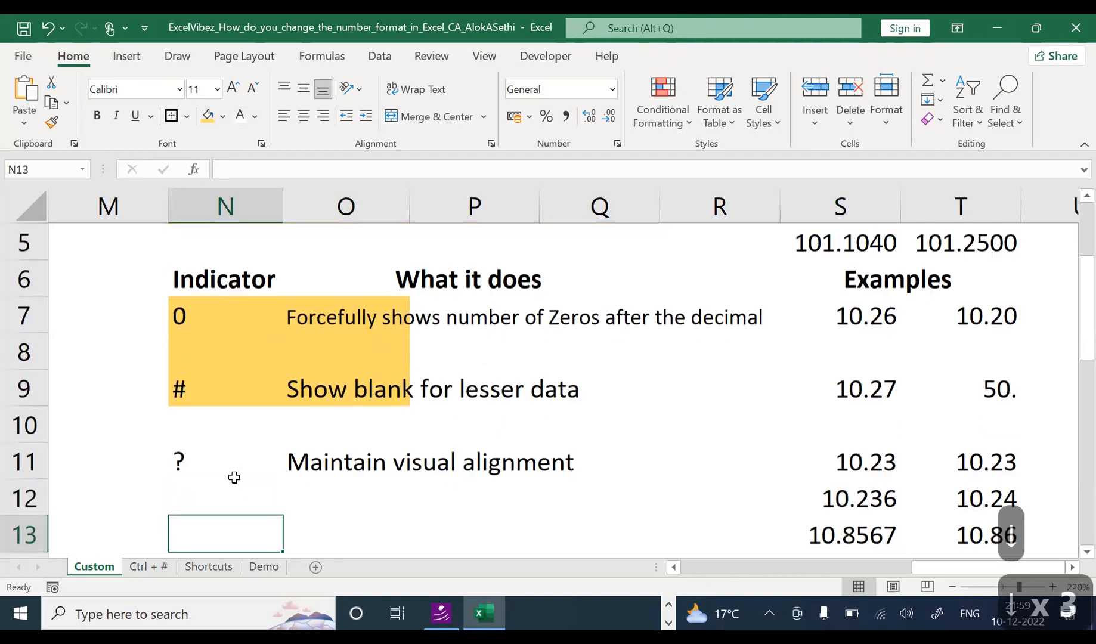
# Step: Move down to N12, then zoom the sheet out to 170%
pyautogui.press('Down')
pyautogui.click(233, 312)
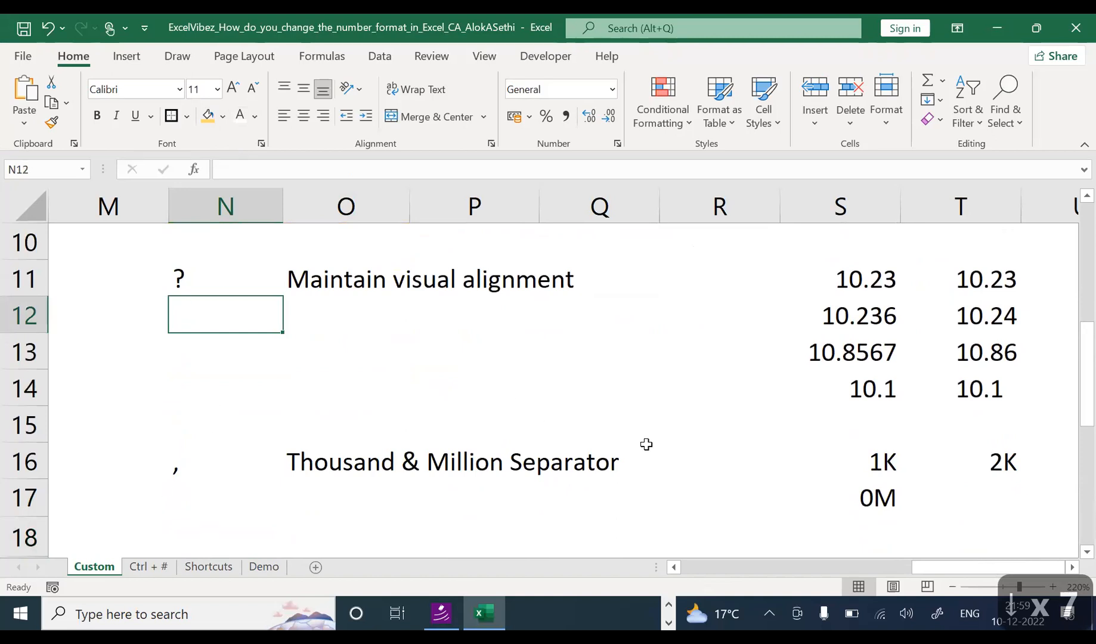
pyautogui.moveTo(949, 570); pyautogui.dragTo(639, 583)
pyautogui.moveTo(709, 559); pyautogui.dragTo(710, 559)
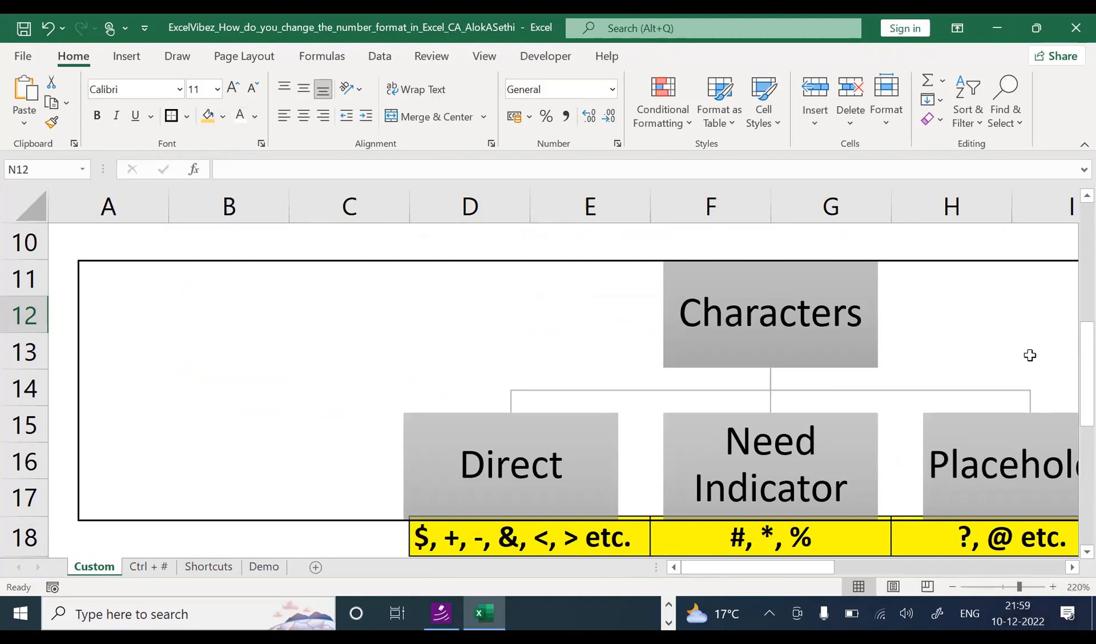
pyautogui.moveTo(1072, 334); pyautogui.dragTo(1071, 250)
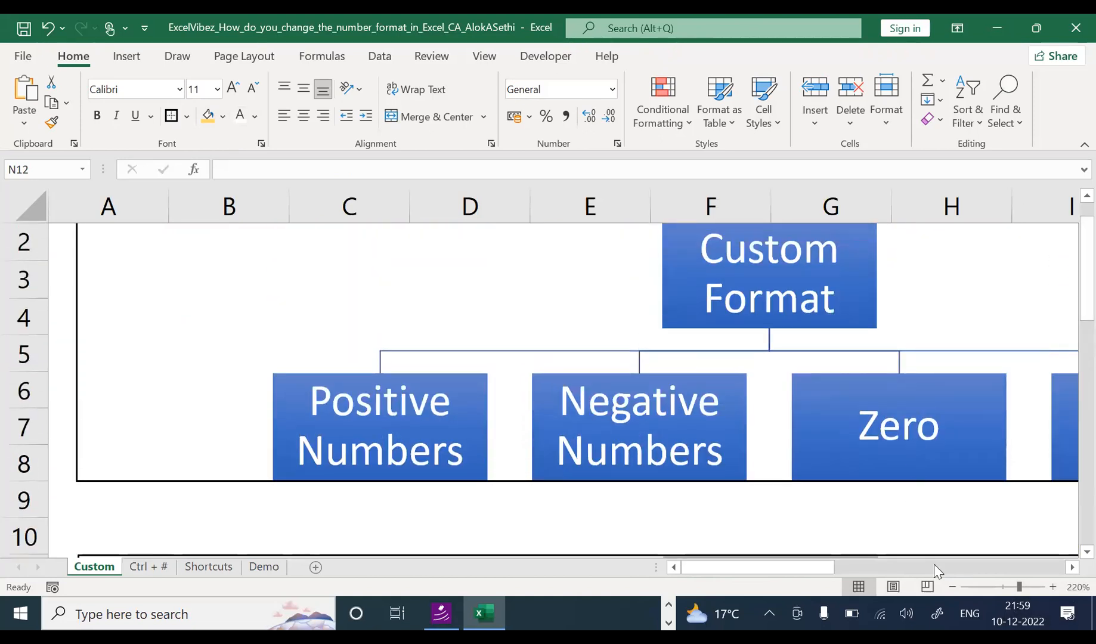
pyautogui.click(953, 588)
pyautogui.click(953, 588)
pyautogui.click(953, 588)
pyautogui.click(953, 589)
pyautogui.click(953, 588)
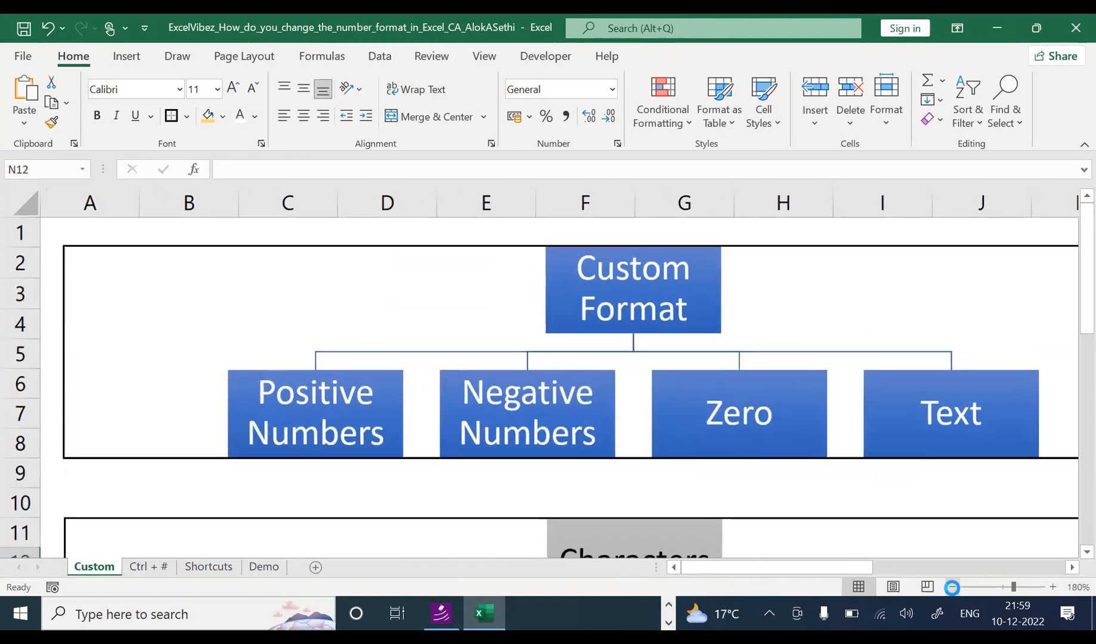
# Step: Look over the Characters SmartArt diagram's Need Indicator and Placeholder boxes
pyautogui.moveTo(1070, 286); pyautogui.dragTo(1070, 362)
pyautogui.scroll(-2, 1070, 409)
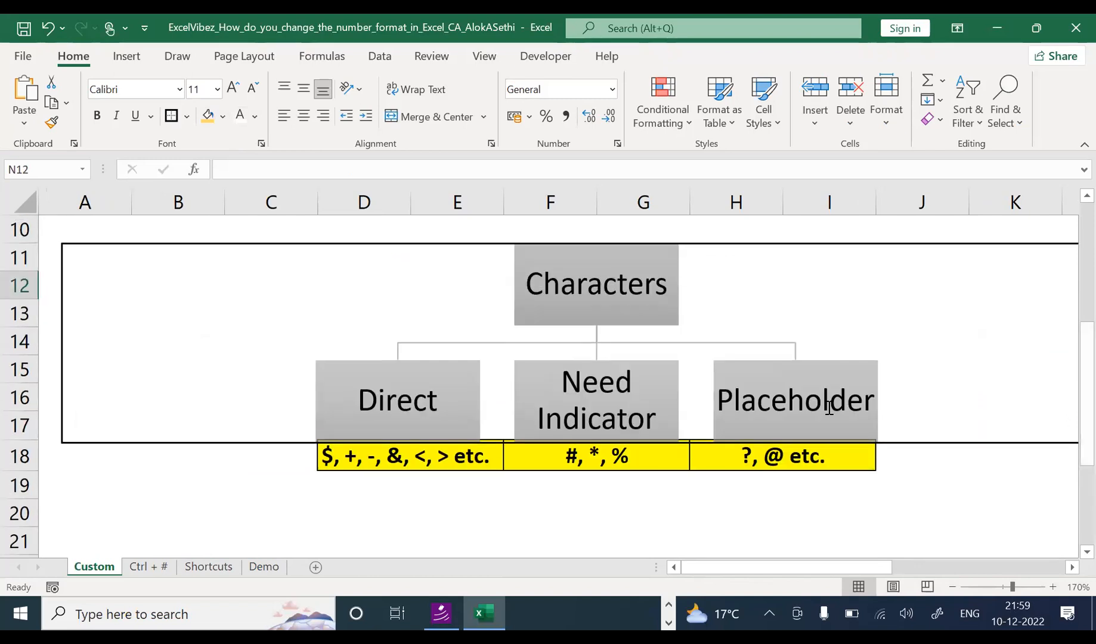
pyautogui.click(335, 419)
pyautogui.click(553, 397)
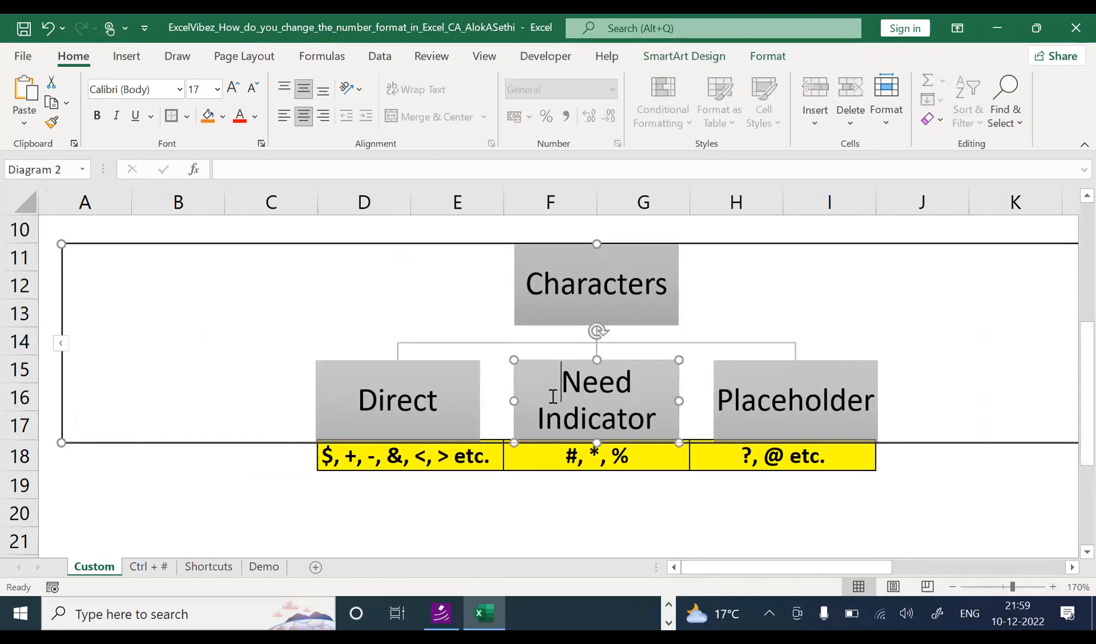
pyautogui.click(751, 409)
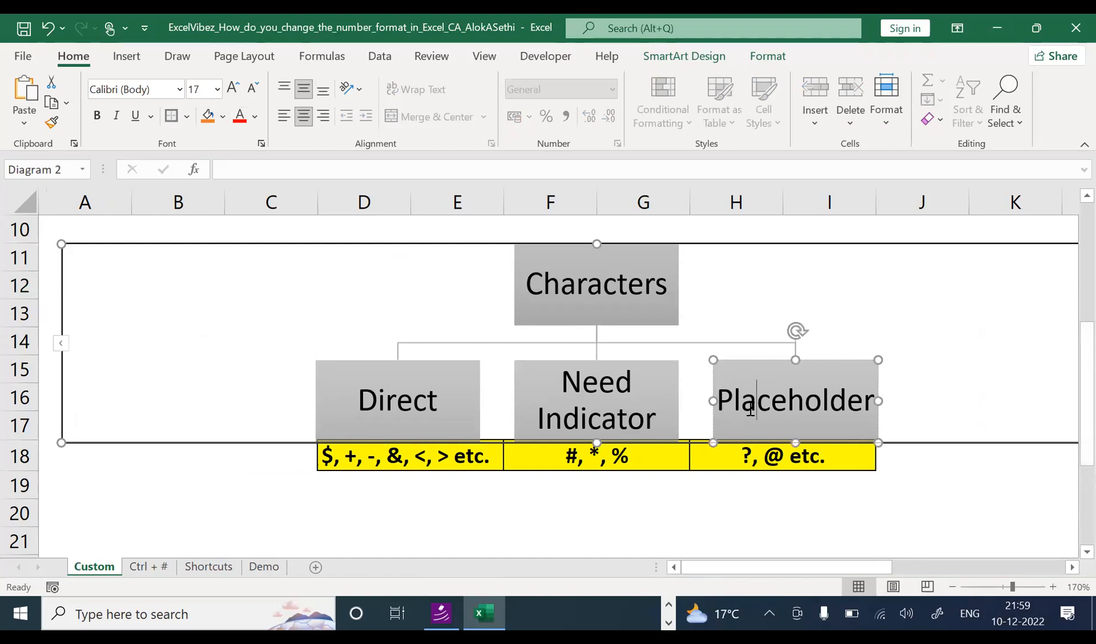
pyautogui.click(567, 542)
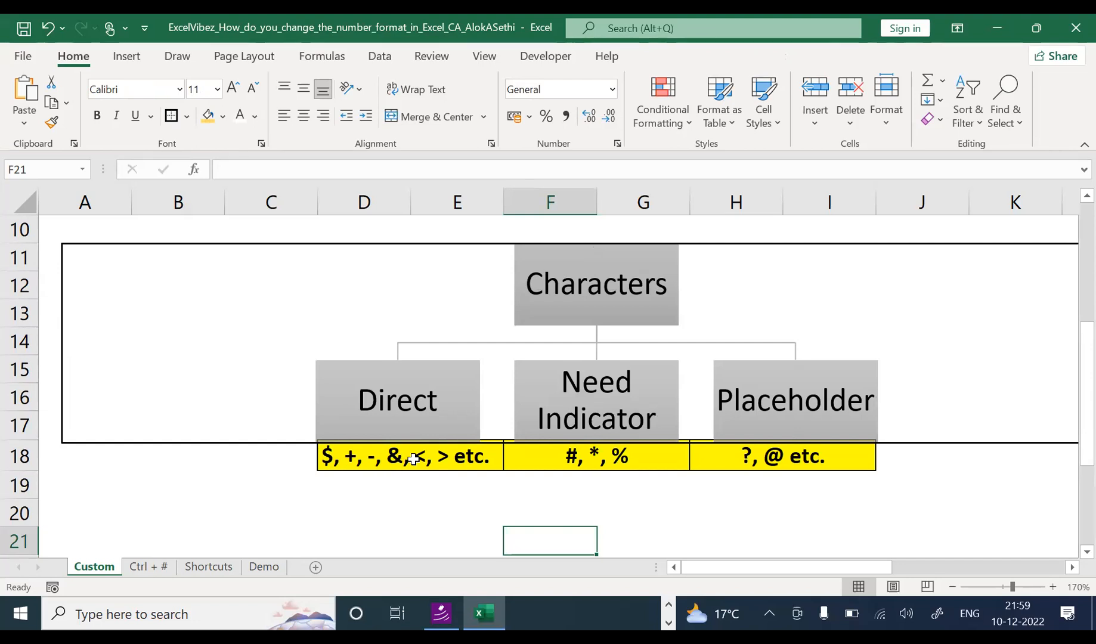
# Step: Scroll right and up to the Indicator table and select the ? indicator cell N11
pyautogui.click(568, 456)
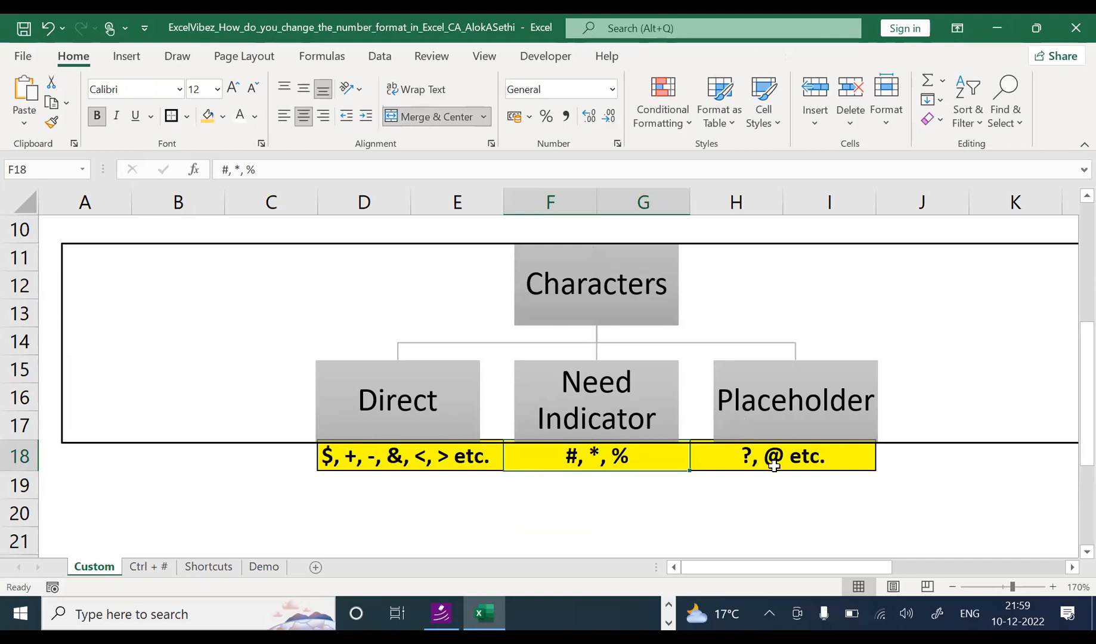
pyautogui.moveTo(747, 569); pyautogui.dragTo(990, 563)
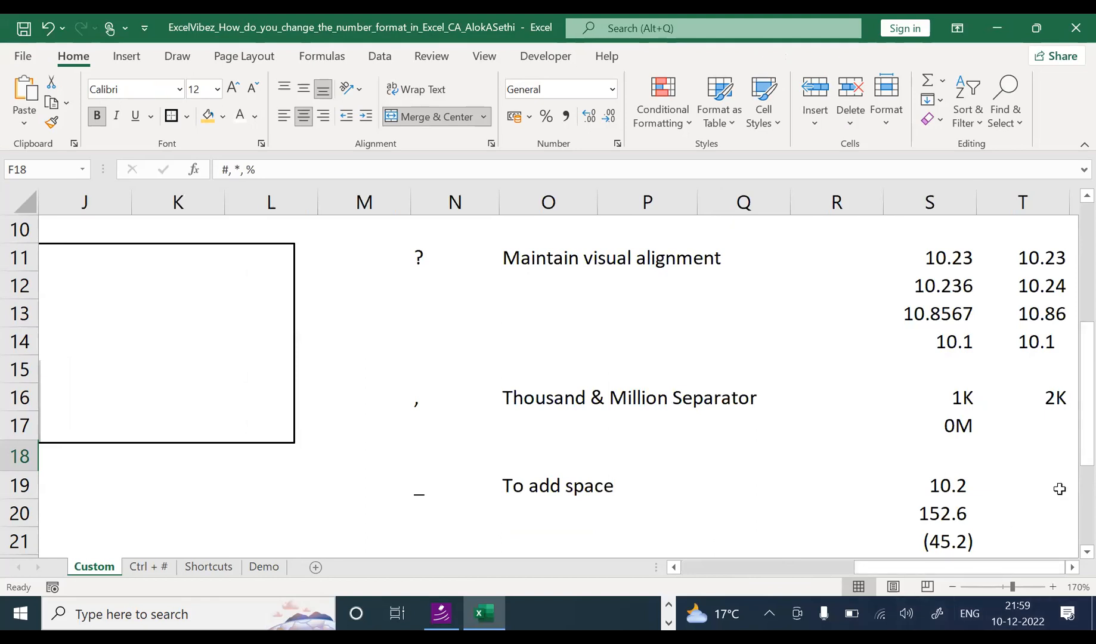
pyautogui.moveTo(1083, 435); pyautogui.dragTo(1071, 357)
pyautogui.click(435, 440)
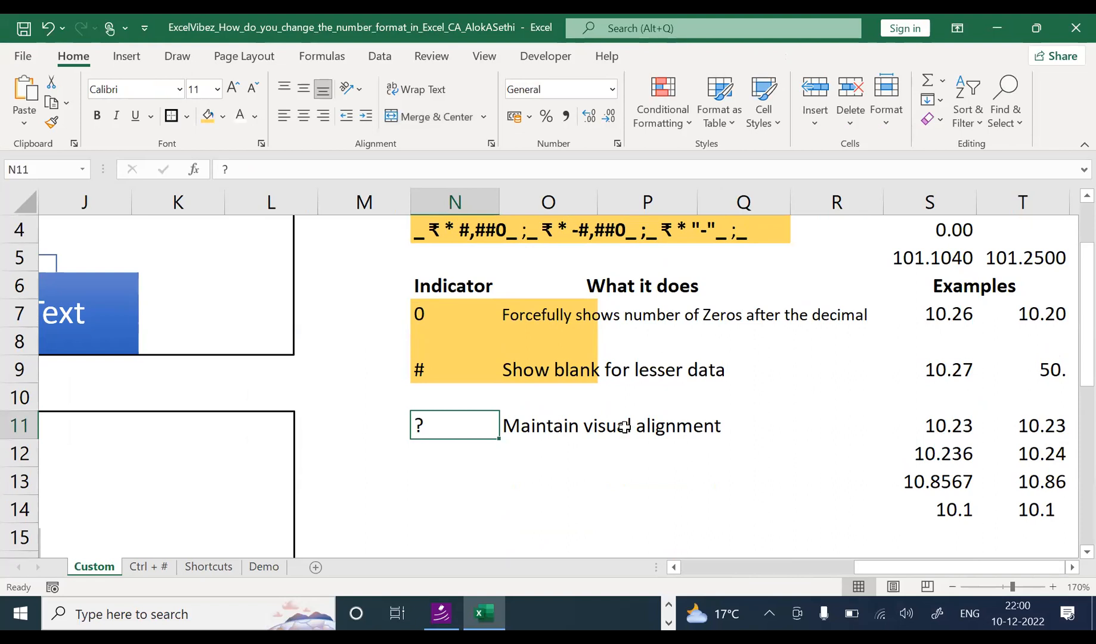
# Step: Fill O7:R7 and O9:R9 yellow so the 0 and # rows are highlighted through column R
pyautogui.click(623, 427)
pyautogui.moveTo(560, 316); pyautogui.dragTo(818, 311)
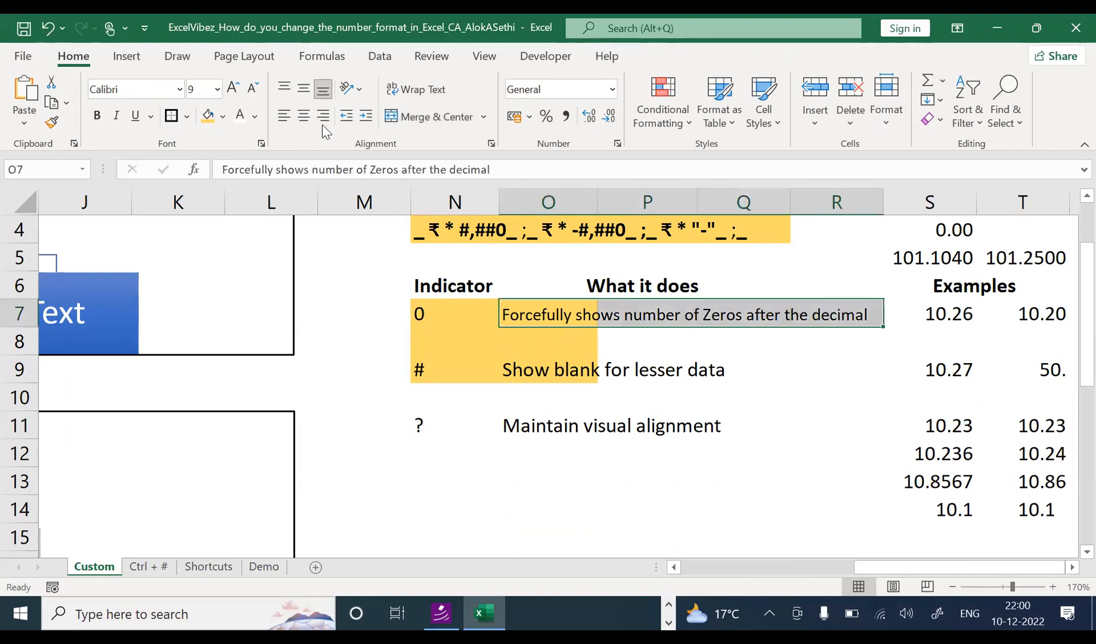
pyautogui.click(209, 117)
pyautogui.moveTo(533, 373); pyautogui.dragTo(833, 365)
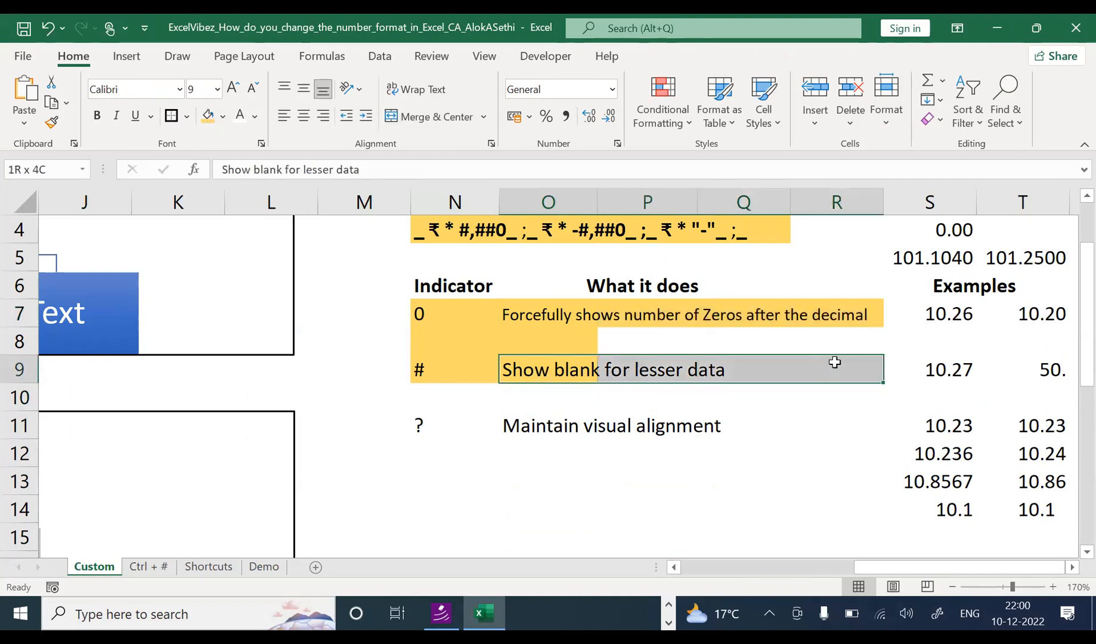
pyautogui.click(209, 116)
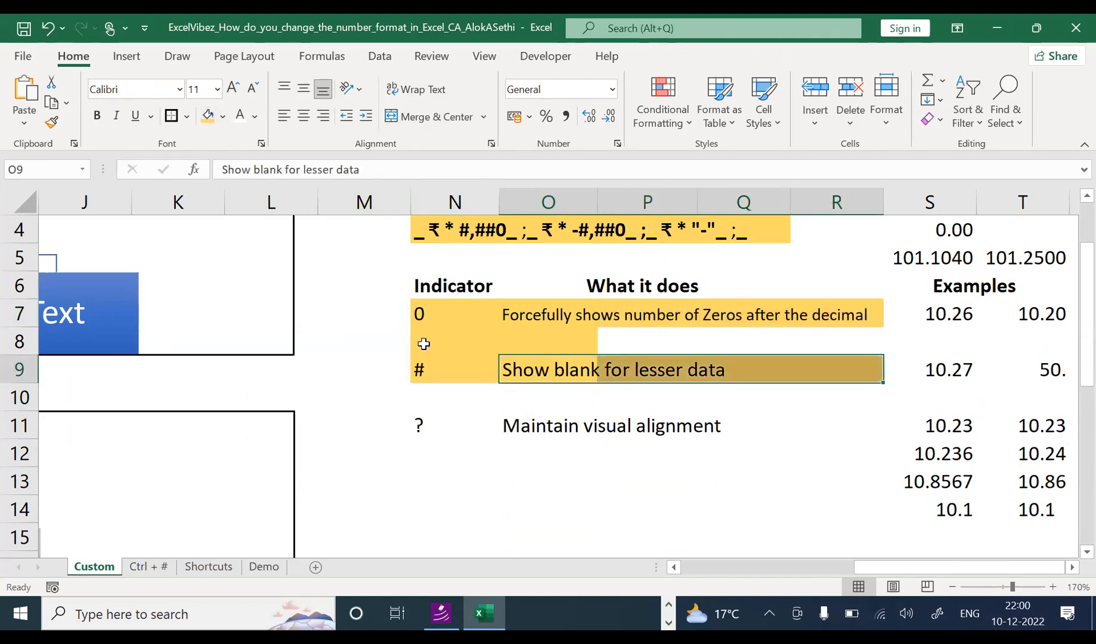
# Step: Fill the gap cells N8:O8 with white to clear row 8's highlight
pyautogui.moveTo(424, 341); pyautogui.dragTo(584, 339)
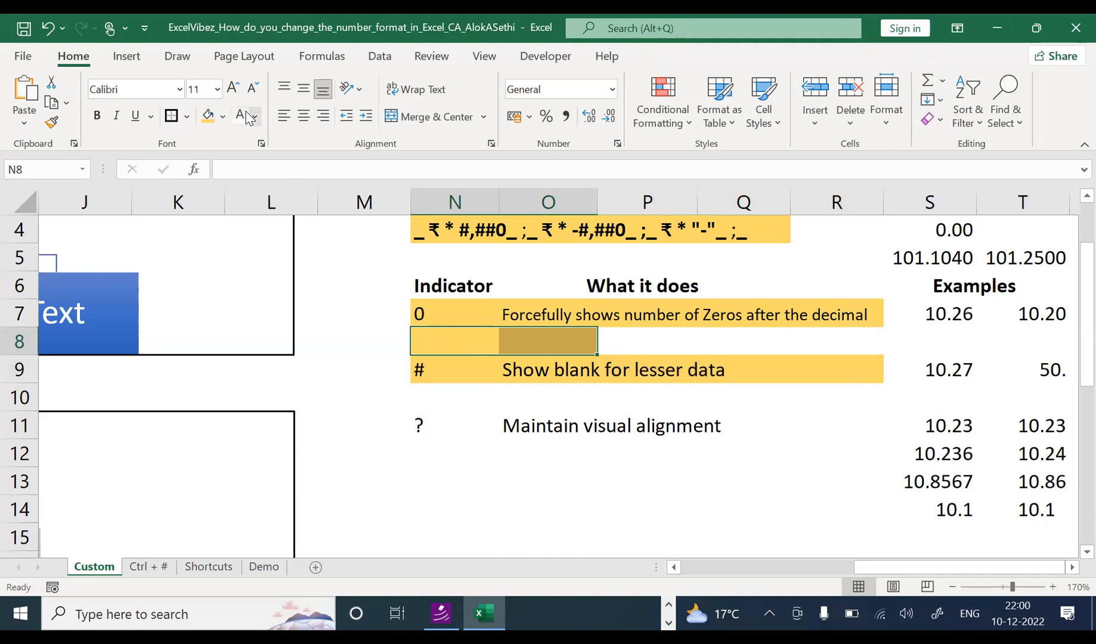
pyautogui.click(222, 116)
pyautogui.click(207, 160)
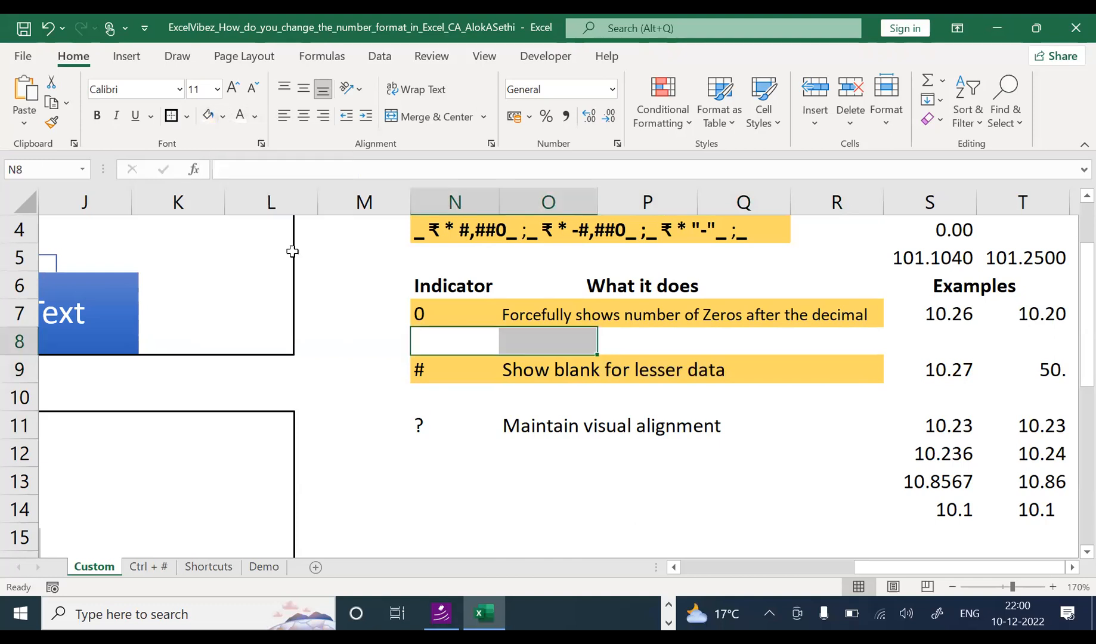
pyautogui.click(352, 419)
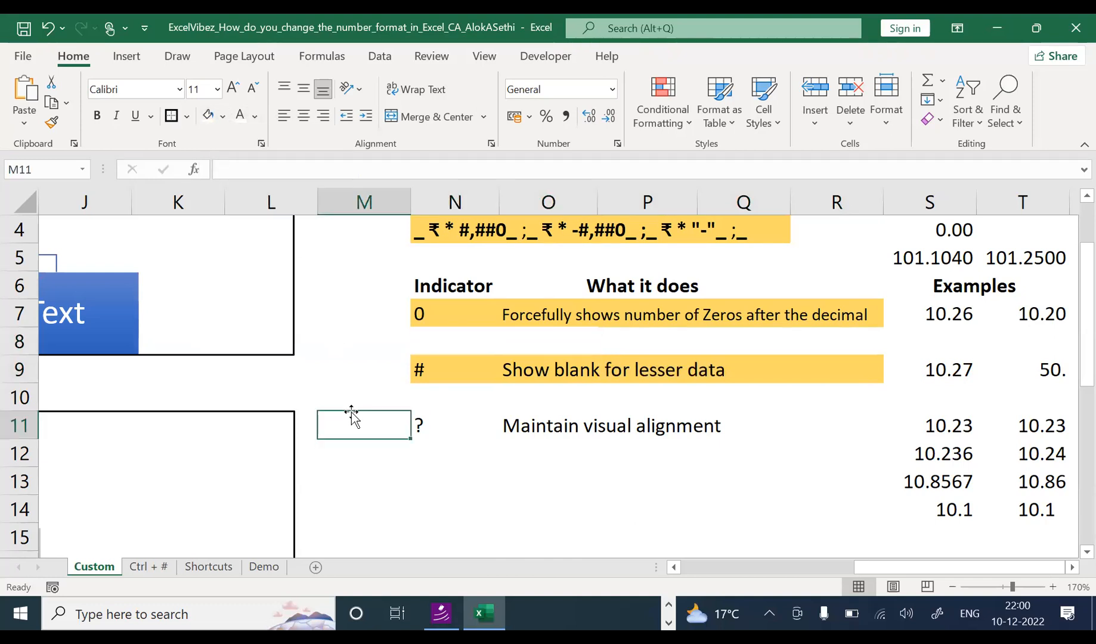
# Step: Make row 13 taller and enter 4 in N13, O13 and P13
pyautogui.click(385, 481)
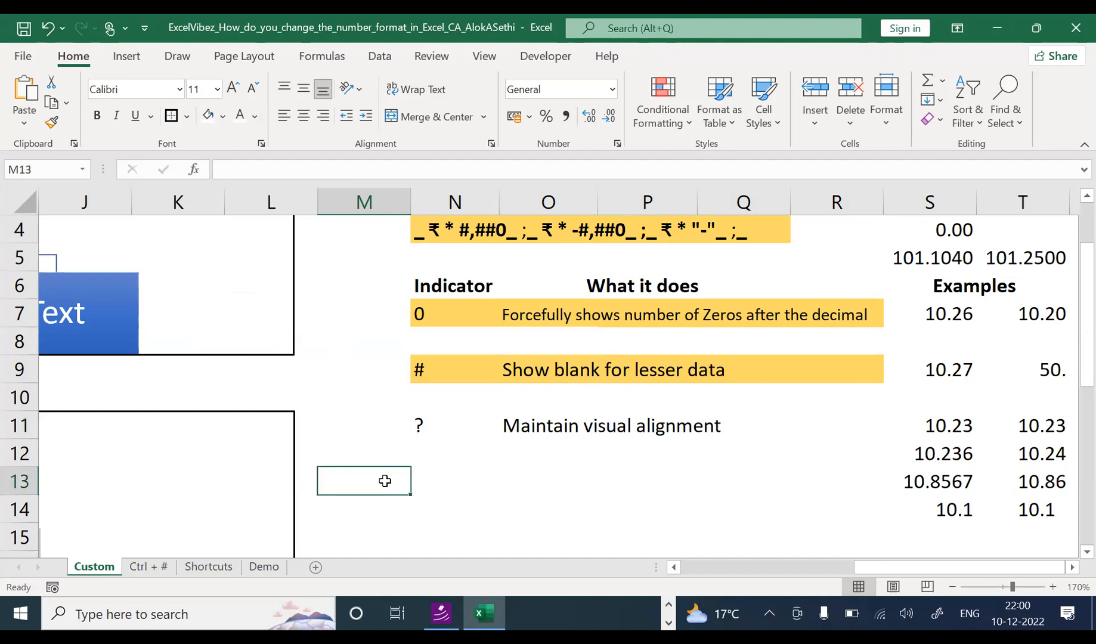
pyautogui.moveTo(29, 496); pyautogui.dragTo(24, 543)
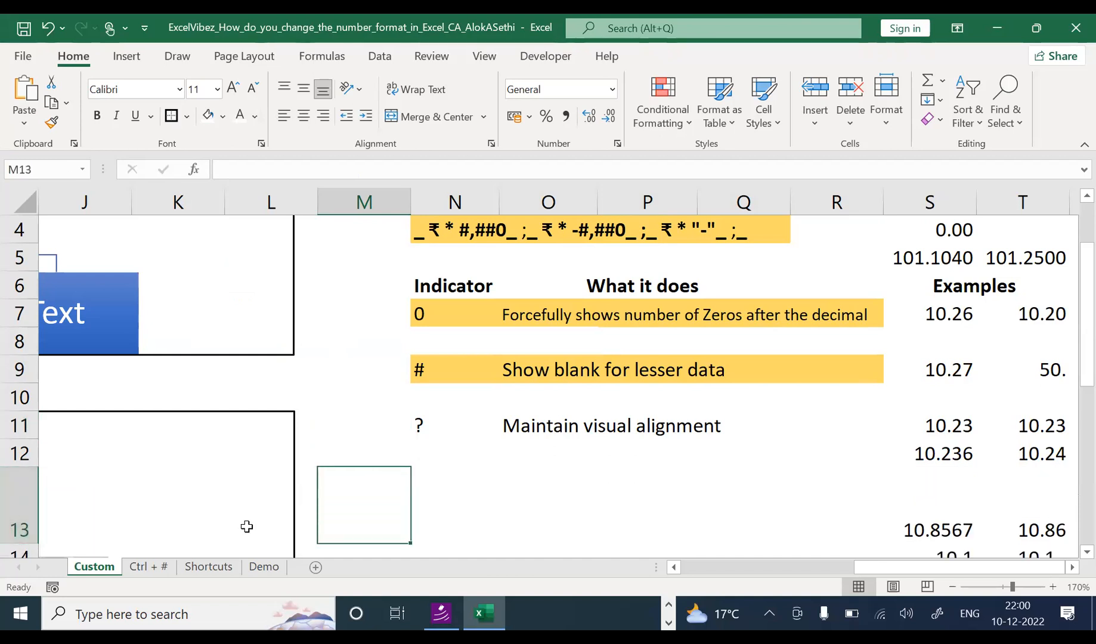
pyautogui.click(496, 500)
pyautogui.click(639, 498)
pyautogui.click(438, 497)
pyautogui.write('4')
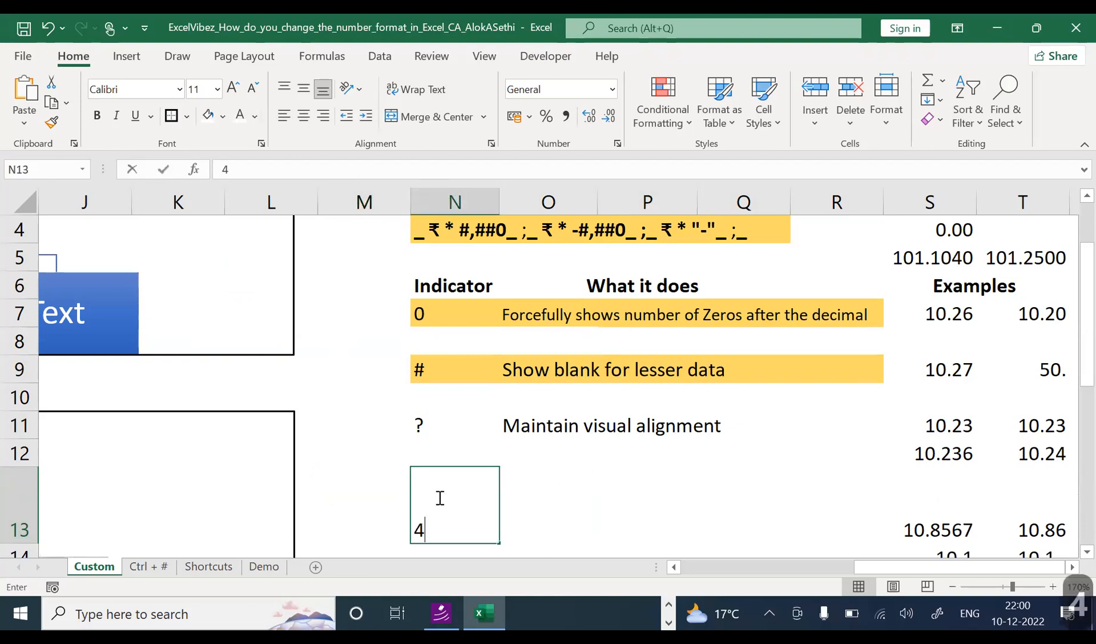
pyautogui.press('Tab')
pyautogui.write('4')
pyautogui.press('Tab')
pyautogui.write('4')
pyautogui.press('Tab')
pyautogui.press('Left')
pyautogui.press('Left')
pyautogui.press('Left')
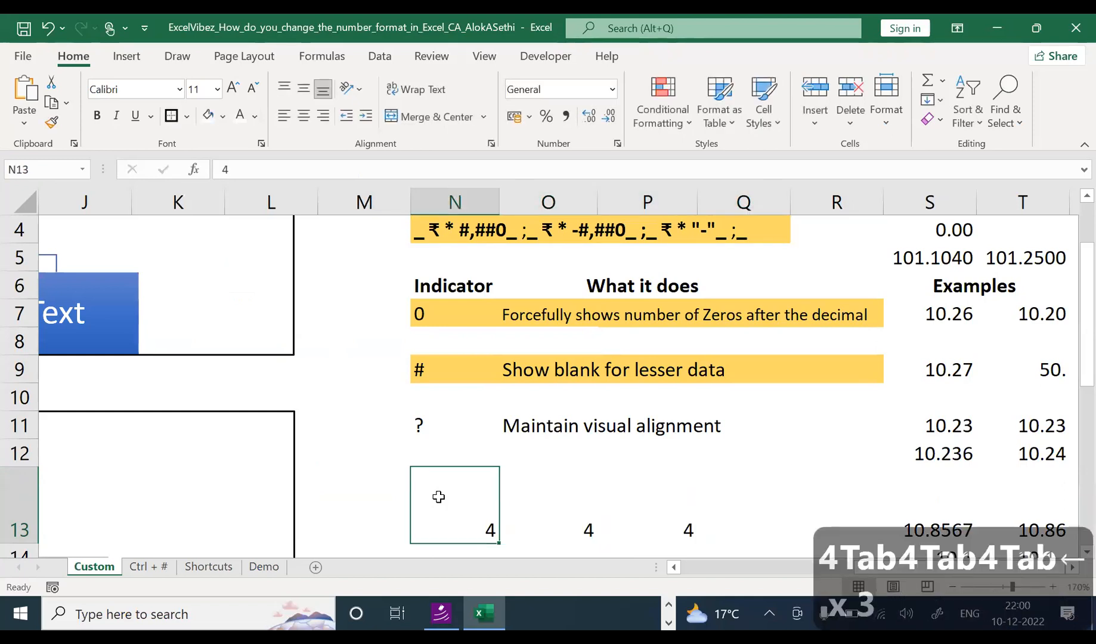
# Step: Cancel the stray entries in N13 and left-align its 4 with Alt, H, A, L
pyautogui.press('alt')
pyautogui.press('h')
pyautogui.press('a')
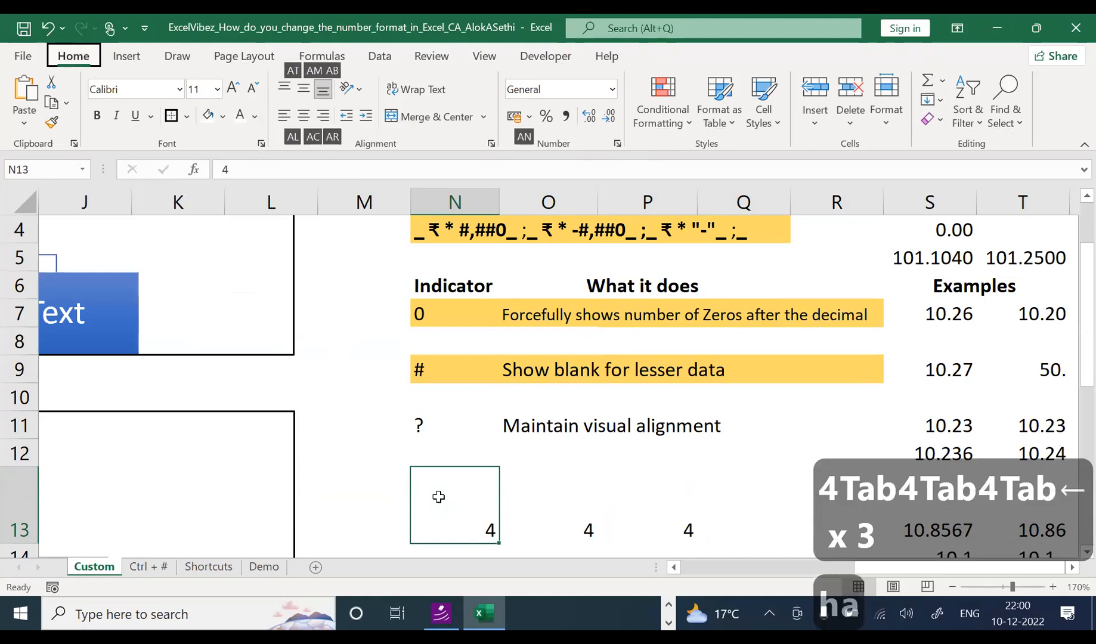
pyautogui.write('t')
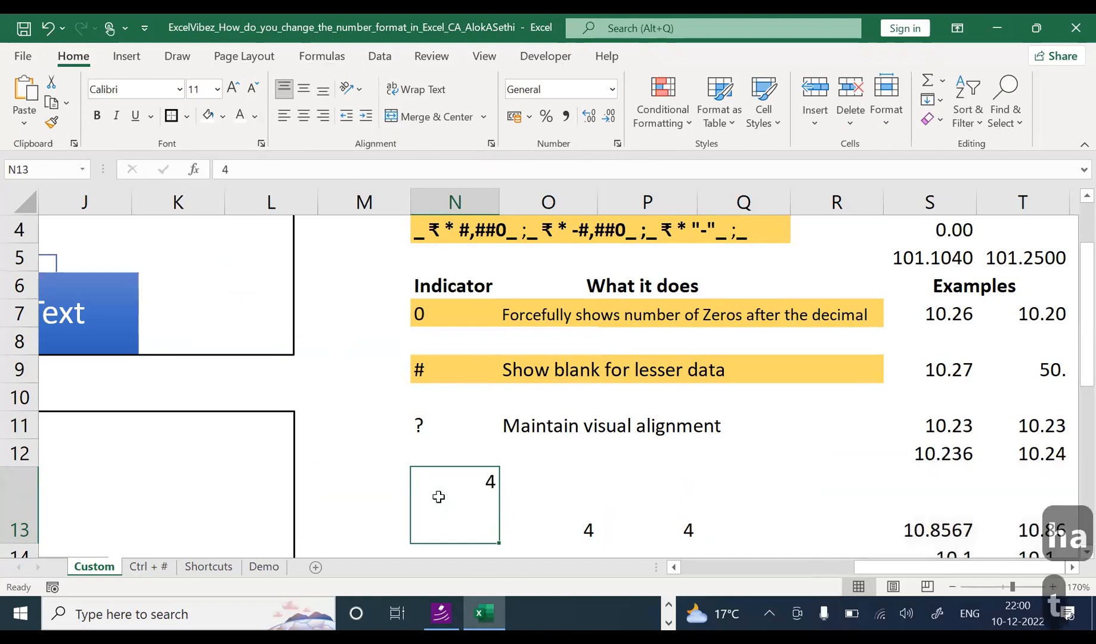
pyautogui.write('ah')
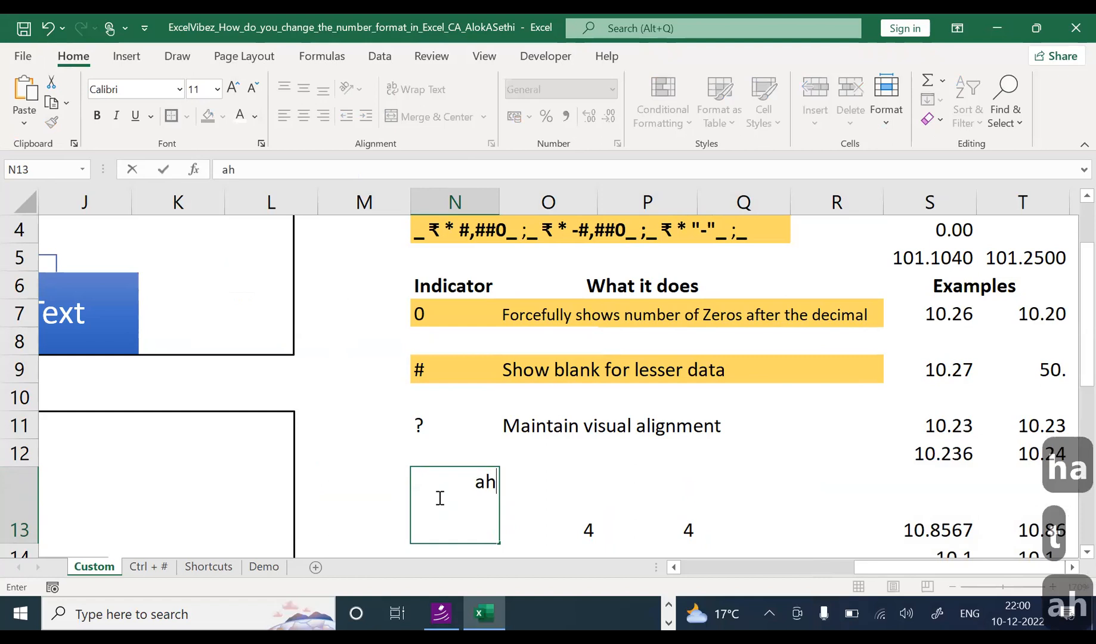
pyautogui.write('a')
pyautogui.press('Escape')
pyautogui.press('alt')
pyautogui.press('a')
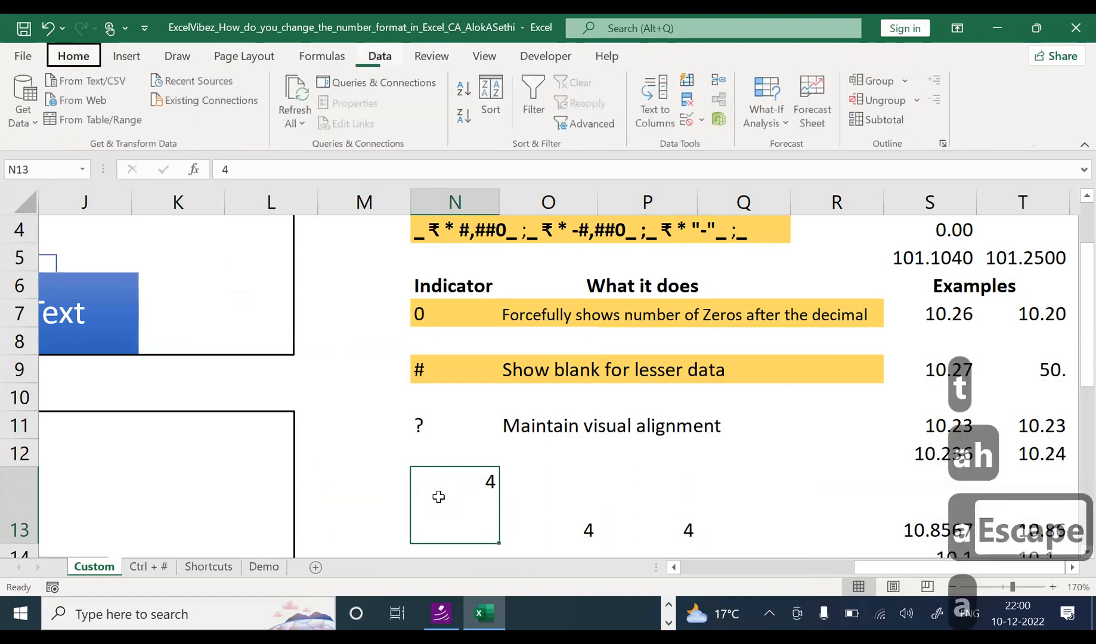
pyautogui.press('h')
pyautogui.press('Escape')
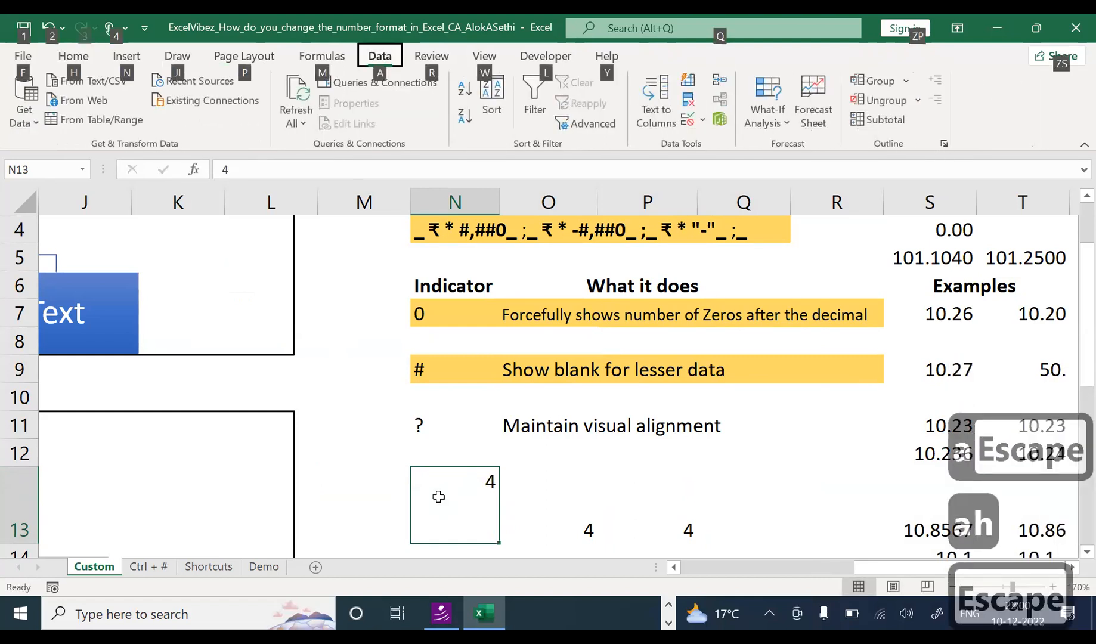
pyautogui.write('hal')
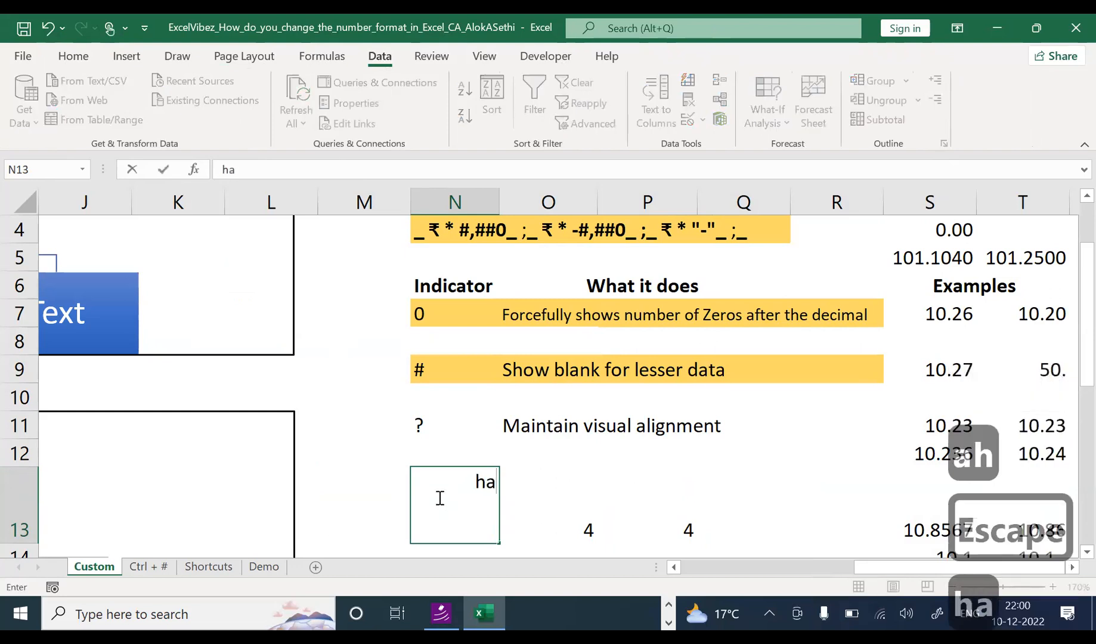
pyautogui.press('Escape')
pyautogui.press('alt')
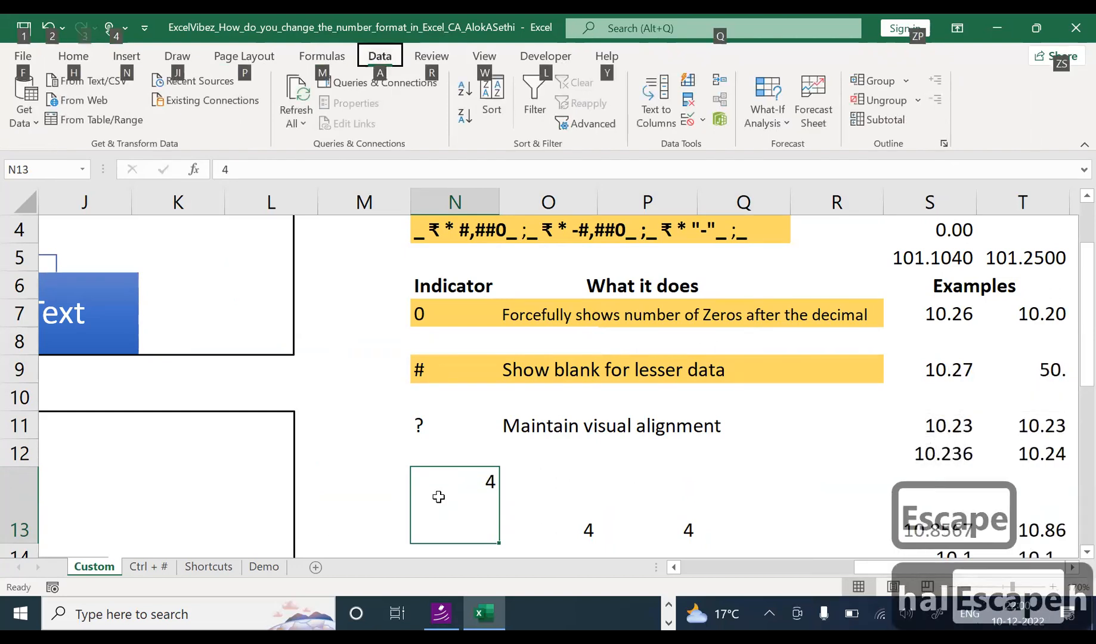
pyautogui.press('h')
pyautogui.press('a')
pyautogui.press('l')
# Step: Cancel the stray entry in O13, keep its 4, and centre it with Alt, H, A, C
pyautogui.press('Right')
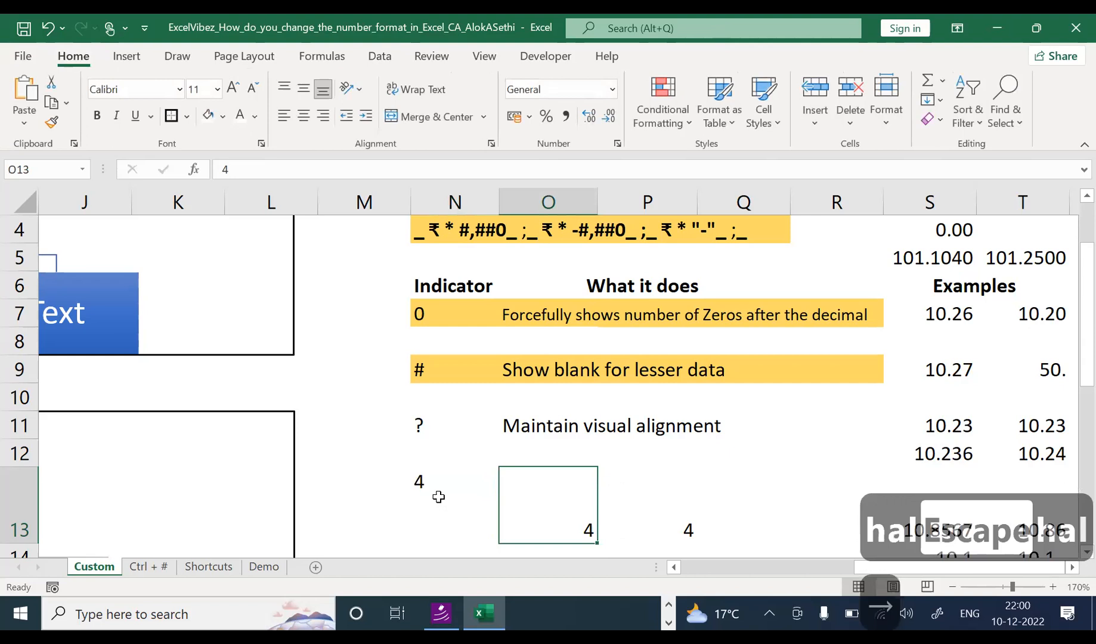
pyautogui.press('alt')
pyautogui.press('h')
pyautogui.press('a')
pyautogui.press('m')
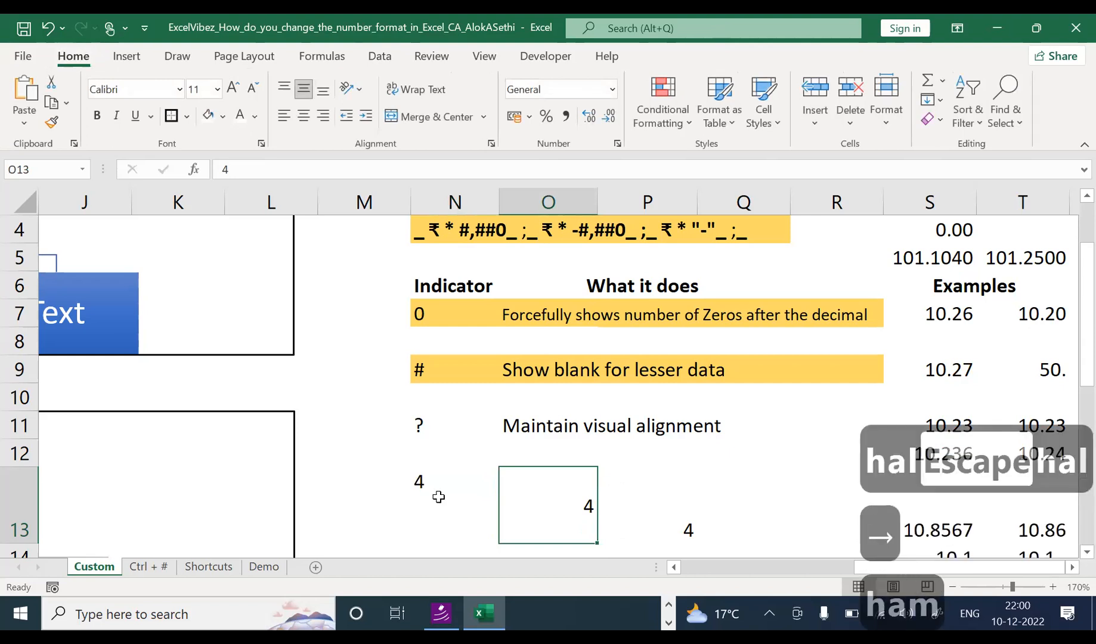
pyautogui.press('alt')
pyautogui.press('a')
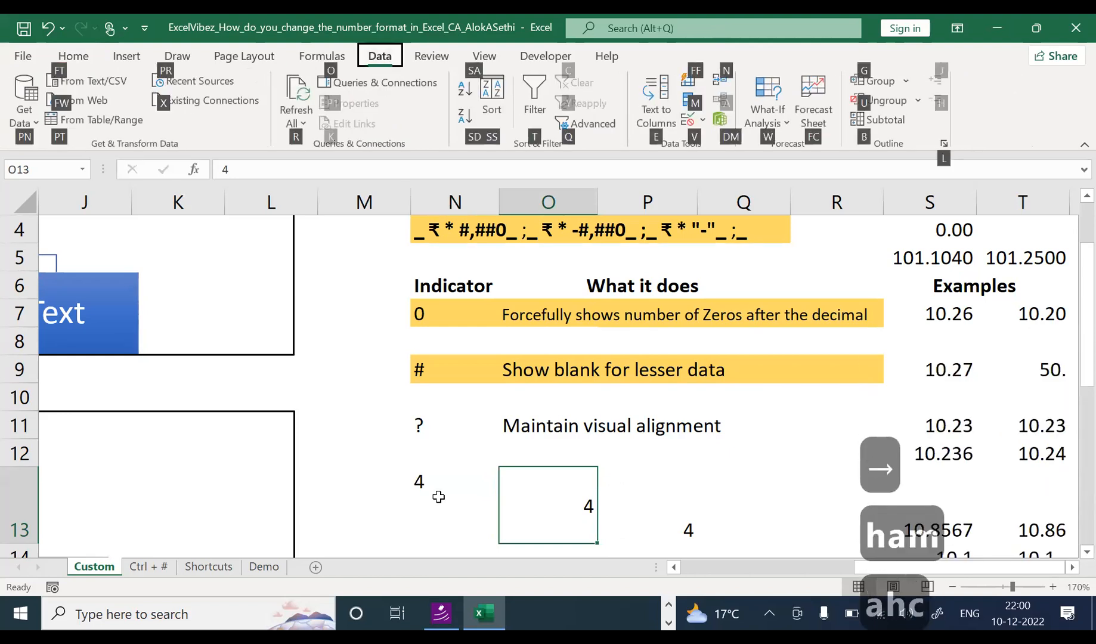
pyautogui.press('Escape')
pyautogui.write('ha')
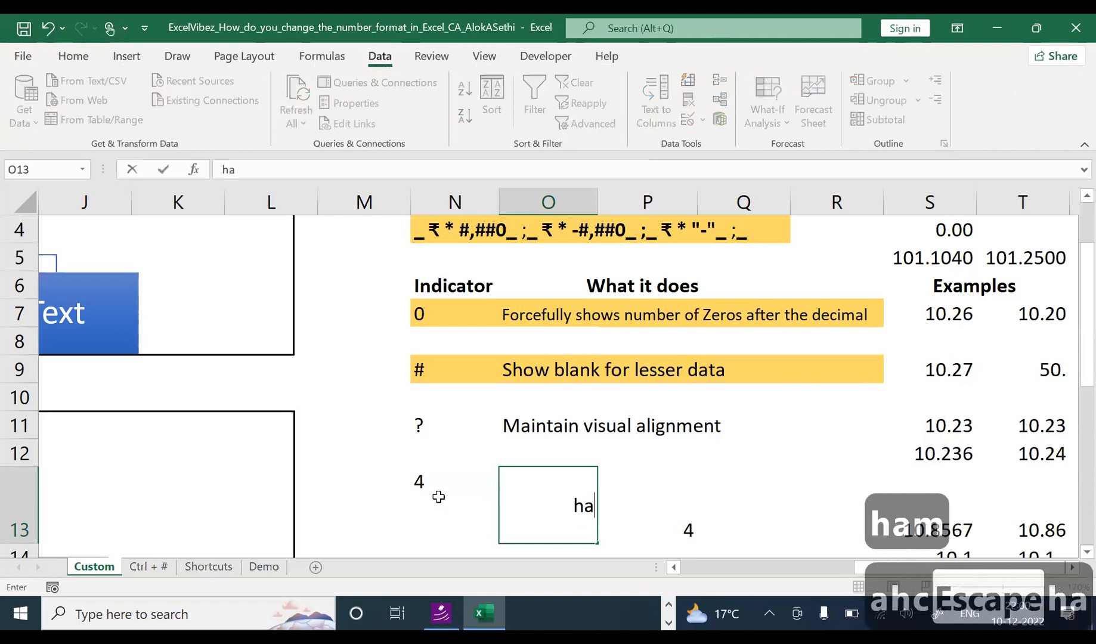
pyautogui.write('c')
pyautogui.press('Escape')
pyautogui.press('alt')
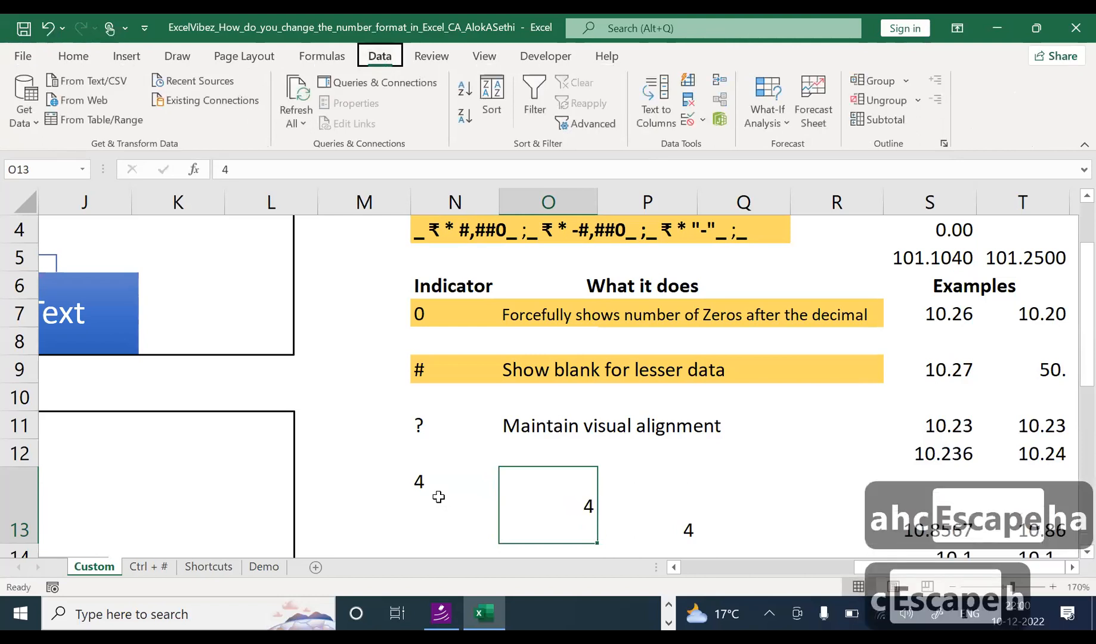
pyautogui.press('h')
pyautogui.press('a')
pyautogui.press('c')
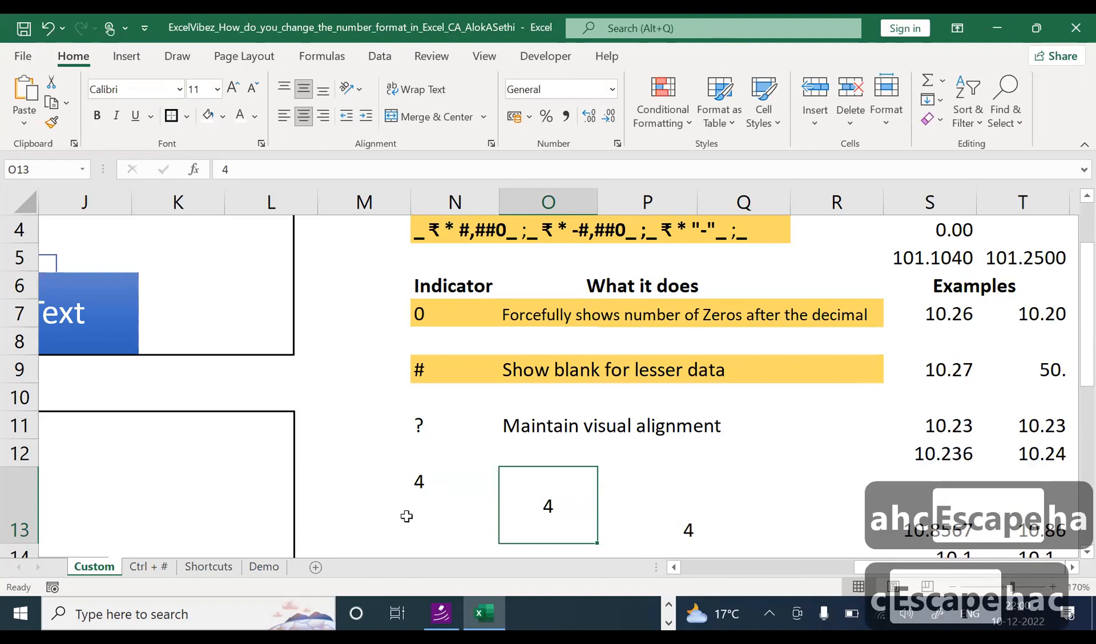
# Step: Select N13 and apply borders to the example cell
pyautogui.click(433, 530)
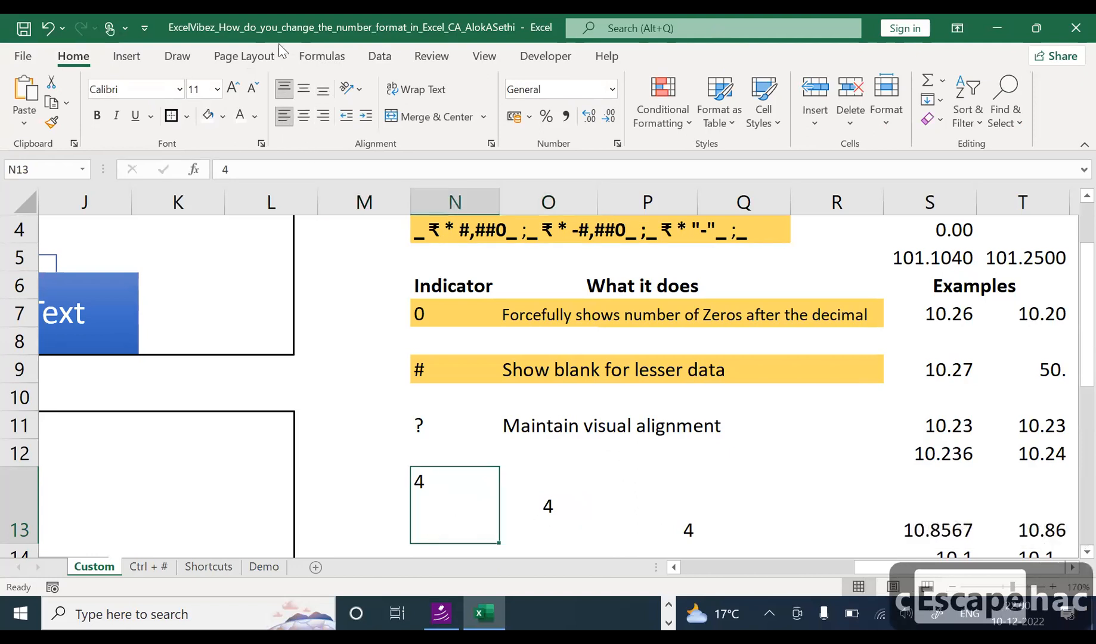
pyautogui.click(172, 117)
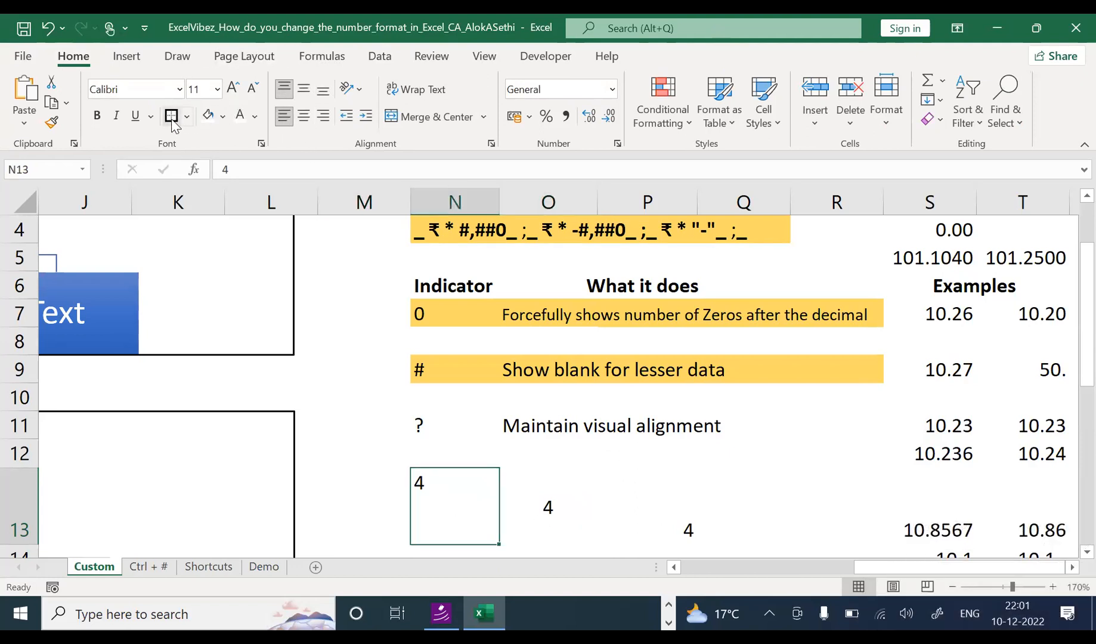
pyautogui.press('Right')
pyautogui.press('Right')
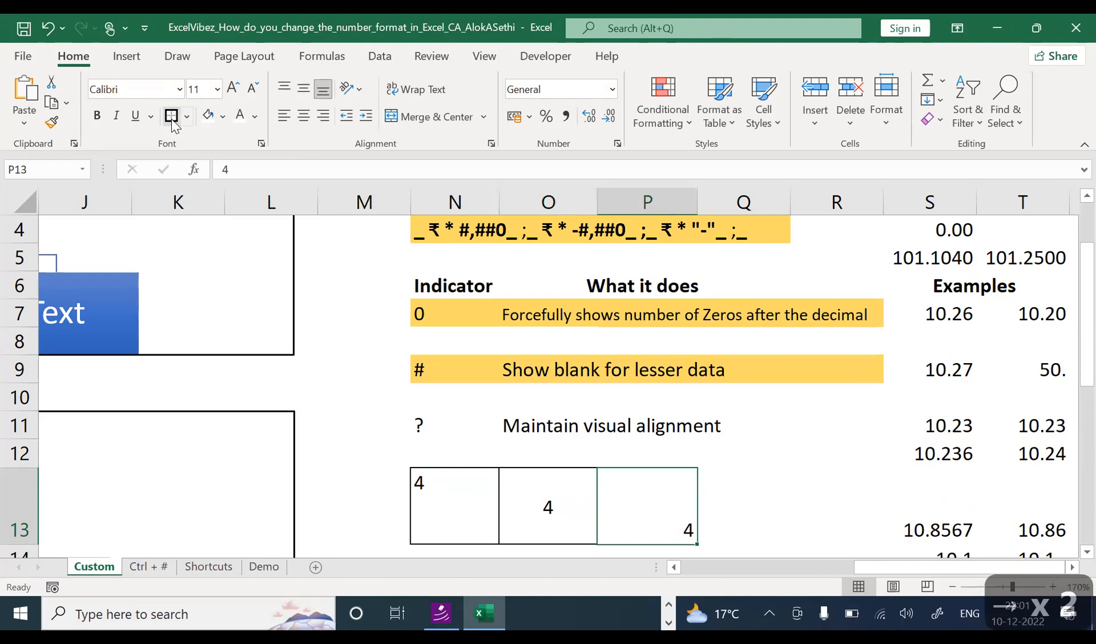
pyautogui.press('Left')
pyautogui.press('Left')
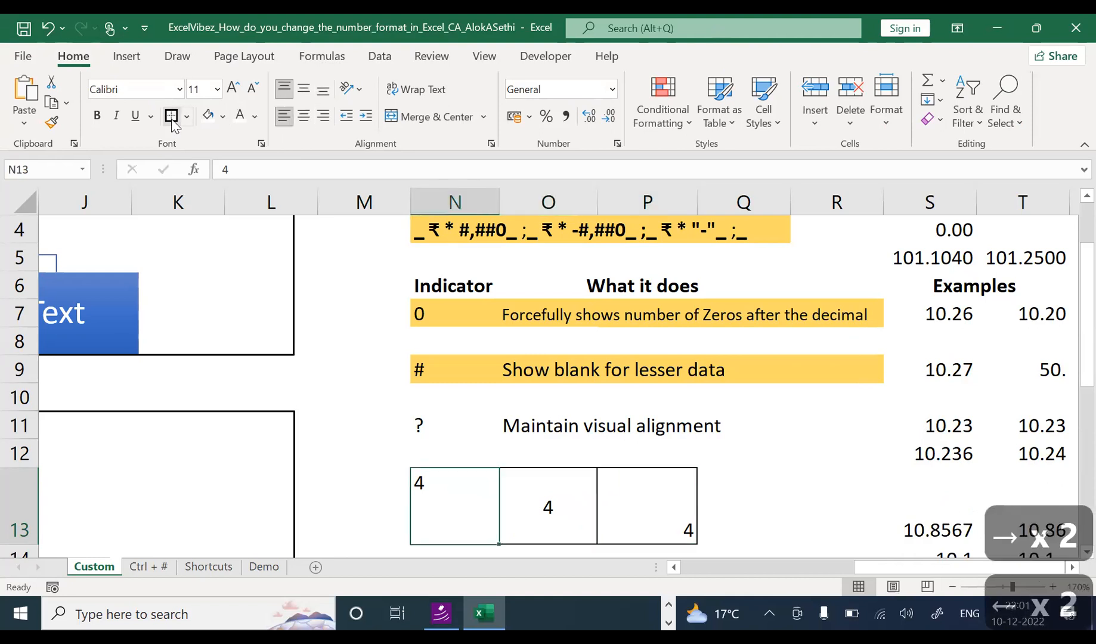
pyautogui.press('Right')
pyautogui.press('Left')
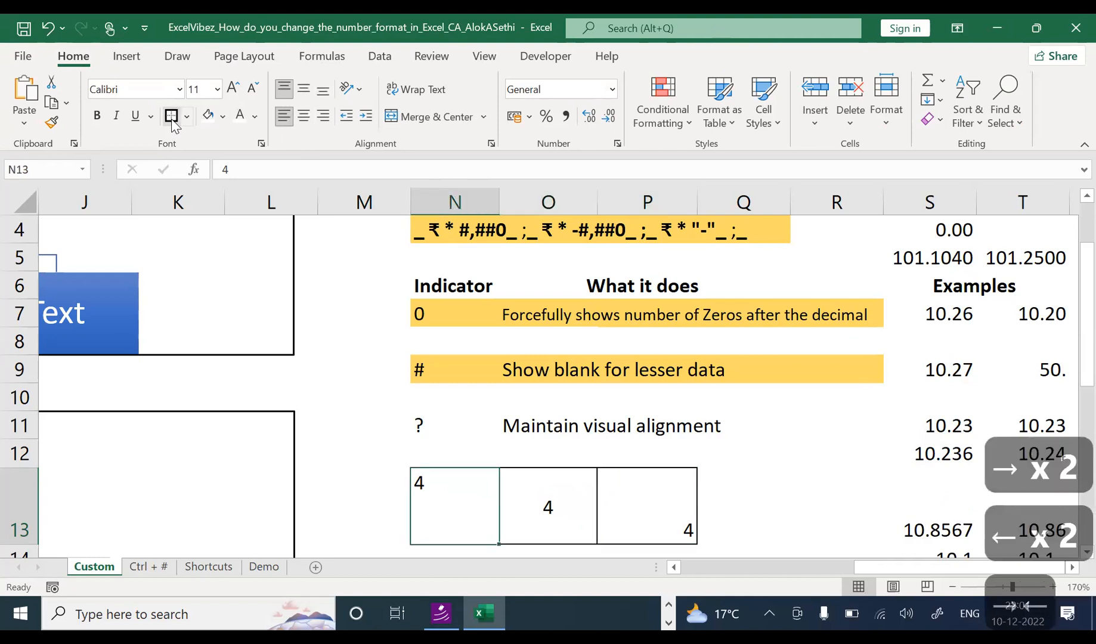
# Step: Shade N13 light peach, O13 light yellow and P13 light green
pyautogui.click(225, 117)
pyautogui.click(281, 184)
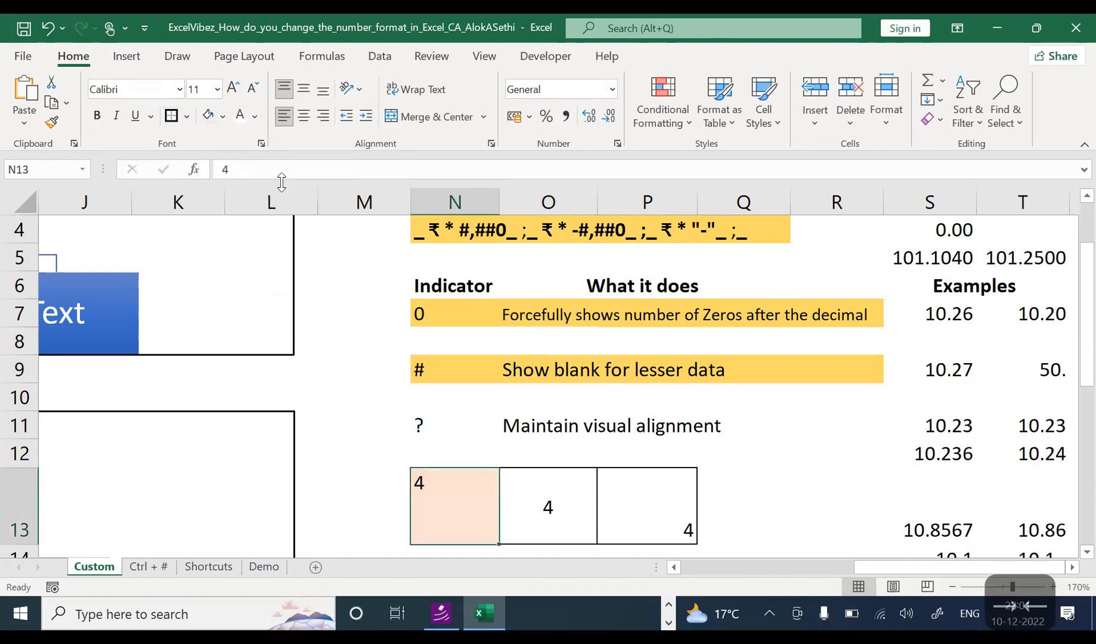
pyautogui.press('Right')
pyautogui.click(223, 117)
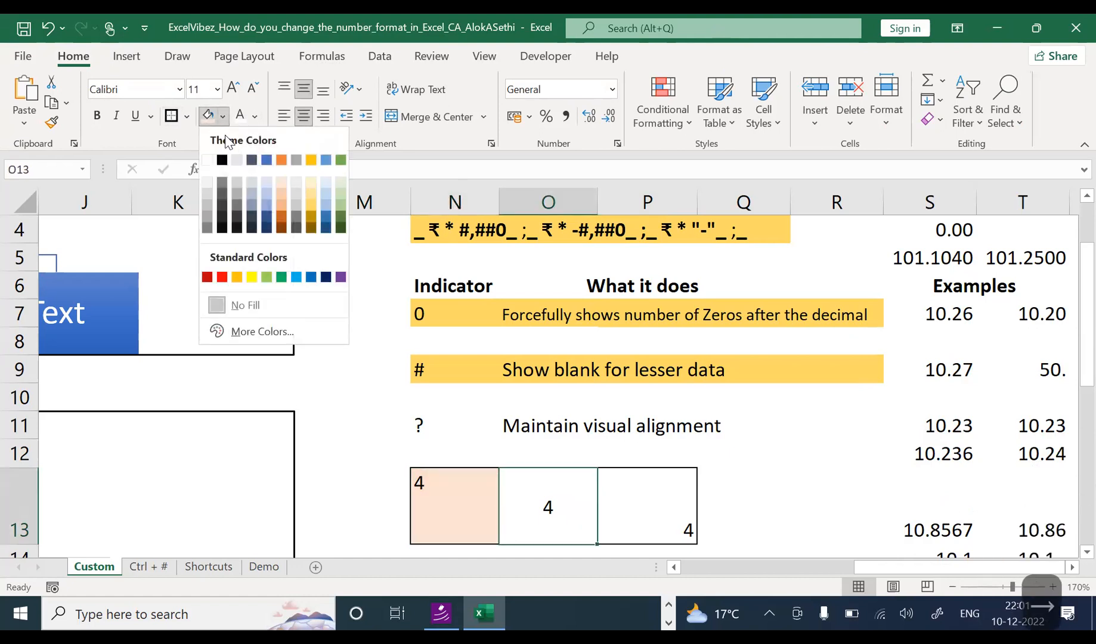
pyautogui.click(311, 191)
pyautogui.press('Right')
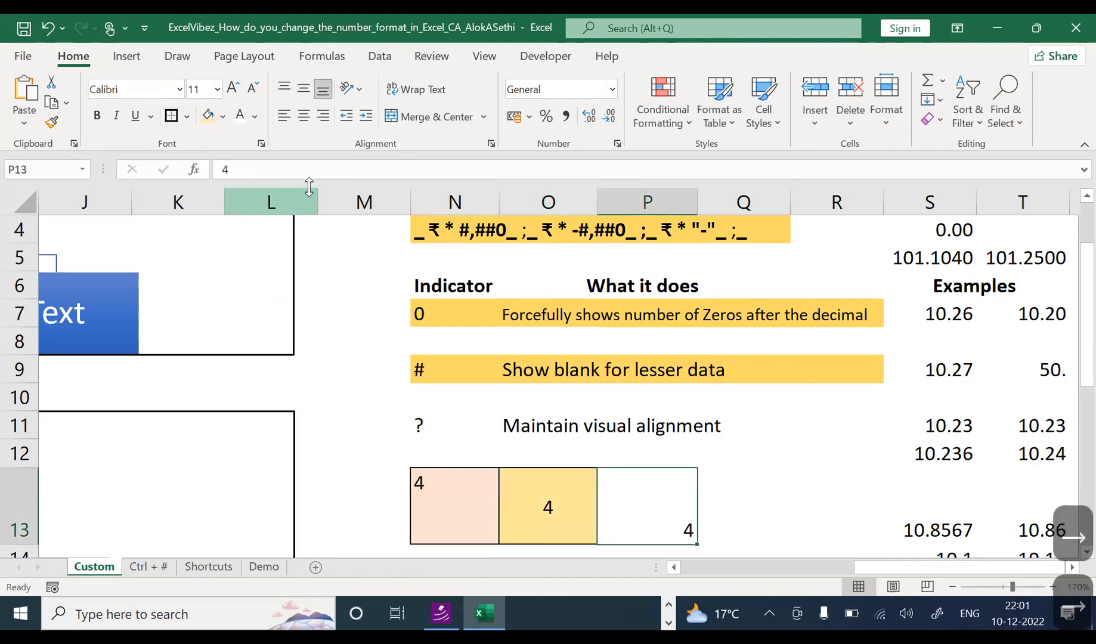
pyautogui.click(223, 117)
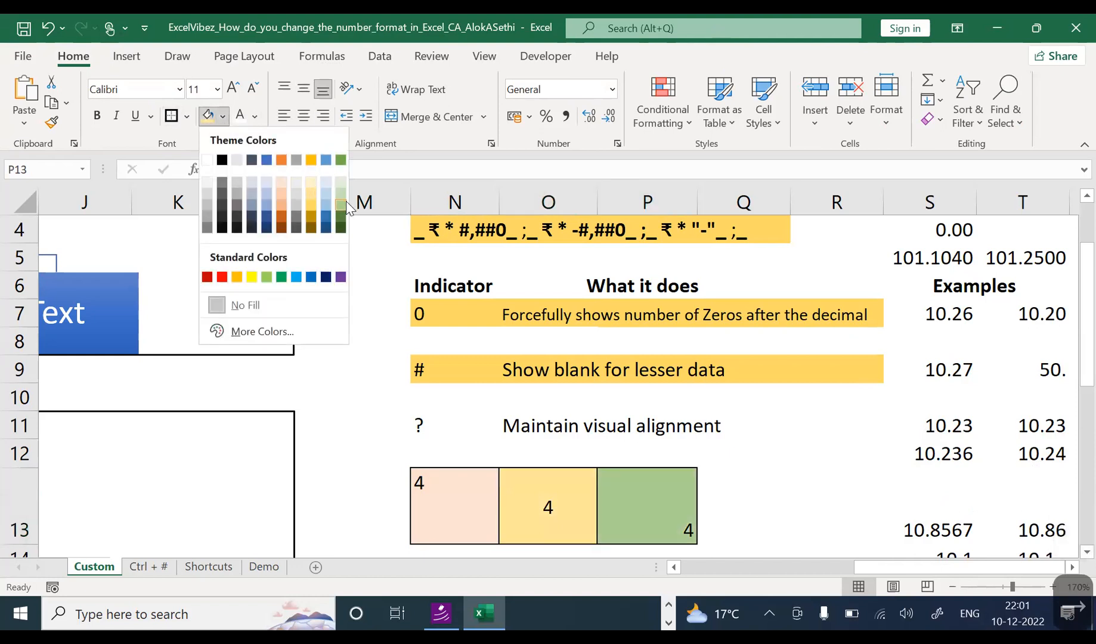
pyautogui.click(338, 205)
# Step: Step across N13:P13 to review the shaded example cells
pyautogui.click(443, 497)
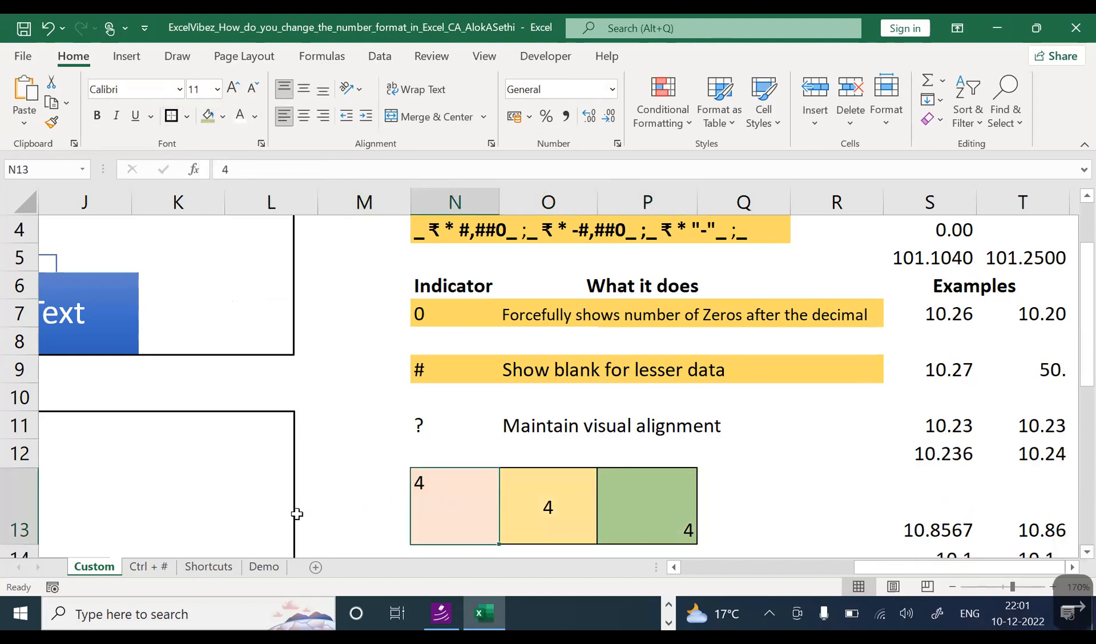
pyautogui.press('Right')
pyautogui.press('Left')
pyautogui.press('Left')
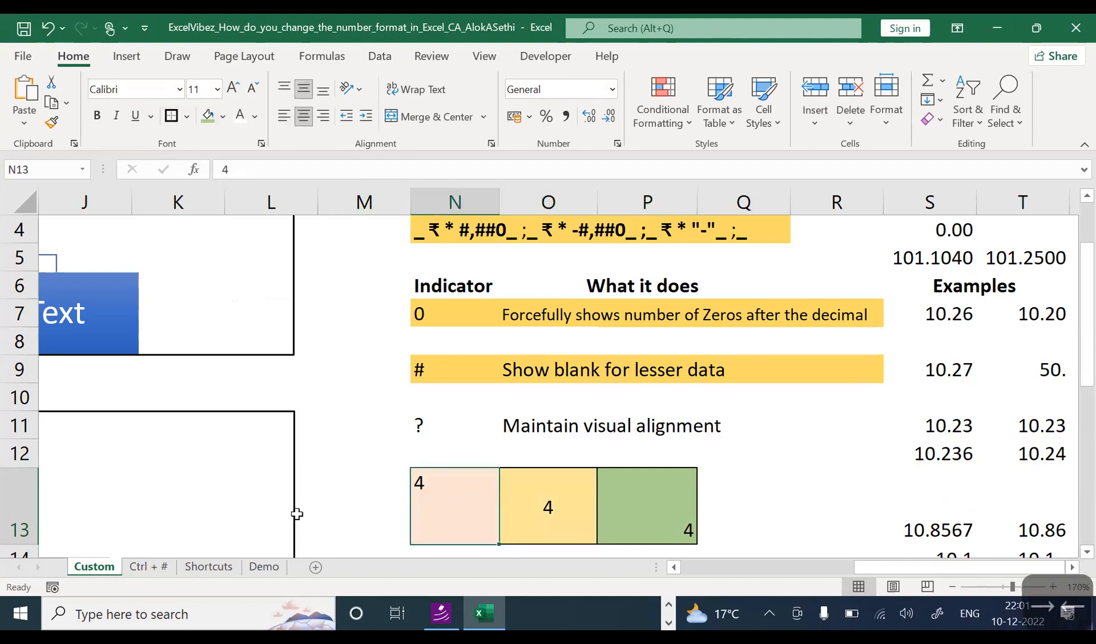
pyautogui.press('Right')
pyautogui.press('Right')
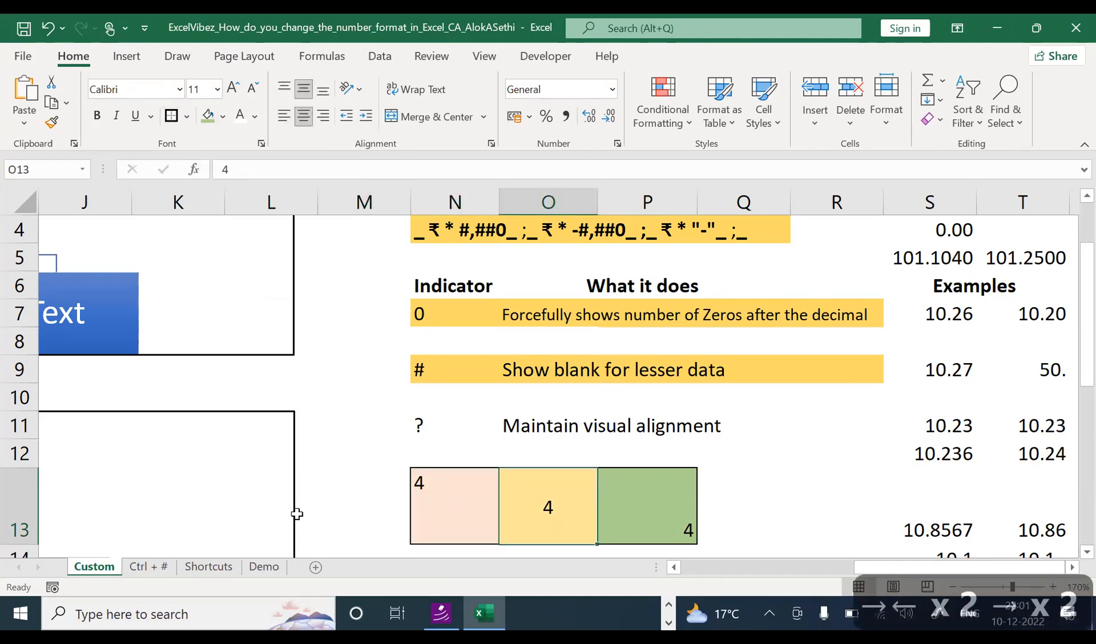
pyautogui.press('Right')
pyautogui.press('Left')
pyautogui.press('Left')
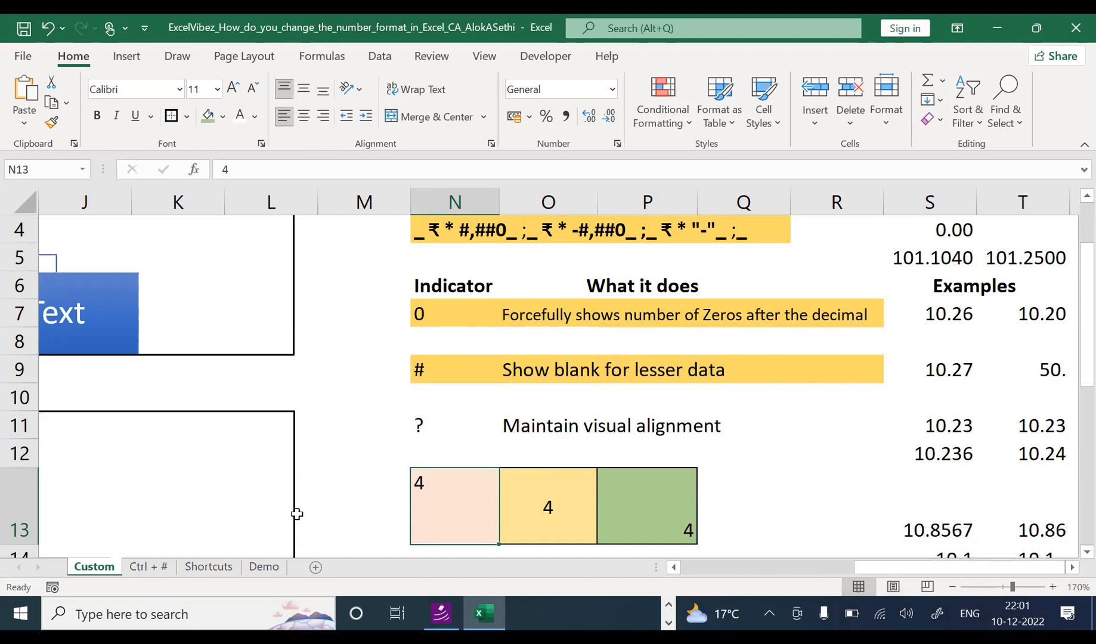
pyautogui.press('Left')
pyautogui.press('Right')
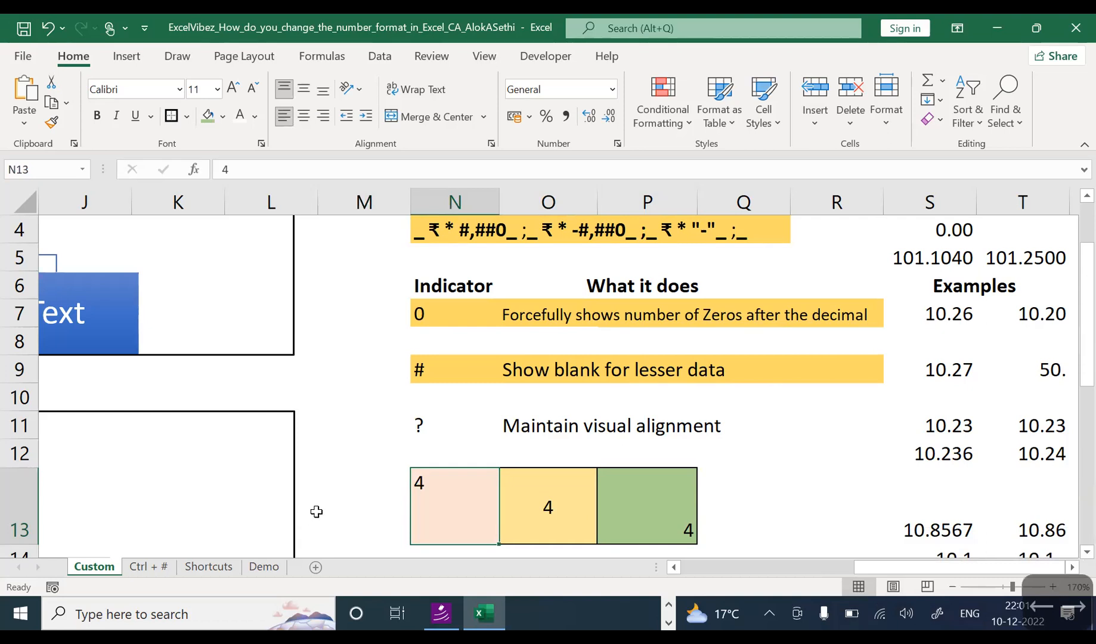
pyautogui.doubleClick(450, 482)
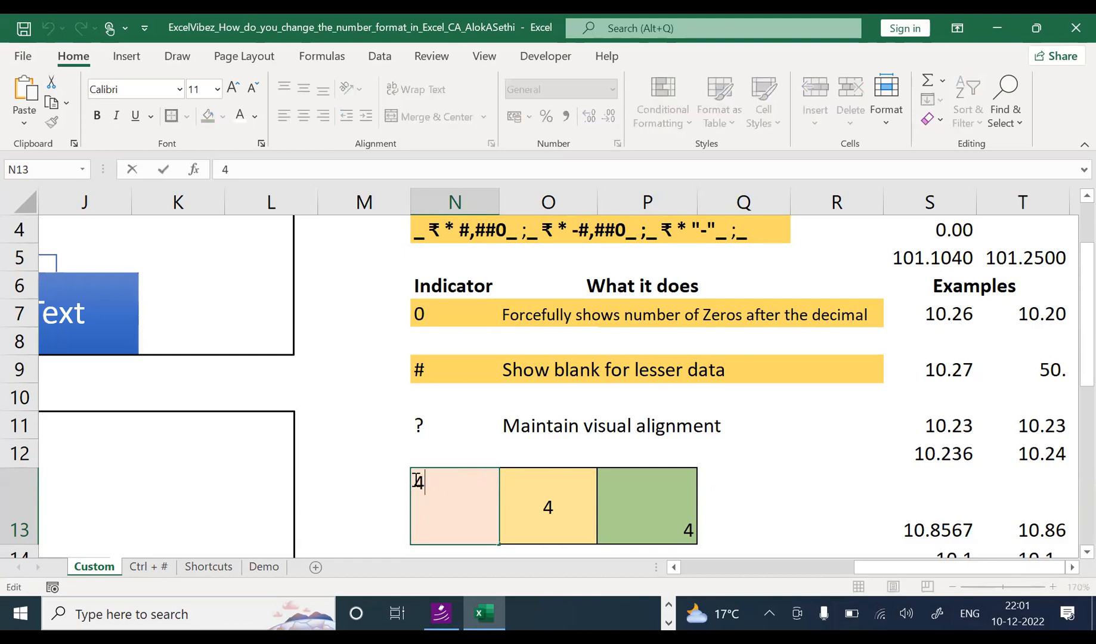
pyautogui.doubleClick(548, 509)
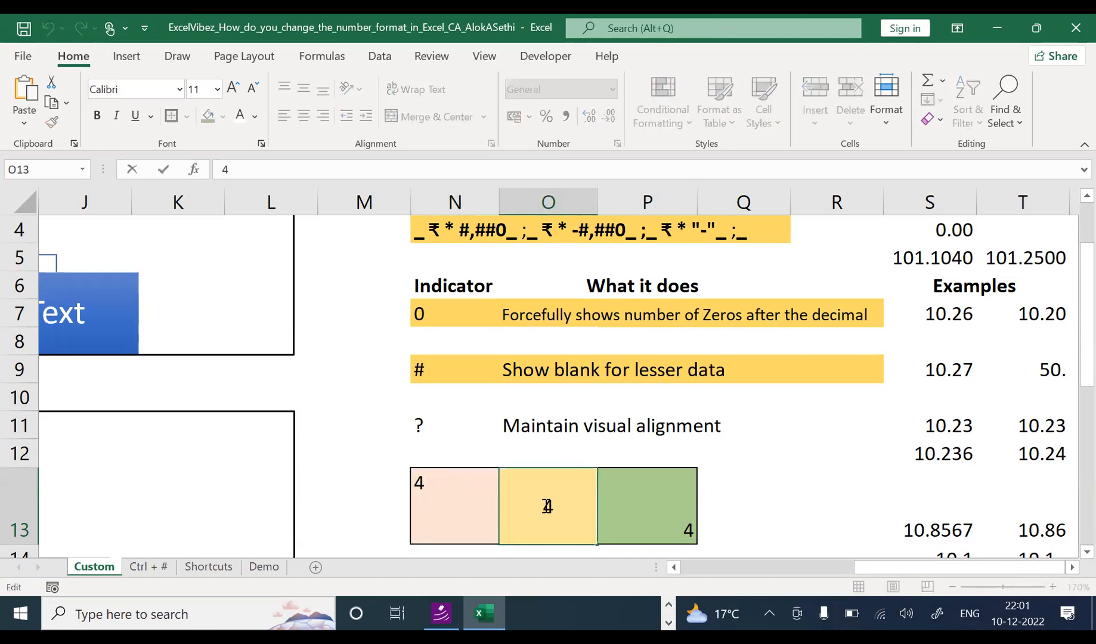
pyautogui.click(635, 512)
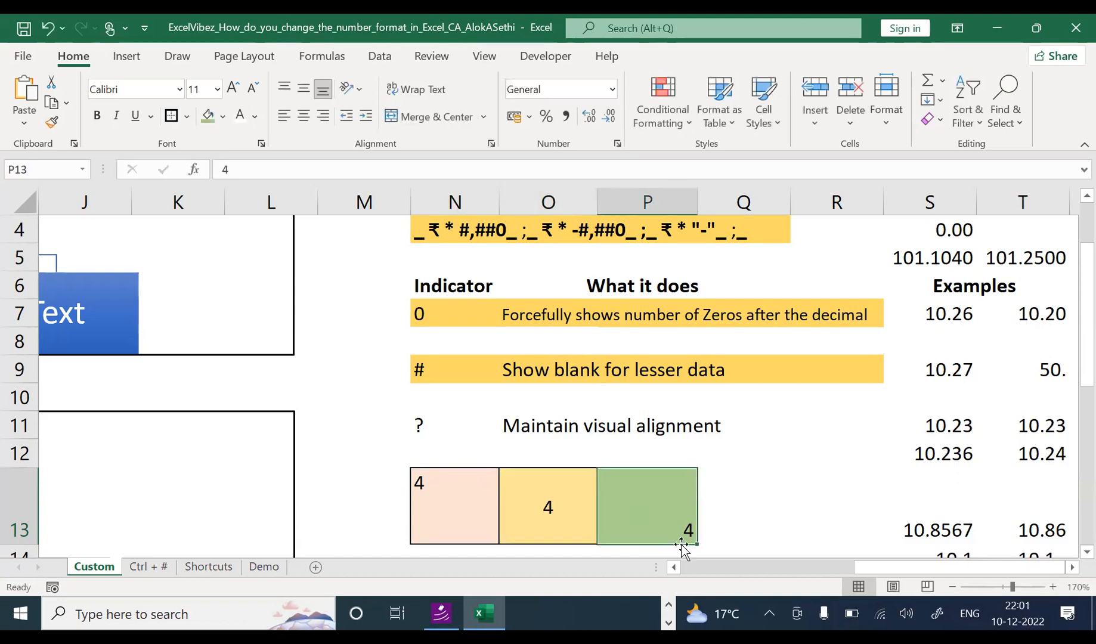
pyautogui.doubleClick(697, 534)
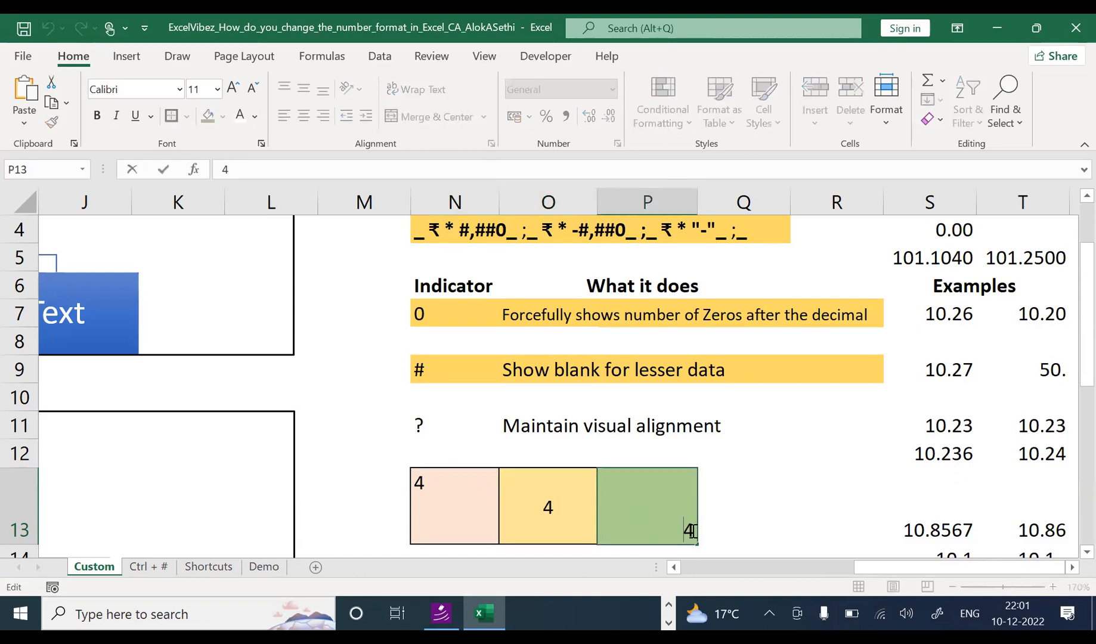
pyautogui.click(757, 513)
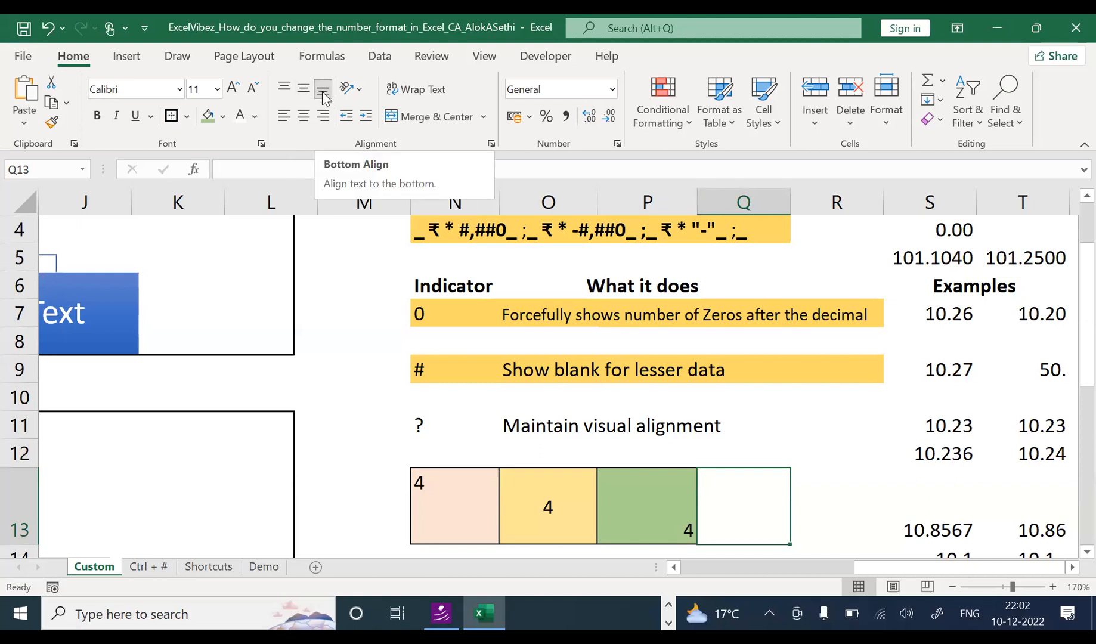
pyautogui.click(425, 486)
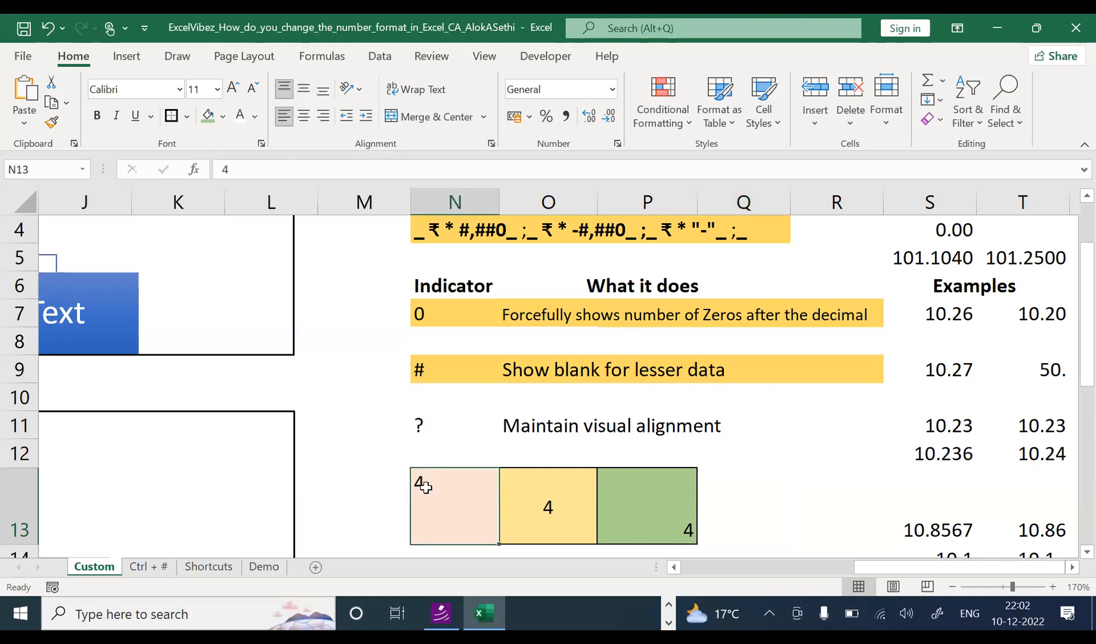
pyautogui.click(541, 506)
pyautogui.click(651, 529)
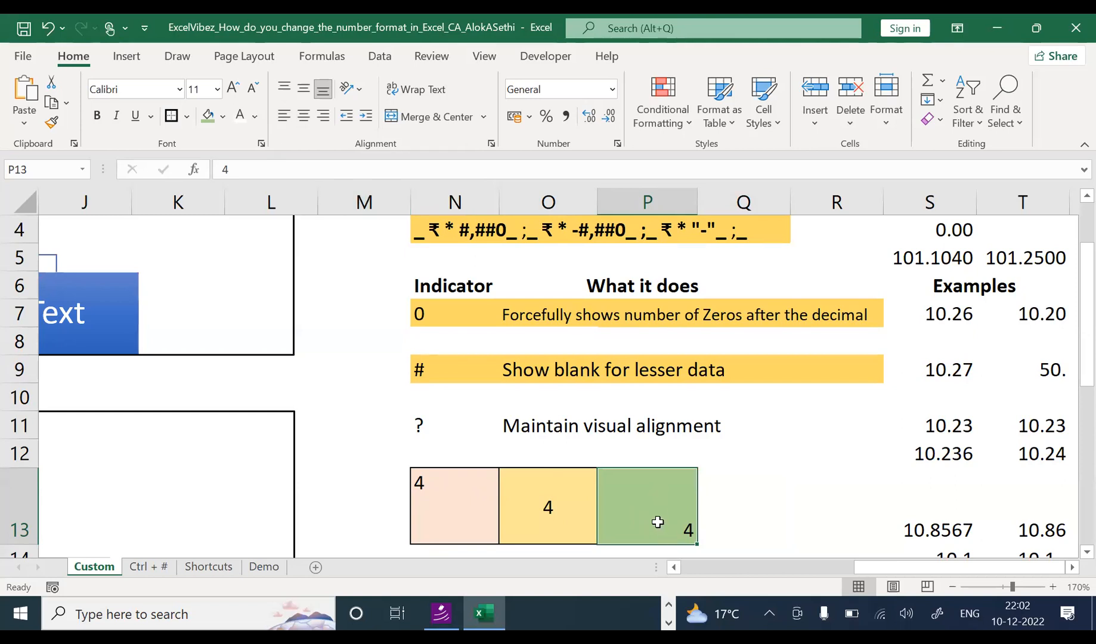
# Step: Replace N13's 4 with the text entry '4.00
pyautogui.doubleClick(442, 483)
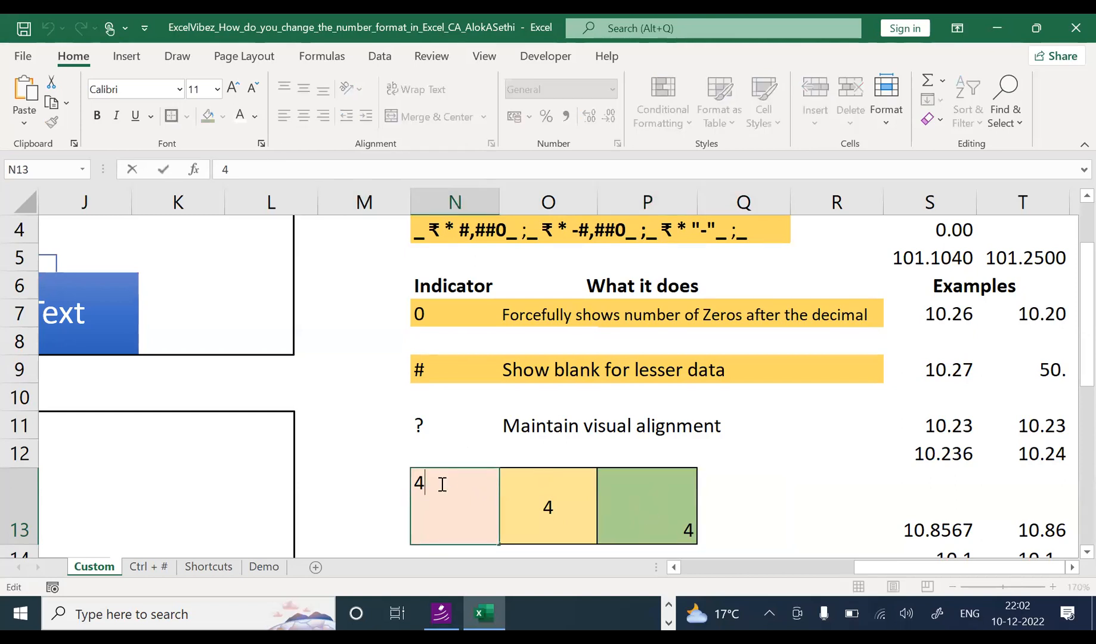
pyautogui.write('.00')
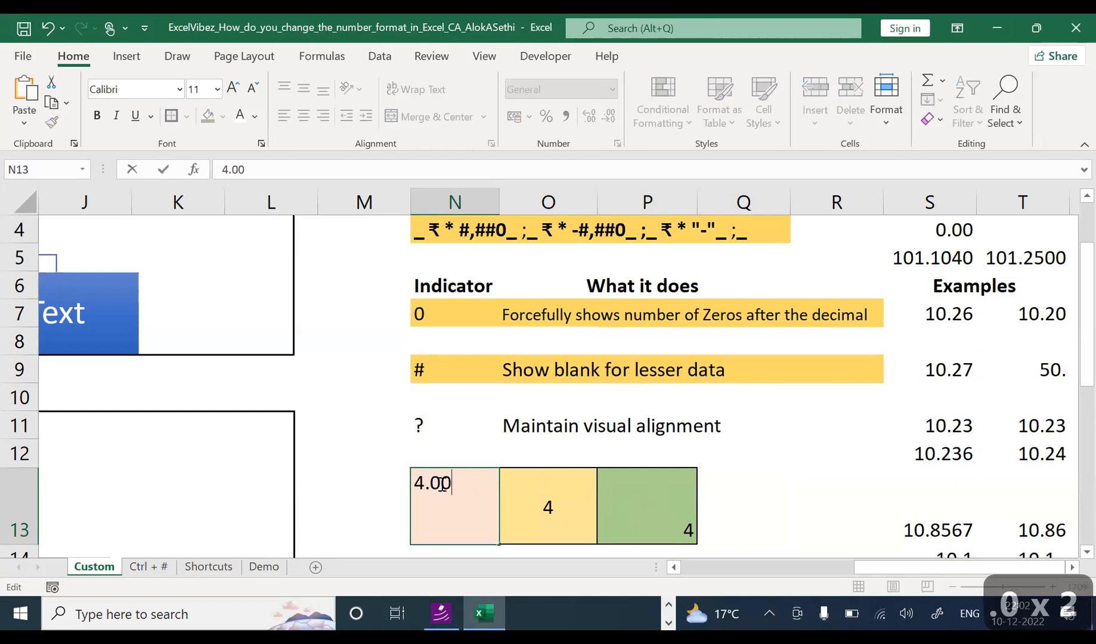
pyautogui.press('Return')
pyautogui.press('Up')
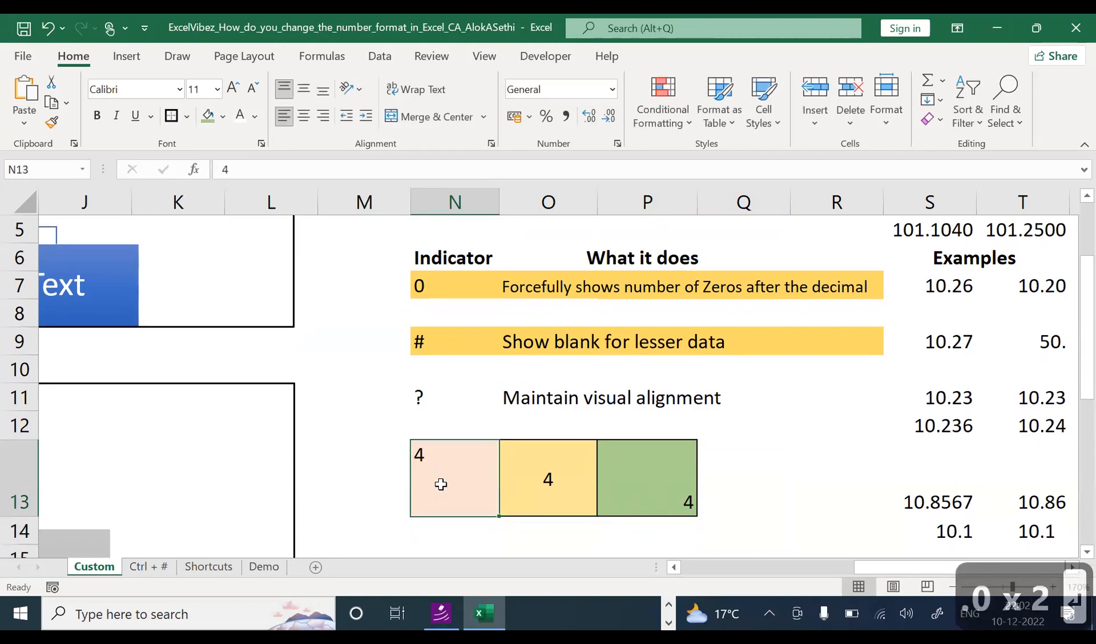
pyautogui.press('F2')
pyautogui.write('.00')
pyautogui.press('Return')
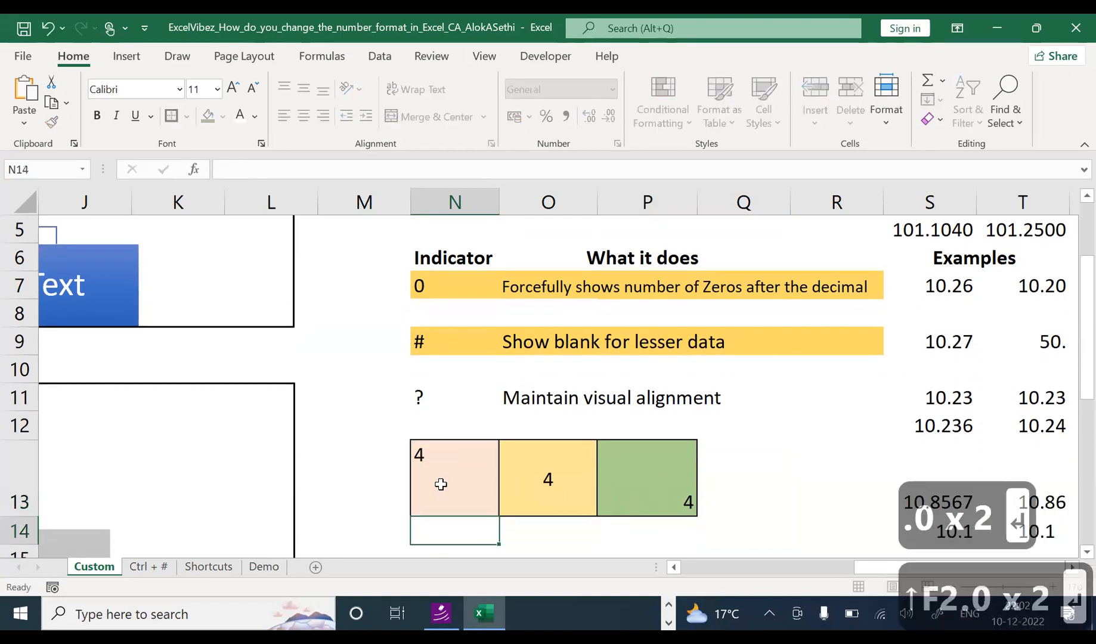
pyautogui.press('Up')
pyautogui.press('F2')
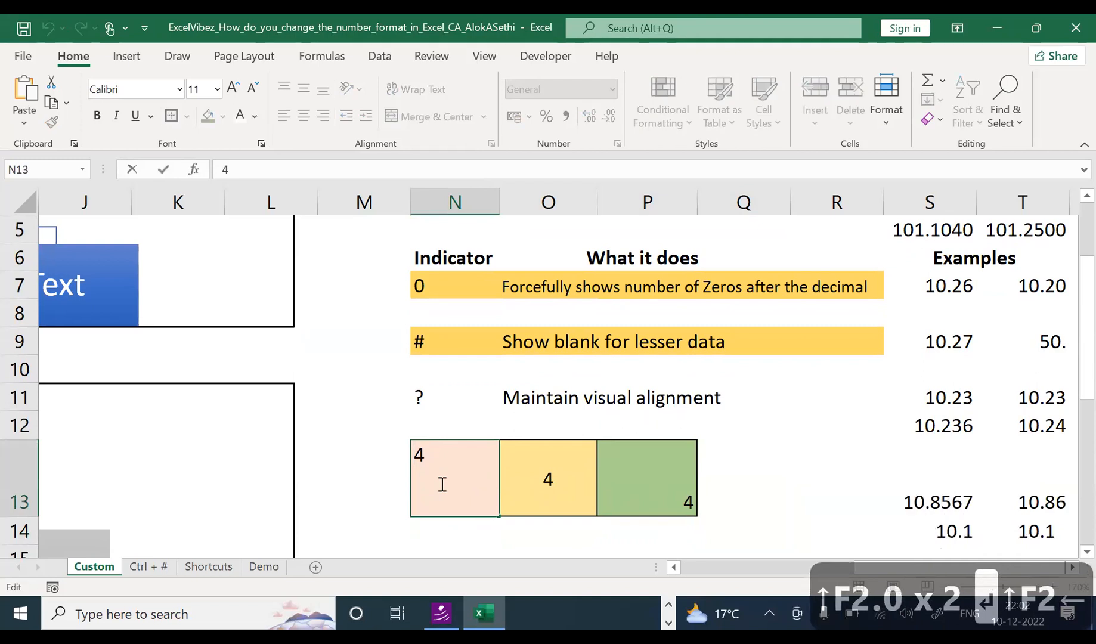
pyautogui.write("'4")
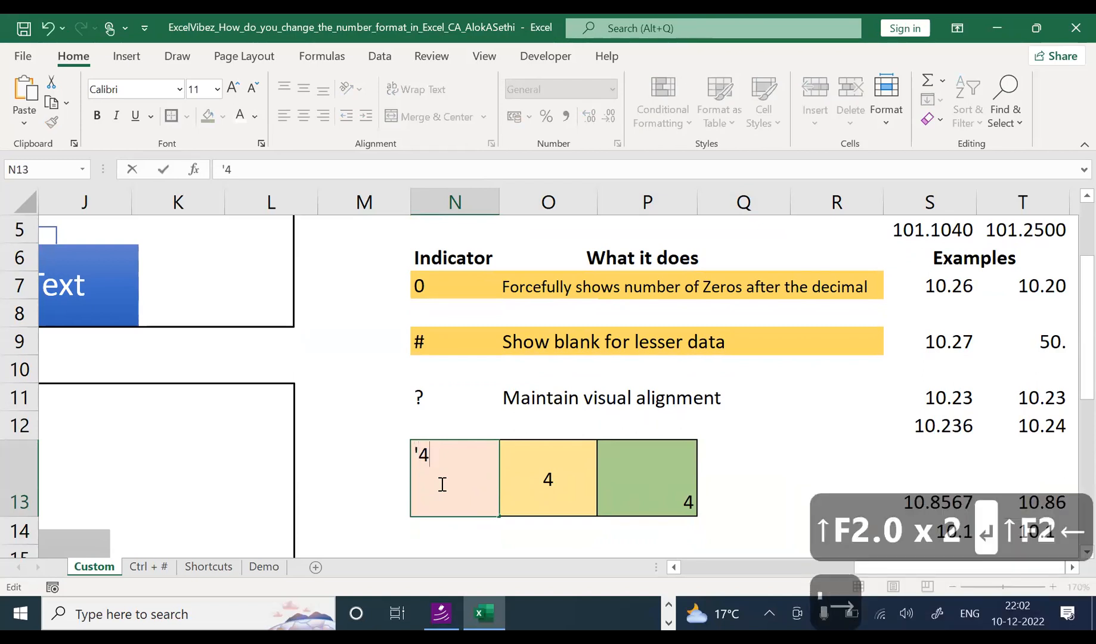
pyautogui.write('.00')
pyautogui.press('Return')
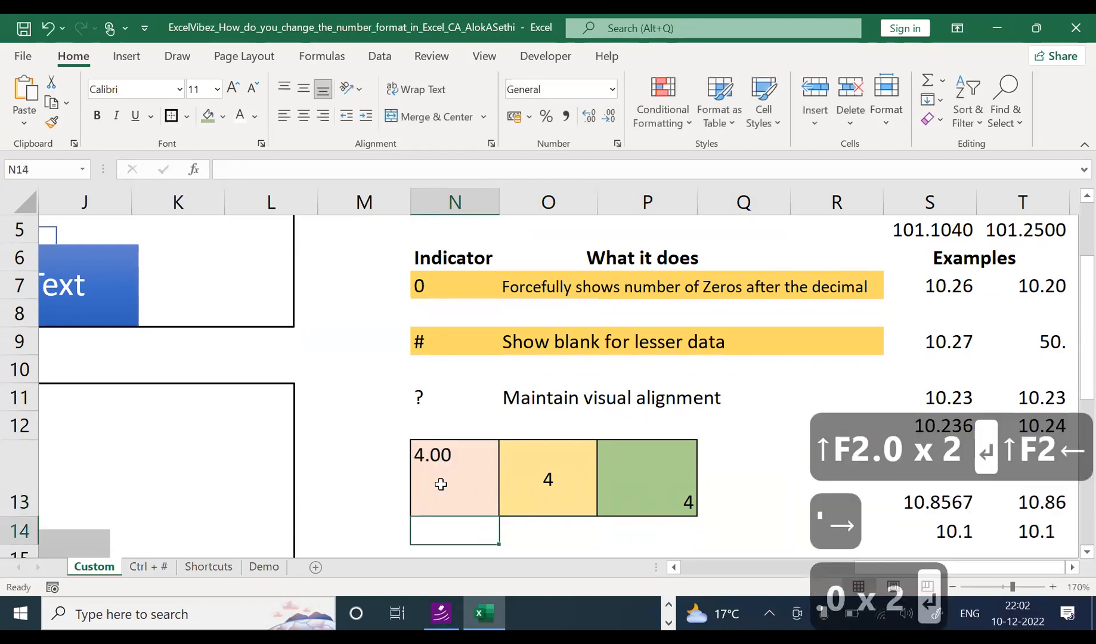
pyautogui.click(441, 484)
# Step: Edit O13 into the text entry '4.000
pyautogui.press('Right')
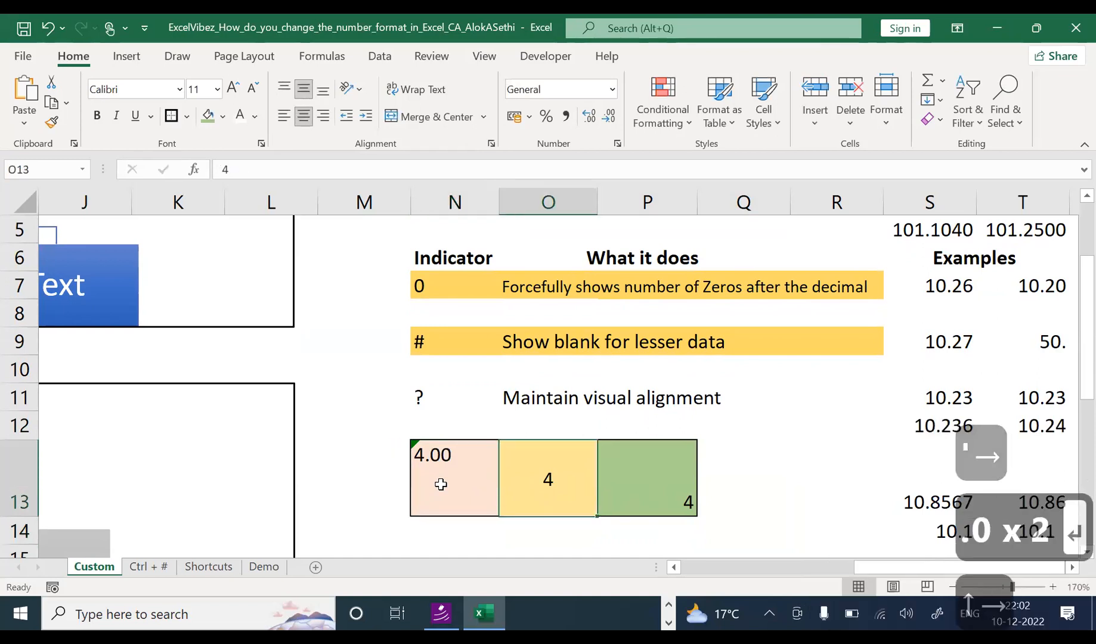
pyautogui.press('F2')
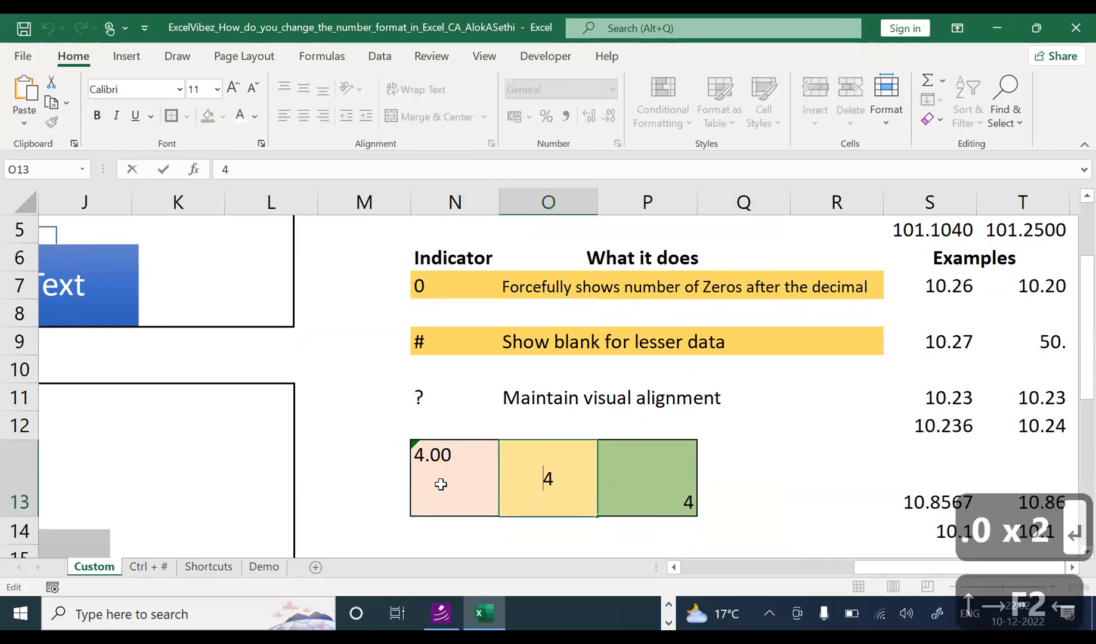
pyautogui.write("'")
pyautogui.press('Right')
pyautogui.write('.000')
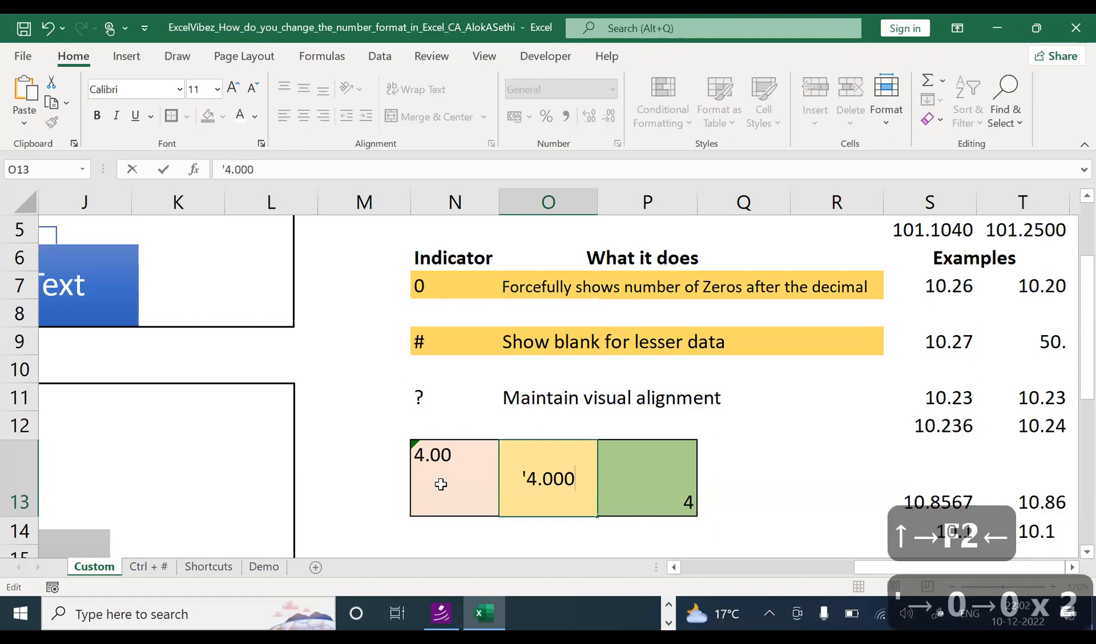
pyautogui.press('Return')
# Step: Edit P13 into the text entry '4.0000, then select N13:P13
pyautogui.press('Up')
pyautogui.press('Right')
pyautogui.press('F2')
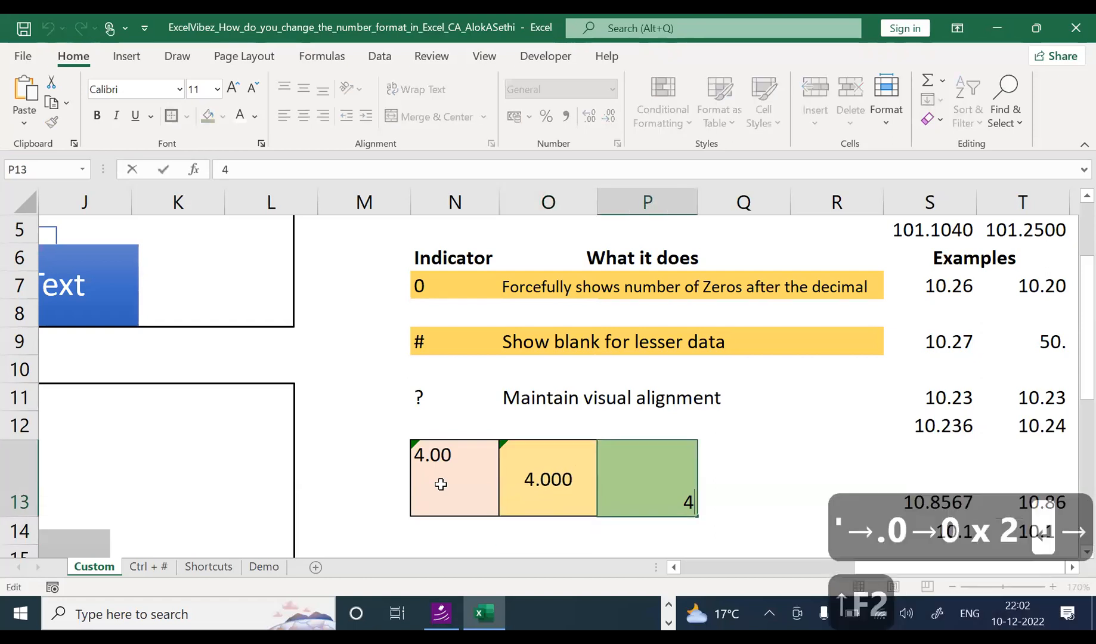
pyautogui.write("'")
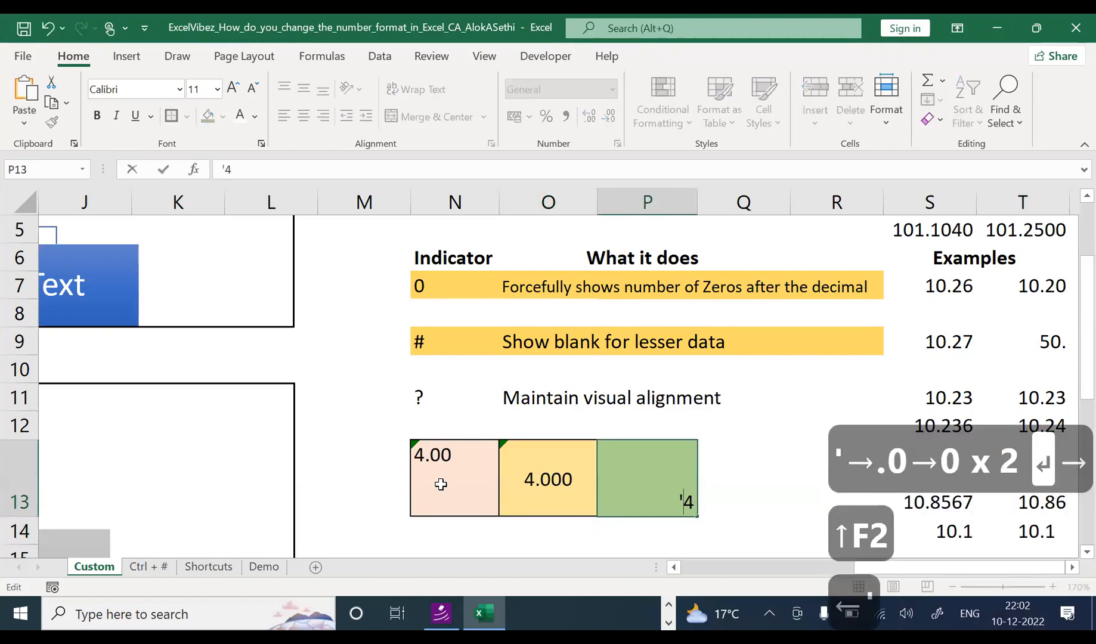
pyautogui.press('Right')
pyautogui.write('.0000')
pyautogui.press('Return')
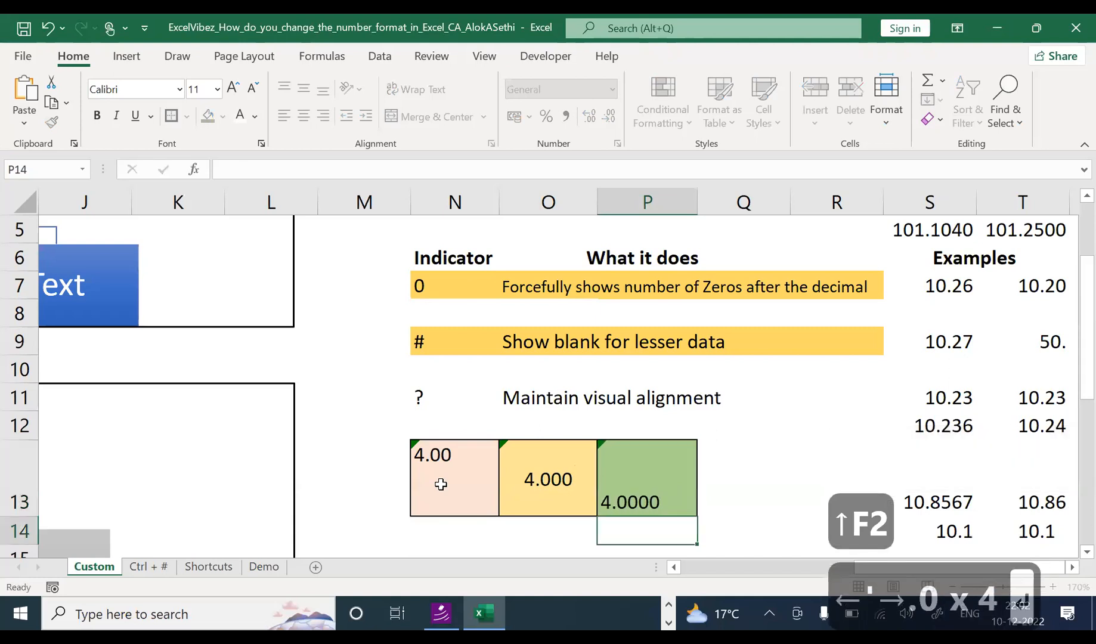
pyautogui.press('Up')
pyautogui.press('Left')
pyautogui.press('Left')
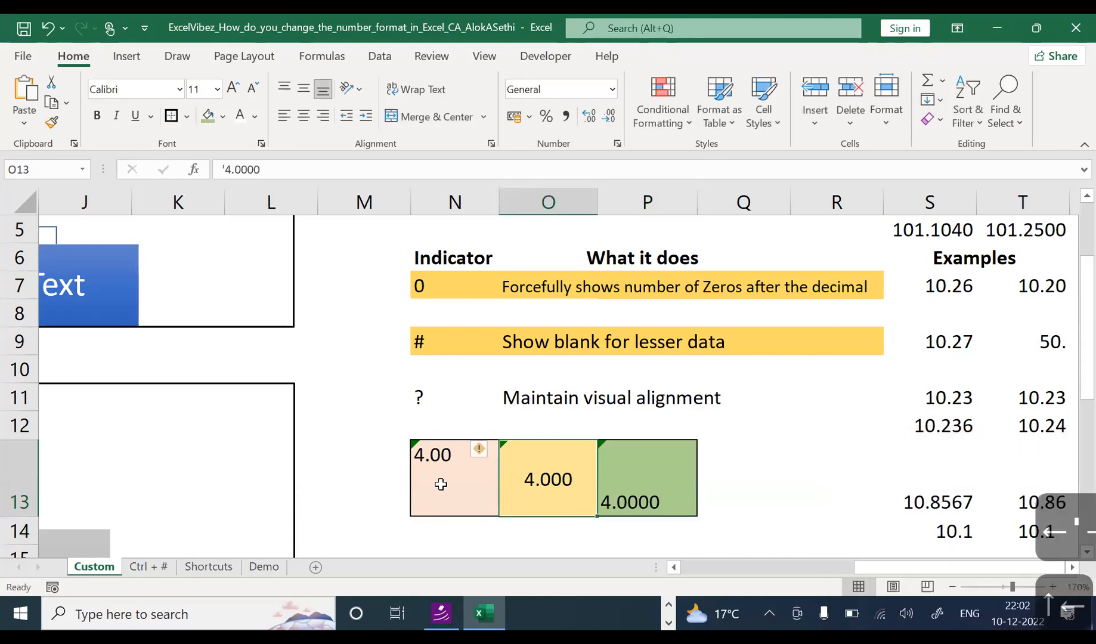
pyautogui.hotkey('shift', 'Right')
pyautogui.hotkey('shift', 'Right')
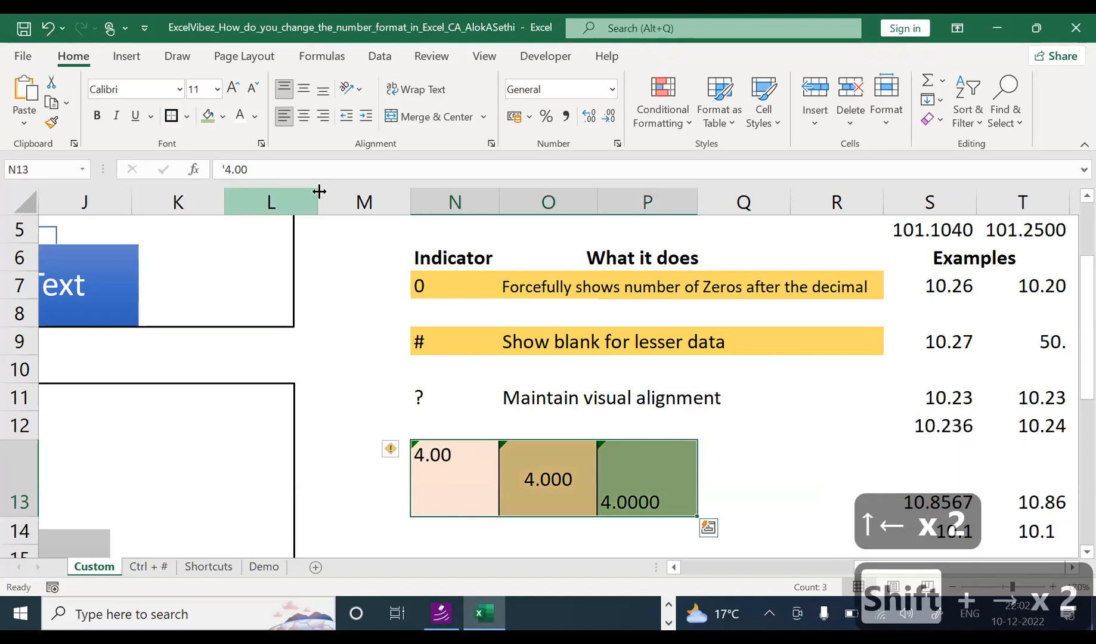
# Step: Align the 4.00, 4.000 and 4.0000 values right and bottom in their cells
pyautogui.click(321, 119)
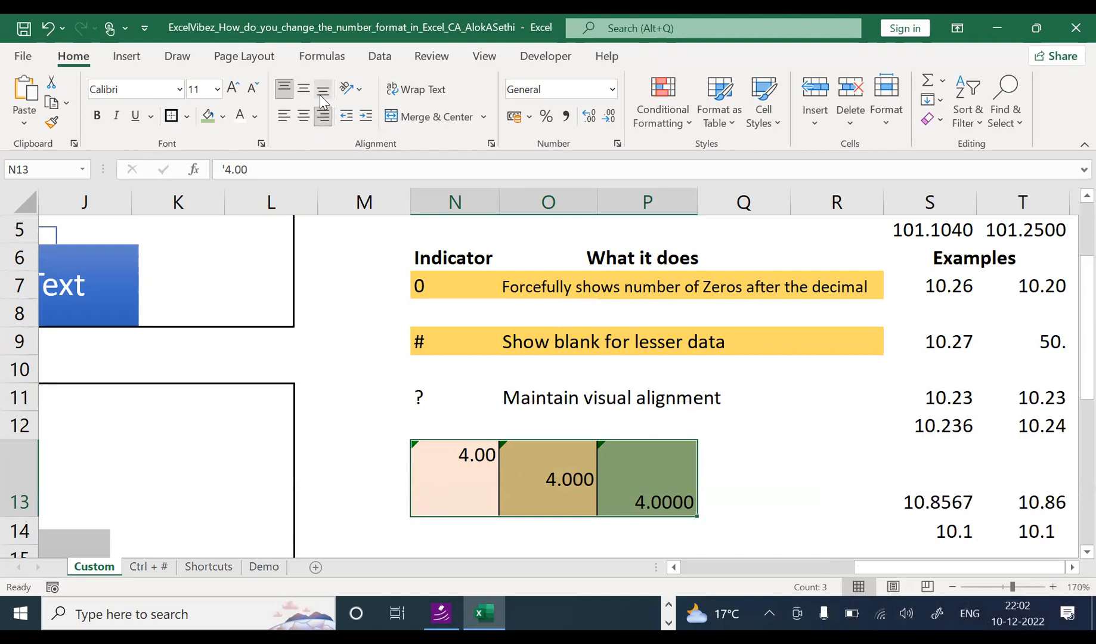
pyautogui.click(322, 91)
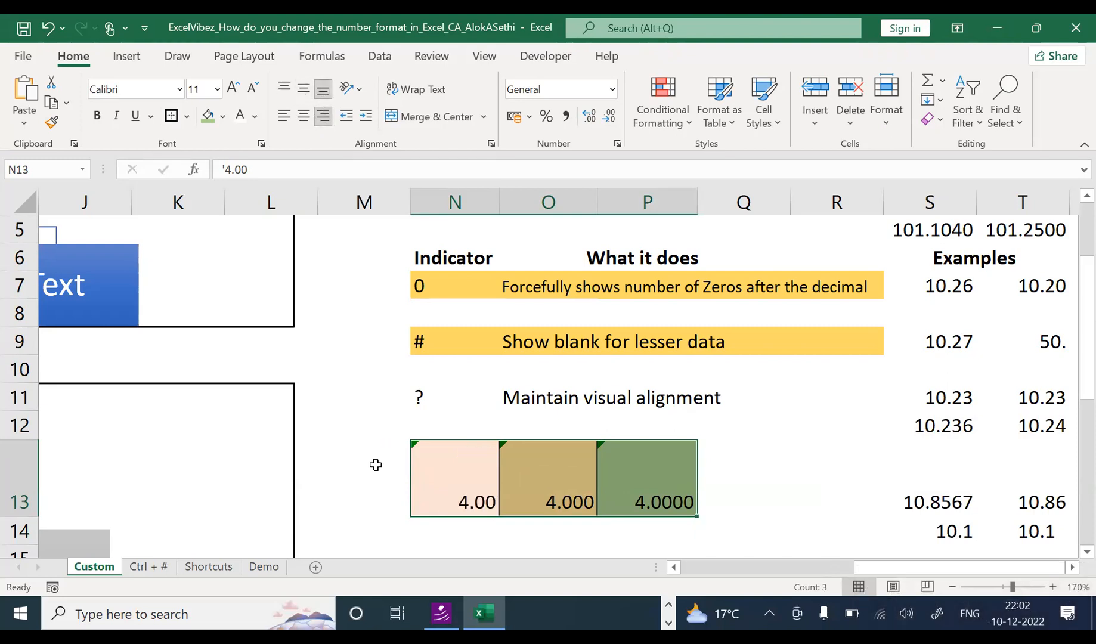
pyautogui.click(441, 522)
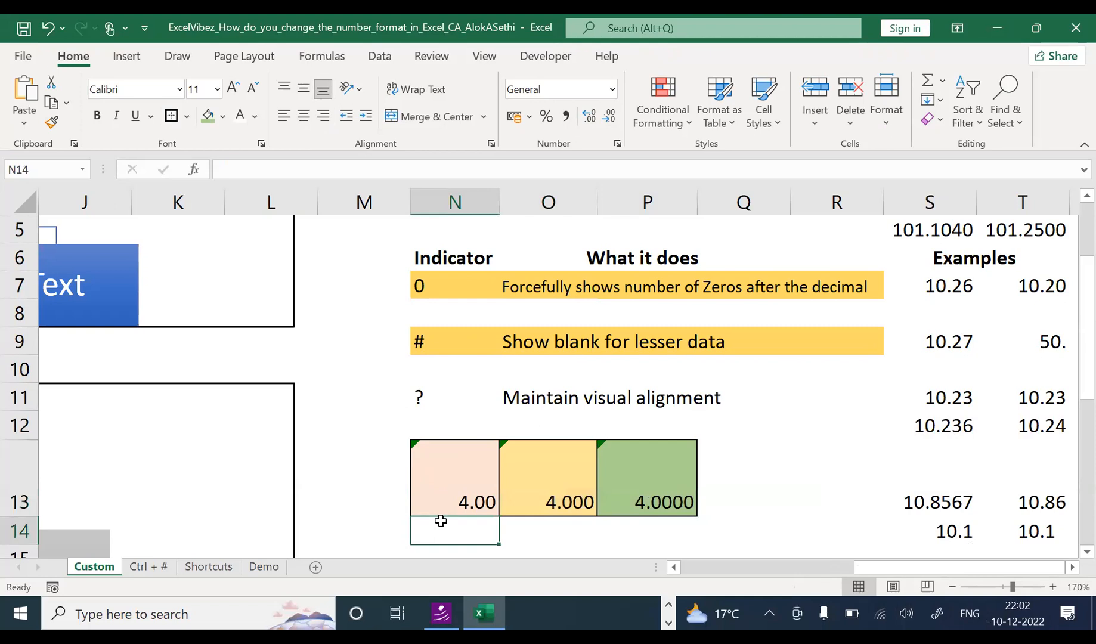
pyautogui.press('Right')
pyautogui.press('Up')
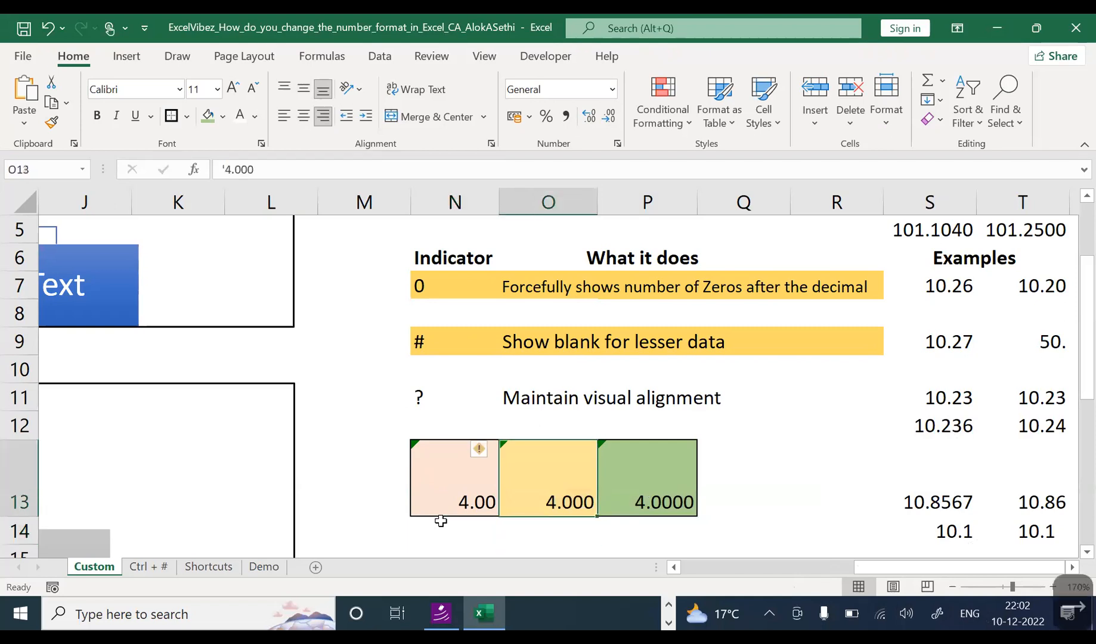
pyautogui.press('Down')
pyautogui.press('Left')
pyautogui.press('Right')
pyautogui.press('Up')
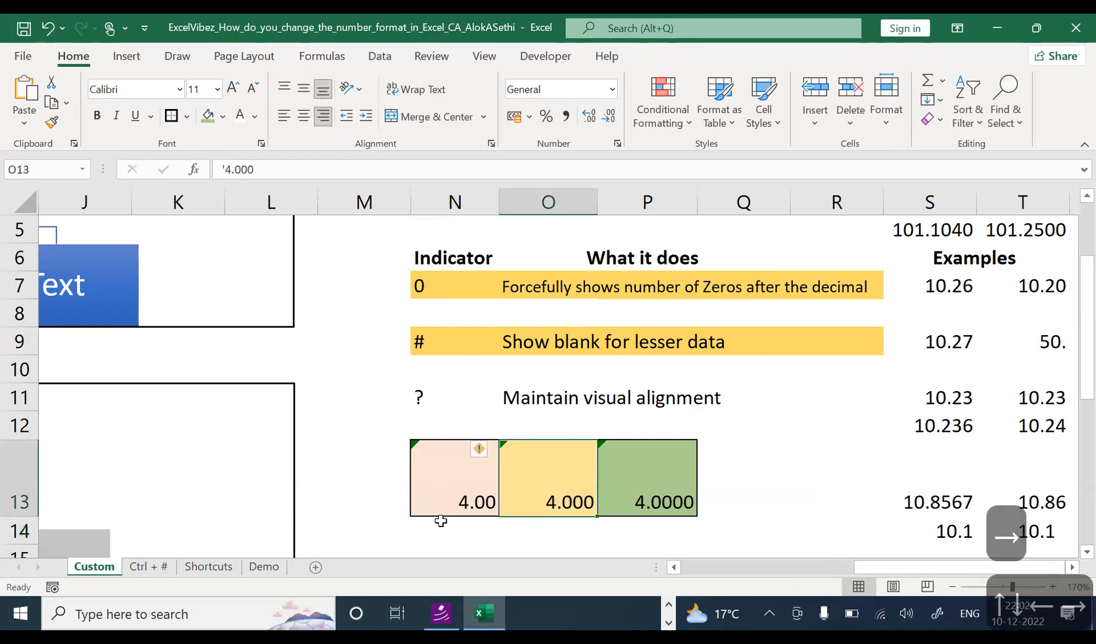
# Step: Copy 4.000 from O13 and paste it into N14
pyautogui.hotkey('ctrl', 'c')
pyautogui.press('Down')
pyautogui.press('Left')
pyautogui.press('Return')
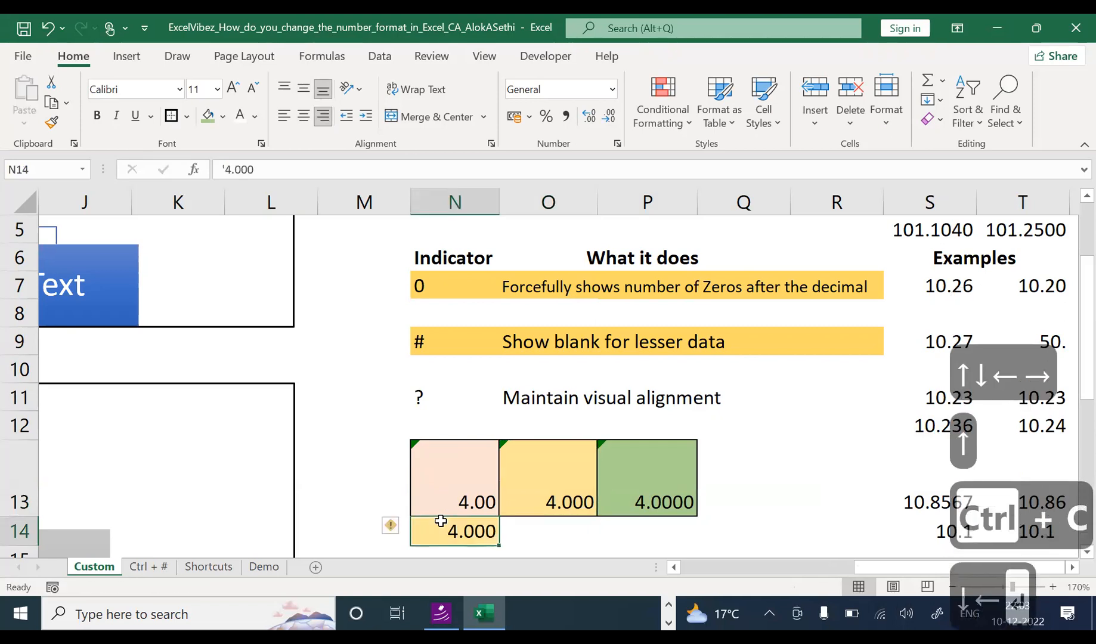
# Step: Copy 4.0000 from P13 and paste it into N15
pyautogui.press('Right')
pyautogui.press('Up')
pyautogui.press('Right')
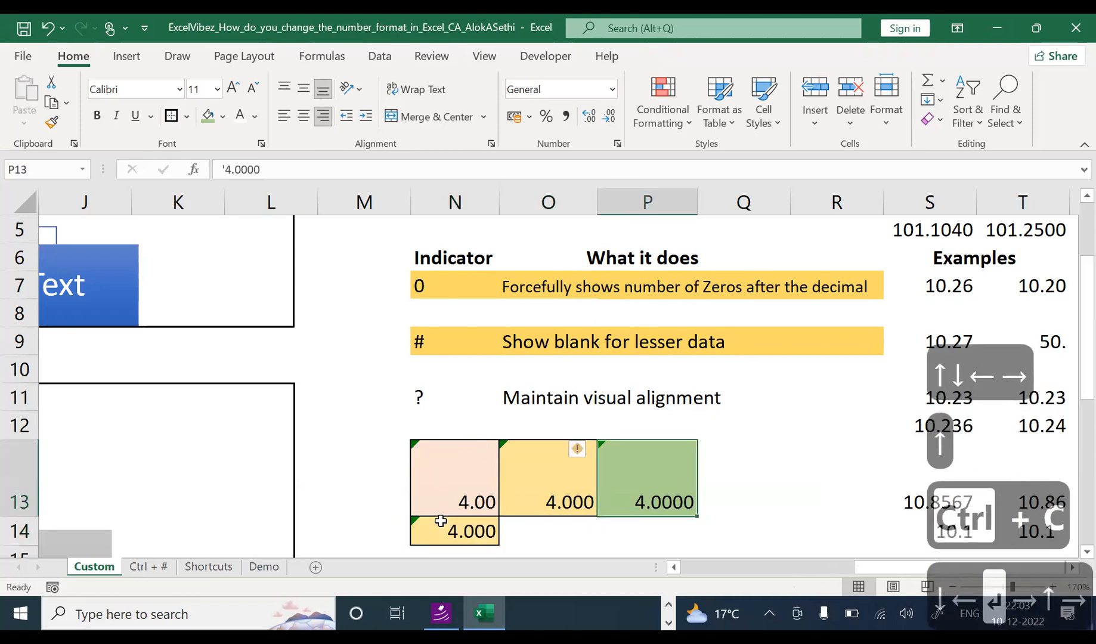
pyautogui.hotkey('ctrl', 'c')
pyautogui.press('Down')
pyautogui.press('Down')
pyautogui.press('Left')
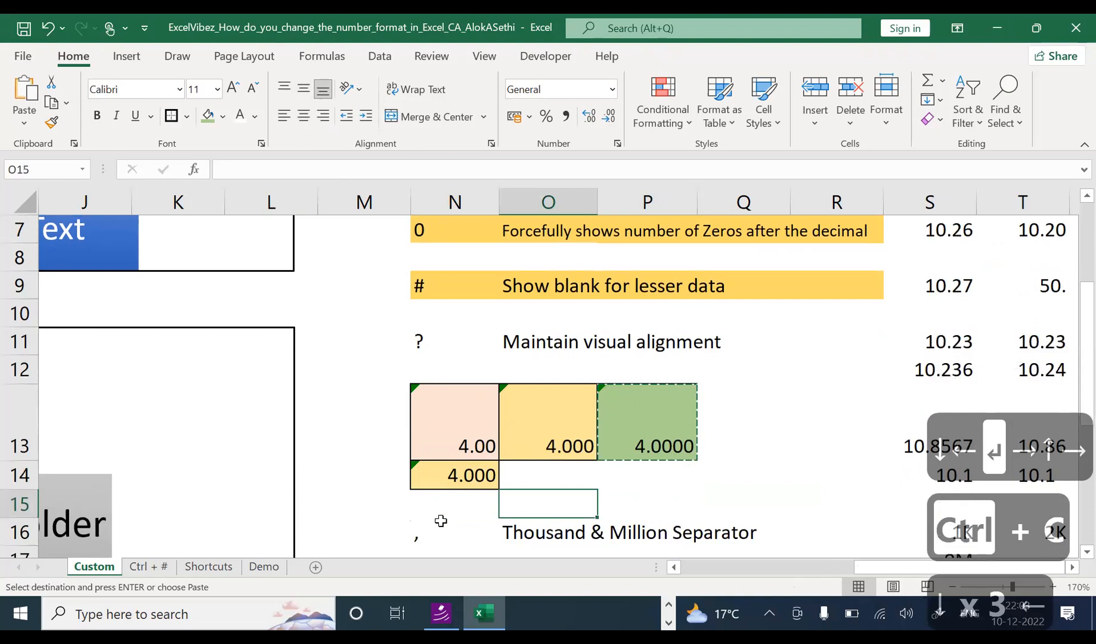
pyautogui.press('Left')
pyautogui.press('Return')
pyautogui.press('Up')
pyautogui.press('Up')
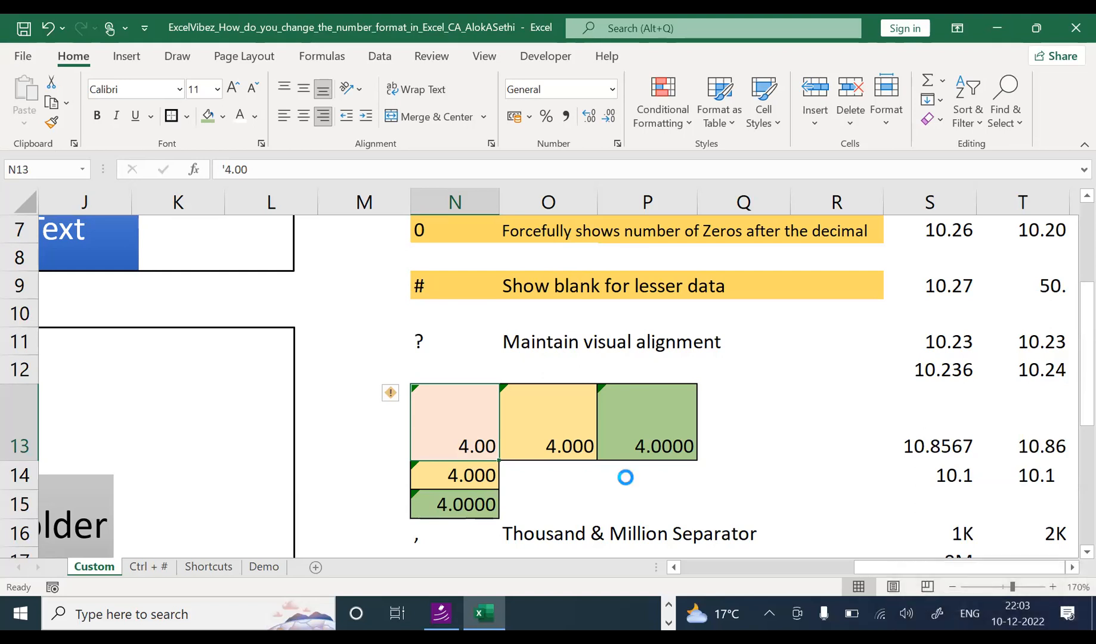
# Step: Empty O13 and P13 of their 4.000 and 4.0000 entries, keeping the yellow and green fills
pyautogui.scroll(2, 631, 475)
pyautogui.scroll(2, 634, 475)
pyautogui.moveTo(1087, 361); pyautogui.dragTo(1087, 394)
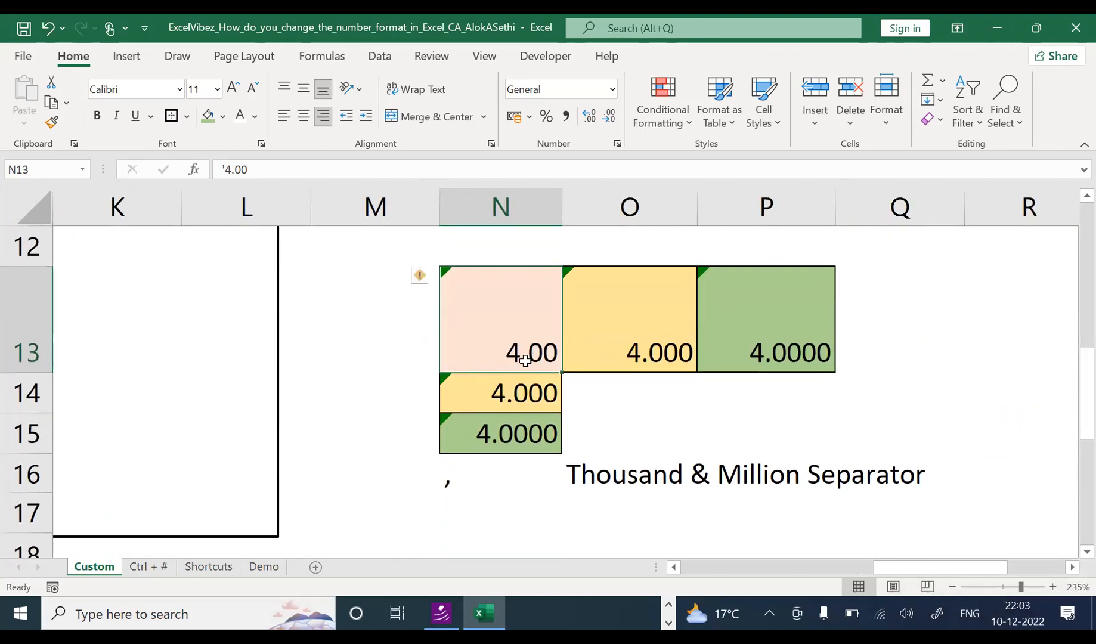
pyautogui.click(483, 397)
pyautogui.click(473, 417)
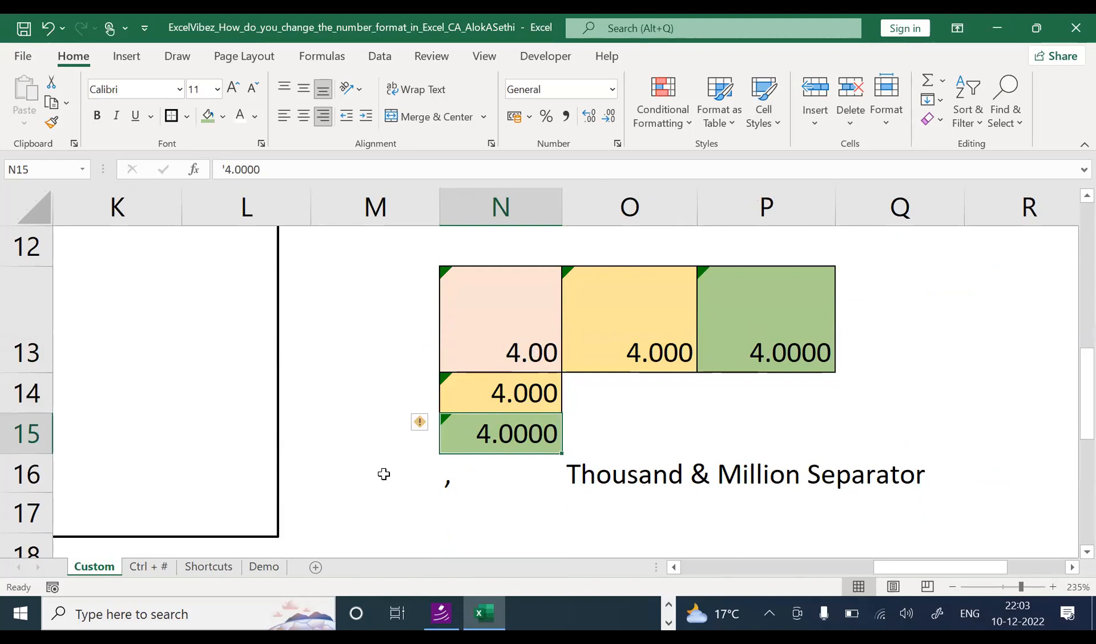
pyautogui.moveTo(633, 320); pyautogui.dragTo(735, 332)
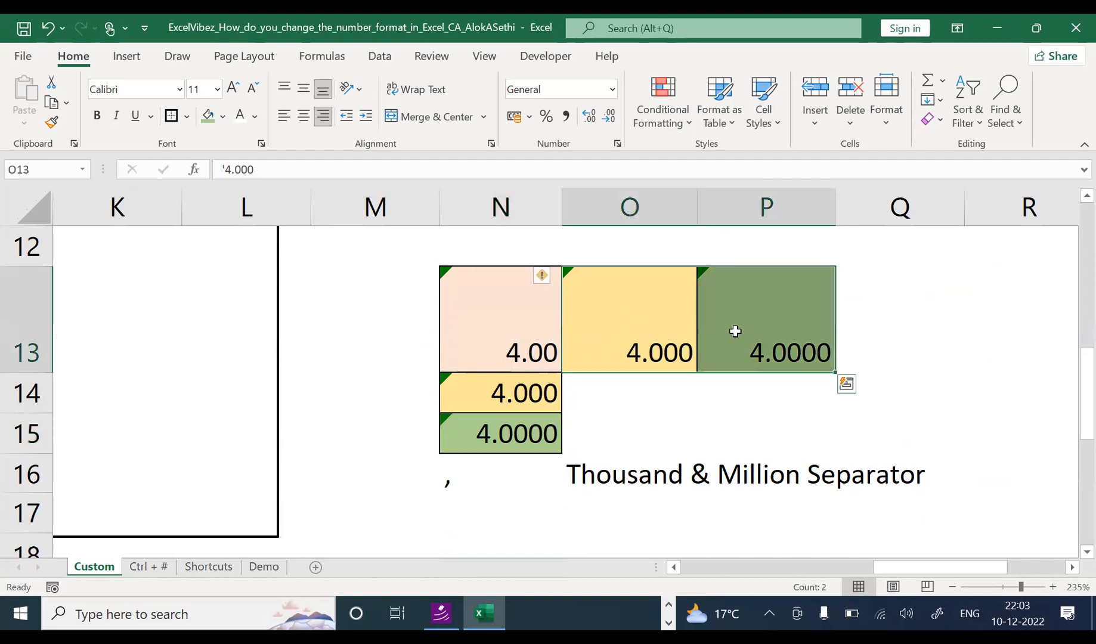
pyautogui.press('Delete')
pyautogui.press('Delete')
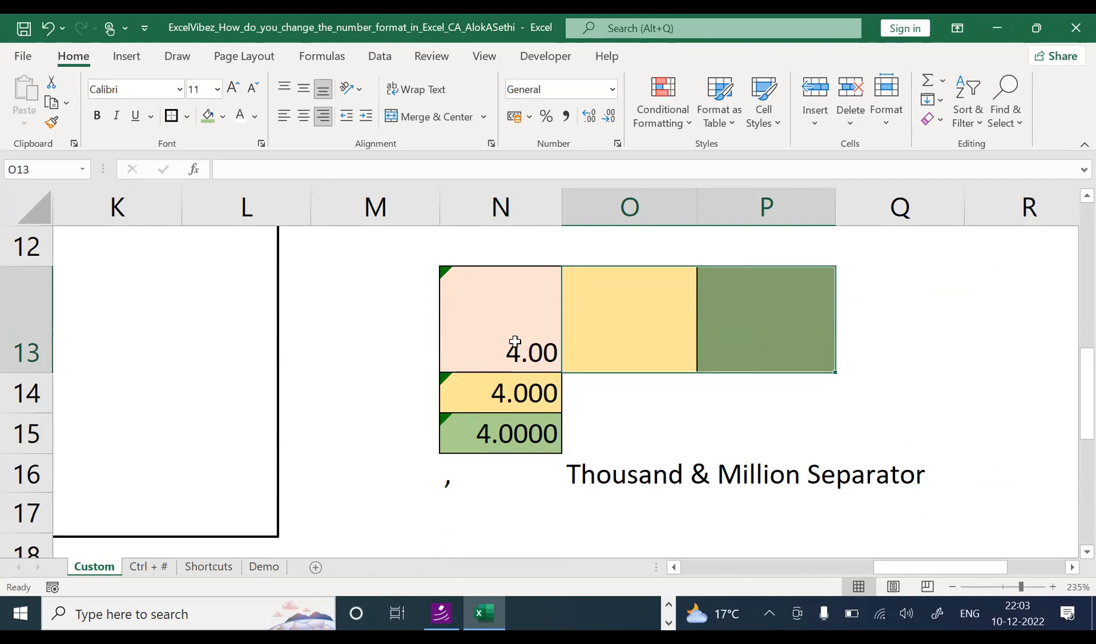
# Step: Try adding extra trailing zeros to N13 and N14, then undo back to the original entries
pyautogui.click(535, 353)
pyautogui.doubleClick(535, 353)
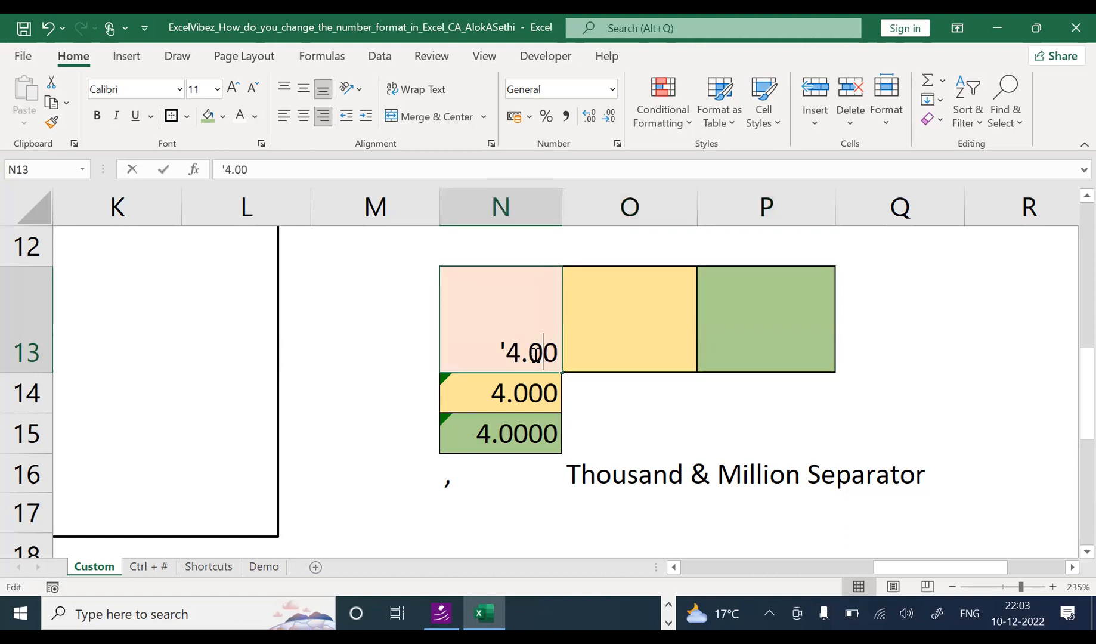
pyautogui.write('00')
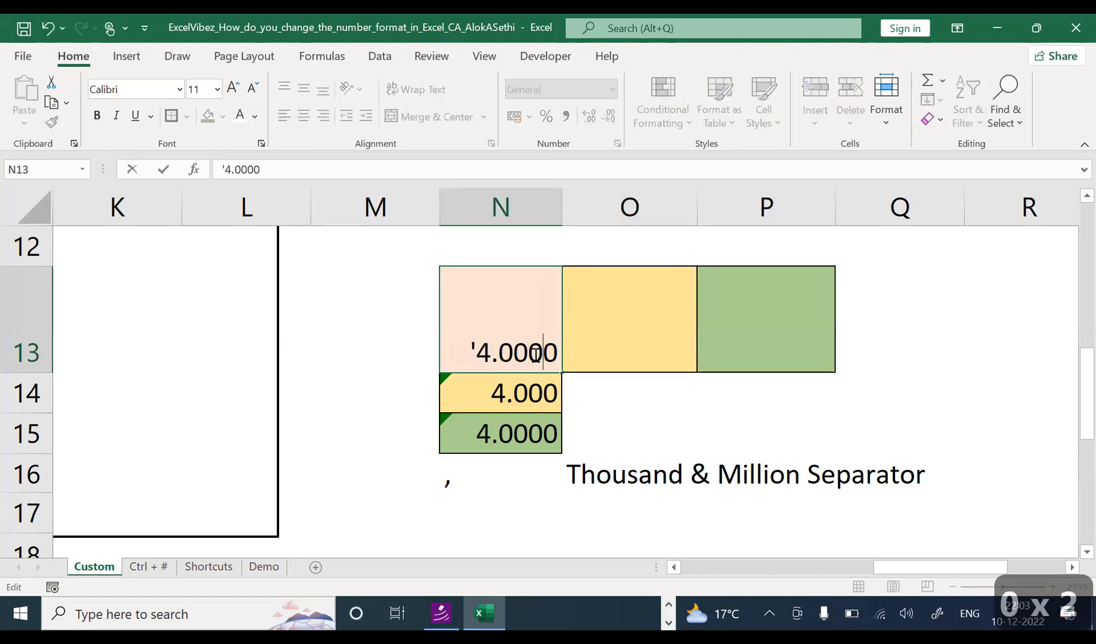
pyautogui.press('Return')
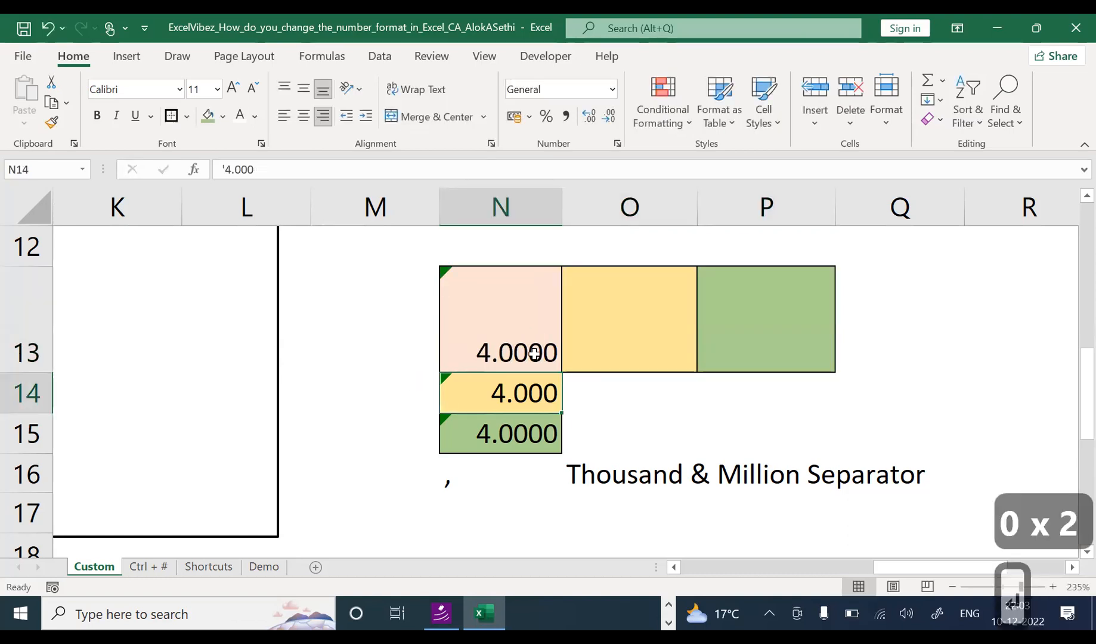
pyautogui.press('F2')
pyautogui.write('0')
pyautogui.press('Return')
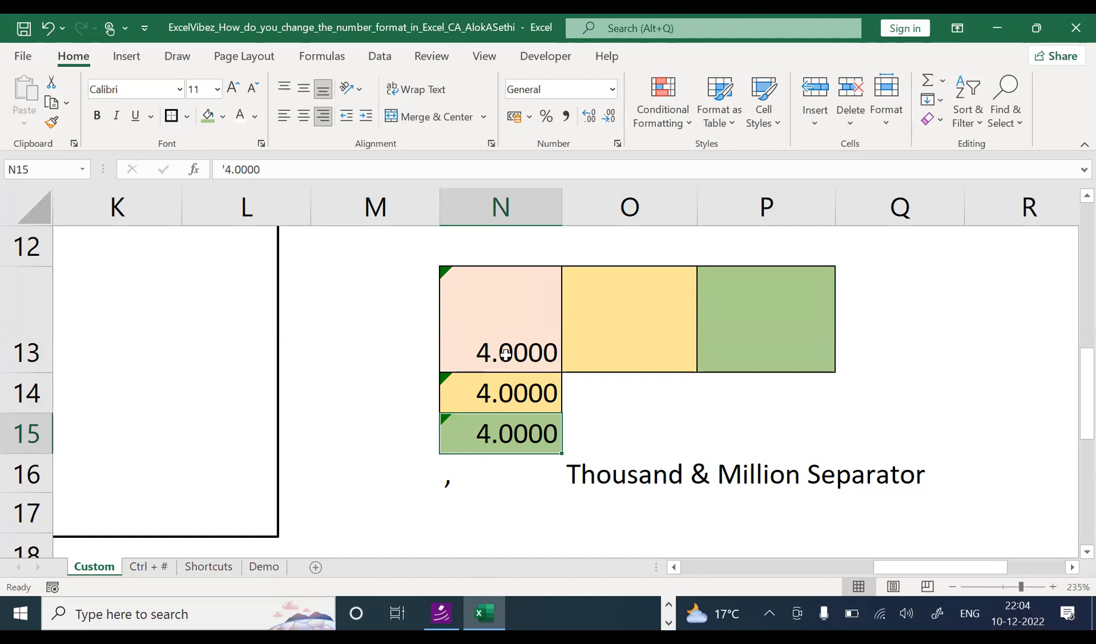
pyautogui.hotkey('ctrl', 'z')
pyautogui.hotkey('ctrl', 'z')
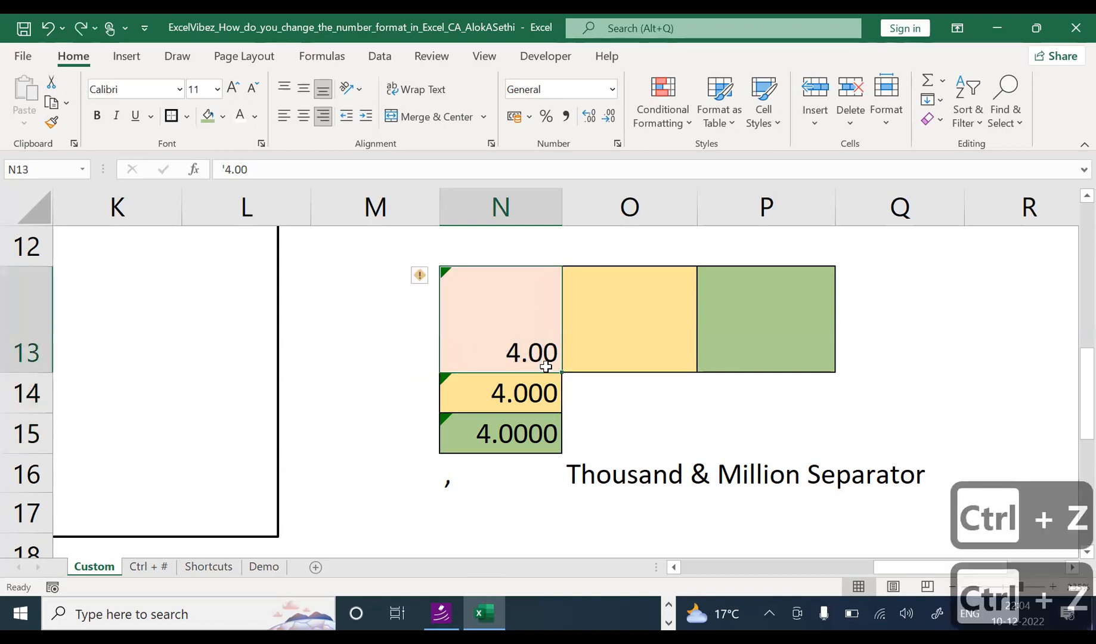
# Step: Try trimming zeros from N15 and N14, then undo to keep the 4.00, 4.000 and 4.0000 text samples
pyautogui.click(534, 394)
pyautogui.click(540, 435)
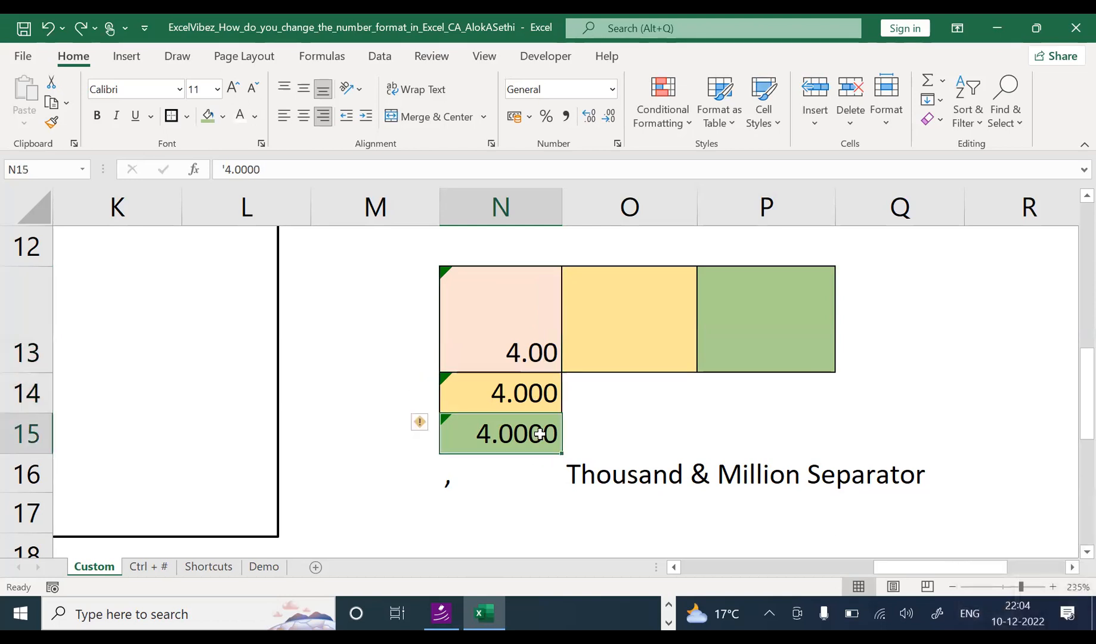
pyautogui.doubleClick(539, 434)
pyautogui.press('BackSpace')
pyautogui.press('BackSpace')
pyautogui.hotkey('shift', 'Return')
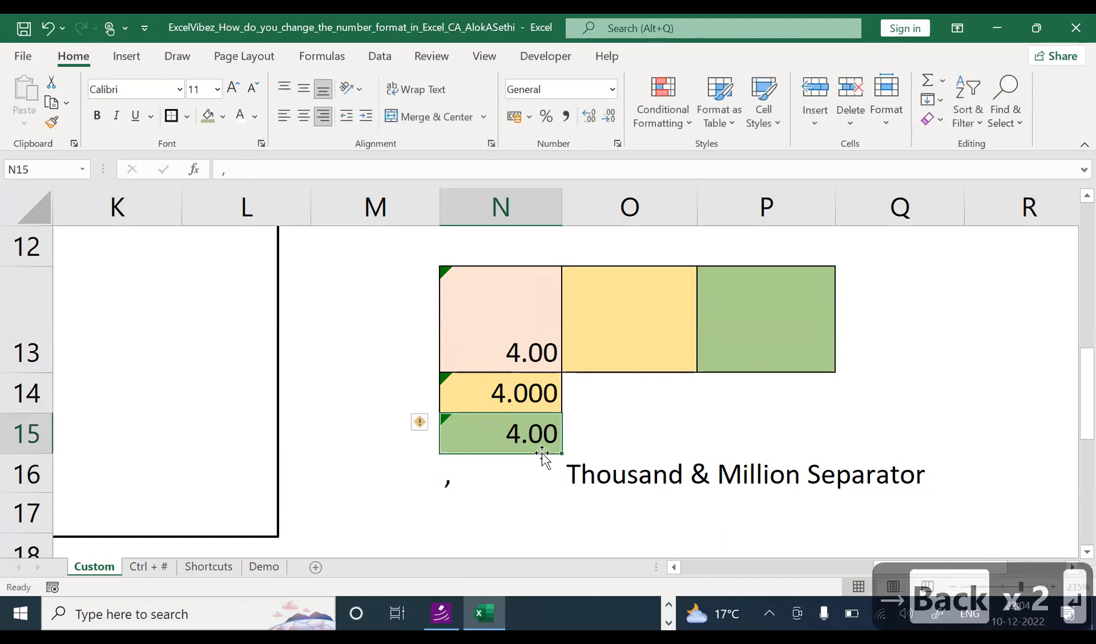
pyautogui.press('F2')
pyautogui.press('BackSpace')
pyautogui.press('Return')
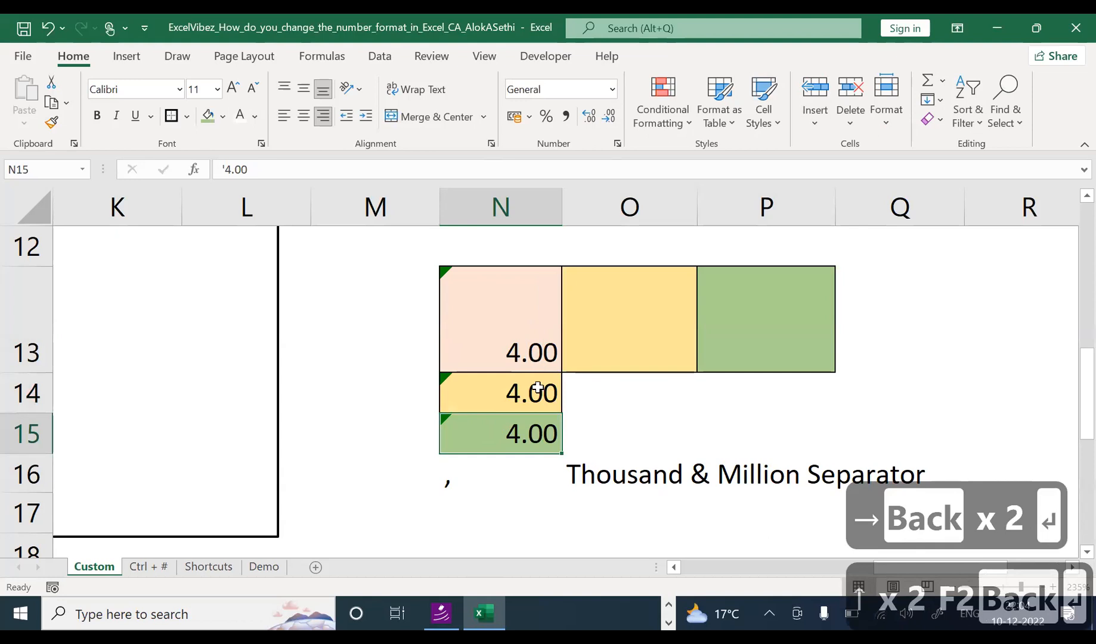
pyautogui.hotkey('ctrl', 'z')
pyautogui.hotkey('ctrl', 'z')
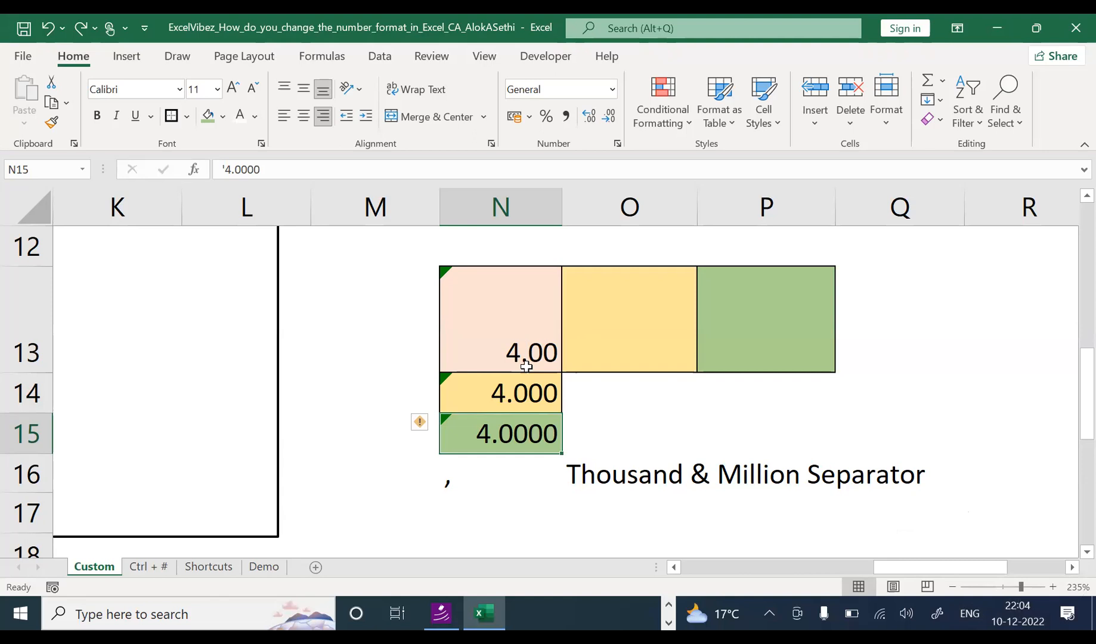
# Step: Select and review the example cells N13 to N15 in column N
pyautogui.click(526, 366)
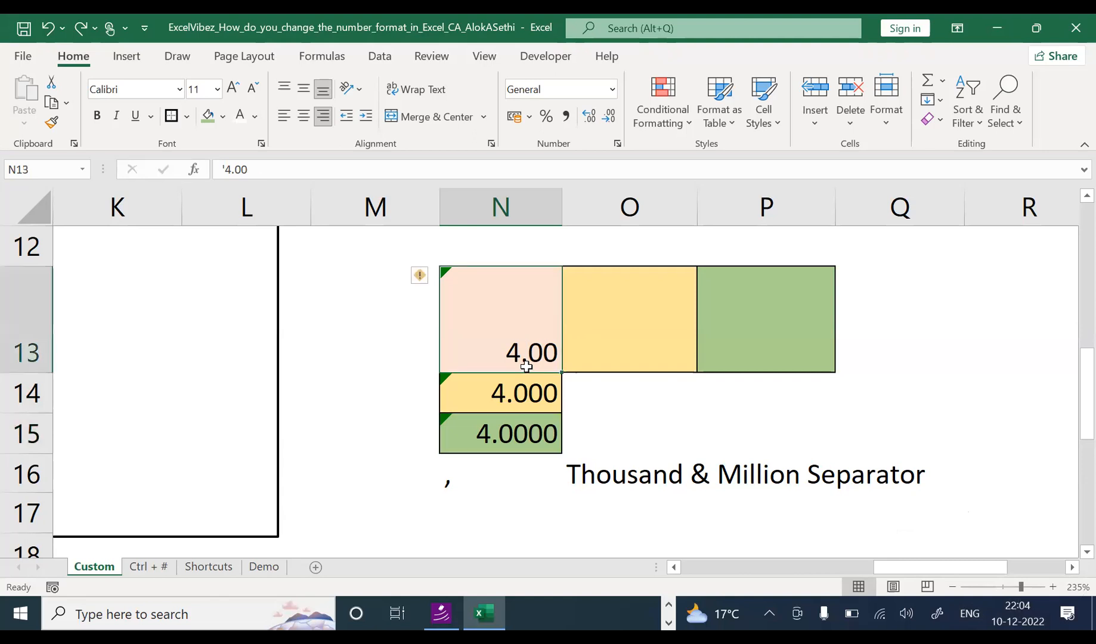
pyautogui.moveTo(518, 308); pyautogui.dragTo(442, 568)
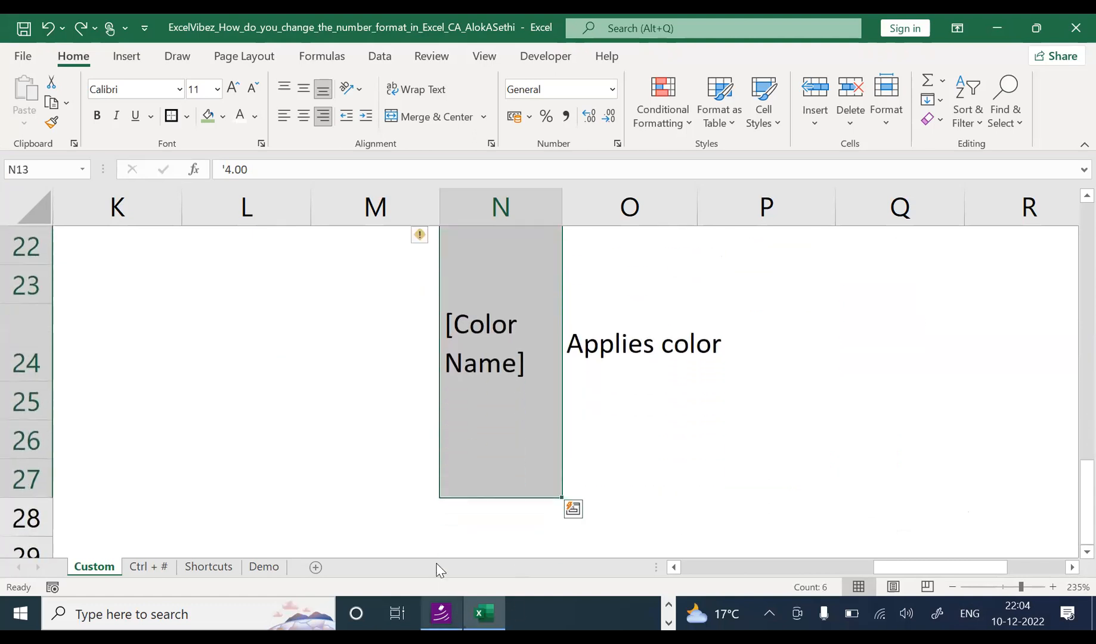
pyautogui.click(424, 471)
pyautogui.press('Up')
pyautogui.press('Up')
pyautogui.press('Up')
pyautogui.press('Up')
pyautogui.press('Up')
pyautogui.press('Up')
pyautogui.press('Up')
pyautogui.press('Up')
pyautogui.press('Up')
pyautogui.press('Up')
pyautogui.press('Up')
pyautogui.press('Up')
pyautogui.press('Up')
pyautogui.press('Up')
pyautogui.press('Up')
pyautogui.press('Up')
pyautogui.press('Up')
pyautogui.press('Up')
pyautogui.press('Up')
pyautogui.press('Up')
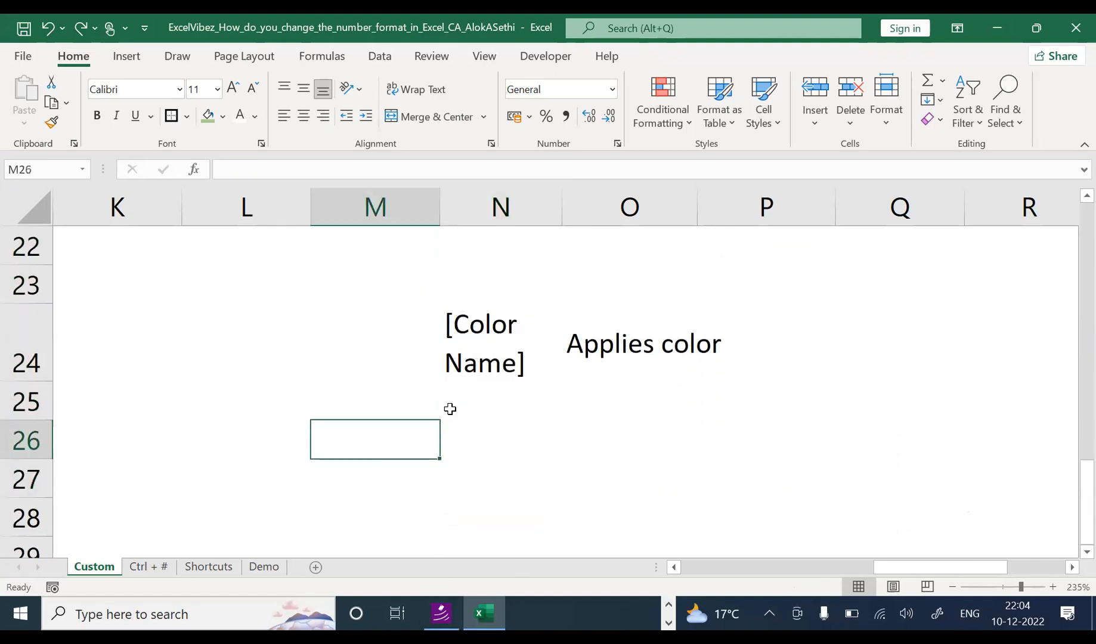
pyautogui.press('Down')
pyautogui.press('Down')
pyautogui.press('Down')
pyautogui.press('Down')
pyautogui.press('Down')
pyautogui.press('Down')
pyautogui.press('Down')
pyautogui.press('Down')
pyautogui.press('Down')
pyautogui.press('Down')
pyautogui.press('Down')
pyautogui.press('Down')
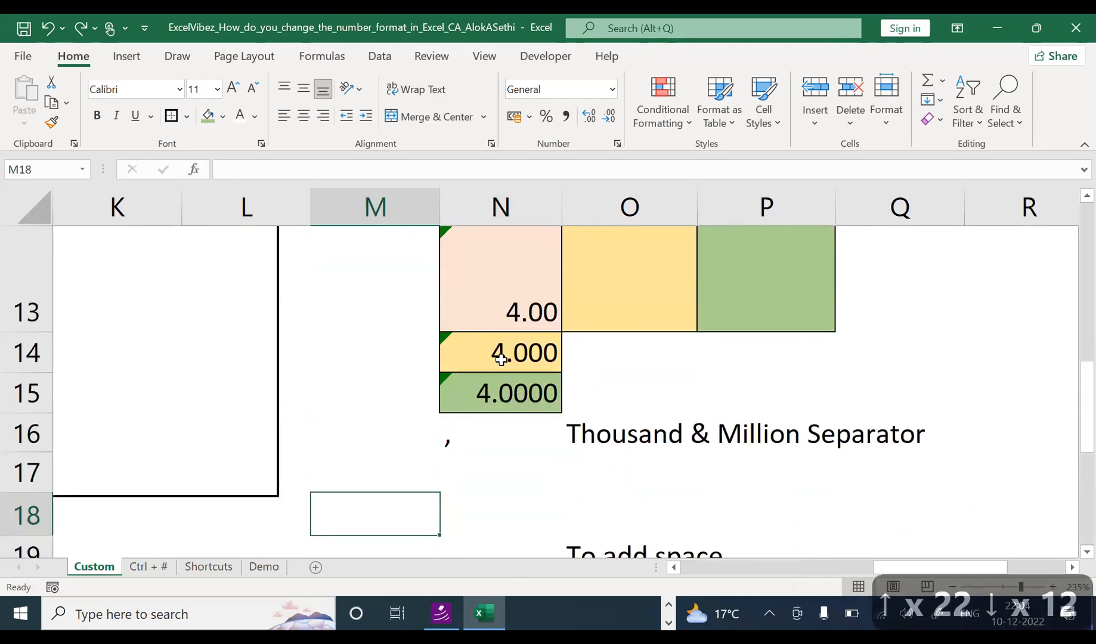
pyautogui.moveTo(513, 301); pyautogui.dragTo(510, 385)
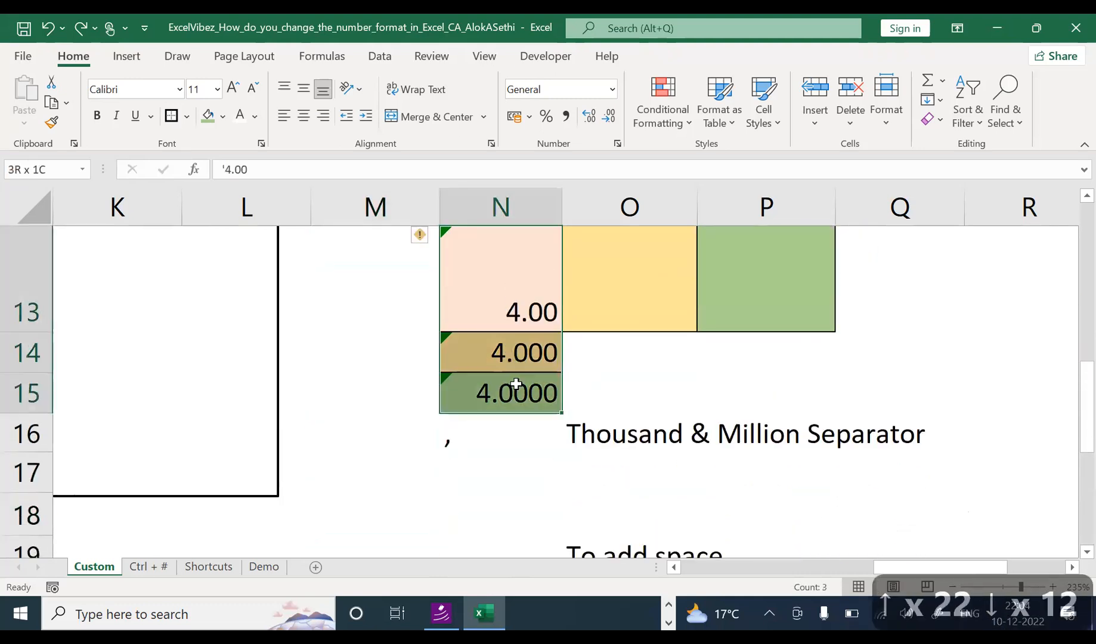
pyautogui.click(422, 239)
pyautogui.click(476, 303)
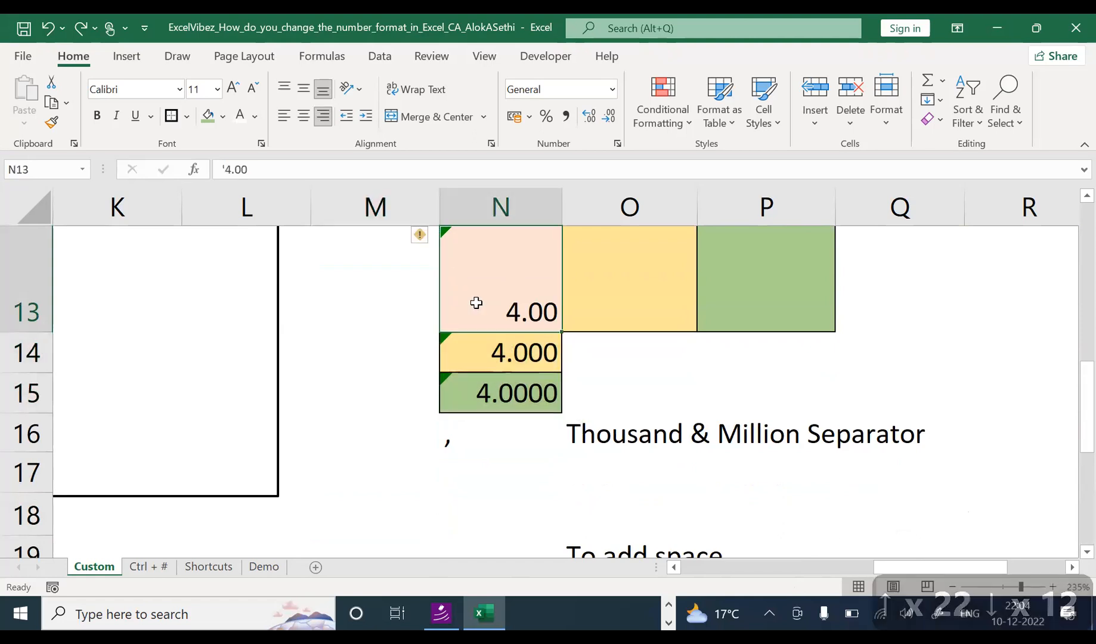
pyautogui.press('Right')
pyautogui.press('Right')
pyautogui.press('Right')
pyautogui.press('Right')
pyautogui.press('Right')
pyautogui.press('Right')
pyautogui.press('Right')
pyautogui.press('Right')
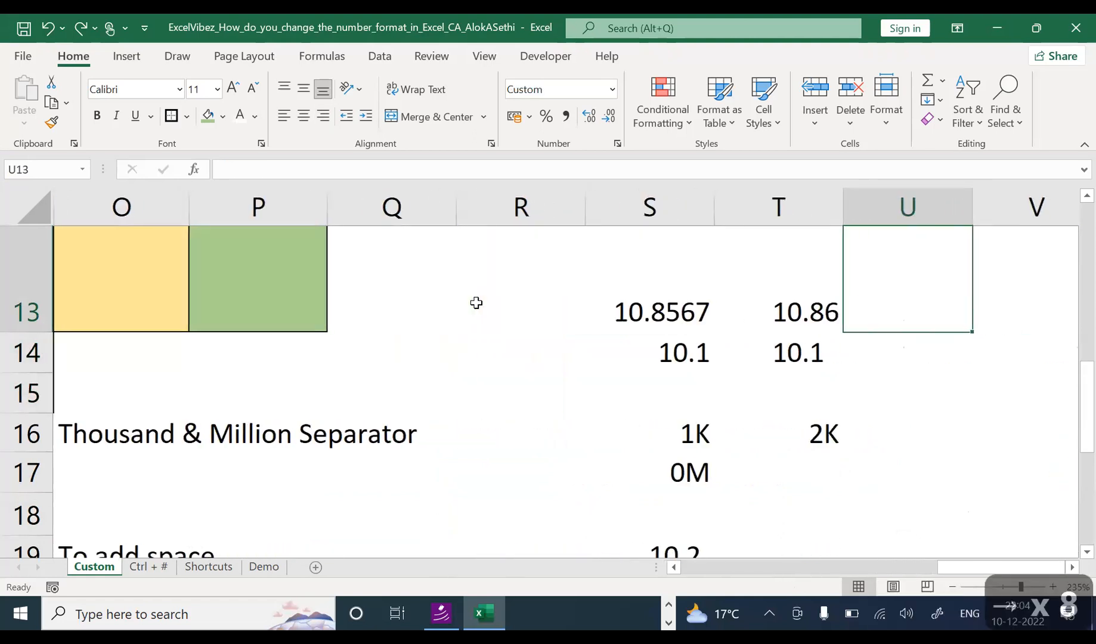
pyautogui.press('Up')
pyautogui.press('Up')
pyautogui.press('Up')
pyautogui.press('Up')
pyautogui.press('Up')
pyautogui.press('Up')
pyautogui.press('Up')
pyautogui.press('Up')
pyautogui.press('Up')
pyautogui.press('Up')
pyautogui.press('Up')
pyautogui.press('Up')
pyautogui.press('Up')
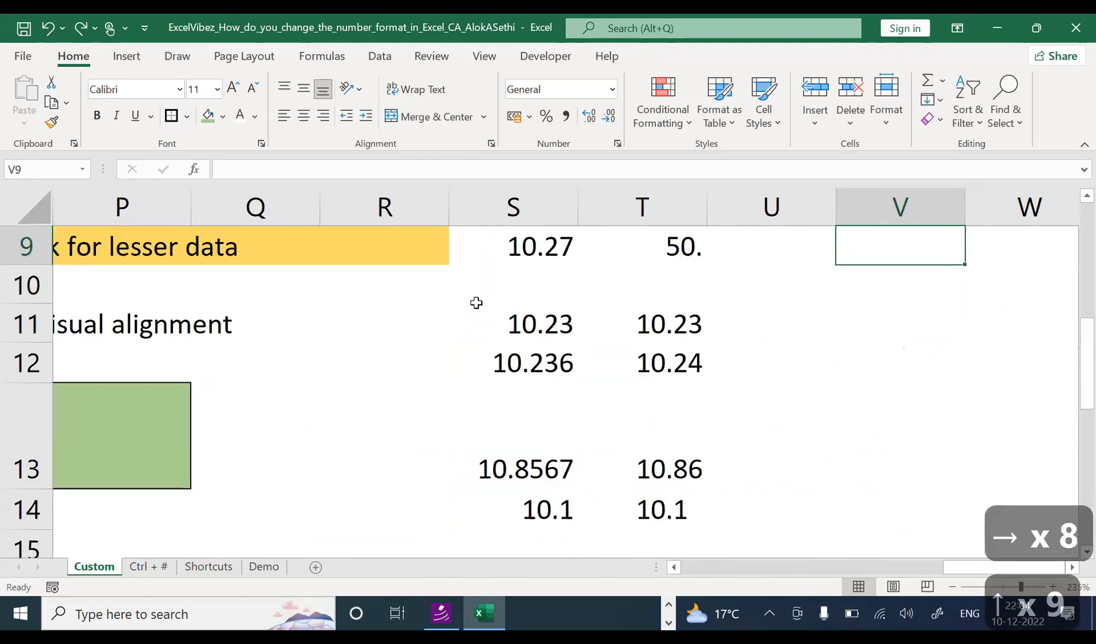
pyautogui.press('Left')
pyautogui.press('Left')
pyautogui.press('Left')
pyautogui.press('Left')
pyautogui.press('Left')
pyautogui.press('Left')
pyautogui.press('Left')
pyautogui.press('Left')
pyautogui.press('Left')
pyautogui.press('Left')
# Step: Select the ? Maintain visual alignment row N11:R11 and fill it with the gold theme colour
pyautogui.press('Down')
pyautogui.press('Down')
pyautogui.press('Down')
pyautogui.press('Down')
pyautogui.press('Down')
pyautogui.press('Down')
pyautogui.press('Down')
pyautogui.press('Down')
pyautogui.press('Down')
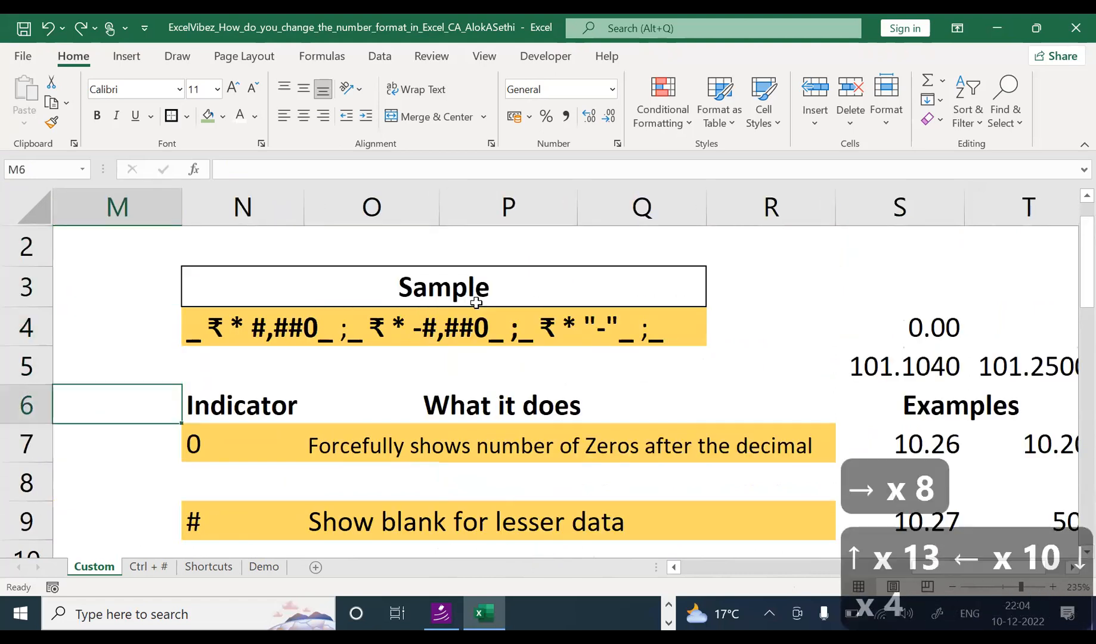
pyautogui.press('Right')
pyautogui.press('Right')
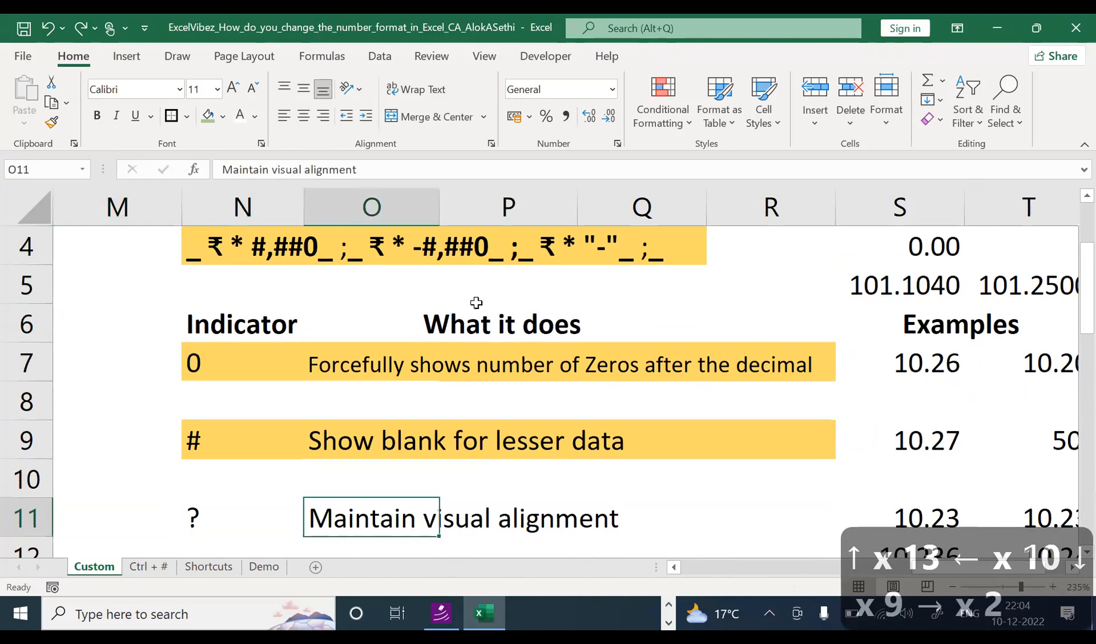
pyautogui.press('Left')
pyautogui.hotkey('shift', 'Right')
pyautogui.hotkey('shift', 'Right')
pyautogui.hotkey('shift', 'Right')
pyautogui.hotkey('shift', 'Right')
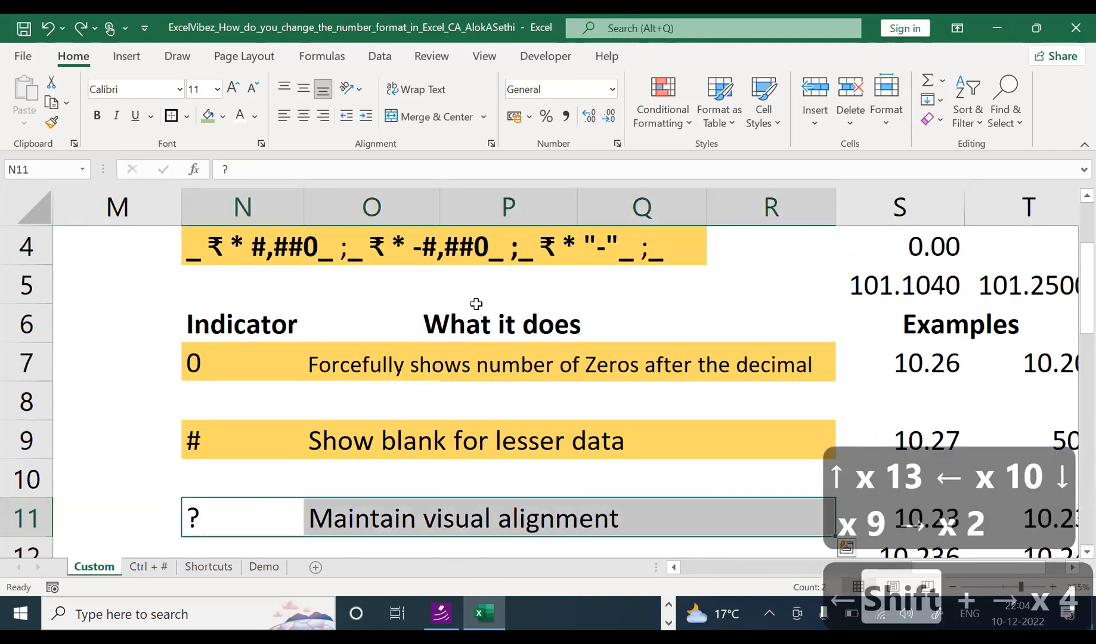
pyautogui.click(223, 117)
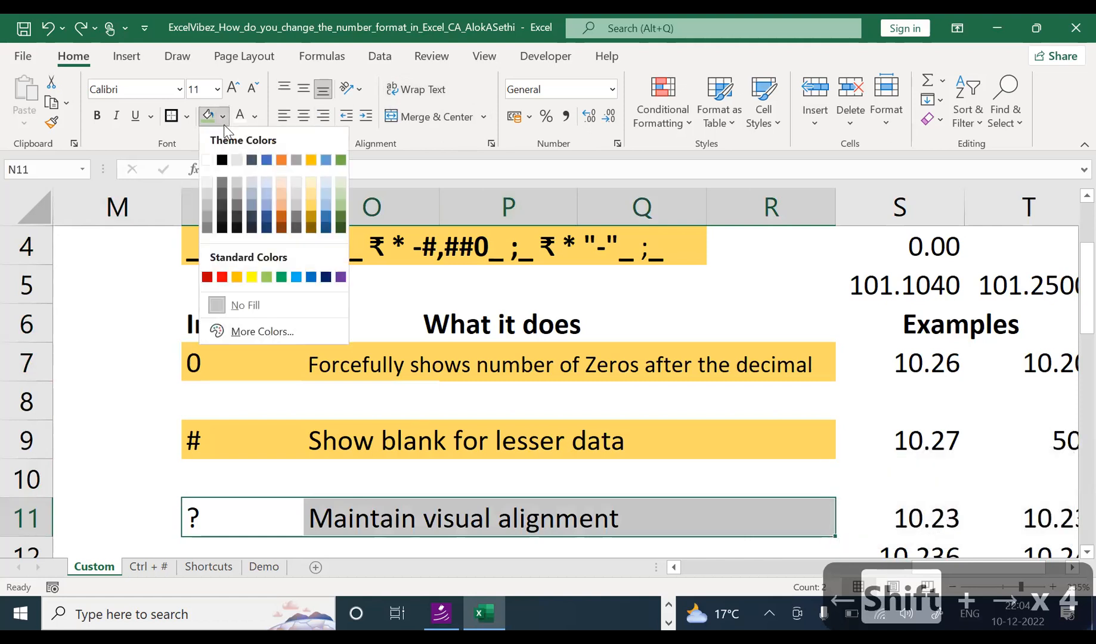
pyautogui.click(310, 216)
# Step: Compare with the # row, then move on to the alignment examples in column S
pyautogui.click(369, 425)
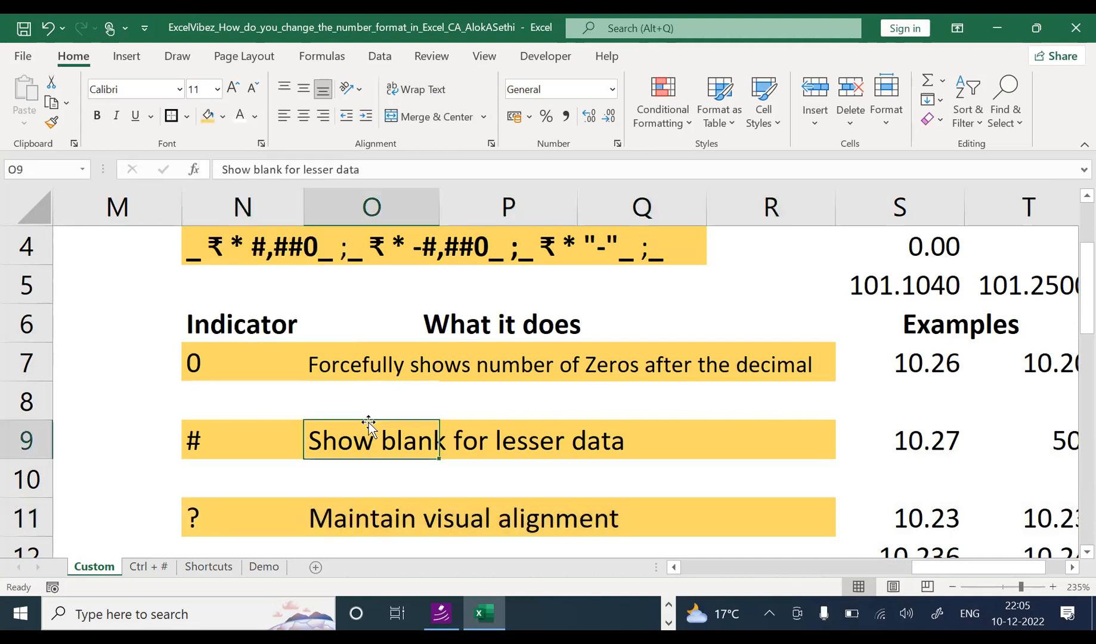
pyautogui.press('Down')
pyautogui.press('Down')
pyautogui.press('Down')
pyautogui.press('Down')
pyautogui.press('Down')
pyautogui.press('Down')
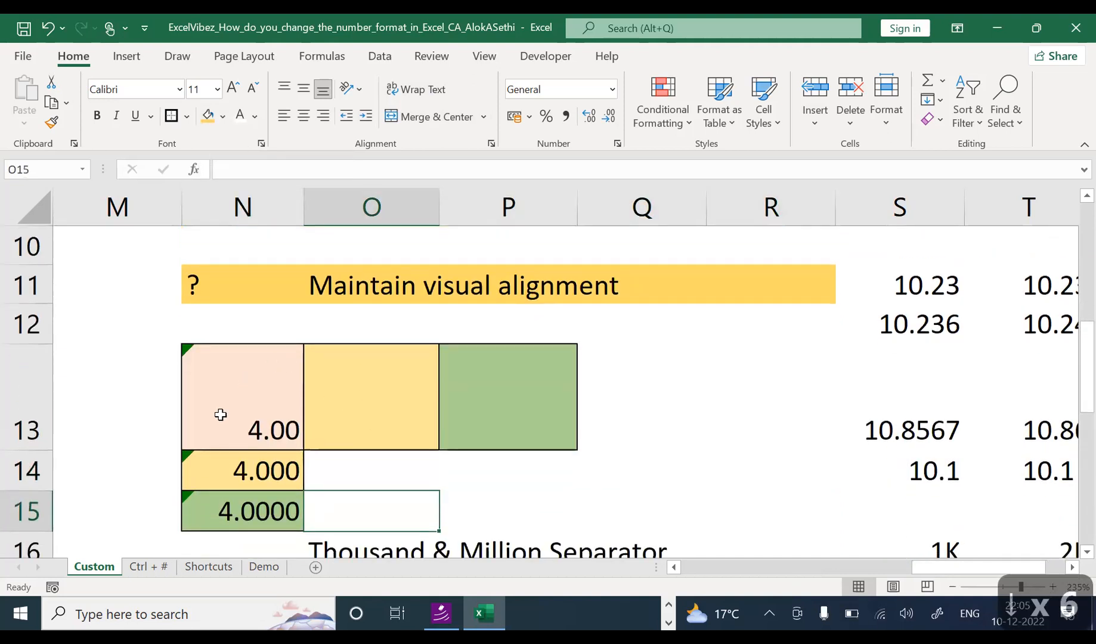
pyautogui.click(221, 414)
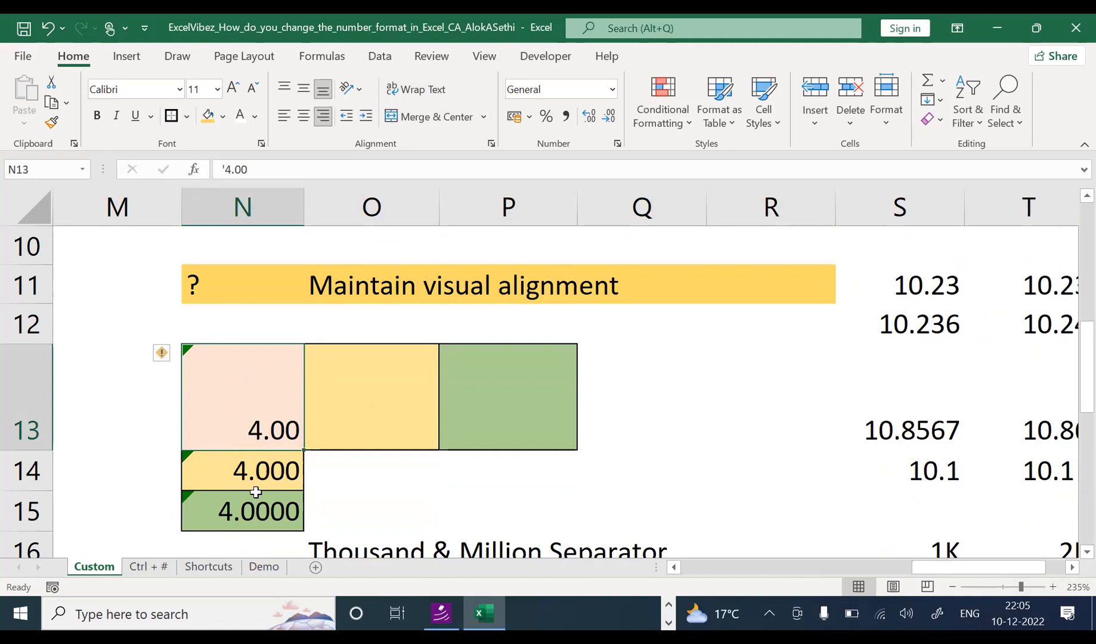
pyautogui.click(797, 300)
pyautogui.press('Right')
pyautogui.press('Right')
pyautogui.press('Right')
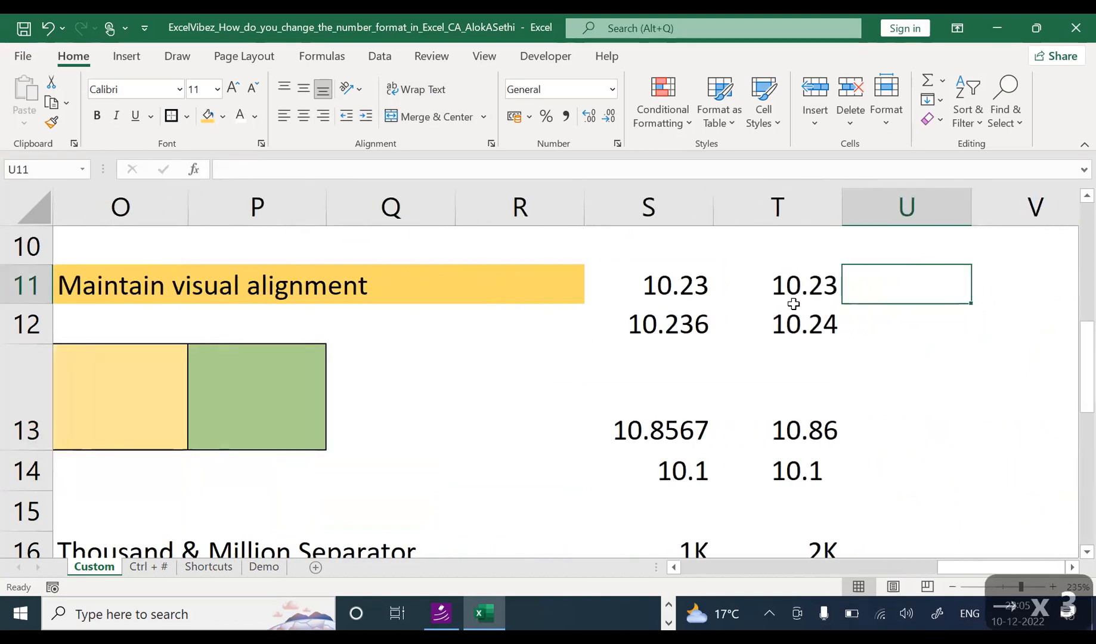
pyautogui.press('Left')
pyautogui.press('Left')
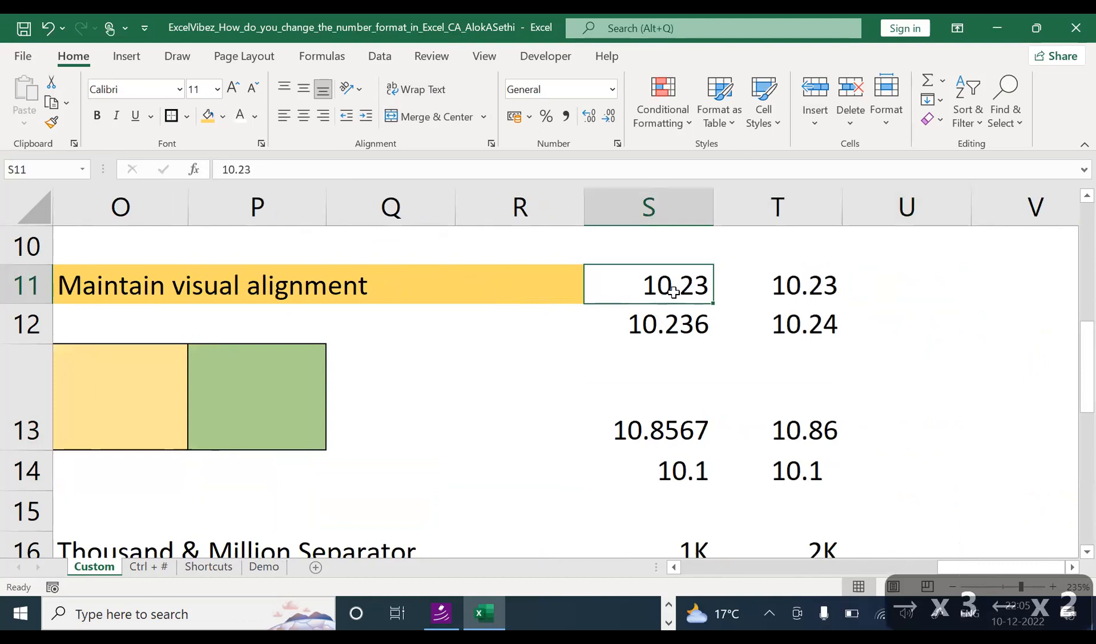
pyautogui.click(671, 321)
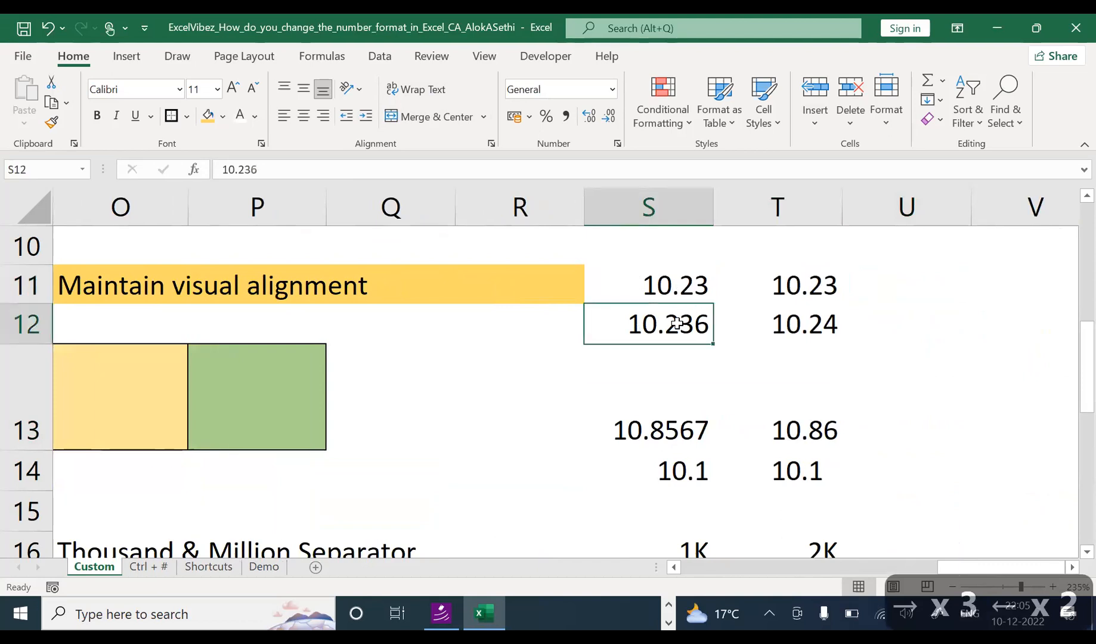
pyautogui.click(663, 285)
pyautogui.click(632, 327)
pyautogui.click(641, 291)
pyautogui.click(631, 326)
pyautogui.click(641, 295)
pyautogui.click(634, 322)
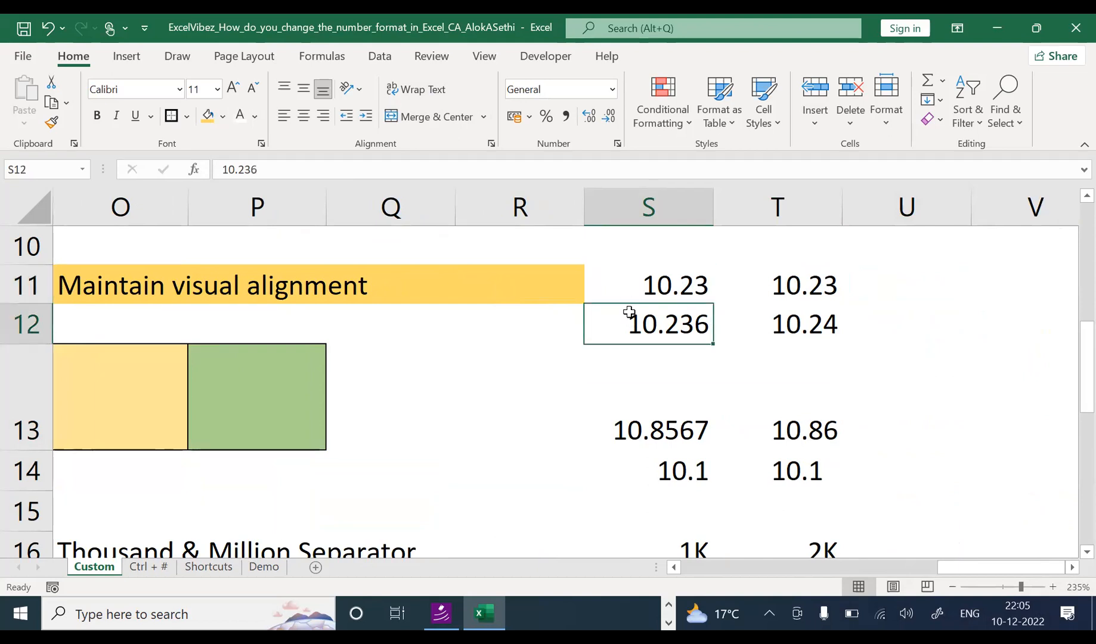
pyautogui.click(691, 288)
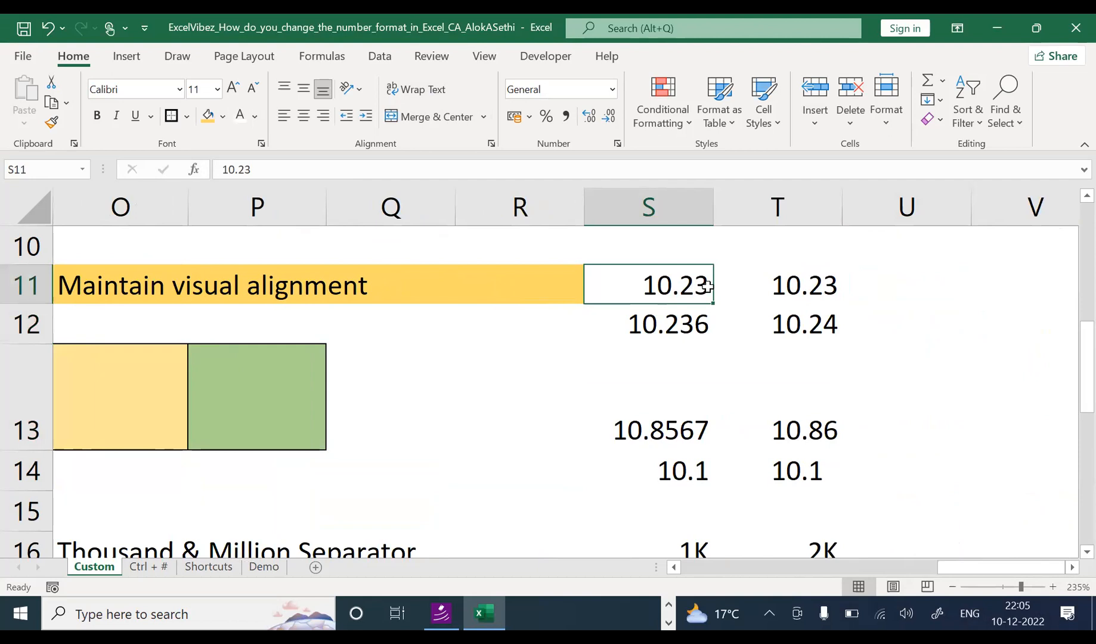
pyautogui.doubleClick(664, 323)
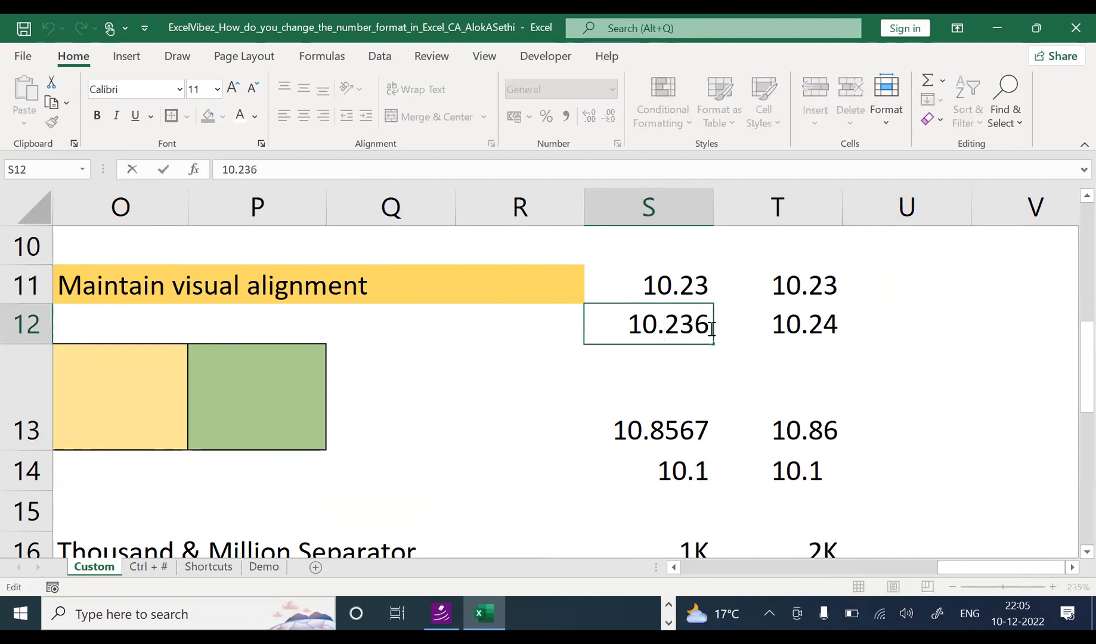
pyautogui.click(748, 307)
pyautogui.click(746, 288)
pyautogui.click(756, 320)
pyautogui.click(763, 291)
pyautogui.click(757, 320)
pyautogui.click(758, 293)
pyautogui.click(764, 318)
pyautogui.click(763, 289)
pyautogui.click(761, 319)
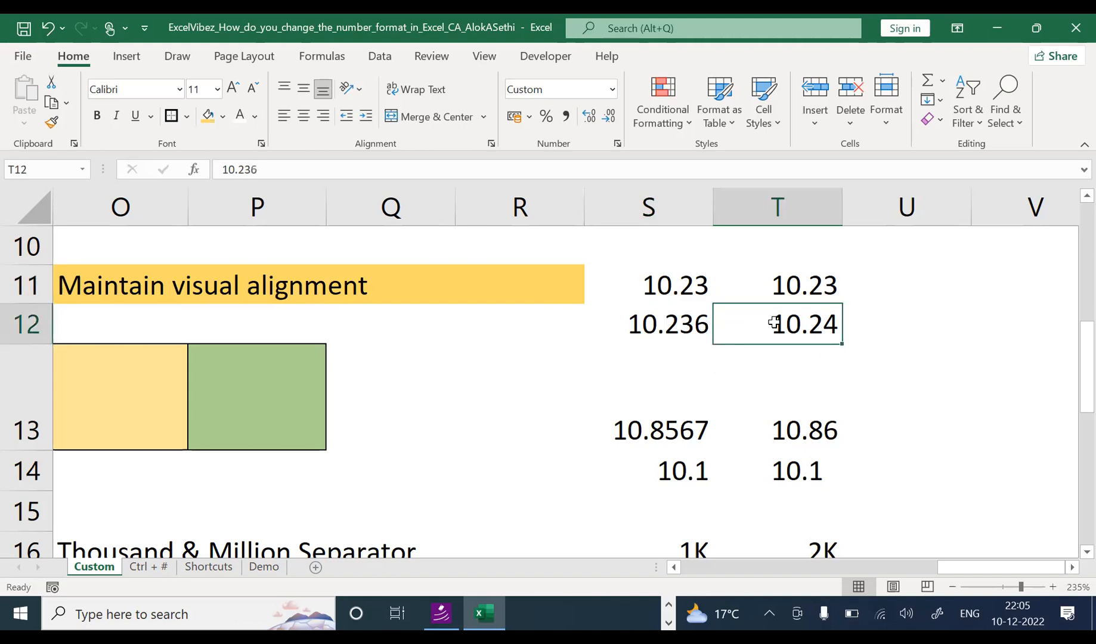
pyautogui.doubleClick(773, 322)
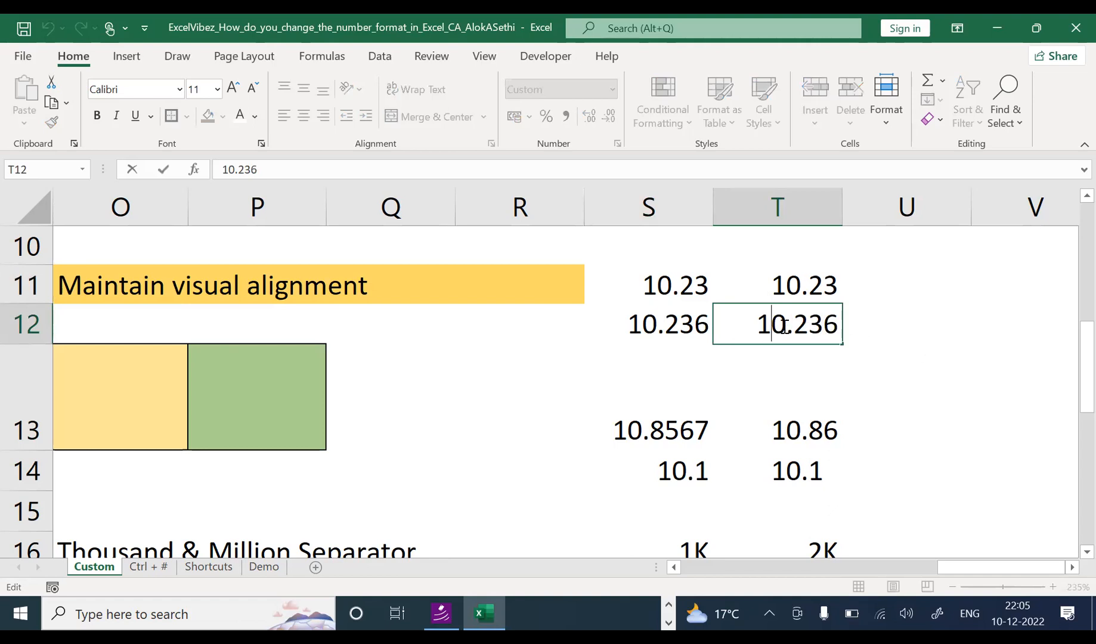
pyautogui.moveTo(785, 327); pyautogui.dragTo(838, 324)
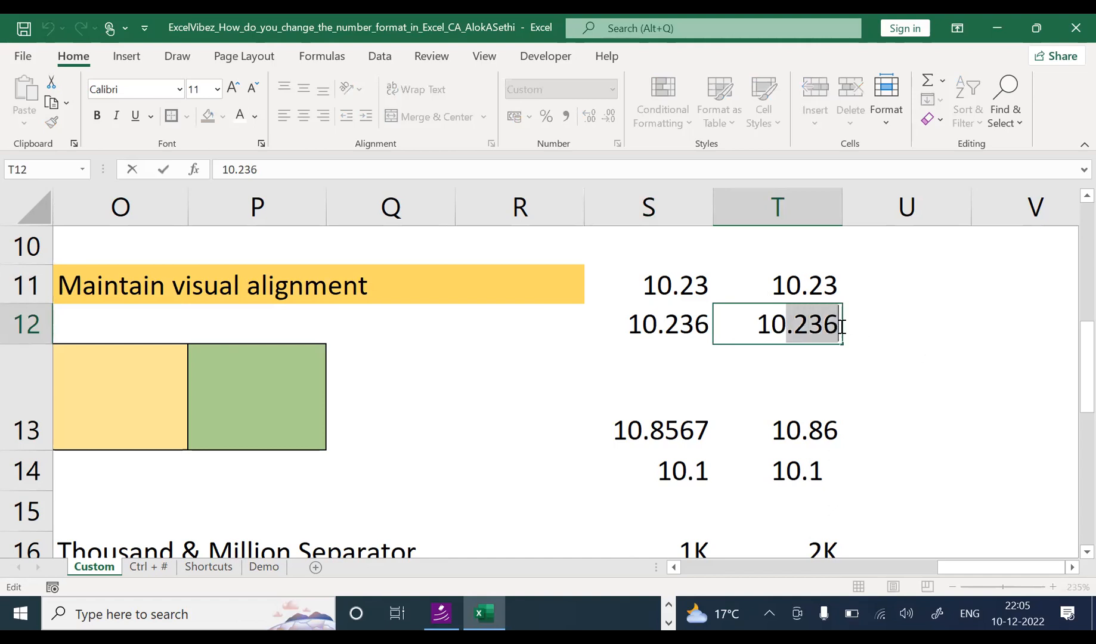
pyautogui.click(891, 358)
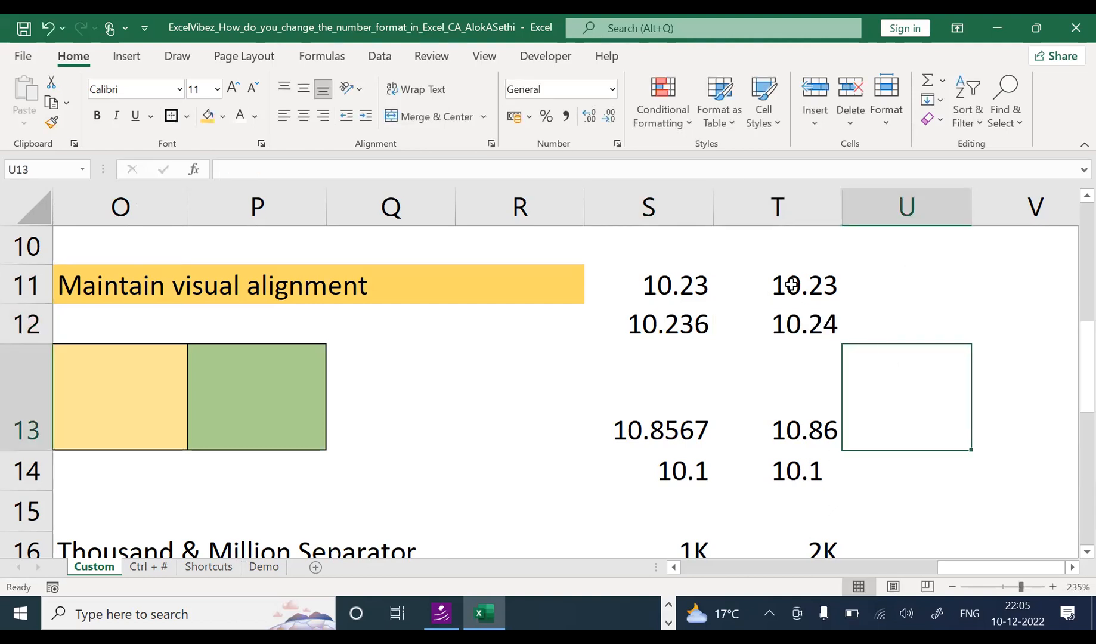
pyautogui.click(805, 288)
pyautogui.moveTo(804, 288); pyautogui.dragTo(844, 289)
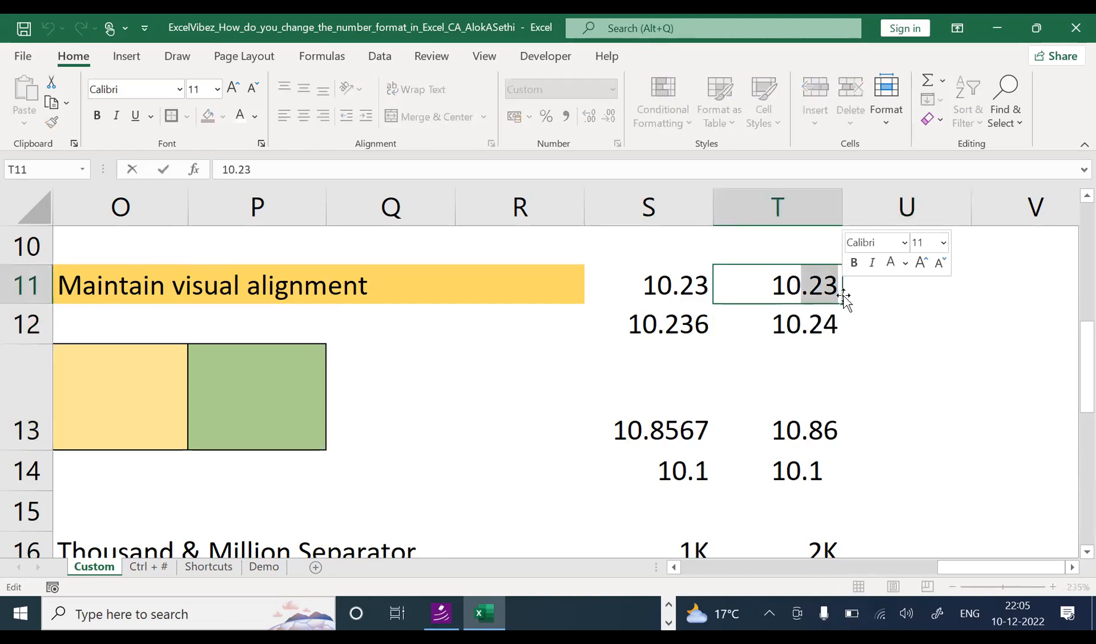
pyautogui.click(861, 333)
pyautogui.click(791, 327)
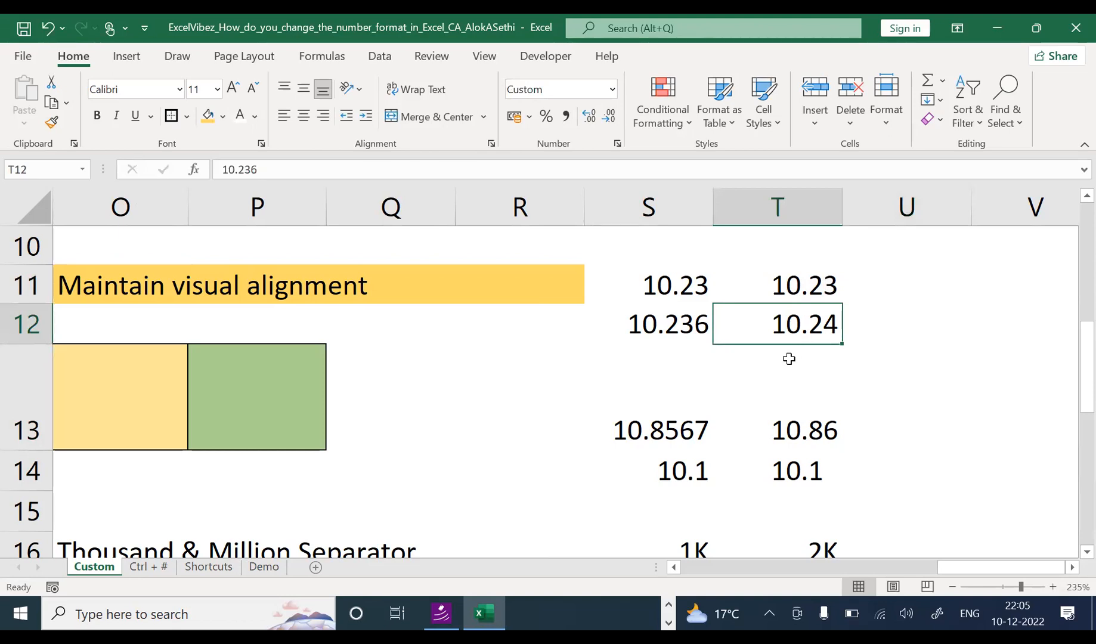
pyautogui.hotkey('ctrl', '1')
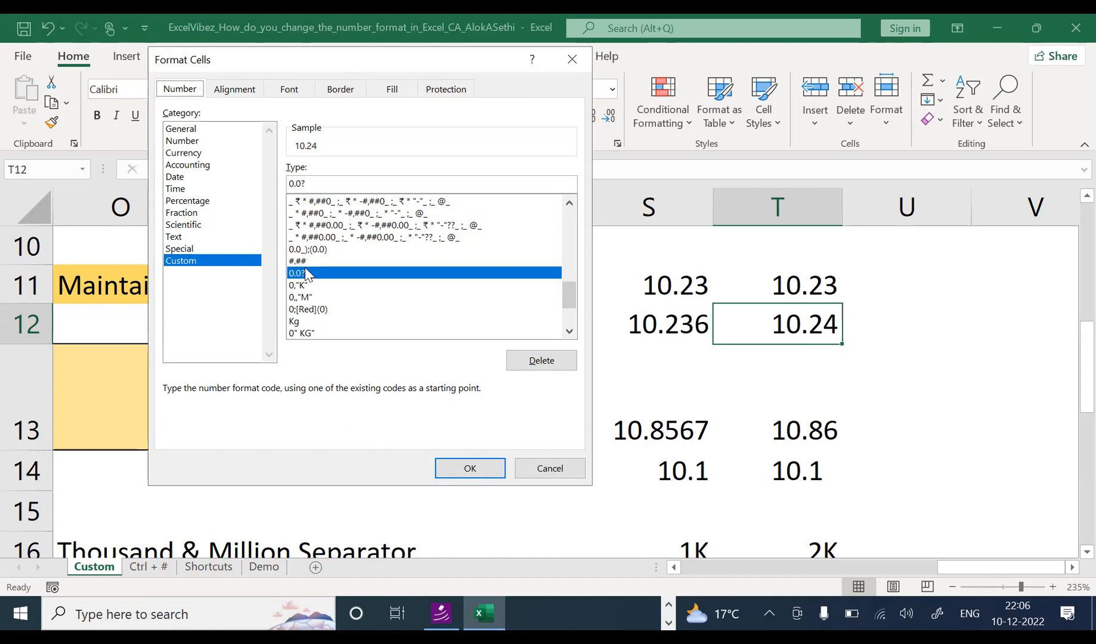
pyautogui.click(455, 468)
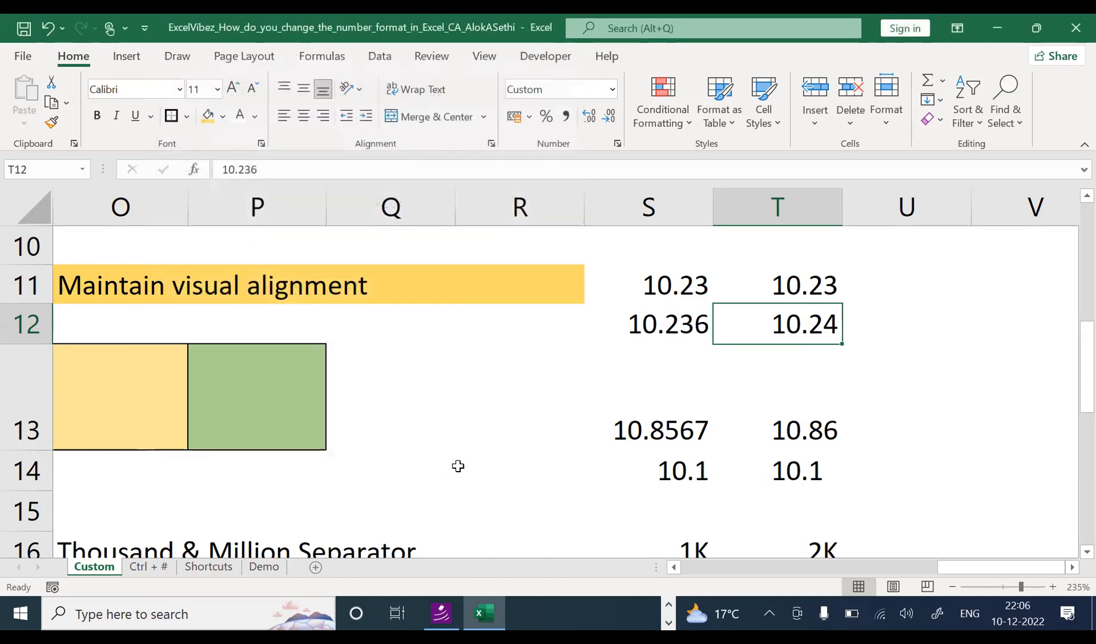
pyautogui.click(747, 359)
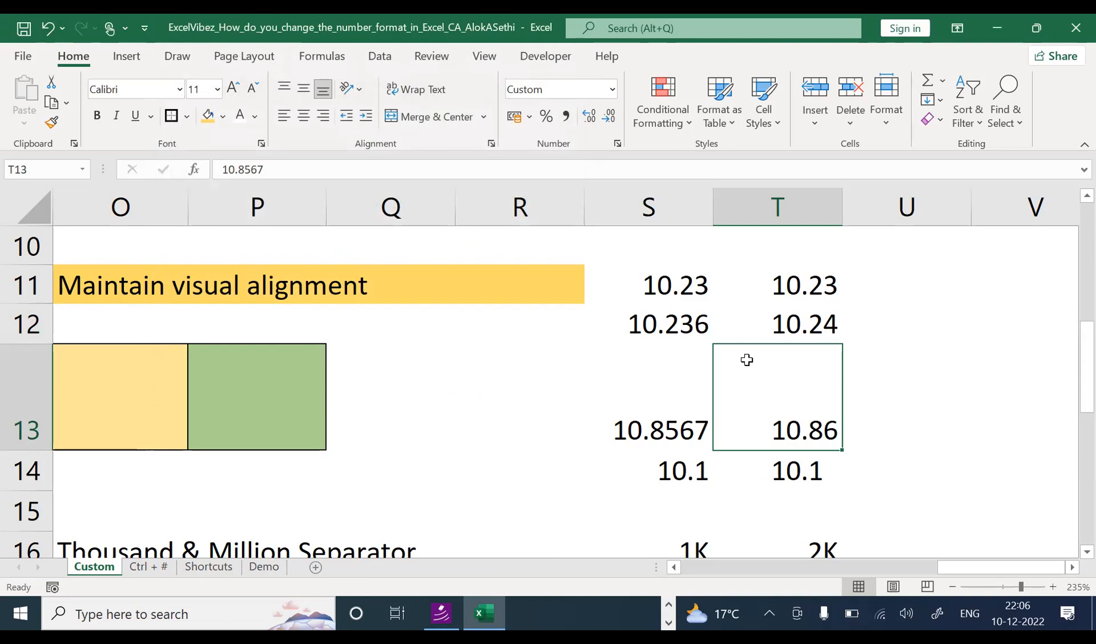
pyautogui.click(781, 300)
pyautogui.press('Down')
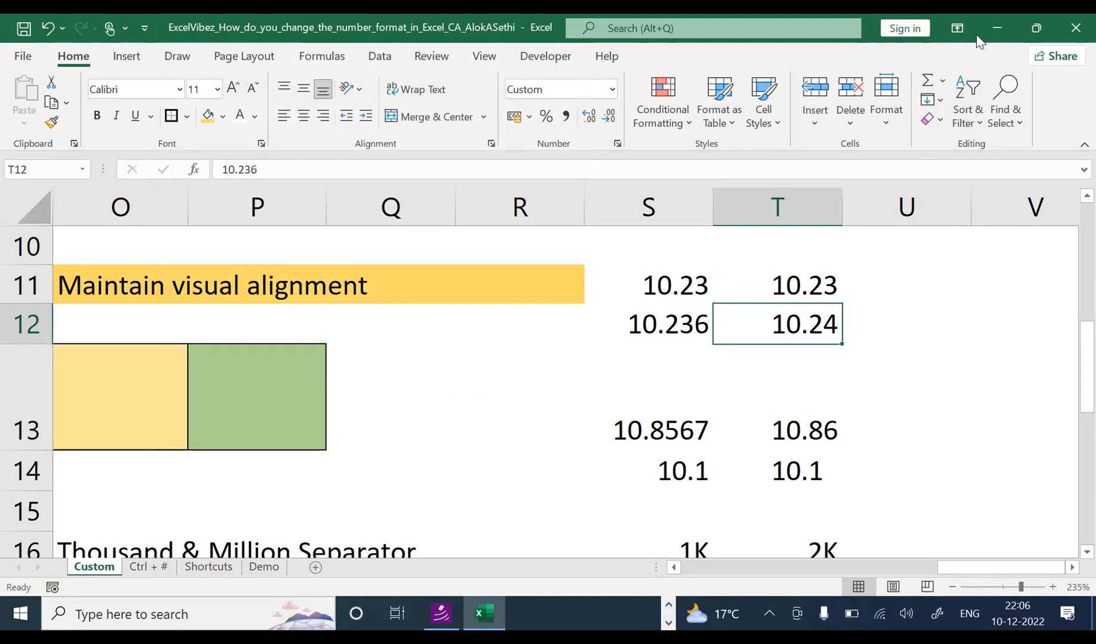
pyautogui.press('Left')
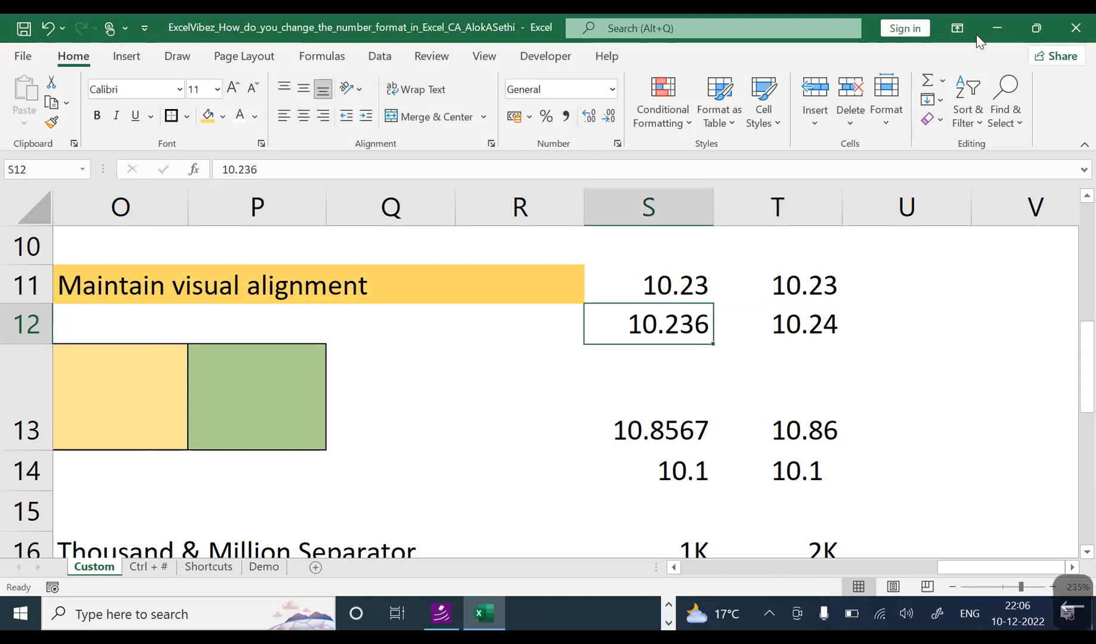
# Step: Review the column T examples 10.24, 10.86, 10.20 and 10.23
pyautogui.press('Right')
pyautogui.press('Down')
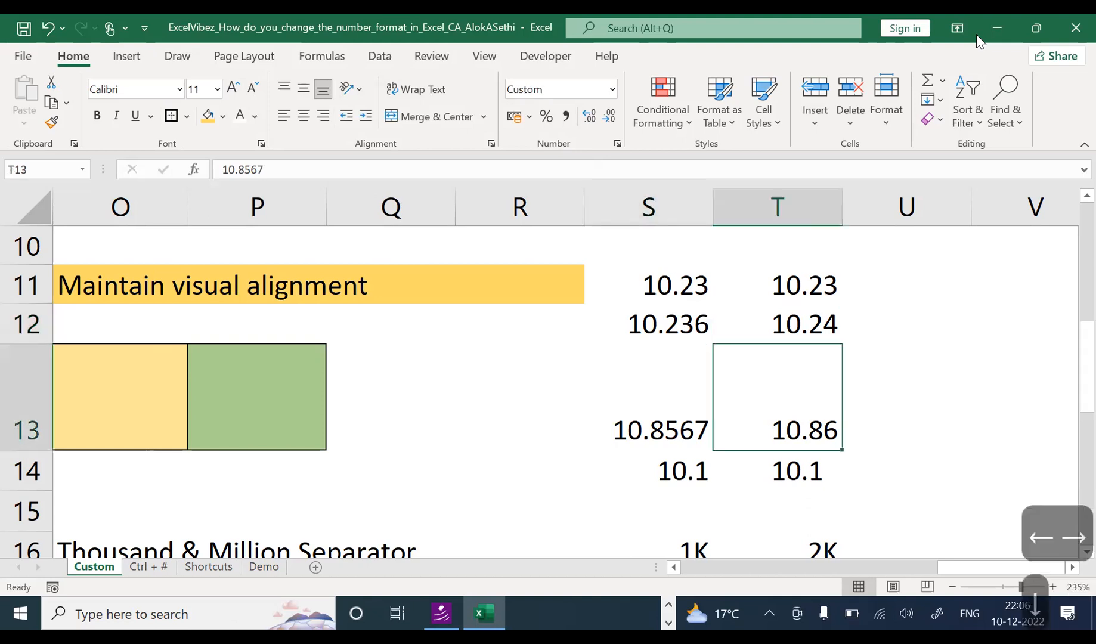
pyautogui.press('Up')
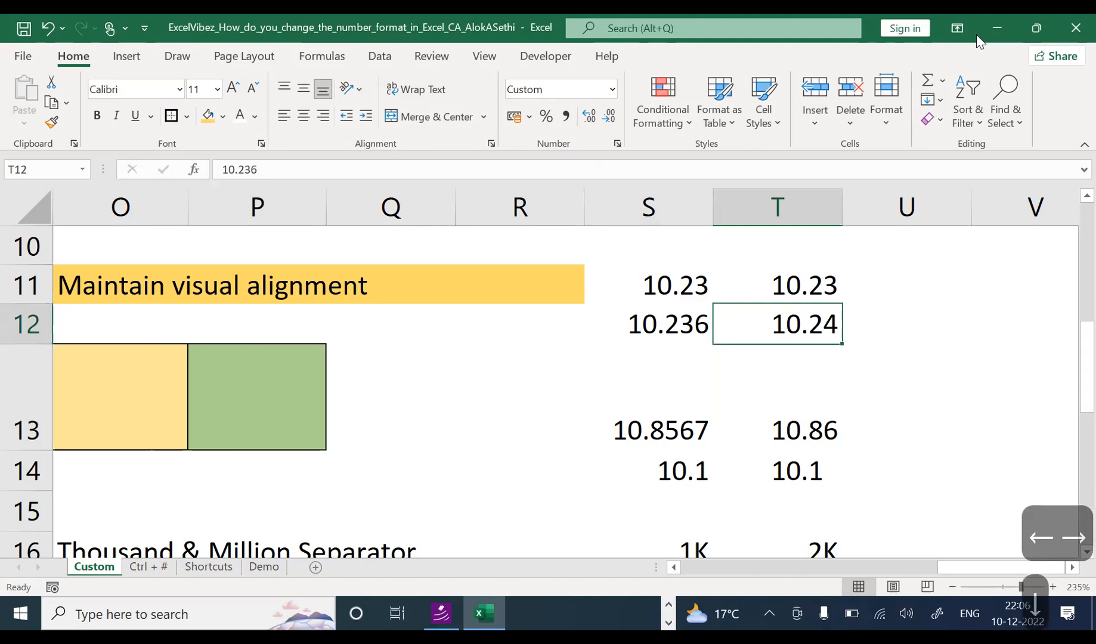
pyautogui.press('Up')
pyautogui.press('Up')
pyautogui.press('Up')
pyautogui.press('Up')
pyautogui.press('Up')
pyautogui.press('Up')
pyautogui.press('Up')
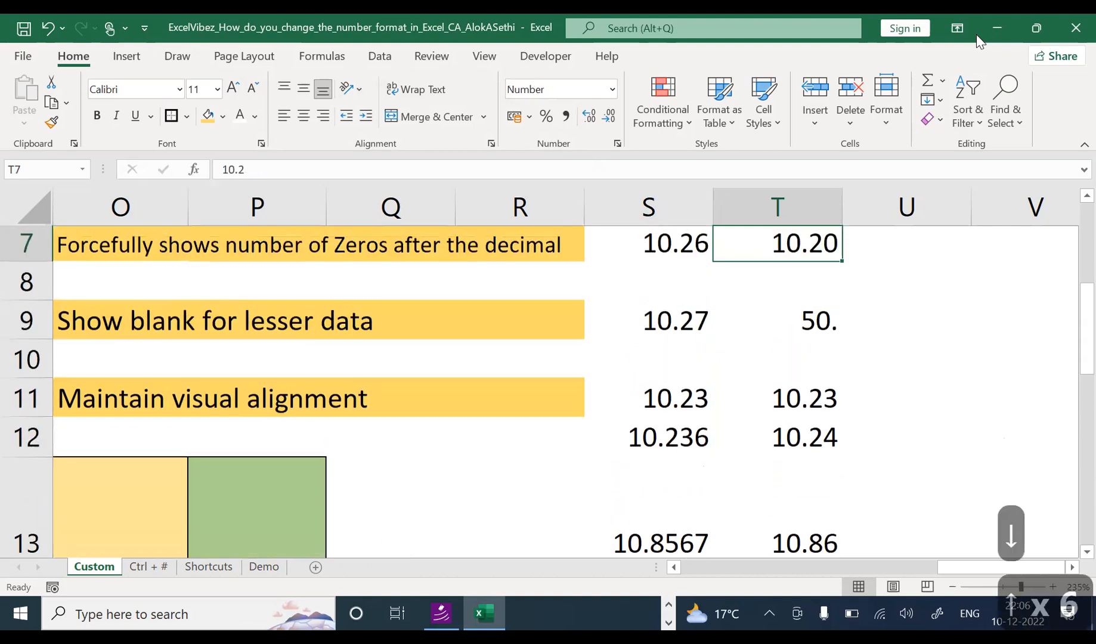
pyautogui.press('Down')
pyautogui.press('Down')
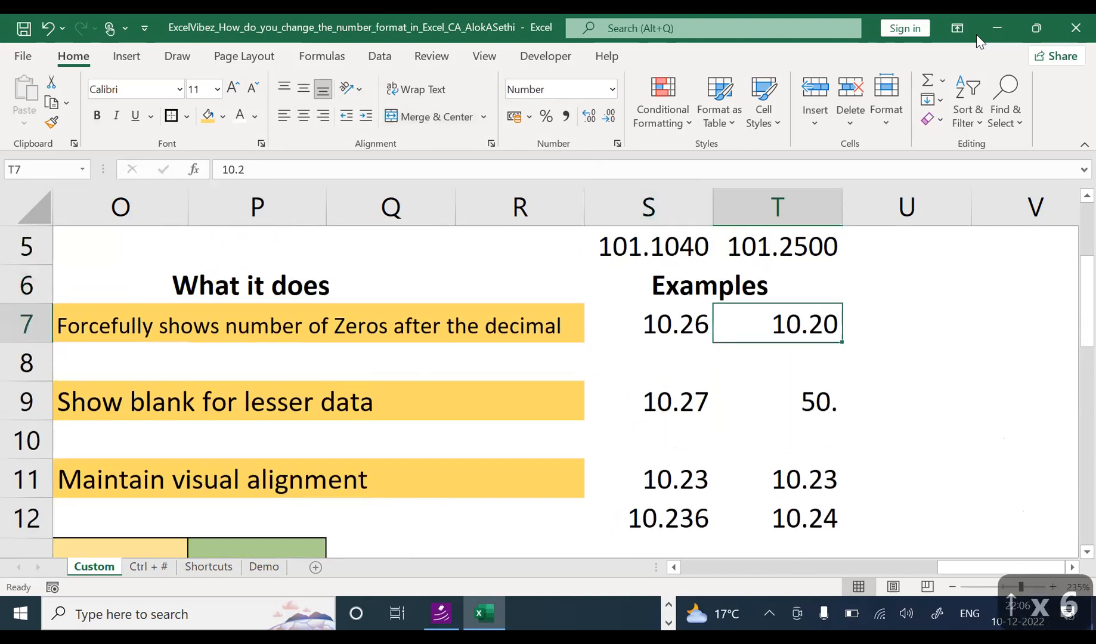
pyautogui.press('Up')
pyautogui.press('Down')
pyautogui.press('Down')
pyautogui.press('Down')
pyautogui.press('Down')
pyautogui.press('Down')
pyautogui.press('Up')
pyautogui.press('Up')
pyautogui.press('Up')
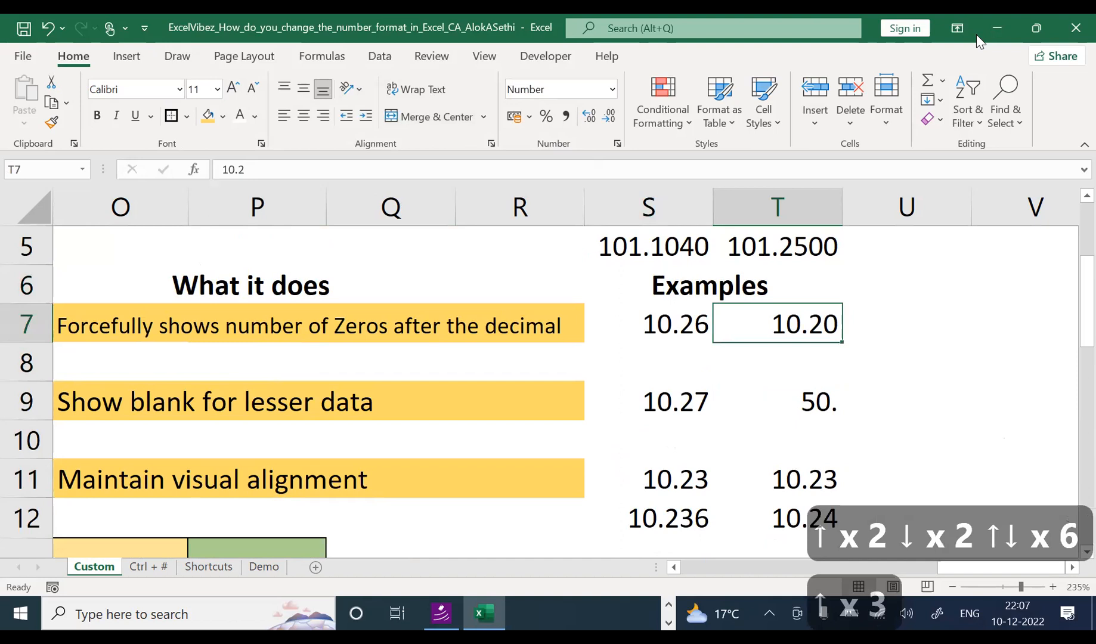
# Step: Check T7's stored value, then open Format Cells on T12 to reveal its 0.0? code
pyautogui.press('F2')
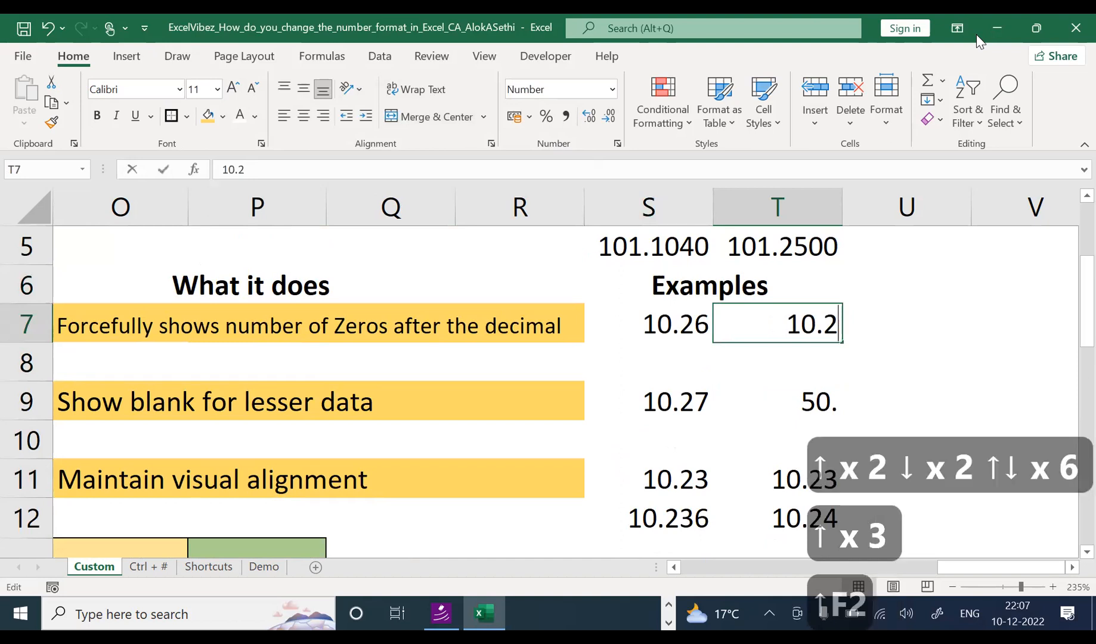
pyautogui.press('Escape')
pyautogui.press('Left')
pyautogui.press('Right')
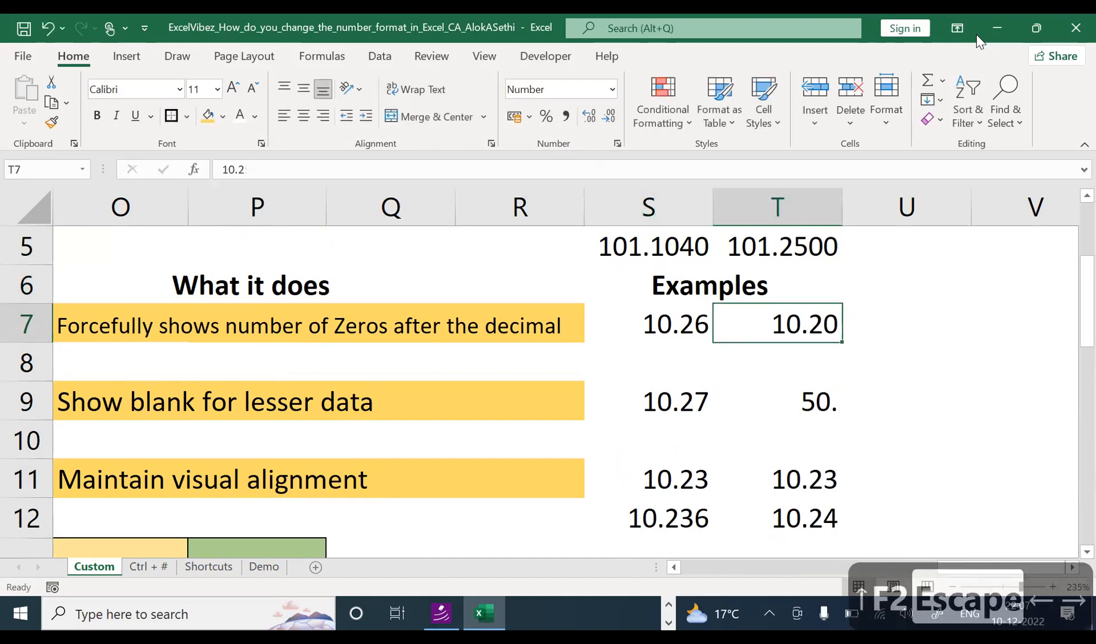
pyautogui.press('Down')
pyautogui.press('Down')
pyautogui.press('Down')
pyautogui.press('Down')
pyautogui.press('Down')
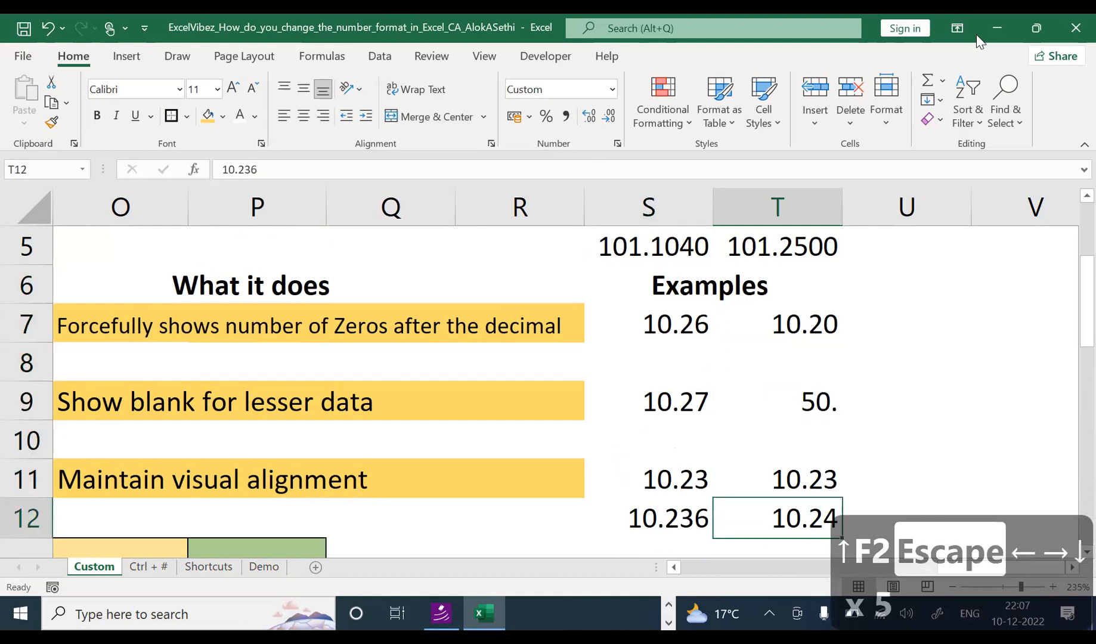
pyautogui.press('Down')
pyautogui.press('Down')
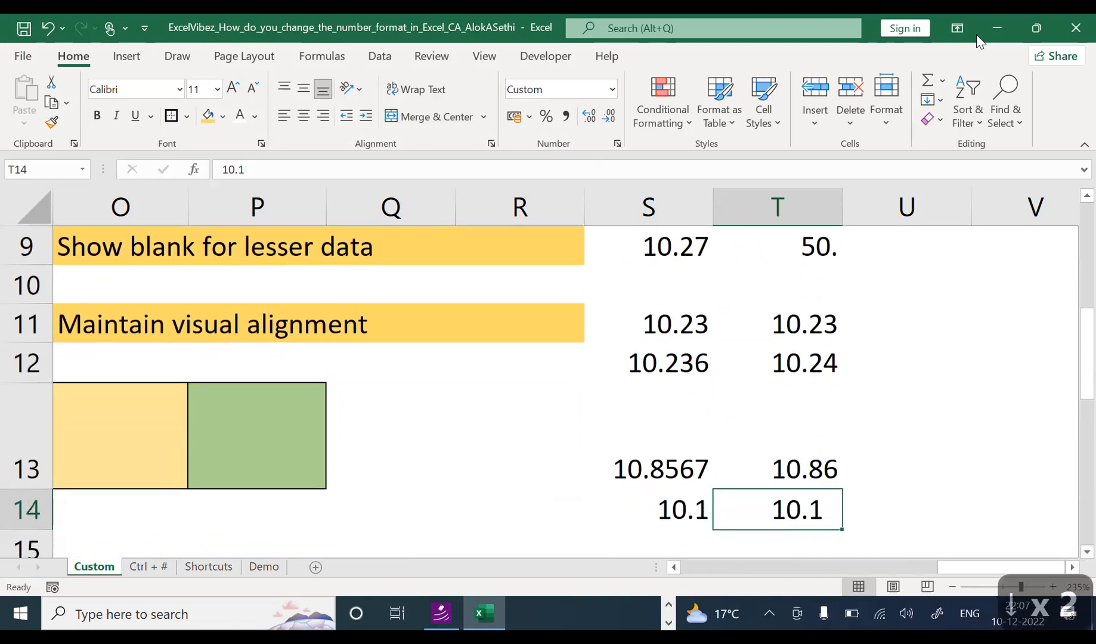
pyautogui.press('Up')
pyautogui.press('Up')
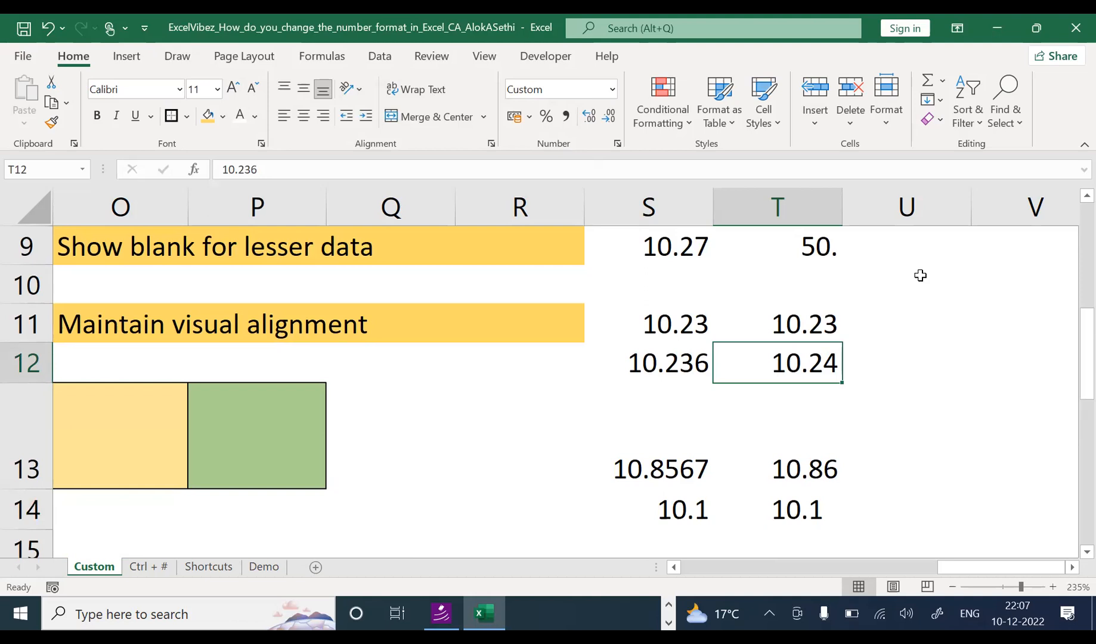
pyautogui.hotkey('ctrl', '1')
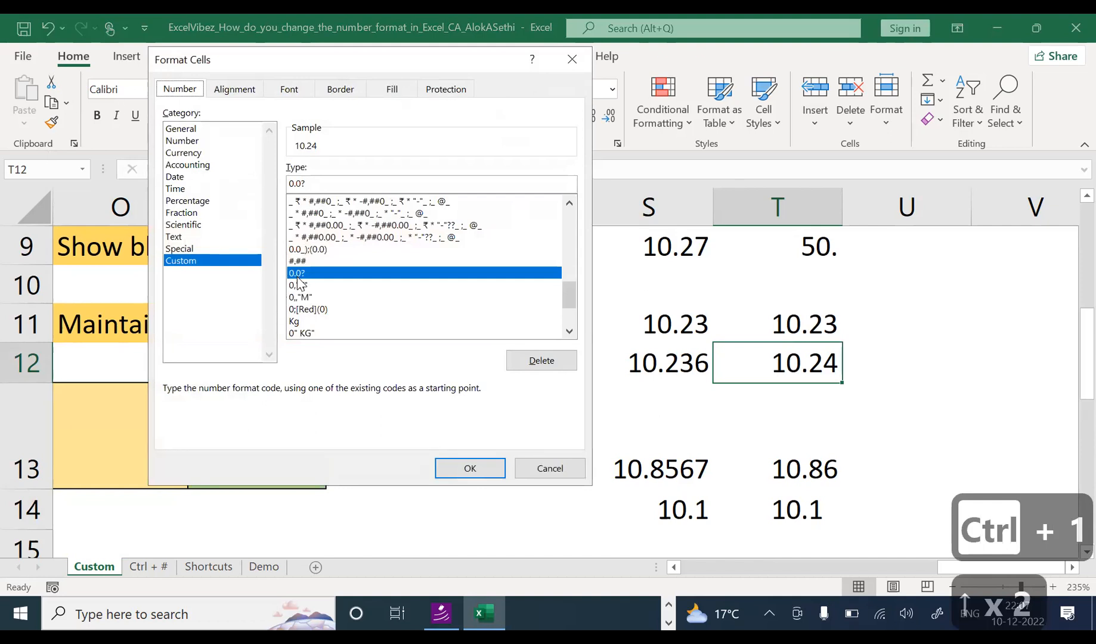
# Step: Close Format Cells and compare T13's stored 10.8567 with its 10.86 display
pyautogui.press('Escape')
pyautogui.click(622, 468)
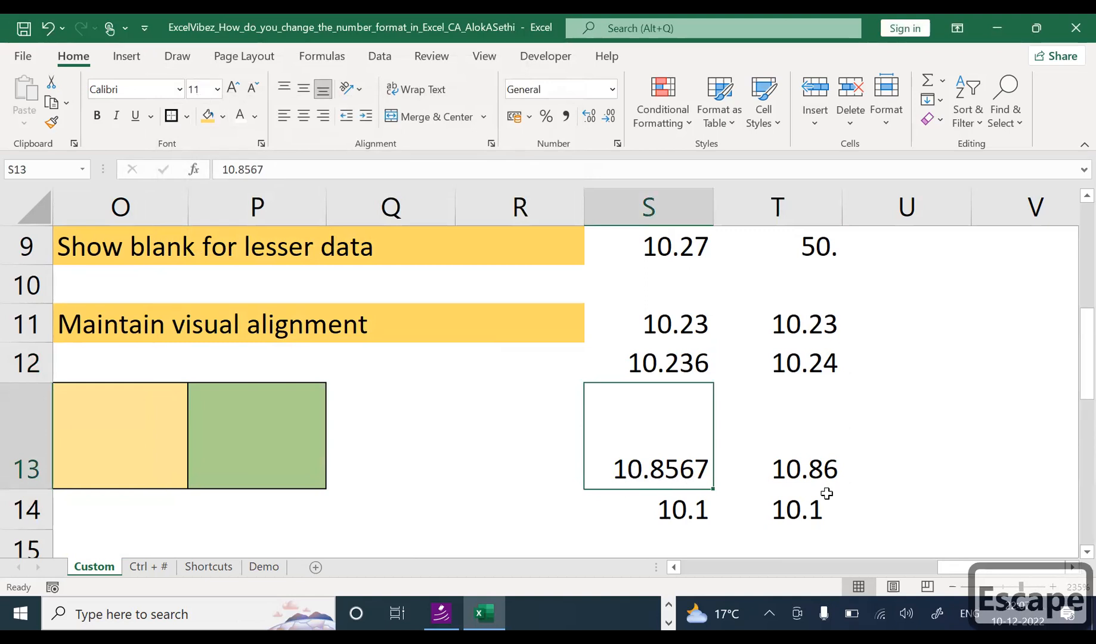
pyautogui.click(827, 470)
pyautogui.press('F2')
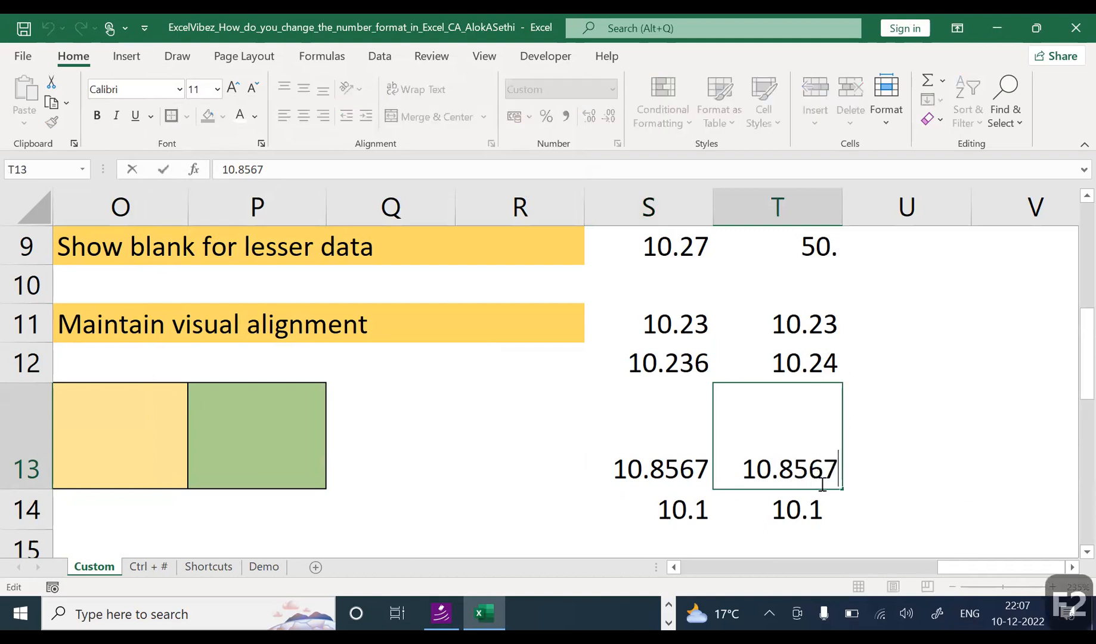
pyautogui.press('Escape')
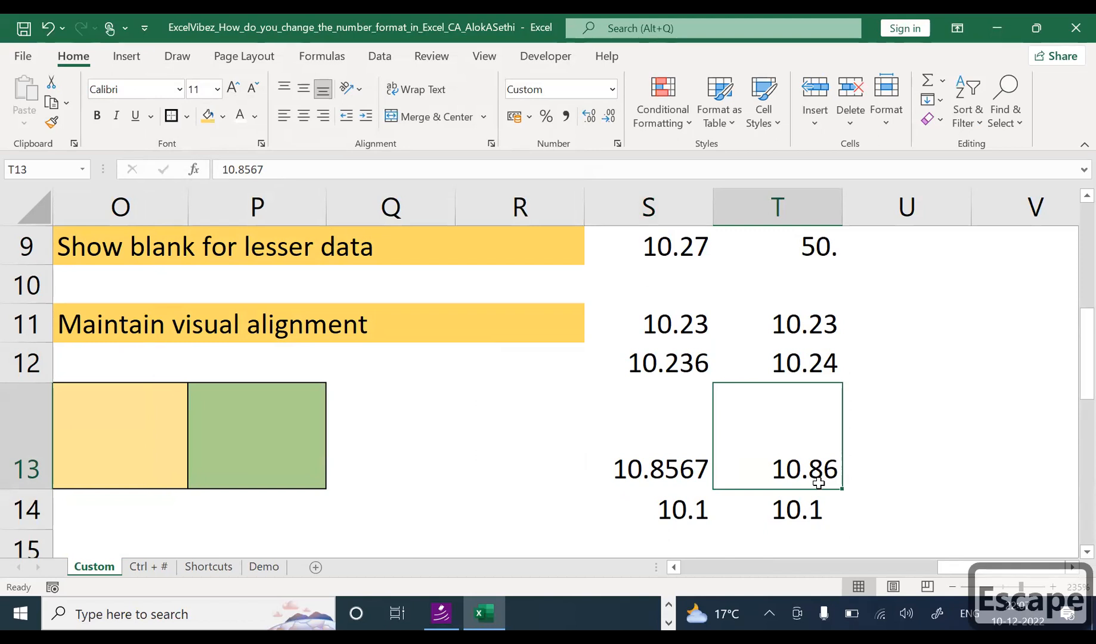
pyautogui.press('F2')
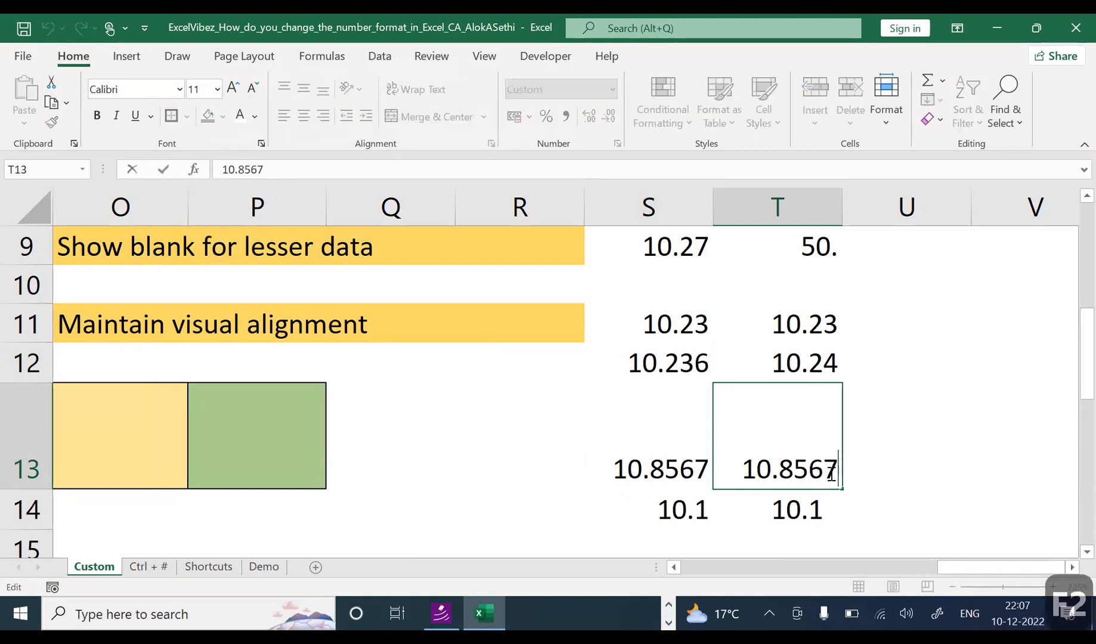
pyautogui.press('Escape')
# Step: Inspect T14's raw 10.1 value in edit mode without changing it
pyautogui.click(814, 505)
pyautogui.press('F2')
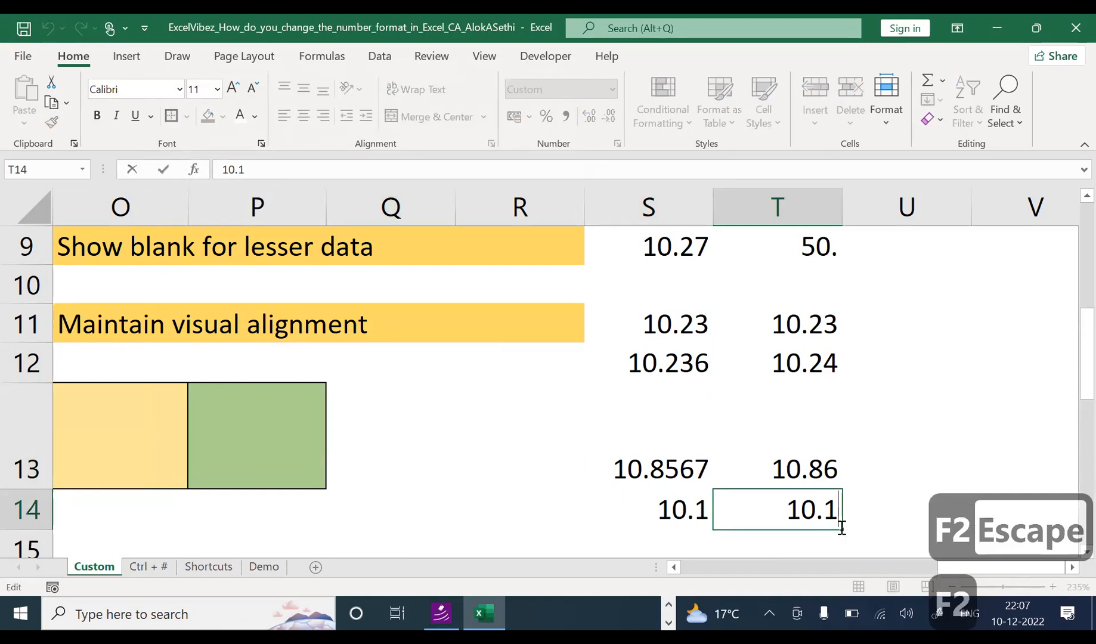
pyautogui.moveTo(825, 511); pyautogui.dragTo(842, 516)
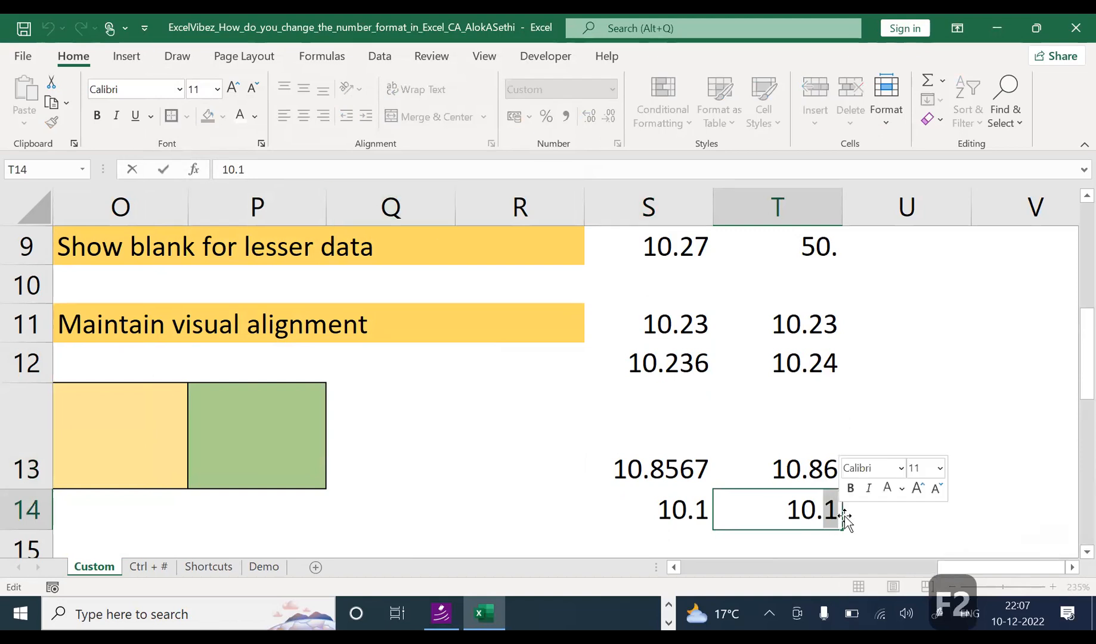
pyautogui.press('Escape')
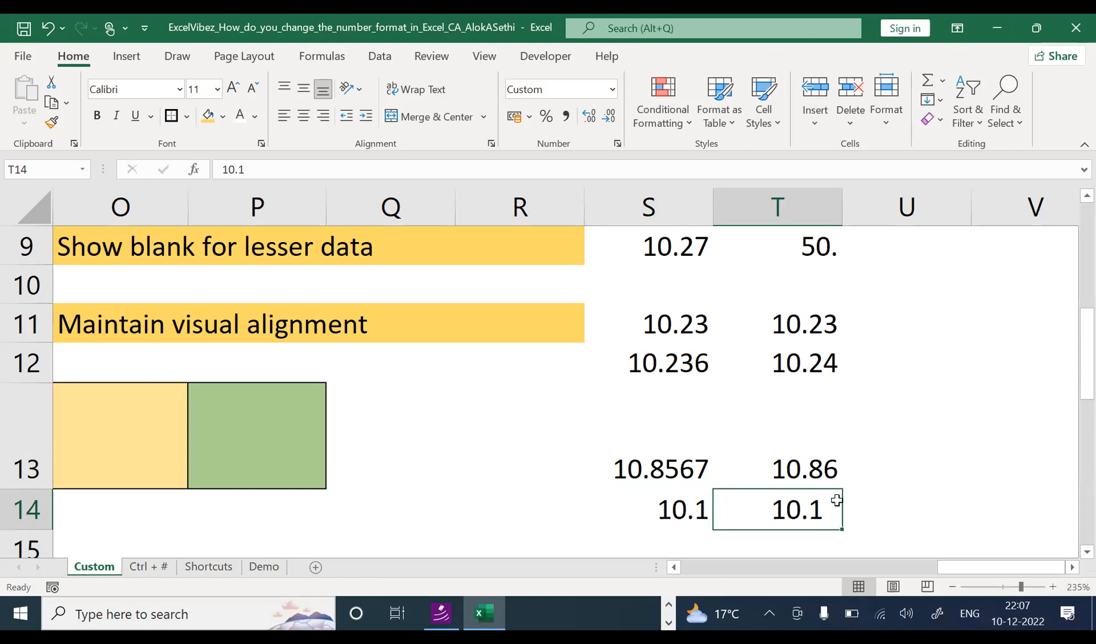
pyautogui.doubleClick(837, 500)
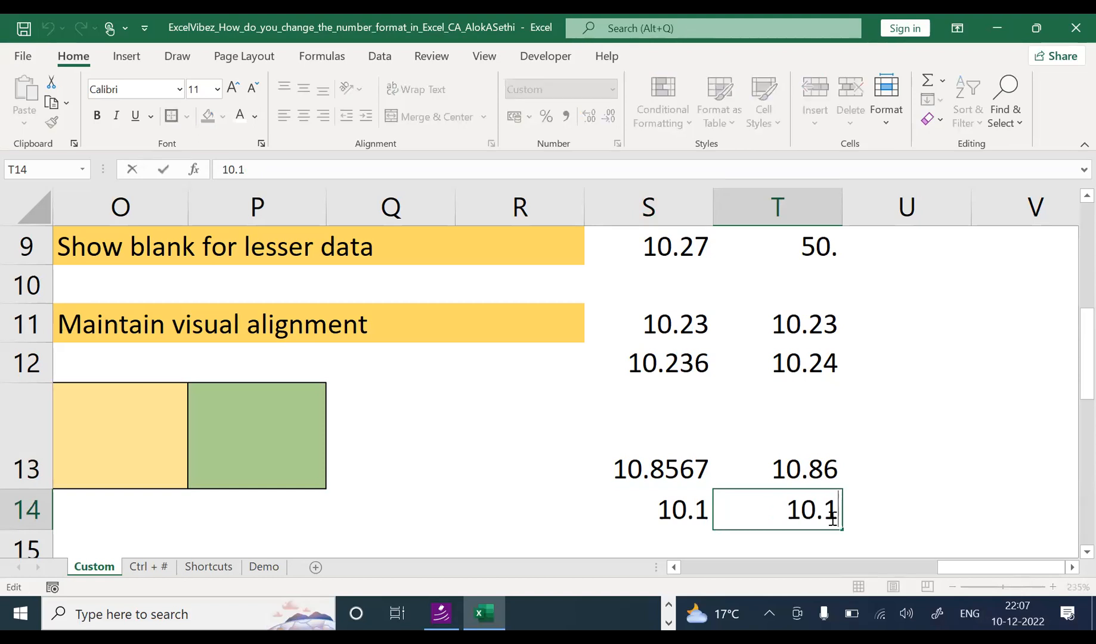
pyautogui.press('Escape')
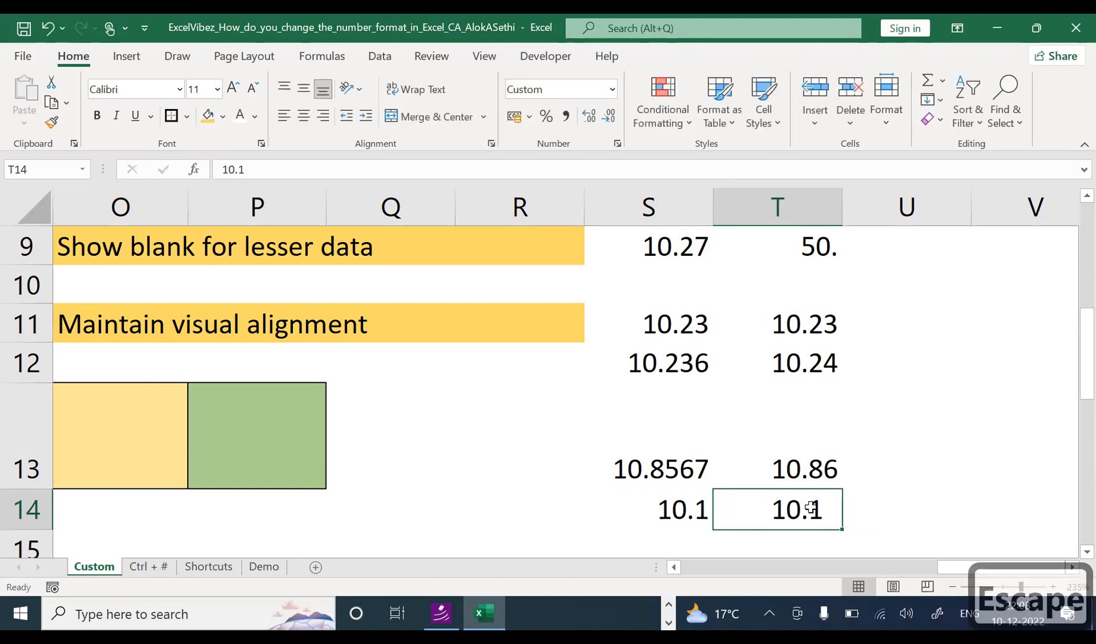
pyautogui.press('Escape')
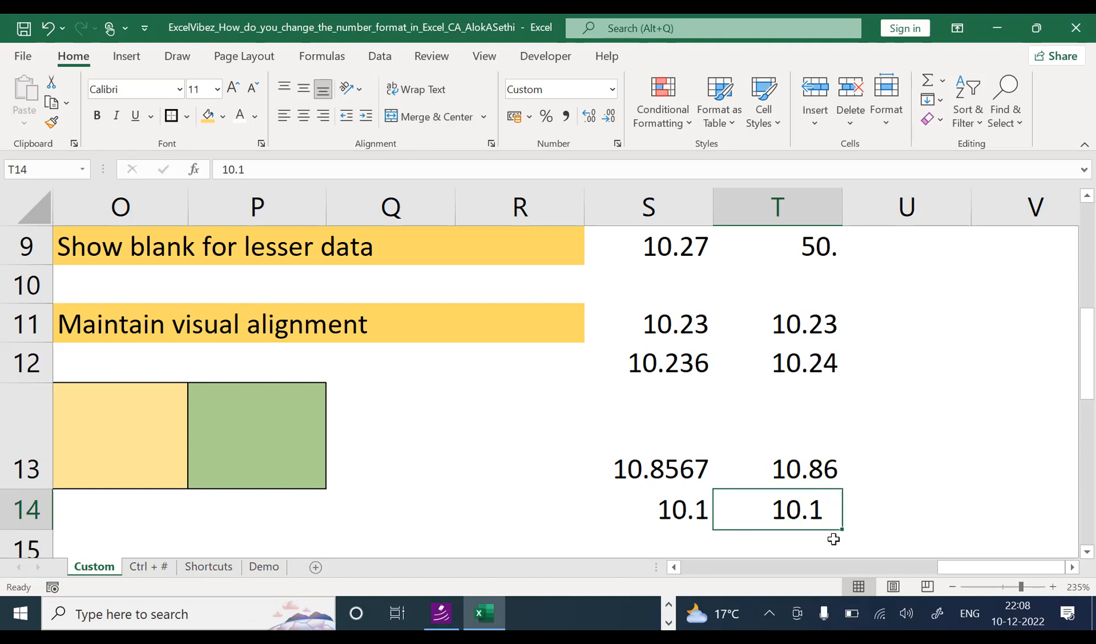
# Step: Centre T14 vertically with the 10.1 kept right-aligned, then recheck its stored value
pyautogui.click(322, 120)
pyautogui.click(301, 93)
pyautogui.click(284, 116)
pyautogui.click(304, 116)
pyautogui.click(324, 121)
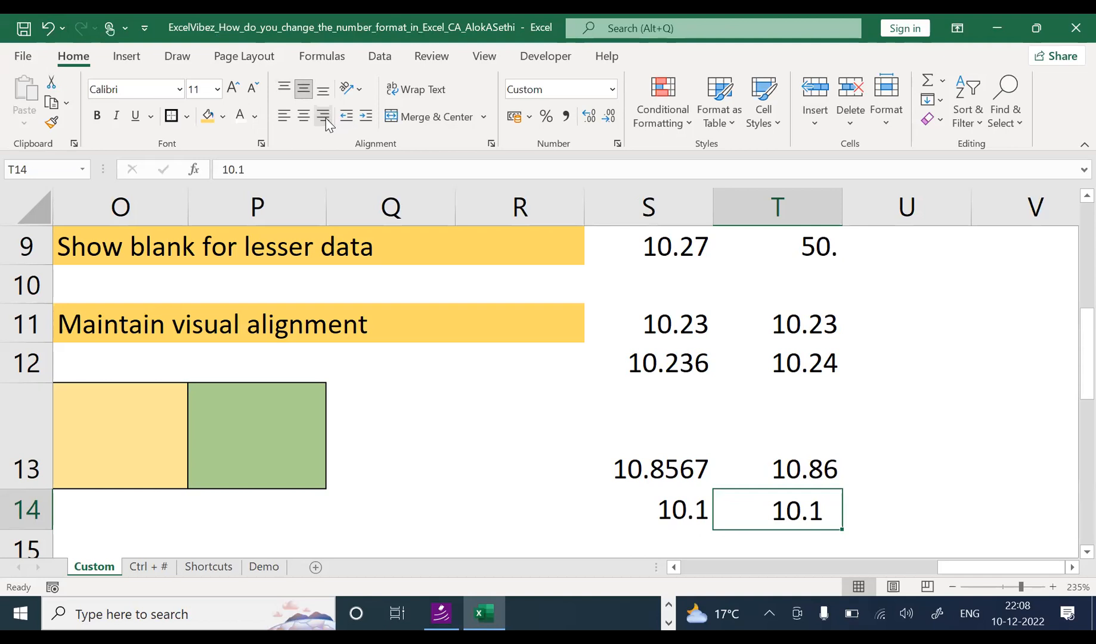
pyautogui.press('F2')
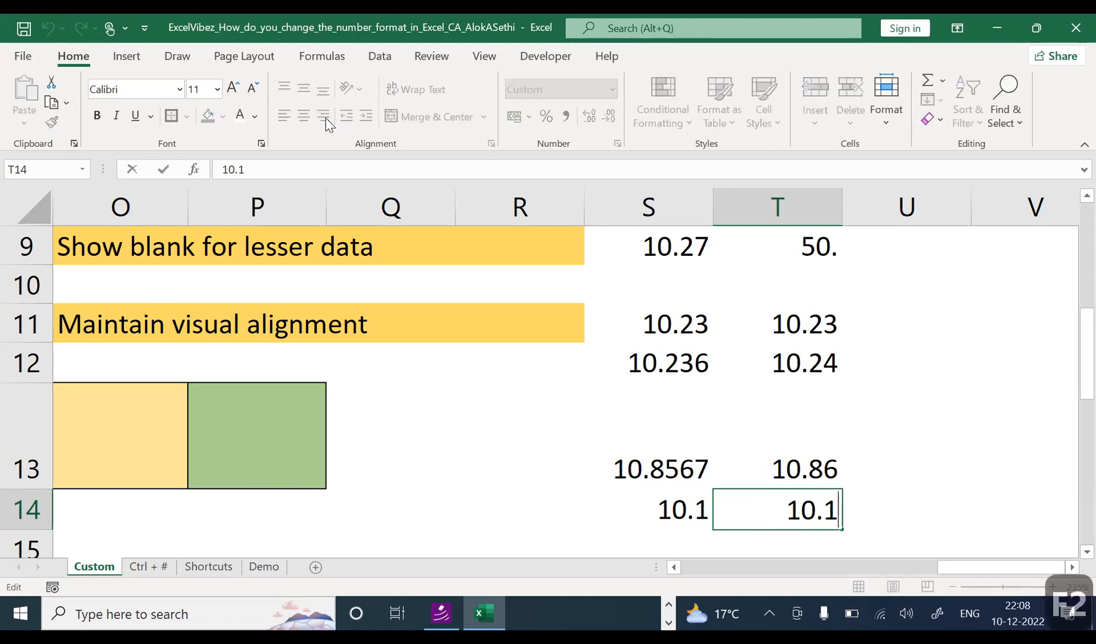
pyautogui.press('Escape')
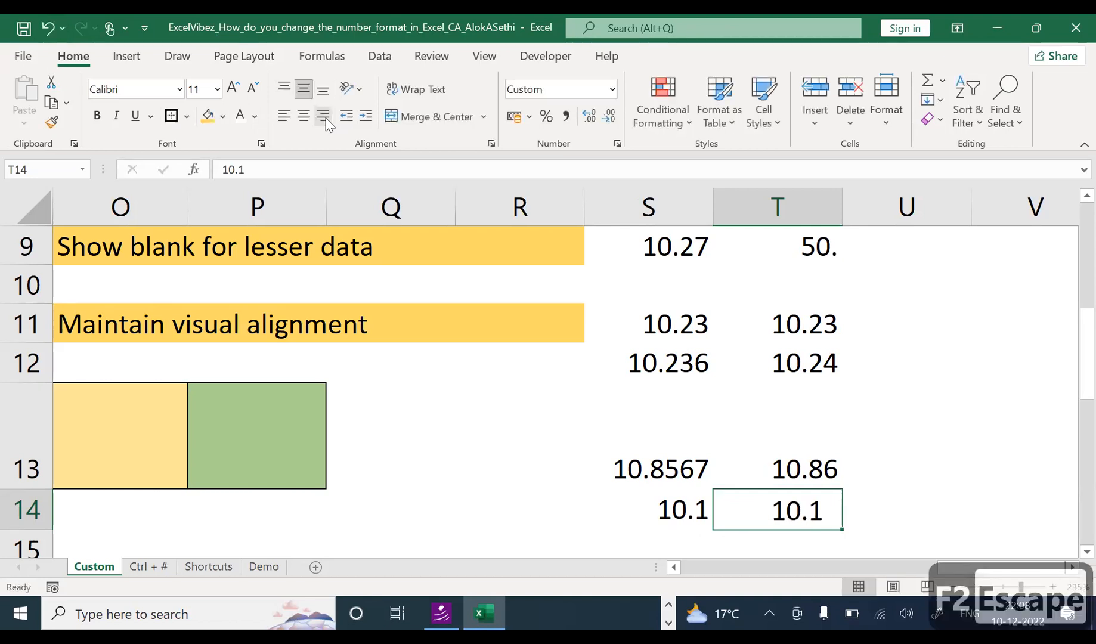
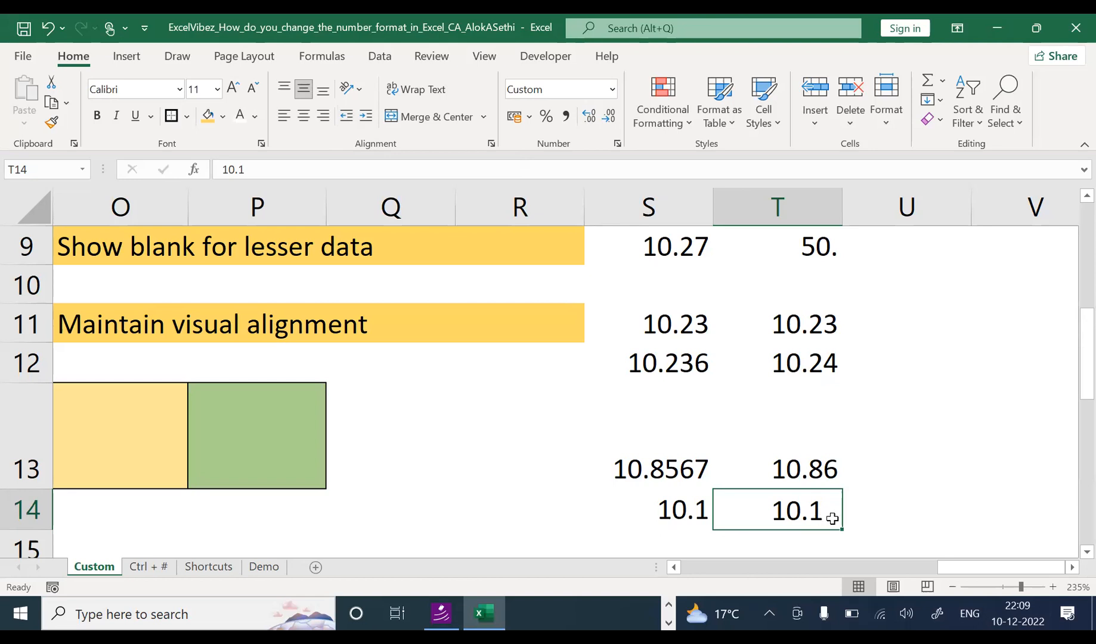
# Step: Change T14's custom format code to 0.00
pyautogui.hotkey('ctrl', '1')
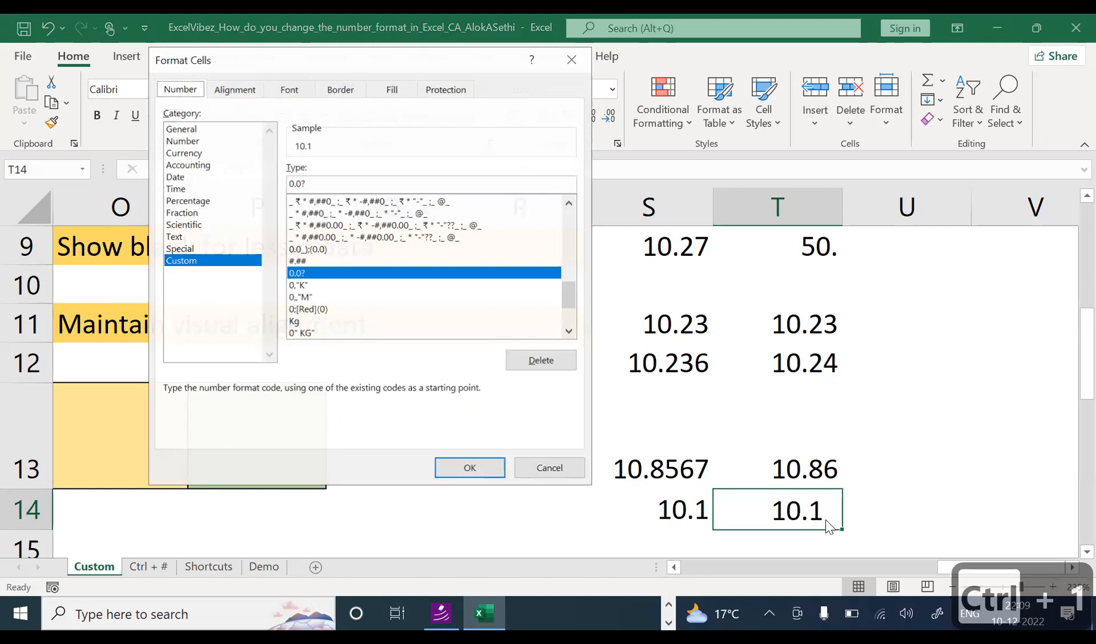
pyautogui.click(323, 185)
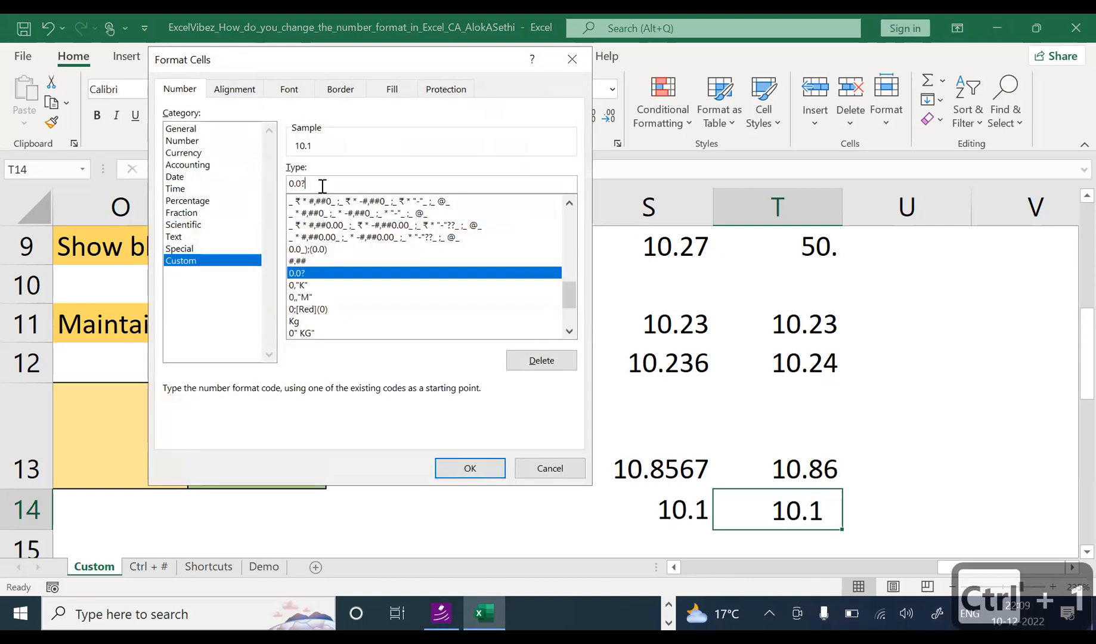
pyautogui.press('BackSpace')
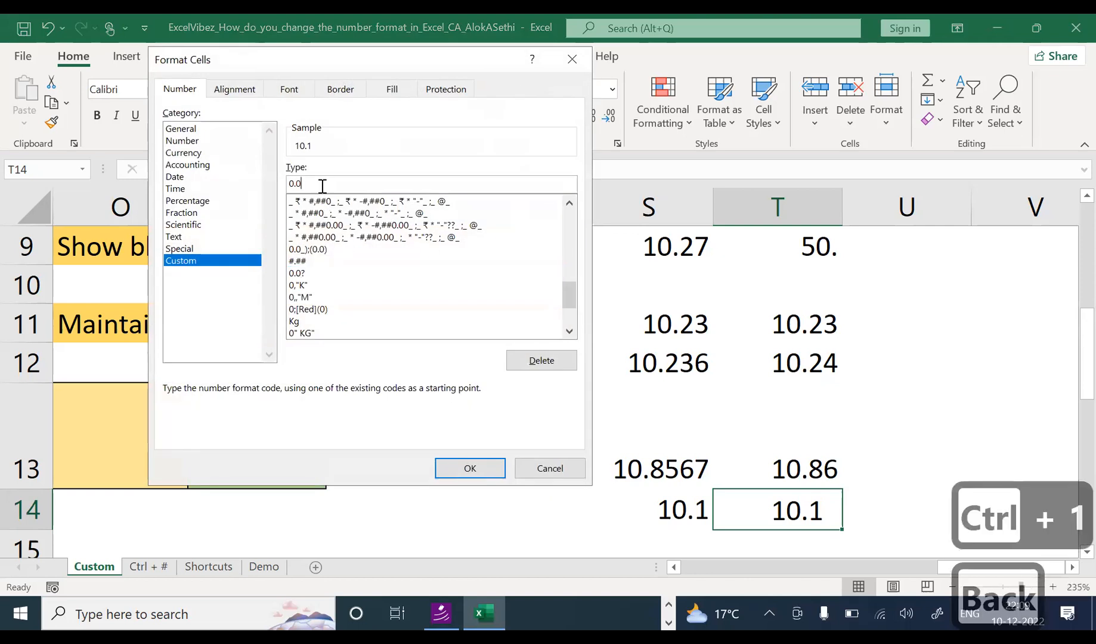
pyautogui.write('0')
pyautogui.press('Return')
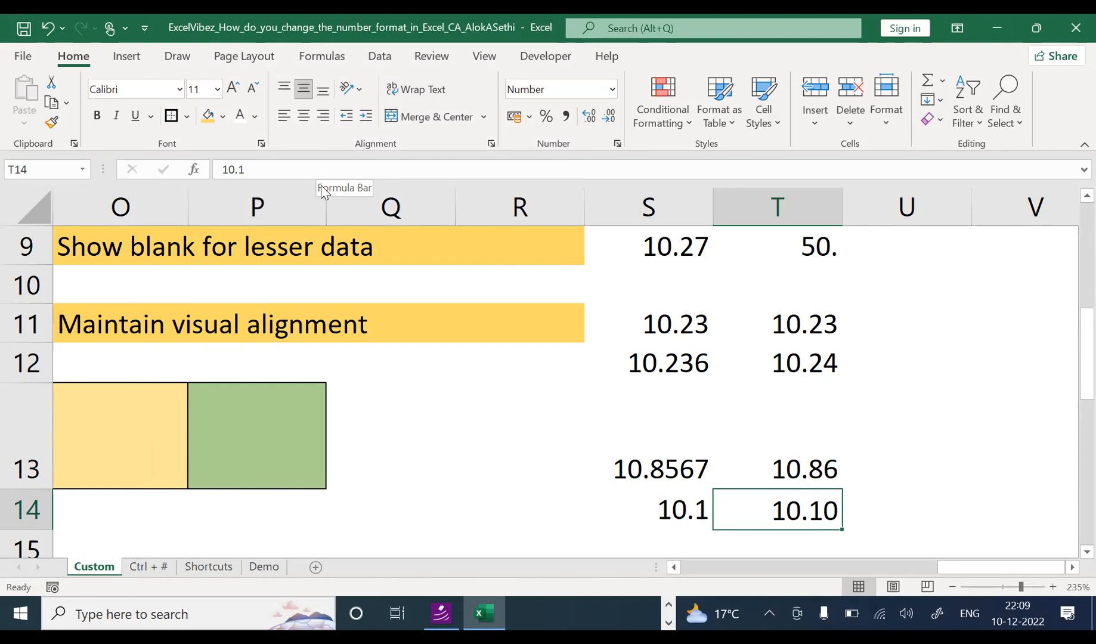
# Step: Reformat T14 with the #.## custom code
pyautogui.hotkey('ctrl', '1')
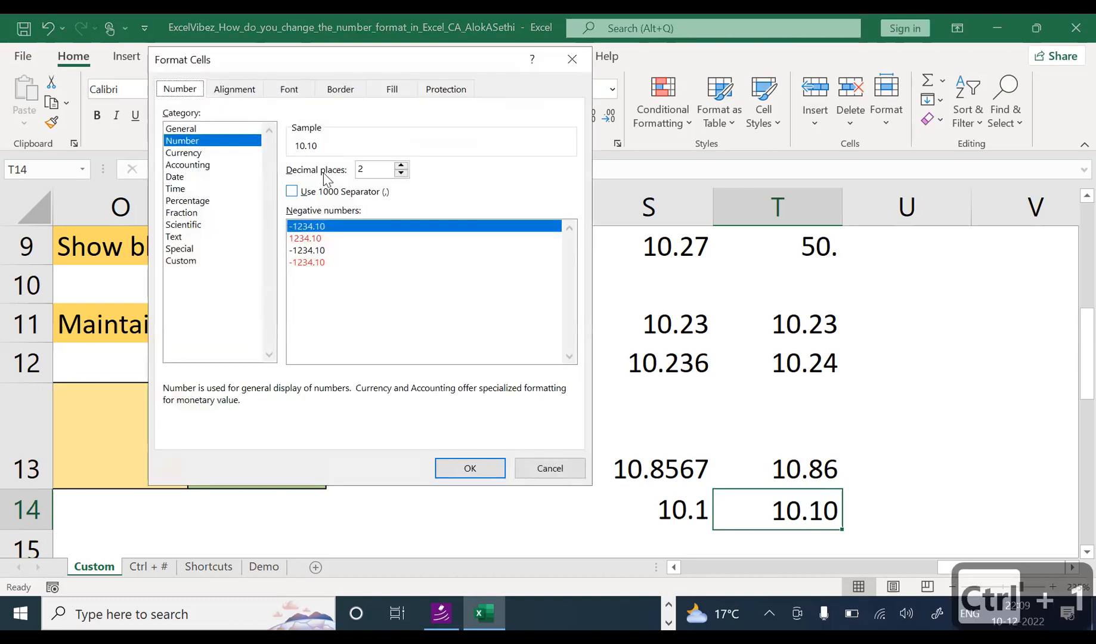
pyautogui.click(195, 262)
pyautogui.moveTo(319, 183); pyautogui.dragTo(275, 183)
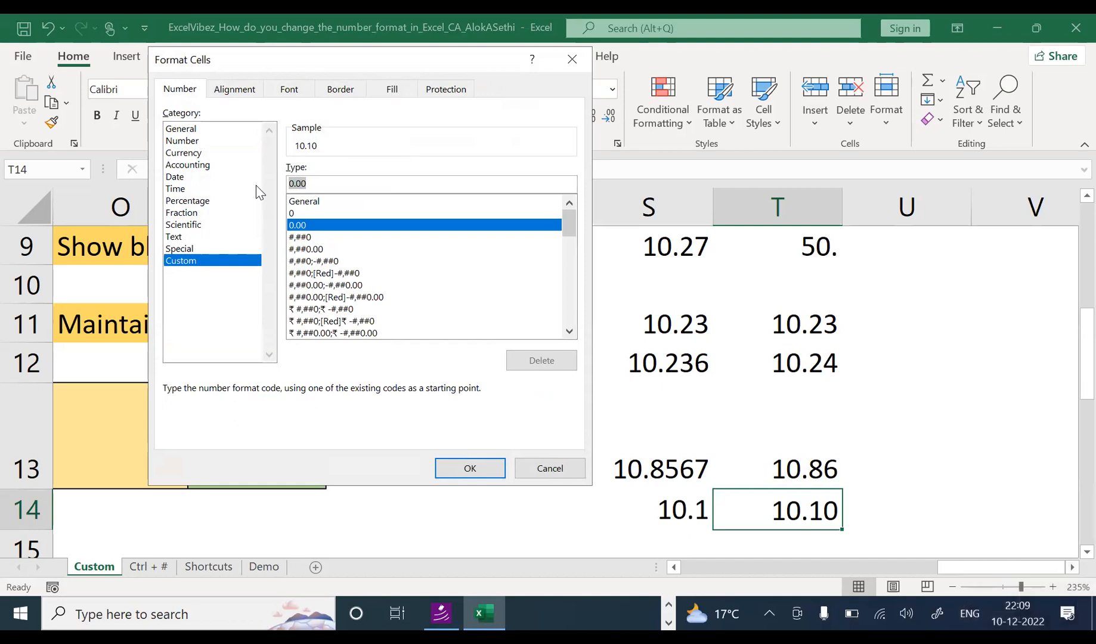
pyautogui.write('#.##')
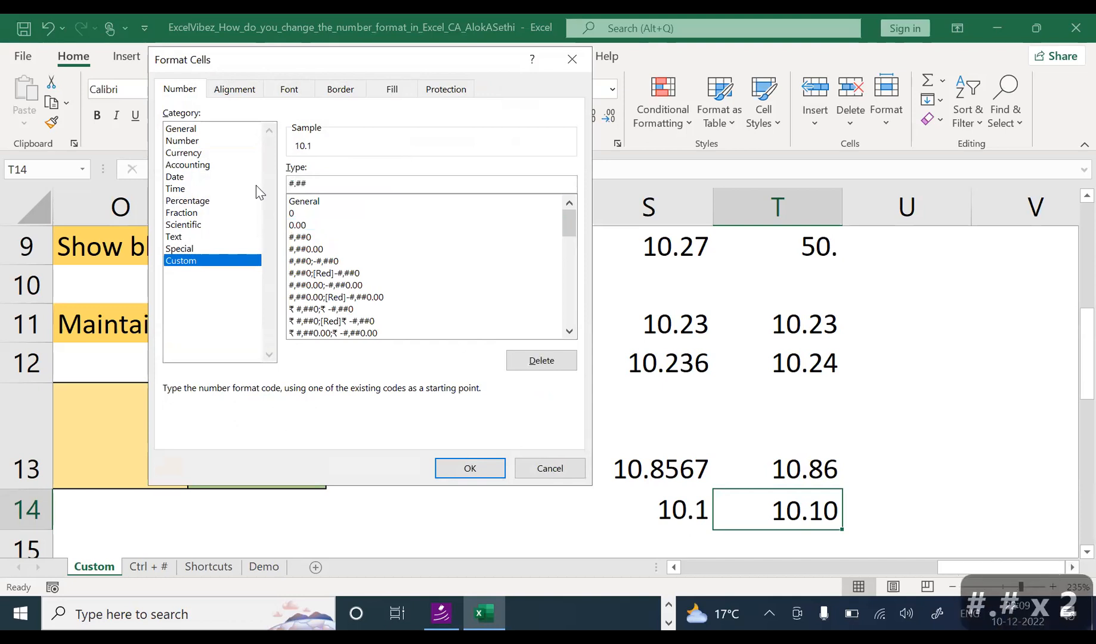
pyautogui.click(487, 469)
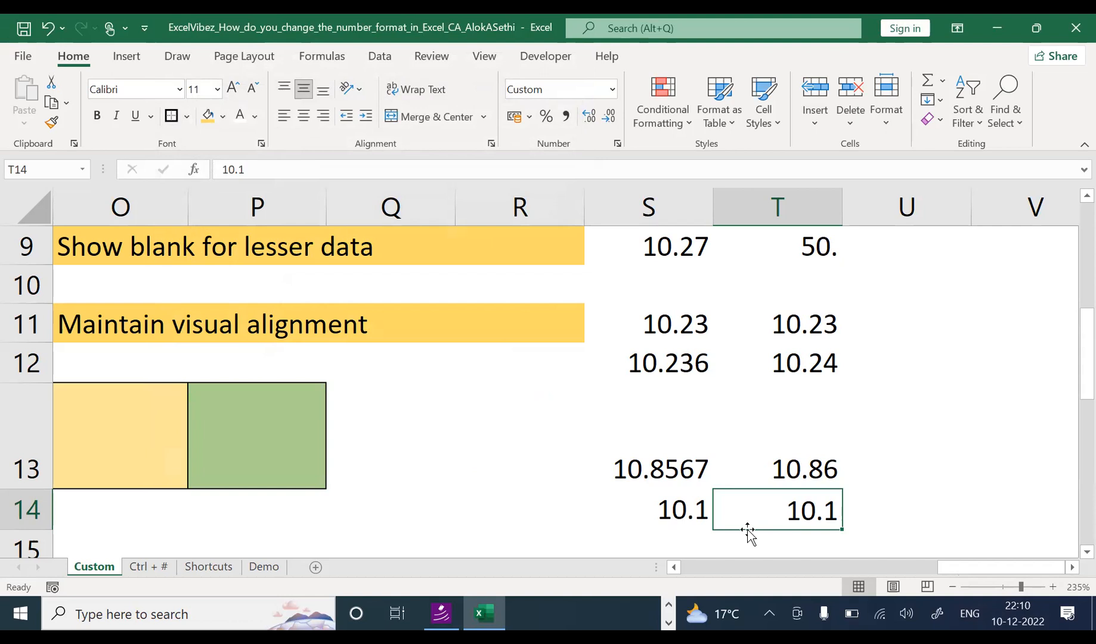
# Step: Switch T14's custom format code to 0.0?
pyautogui.hotkey('ctrl', '1')
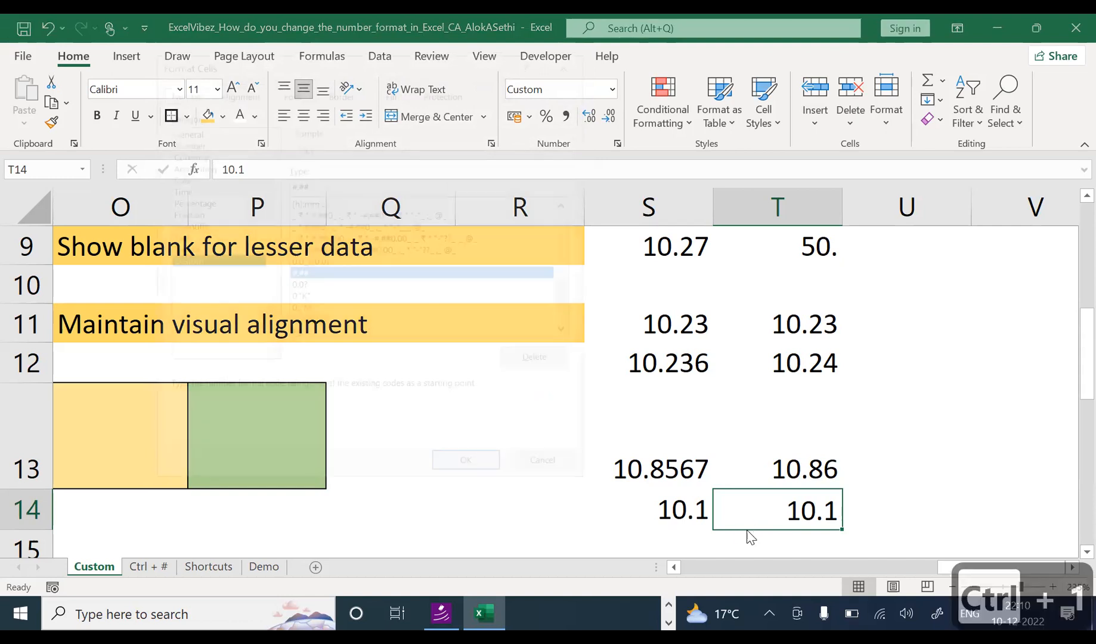
pyautogui.moveTo(307, 185); pyautogui.dragTo(262, 186)
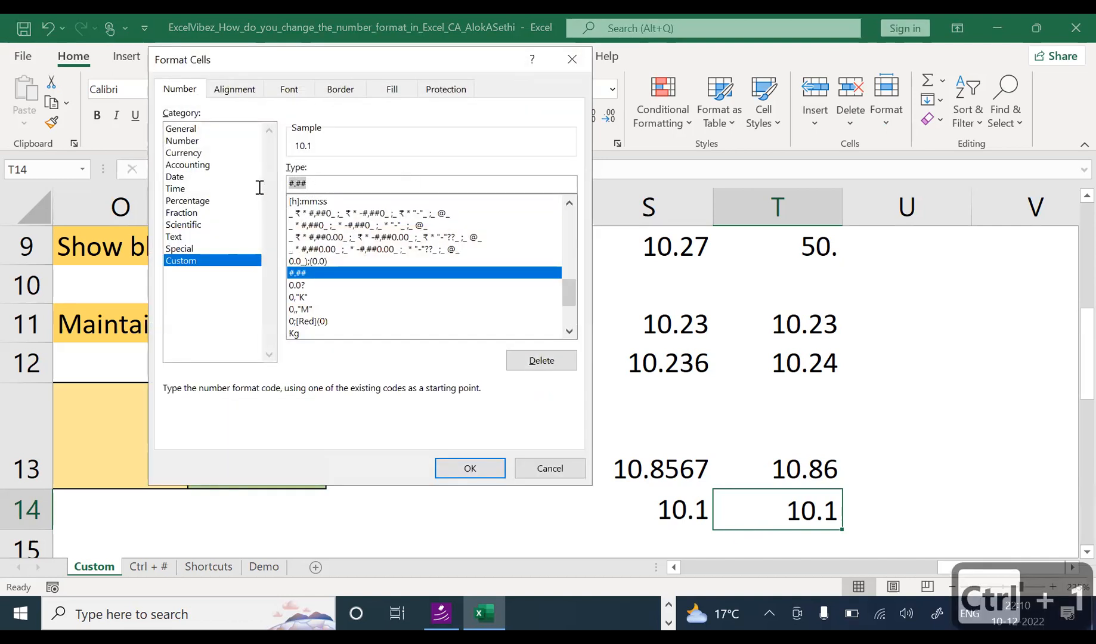
pyautogui.write('0.0?')
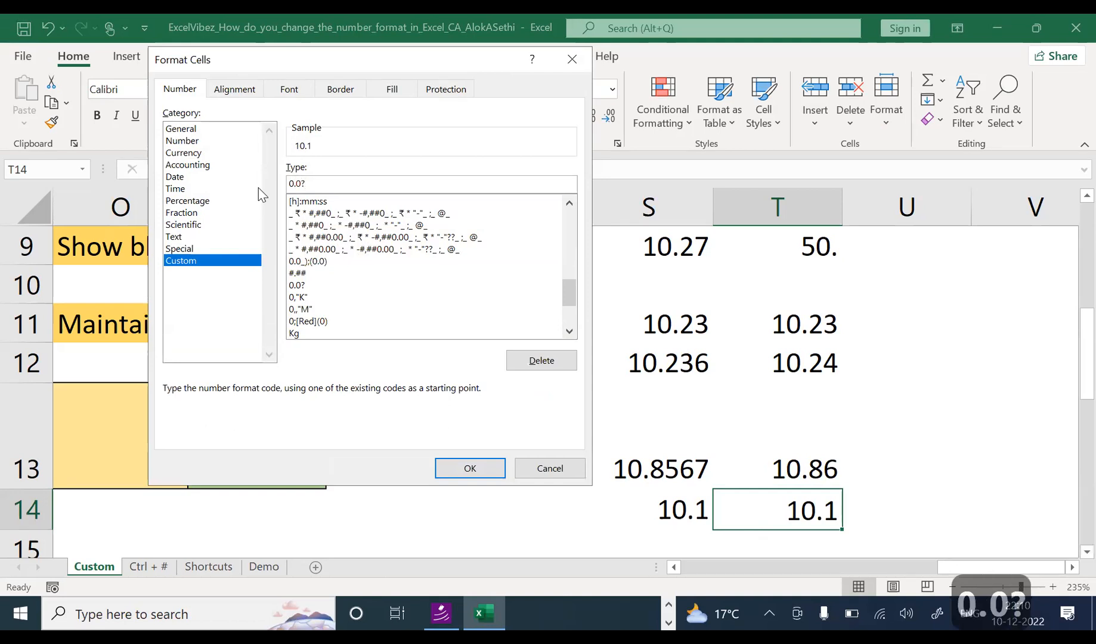
pyautogui.press('Return')
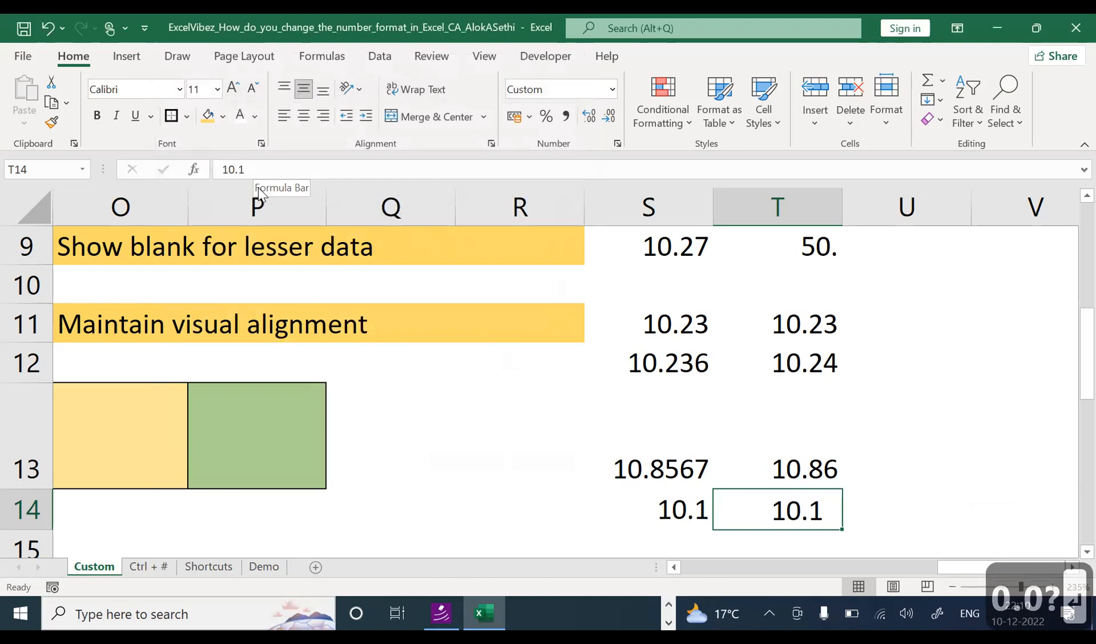
# Step: Type the symbols 0, # and ? into N13, O13 and P13, then select R13
pyautogui.press('Right')
pyautogui.press('Up')
pyautogui.press('Up')
pyautogui.press('Down')
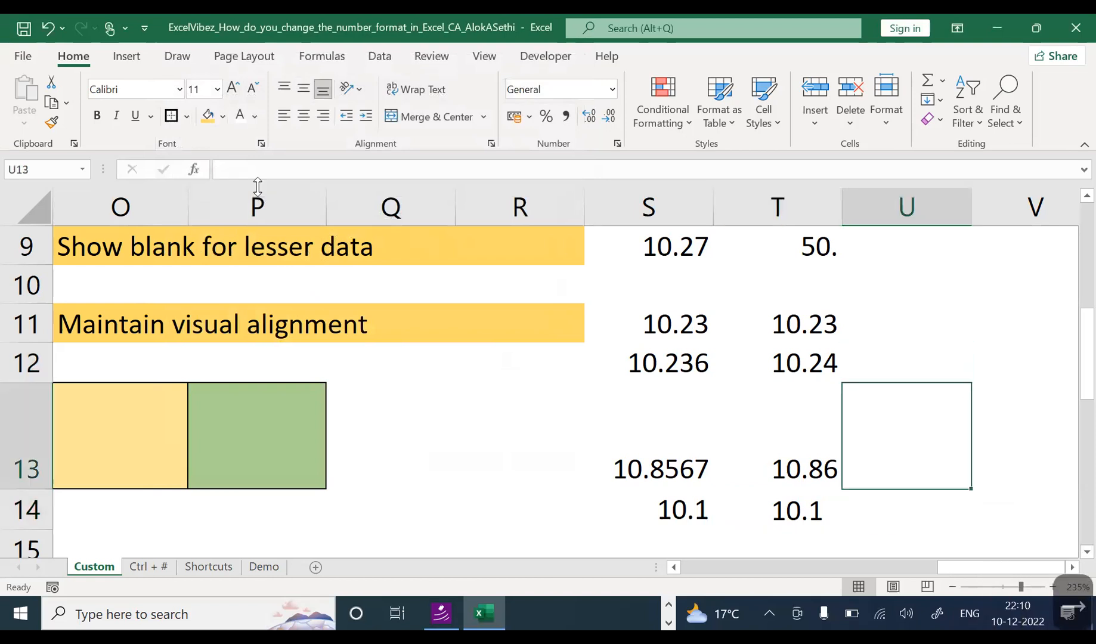
pyautogui.press('Left')
pyautogui.press('Left')
pyautogui.press('Left')
pyautogui.press('Left')
pyautogui.press('Left')
pyautogui.press('Left')
pyautogui.press('Left')
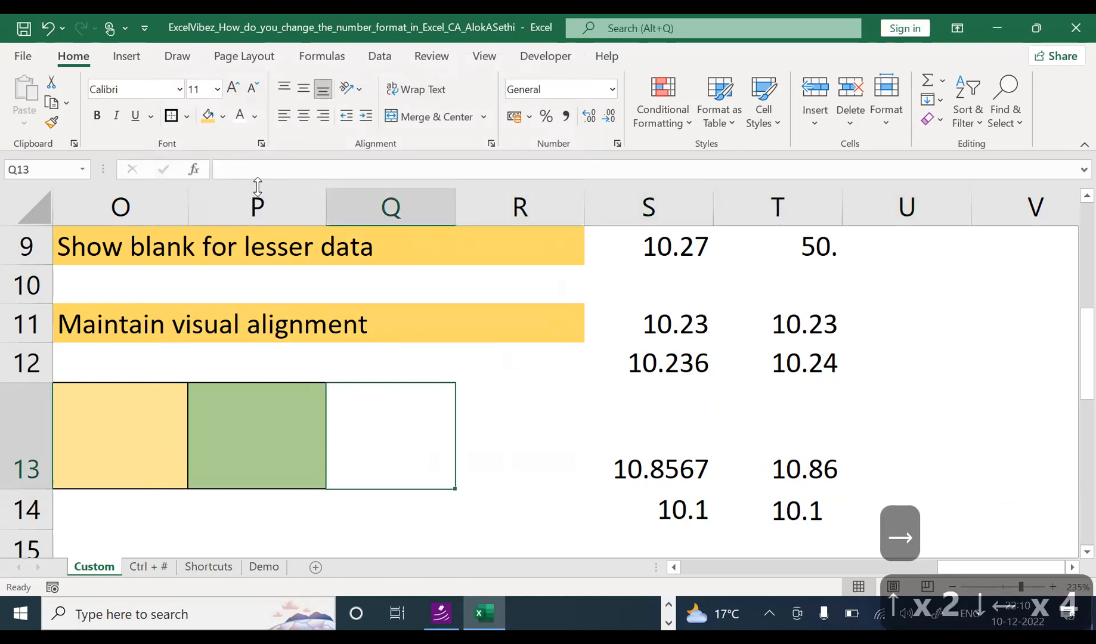
pyautogui.write('0')
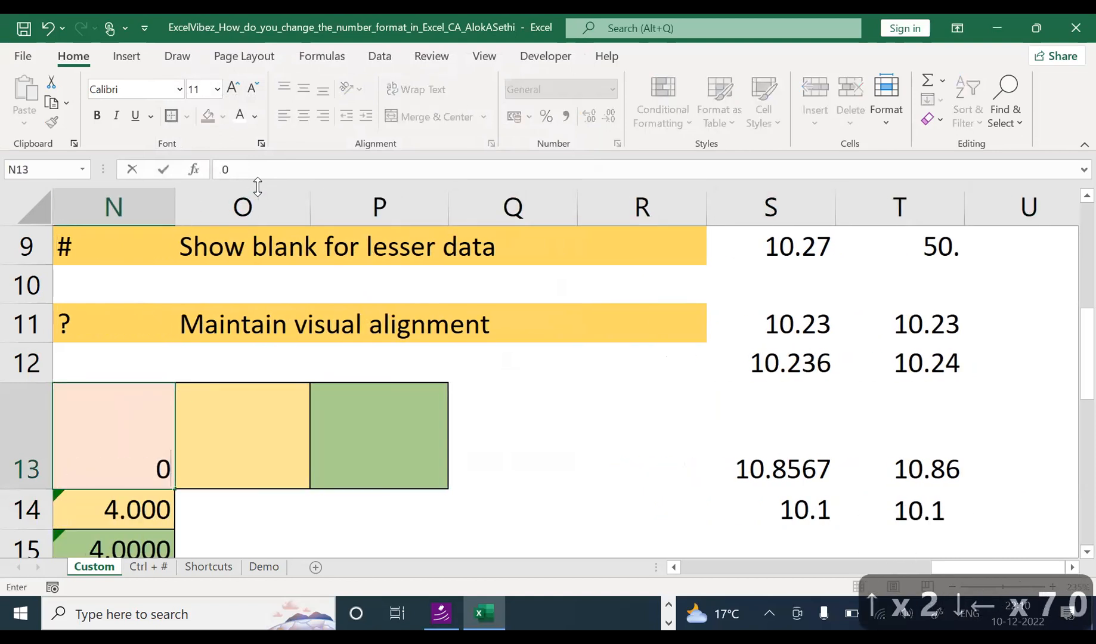
pyautogui.press('Tab')
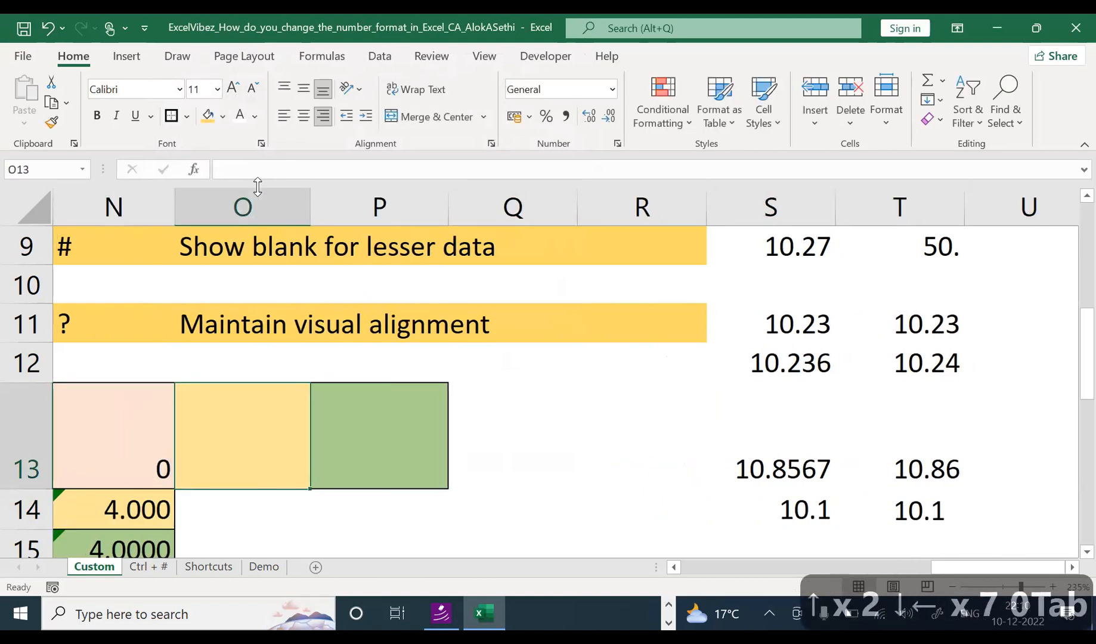
pyautogui.write('#')
pyautogui.press('Tab')
pyautogui.write('?')
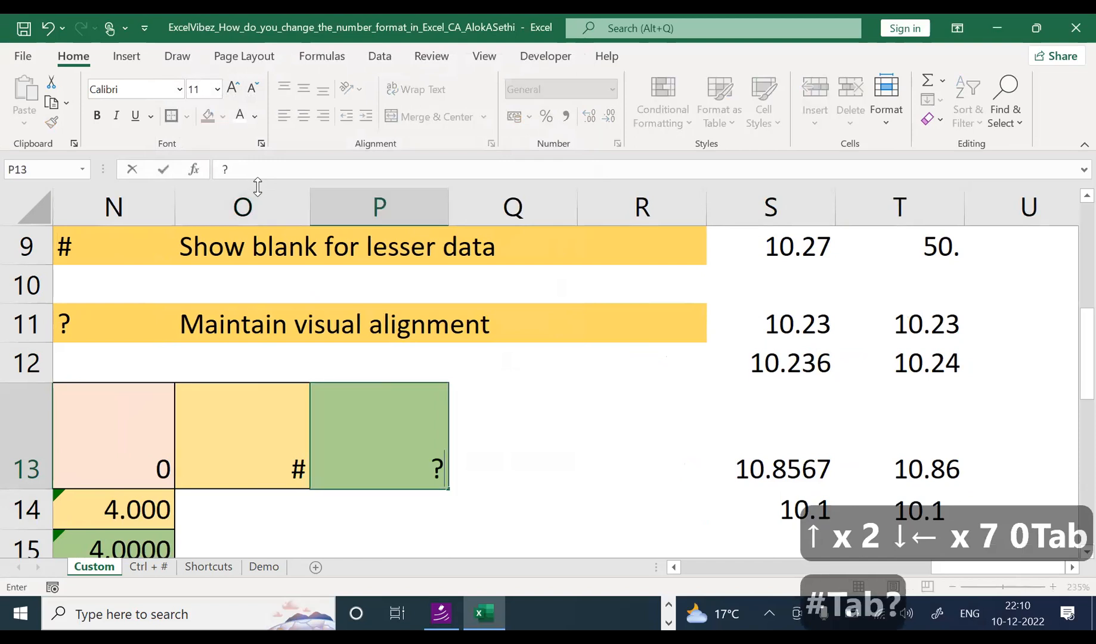
pyautogui.press('Return')
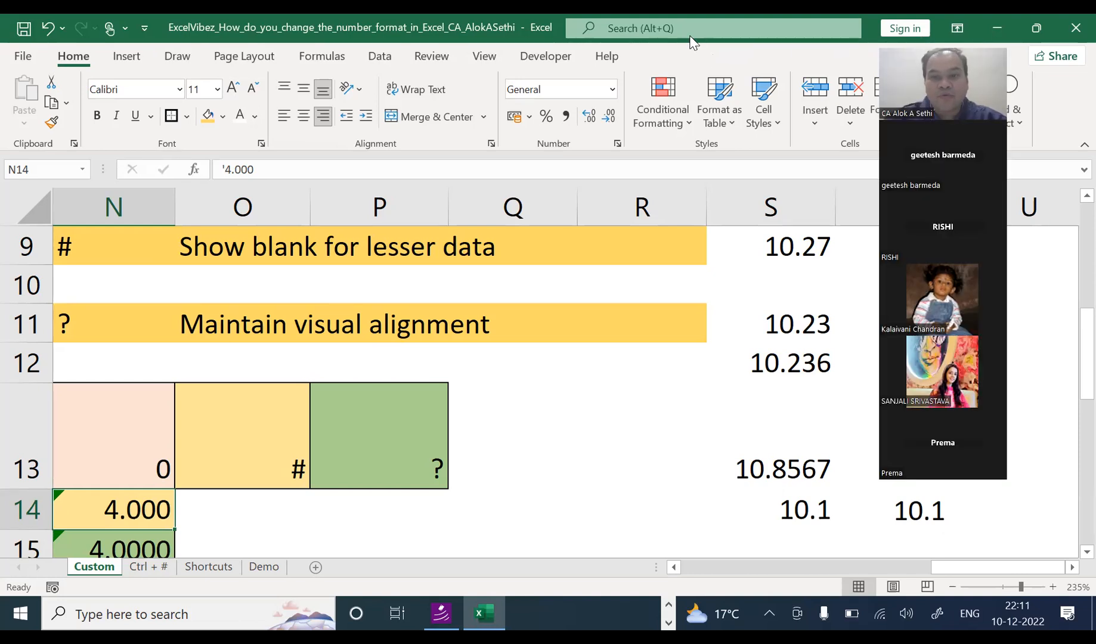
pyautogui.click(583, 388)
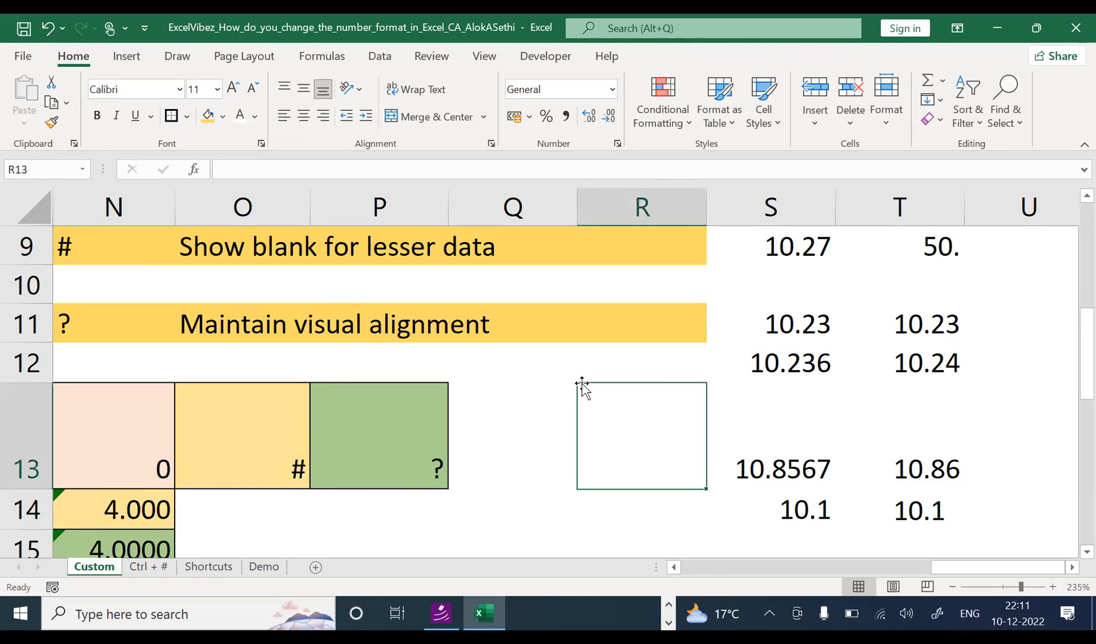
# Step: Move down to R20, then go through the Demo sheet to the Shortcuts sheet
pyautogui.press('Down')
pyautogui.press('Down')
pyautogui.press('Down')
pyautogui.press('Down')
pyautogui.press('Down')
pyautogui.press('Down')
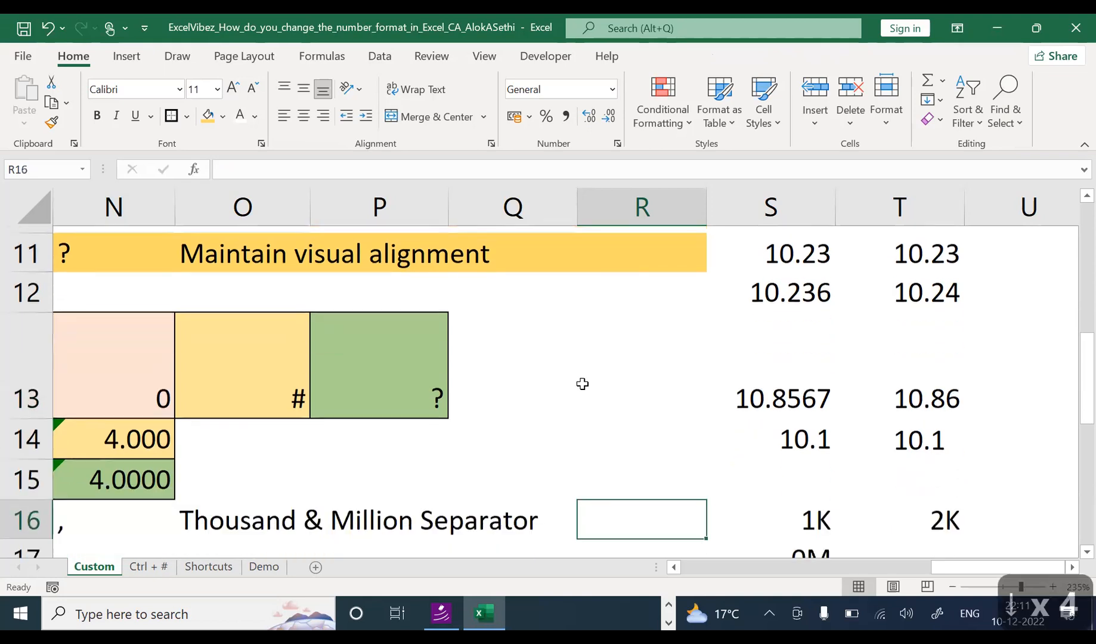
pyautogui.press('Down')
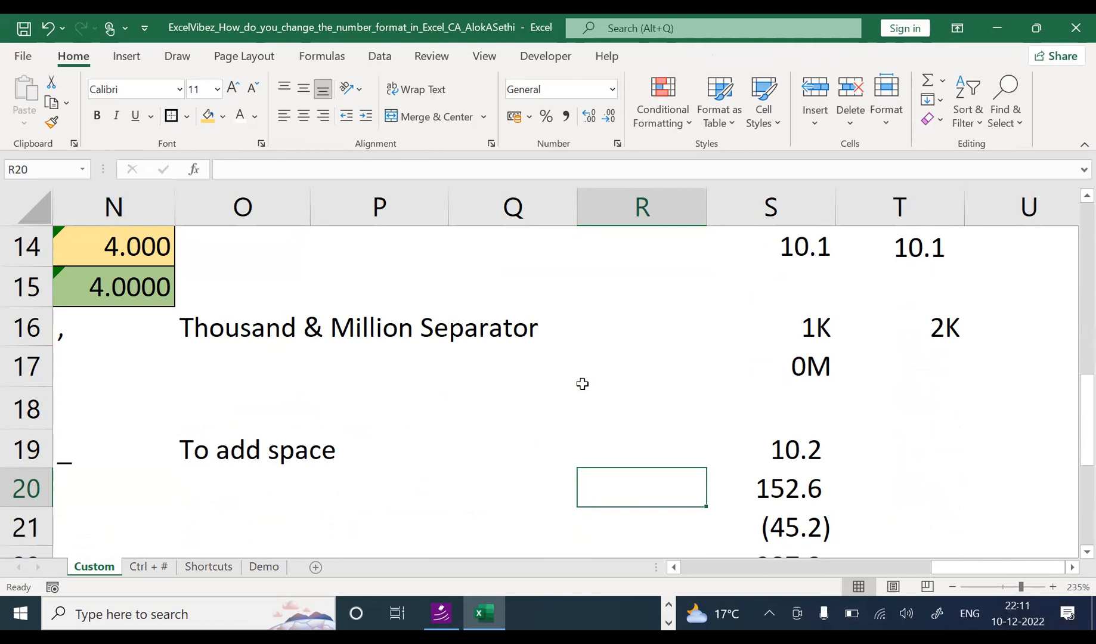
pyautogui.click(270, 565)
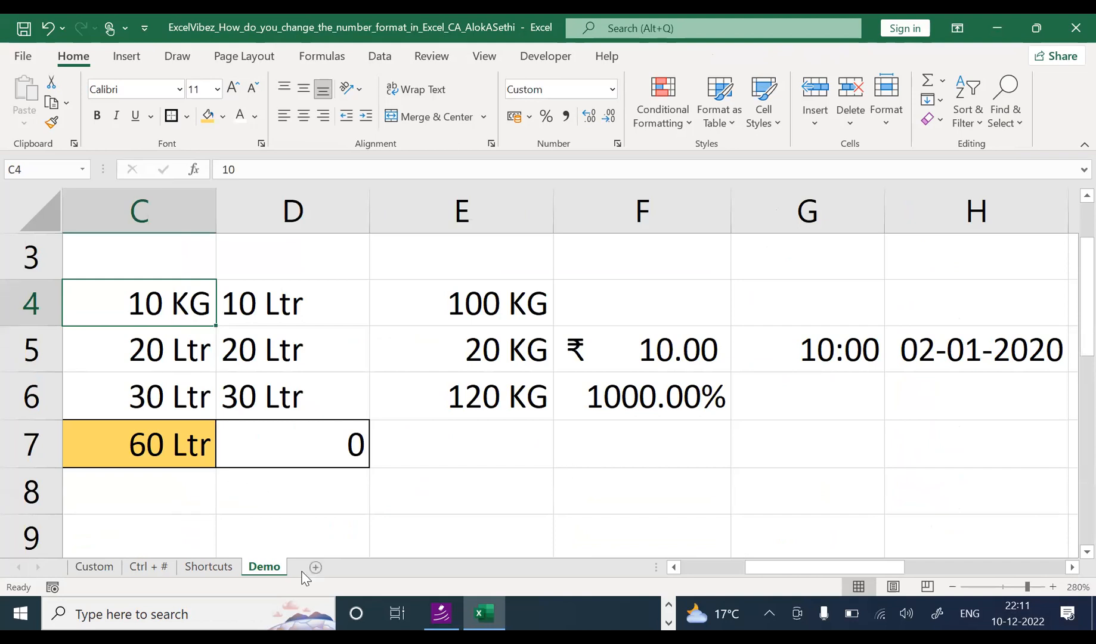
pyautogui.click(225, 570)
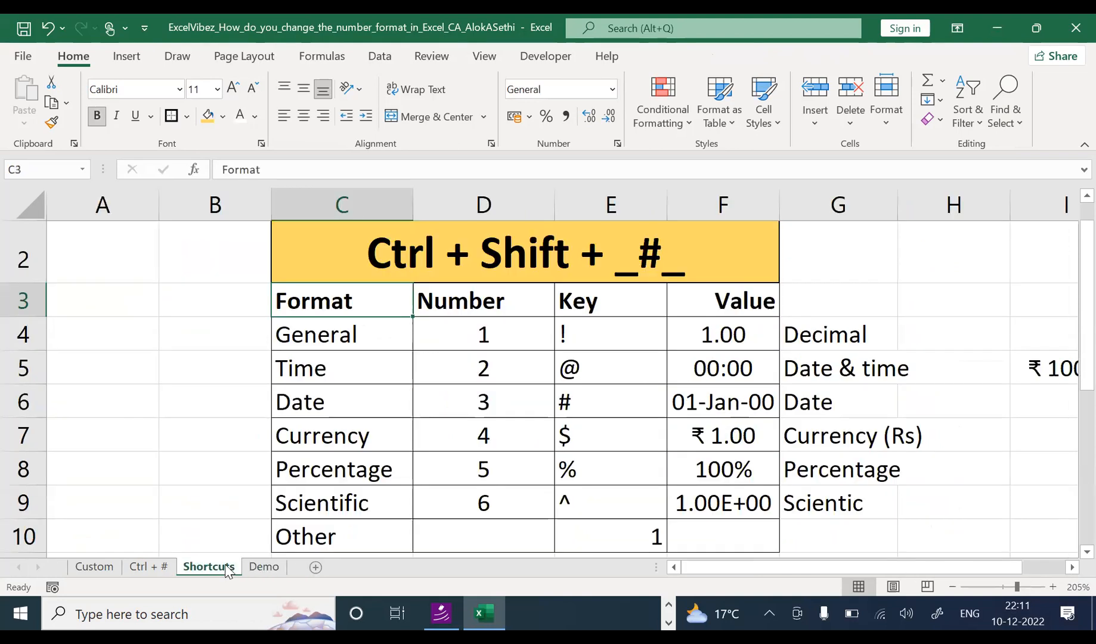
# Step: Enter 1000 in B4 and 1k in B5 on the Shortcuts sheet
pyautogui.click(201, 348)
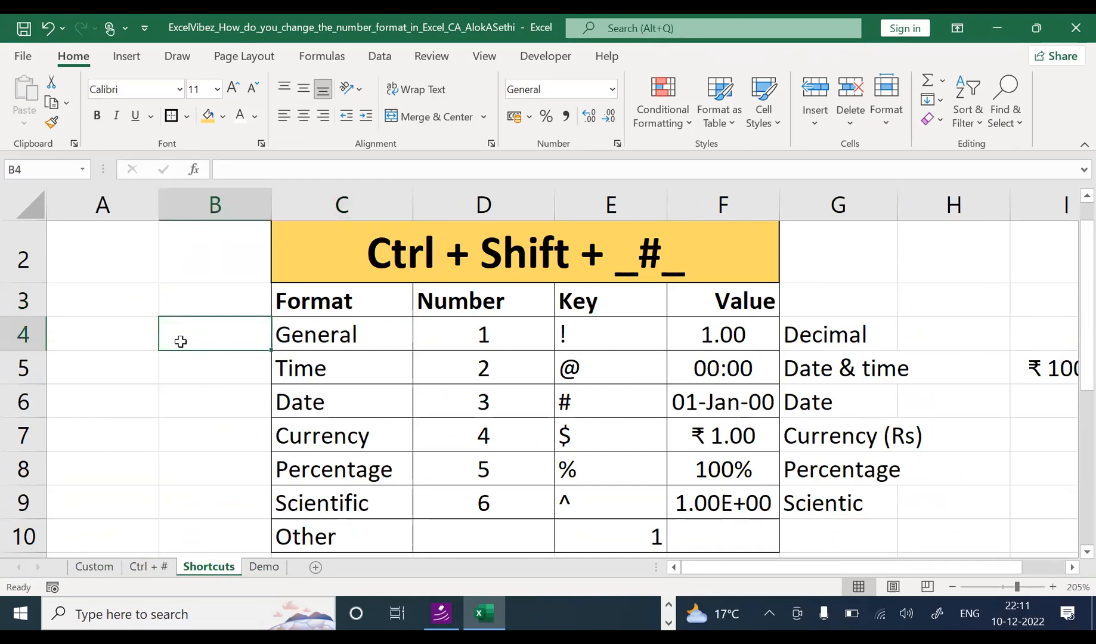
pyautogui.write('1000')
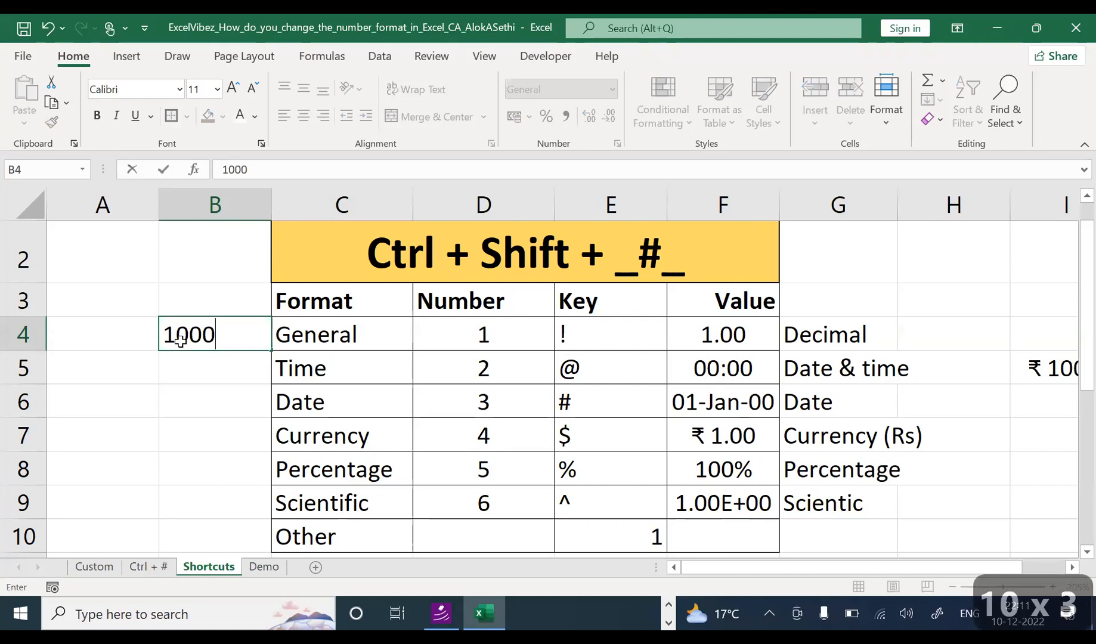
pyautogui.press('Return')
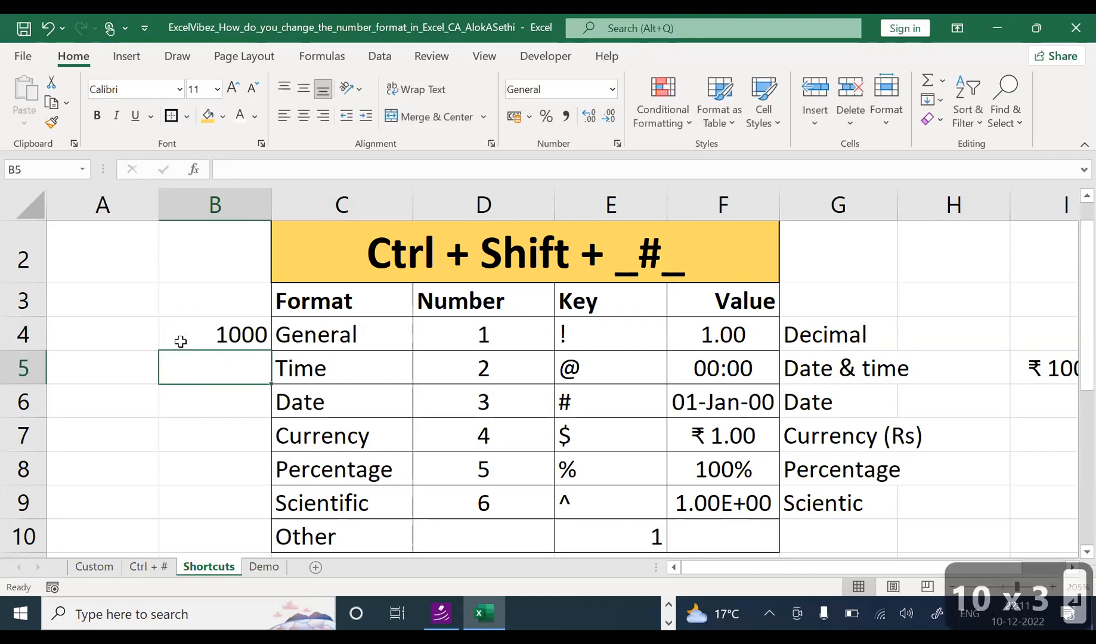
pyautogui.write('1k')
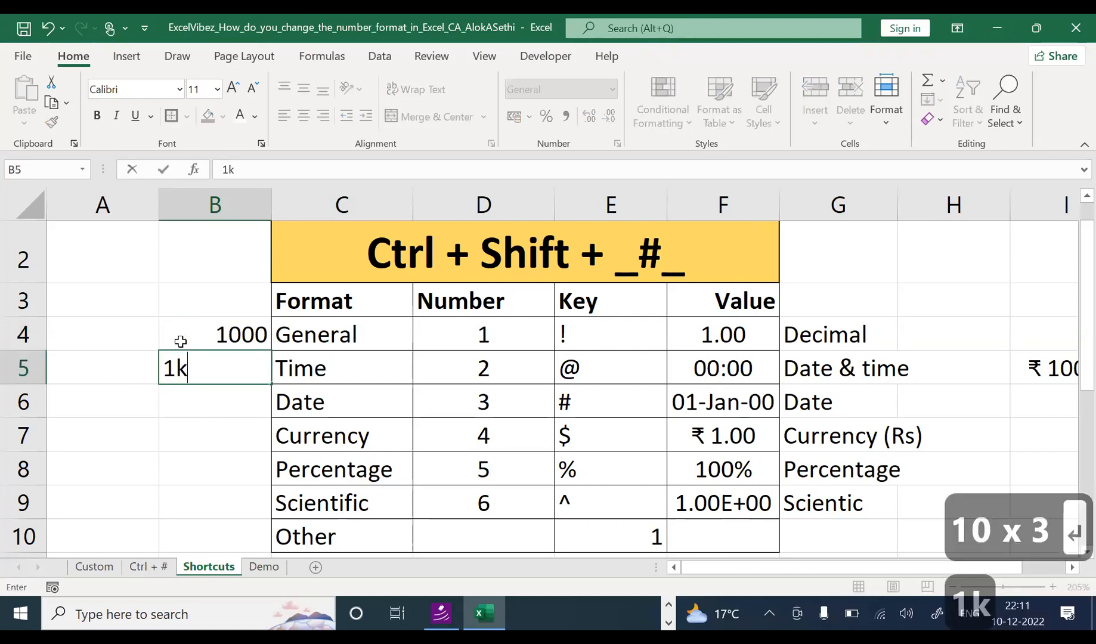
pyautogui.press('Return')
# Step: Retype the k in B5's 1k, compare it with B4's 1000, then go to the Ctrl + # sheet
pyautogui.press('Up')
pyautogui.press('F2')
pyautogui.press('BackSpace')
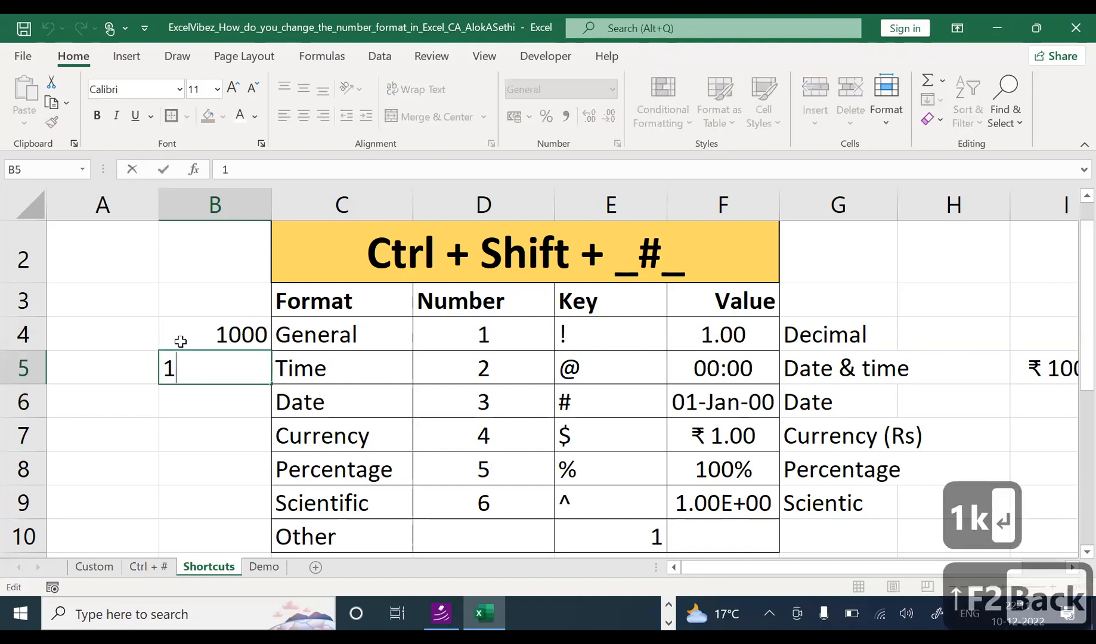
pyautogui.write('k')
pyautogui.press('Return')
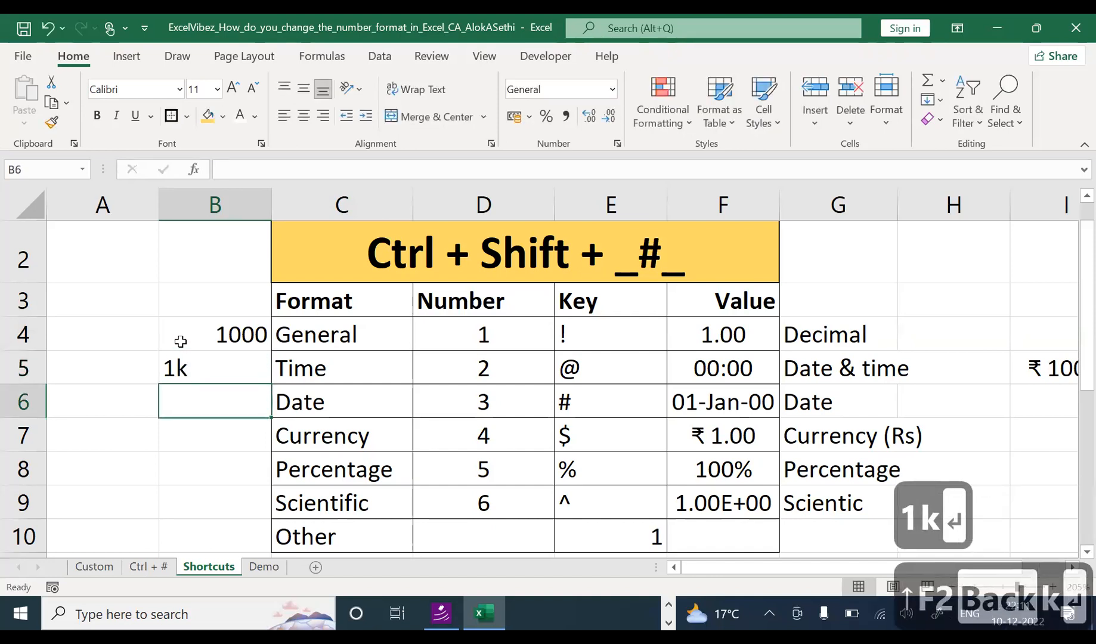
pyautogui.press('Up')
pyautogui.press('Up')
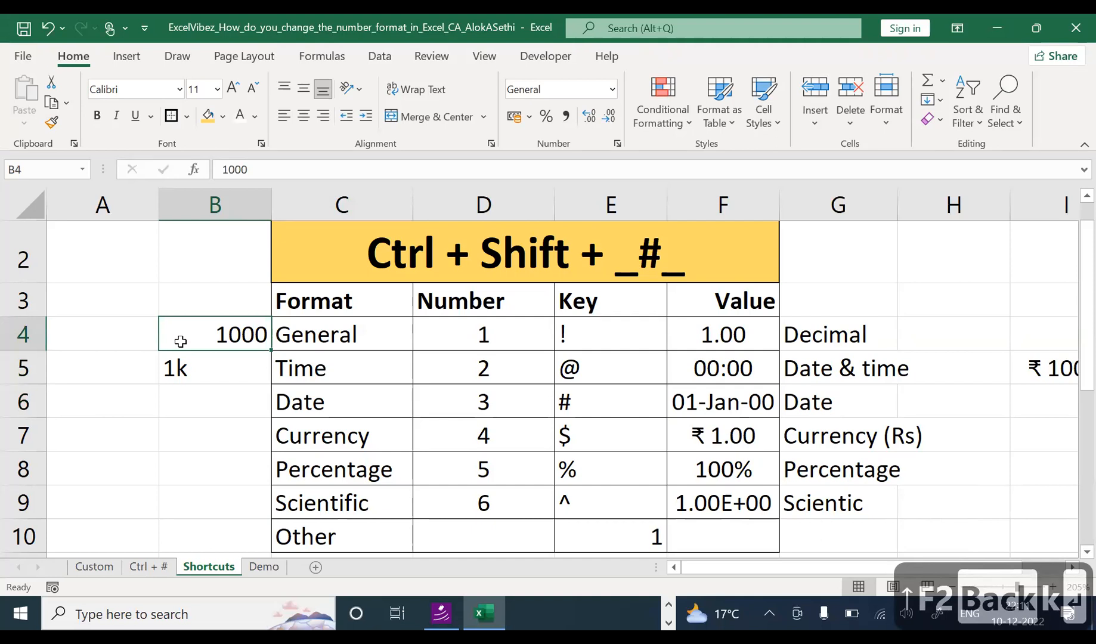
pyautogui.press('Down')
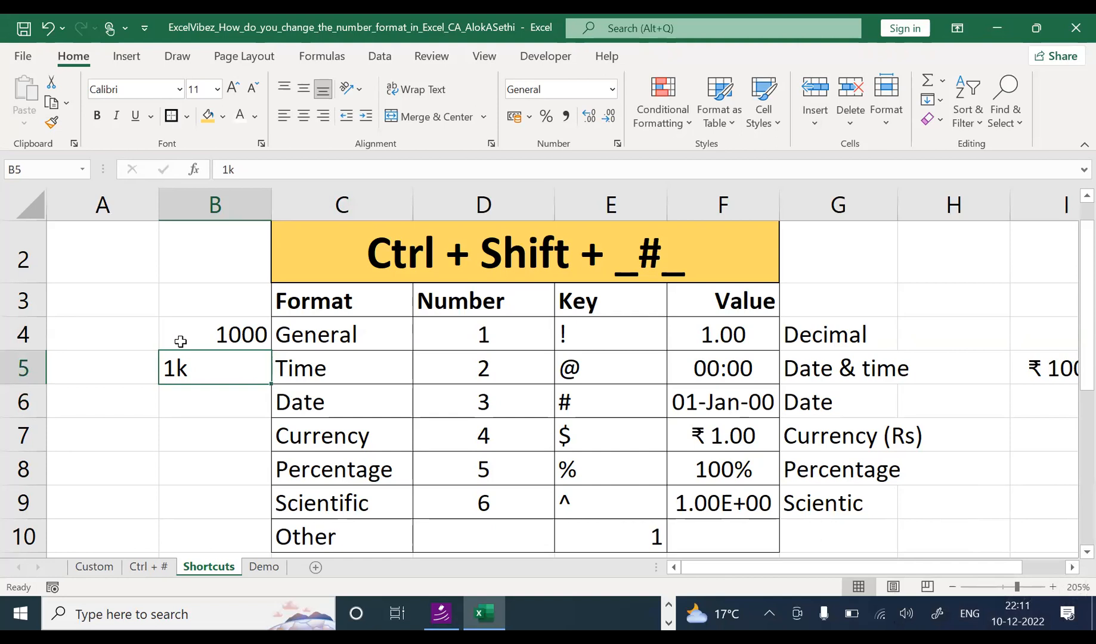
pyautogui.hotkey('ctrl', 'pageup')
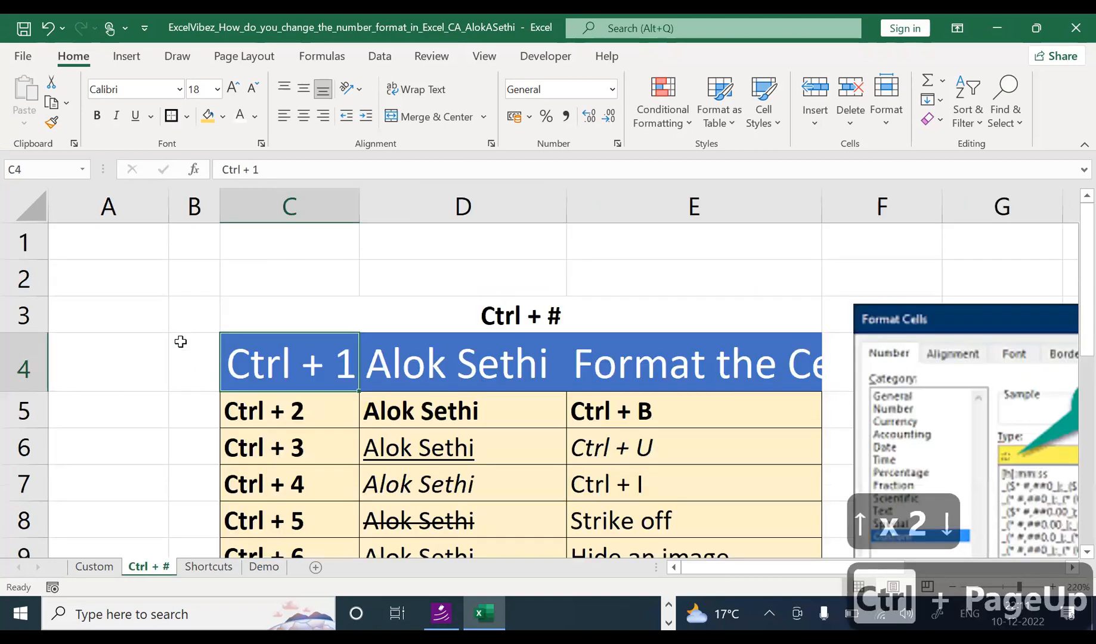
# Step: Return to the Custom sheet, confirm S16 stores 1000 shown as 1K, and view its format settings
pyautogui.hotkey('ctrl', 'pagedown')
pyautogui.hotkey('ctrl', 'pagedown')
pyautogui.press('Right')
pyautogui.press('Right')
pyautogui.press('Right')
pyautogui.press('Right')
pyautogui.press('Right')
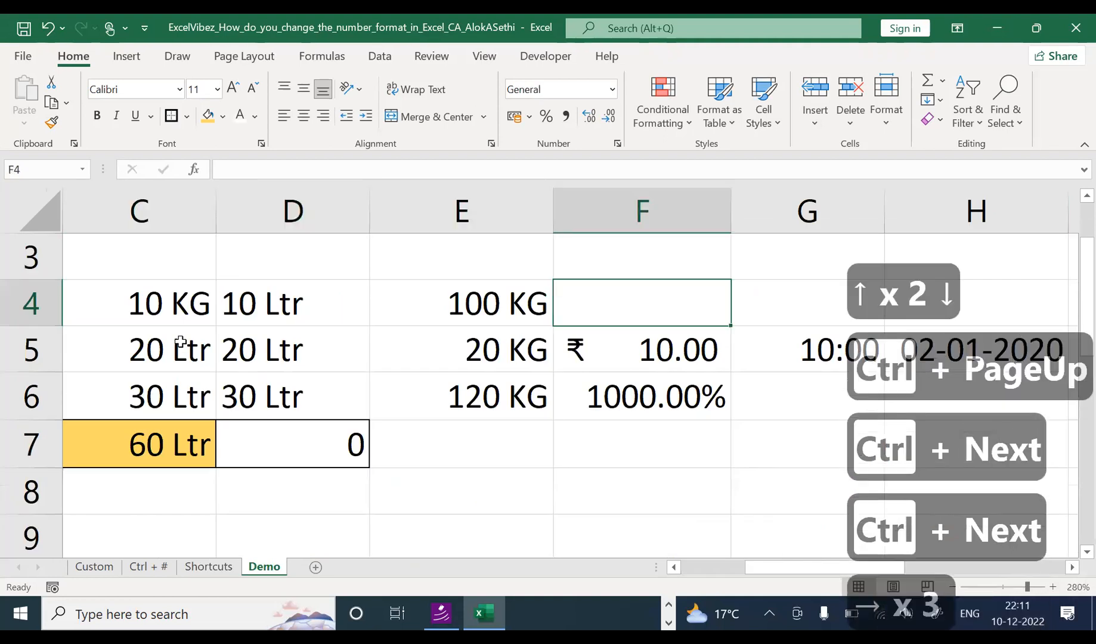
pyautogui.hotkey('ctrl', 'pageup')
pyautogui.hotkey('ctrl', 'pageup')
pyautogui.hotkey('ctrl', 'pageup')
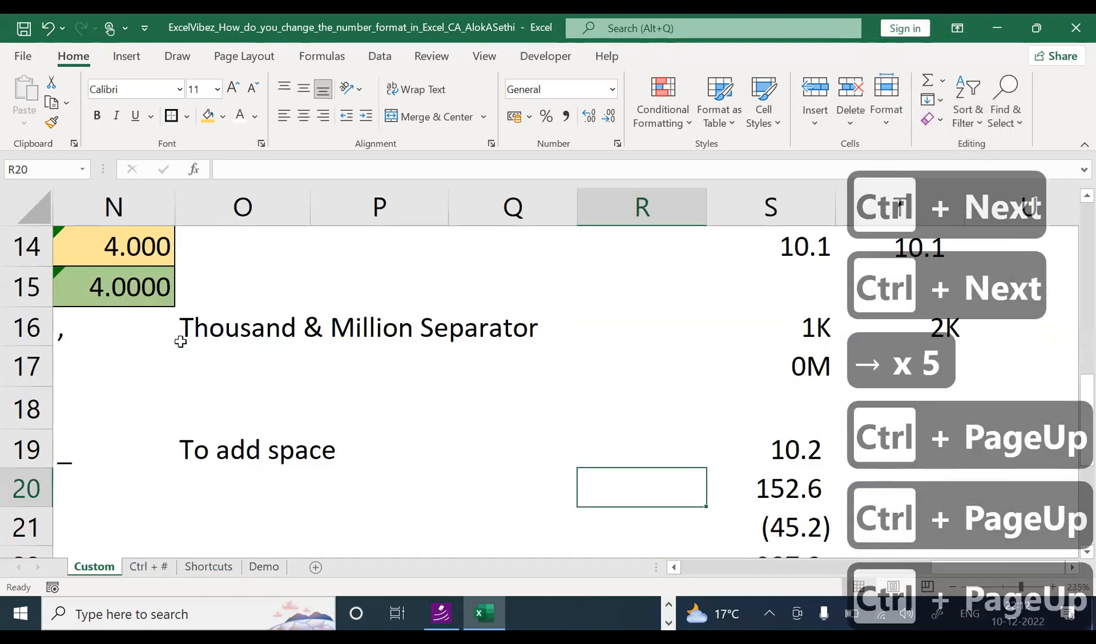
pyautogui.press('Right')
pyautogui.press('Up')
pyautogui.press('Up')
pyautogui.press('Up')
pyautogui.press('Up')
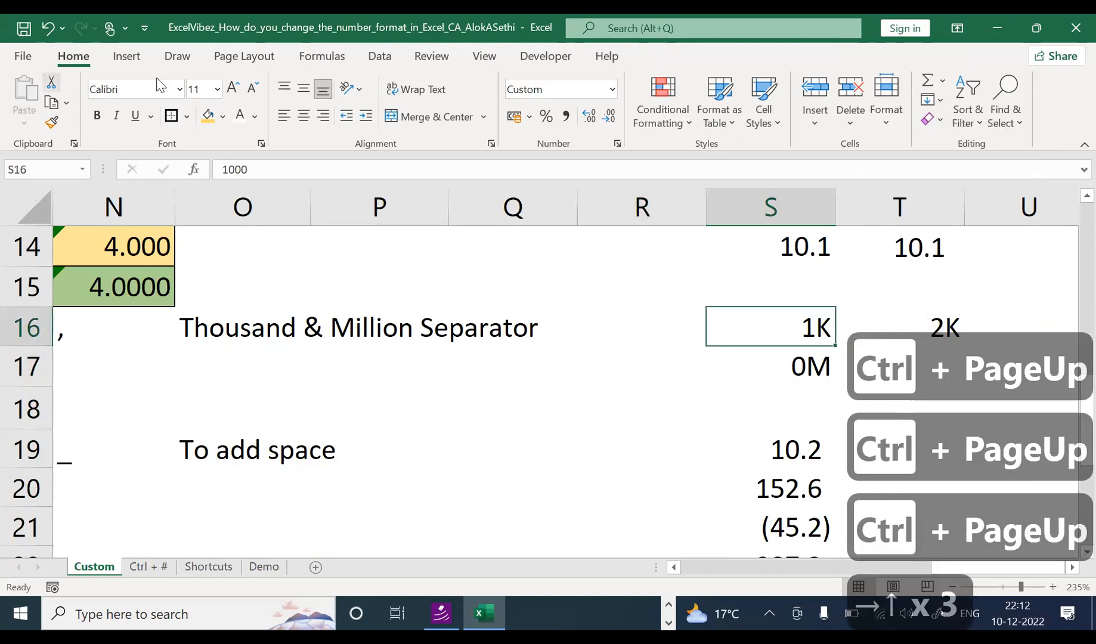
pyautogui.doubleClick(744, 341)
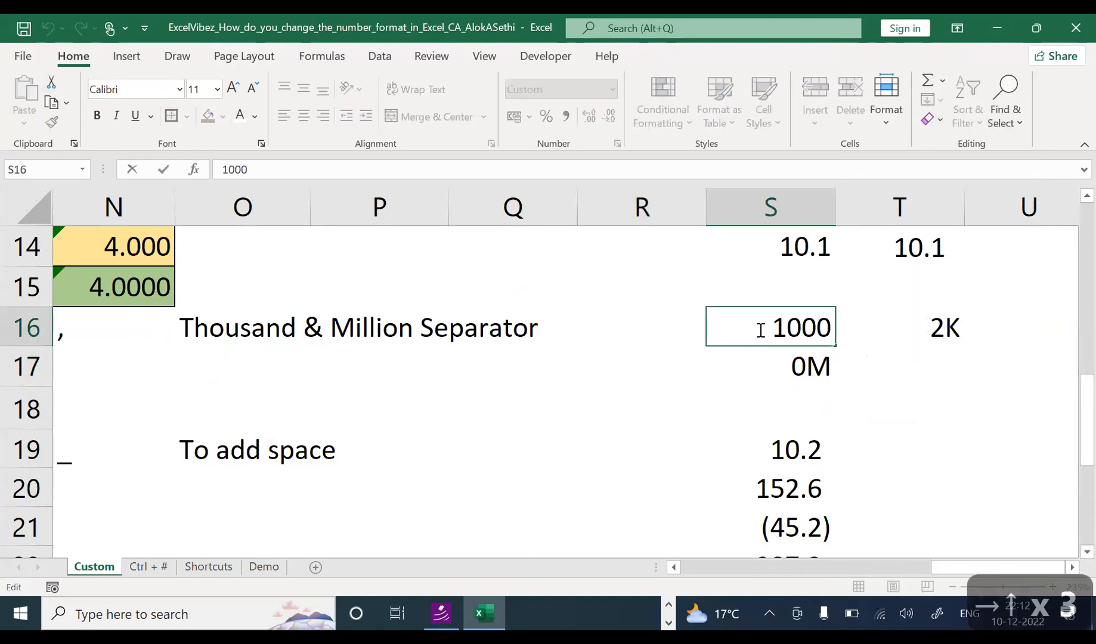
pyautogui.moveTo(764, 327); pyautogui.dragTo(847, 327)
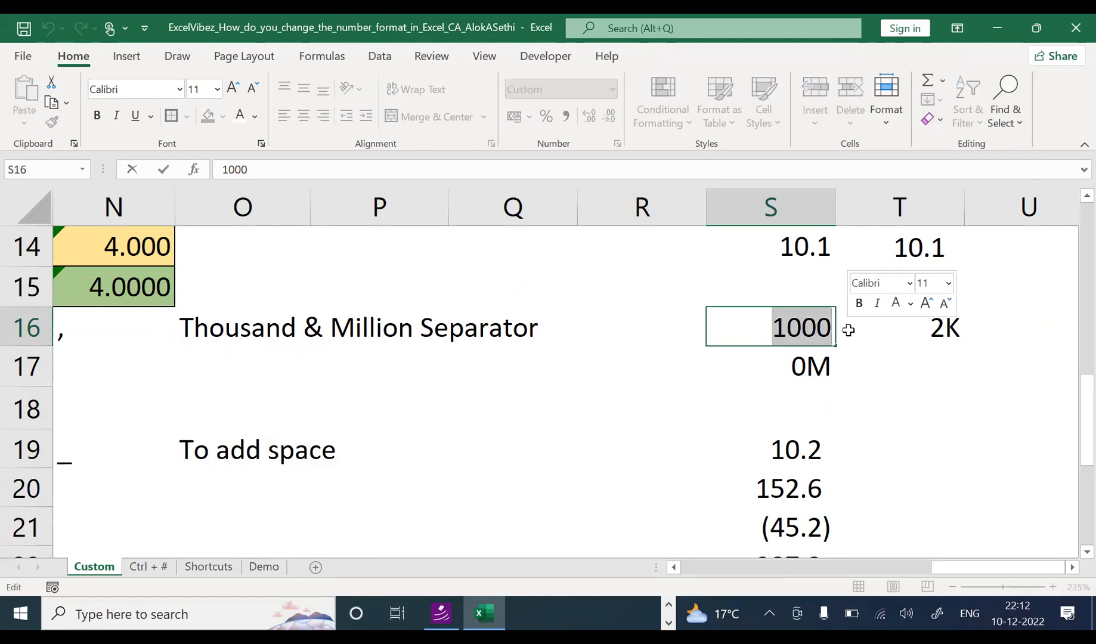
pyautogui.click(848, 337)
pyautogui.click(792, 325)
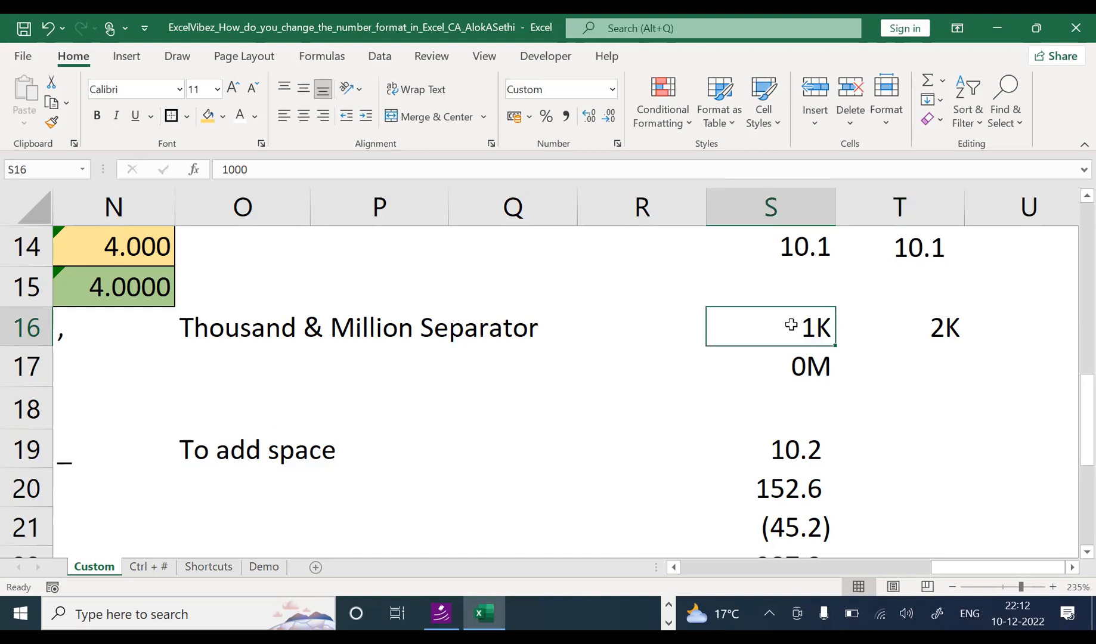
pyautogui.hotkey('ctrl', '1')
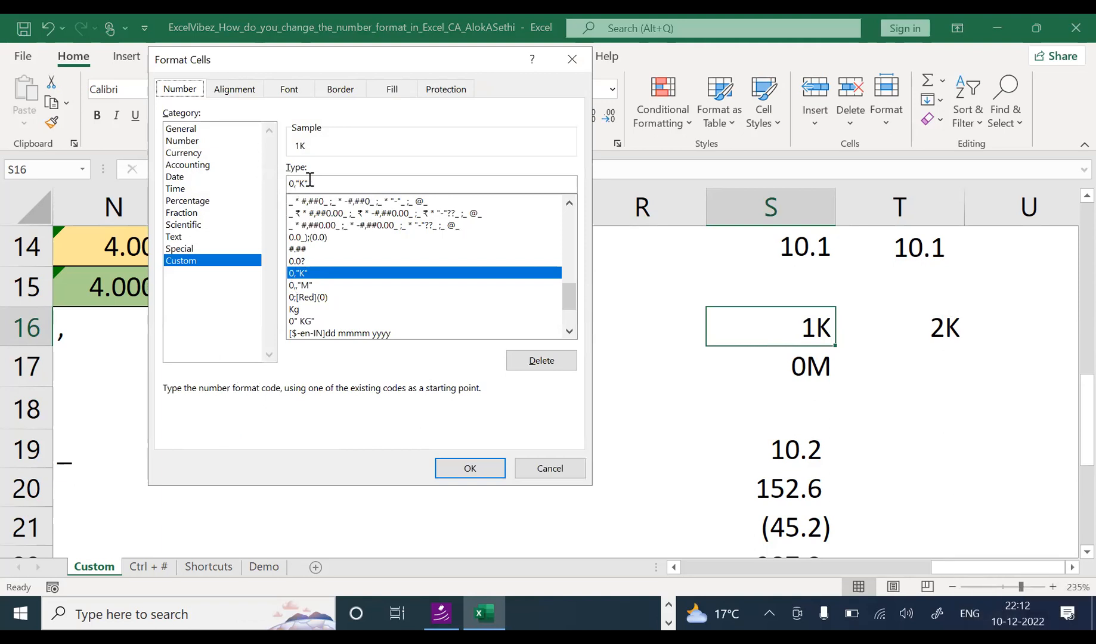
# Step: Compare S16's preview under the 0,"K" and 0" KG" custom codes
pyautogui.click(290, 185)
pyautogui.moveTo(290, 185); pyautogui.dragTo(295, 186)
pyautogui.click(327, 321)
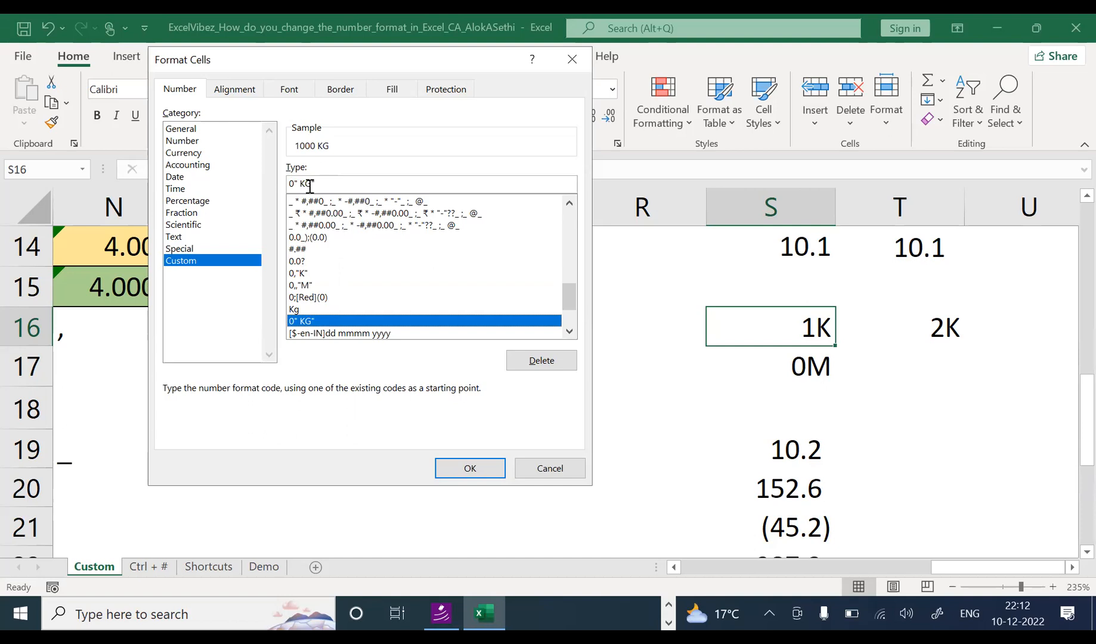
pyautogui.click(316, 275)
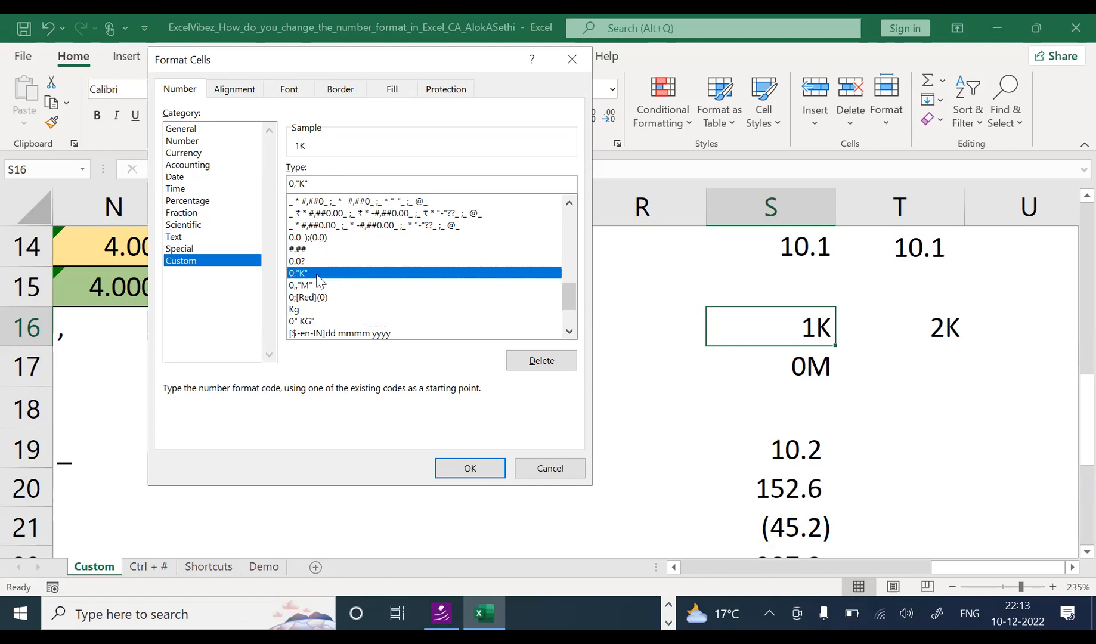
pyautogui.click(319, 321)
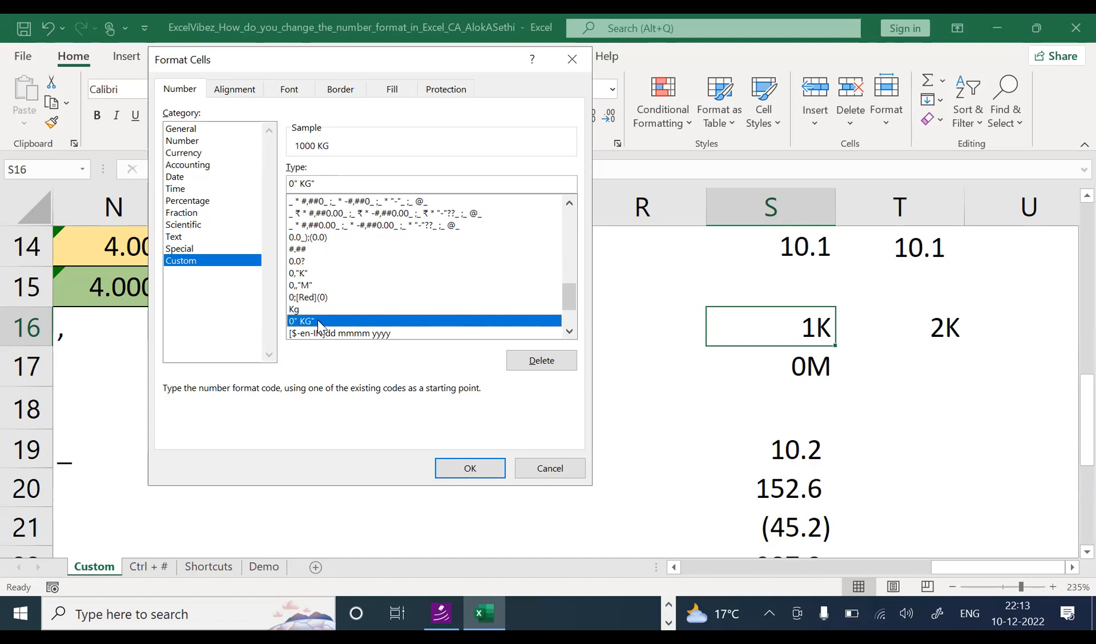
pyautogui.click(325, 274)
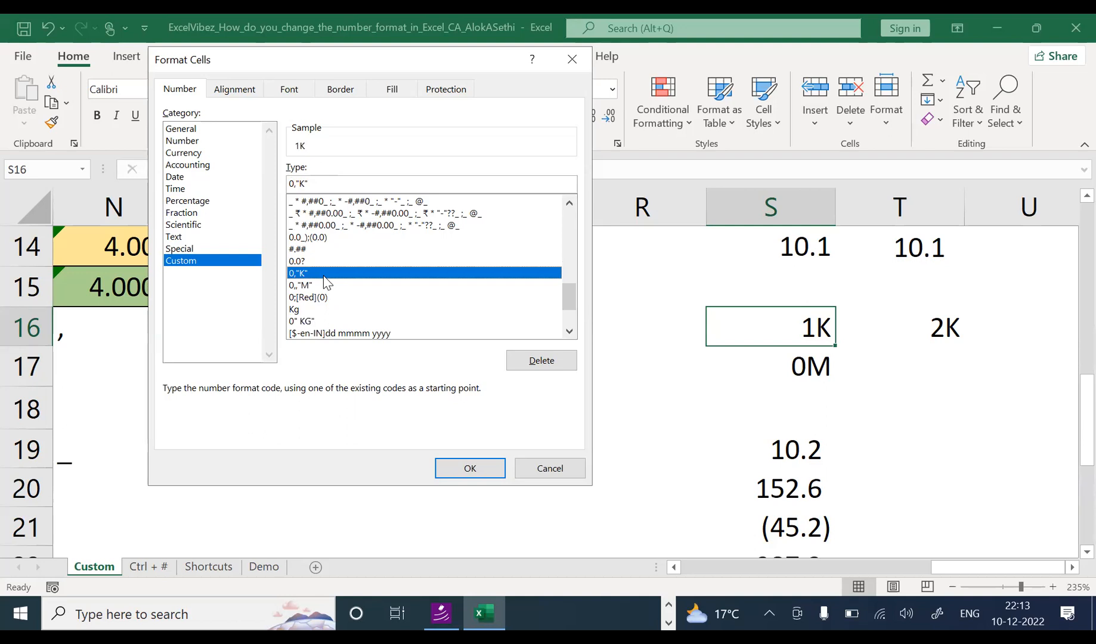
# Step: Cancel Format Cells and start entering 100000 in R16
pyautogui.press('Escape')
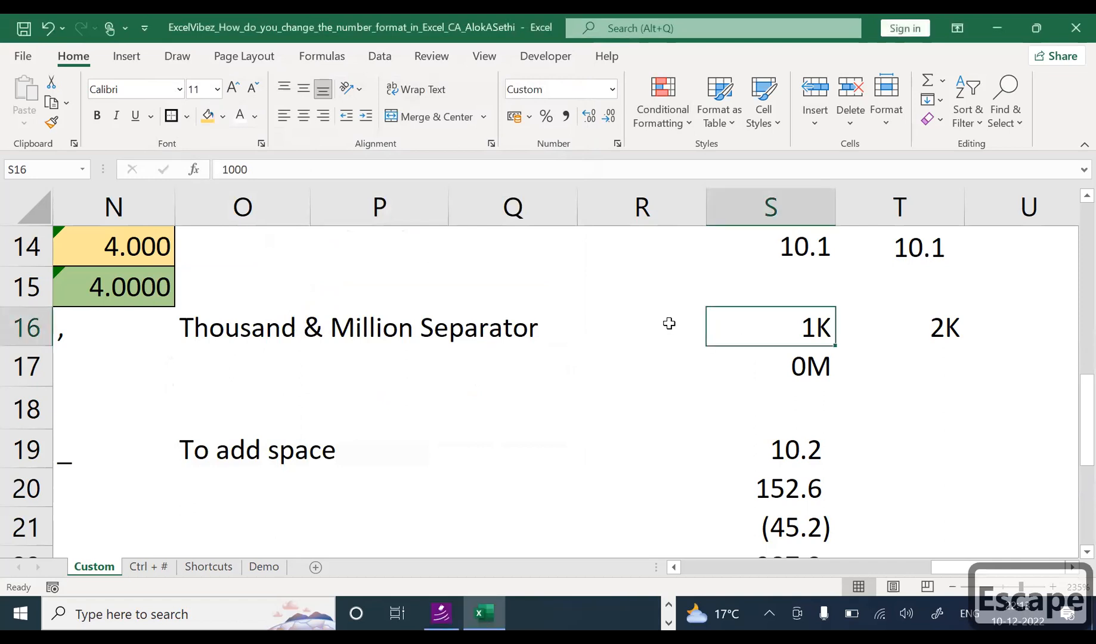
pyautogui.click(632, 330)
pyautogui.write('1')
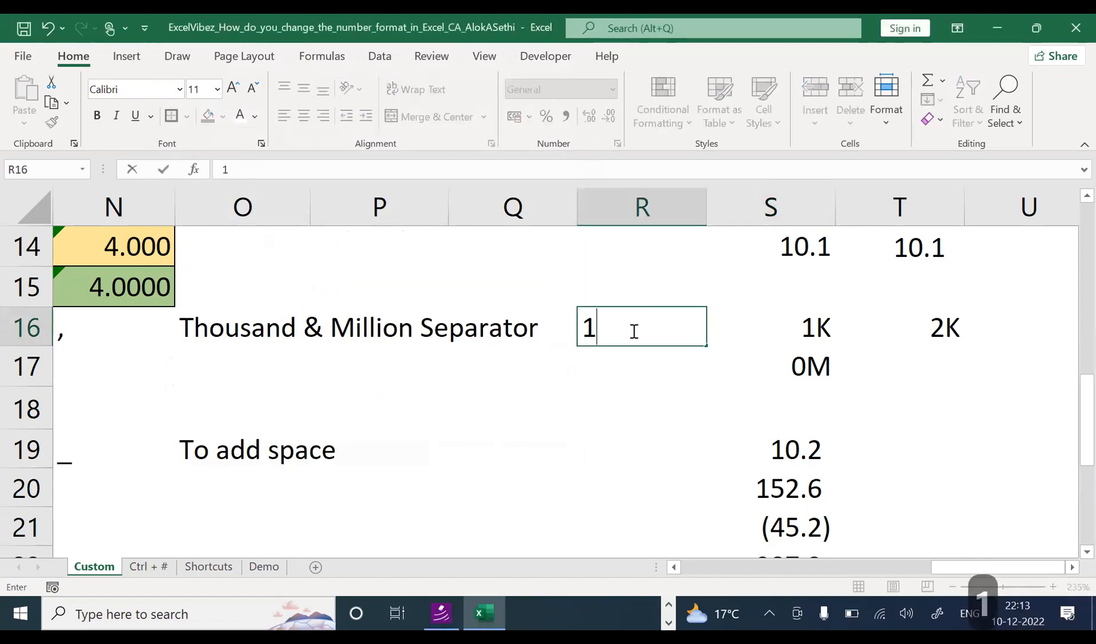
pyautogui.write('00000')
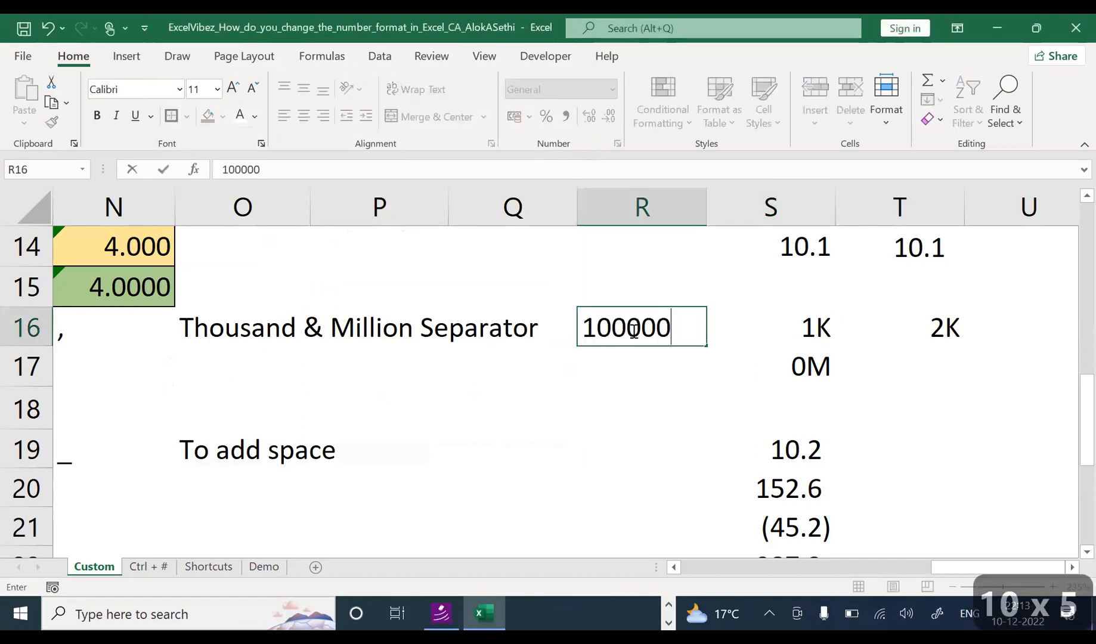
# Step: Enter 100000 in R16 with comma separators and no decimal places
pyautogui.press('Return')
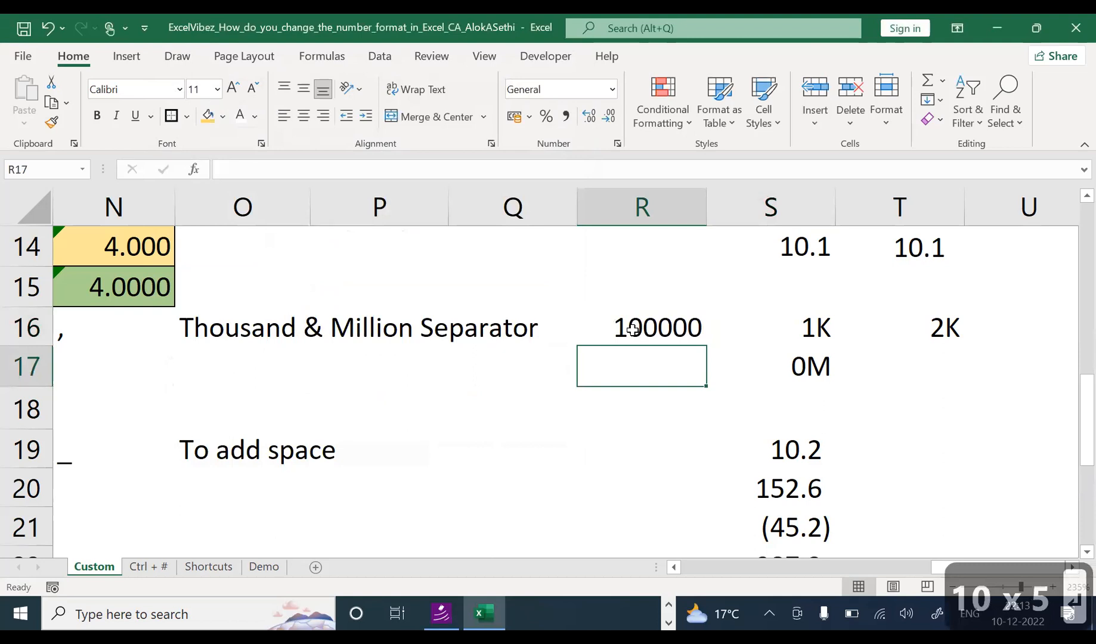
pyautogui.click(691, 328)
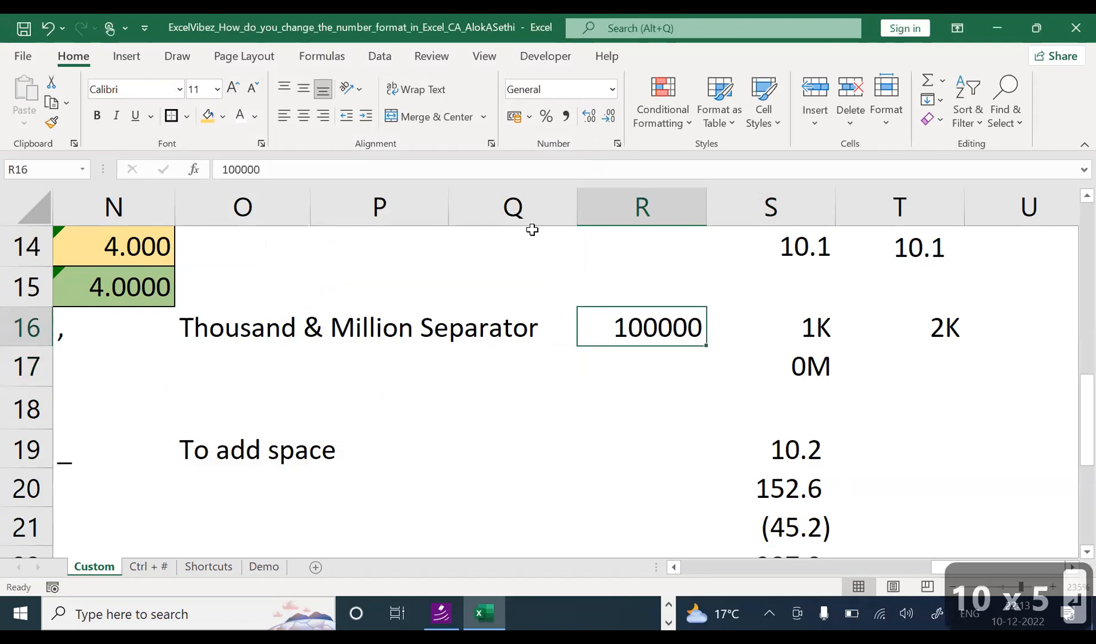
pyautogui.click(565, 117)
pyautogui.click(609, 117)
pyautogui.click(611, 117)
# Step: Add the heading (Rs in '000) in R15
pyautogui.click(668, 287)
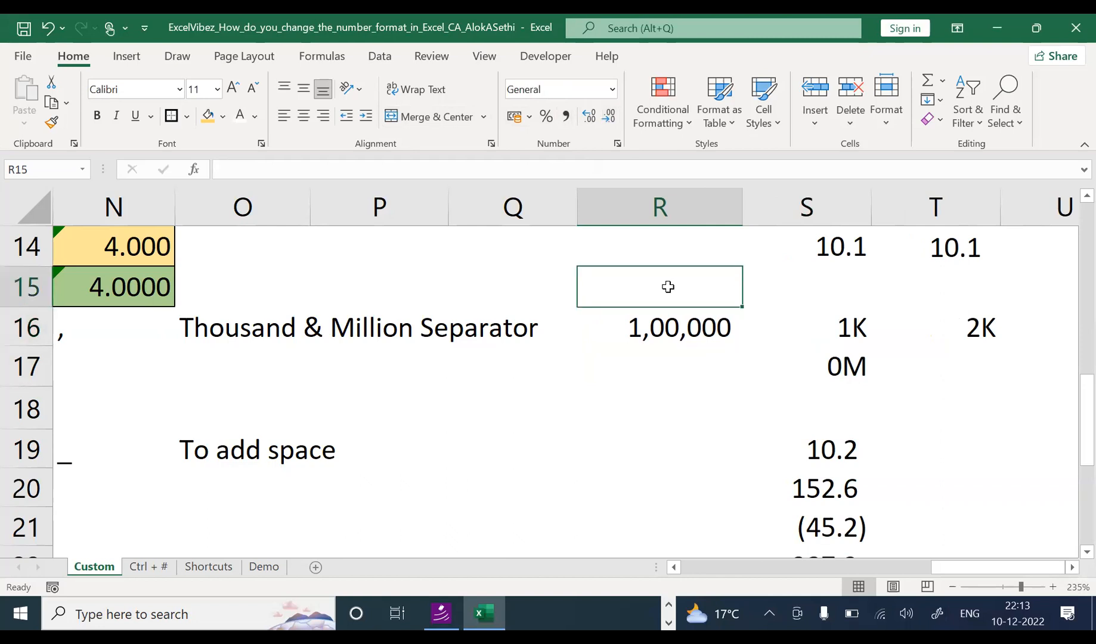
pyautogui.write('(Rs')
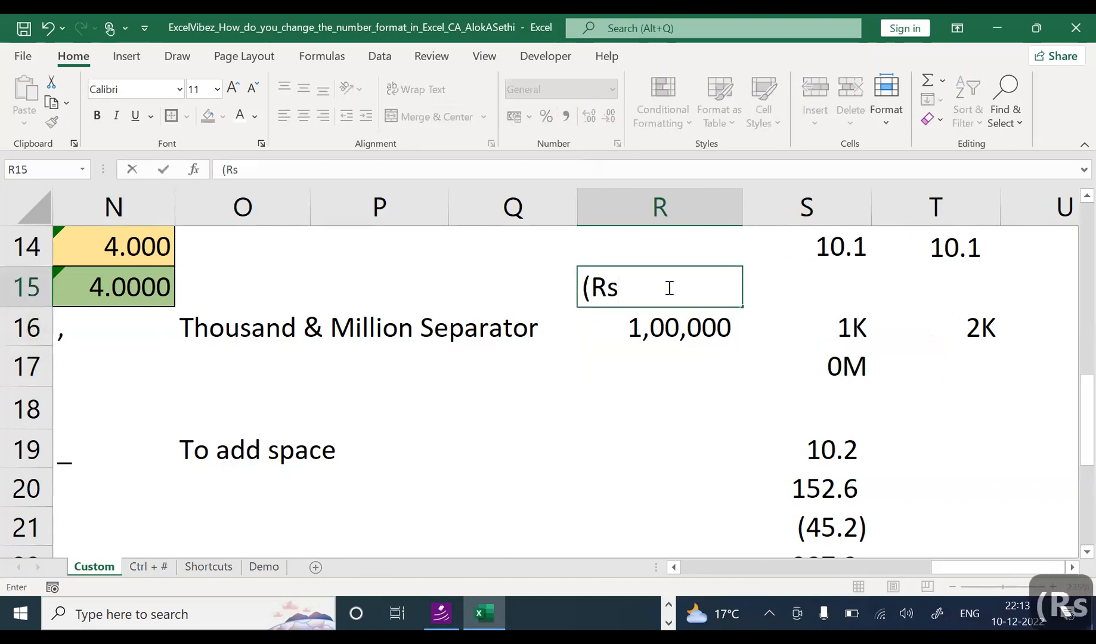
pyautogui.write(" in '000")
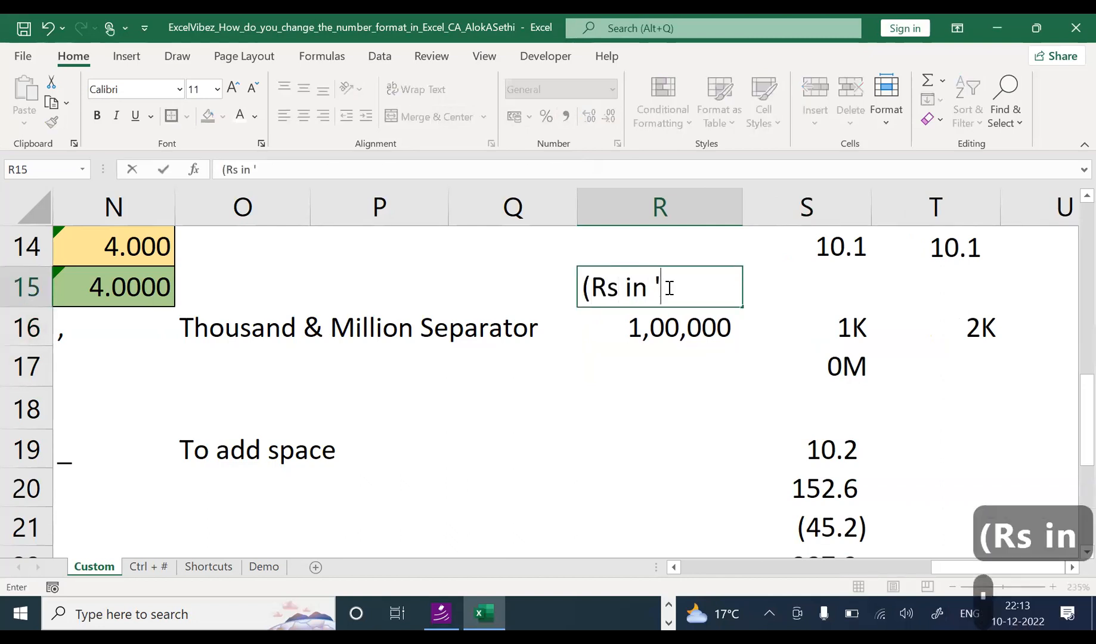
pyautogui.write(')')
pyautogui.press('Return')
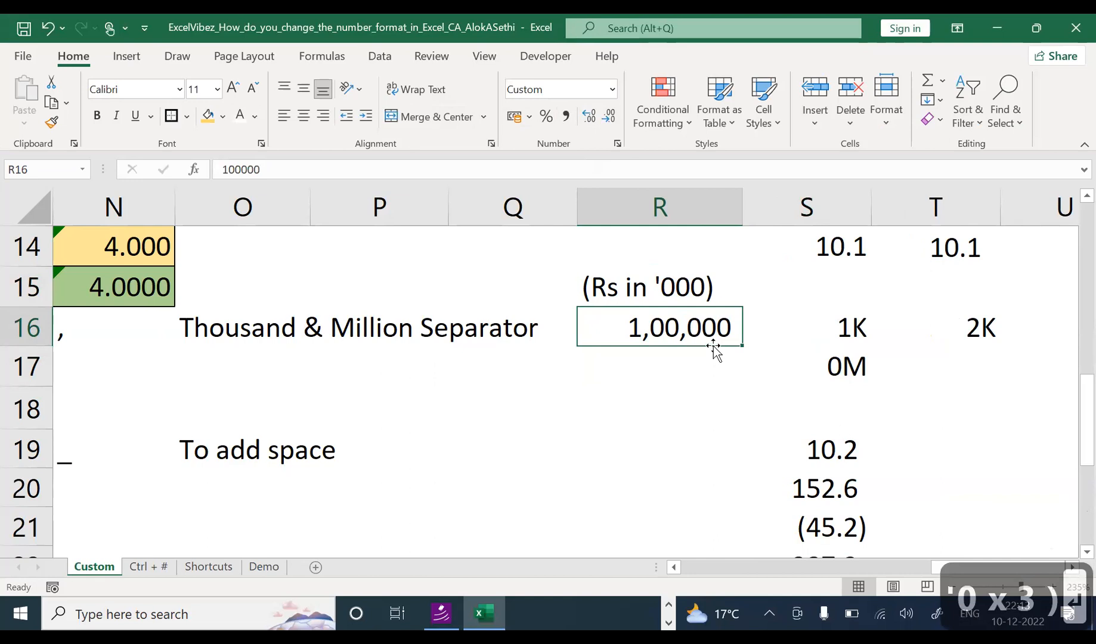
# Step: Turn R16 into the formula =100000/1000 so it shows 100
pyautogui.press('F2')
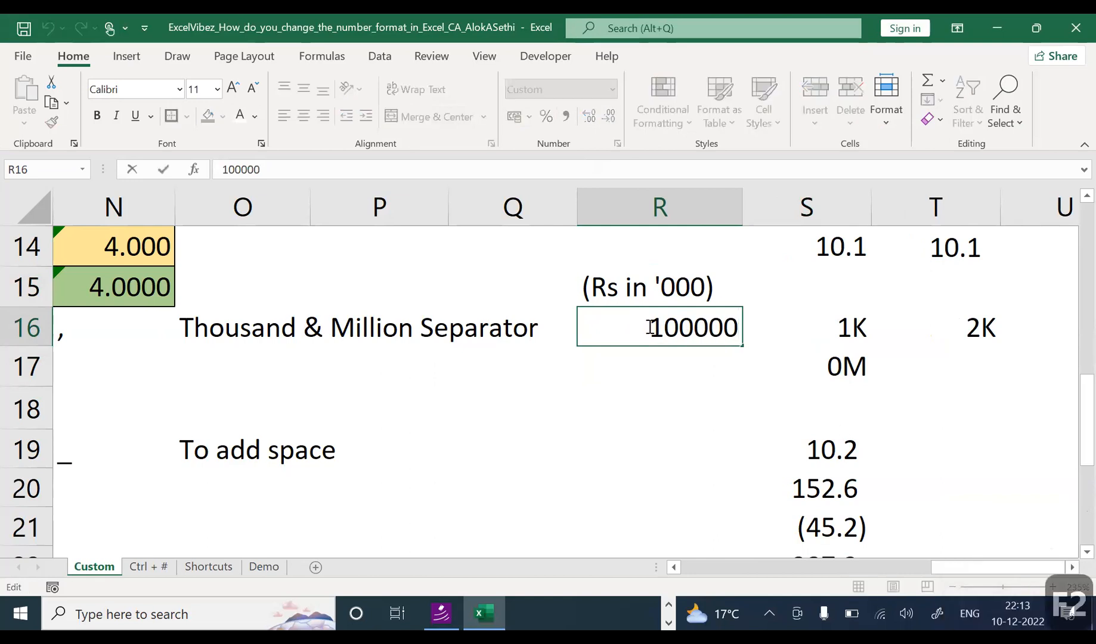
pyautogui.write('=')
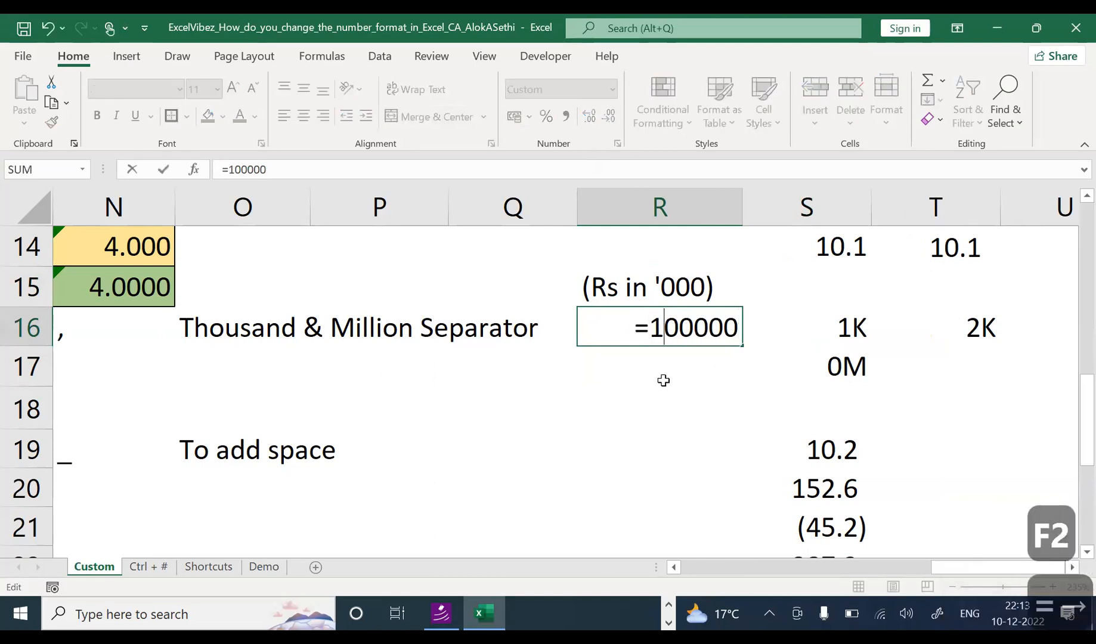
pyautogui.press('Right')
pyautogui.press('Right')
pyautogui.press('Right')
pyautogui.press('Right')
pyautogui.press('Right')
pyautogui.press('Right')
pyautogui.write('/1')
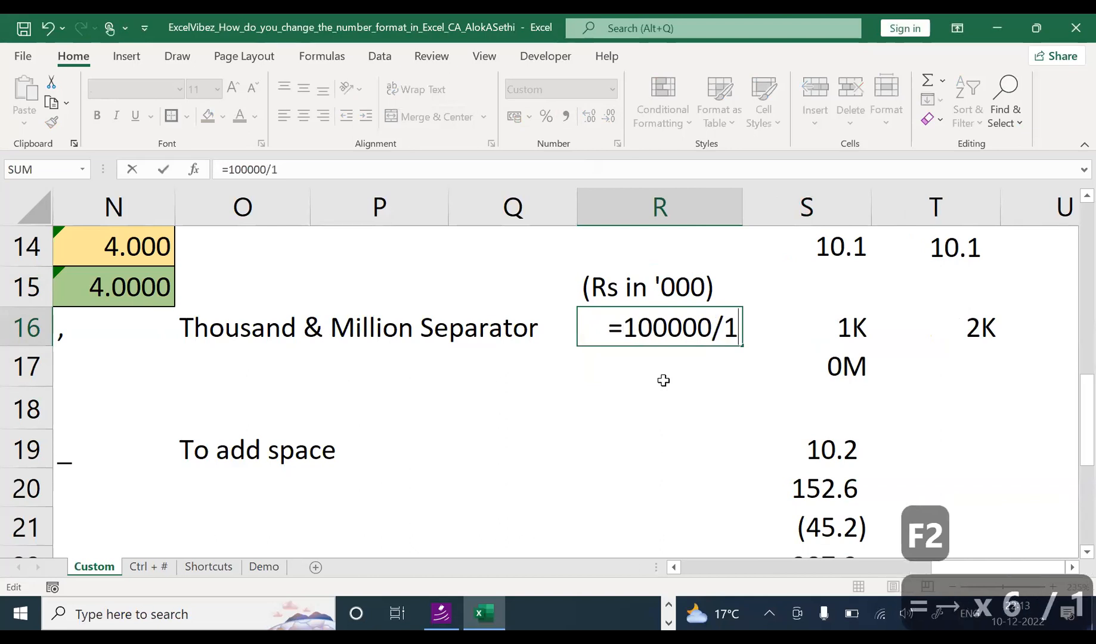
pyautogui.write('000')
pyautogui.press('Return')
pyautogui.press('Up')
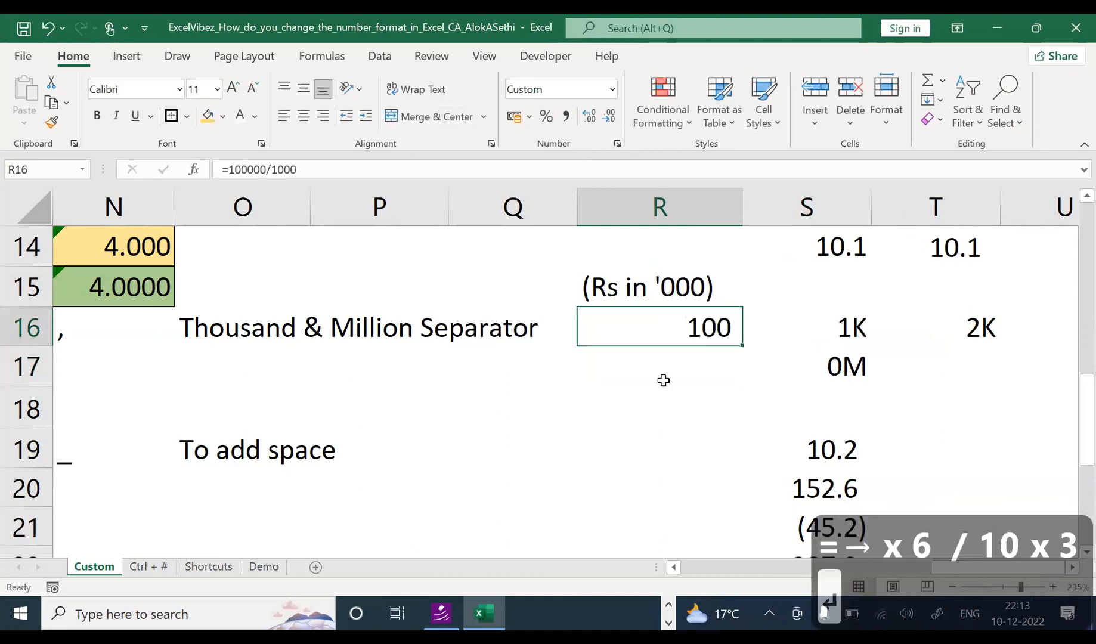
pyautogui.press('F2')
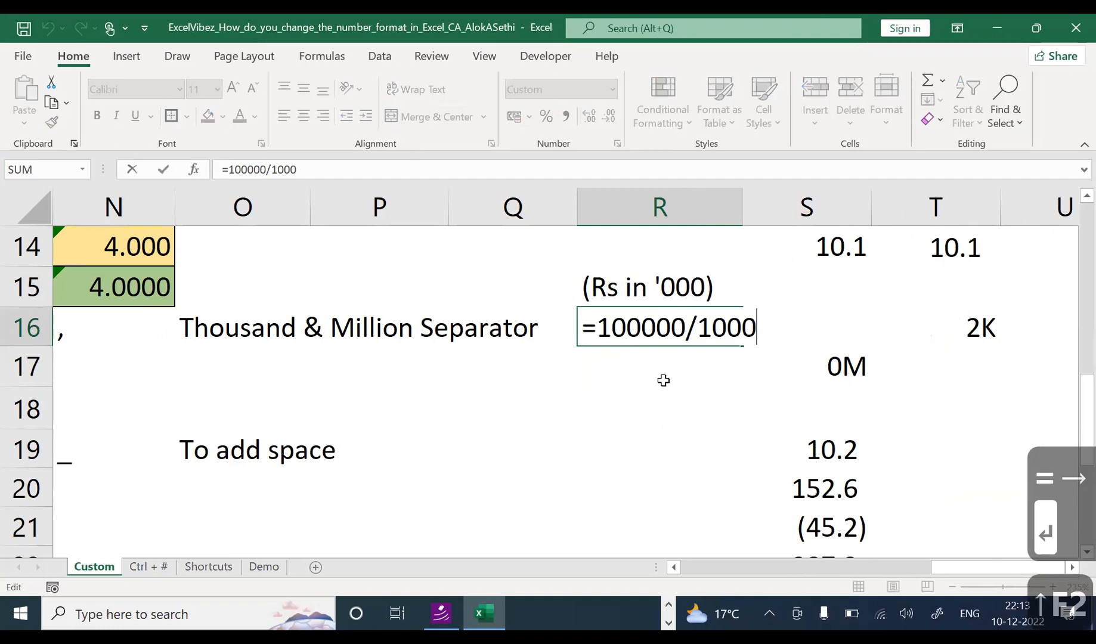
pyautogui.press('Escape')
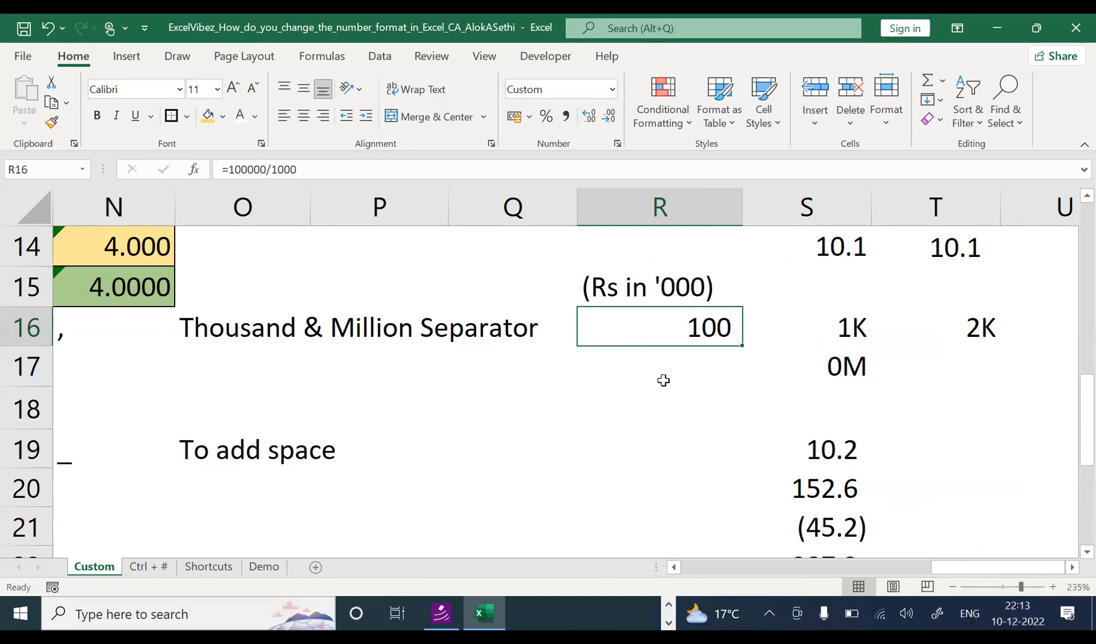
# Step: Remove the /1000 so R16 reads =100000 and displays 1,00,000
pyautogui.press('F2')
pyautogui.press('BackSpace')
pyautogui.press('BackSpace')
pyautogui.press('BackSpace')
pyautogui.click(664, 380)
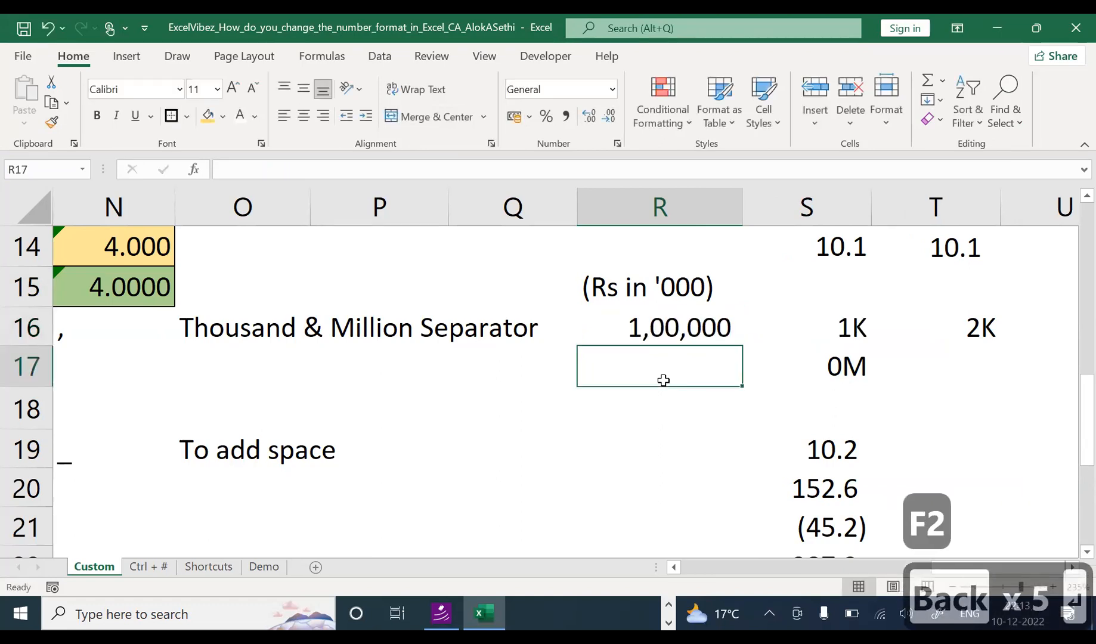
pyautogui.press('Up')
pyautogui.press('F2')
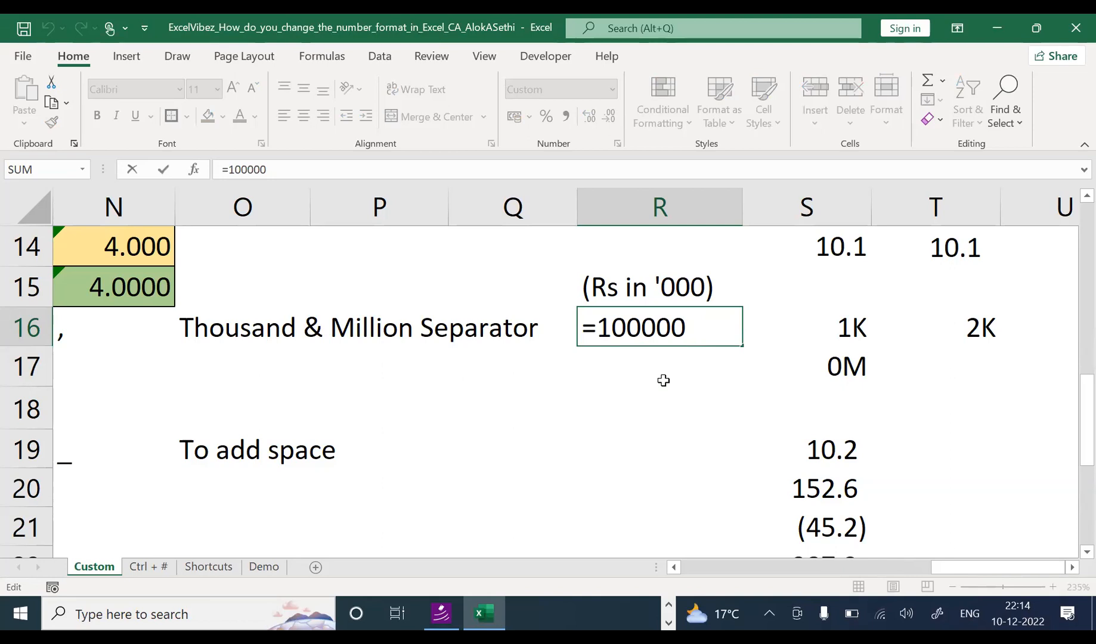
pyautogui.press('Escape')
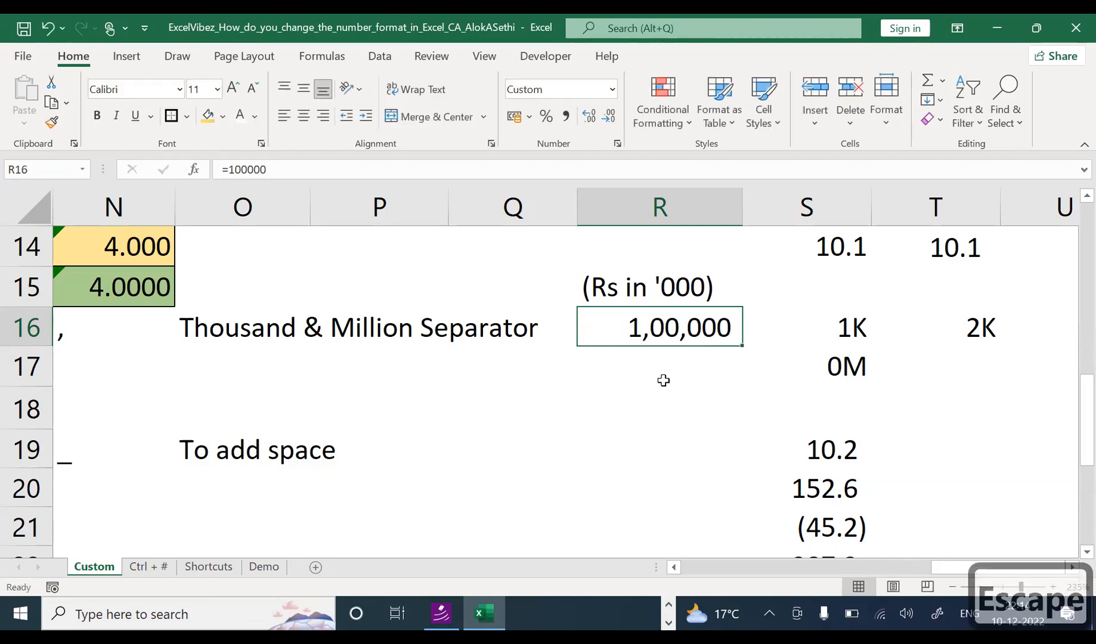
pyautogui.hotkey('ctrl', '1')
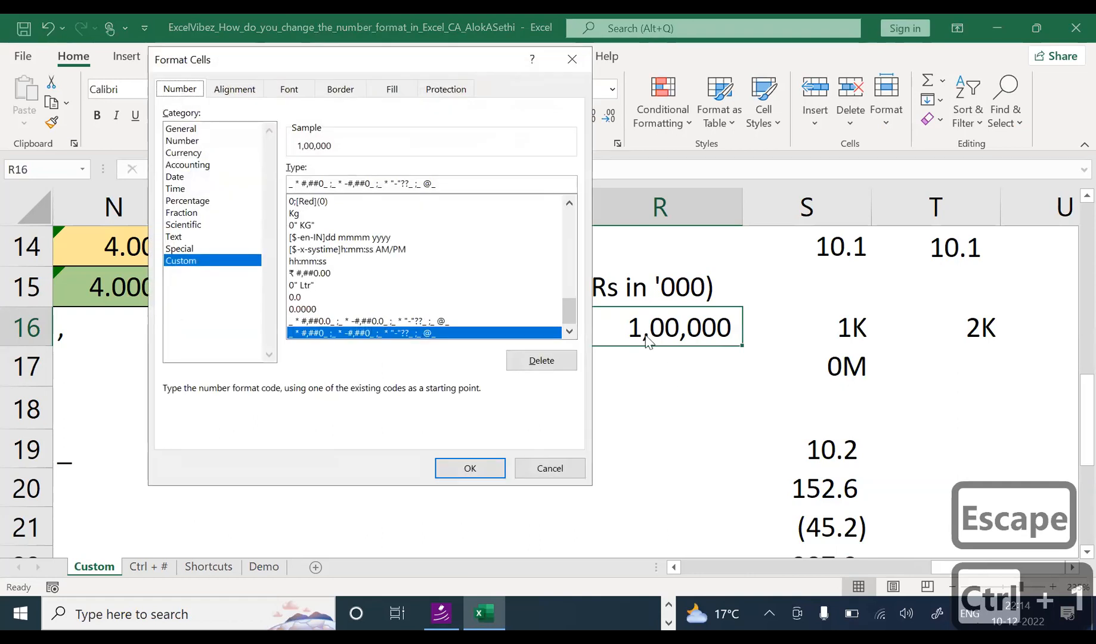
# Step: Apply the custom code 0,"K" to R16
pyautogui.click(443, 185)
pyautogui.moveTo(442, 185); pyautogui.dragTo(234, 188)
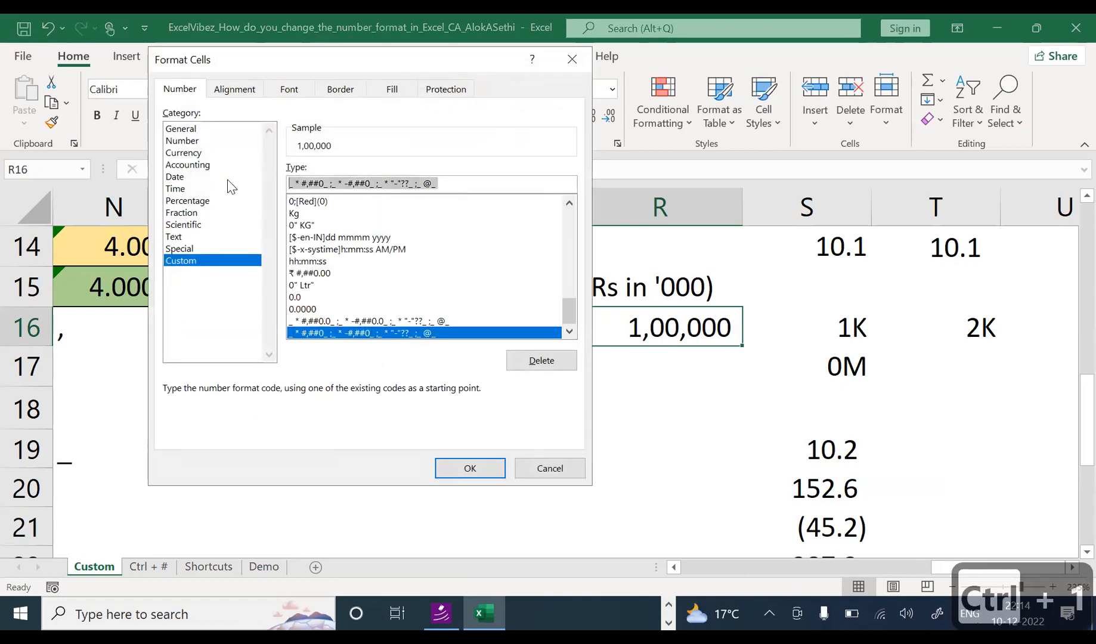
pyautogui.write('0,')
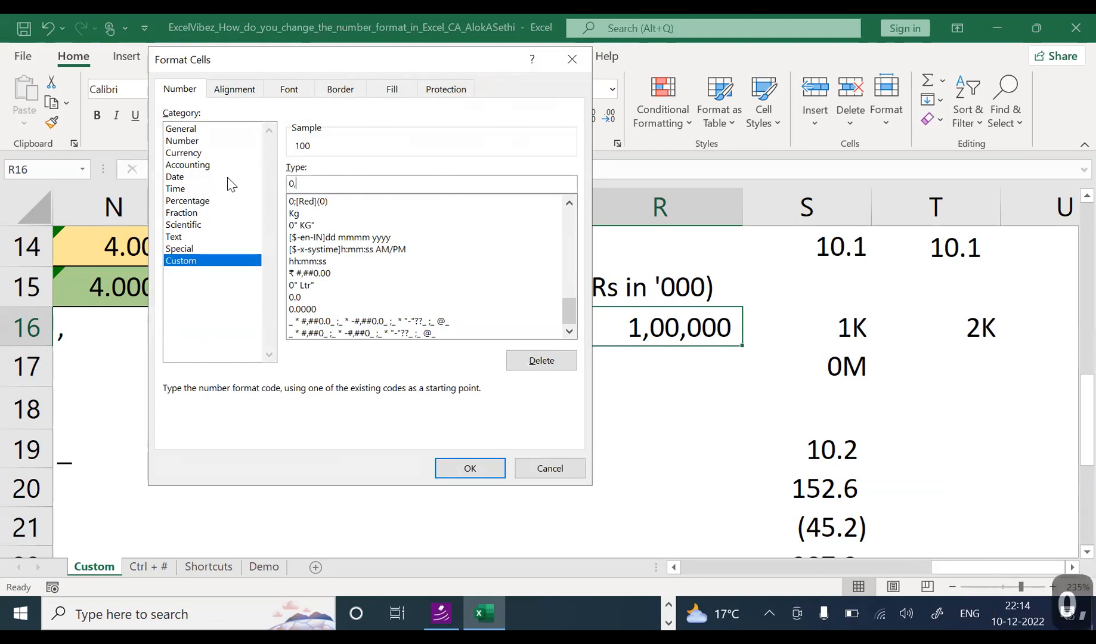
pyautogui.write('"K"')
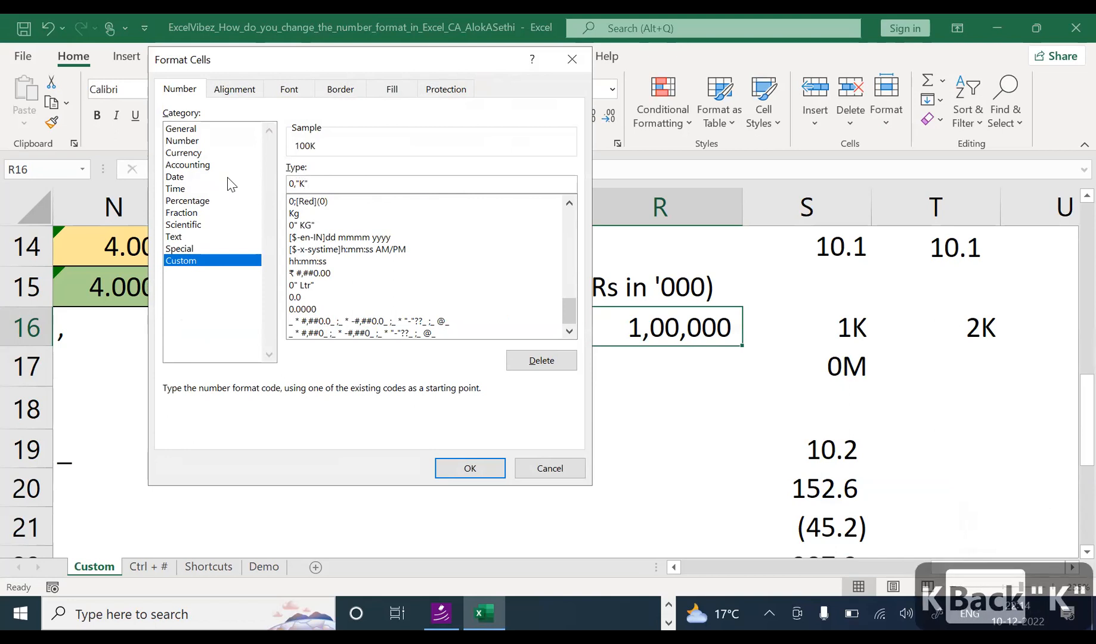
pyautogui.press('Return')
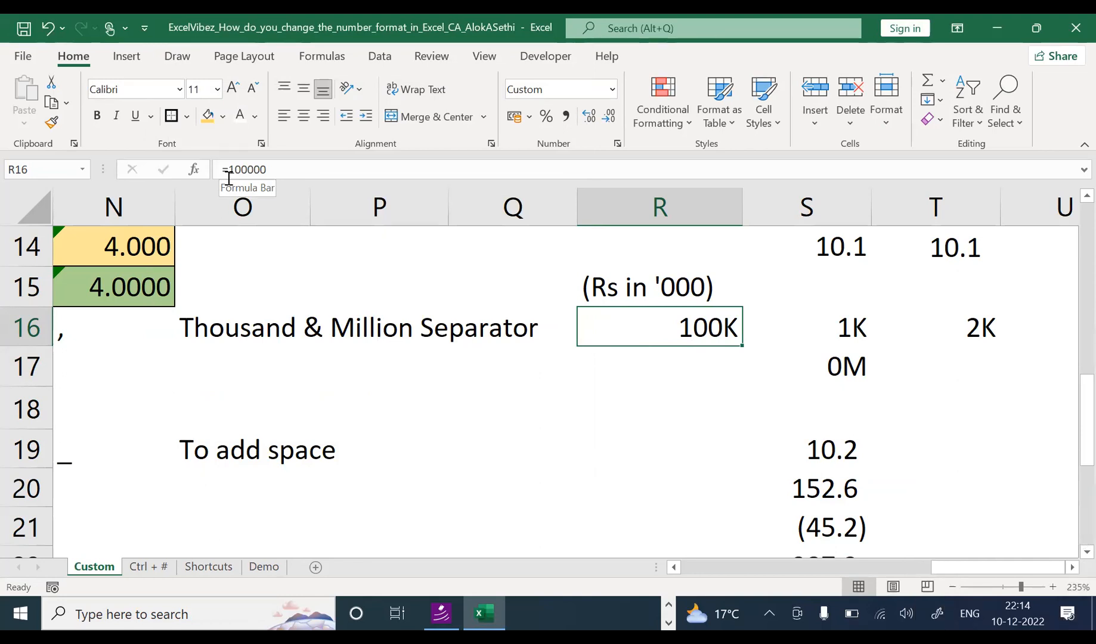
# Step: Confirm R16 still stores 100000, then change its code to 0," K" to show 100 K
pyautogui.press('F2')
pyautogui.press('Escape')
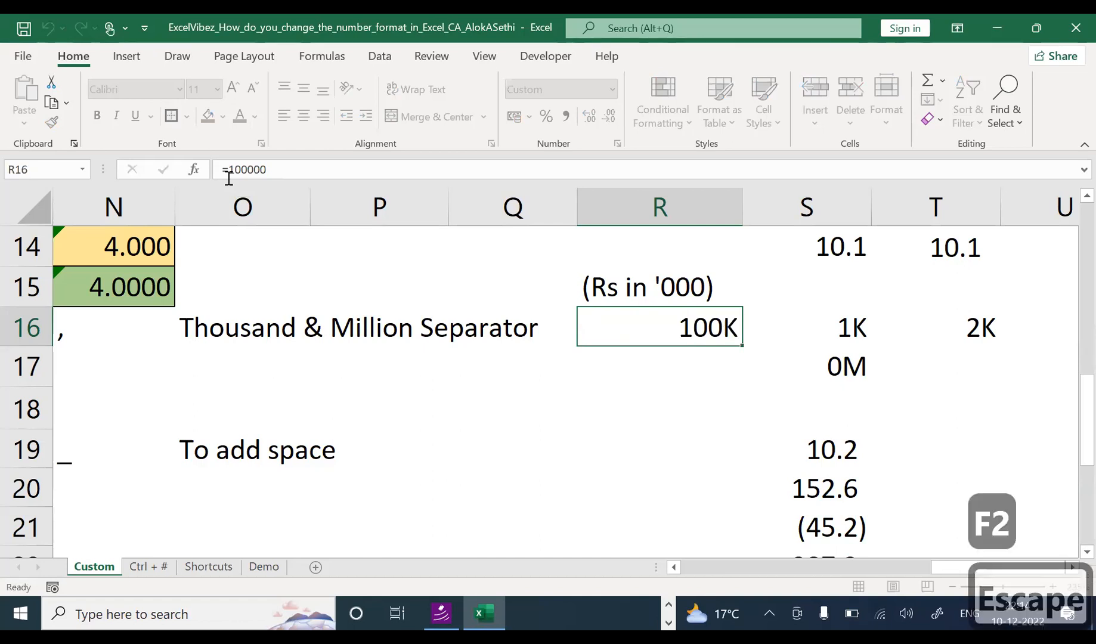
pyautogui.hotkey('ctrl', '1')
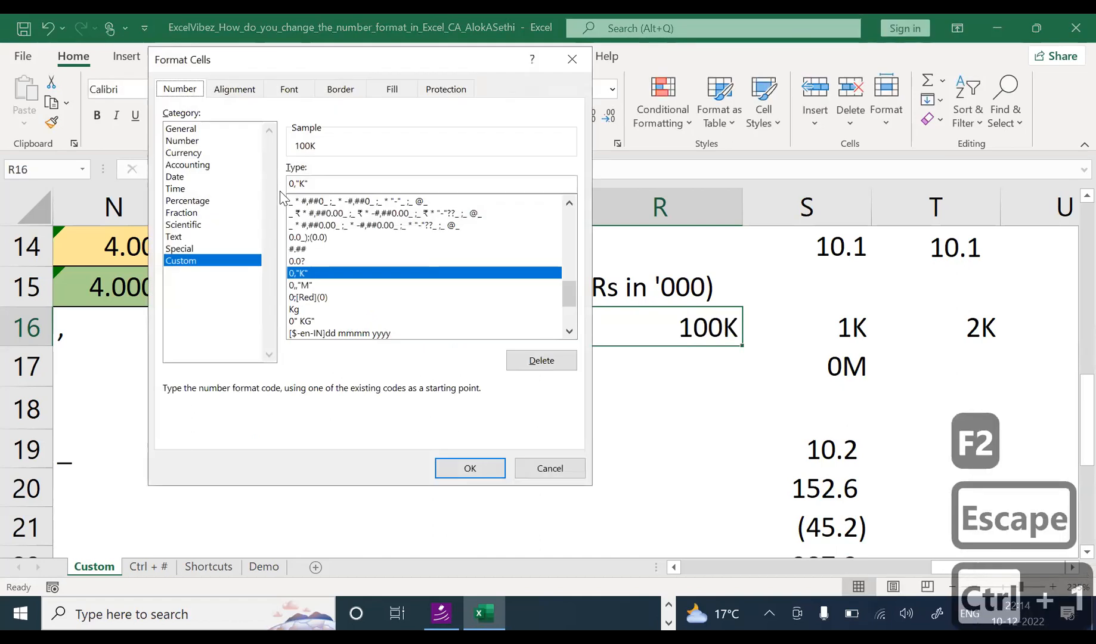
pyautogui.click(300, 183)
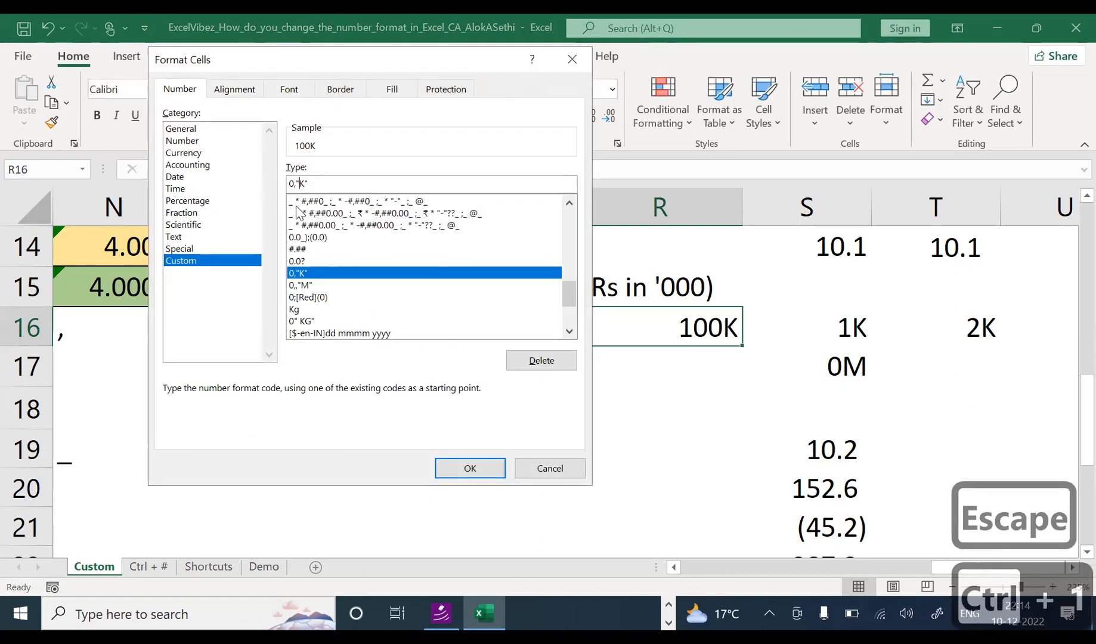
pyautogui.press('Return')
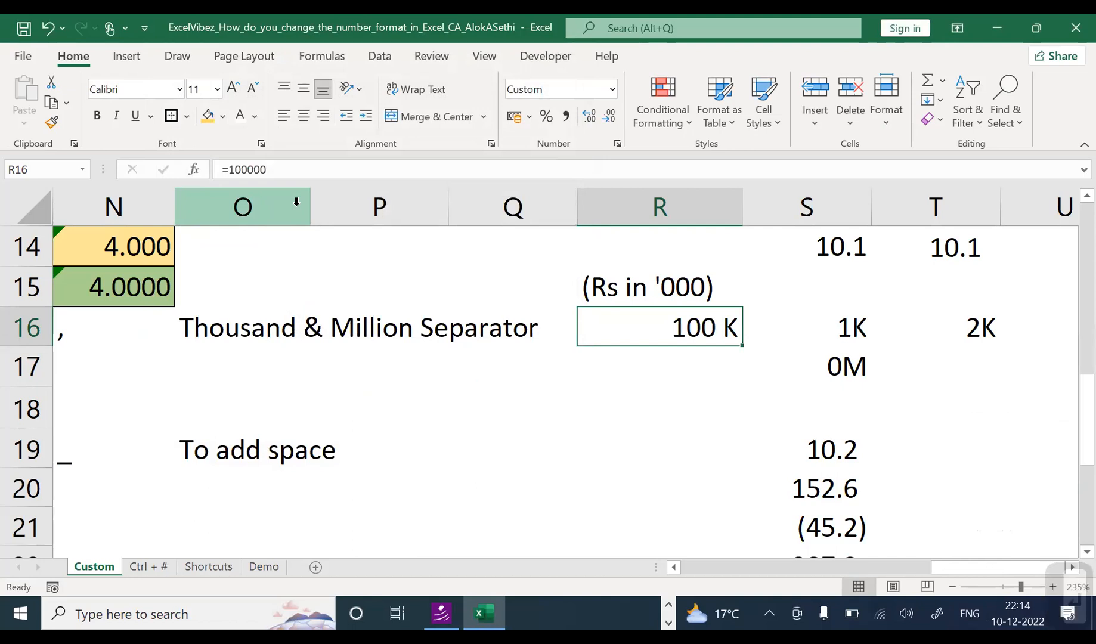
# Step: Select the millions example S17 and begin editing its value
pyautogui.press('Down')
pyautogui.press('Right')
pyautogui.press('F2')
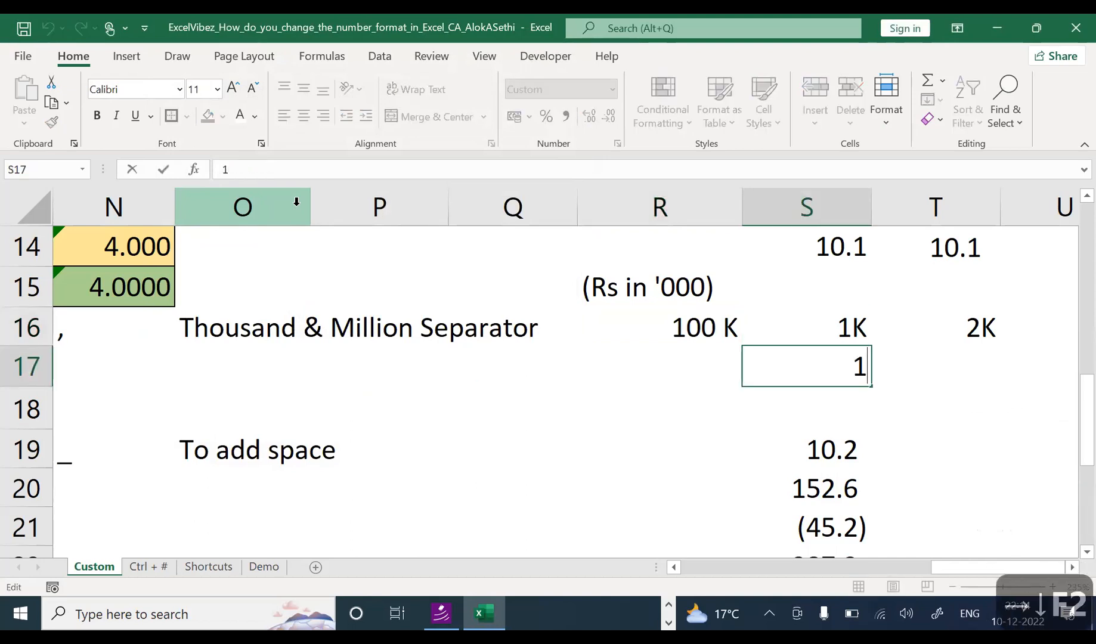
# Step: Extend S17's value to 100 and check its raw value and format settings
pyautogui.write('00')
pyautogui.press('Return')
pyautogui.press('Up')
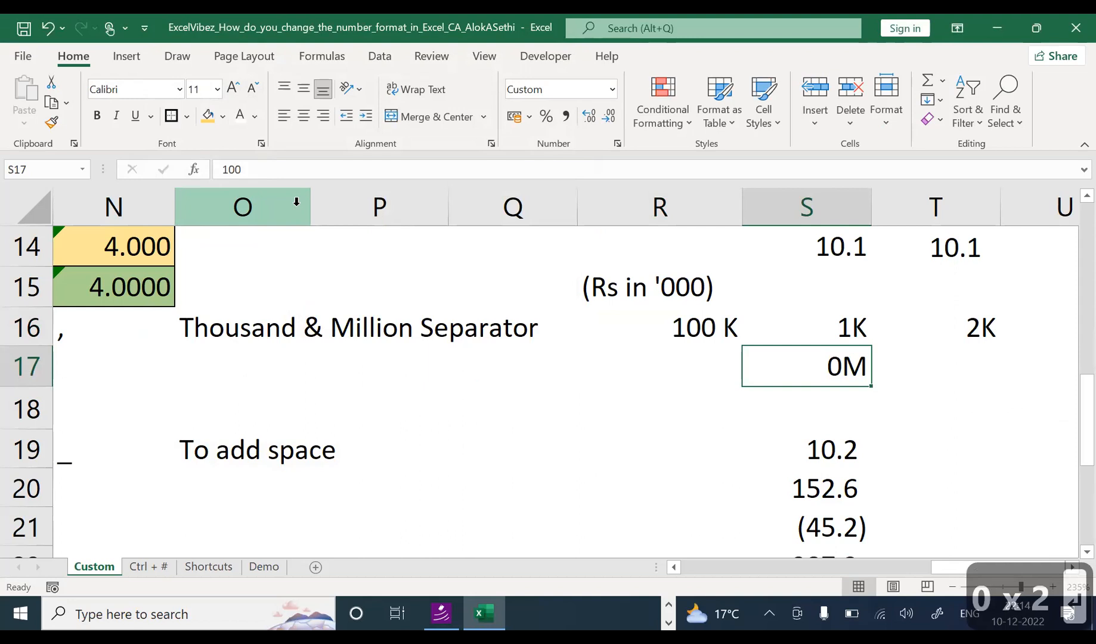
pyautogui.press('F2')
pyautogui.press('Escape')
pyautogui.hotkey('ctrl', '1')
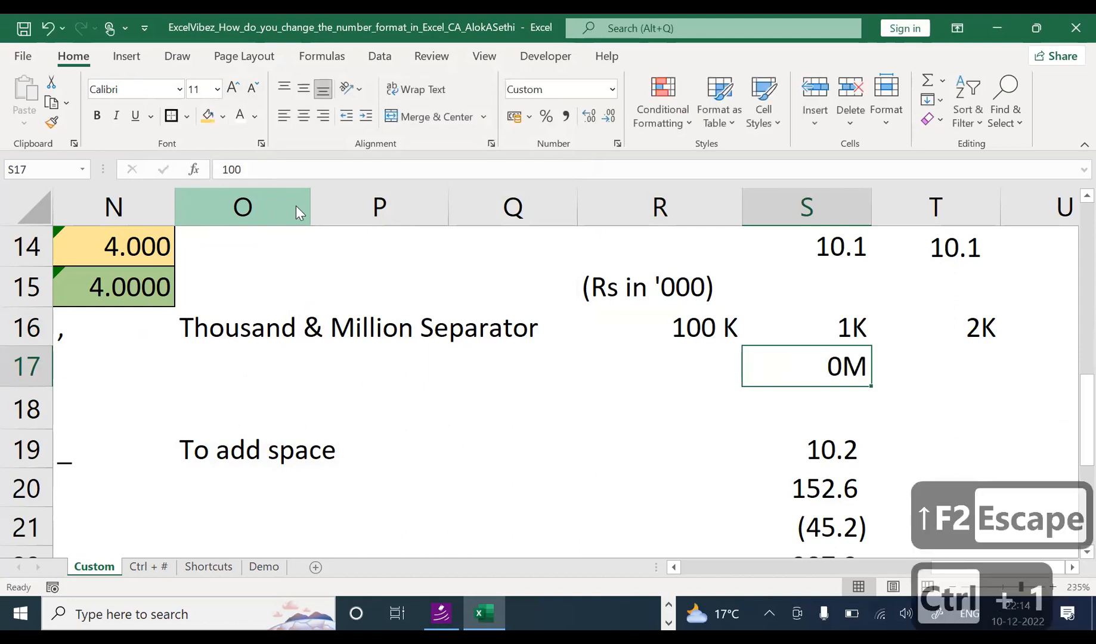
pyautogui.press('Escape')
# Step: Grow S17 to one million, then ten million, so it displays 10M
pyautogui.press('F2')
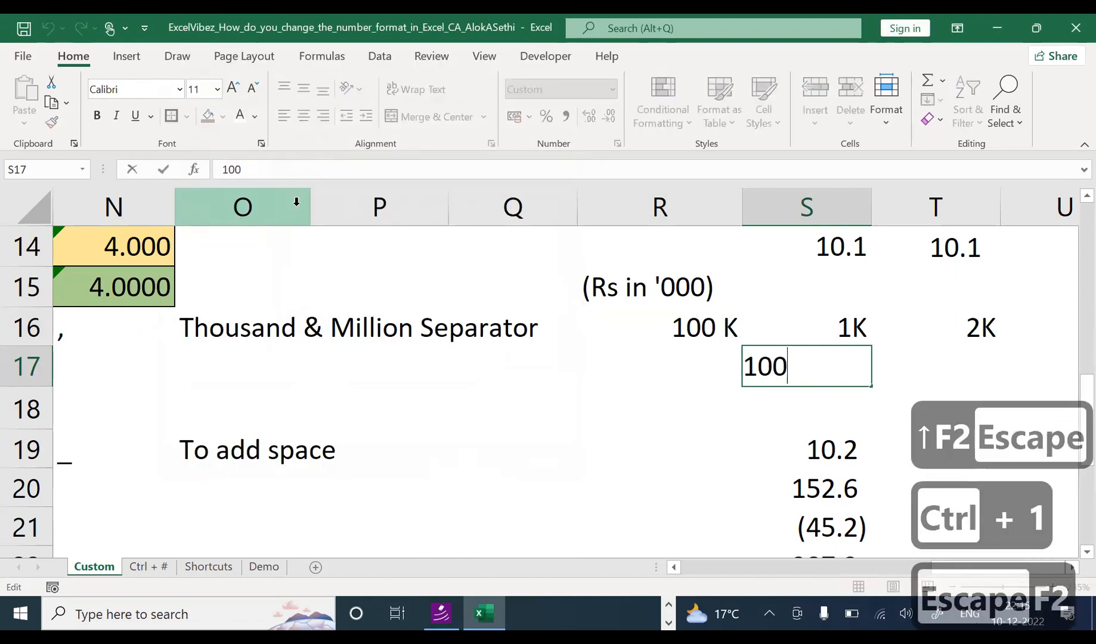
pyautogui.write('0000')
pyautogui.press('Return')
pyautogui.press('Up')
pyautogui.press('F2')
pyautogui.write('000')
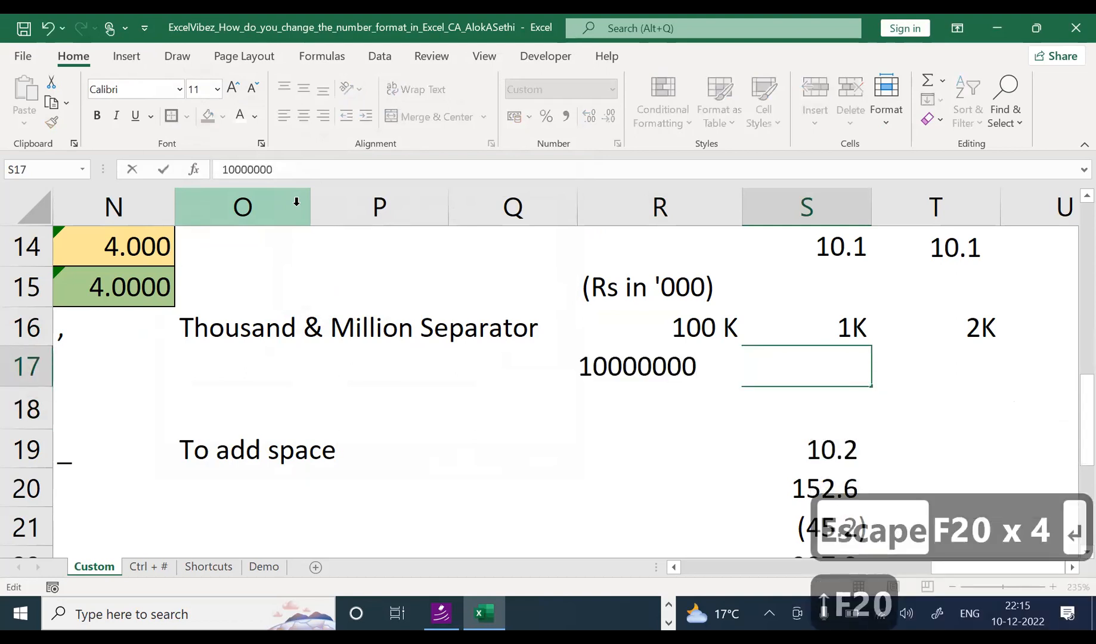
pyautogui.press('Return')
# Step: Inspect the digits of S17's ten-million value in edit mode
pyautogui.press('Up')
pyautogui.press('F2')
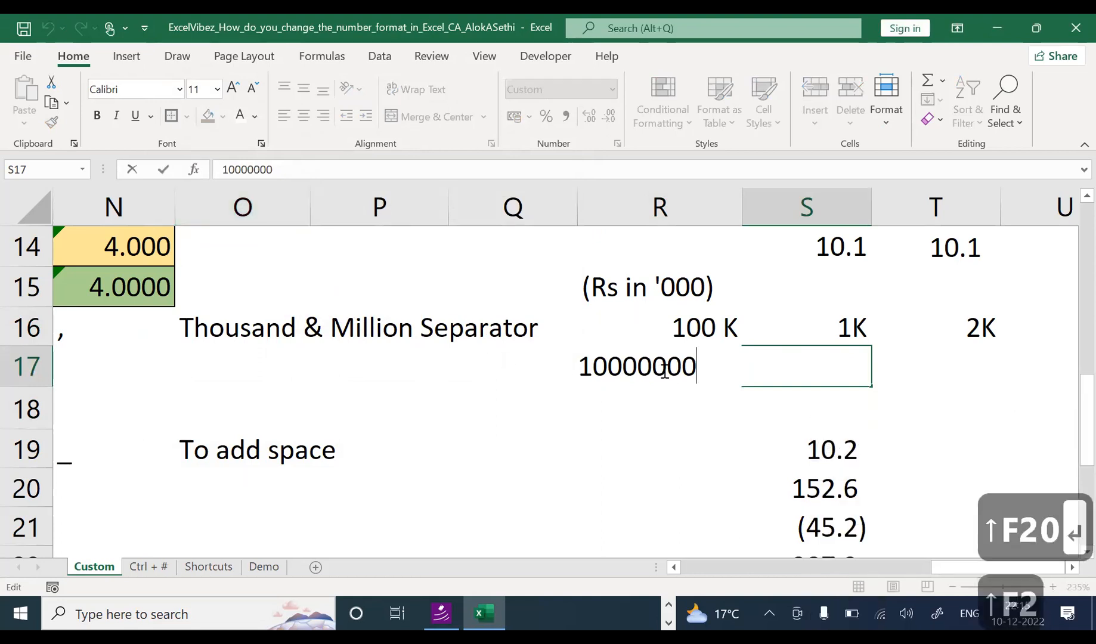
pyautogui.press('Escape')
pyautogui.scroll(7, 714, 410)
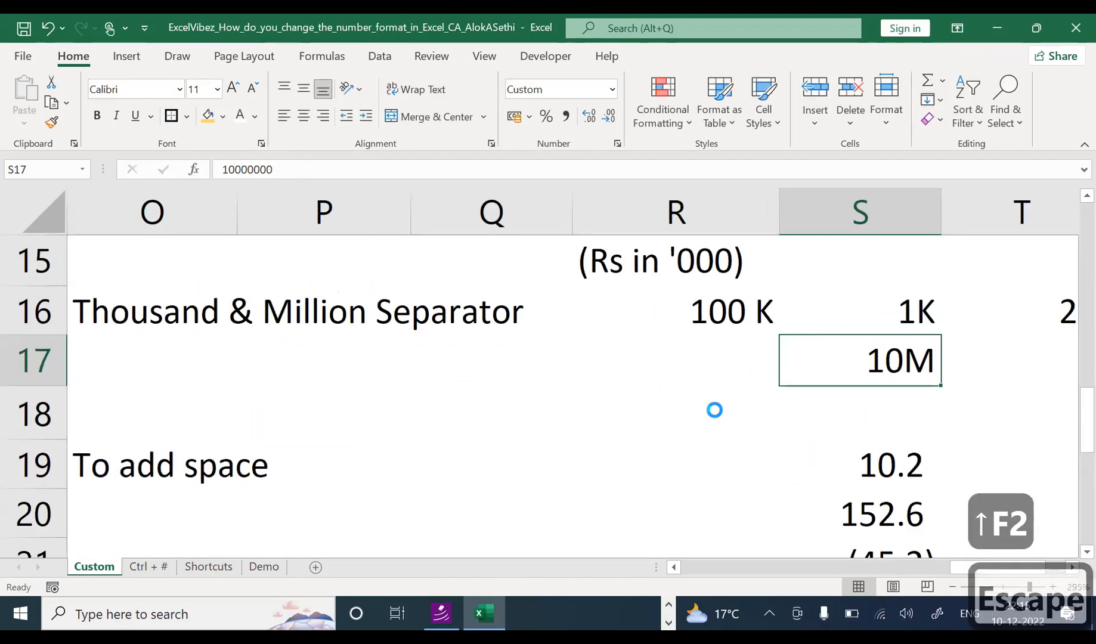
pyautogui.press('F2')
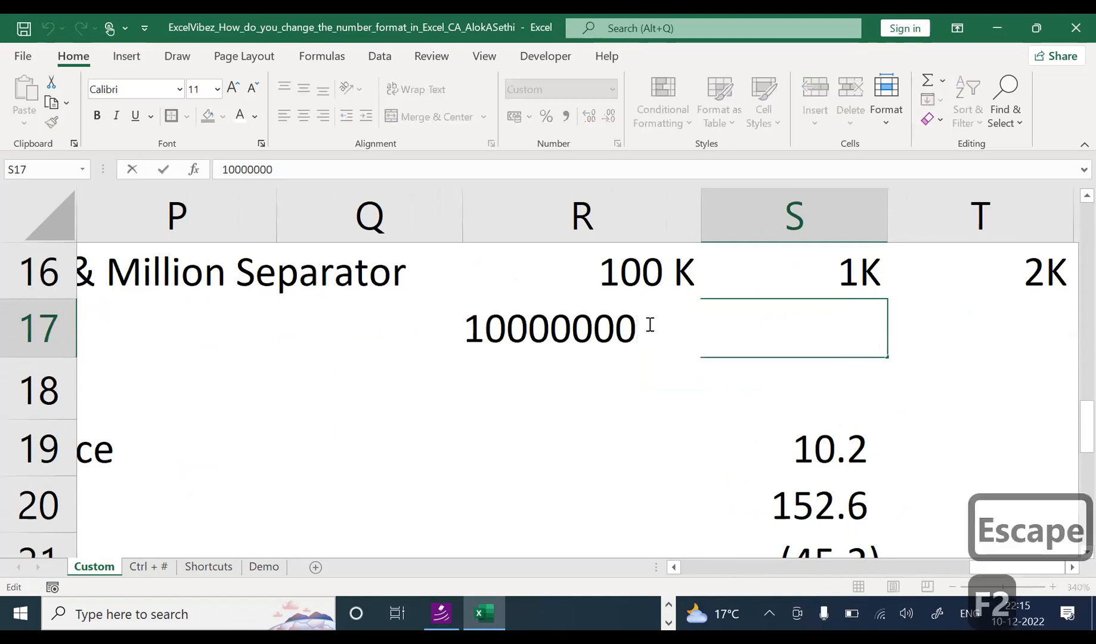
pyautogui.click(572, 334)
pyautogui.click(550, 334)
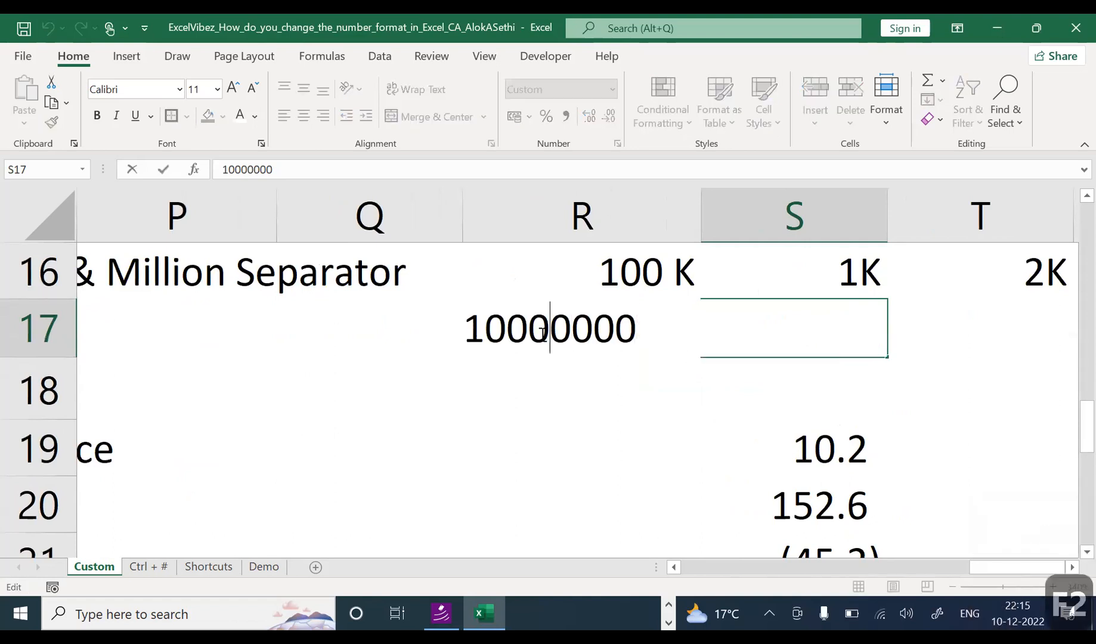
pyautogui.click(494, 332)
pyautogui.click(461, 331)
pyautogui.moveTo(457, 330); pyautogui.dragTo(661, 334)
# Step: Trim one zero so S17 holds 1000000 and shows 1M, then review its format code
pyautogui.click(639, 423)
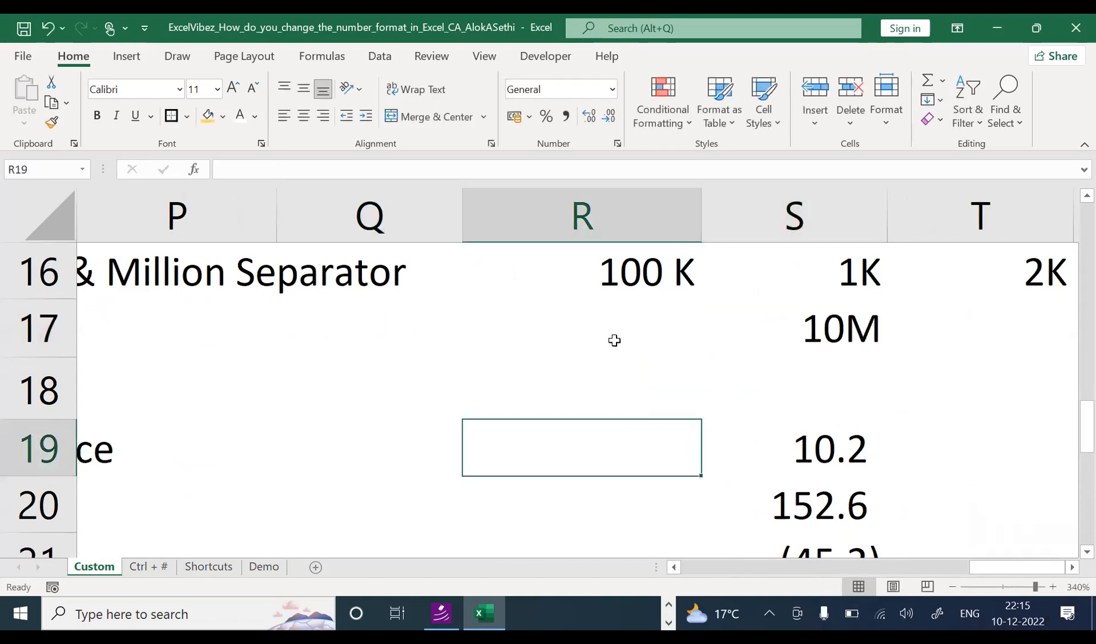
pyautogui.click(617, 343)
pyautogui.click(789, 325)
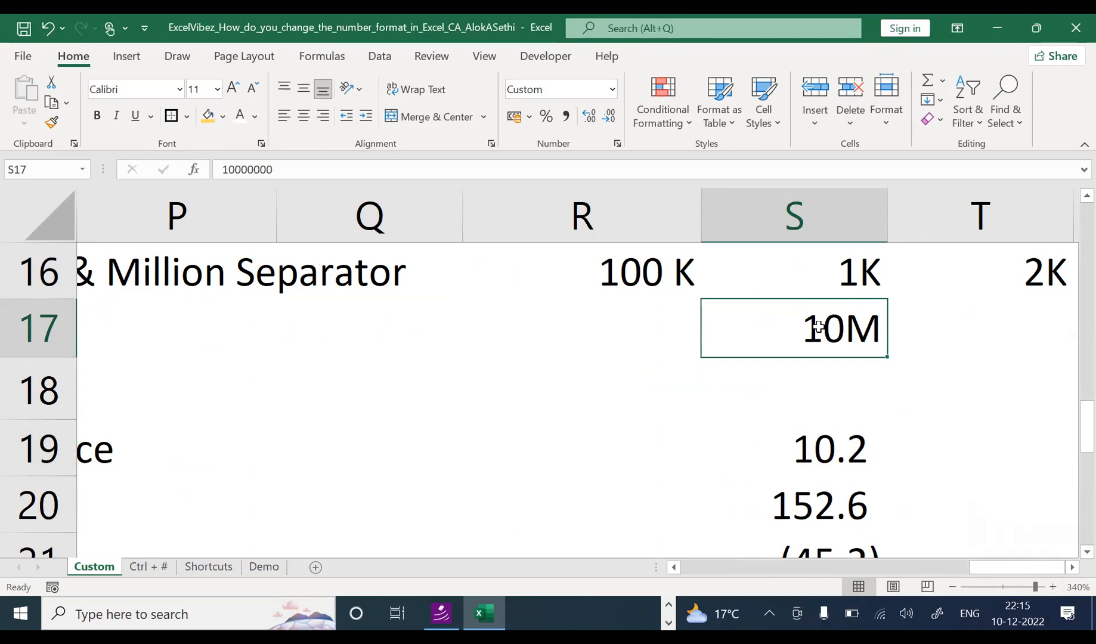
pyautogui.press('F2')
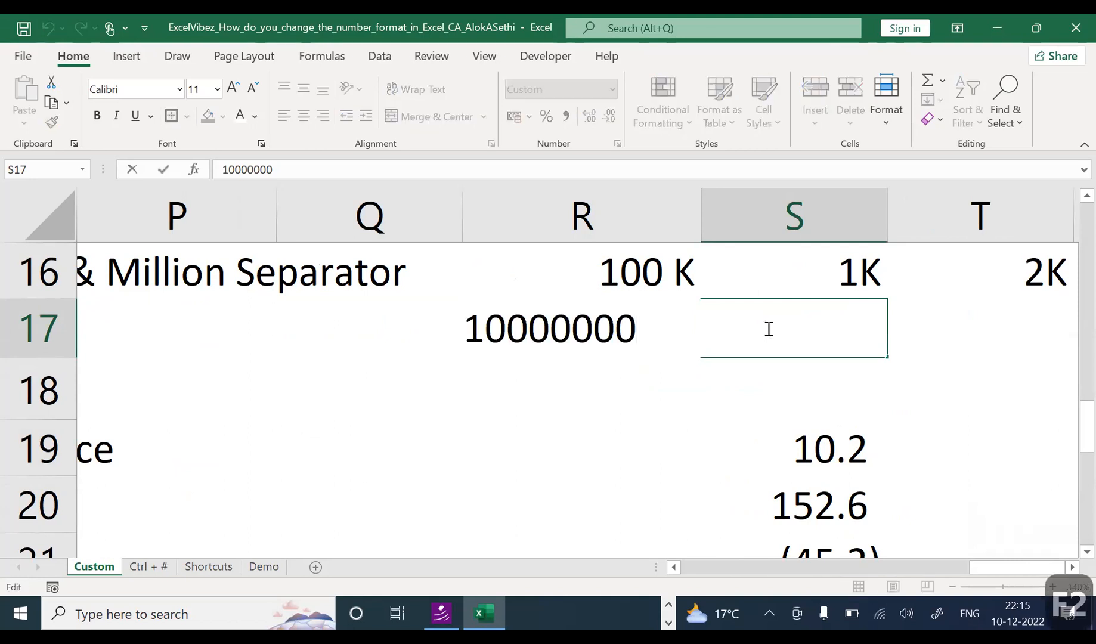
pyautogui.press('BackSpace')
pyautogui.press('Return')
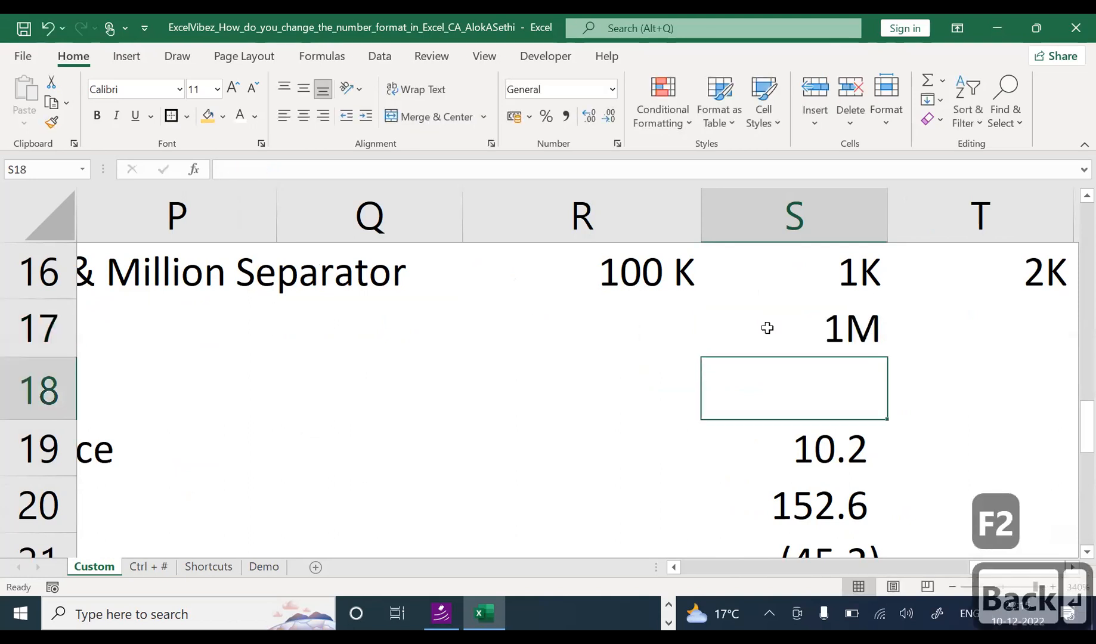
pyautogui.click(768, 328)
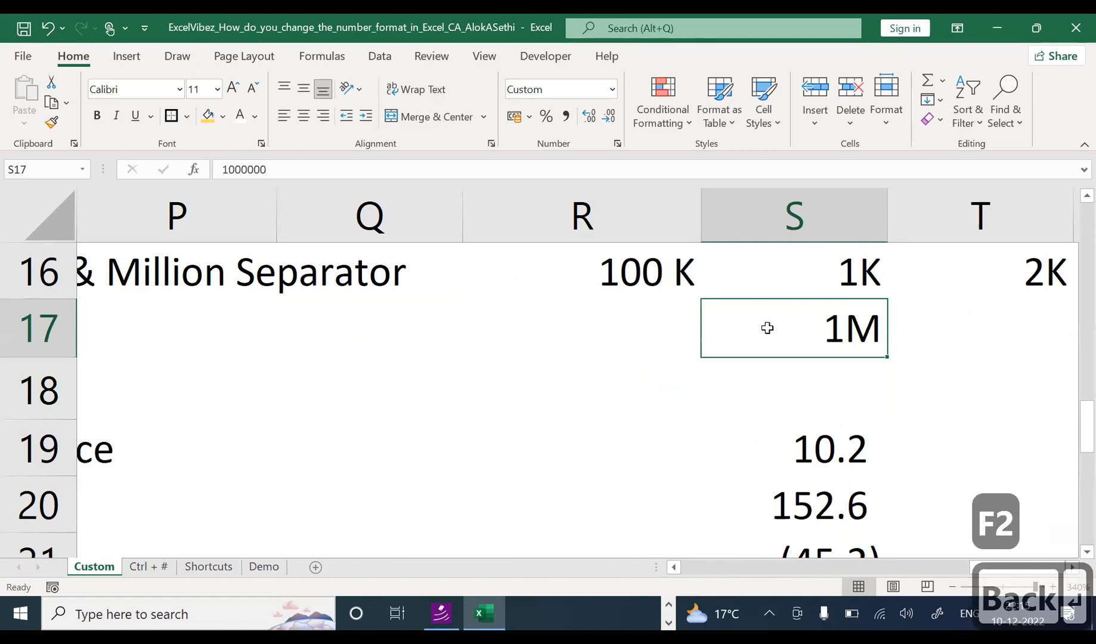
pyautogui.hotkey('ctrl', '1')
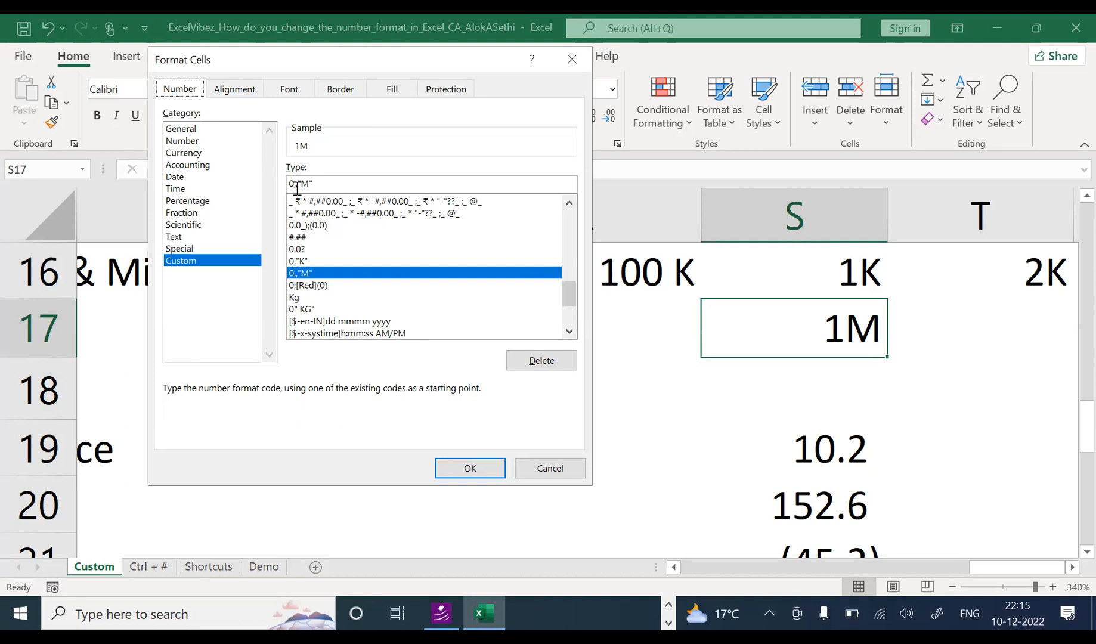
pyautogui.press('Escape')
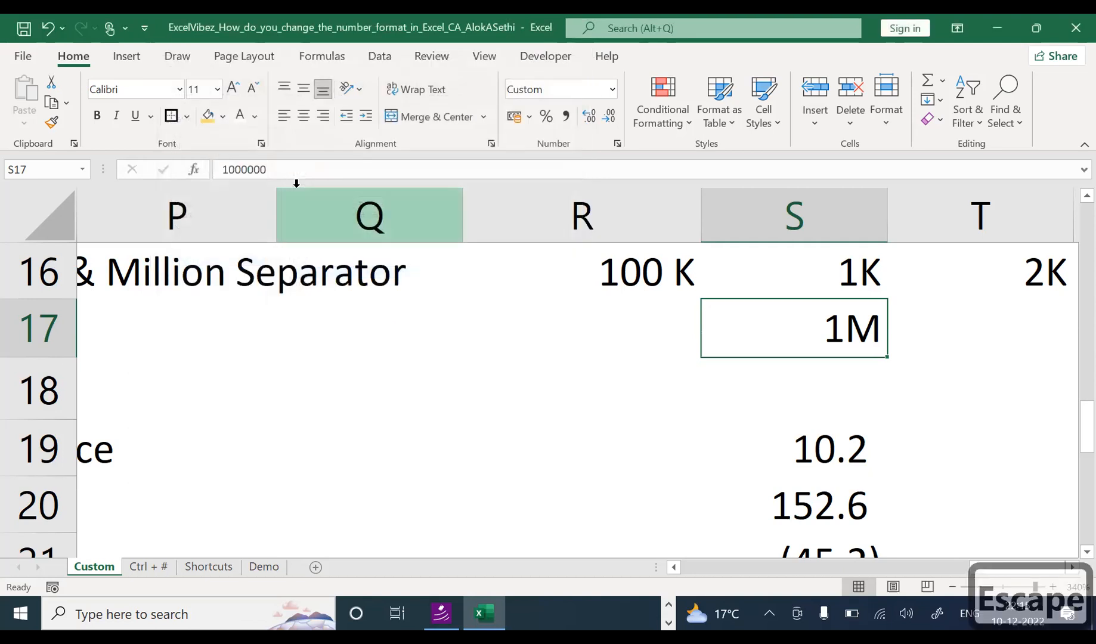
# Step: Type 1000000 into R17 beside the 1M example, leaving it unformatted
pyautogui.click(260, 387)
pyautogui.press('Down')
pyautogui.press('Left')
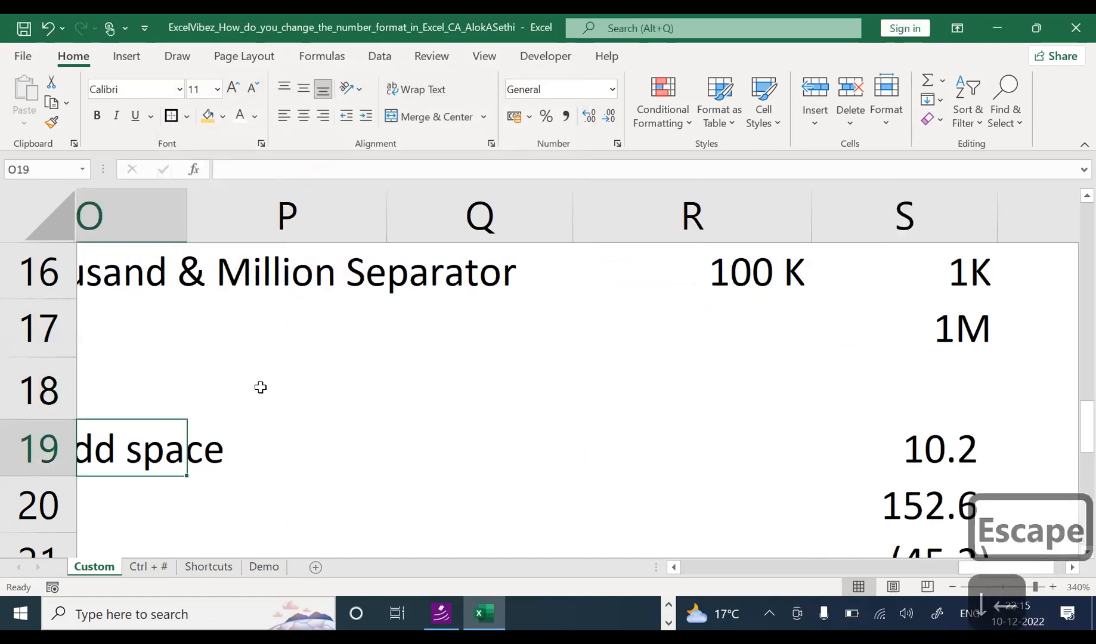
pyautogui.press('Up')
pyautogui.press('Up')
pyautogui.press('Up')
pyautogui.press('Right')
pyautogui.press('Right')
pyautogui.press('Right')
pyautogui.press('Right')
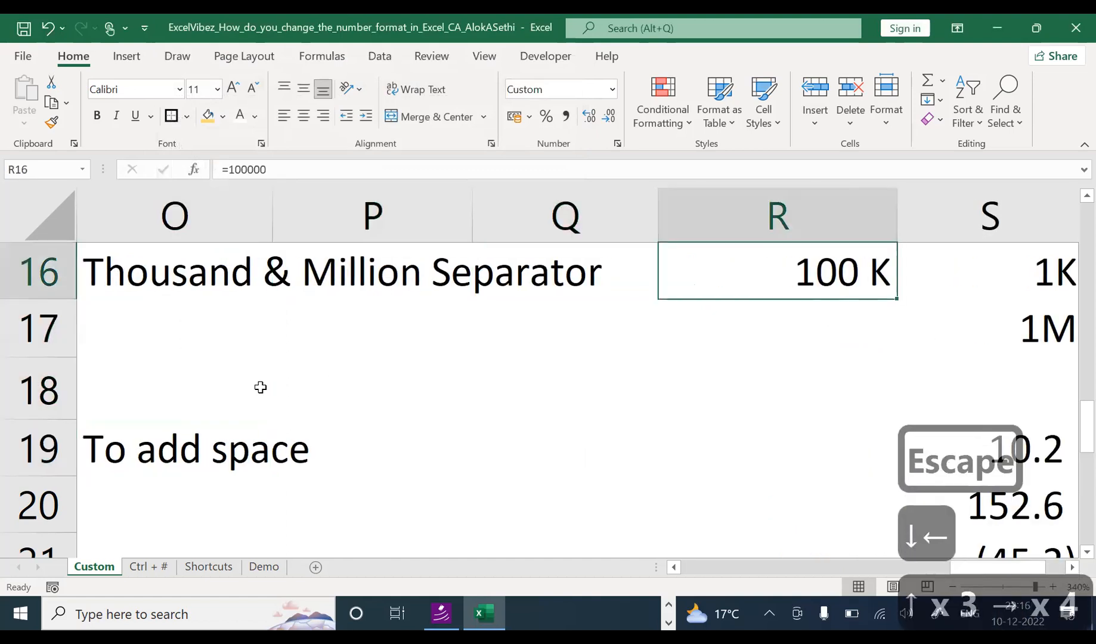
pyautogui.press('Down')
pyautogui.press('Left')
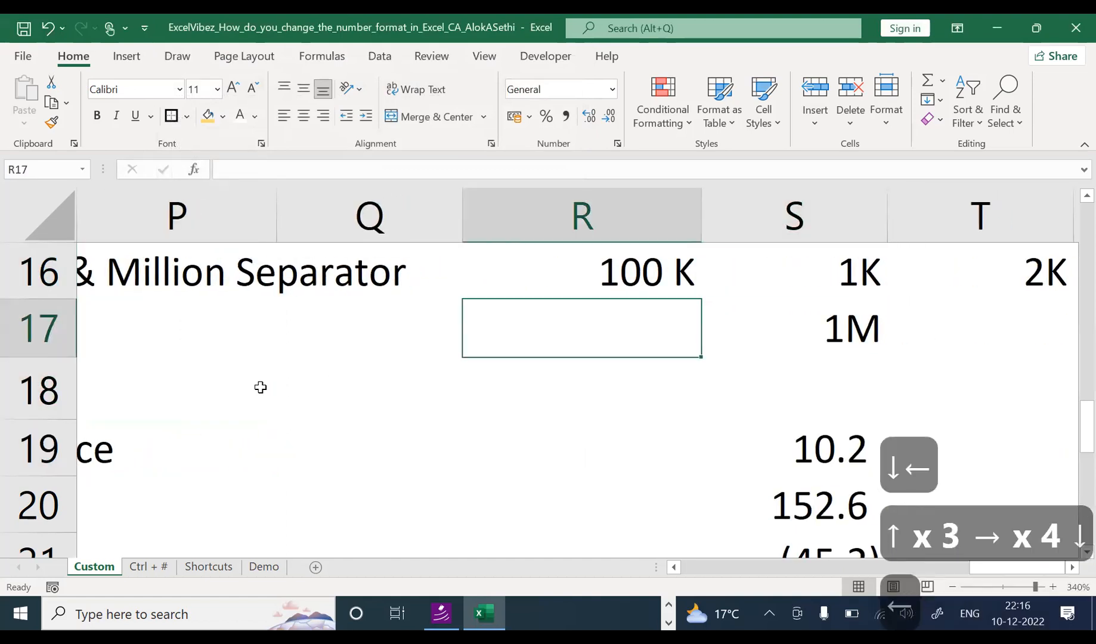
pyautogui.write('1000000')
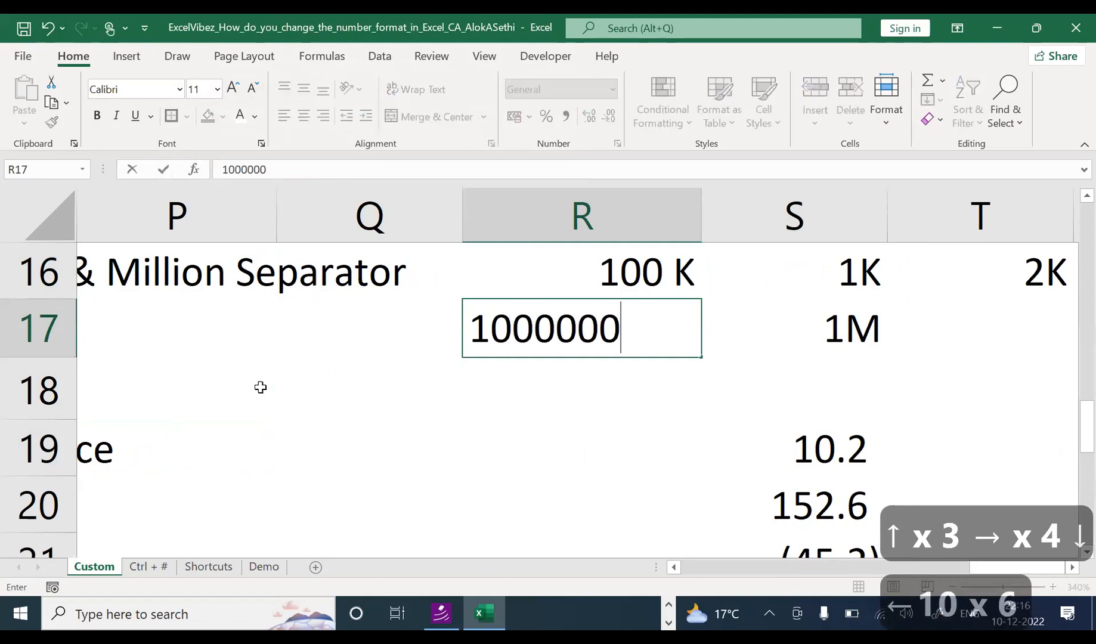
pyautogui.press('Return')
pyautogui.press('Up')
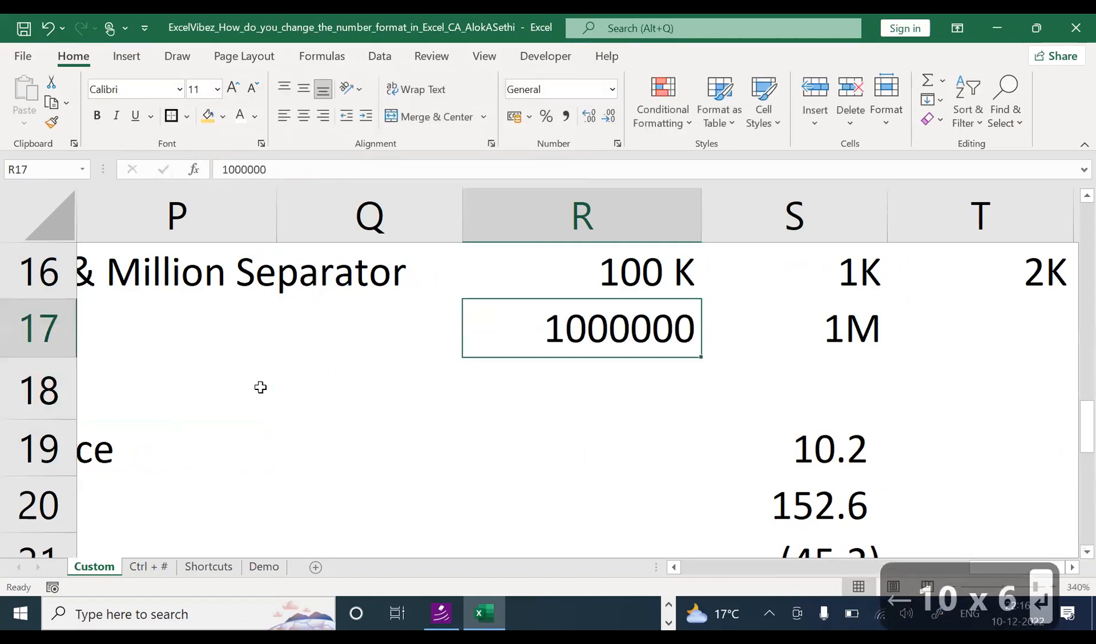
# Step: Add thousands separators to R17's 1000000 and remove its decimal places
pyautogui.click(566, 116)
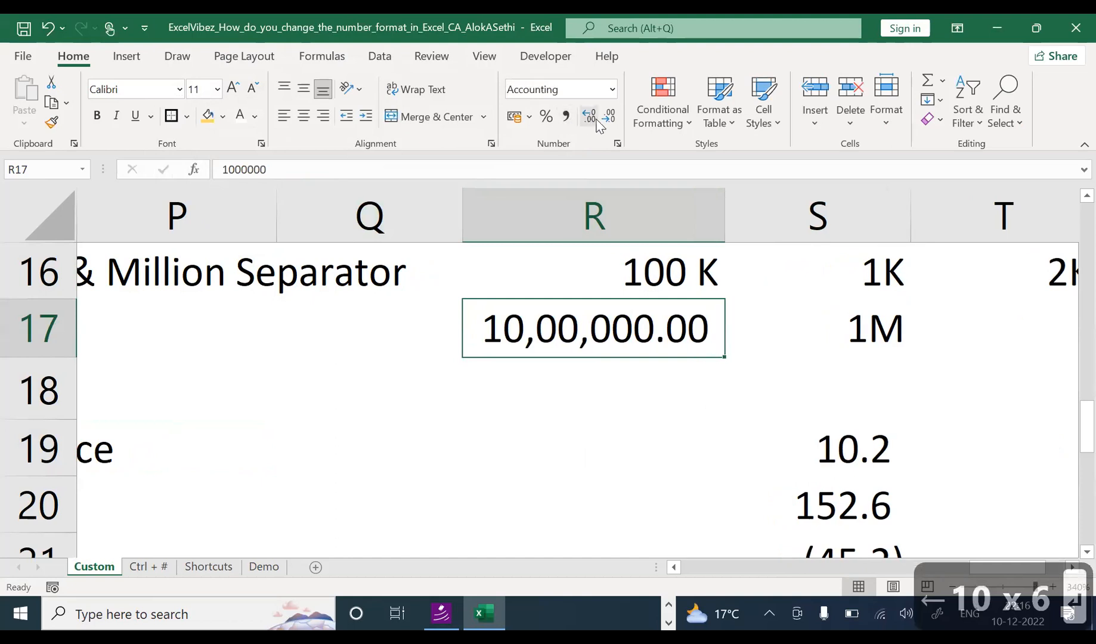
pyautogui.click(603, 119)
pyautogui.click(603, 119)
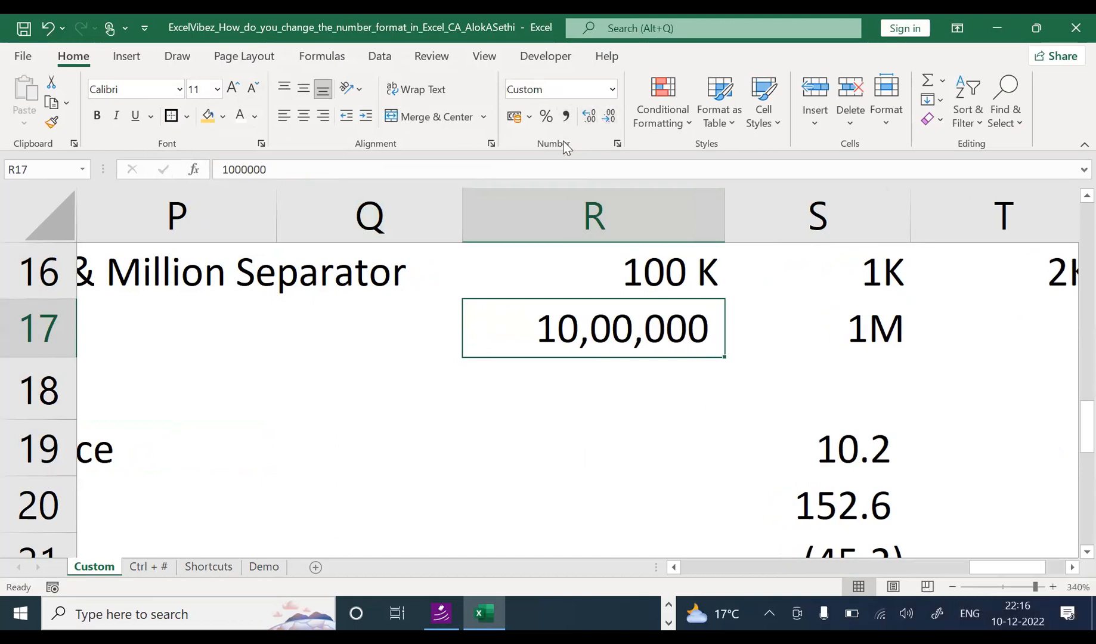
pyautogui.click(847, 321)
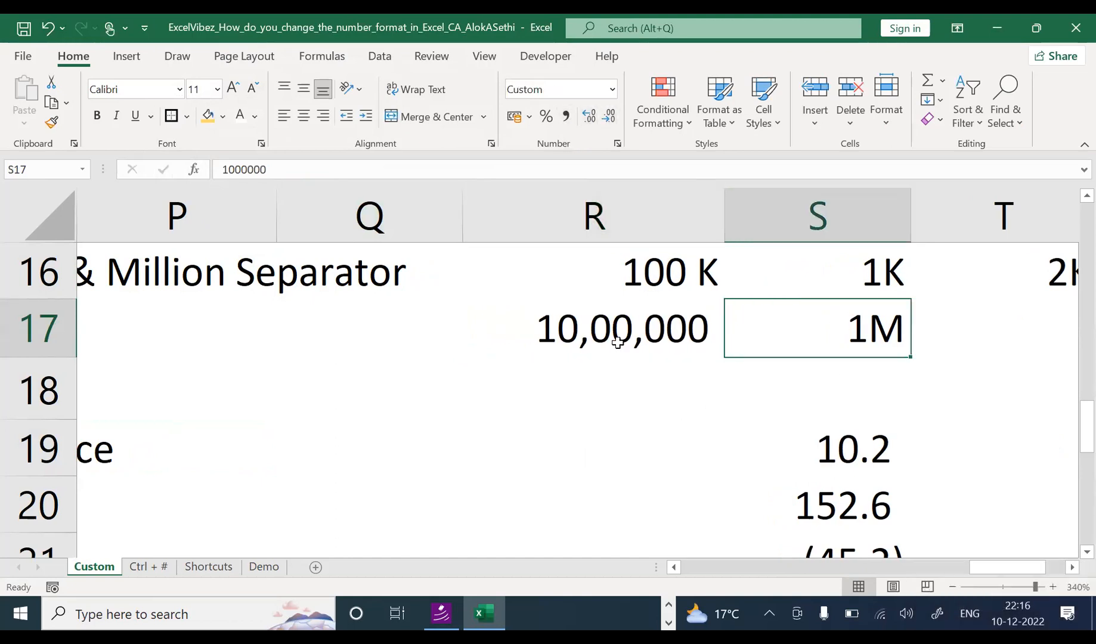
pyautogui.click(617, 342)
# Step: Replace R17's format code with 0," K" so it displays 1000 K, then check the raw value
pyautogui.hotkey('ctrl', '1')
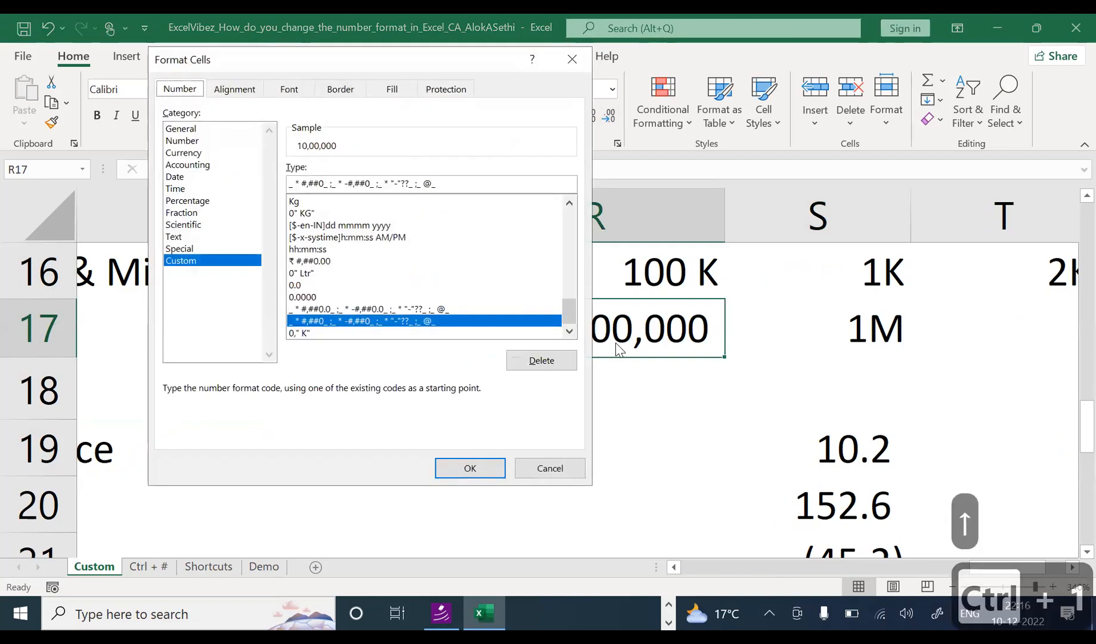
pyautogui.moveTo(439, 183); pyautogui.dragTo(169, 163)
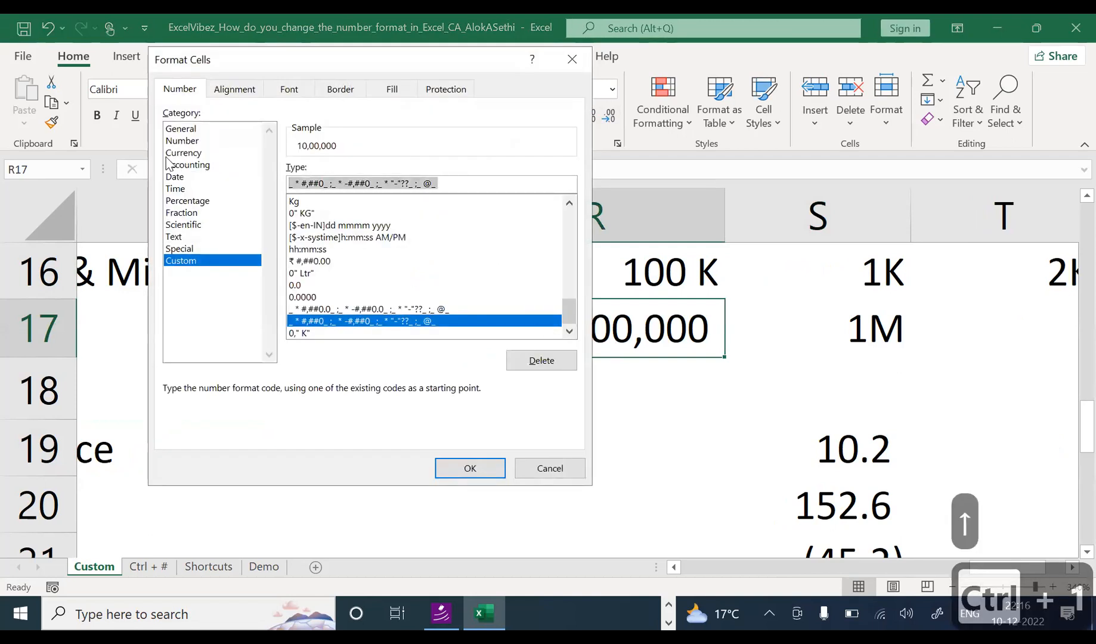
pyautogui.write('0,')
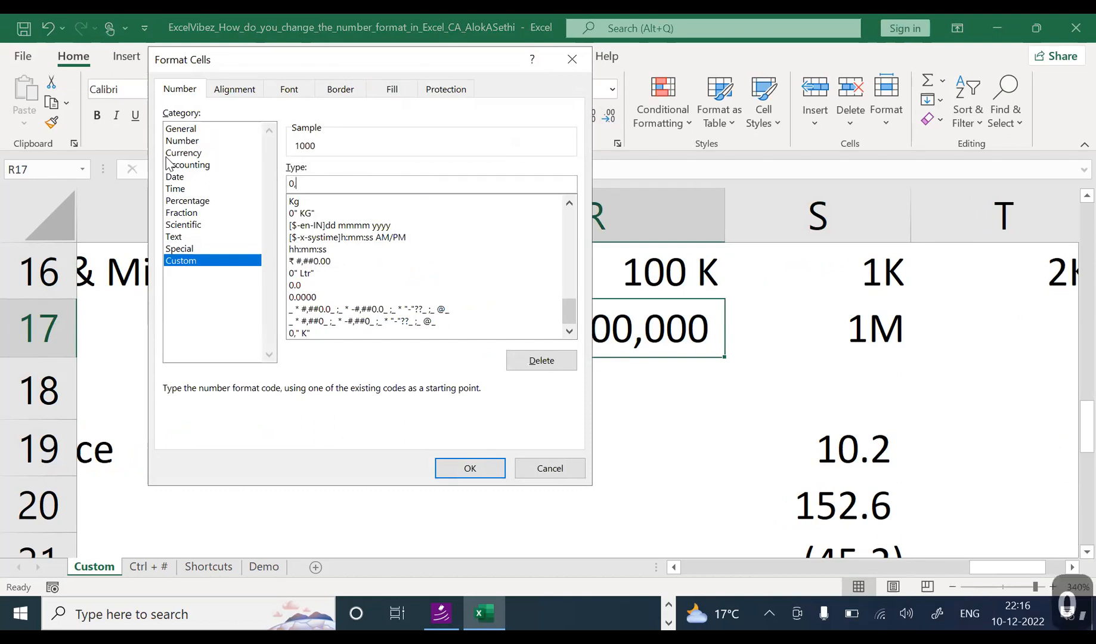
pyautogui.write('"')
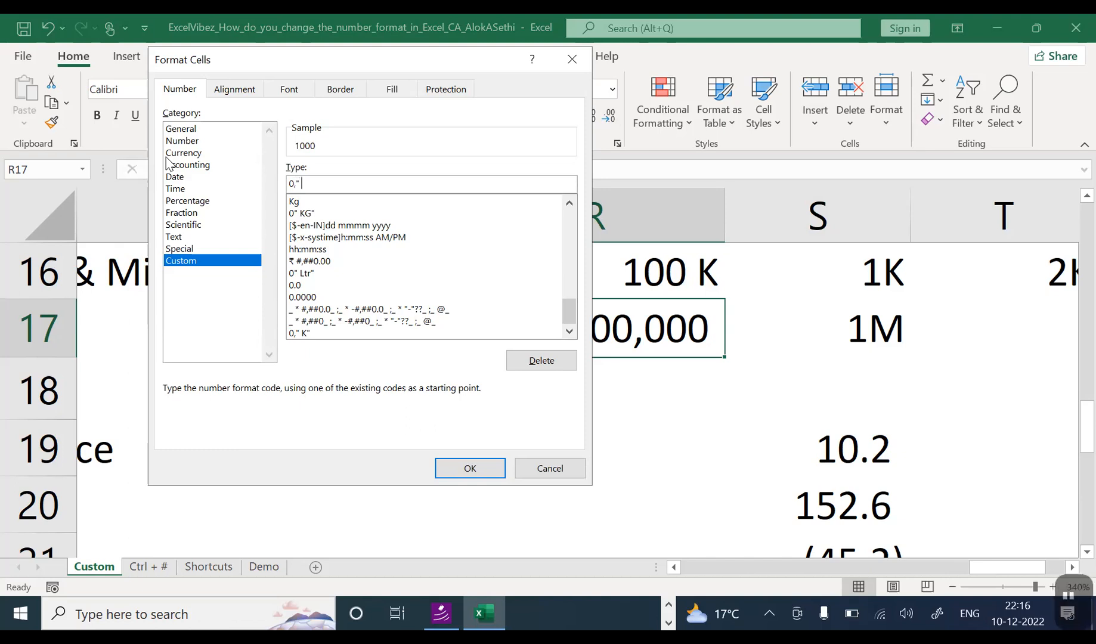
pyautogui.write(' K"')
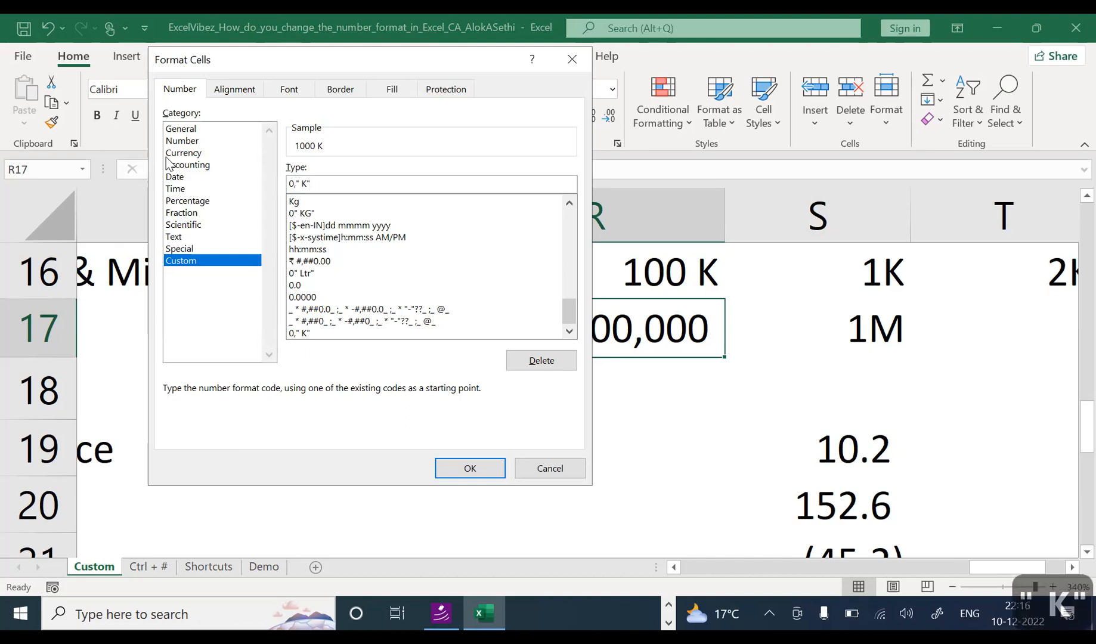
pyautogui.press('Return')
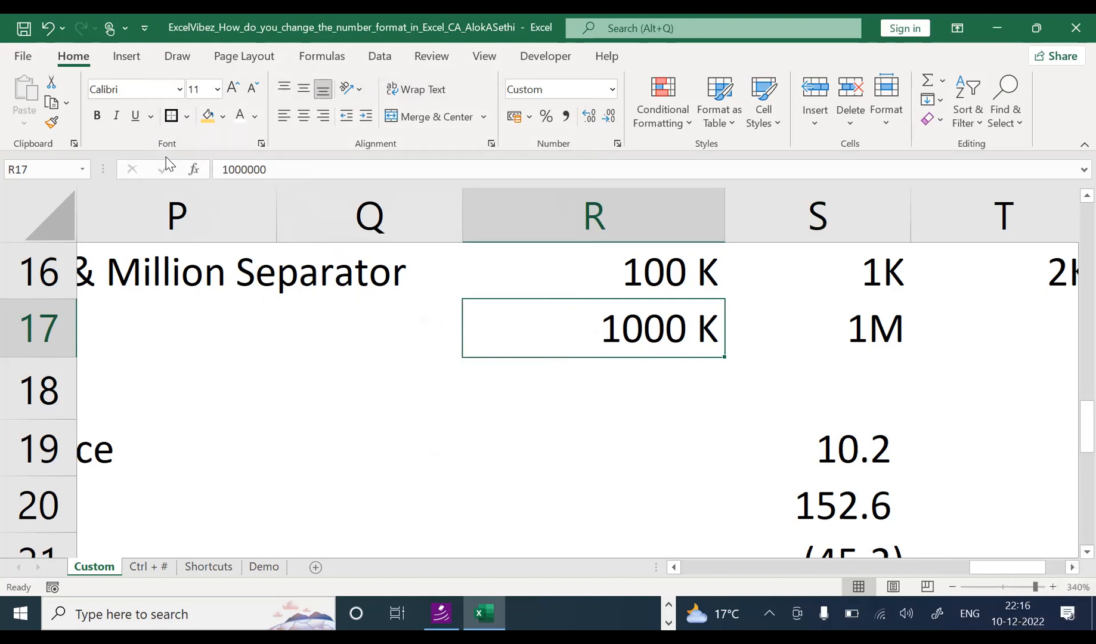
pyautogui.press('F2')
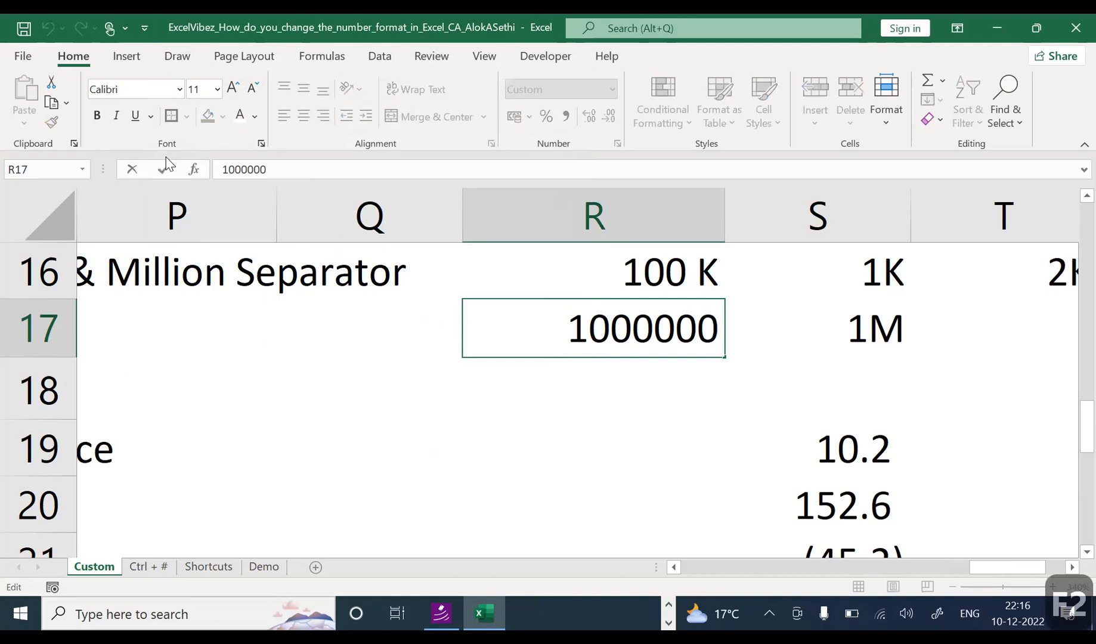
# Step: Change R17's custom format suffix from K to a capital M, giving 0," M"
pyautogui.press('Escape')
pyautogui.hotkey('ctrl', '1')
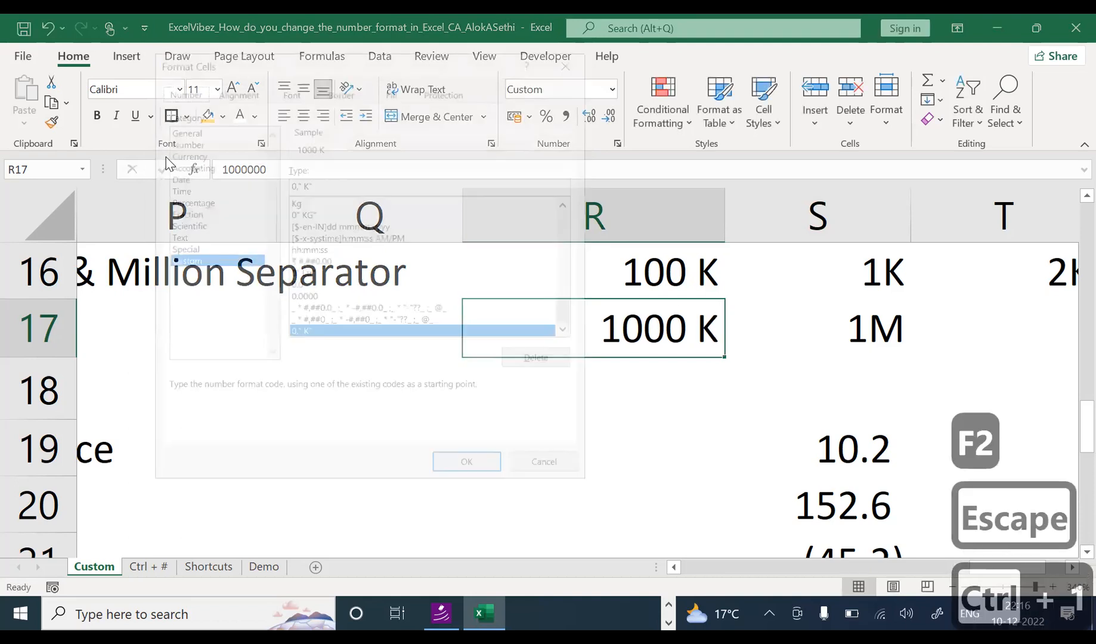
pyautogui.click(307, 183)
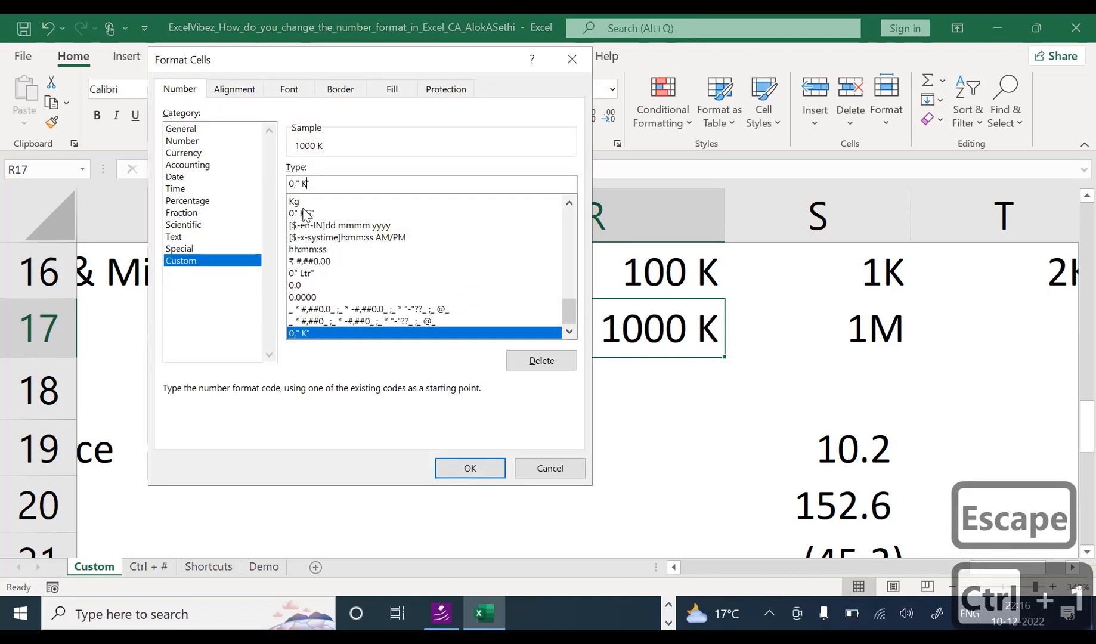
pyautogui.press('BackSpace')
pyautogui.write('m')
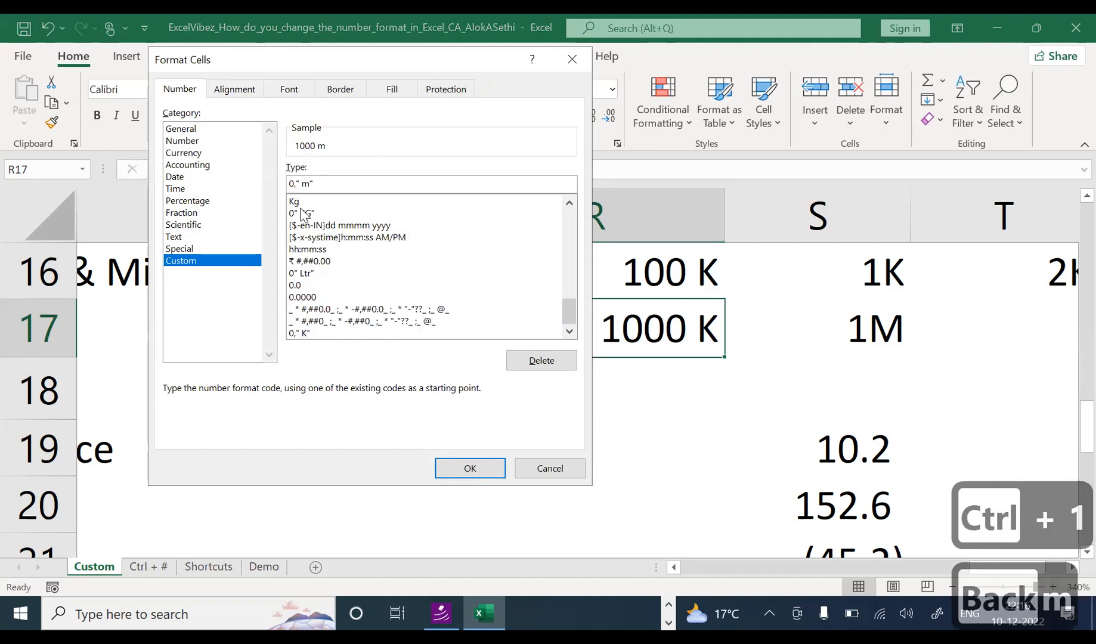
pyautogui.press('BackSpace')
pyautogui.press('capslock')
pyautogui.write('M')
pyautogui.press('Return')
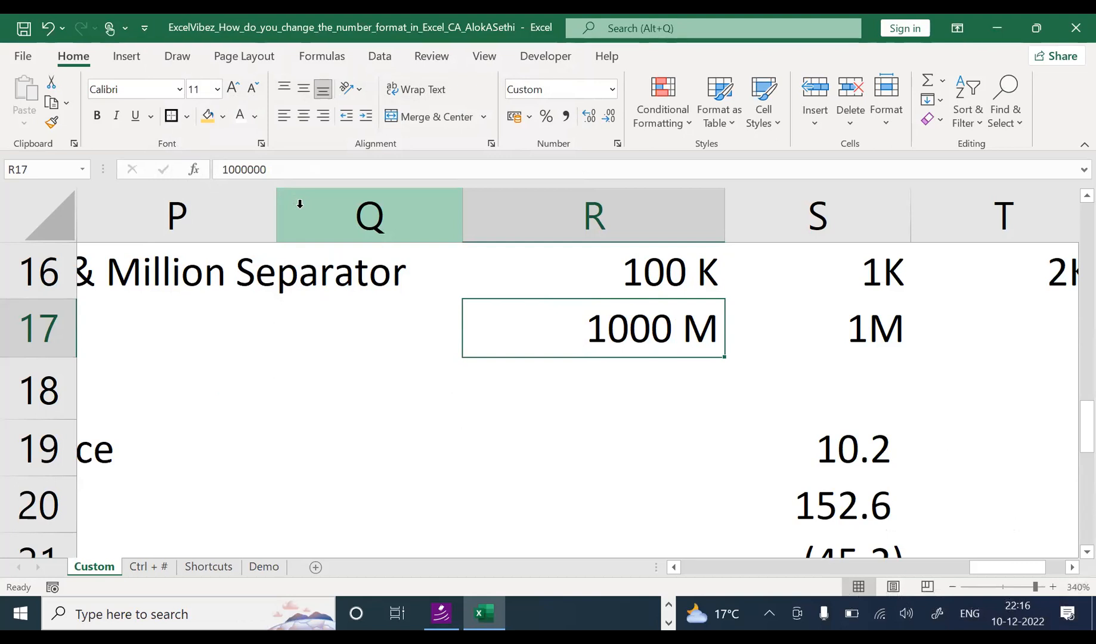
# Step: Check R17's raw value and format settings, leaving them unchanged
pyautogui.press('F2')
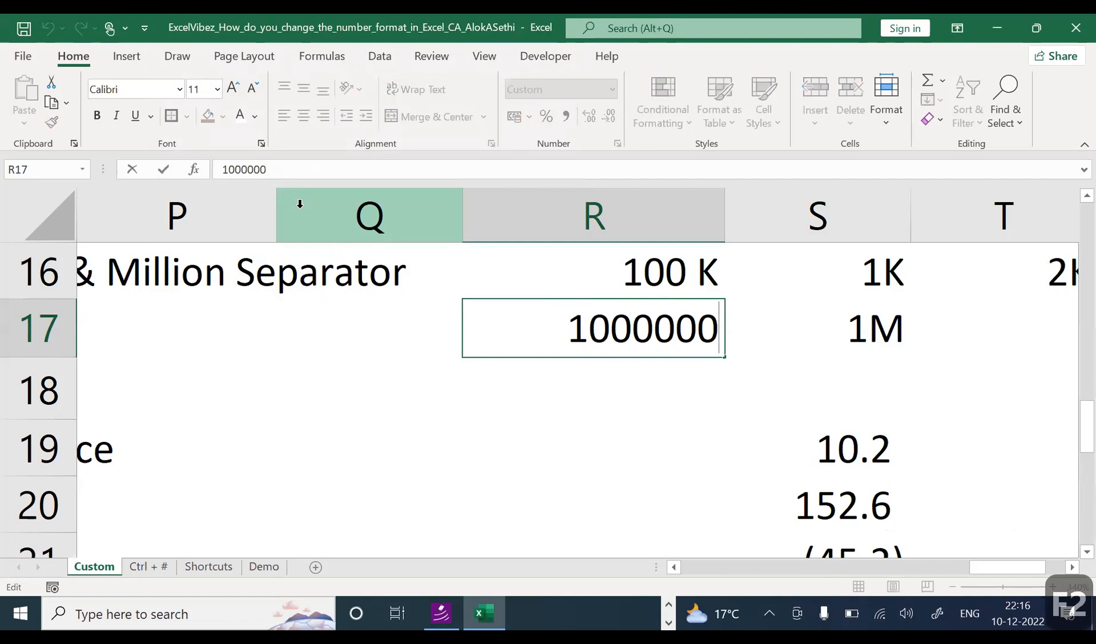
pyautogui.hotkey('ctrl', '1')
pyautogui.press('Escape')
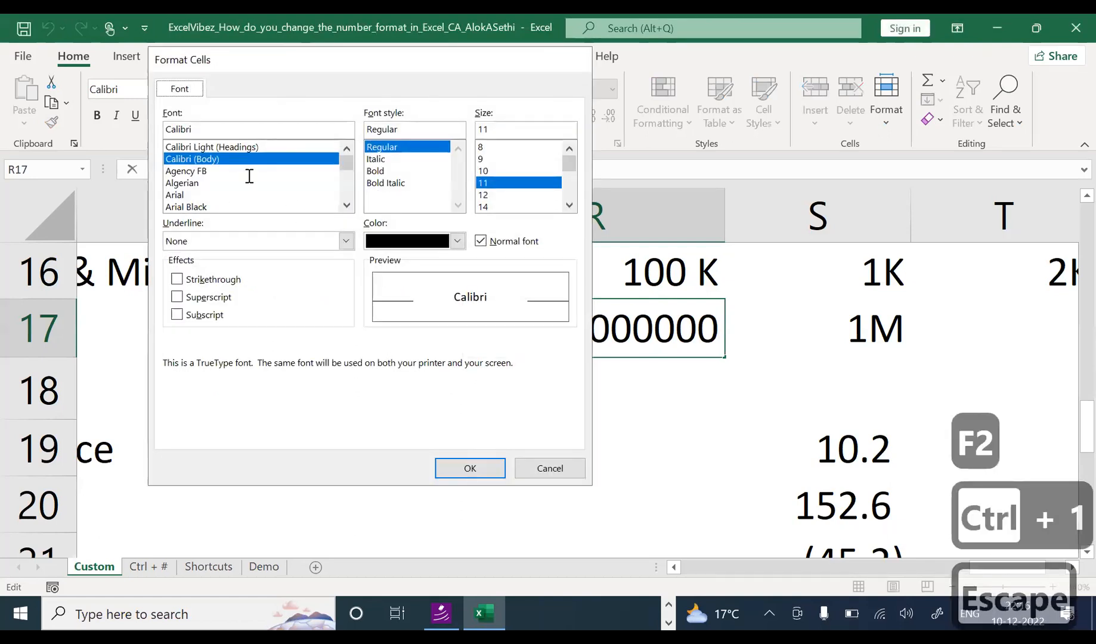
pyautogui.click(458, 394)
pyautogui.click(541, 331)
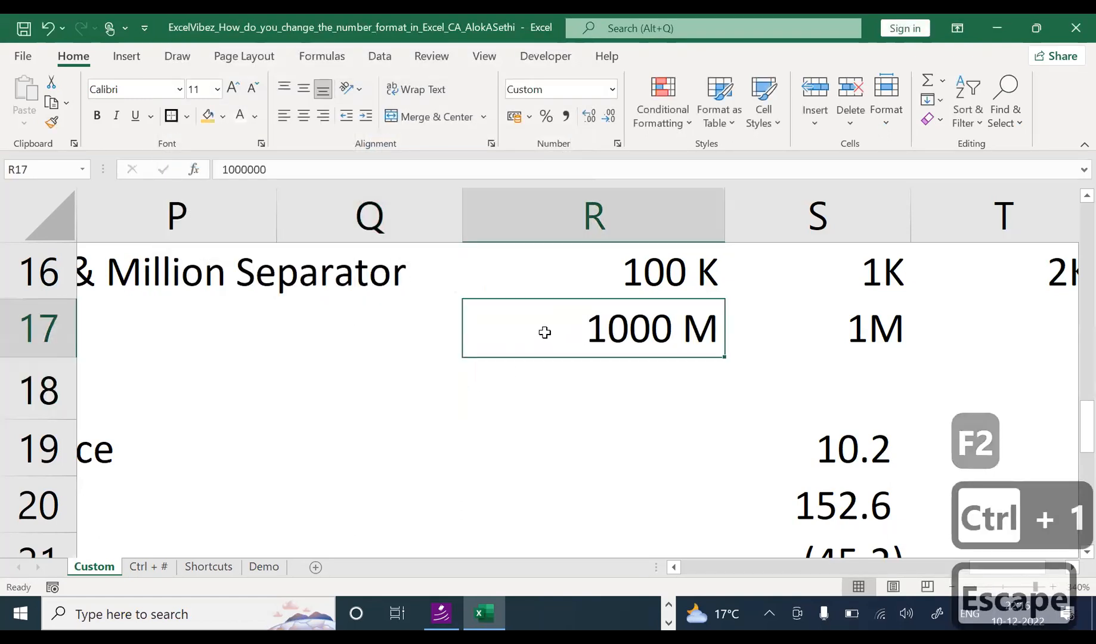
pyautogui.hotkey('ctrl', '1')
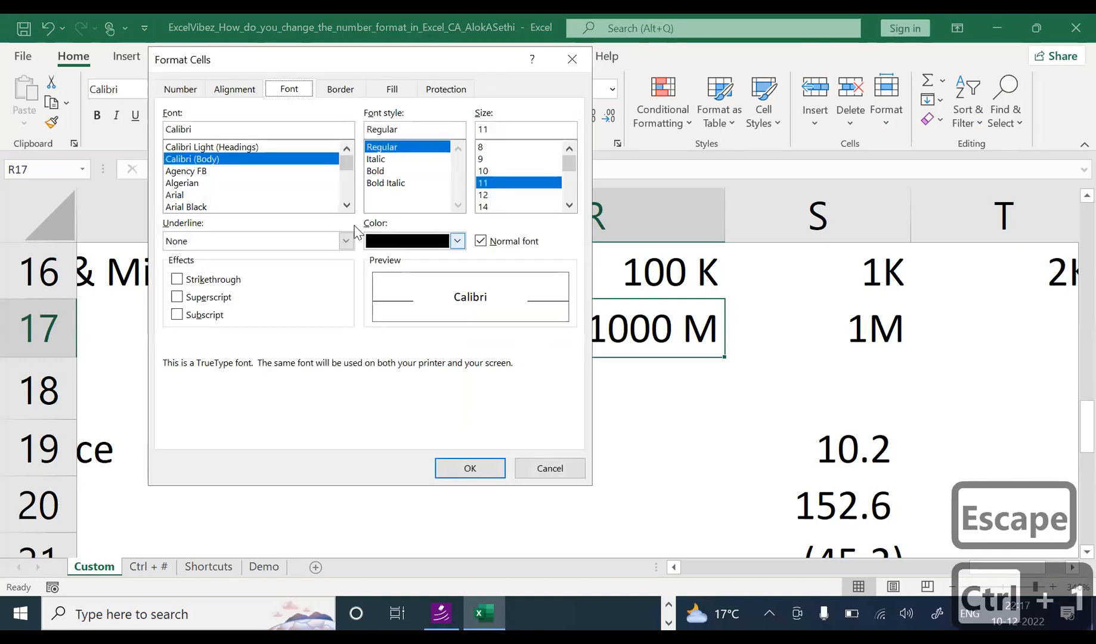
pyautogui.press('Escape')
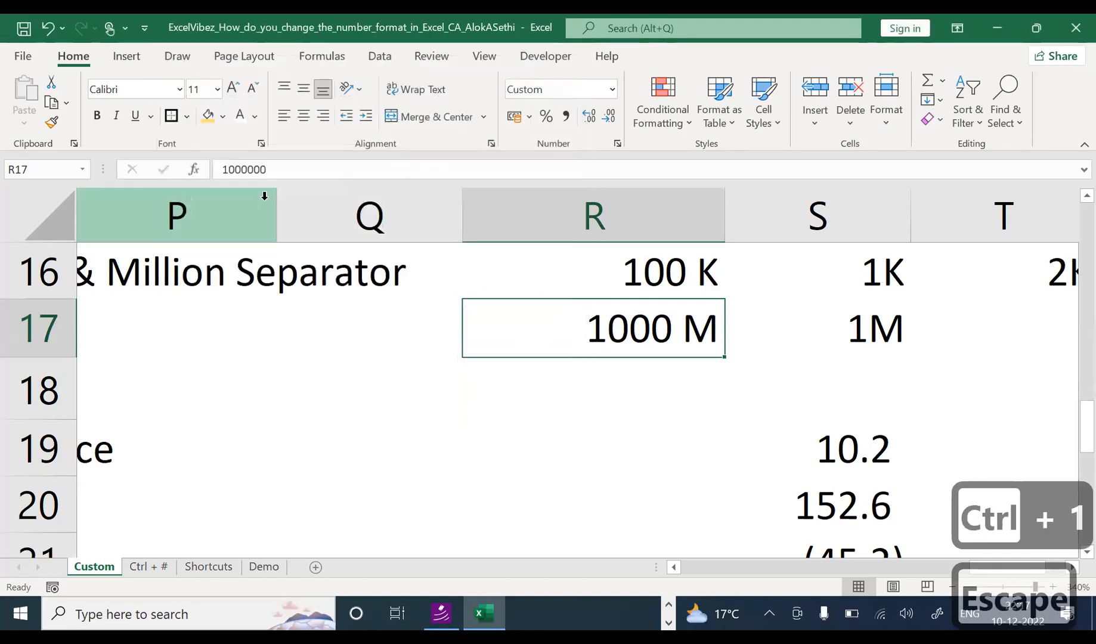
pyautogui.hotkey('ctrl', '1')
pyautogui.press('Escape')
pyautogui.click(673, 404)
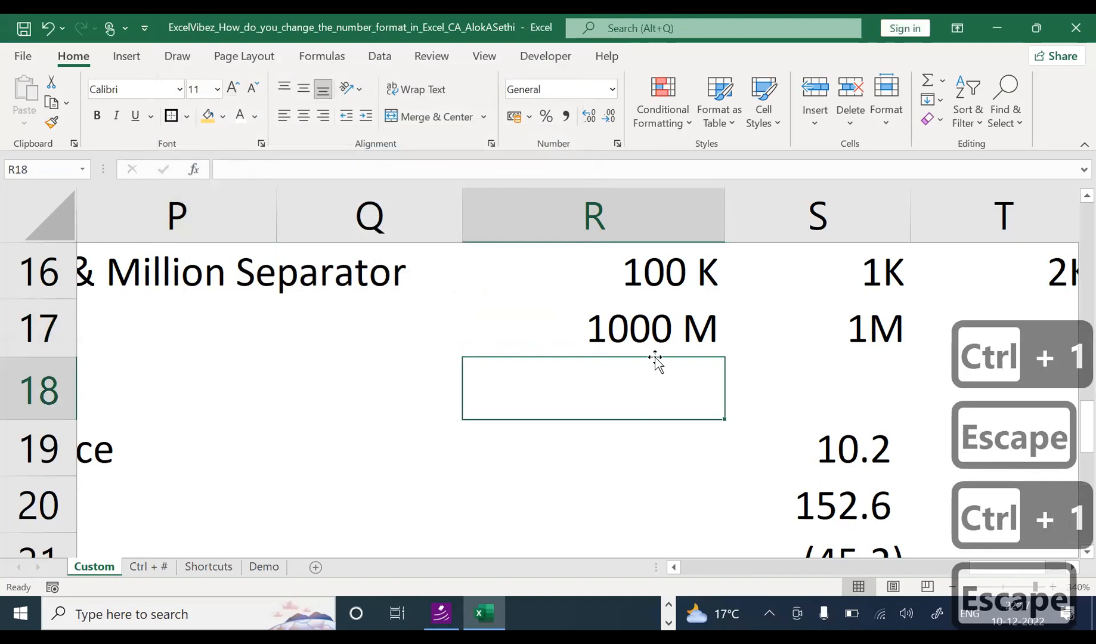
pyautogui.click(654, 328)
# Step: Add a comma to R17's code, making 0,," M" so it shows 1 M
pyautogui.hotkey('ctrl', '1')
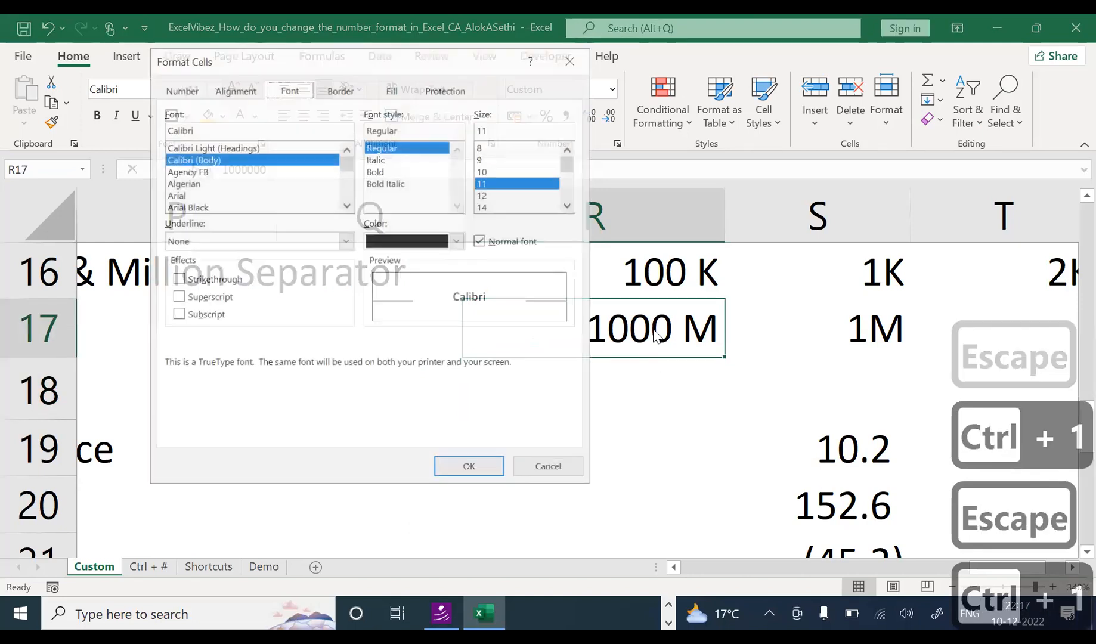
pyautogui.click(173, 93)
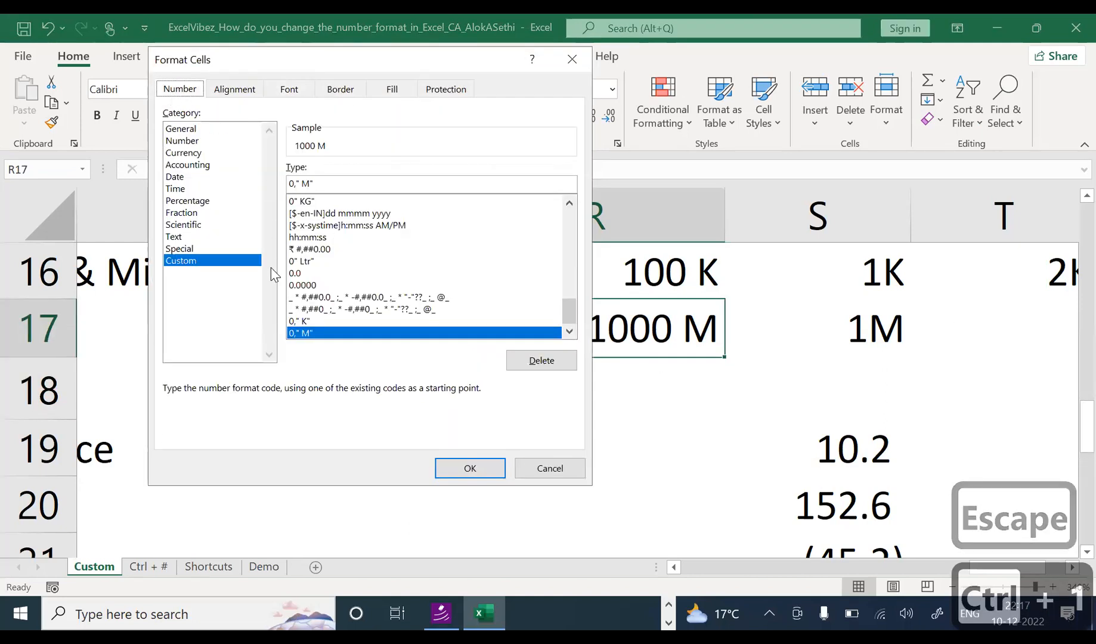
pyautogui.click(292, 183)
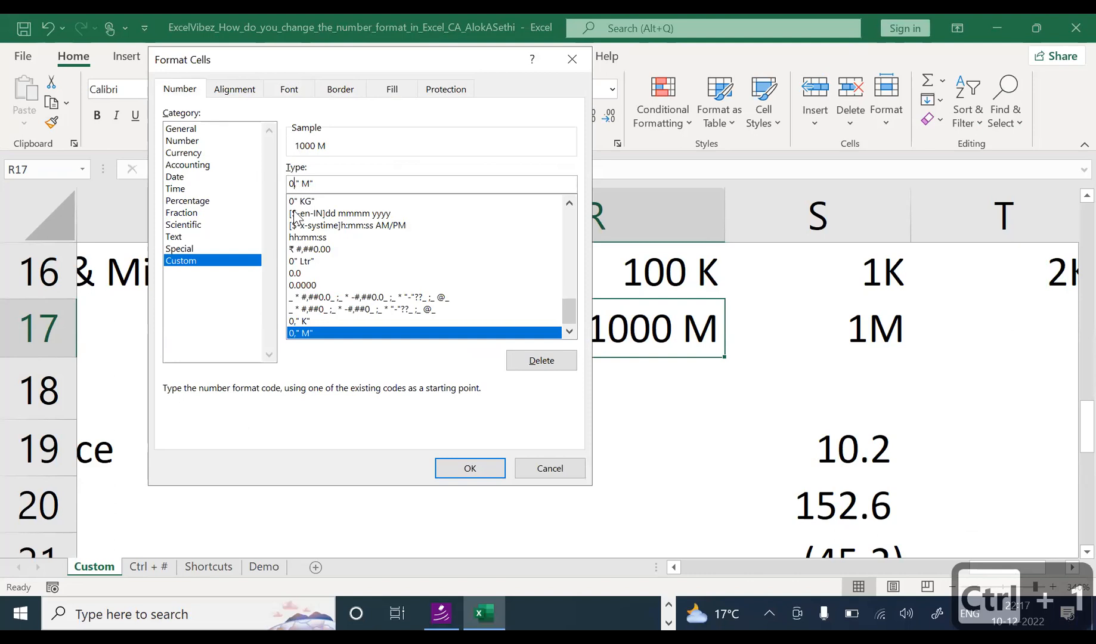
pyautogui.write(',')
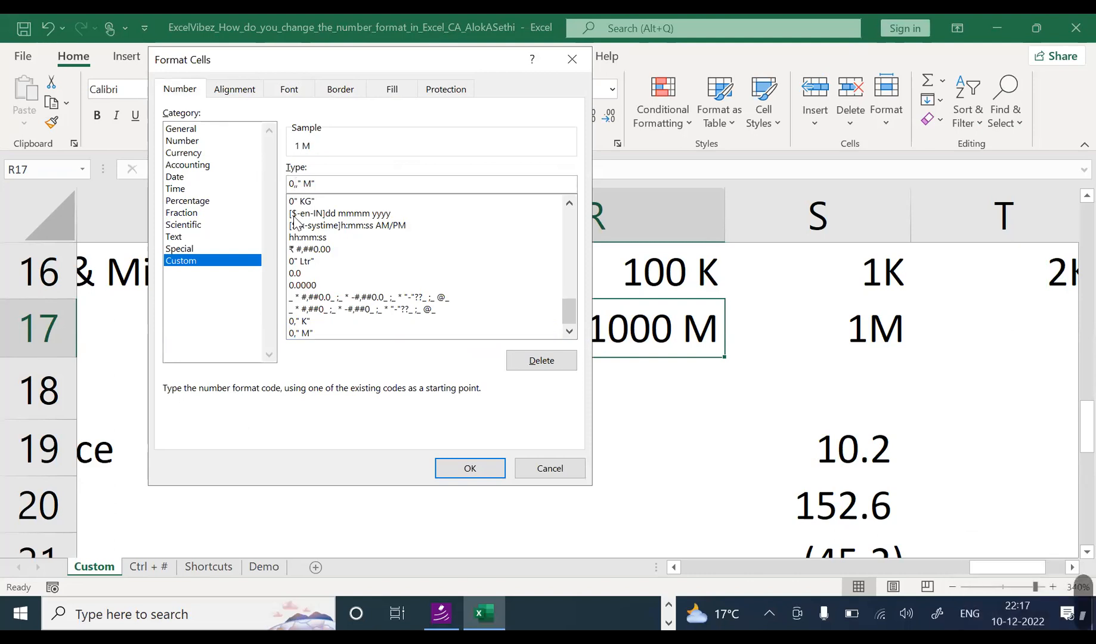
pyautogui.click(480, 469)
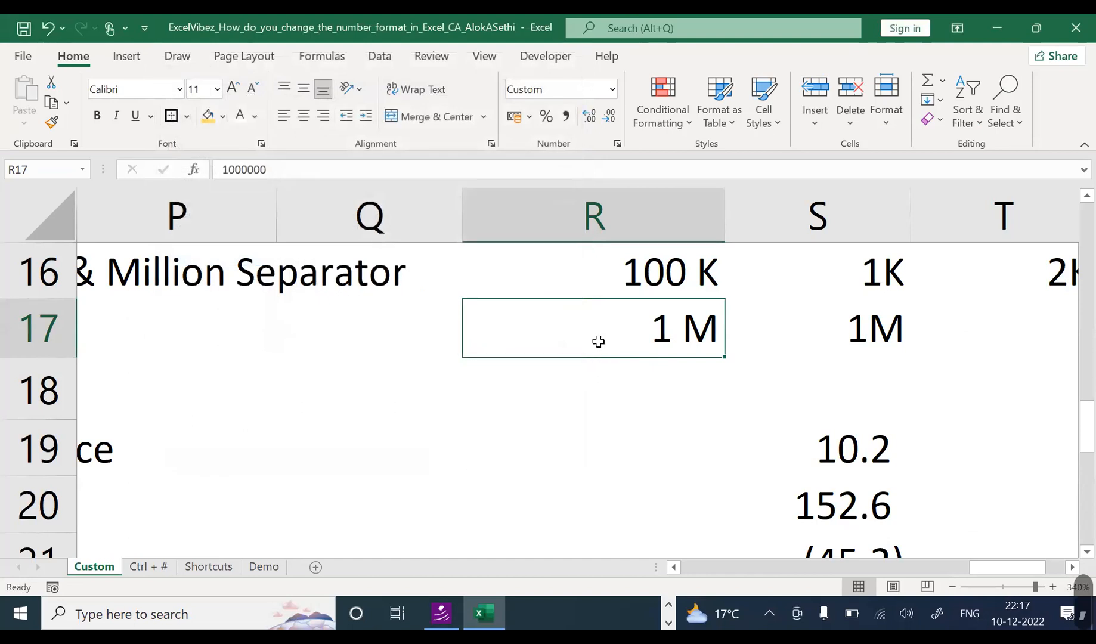
# Step: Review the Thousand & Million Separator example and R17's raw value 1000000
pyautogui.click(605, 407)
pyautogui.press('Left')
pyautogui.press('Left')
pyautogui.press('Left')
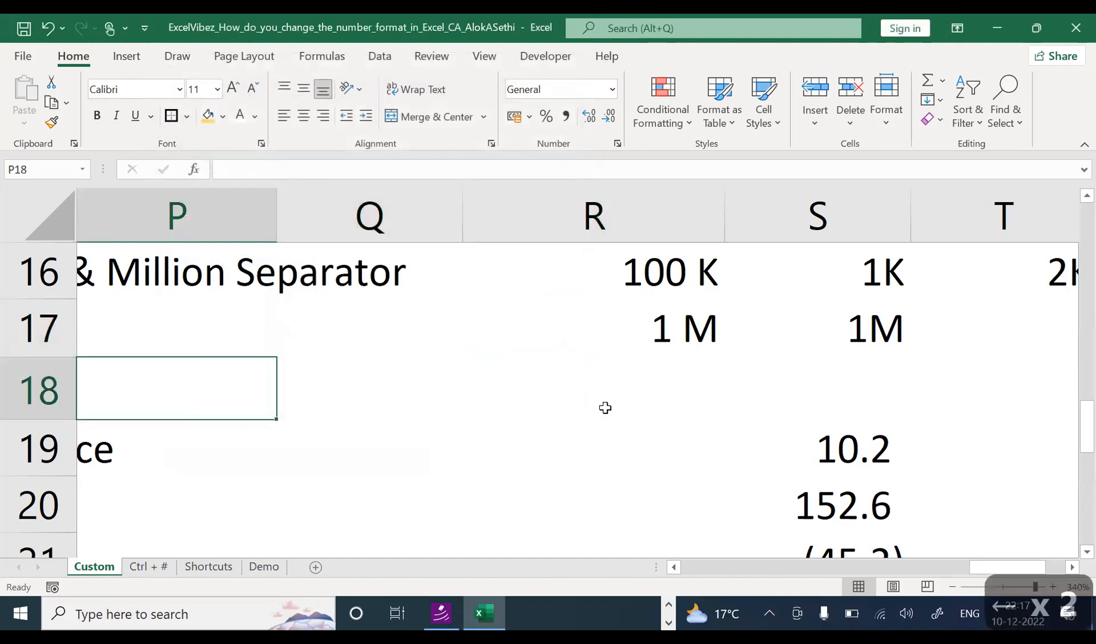
pyautogui.press('Right')
pyautogui.press('Right')
pyautogui.press('Right')
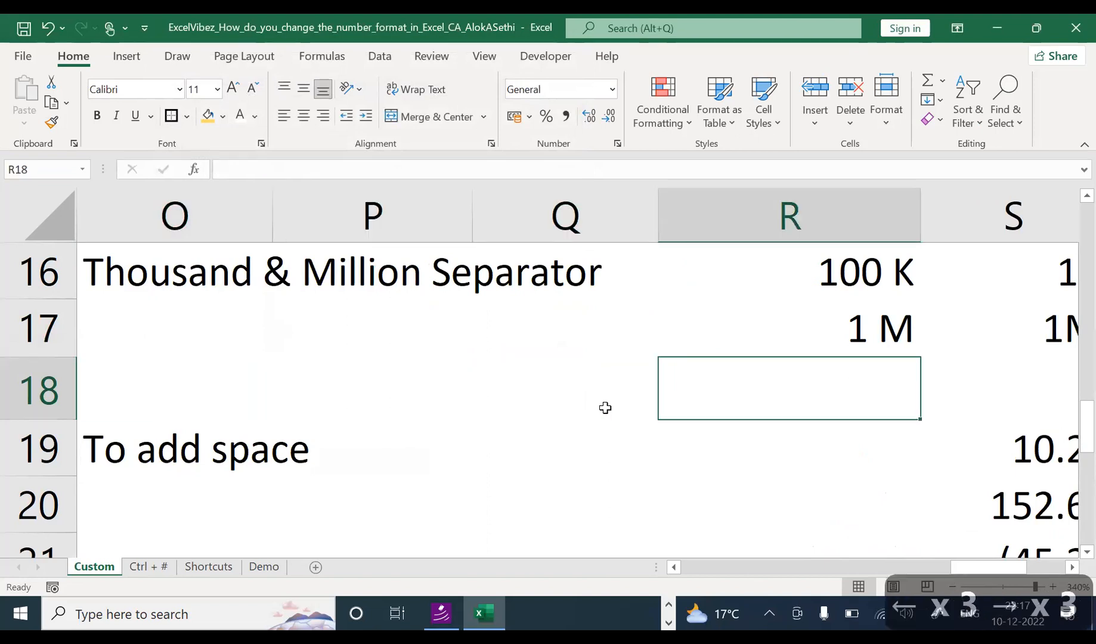
pyautogui.press('Up')
pyautogui.press('F2')
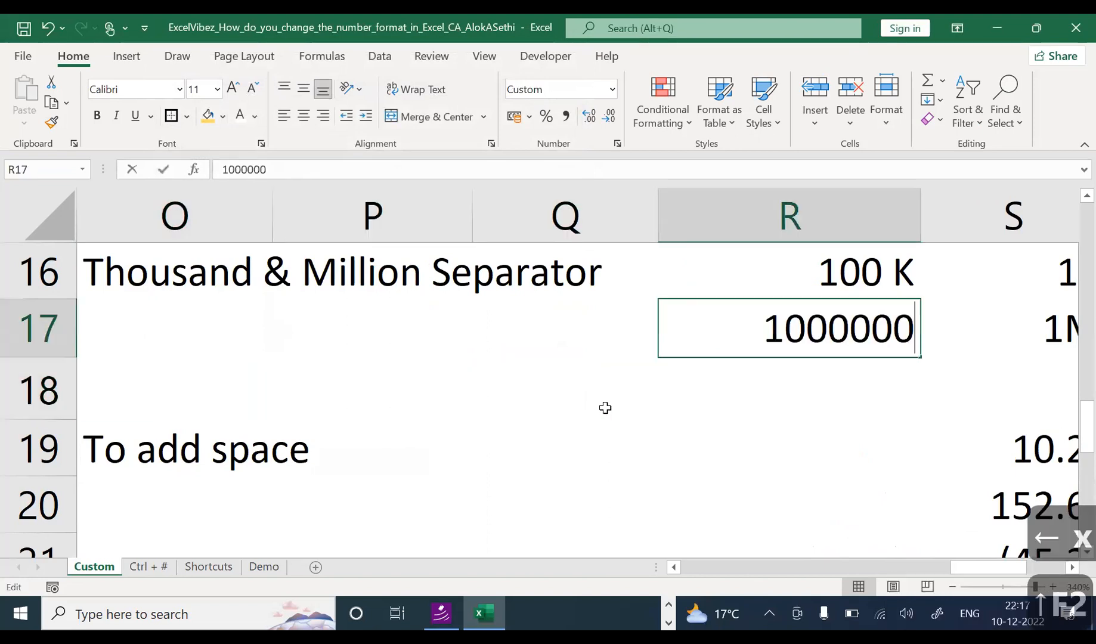
pyautogui.press('Left')
pyautogui.press('Escape')
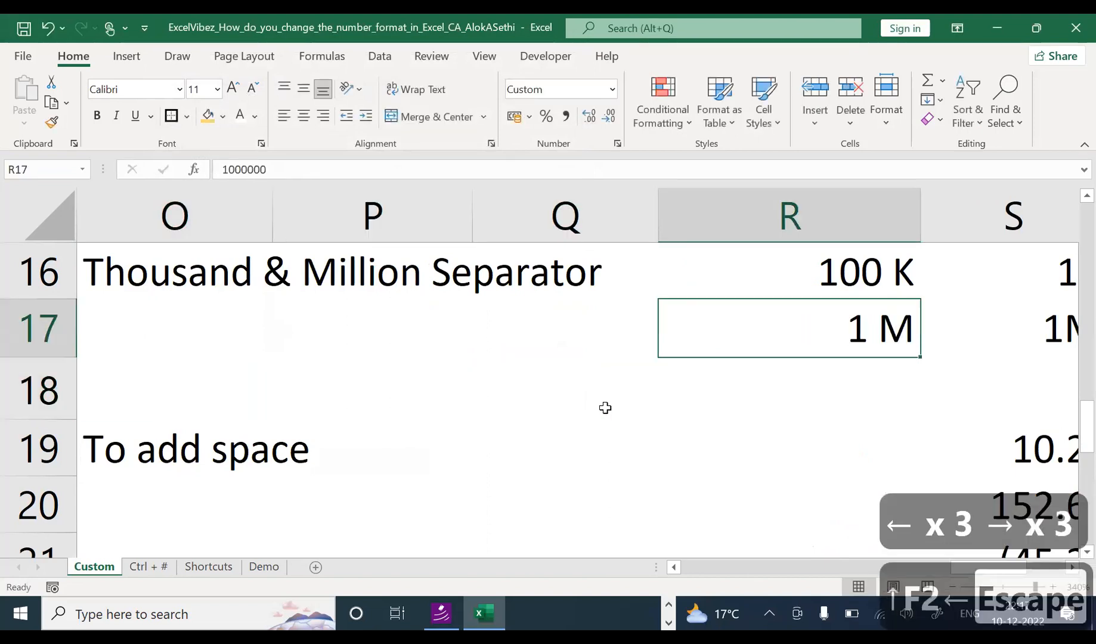
# Step: Add another comma so R17's format code becomes 0,,," M"
pyautogui.hotkey('ctrl', '1')
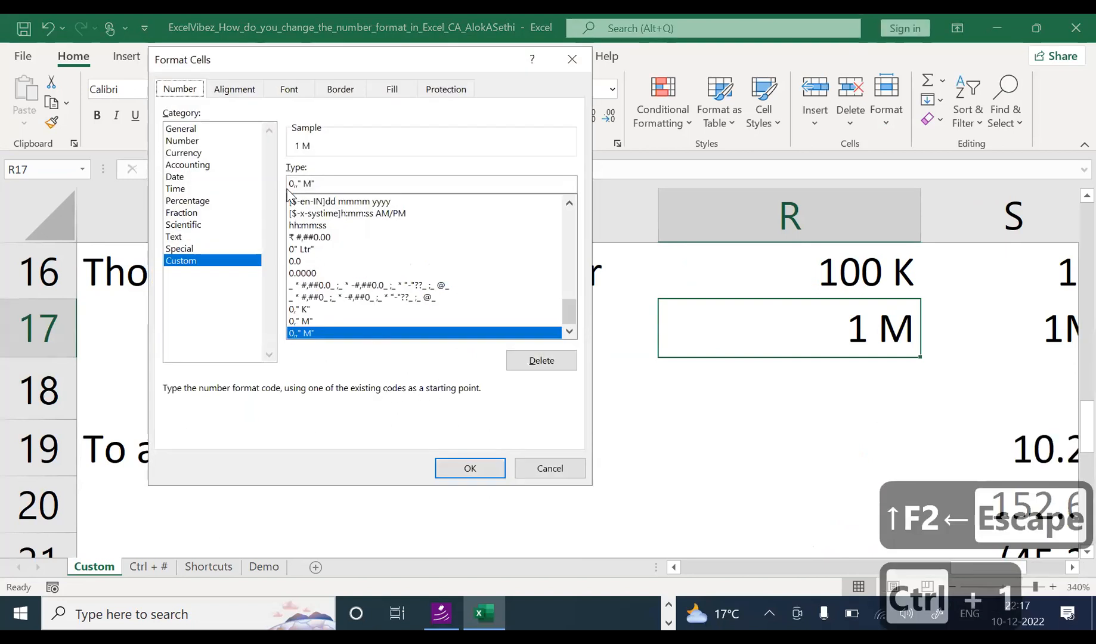
pyautogui.click(293, 182)
pyautogui.write(',')
pyautogui.press('Return')
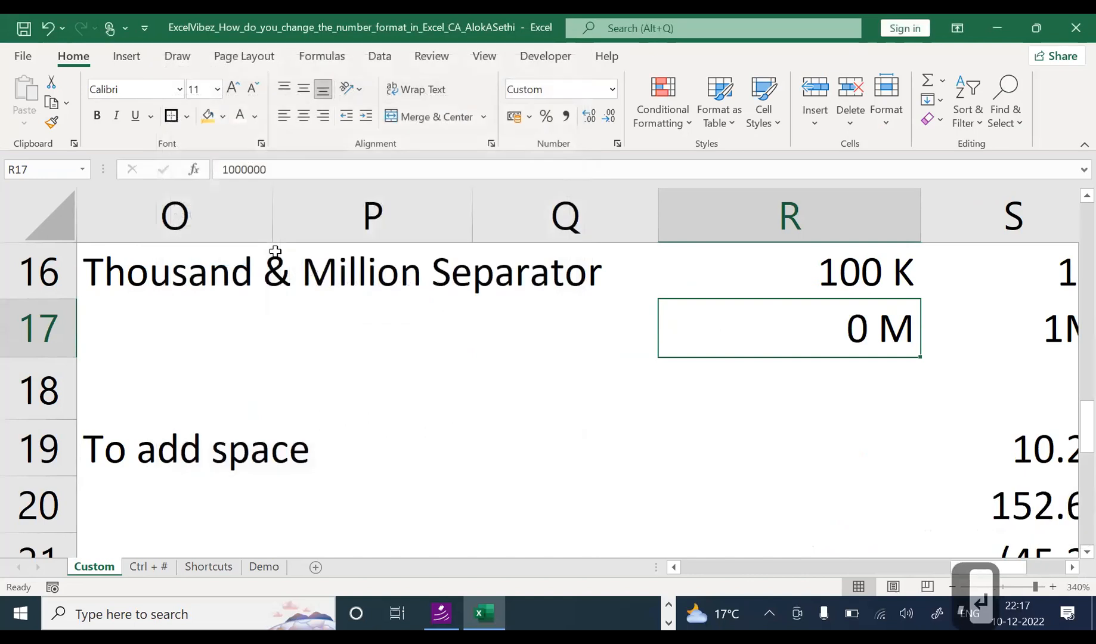
pyautogui.press('F2')
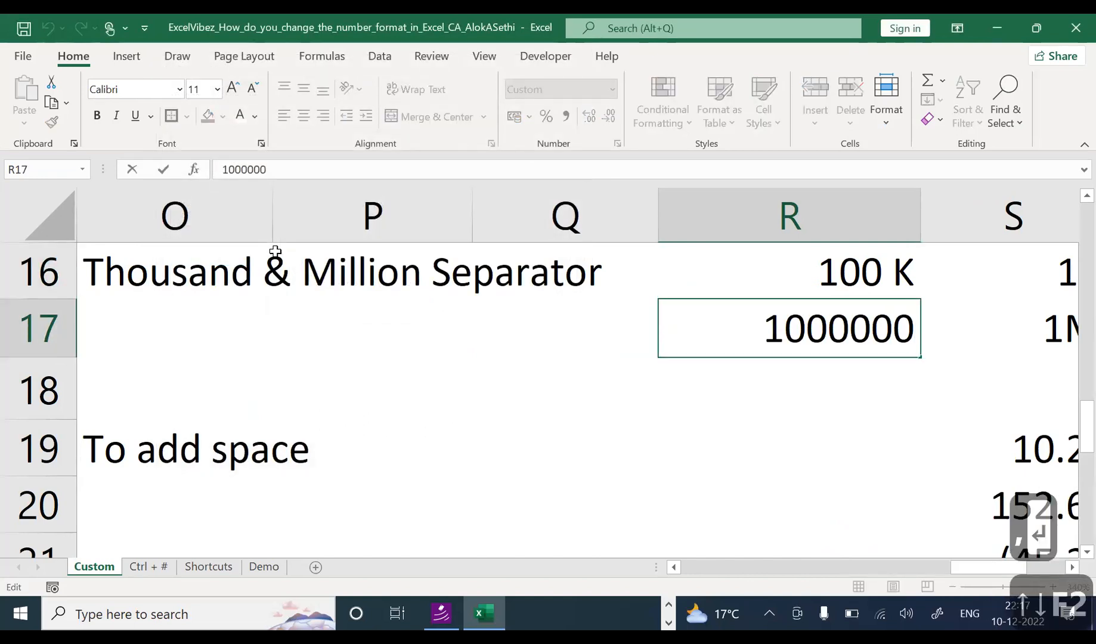
pyautogui.write('00')
pyautogui.press('Return')
pyautogui.press('Up')
pyautogui.press('F2')
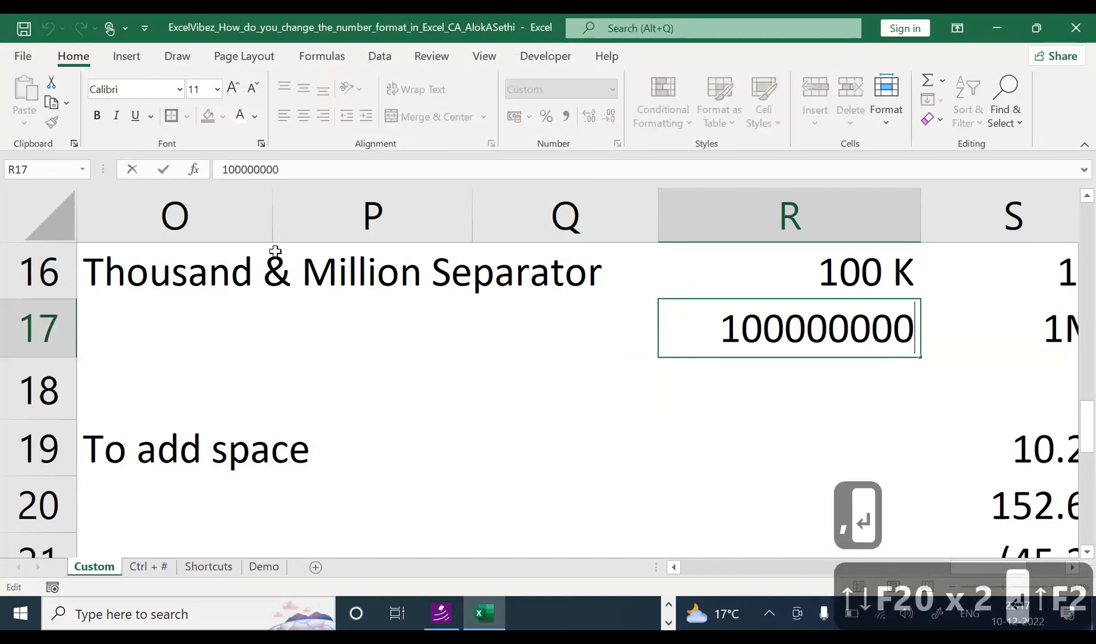
pyautogui.write('0')
pyautogui.press('Return')
# Step: Verify R17's raw value and format, then move on down the sheet
pyautogui.press('Up')
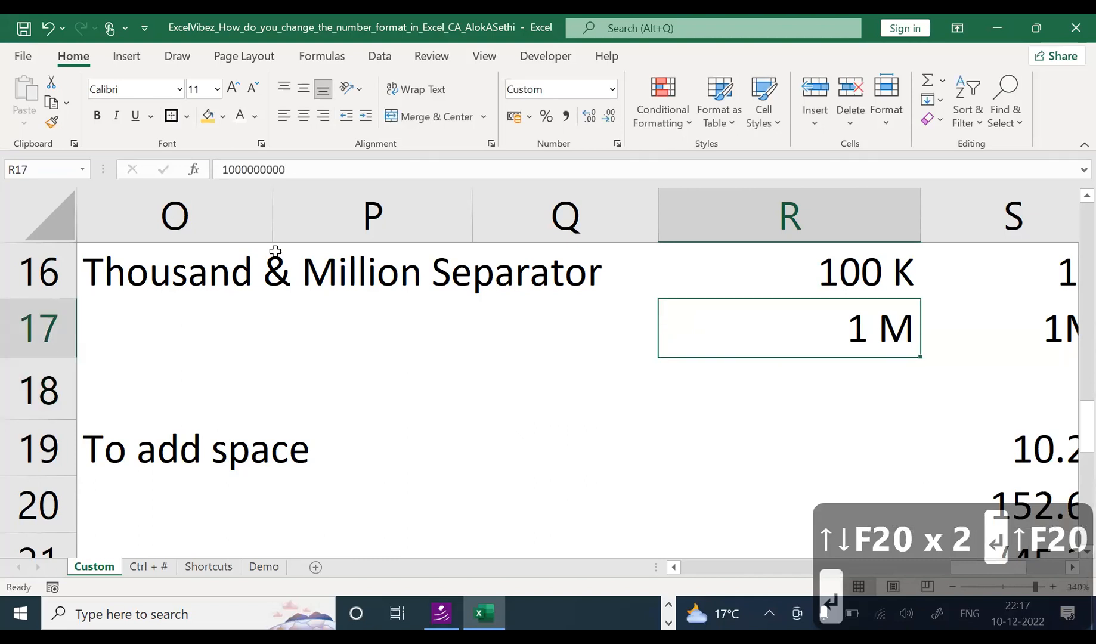
pyautogui.press('F2')
pyautogui.press('Escape')
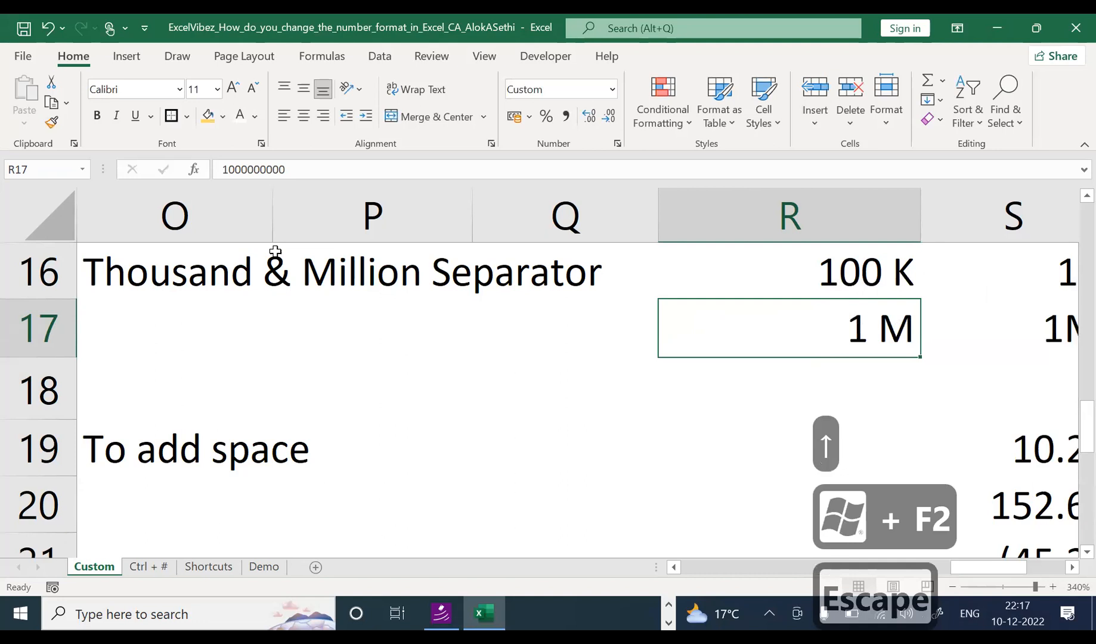
pyautogui.hotkey('ctrl', '1')
pyautogui.press('Escape')
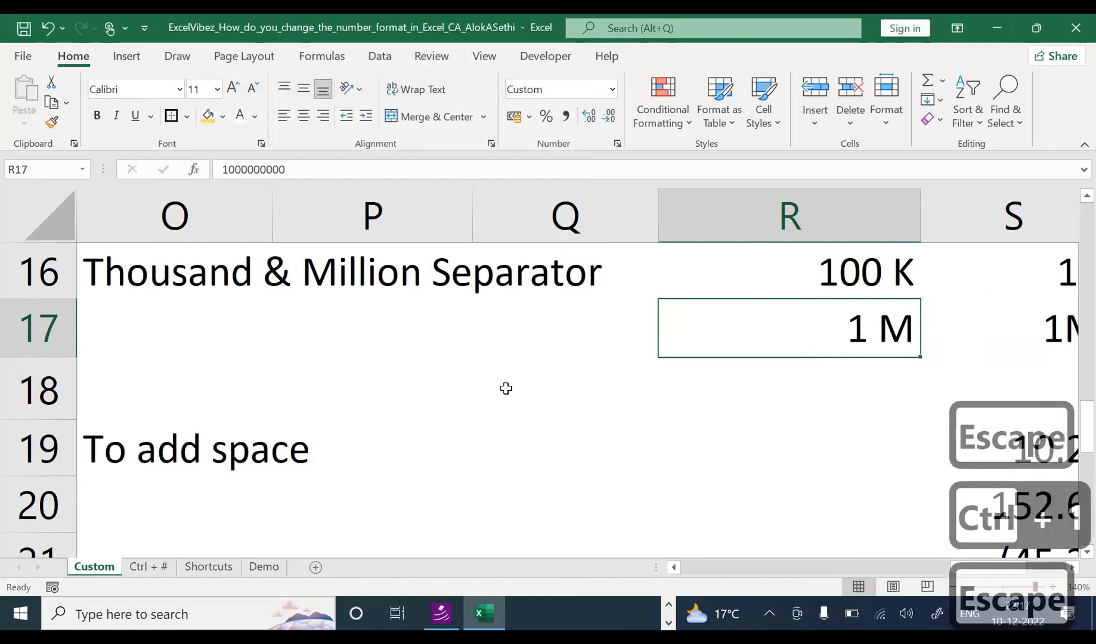
pyautogui.click(506, 388)
pyautogui.scroll(-1, 504, 387)
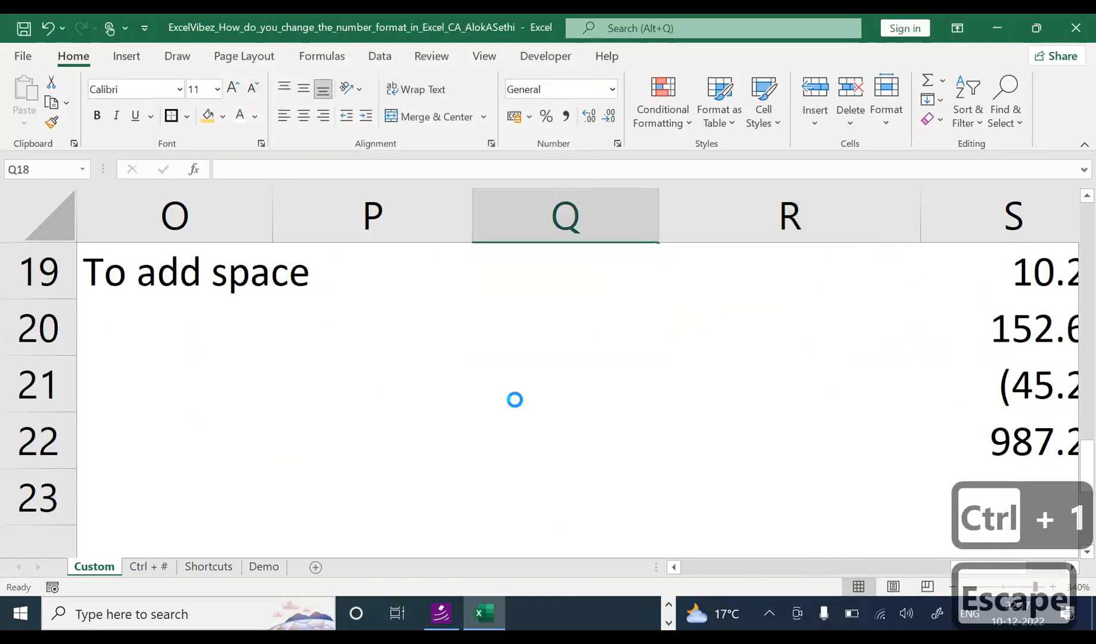
# Step: Scroll down to the To add space example and its numbers
pyautogui.scroll(-1, 514, 399)
pyautogui.click(184, 279)
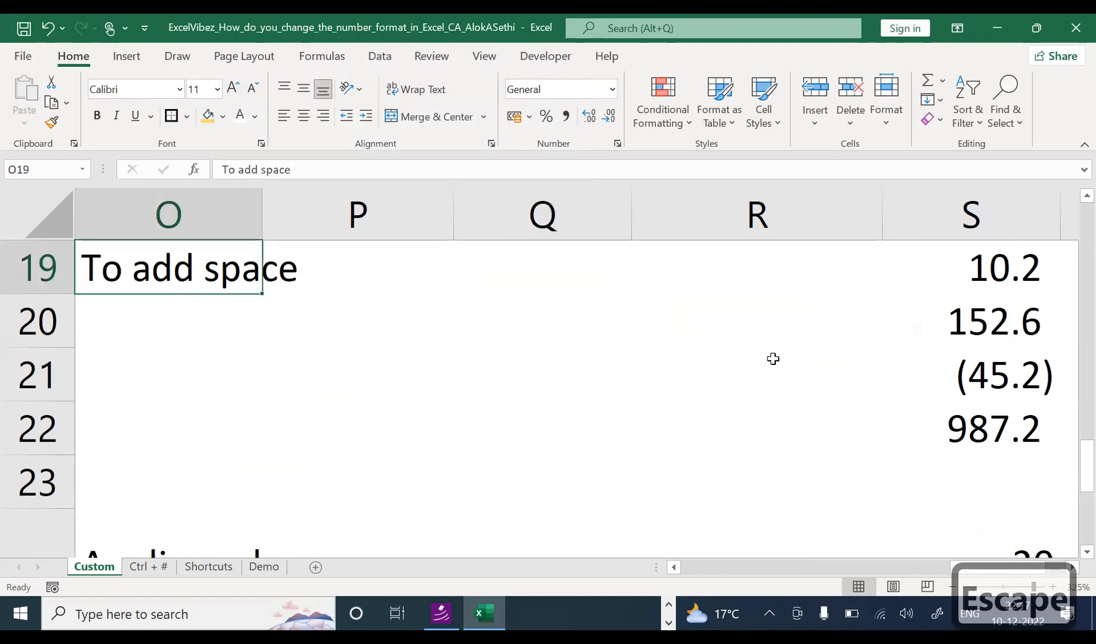
pyautogui.click(860, 373)
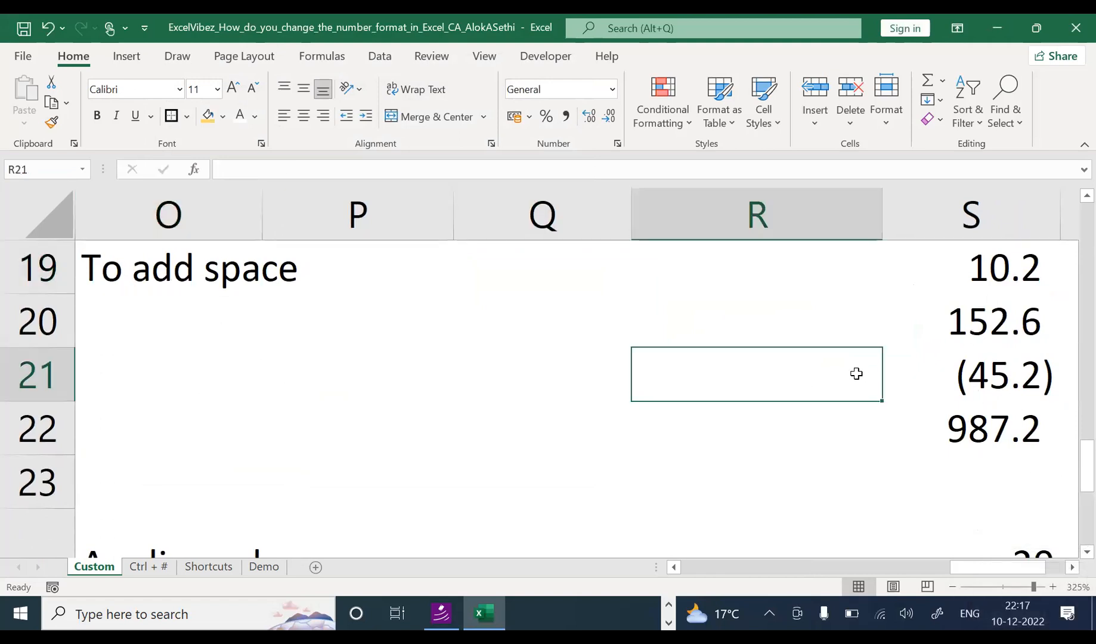
pyautogui.press('Right')
pyautogui.press('Right')
pyautogui.press('Right')
pyautogui.press('Right')
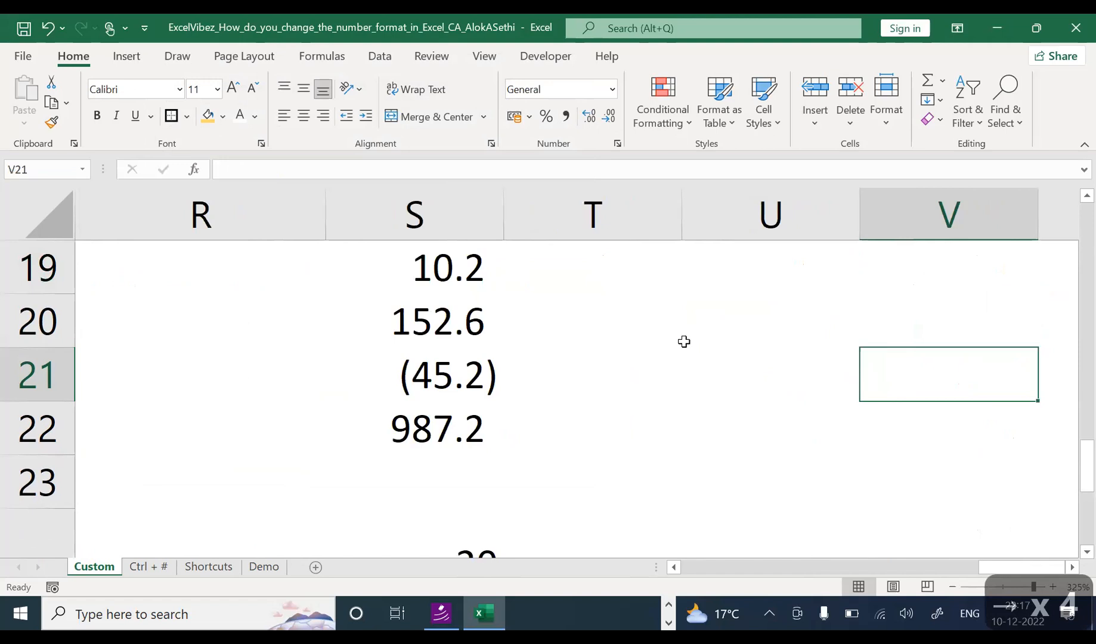
pyautogui.scroll(-2, 684, 342)
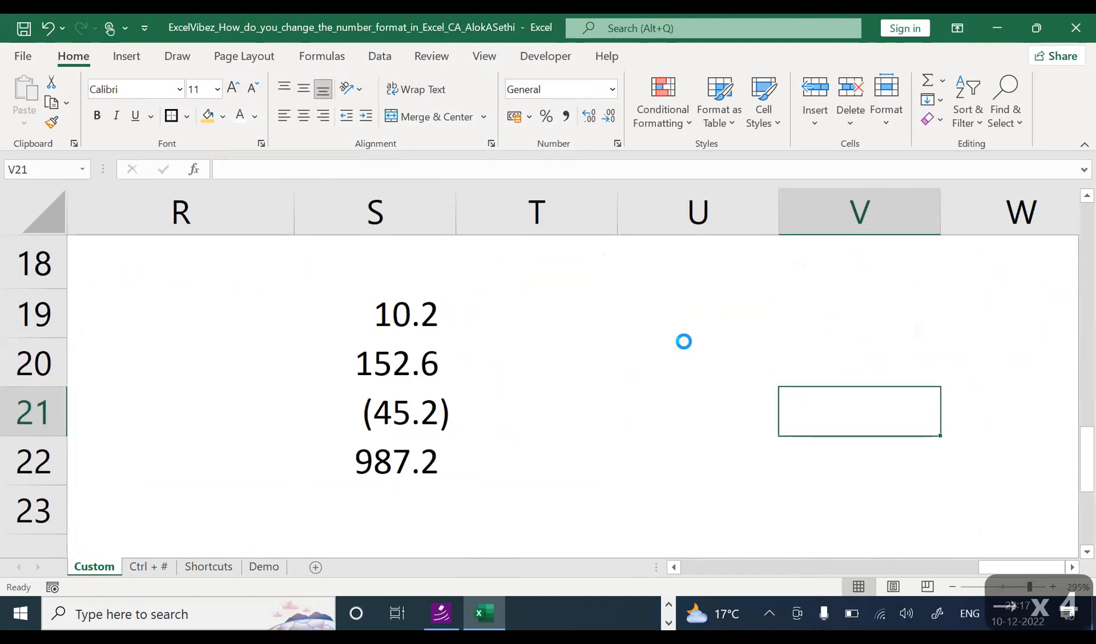
pyautogui.scroll(-2, 683, 340)
# Step: Inspect the values 10.2, 152.6, (45.2), 987.2 in S19:S22, ending on S21
pyautogui.click(468, 305)
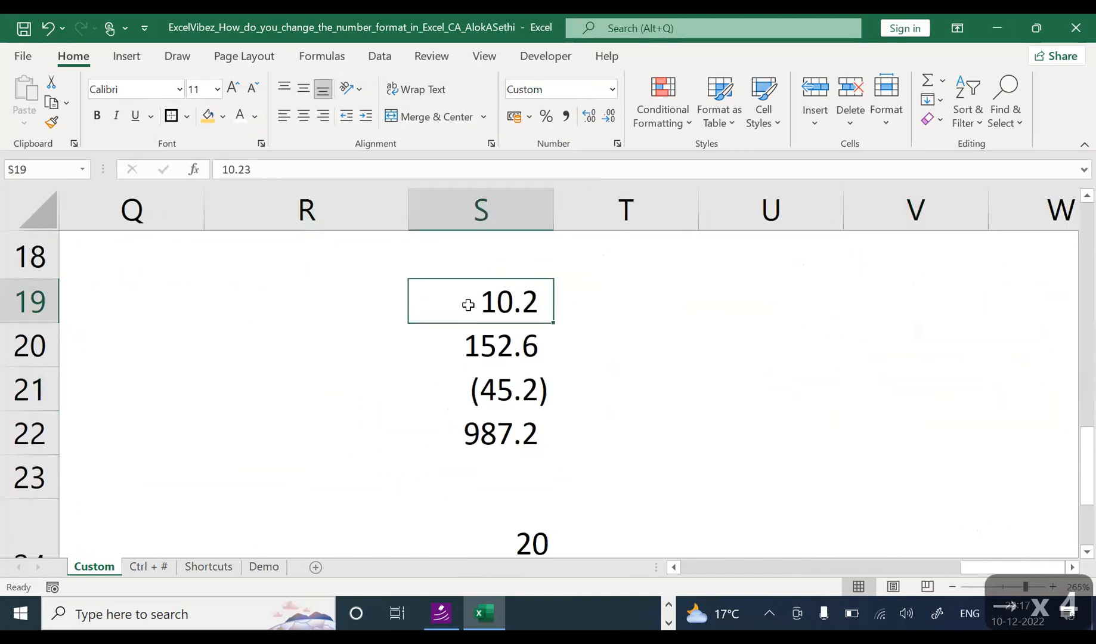
pyautogui.click(471, 335)
pyautogui.click(466, 376)
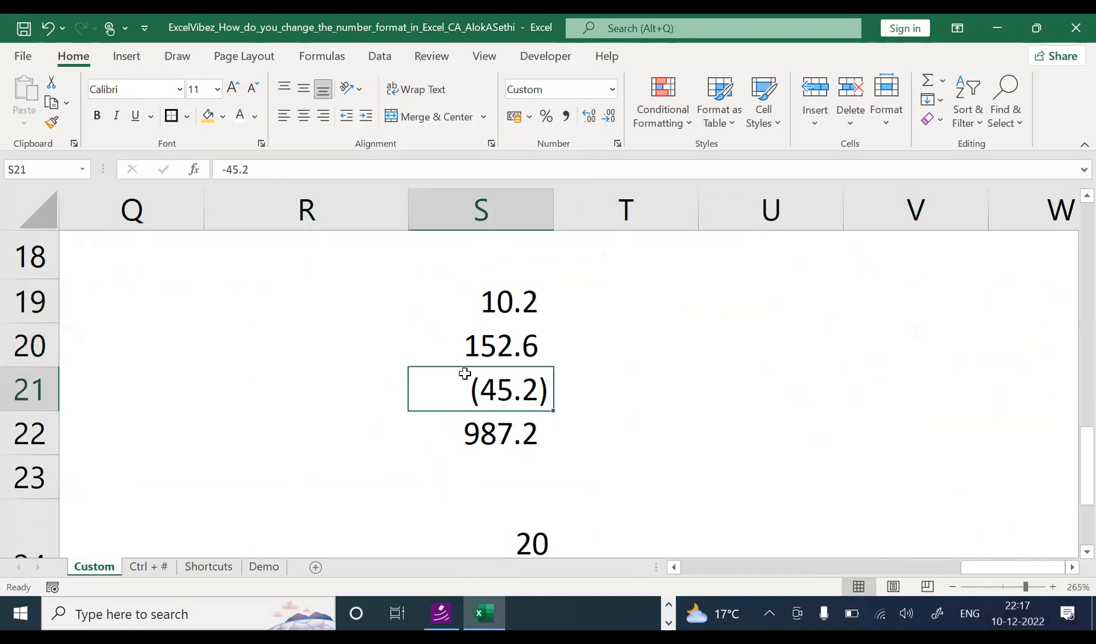
pyautogui.click(465, 427)
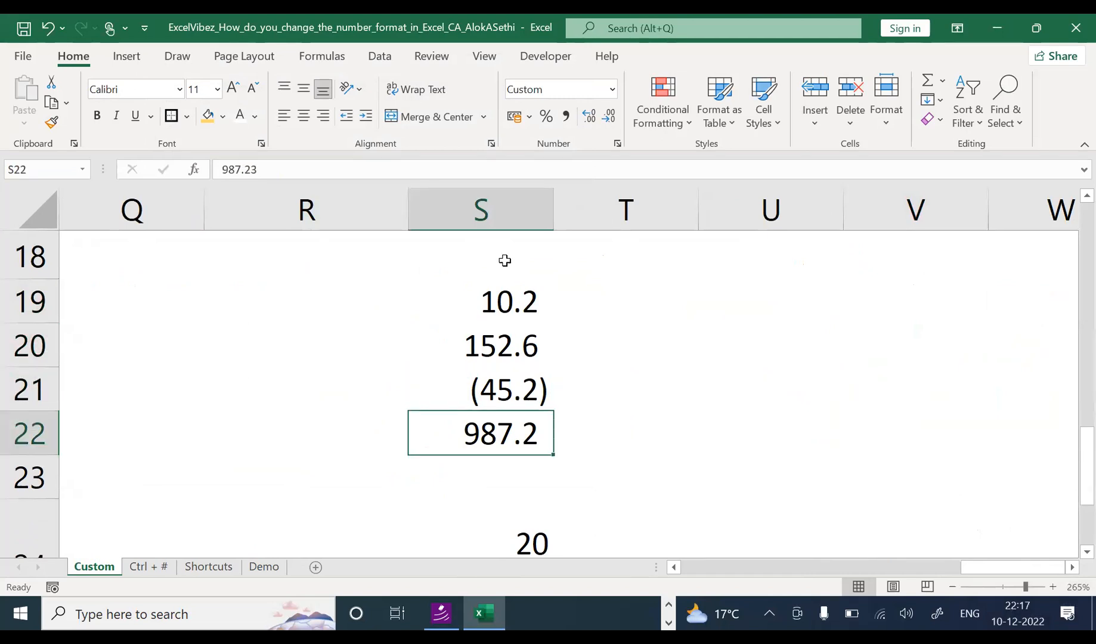
pyautogui.moveTo(517, 296); pyautogui.dragTo(522, 349)
pyautogui.moveTo(527, 388); pyautogui.dragTo(519, 440)
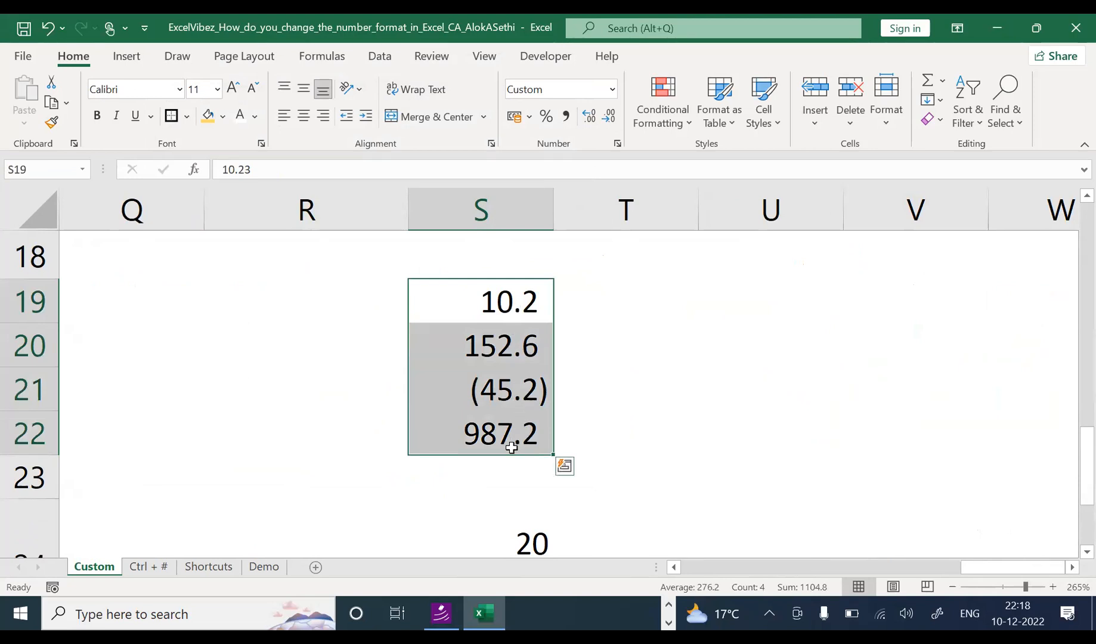
pyautogui.click(523, 302)
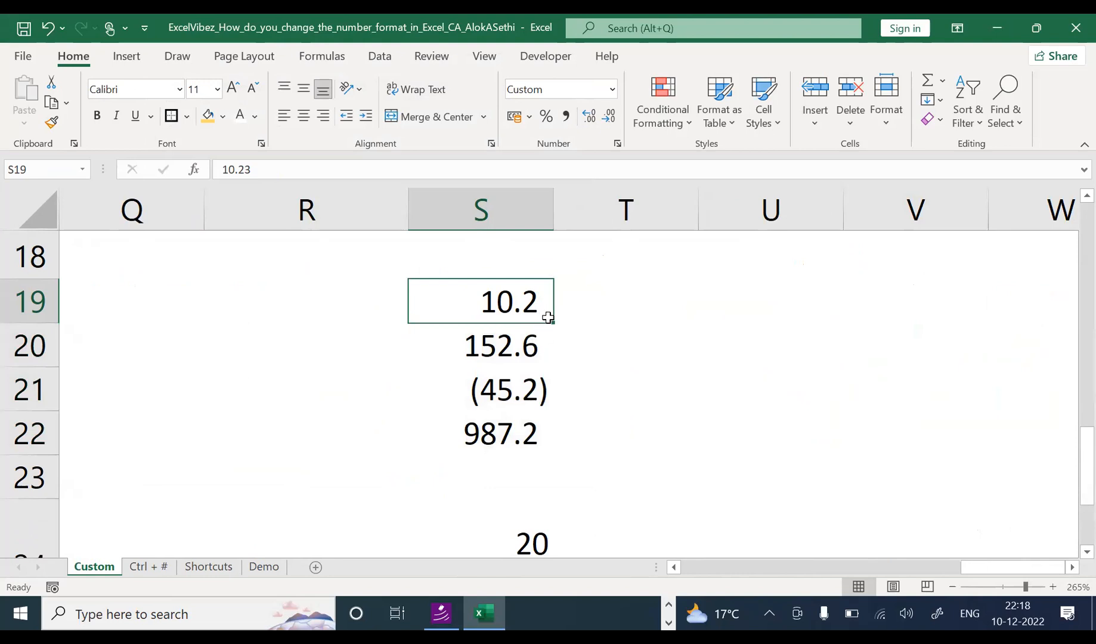
pyautogui.click(549, 383)
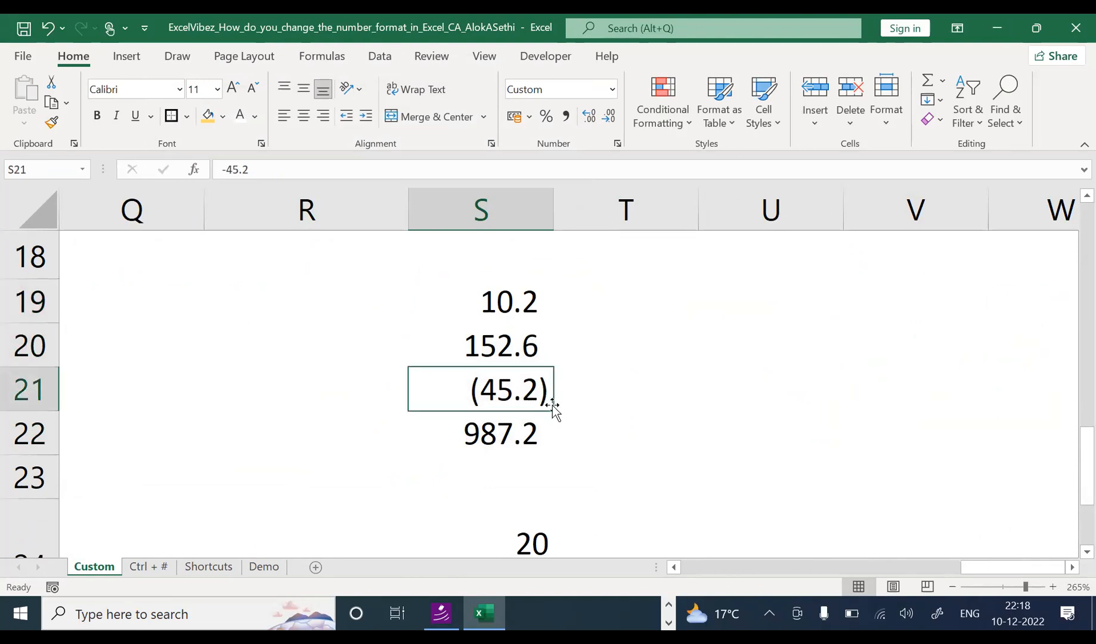
# Step: Check S21's raw value -45.2 and apply Number formats showing negatives in red
pyautogui.press('F2')
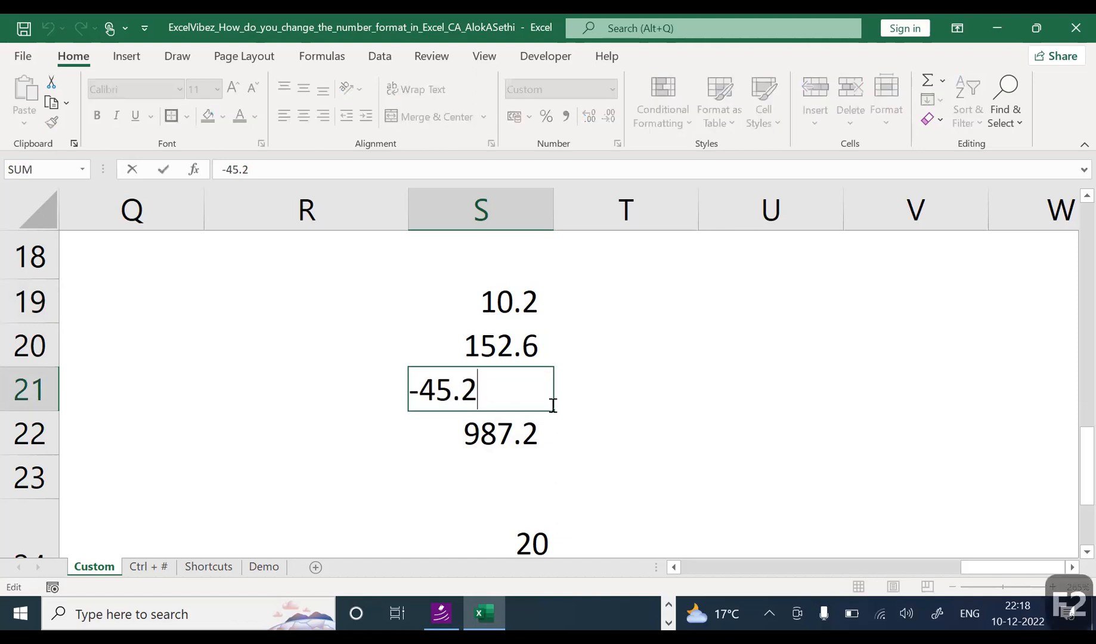
pyautogui.press('Return')
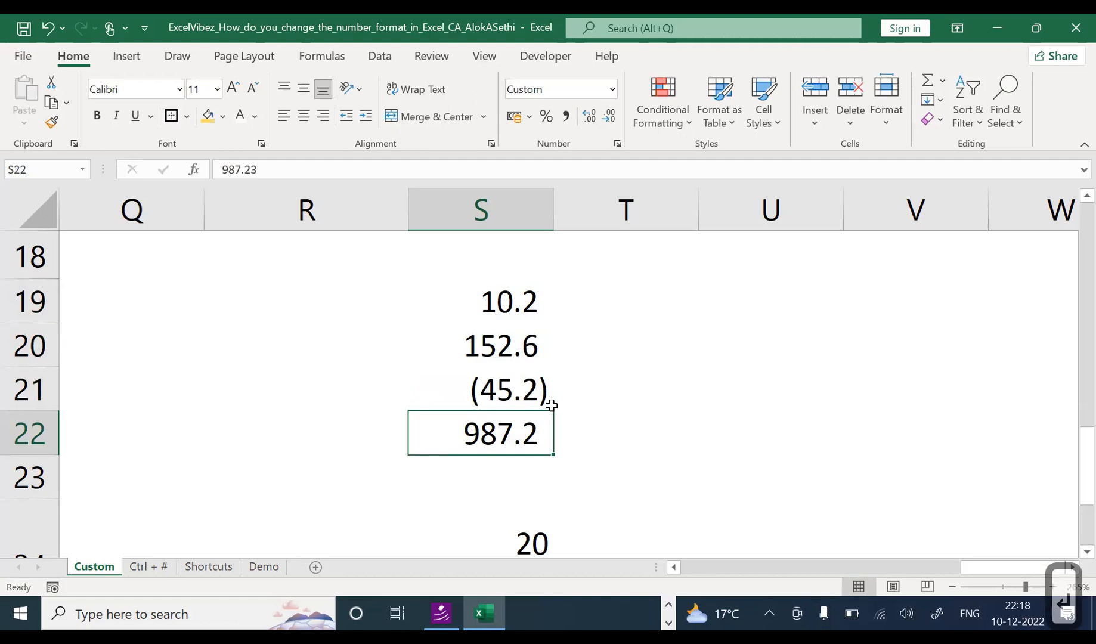
pyautogui.press('Up')
pyautogui.hotkey('ctrl', '1')
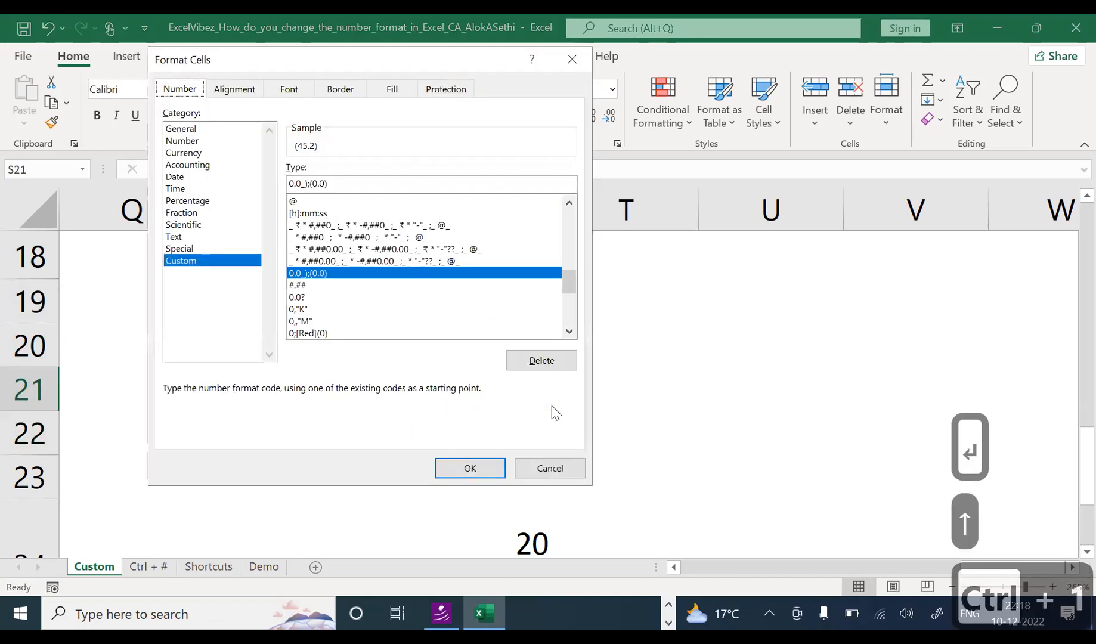
pyautogui.click(193, 142)
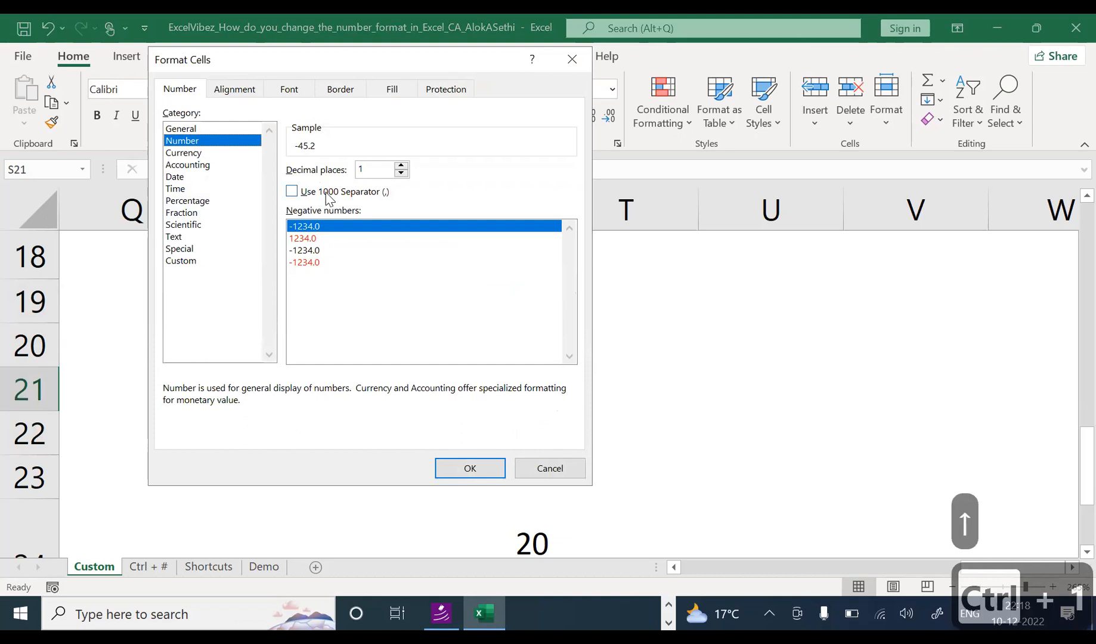
pyautogui.click(315, 238)
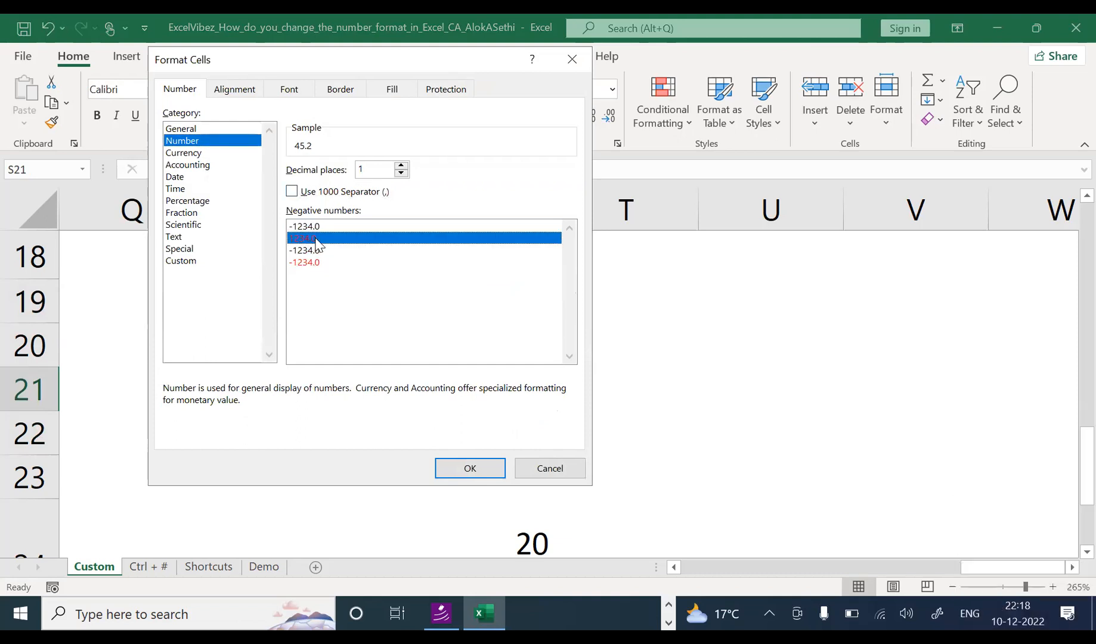
pyautogui.click(485, 471)
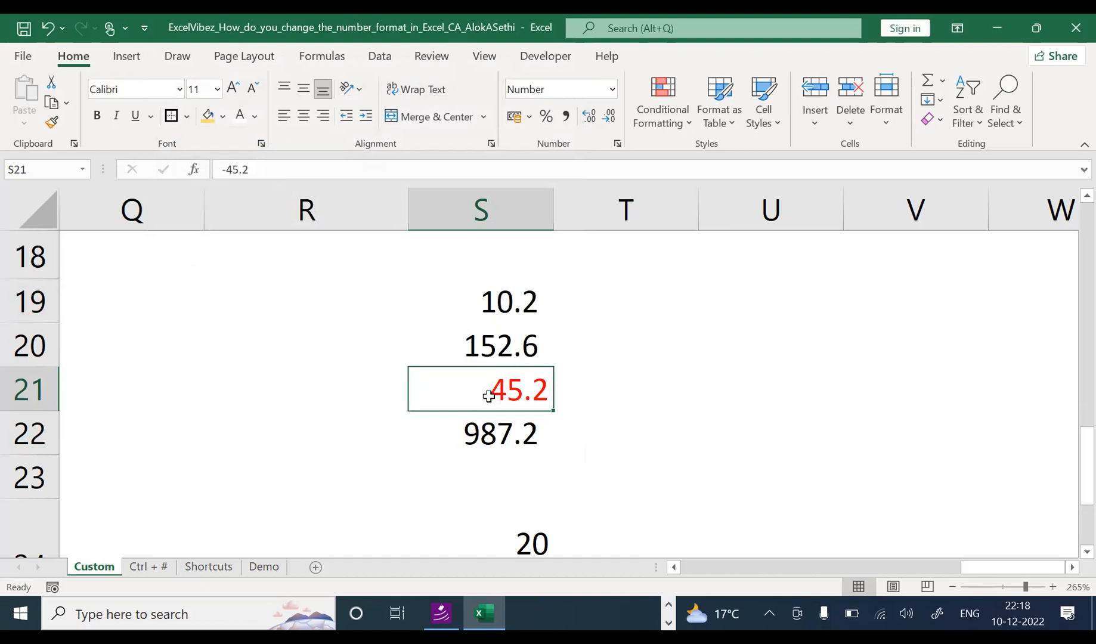
pyautogui.hotkey('ctrl', '1')
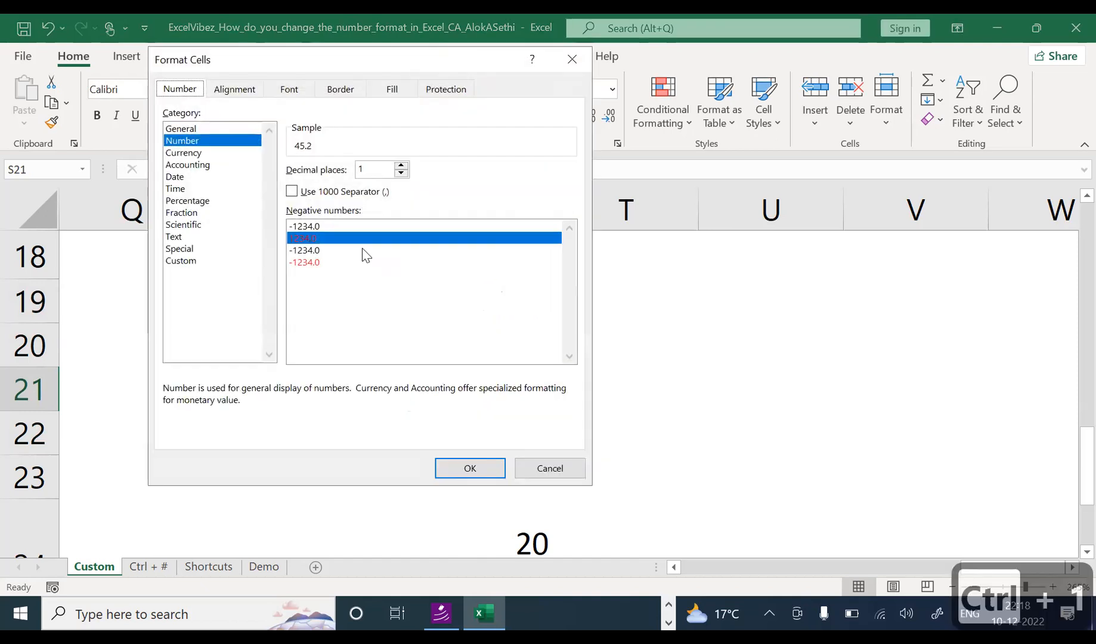
pyautogui.click(333, 263)
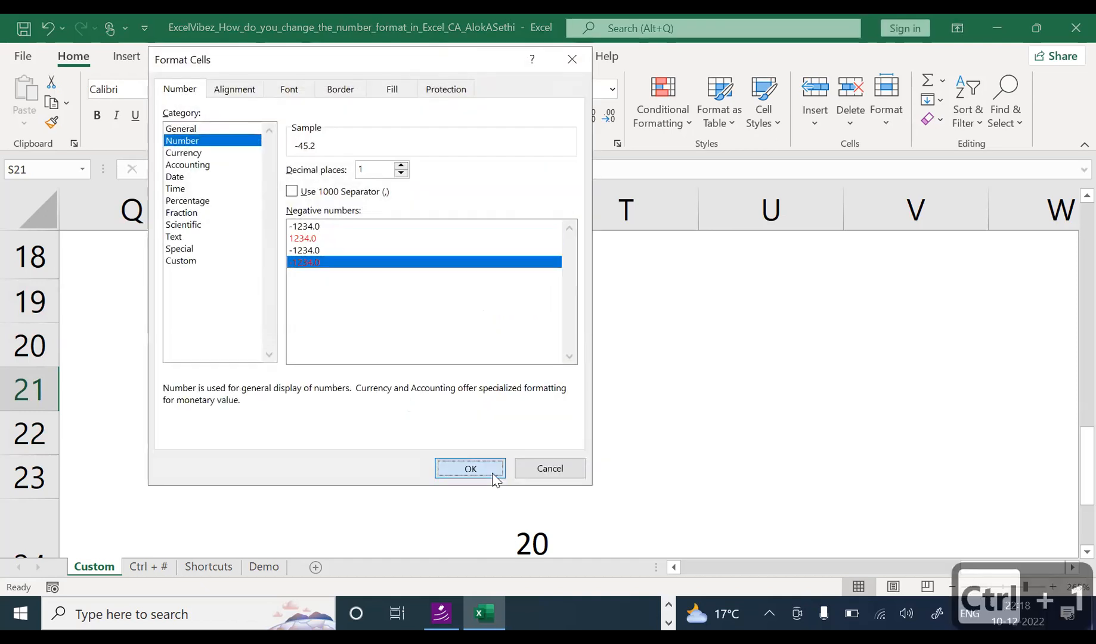
pyautogui.click(471, 468)
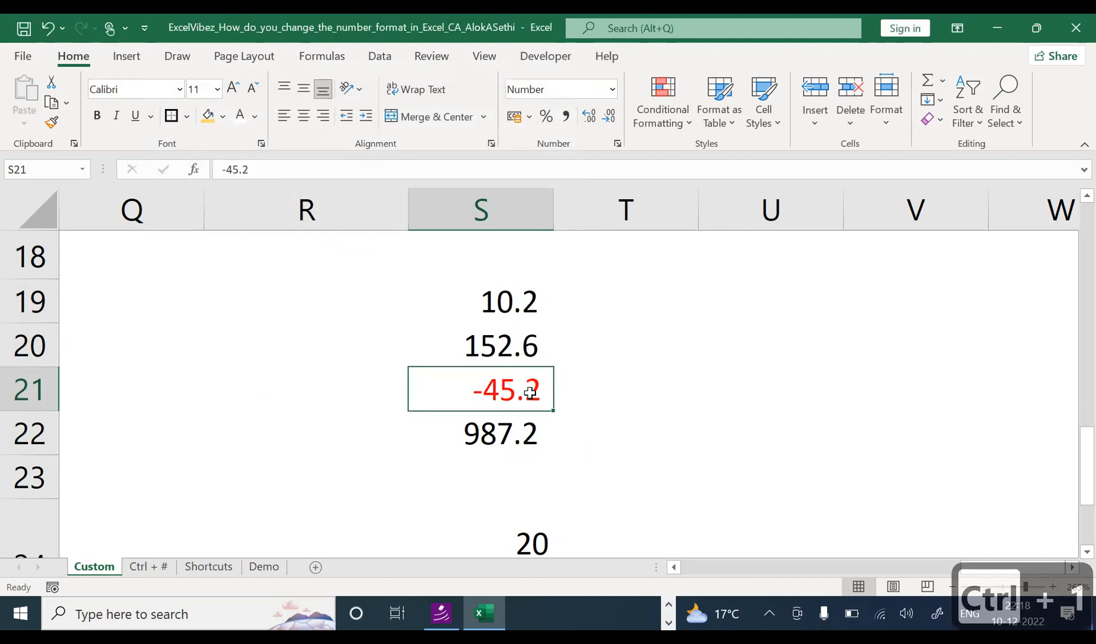
# Step: Apply the custom 0.0;[Red]0.0 format so S21 shows a red 45.2
pyautogui.hotkey('ctrl', '1')
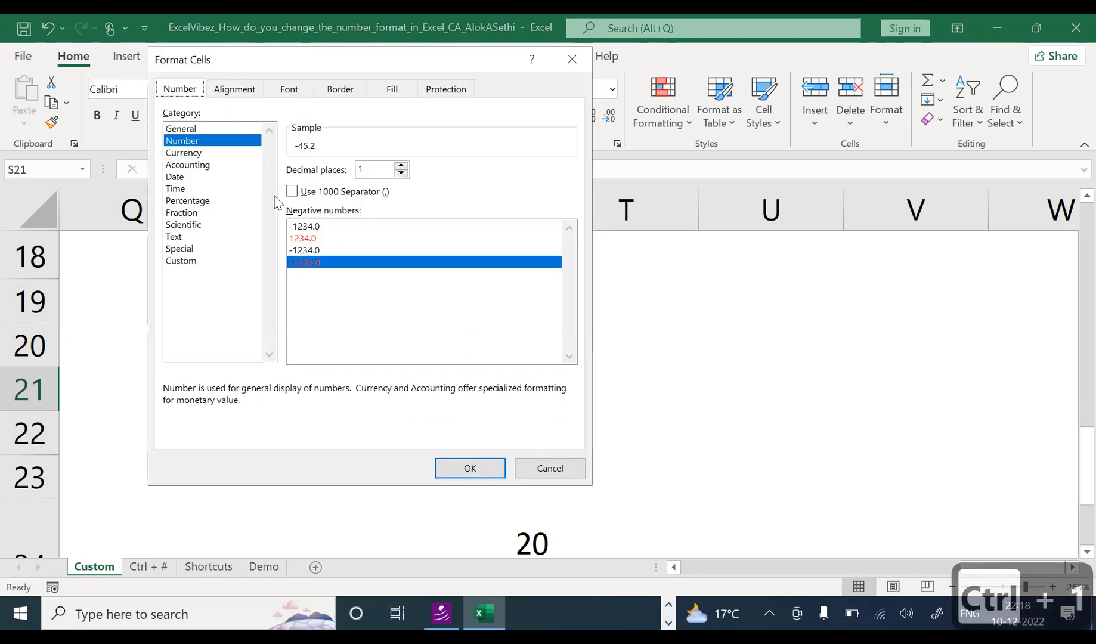
pyautogui.click(185, 261)
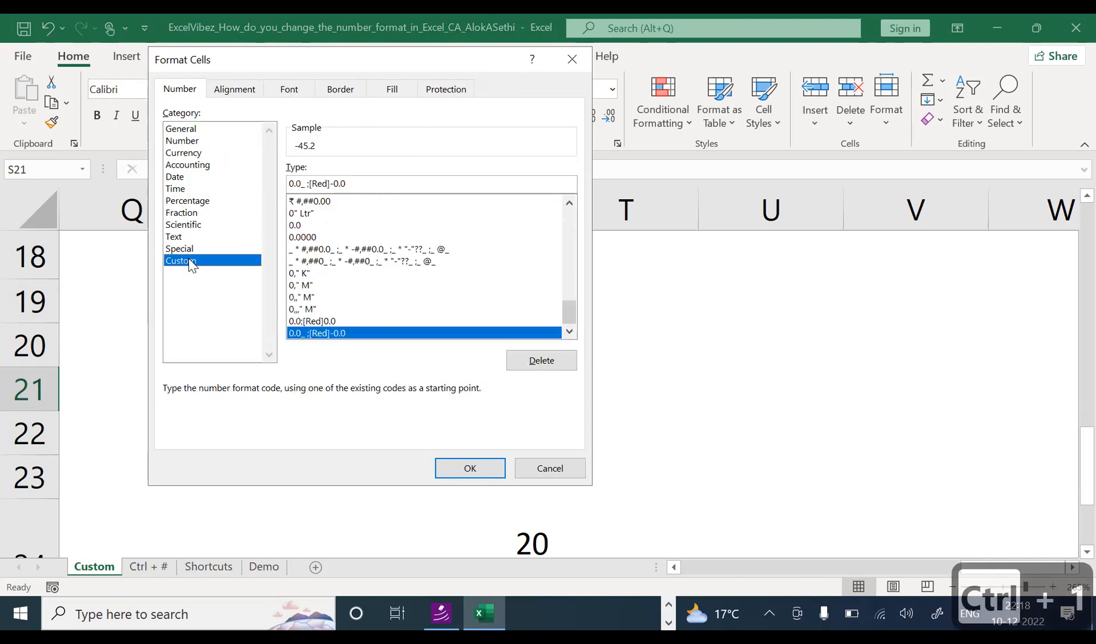
pyautogui.click(451, 474)
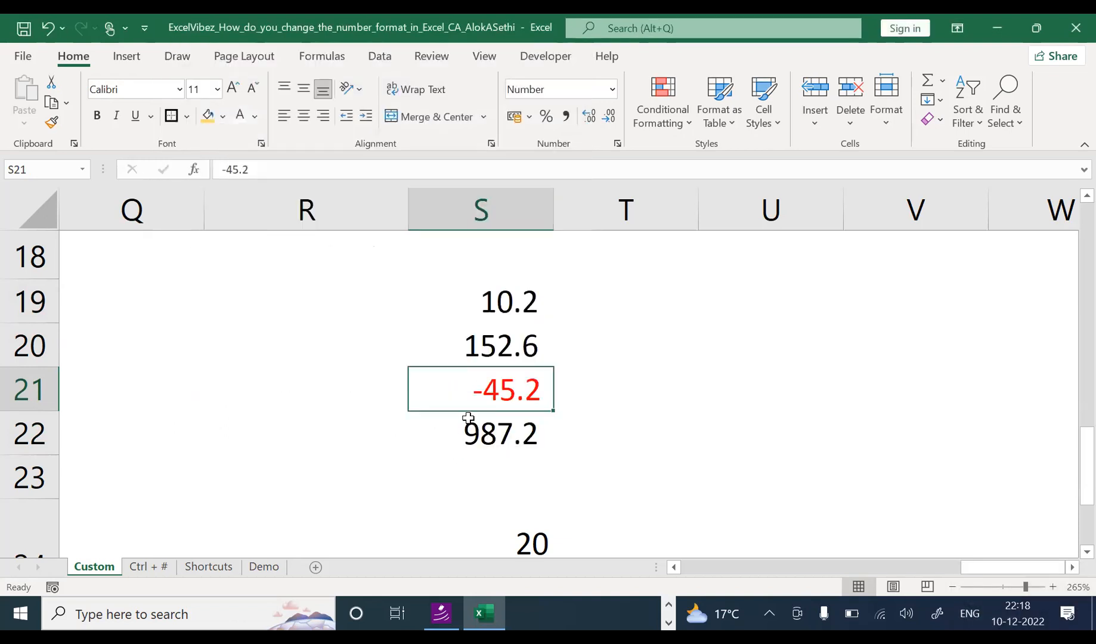
pyautogui.hotkey('ctrl', '1')
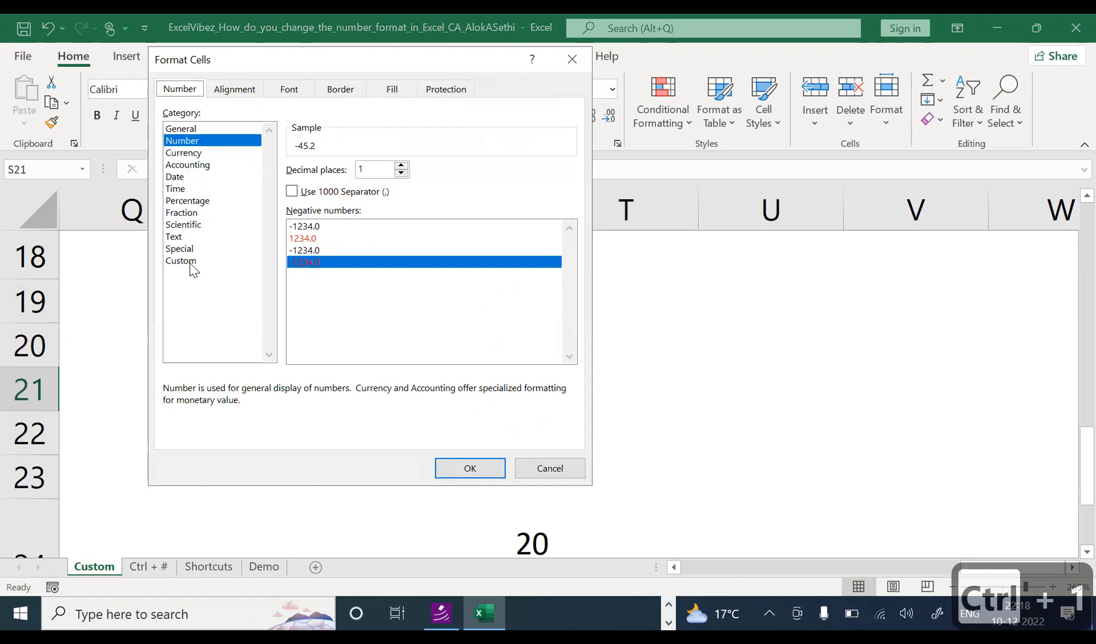
pyautogui.click(185, 262)
pyautogui.moveTo(564, 314); pyautogui.dragTo(551, 339)
pyautogui.click(464, 320)
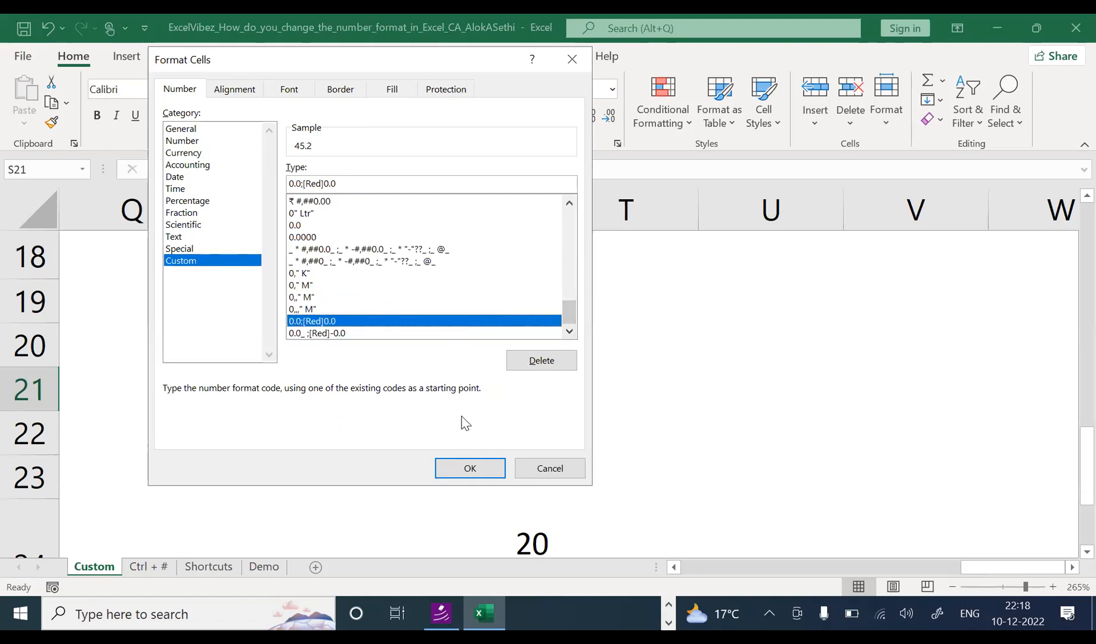
pyautogui.click(472, 468)
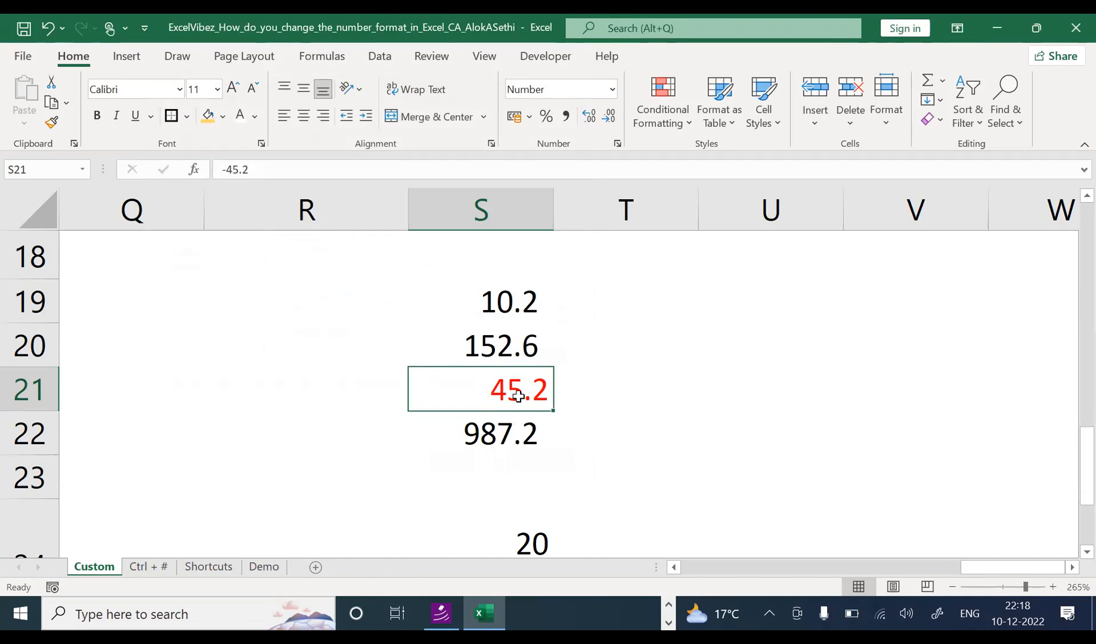
pyautogui.moveTo(543, 305); pyautogui.dragTo(542, 444)
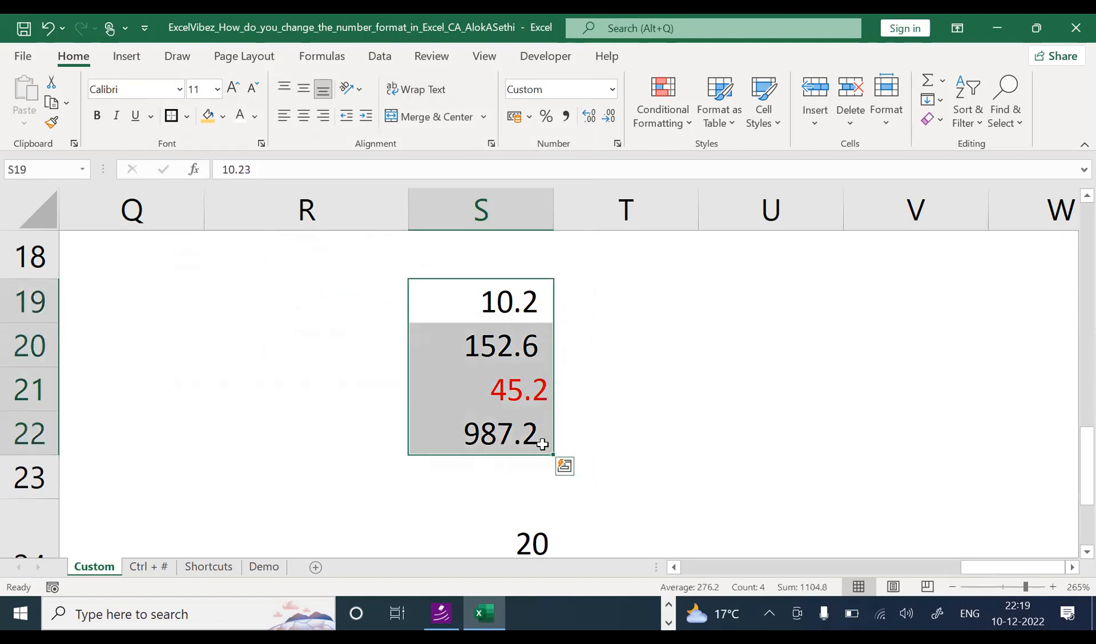
pyautogui.click(489, 301)
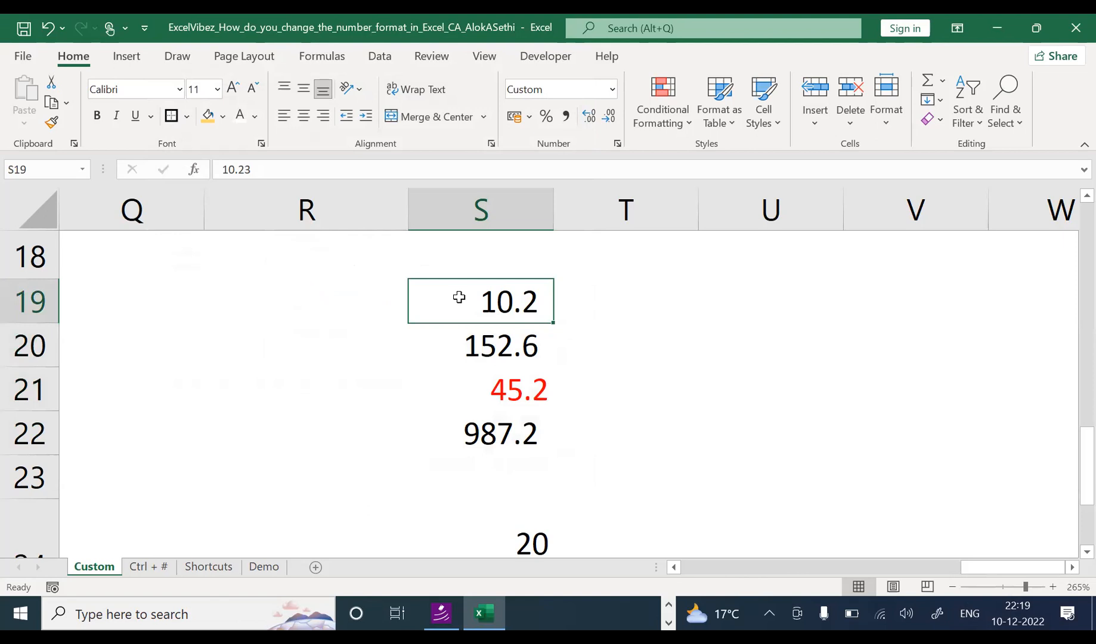
pyautogui.press('F2')
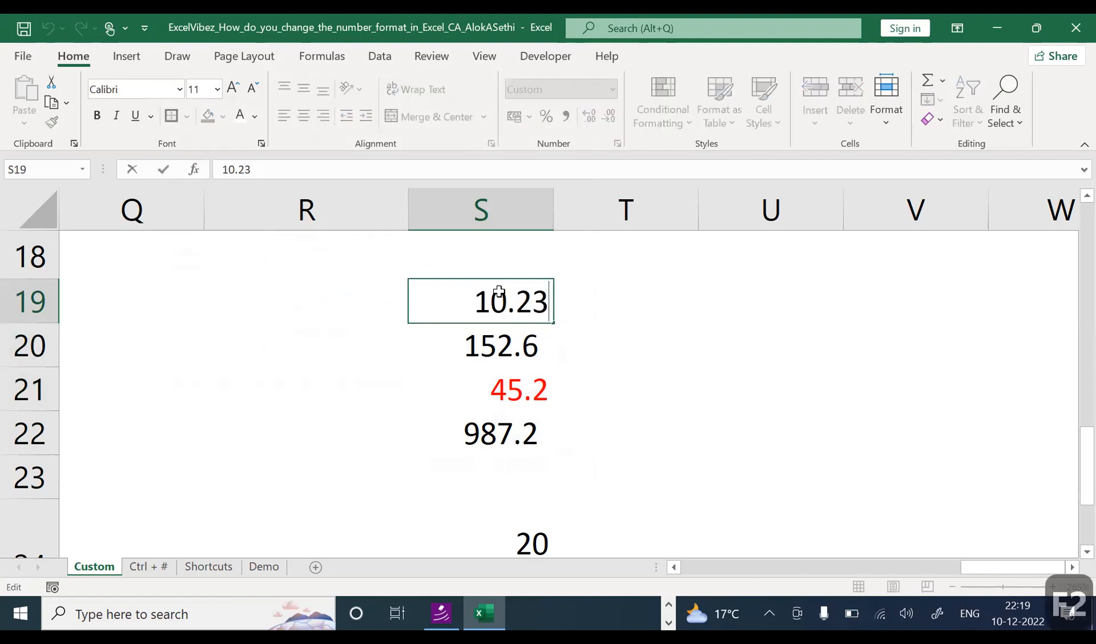
pyautogui.press('Escape')
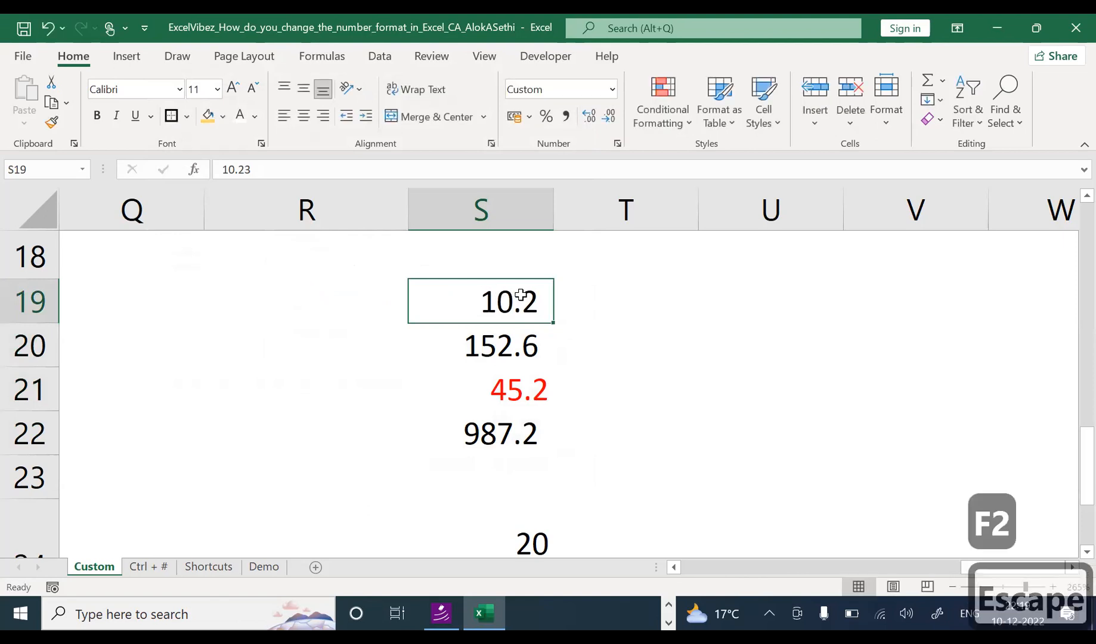
pyautogui.doubleClick(541, 294)
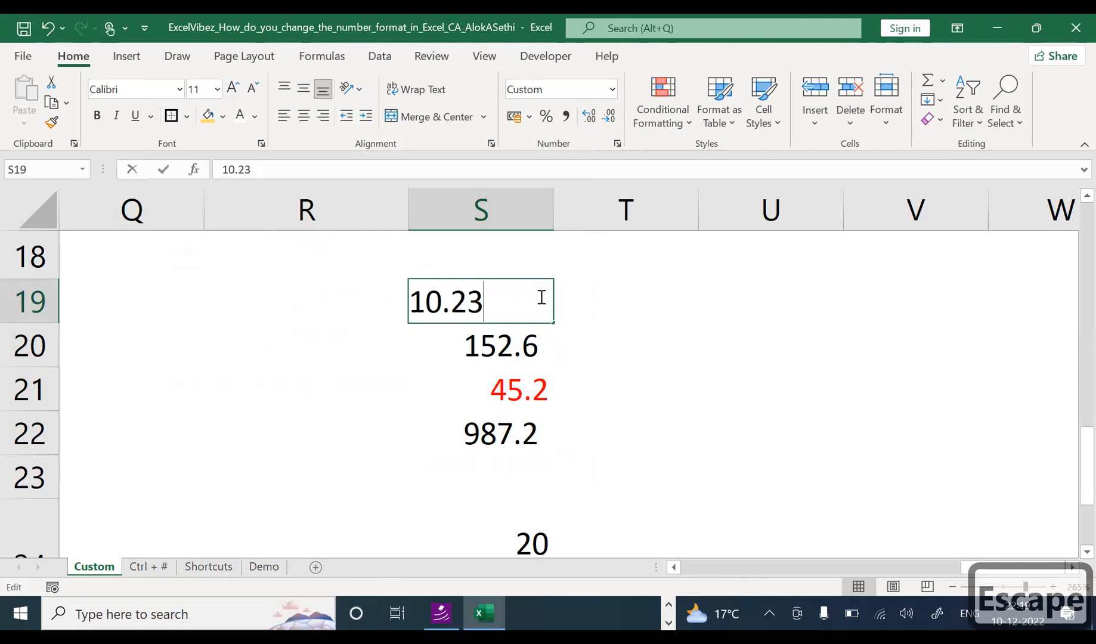
pyautogui.press('Escape')
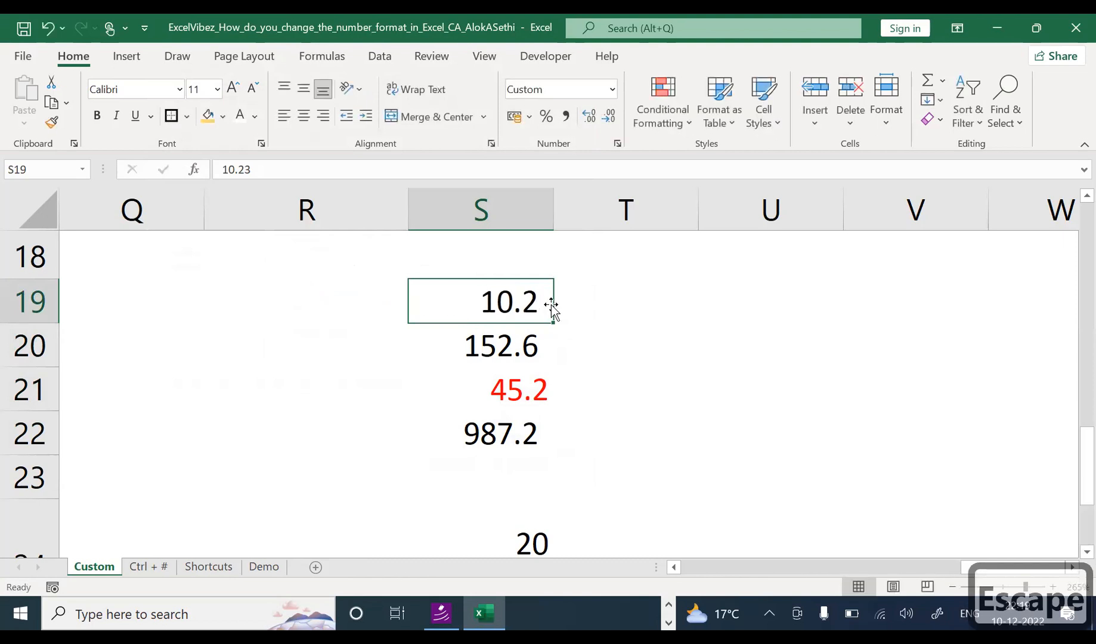
pyautogui.hotkey('ctrl', '1')
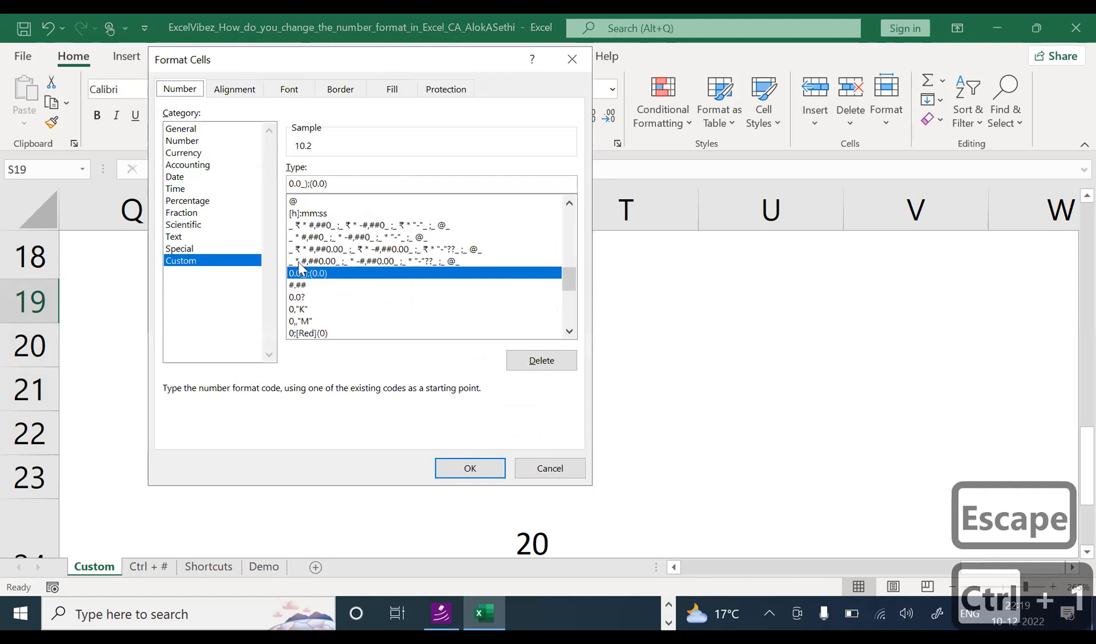
pyautogui.click(344, 186)
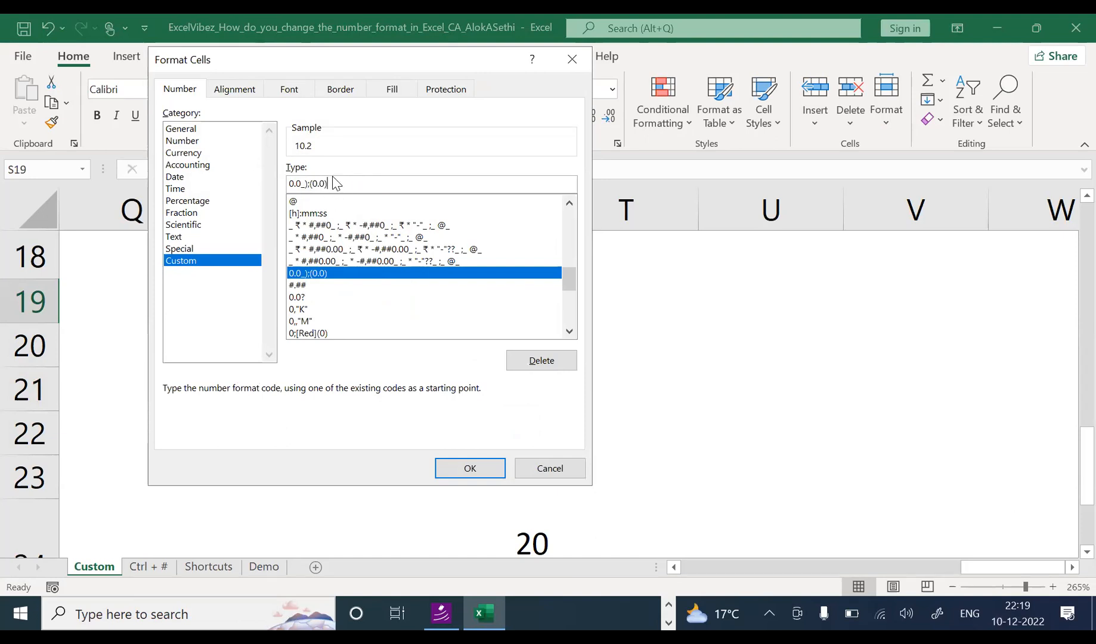
pyautogui.press('BackSpace')
pyautogui.press('BackSpace')
pyautogui.press('BackSpace')
pyautogui.press('BackSpace')
pyautogui.press('BackSpace')
pyautogui.press('BackSpace')
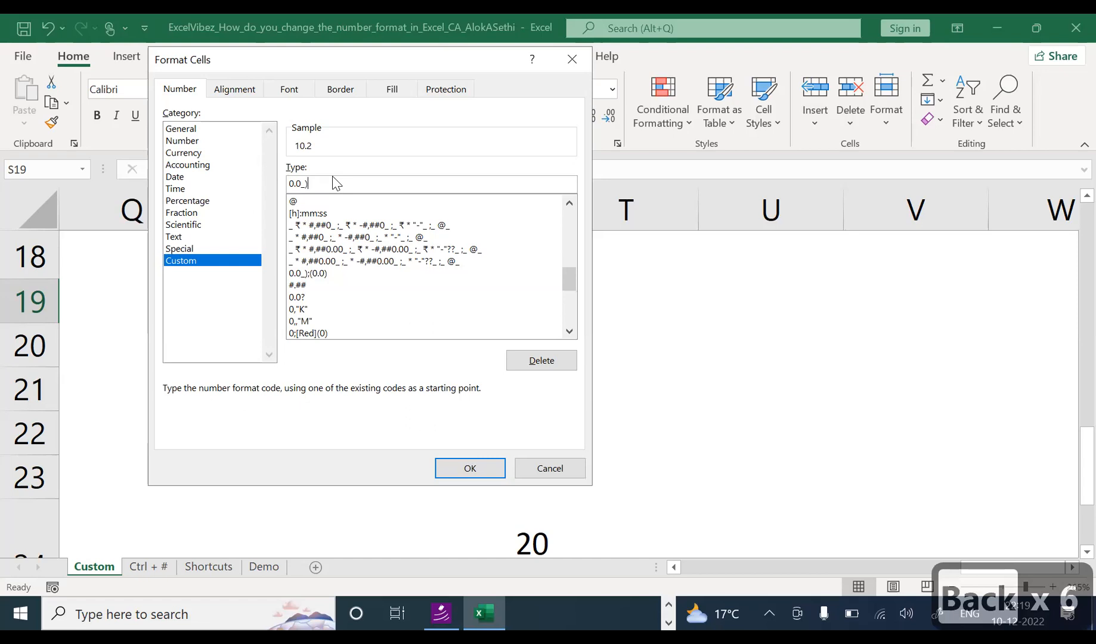
pyautogui.hotkey('ctrl', 'z')
pyautogui.hotkey('ctrl', 'z')
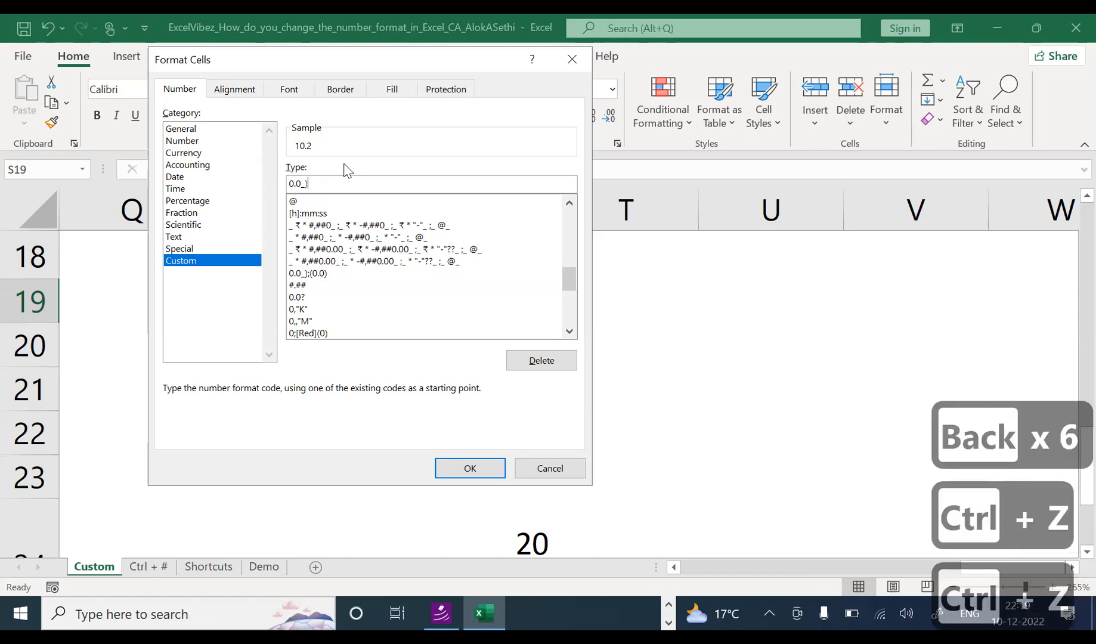
pyautogui.press('Escape')
pyautogui.press('F1')
pyautogui.hotkey('ctrl', '1')
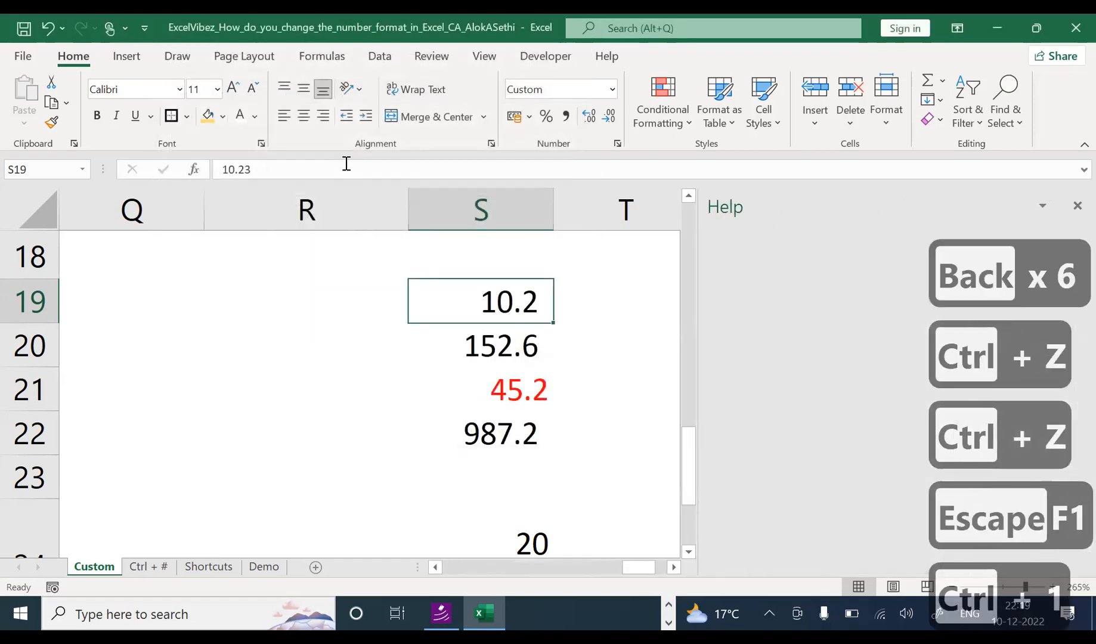
pyautogui.click(1077, 207)
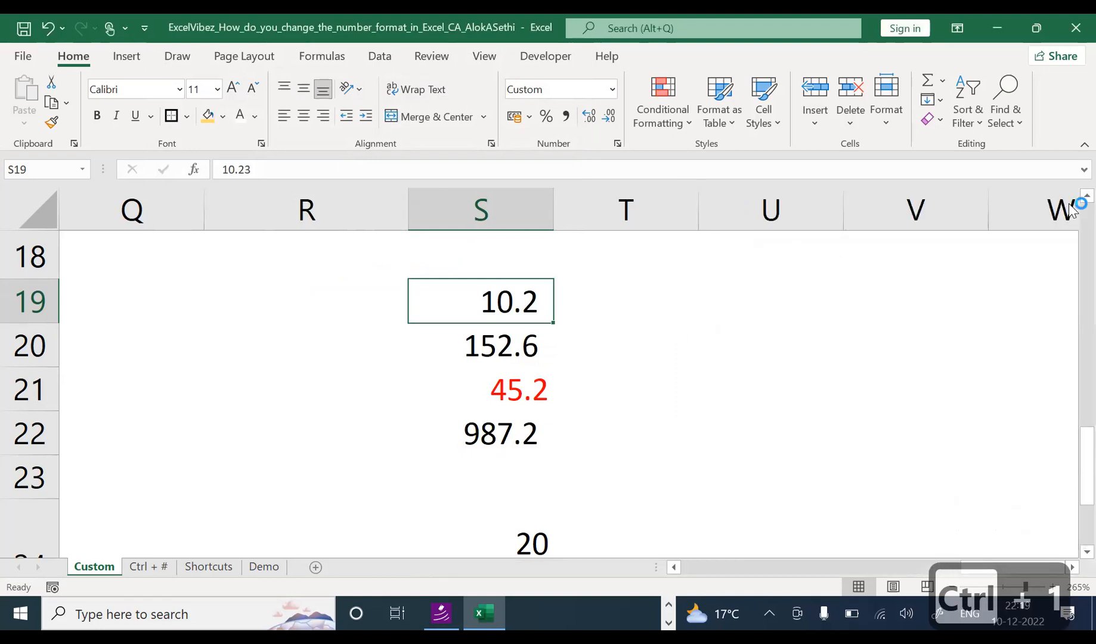
pyautogui.click(692, 354)
pyautogui.click(506, 302)
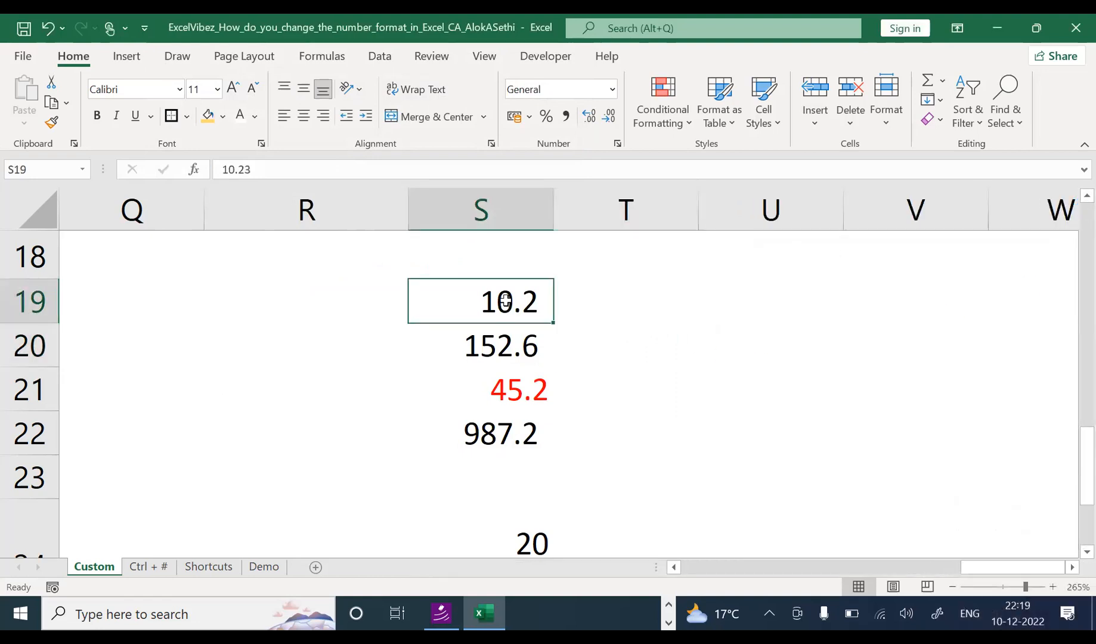
pyautogui.hotkey('ctrl', '1')
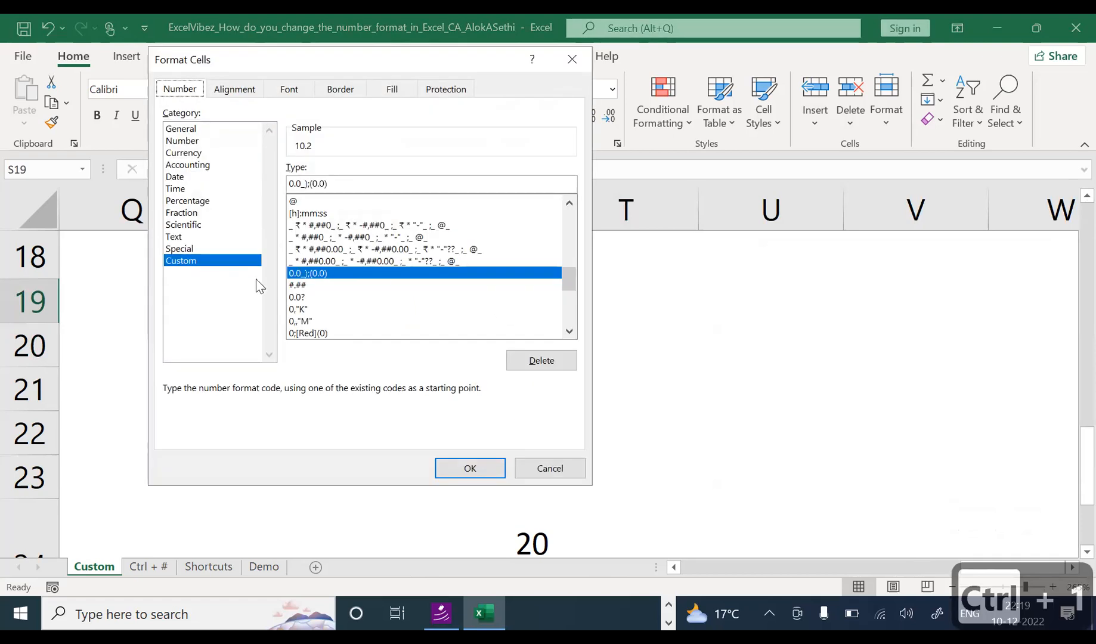
pyautogui.click(298, 183)
pyautogui.click(306, 188)
pyautogui.click(310, 188)
pyautogui.press('Escape')
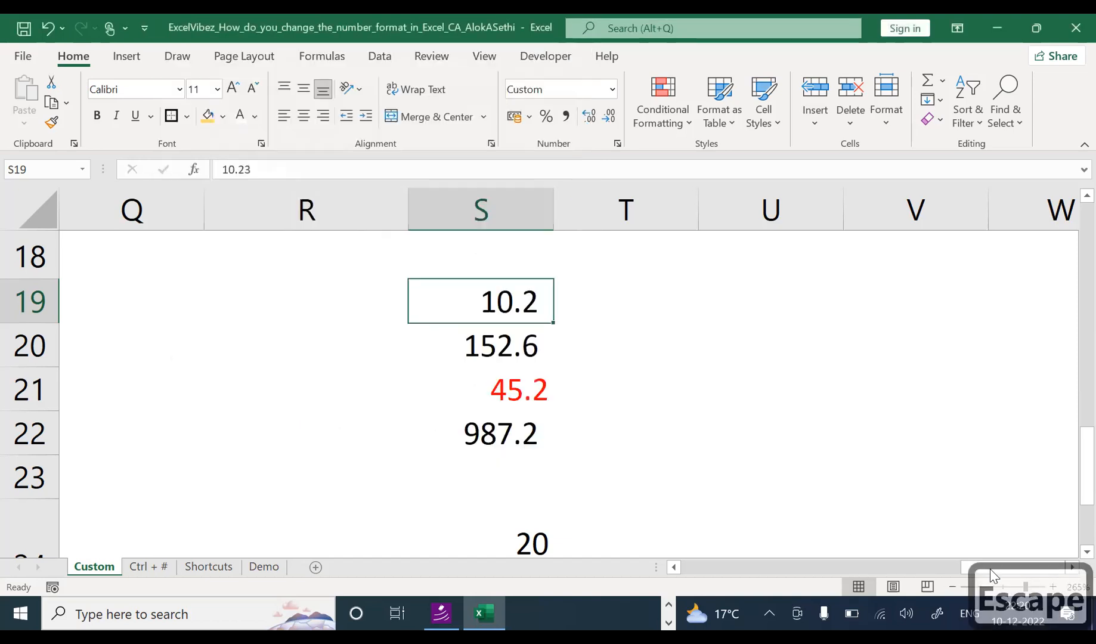
pyautogui.click(849, 568)
pyautogui.moveTo(881, 565); pyautogui.dragTo(699, 565)
pyautogui.moveTo(1084, 434); pyautogui.dragTo(1071, 257)
pyautogui.click(952, 587)
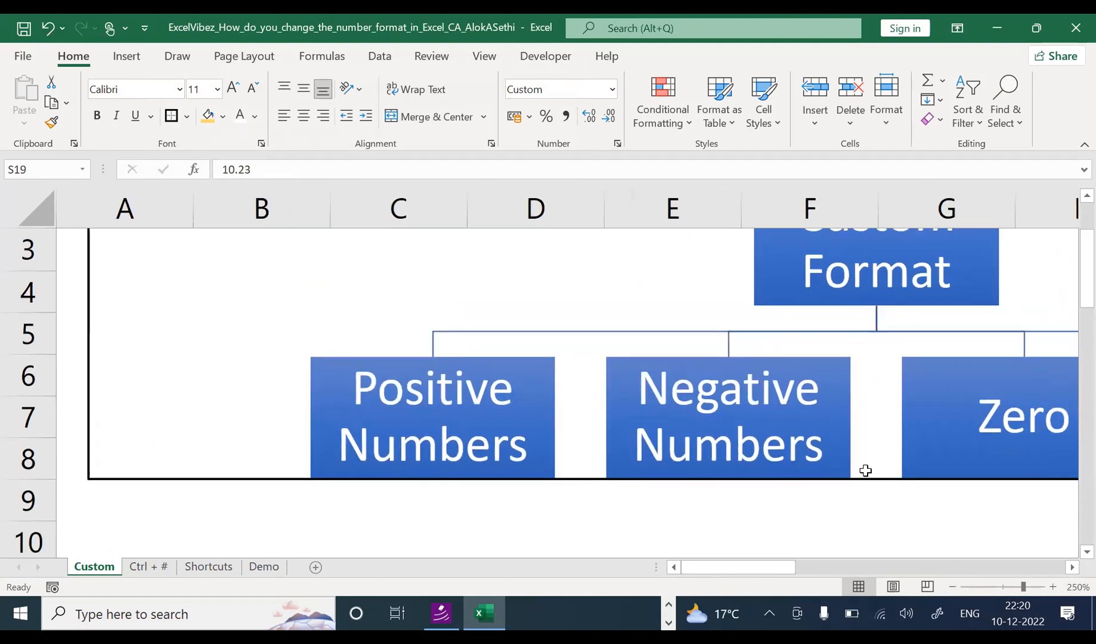
pyautogui.moveTo(797, 567); pyautogui.dragTo(668, 459)
pyautogui.click(593, 435)
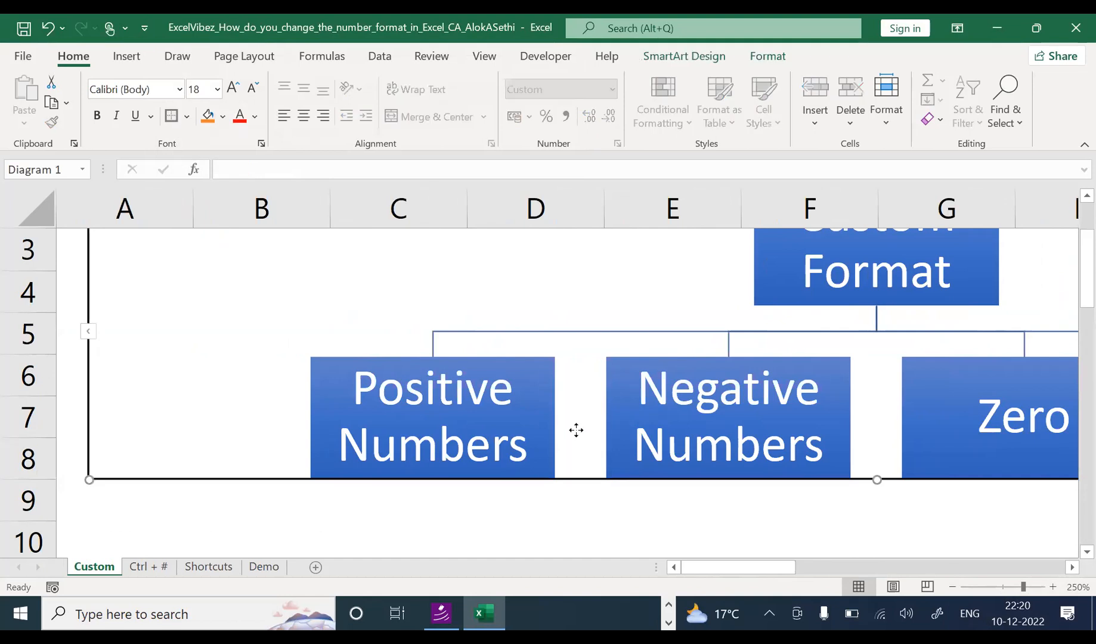
pyautogui.click(591, 486)
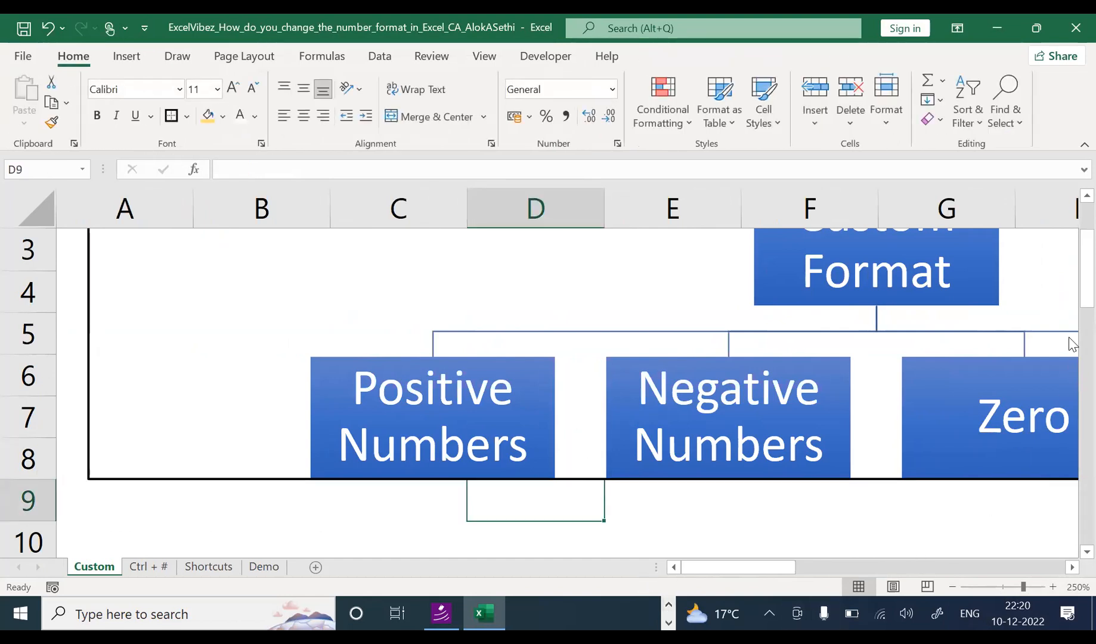
pyautogui.moveTo(1076, 304); pyautogui.dragTo(1072, 439)
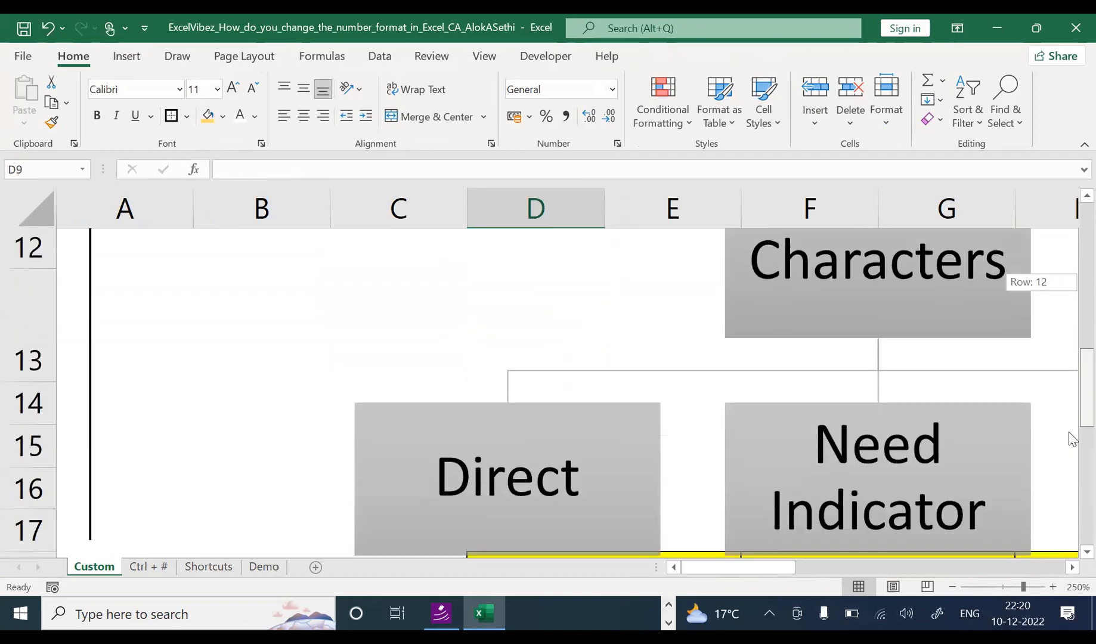
pyautogui.moveTo(1072, 481); pyautogui.dragTo(810, 544)
pyautogui.moveTo(739, 572); pyautogui.dragTo(1074, 486)
pyautogui.click(756, 345)
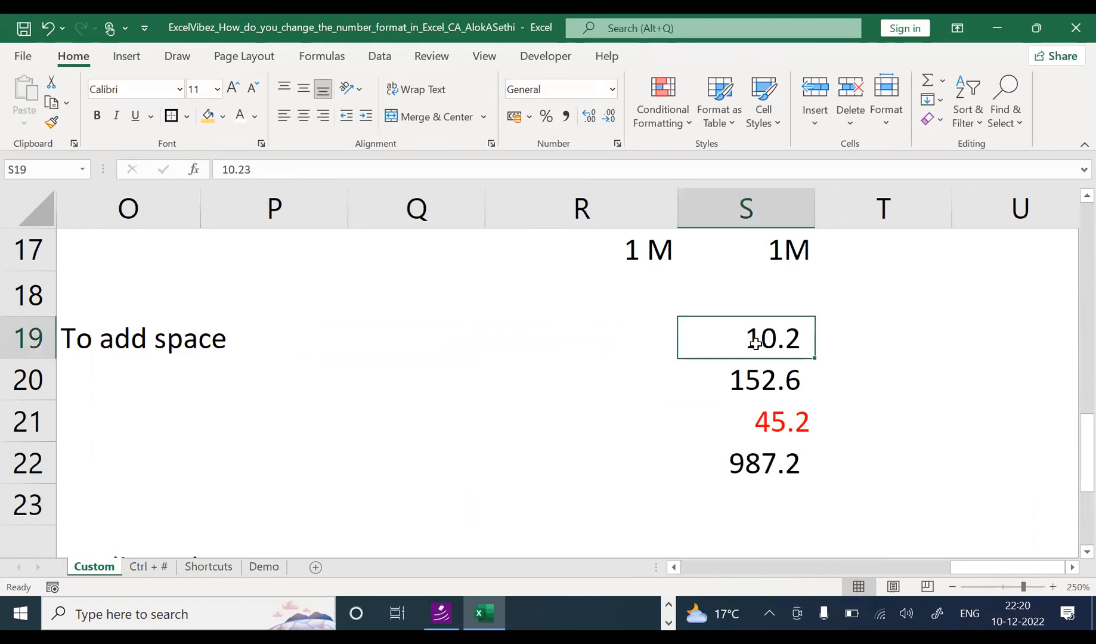
# Step: Review the format settings of S19 and S20 without changing them
pyautogui.hotkey('ctrl', '1')
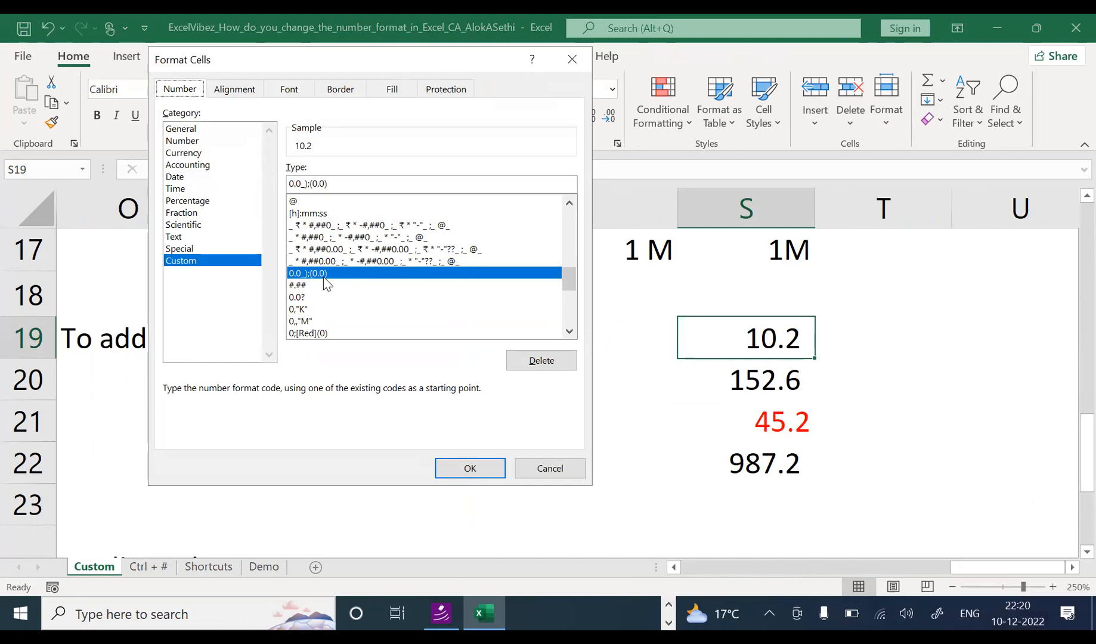
pyautogui.press('Escape')
pyautogui.click(701, 377)
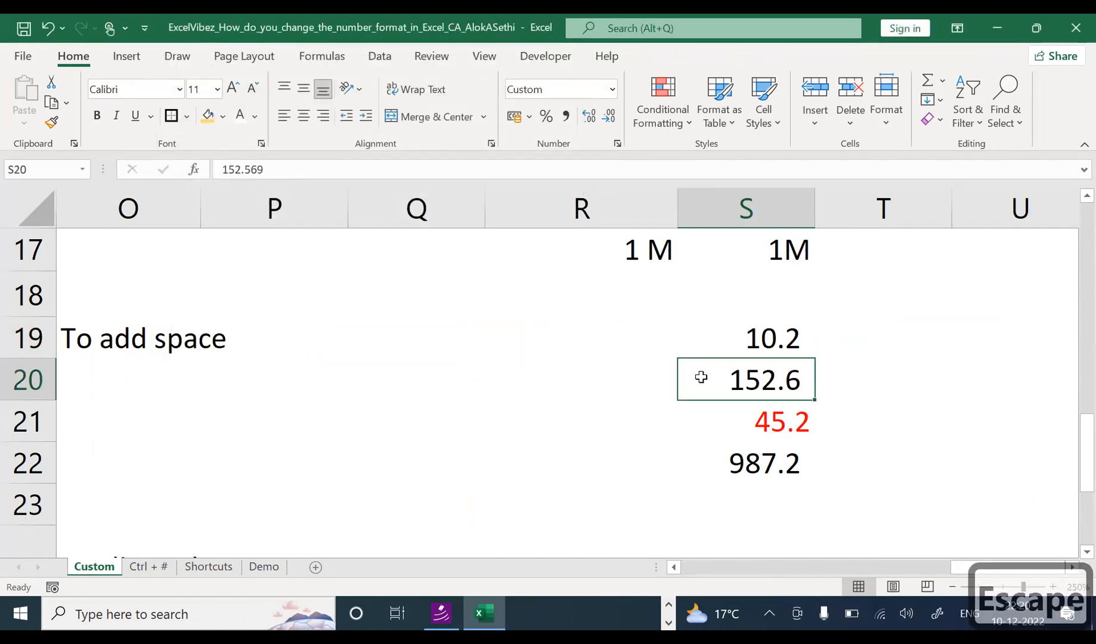
pyautogui.hotkey('ctrl', '1')
pyautogui.press('Escape')
# Step: Give S21 the custom 0.0_);(0.0) format so -45.2 shows as (45.2)
pyautogui.click(728, 420)
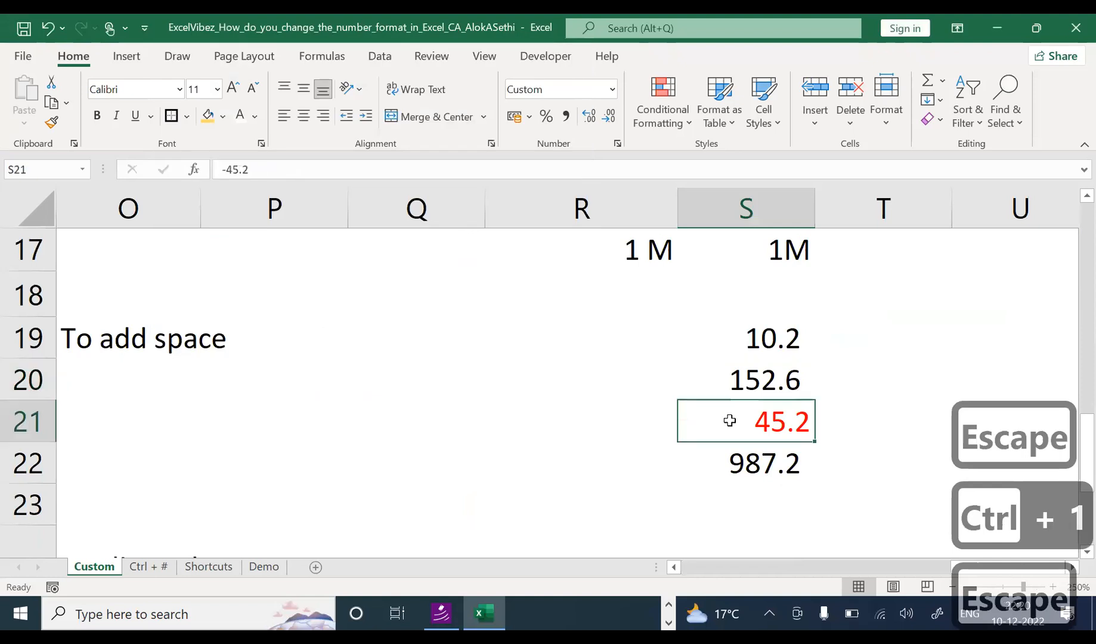
pyautogui.hotkey('ctrl', '1')
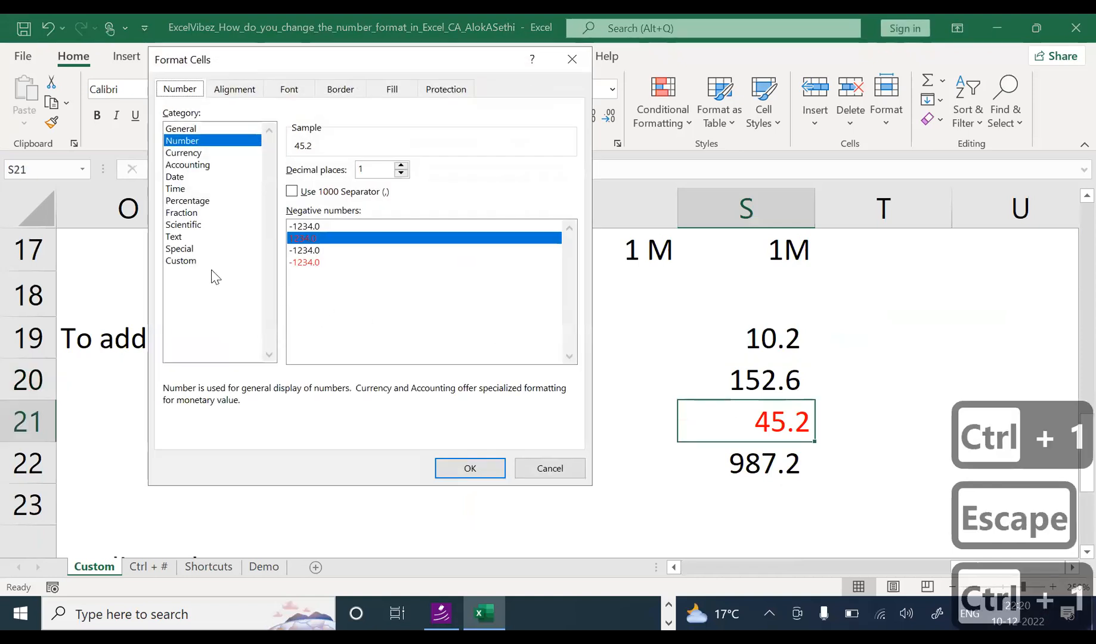
pyautogui.click(214, 263)
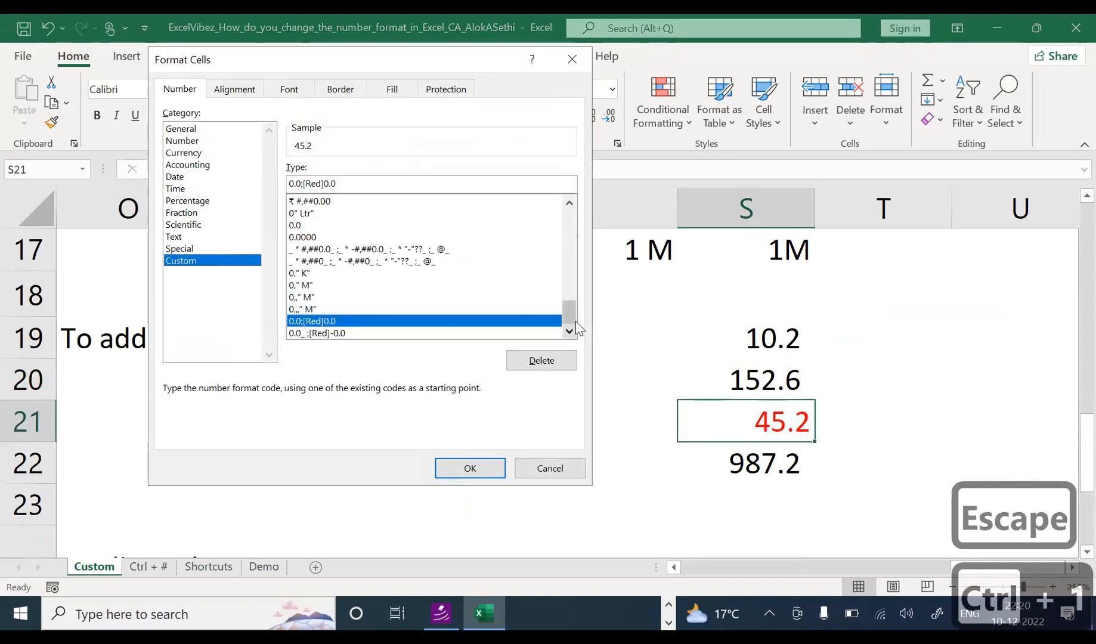
pyautogui.moveTo(574, 320); pyautogui.dragTo(570, 289)
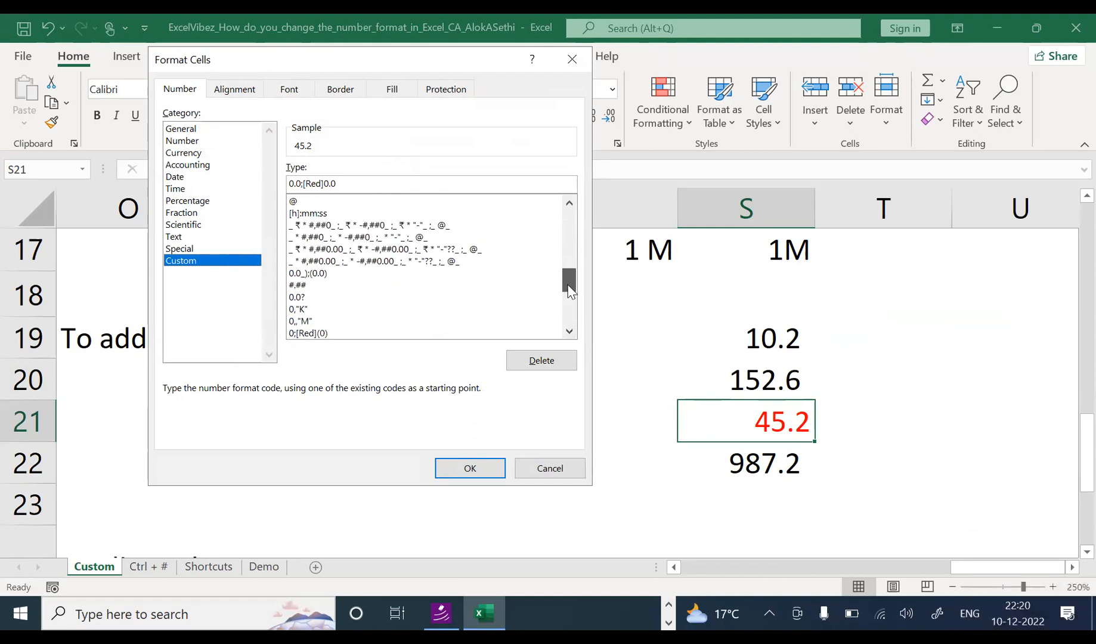
pyautogui.click(329, 276)
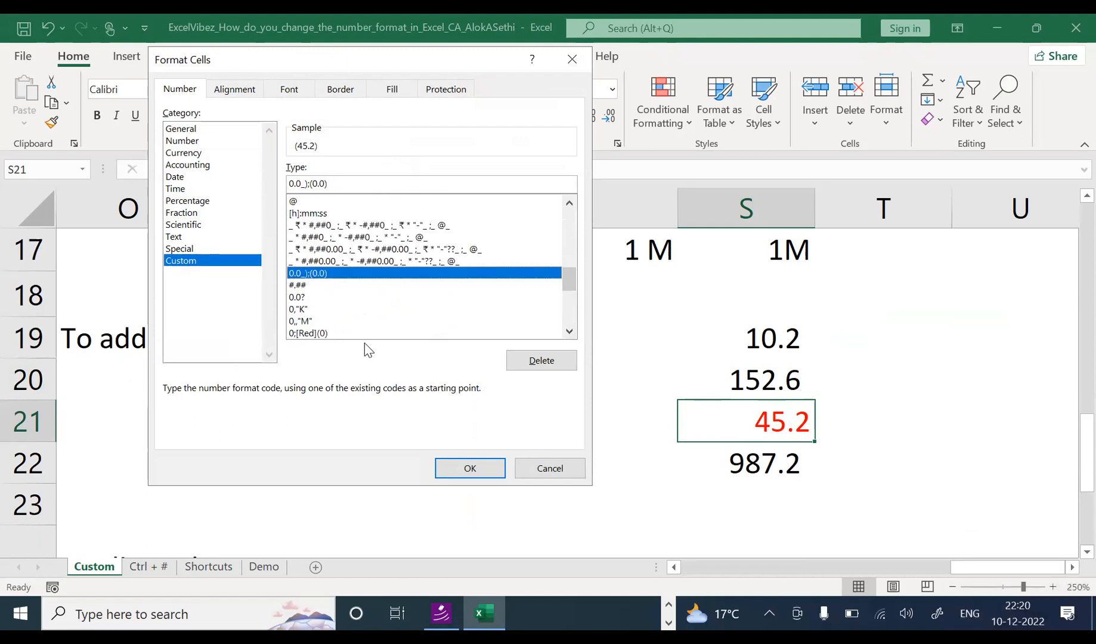
pyautogui.click(454, 469)
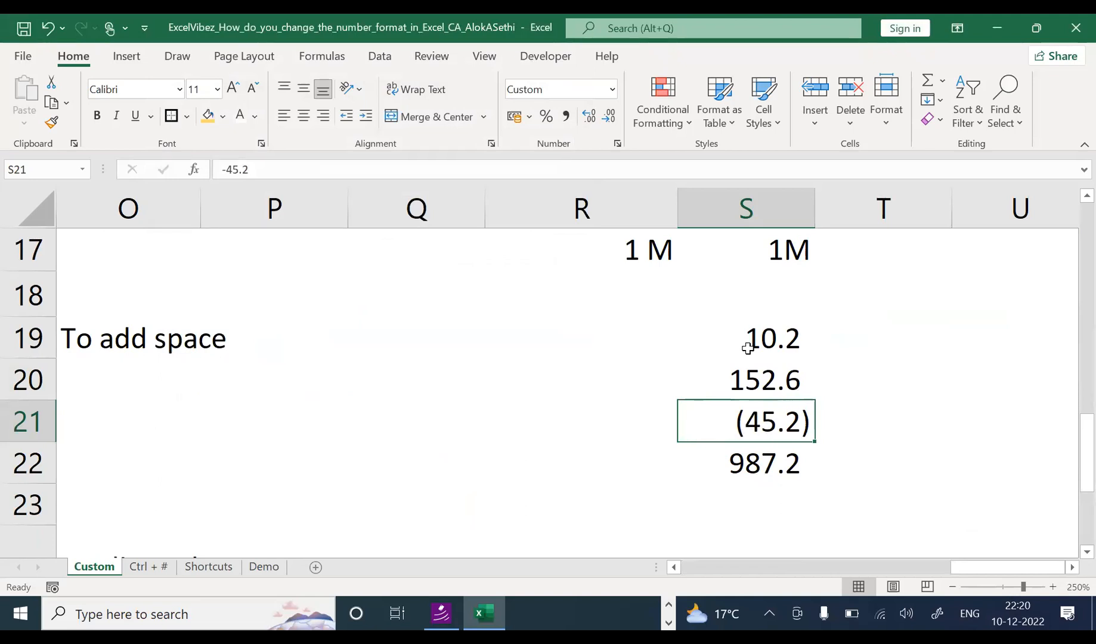
# Step: Compare the result by selecting S22, Q20 and then S19
pyautogui.click(800, 469)
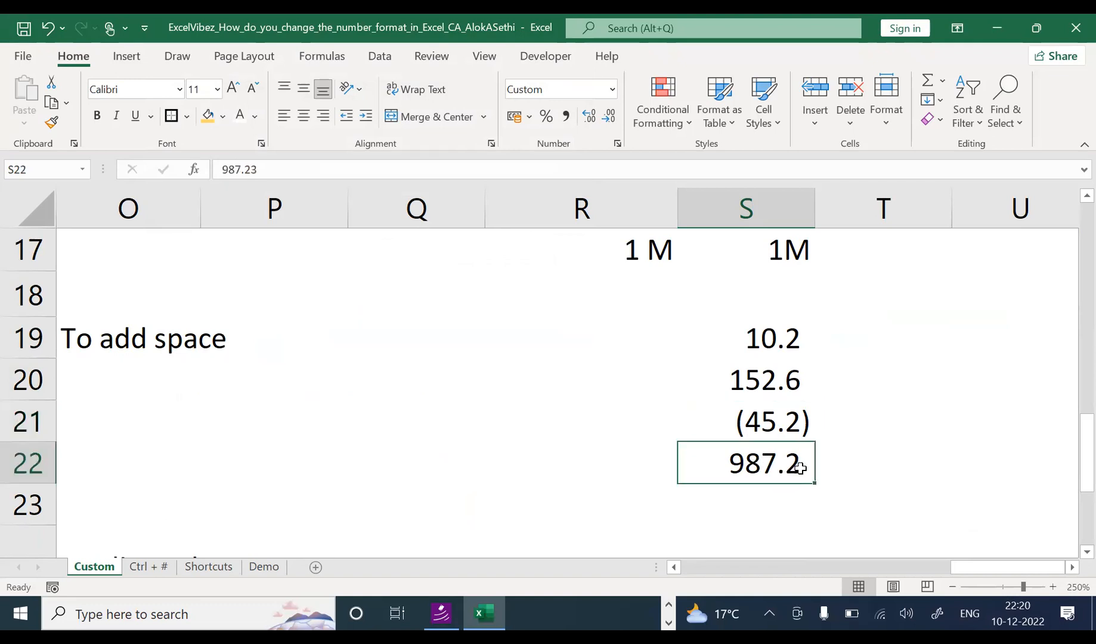
pyautogui.click(483, 379)
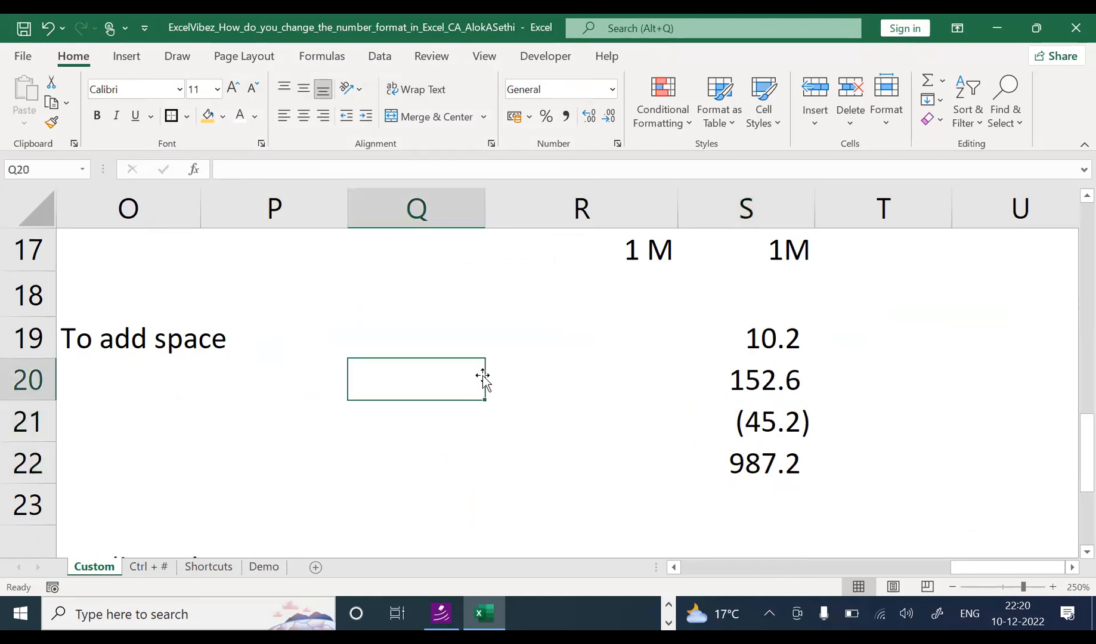
pyautogui.click(768, 339)
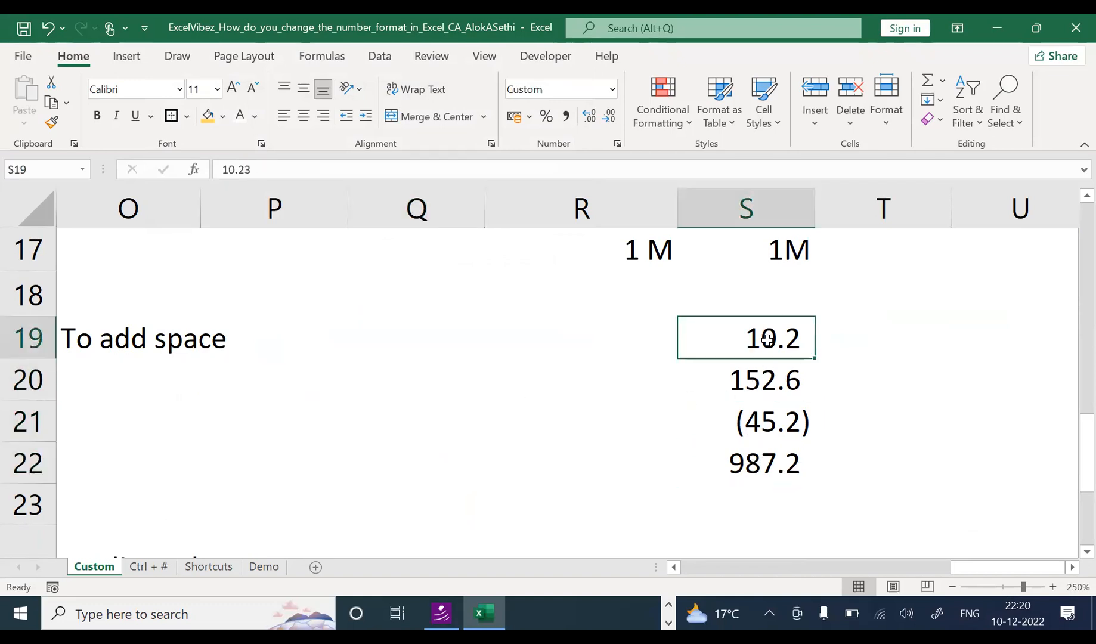
pyautogui.doubleClick(279, 344)
pyautogui.press('Escape')
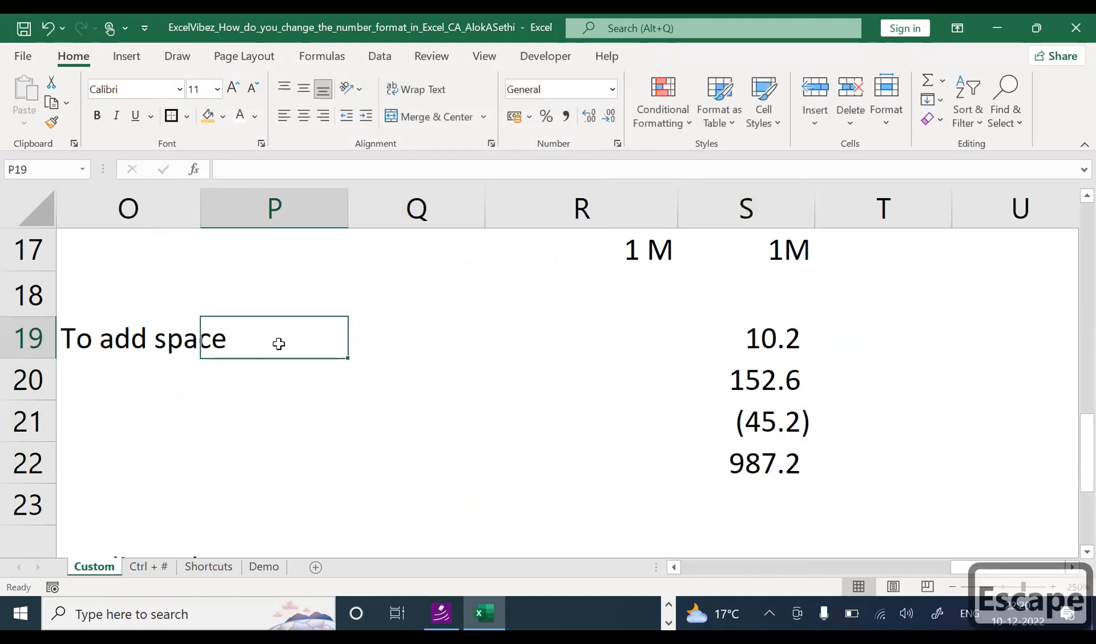
pyautogui.press('Left')
pyautogui.press('Left')
pyautogui.press('Left')
pyautogui.press('Left')
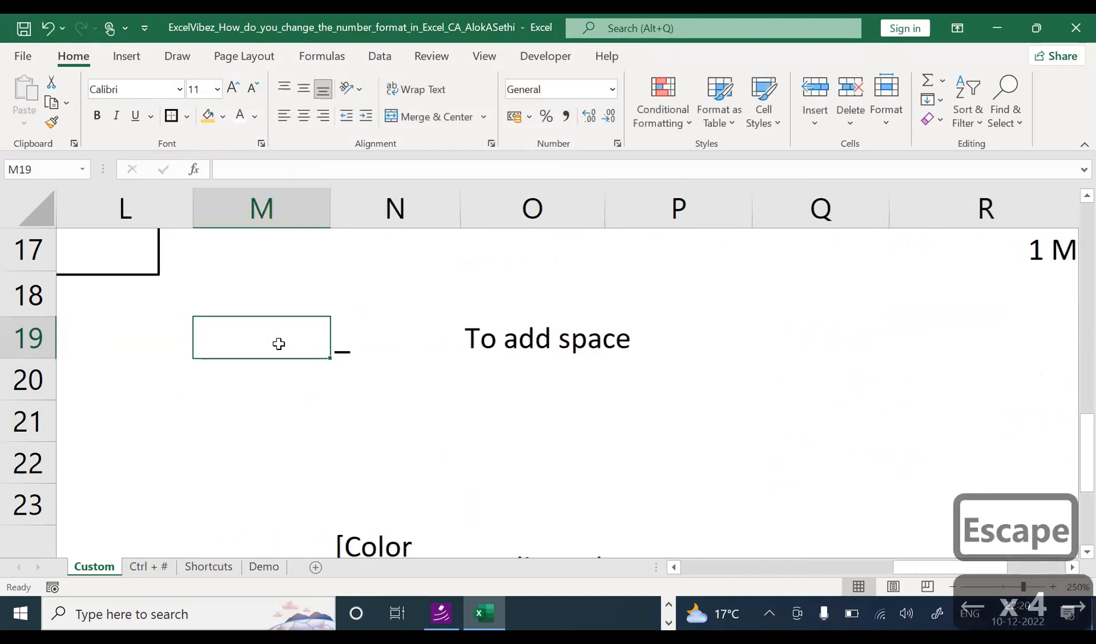
pyautogui.press('Right')
pyautogui.press('Right')
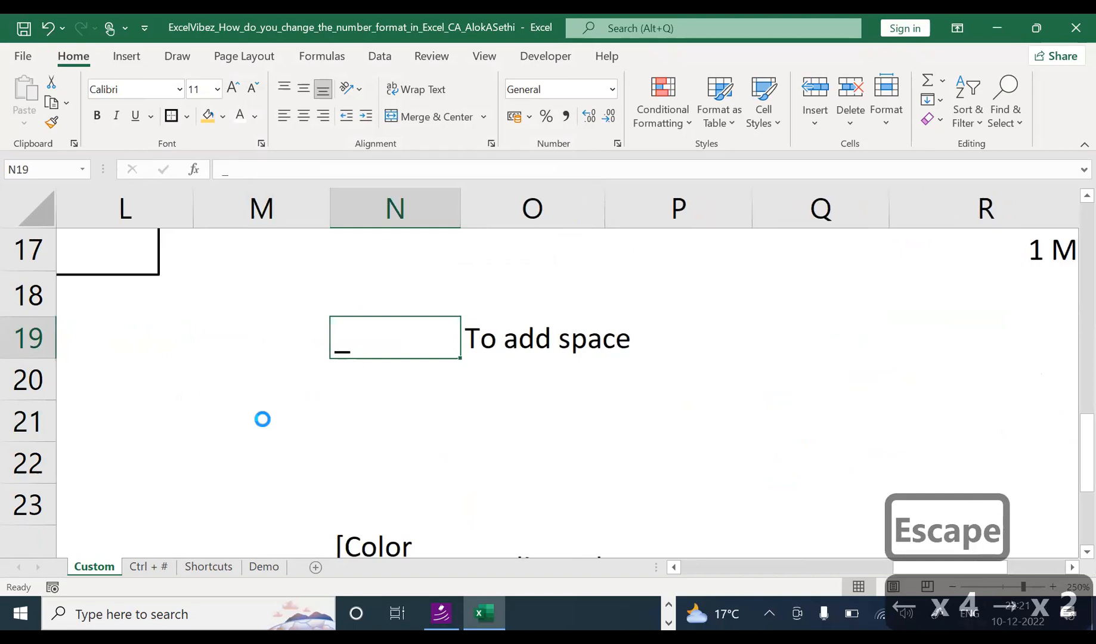
pyautogui.keyDown('ctrl'); pyautogui.scroll(-2, 264, 394); pyautogui.keyUp('ctrl')
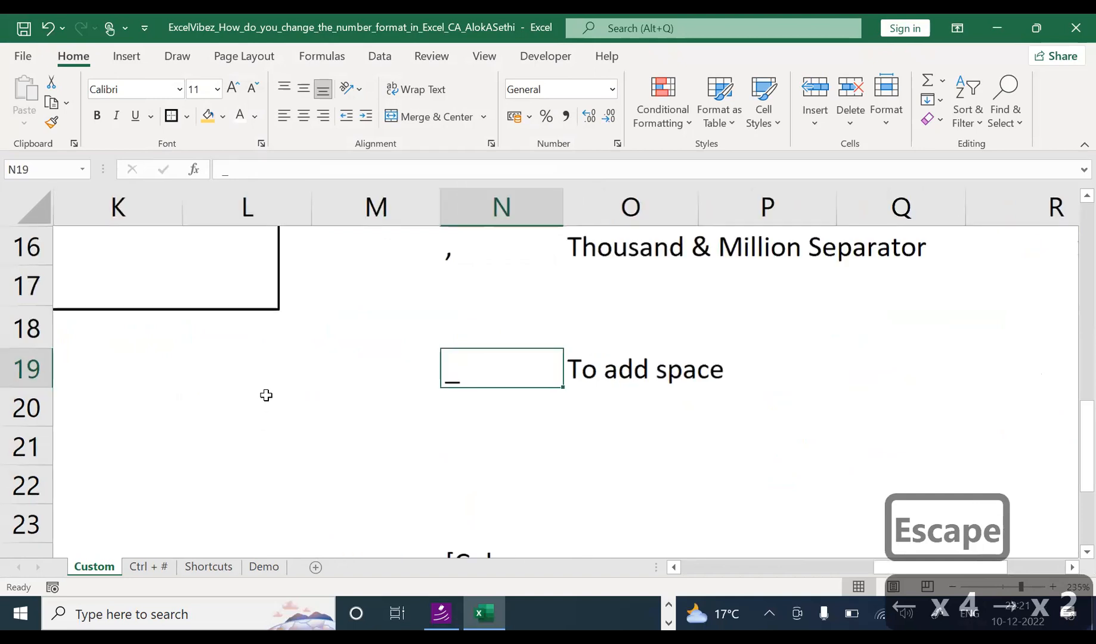
pyautogui.click(311, 384)
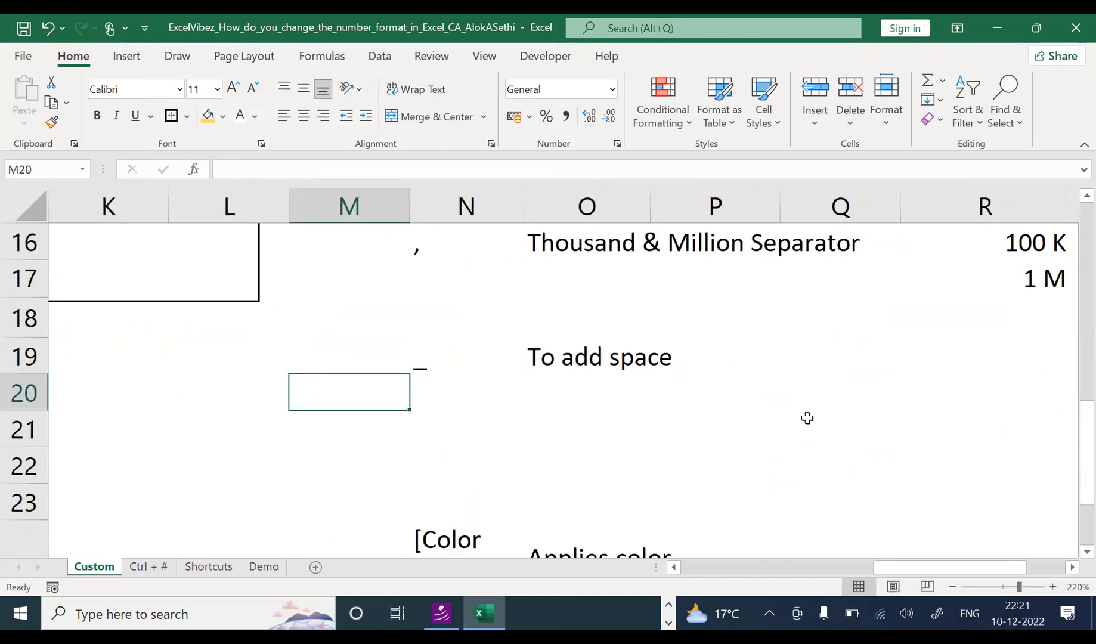
pyautogui.keyDown('ctrl'); pyautogui.scroll(-1, 795, 415); pyautogui.keyUp('ctrl')
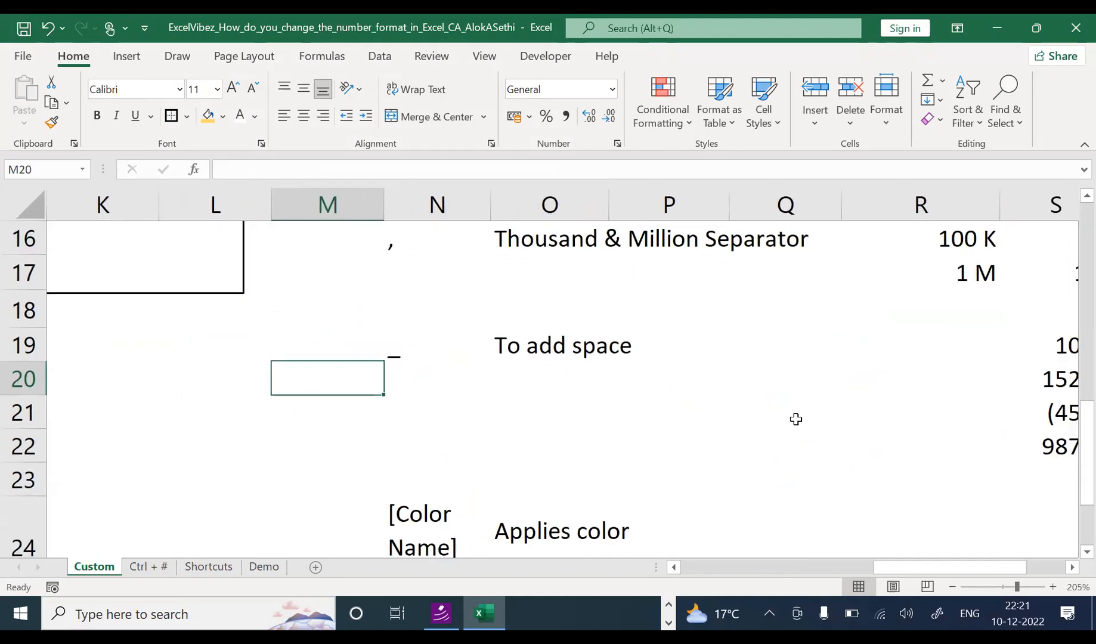
pyautogui.keyDown('ctrl'); pyautogui.scroll(-1, 788, 419); pyautogui.keyUp('ctrl')
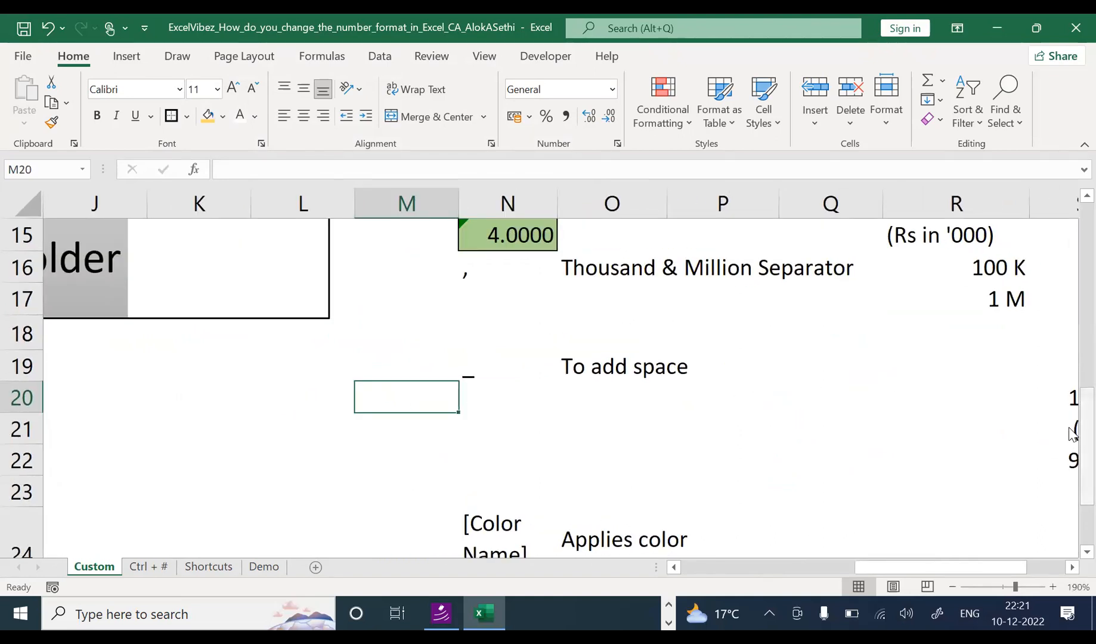
pyautogui.keyDown('ctrl'); pyautogui.scroll(-2, 726, 370); pyautogui.keyUp('ctrl')
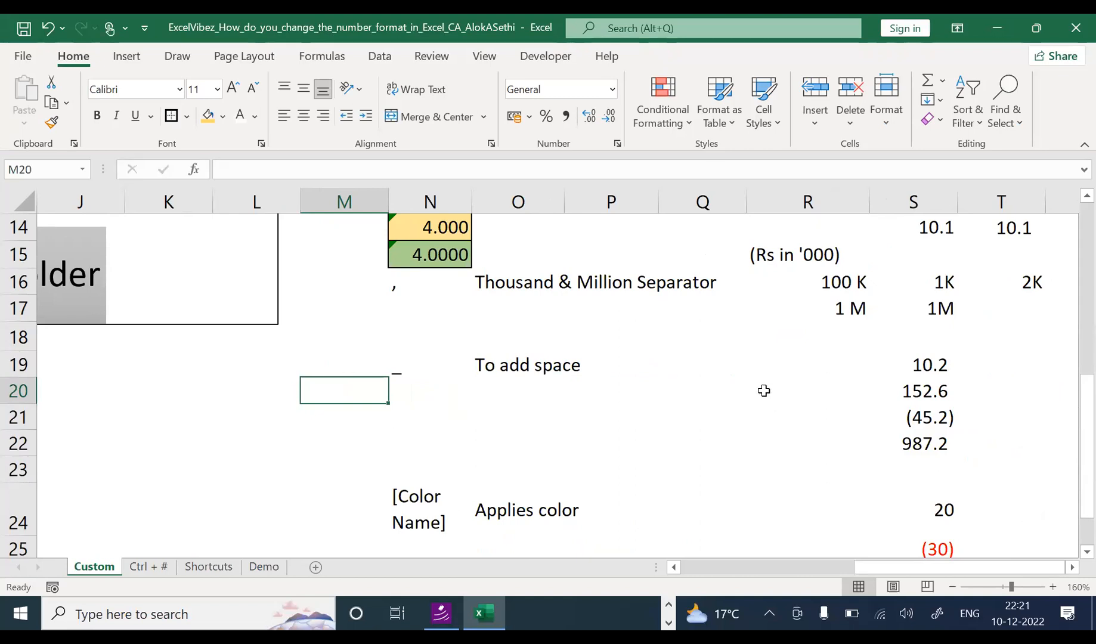
pyautogui.keyDown('ctrl'); pyautogui.scroll(-1, 812, 408); pyautogui.keyUp('ctrl')
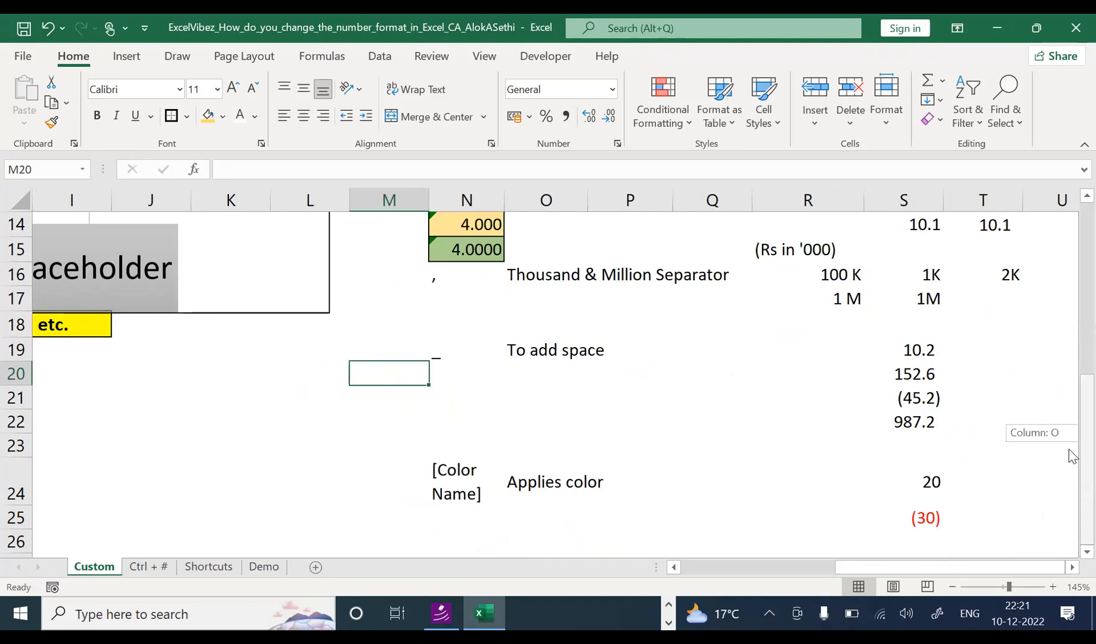
pyautogui.click(778, 465)
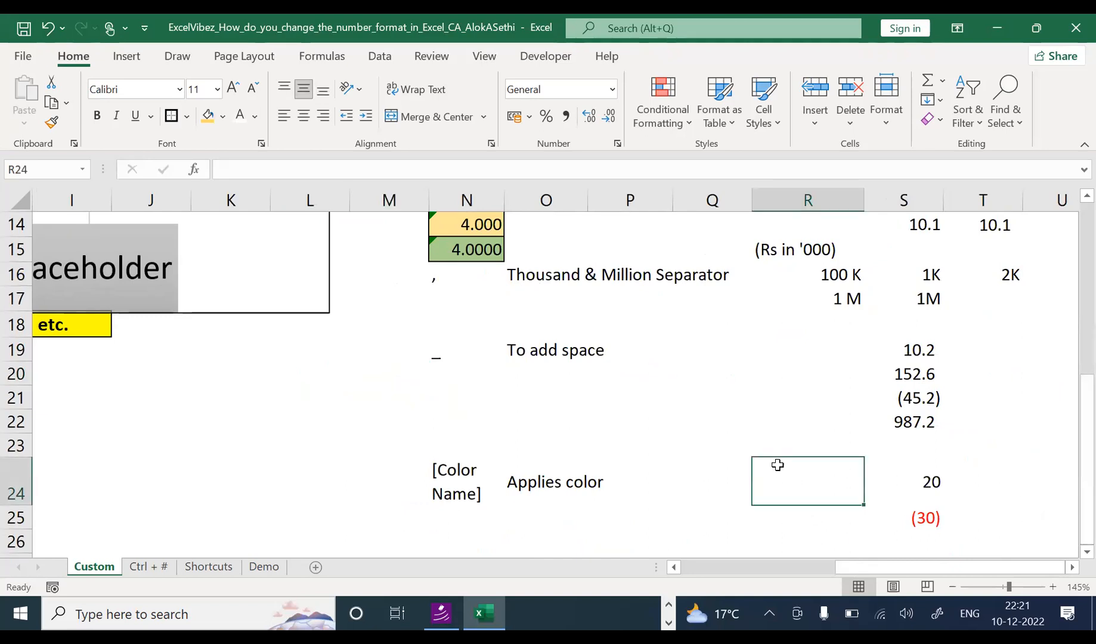
# Step: Enter 30 in Q24 and 40 in Q25
pyautogui.press('Right')
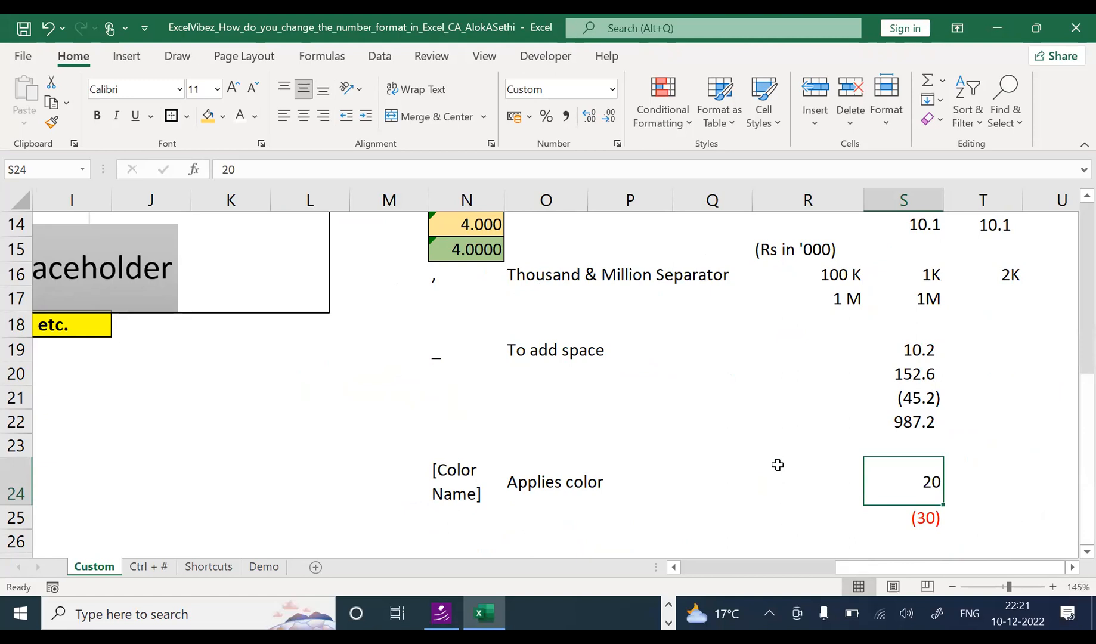
pyautogui.press('Left')
pyautogui.press('Right')
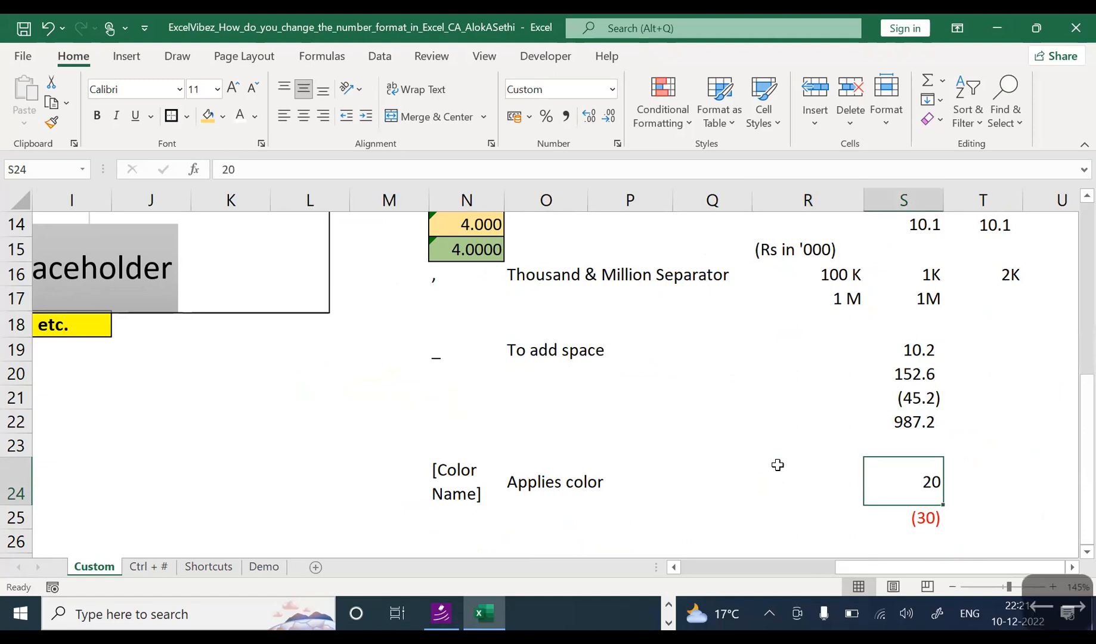
pyautogui.press('Down')
pyautogui.press('Up')
pyautogui.press('Left')
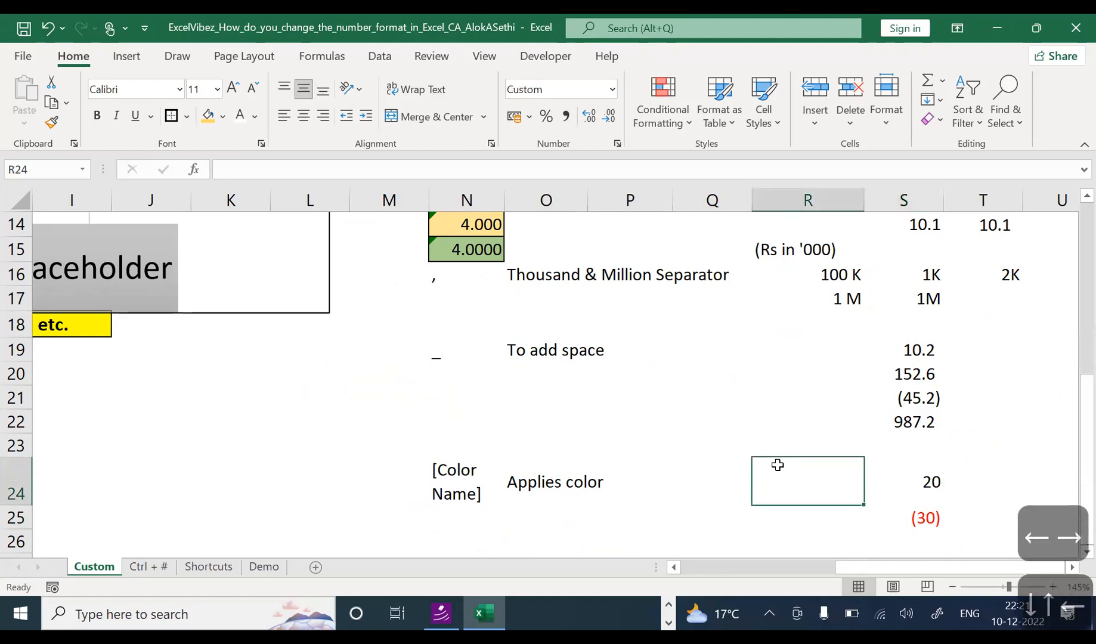
pyautogui.press('Left')
pyautogui.write('20')
pyautogui.press('Return')
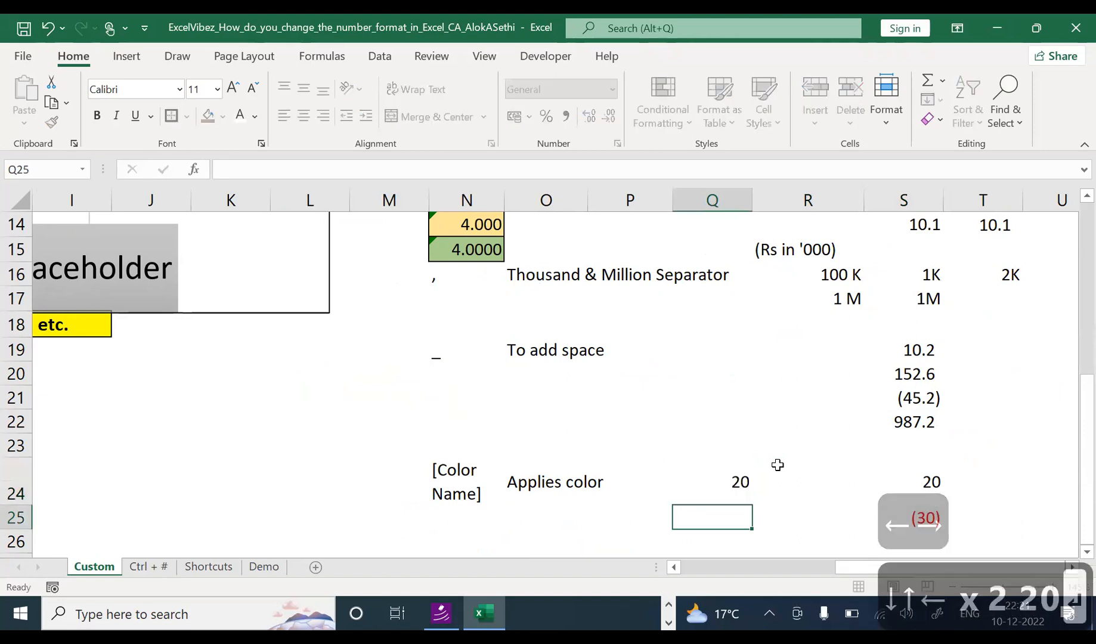
pyautogui.press('Up')
pyautogui.write('30')
pyautogui.press('Return')
pyautogui.write('40')
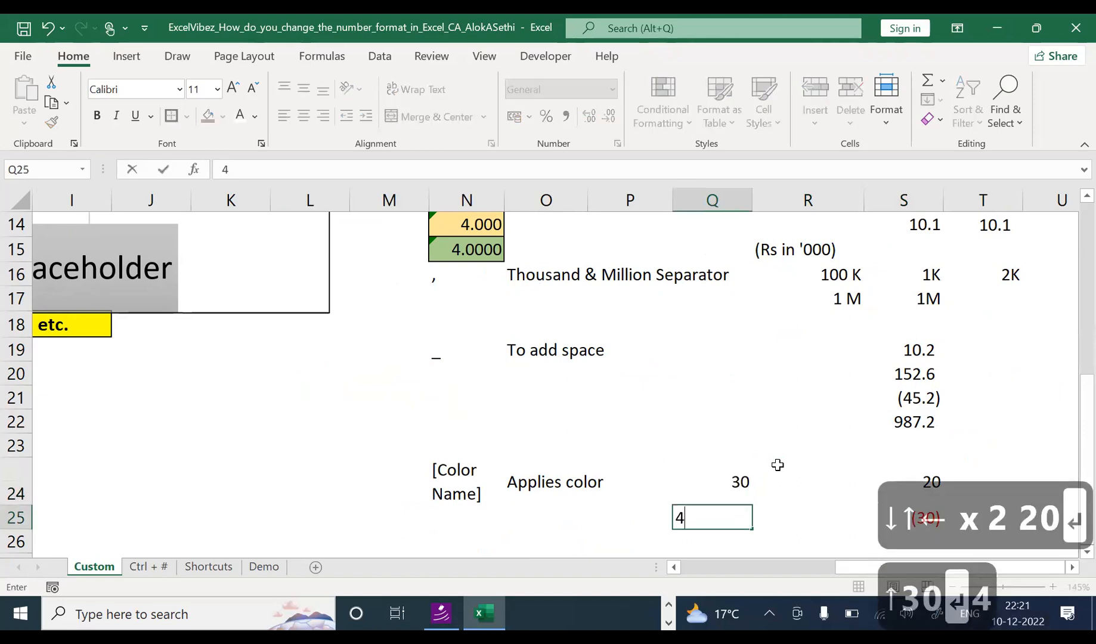
pyautogui.press('Return')
pyautogui.press('Up')
# Step: Make the 30 and 40 in Q24:Q25 dark green and increase their font size
pyautogui.press('Up')
pyautogui.press('Down')
pyautogui.press('Up')
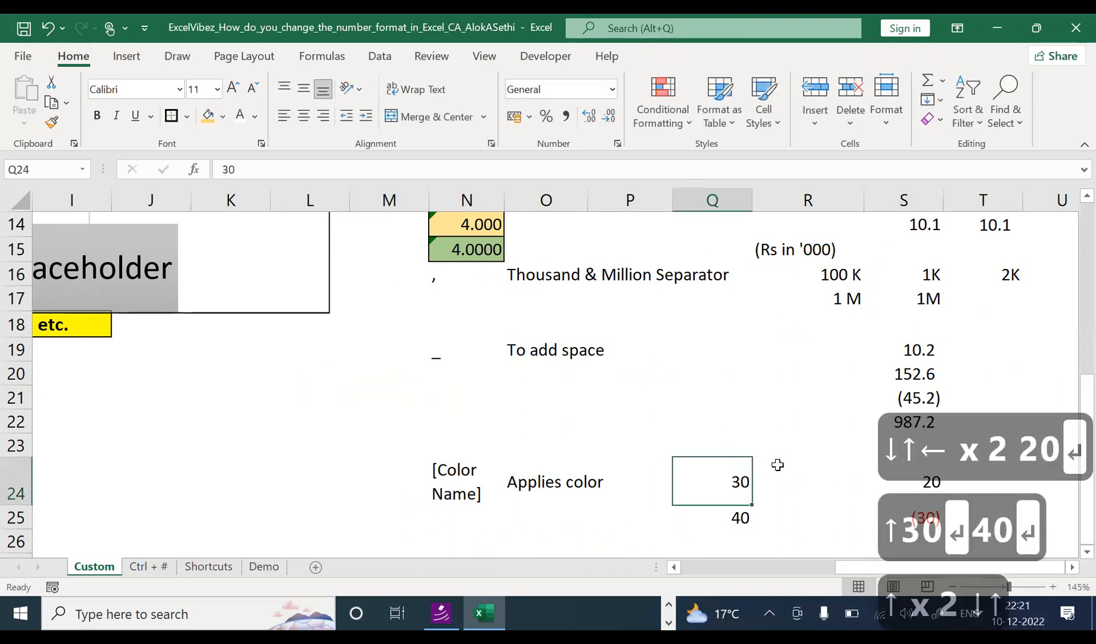
pyautogui.press('Down')
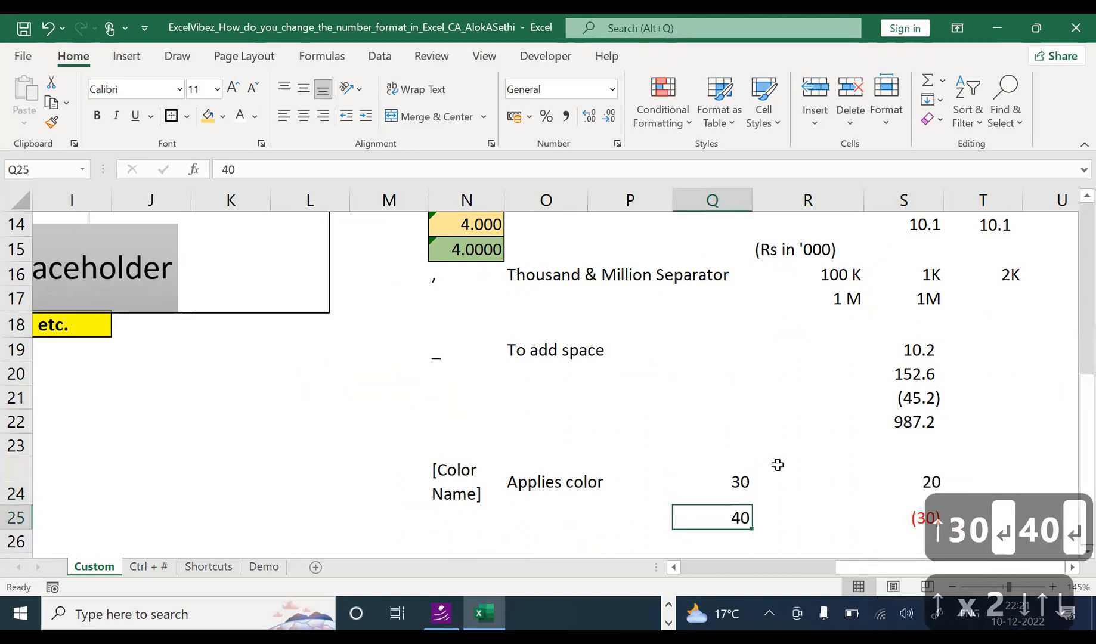
pyautogui.hotkey('shift', 'Up')
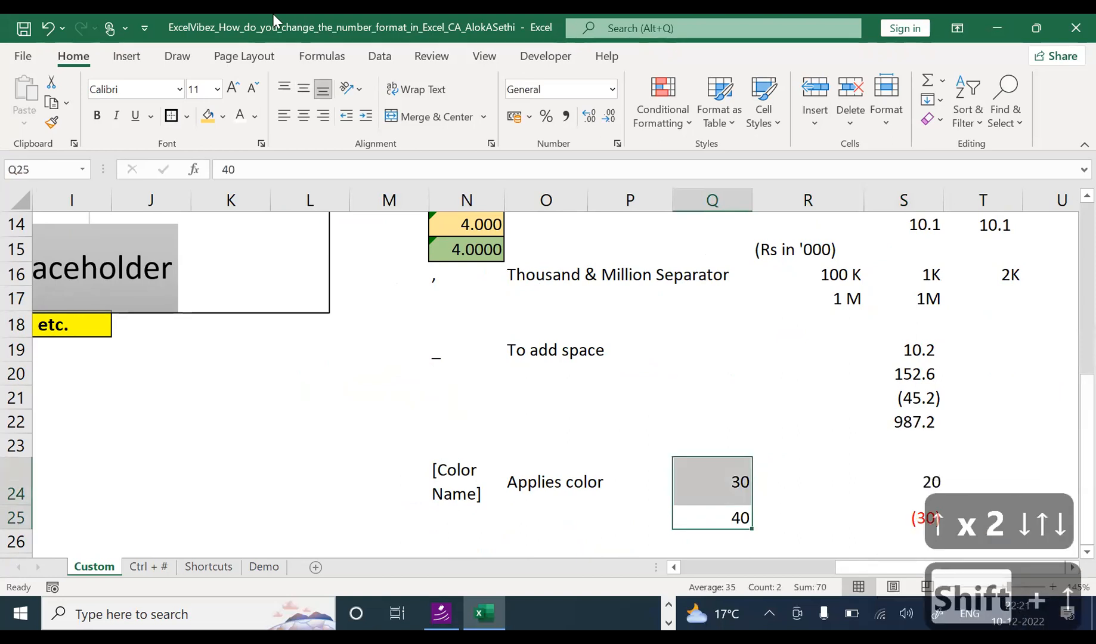
pyautogui.click(255, 116)
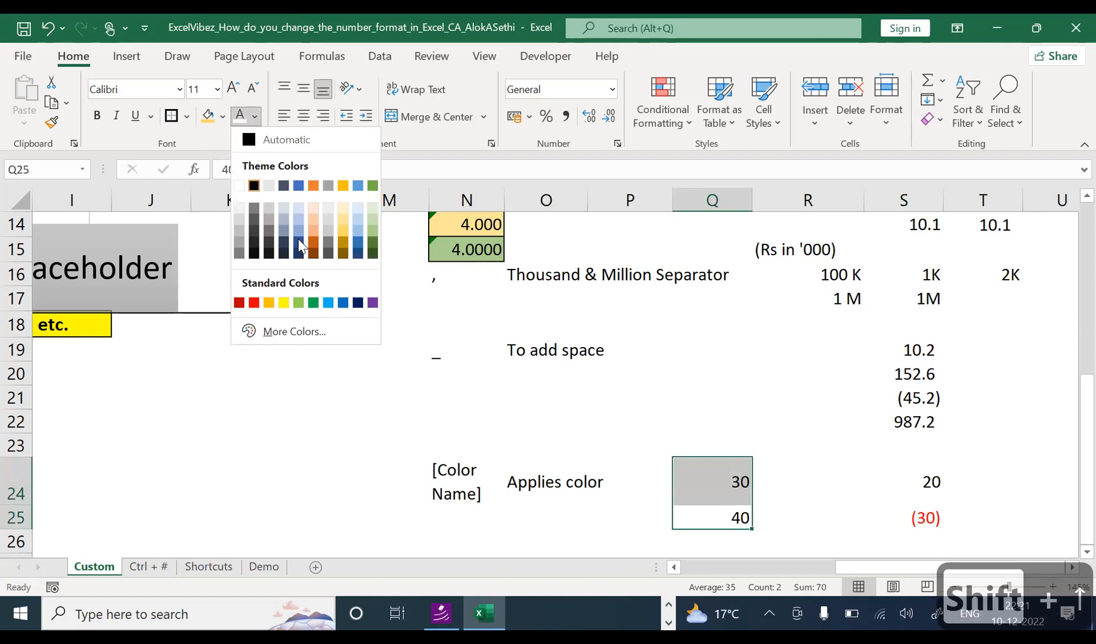
pyautogui.click(254, 303)
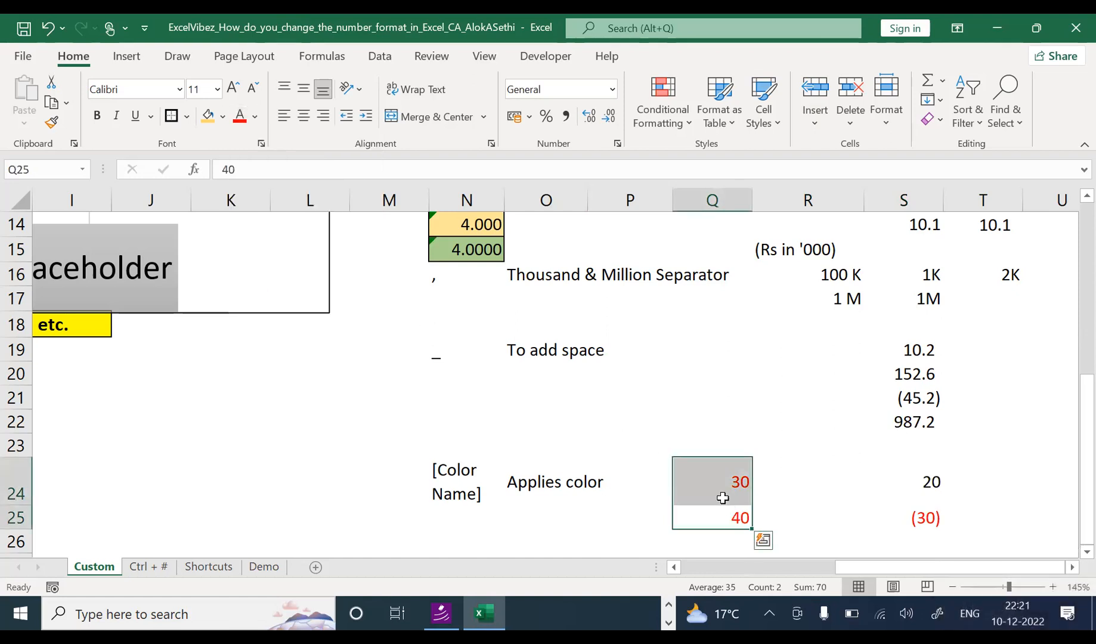
pyautogui.click(255, 117)
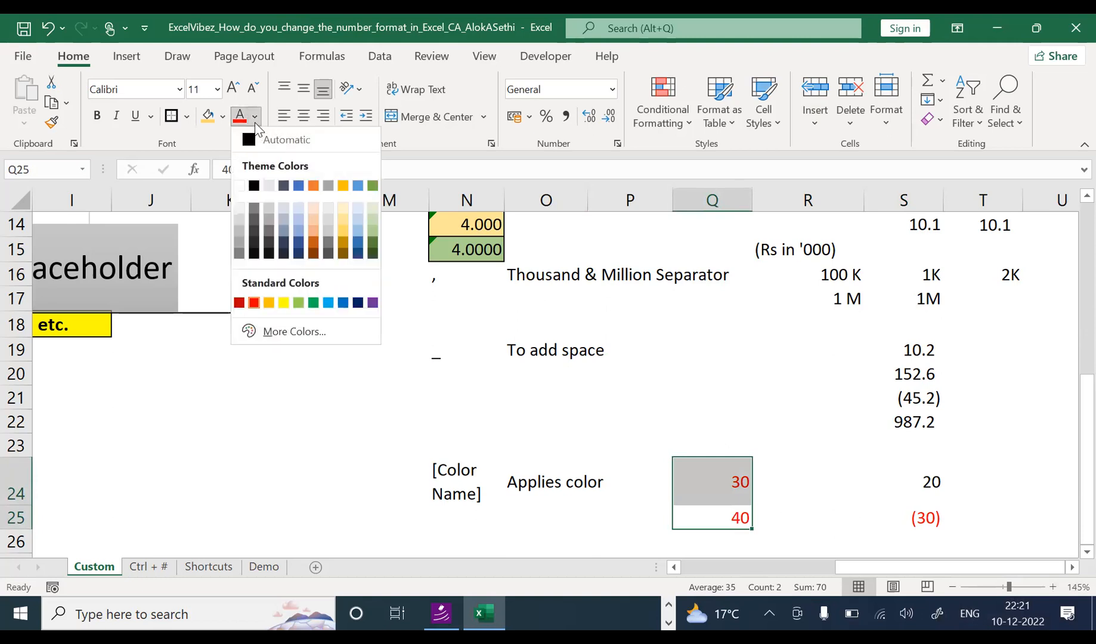
pyautogui.click(357, 252)
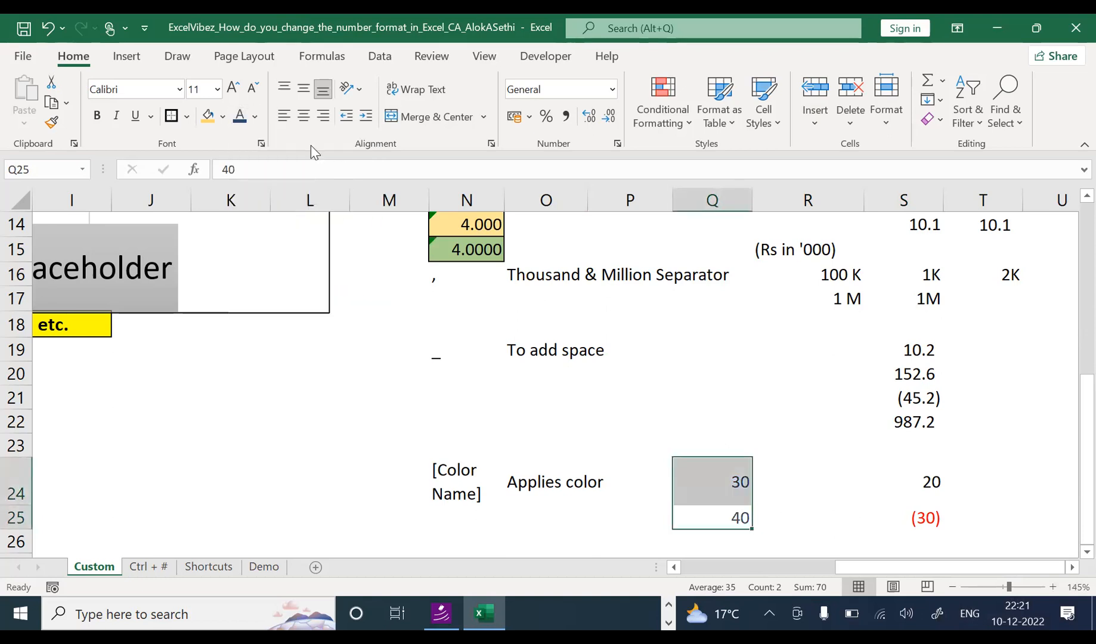
pyautogui.click(255, 117)
pyautogui.click(343, 234)
pyautogui.click(234, 90)
pyautogui.click(233, 89)
pyautogui.click(233, 90)
pyautogui.click(233, 89)
pyautogui.click(233, 89)
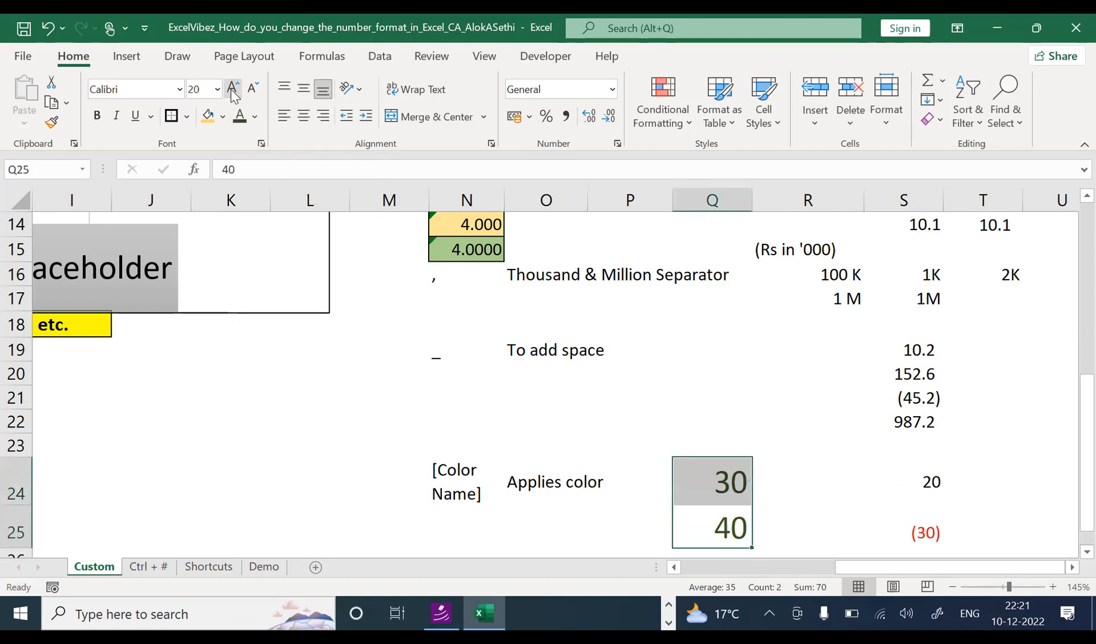
pyautogui.click(233, 92)
pyautogui.click(233, 92)
pyautogui.click(233, 93)
# Step: Reset the font colour of the (30) in S25 to Automatic
pyautogui.scroll(-2, 621, 363)
pyautogui.press('Up')
pyautogui.click(654, 420)
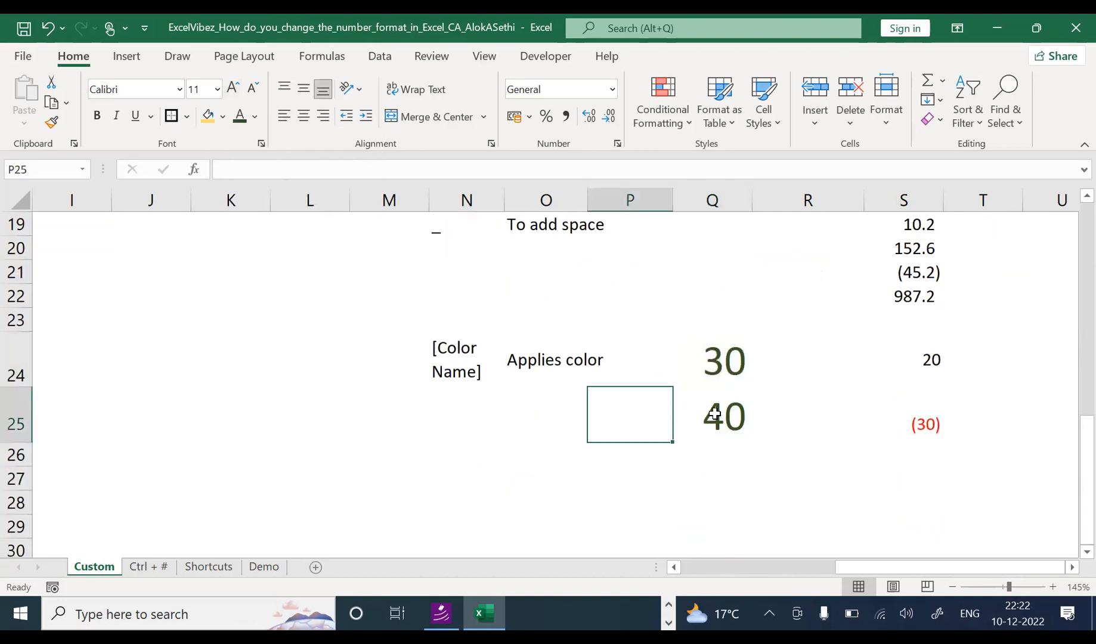
pyautogui.click(697, 362)
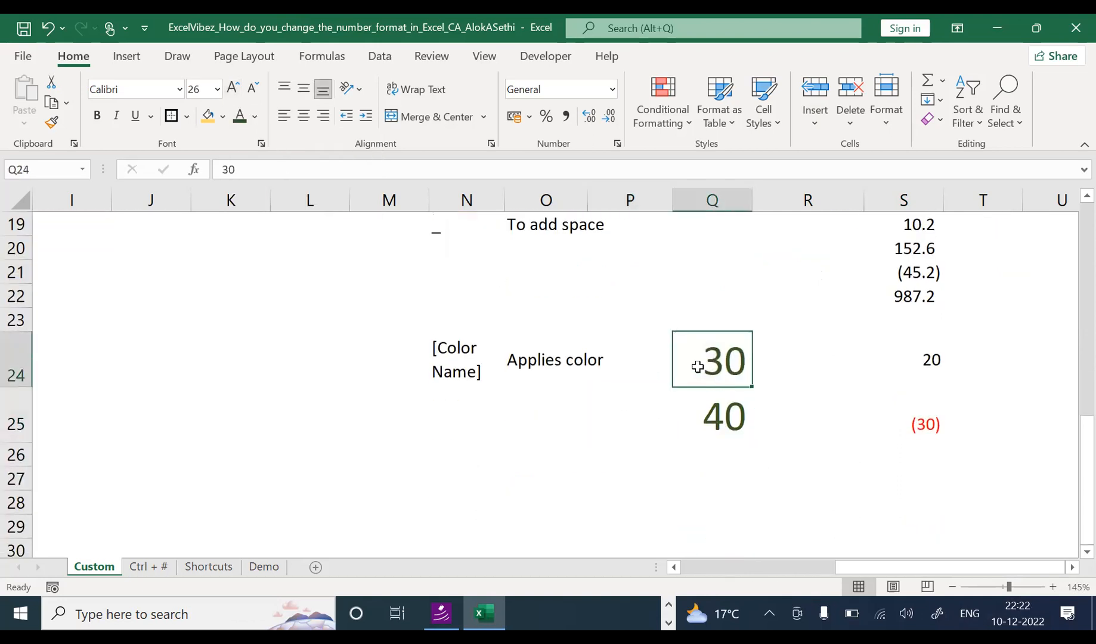
pyautogui.click(938, 424)
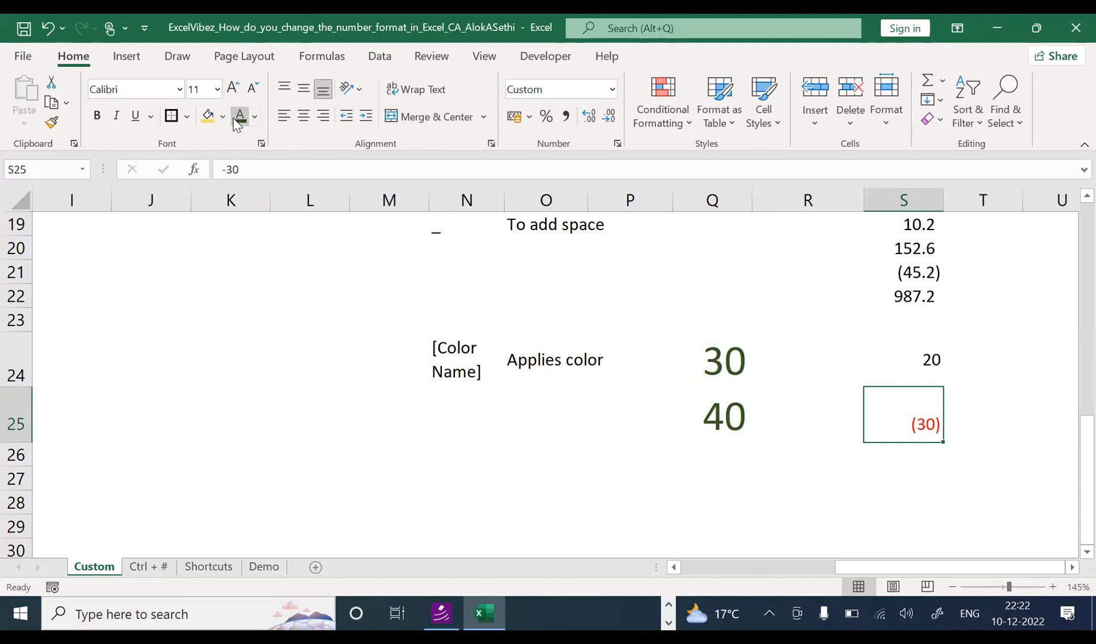
pyautogui.click(255, 116)
pyautogui.click(252, 146)
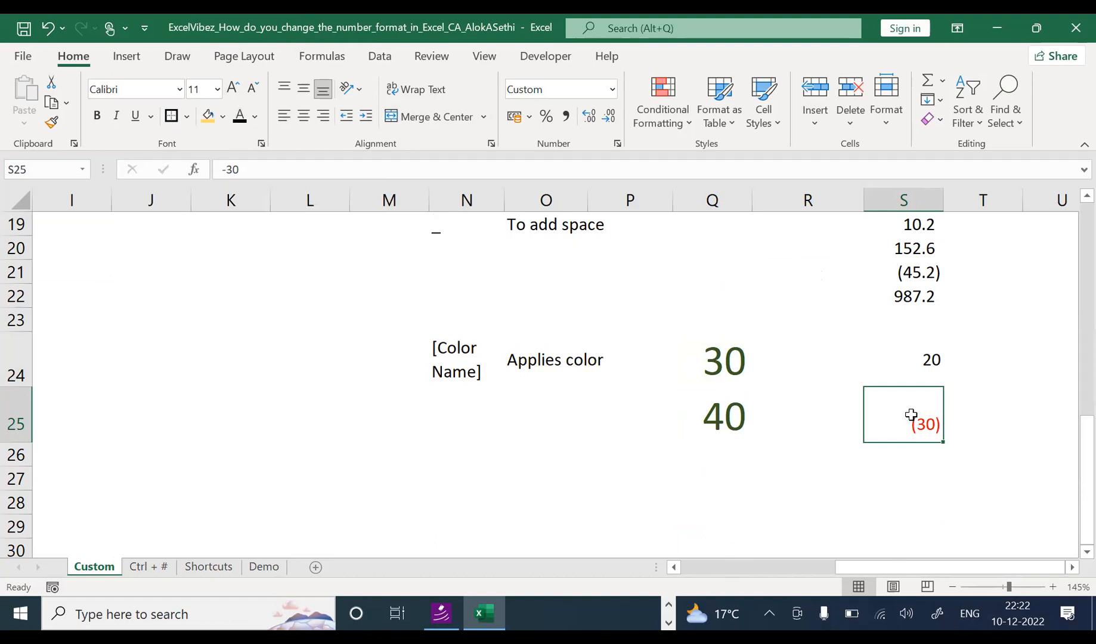
# Step: Enlarge the 20 in S24 several sizes and colour it dark green
pyautogui.click(919, 361)
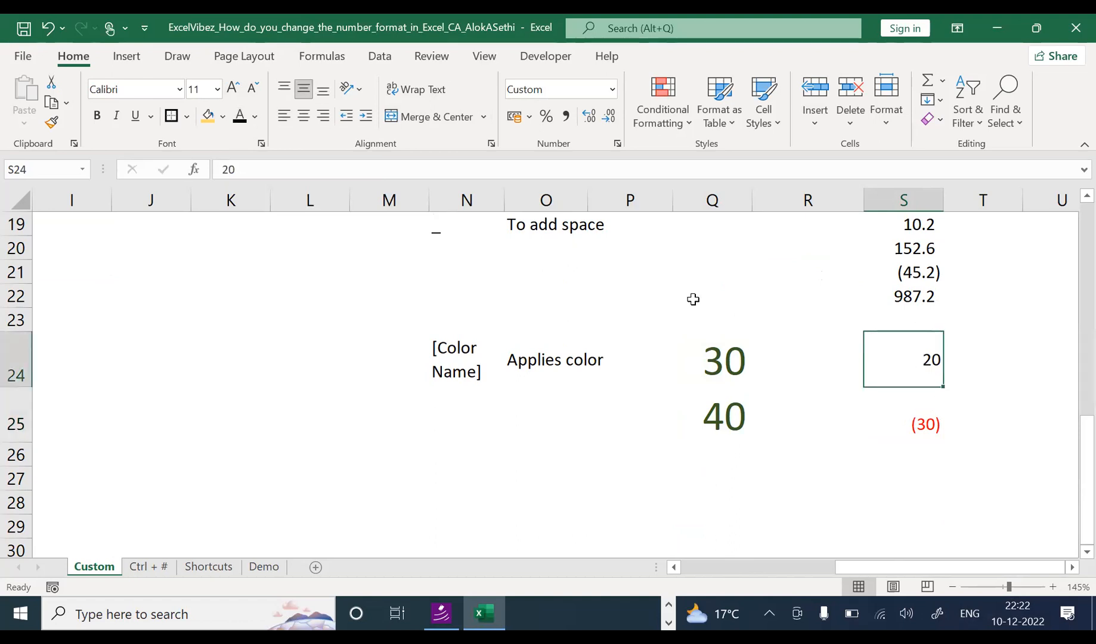
pyautogui.click(255, 116)
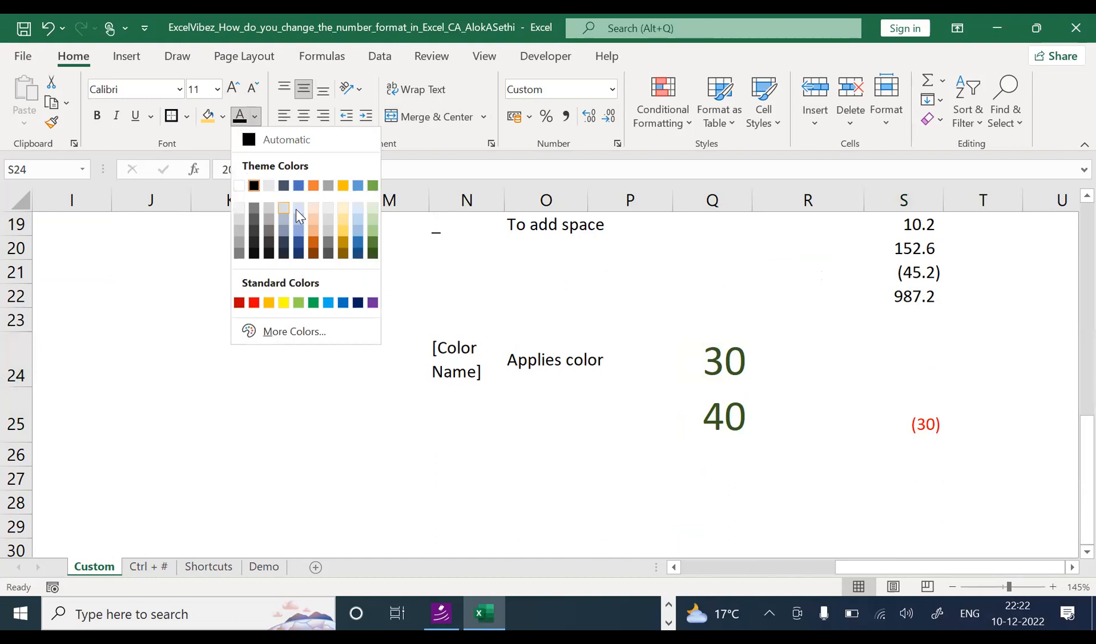
pyautogui.click(350, 233)
pyautogui.click(232, 89)
pyautogui.click(233, 88)
pyautogui.click(233, 89)
pyautogui.click(233, 88)
pyautogui.click(232, 88)
pyautogui.click(232, 89)
pyautogui.click(233, 88)
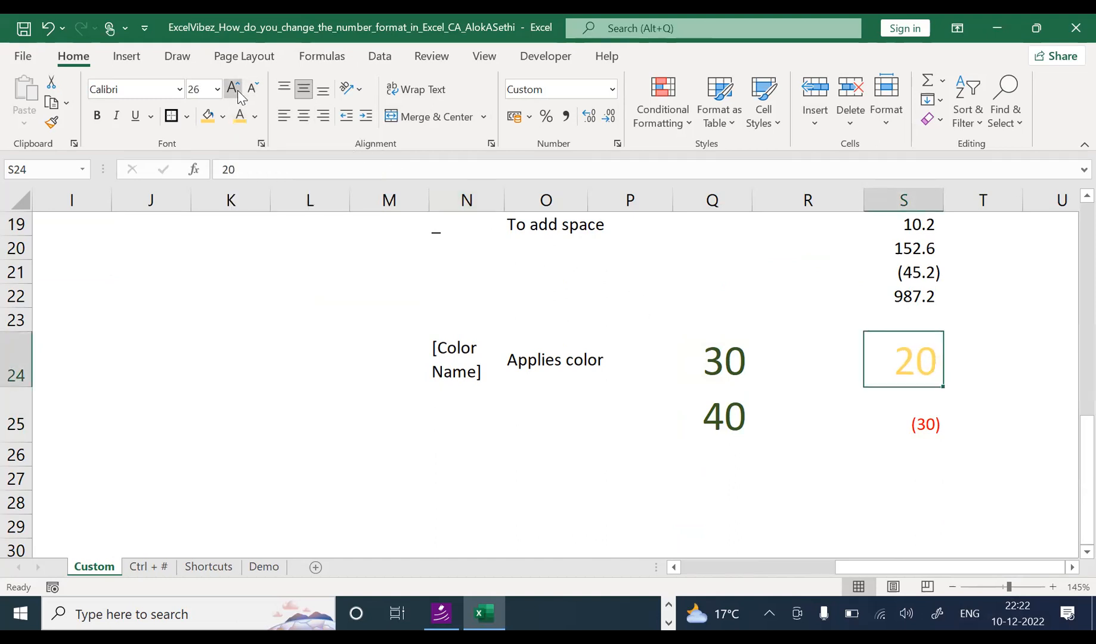
pyautogui.click(233, 88)
pyautogui.click(233, 88)
pyautogui.click(257, 116)
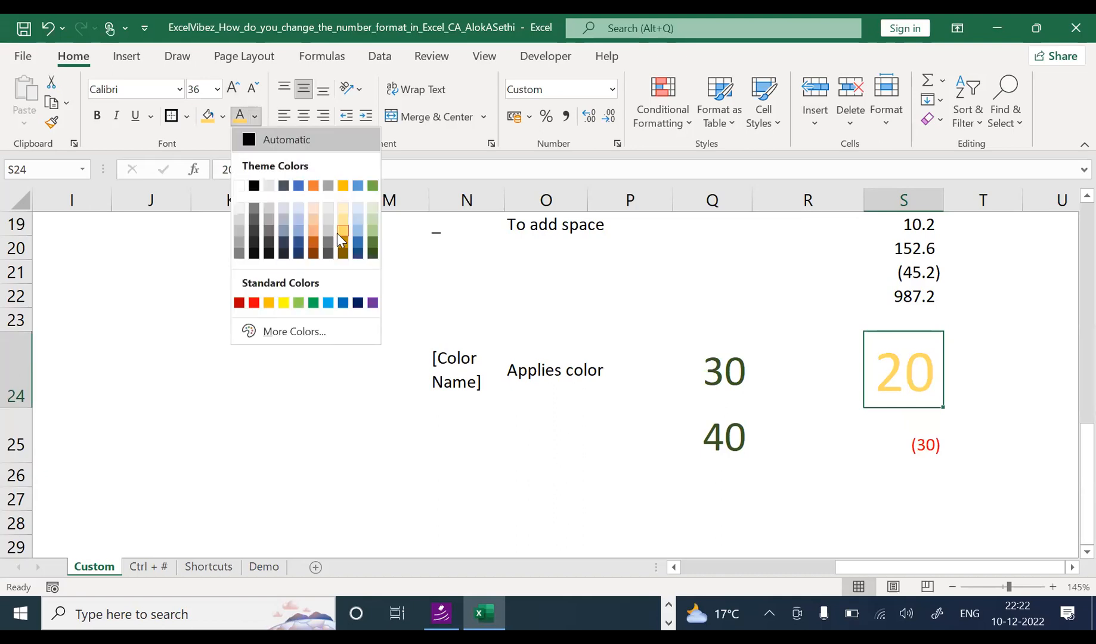
pyautogui.click(372, 245)
pyautogui.click(905, 447)
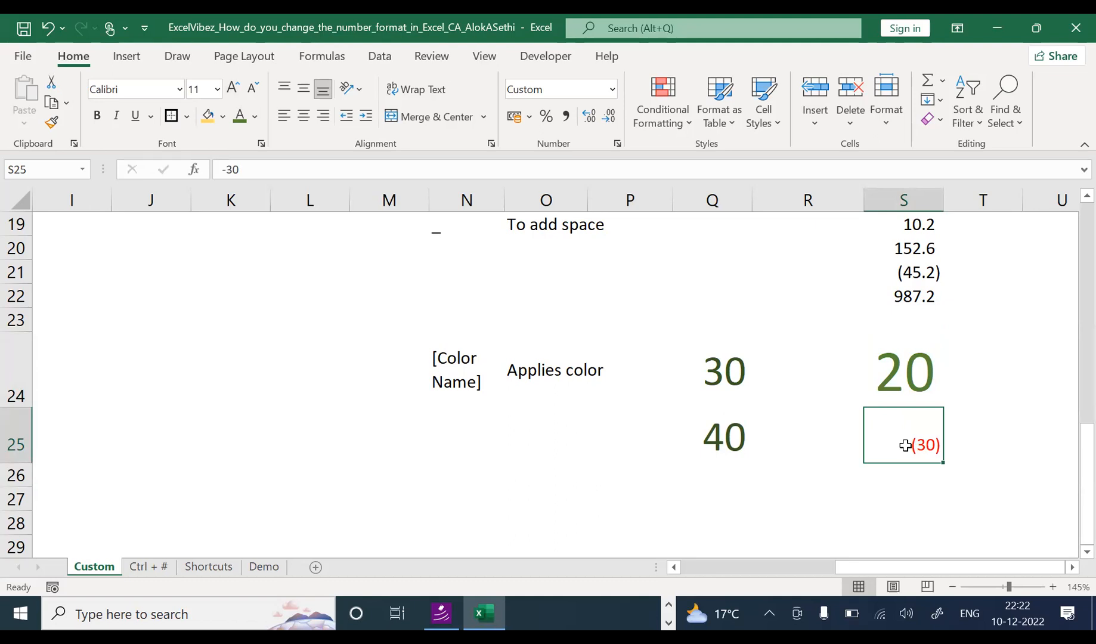
# Step: Open Format Cells for Q24:Q25 holding 30 and 40, after briefly checking S25's format
pyautogui.hotkey('ctrl', '1')
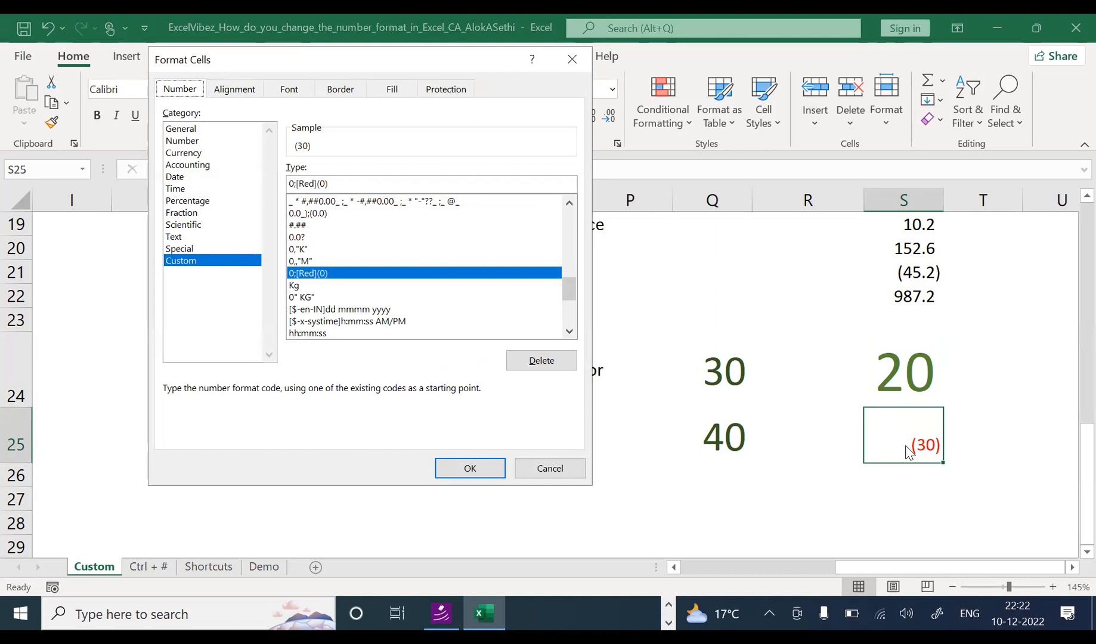
pyautogui.press('Escape')
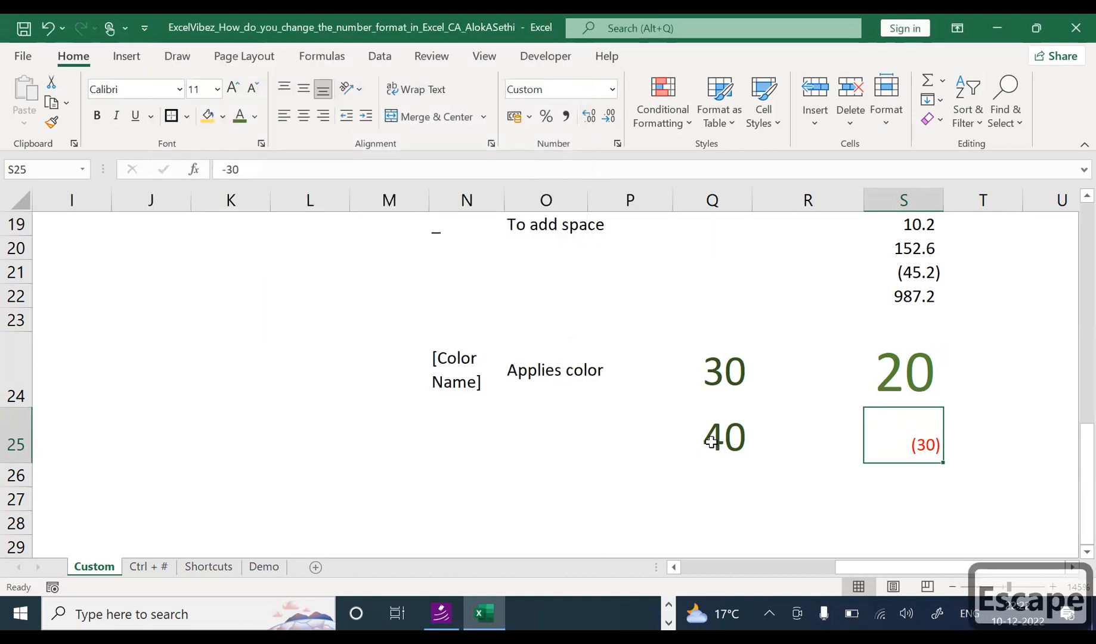
pyautogui.click(712, 441)
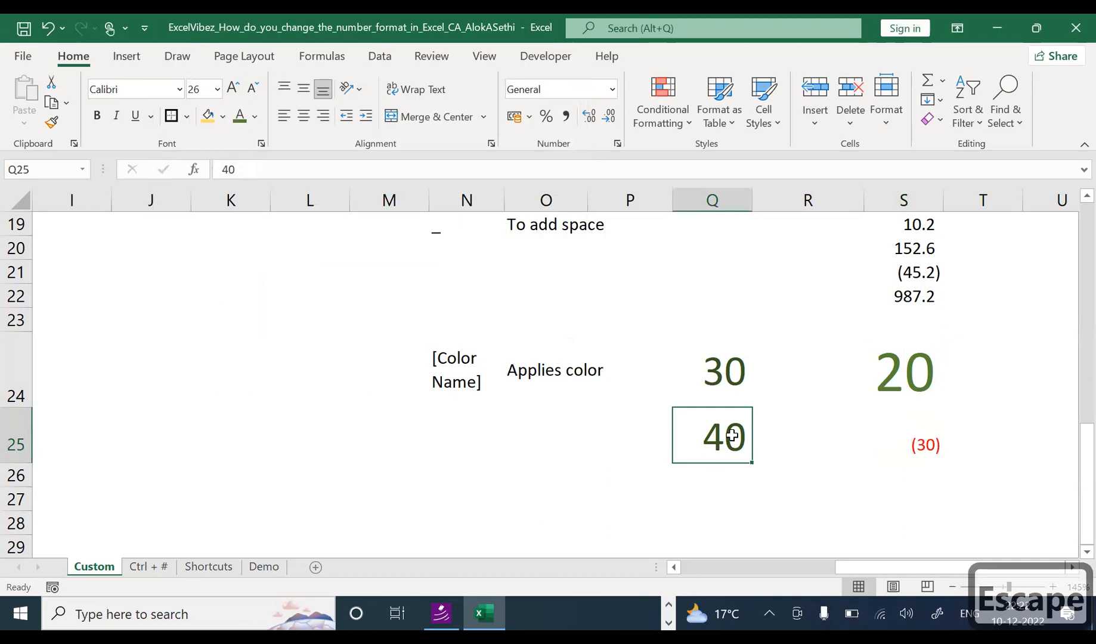
pyautogui.moveTo(700, 367); pyautogui.dragTo(705, 433)
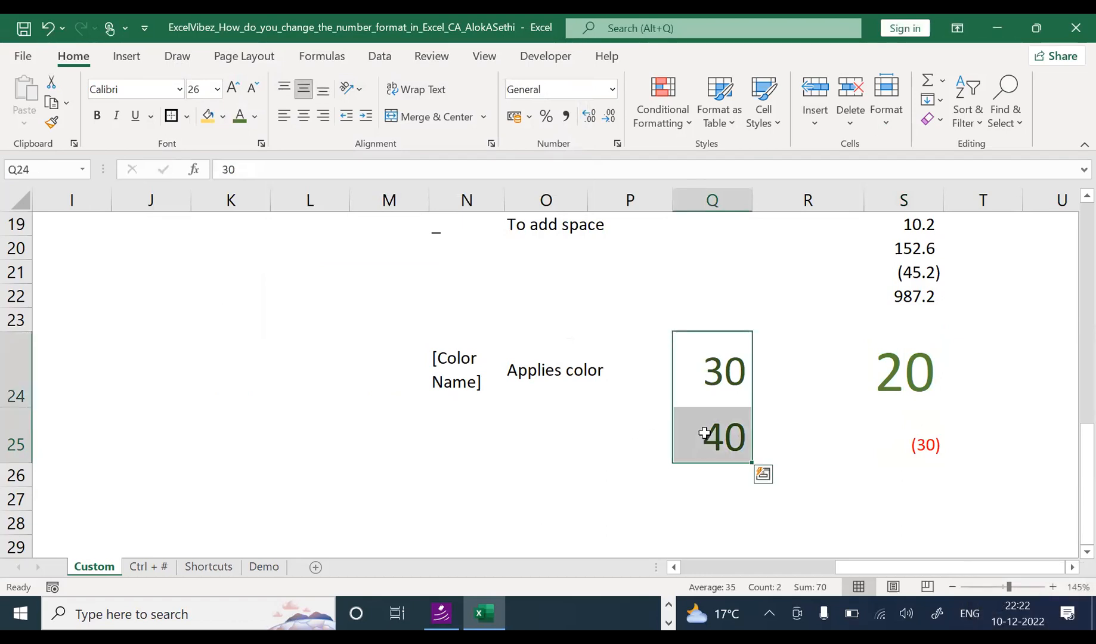
pyautogui.hotkey('ctrl', '1')
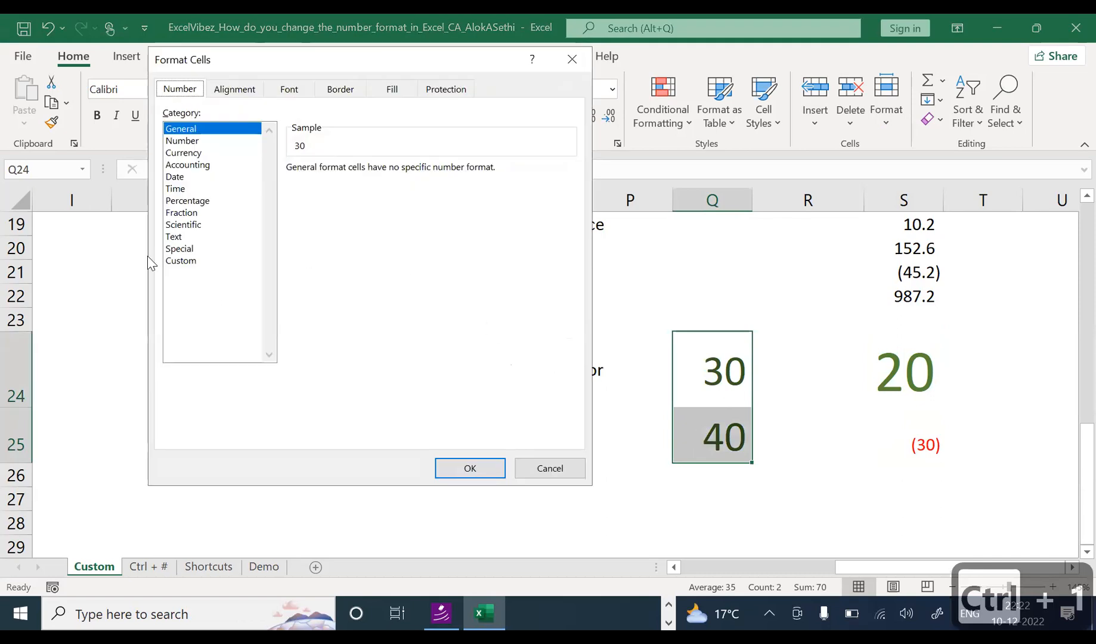
# Step: Choose the Custom category and replace General with the format code [blue]0
pyautogui.click(179, 261)
pyautogui.moveTo(355, 187); pyautogui.dragTo(225, 186)
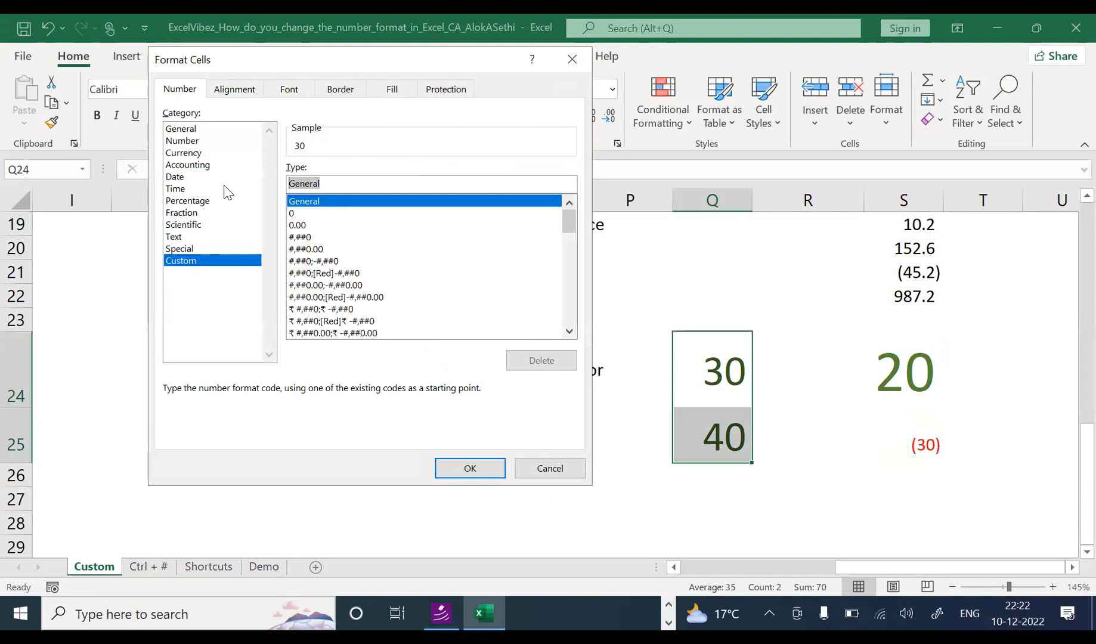
pyautogui.press('BackSpace')
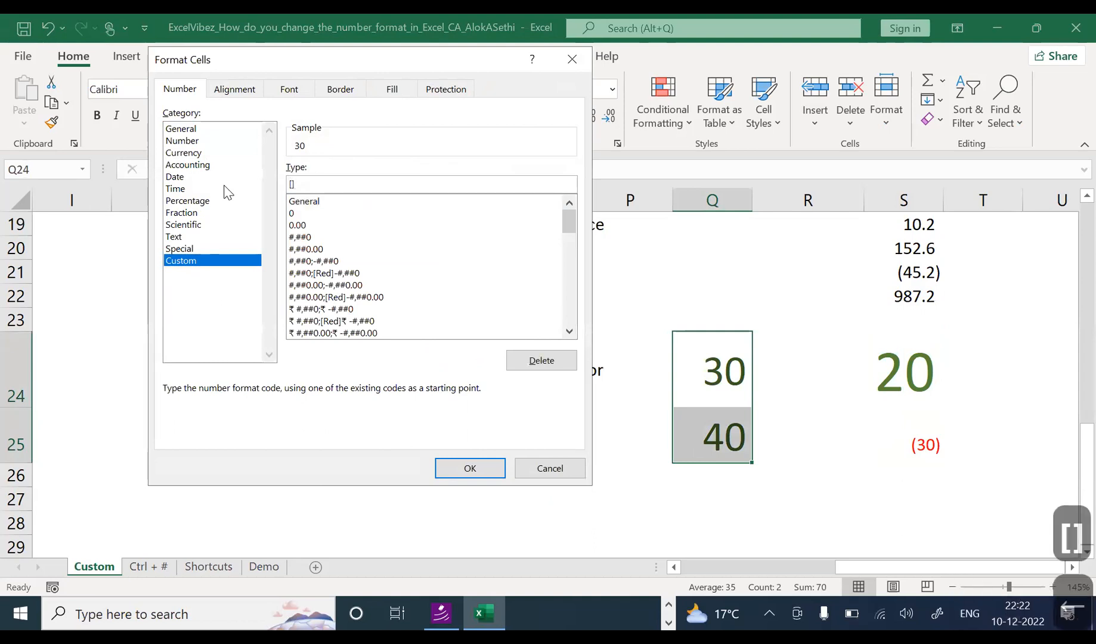
pyautogui.write('[bLUE')
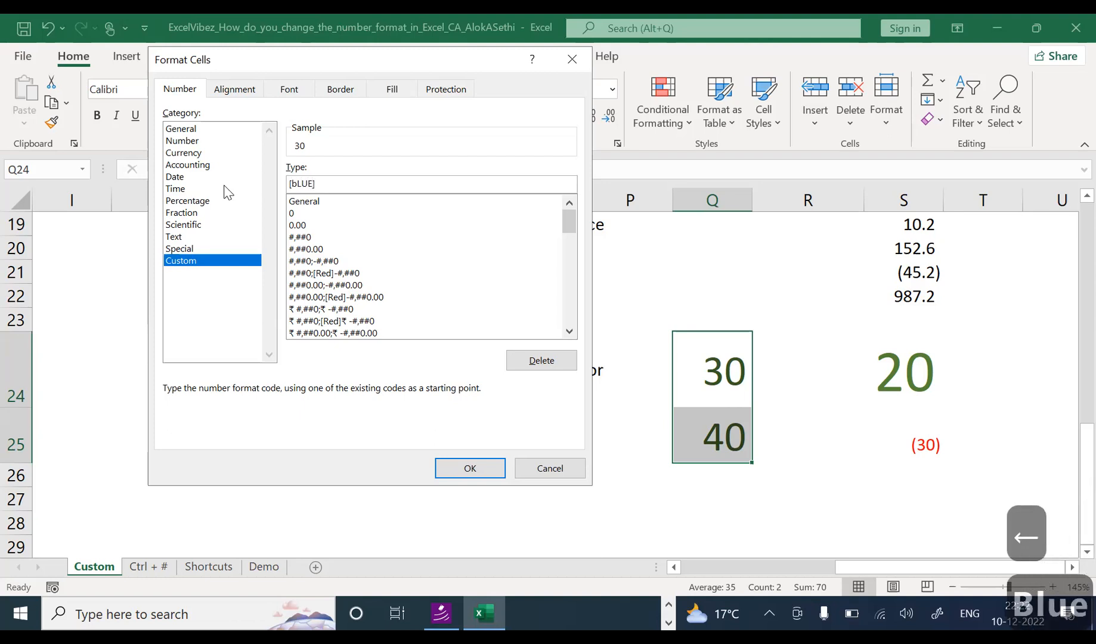
pyautogui.press('BackSpace')
pyautogui.press('BackSpace')
pyautogui.press('BackSpace')
pyautogui.press('BackSpace')
pyautogui.press('capslock')
pyautogui.write('blue')
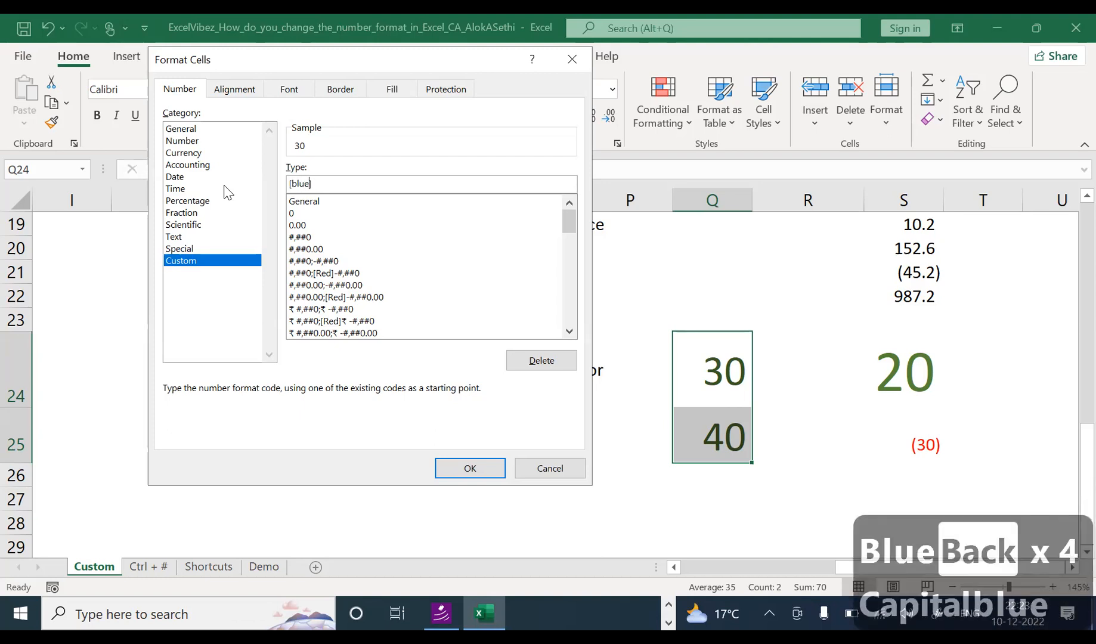
pyautogui.write(']0')
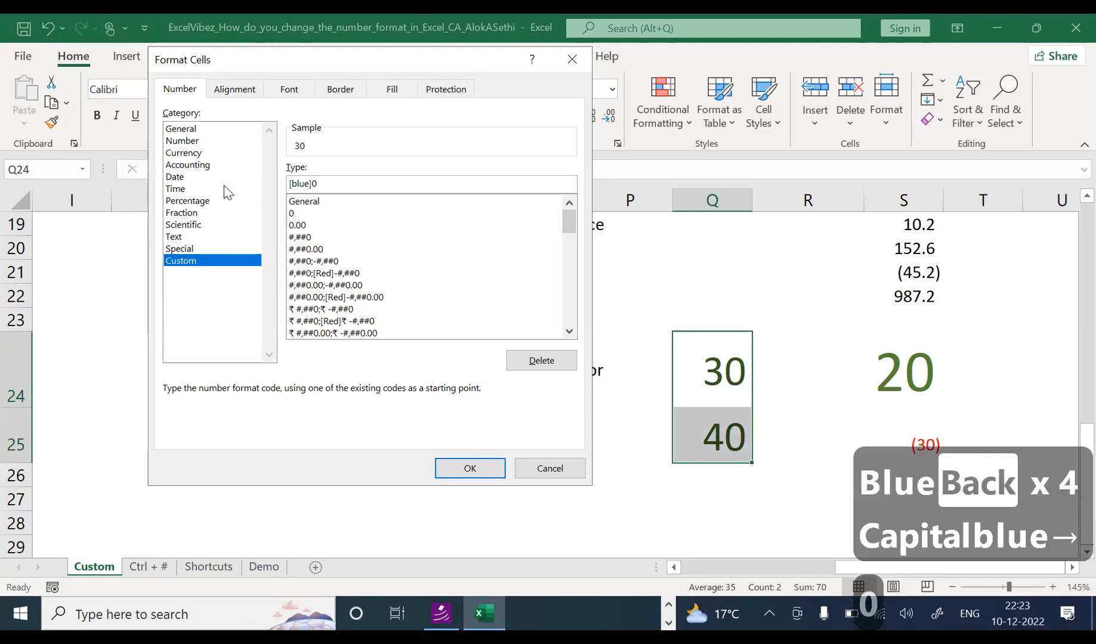
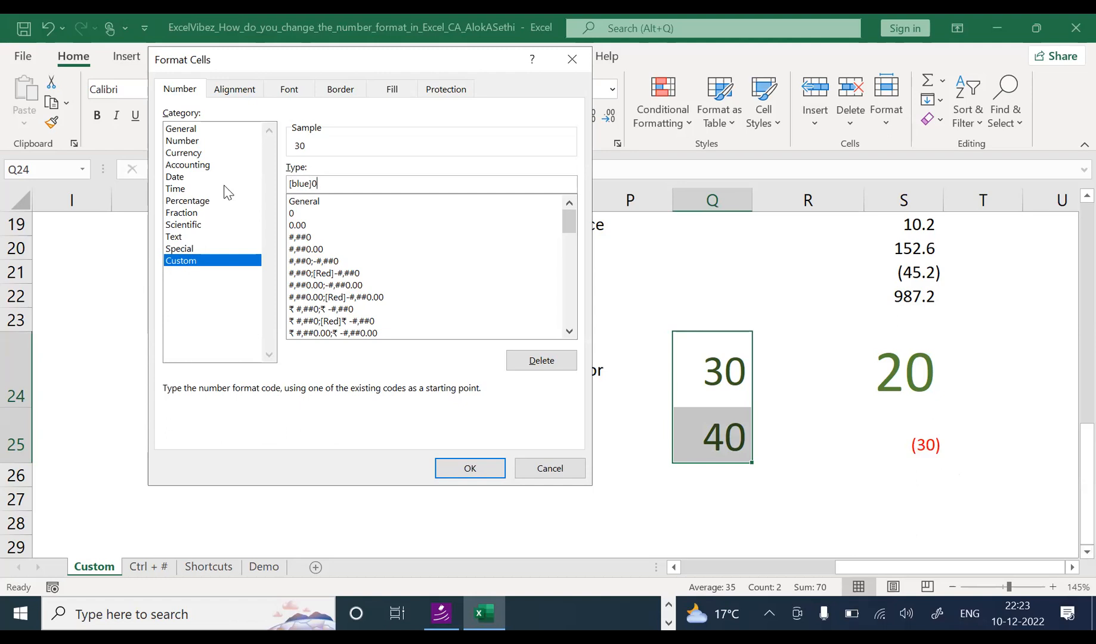
# Step: Apply the [Blue]0 format so 30 and 40 in Q24:Q25 show in blue, then check both cells
pyautogui.press('Return')
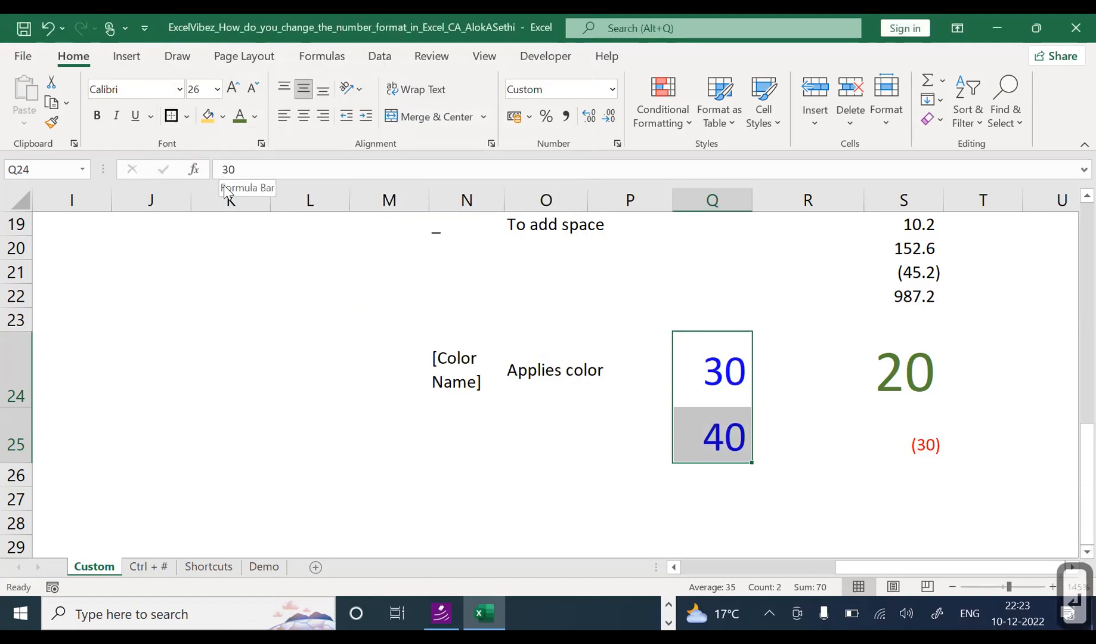
pyautogui.press('Return')
pyautogui.press('Down')
pyautogui.press('Down')
pyautogui.press('Up')
pyautogui.press('Up')
pyautogui.press('Up')
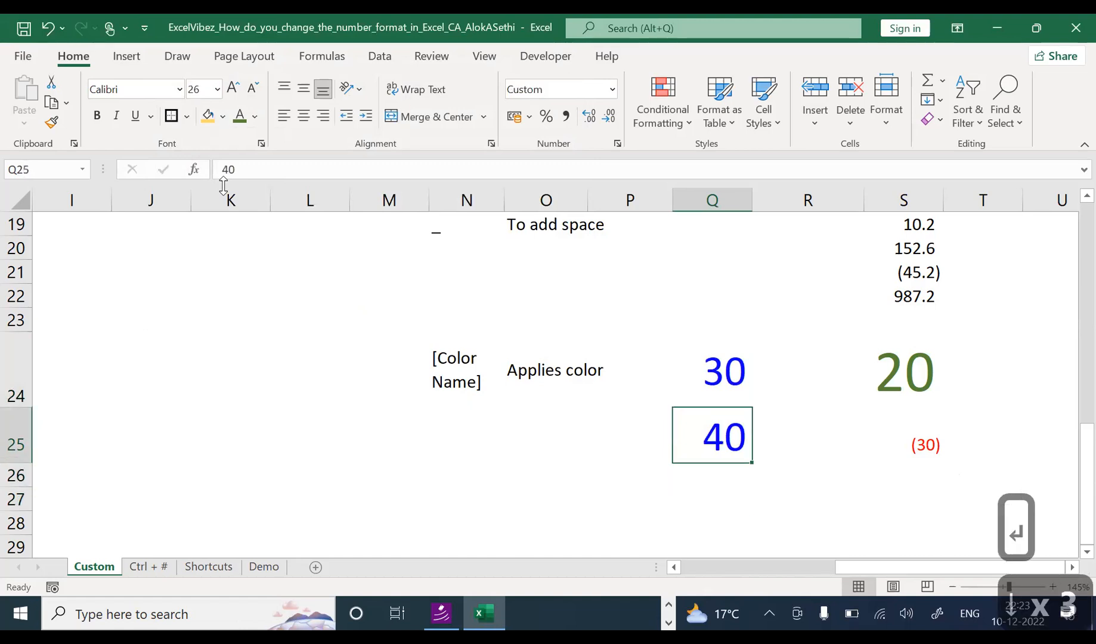
pyautogui.press('Down')
pyautogui.press('Up')
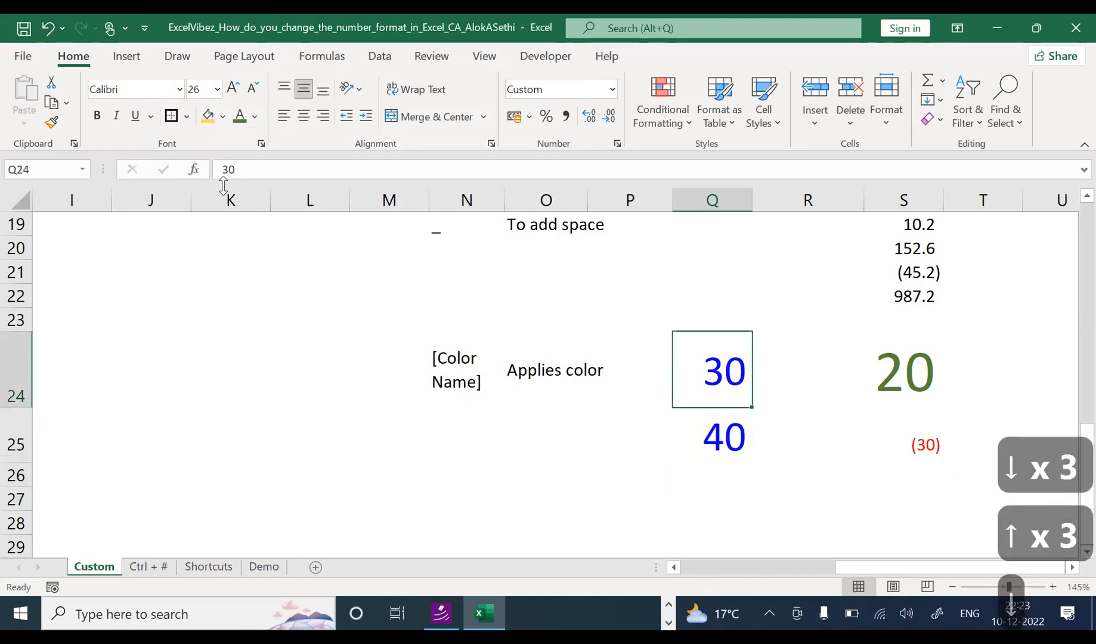
pyautogui.press('Down')
pyautogui.press('Up')
pyautogui.press('Down')
pyautogui.press('Up')
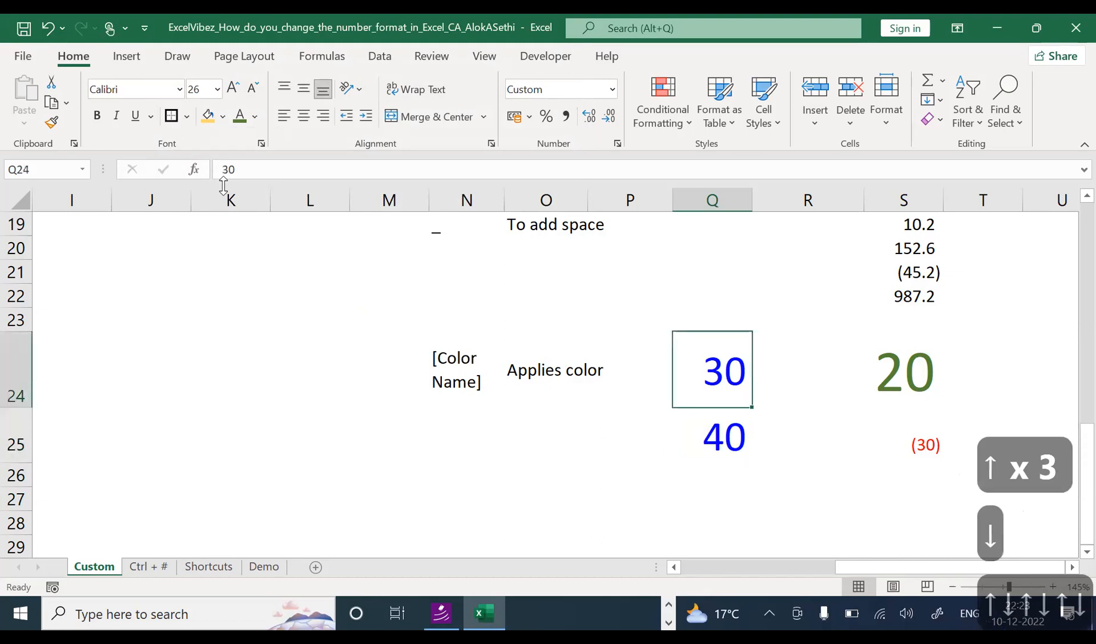
pyautogui.press('Down')
pyautogui.press('Up')
pyautogui.press('Down')
pyautogui.press('Up')
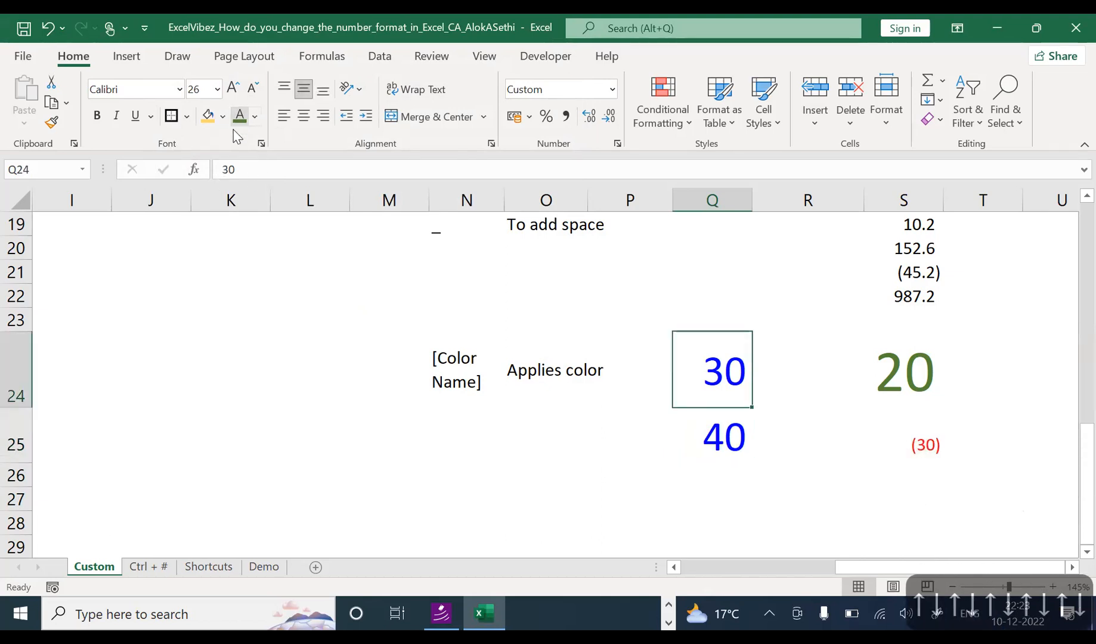
# Step: Set the font colour to dark blue from the Font Color choices, then reselect Q24
pyautogui.click(254, 116)
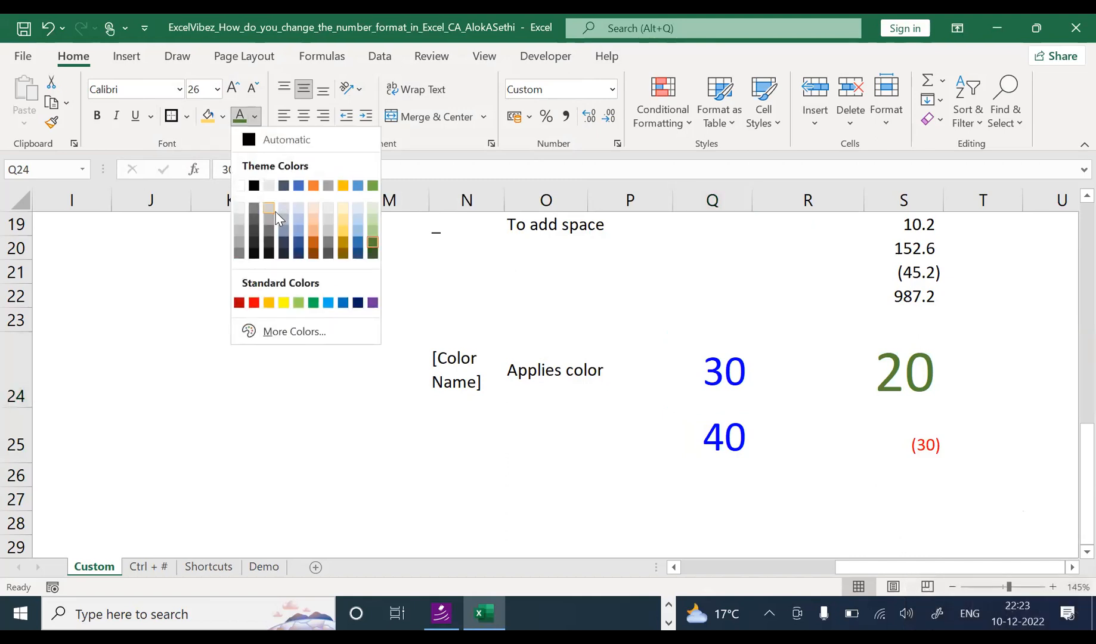
pyautogui.click(276, 209)
pyautogui.click(254, 117)
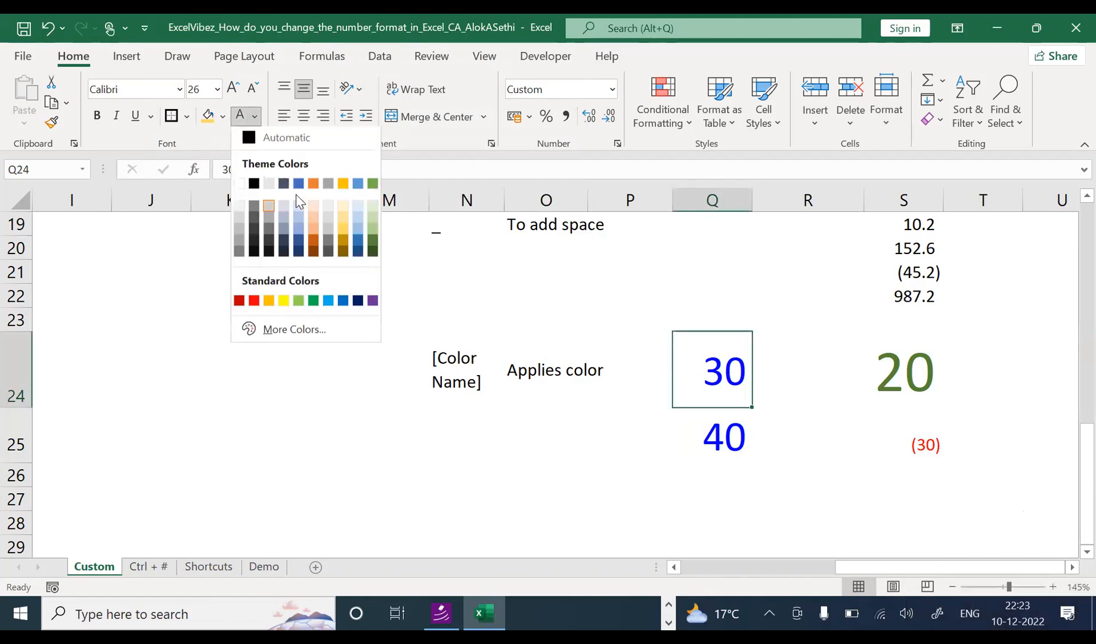
pyautogui.click(358, 254)
pyautogui.click(364, 250)
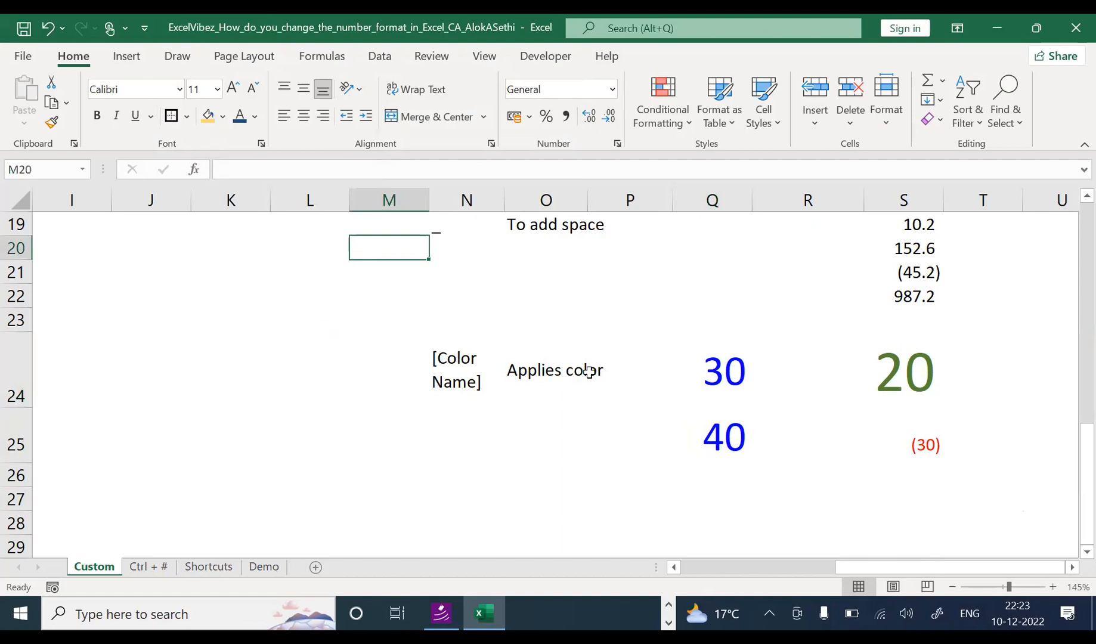
pyautogui.click(680, 373)
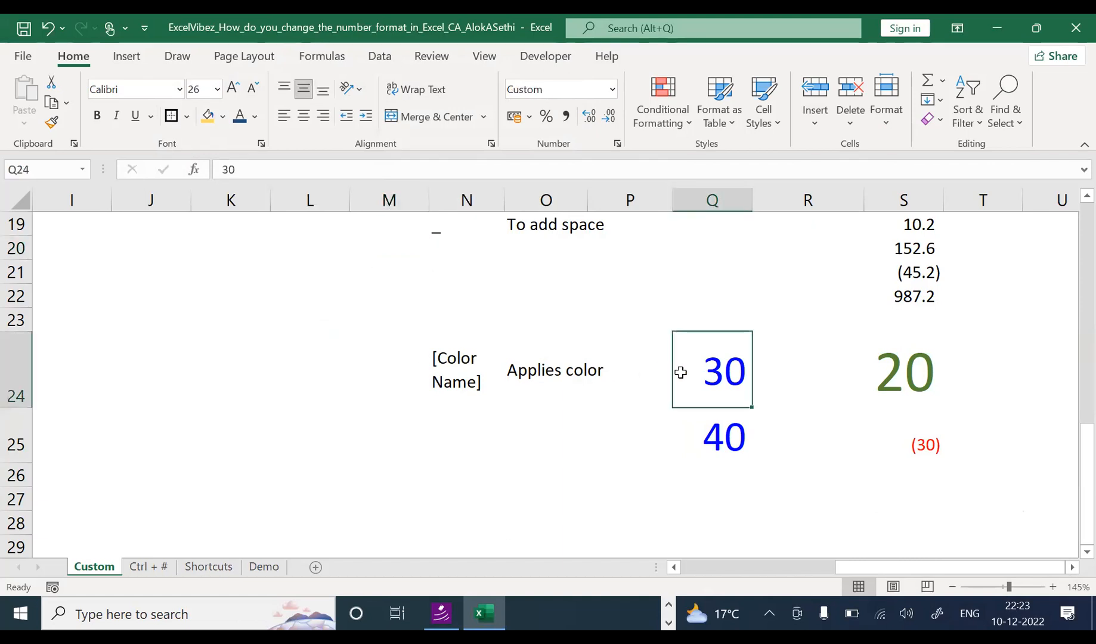
# Step: Change Q24's custom code from [Blue]0 to [Green]0 so its 30 shows green
pyautogui.hotkey('ctrl', '1')
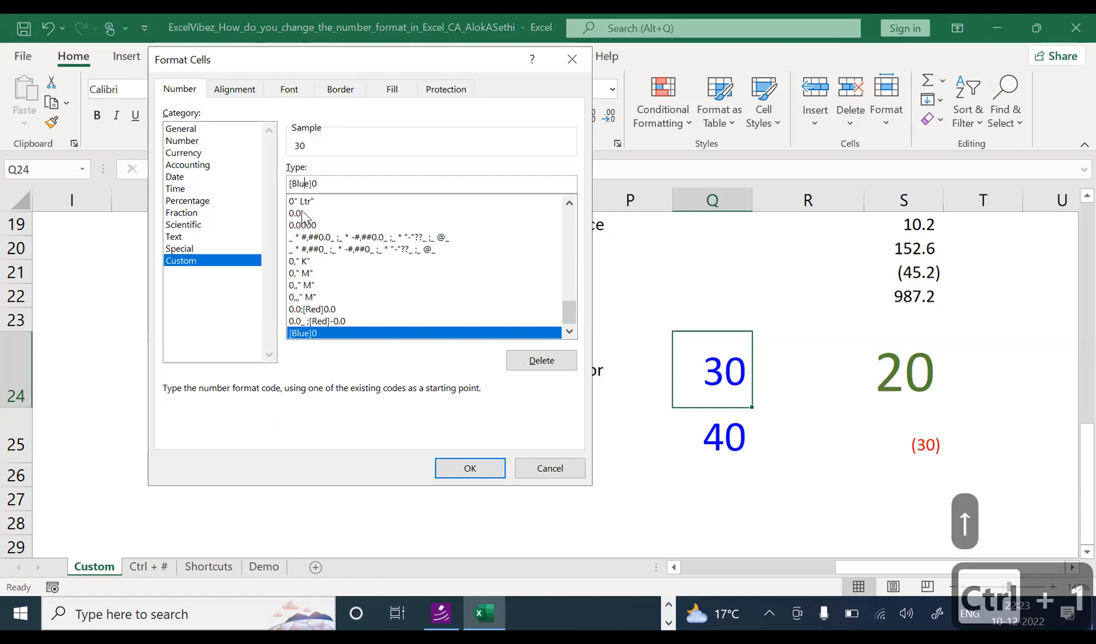
pyautogui.press('Right')
pyautogui.press('BackSpace')
pyautogui.press('BackSpace')
pyautogui.press('BackSpace')
pyautogui.press('BackSpace')
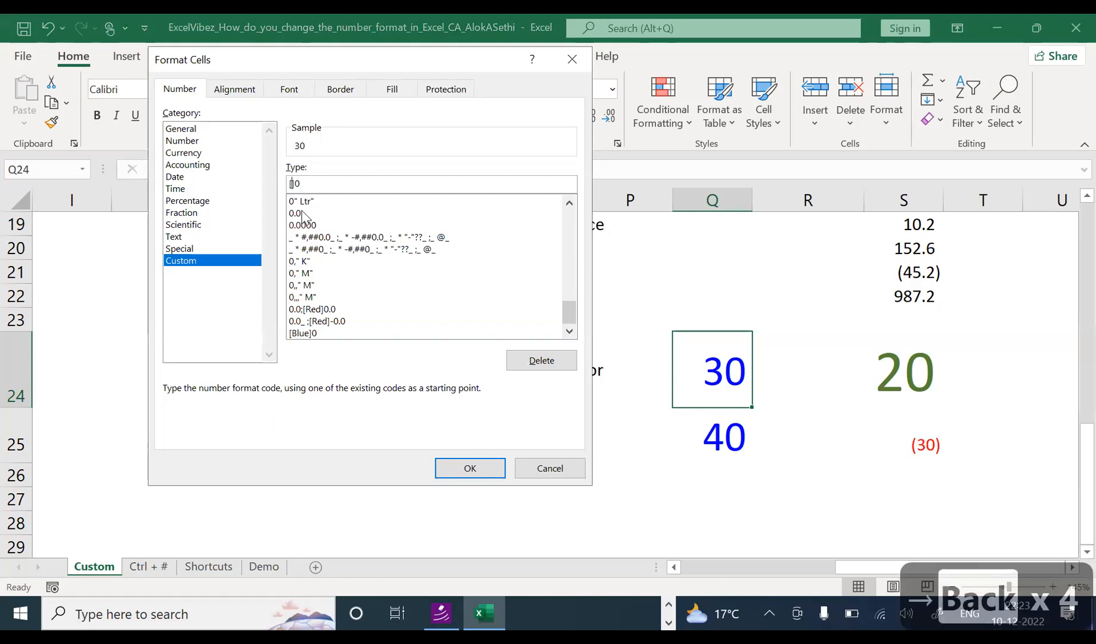
pyautogui.write('Green')
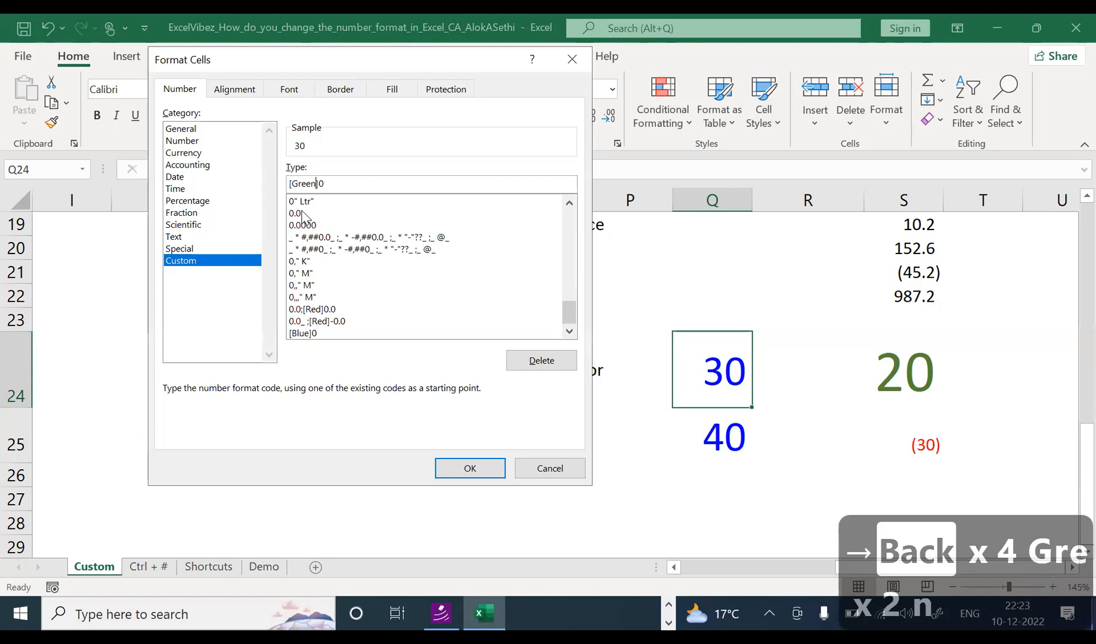
pyautogui.press('Return')
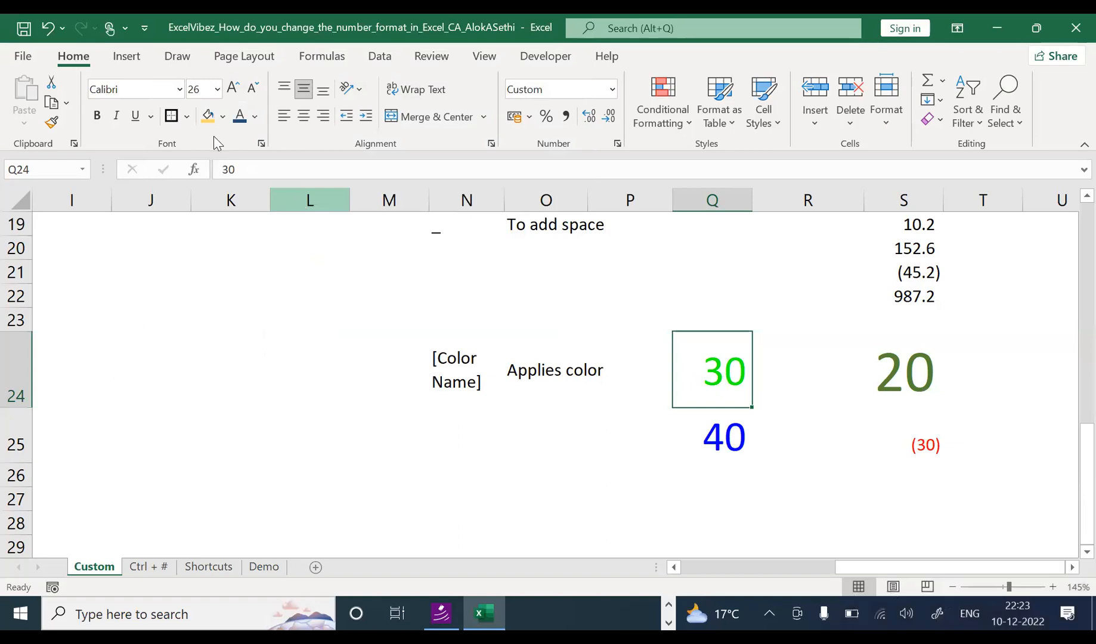
# Step: Give Q24 a dark blue fill colour behind its green 30
pyautogui.click(210, 118)
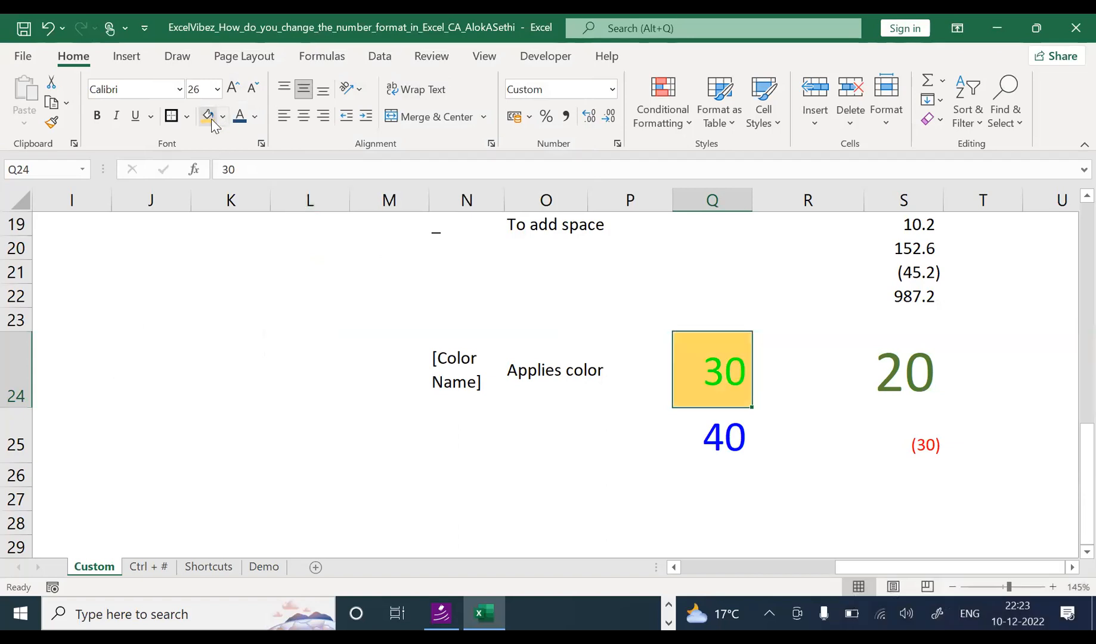
pyautogui.click(223, 116)
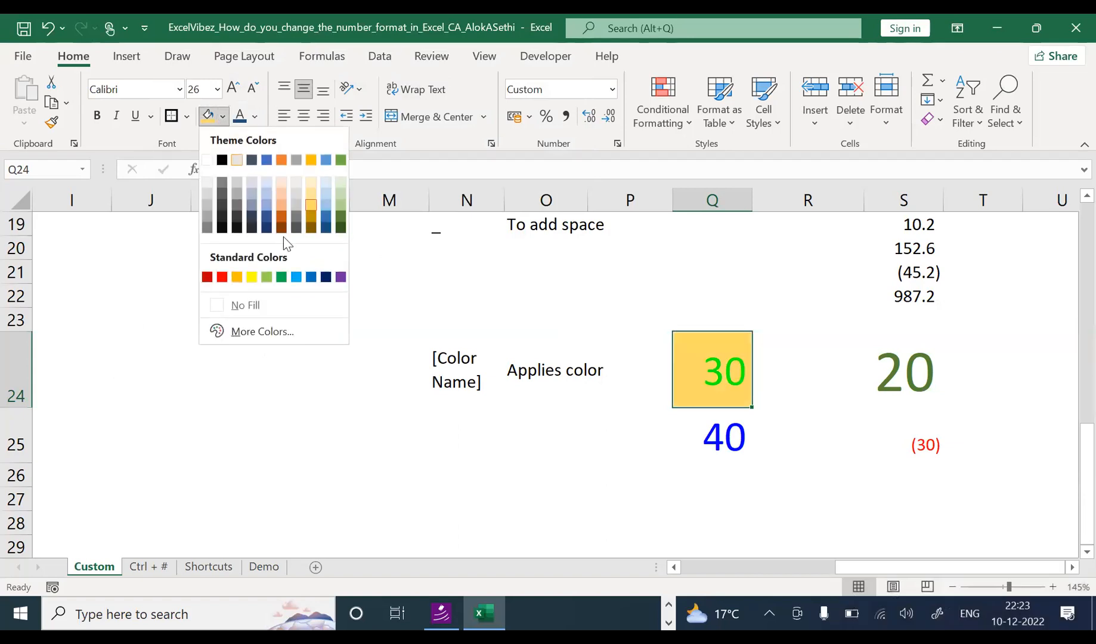
pyautogui.click(326, 228)
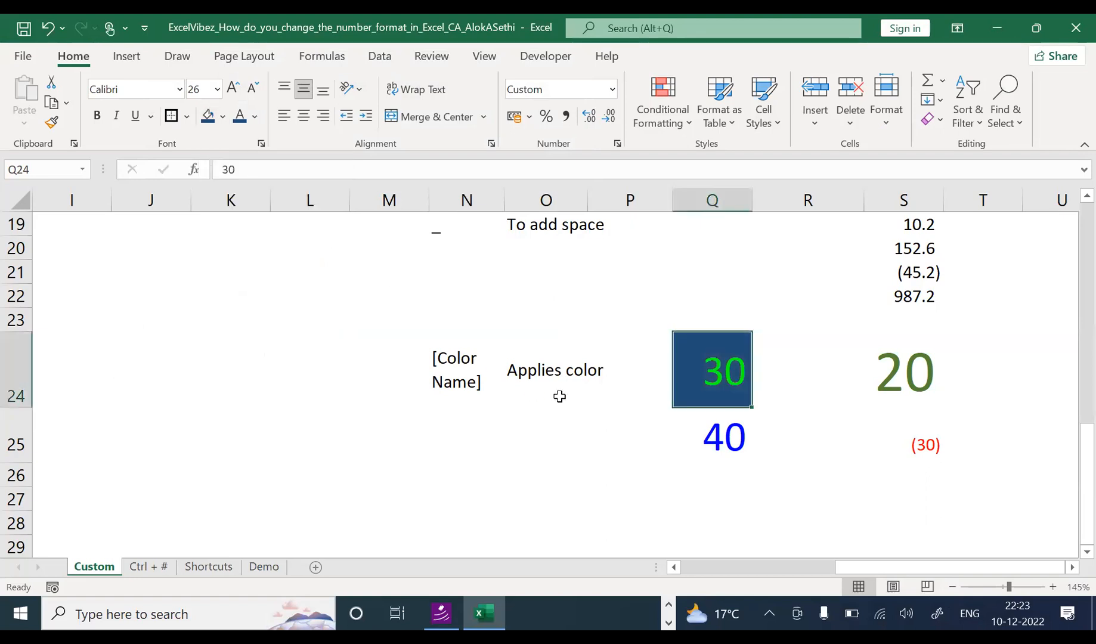
# Step: Check cell Q25's contents without changes and open its [Blue]0 number format settings
pyautogui.click(675, 420)
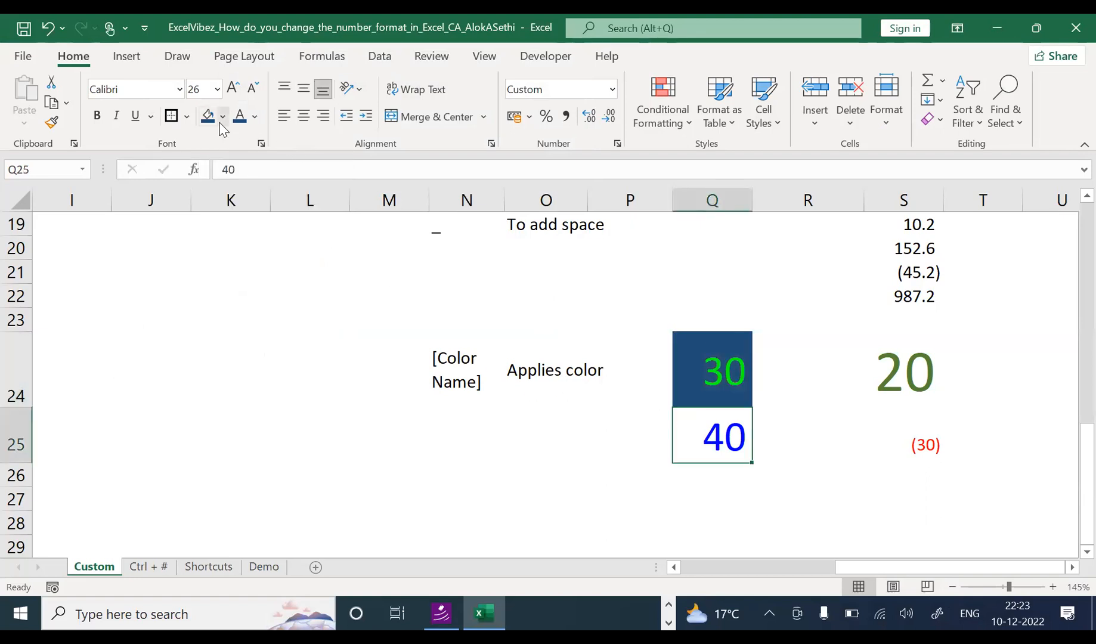
pyautogui.press('F2')
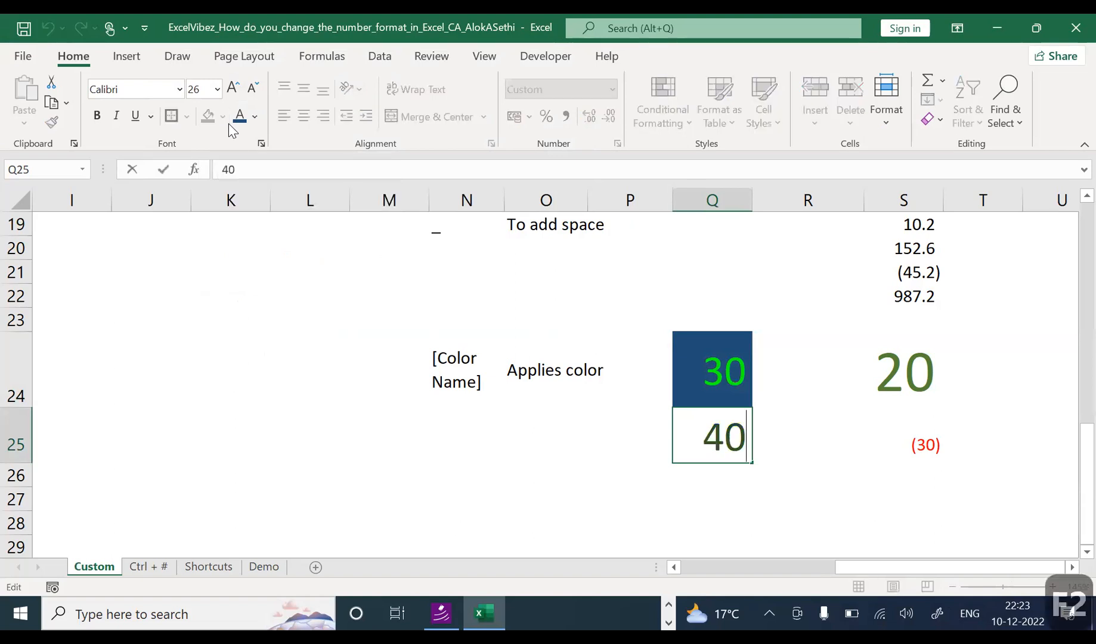
pyautogui.press('Escape')
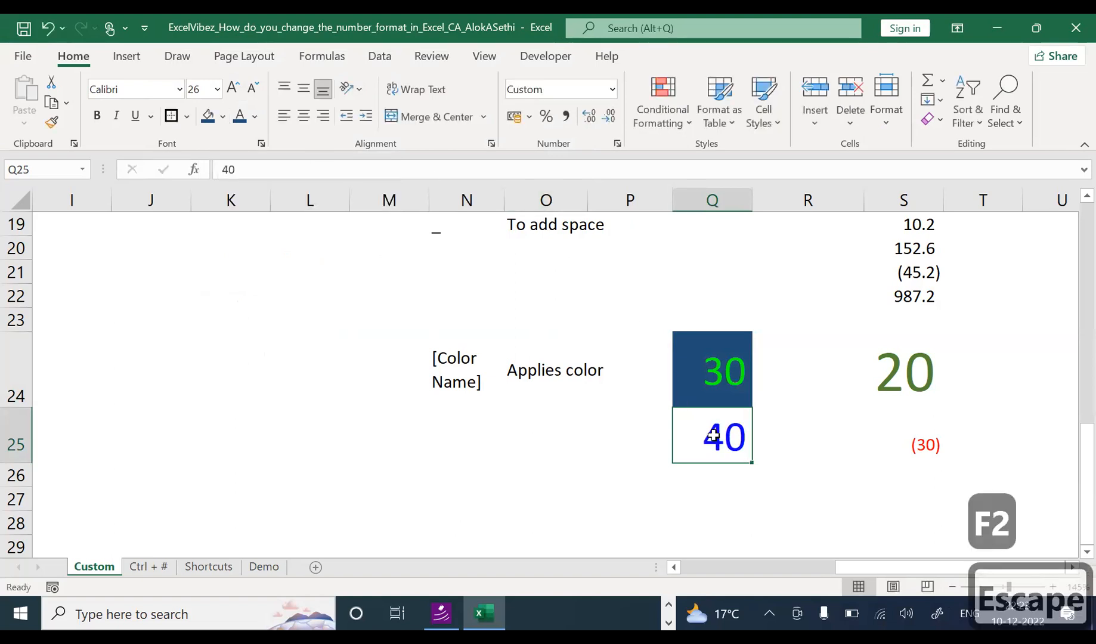
pyautogui.hotkey('ctrl', '1')
# Step: Change Q25's custom code from [Blue]0 to [red]0 so its 40 shows red
pyautogui.click(301, 183)
pyautogui.press('Right')
pyautogui.press('Right')
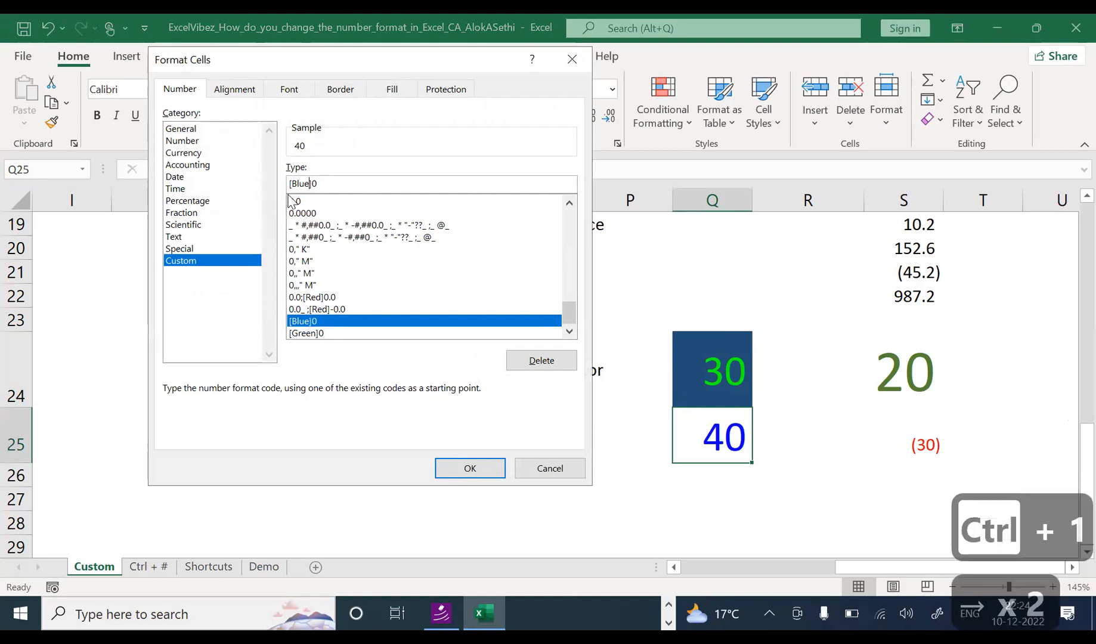
pyautogui.press('BackSpace')
pyautogui.press('BackSpace')
pyautogui.press('BackSpace')
pyautogui.press('BackSpace')
pyautogui.write('red')
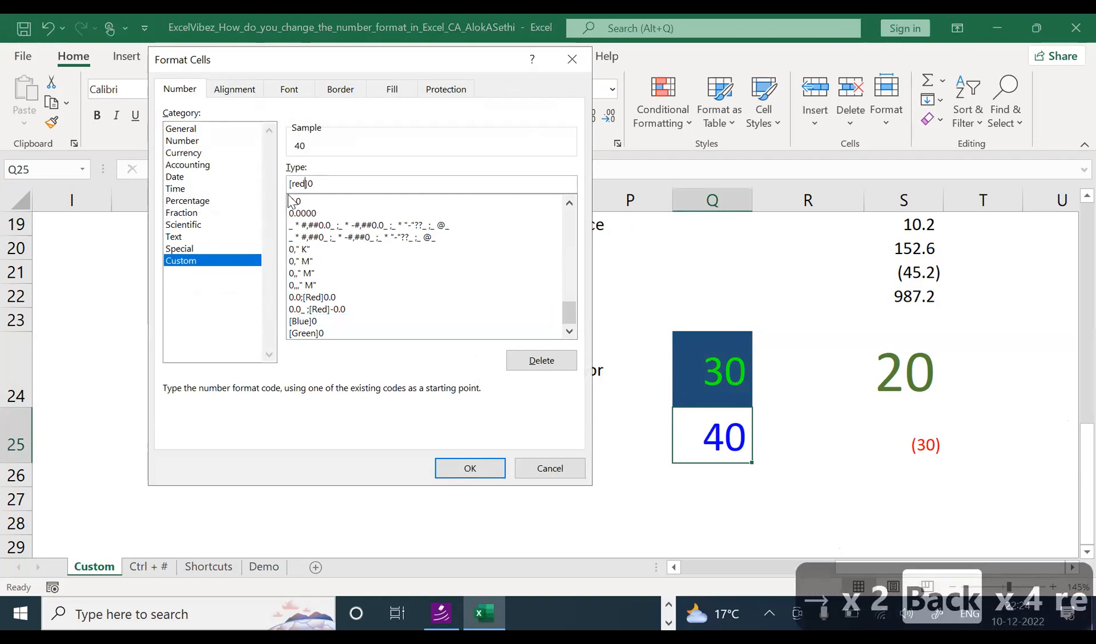
pyautogui.press('Return')
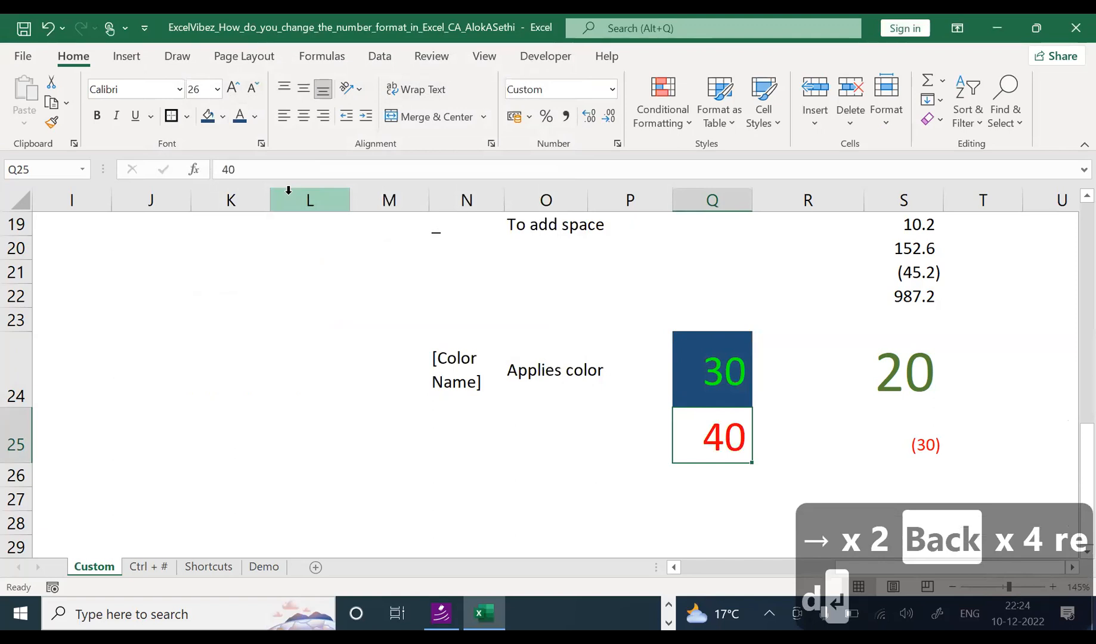
# Step: Give Q25 a light orange fill, then select S25 holding the (30) example
pyautogui.click(209, 116)
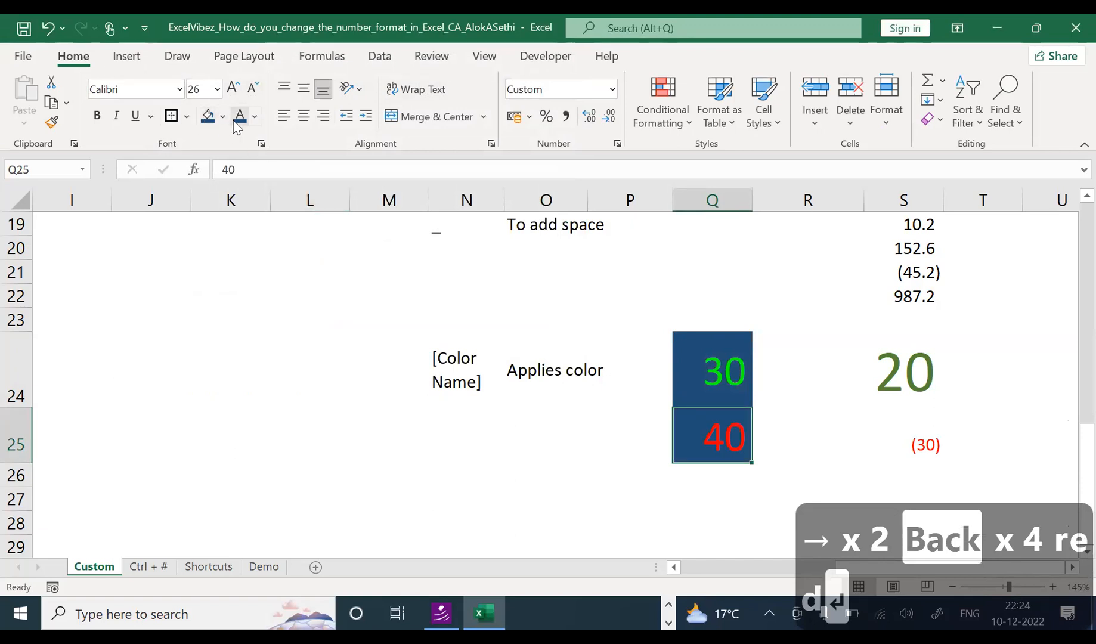
pyautogui.click(223, 117)
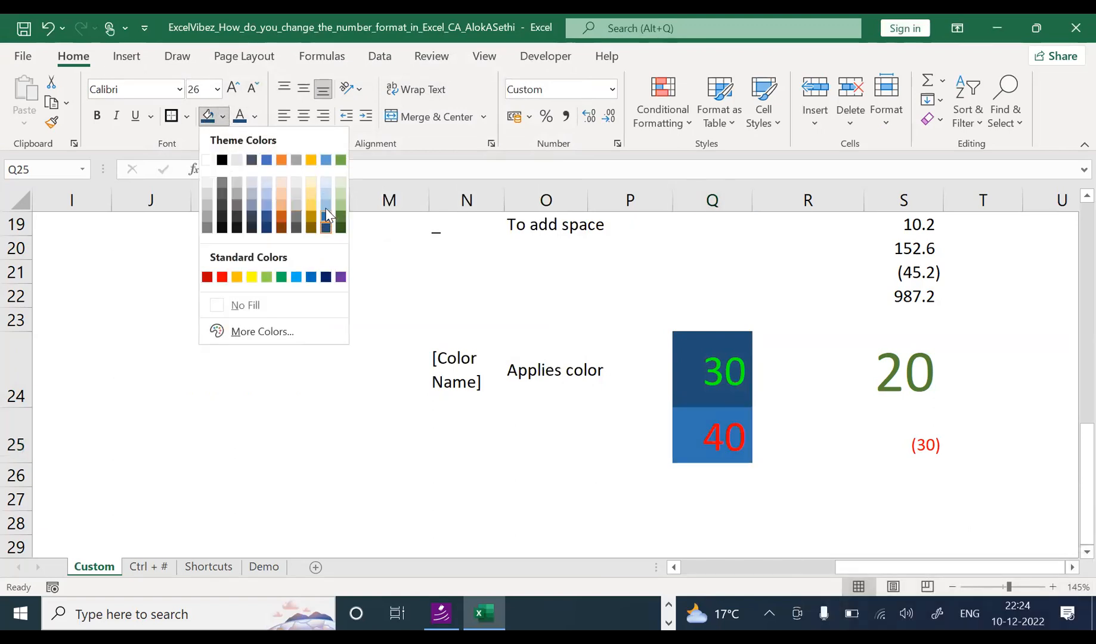
pyautogui.click(281, 206)
pyautogui.click(510, 399)
pyautogui.click(710, 372)
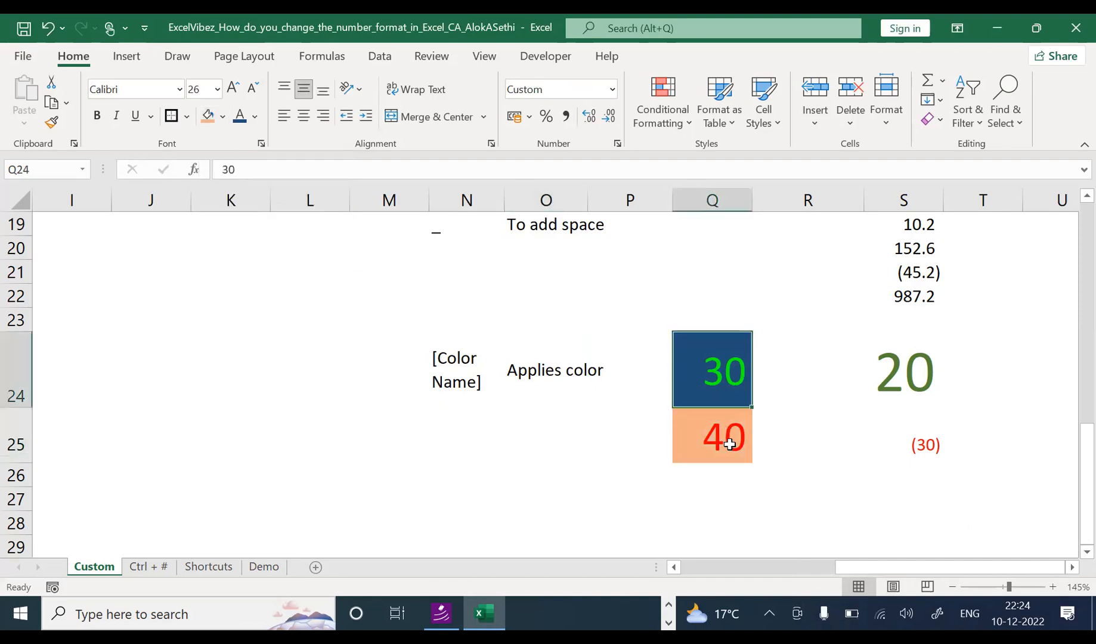
pyautogui.click(729, 440)
pyautogui.click(926, 451)
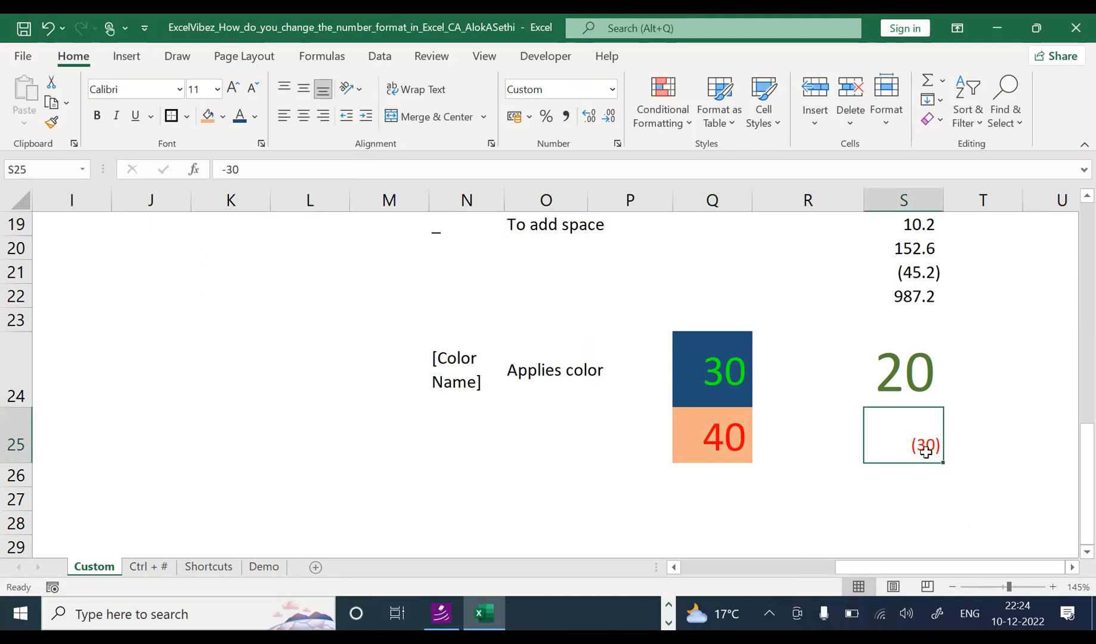
# Step: Inspect S25's 0;[Red](0) format code, then close Format Cells without changes
pyautogui.hotkey('ctrl', '1')
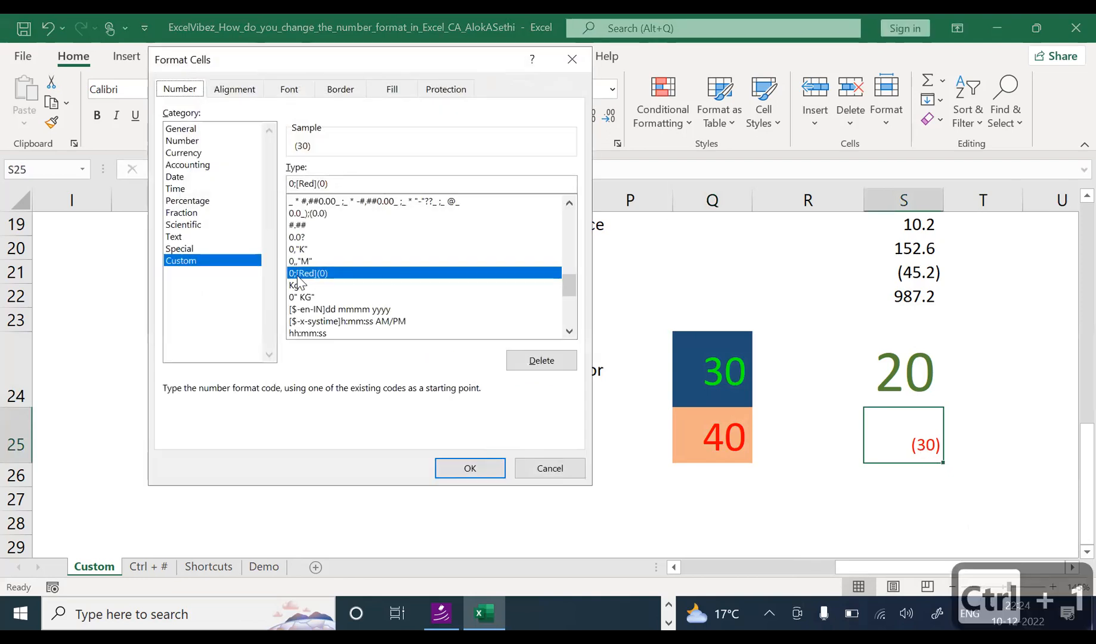
pyautogui.click(295, 186)
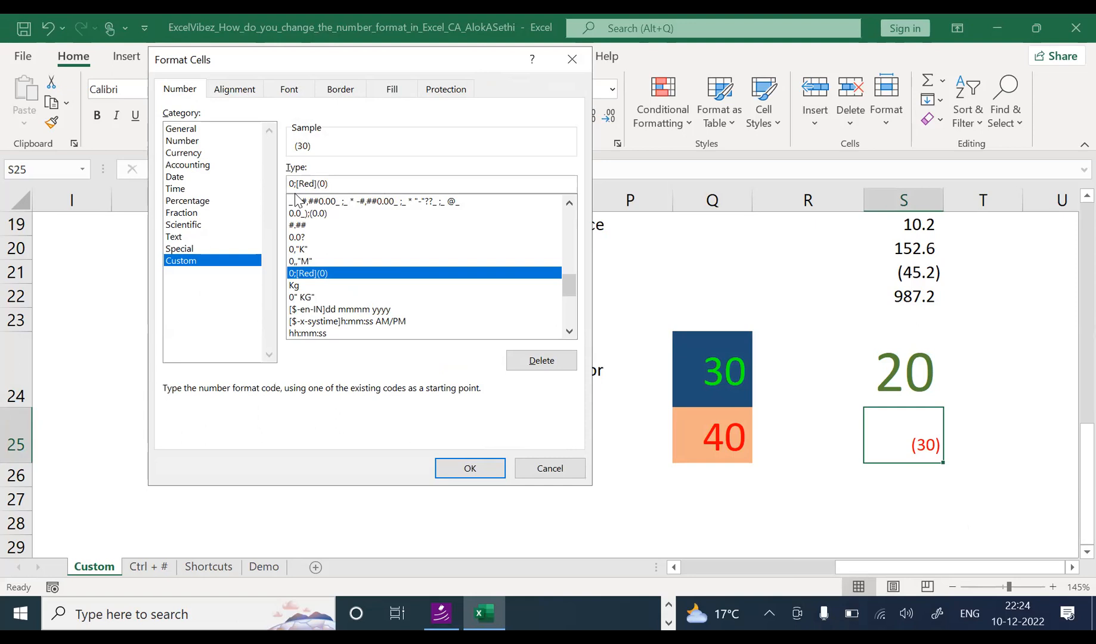
pyautogui.press('Right')
pyautogui.press('Right')
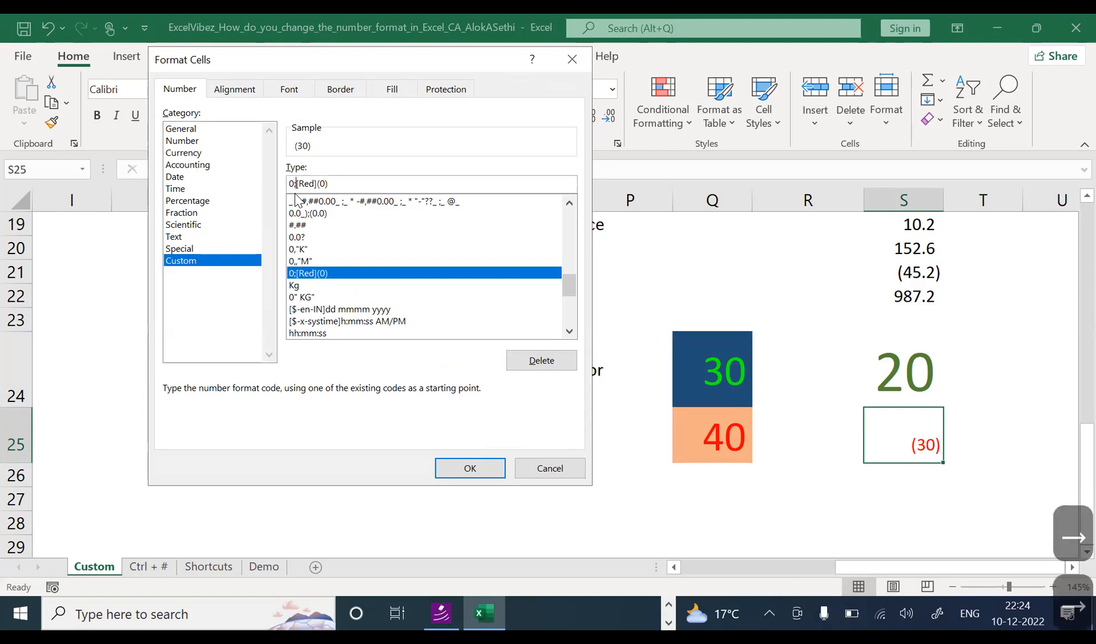
pyautogui.press('Right')
pyautogui.press('Right')
pyautogui.press('Right')
pyautogui.press('Right')
pyautogui.press('Right')
pyautogui.press('Right')
pyautogui.press('Right')
pyautogui.press('Right')
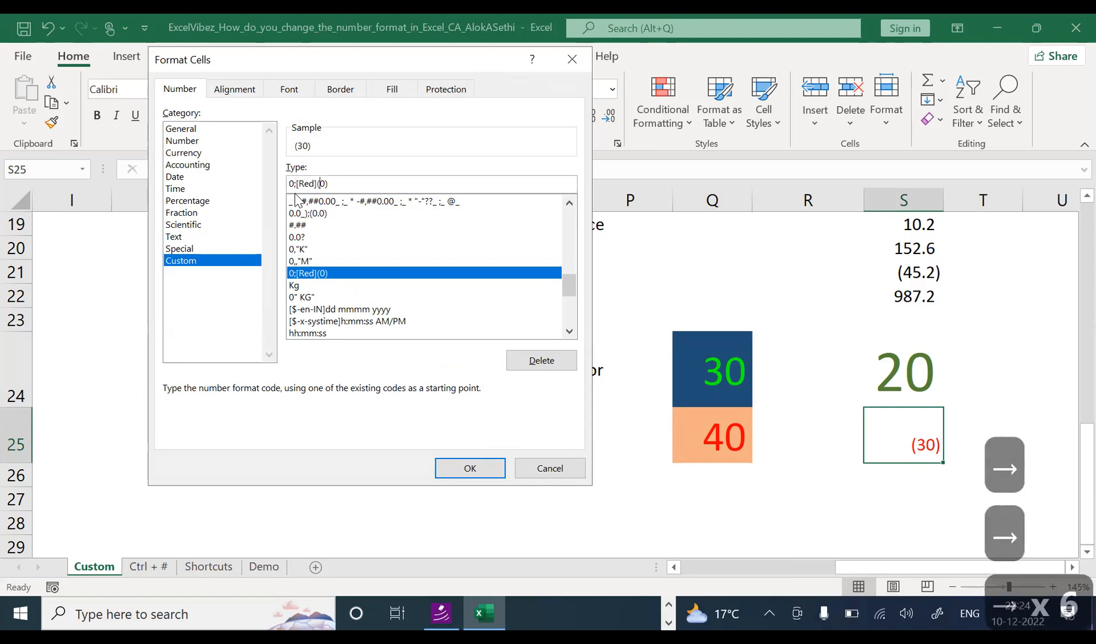
pyautogui.press('Left')
pyautogui.press('Left')
pyautogui.press('Left')
pyautogui.press('Left')
pyautogui.press('Left')
pyautogui.press('Left')
pyautogui.press('Left')
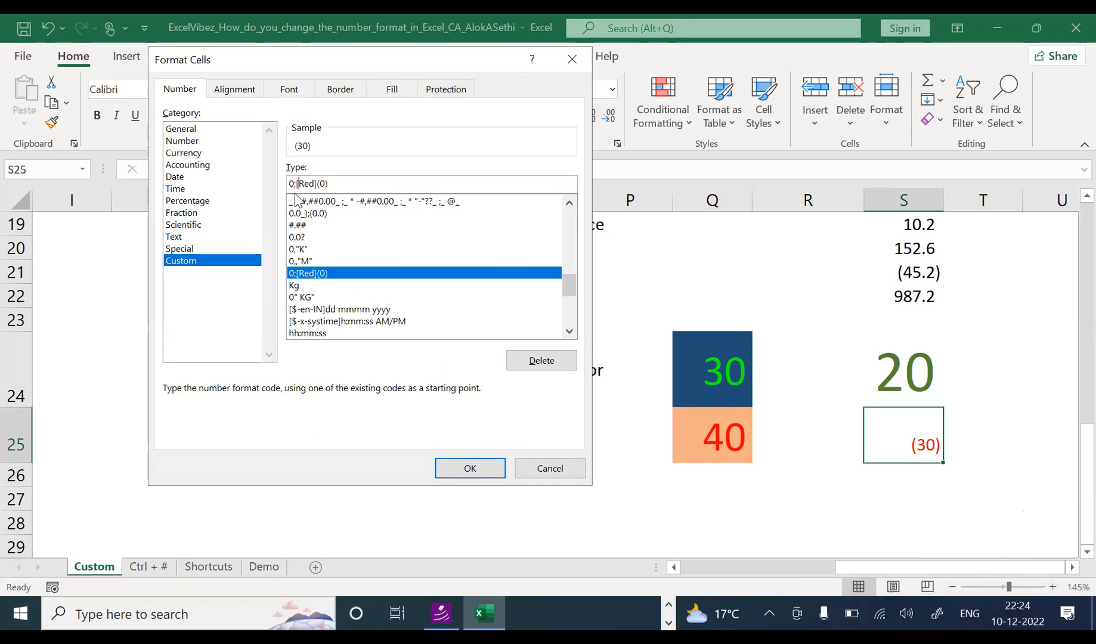
pyautogui.press('Escape')
pyautogui.press('Up')
pyautogui.press('Up')
pyautogui.press('Up')
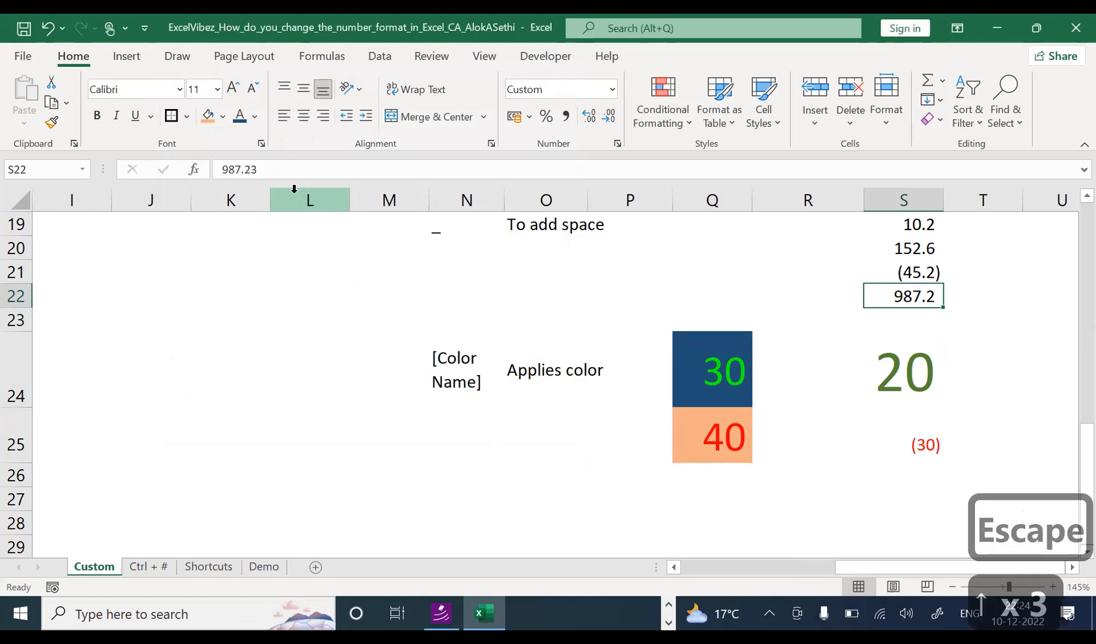
pyautogui.press('F2')
pyautogui.press('Left')
pyautogui.press('Left')
pyautogui.press('Left')
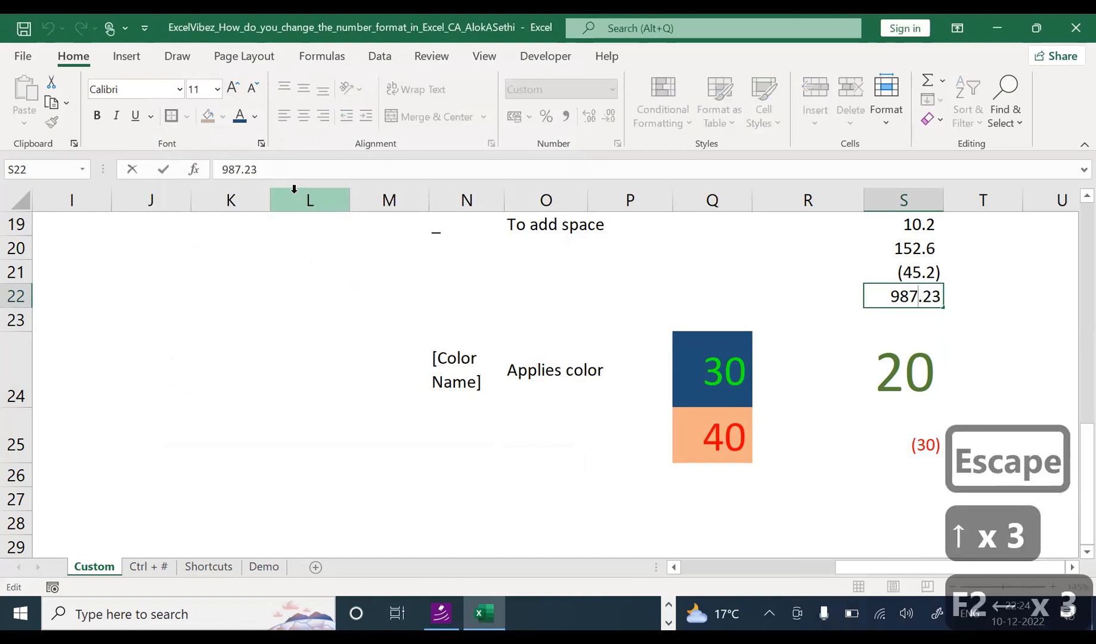
pyautogui.hotkey('shift', 'Left')
pyautogui.hotkey('shift', 'Left')
pyautogui.hotkey('shift', 'Left')
pyautogui.hotkey('shift', 'Left')
pyautogui.press('Right')
pyautogui.press('Right')
pyautogui.press('Right')
pyautogui.press('Right')
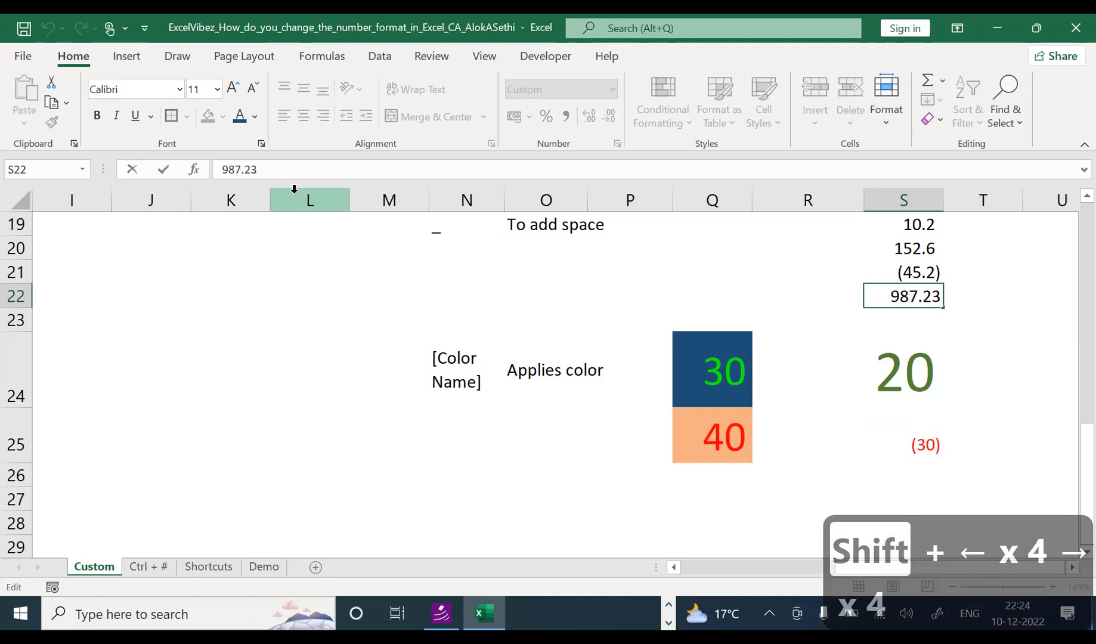
pyautogui.press('Left')
pyautogui.press('Left')
pyautogui.press('Left')
pyautogui.hotkey('shift', 'Left')
pyautogui.hotkey('shift', 'Left')
pyautogui.hotkey('shift', 'Left')
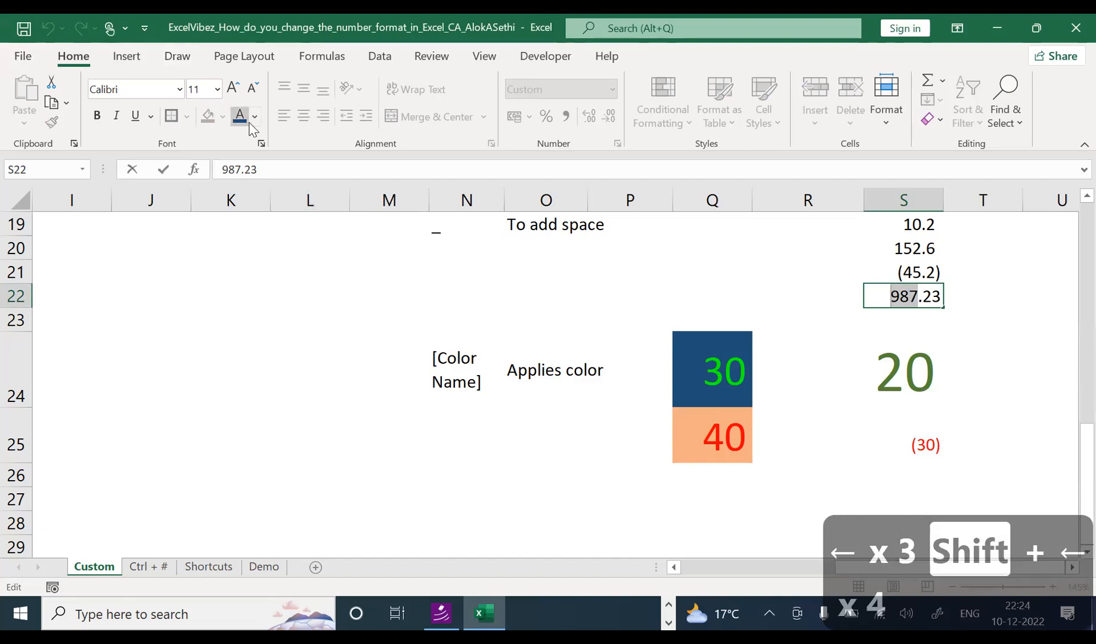
pyautogui.moveTo(923, 298); pyautogui.dragTo(956, 303)
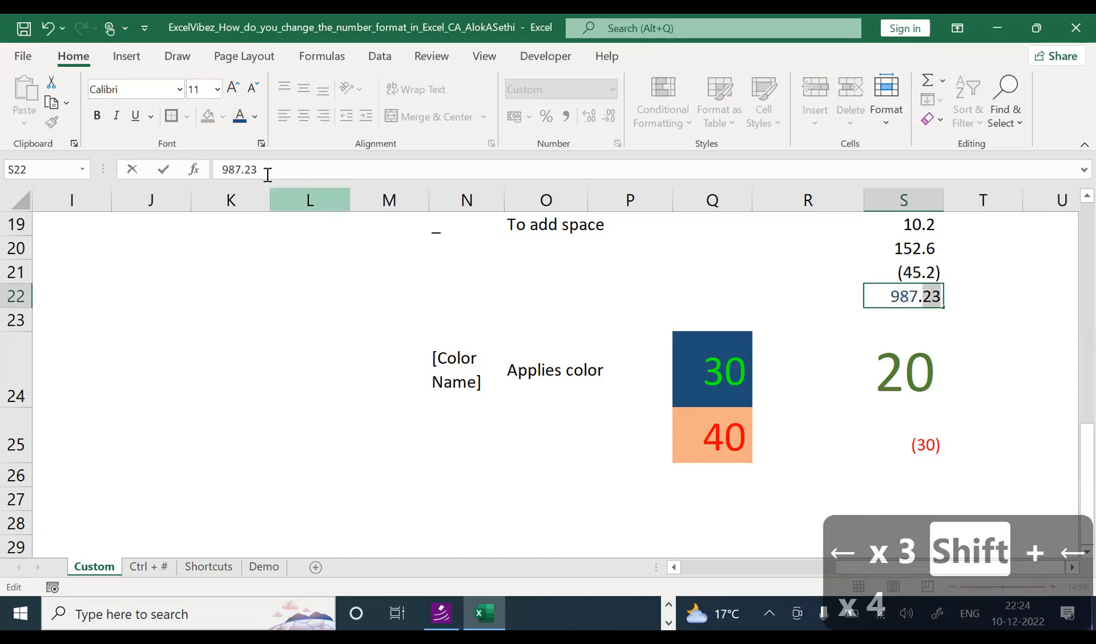
pyautogui.click(256, 118)
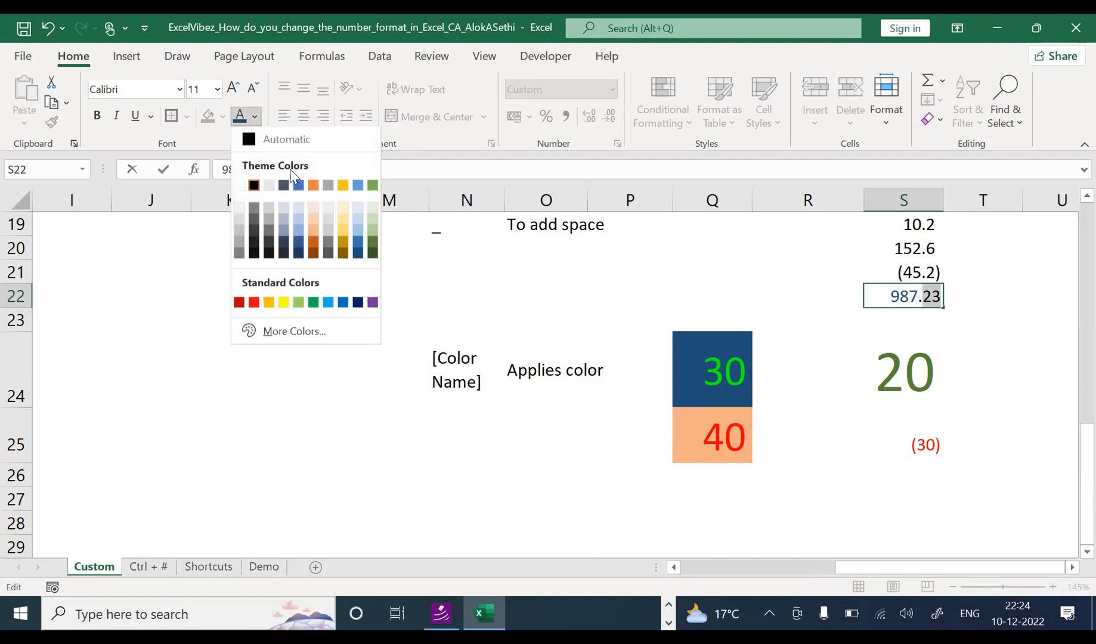
pyautogui.click(325, 246)
pyautogui.click(841, 356)
pyautogui.click(887, 301)
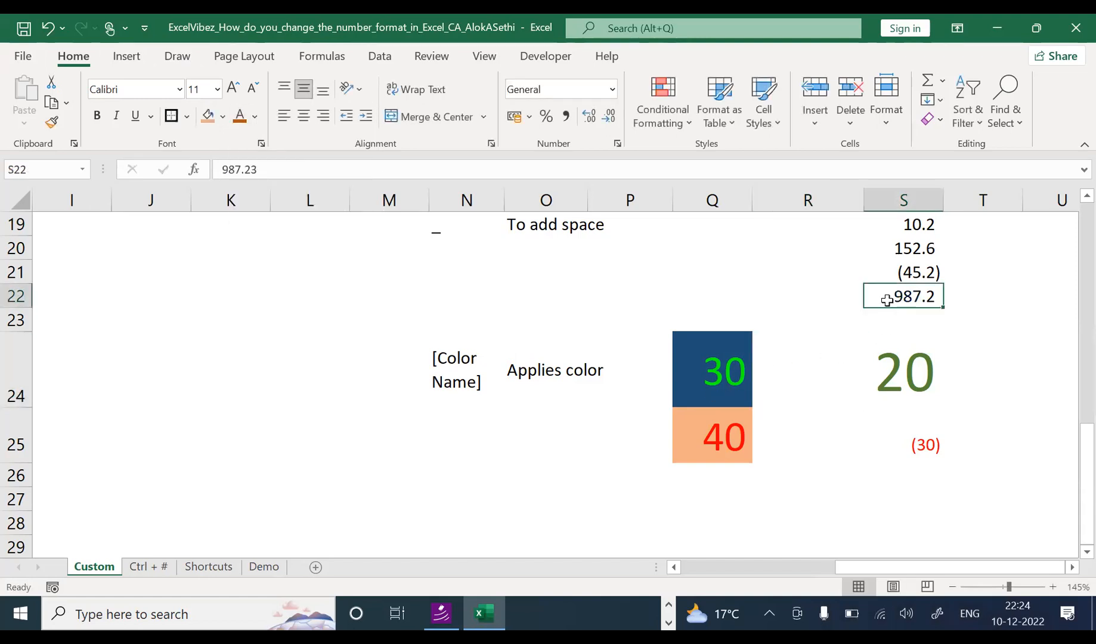
pyautogui.press('F2')
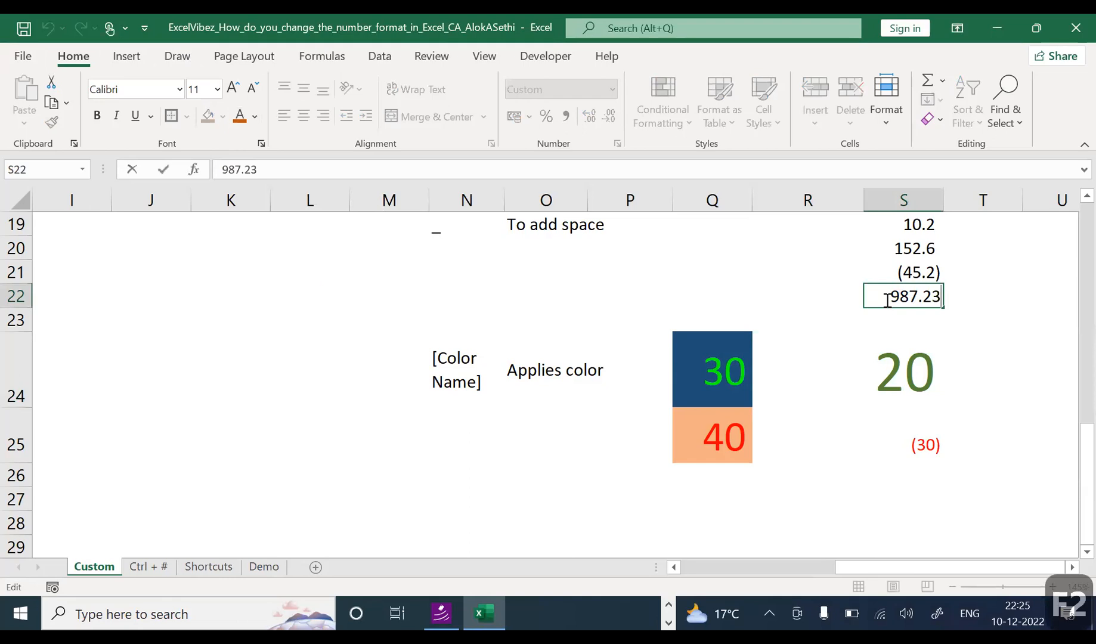
pyautogui.press('Escape')
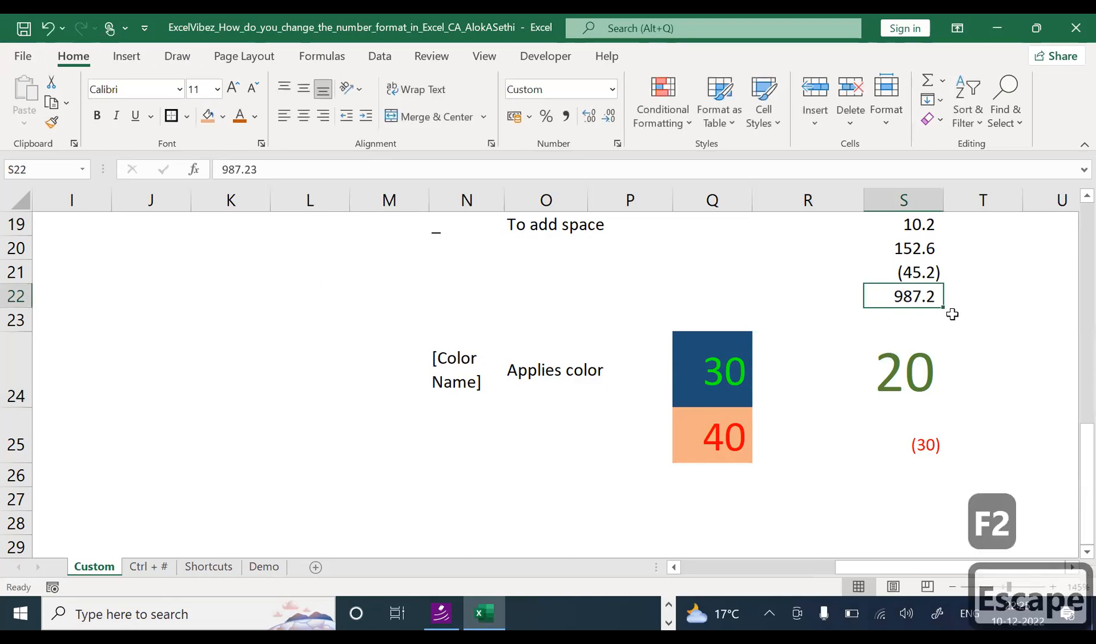
pyautogui.hotkey('ctrl', '1')
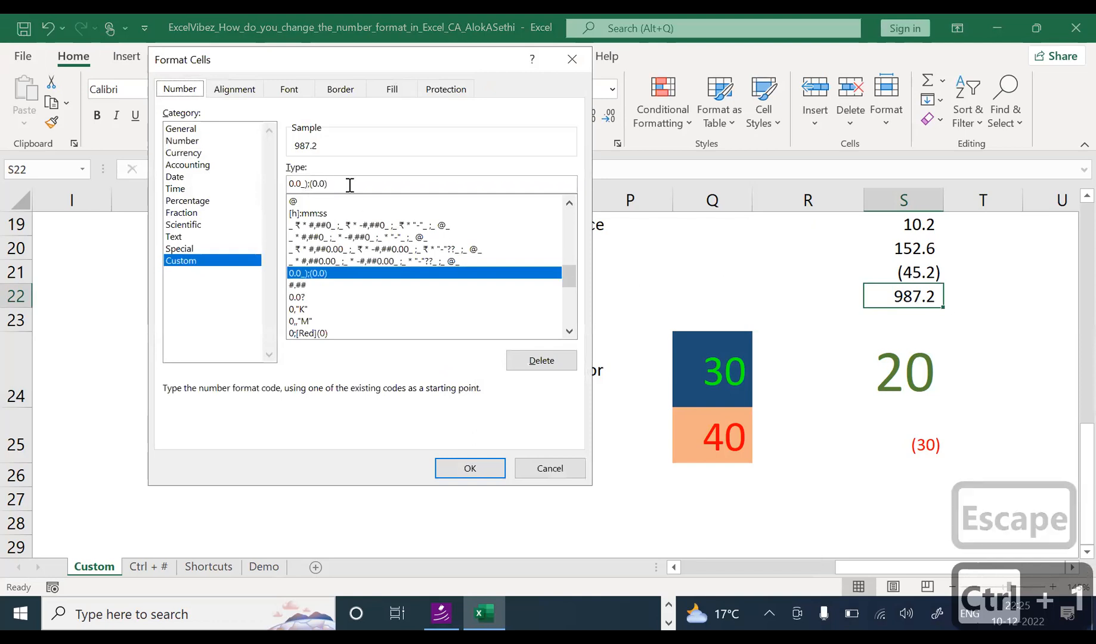
pyautogui.press('Escape')
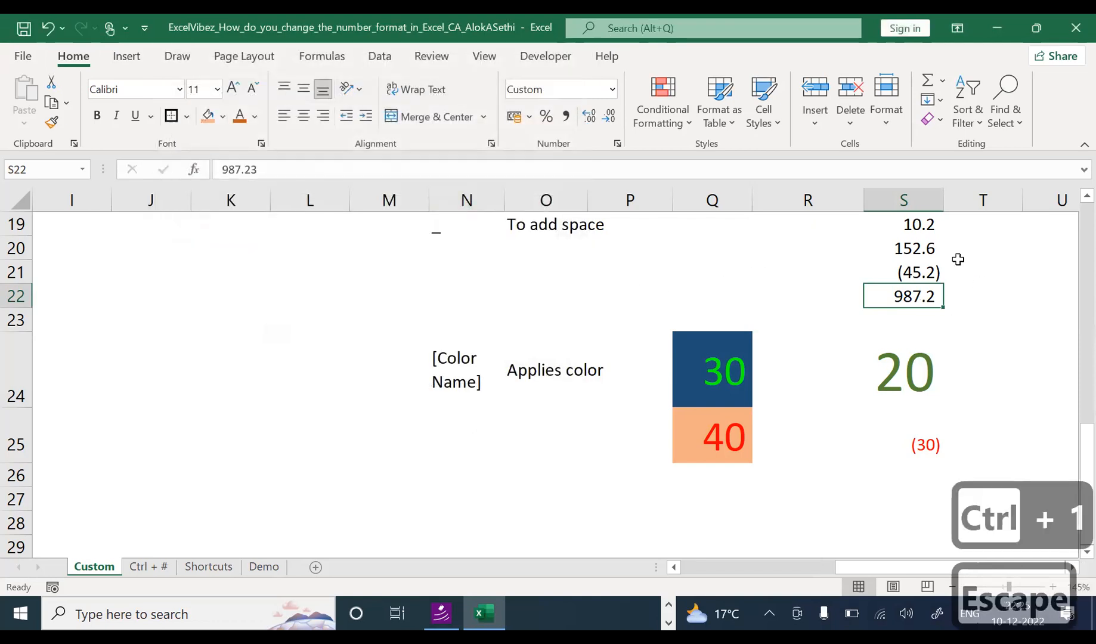
pyautogui.click(924, 235)
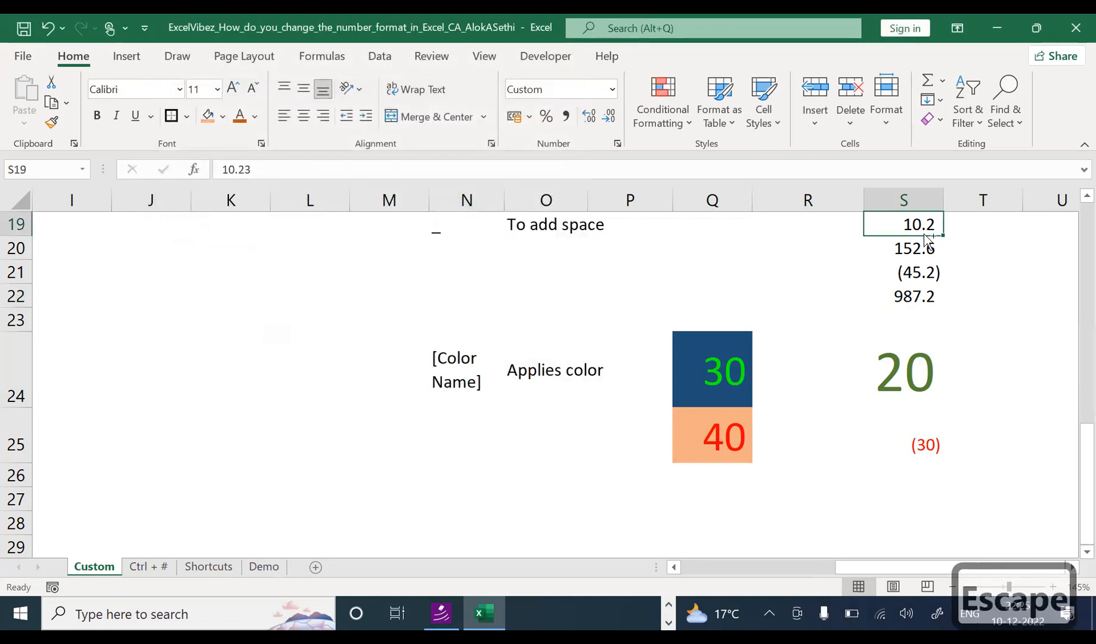
# Step: Try the custom code [Blue]0.[Red]0 on S19 and dismiss Excel's invalid-format warning
pyautogui.hotkey('ctrl', '1')
pyautogui.doubleClick(367, 179)
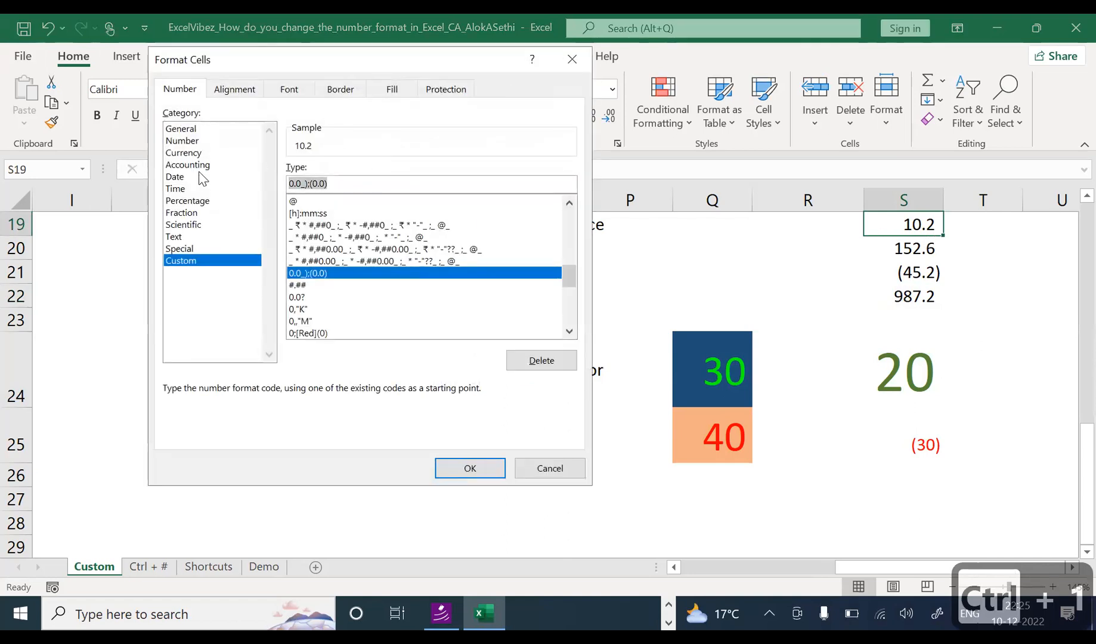
pyautogui.write('[')
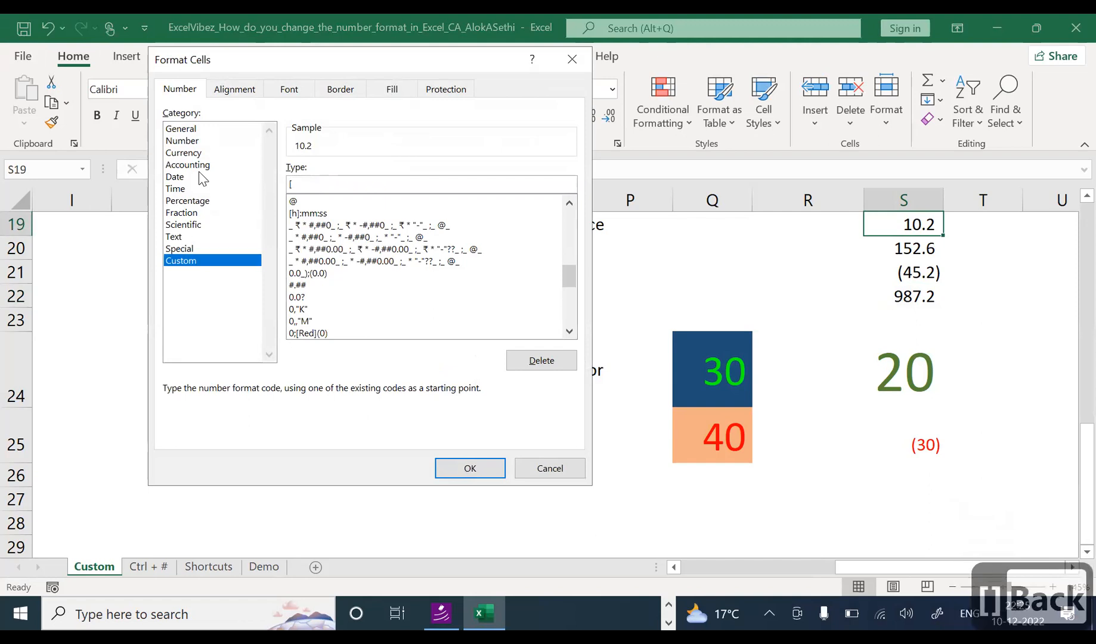
pyautogui.write('Blue')
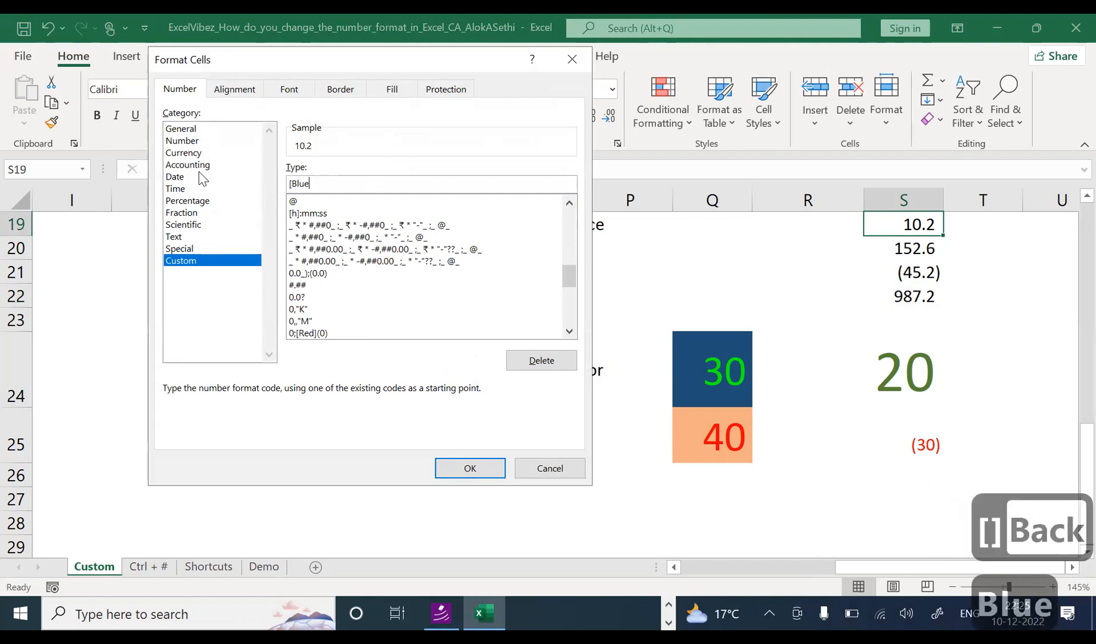
pyautogui.write(']')
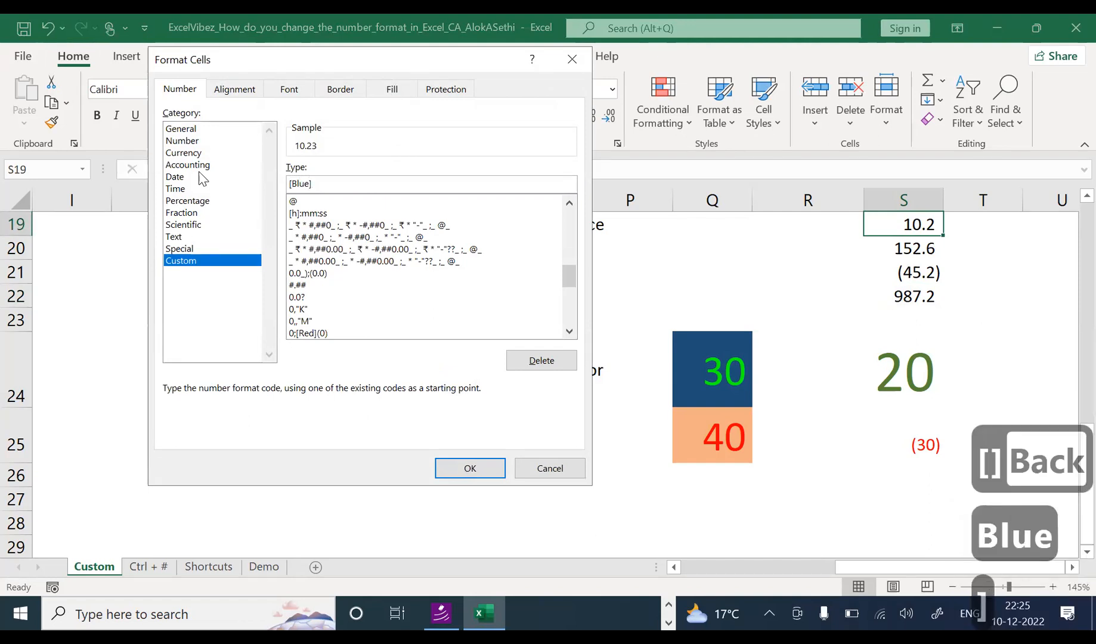
pyautogui.write('0.')
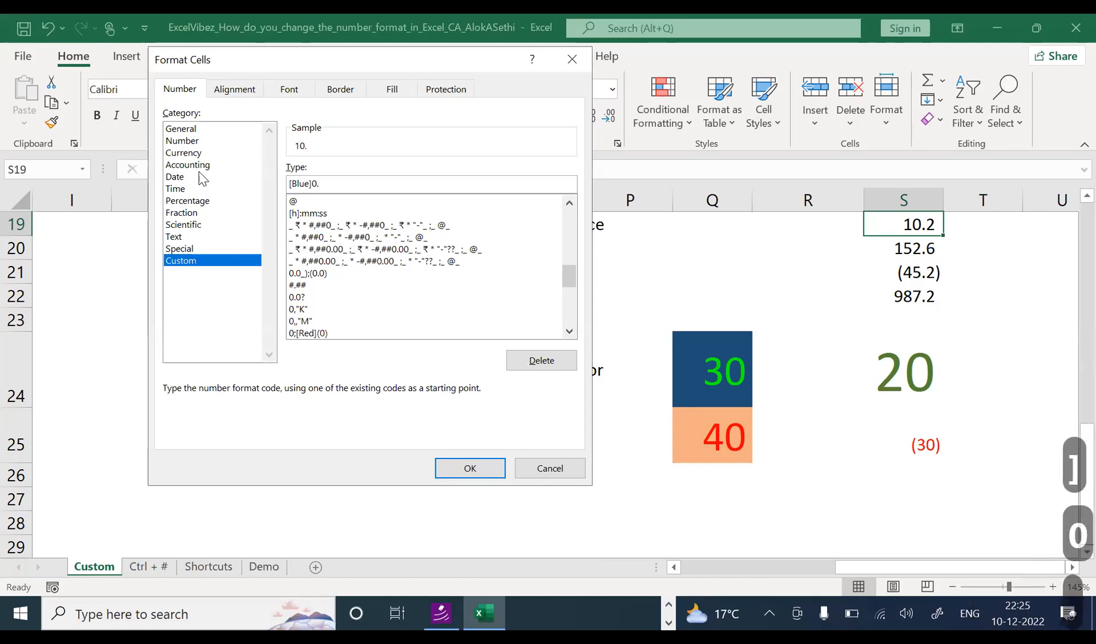
pyautogui.write('[re')
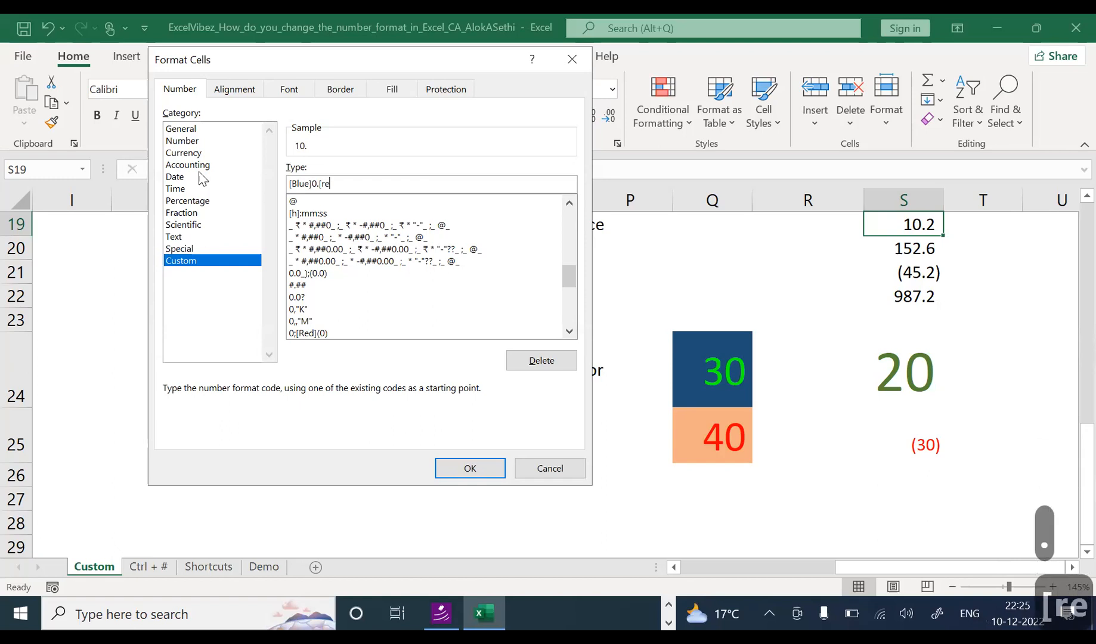
pyautogui.press('BackSpace')
pyautogui.press('BackSpace')
pyautogui.write('Red')
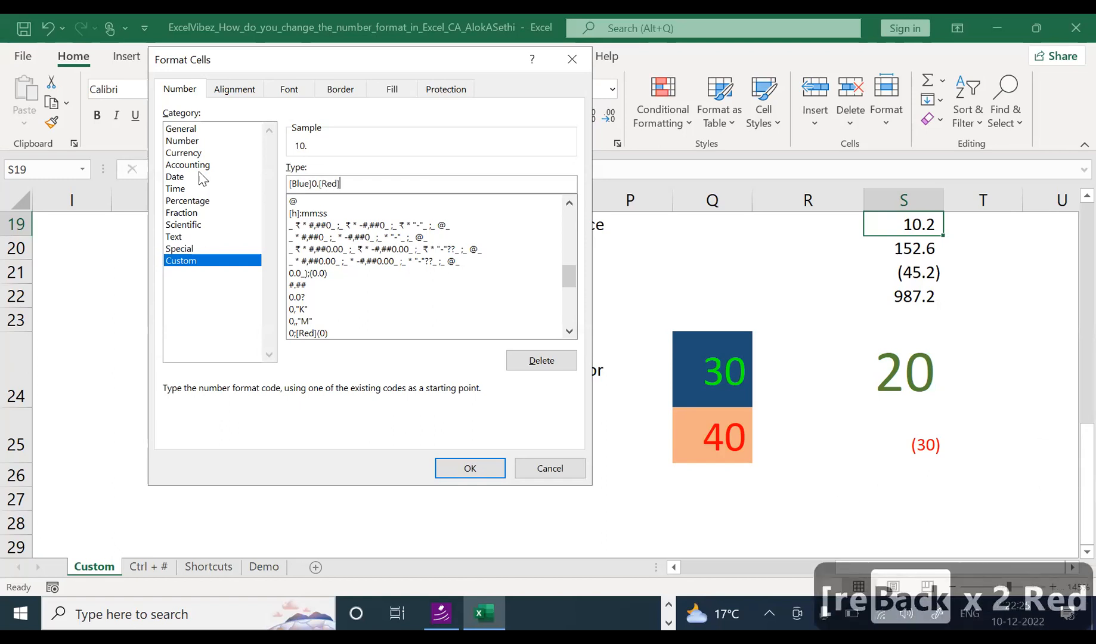
pyautogui.write(']0')
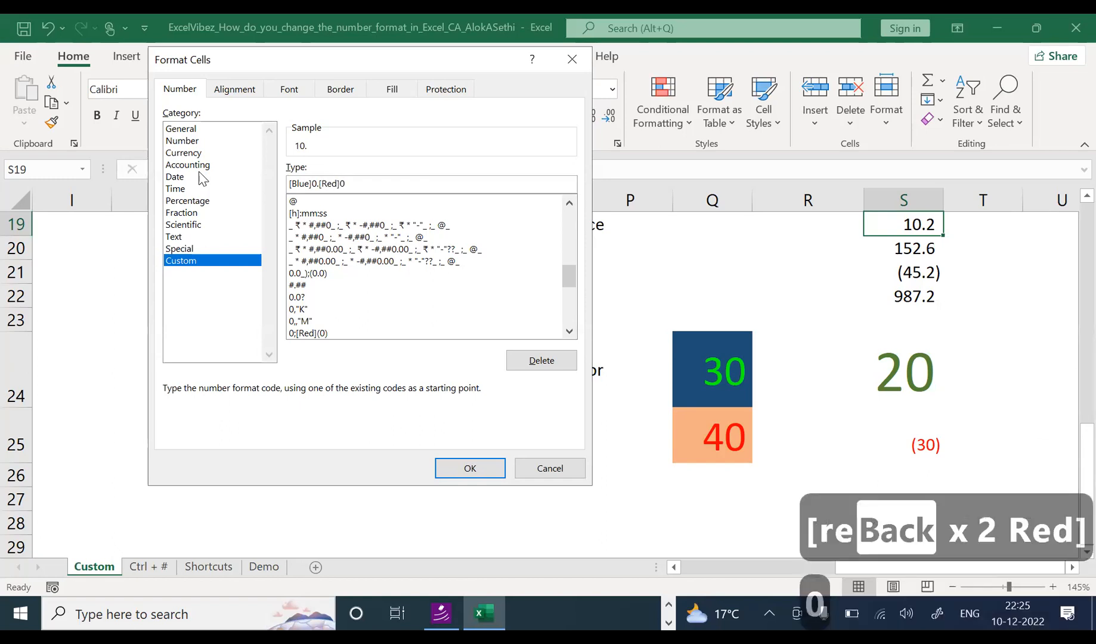
pyautogui.click(453, 478)
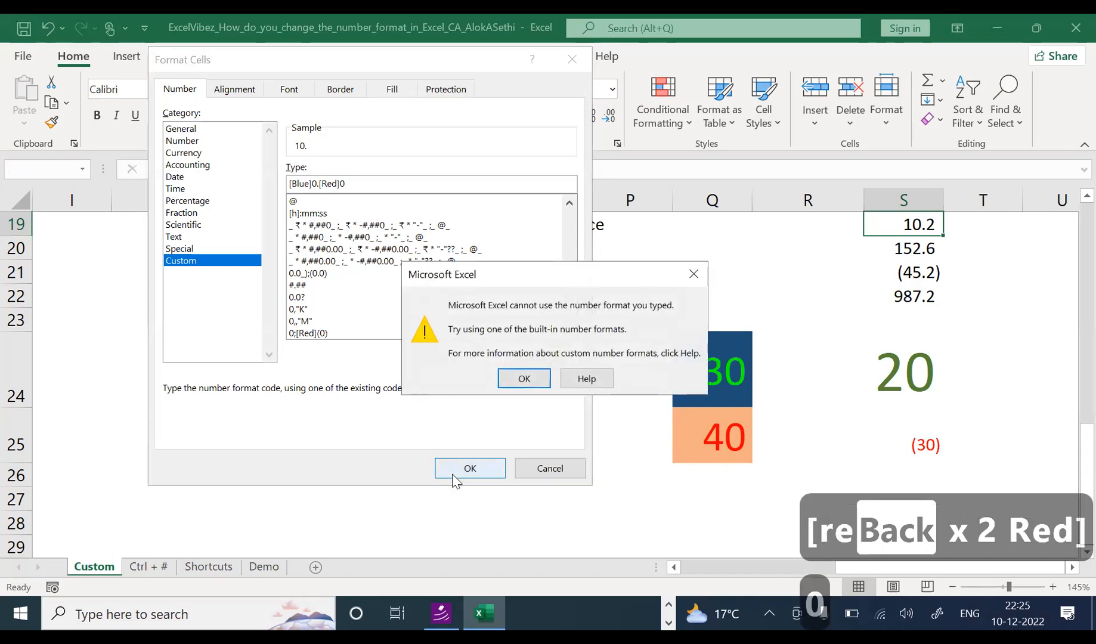
pyautogui.click(523, 378)
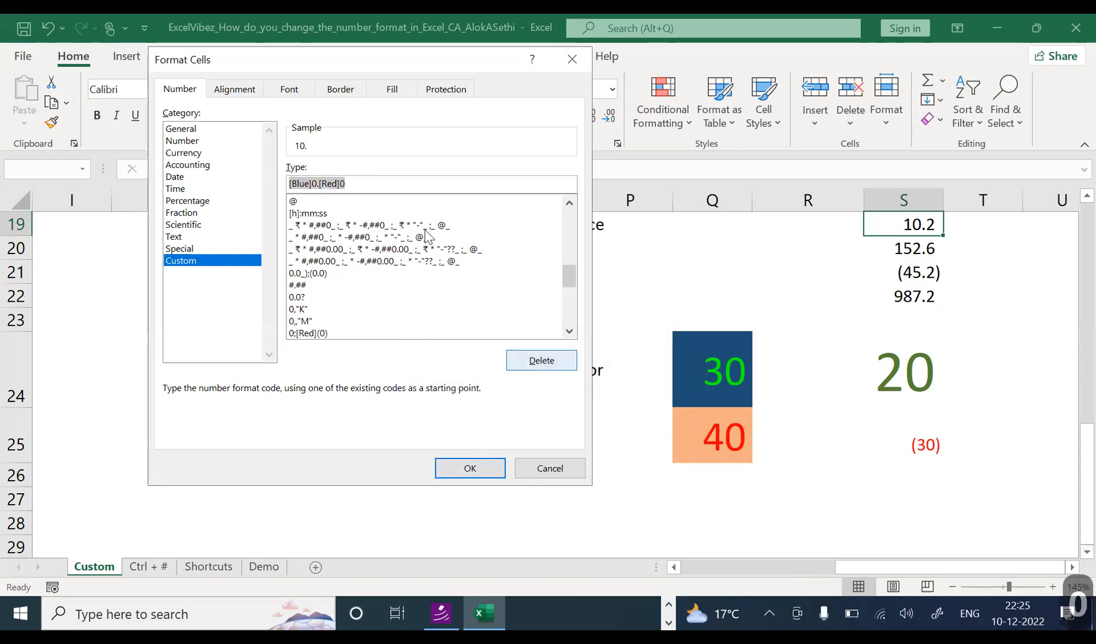
# Step: Experiment with S19's format code, trying (0) and $# endings that Excel rejects
pyautogui.click(388, 182)
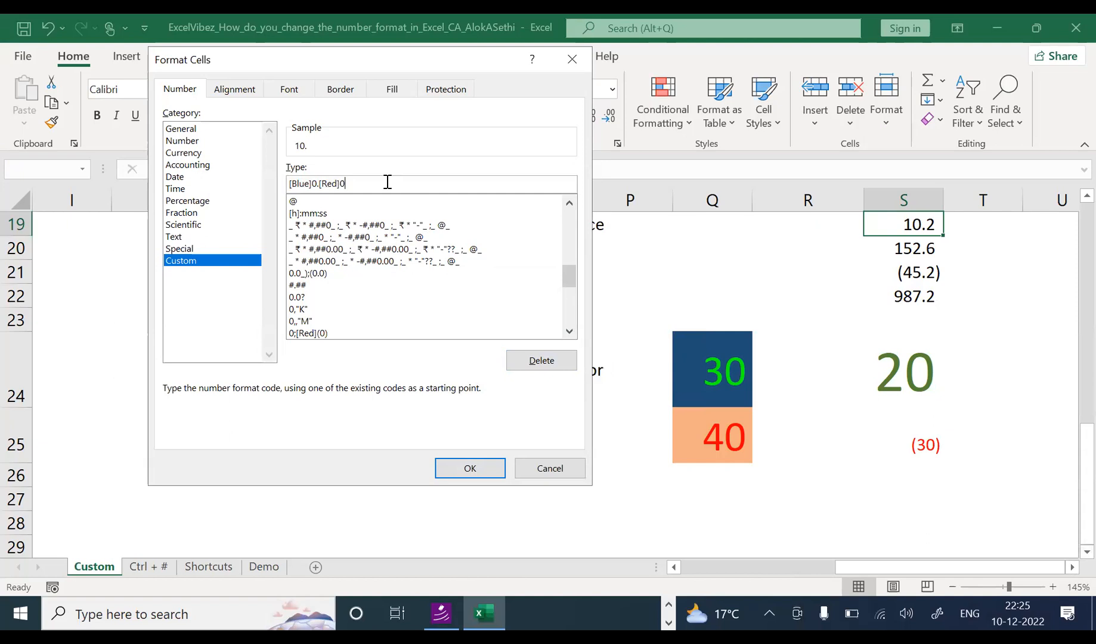
pyautogui.press('Left')
pyautogui.press('Left')
pyautogui.press('Left')
pyautogui.press('Left')
pyautogui.press('Left')
pyautogui.press('Left')
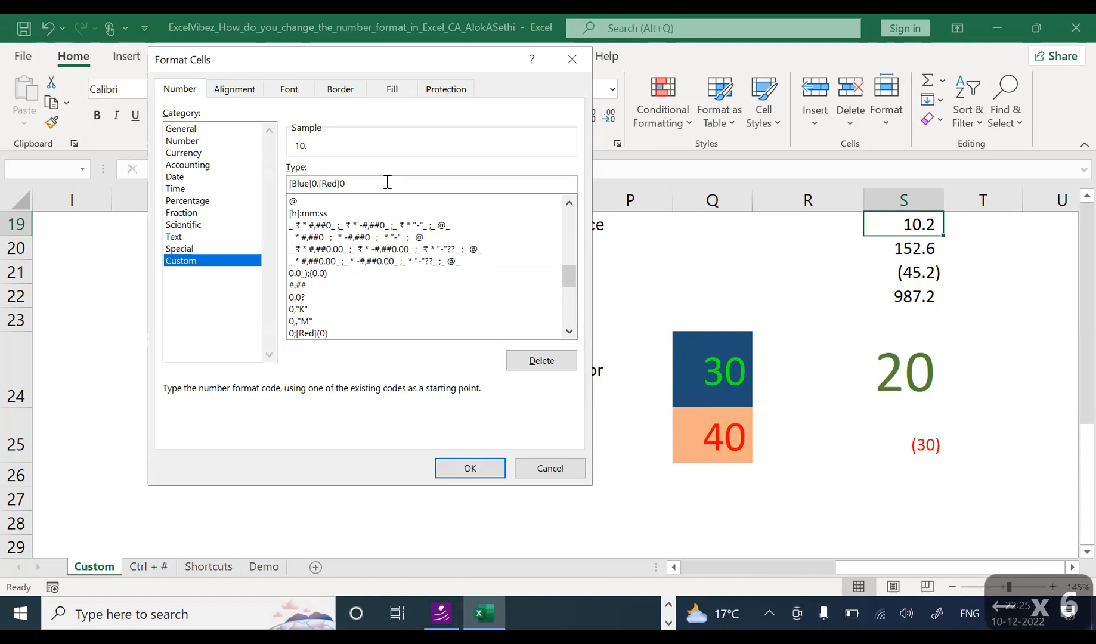
pyautogui.press('Right')
pyautogui.press('Right')
pyautogui.press('Right')
pyautogui.press('Right')
pyautogui.press('Right')
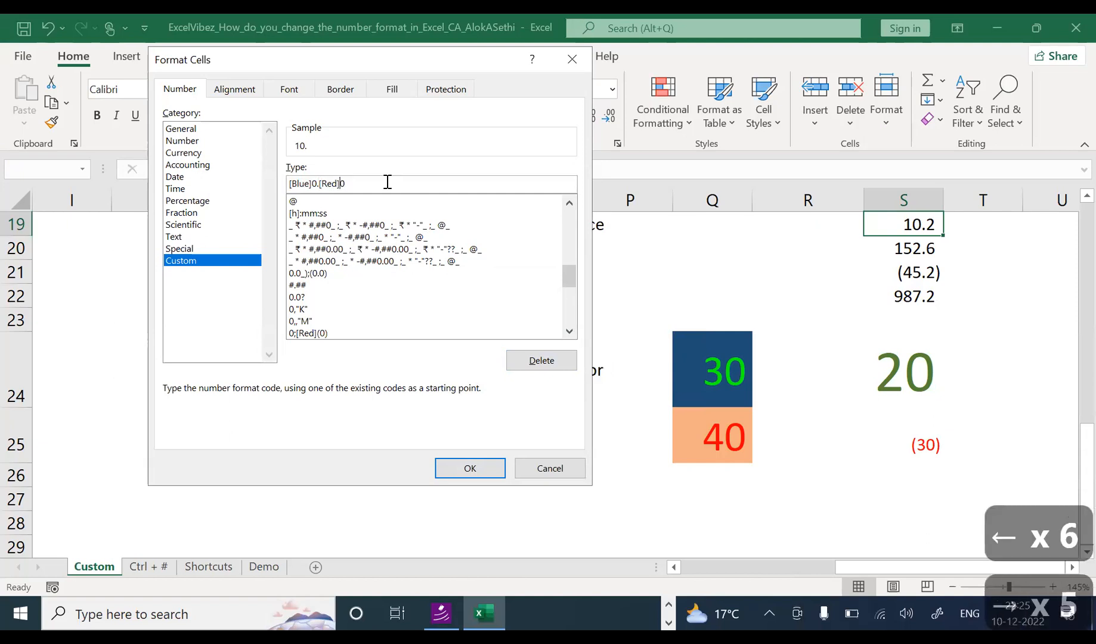
pyautogui.write('(0')
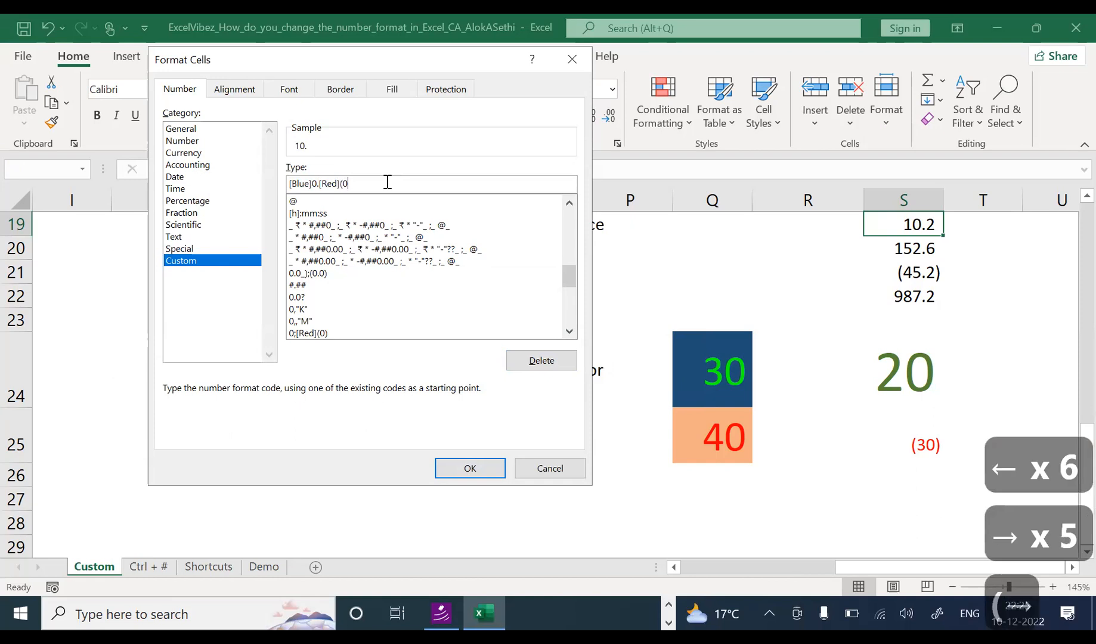
pyautogui.write(')')
pyautogui.press('Return')
pyautogui.press('Return')
pyautogui.press('Right')
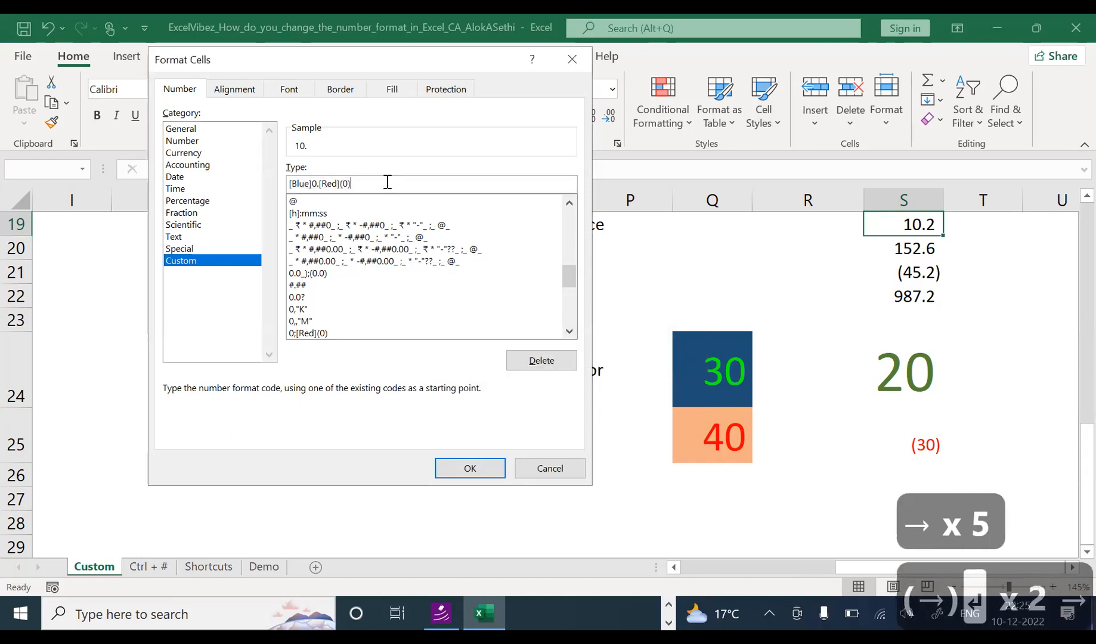
pyautogui.press('BackSpace')
pyautogui.press('BackSpace')
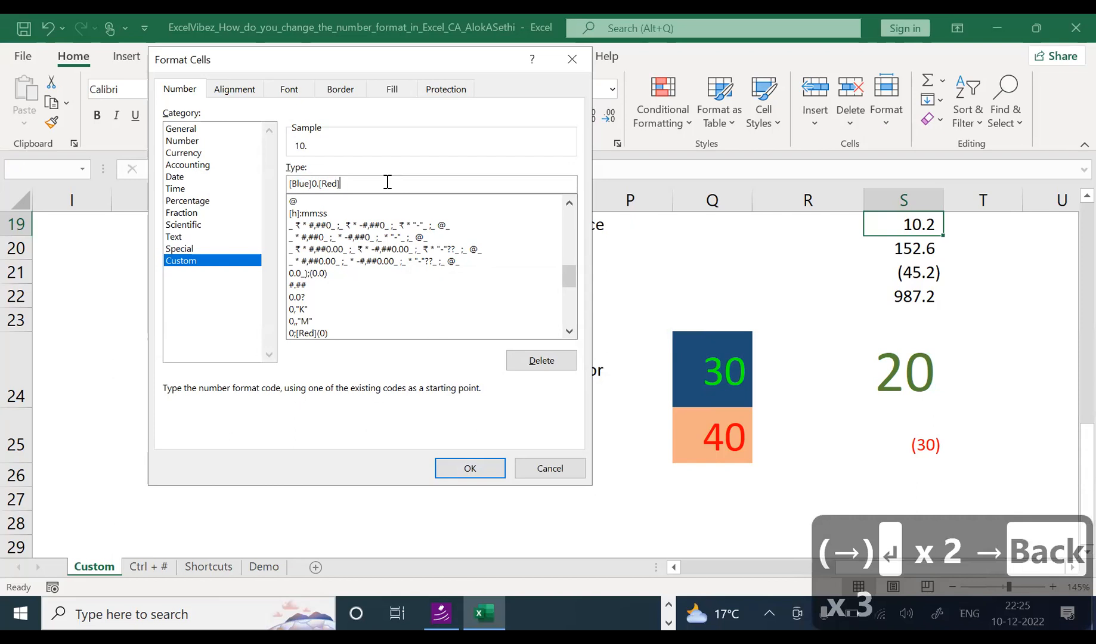
pyautogui.press('Return')
pyautogui.press('Return')
pyautogui.press('Right')
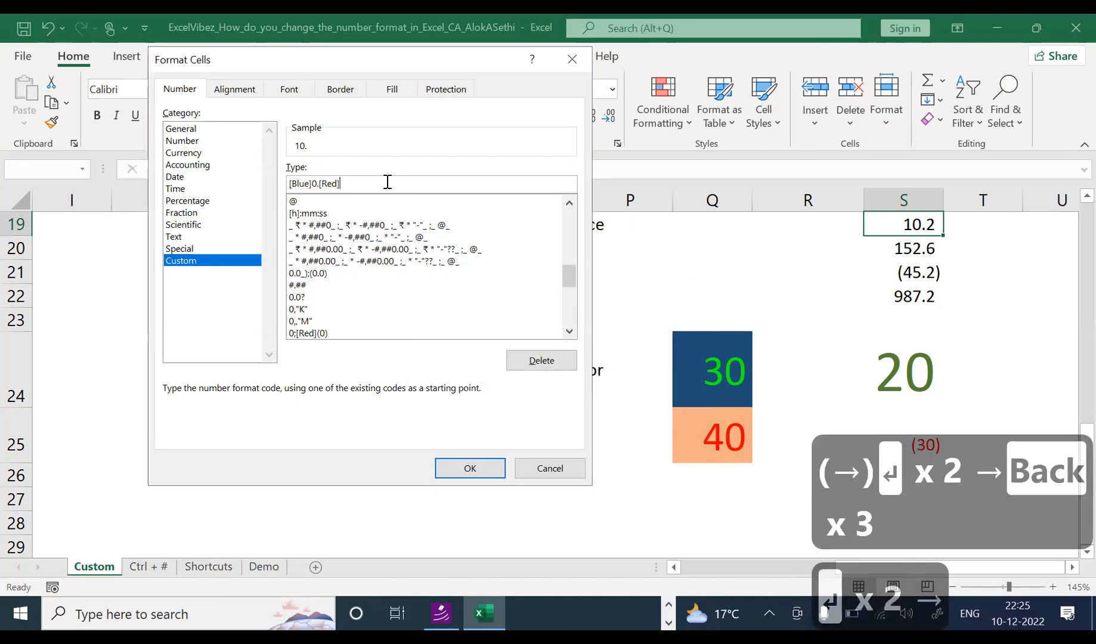
pyautogui.write('$')
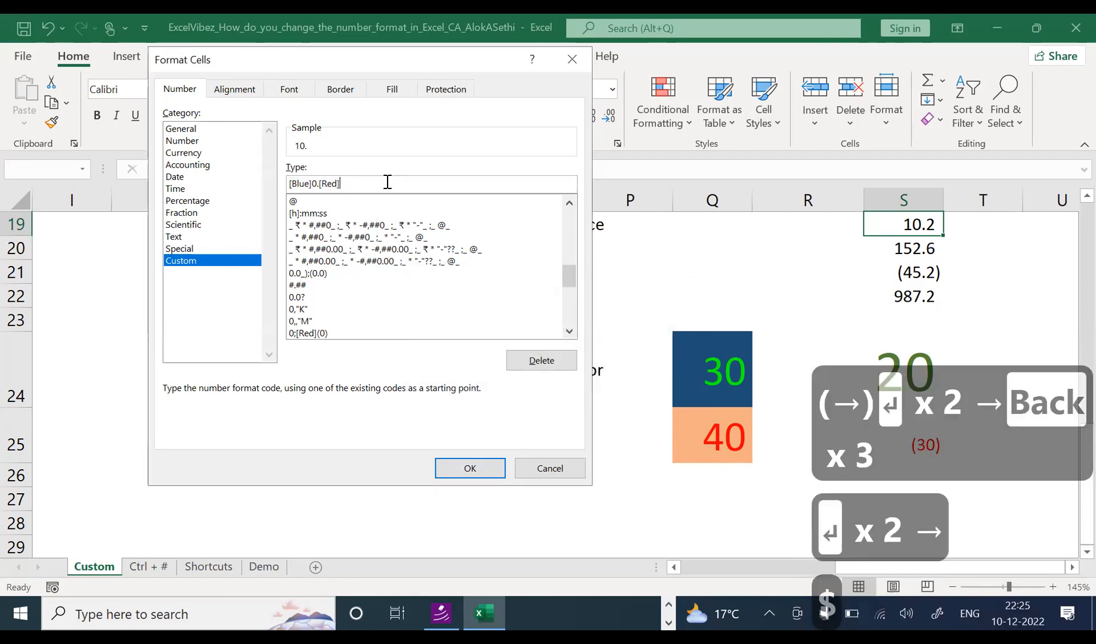
pyautogui.write('#')
pyautogui.press('Return')
pyautogui.press('Return')
# Step: Delete the [Red] section so S19 uses [Blue]0.# and shows 10.2 in blue
pyautogui.press('Right')
pyautogui.press('Left')
pyautogui.press('Left')
pyautogui.press('Left')
pyautogui.press('Left')
pyautogui.press('Left')
pyautogui.press('Left')
pyautogui.press('Left')
pyautogui.press('Left')
pyautogui.press('Left')
pyautogui.press('Left')
pyautogui.press('Left')
pyautogui.press('Left')
pyautogui.press('Left')
pyautogui.press('Left')
pyautogui.press('Left')
pyautogui.press('Left')
pyautogui.press('Left')
pyautogui.press('Left')
pyautogui.press('Right')
pyautogui.press('Right')
pyautogui.press('Right')
pyautogui.press('Right')
pyautogui.press('Right')
pyautogui.press('Right')
pyautogui.press('Right')
pyautogui.press('Right')
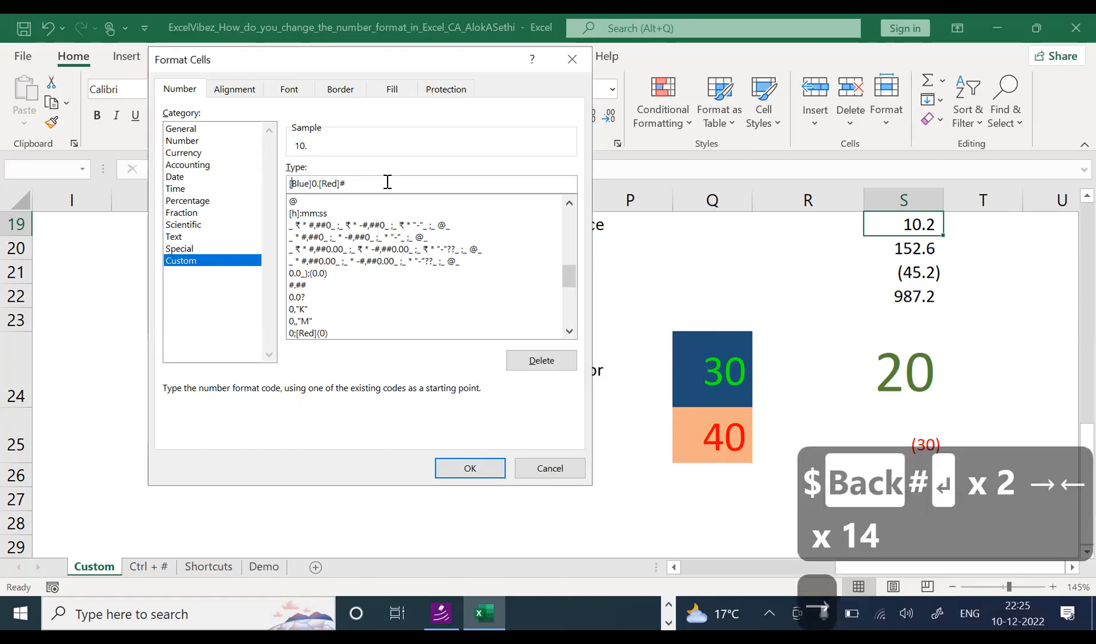
pyautogui.press('Delete')
pyautogui.press('Delete')
pyautogui.press('Delete')
pyautogui.press('Delete')
pyautogui.press('Delete')
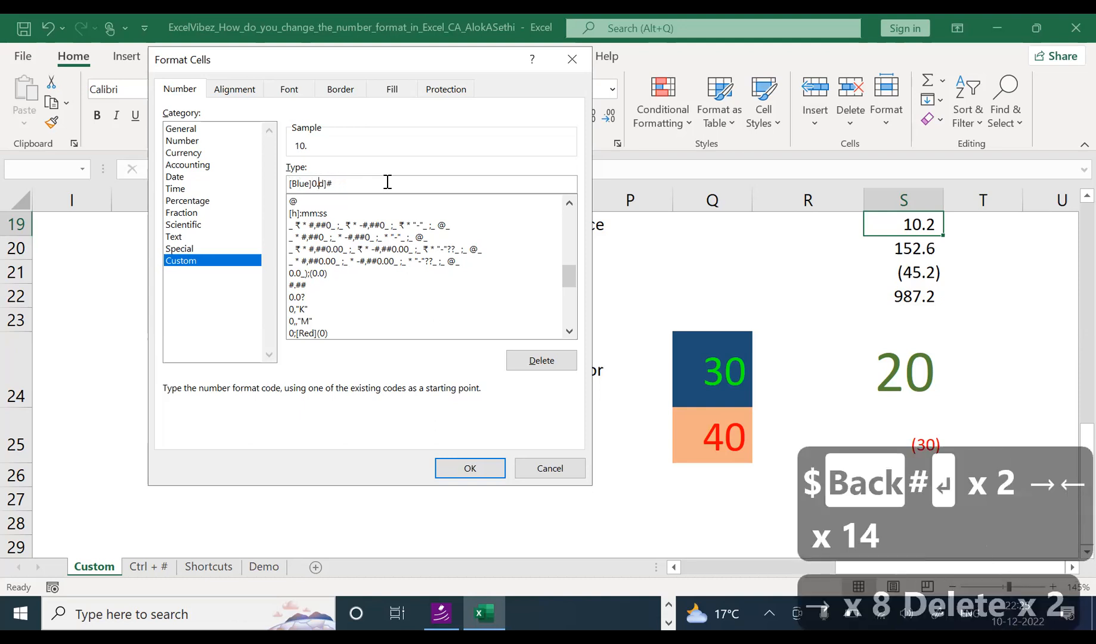
pyautogui.press('Return')
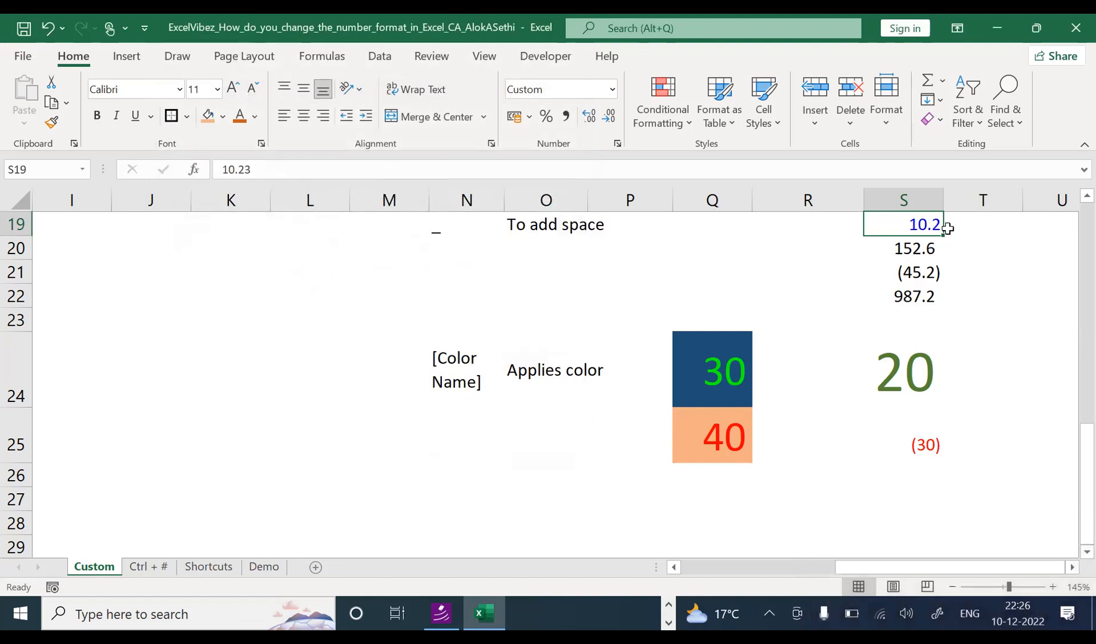
pyautogui.hotkey('ctrl', '1')
# Step: Add a ;[red] section to S19's format code and check its stored value 10.23
pyautogui.click(358, 181)
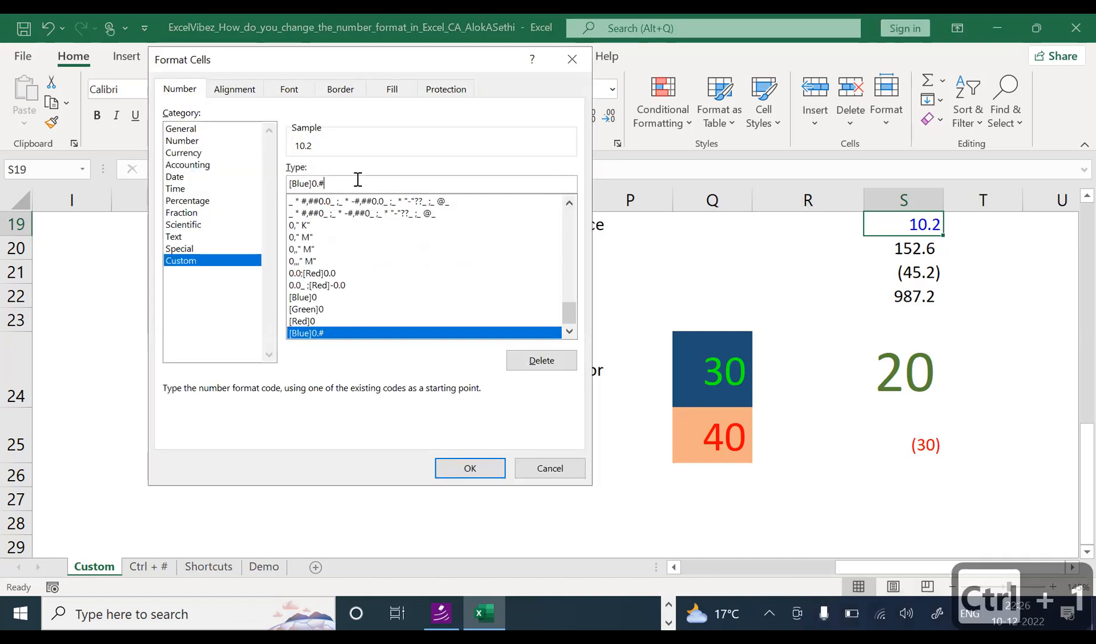
pyautogui.write(';')
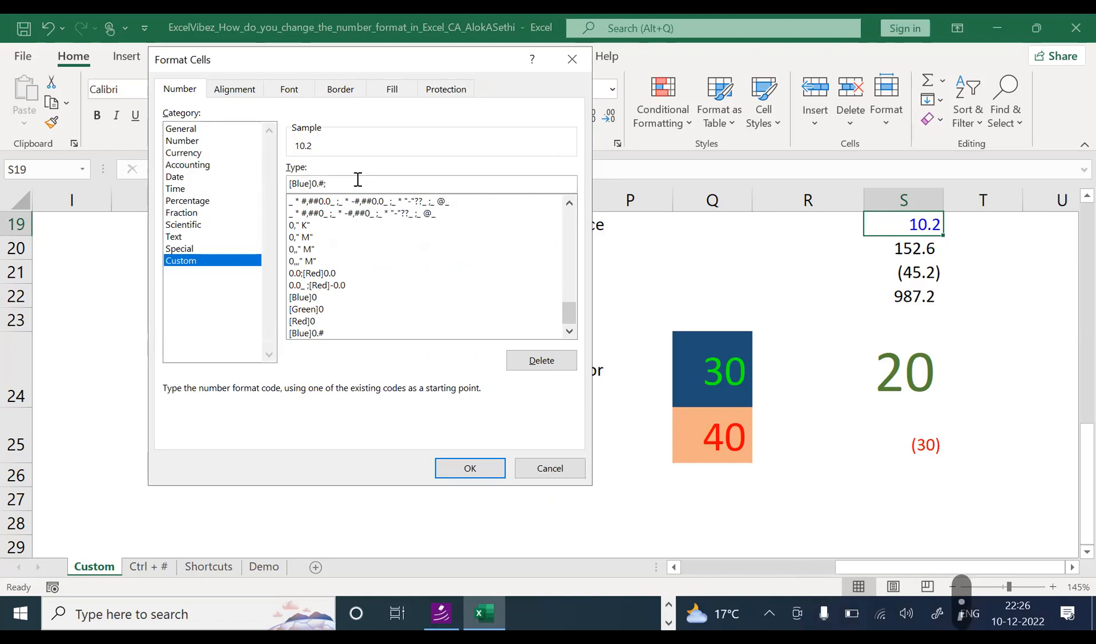
pyautogui.press('BackSpace')
pyautogui.press('BackSpace')
pyautogui.press('BackSpace')
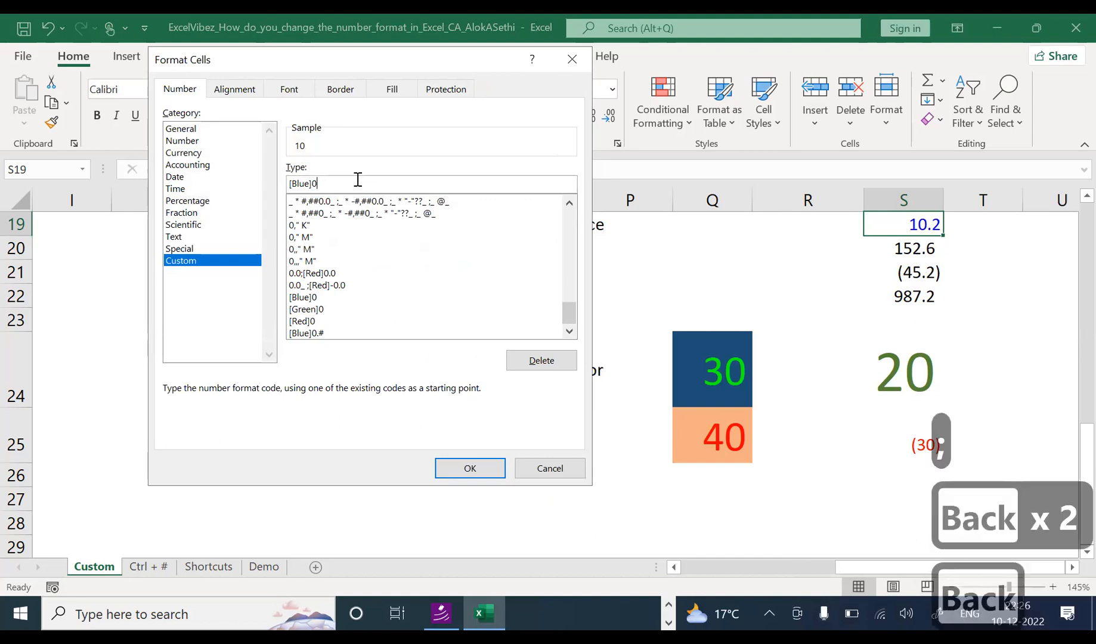
pyautogui.write(';')
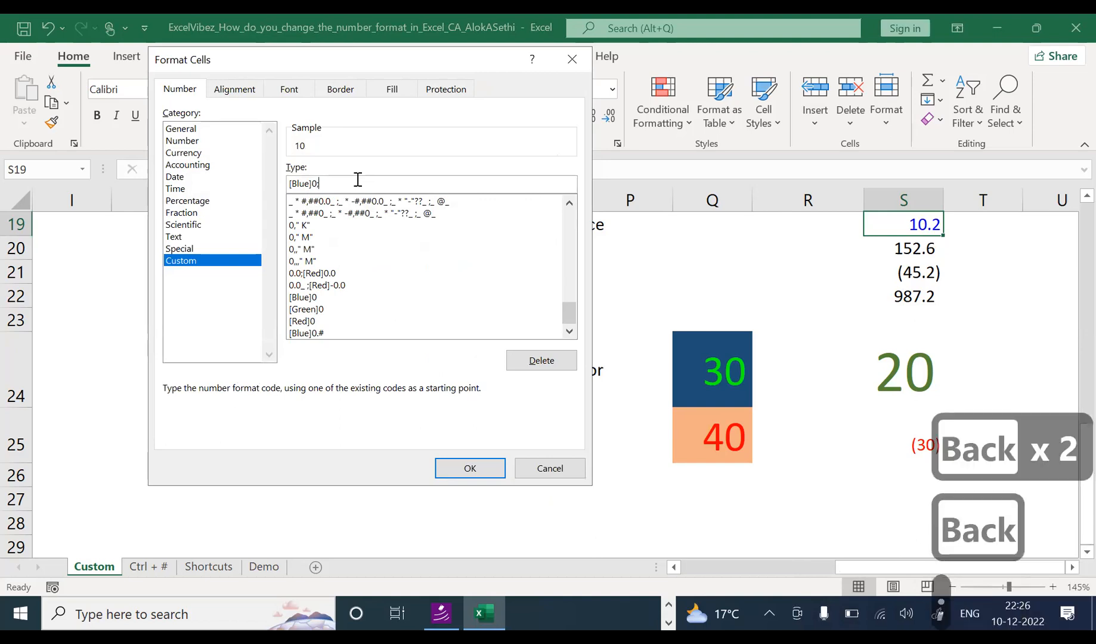
pyautogui.write('[red]')
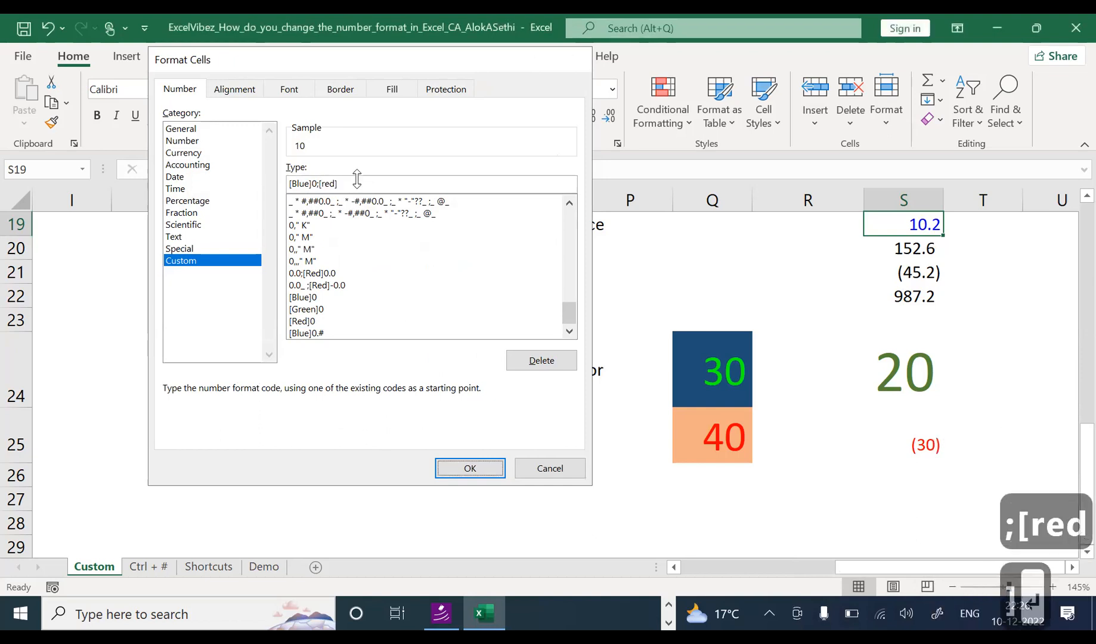
pyautogui.press('Return')
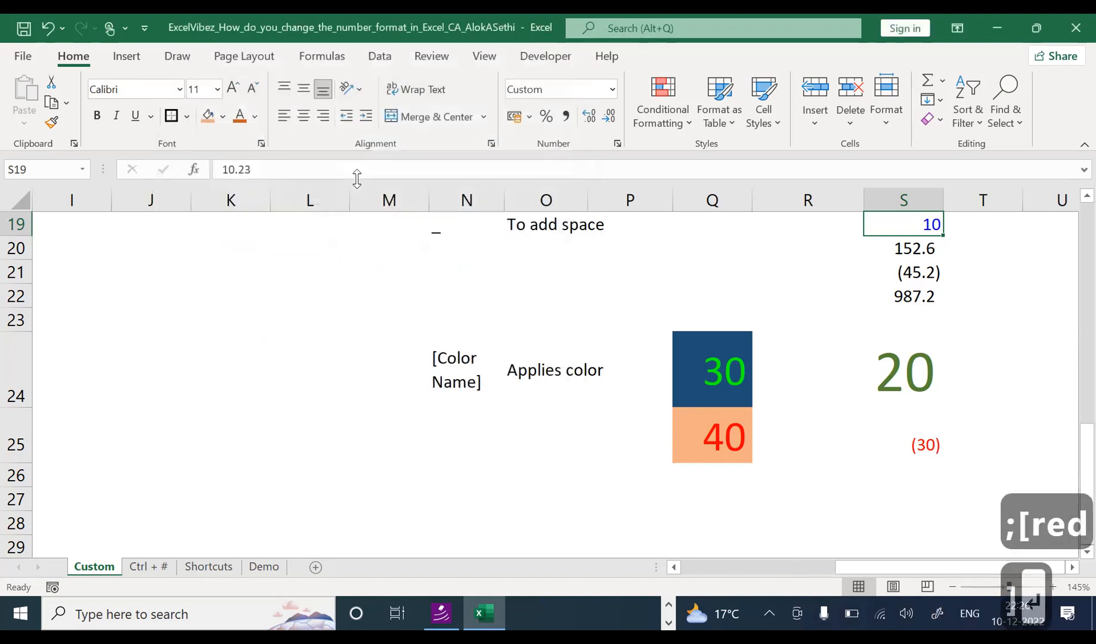
pyautogui.press('F2')
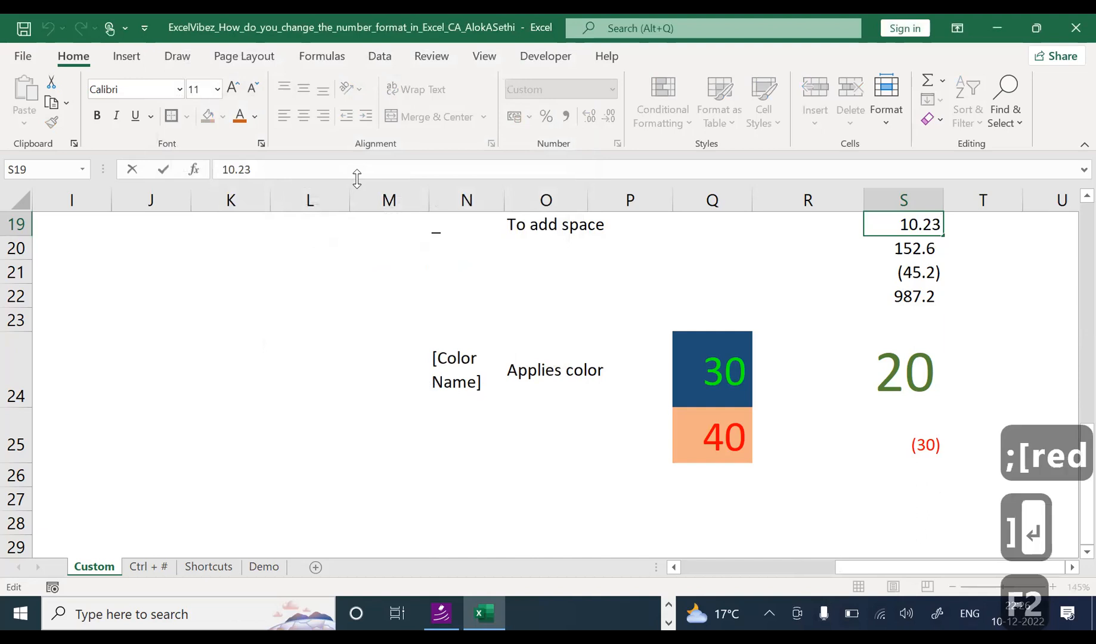
pyautogui.hotkey('ctrl', '1')
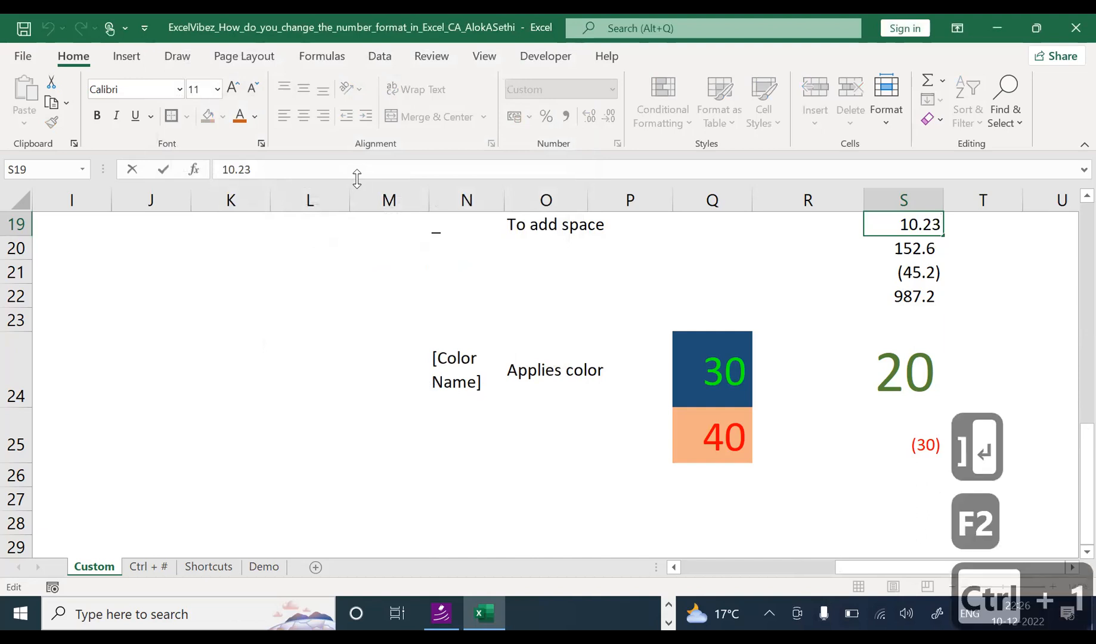
pyautogui.press('Escape')
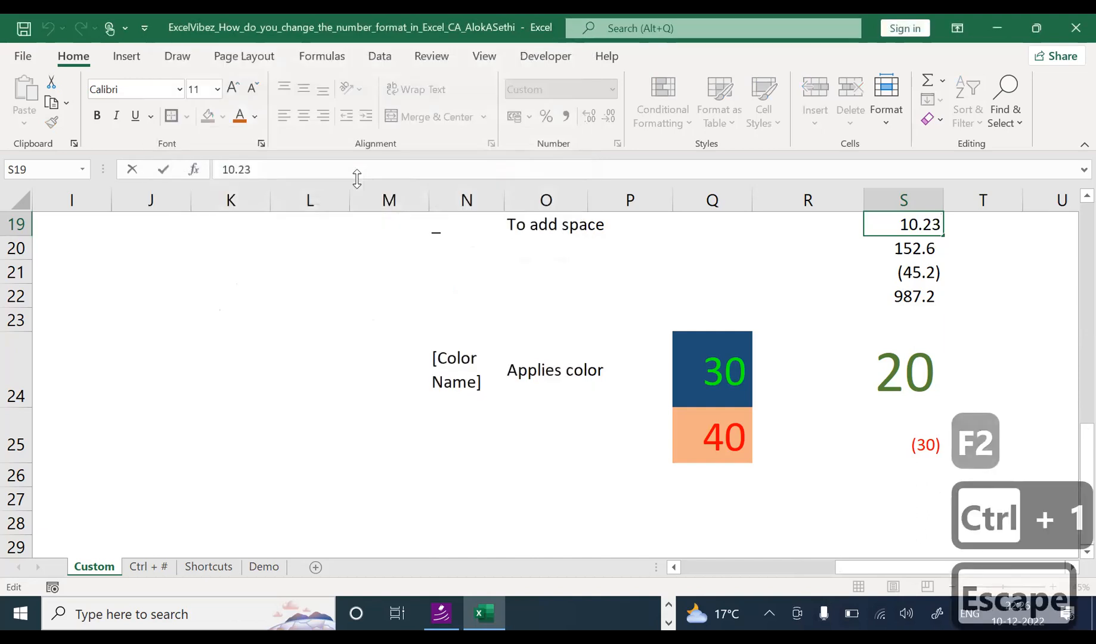
pyautogui.hotkey('ctrl', '1')
pyautogui.press('Escape')
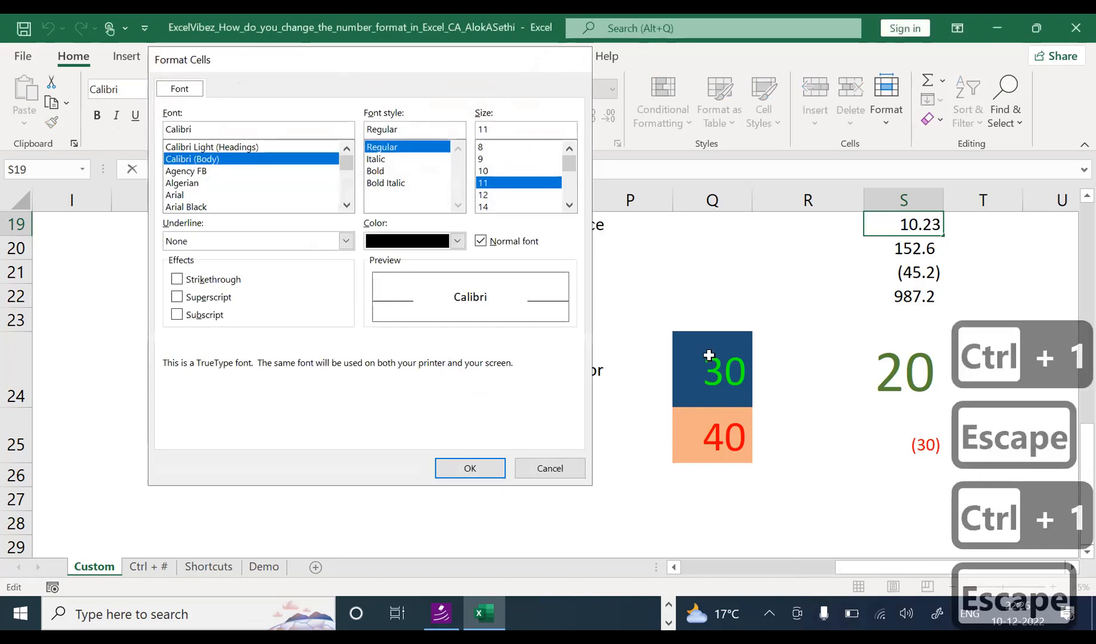
pyautogui.click(881, 315)
pyautogui.click(908, 223)
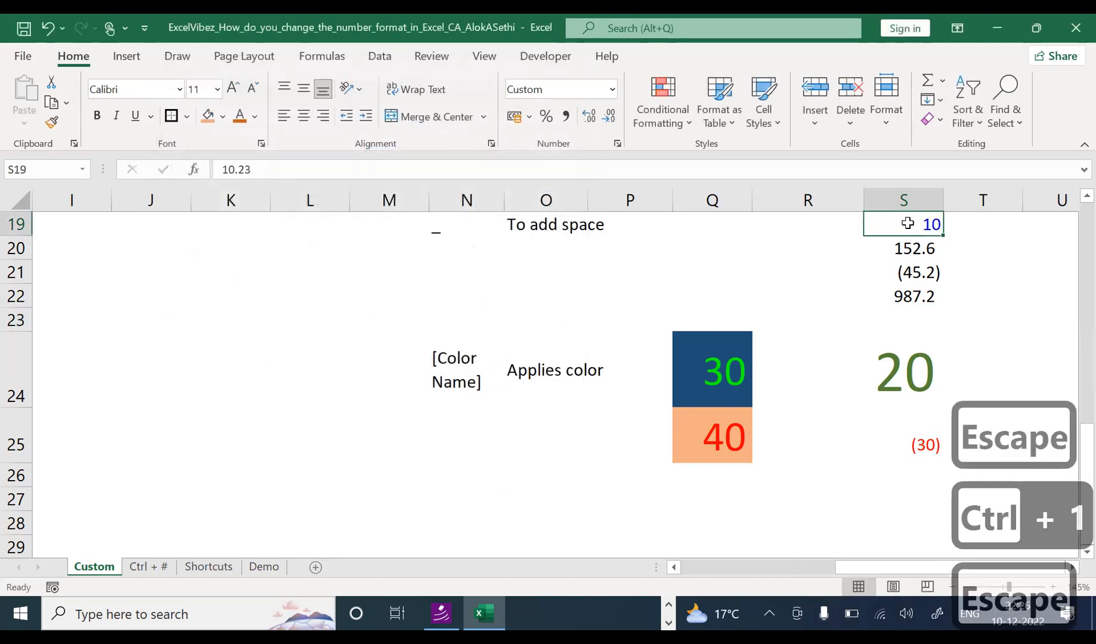
# Step: Replace the trailing General with 0, giving S19 [Blue]0;[Red]0 and a blue 10
pyautogui.hotkey('ctrl', '1')
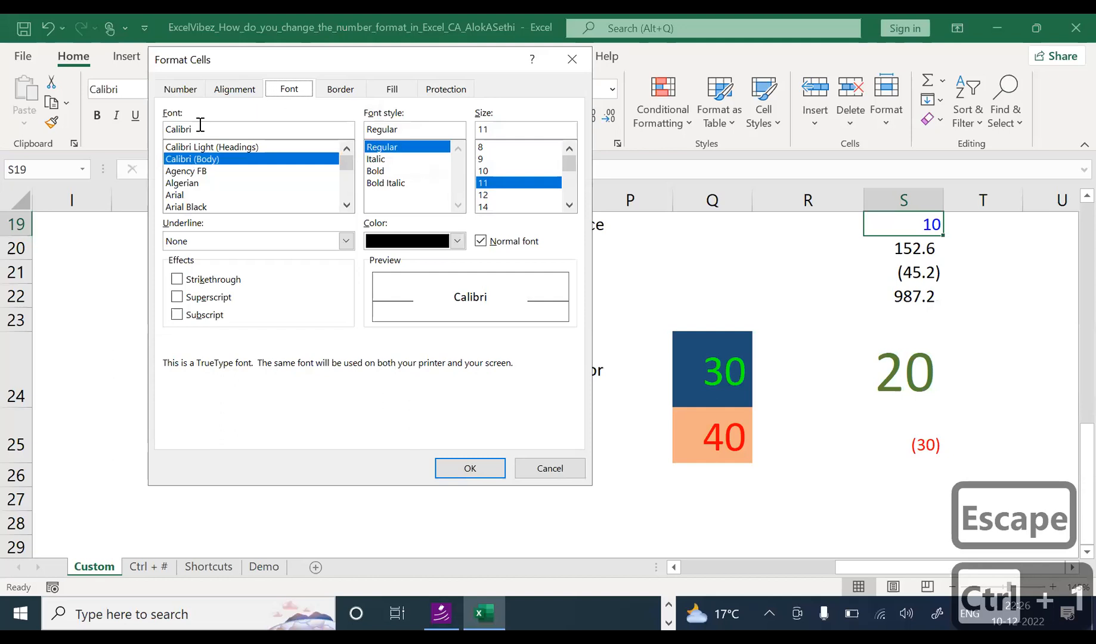
pyautogui.click(180, 90)
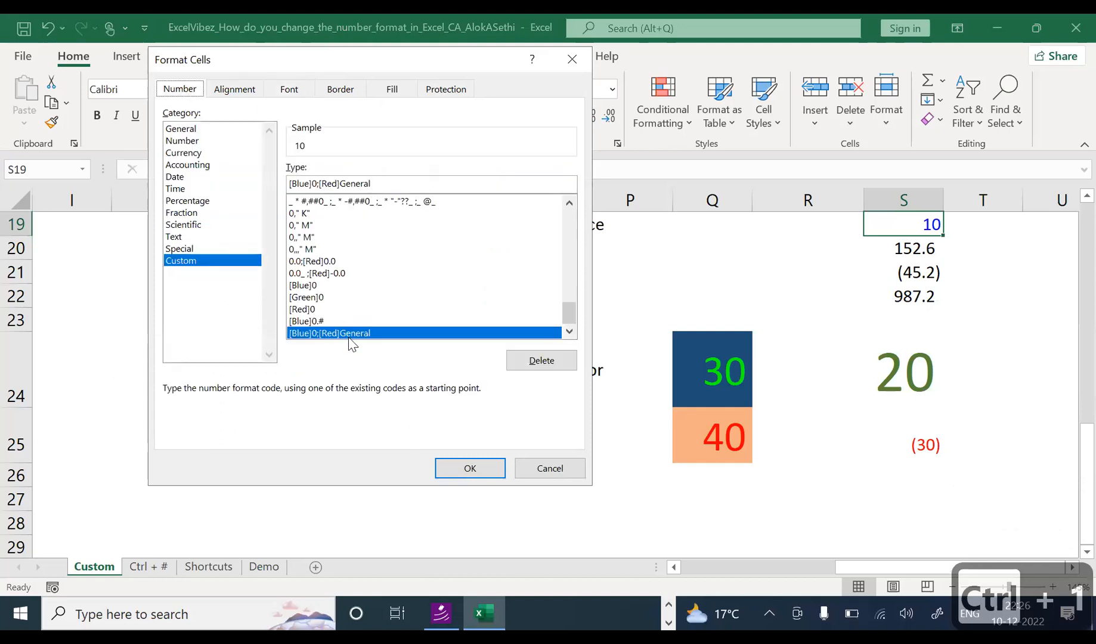
pyautogui.click(400, 186)
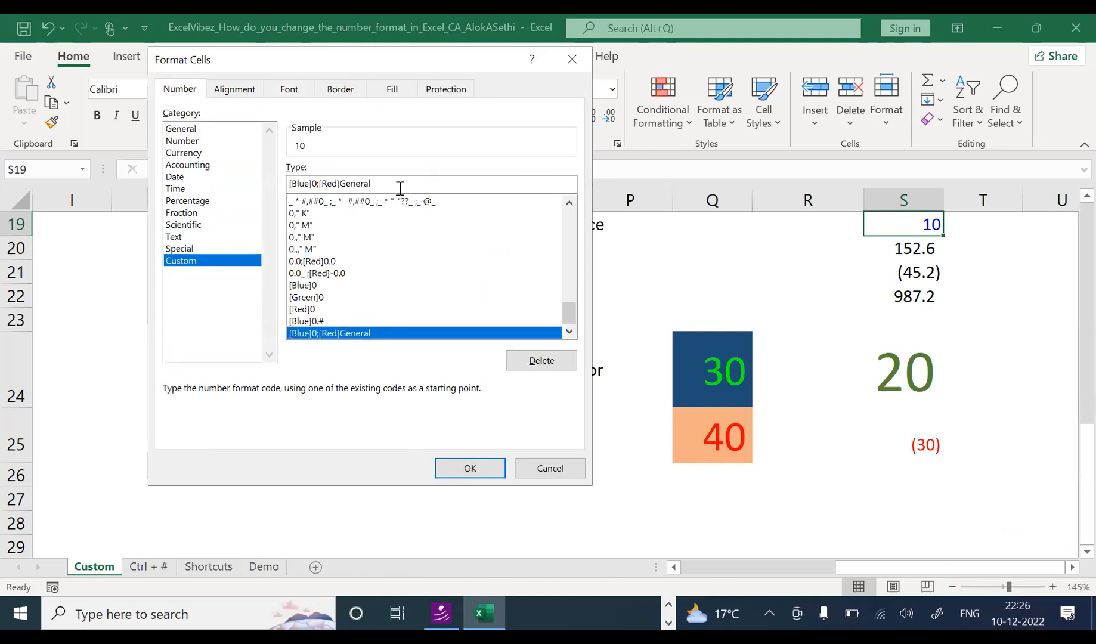
pyautogui.press('BackSpace')
pyautogui.press('BackSpace')
pyautogui.press('BackSpace')
pyautogui.press('BackSpace')
pyautogui.press('BackSpace')
pyautogui.press('BackSpace')
pyautogui.press('BackSpace')
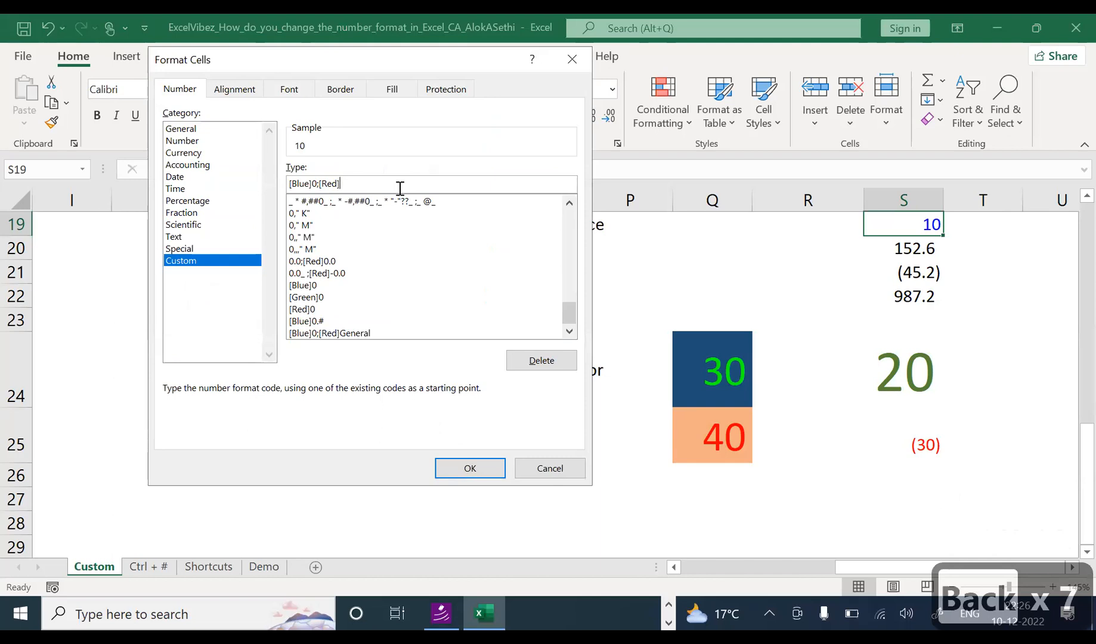
pyautogui.write('0')
pyautogui.press('Return')
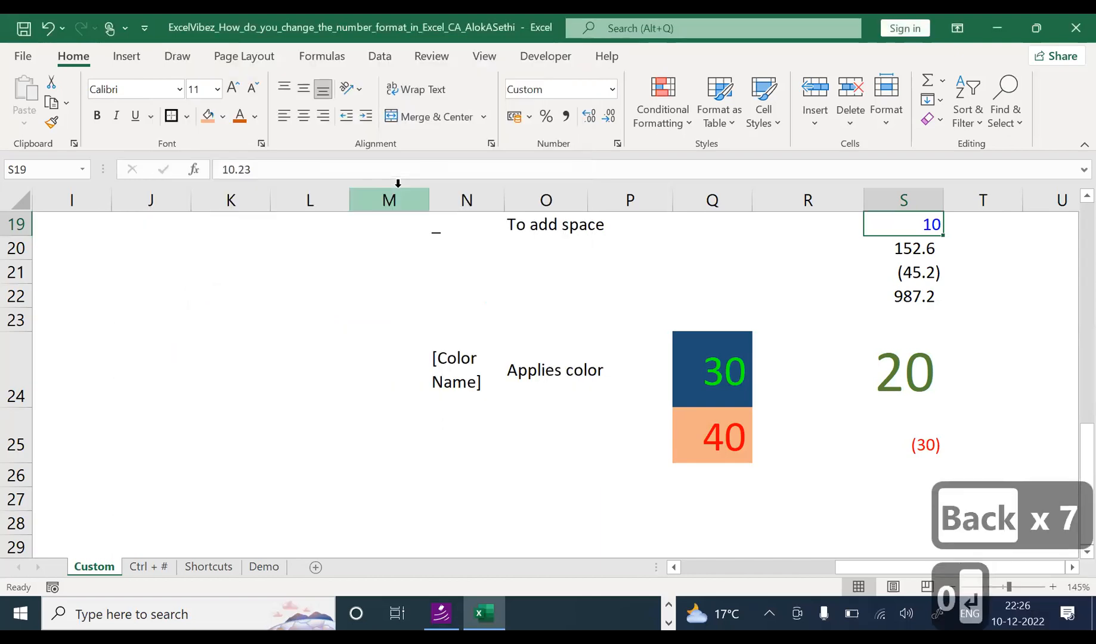
pyautogui.press('Down')
pyautogui.press('Up')
pyautogui.hotkey('ctrl', '1')
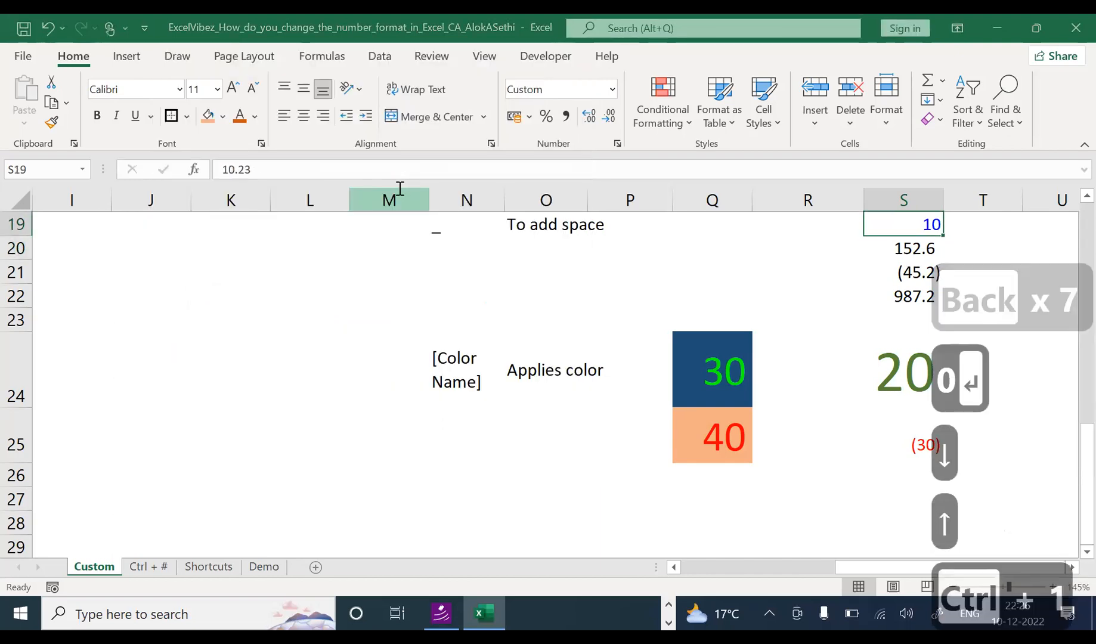
# Step: Insert .0 so S19's code becomes [Blue]0.0;[Red]0, showing 10.2 in blue
pyautogui.click(400, 188)
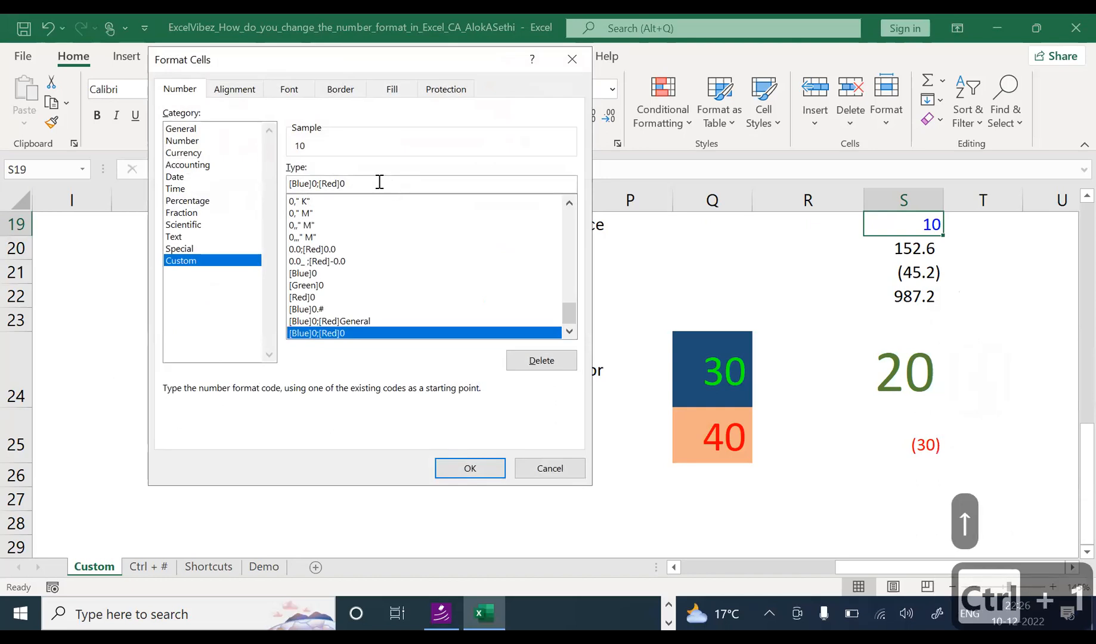
pyautogui.press('Left')
pyautogui.press('Left')
pyautogui.press('Left')
pyautogui.press('Left')
pyautogui.press('Left')
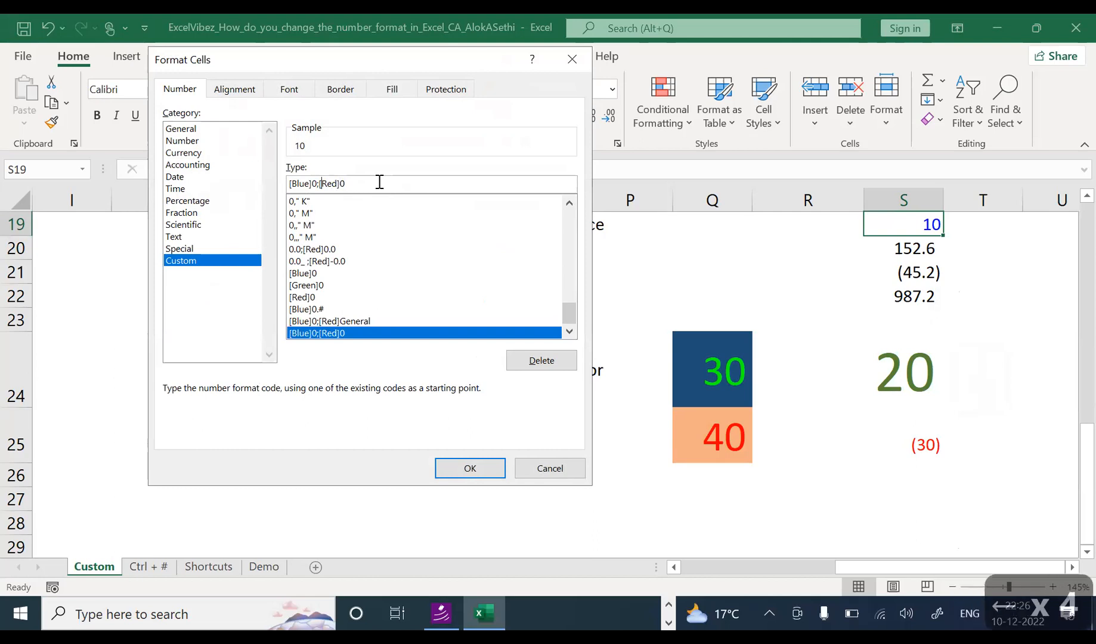
pyautogui.press('Left')
pyautogui.press('Left')
pyautogui.press('Left')
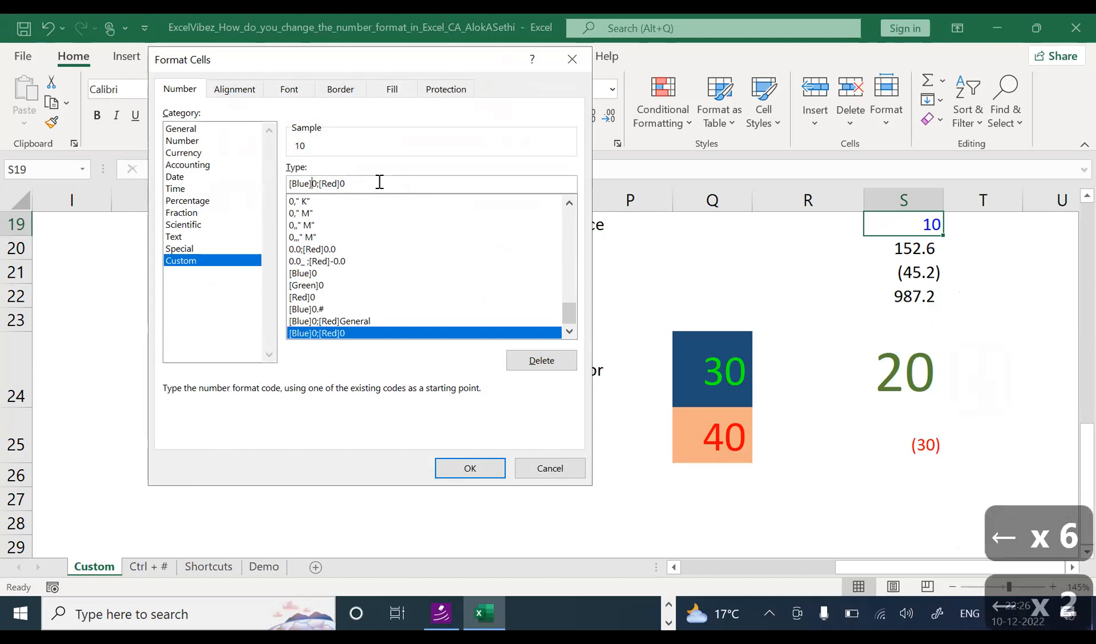
pyautogui.write('.0')
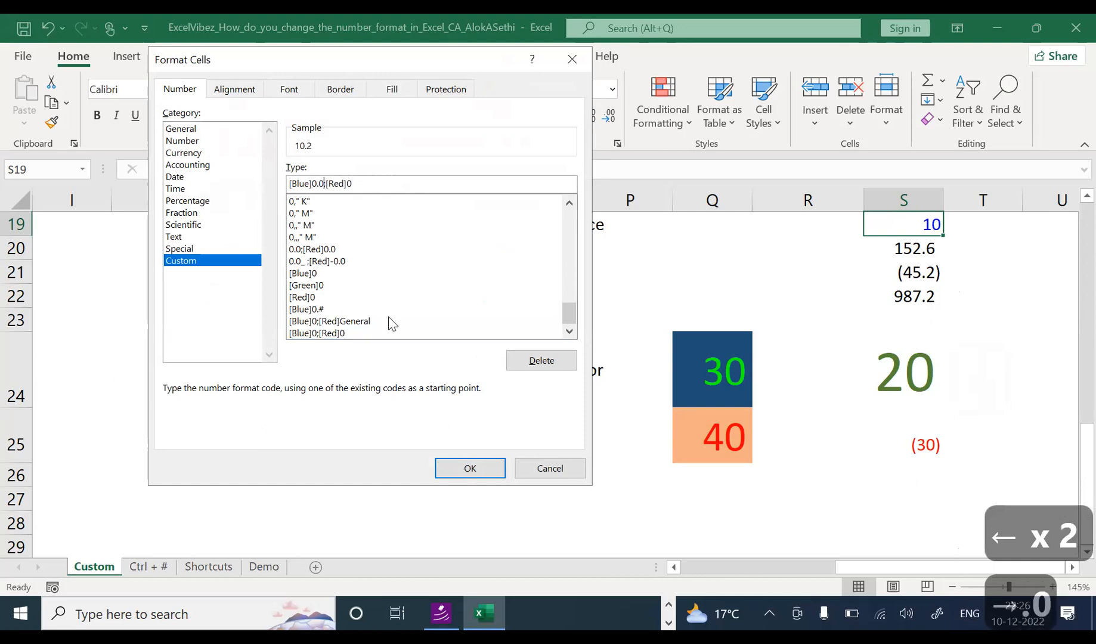
pyautogui.click(448, 465)
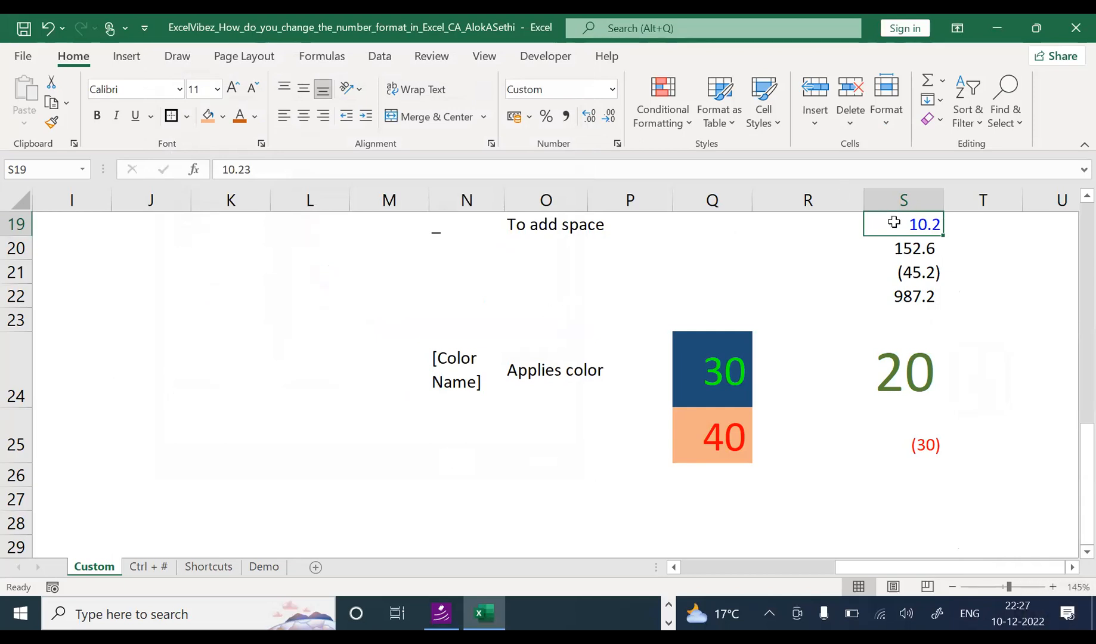
pyautogui.hotkey('ctrl', '1')
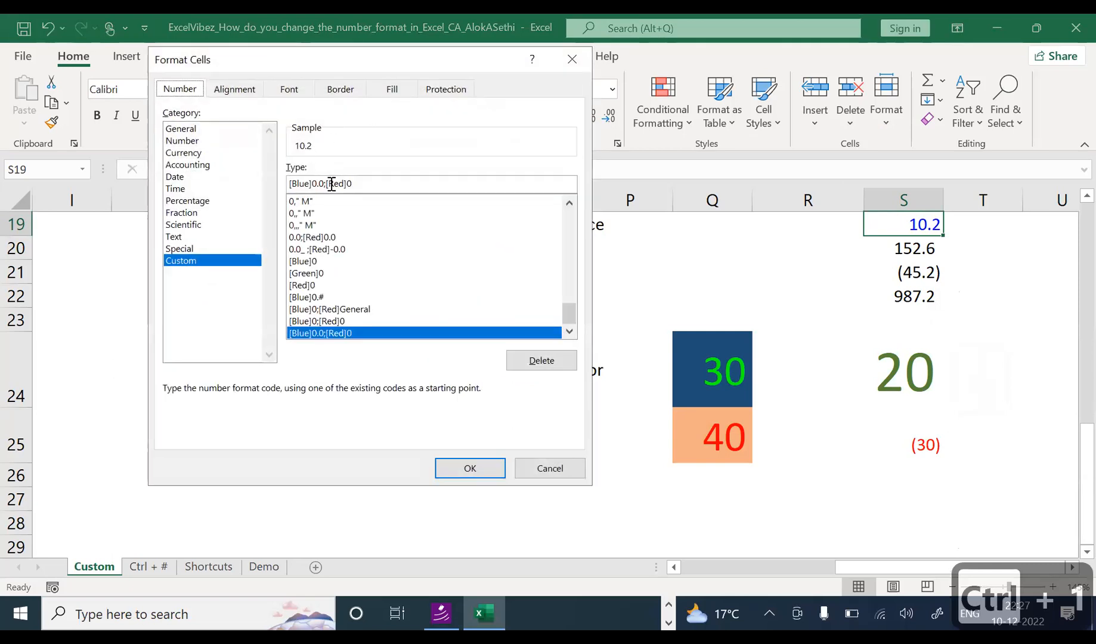
pyautogui.click(319, 186)
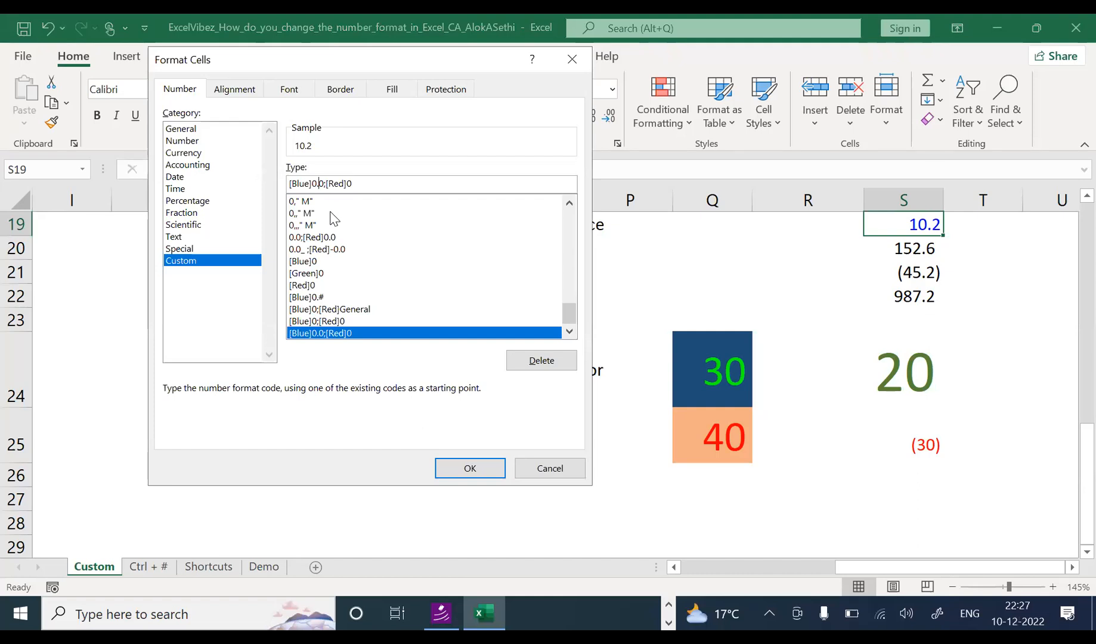
pyautogui.write('[re')
pyautogui.press('Delete')
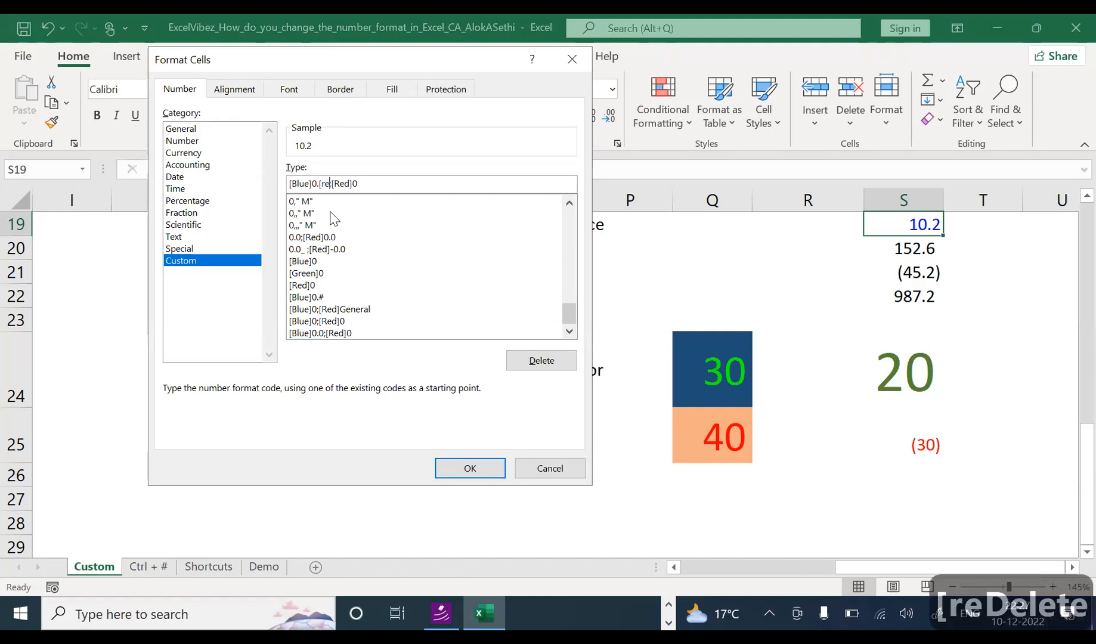
pyautogui.press('BackSpace')
pyautogui.press('BackSpace')
pyautogui.press('capslock')
pyautogui.write('RED')
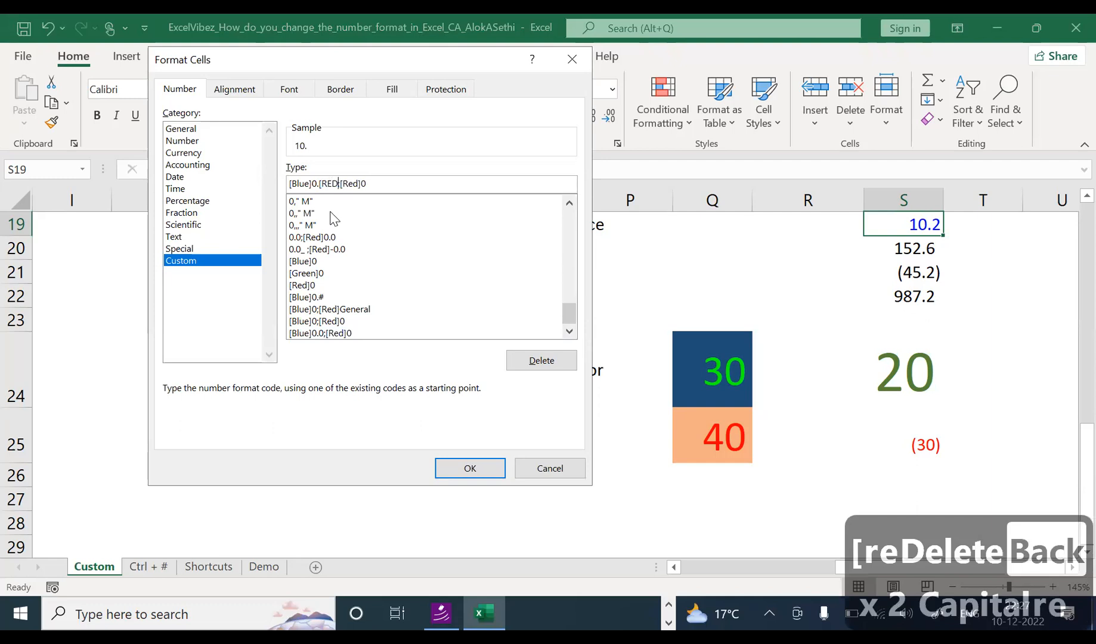
pyautogui.press('BackSpace')
pyautogui.press('BackSpace')
pyautogui.write('ed')
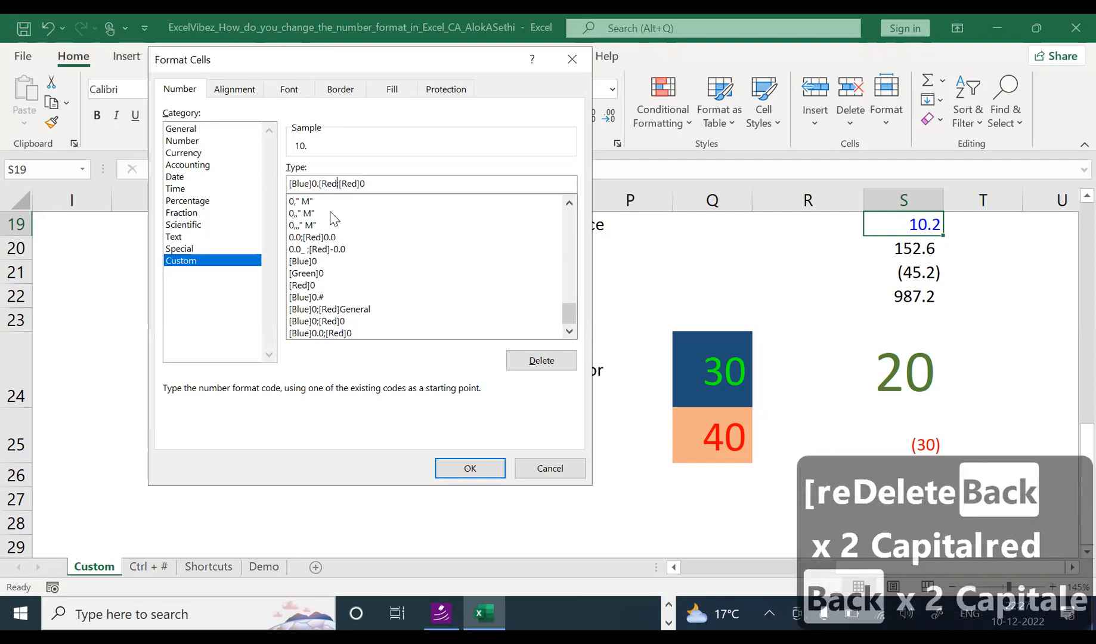
pyautogui.write(']')
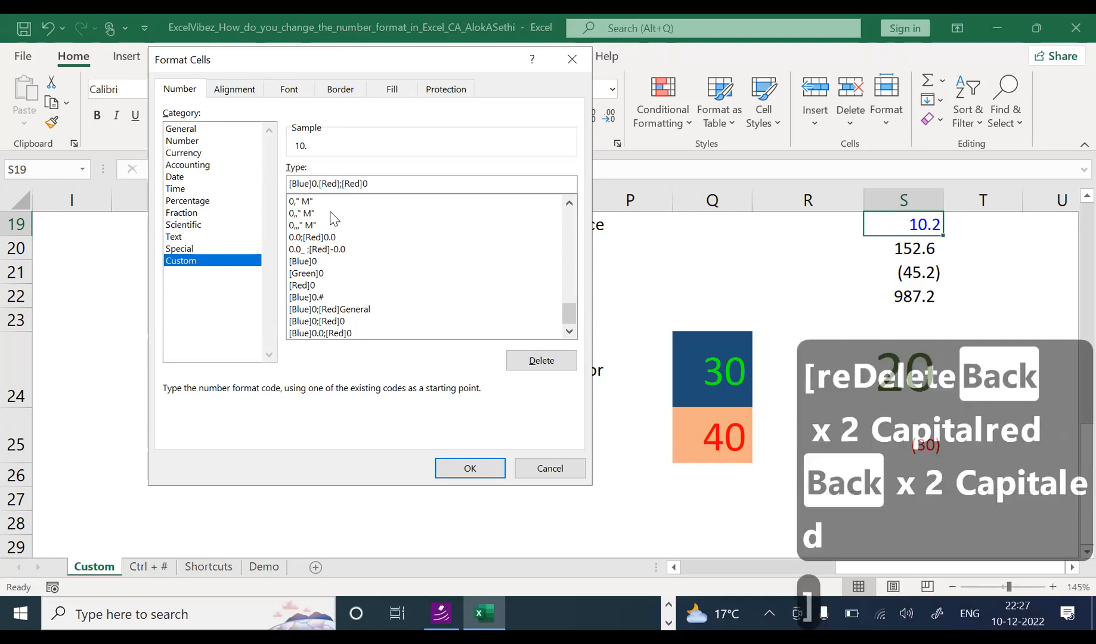
pyautogui.write('0')
pyautogui.press('Return')
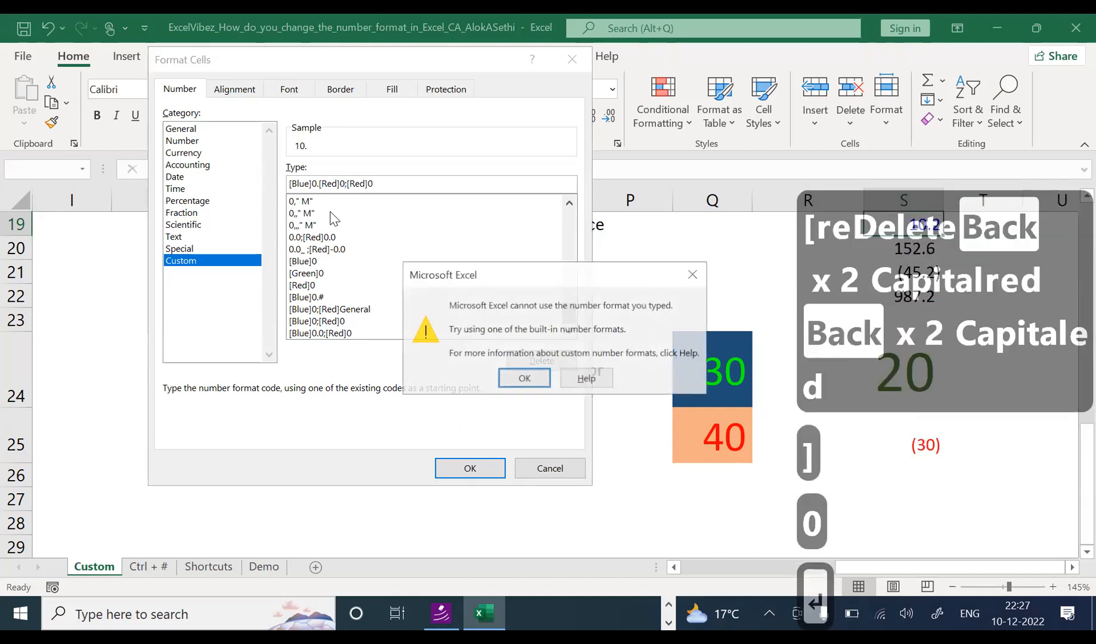
pyautogui.press('Escape')
pyautogui.press('Escape')
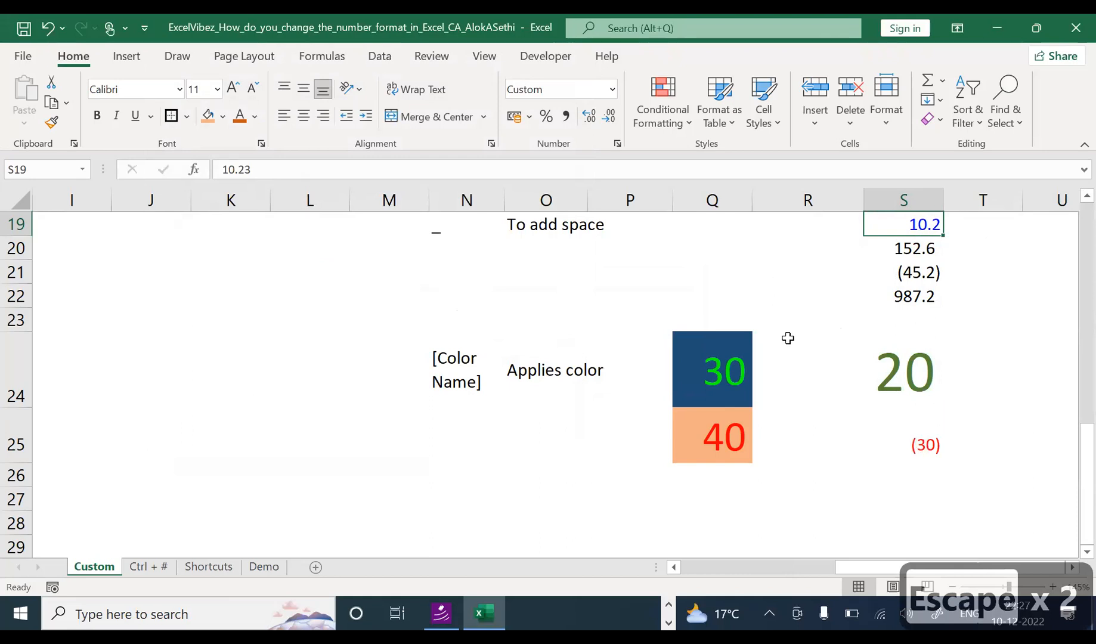
# Step: Leave S19 and move through the Ctrl + #, Shortcuts and Demo sheet tabs
pyautogui.click(822, 335)
pyautogui.scroll(-1, 1069, 454)
pyautogui.moveTo(1076, 423); pyautogui.dragTo(1069, 228)
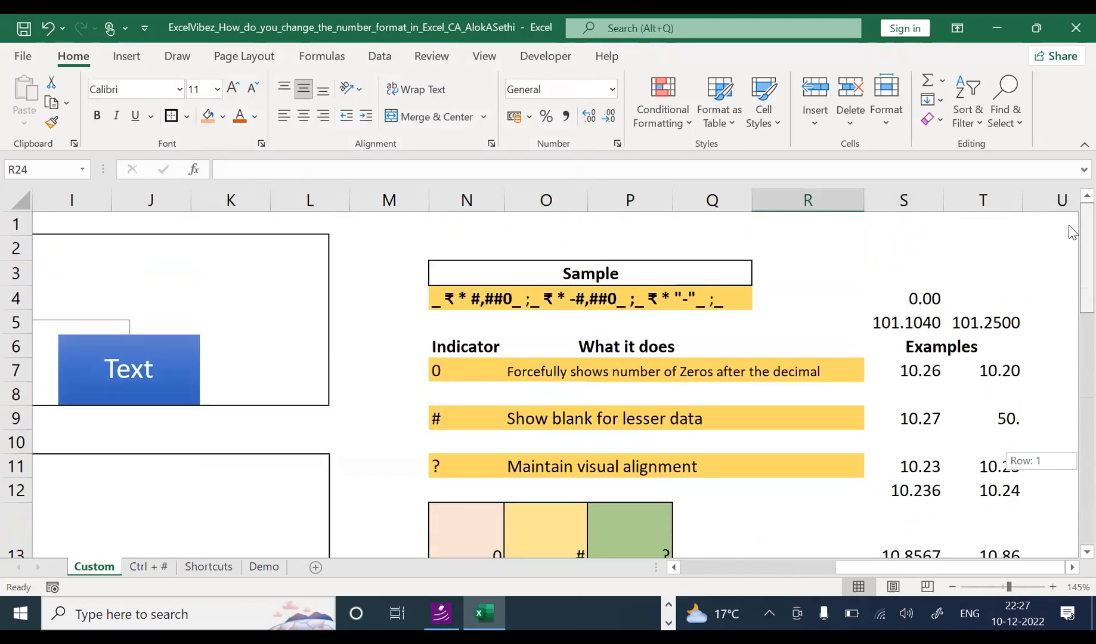
pyautogui.click(169, 565)
pyautogui.scroll(-1, 322, 327)
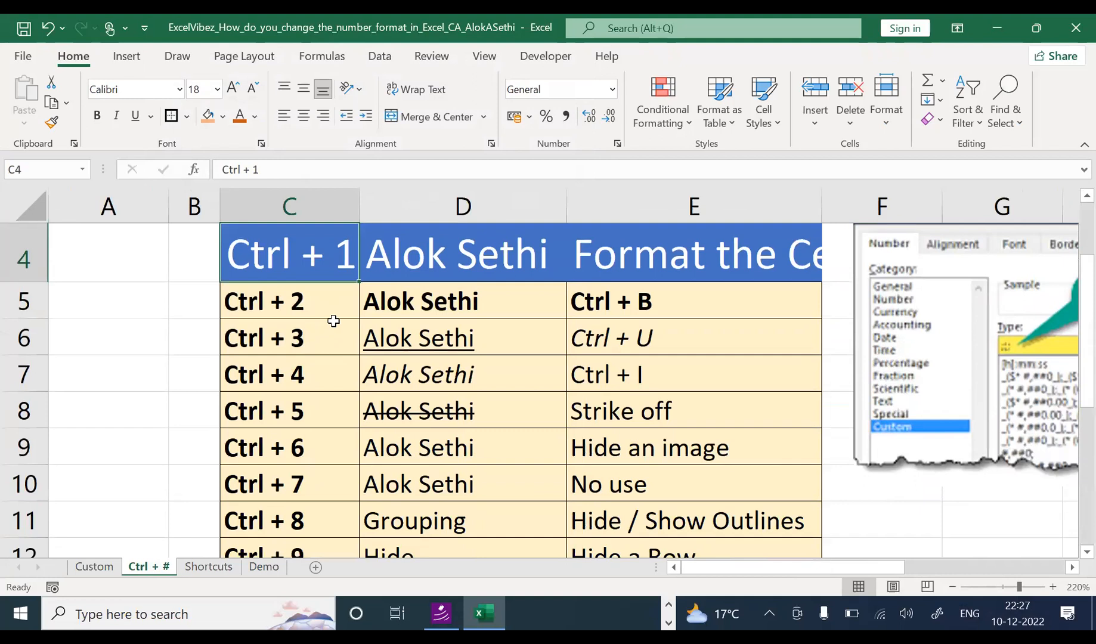
pyautogui.click(230, 566)
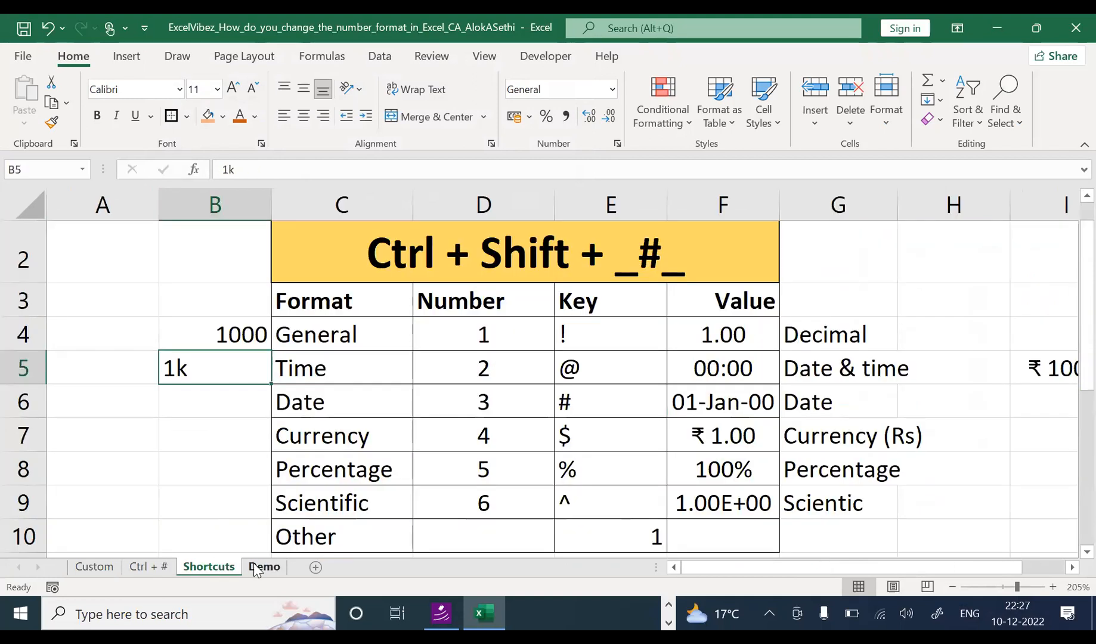
pyautogui.click(256, 565)
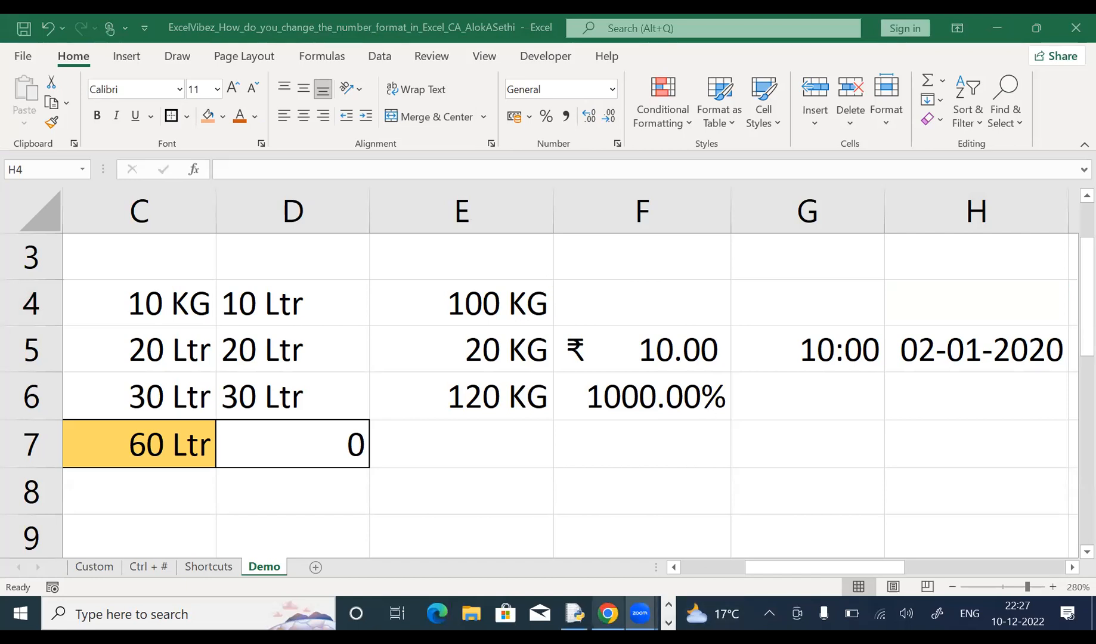
# Step: Open the ExcelVibez group chat's info panel in WhatsApp Web
pyautogui.click(607, 614)
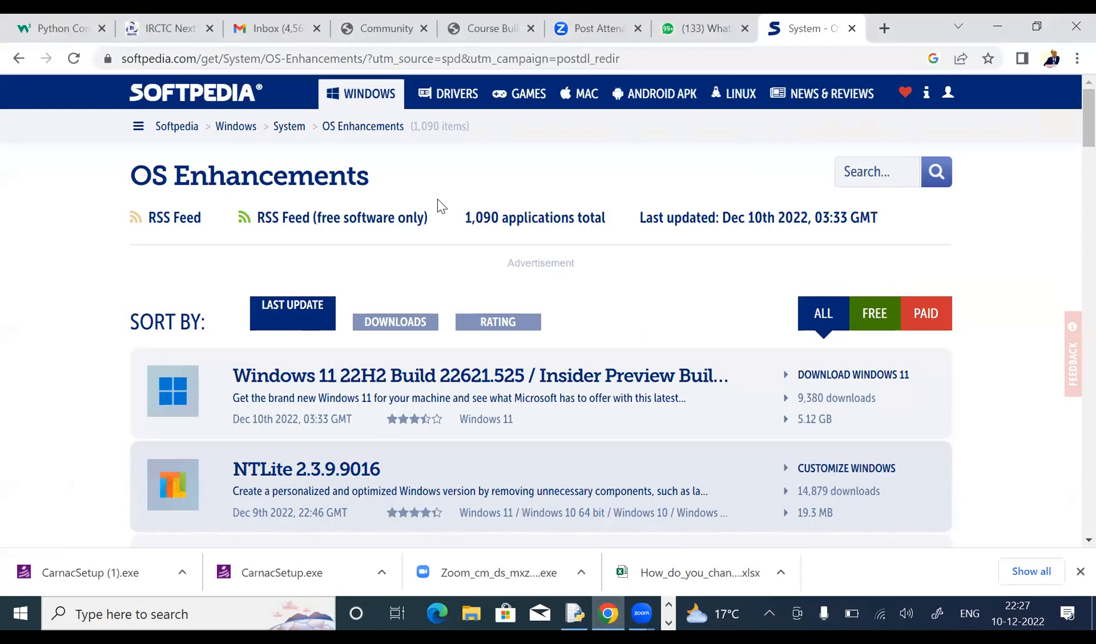
pyautogui.click(692, 21)
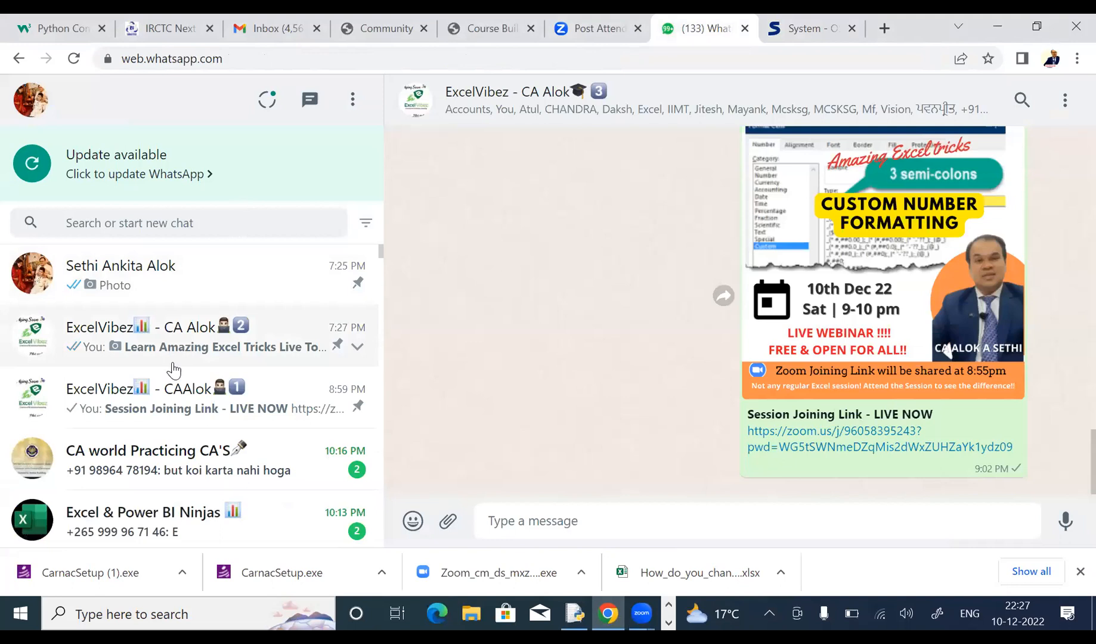
pyautogui.click(197, 386)
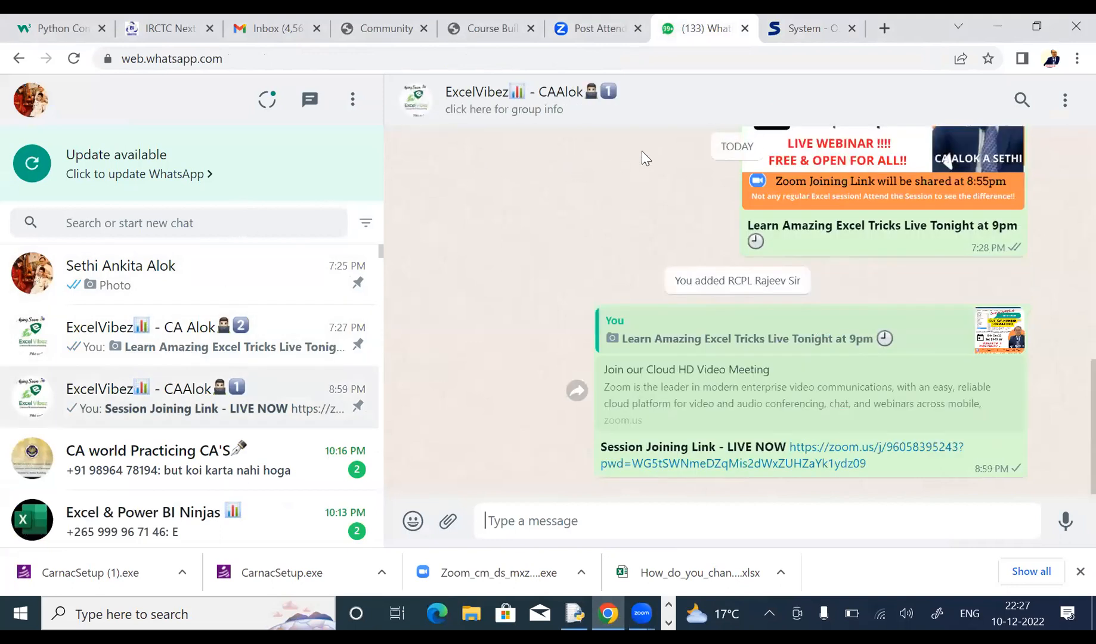
pyautogui.click(603, 116)
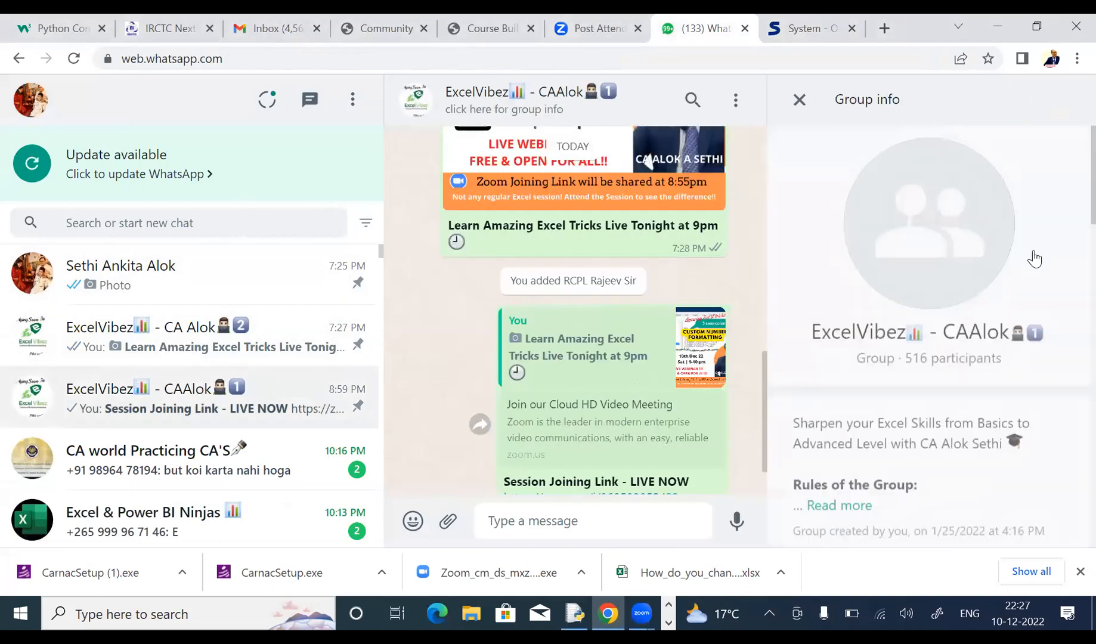
pyautogui.scroll(-4, 1050, 298)
pyautogui.scroll(-10, 1065, 365)
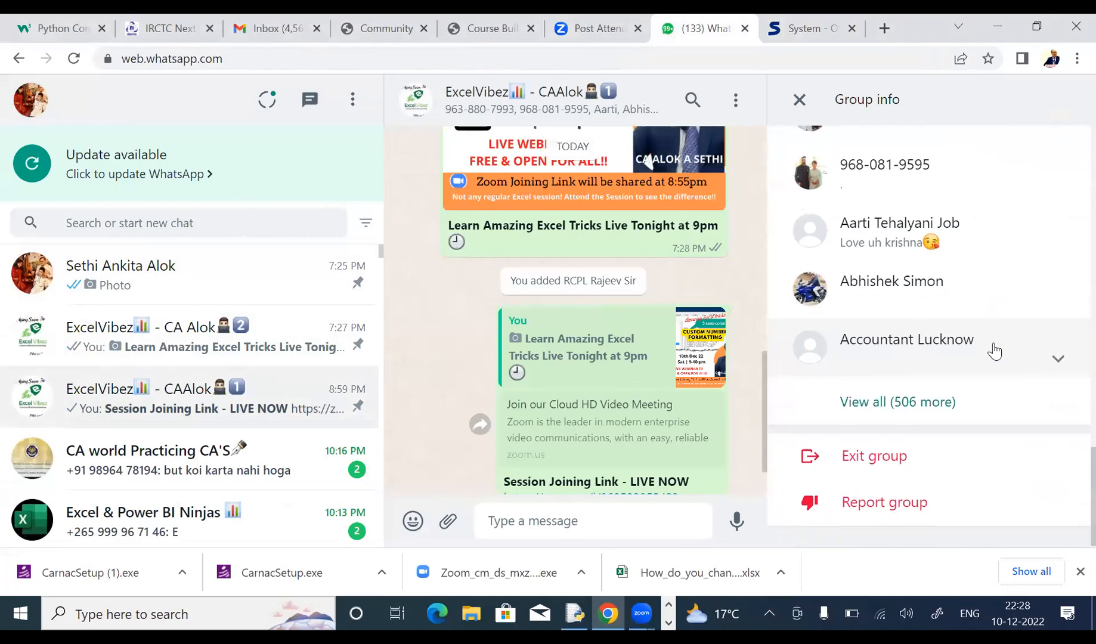
pyautogui.scroll(4, 997, 351)
pyautogui.scroll(5, 967, 352)
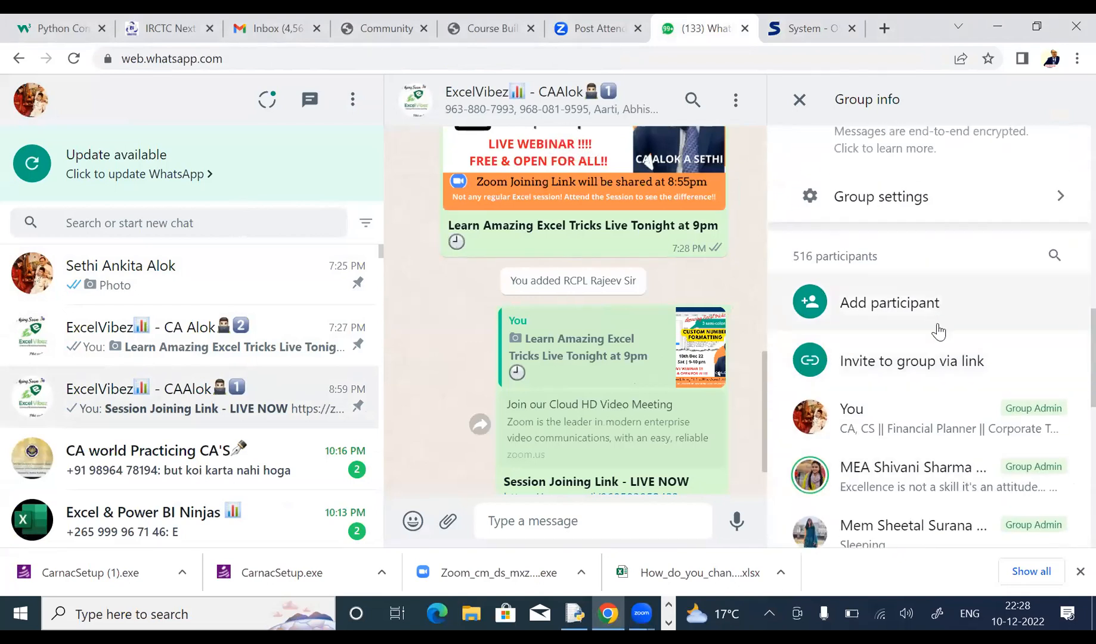
pyautogui.scroll(2, 911, 429)
pyautogui.click(898, 452)
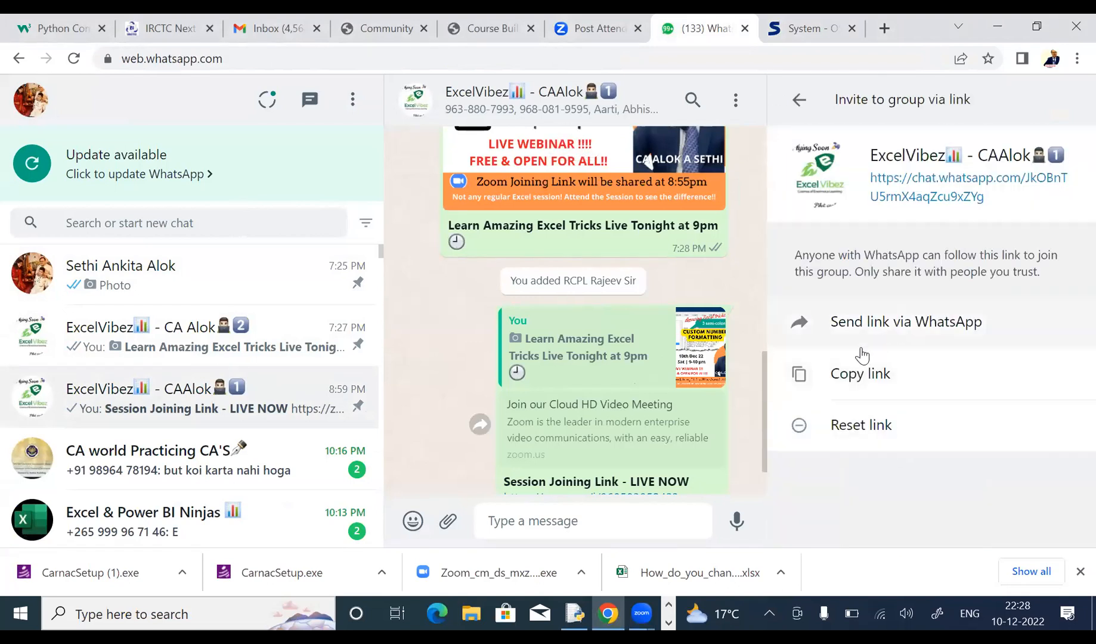
pyautogui.click(859, 376)
pyautogui.press('Escape')
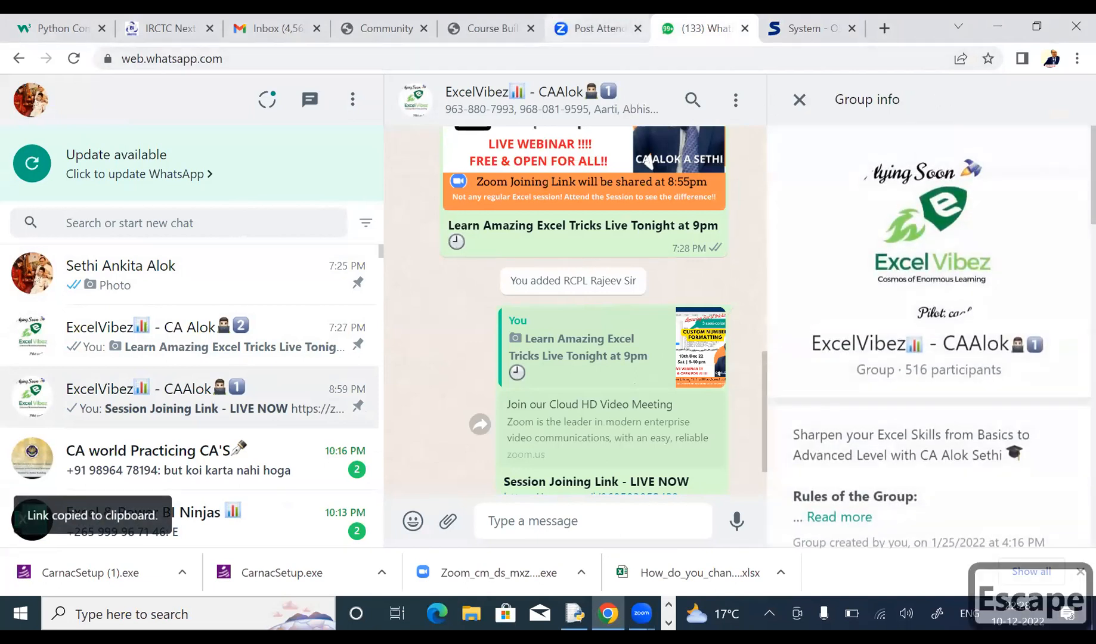
# Step: Close the Zoom attendance tab and window previews, paste the invite link, then hide the browser
pyautogui.click(637, 28)
pyautogui.click(639, 615)
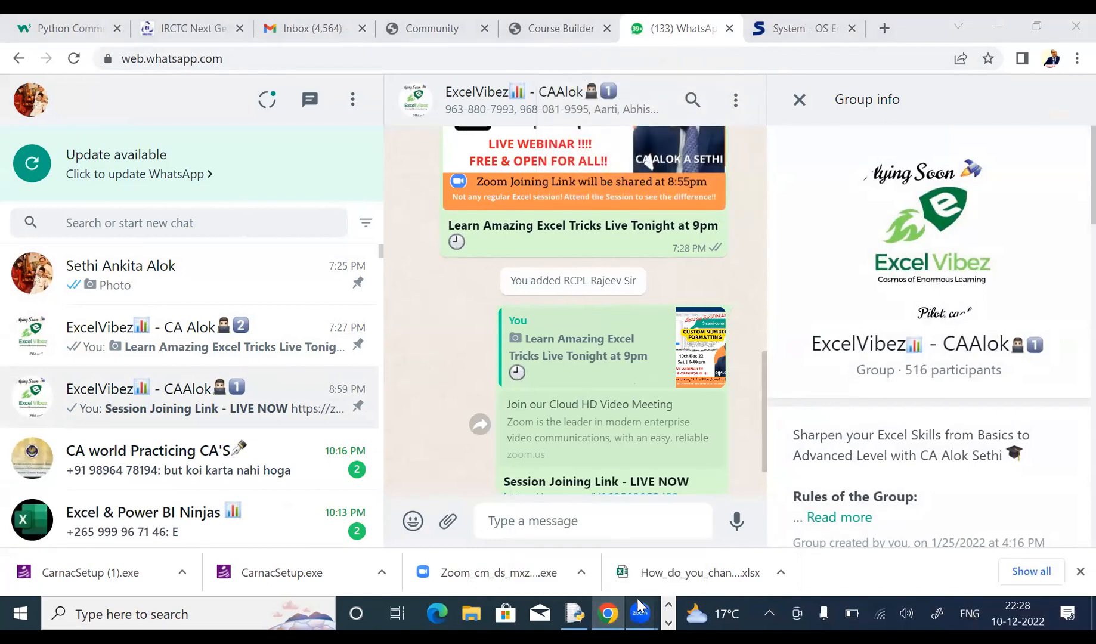
pyautogui.click(699, 532)
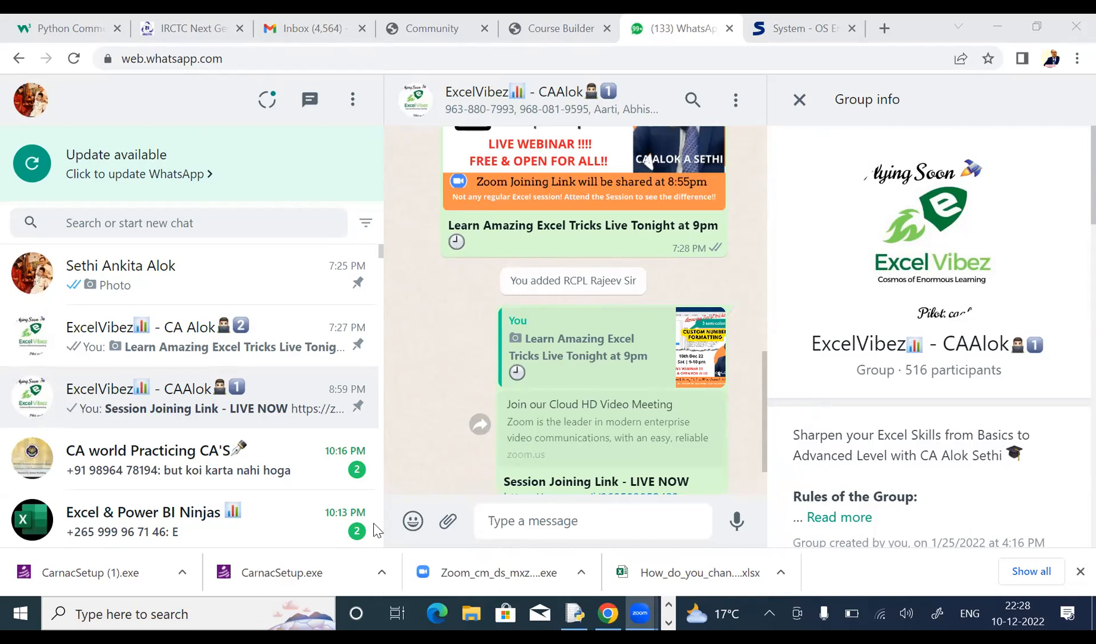
pyautogui.hotkey('ctrl', 'v')
pyautogui.press('Return')
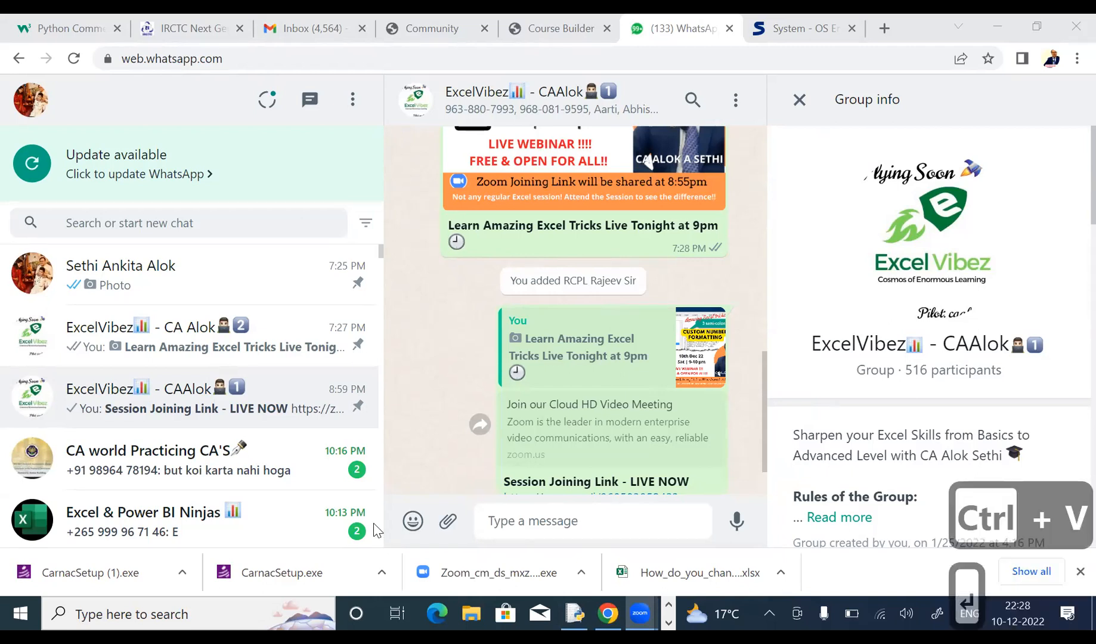
pyautogui.click(989, 25)
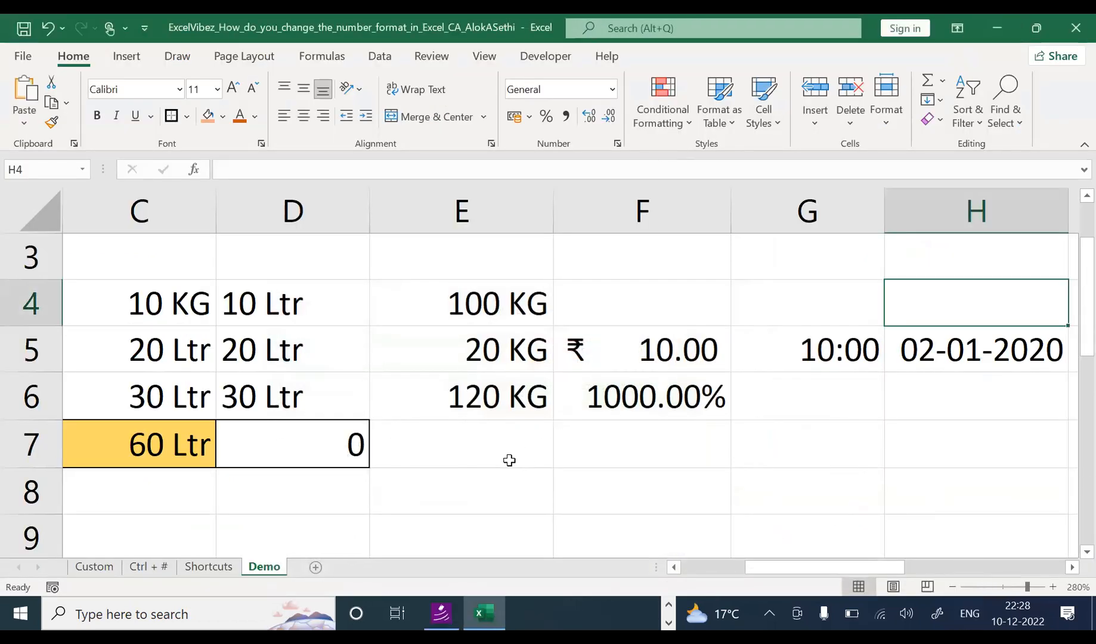
# Step: Scroll down the Demo sheet to view values like 60 Ltr in C7
pyautogui.scroll(-1, 510, 459)
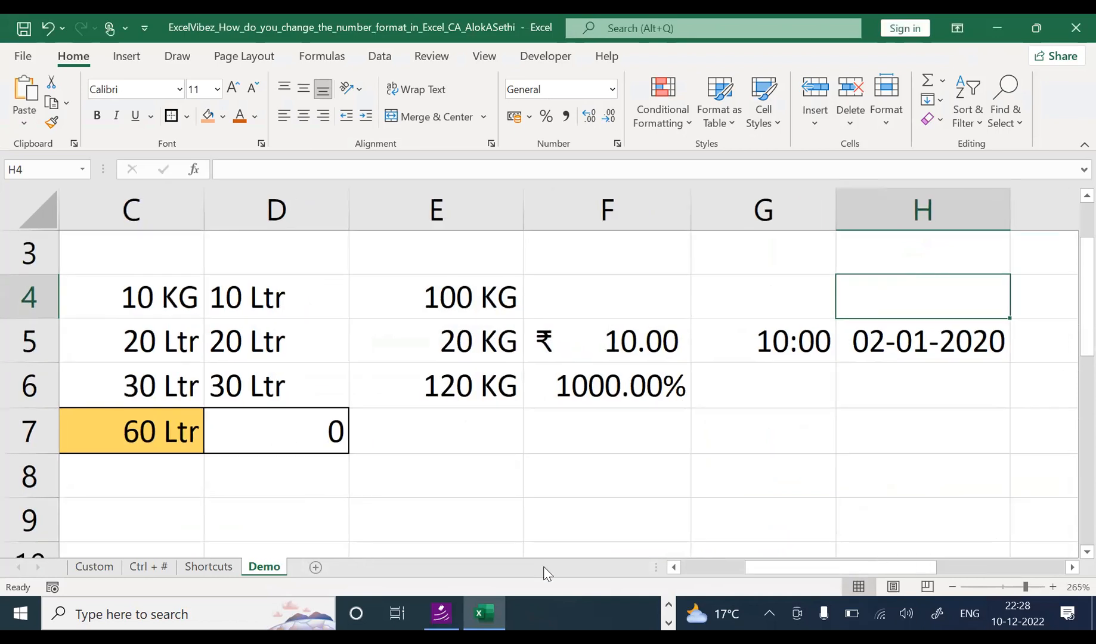